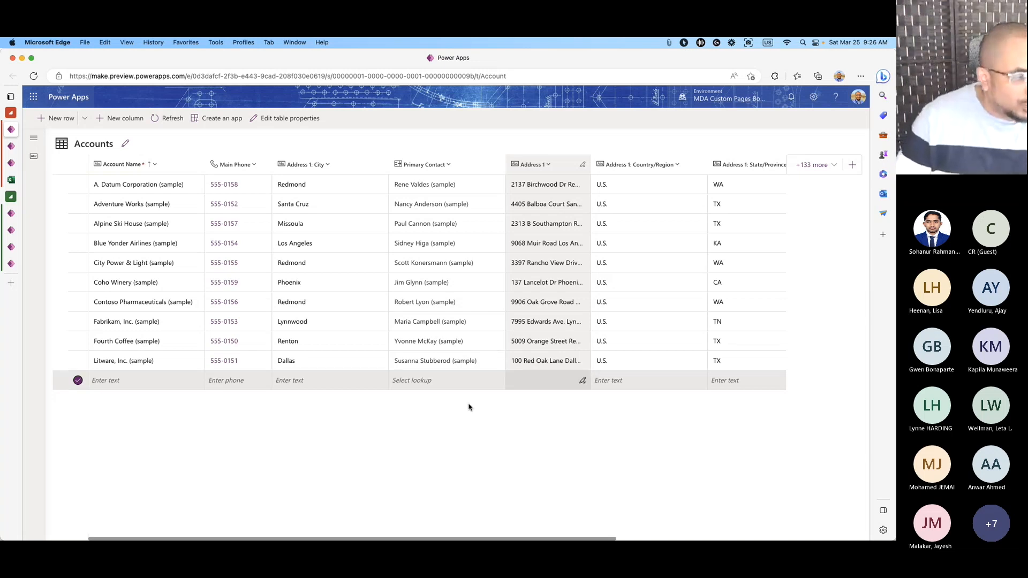
Select the Los Angeles city cell in the Power Apps Accounts table.
{"action": "left_click", "coordinate": [348, 244]}
Go back from the Accounts table to the 'Create a Model-Driven App' slide show.
{"action": "left_click", "coordinate": [185, 169]}
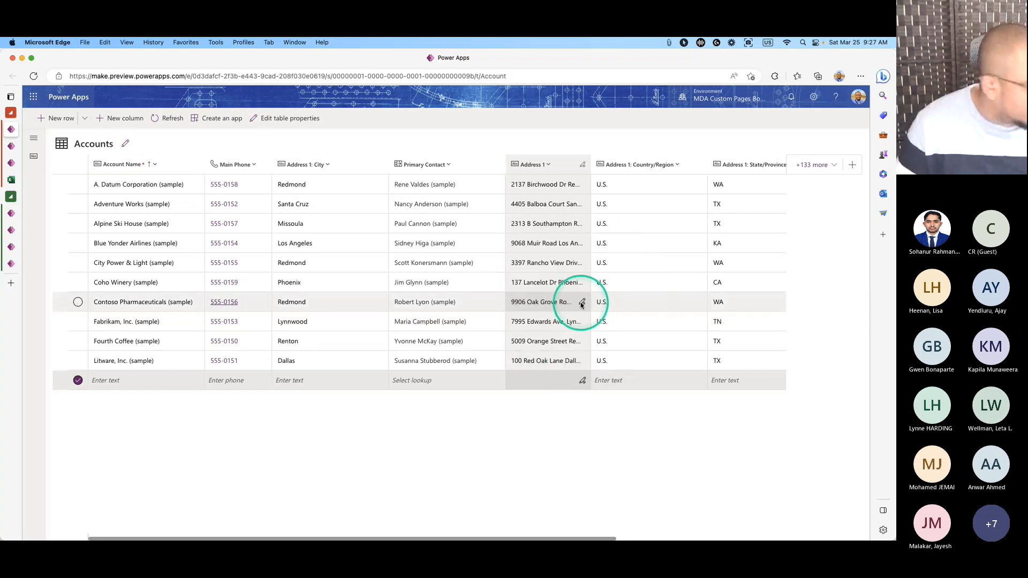
{"action": "key", "text": "ctrl+Right"}
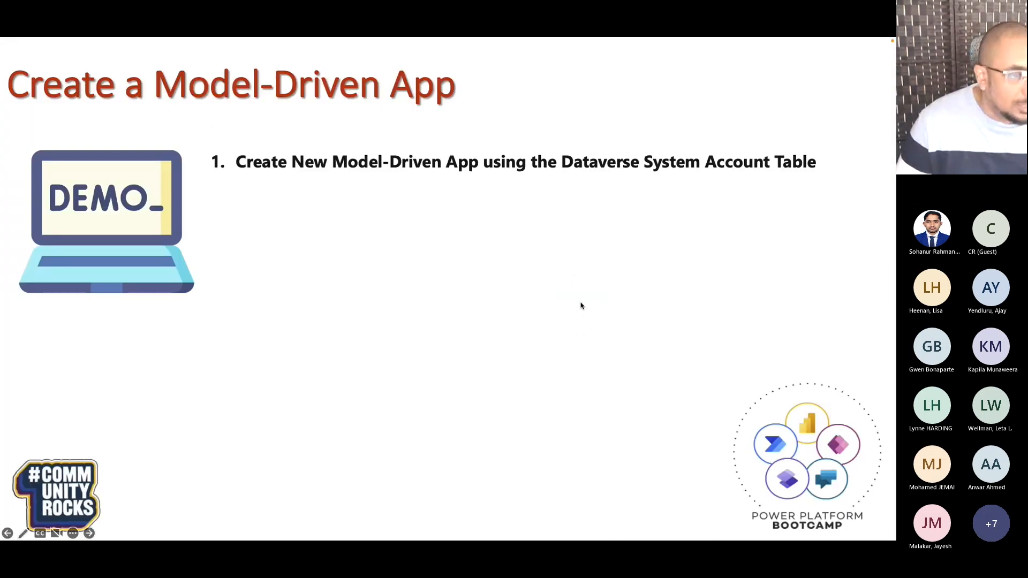
Reveal the 'Edit the Main Account Form' demo step, then leave the slide show for Edge.
{"action": "left_click", "coordinate": [581, 305]}
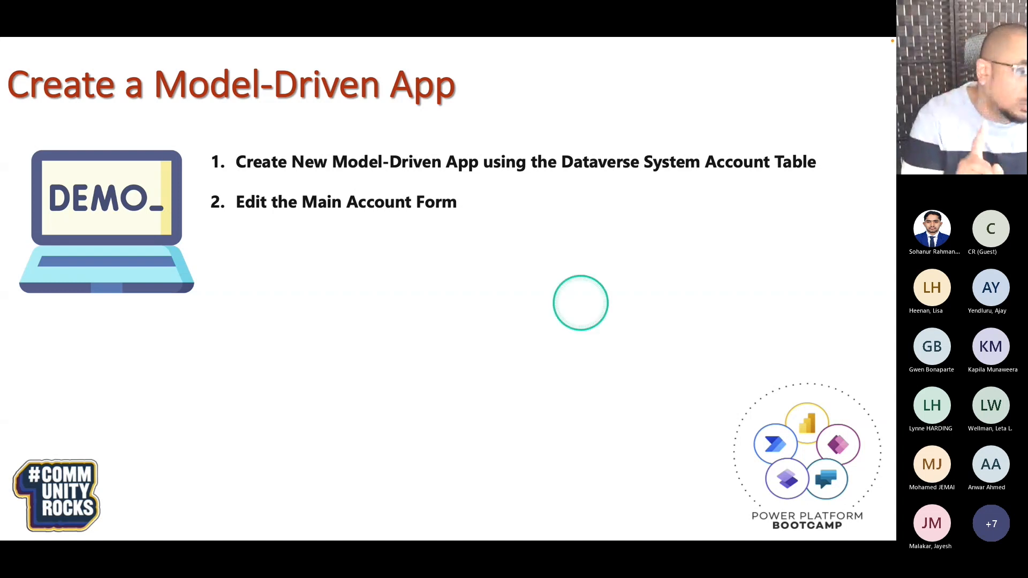
{"action": "key", "text": "super+Tab"}
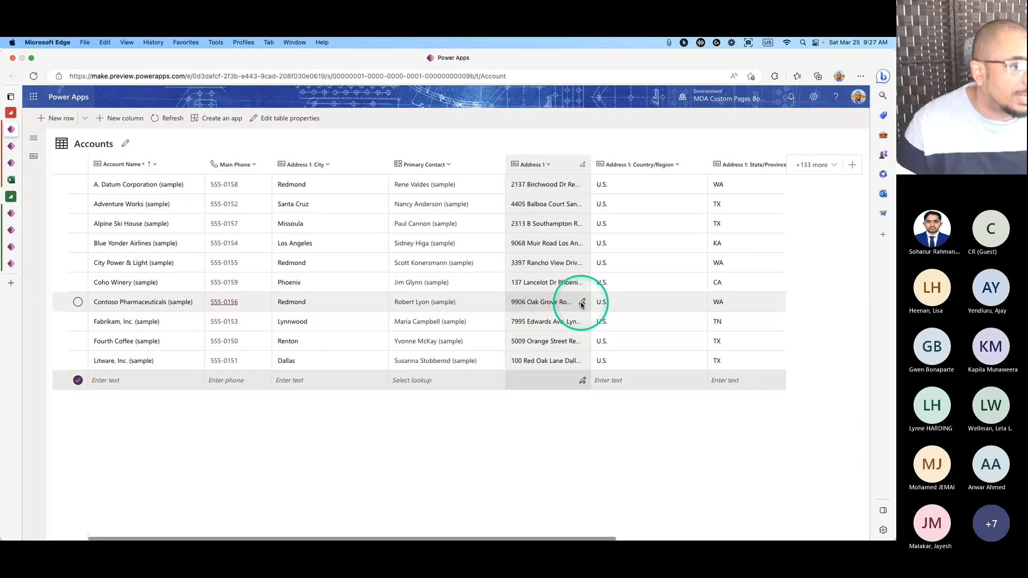
Start a new solution named 'MDA and Canvas Apps Demo' with Contoso as its publisher.
{"action": "left_click", "coordinate": [12, 146]}
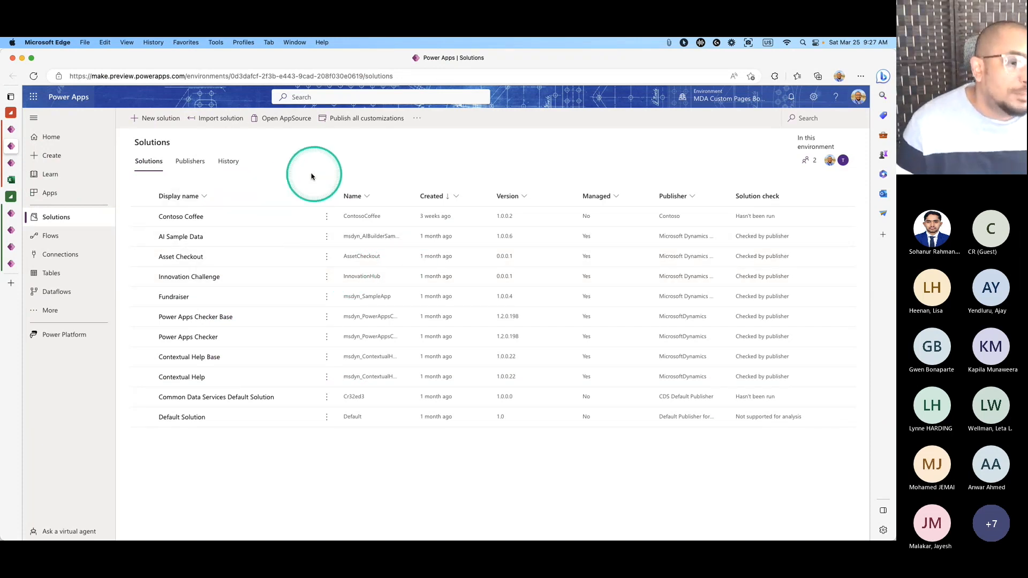
{"action": "left_click", "coordinate": [171, 119]}
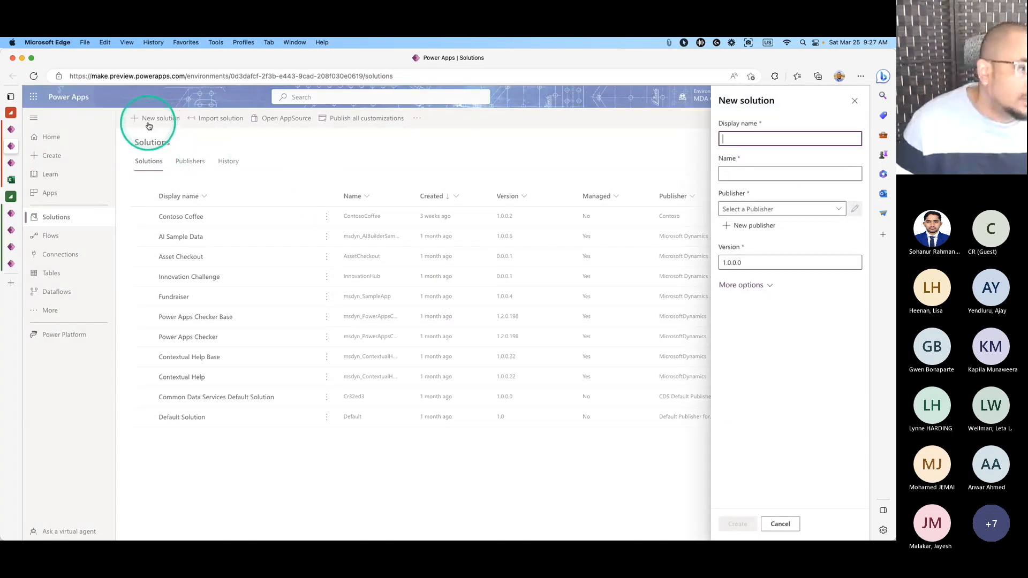
{"action": "left_click", "coordinate": [757, 140]}
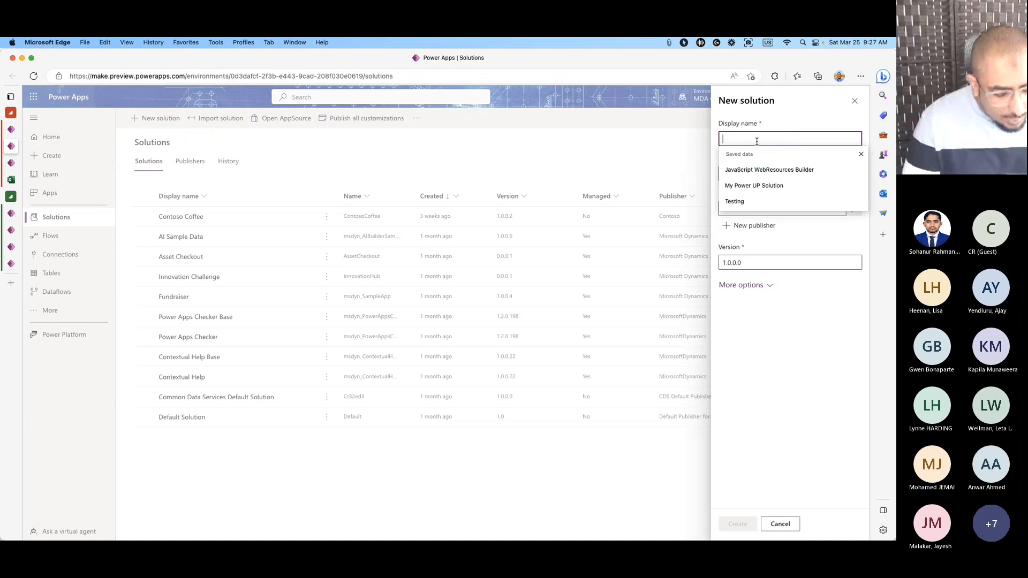
{"action": "type", "text": "MDA"}
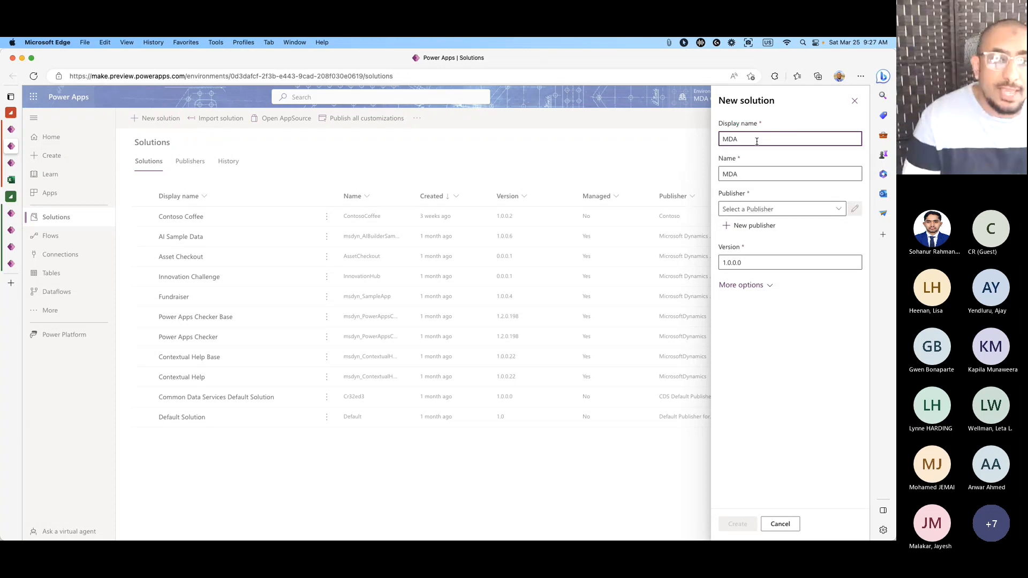
{"action": "type", "text": " and Canva"}
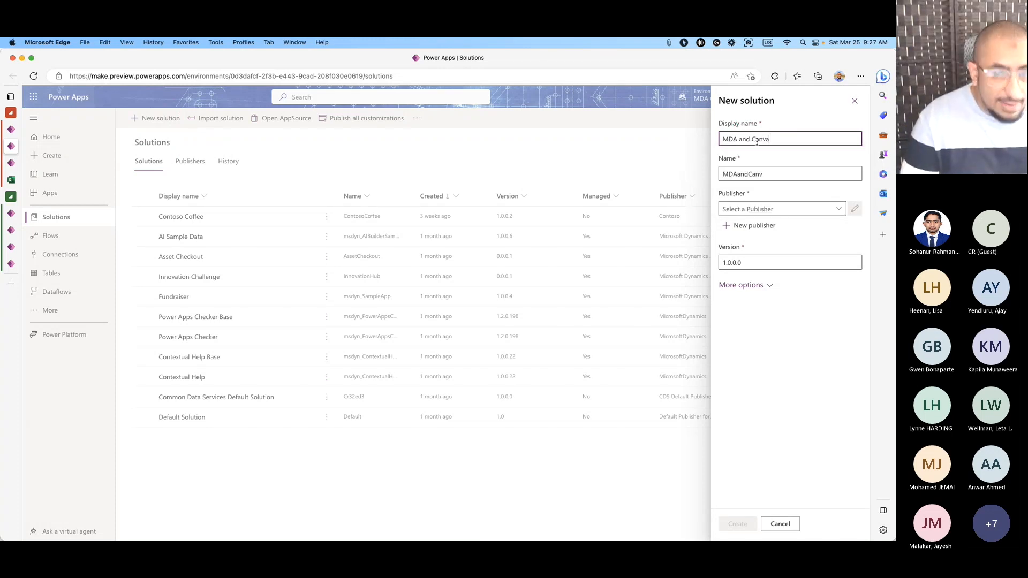
{"action": "type", "text": "s Apps"}
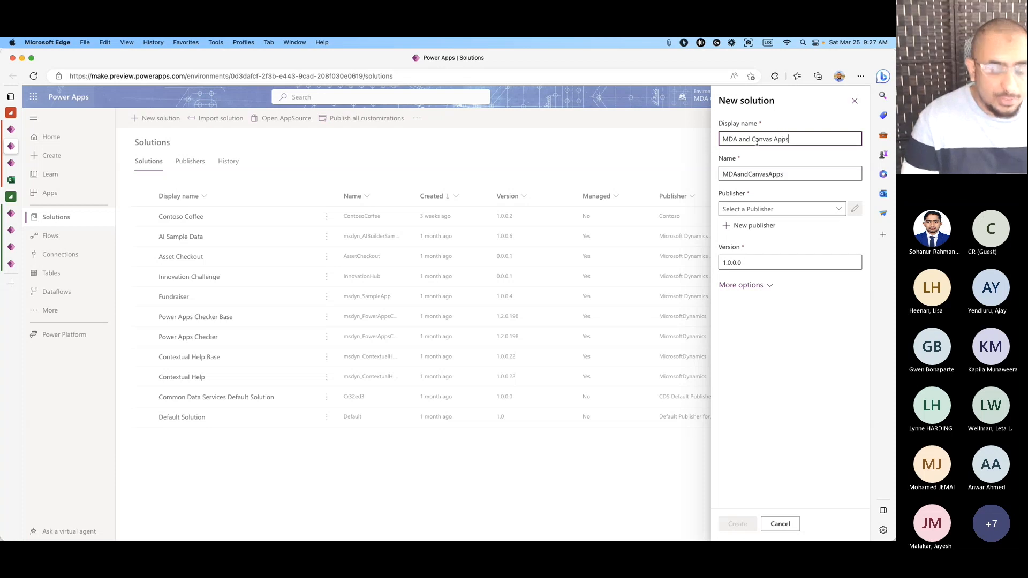
{"action": "type", "text": " Demo"}
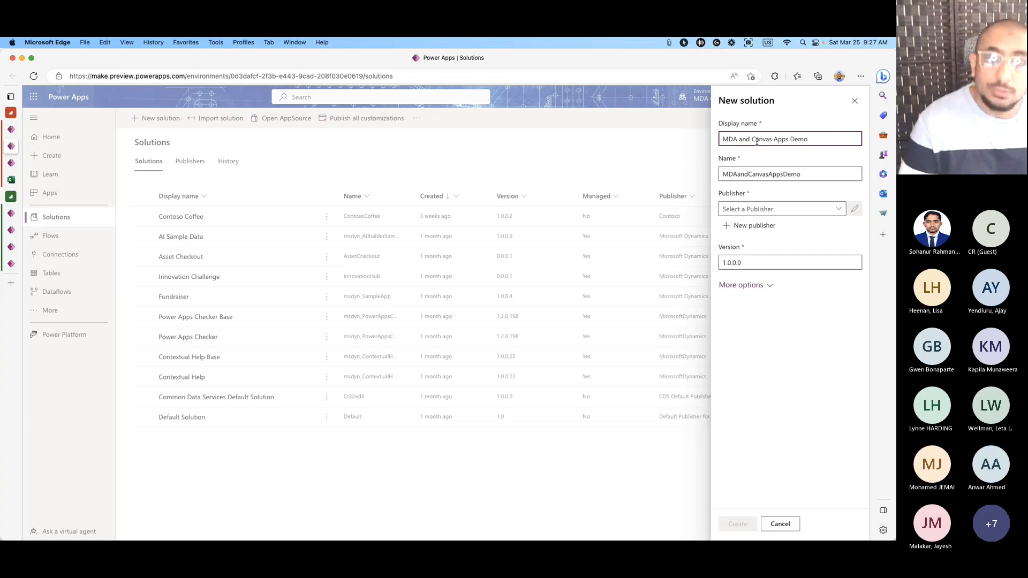
{"action": "left_click", "coordinate": [794, 209]}
{"action": "left_click", "coordinate": [838, 213]}
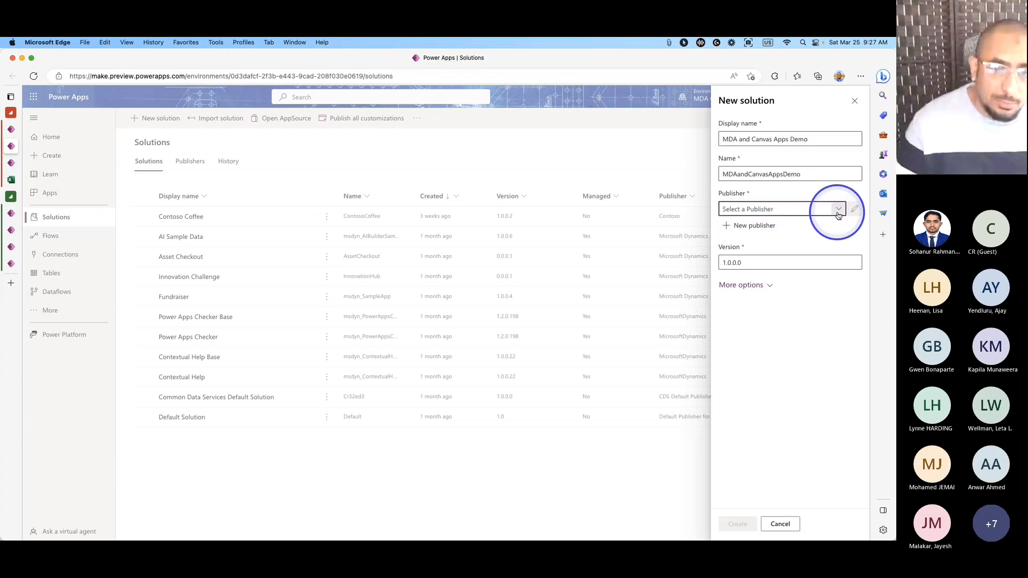
{"action": "left_click", "coordinate": [796, 241]}
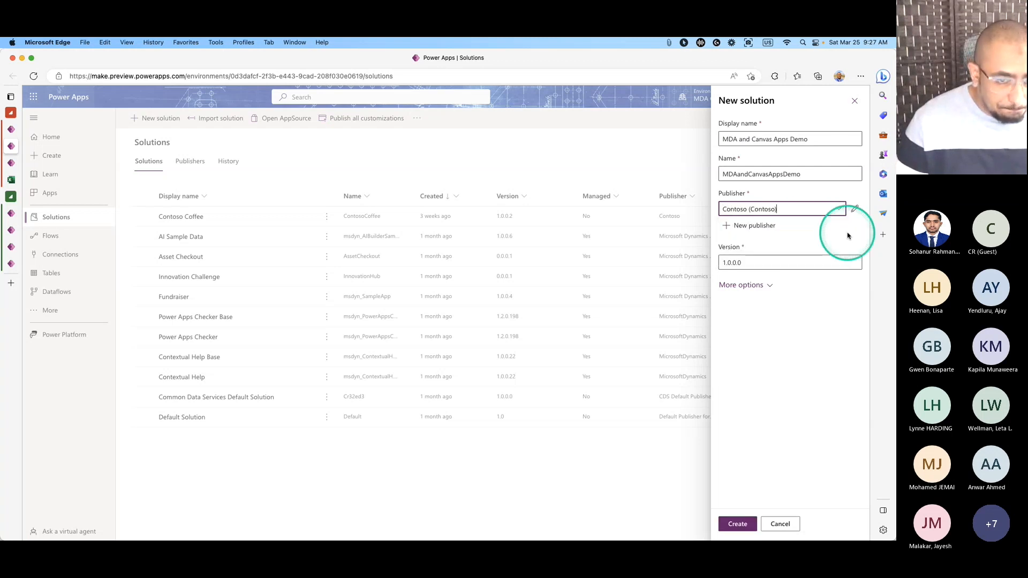
{"action": "left_click", "coordinate": [854, 208]}
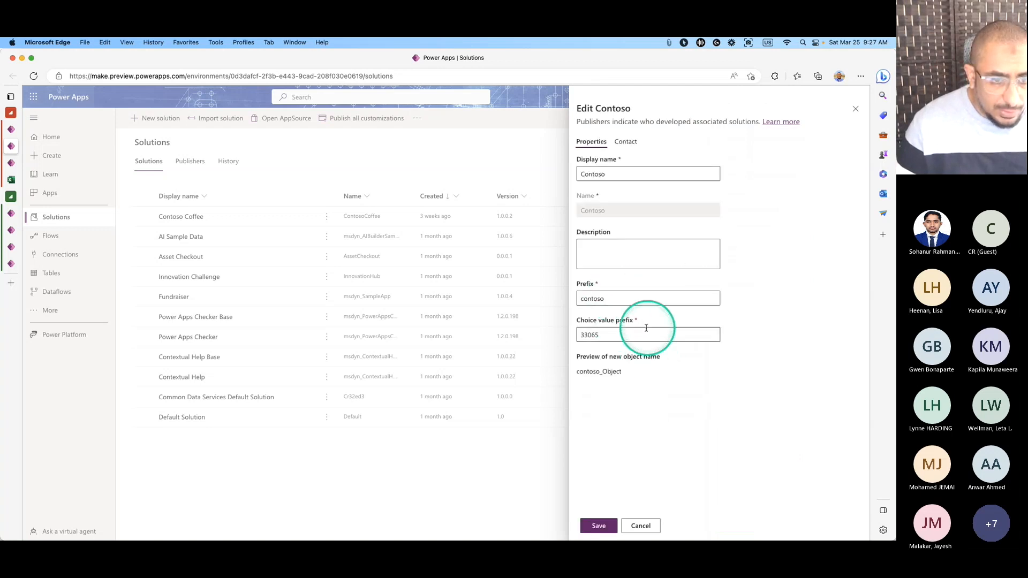
{"action": "left_click", "coordinate": [599, 525]}
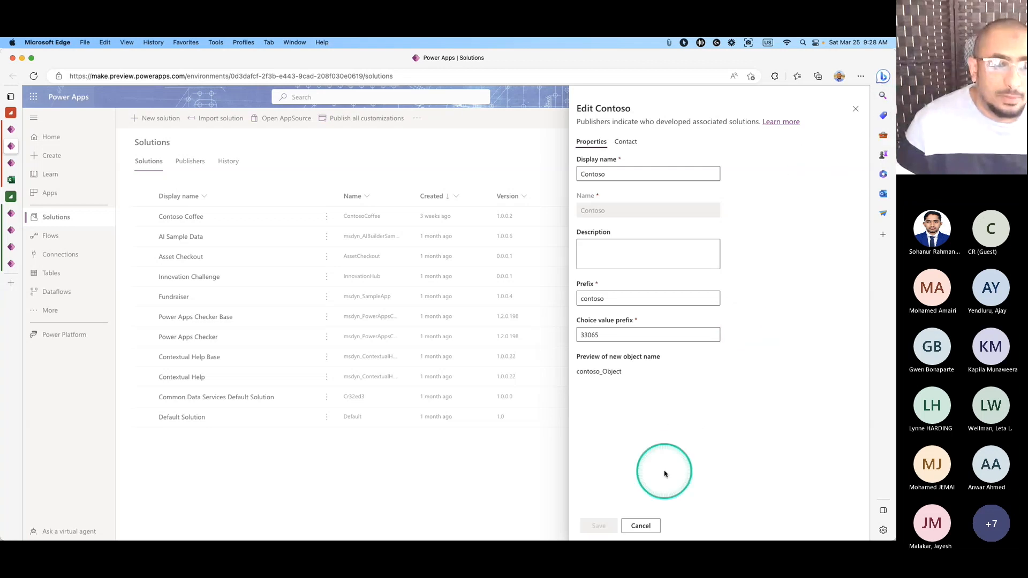
{"action": "left_click", "coordinate": [855, 110]}
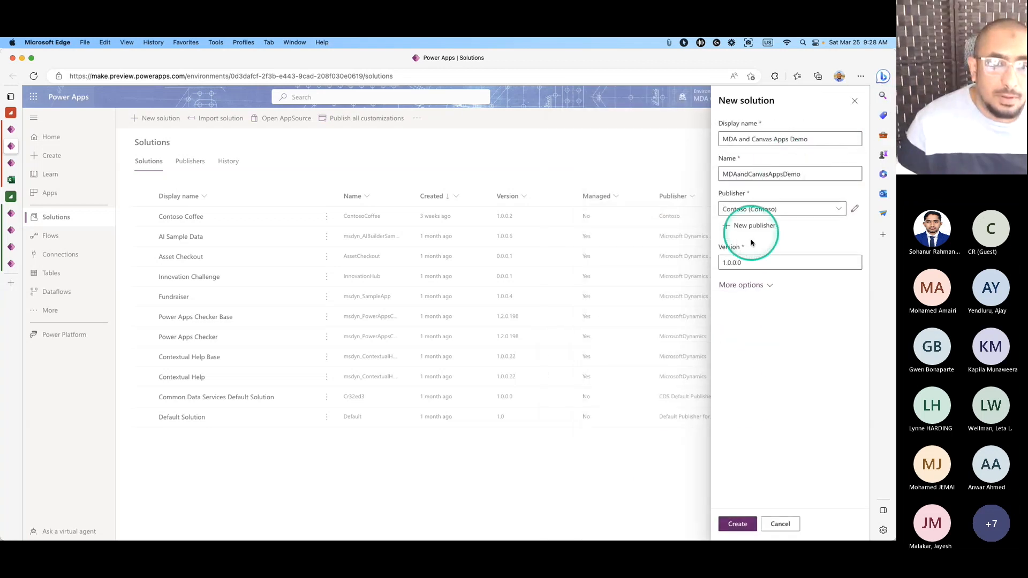
Create the MDA and Canvas Apps Demo solution and view its empty Tables list.
{"action": "left_click", "coordinate": [738, 524]}
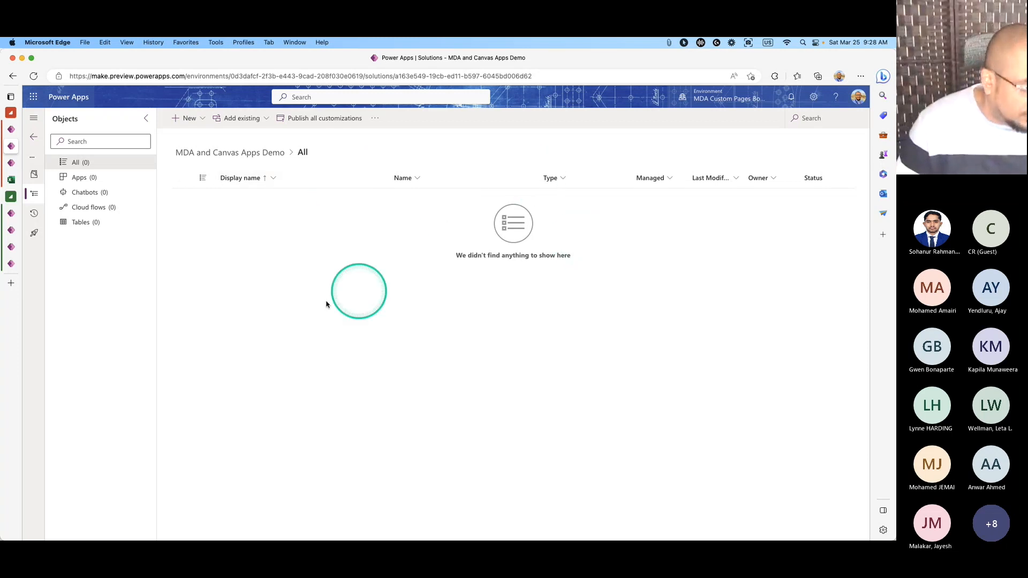
{"action": "left_click", "coordinate": [84, 222]}
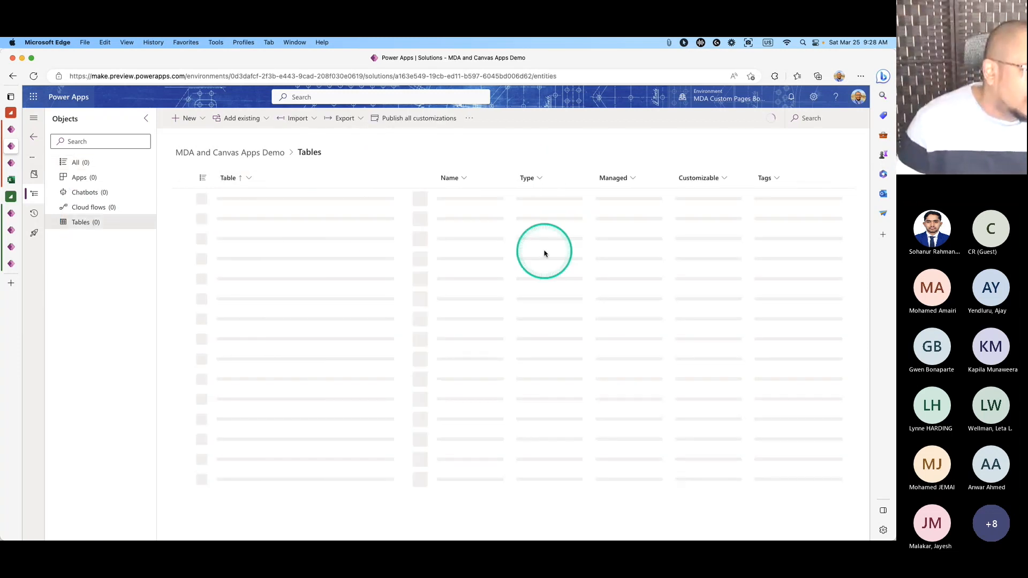
Add the existing Account table to the solution with all objects included.
{"action": "left_click", "coordinate": [242, 119]}
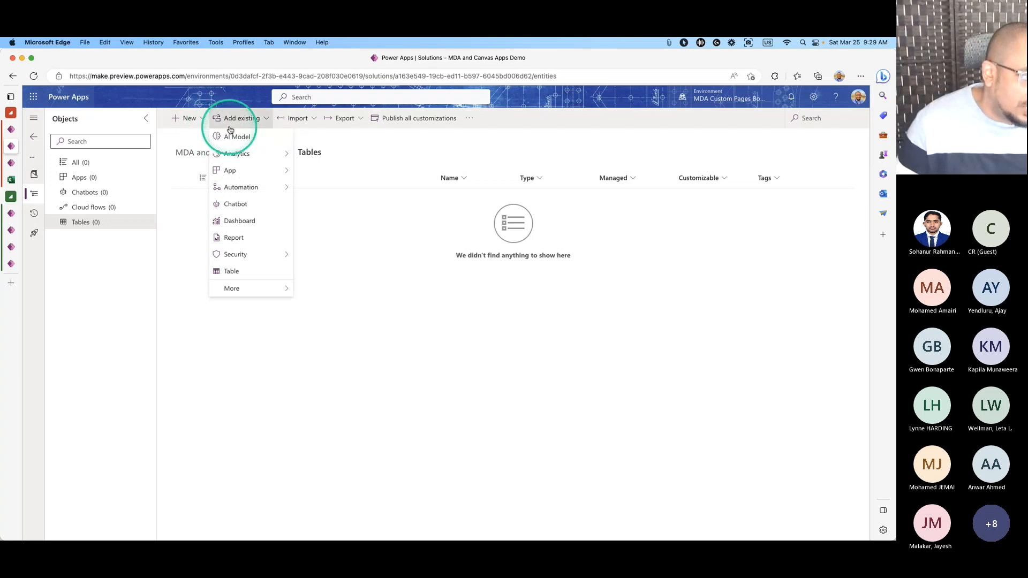
{"action": "left_click", "coordinate": [252, 272]}
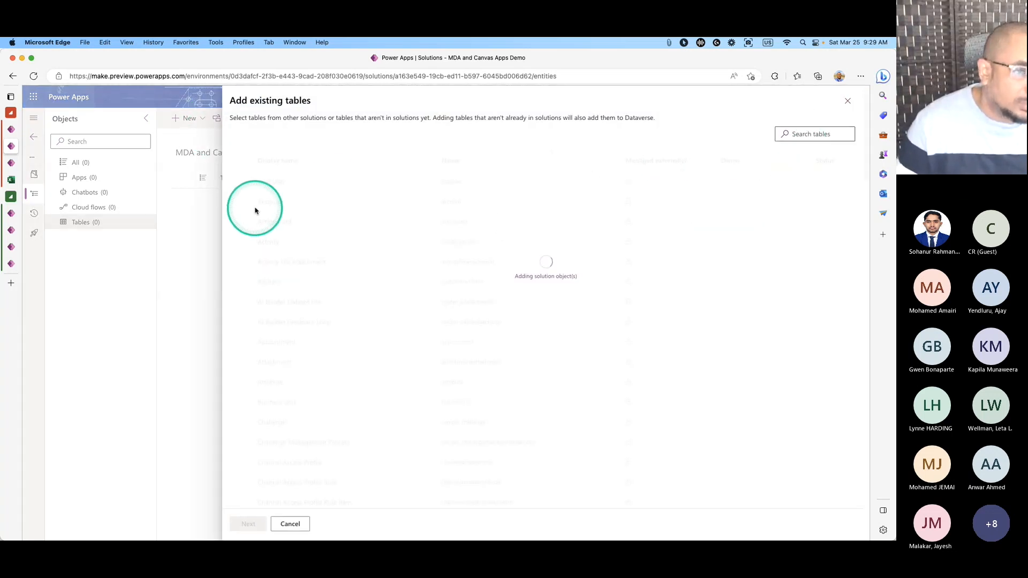
{"action": "left_click", "coordinate": [241, 202]}
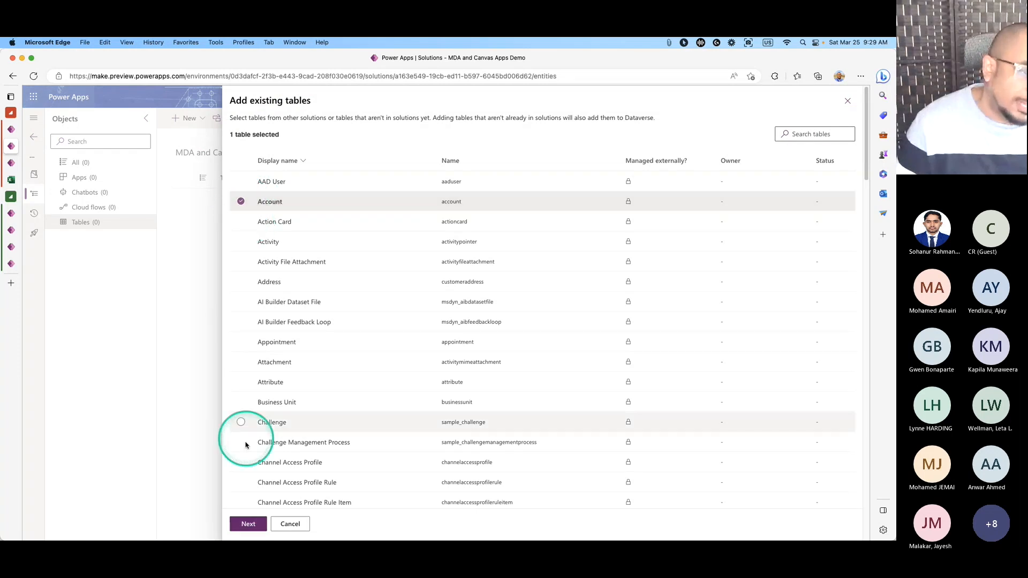
{"action": "left_click", "coordinate": [247, 525]}
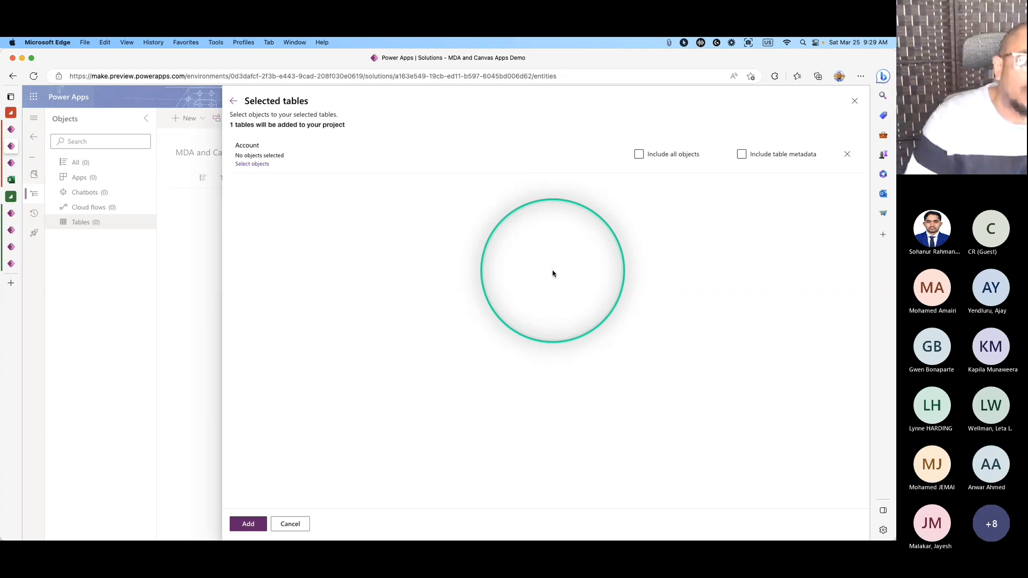
{"action": "left_click", "coordinate": [639, 155]}
{"action": "left_click", "coordinate": [248, 523]}
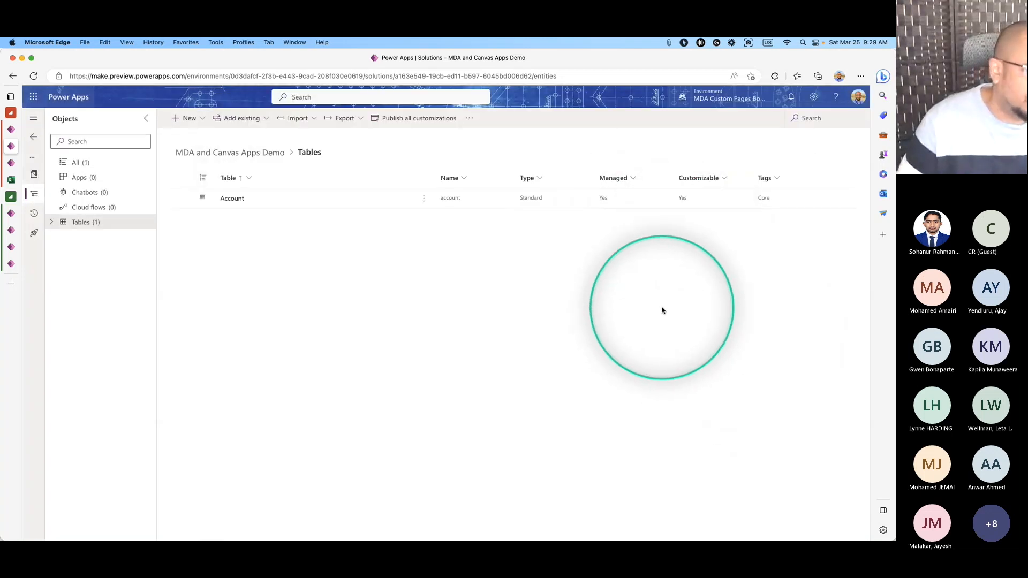
{"action": "left_click", "coordinate": [424, 198]}
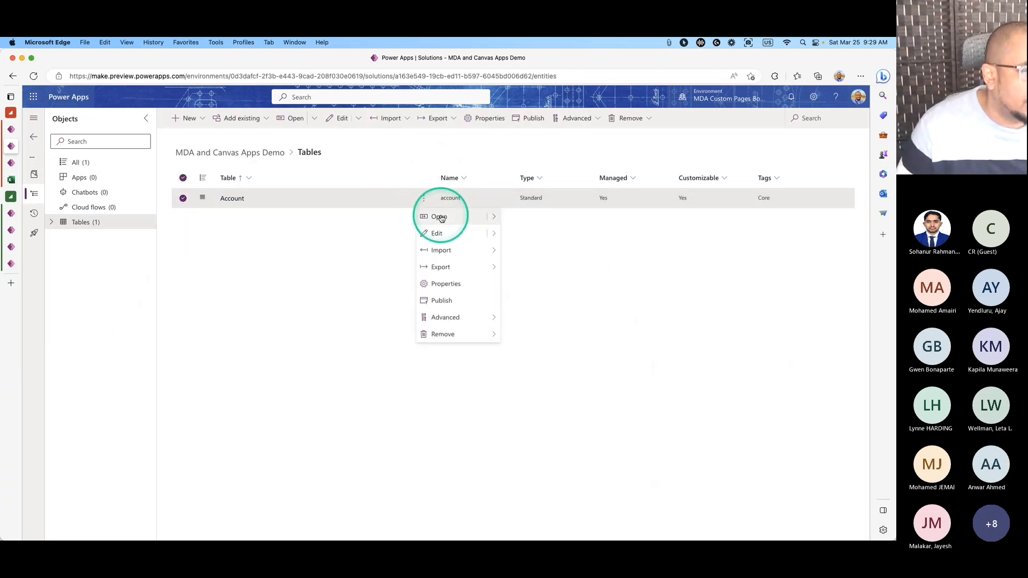
Edit the Account data in a new tab, then open Account's overview from the solution's Tables.
{"action": "left_click", "coordinate": [494, 234]}
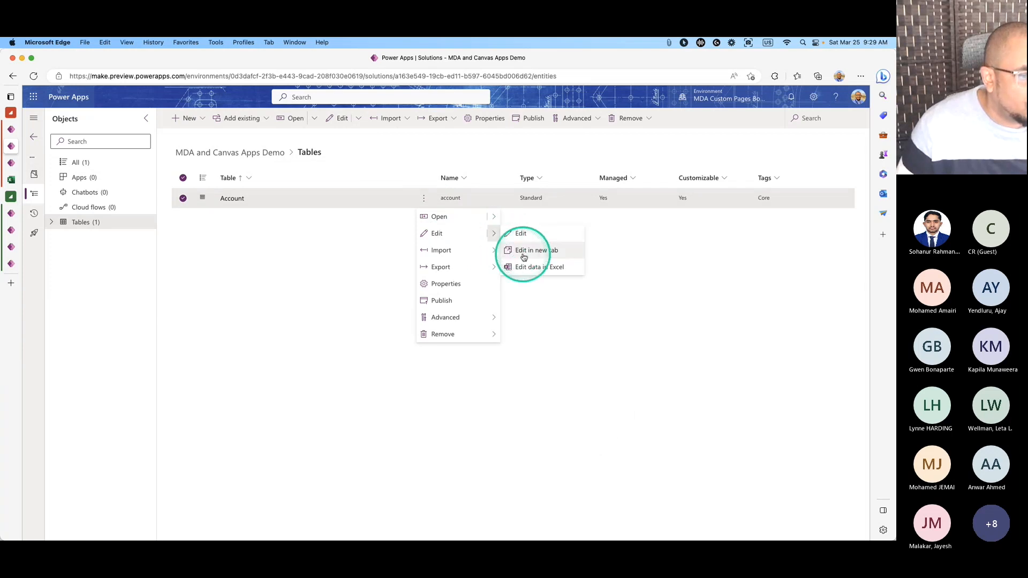
{"action": "left_click", "coordinate": [523, 251]}
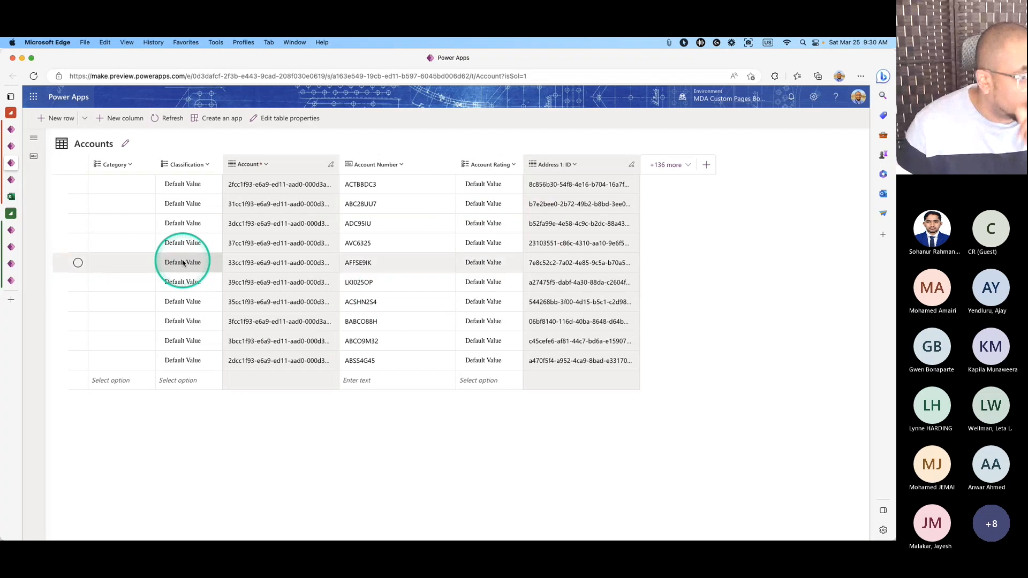
{"action": "left_click", "coordinate": [3, 154]}
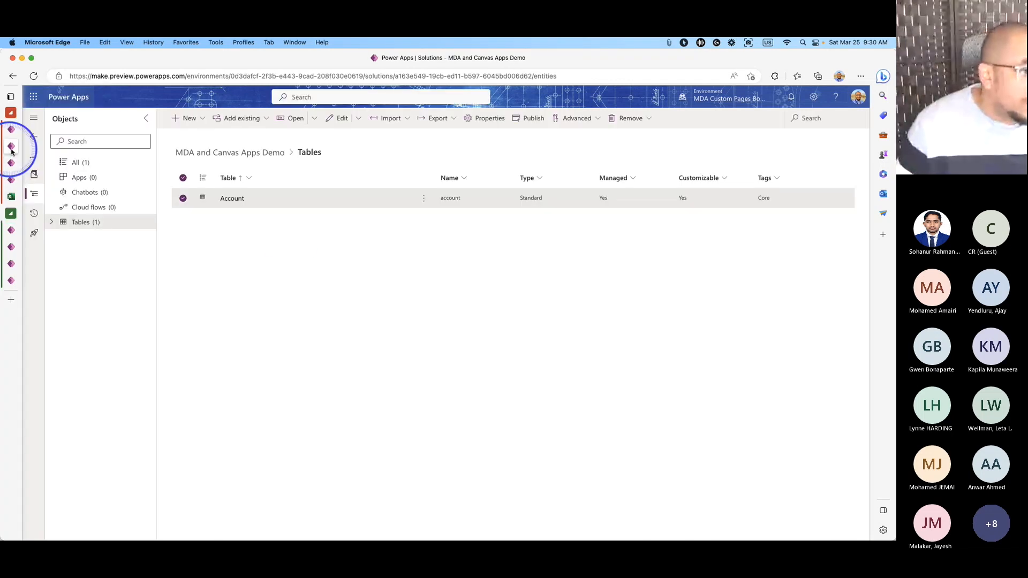
{"action": "left_click", "coordinate": [52, 223]}
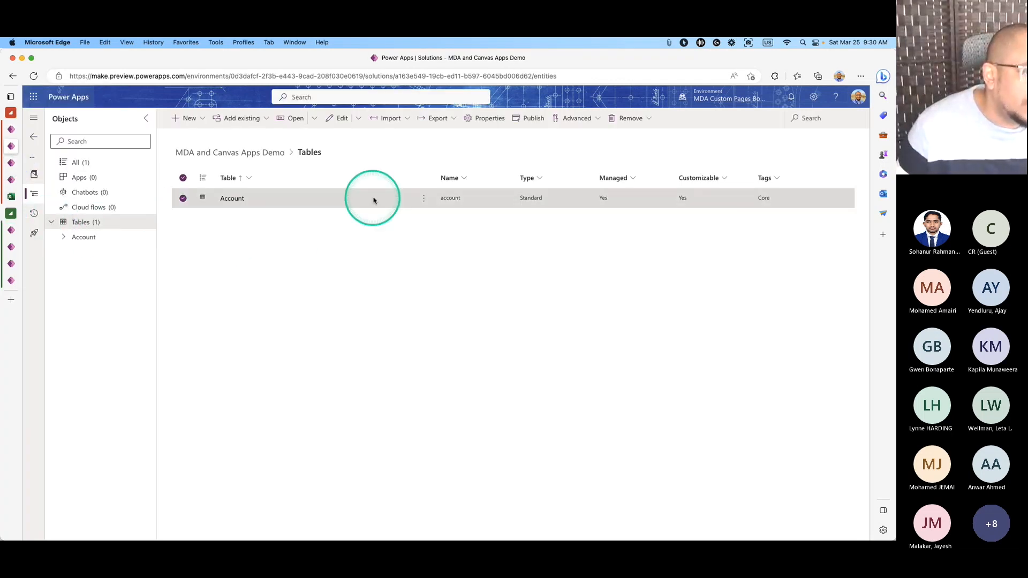
{"action": "left_click", "coordinate": [423, 198]}
{"action": "left_click", "coordinate": [438, 217]}
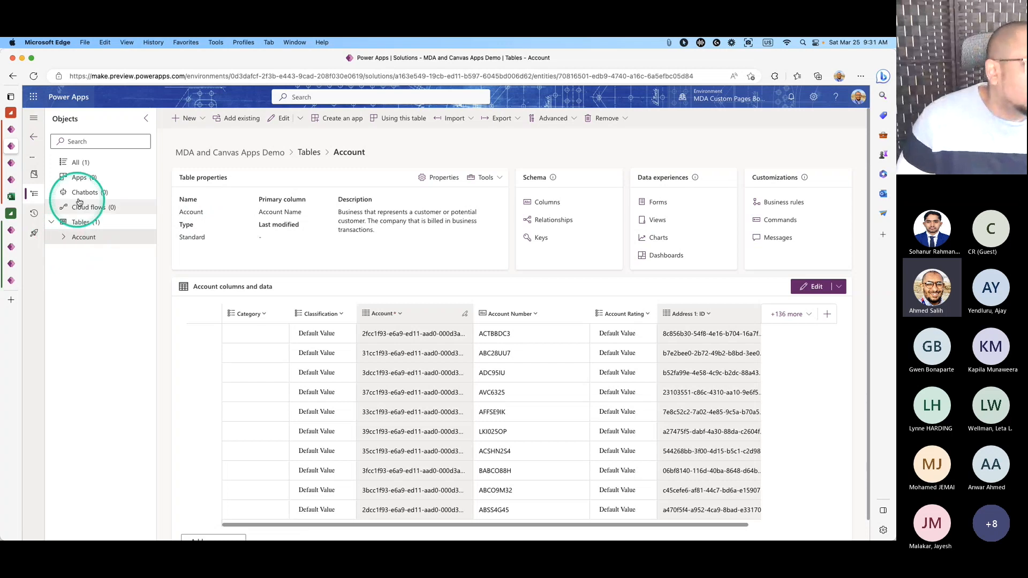
Show the solution's Apps list, which is still empty.
{"action": "left_click", "coordinate": [79, 177]}
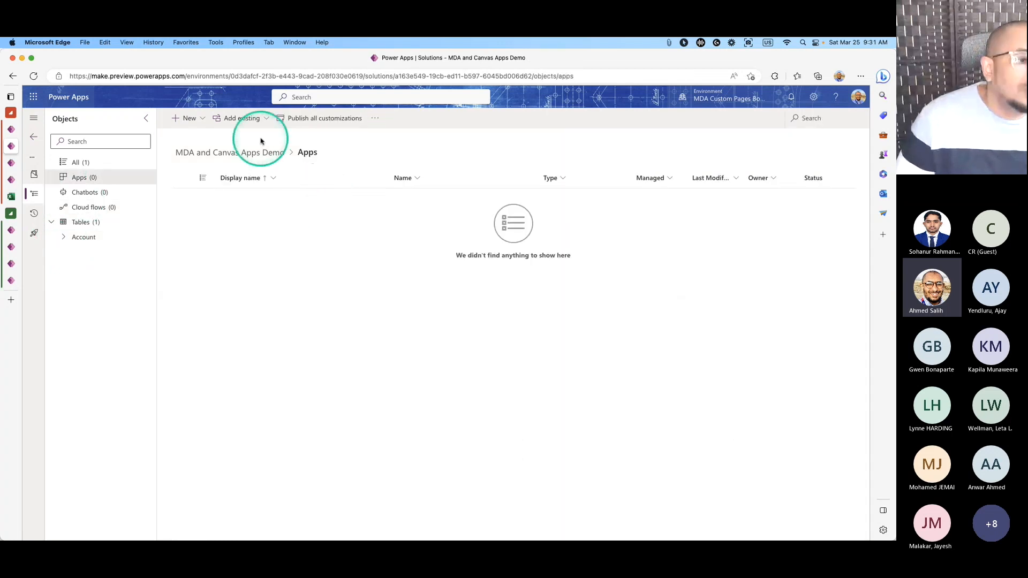
Create a model-driven app named 'Account Budget Information MDA' in the solution.
{"action": "left_click", "coordinate": [201, 122]}
{"action": "mouse_move", "coordinate": [212, 137]}
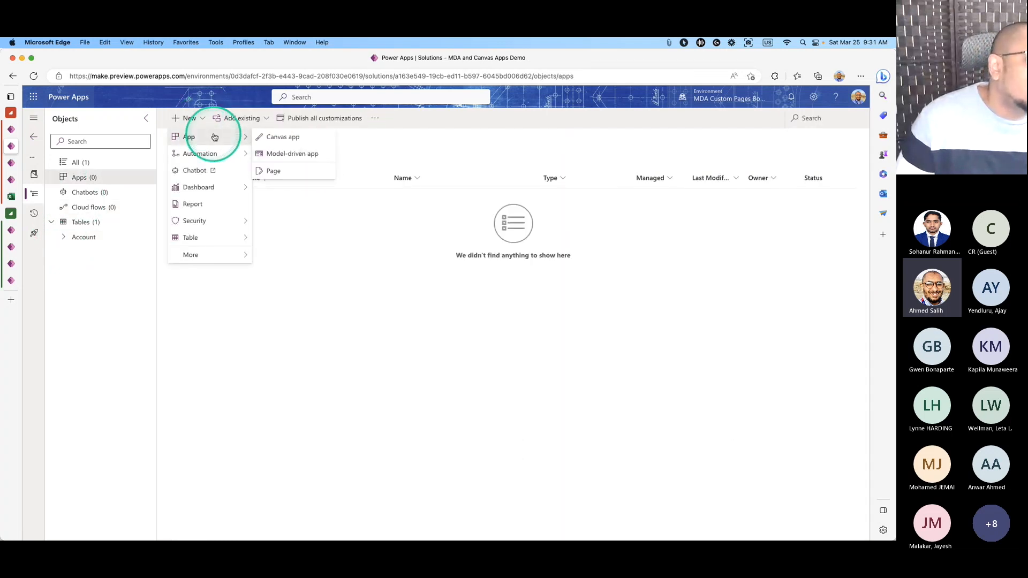
{"action": "left_click", "coordinate": [293, 154]}
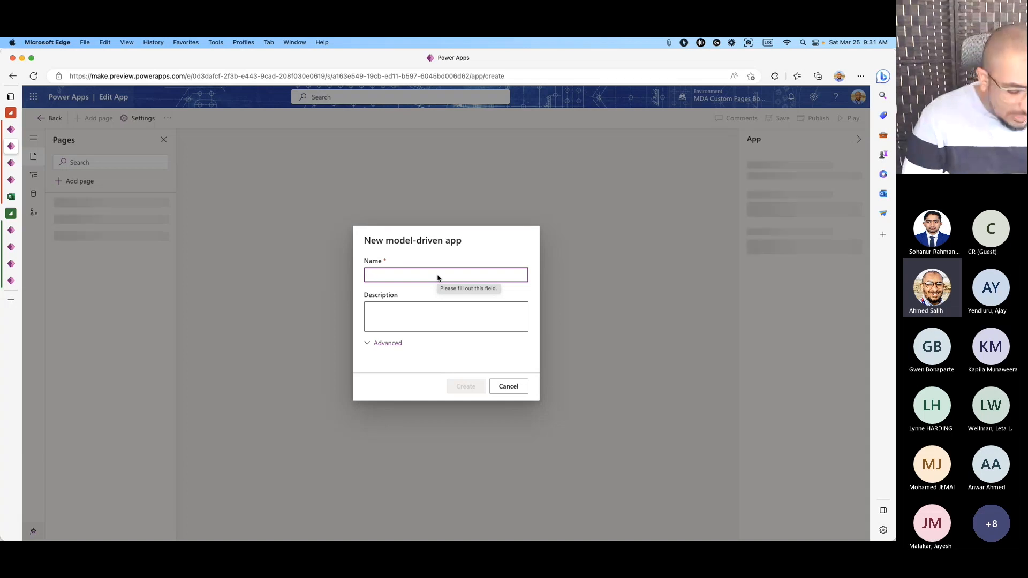
{"action": "type", "text": "Account "}
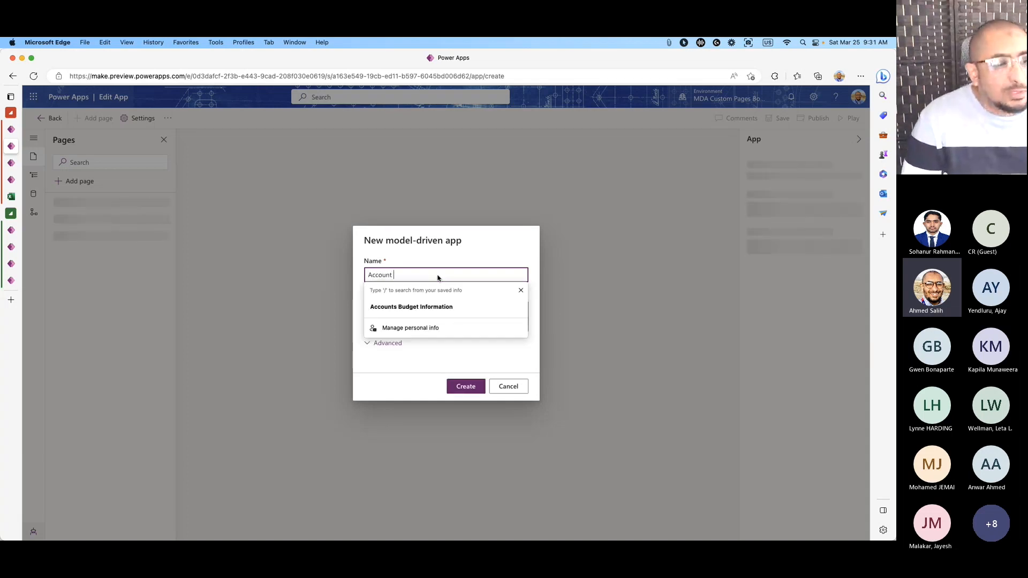
{"action": "type", "text": "In"}
{"action": "key", "text": "BackSpace"}
{"action": "key", "text": "BackSpace"}
{"action": "type", "text": "B"}
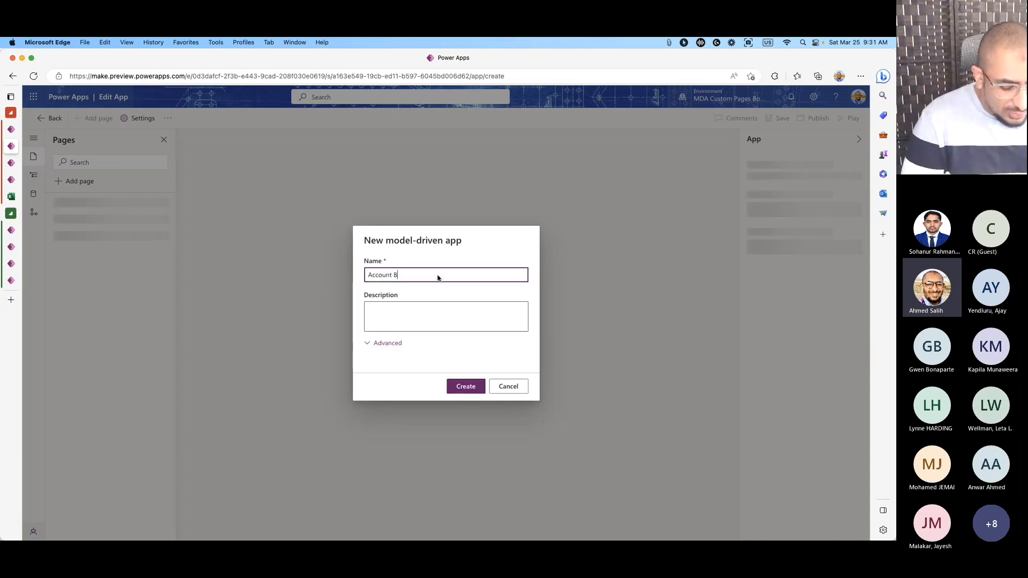
{"action": "type", "text": "udget In"}
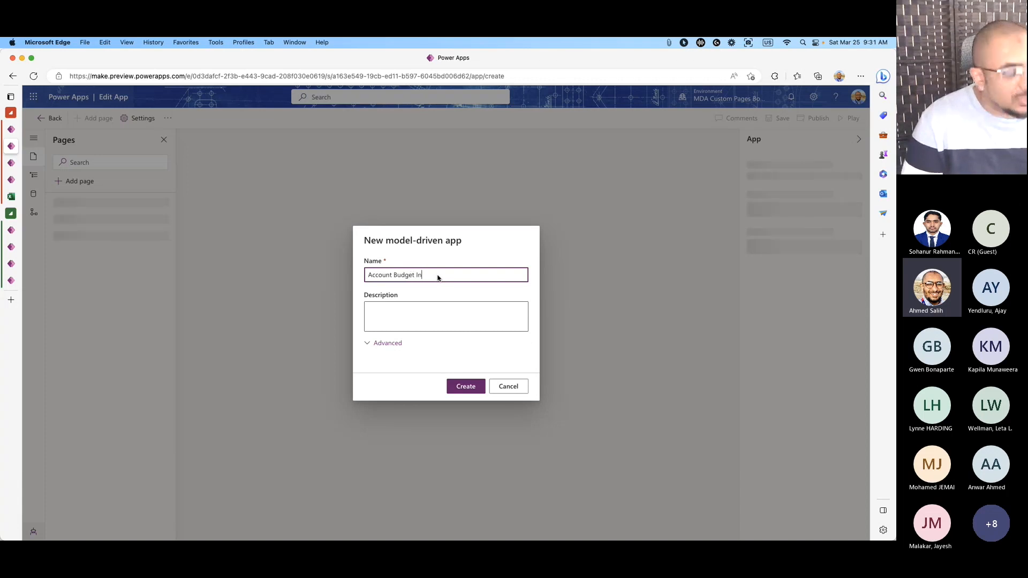
{"action": "type", "text": "form"}
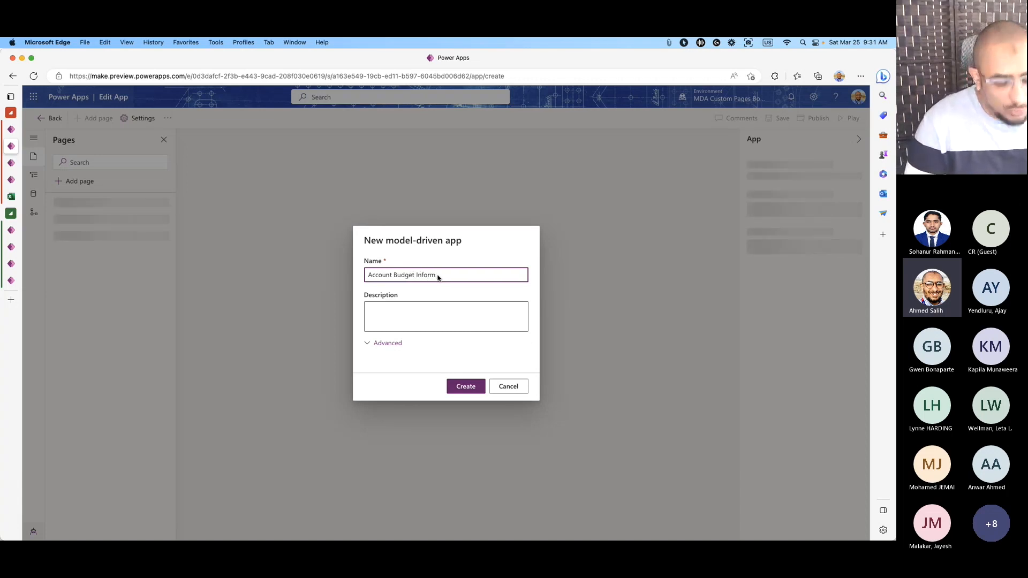
{"action": "type", "text": "ation"}
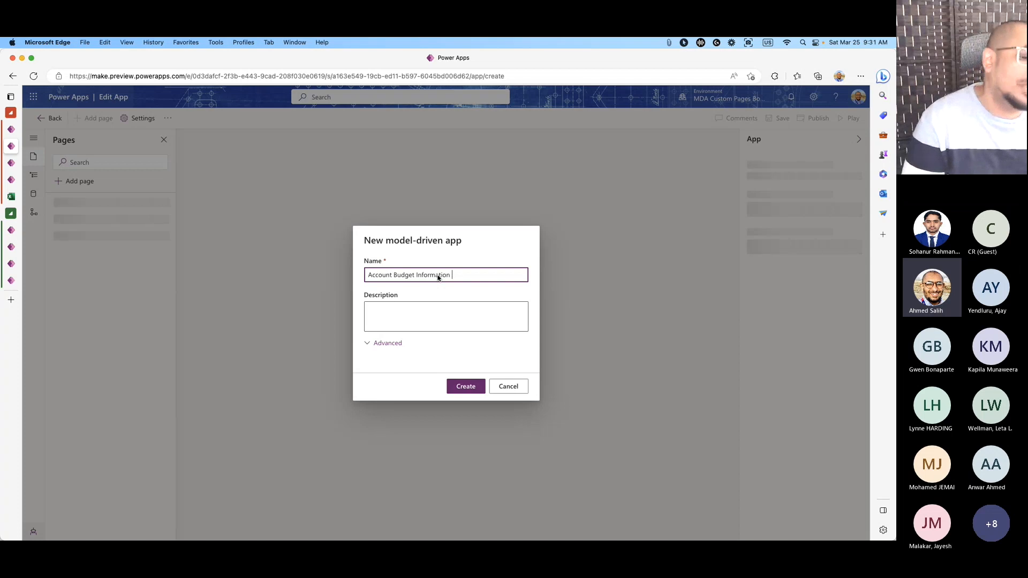
{"action": "type", "text": " MDA"}
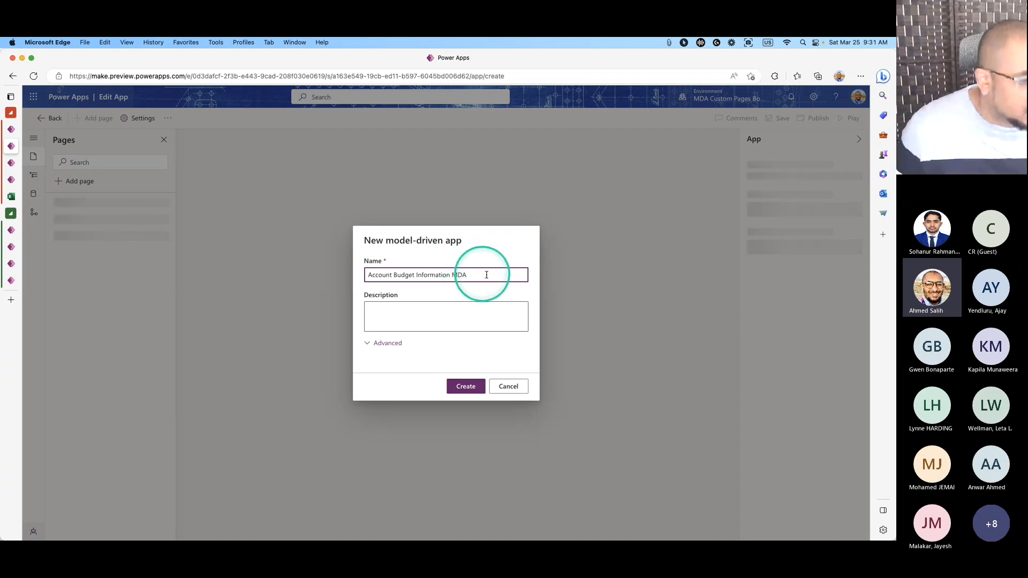
{"action": "left_click", "coordinate": [465, 386]}
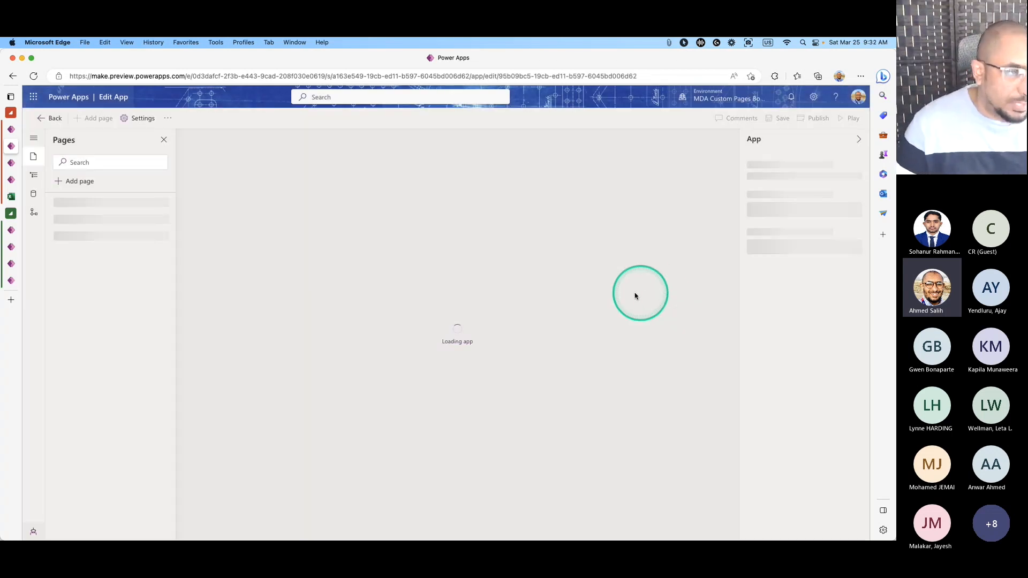
{"action": "left_click", "coordinate": [16, 130]}
{"action": "left_click", "coordinate": [10, 146]}
Switch among the open tabs back to the Account Budget Information MDA designer.
{"action": "left_click", "coordinate": [10, 161]}
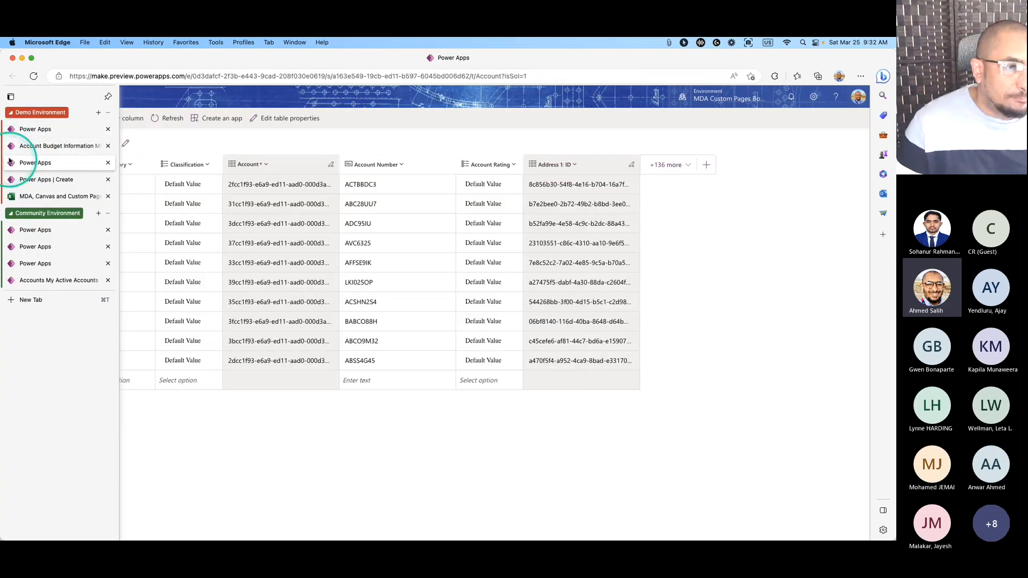
{"action": "left_click", "coordinate": [11, 145]}
{"action": "left_click", "coordinate": [22, 129]}
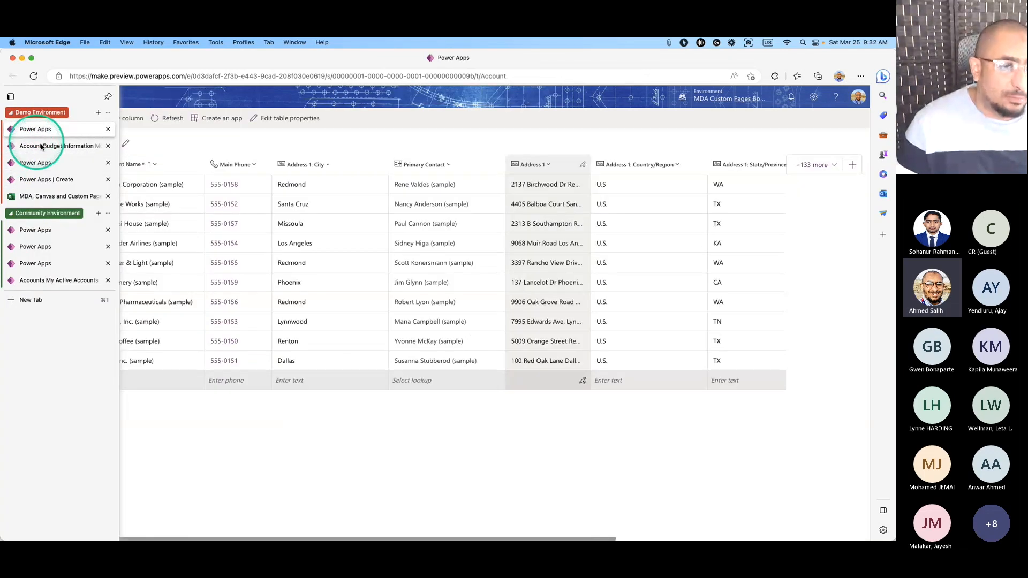
{"action": "left_click", "coordinate": [10, 145]}
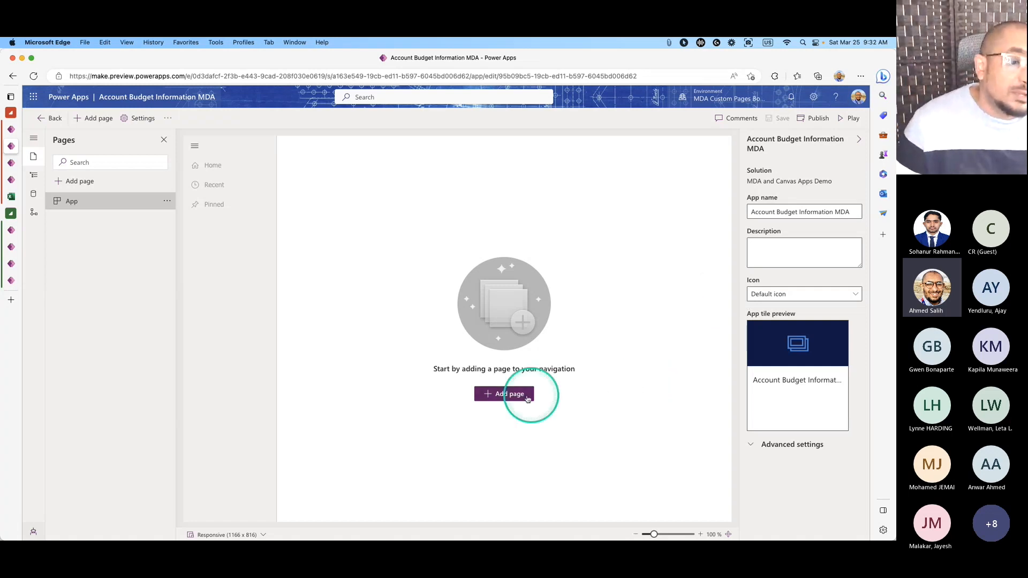
Add an Account Dataverse table page to navigation and preview its My Active Accounts list.
{"action": "left_click", "coordinate": [510, 395]}
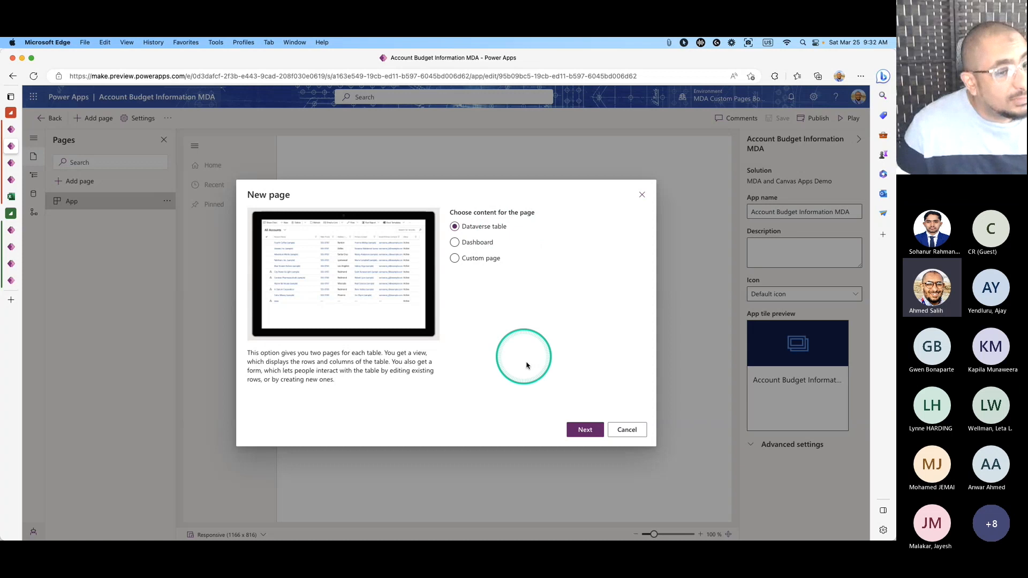
{"action": "left_click", "coordinate": [572, 440]}
{"action": "left_click", "coordinate": [459, 320]}
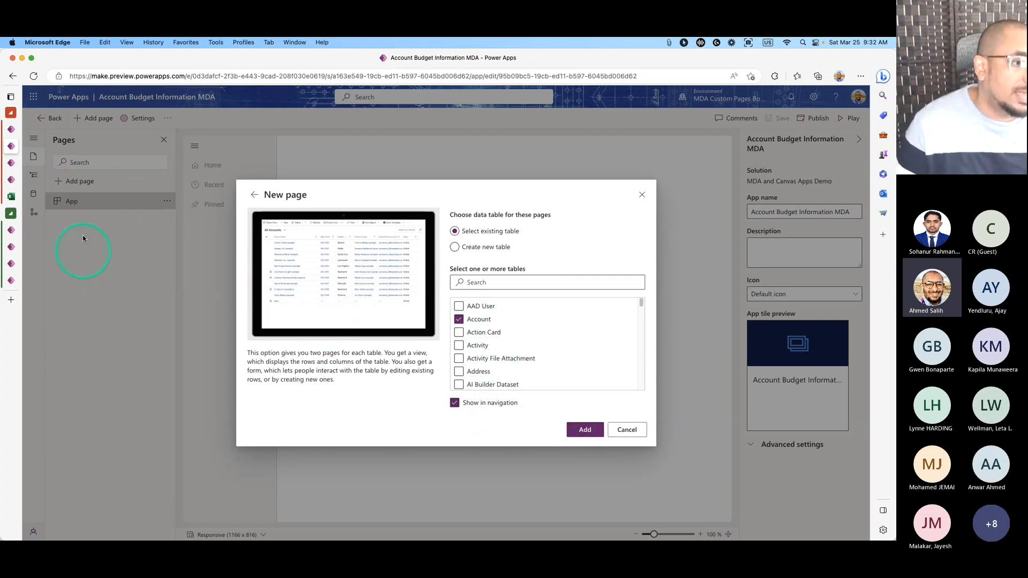
{"action": "left_click", "coordinate": [585, 429]}
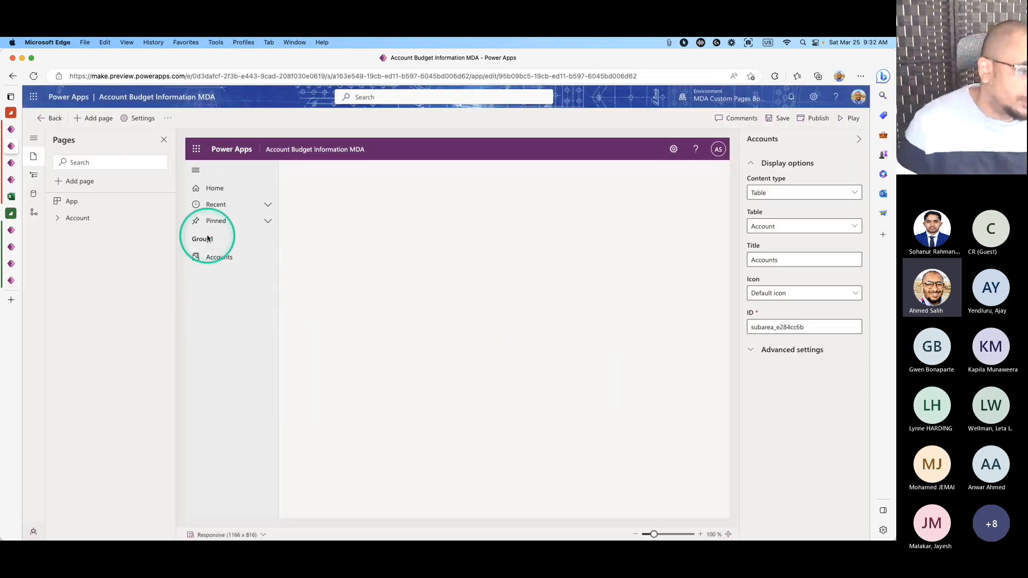
{"action": "left_click", "coordinate": [219, 257]}
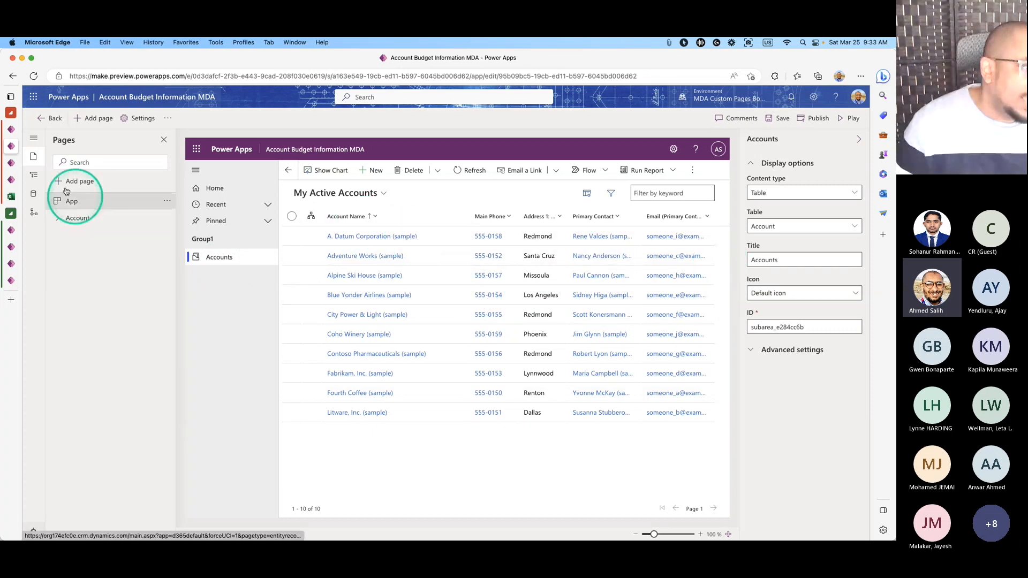
Duplicate the Account Budget app designer browser tab into a new tab.
{"action": "left_click", "coordinate": [12, 166]}
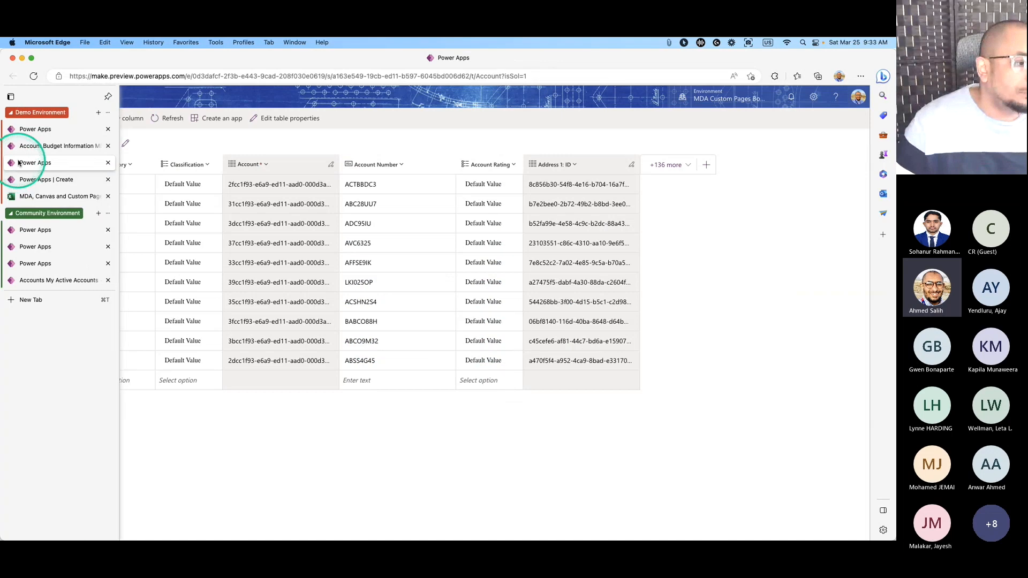
{"action": "left_click", "coordinate": [18, 148]}
{"action": "right_click", "coordinate": [44, 144]}
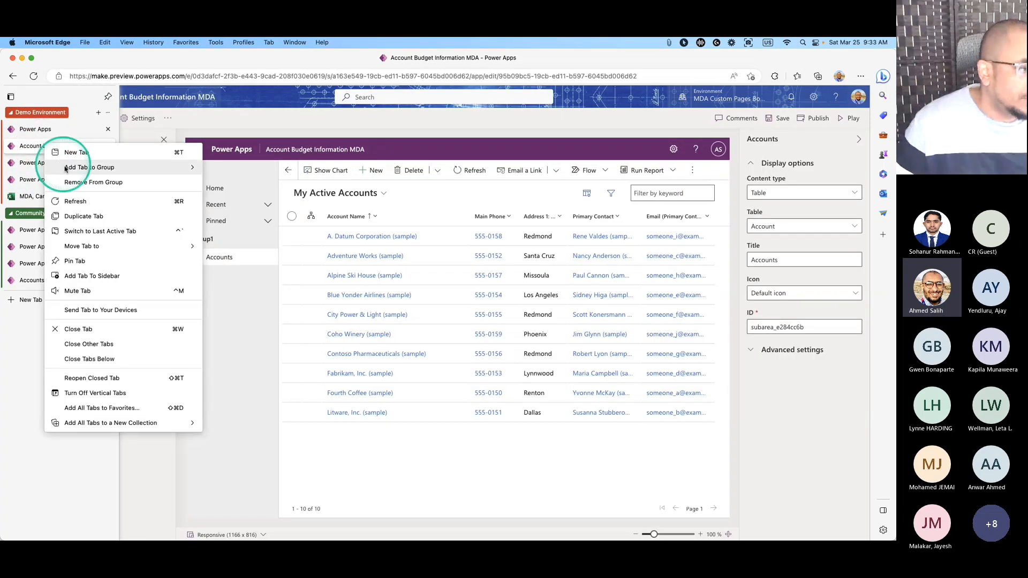
{"action": "left_click", "coordinate": [86, 216]}
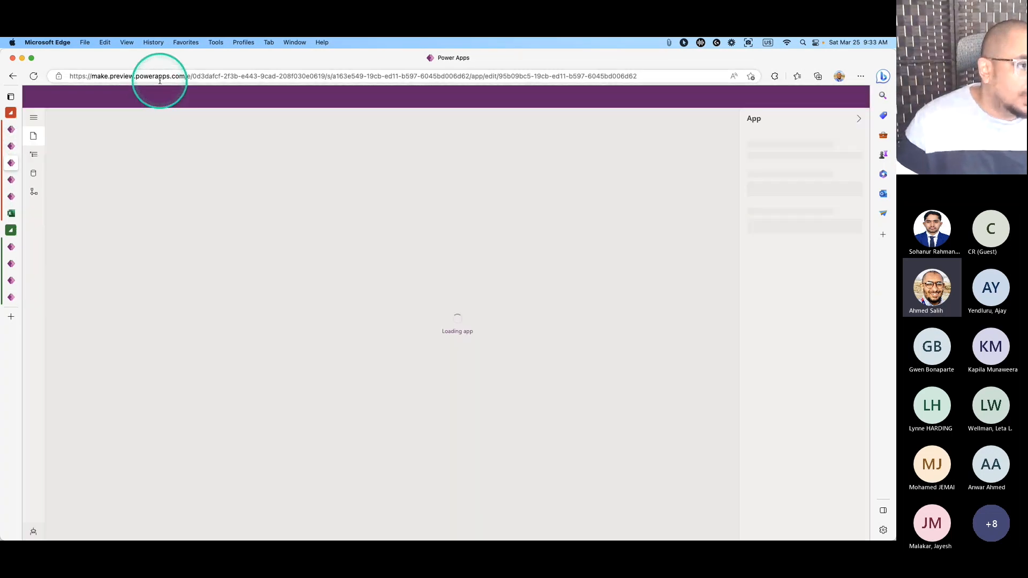
Load the Power Apps home page (make.powerapps.com) in the new tab.
{"action": "left_click", "coordinate": [156, 80]}
{"action": "left_click", "coordinate": [49, 123]}
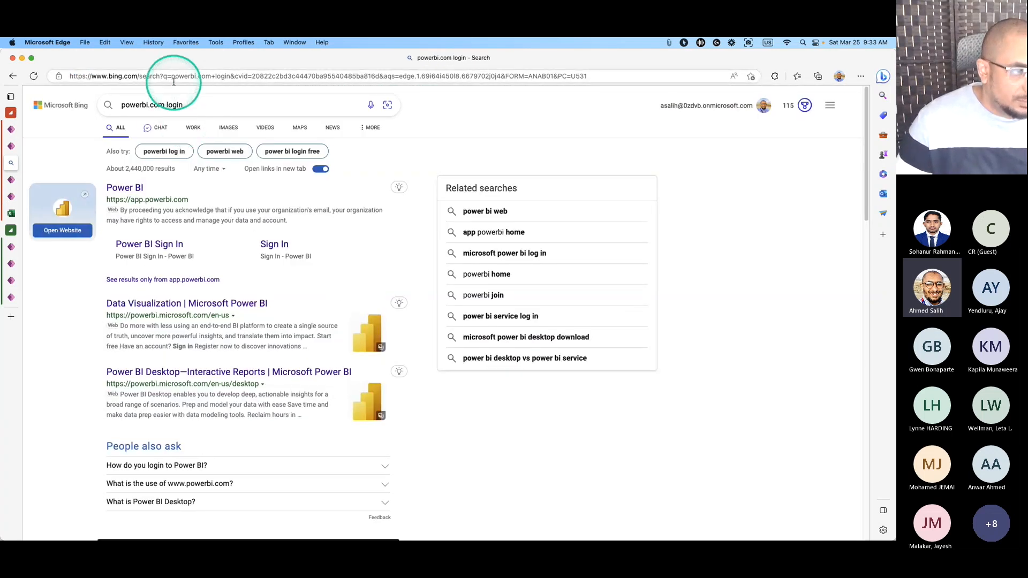
{"action": "left_click", "coordinate": [175, 79]}
{"action": "type", "text": "make"}
{"action": "key", "text": "Return"}
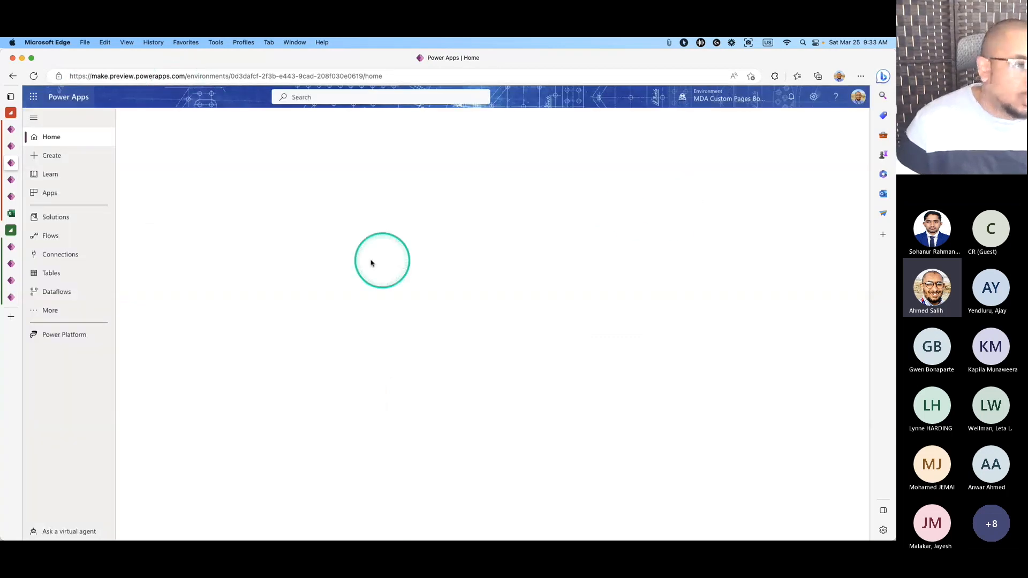
Show the Account table's Views in the MDA and Canvas Apps Demo solution.
{"action": "left_click", "coordinate": [99, 217]}
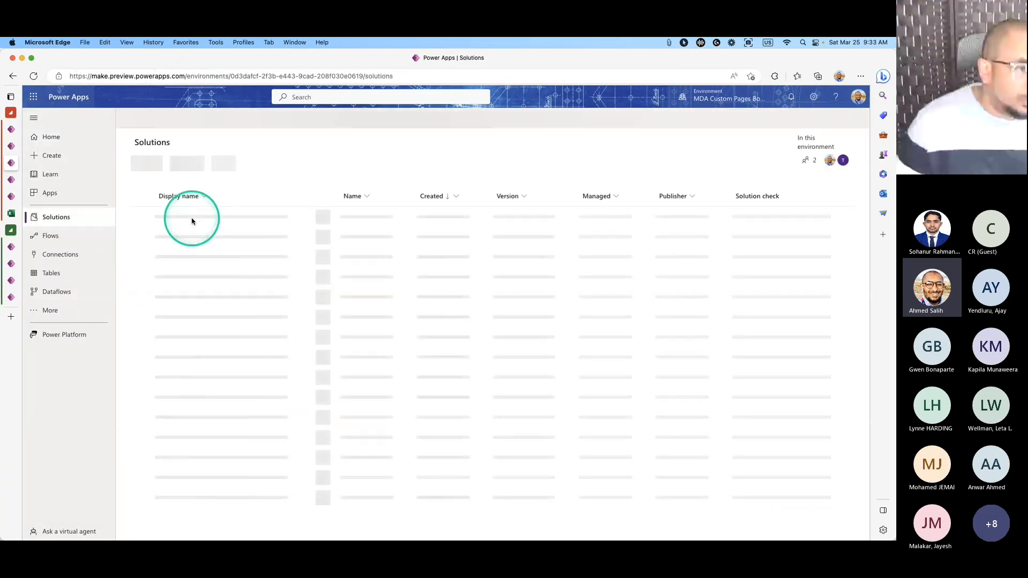
{"action": "left_click", "coordinate": [193, 218]}
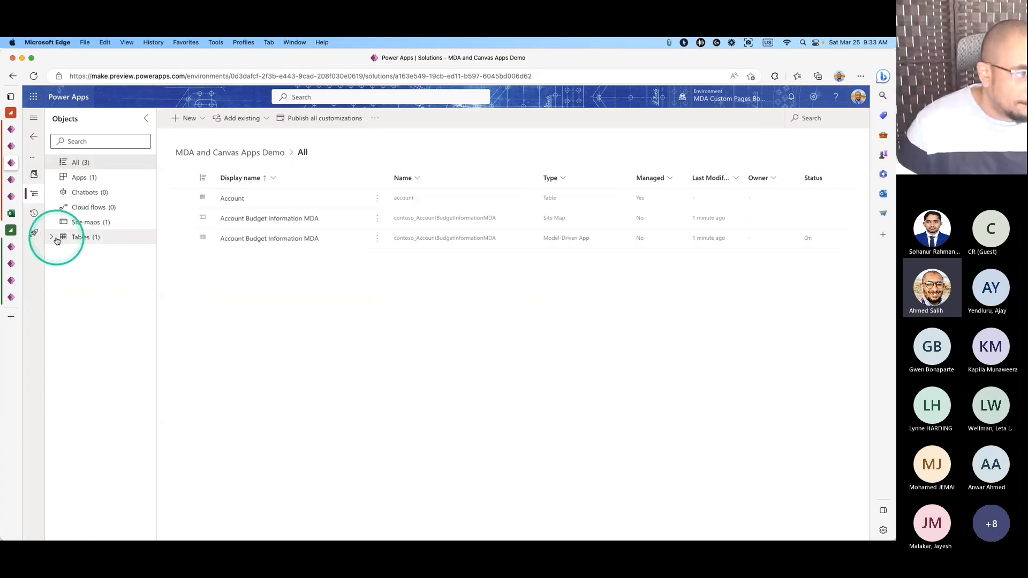
{"action": "left_click", "coordinate": [53, 237]}
{"action": "left_click", "coordinate": [63, 253]}
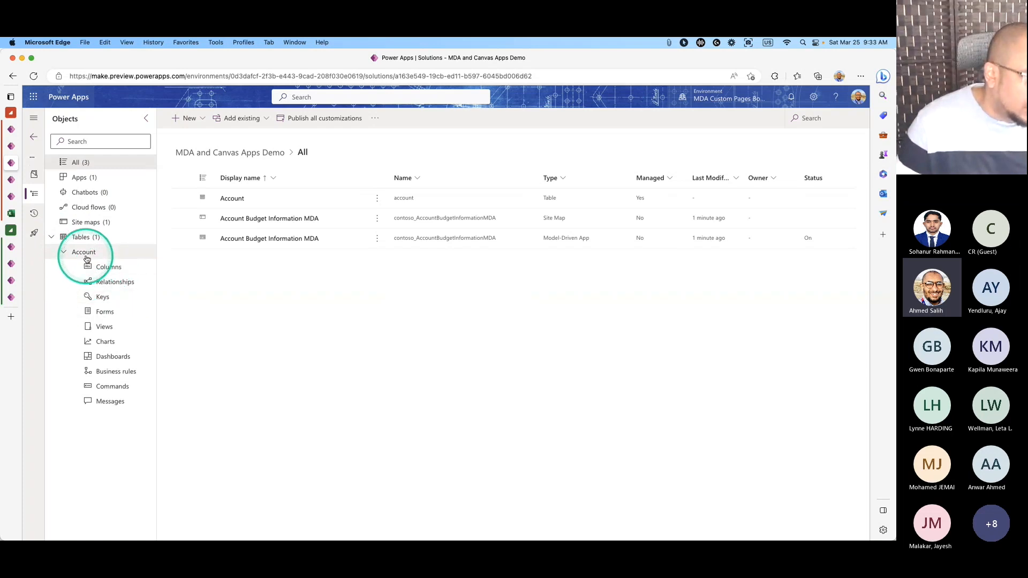
{"action": "left_click", "coordinate": [107, 332]}
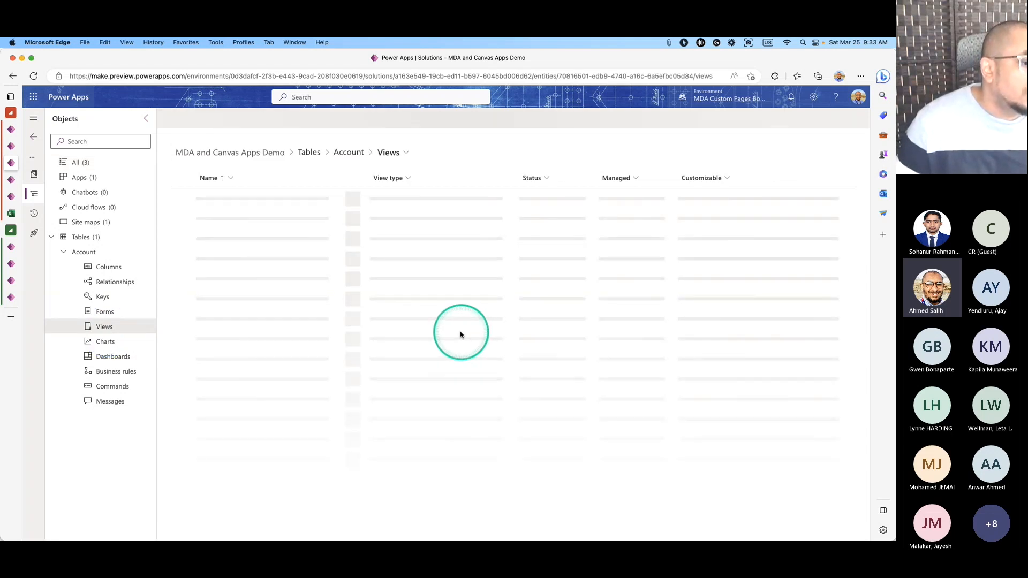
In the app designer, keep My Active Accounts as the displayed account view.
{"action": "left_click", "coordinate": [12, 144]}
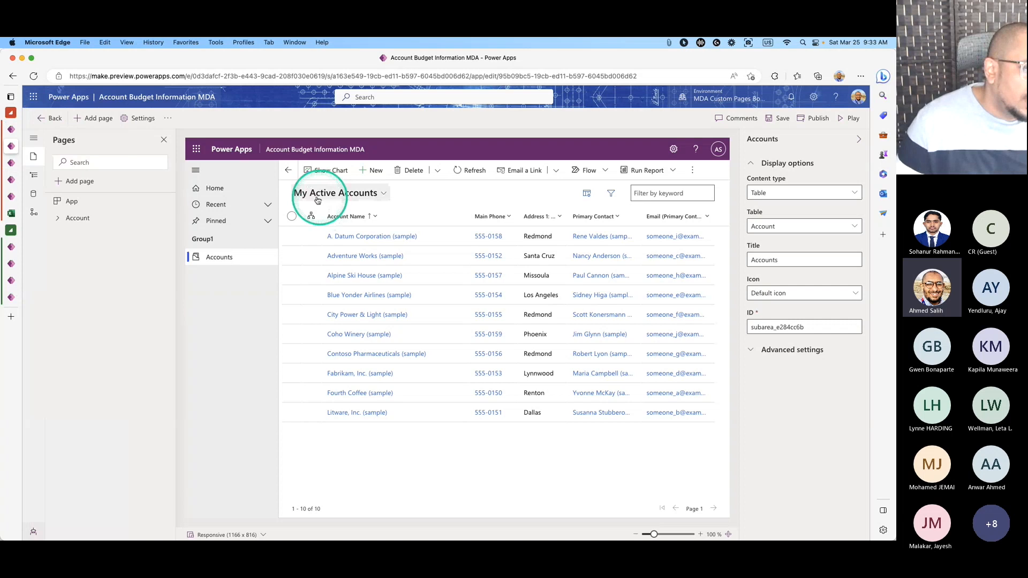
{"action": "left_click", "coordinate": [383, 193]}
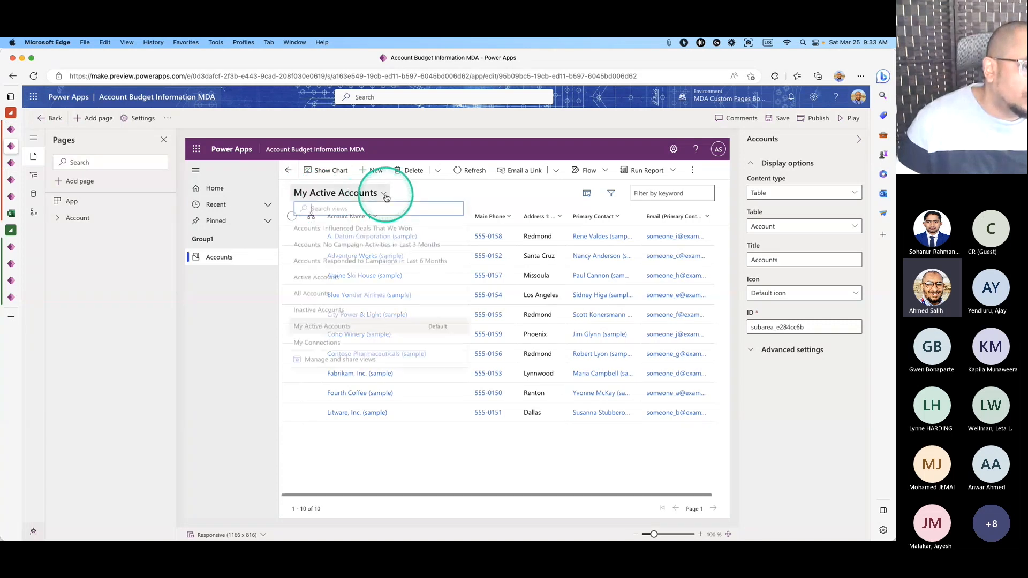
{"action": "left_click", "coordinate": [333, 336]}
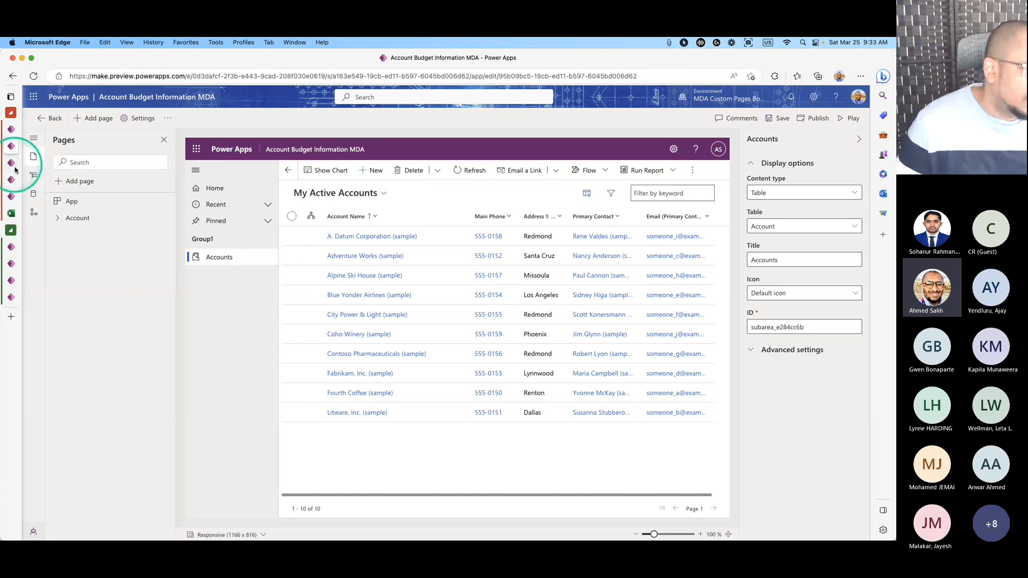
Open My Active Accounts in the view designer from its ⋮ menu's Edit option.
{"action": "left_click", "coordinate": [14, 165]}
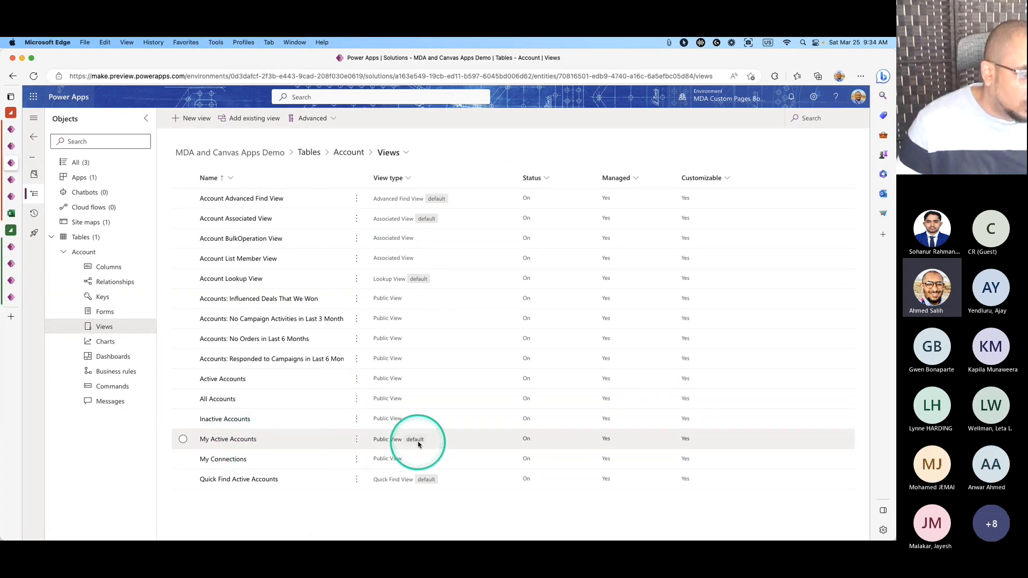
{"action": "left_click", "coordinate": [356, 439]}
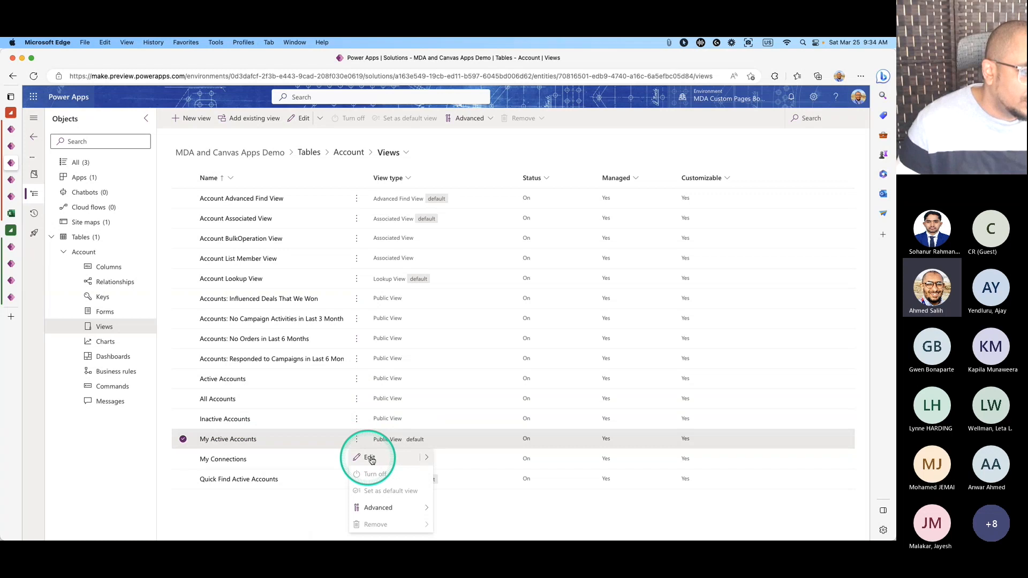
{"action": "left_click", "coordinate": [443, 457]}
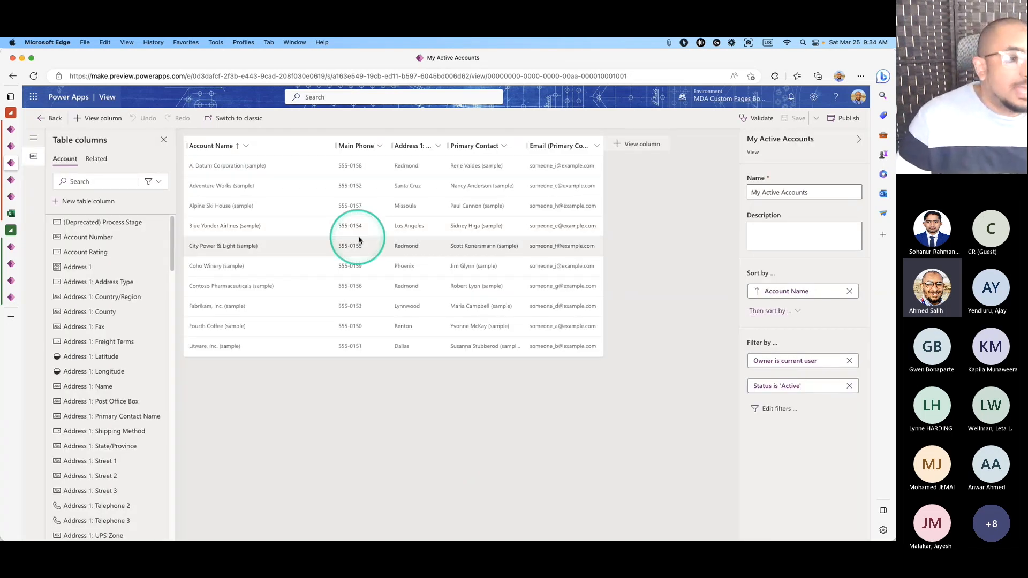
Narrow Account Name, widen Email (Primary Contact), and insert Account Number after Account Name.
{"action": "left_click_drag", "start_coordinate": [336, 145], "coordinate": [320, 145]}
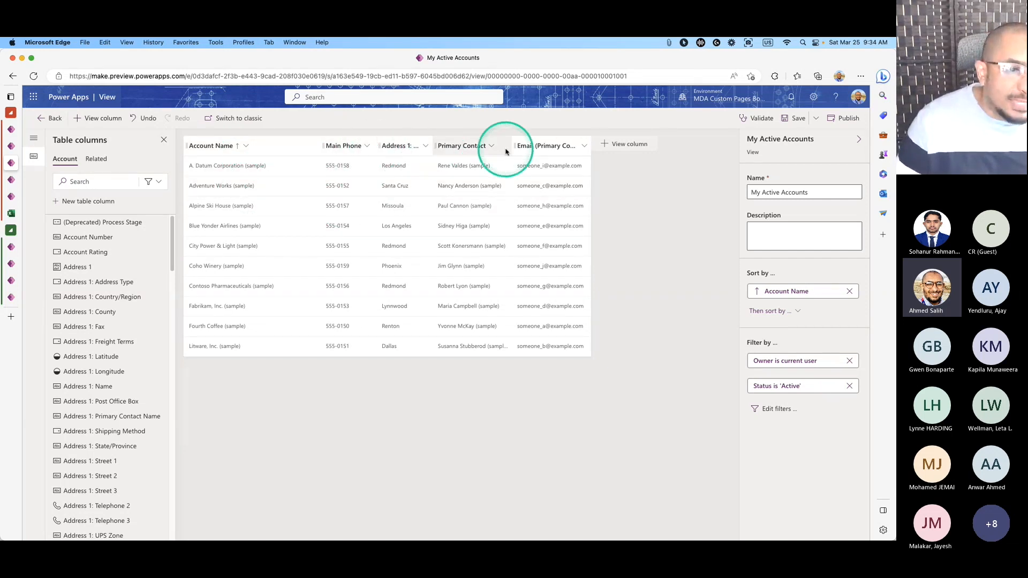
{"action": "left_click_drag", "start_coordinate": [590, 146], "coordinate": [638, 149]}
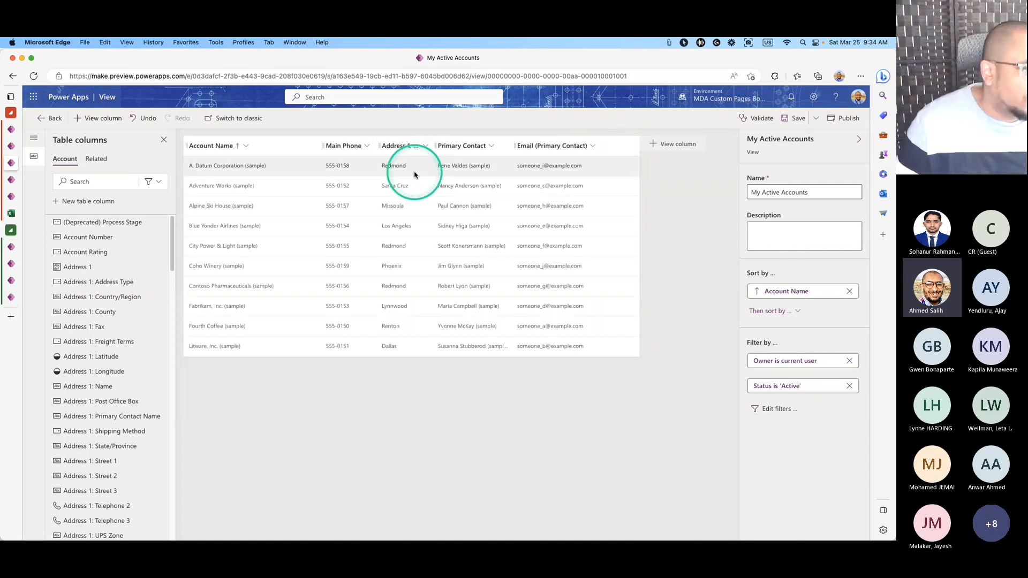
{"action": "left_click_drag", "start_coordinate": [107, 237], "coordinate": [103, 258]}
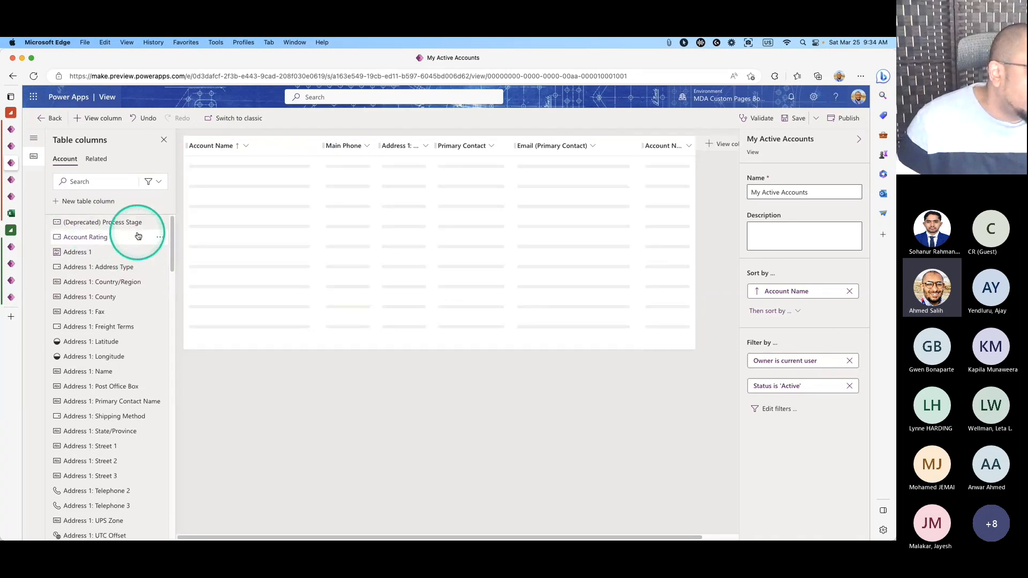
{"action": "left_click_drag", "start_coordinate": [660, 156], "coordinate": [364, 149]}
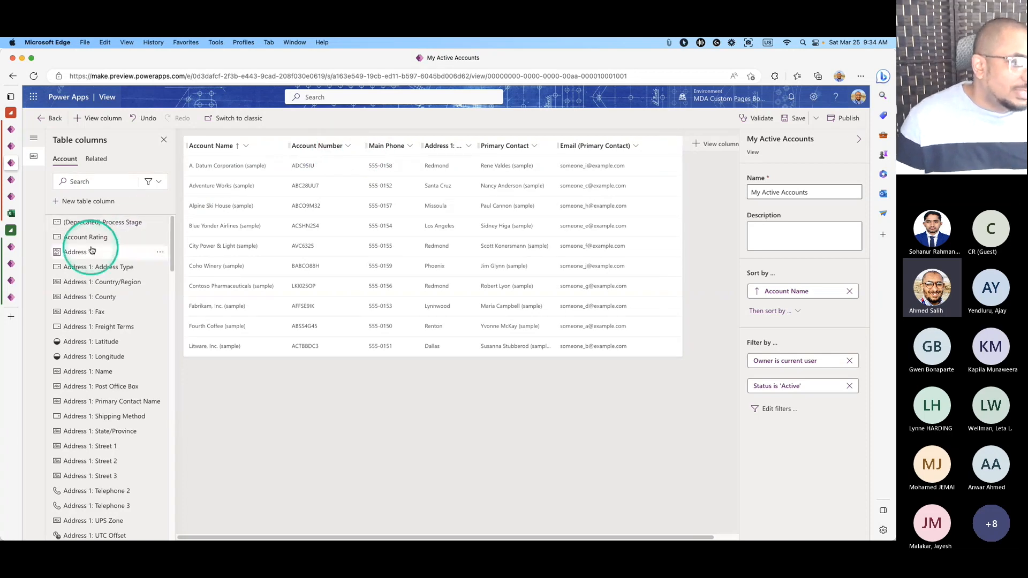
{"action": "mouse_move", "coordinate": [170, 227]}
{"action": "left_mouse_down"}
{"action": "mouse_move", "coordinate": [172, 485]}
{"action": "mouse_move", "coordinate": [184, 428]}
{"action": "mouse_move", "coordinate": [181, 225]}
{"action": "left_mouse_up"}
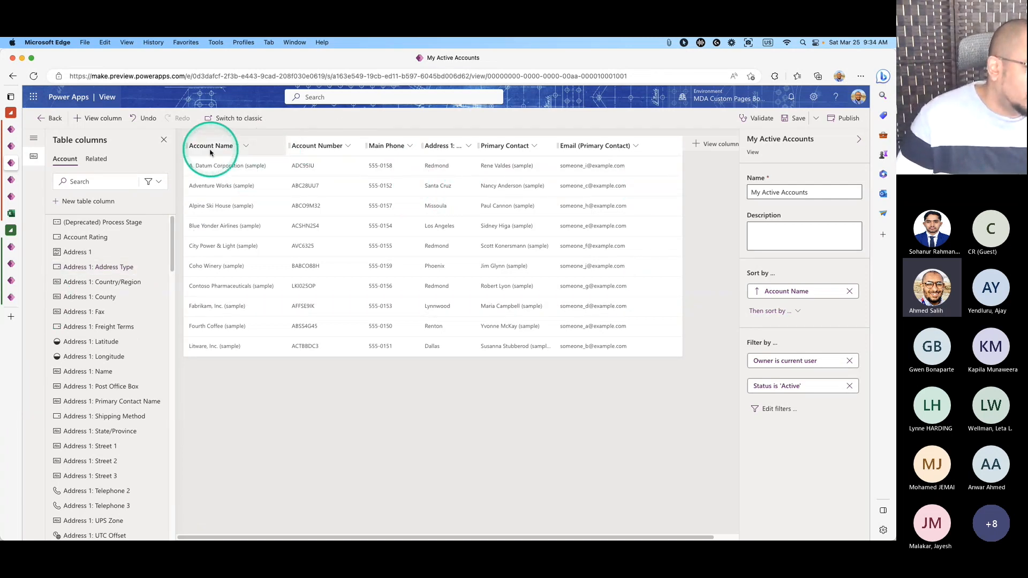
Check the Account Name column options, then save and publish the view.
{"action": "left_click", "coordinate": [247, 146]}
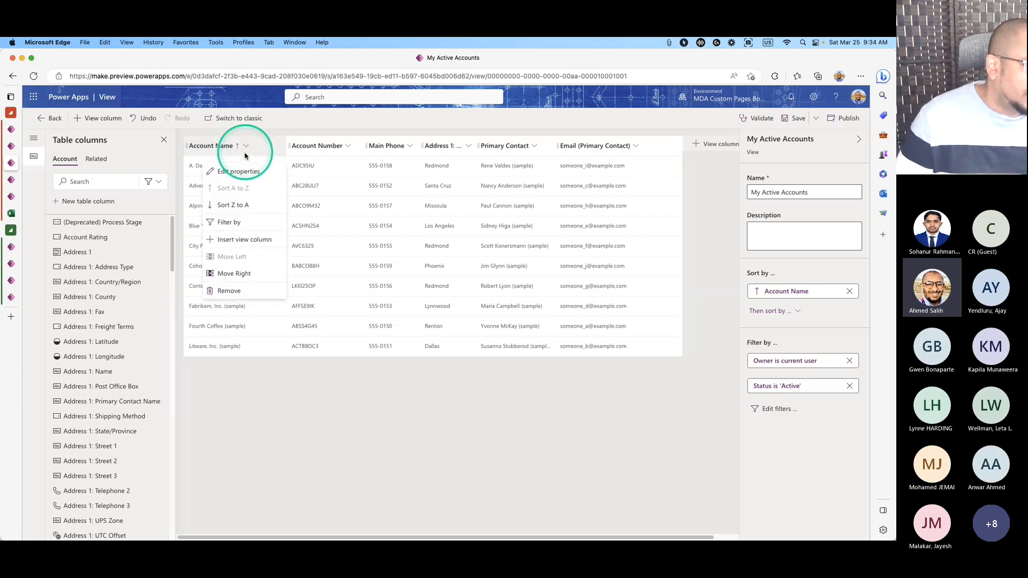
{"action": "left_click", "coordinate": [298, 133]}
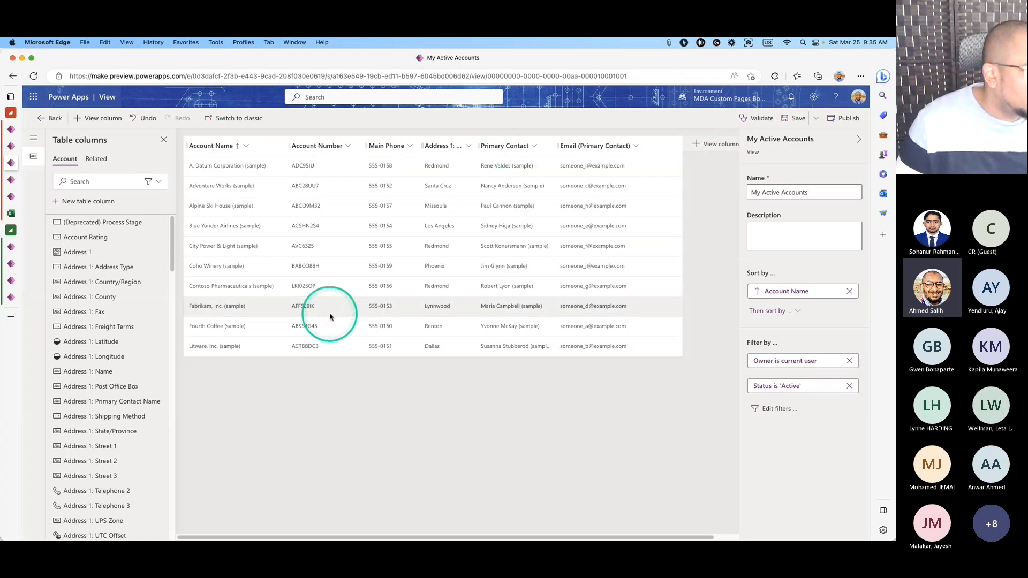
{"action": "left_click", "coordinate": [796, 127]}
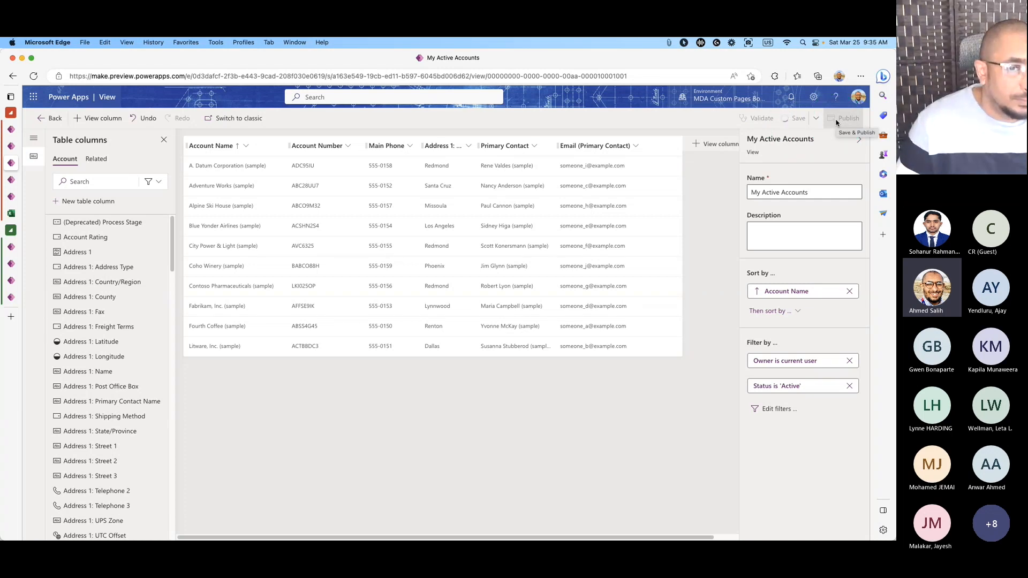
{"action": "left_click", "coordinate": [840, 118]}
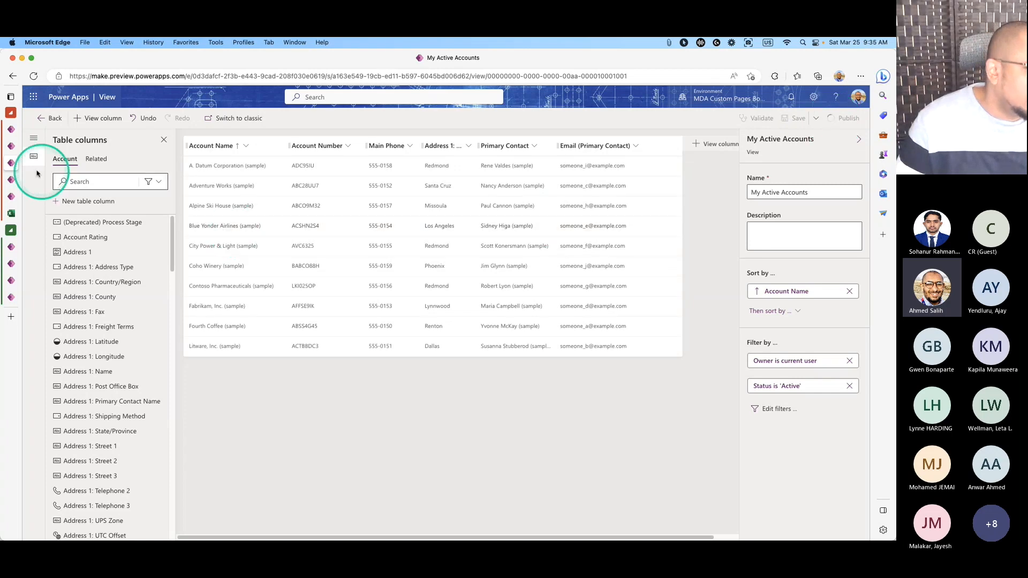
In the Account Budget Information MDA designer, expand Account in Pages and show its Account forms.
{"action": "left_click", "coordinate": [11, 147]}
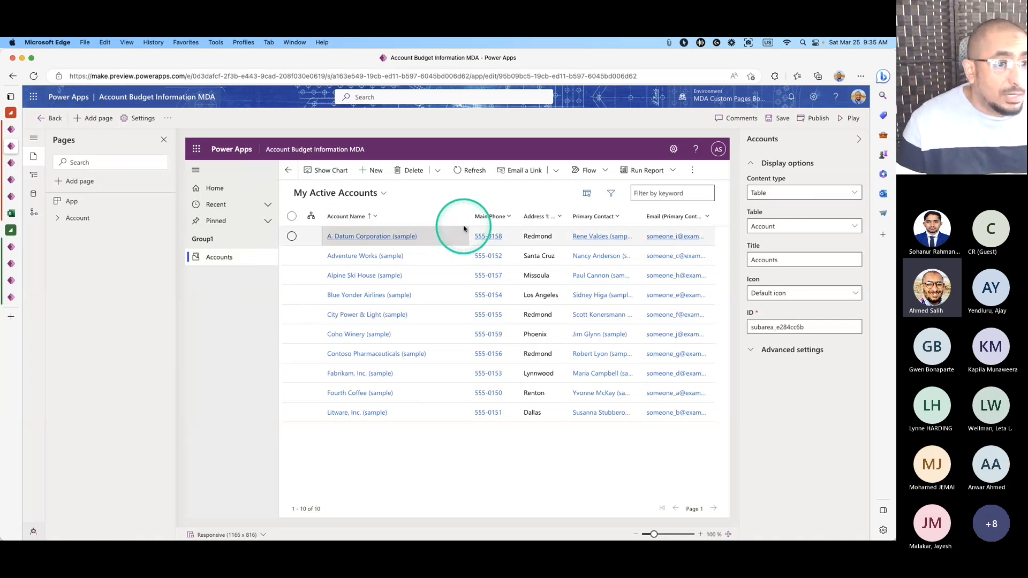
{"action": "left_click", "coordinate": [77, 219]}
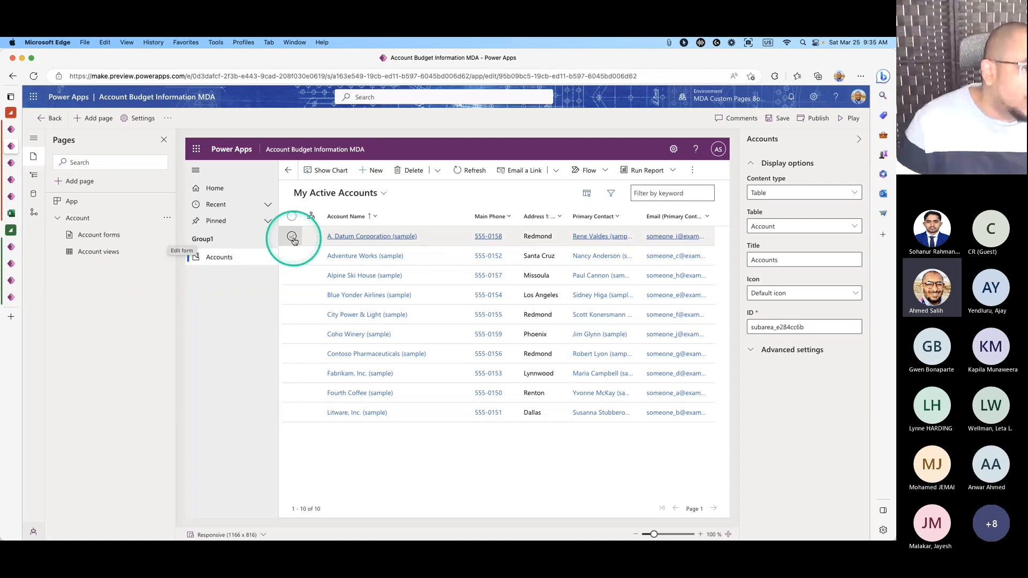
{"action": "left_click", "coordinate": [374, 170]}
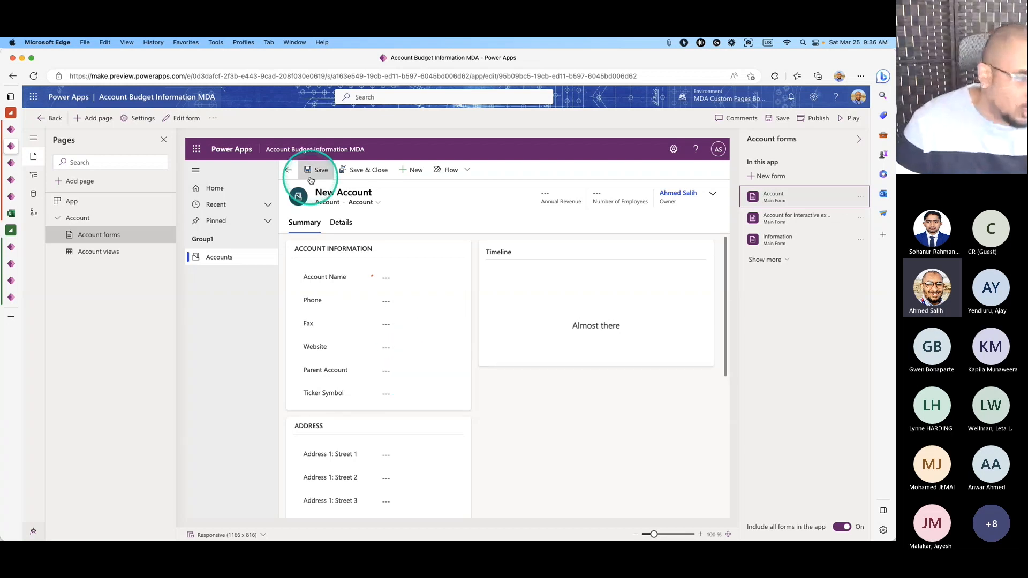
In the preview, leave the new account form and browse the A. Datum Corporation (sample) record and row.
{"action": "left_click", "coordinate": [288, 171]}
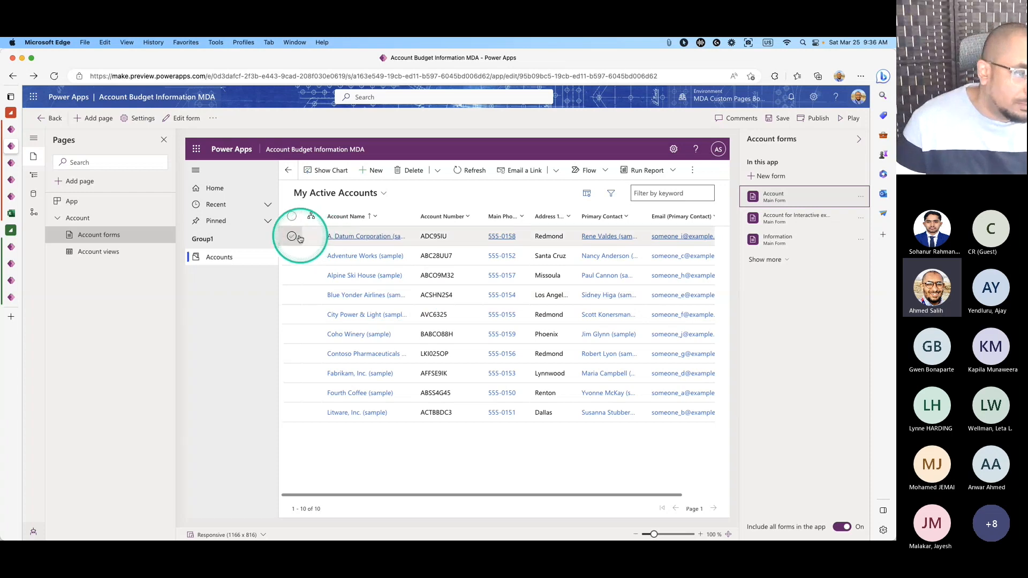
{"action": "double_click", "coordinate": [300, 239]}
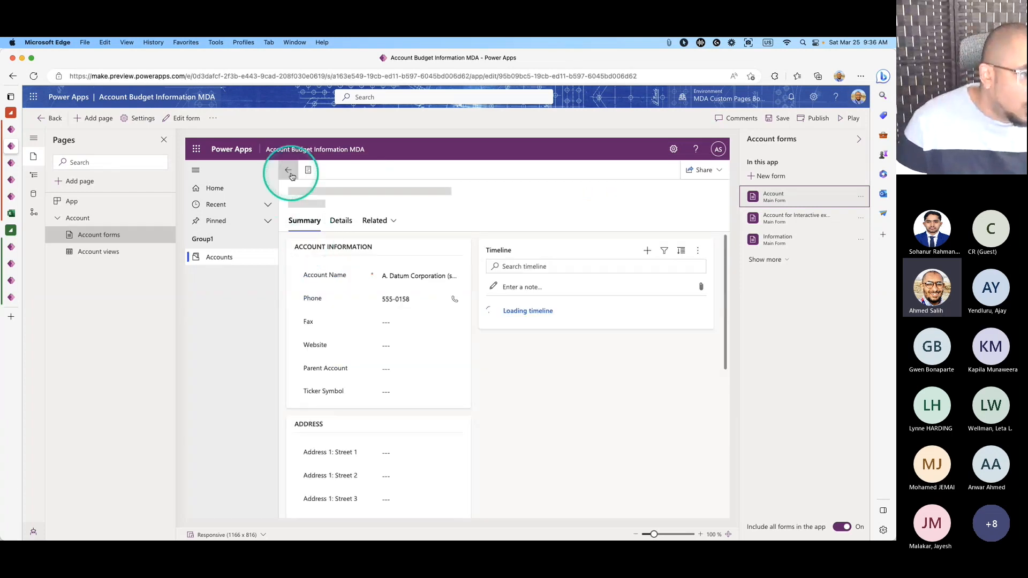
{"action": "left_click", "coordinate": [288, 171]}
{"action": "left_click", "coordinate": [296, 239]}
{"action": "left_click", "coordinate": [369, 171]}
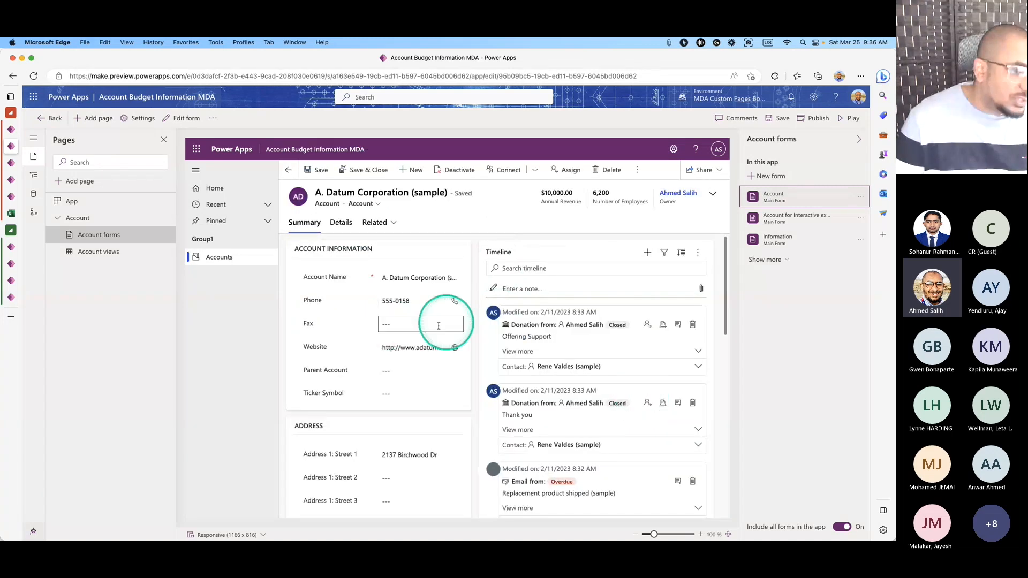
{"action": "scroll", "coordinate": [541, 368], "scroll_direction": "down", "scroll_amount": 10}
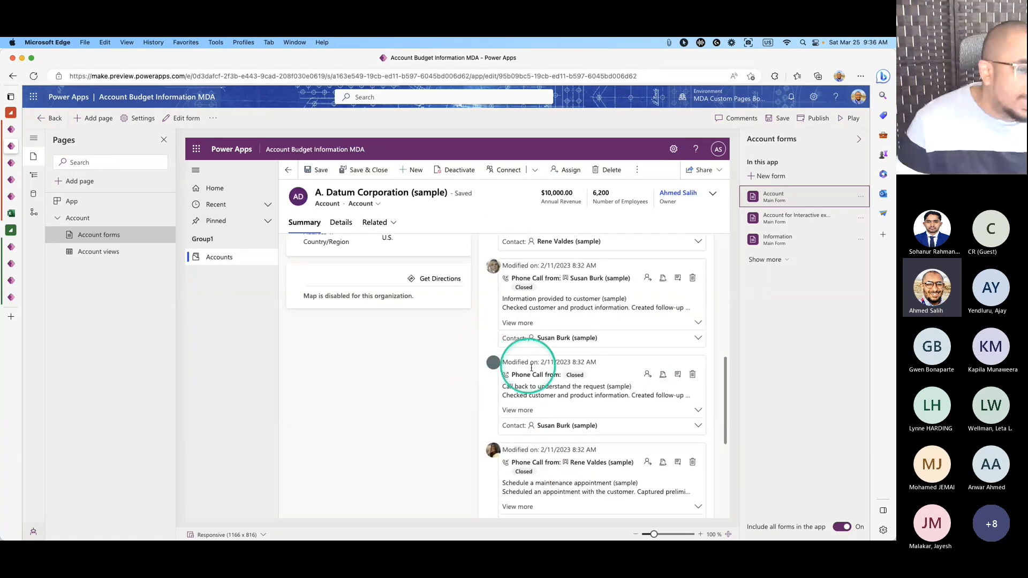
{"action": "scroll", "coordinate": [541, 369], "scroll_direction": "up", "scroll_amount": 10}
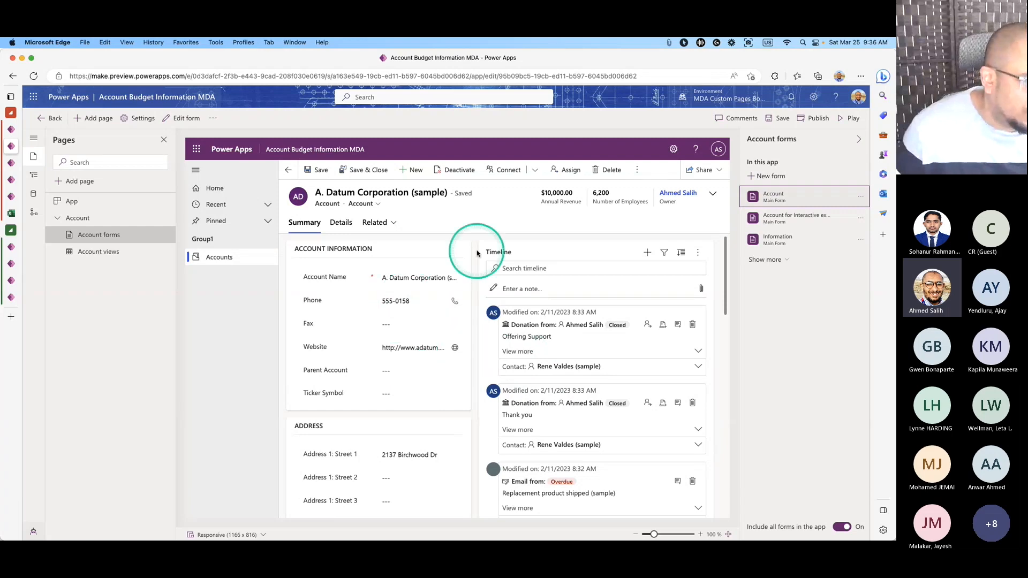
{"action": "left_click", "coordinate": [289, 171]}
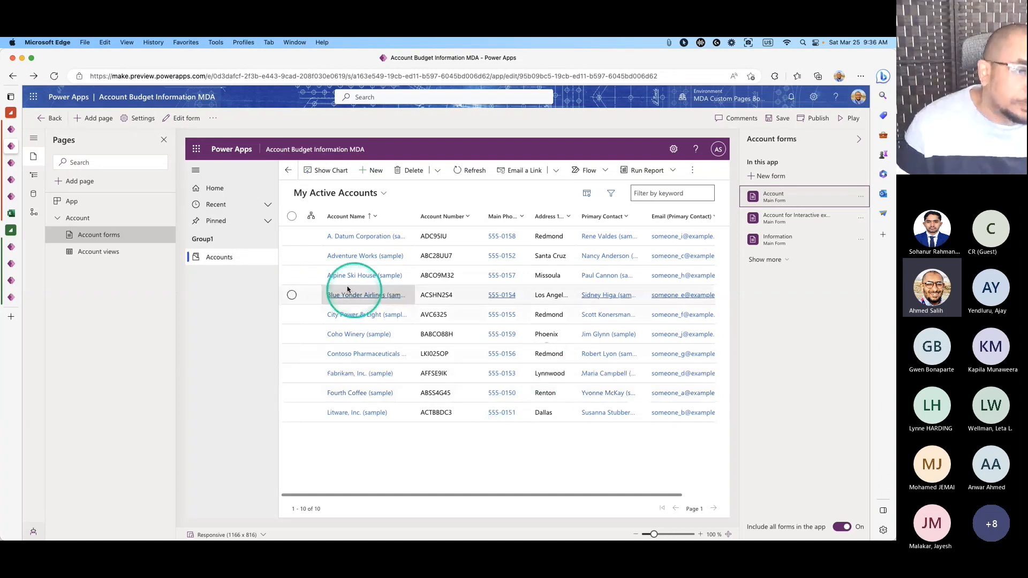
{"action": "left_click", "coordinate": [291, 236]}
Choose Save and continue from the Account forms edit pencil, then go Back from the view editor.
{"action": "left_click", "coordinate": [377, 171]}
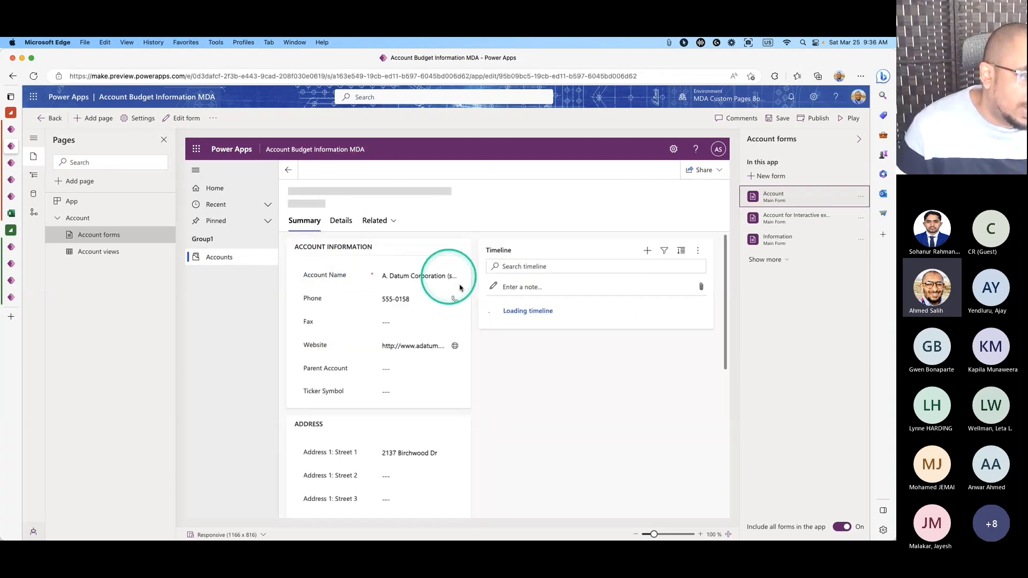
{"action": "left_click", "coordinate": [288, 169]}
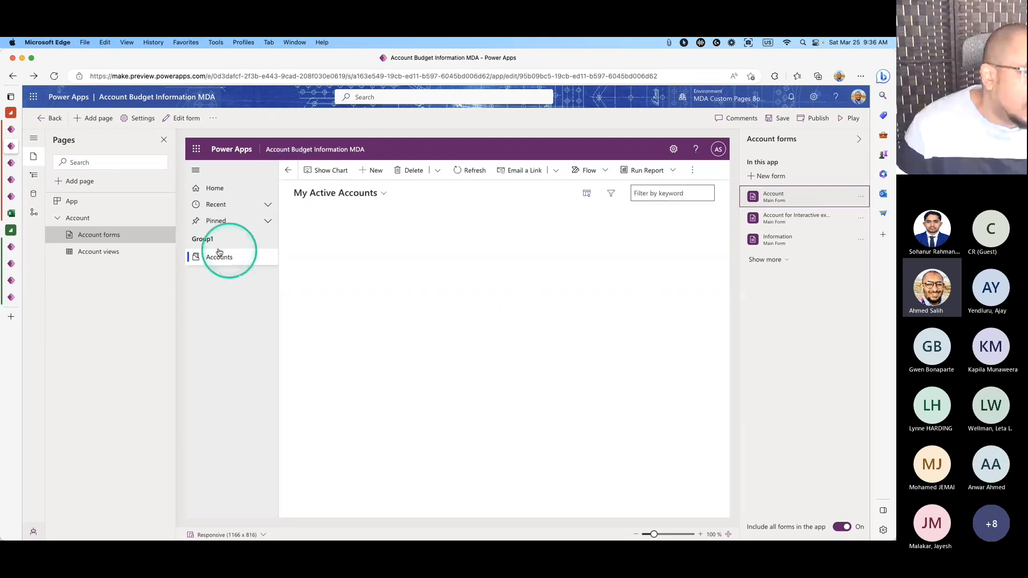
{"action": "left_click", "coordinate": [168, 237]}
{"action": "left_click", "coordinate": [428, 332]}
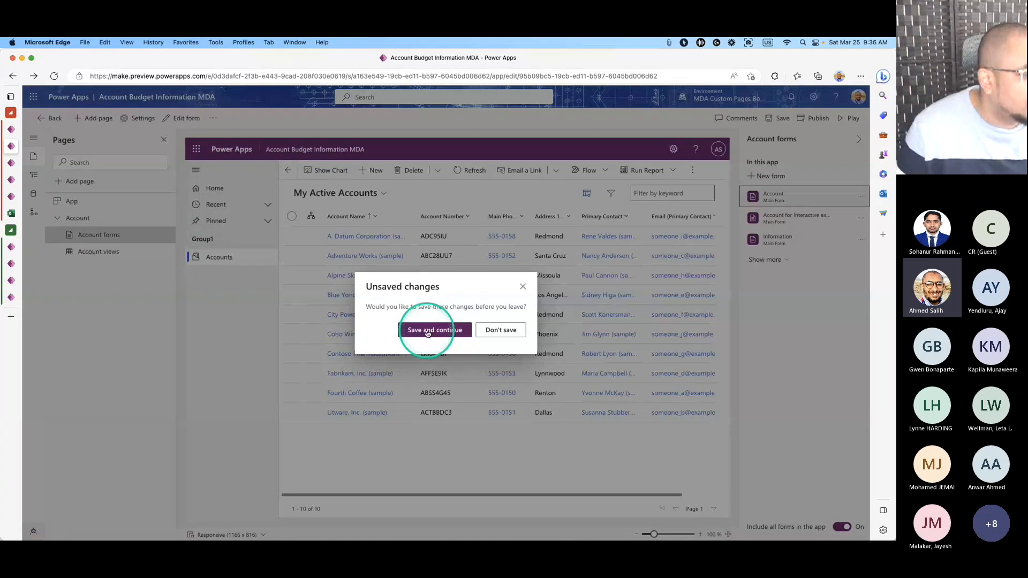
{"action": "left_click", "coordinate": [522, 288]}
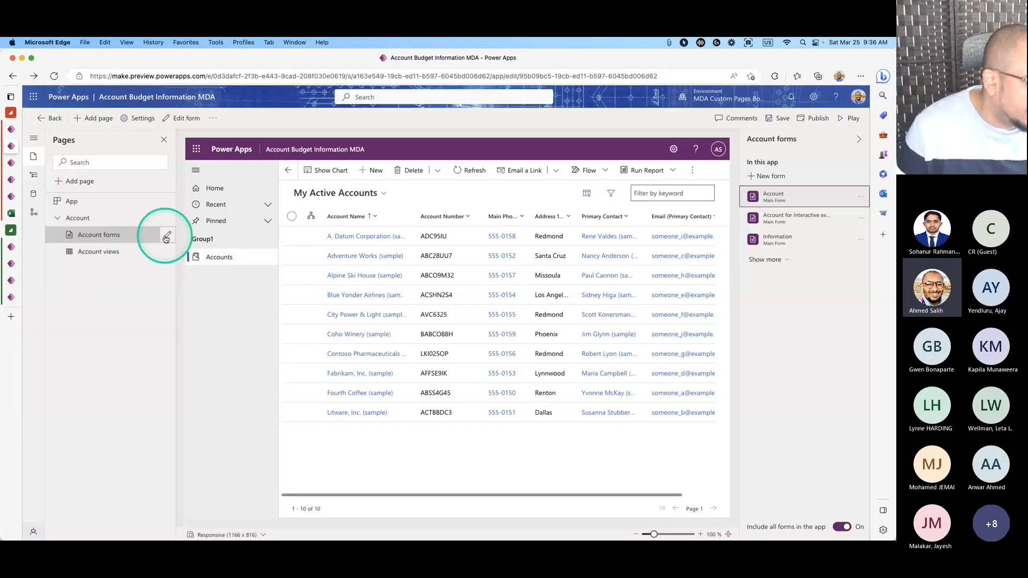
{"action": "left_click", "coordinate": [167, 236]}
{"action": "left_click", "coordinate": [435, 338]}
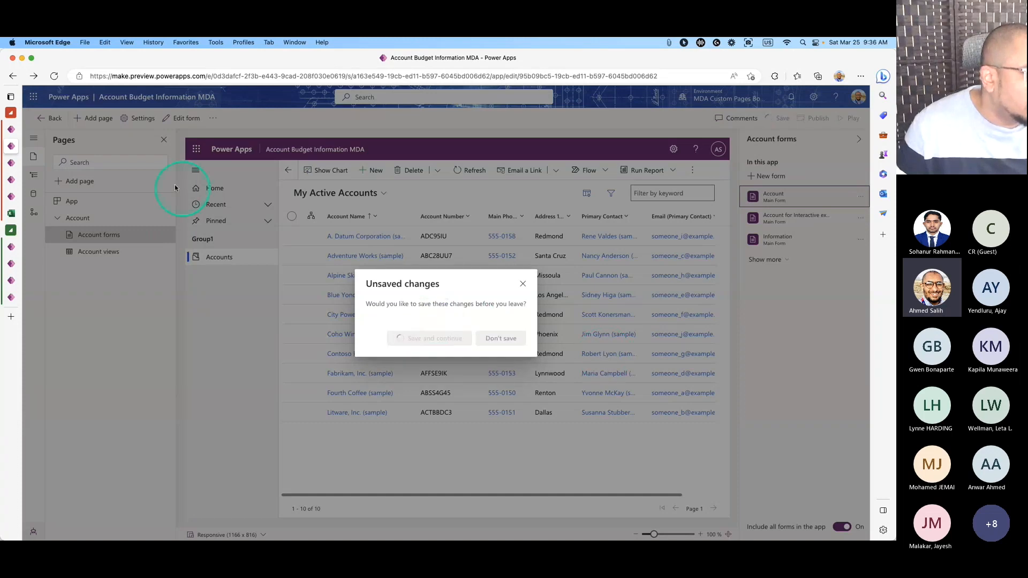
{"action": "left_click", "coordinate": [14, 163]}
{"action": "left_click", "coordinate": [53, 118]}
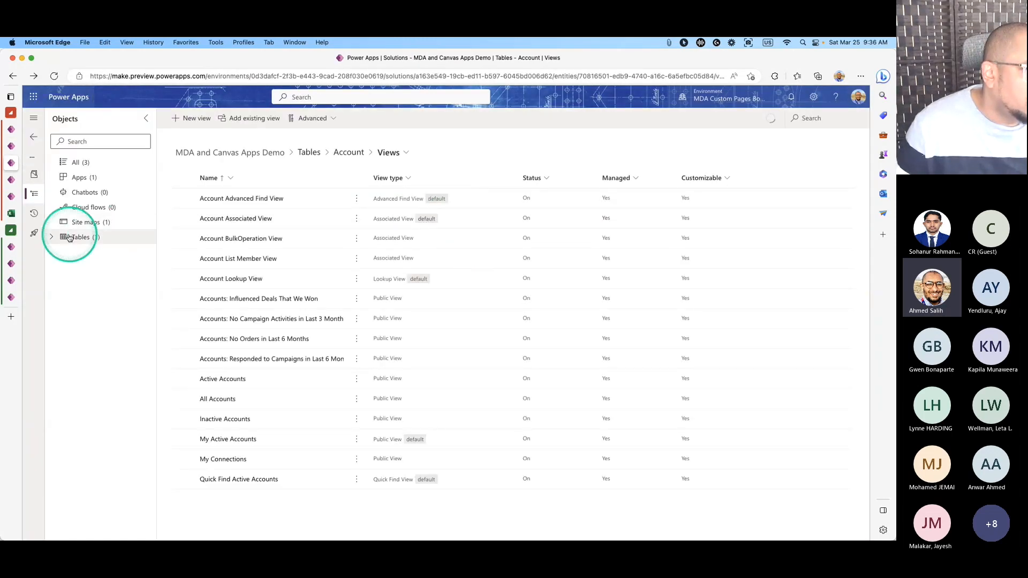
List the Account table's forms, then switch to the Account main form designer tab.
{"action": "left_click", "coordinate": [62, 252]}
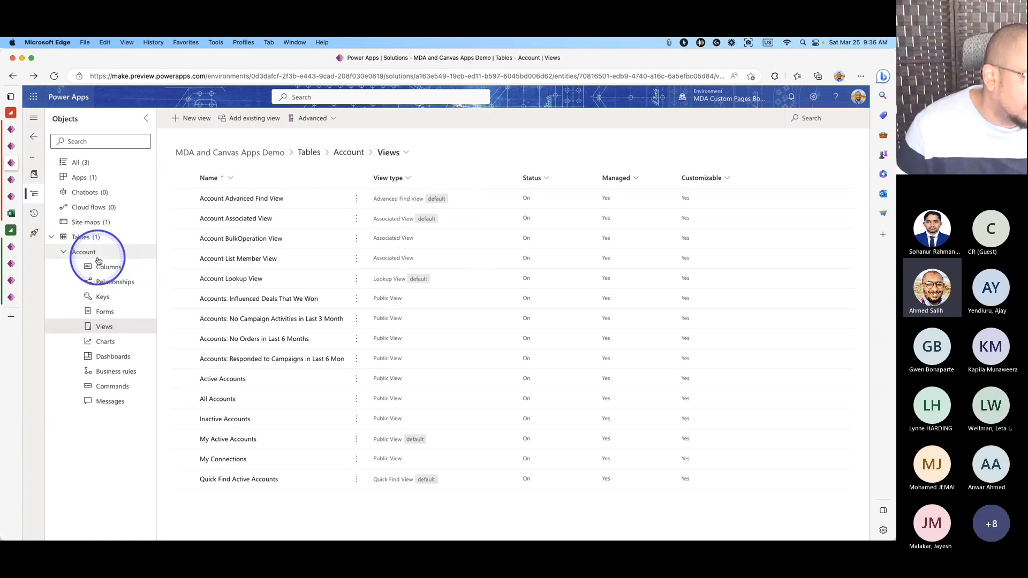
{"action": "left_click", "coordinate": [104, 314]}
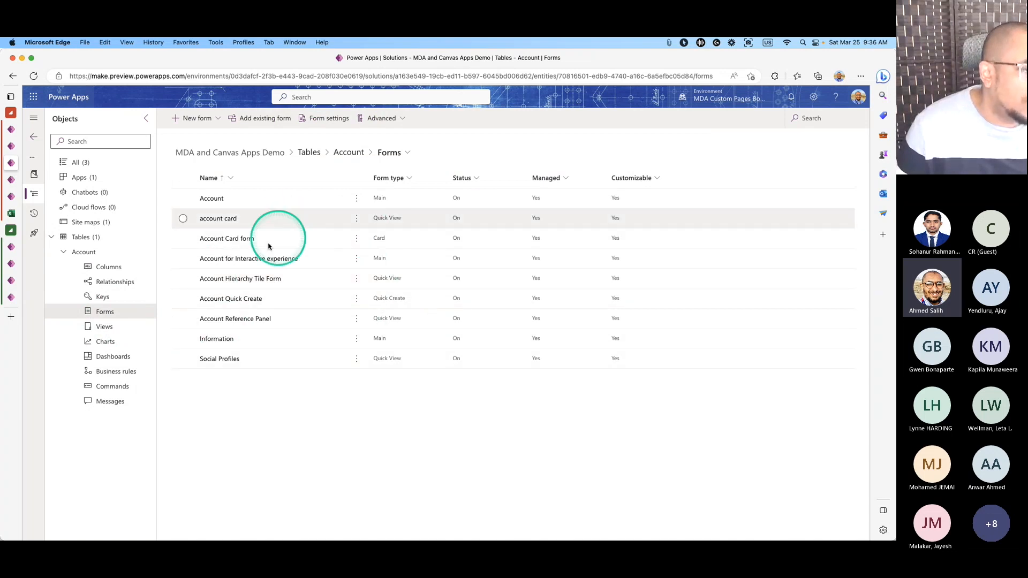
{"action": "left_click", "coordinate": [10, 195]}
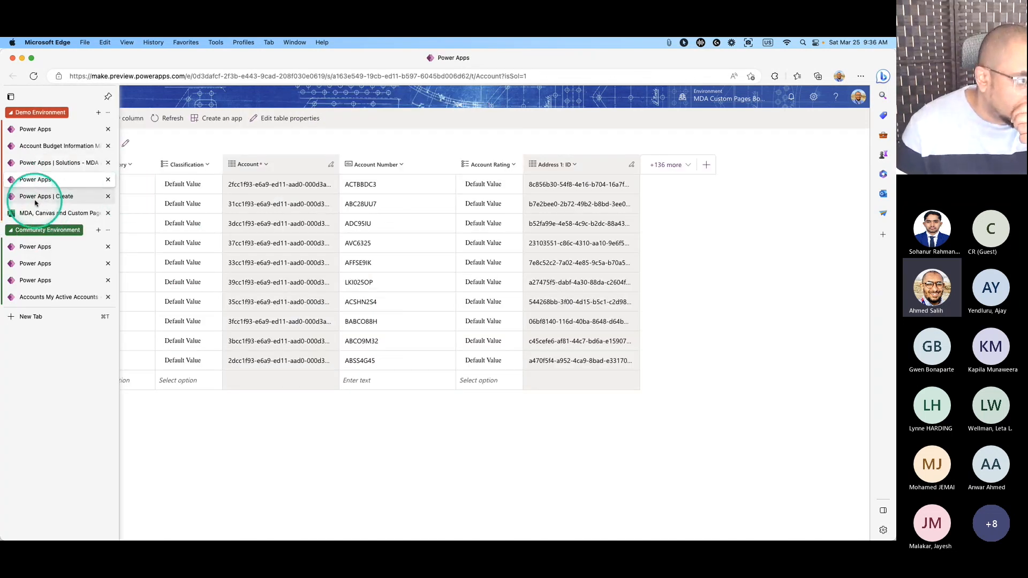
{"action": "left_click", "coordinate": [36, 162]}
{"action": "left_click", "coordinate": [37, 146]}
{"action": "left_click", "coordinate": [35, 179]}
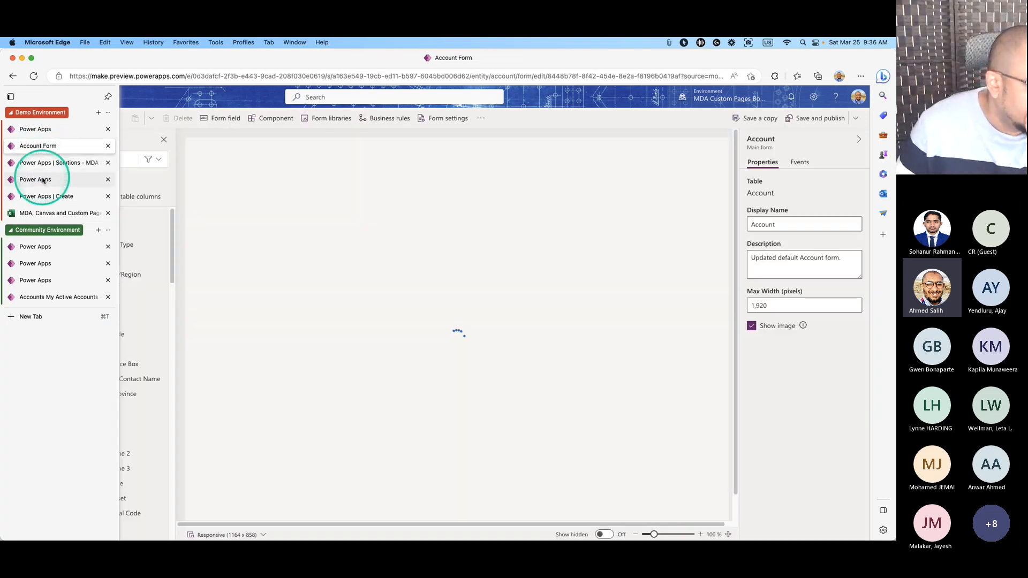
{"action": "left_click", "coordinate": [419, 234]}
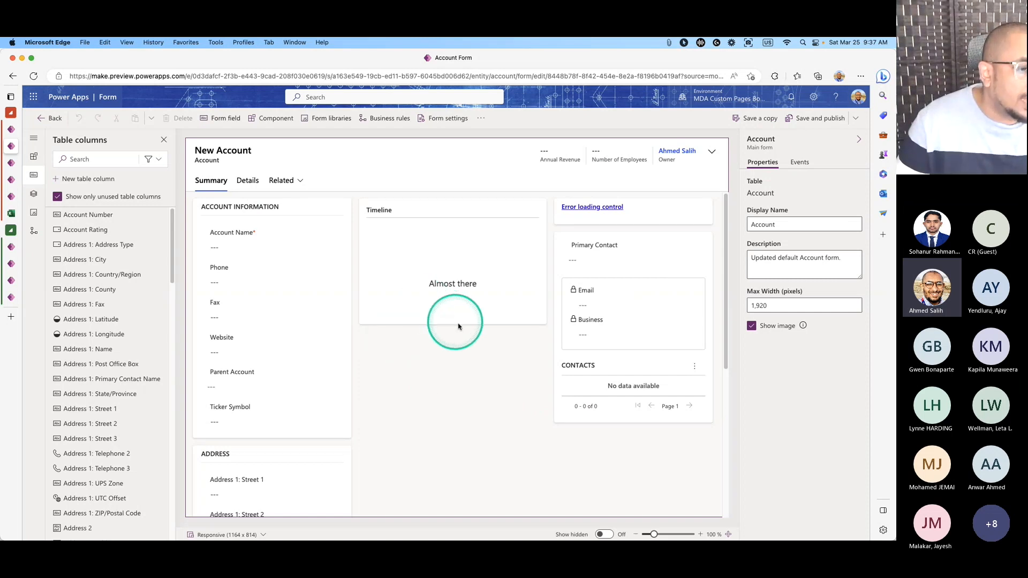
Delete the Timeline and move Phone, Fax and Website into the middle column.
{"action": "left_click", "coordinate": [535, 347]}
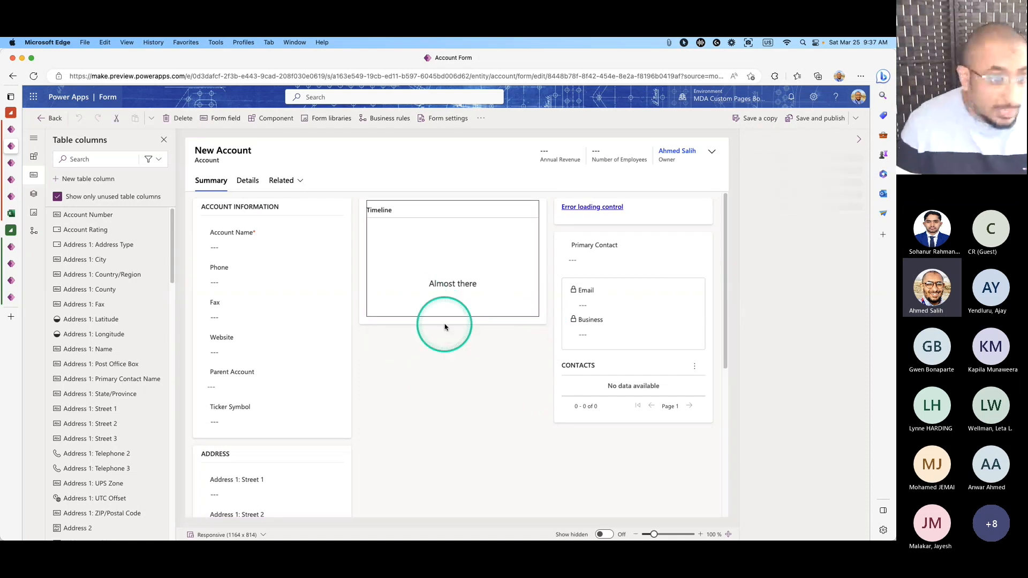
{"action": "key", "text": "Delete"}
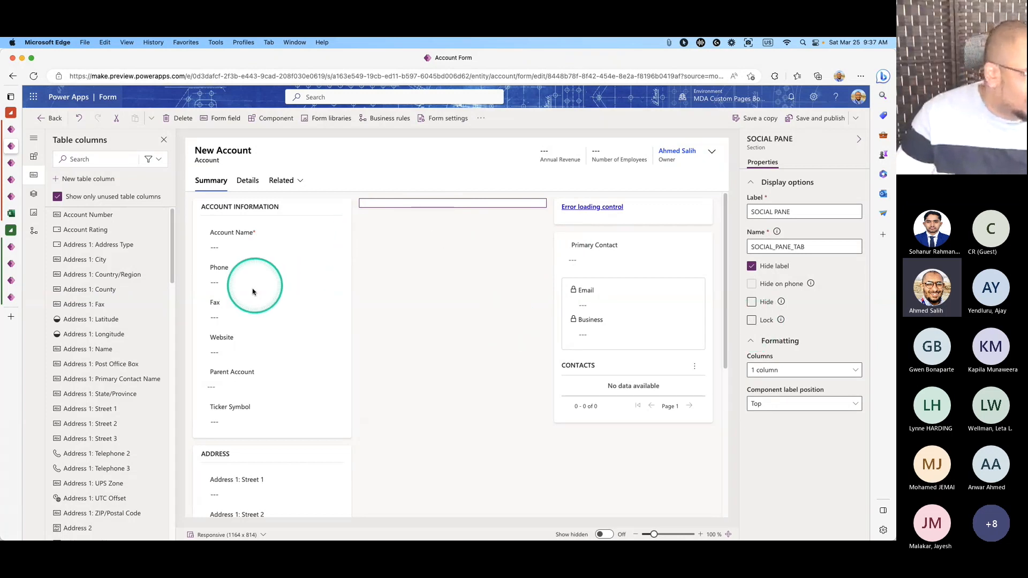
{"action": "left_click", "coordinate": [272, 338]}
{"action": "left_click", "coordinate": [248, 264]}
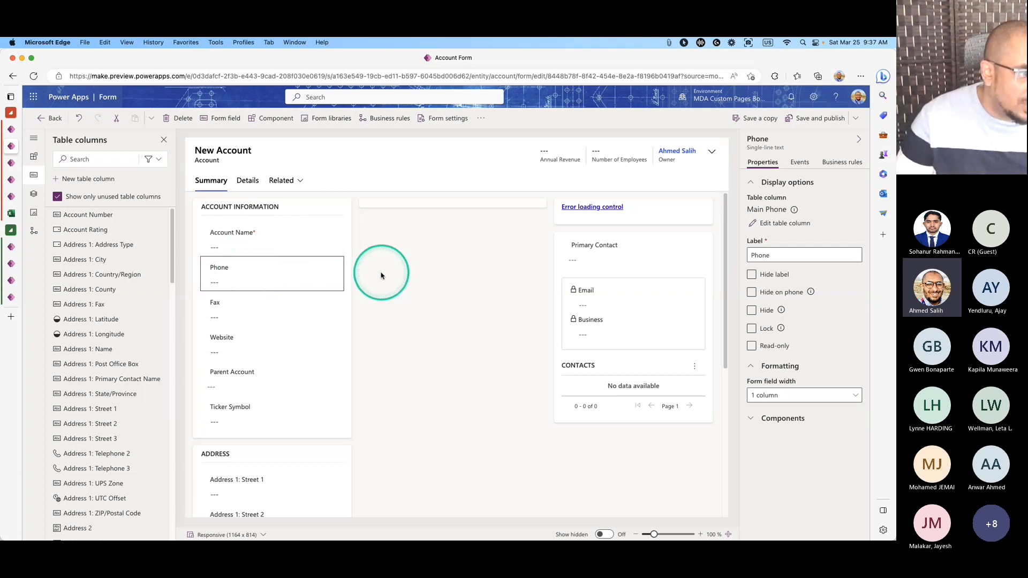
{"action": "left_click_drag", "start_coordinate": [260, 280], "coordinate": [463, 214]}
{"action": "left_click_drag", "start_coordinate": [251, 289], "coordinate": [426, 271]}
{"action": "left_click_drag", "start_coordinate": [240, 264], "coordinate": [436, 305]}
Delete the Ticker Symbol field from Account Information.
{"action": "left_click", "coordinate": [242, 268]}
{"action": "key", "text": "Delete"}
{"action": "left_click", "coordinate": [289, 250]}
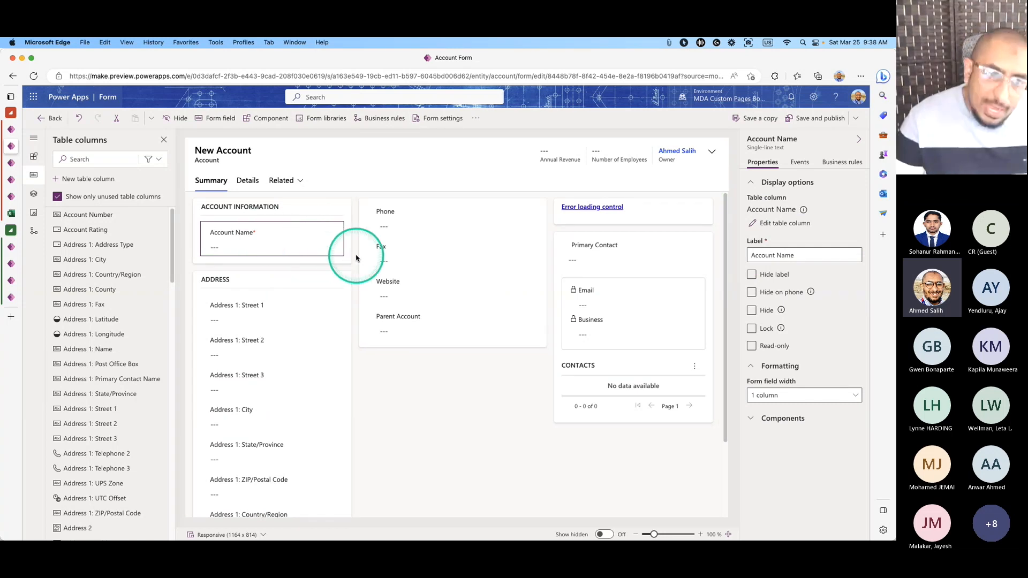
Delete the Assistant control, Address 1 composite, map and empty MapSection, then save and publish the form.
{"action": "left_click", "coordinate": [664, 214]}
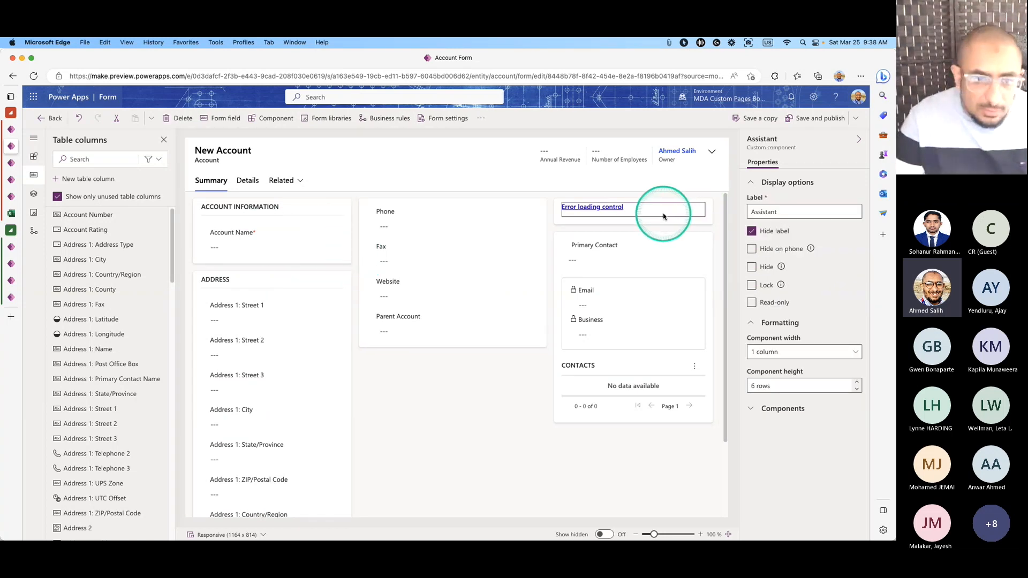
{"action": "key", "text": "Delete"}
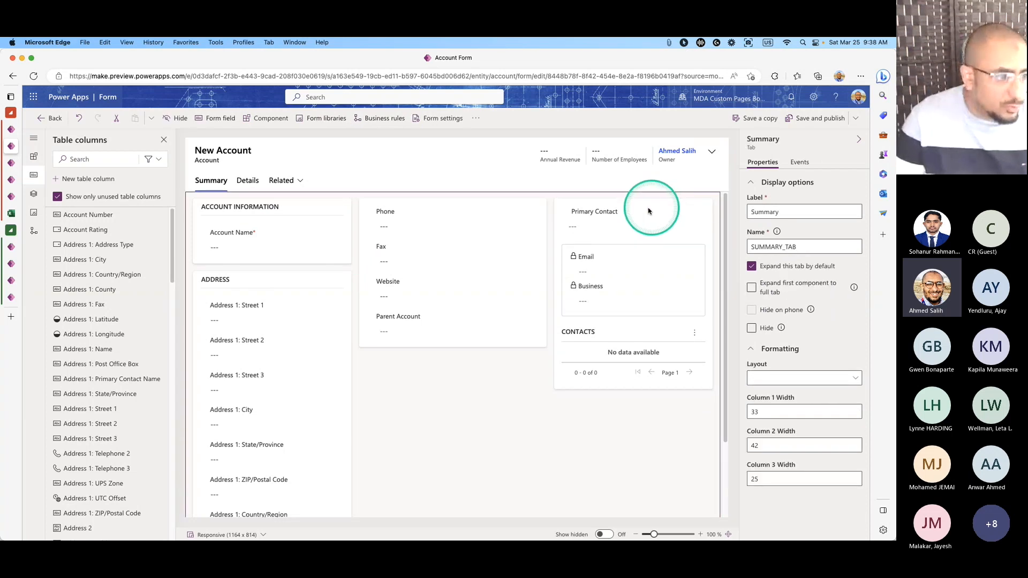
{"action": "left_click", "coordinate": [294, 320]}
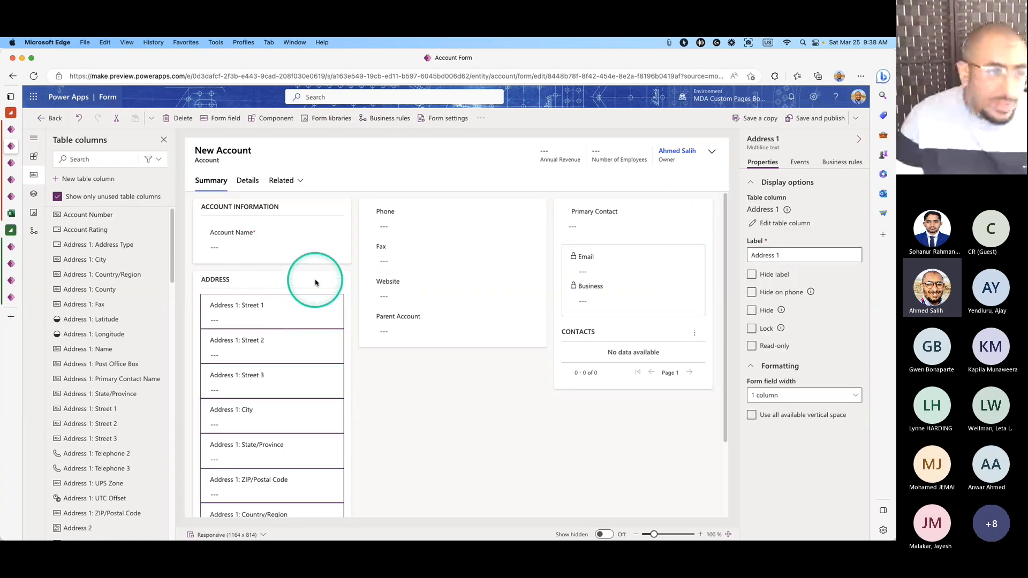
{"action": "key", "text": "Delete"}
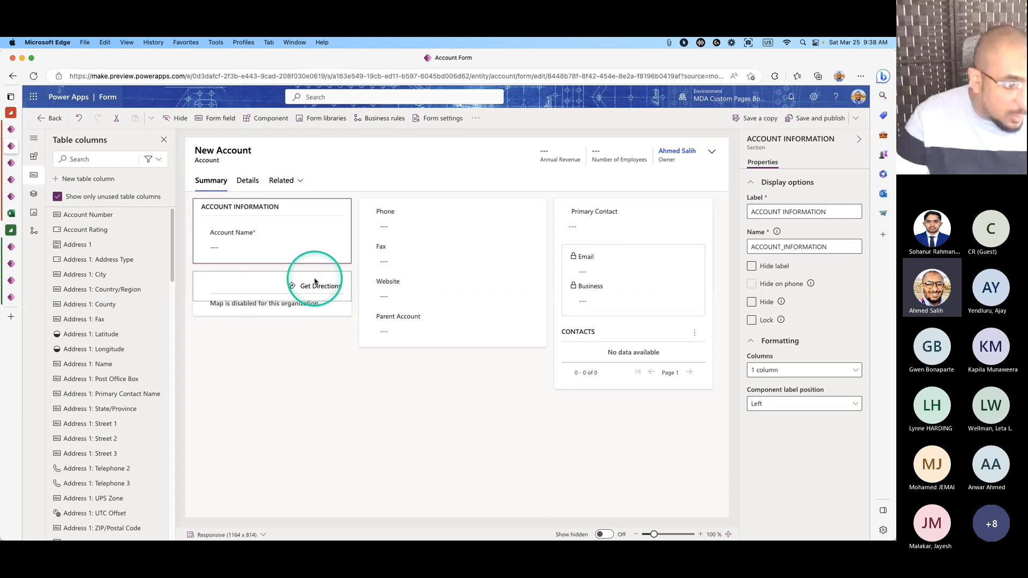
{"action": "left_click", "coordinate": [265, 291]}
{"action": "key", "text": "Delete"}
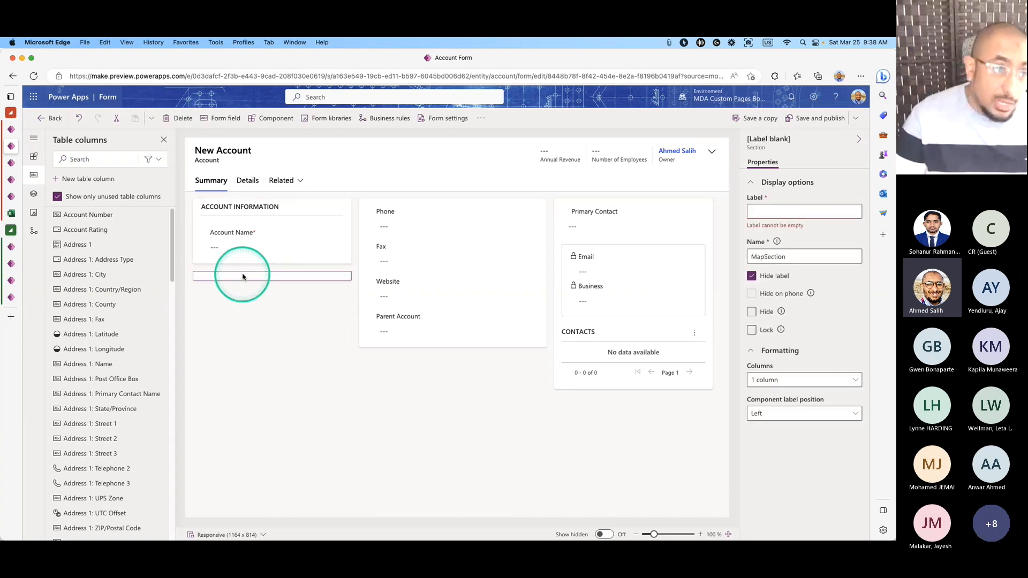
{"action": "key", "text": "Delete"}
{"action": "left_click", "coordinate": [456, 290]}
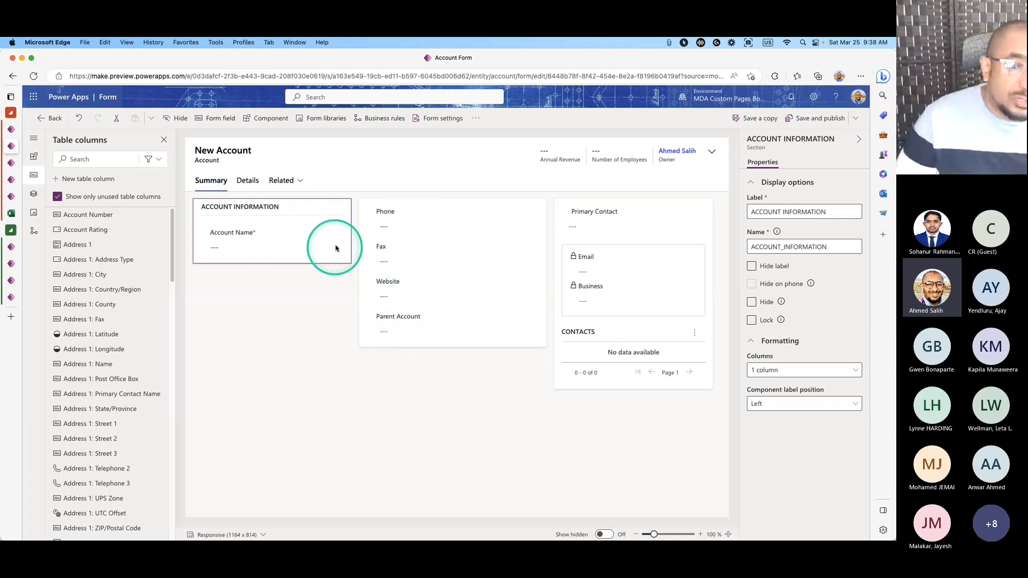
{"action": "left_click", "coordinate": [812, 118]}
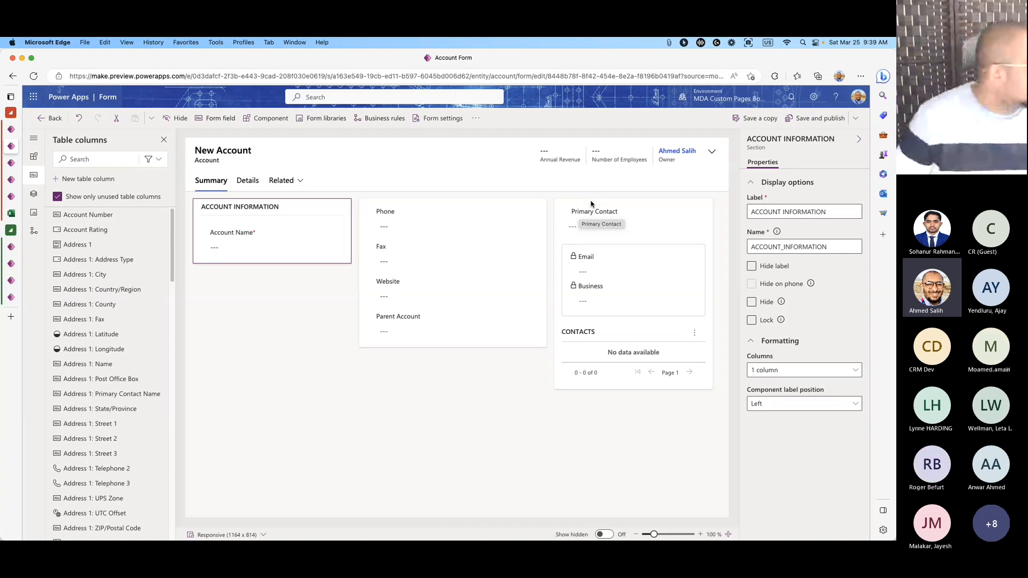
Exit the form designer via Back to the app designer's My Active Accounts preview.
{"action": "left_click", "coordinate": [588, 166]}
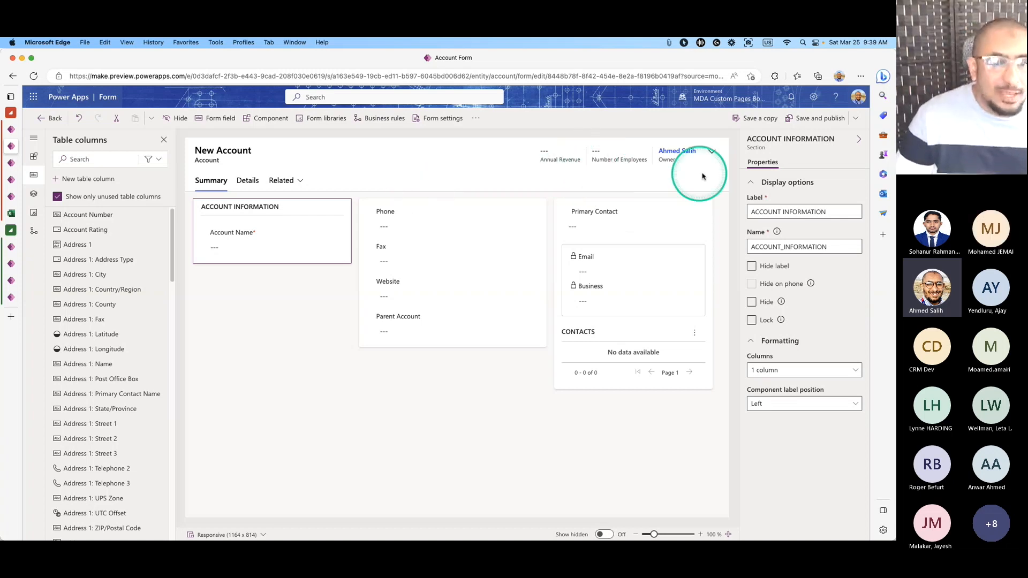
{"action": "left_click", "coordinate": [47, 119]}
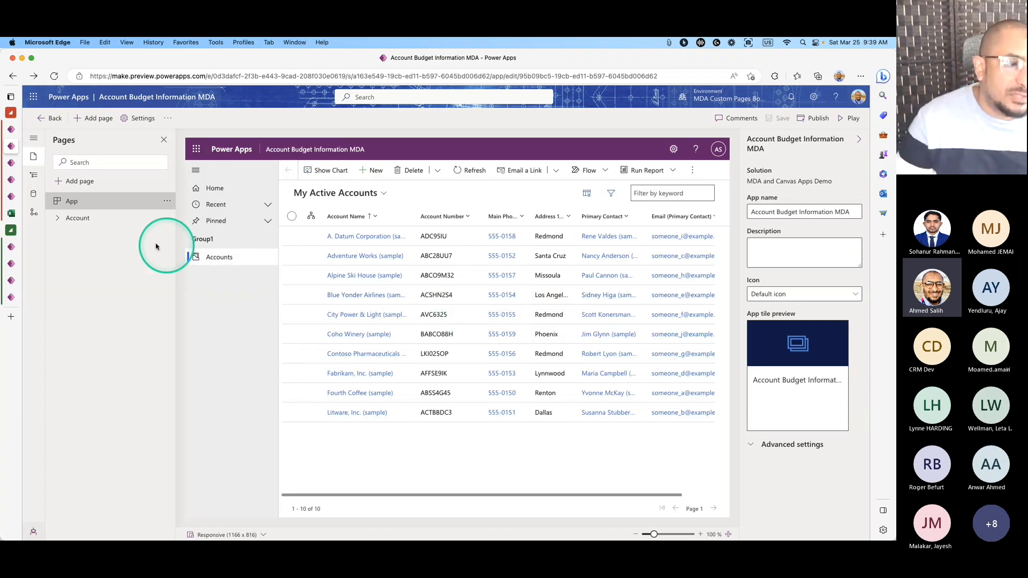
Expand Account in the Pages pane, preview its Account forms, then show its Account views.
{"action": "left_click", "coordinate": [57, 218]}
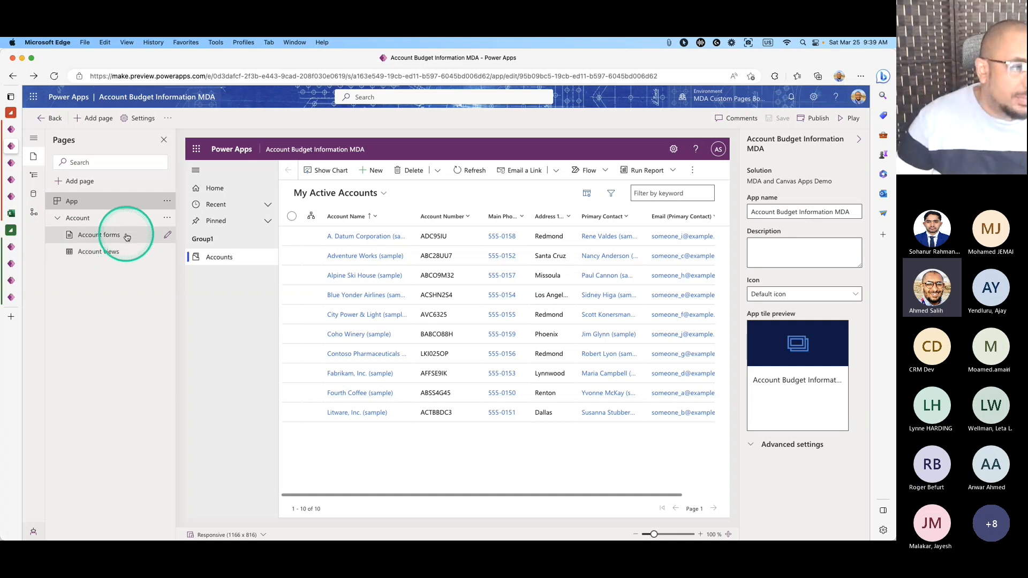
{"action": "left_click", "coordinate": [127, 235]}
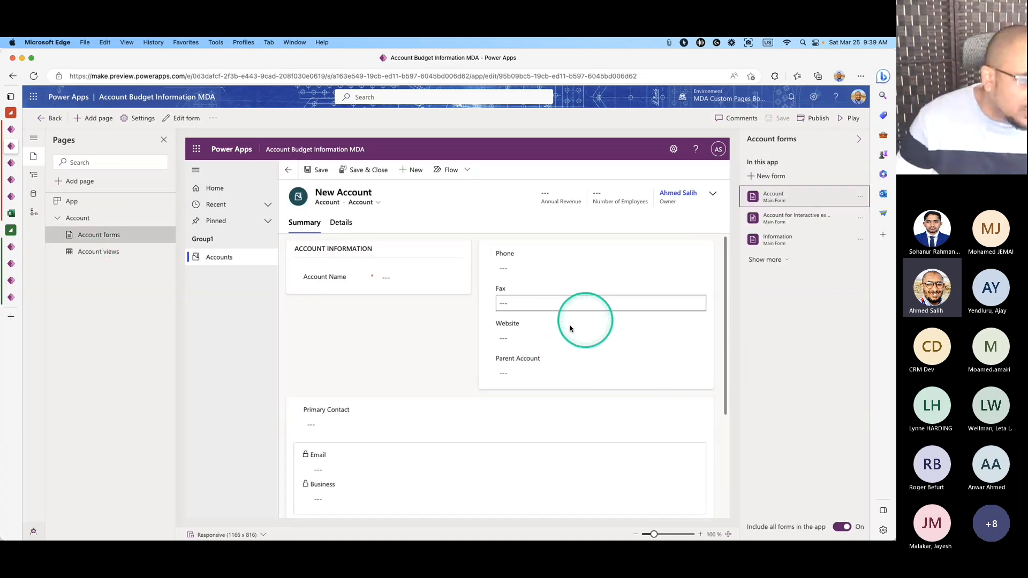
{"action": "left_click", "coordinate": [128, 253]}
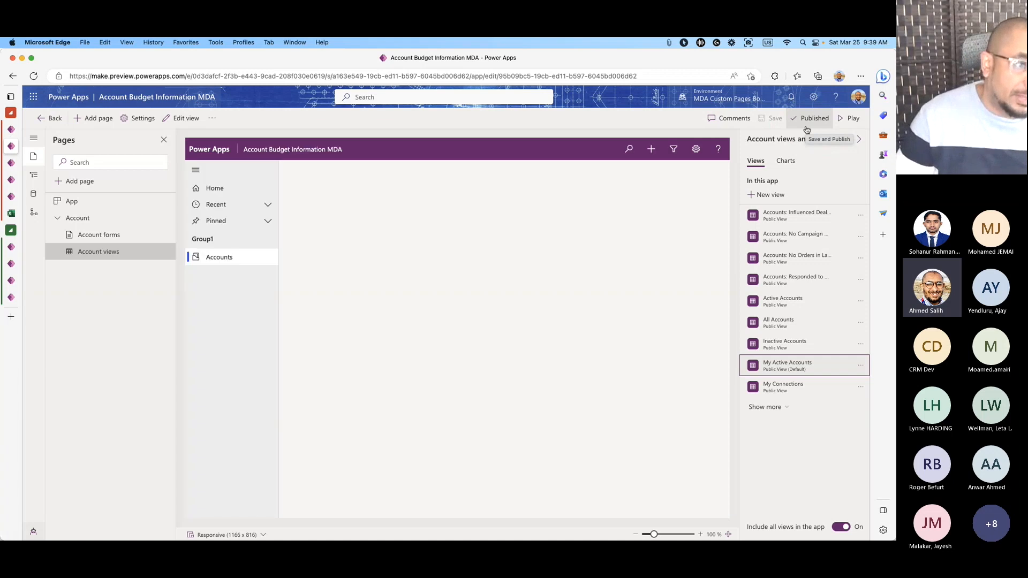
Publish the Account Budget Information MDA app and exit the app designer.
{"action": "left_click", "coordinate": [807, 127]}
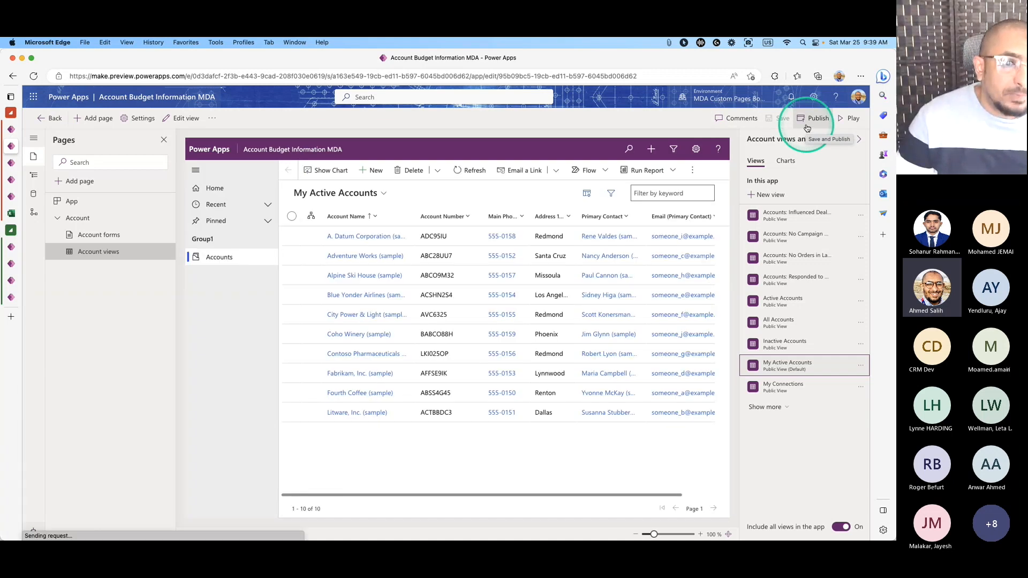
{"action": "left_click", "coordinate": [63, 121]}
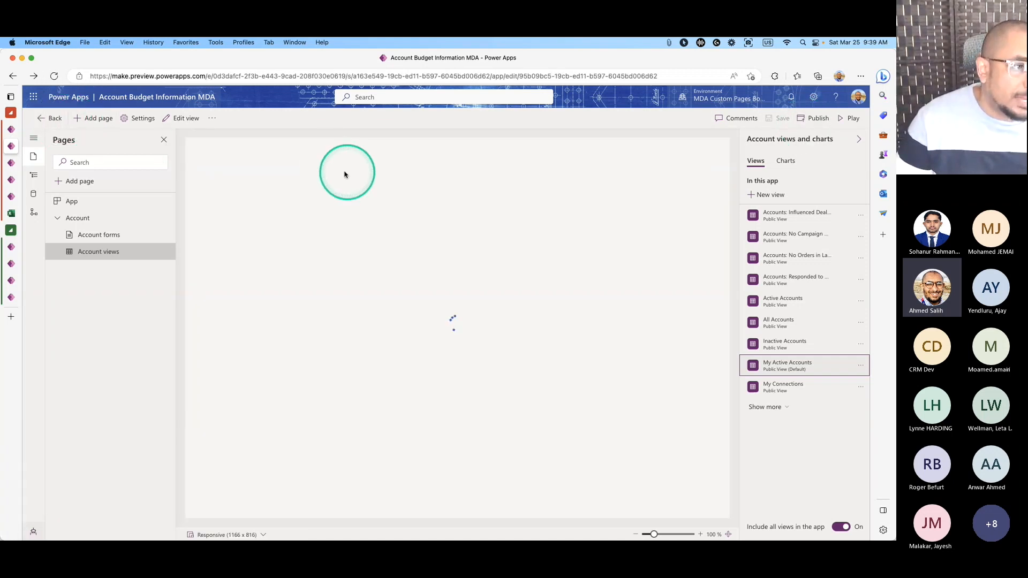
{"action": "left_click", "coordinate": [59, 119]}
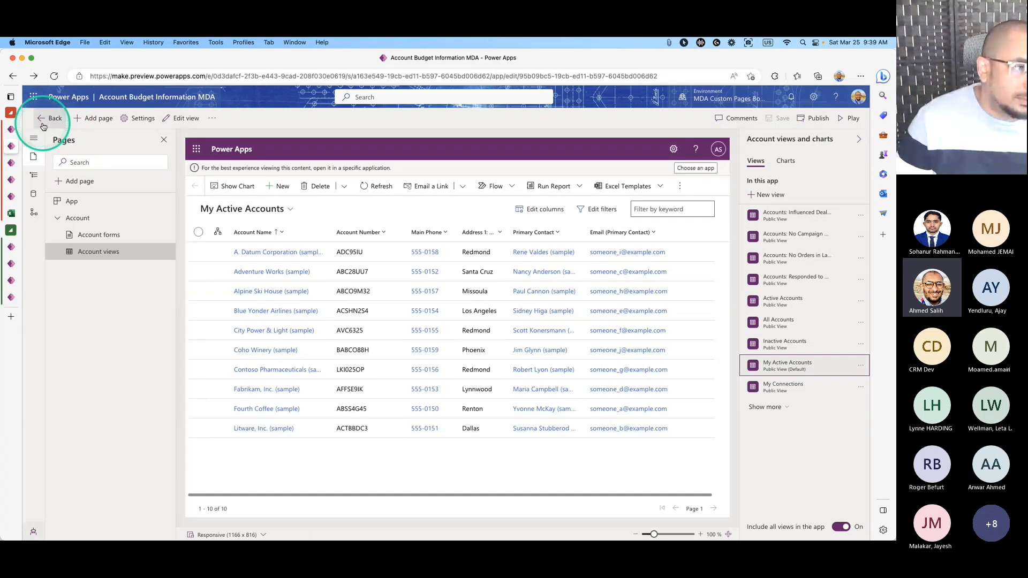
{"action": "left_click", "coordinate": [43, 126]}
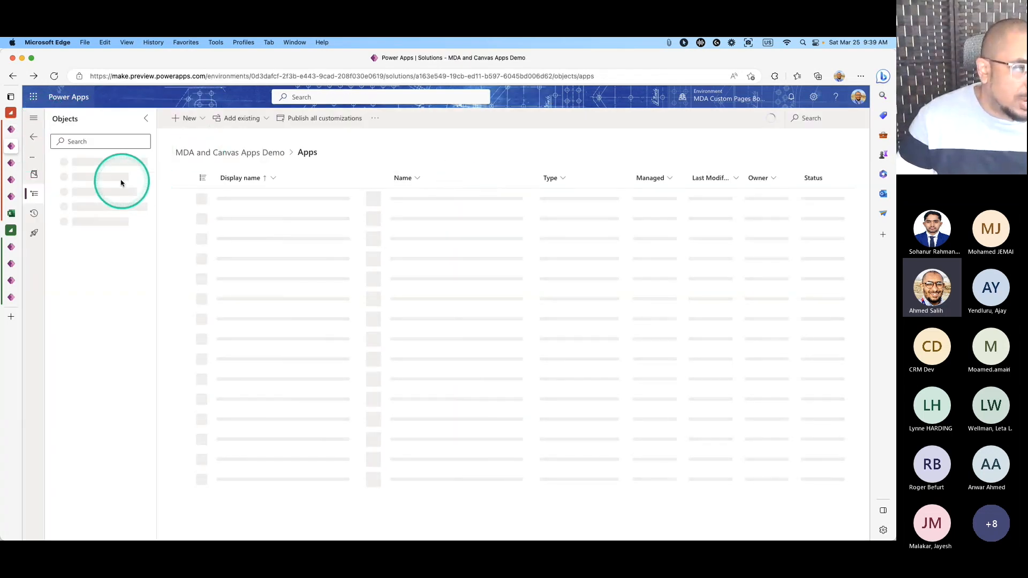
Close the Power Apps Create tab and return to the solution's Apps list tab.
{"action": "left_click", "coordinate": [11, 163]}
{"action": "left_click", "coordinate": [13, 180]}
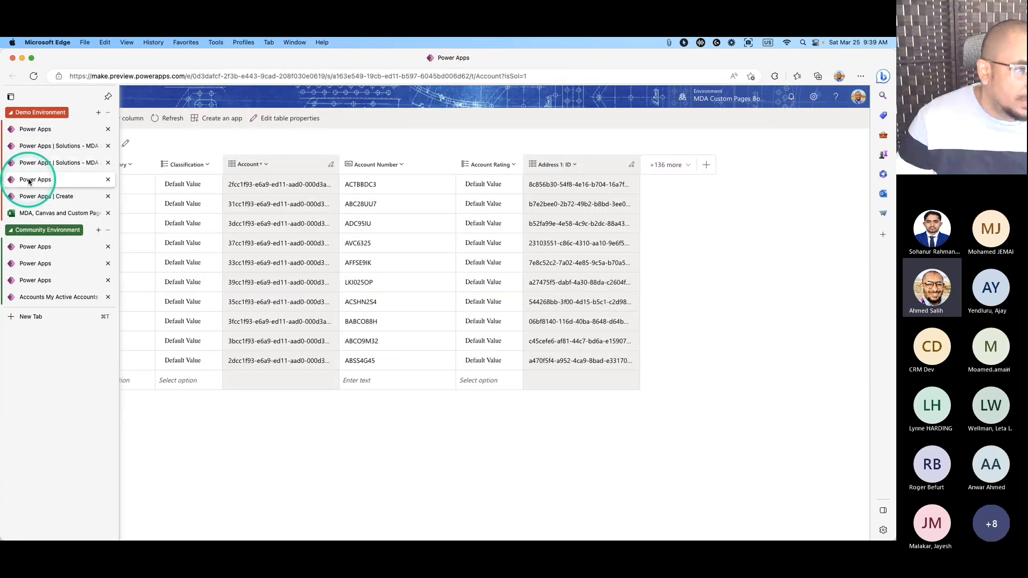
{"action": "left_click", "coordinate": [32, 190]}
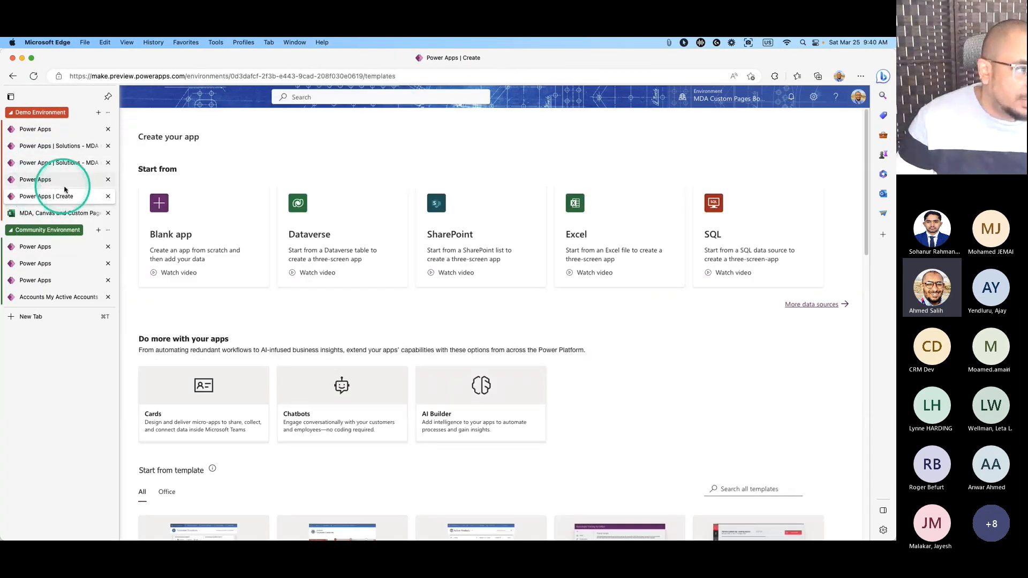
{"action": "left_click", "coordinate": [108, 197]}
{"action": "left_click", "coordinate": [59, 146]}
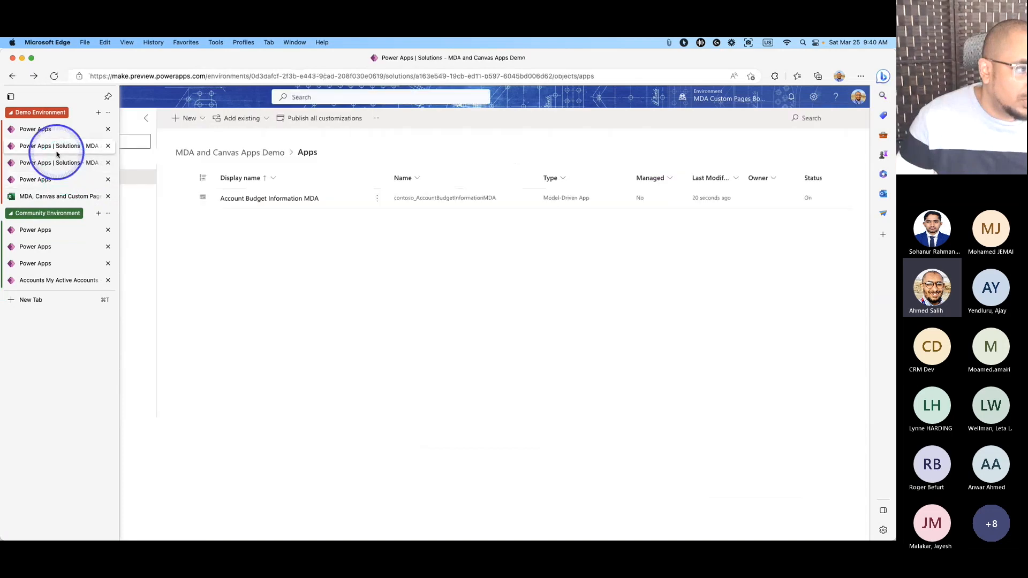
{"action": "left_click", "coordinate": [57, 162]}
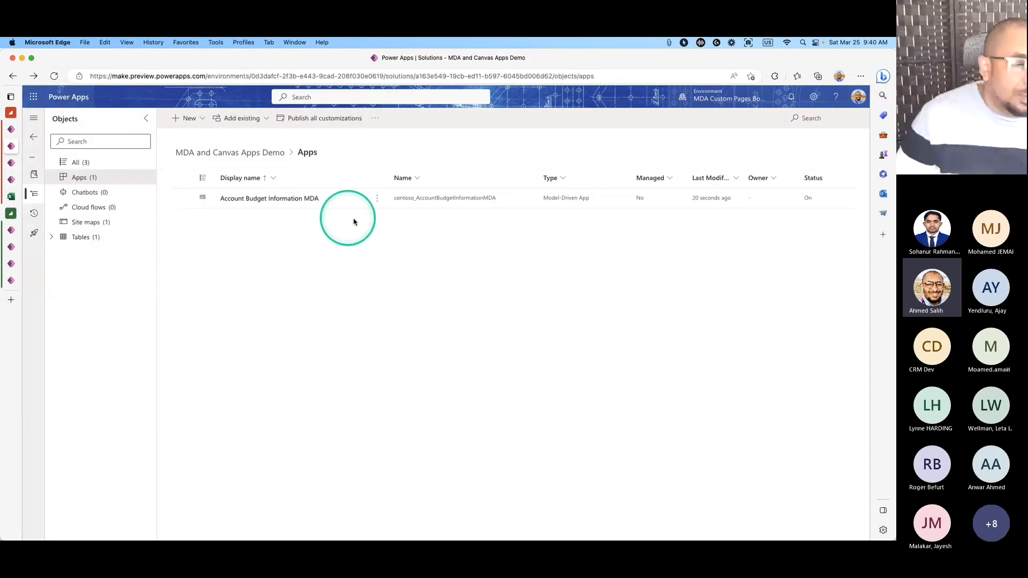
Play the Account Budget Information MDA app, then reveal the slide's third step, 'Update the Active Account View'.
{"action": "left_click", "coordinate": [376, 203]}
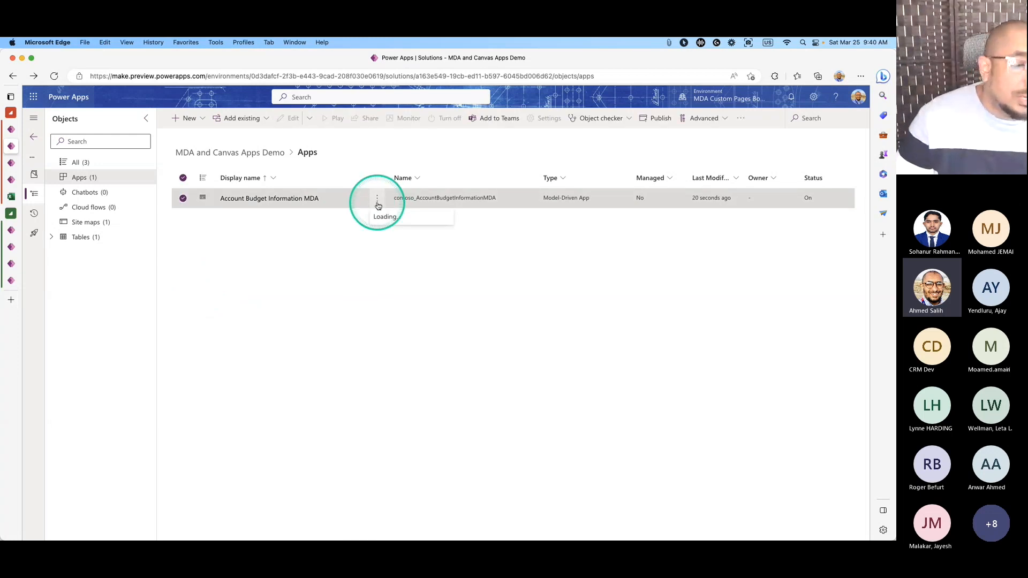
{"action": "left_click", "coordinate": [386, 231]}
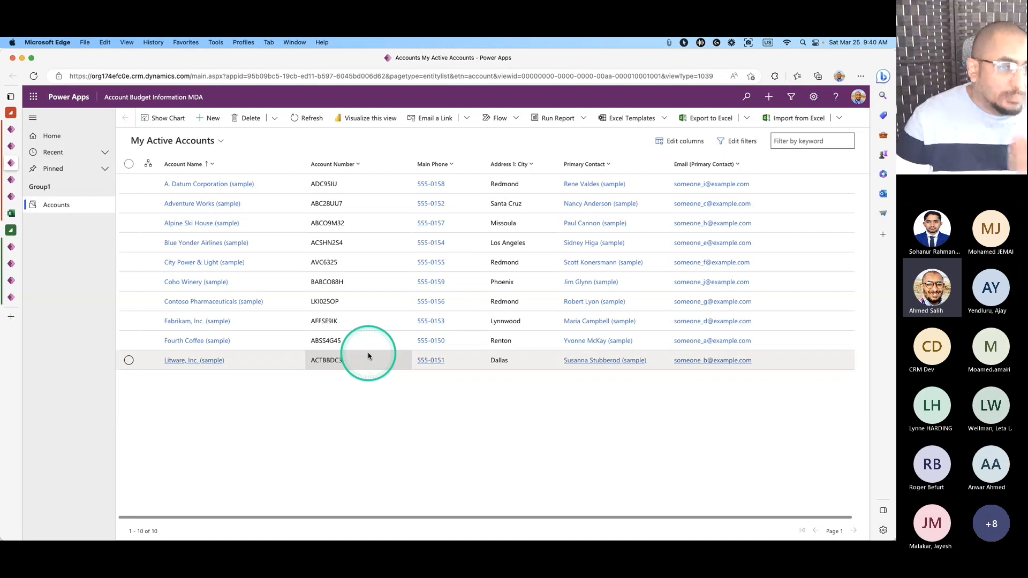
{"action": "left_click", "coordinate": [18, 146]}
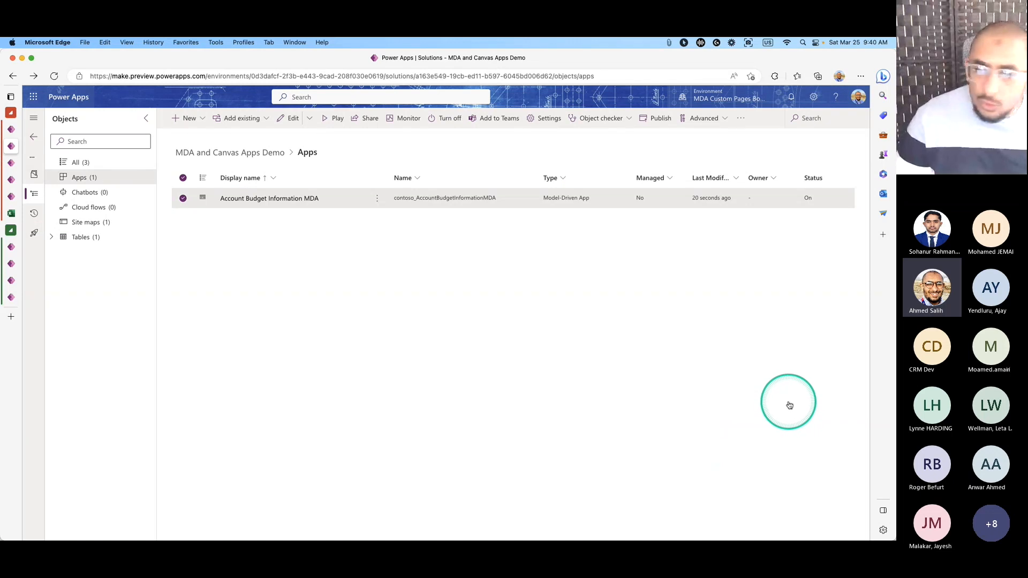
{"action": "key", "text": "super+Tab"}
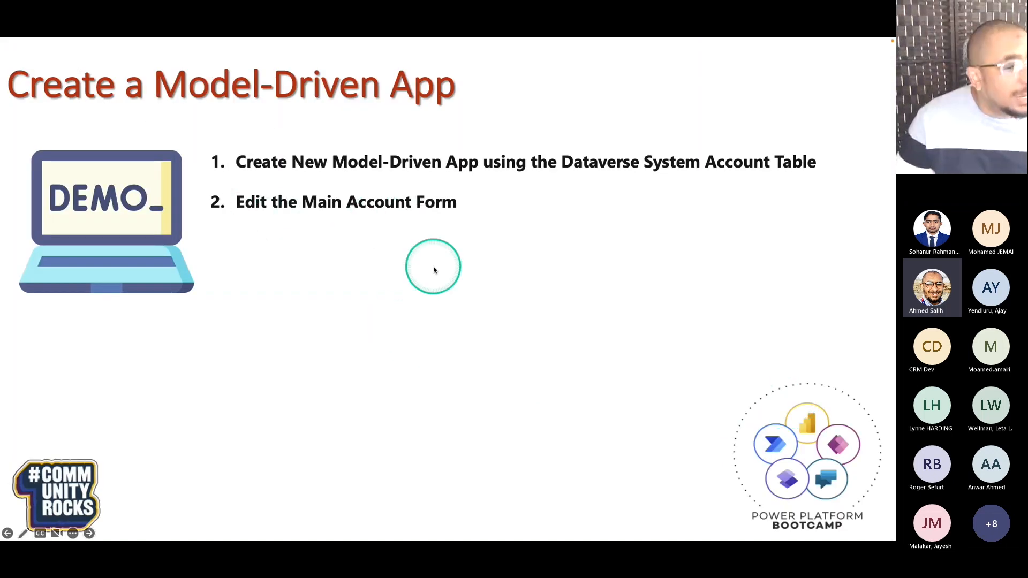
{"action": "left_click", "coordinate": [435, 282]}
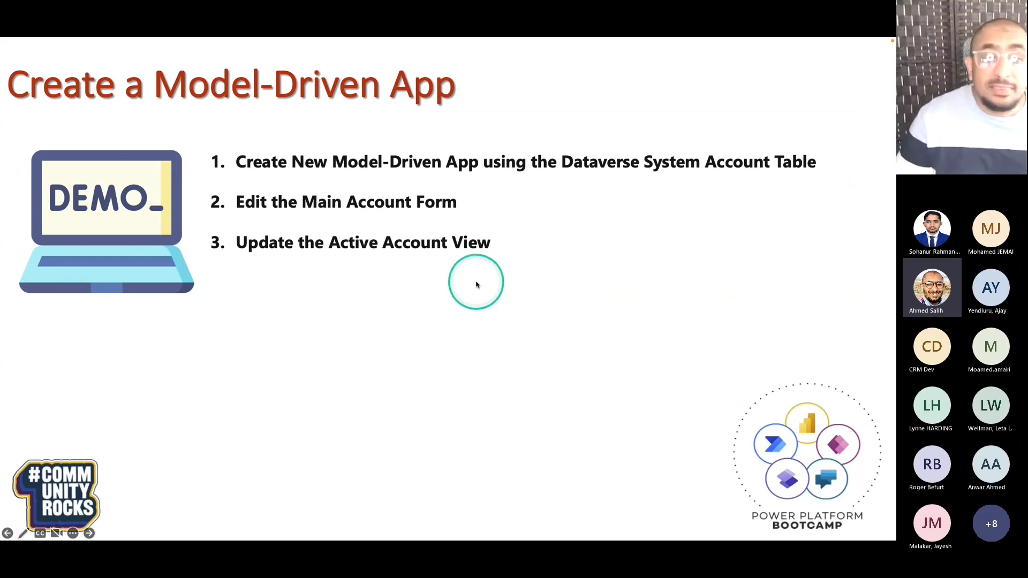
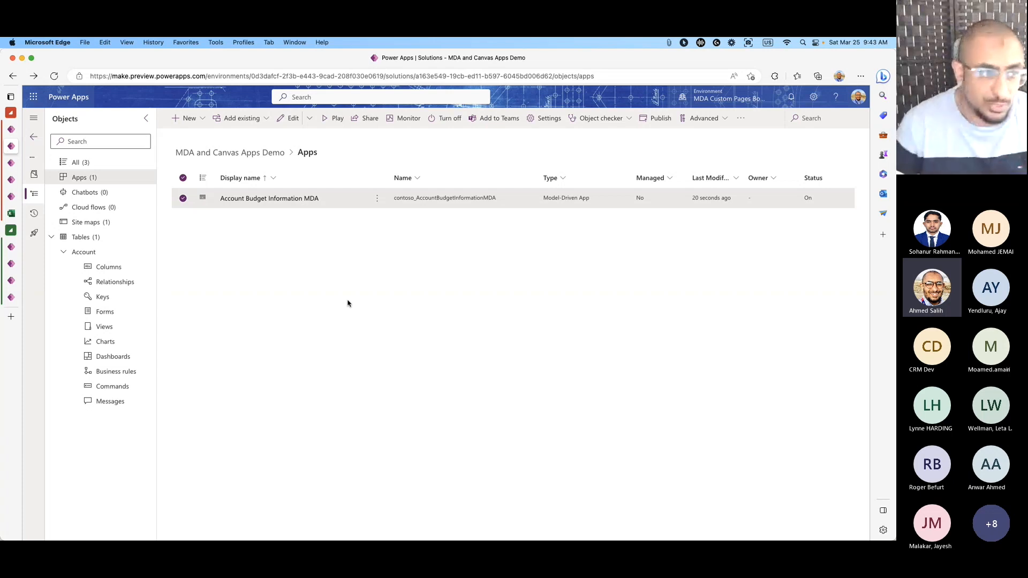
Show the Account table's forms, then bring up the app's My Active Accounts view.
{"action": "left_click", "coordinate": [104, 311]}
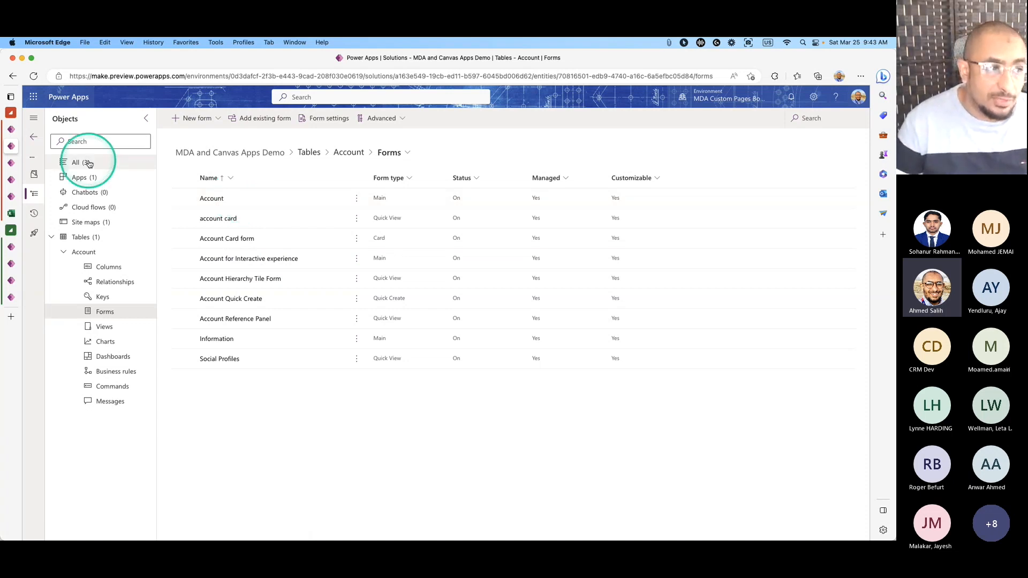
{"action": "left_click", "coordinate": [15, 165]}
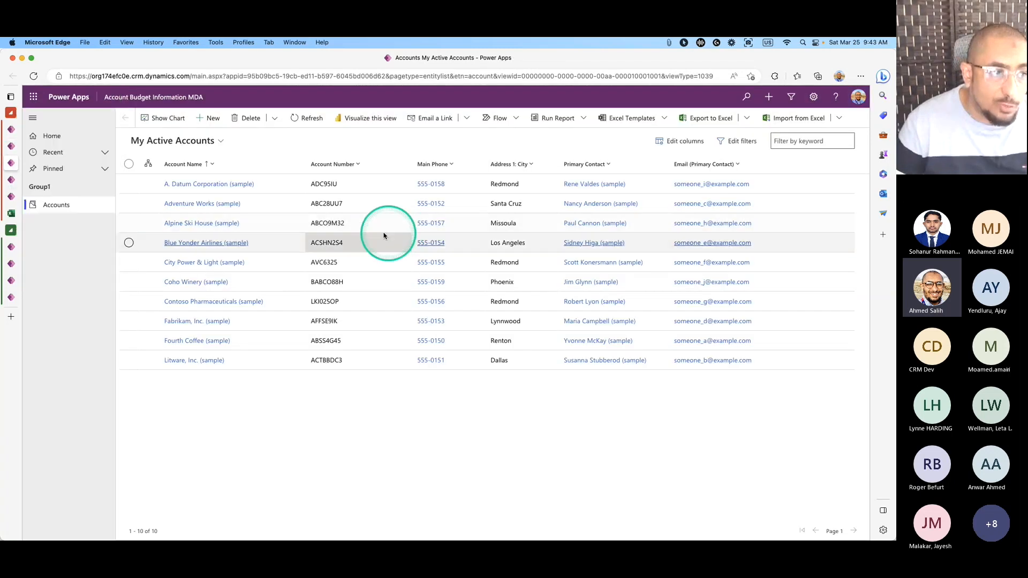
Open the A. Datum Corporation account record, then go back to the Account forms list.
{"action": "left_click", "coordinate": [128, 184]}
{"action": "left_click", "coordinate": [206, 120]}
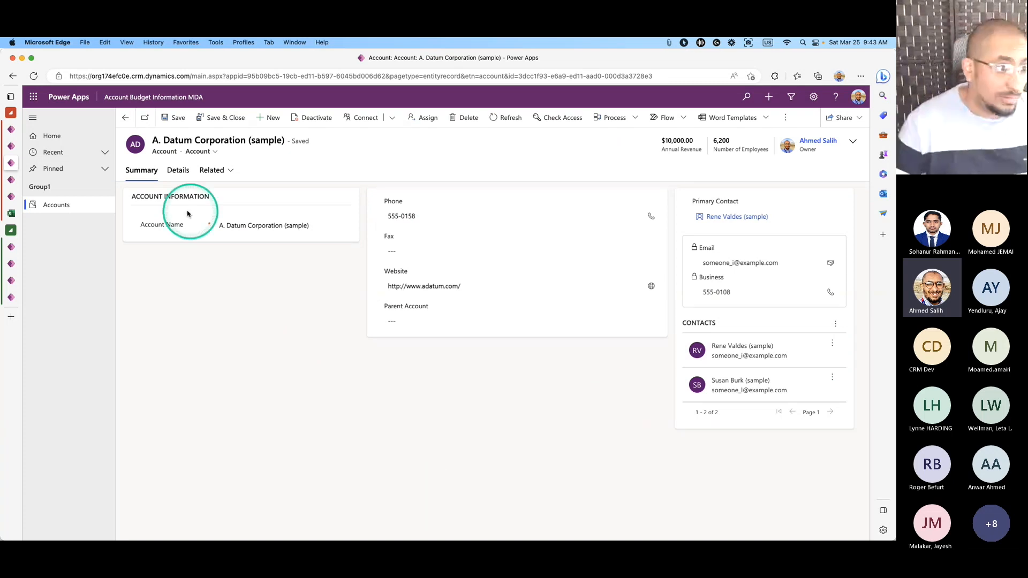
{"action": "left_click", "coordinate": [17, 148]}
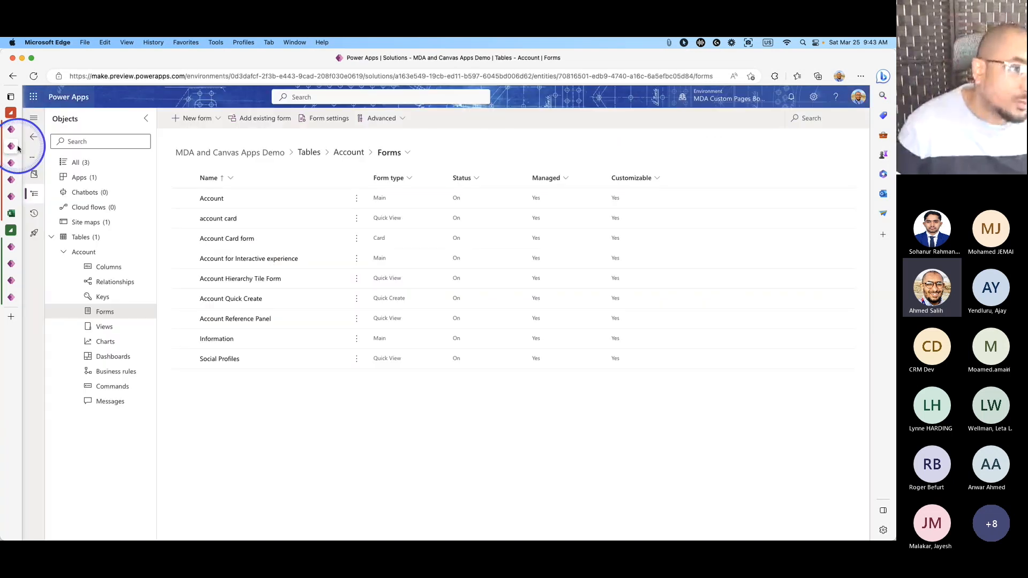
Edit the main Account form in a new tab and select its Summary tab in the designer.
{"action": "left_click", "coordinate": [252, 203]}
{"action": "left_click", "coordinate": [357, 198]}
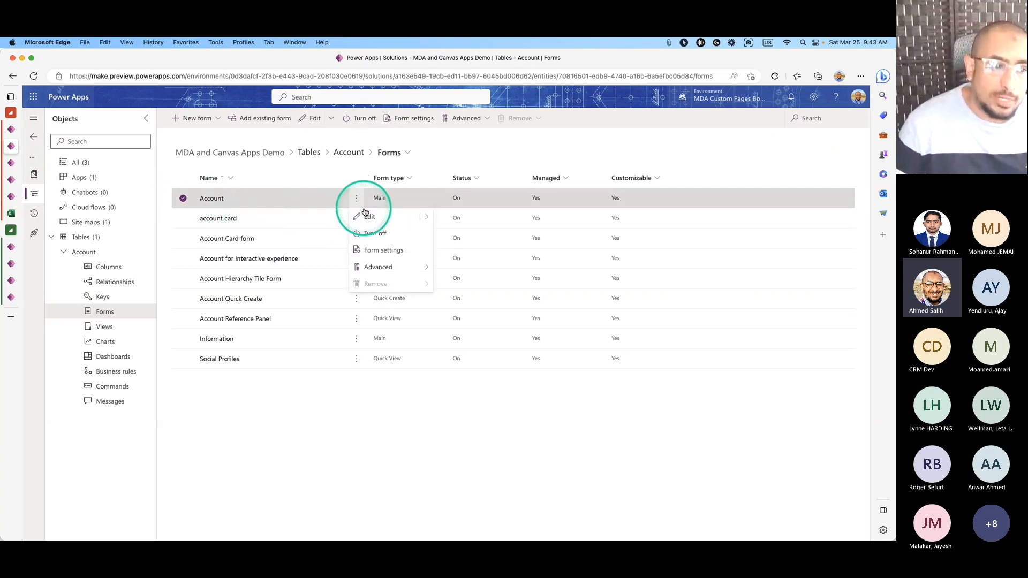
{"action": "mouse_move", "coordinate": [420, 219]}
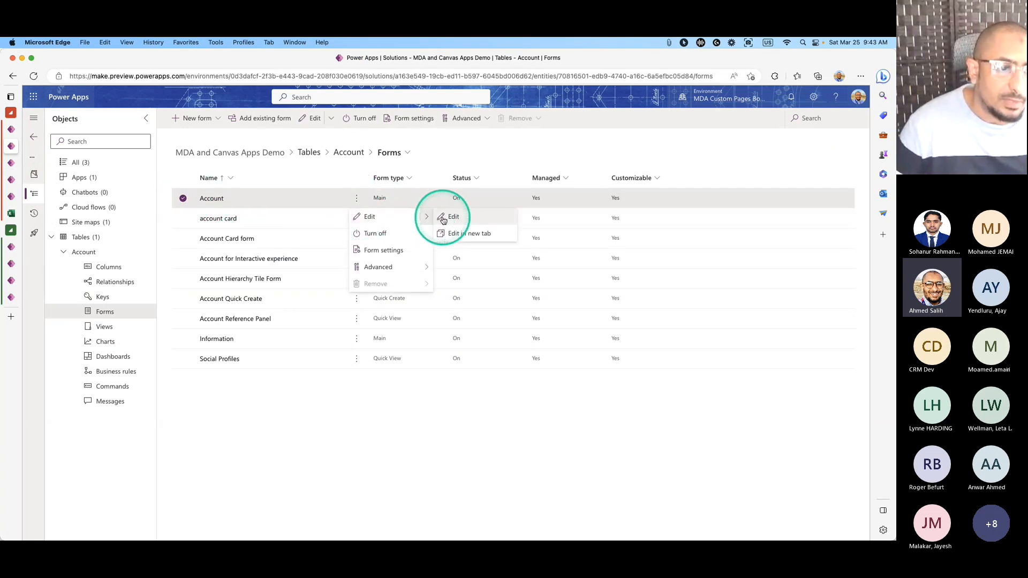
{"action": "left_click", "coordinate": [450, 232]}
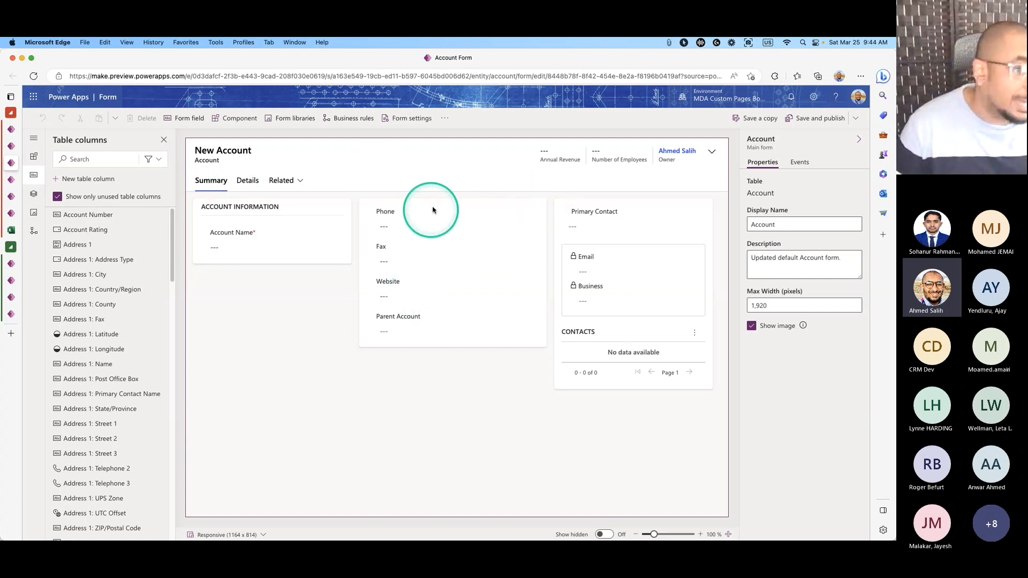
{"action": "left_click", "coordinate": [448, 122]}
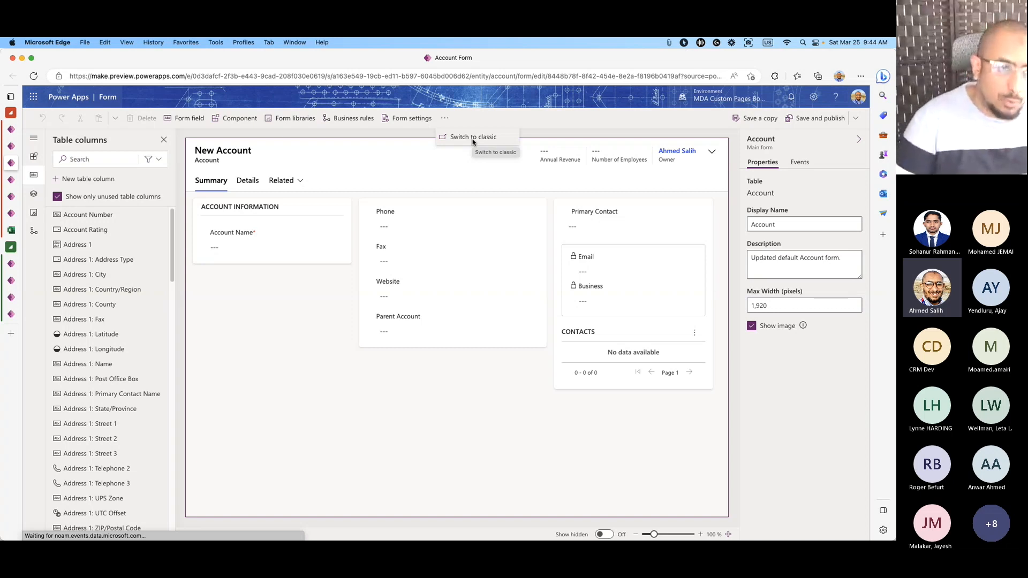
{"action": "left_click", "coordinate": [245, 346]}
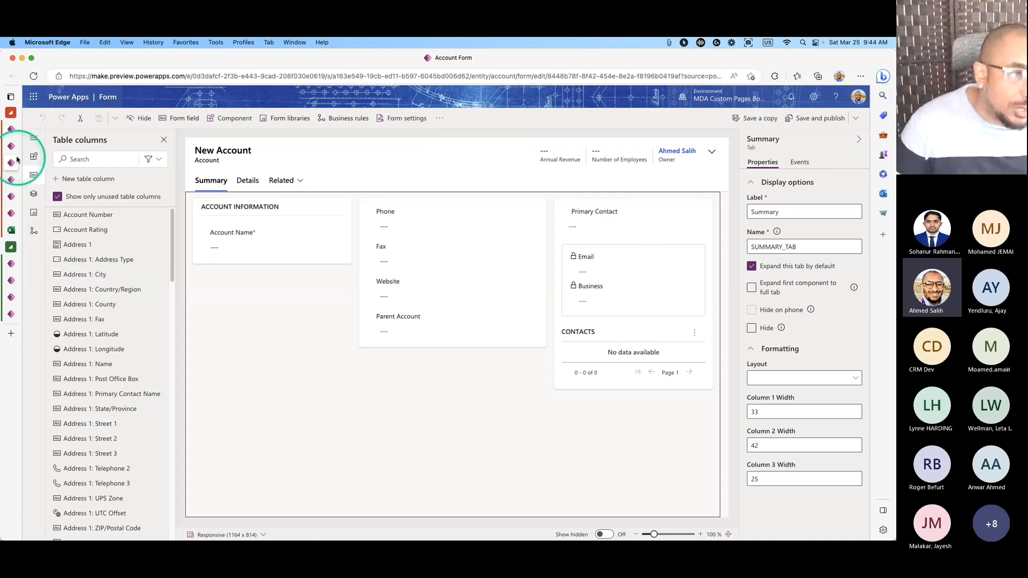
Search the Components pane for 'app' to locate the Canvas app component, then reselect the Summary tab.
{"action": "left_click", "coordinate": [34, 158]}
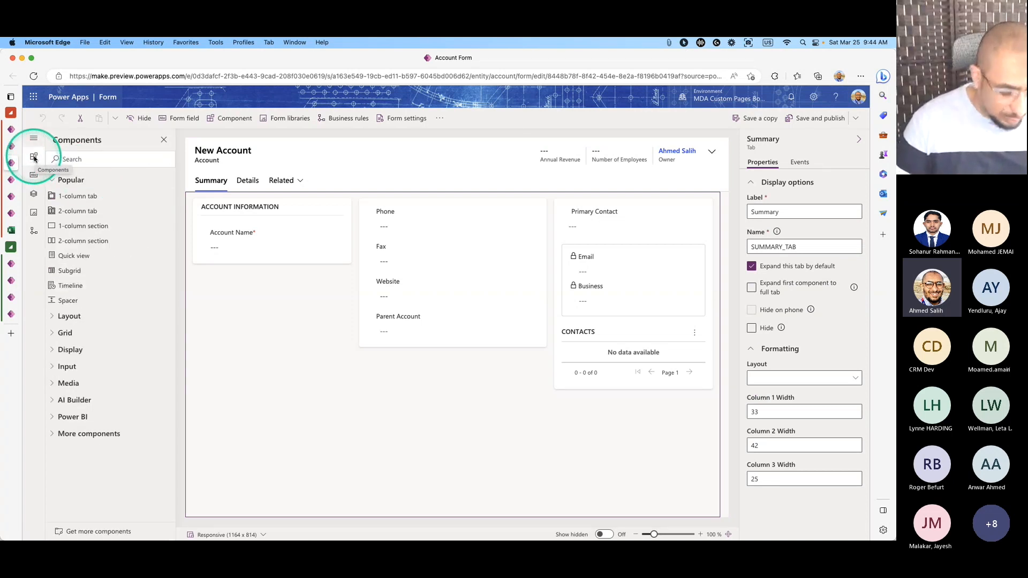
{"action": "left_click", "coordinate": [79, 159]}
{"action": "type", "text": "ap"}
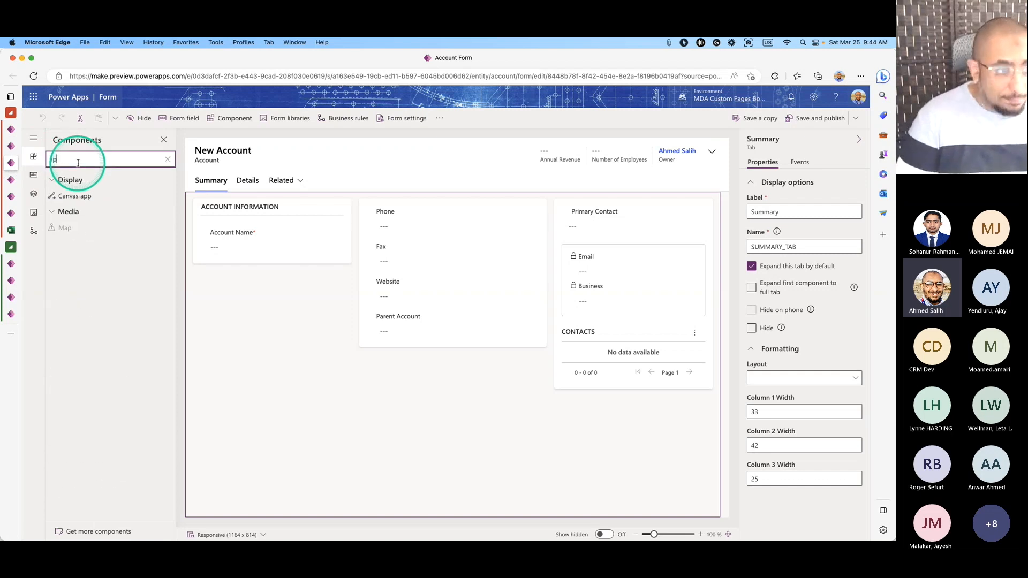
{"action": "type", "text": "p"}
{"action": "mouse_move", "coordinate": [66, 206]}
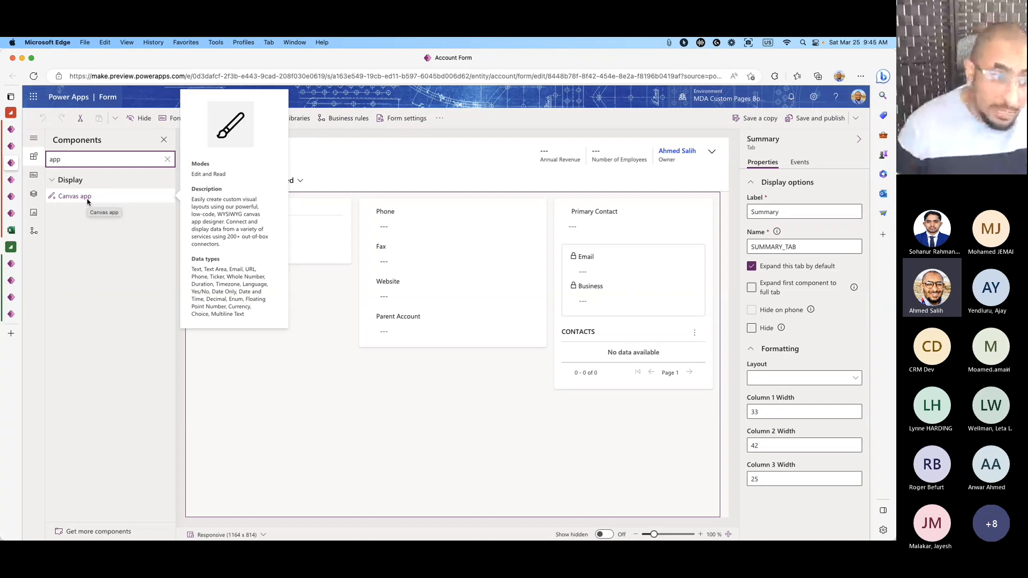
{"action": "left_click", "coordinate": [351, 368]}
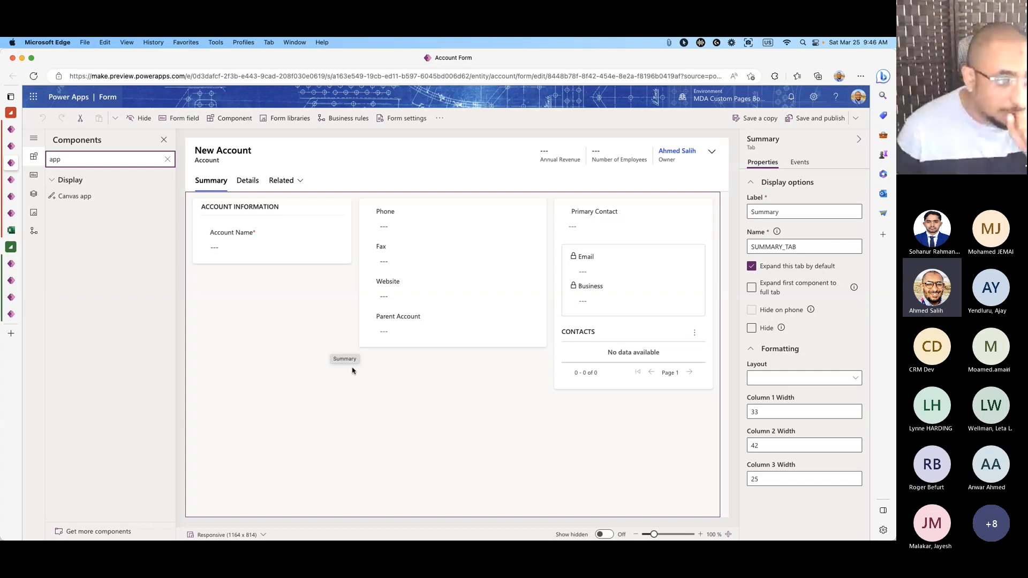
{"action": "left_click", "coordinate": [353, 370]}
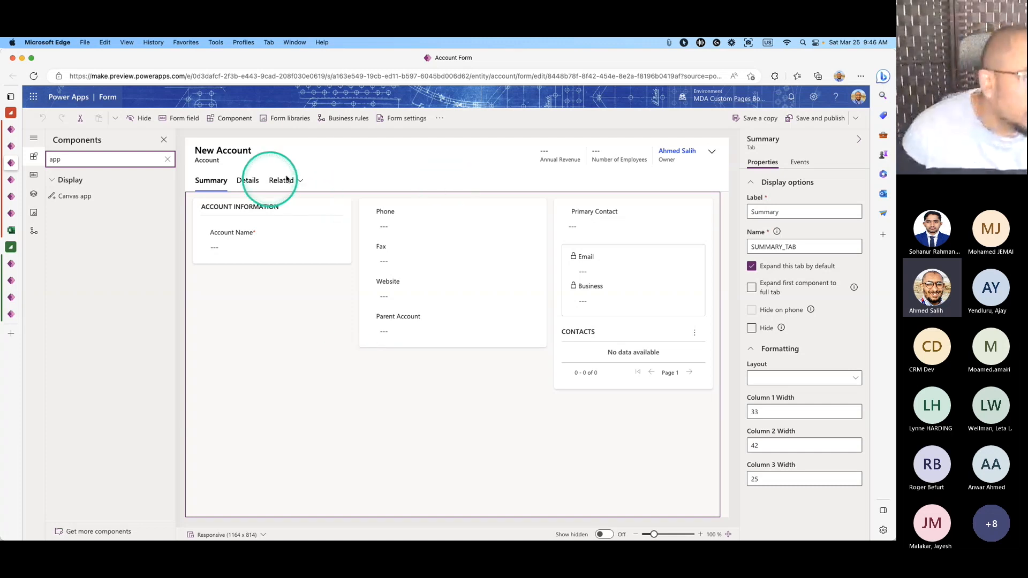
Switch the Account form to the classic editor and select the Account Name field in Summary.
{"action": "left_click", "coordinate": [441, 120]}
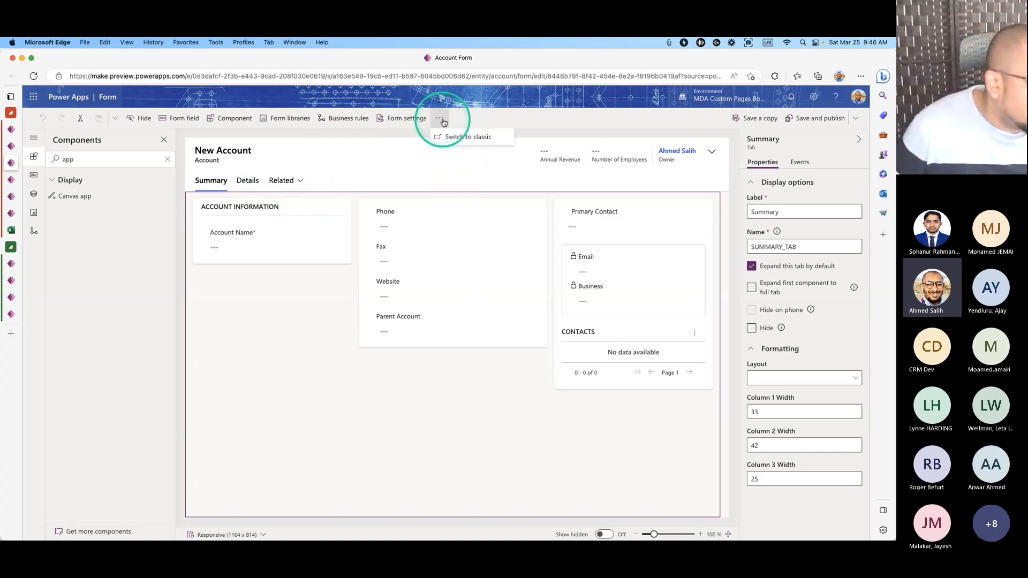
{"action": "left_click", "coordinate": [451, 136]}
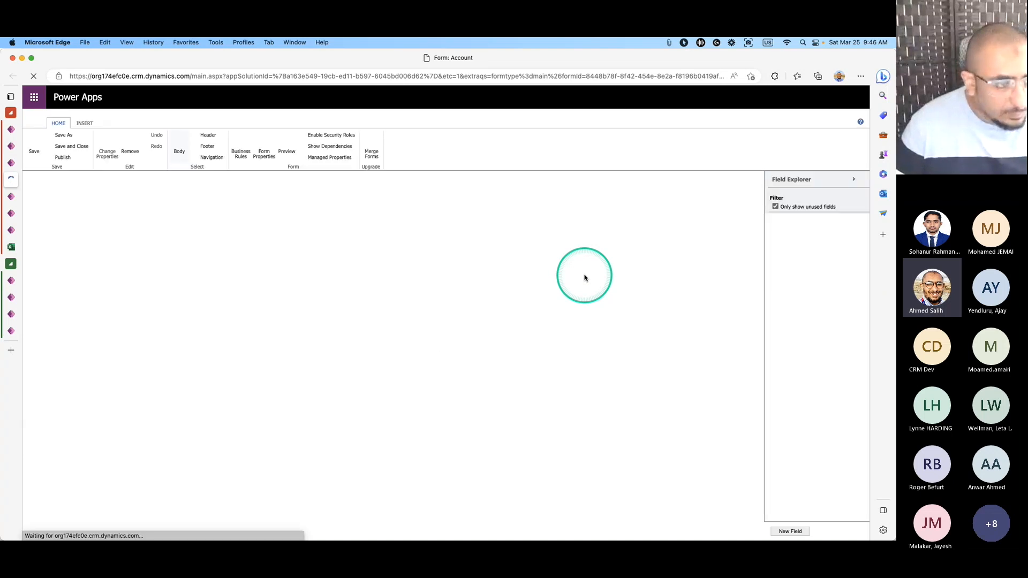
{"action": "left_click", "coordinate": [140, 307]}
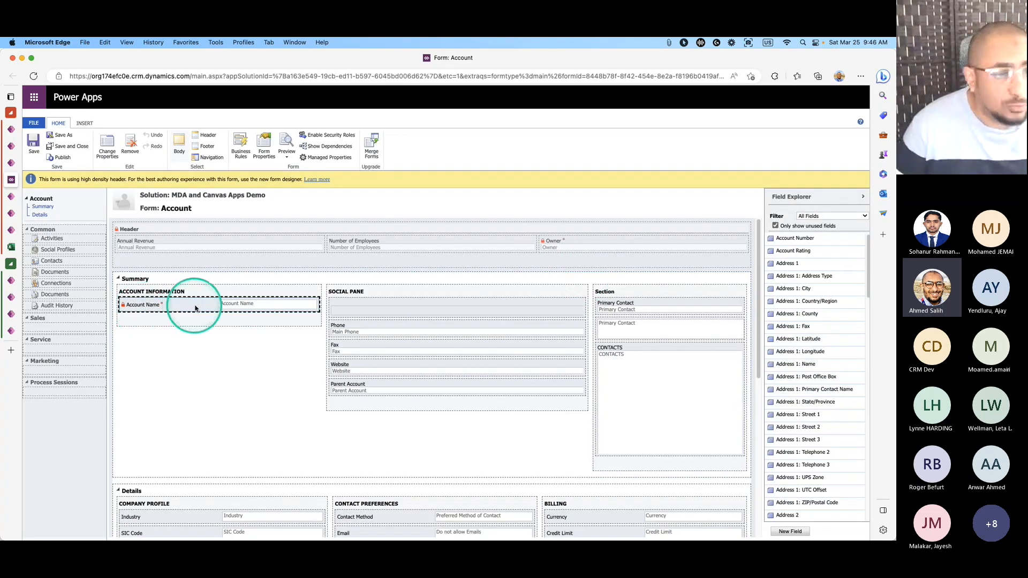
{"action": "left_click", "coordinate": [117, 281]}
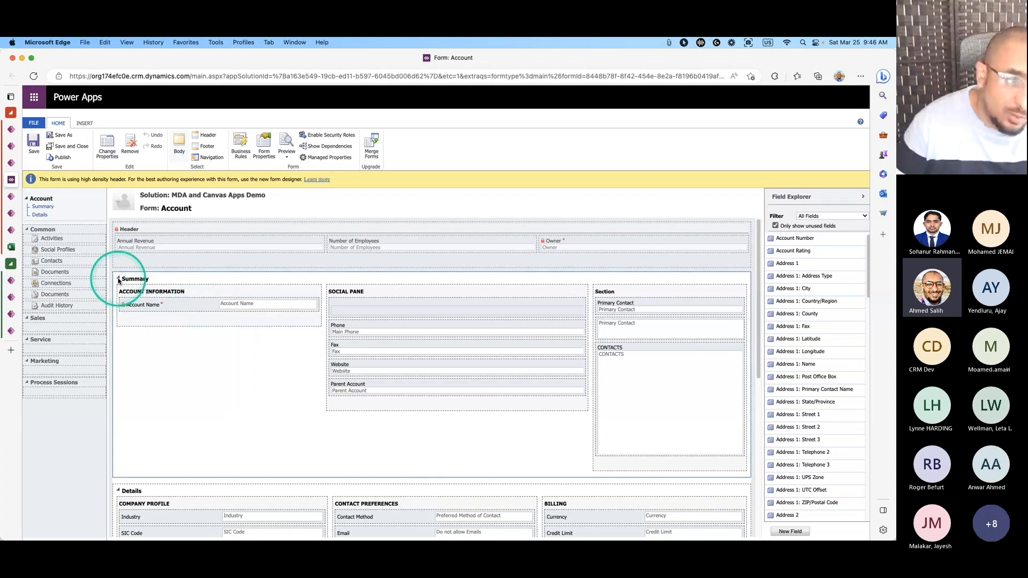
{"action": "left_click", "coordinate": [118, 279]}
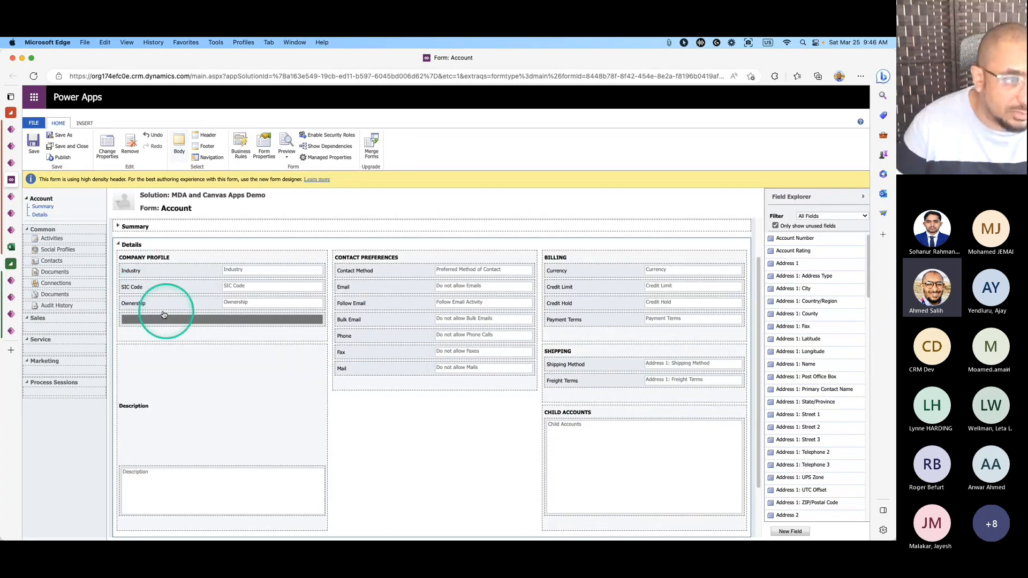
{"action": "left_click", "coordinate": [120, 244]}
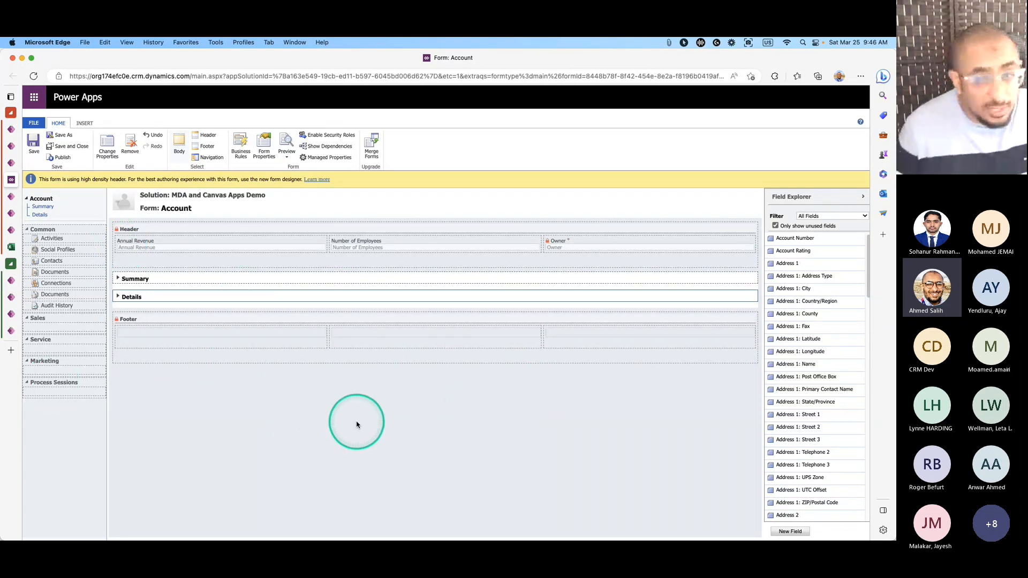
{"action": "left_click", "coordinate": [118, 280]}
{"action": "left_click", "coordinate": [155, 303]}
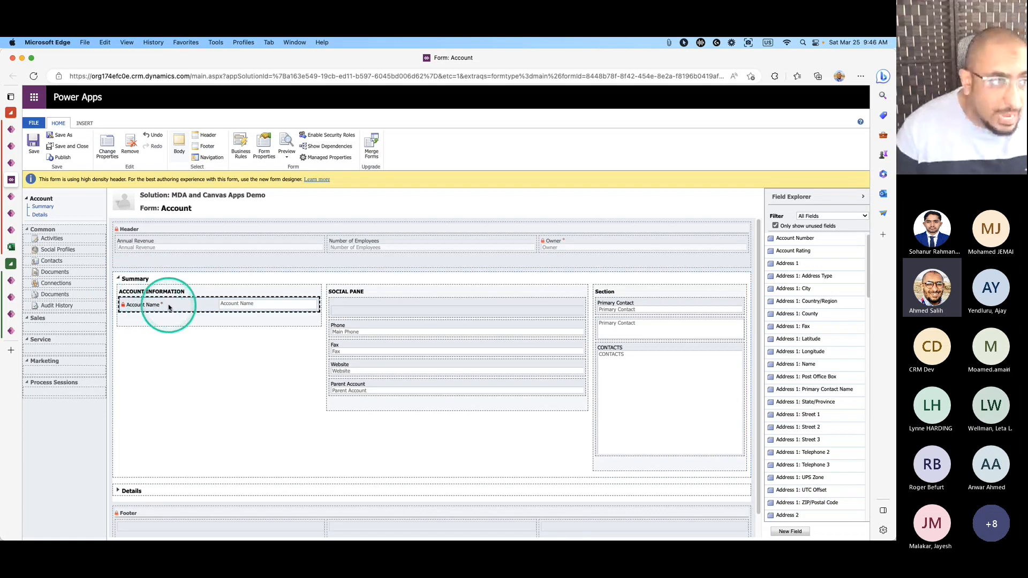
Glance at the A. Datum account record page, then return to the classic Account form editor.
{"action": "mouse_move", "coordinate": [11, 176]}
{"action": "left_click", "coordinate": [33, 196]}
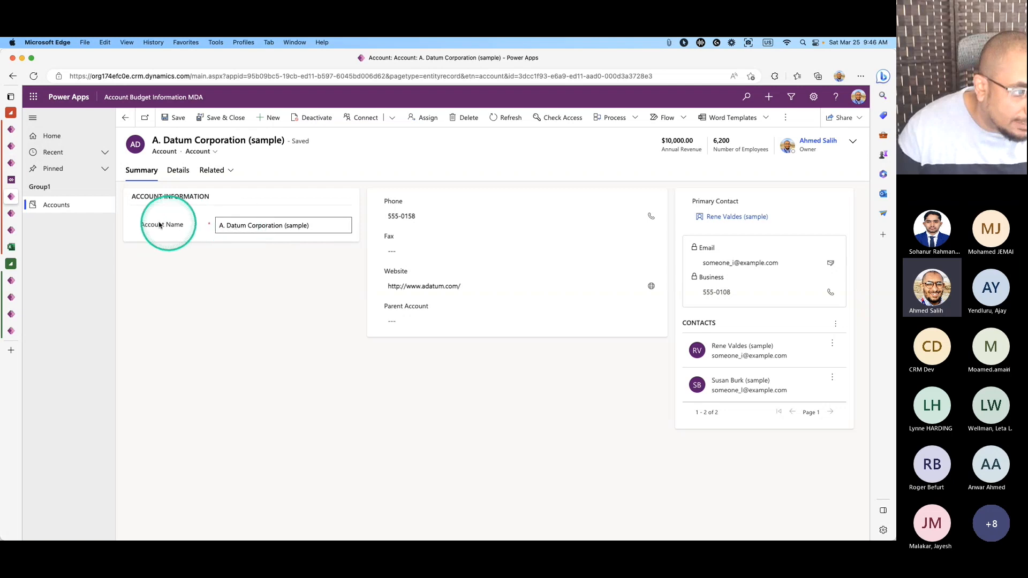
{"action": "left_click", "coordinate": [12, 164]}
{"action": "left_click", "coordinate": [11, 180]}
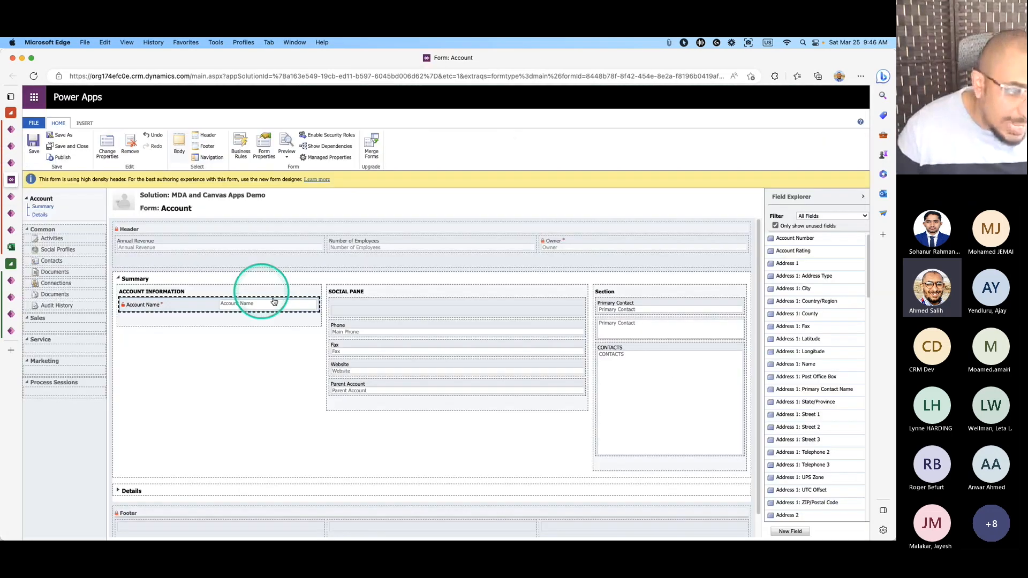
{"action": "left_click", "coordinate": [193, 309]}
{"action": "left_click", "coordinate": [188, 366]}
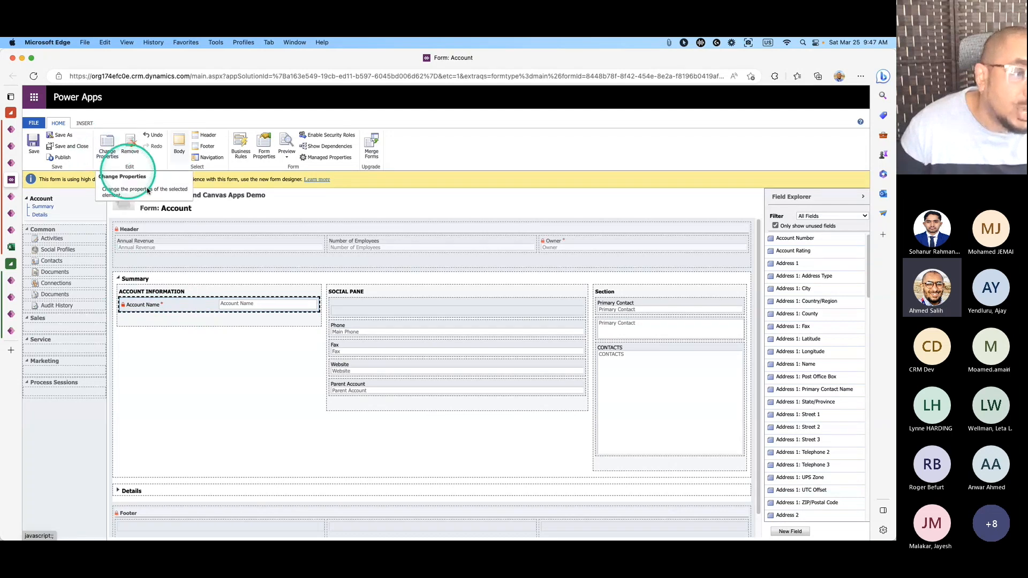
Add the Canvas app custom control to the Account Name field's Controls list.
{"action": "double_click", "coordinate": [177, 305]}
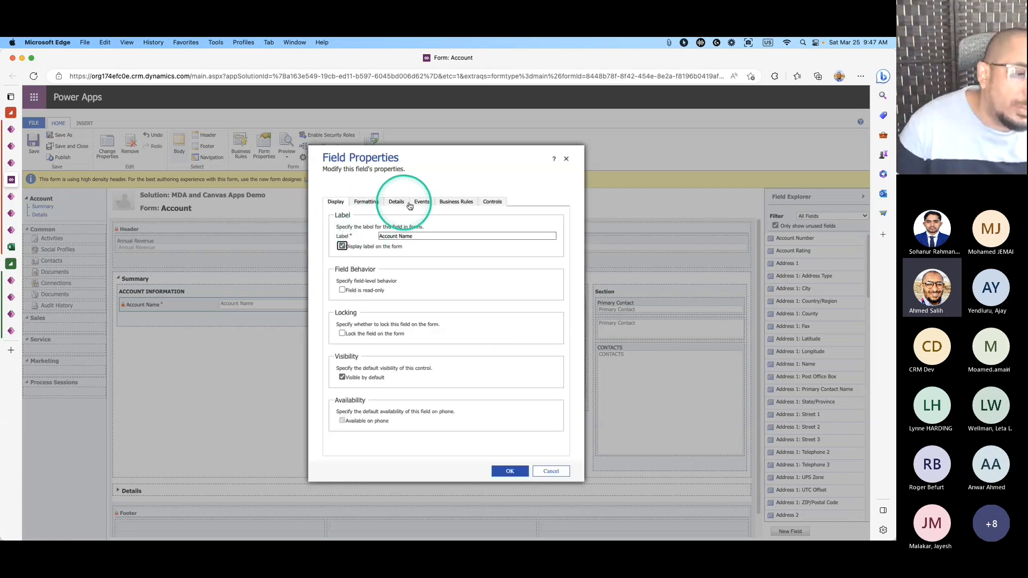
{"action": "left_click", "coordinate": [490, 202]}
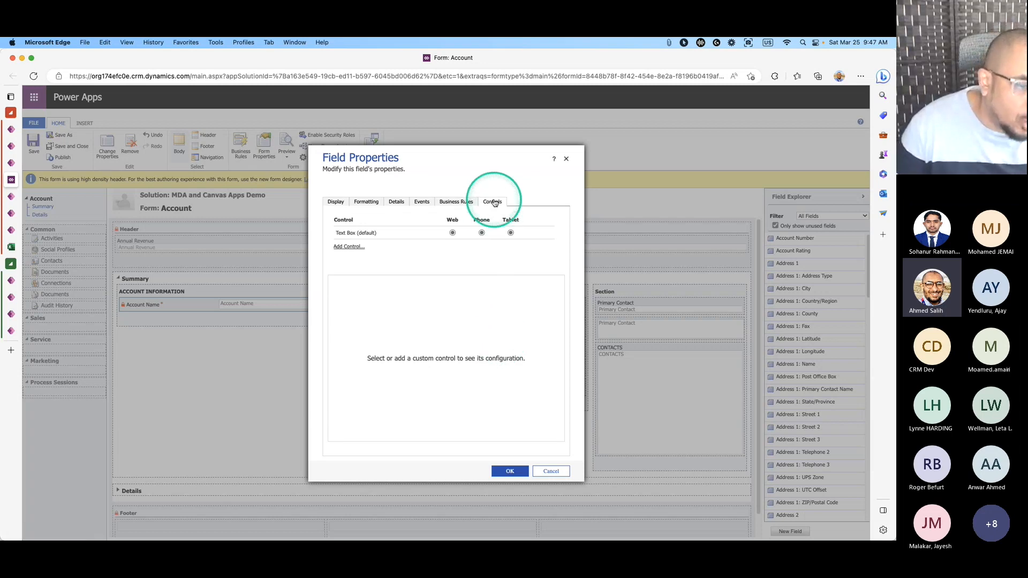
{"action": "left_click", "coordinate": [351, 247]}
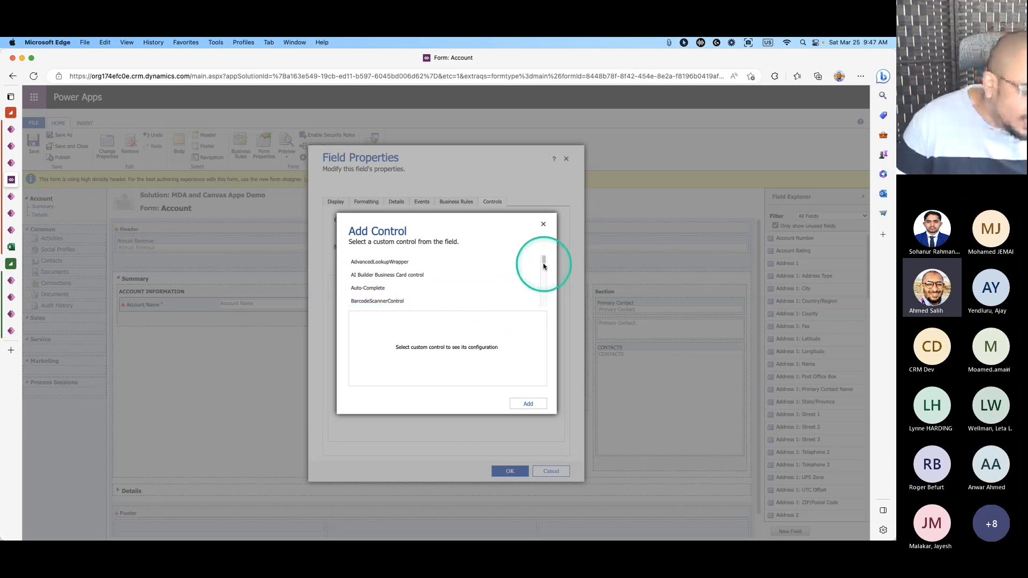
{"action": "left_click", "coordinate": [543, 264]}
{"action": "left_click_drag", "start_coordinate": [543, 263], "coordinate": [543, 265]}
{"action": "left_click", "coordinate": [394, 292]}
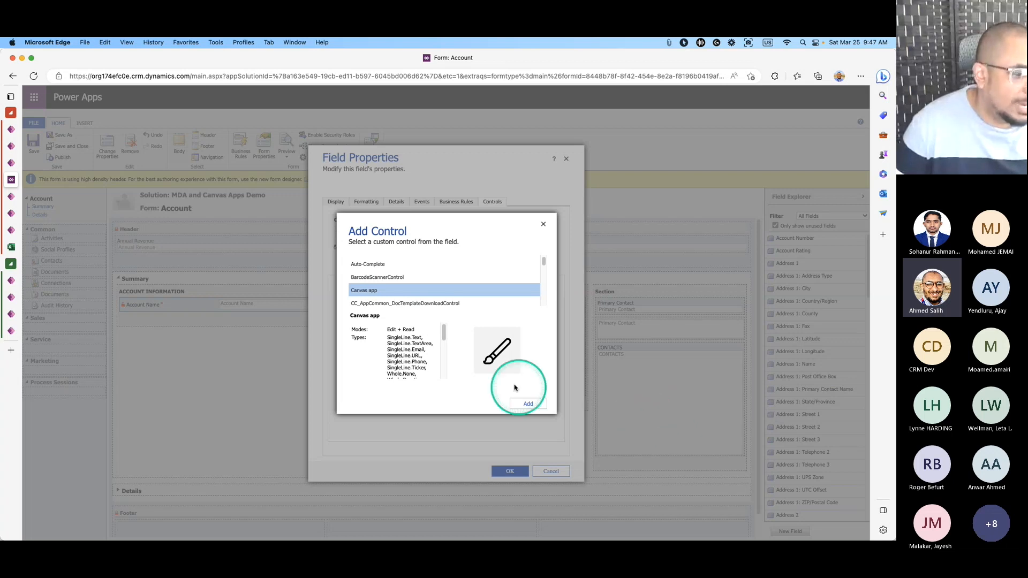
{"action": "left_click_drag", "start_coordinate": [445, 333], "coordinate": [444, 365]}
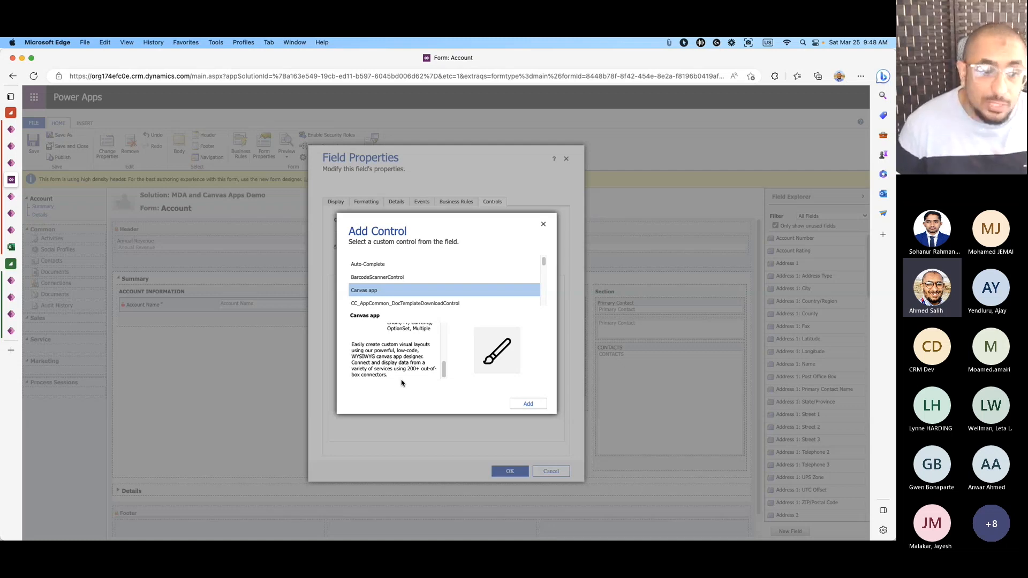
{"action": "left_click", "coordinate": [464, 381]}
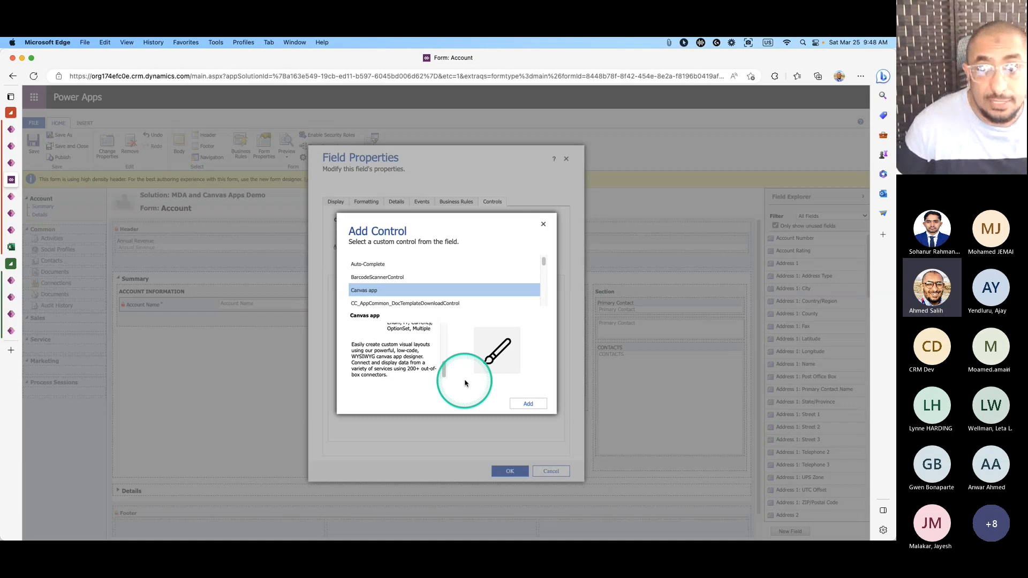
{"action": "left_click", "coordinate": [525, 403]}
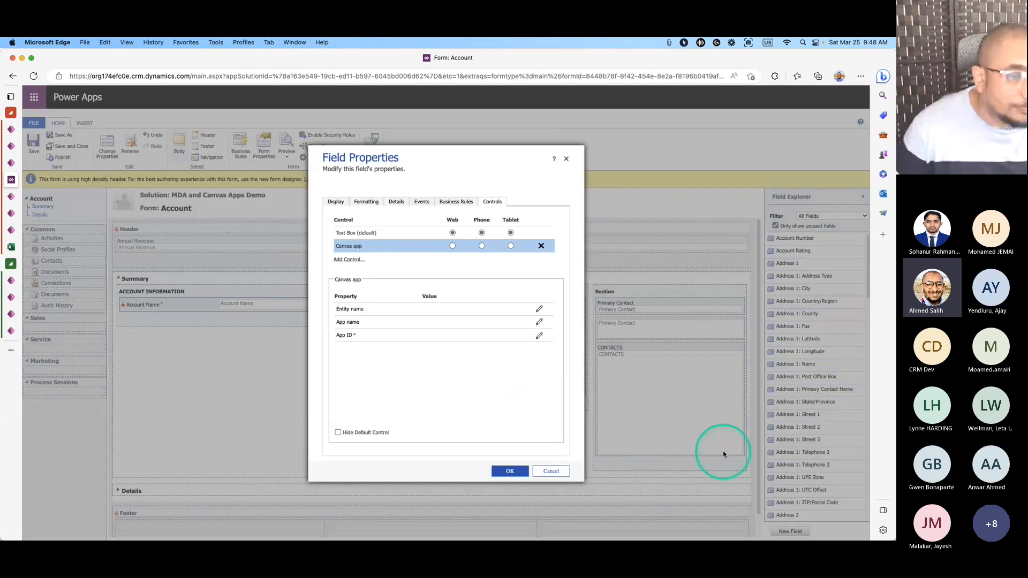
Use Canvas app on the Web client and bind its Entity name to the name (SingleLine.Text) field.
{"action": "left_click", "coordinate": [453, 246]}
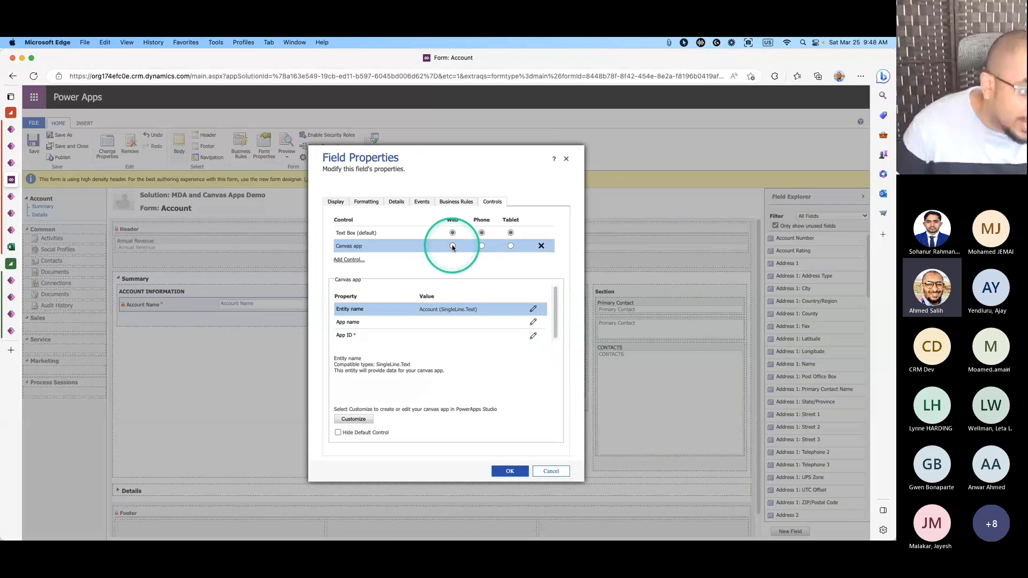
{"action": "left_click", "coordinate": [452, 247]}
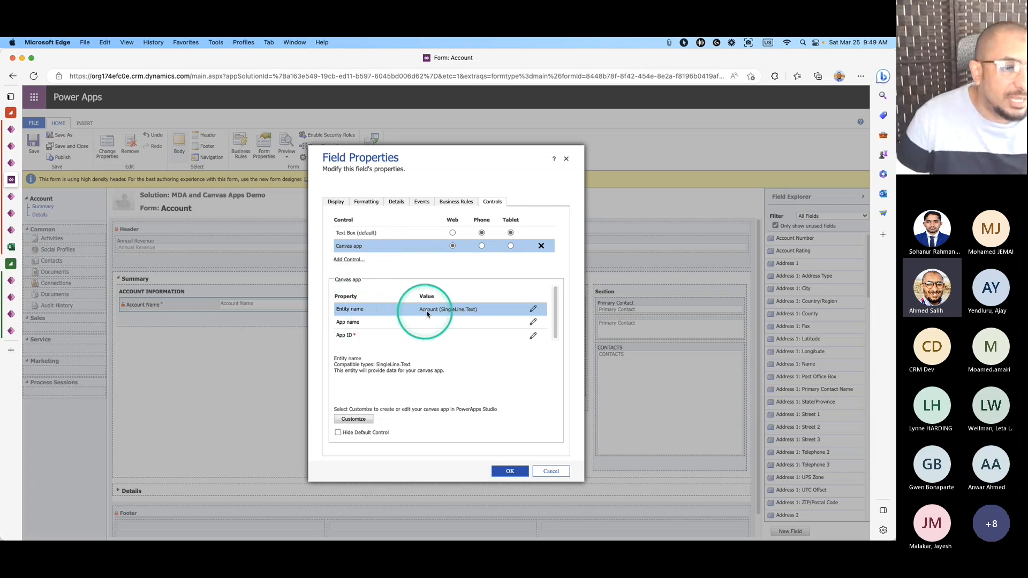
{"action": "left_click", "coordinate": [532, 309]}
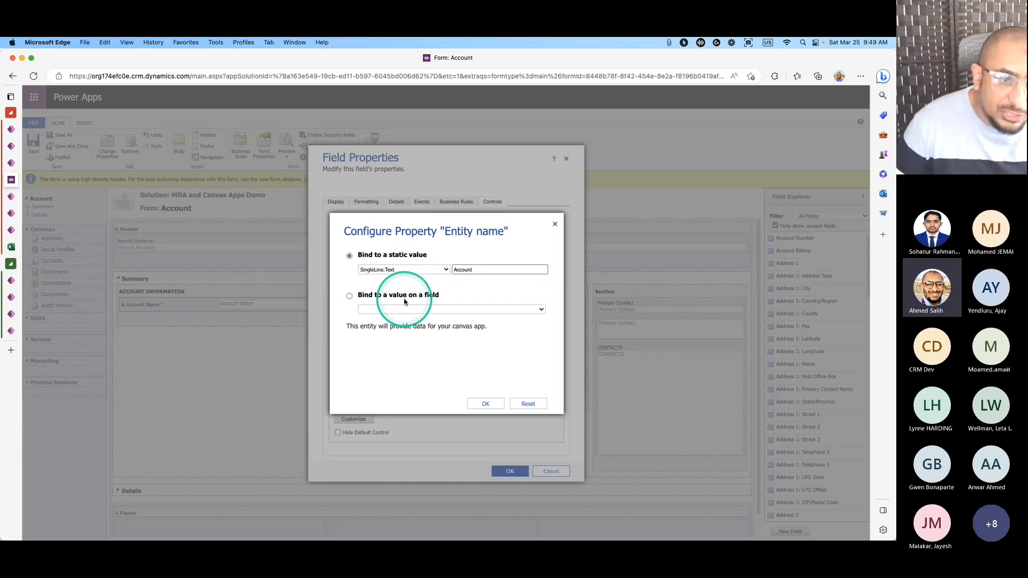
{"action": "left_click", "coordinate": [349, 296]}
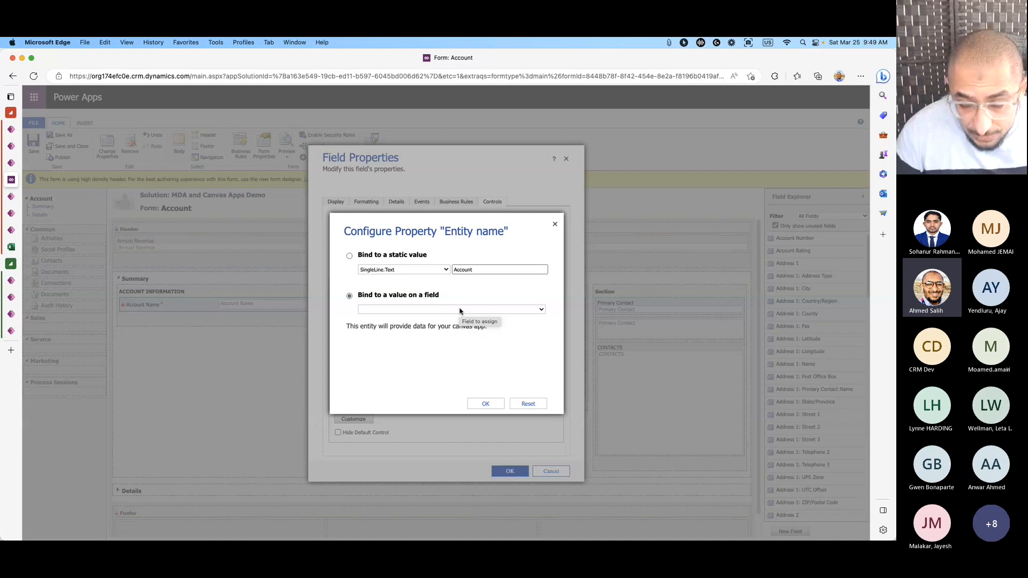
{"action": "left_click", "coordinate": [473, 310]}
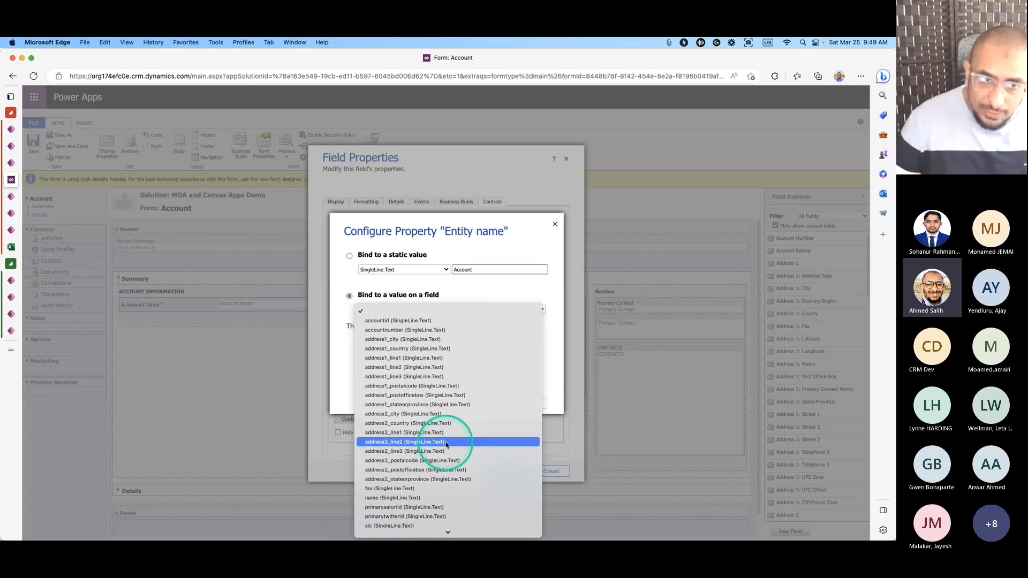
{"action": "left_click", "coordinate": [425, 497]}
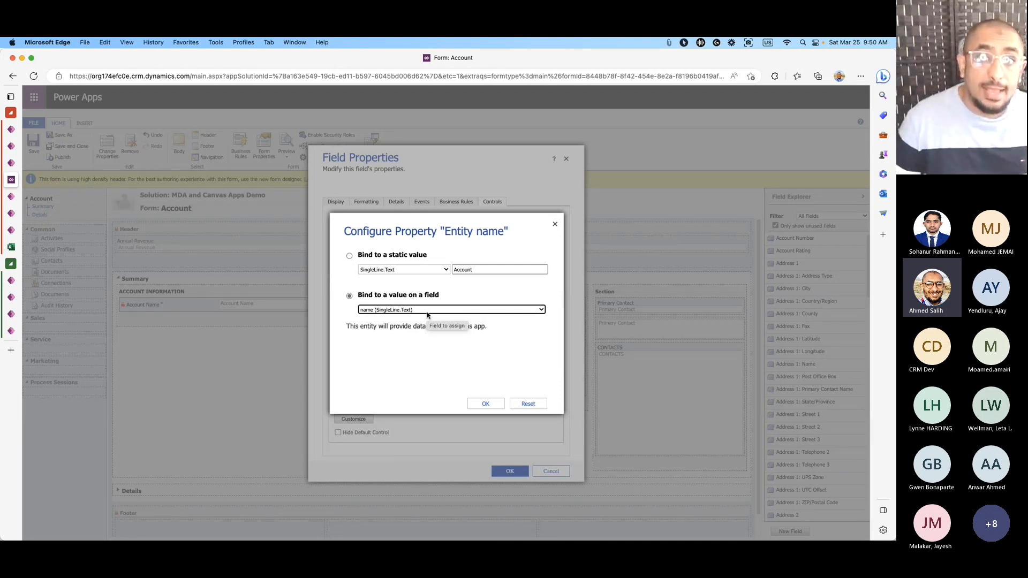
{"action": "left_click", "coordinate": [437, 322]}
{"action": "left_click", "coordinate": [485, 404]}
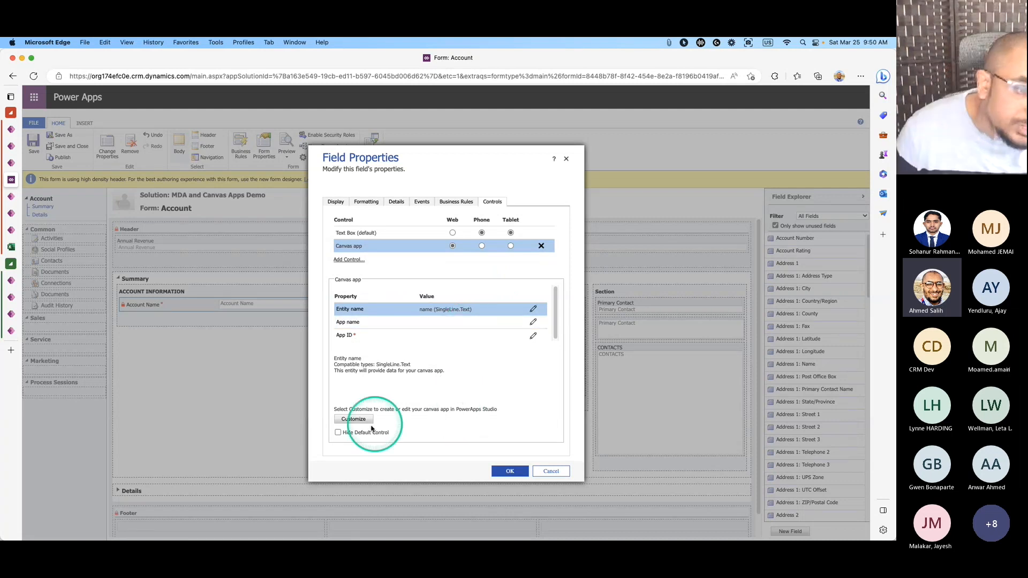
{"action": "left_click", "coordinate": [353, 420]}
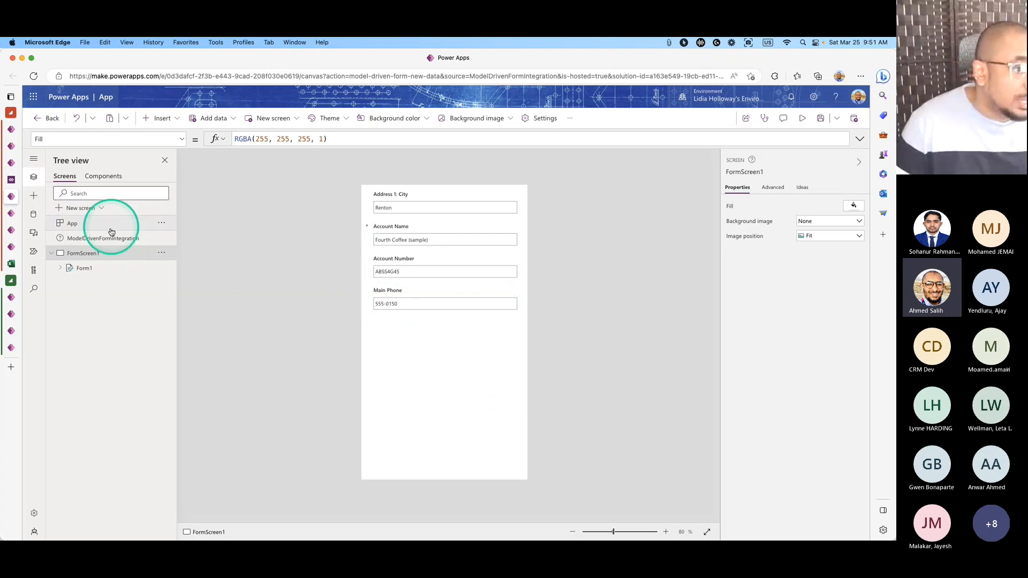
Expand Form1's data cards in Tree view and review the Dataverse Accounts data source in the Data pane.
{"action": "key", "text": "alt+a"}
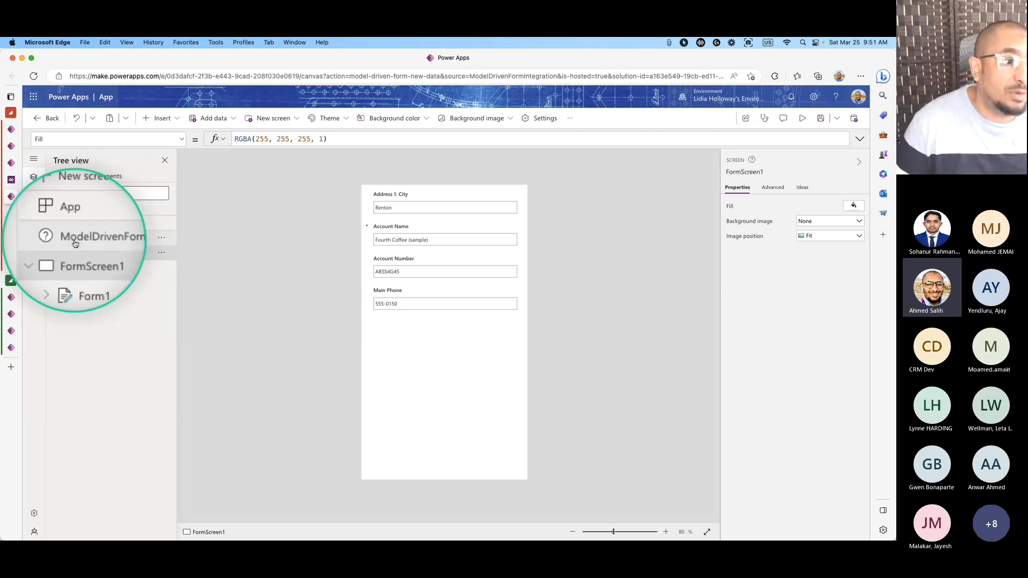
{"action": "key", "text": "alt+a"}
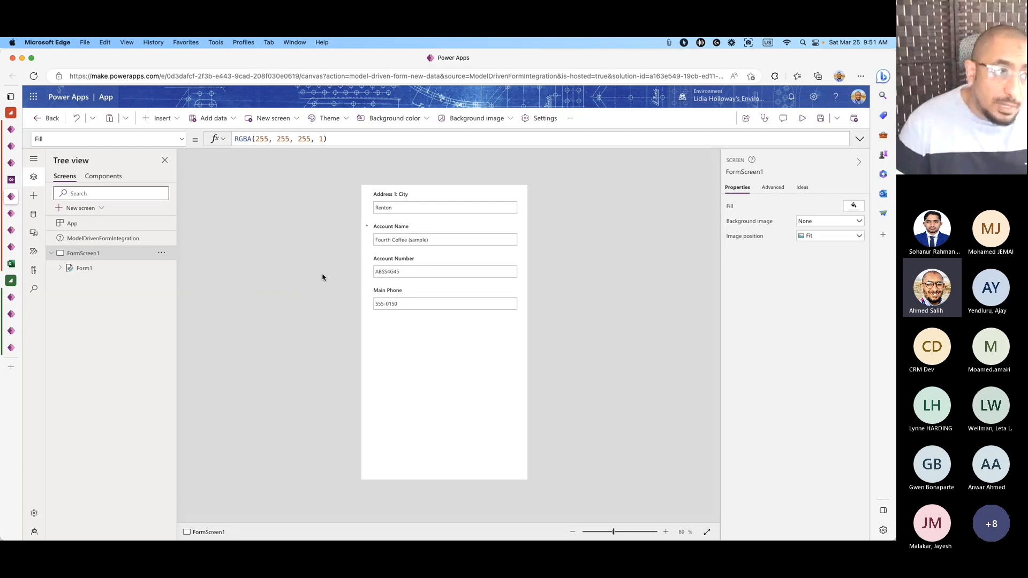
{"action": "left_click", "coordinate": [60, 267]}
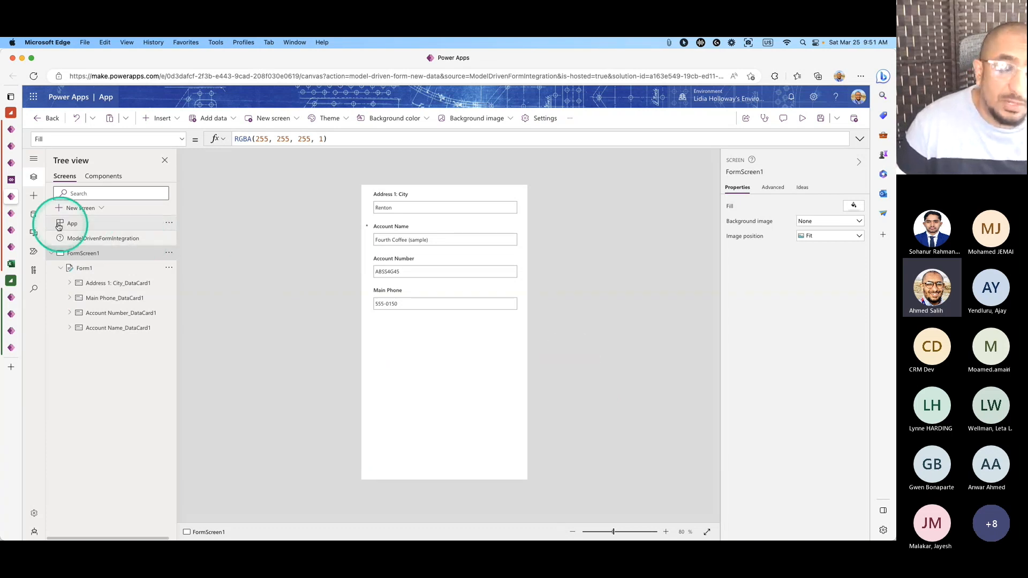
{"action": "left_click", "coordinate": [33, 214]}
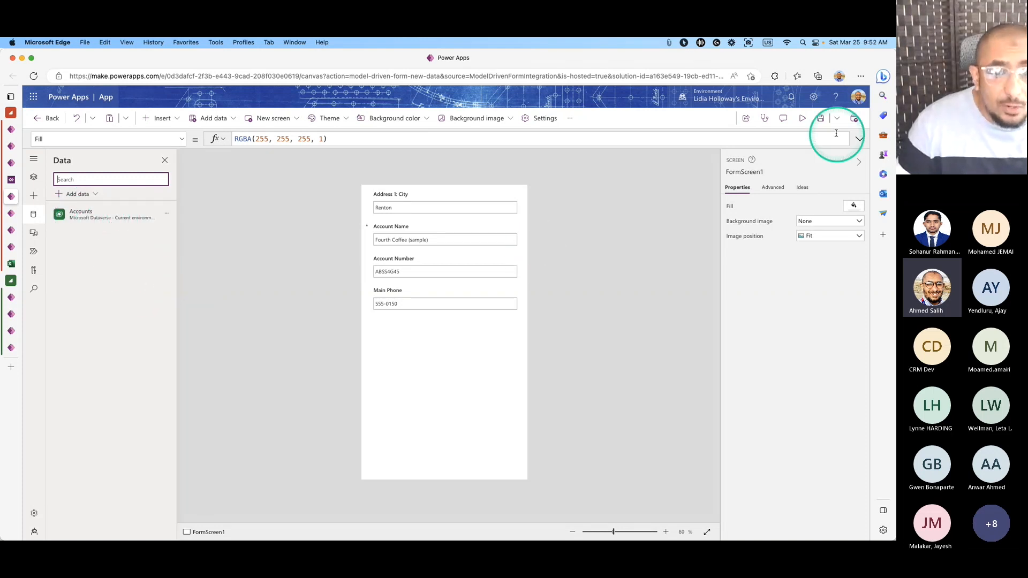
Enter 'CanvasApp-Account Information' as the app name in the Save as dialog and save.
{"action": "left_click", "coordinate": [820, 118]}
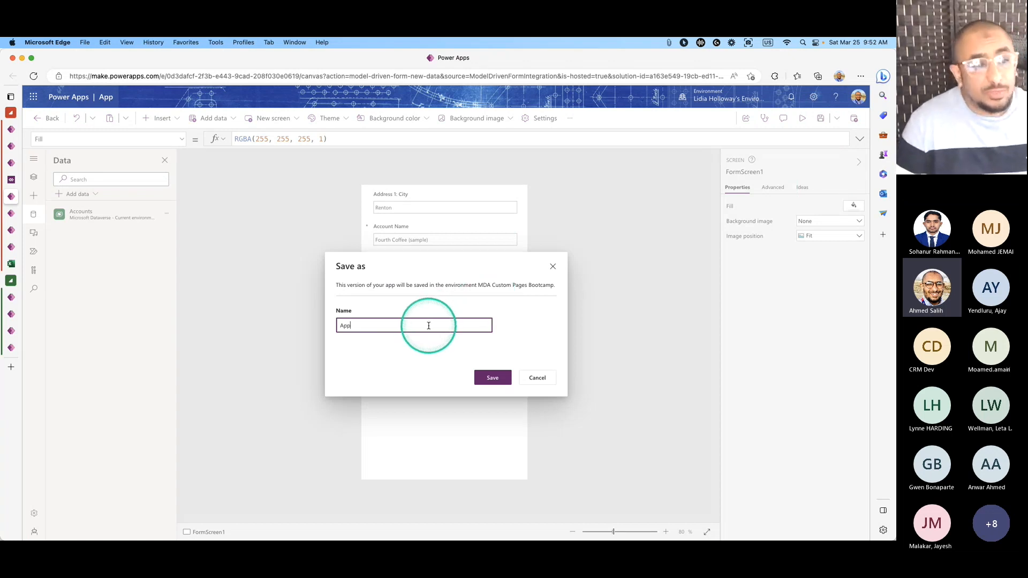
{"action": "type", "text": "-"}
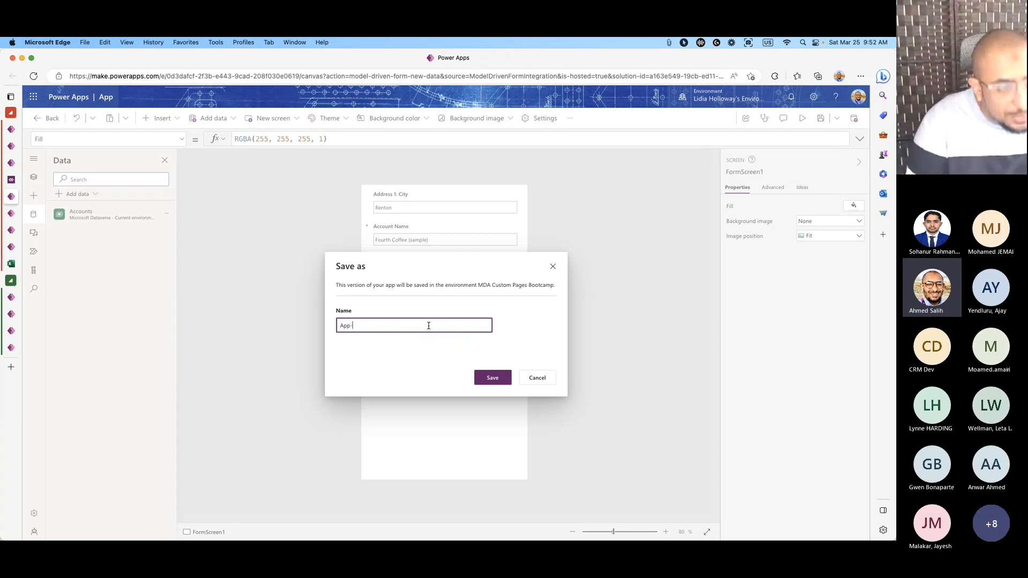
{"action": "type", "text": "Account In"}
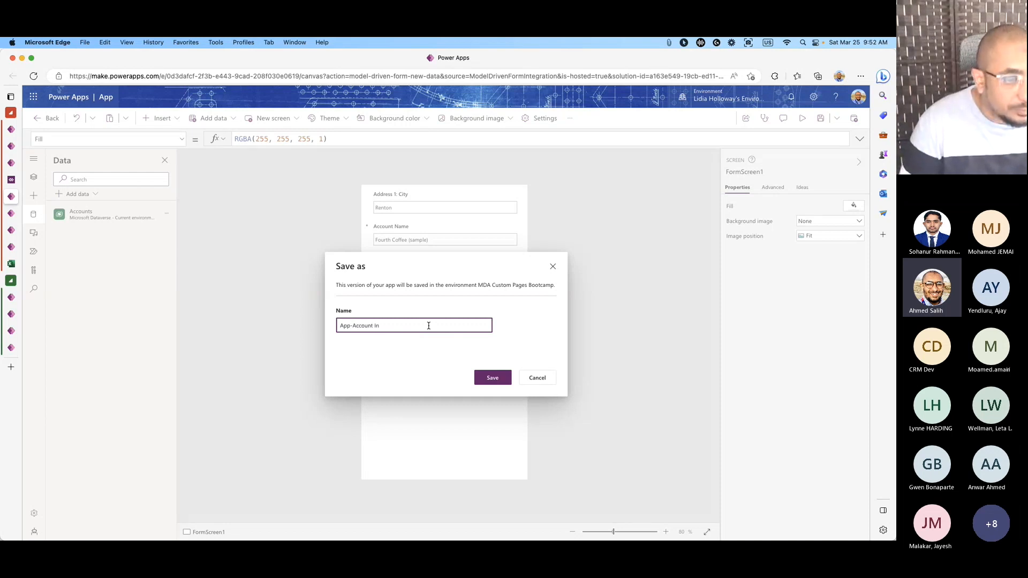
{"action": "type", "text": "formation"}
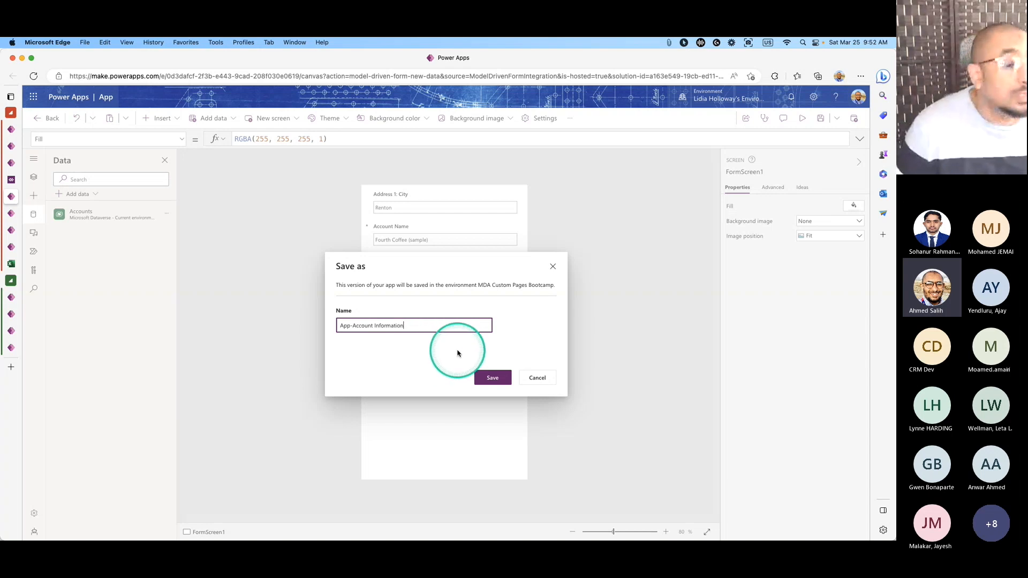
{"action": "left_click", "coordinate": [340, 326]}
{"action": "type", "text": "Canvas"}
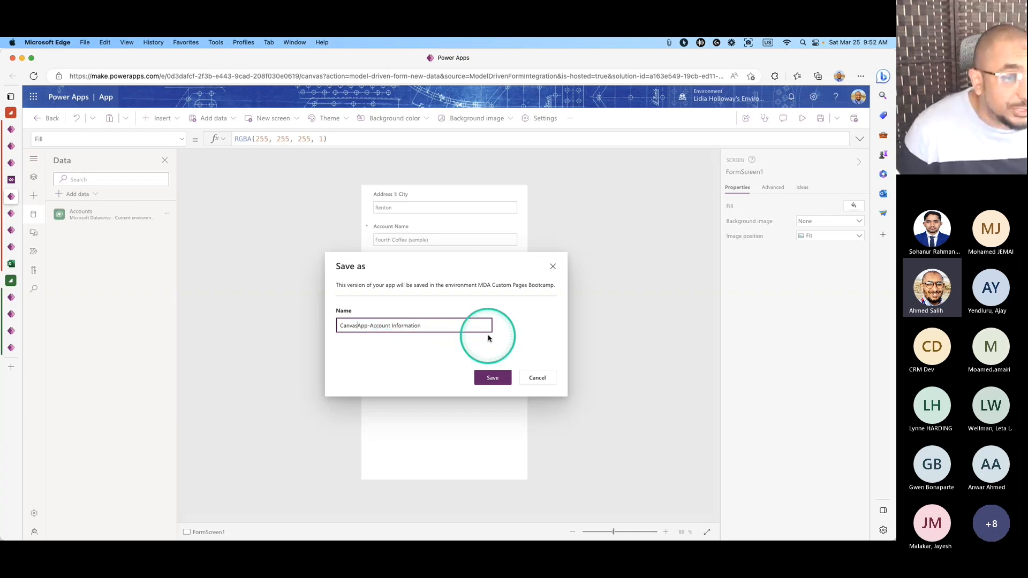
{"action": "left_click", "coordinate": [490, 376]}
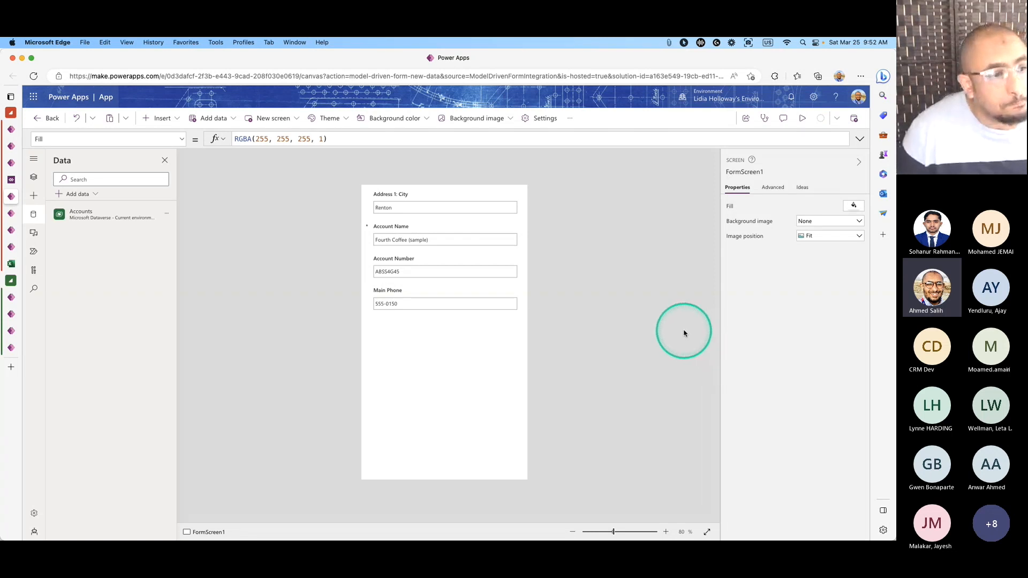
Publish this version of the CanvasApp-Account Information canvas app.
{"action": "left_click", "coordinate": [821, 119]}
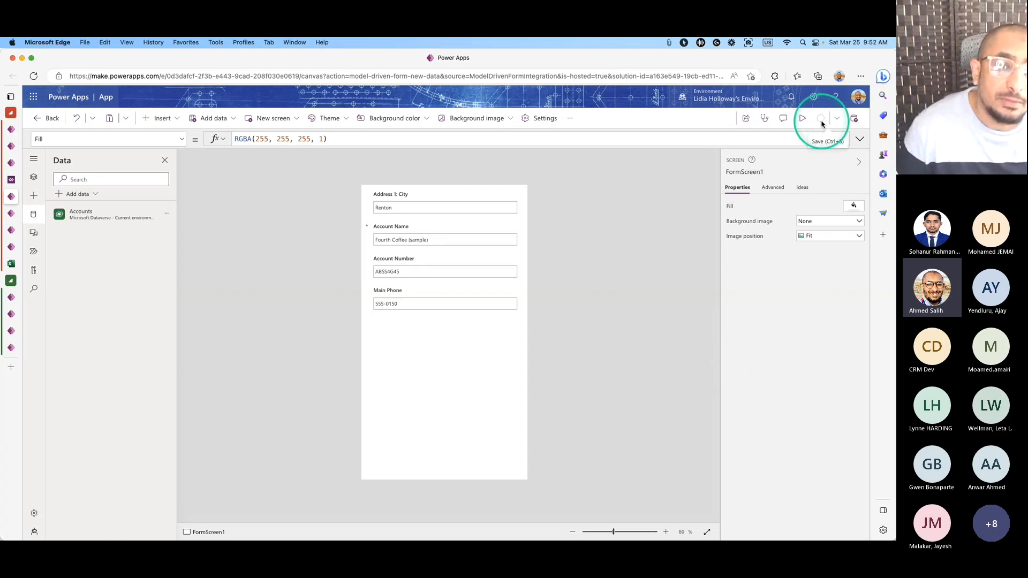
{"action": "left_click", "coordinate": [849, 126]}
{"action": "left_click", "coordinate": [479, 391]}
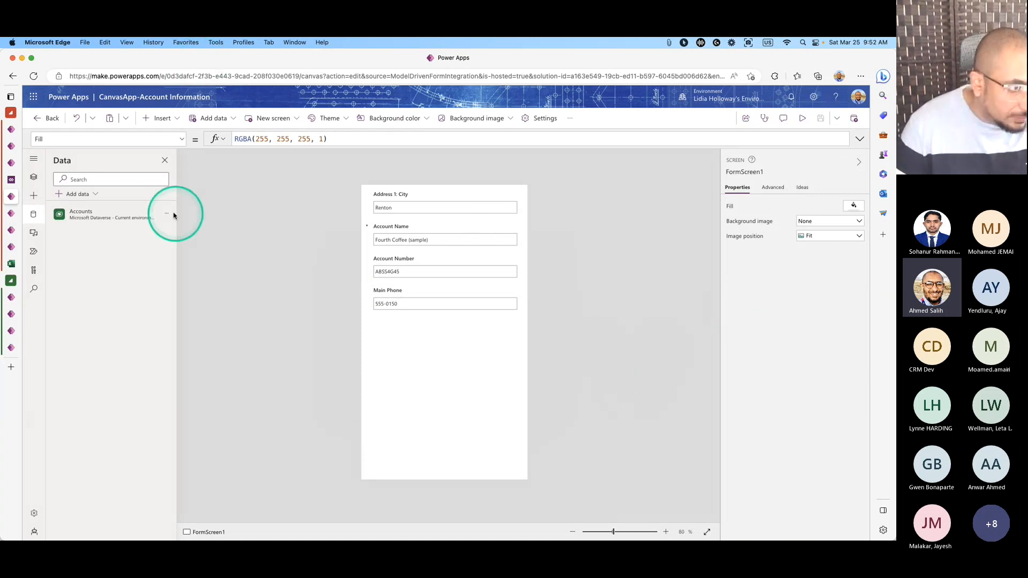
Confirm the canvas app control settings, save and publish the Account form, and close the classic editor.
{"action": "left_click", "coordinate": [14, 185]}
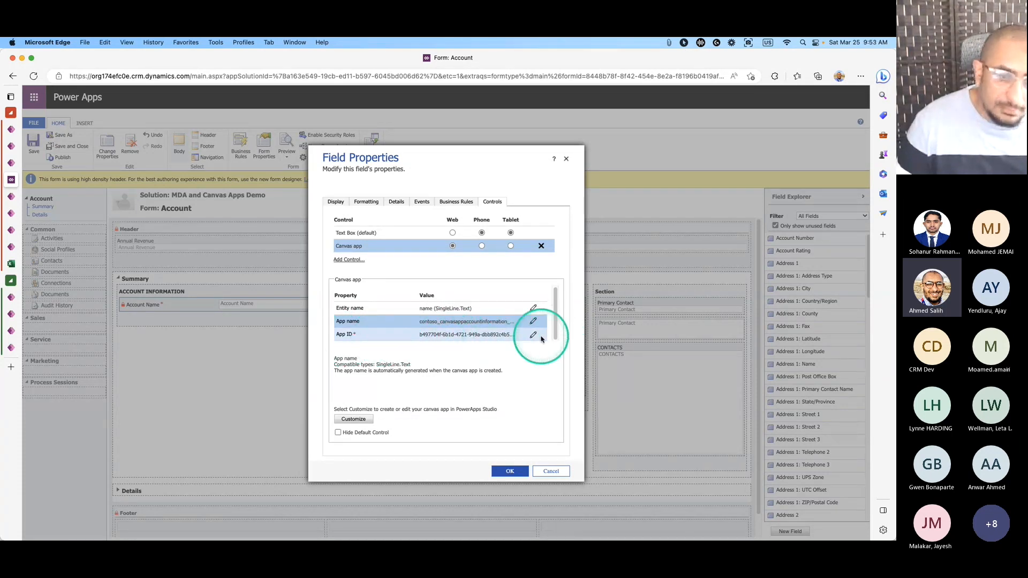
{"action": "left_click", "coordinate": [509, 472]}
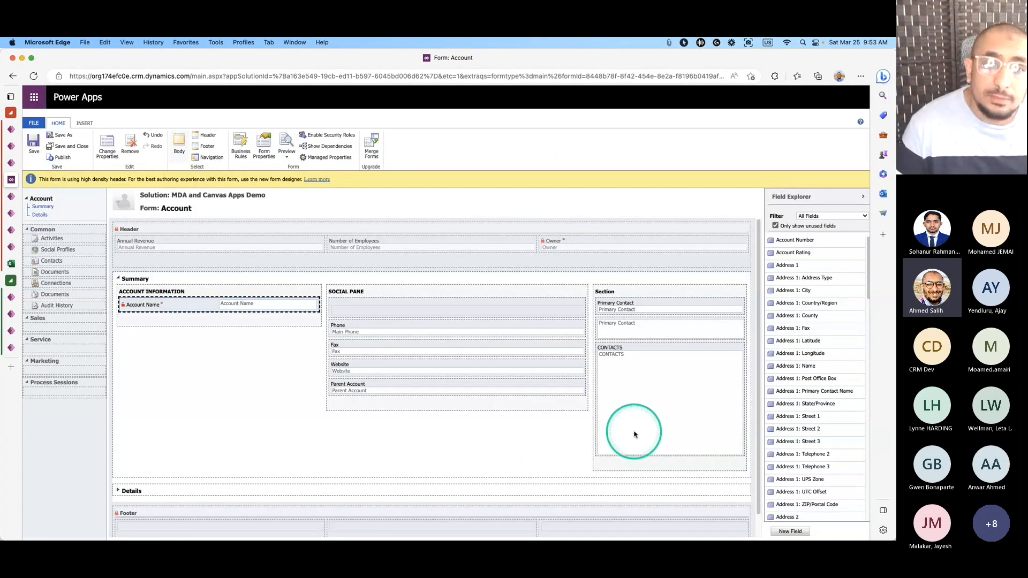
{"action": "left_click", "coordinate": [33, 143]}
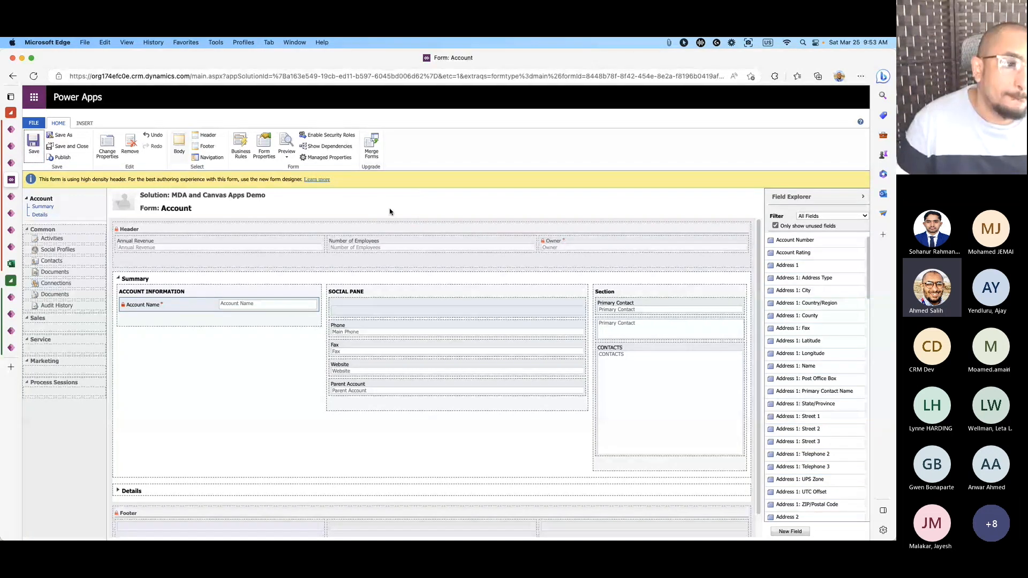
{"action": "left_click", "coordinate": [60, 157]}
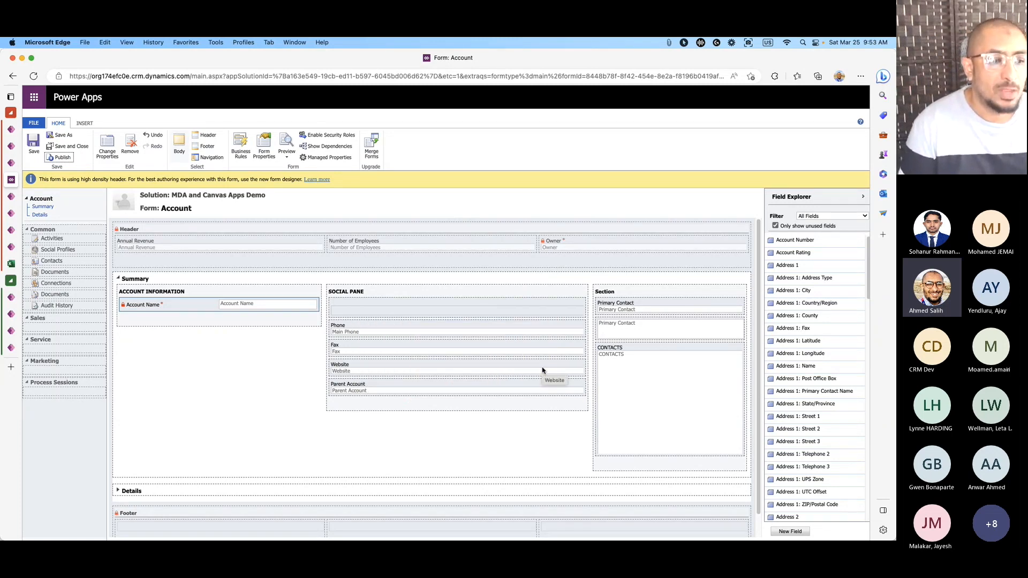
{"action": "left_click", "coordinate": [68, 146]}
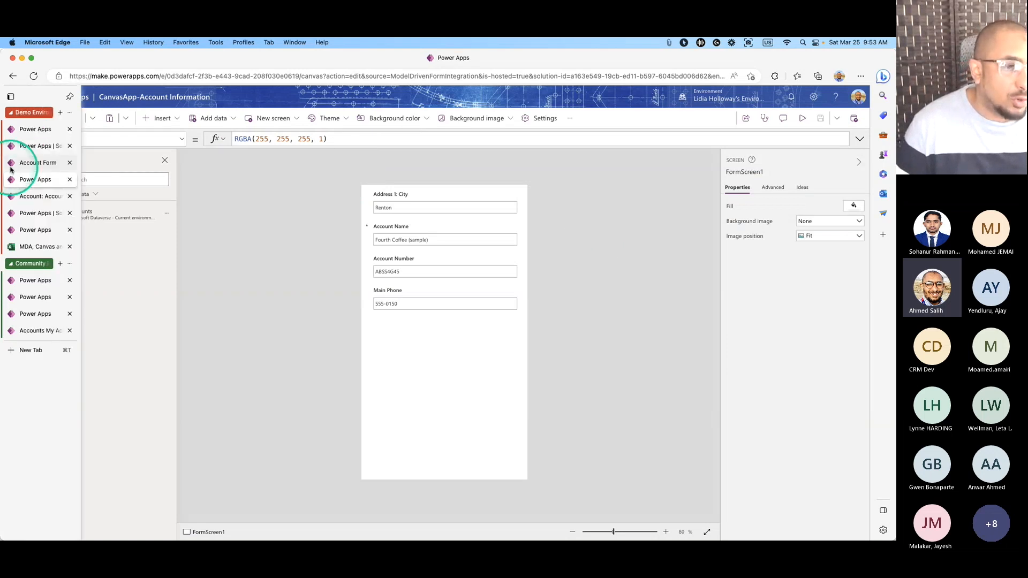
{"action": "left_click", "coordinate": [32, 163]}
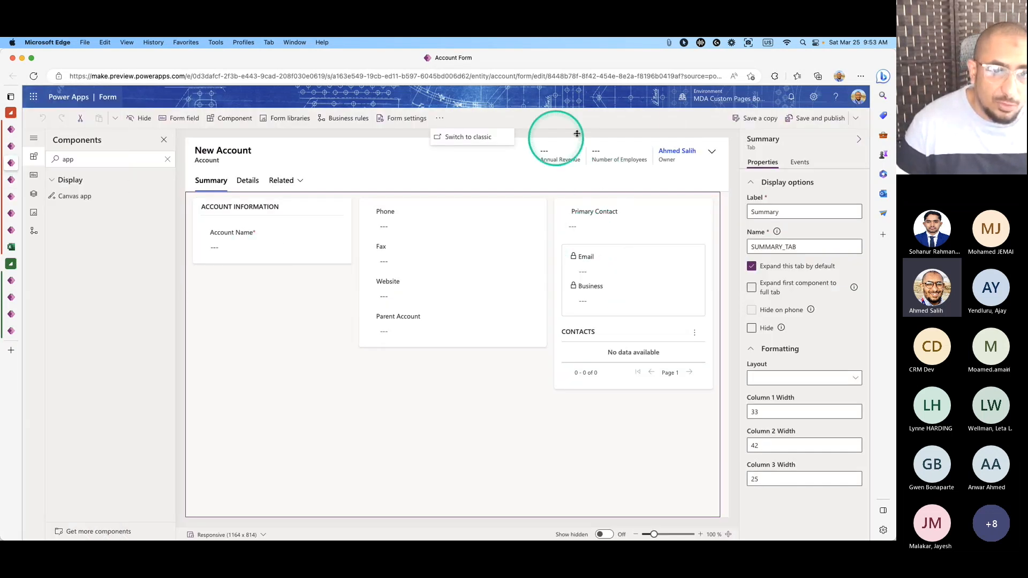
Drop a canvas app into Account Information and bind its entity name to the Account Name (Text) column.
{"action": "left_click", "coordinate": [819, 122]}
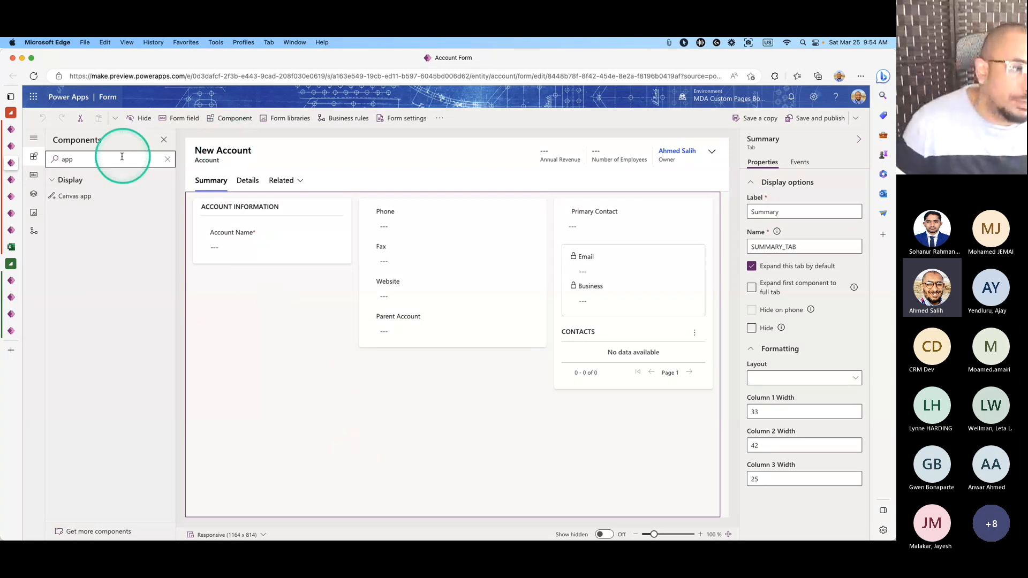
{"action": "left_click_drag", "start_coordinate": [79, 196], "coordinate": [206, 254]}
{"action": "left_click", "coordinate": [195, 139]}
{"action": "left_click", "coordinate": [285, 171]}
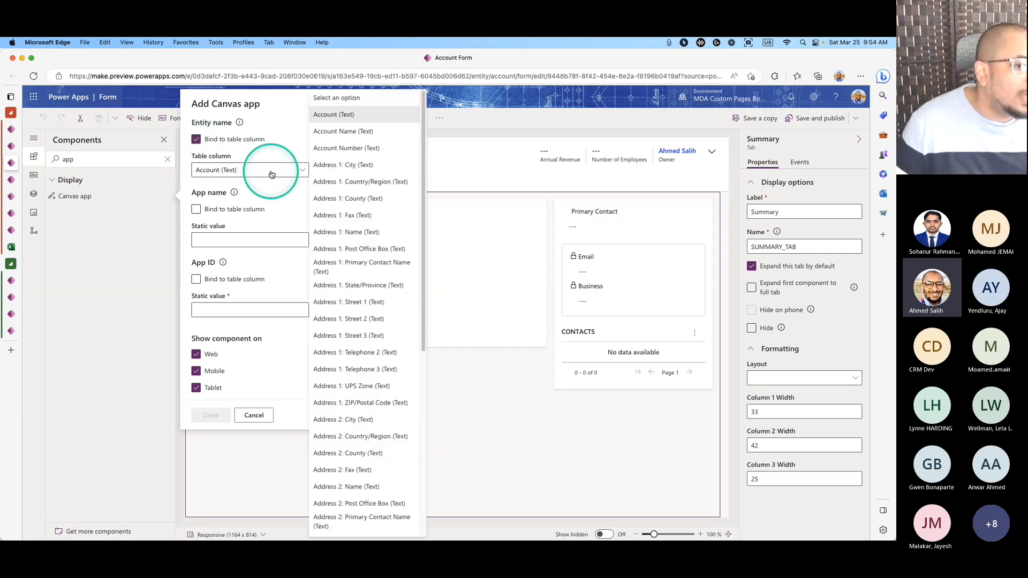
{"action": "left_click", "coordinate": [342, 132]}
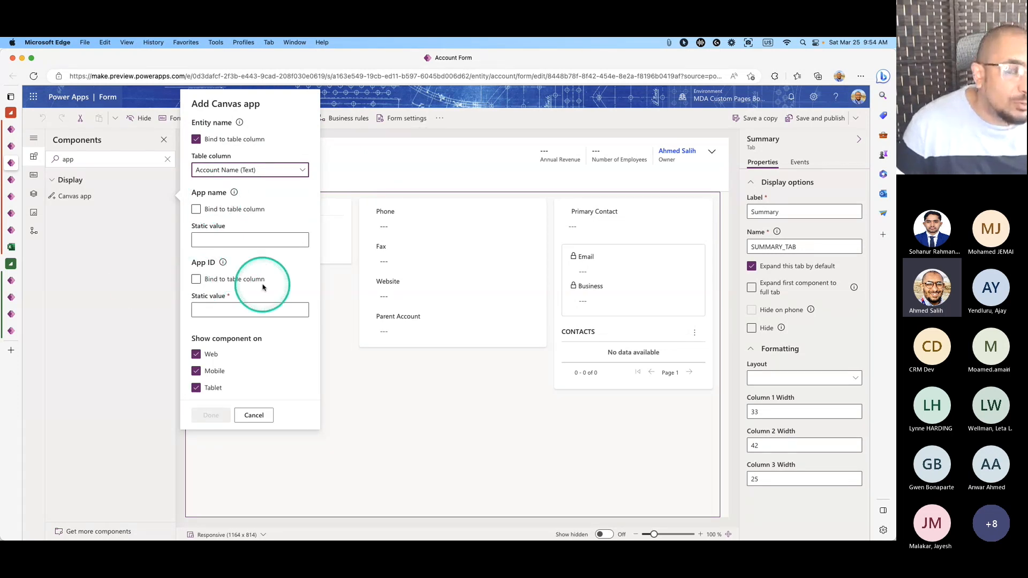
Go to the Power Apps home page in a browser tab.
{"action": "left_click", "coordinate": [12, 214]}
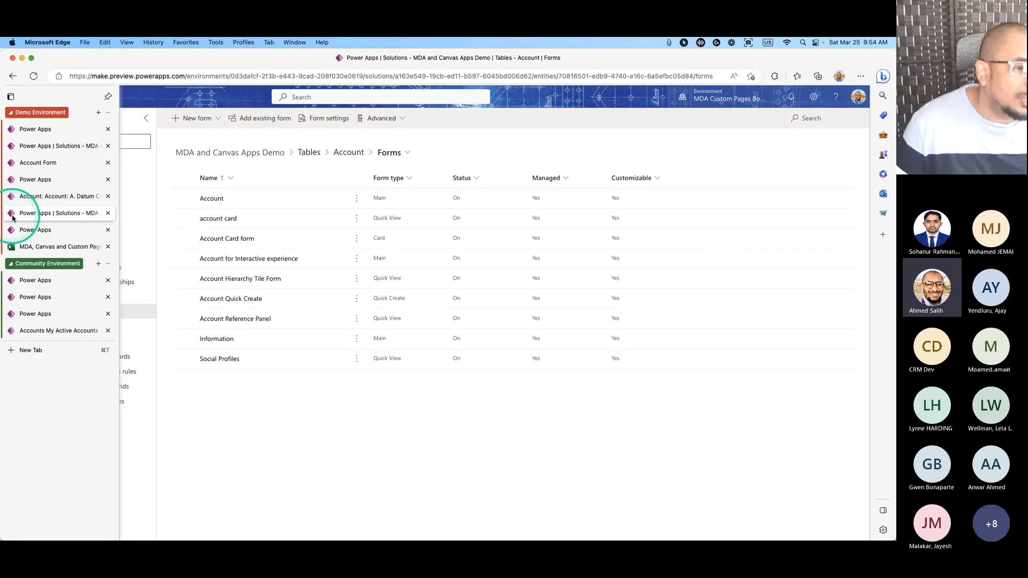
{"action": "left_click", "coordinate": [13, 197]}
{"action": "left_click", "coordinate": [15, 213]}
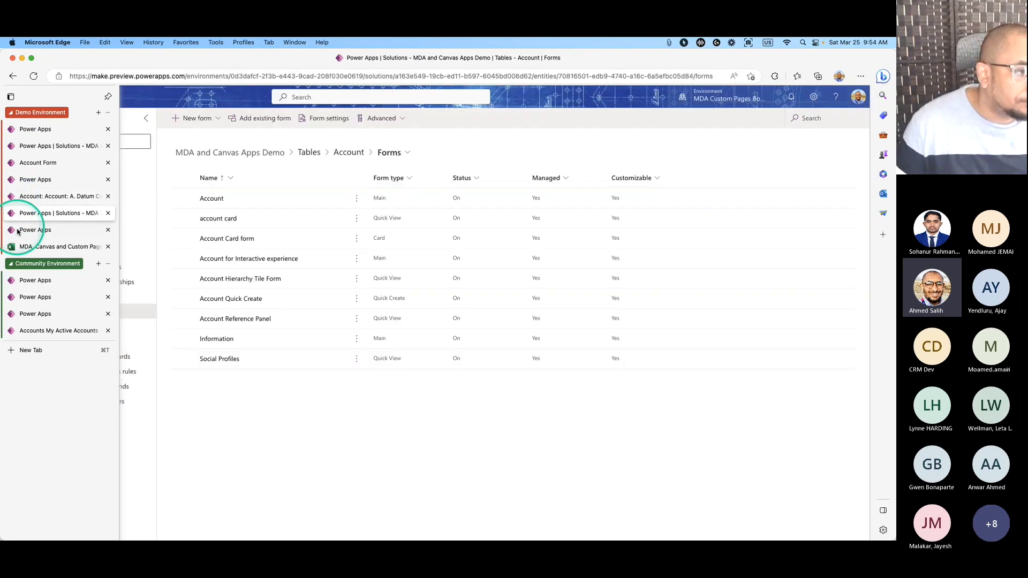
{"action": "left_click", "coordinate": [17, 231]}
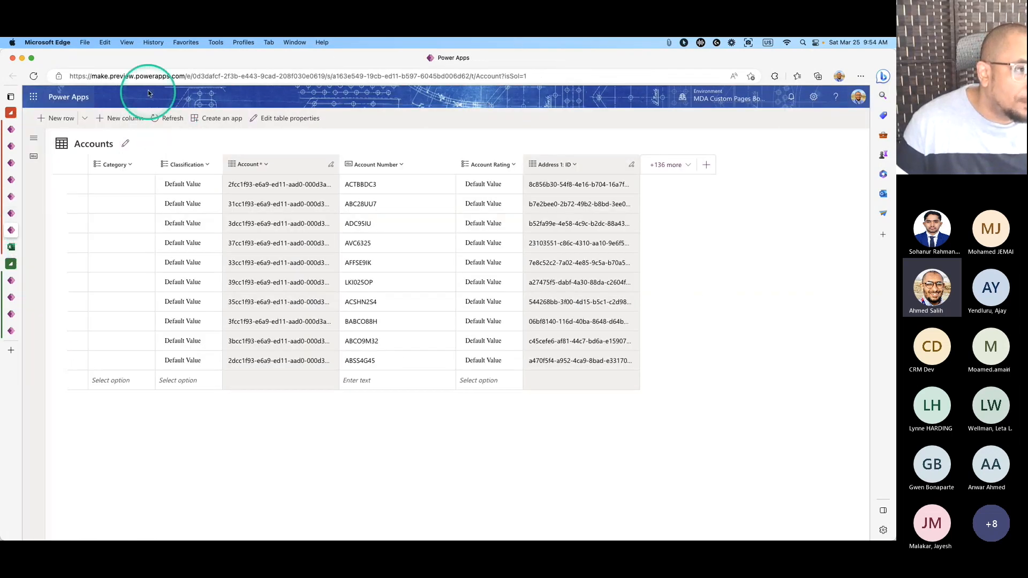
{"action": "left_click", "coordinate": [148, 80]}
{"action": "type", "text": "m"}
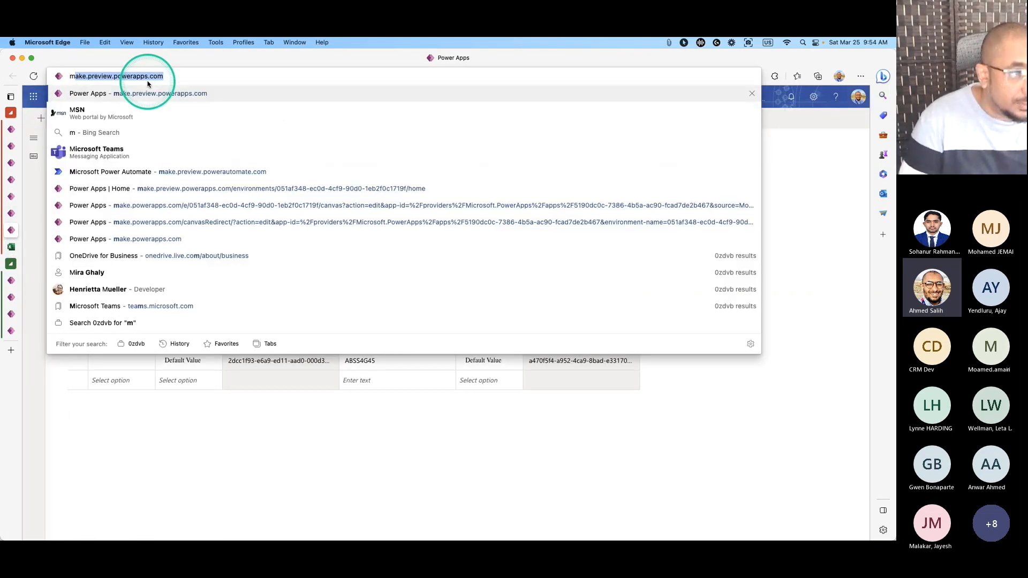
{"action": "key", "text": "Return"}
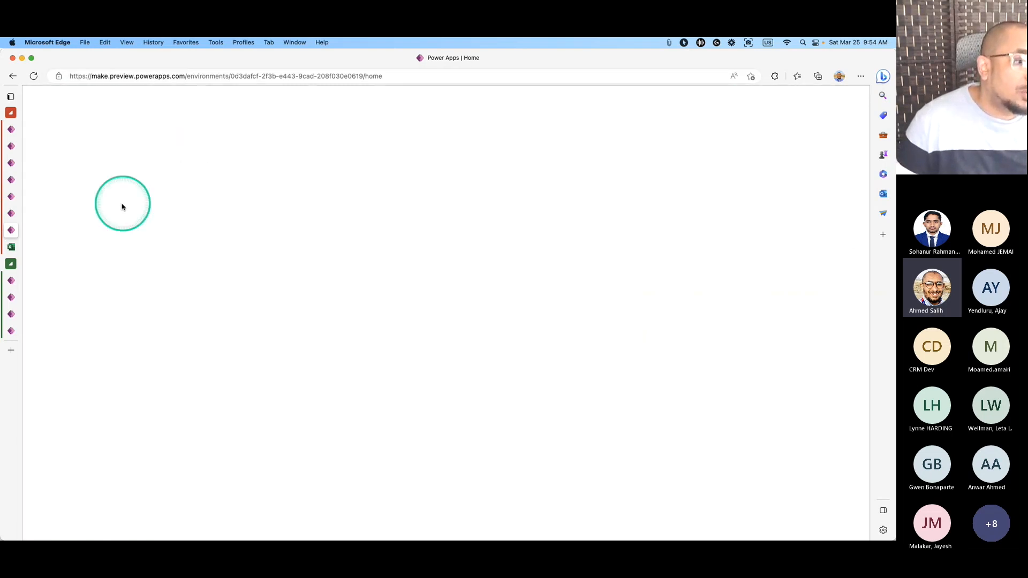
On the CanvasApp-Account Information details page, copy the app name and App ID.
{"action": "left_click", "coordinate": [62, 200]}
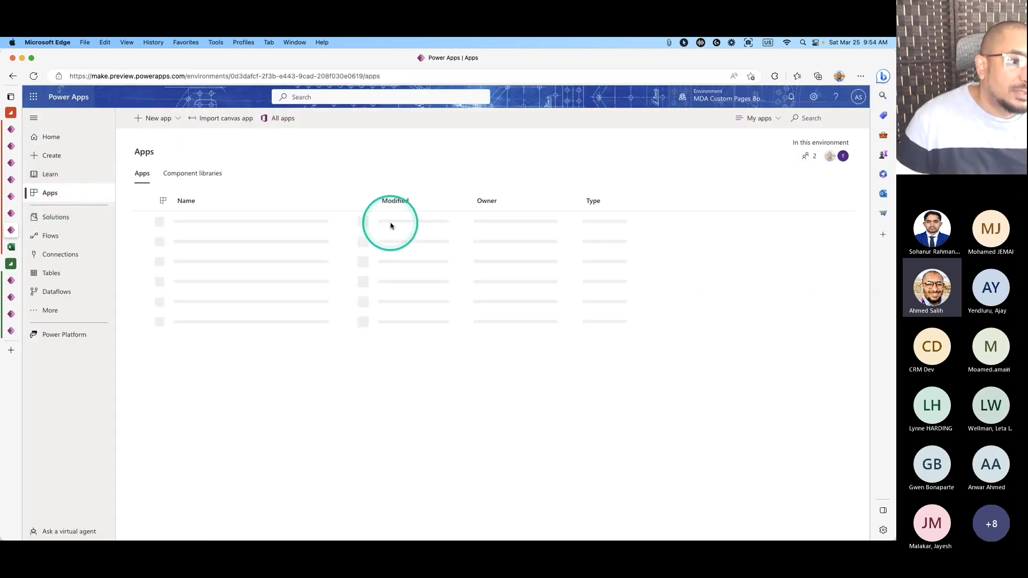
{"action": "left_click", "coordinate": [142, 221]}
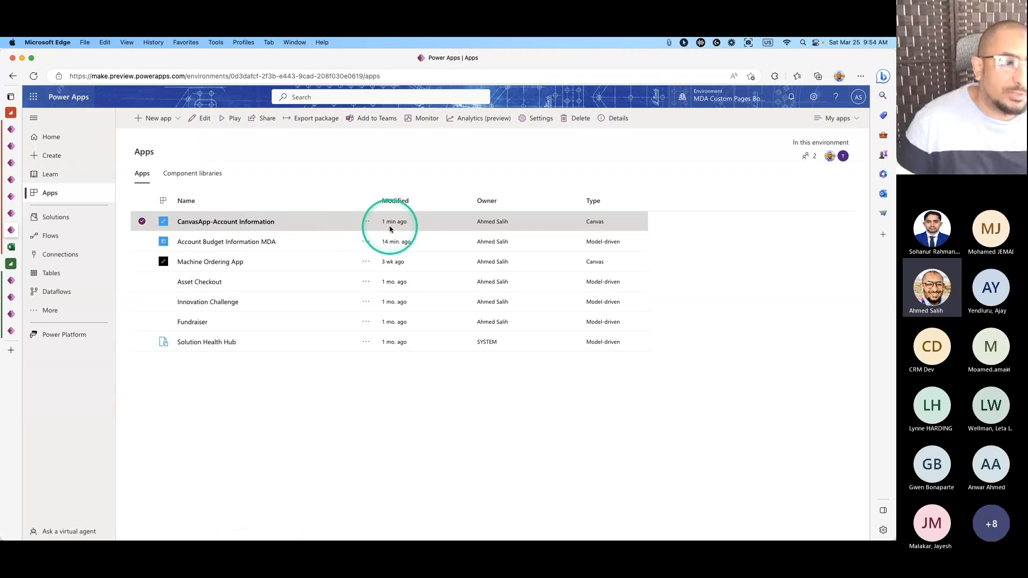
{"action": "left_click", "coordinate": [366, 224]}
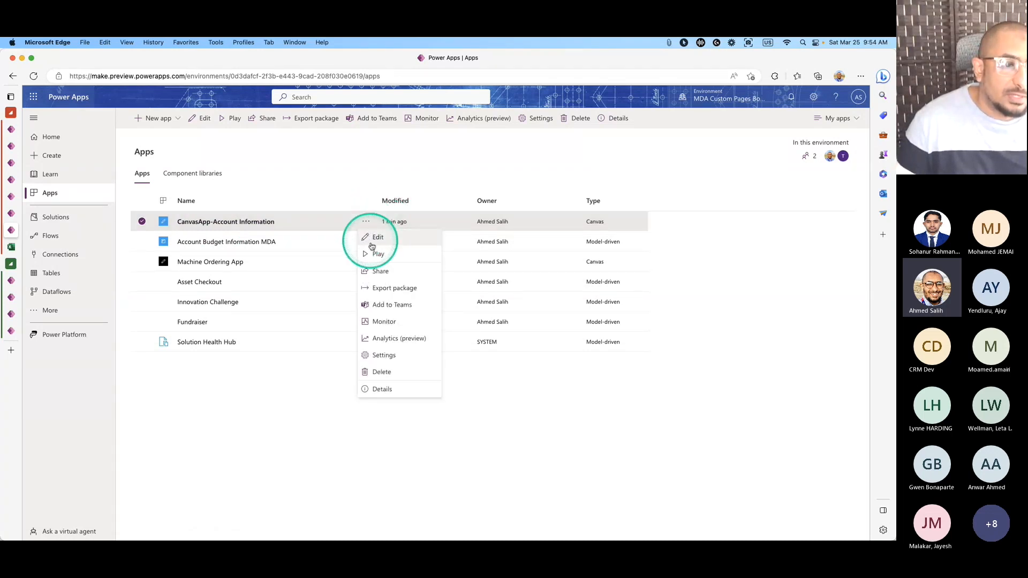
{"action": "left_click", "coordinate": [379, 395]}
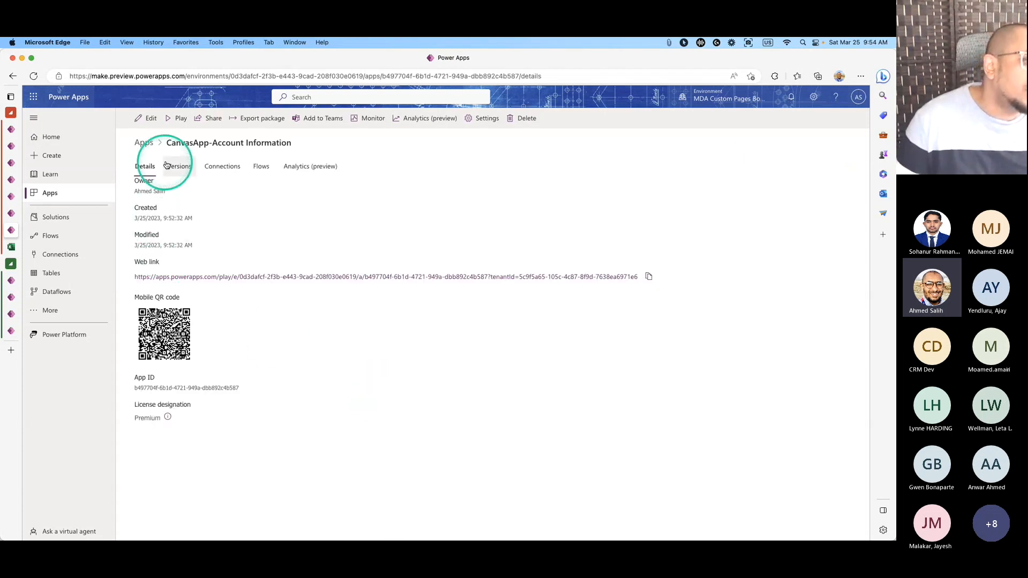
{"action": "left_click_drag", "start_coordinate": [162, 143], "coordinate": [291, 148]}
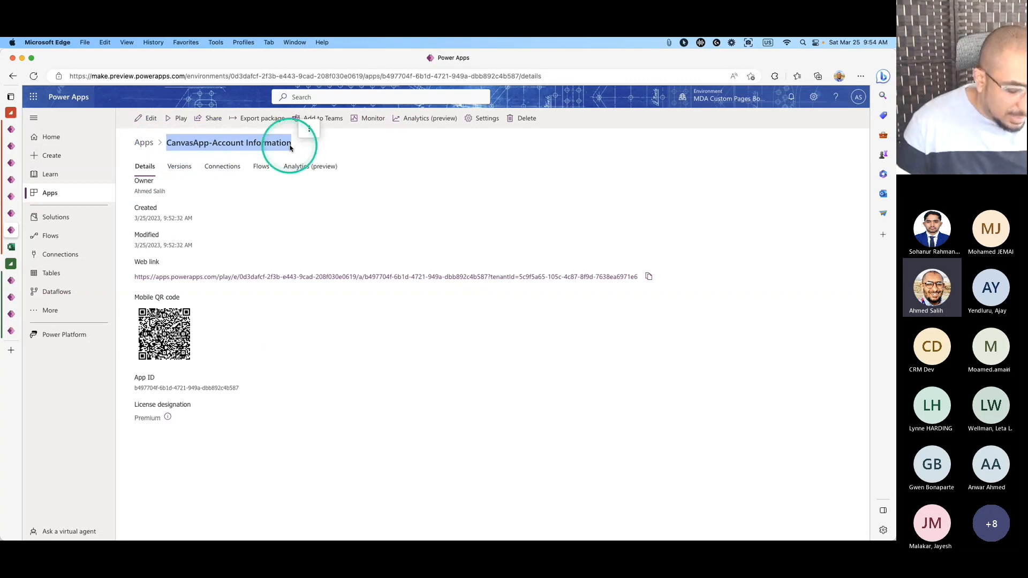
{"action": "left_click", "coordinate": [135, 389]}
{"action": "left_click_drag", "start_coordinate": [135, 390], "coordinate": [242, 390]}
{"action": "key", "text": "super+c"}
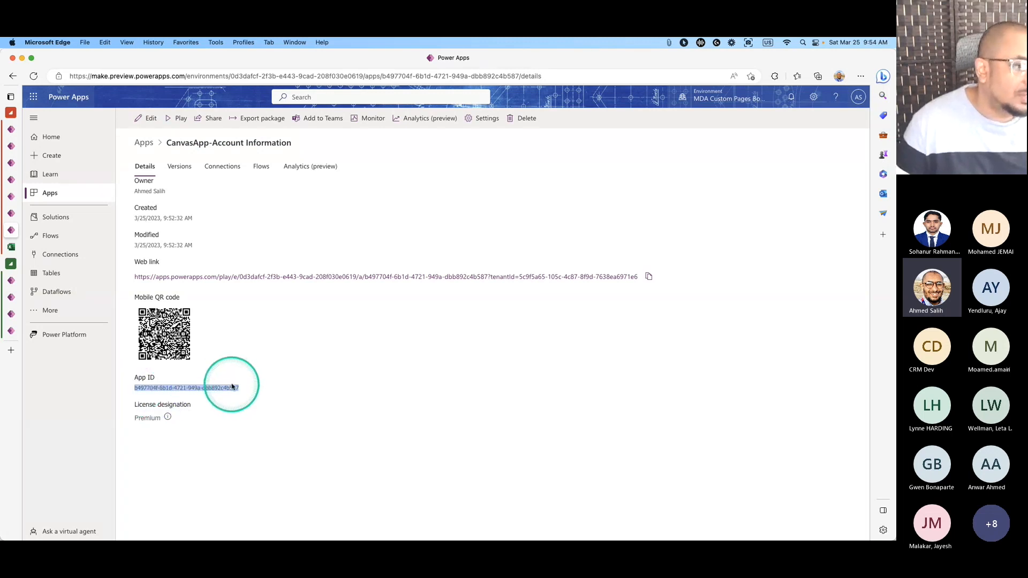
Switch back through the browser tabs toward the Account form setup.
{"action": "left_click", "coordinate": [15, 207]}
{"action": "left_click", "coordinate": [15, 198]}
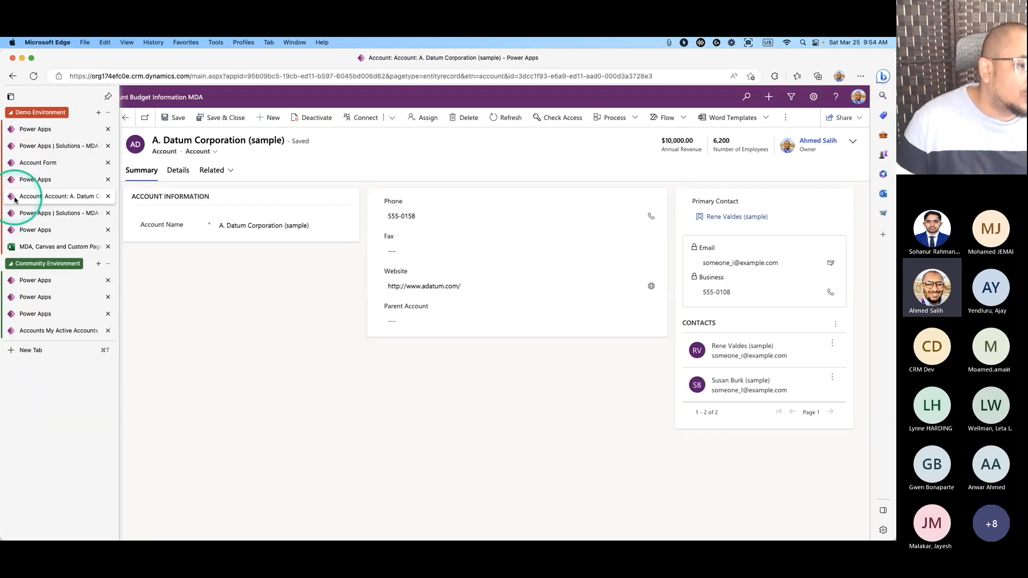
{"action": "left_click", "coordinate": [15, 183]}
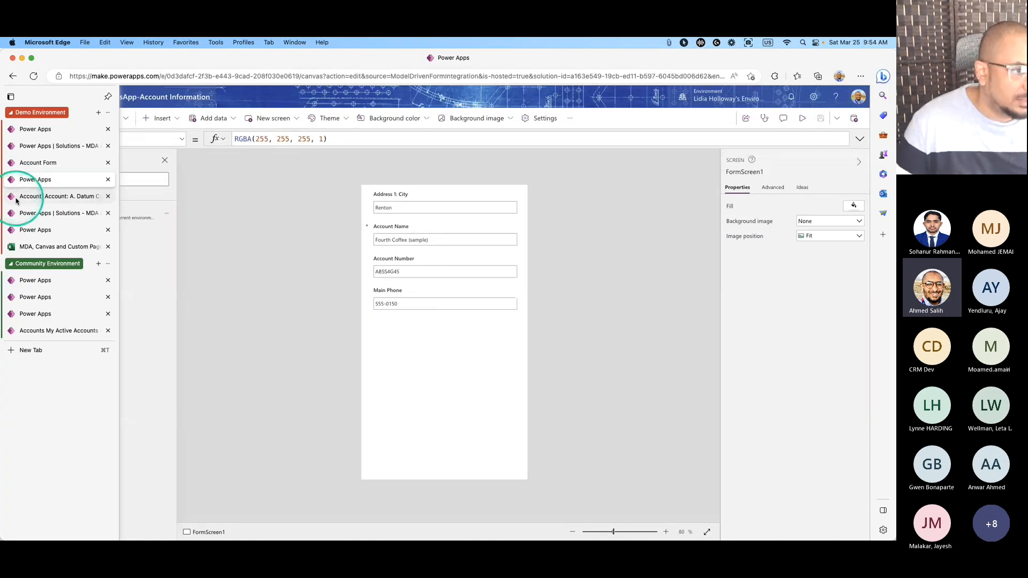
{"action": "left_click", "coordinate": [16, 197]}
{"action": "left_click", "coordinate": [16, 180]}
Paste the App ID and the CanvasApp-Account Information name into the static value fields.
{"action": "left_click", "coordinate": [16, 162]}
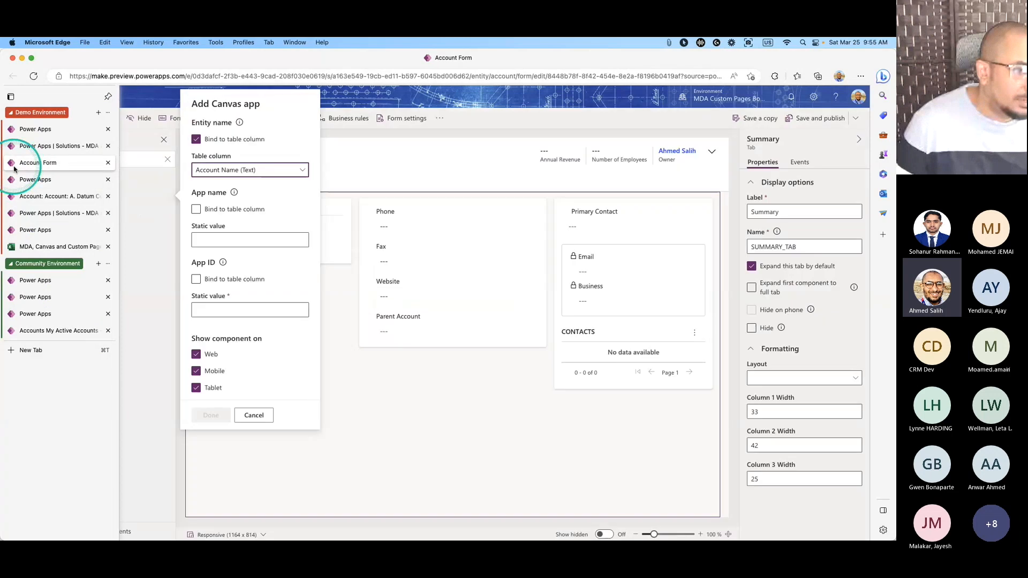
{"action": "left_click", "coordinate": [245, 241]}
{"action": "left_click", "coordinate": [245, 241]}
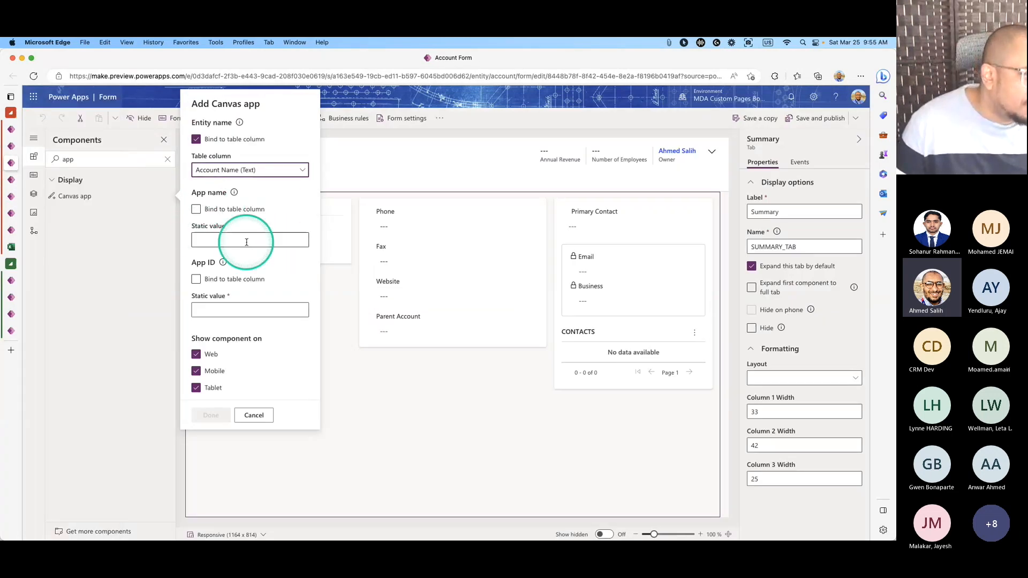
{"action": "left_click", "coordinate": [232, 310]}
{"action": "key", "text": "super+v"}
{"action": "left_click", "coordinate": [241, 240]}
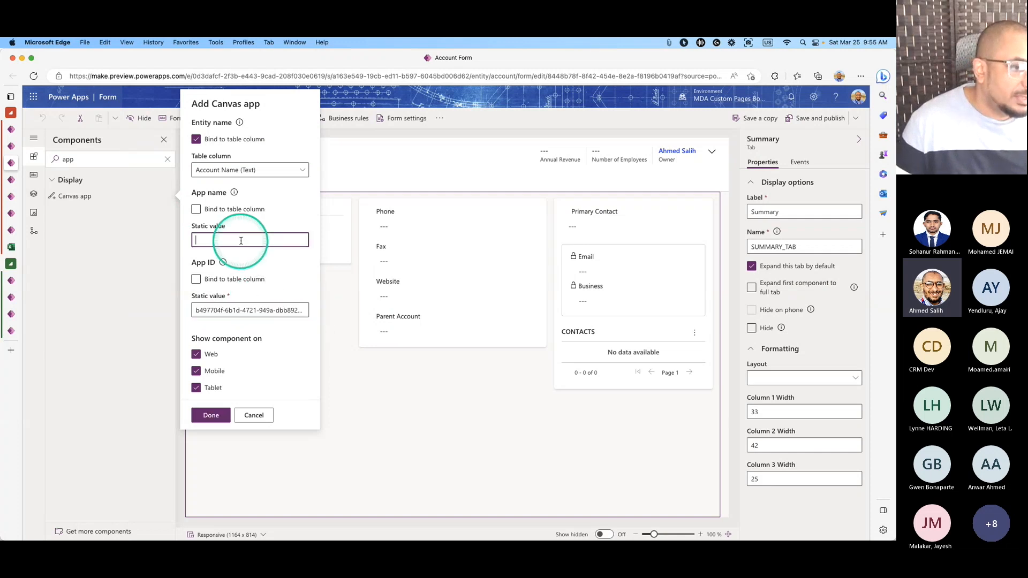
{"action": "left_click", "coordinate": [669, 43]}
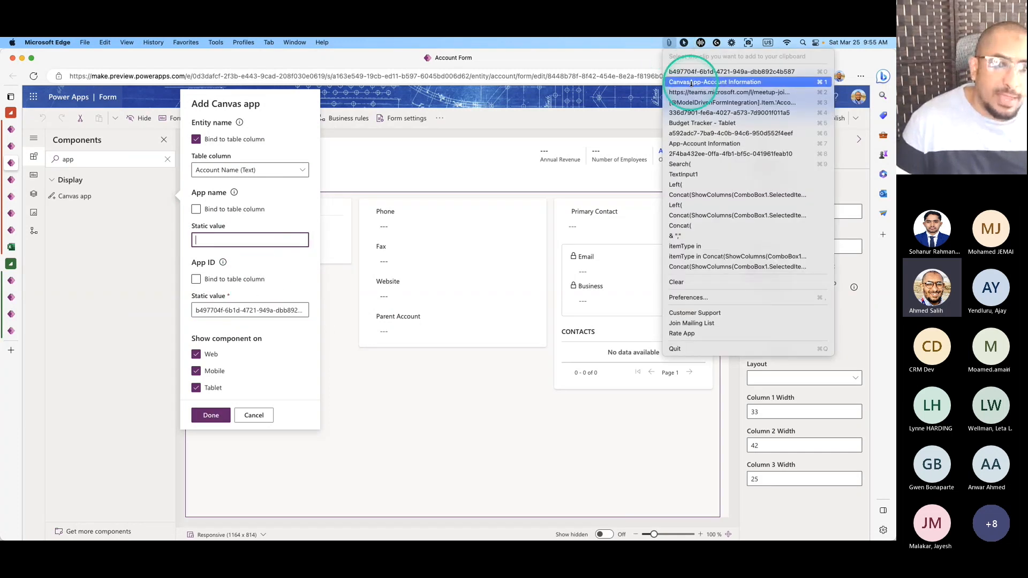
{"action": "left_click", "coordinate": [690, 83]}
{"action": "left_click", "coordinate": [251, 241]}
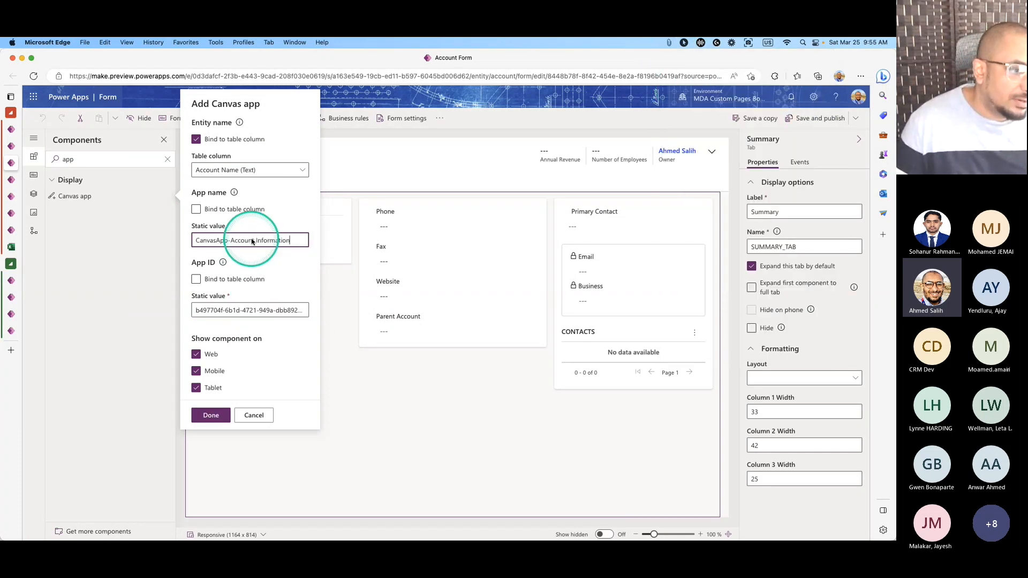
Limit the canvas app to web by unchecking Mobile and Tablet, then save and publish the form.
{"action": "left_click", "coordinate": [196, 371]}
{"action": "left_click", "coordinate": [196, 390]}
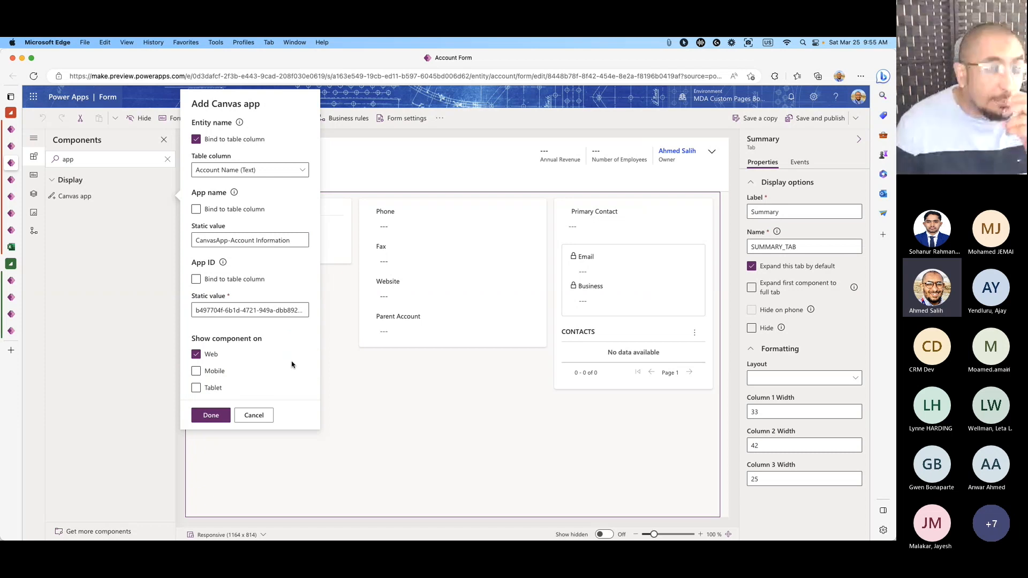
{"action": "left_click", "coordinate": [262, 345]}
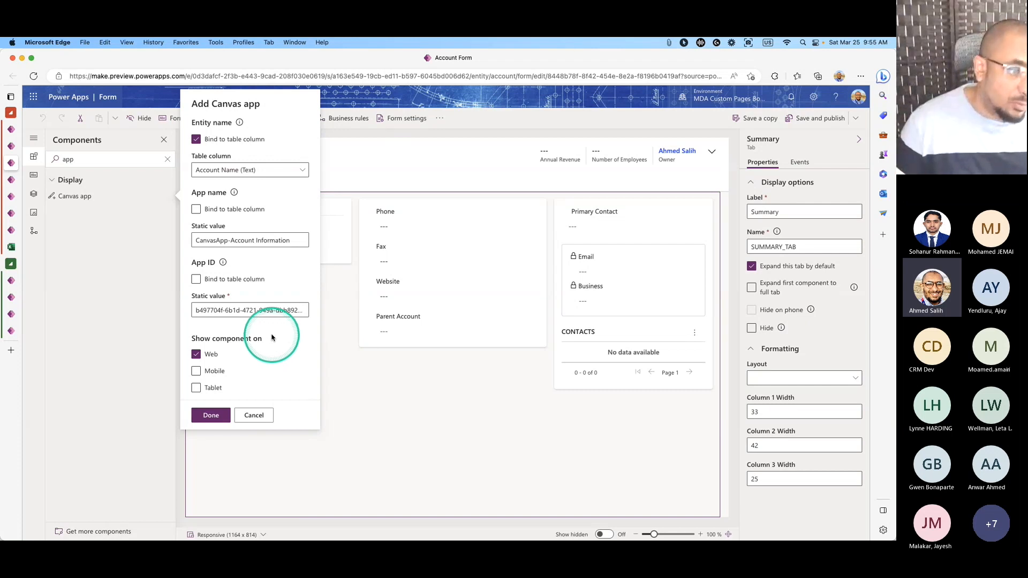
{"action": "left_click", "coordinate": [211, 415]}
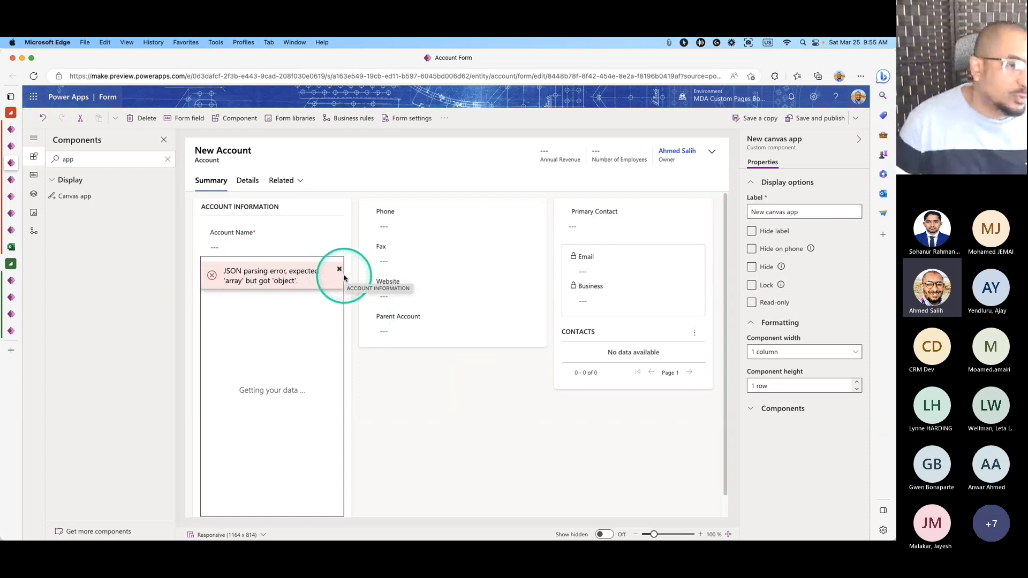
{"action": "left_click", "coordinate": [817, 119]}
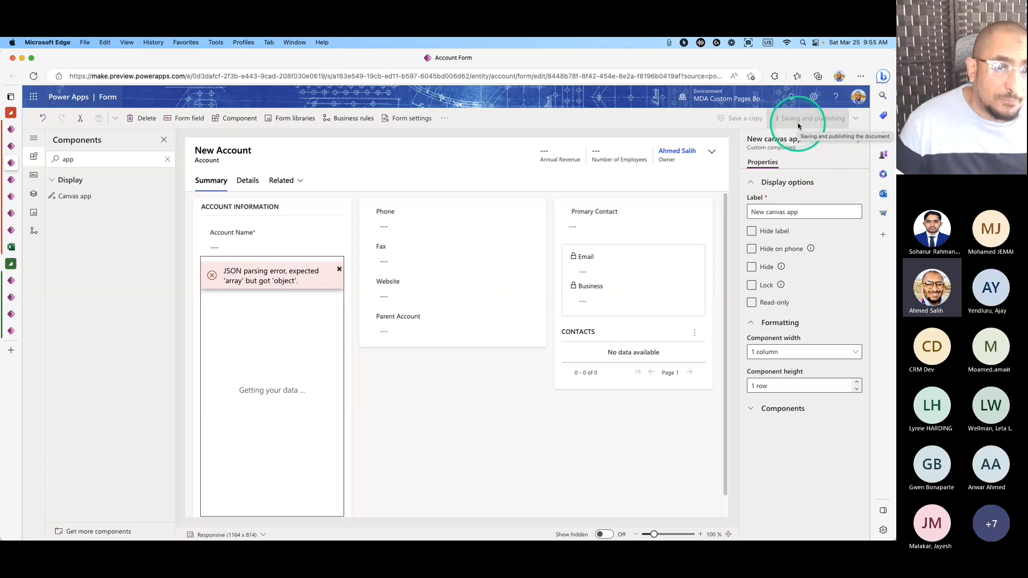
{"action": "left_click", "coordinate": [8, 185]}
Reload the A. Datum account record to check the embedded app, dismissing the developer notice.
{"action": "left_click", "coordinate": [13, 197]}
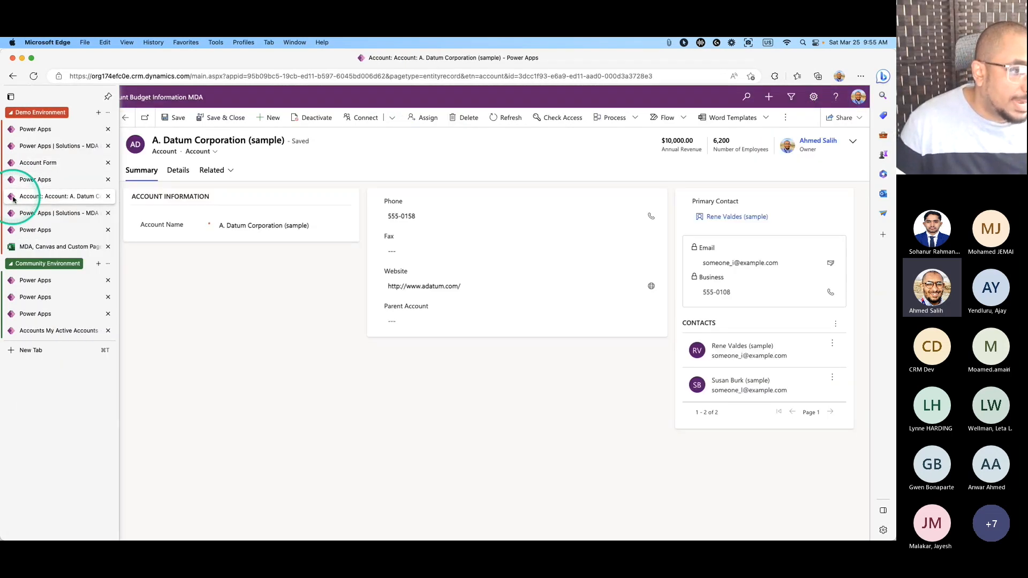
{"action": "left_click", "coordinate": [34, 76]}
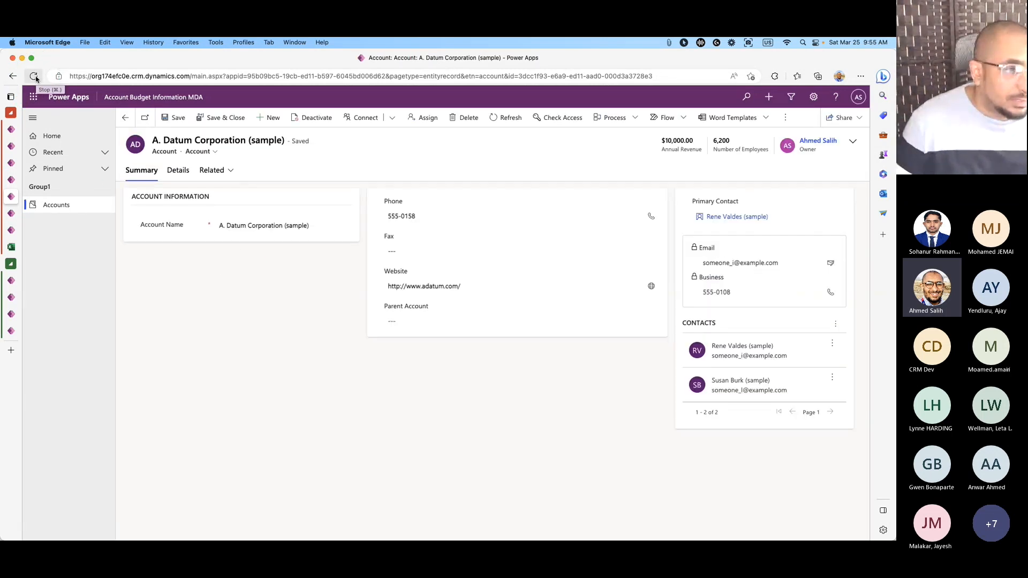
{"action": "left_click", "coordinate": [36, 79]}
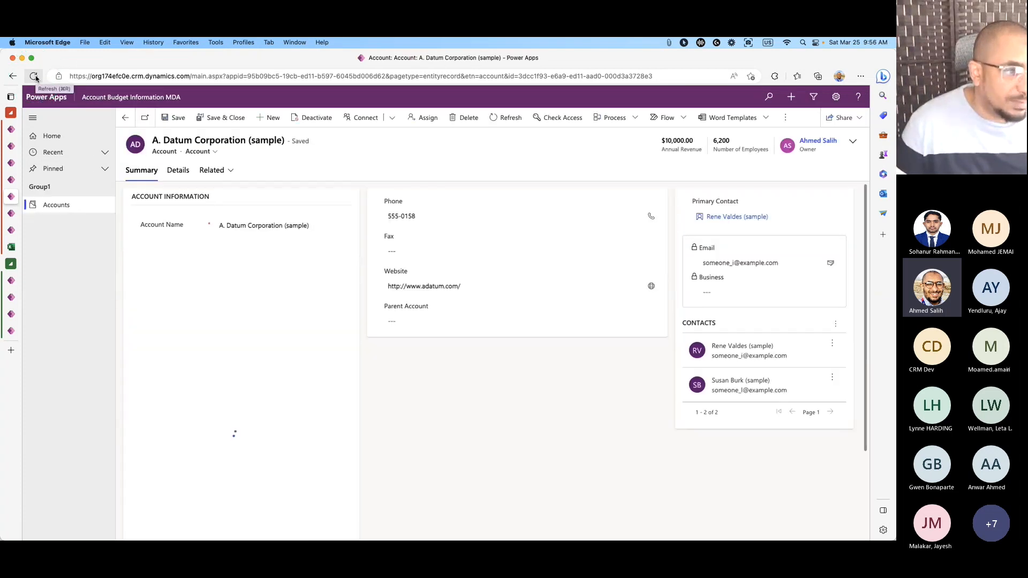
{"action": "left_click", "coordinate": [347, 247]}
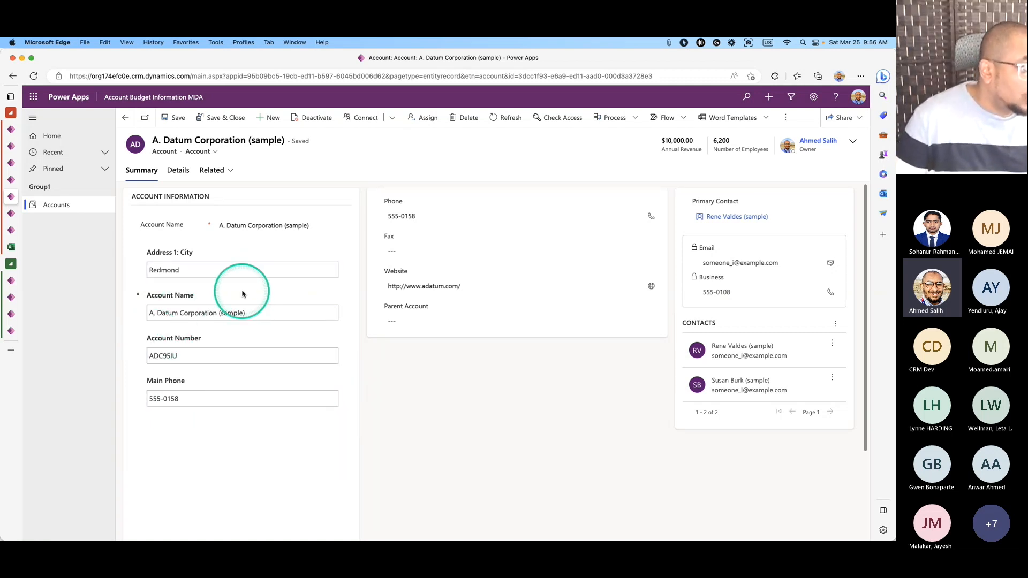
{"action": "mouse_move", "coordinate": [18, 155]}
{"action": "left_click", "coordinate": [17, 185]}
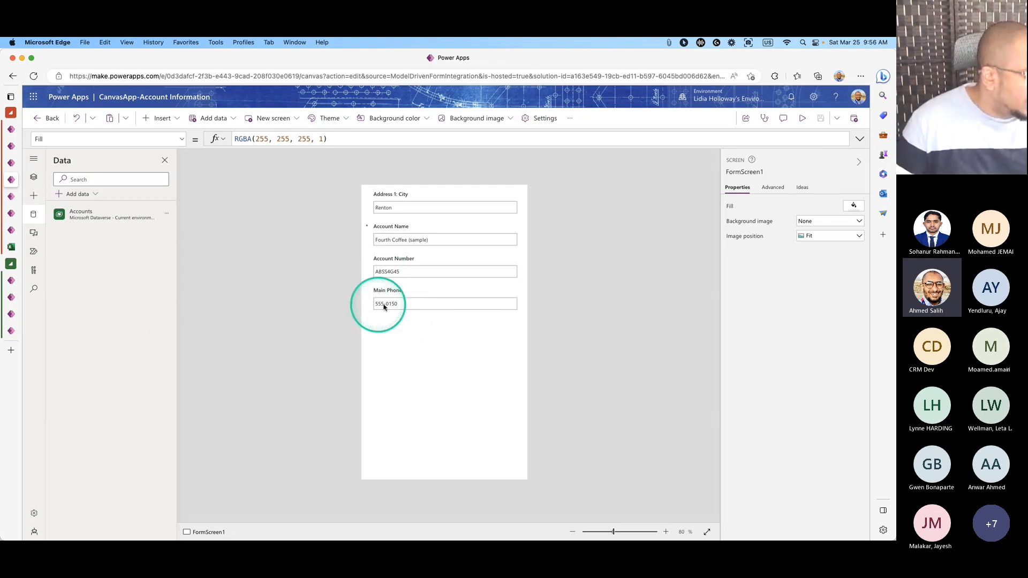
Set the form screen's Fill to the light grey theme colour.
{"action": "left_click", "coordinate": [11, 196]}
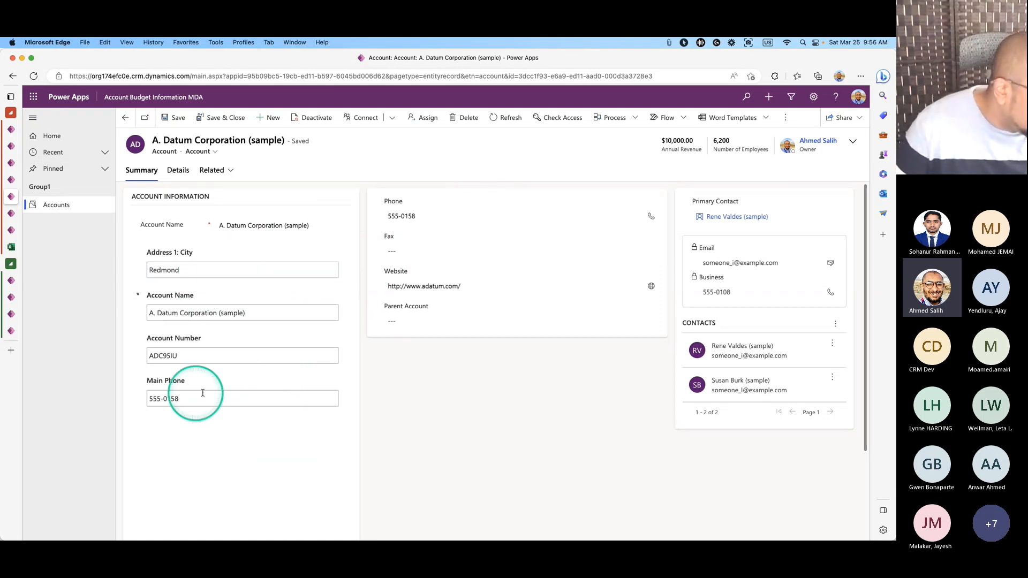
{"action": "left_click", "coordinate": [33, 180]}
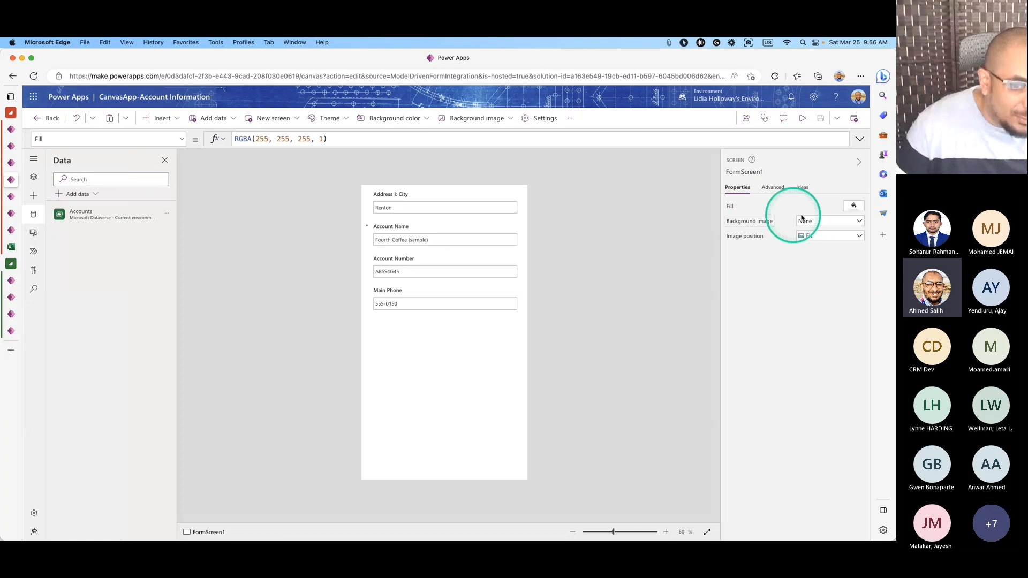
{"action": "left_click", "coordinate": [854, 205]}
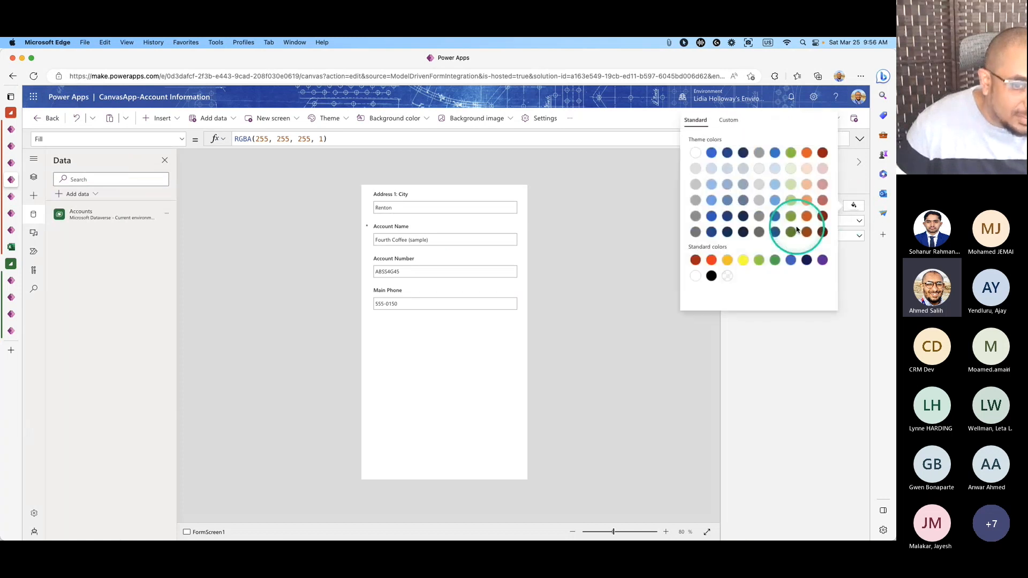
{"action": "left_click", "coordinate": [743, 168]}
{"action": "left_click", "coordinate": [759, 168]}
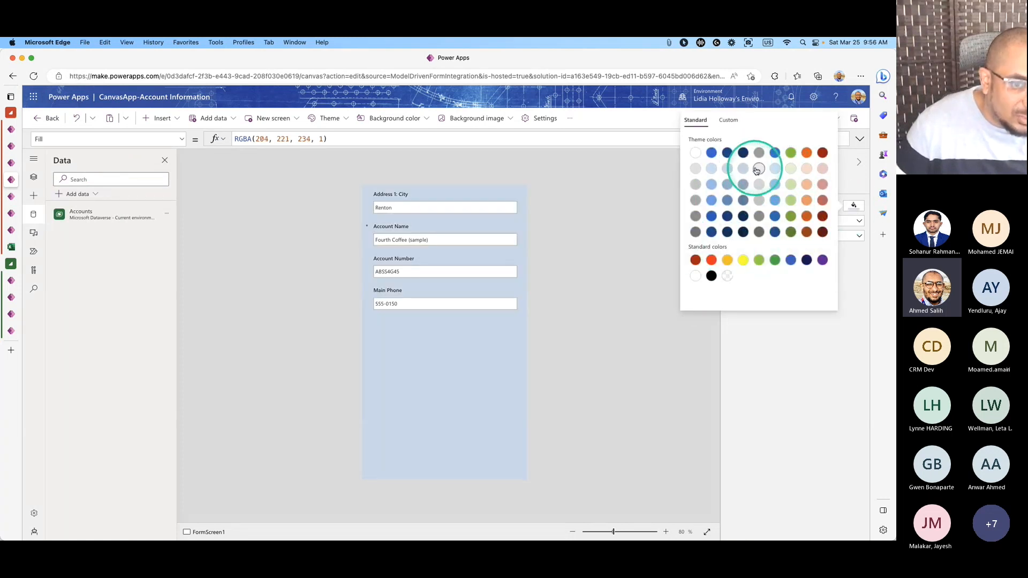
Save the canvas app and publish this version.
{"action": "left_click", "coordinate": [820, 118]}
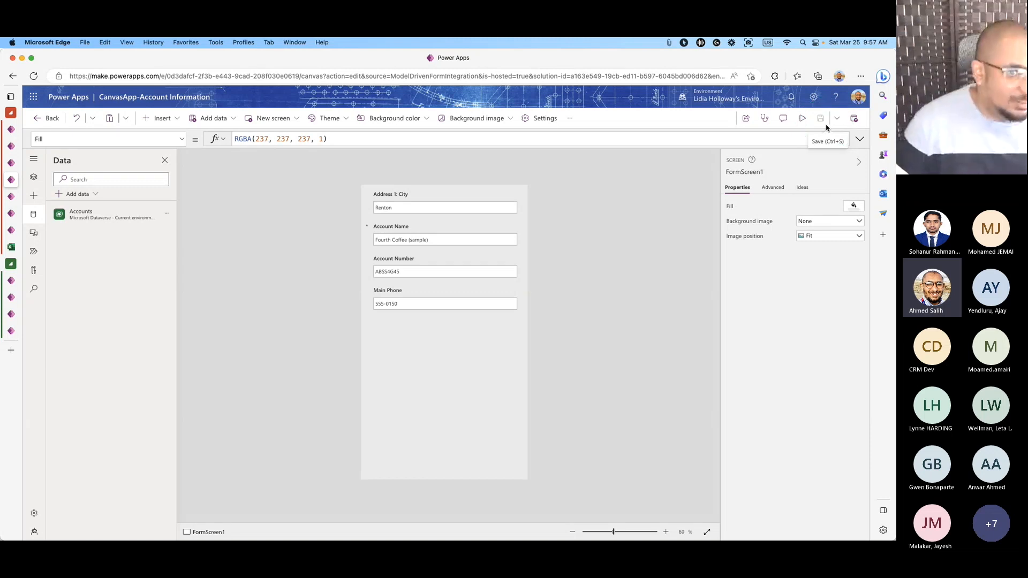
{"action": "left_click", "coordinate": [832, 124]}
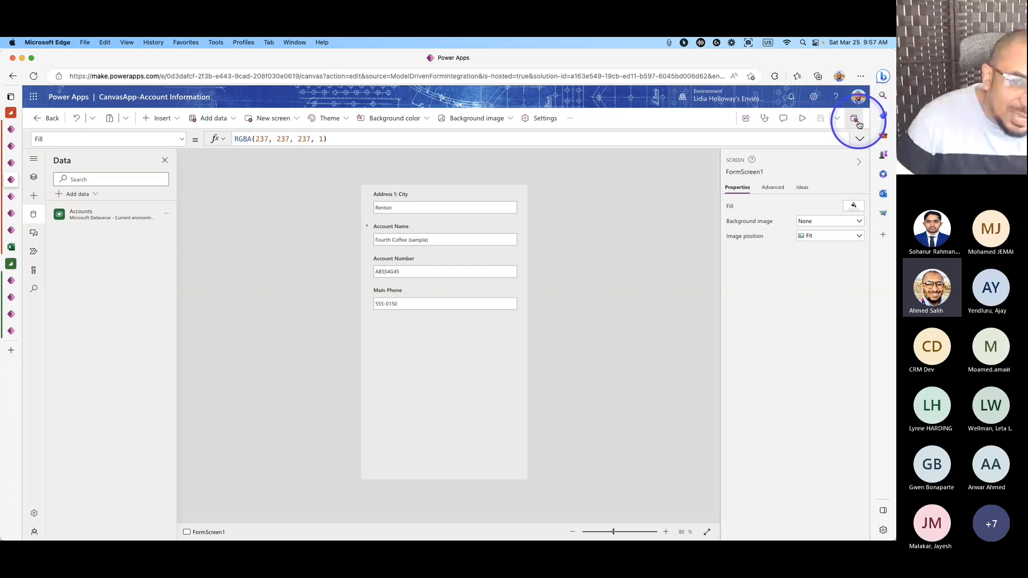
{"action": "left_click", "coordinate": [854, 117]}
{"action": "left_click", "coordinate": [632, 373]}
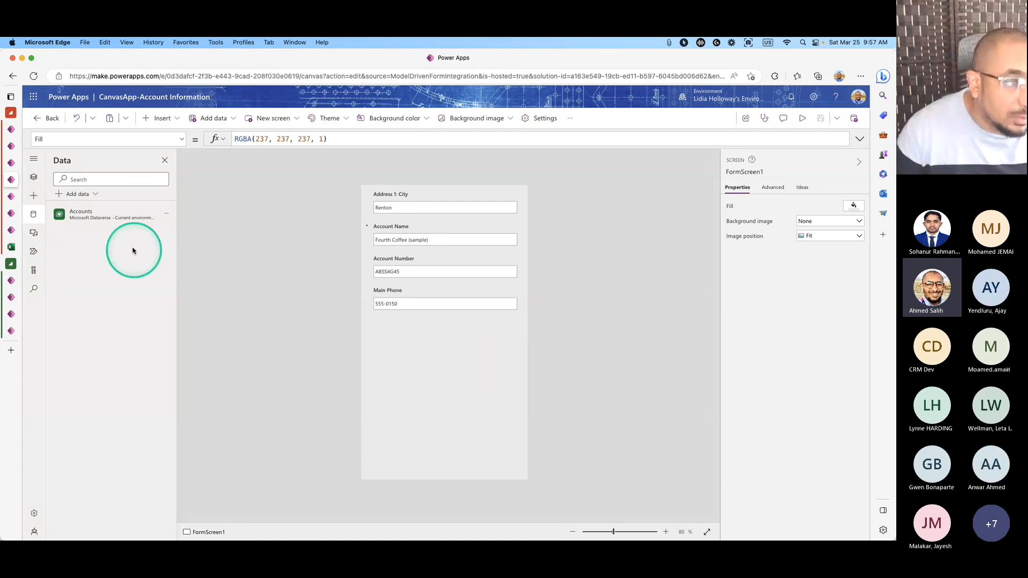
Refresh the A. Datum account to verify the grey embedded app, then go to the accounts list.
{"action": "left_click", "coordinate": [11, 196]}
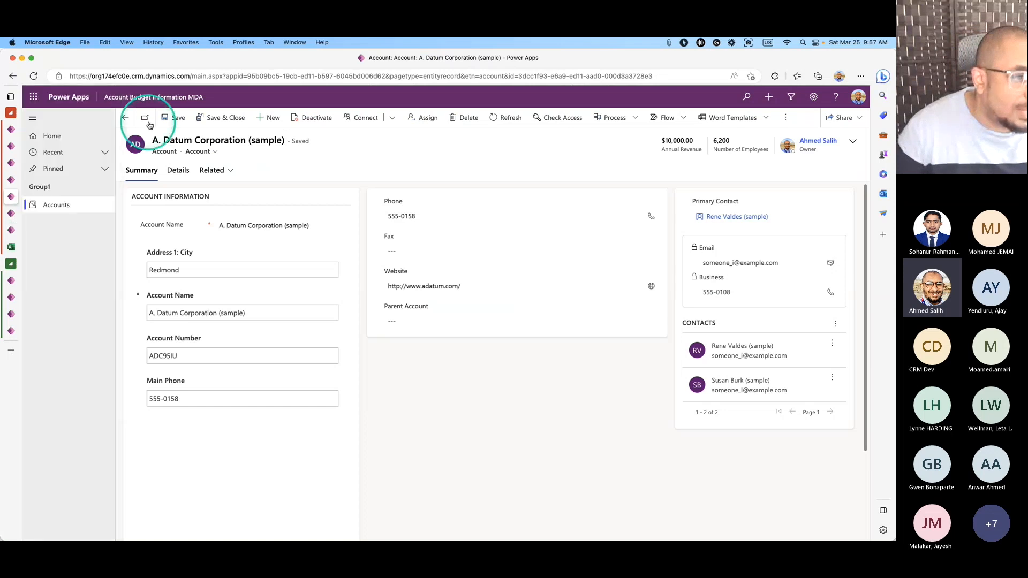
{"action": "left_click", "coordinate": [33, 76]}
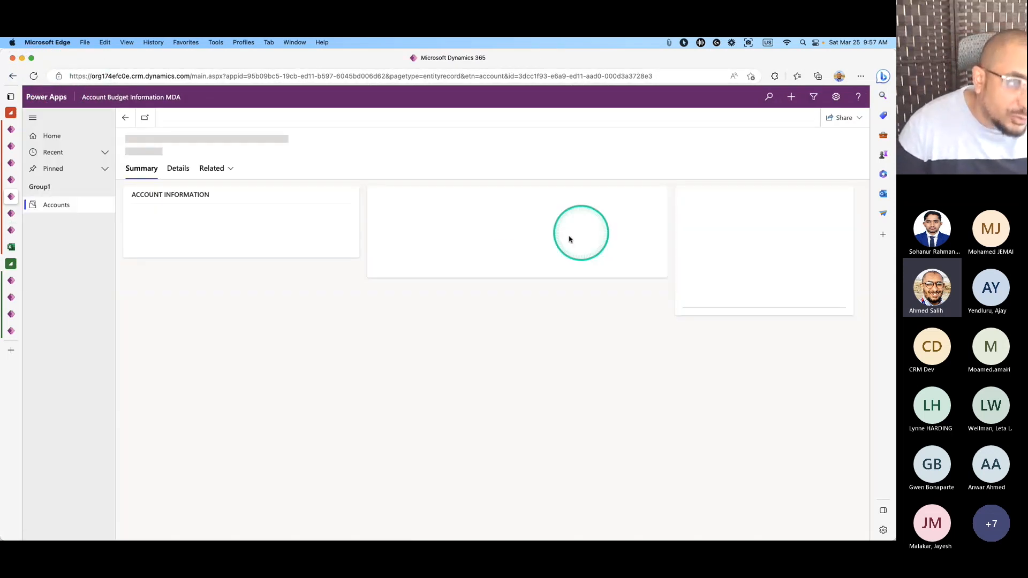
{"action": "left_click", "coordinate": [33, 77]}
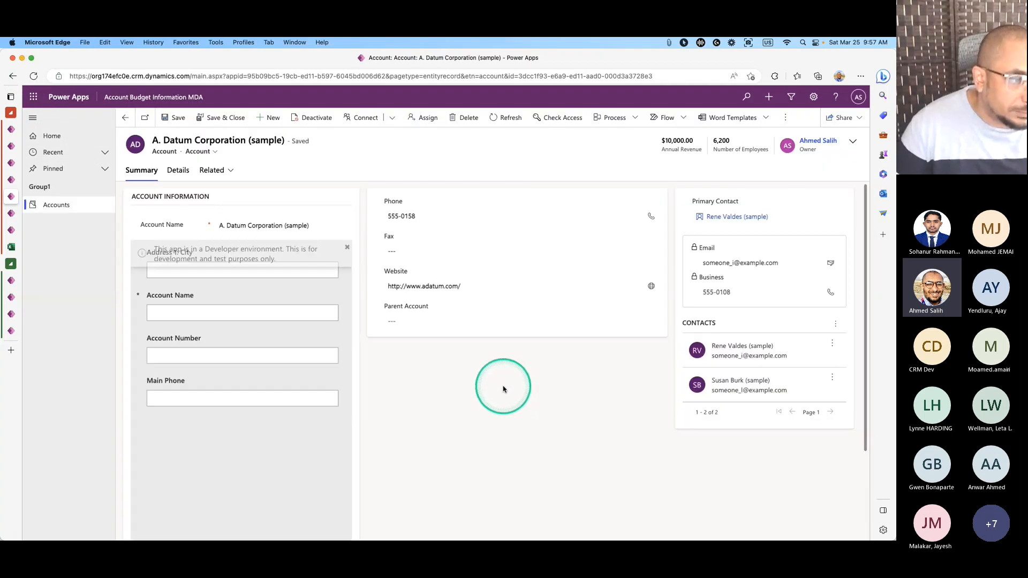
{"action": "left_click", "coordinate": [345, 251]}
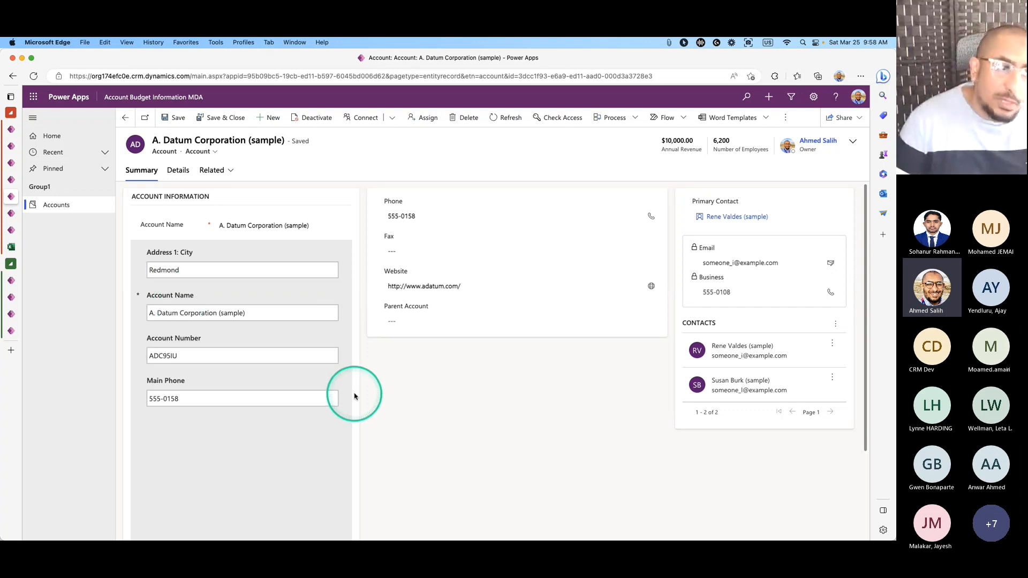
{"action": "left_click", "coordinate": [58, 203]}
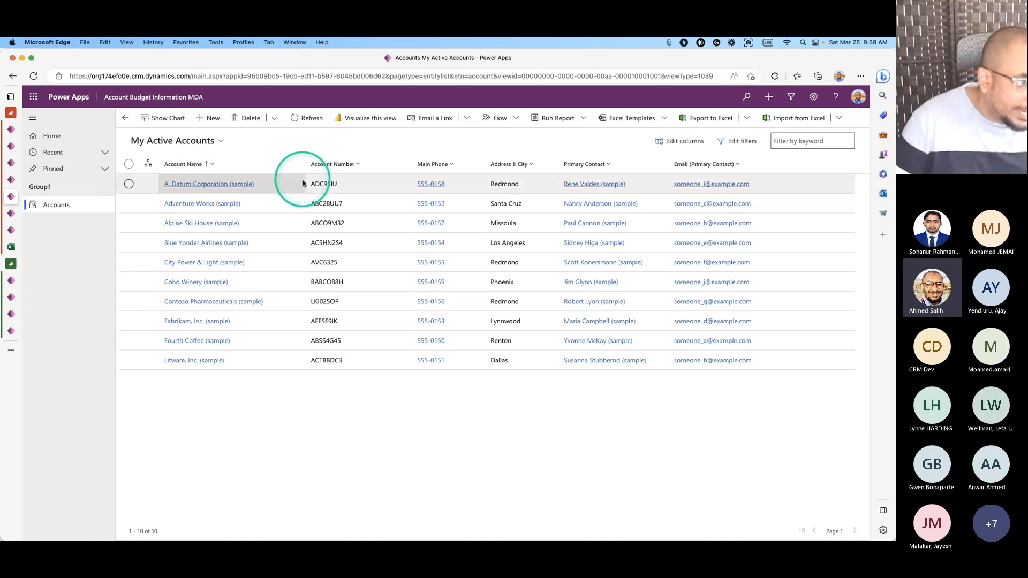
Check Fourth Coffee (sample), then create and save a new account named 'MDA for PowerApps'.
{"action": "left_click", "coordinate": [208, 345]}
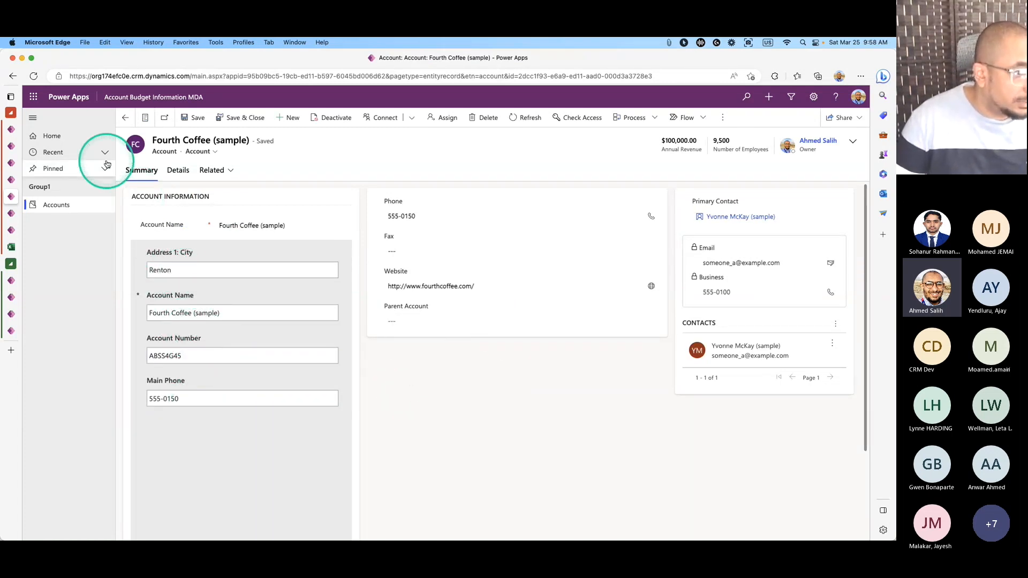
{"action": "left_click", "coordinate": [124, 117]}
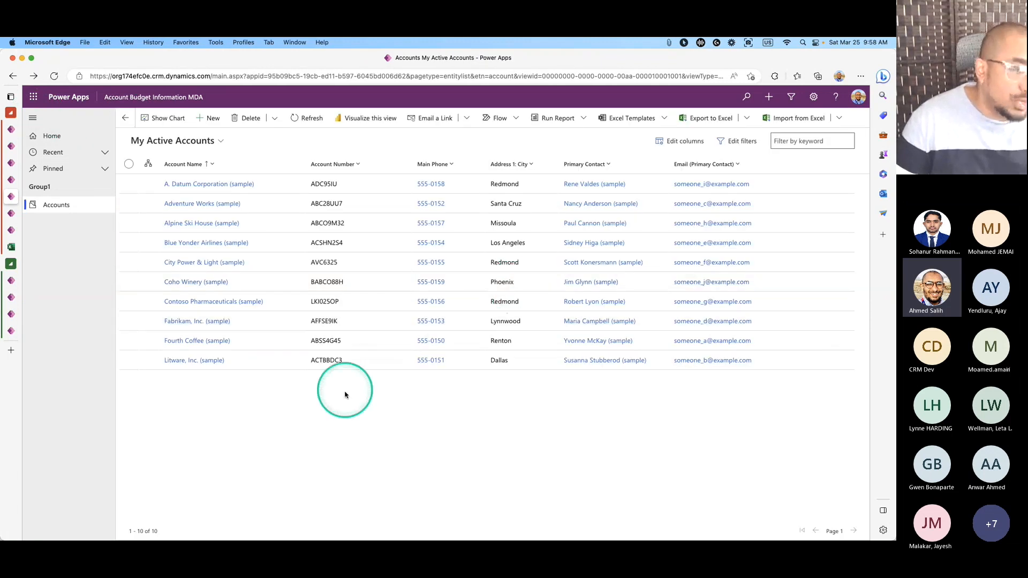
{"action": "left_click", "coordinate": [209, 118]}
{"action": "left_click", "coordinate": [255, 224]}
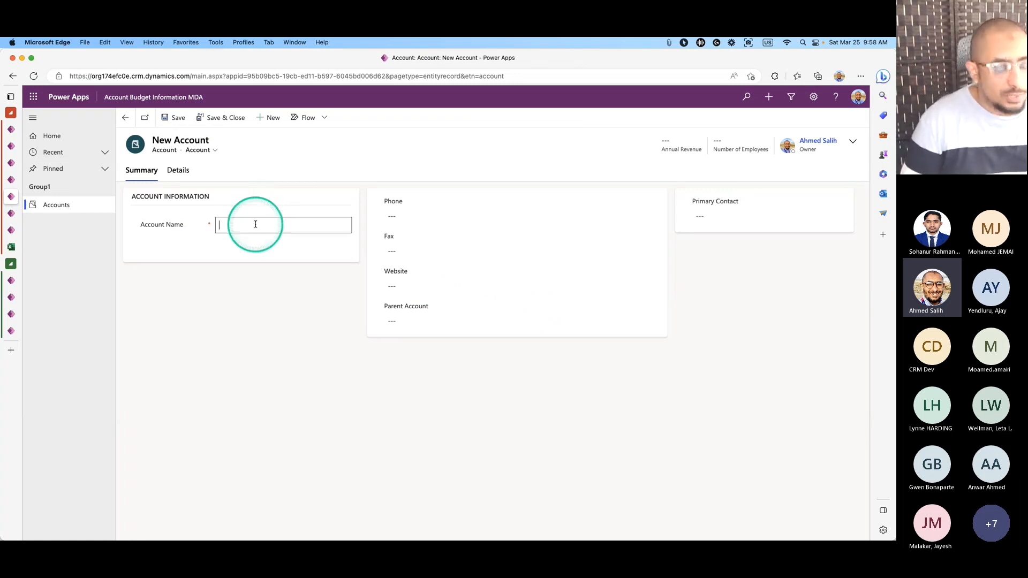
{"action": "type", "text": "MDA for"}
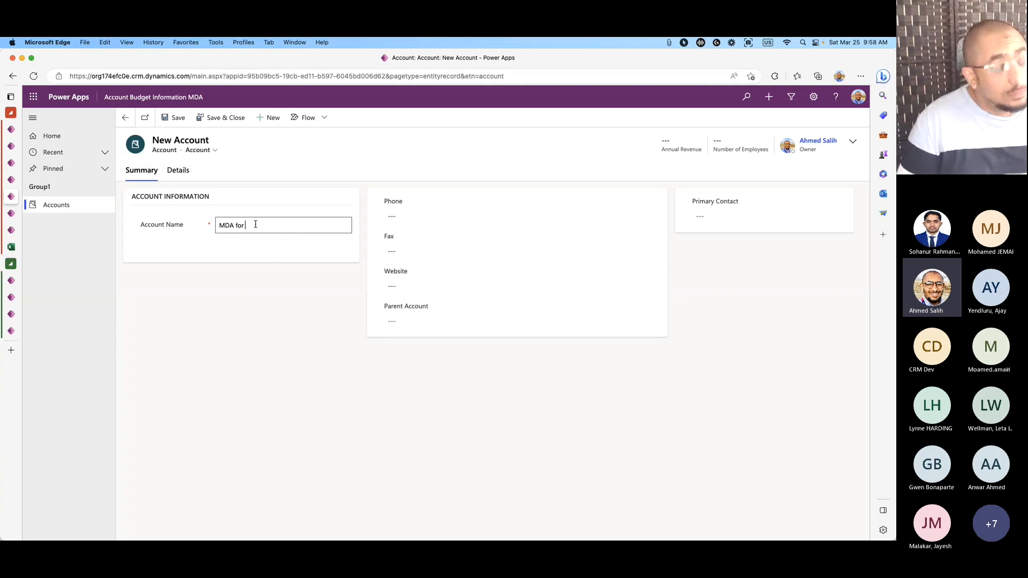
{"action": "type", "text": " PowerApps"}
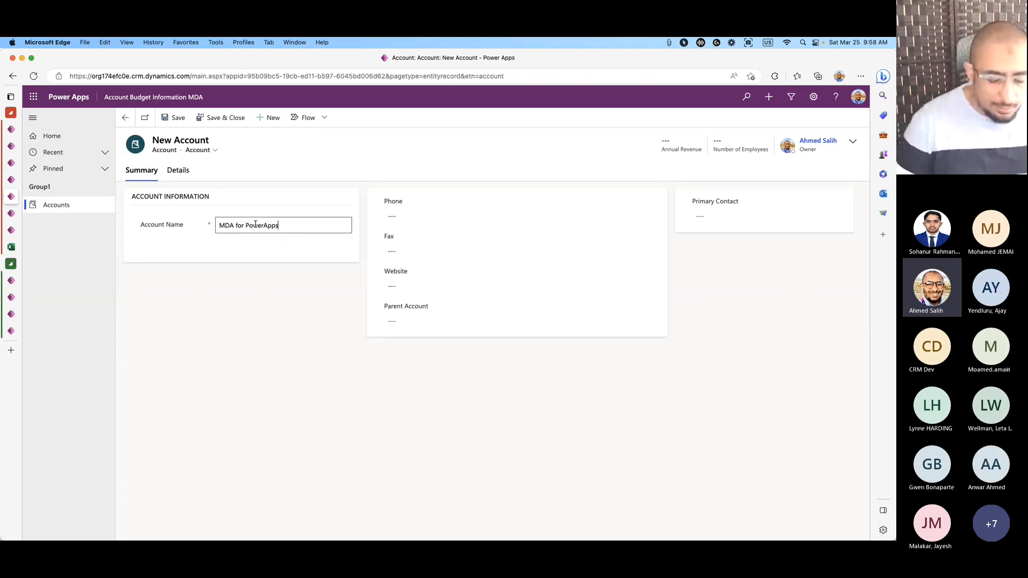
{"action": "left_click", "coordinate": [275, 303]}
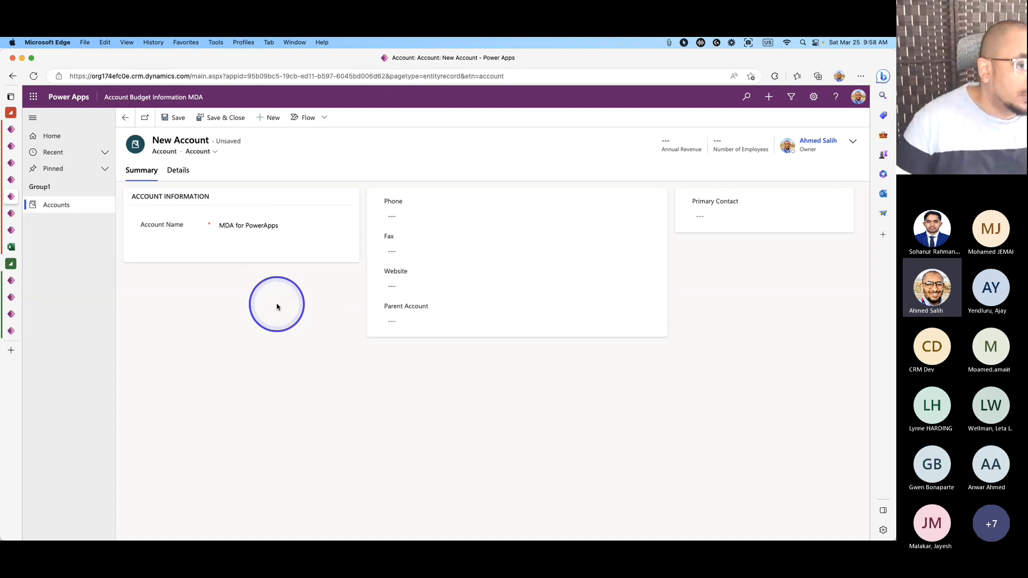
{"action": "left_click", "coordinate": [178, 118]}
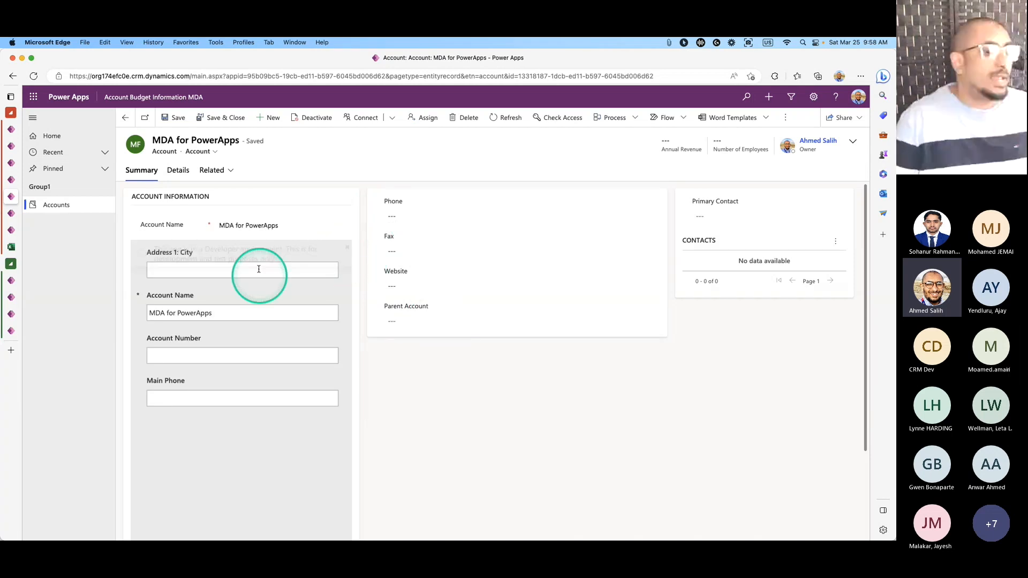
Dismiss the developer notice and show Tree view in the canvas app editor.
{"action": "left_click", "coordinate": [347, 248]}
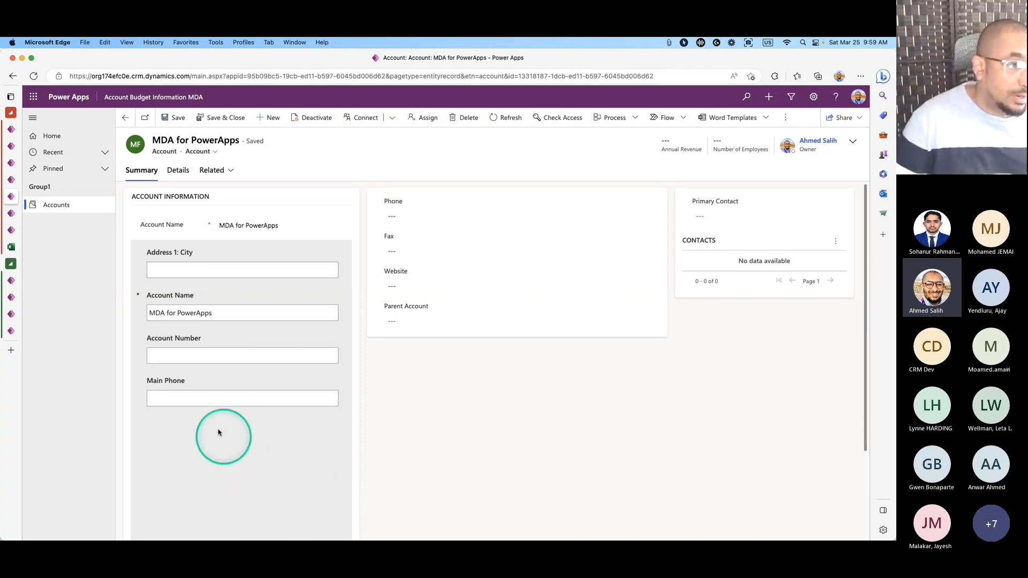
{"action": "left_click", "coordinate": [11, 179]}
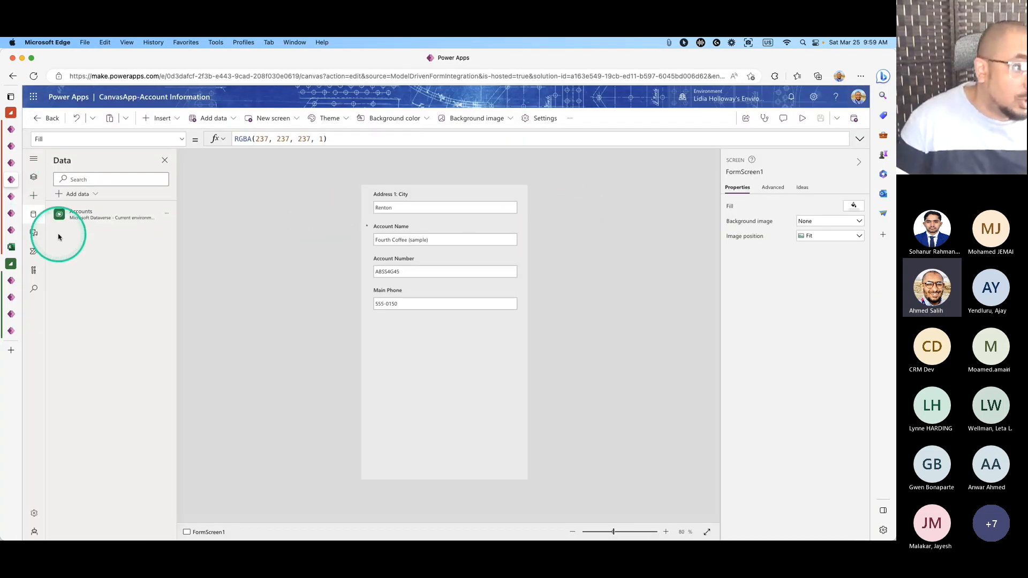
{"action": "left_click", "coordinate": [33, 176]}
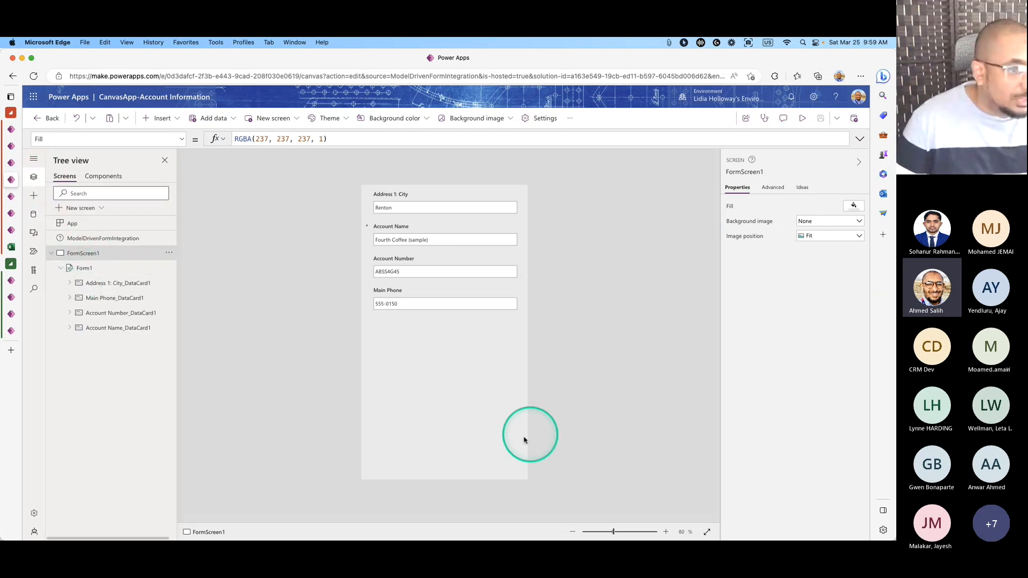
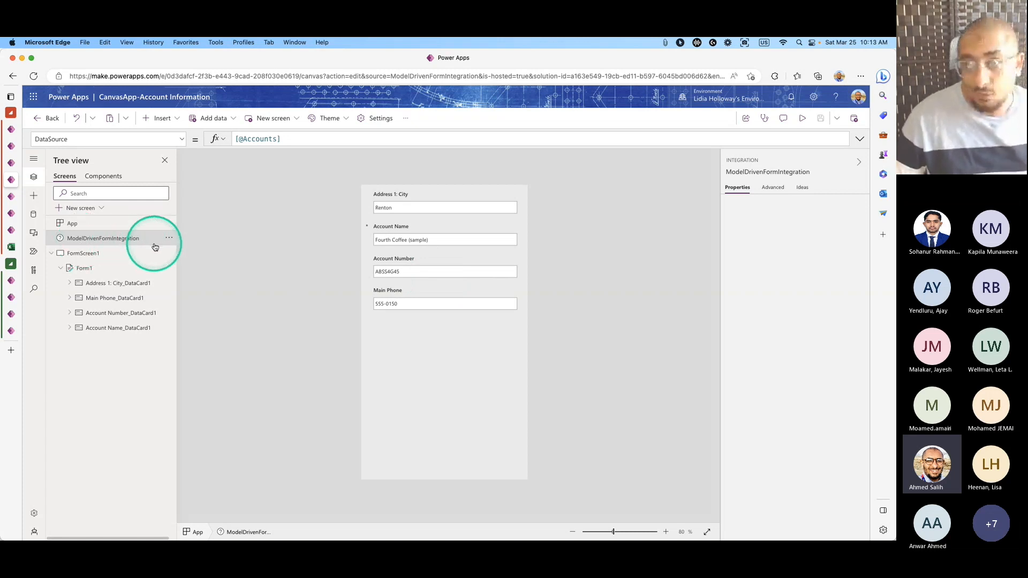
Select the ModelDrivenFormIntegration object and bring up its list of properties.
{"action": "left_click", "coordinate": [169, 241]}
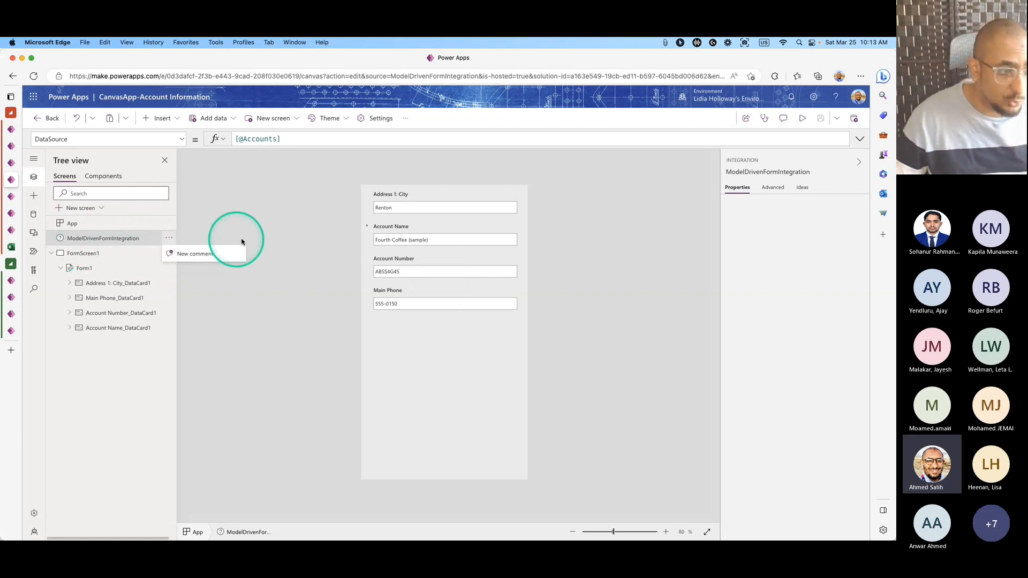
{"action": "left_click", "coordinate": [297, 234]}
{"action": "left_click", "coordinate": [123, 237]}
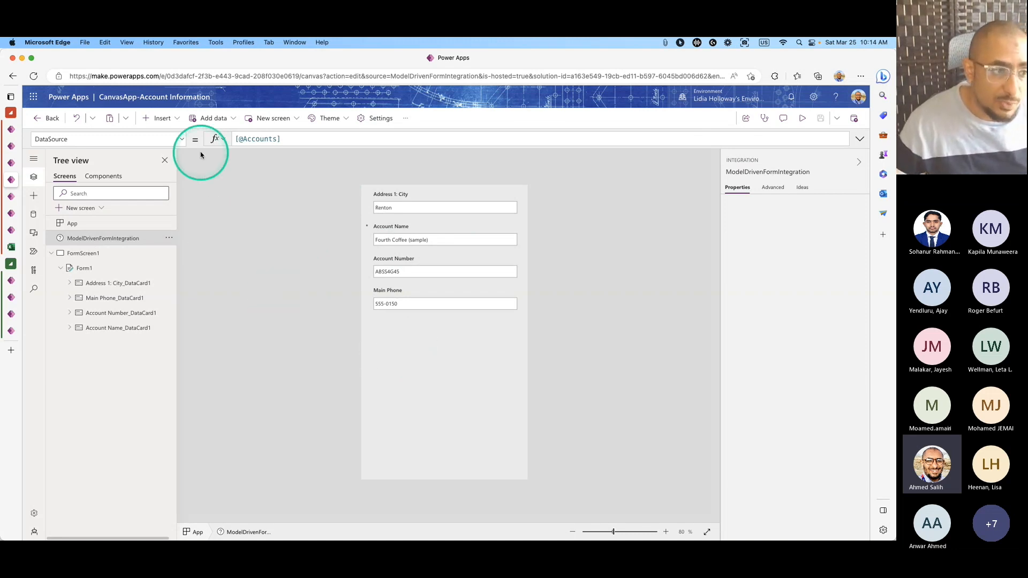
{"action": "left_click", "coordinate": [182, 143]}
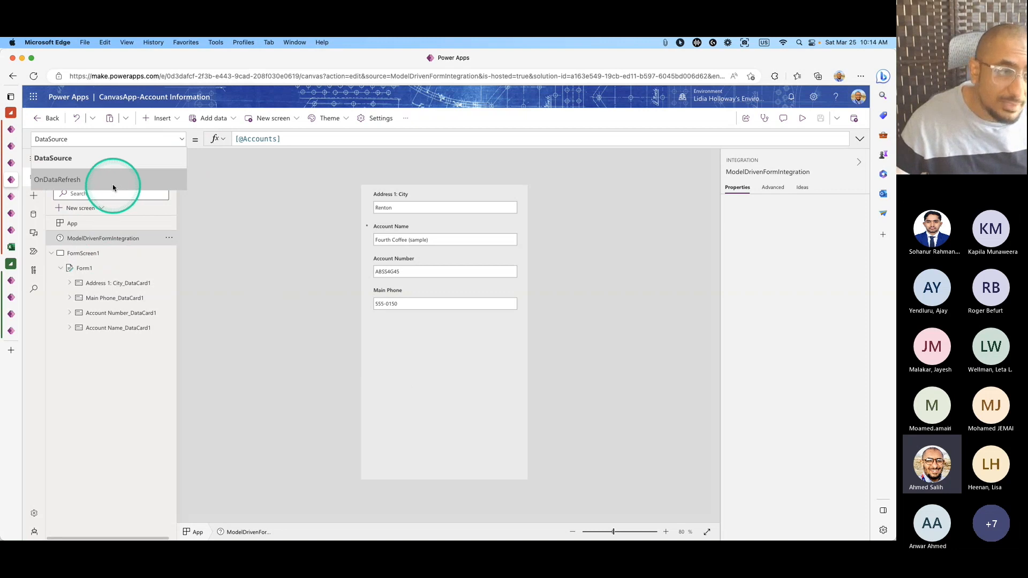
{"action": "left_click", "coordinate": [57, 182]}
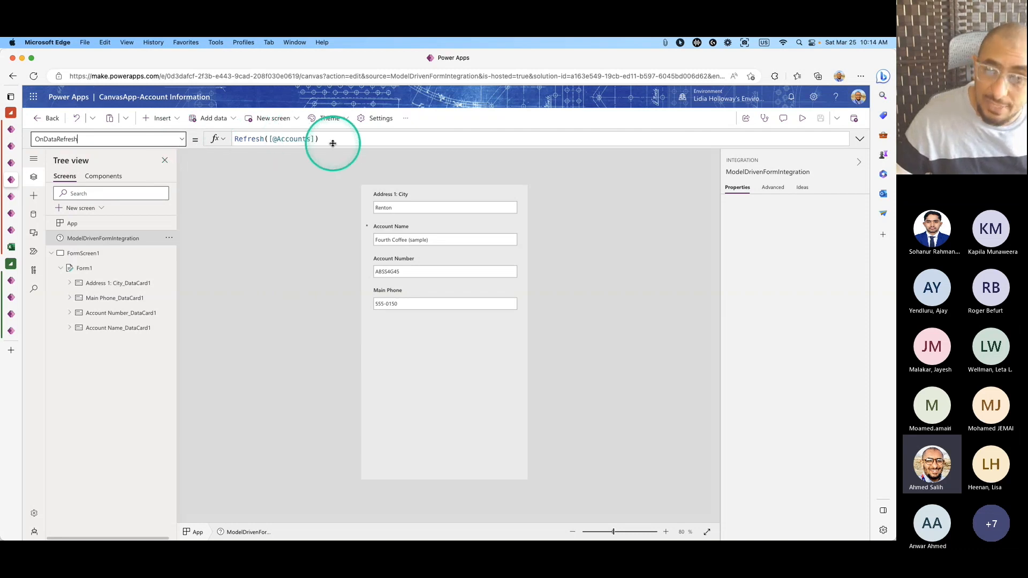
{"action": "left_click", "coordinate": [160, 142]}
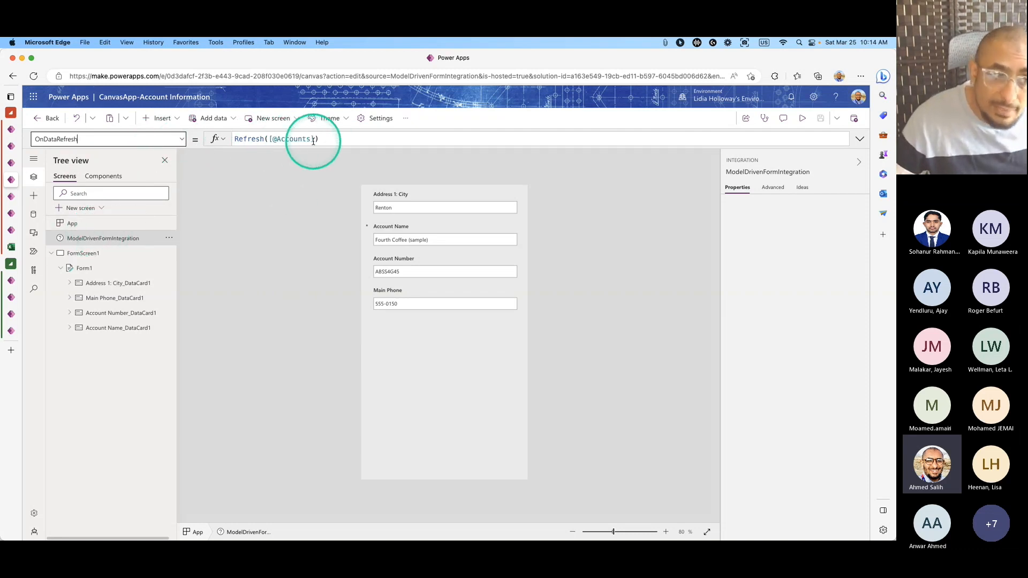
{"action": "left_click", "coordinate": [182, 139]}
{"action": "left_click", "coordinate": [126, 159]}
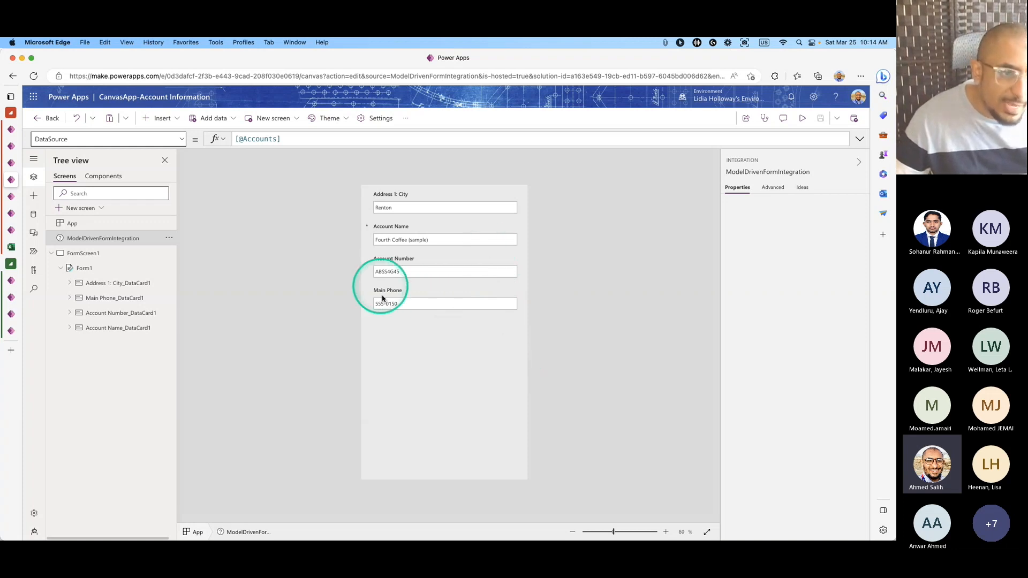
{"action": "left_click", "coordinate": [447, 343]}
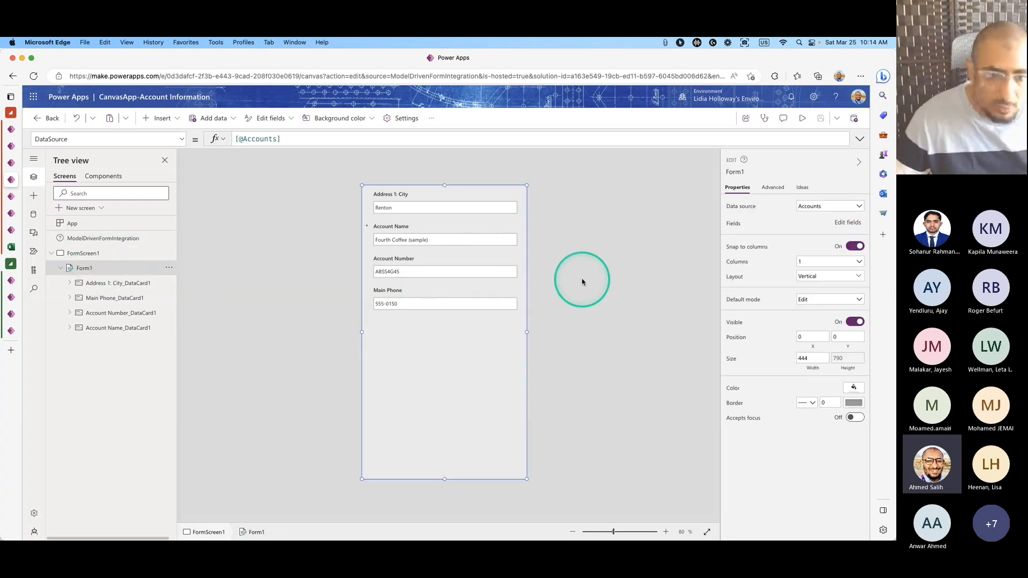
Remove Account Name from the form's fields and move Account Number to the top.
{"action": "key", "text": "super+Tab"}
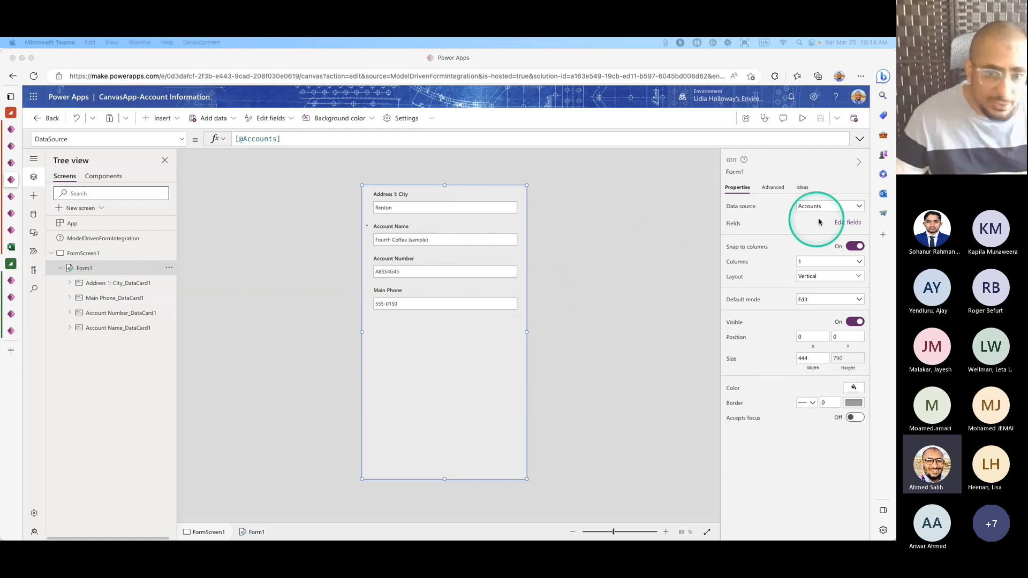
{"action": "left_click", "coordinate": [847, 223]}
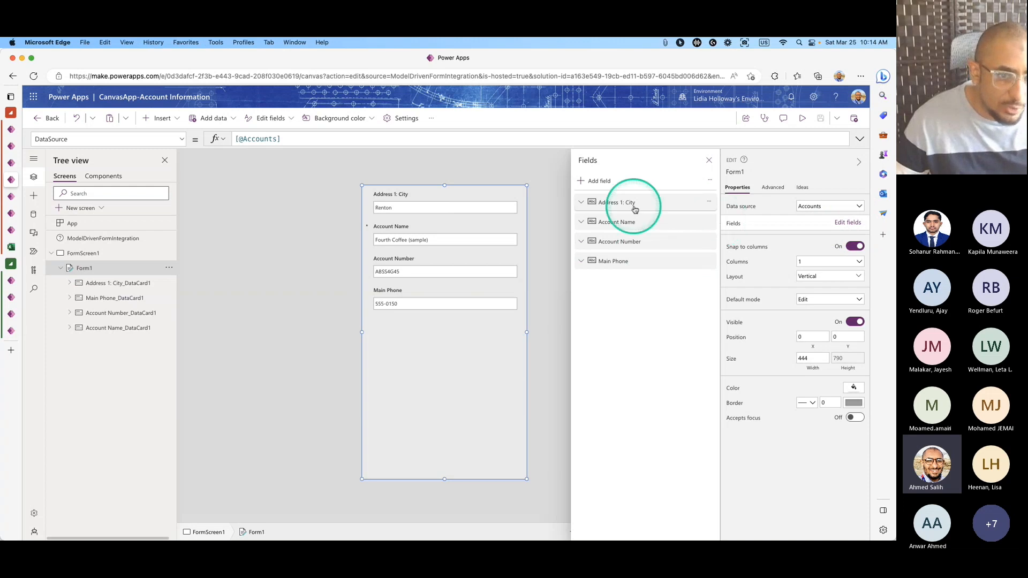
{"action": "left_click", "coordinate": [710, 225]}
{"action": "left_click", "coordinate": [724, 292]}
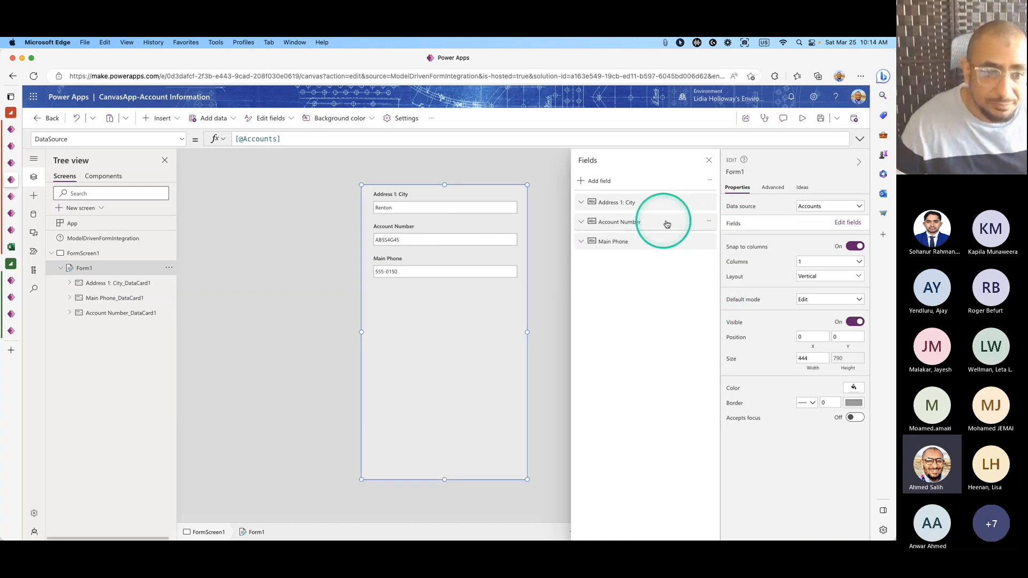
{"action": "left_click_drag", "start_coordinate": [633, 227], "coordinate": [619, 202]}
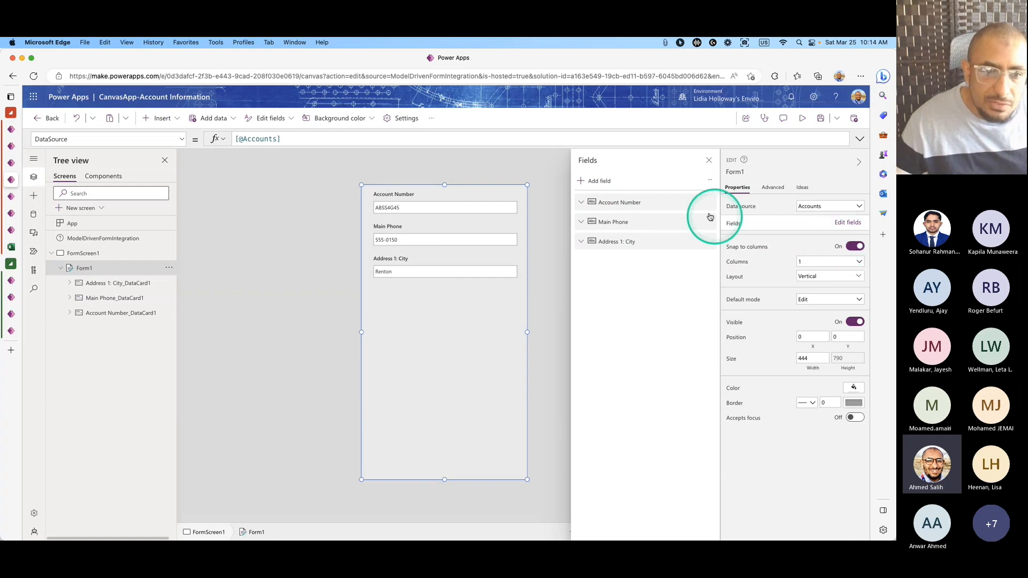
Add the Fax field to the form, then switch to the MDA for PowerApps account record.
{"action": "left_click", "coordinate": [596, 180]}
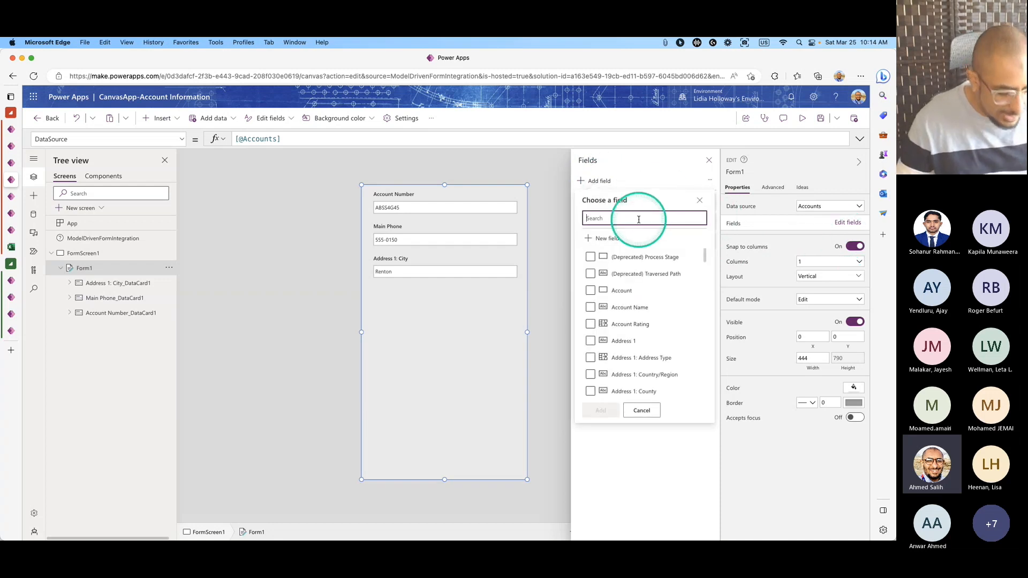
{"action": "type", "text": "fax"}
{"action": "left_click", "coordinate": [604, 309]}
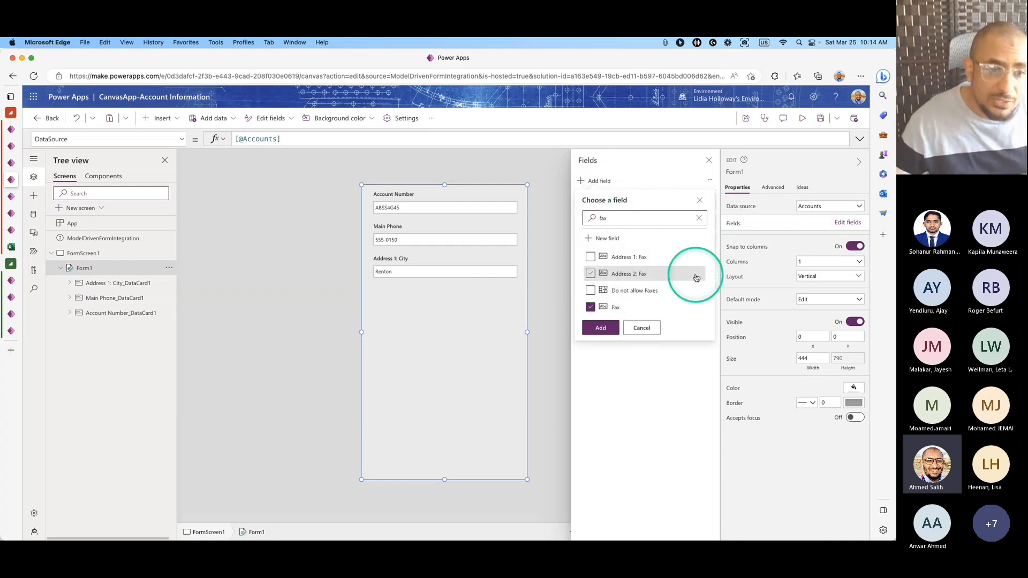
{"action": "left_click", "coordinate": [601, 328]}
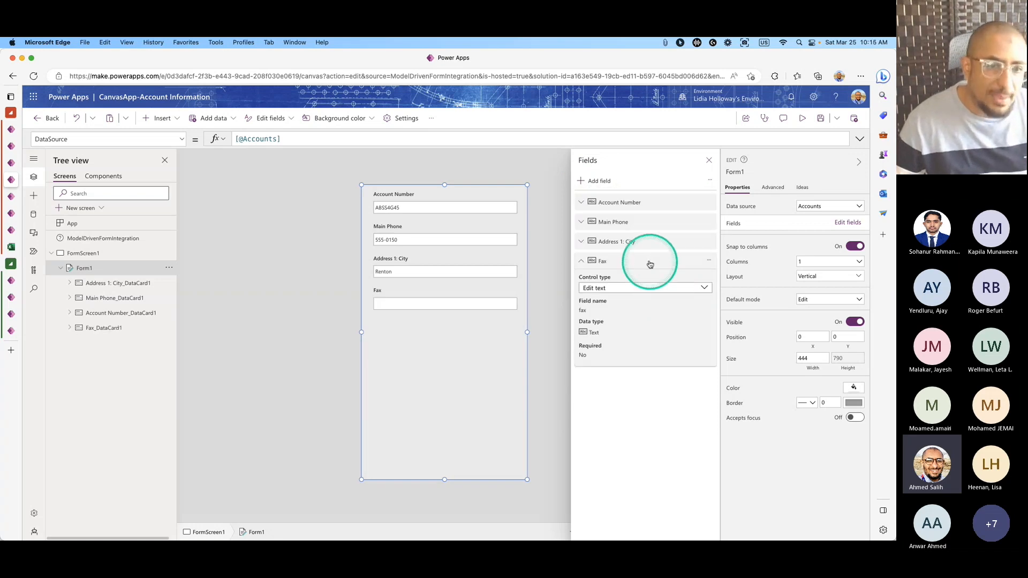
{"action": "left_click", "coordinate": [614, 262]}
{"action": "left_click", "coordinate": [10, 197]}
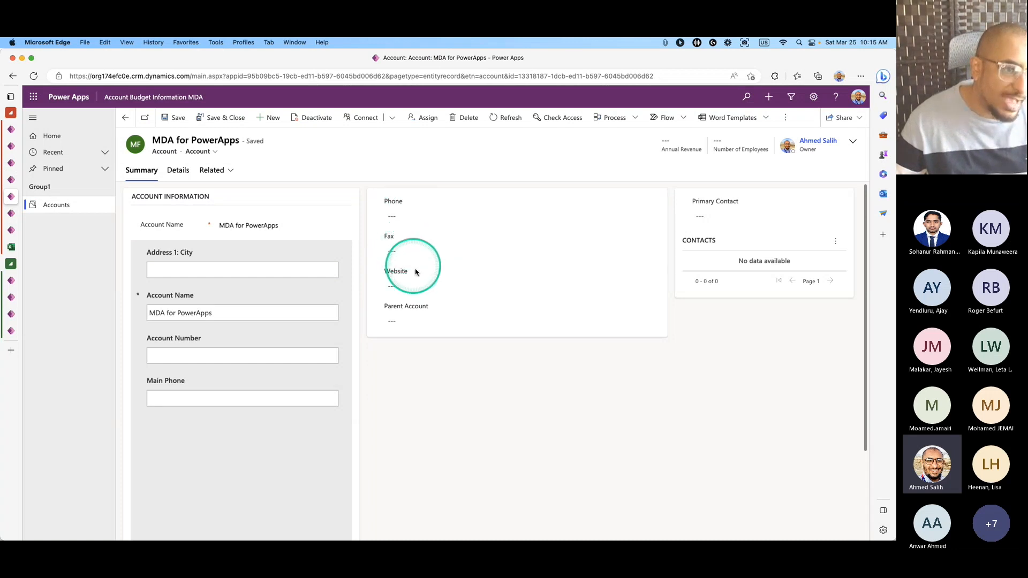
Try the Parent Account field on the record, then return to the canvas form editor.
{"action": "left_click", "coordinate": [427, 311]}
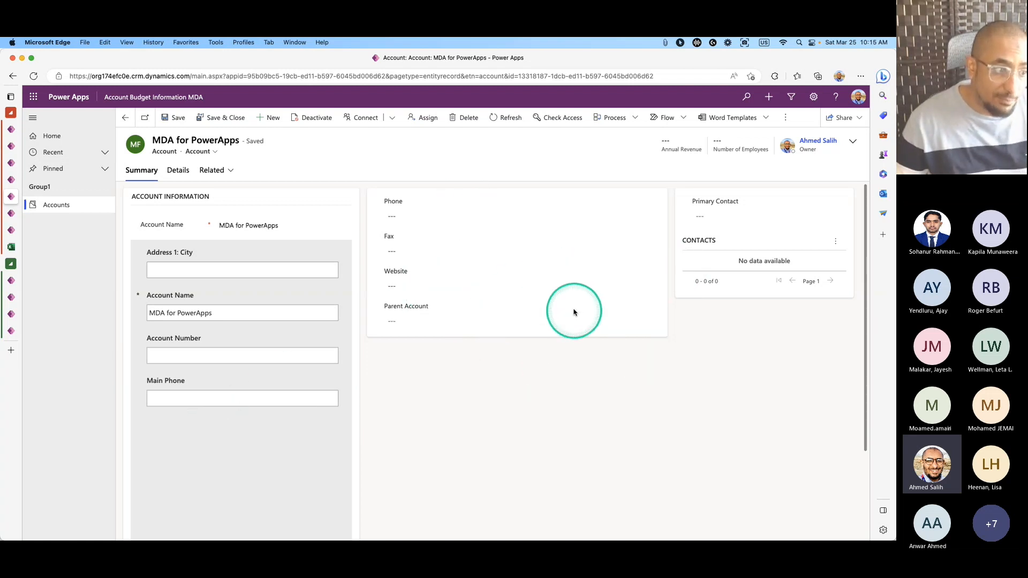
{"action": "left_click", "coordinate": [10, 212]}
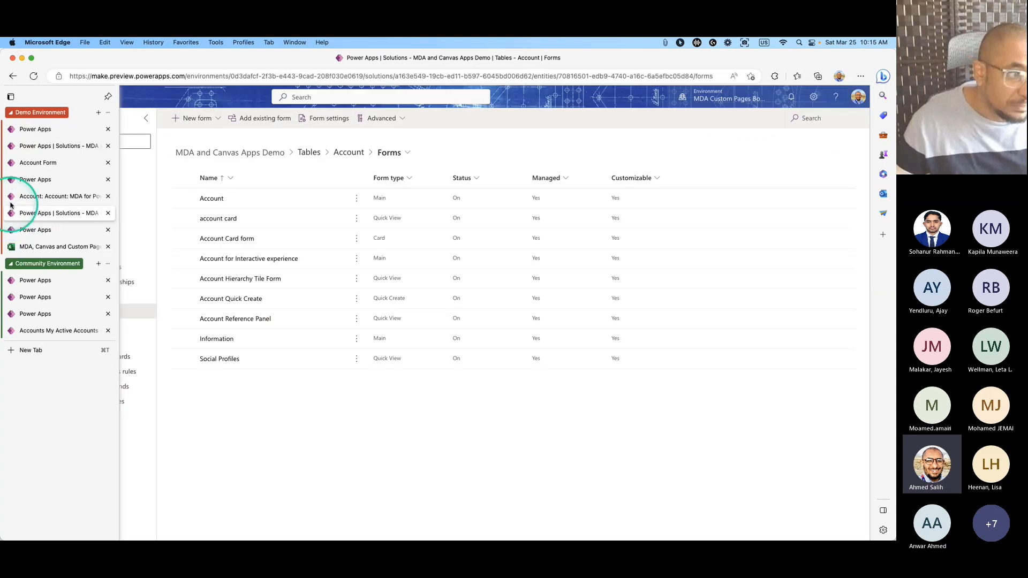
{"action": "left_click", "coordinate": [10, 180]}
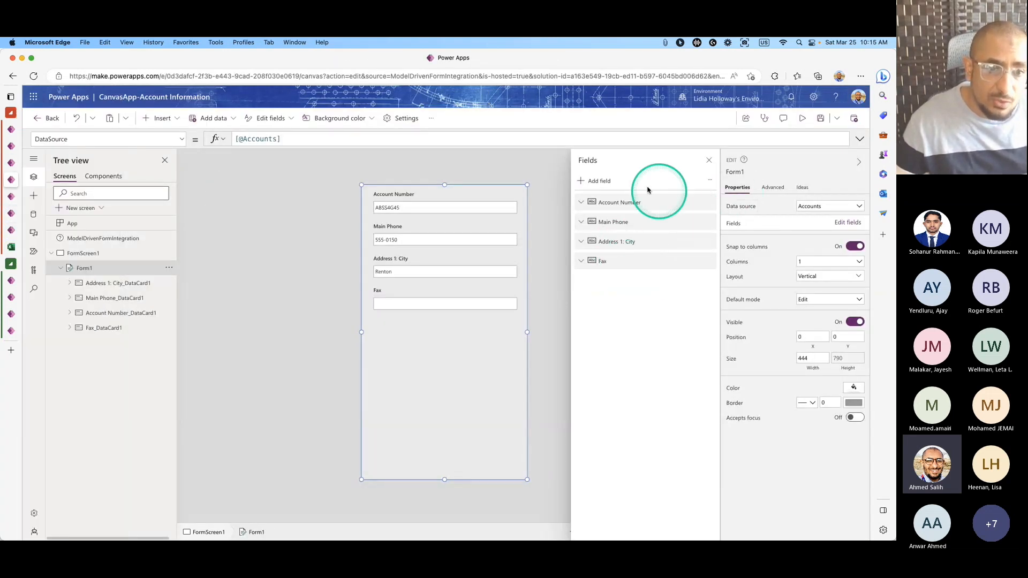
Search 'web' and add the Website field to the canvas form.
{"action": "left_click", "coordinate": [598, 181]}
{"action": "type", "text": "web"}
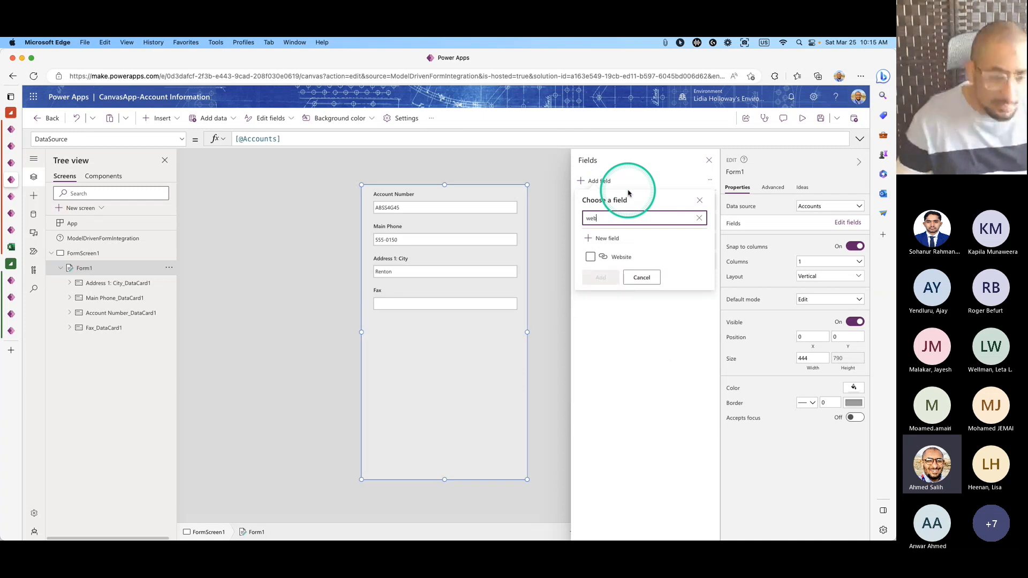
{"action": "left_click", "coordinate": [590, 257]}
{"action": "left_click", "coordinate": [601, 277]}
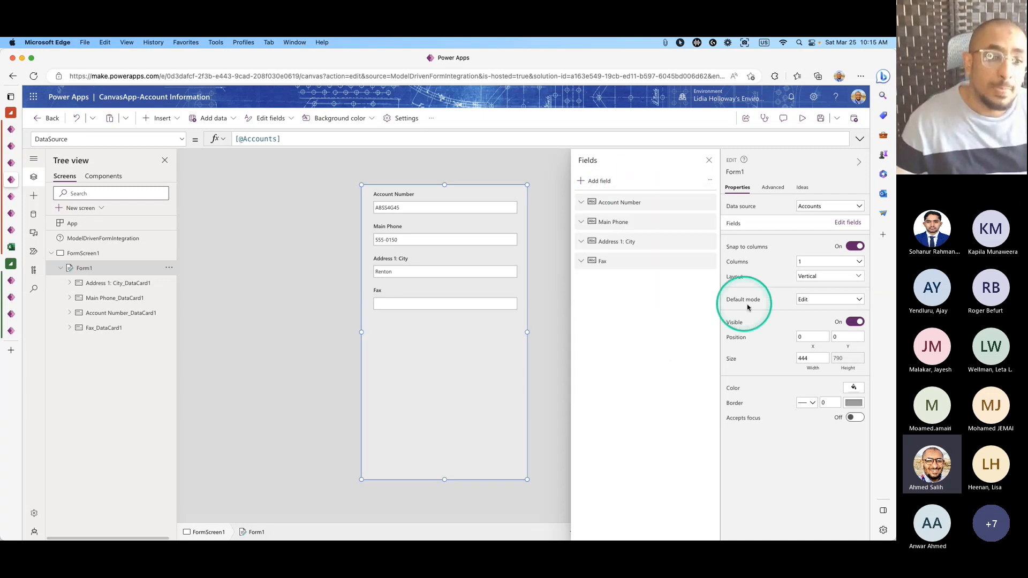
{"action": "left_click", "coordinate": [592, 280]}
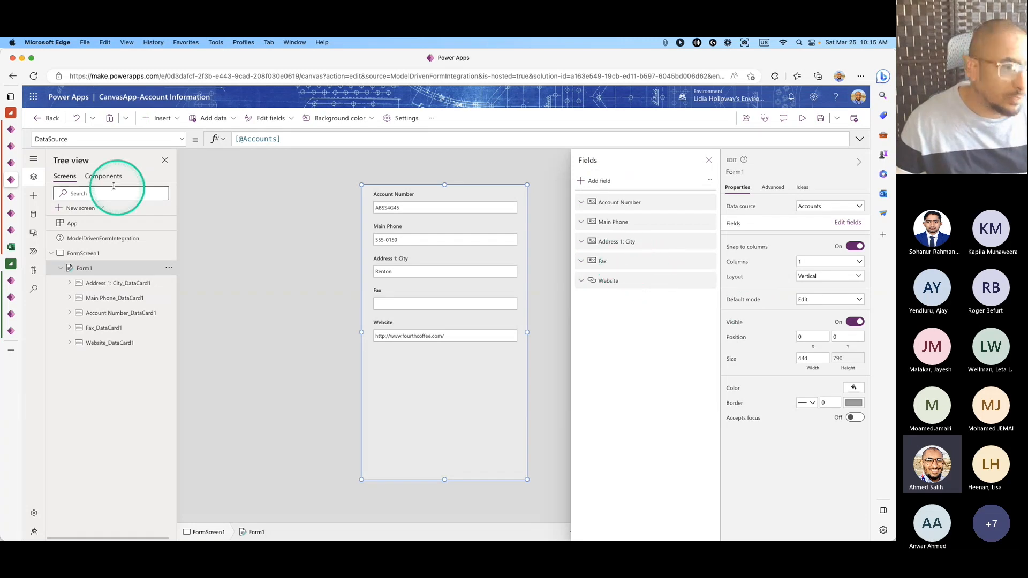
{"action": "left_click", "coordinate": [17, 199]}
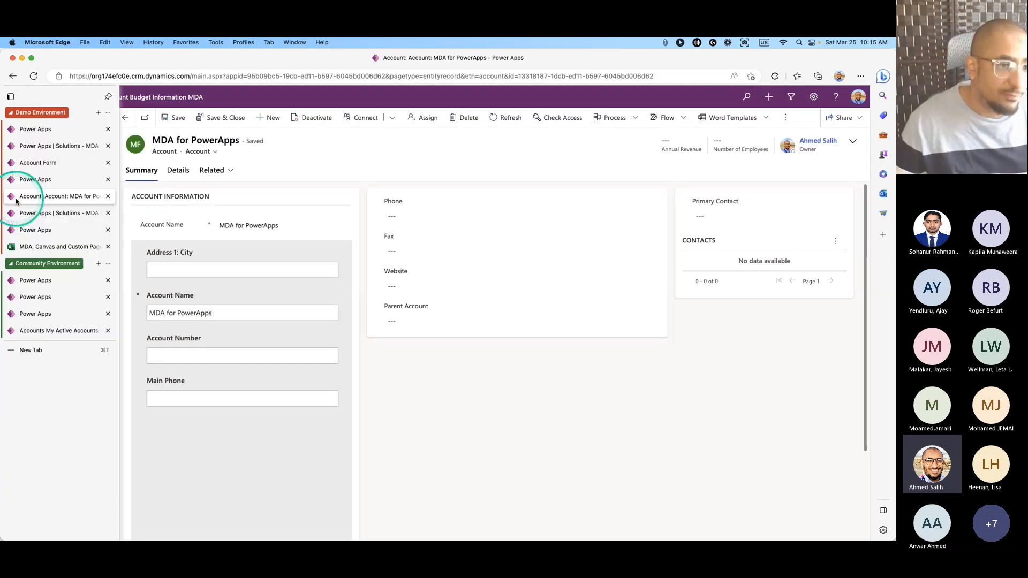
{"action": "left_click", "coordinate": [14, 185]}
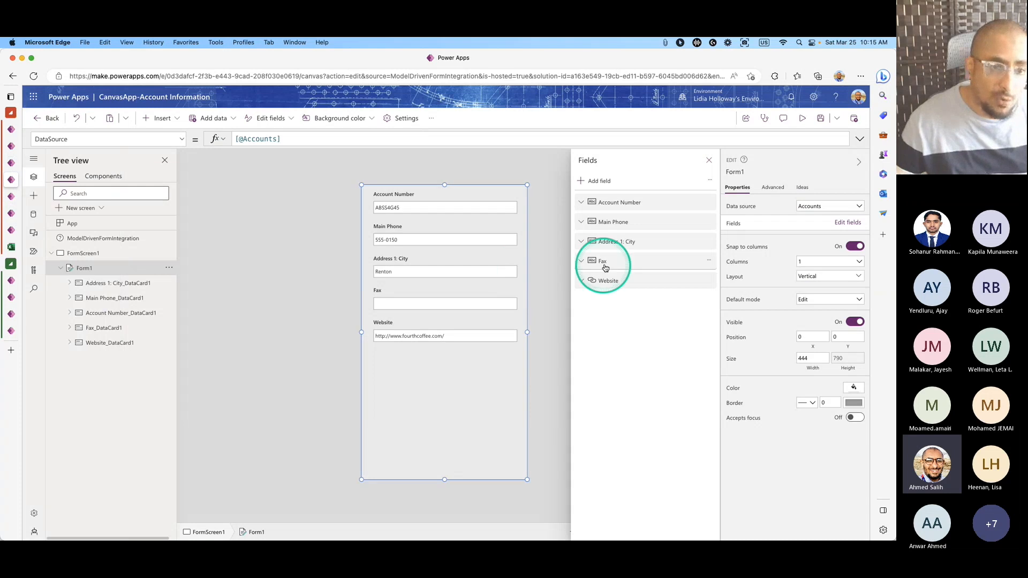
Search the phone fields, add Telephone 3 to the form, and close the fields list.
{"action": "left_click", "coordinate": [608, 184]}
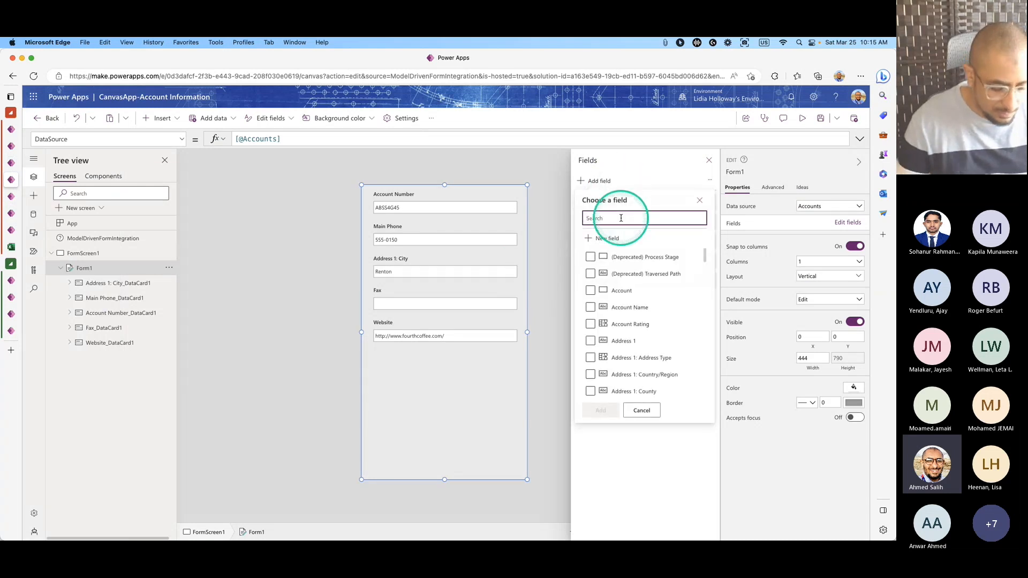
{"action": "type", "text": "phon"}
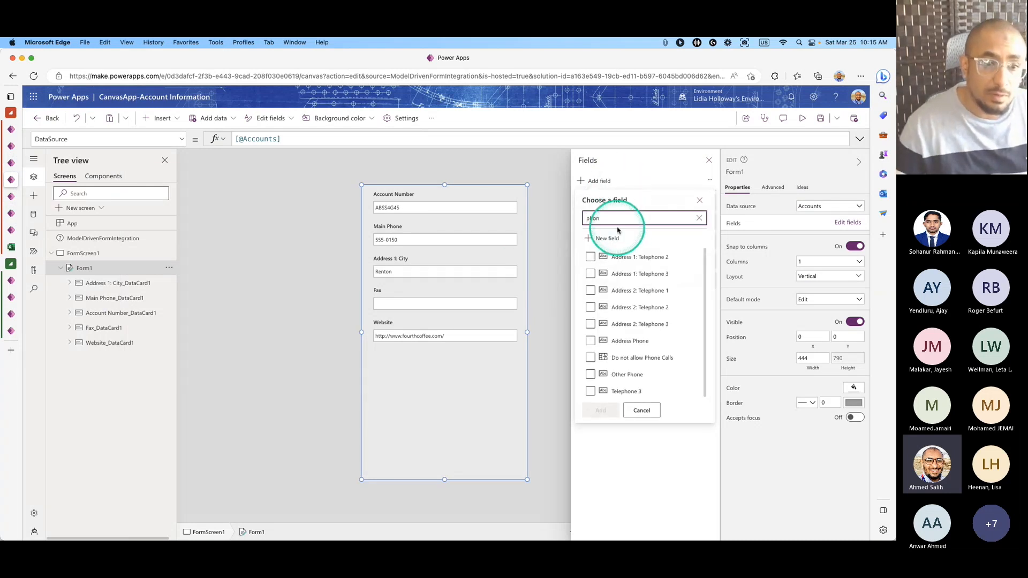
{"action": "scroll", "coordinate": [665, 366], "scroll_direction": "down", "scroll_amount": 1}
{"action": "scroll", "coordinate": [653, 367], "scroll_direction": "up", "scroll_amount": 1}
{"action": "type", "text": "one"}
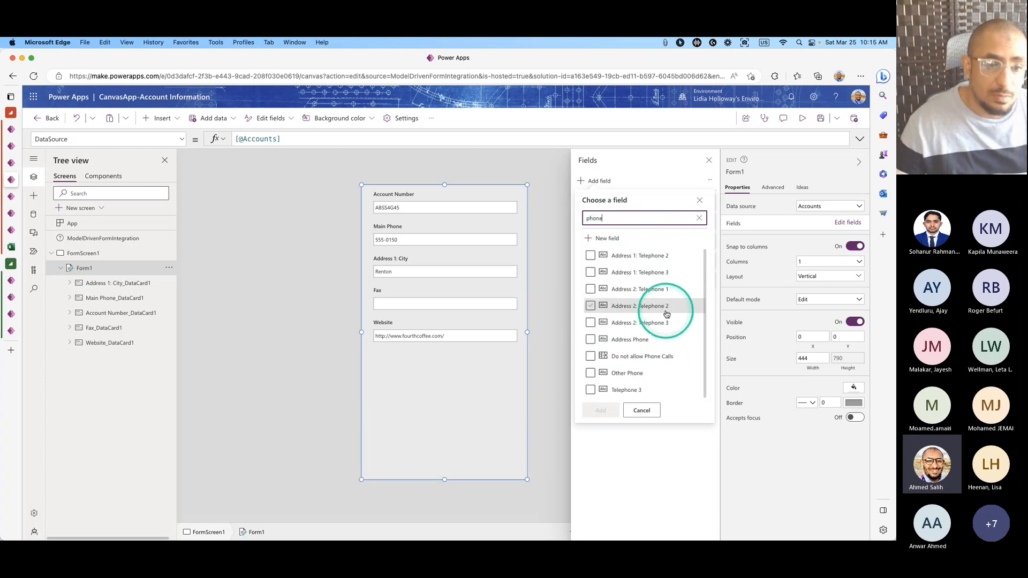
{"action": "left_click", "coordinate": [644, 346]}
{"action": "left_click", "coordinate": [606, 347]}
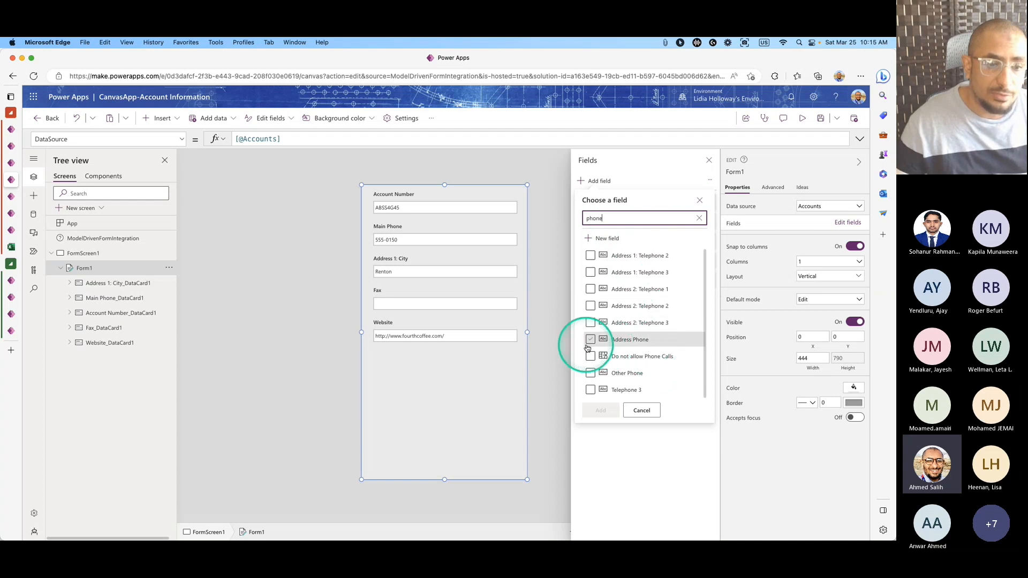
{"action": "left_click", "coordinate": [669, 355]}
{"action": "left_click", "coordinate": [589, 391]}
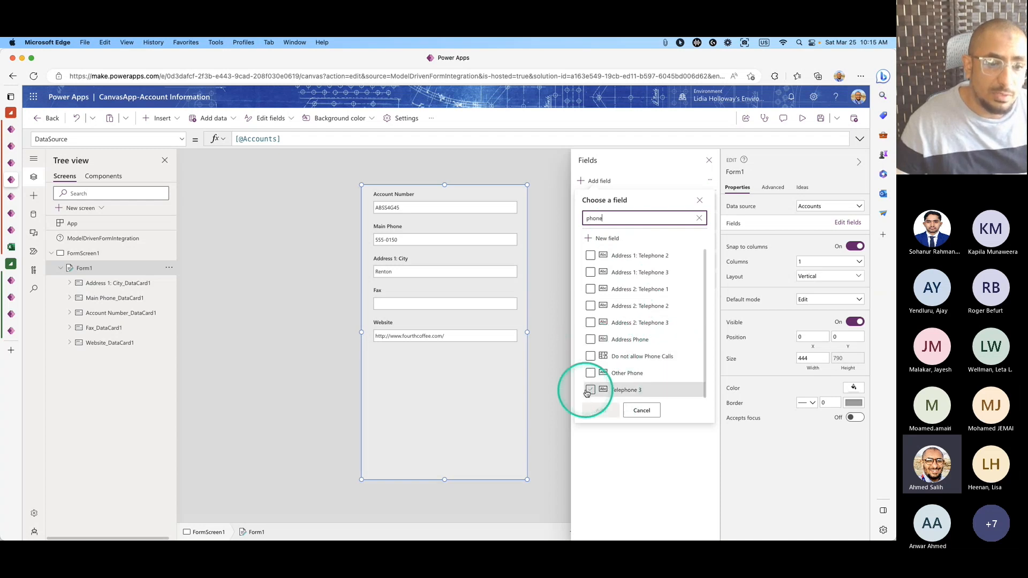
{"action": "left_click", "coordinate": [601, 410]}
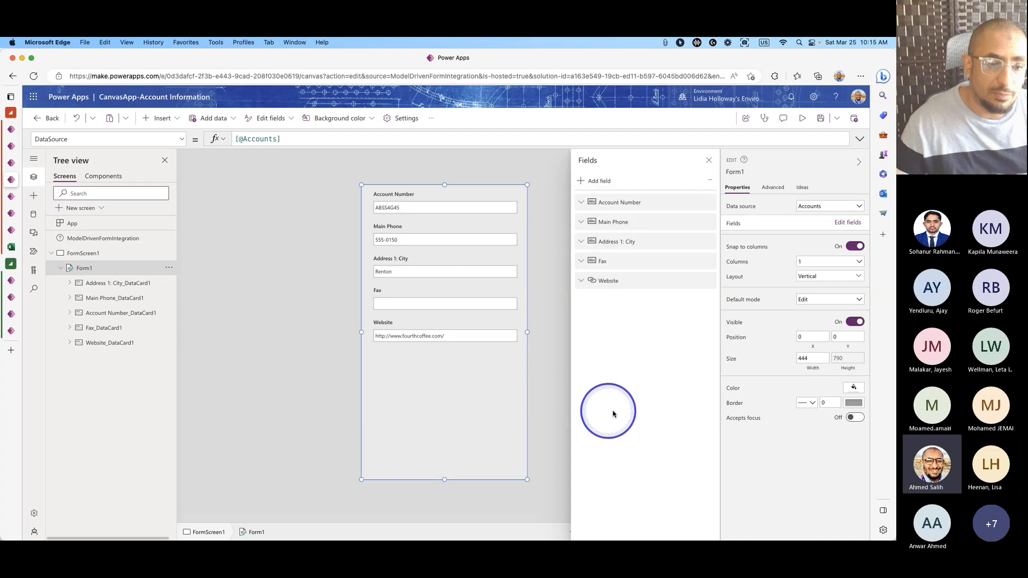
{"action": "left_click", "coordinate": [581, 301]}
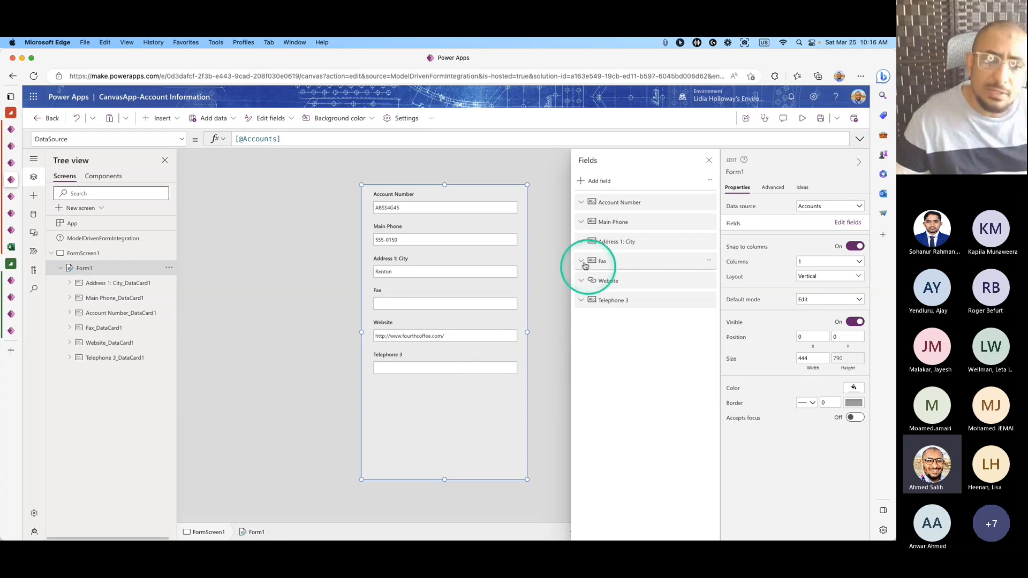
{"action": "left_click", "coordinate": [707, 161]}
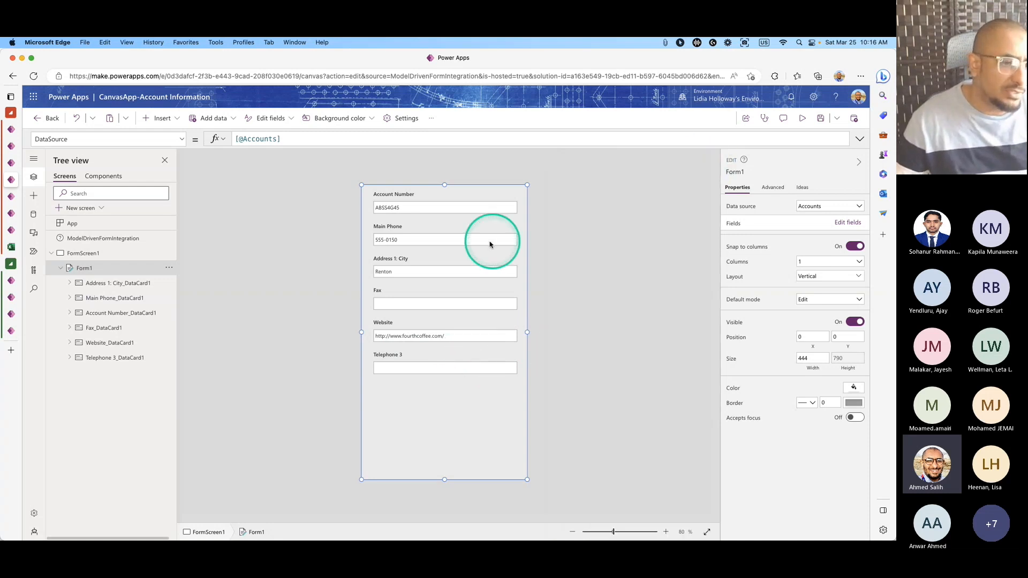
Shorten Form1 to height 542 so it ends just below Telephone 3.
{"action": "left_click", "coordinate": [455, 273]}
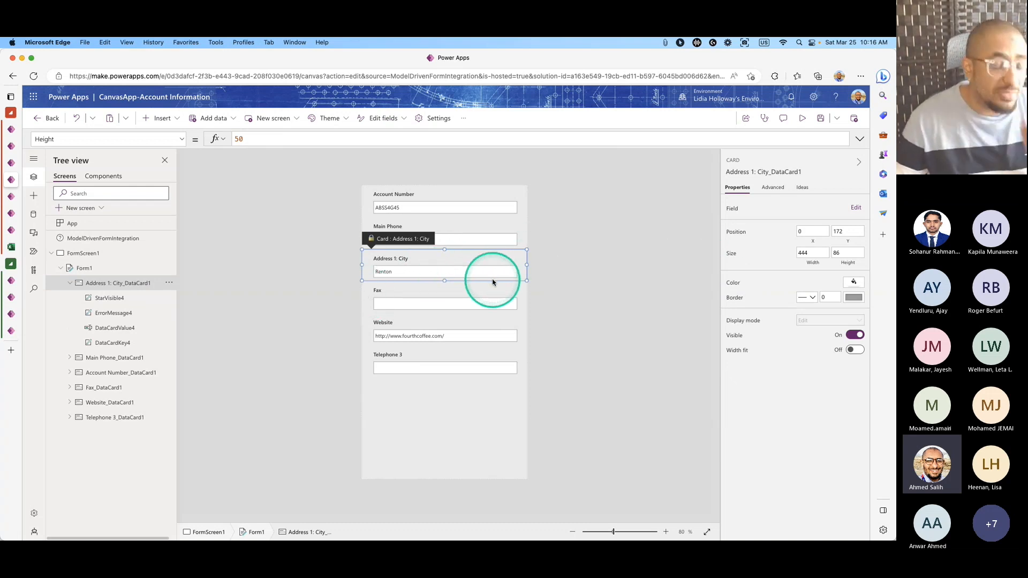
{"action": "left_click", "coordinate": [578, 304]}
{"action": "left_click", "coordinate": [459, 417]}
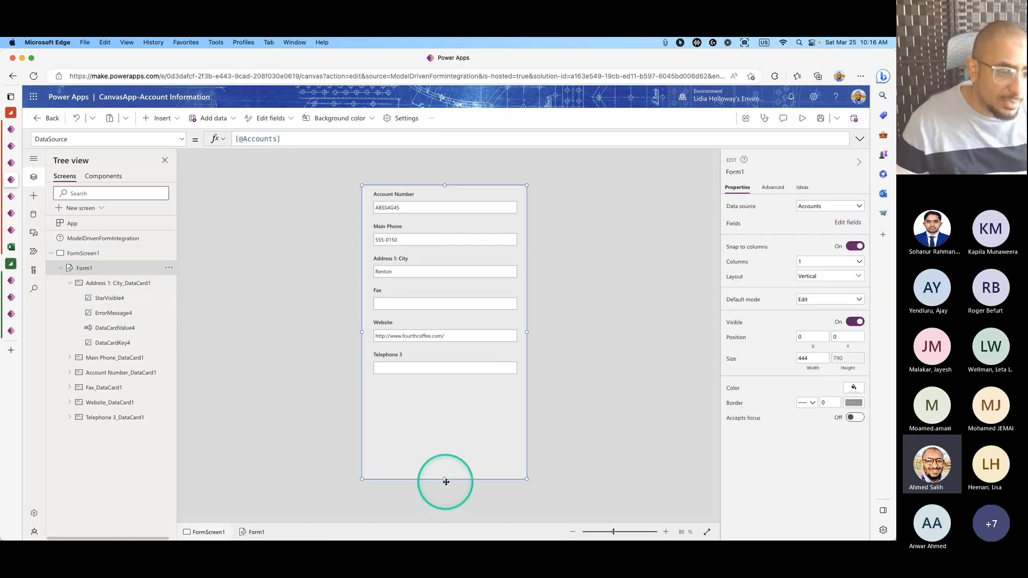
{"action": "left_click_drag", "start_coordinate": [445, 480], "coordinate": [452, 387]}
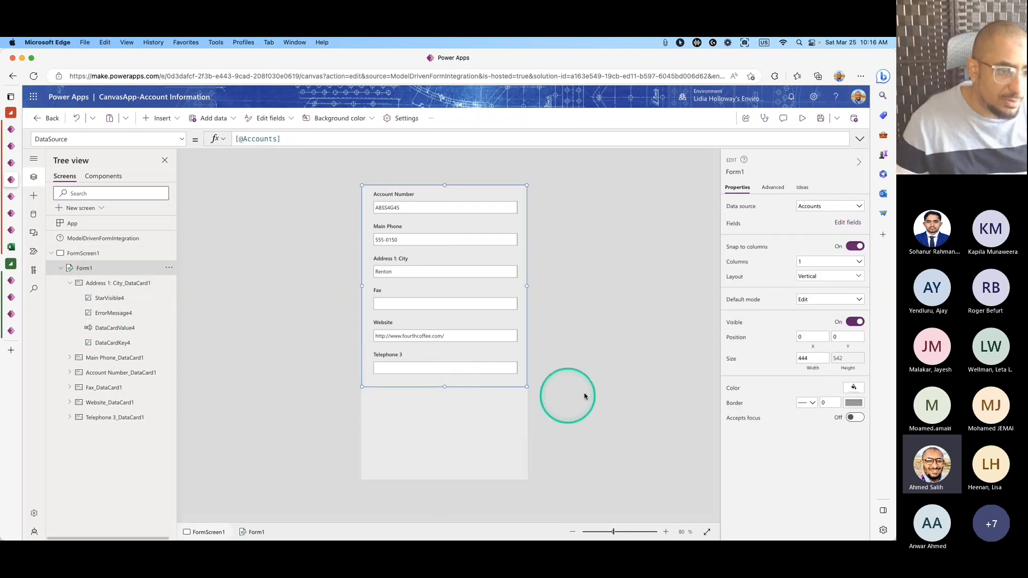
{"action": "left_click", "coordinate": [593, 385]}
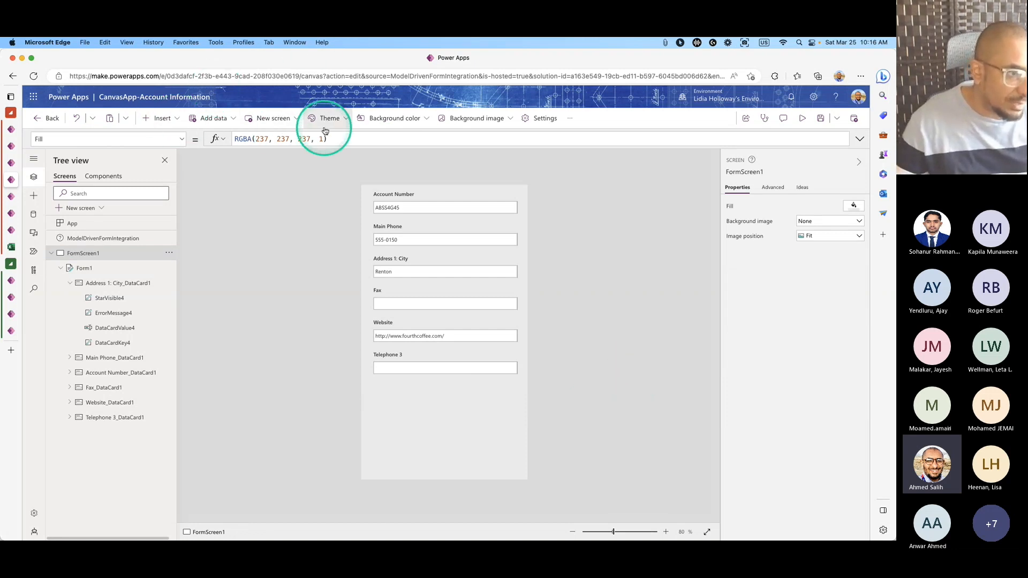
Browse the app's theme list without changing the theme.
{"action": "left_click", "coordinate": [107, 223]}
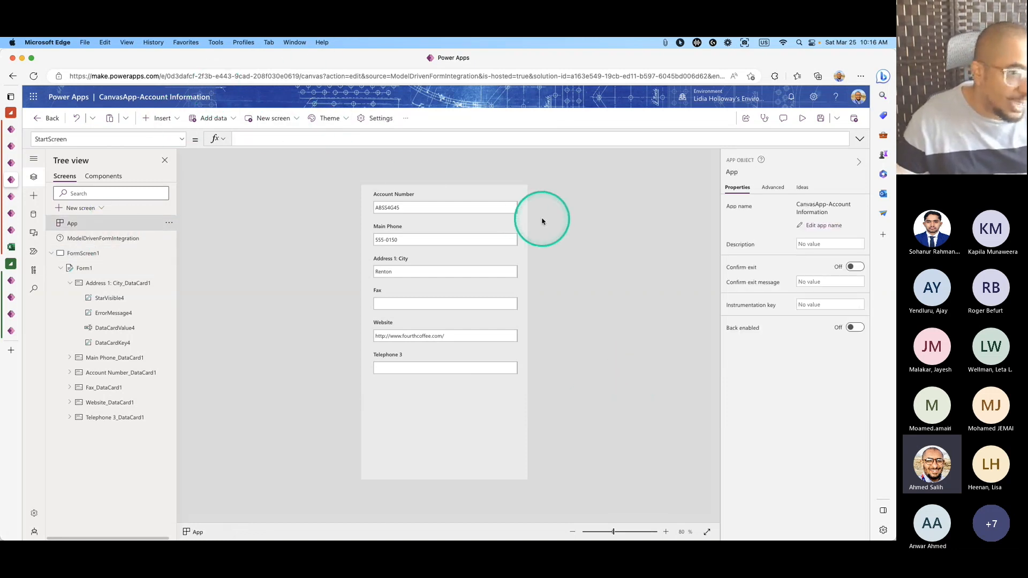
{"action": "left_click", "coordinate": [328, 118]}
{"action": "scroll", "coordinate": [351, 202], "scroll_direction": "down", "scroll_amount": 5}
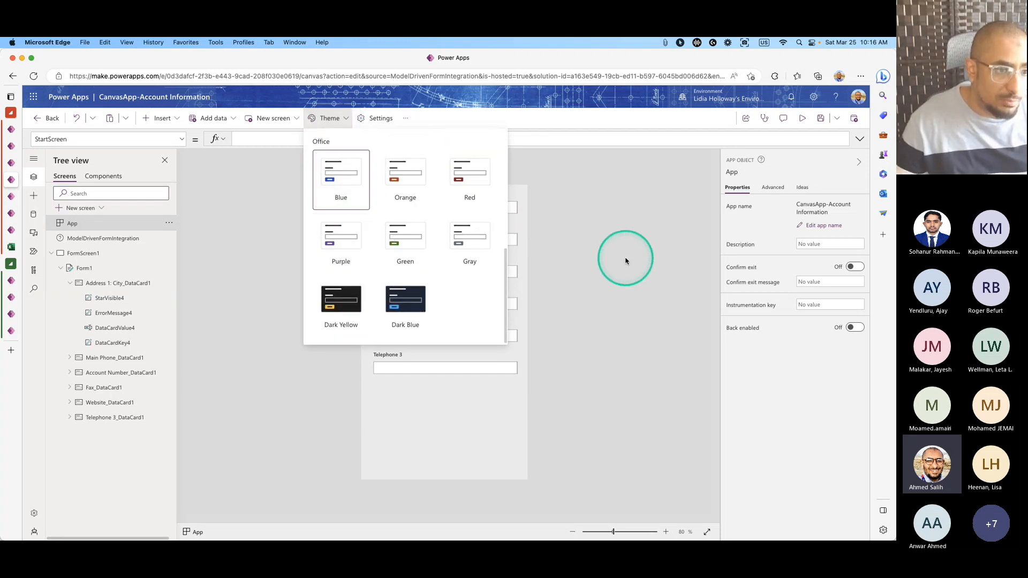
{"action": "left_click", "coordinate": [594, 257]}
{"action": "left_click", "coordinate": [335, 321]}
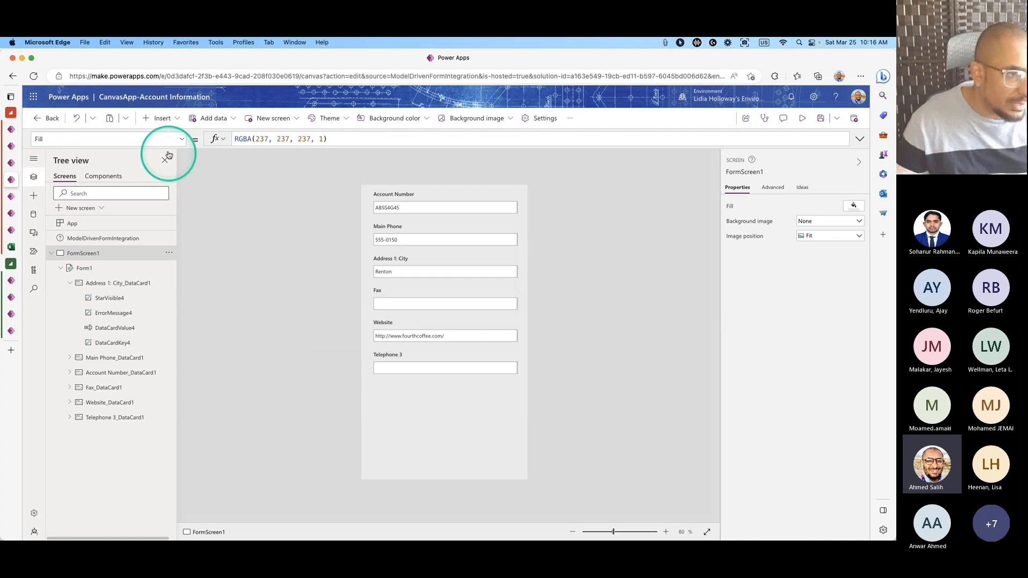
{"action": "left_click", "coordinate": [158, 118]}
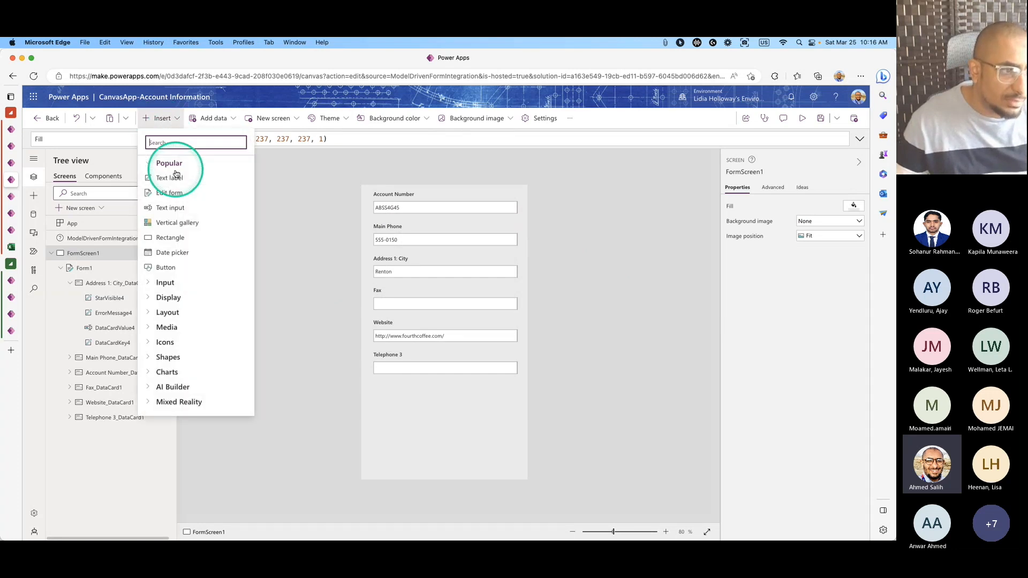
Insert a button below the form fields, reposition it, then delete it.
{"action": "left_click", "coordinate": [182, 265]}
{"action": "left_click_drag", "start_coordinate": [420, 211], "coordinate": [409, 417]}
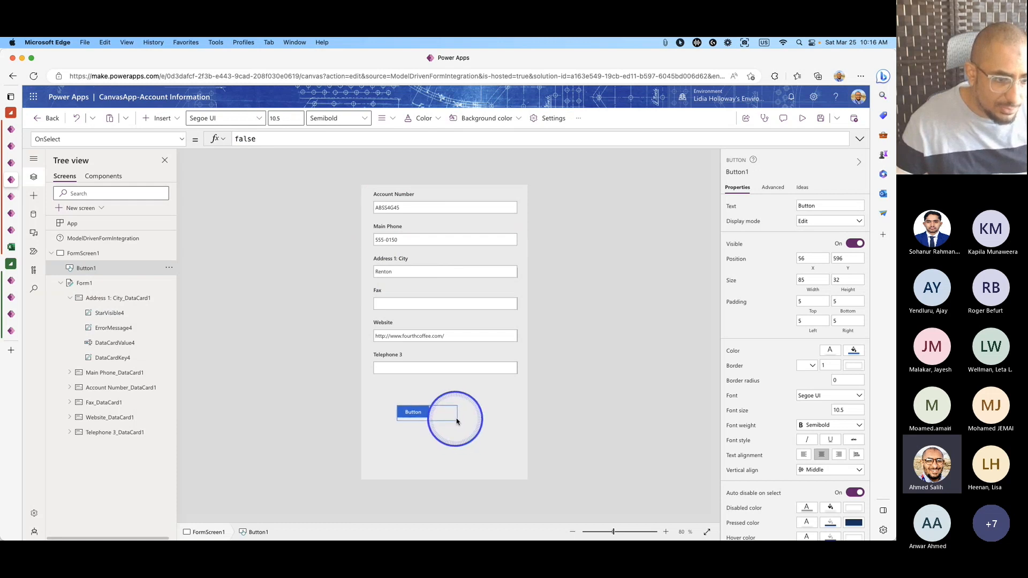
{"action": "left_click", "coordinate": [509, 420]}
{"action": "left_click", "coordinate": [416, 409]}
{"action": "left_click_drag", "start_coordinate": [419, 409], "coordinate": [430, 404]}
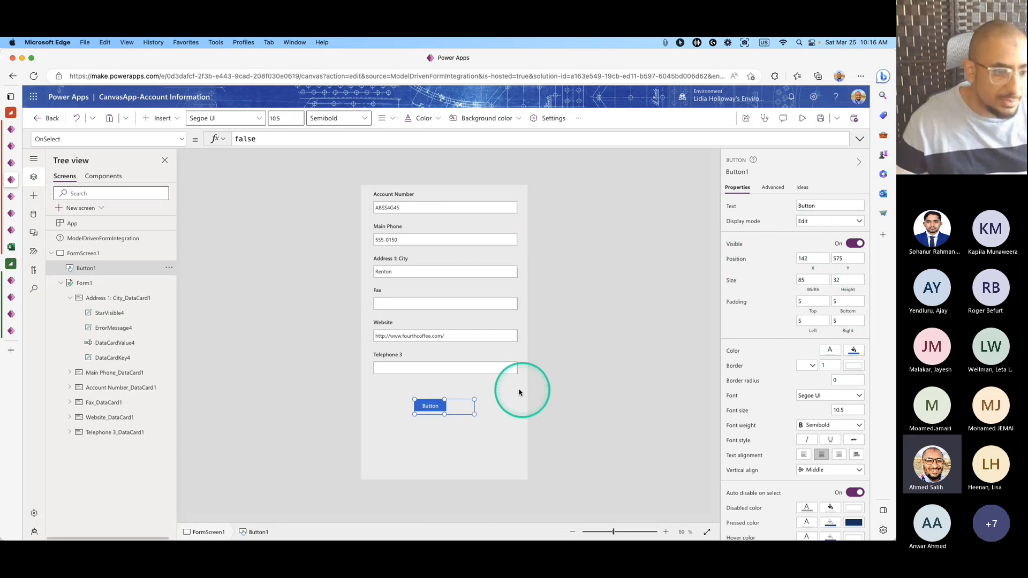
{"action": "left_click_drag", "start_coordinate": [433, 405], "coordinate": [446, 406]}
{"action": "right_click", "coordinate": [446, 405]}
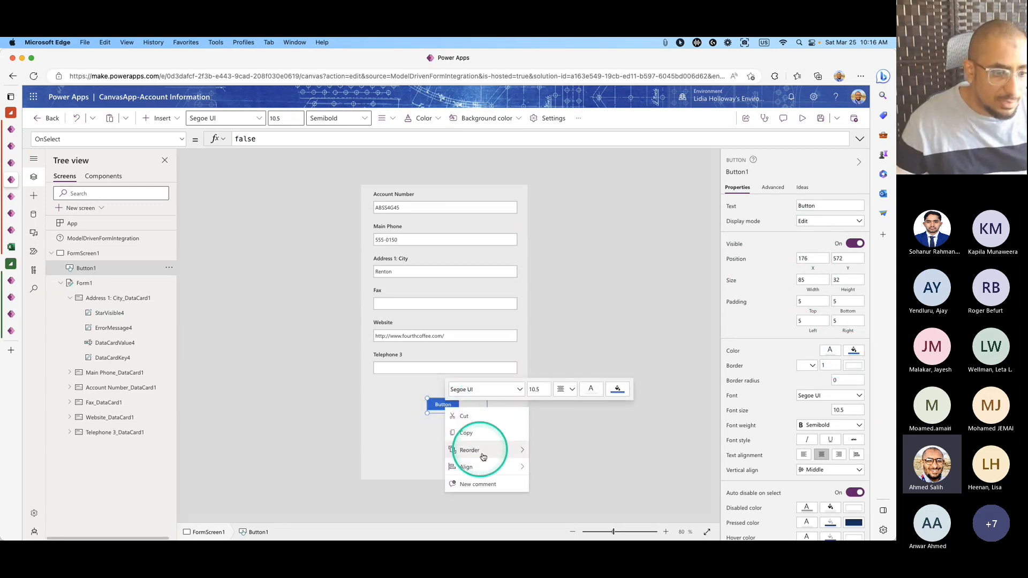
{"action": "mouse_move", "coordinate": [495, 467]}
{"action": "left_click", "coordinate": [560, 462]}
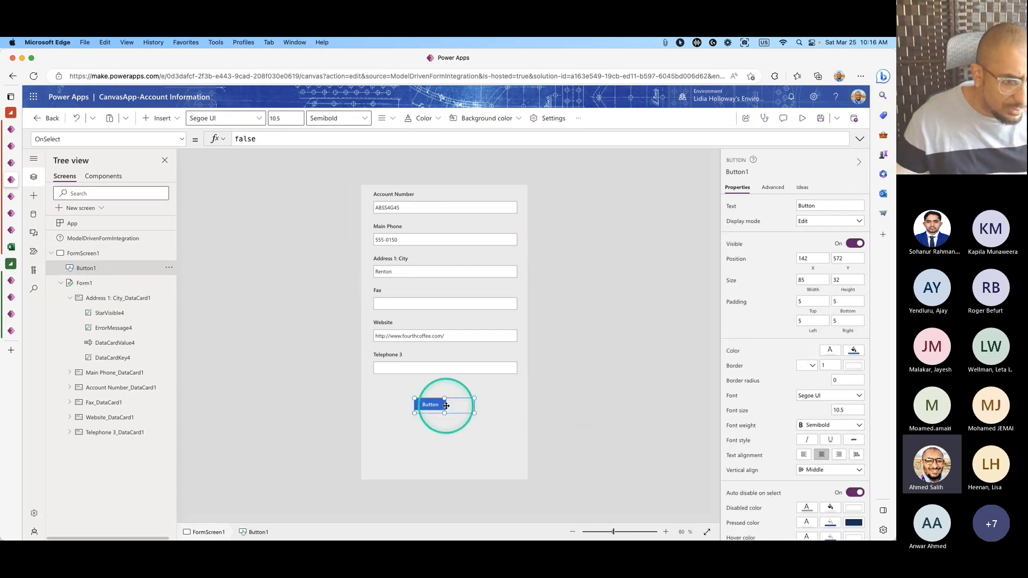
{"action": "key", "text": "Delete"}
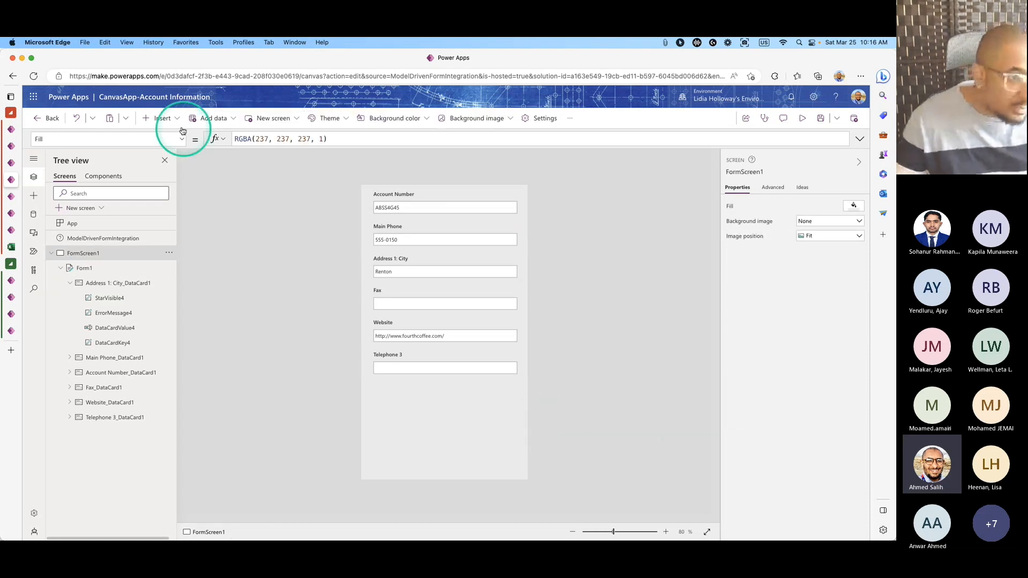
Insert a new button below Telephone 3, resize it to 171x49, centre it, and label it Submit.
{"action": "left_click", "coordinate": [170, 119]}
{"action": "left_click", "coordinate": [184, 268]}
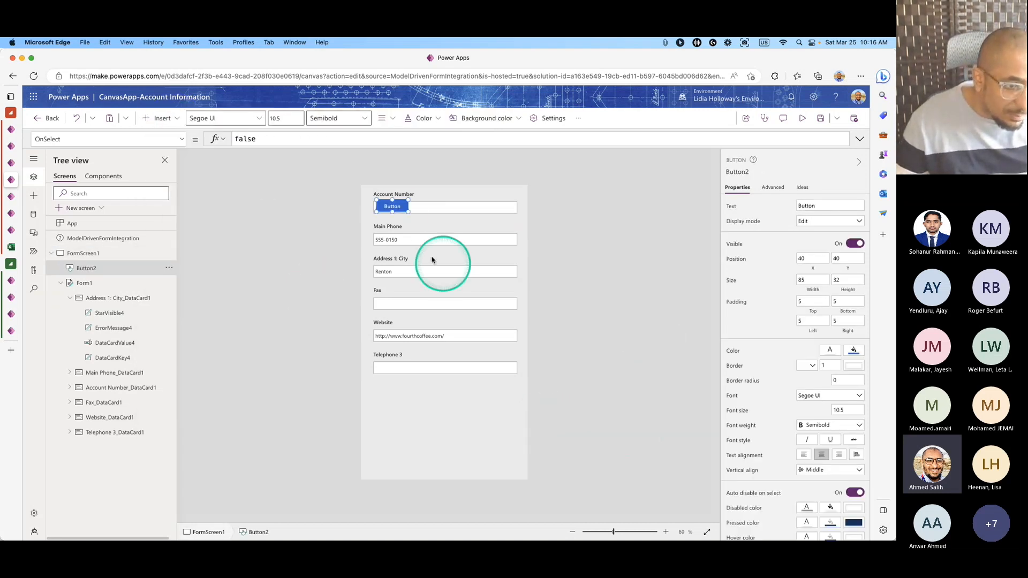
{"action": "left_click_drag", "start_coordinate": [394, 202], "coordinate": [438, 411]}
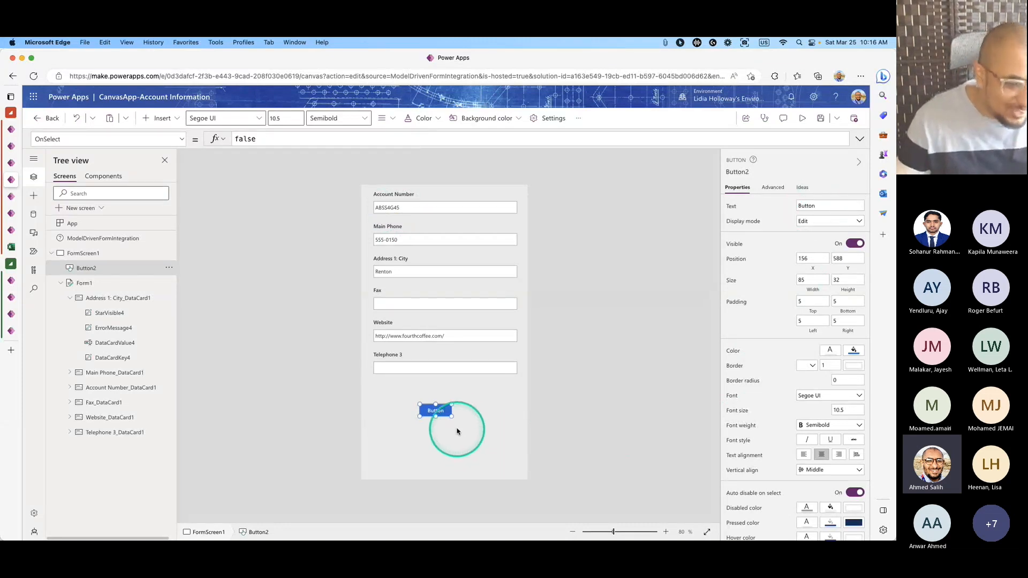
{"action": "mouse_move", "coordinate": [450, 417]}
{"action": "left_mouse_down"}
{"action": "mouse_move", "coordinate": [484, 423]}
{"action": "mouse_move", "coordinate": [446, 404]}
{"action": "left_mouse_up"}
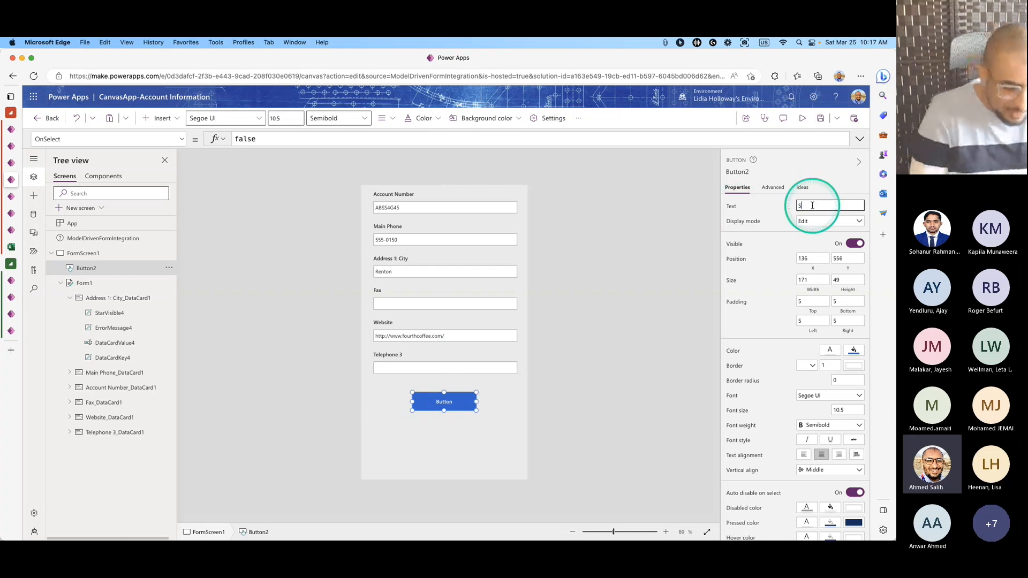
{"action": "left_click", "coordinate": [559, 348]}
{"action": "left_click", "coordinate": [436, 405]}
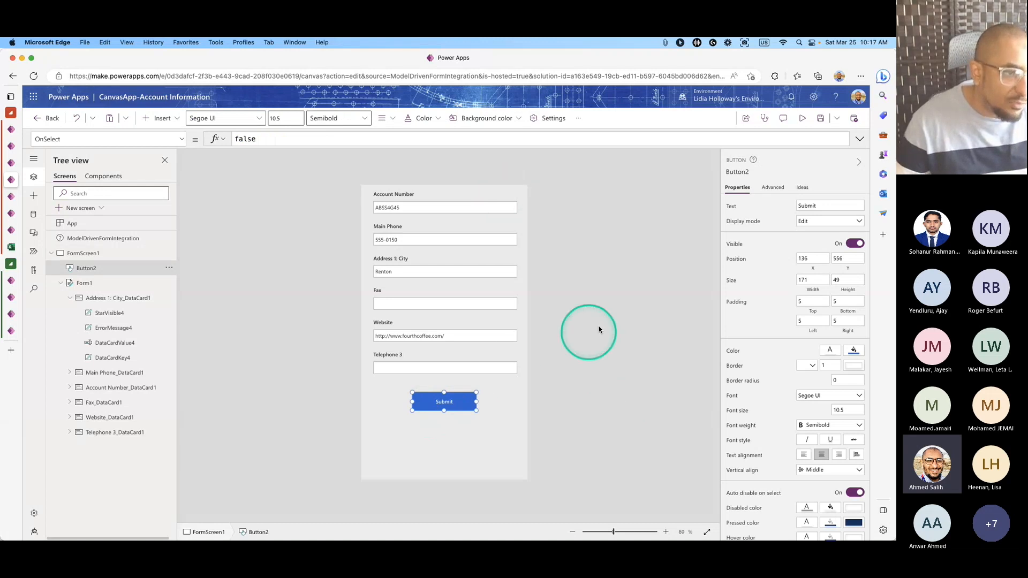
{"action": "triple_click", "coordinate": [452, 153]}
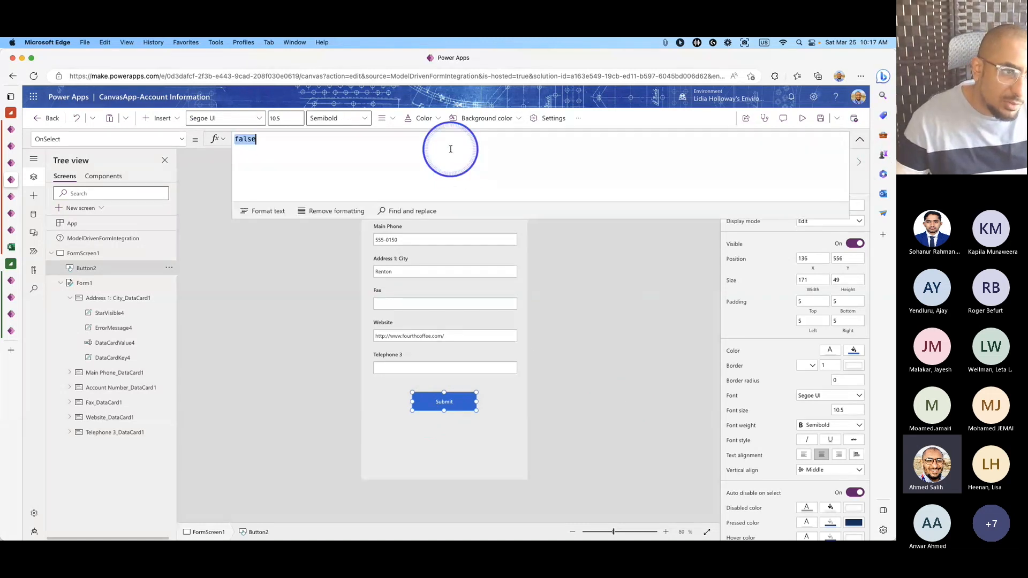
Replace the Submit button's OnSelect value false with SubmitForm(Form1).
{"action": "key", "text": "BackSpace"}
{"action": "type", "text": "SubmitForm(Form1"}
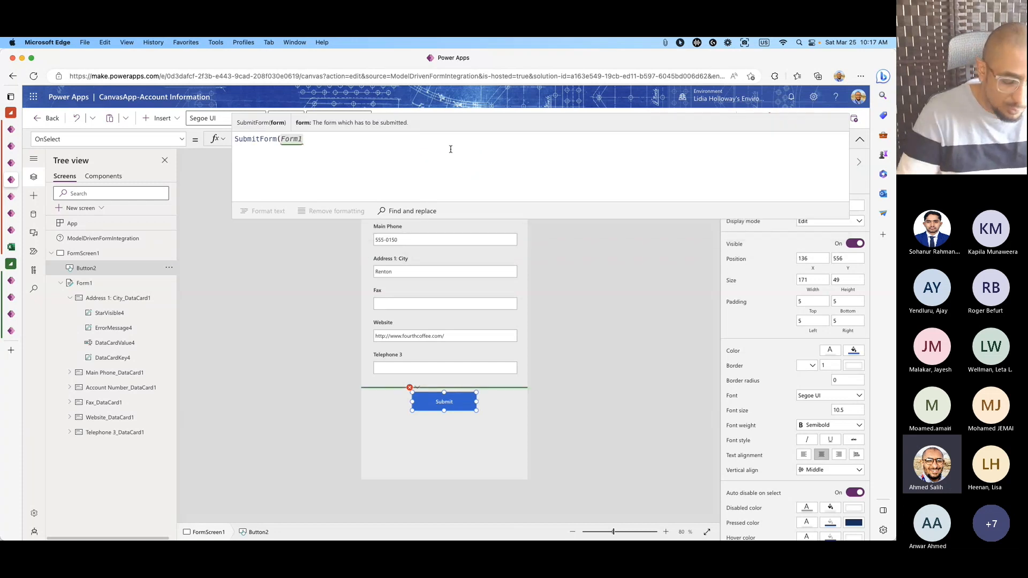
{"action": "type", "text": ")"}
{"action": "left_click", "coordinate": [316, 161]}
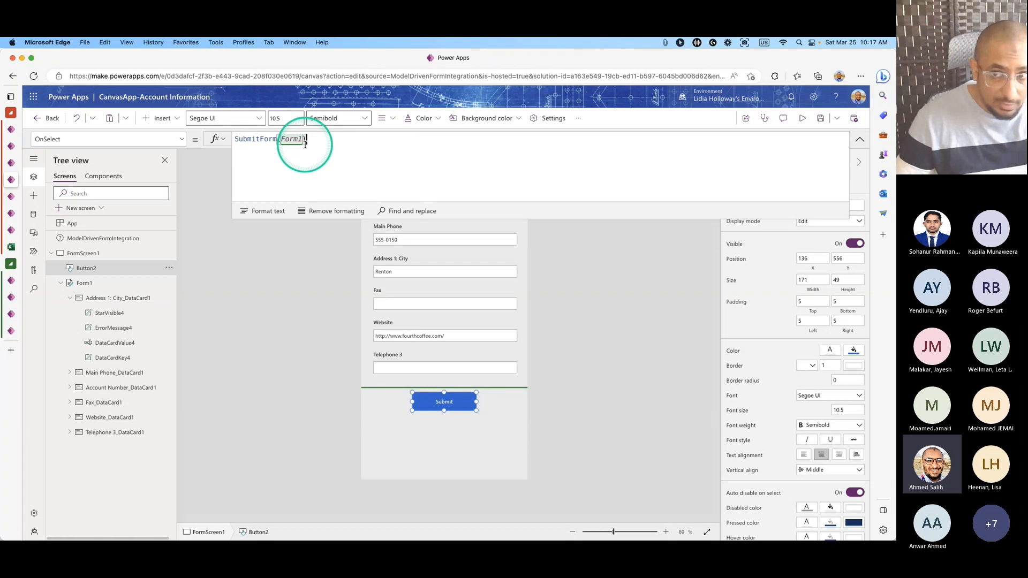
{"action": "left_click", "coordinate": [589, 340]}
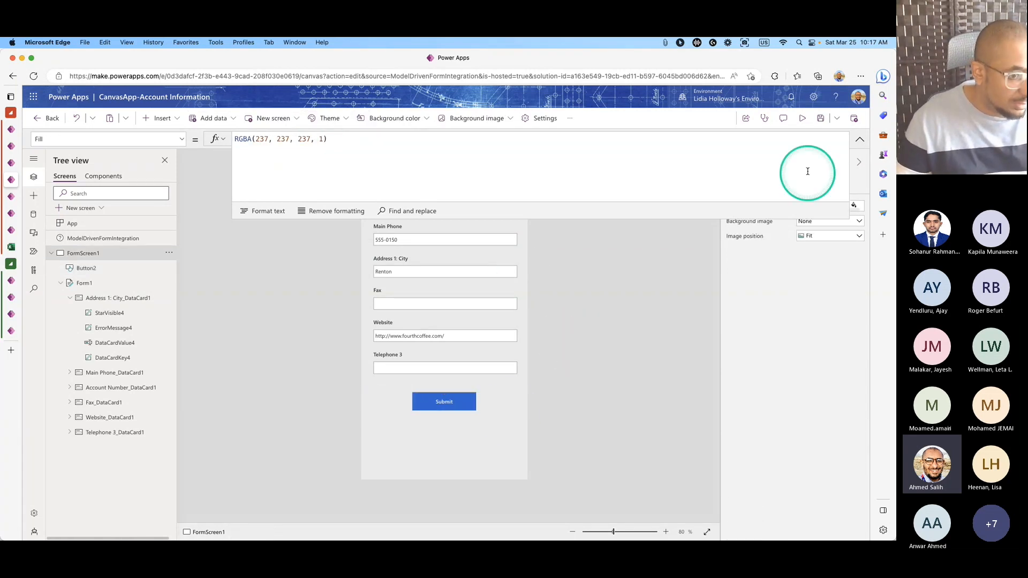
{"action": "left_click", "coordinate": [458, 402]}
{"action": "left_click", "coordinate": [678, 406]}
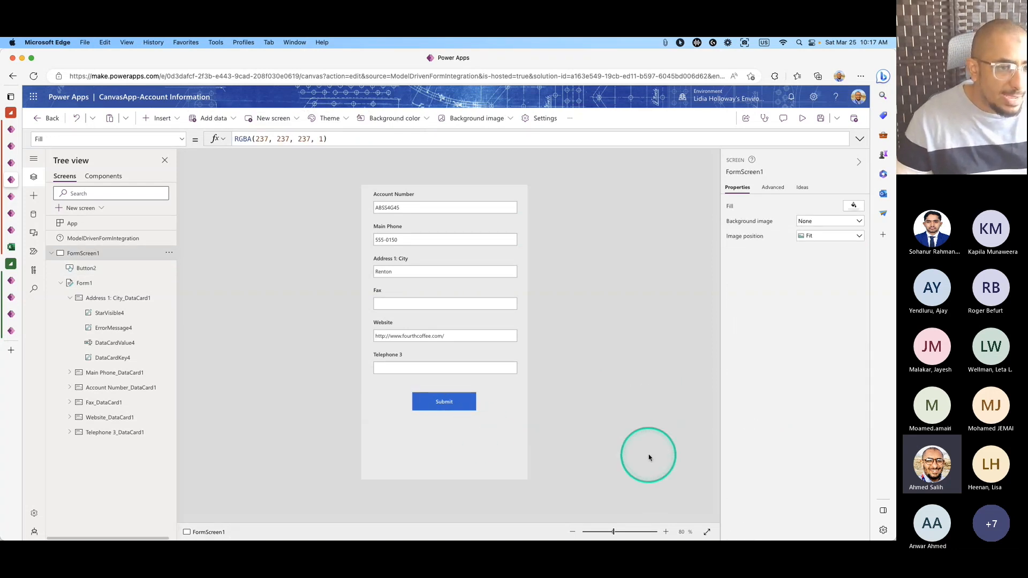
Give the Submit button a green colour fill.
{"action": "left_click", "coordinate": [464, 402]}
{"action": "scroll", "coordinate": [849, 507], "scroll_direction": "down", "scroll_amount": 1}
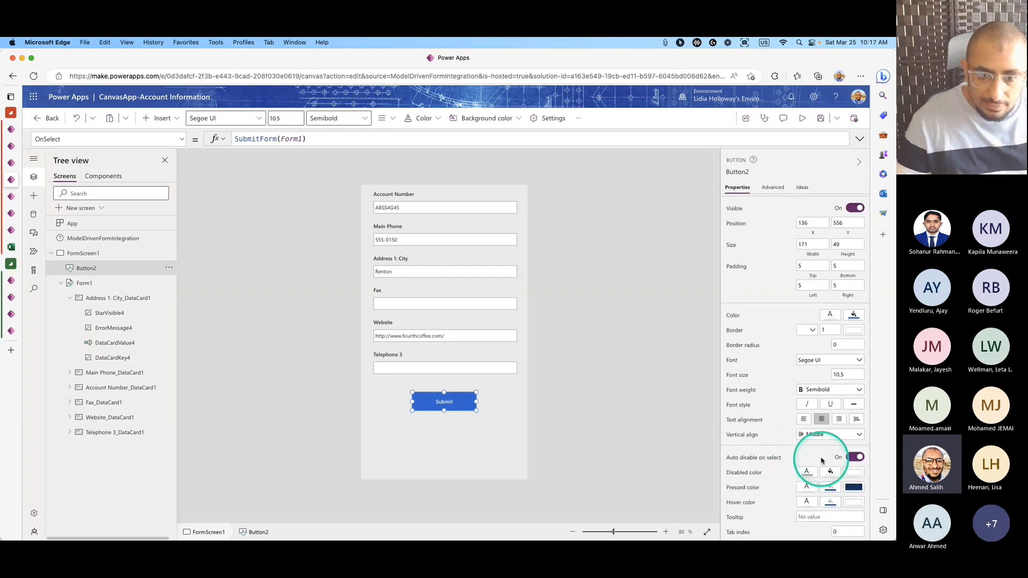
{"action": "scroll", "coordinate": [821, 459], "scroll_direction": "up", "scroll_amount": 1}
{"action": "left_click", "coordinate": [853, 350]}
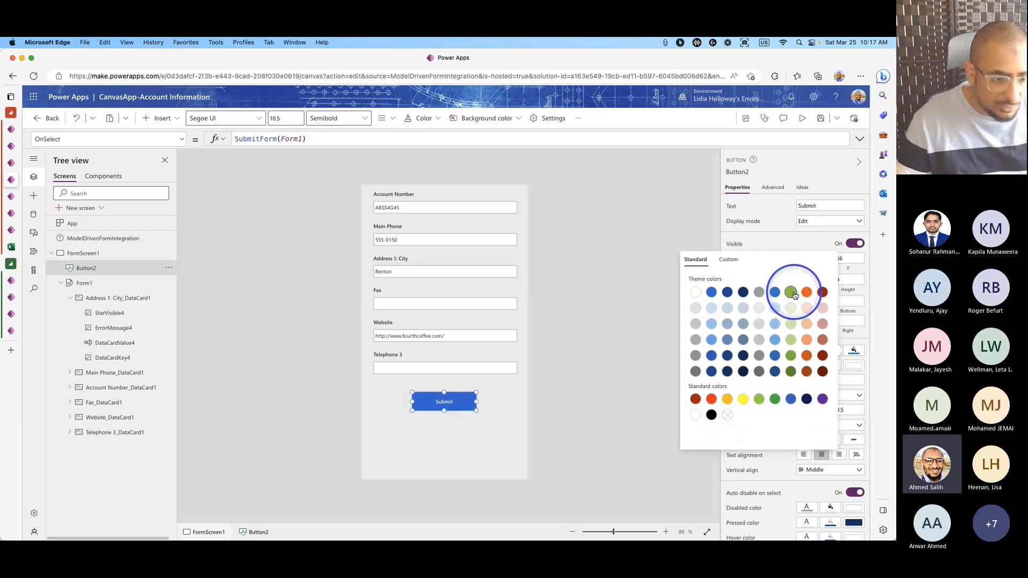
{"action": "left_click", "coordinate": [792, 293]}
{"action": "left_click", "coordinate": [657, 302]}
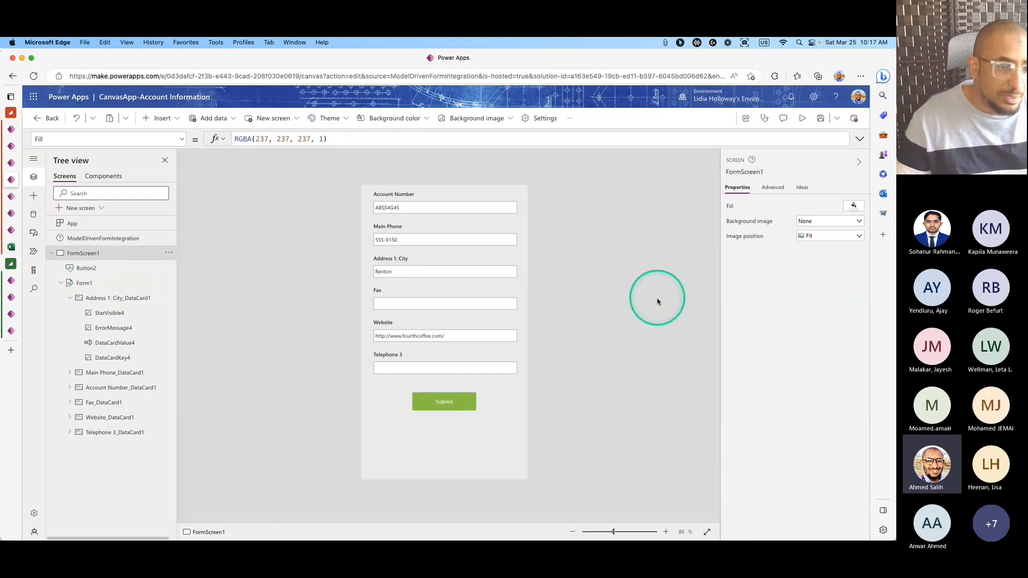
Set the Submit button's border radius to 10 for rounded corners.
{"action": "left_click", "coordinate": [467, 403]}
{"action": "left_click", "coordinate": [842, 379]}
{"action": "type", "text": "20"}
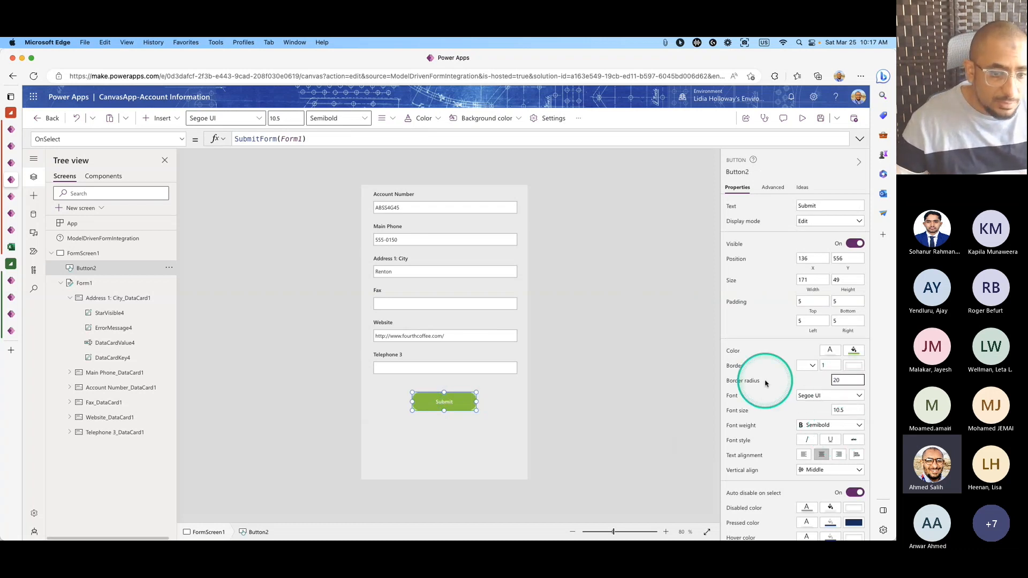
{"action": "key", "text": "BackSpace"}
{"action": "key", "text": "BackSpace"}
{"action": "type", "text": "200"}
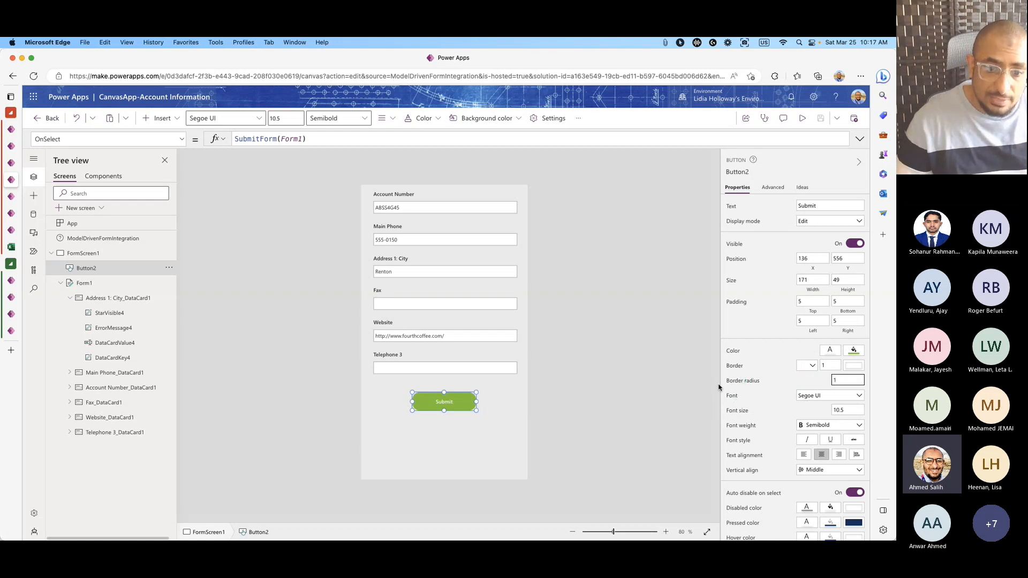
{"action": "double_click", "coordinate": [847, 381]}
{"action": "type", "text": "10"}
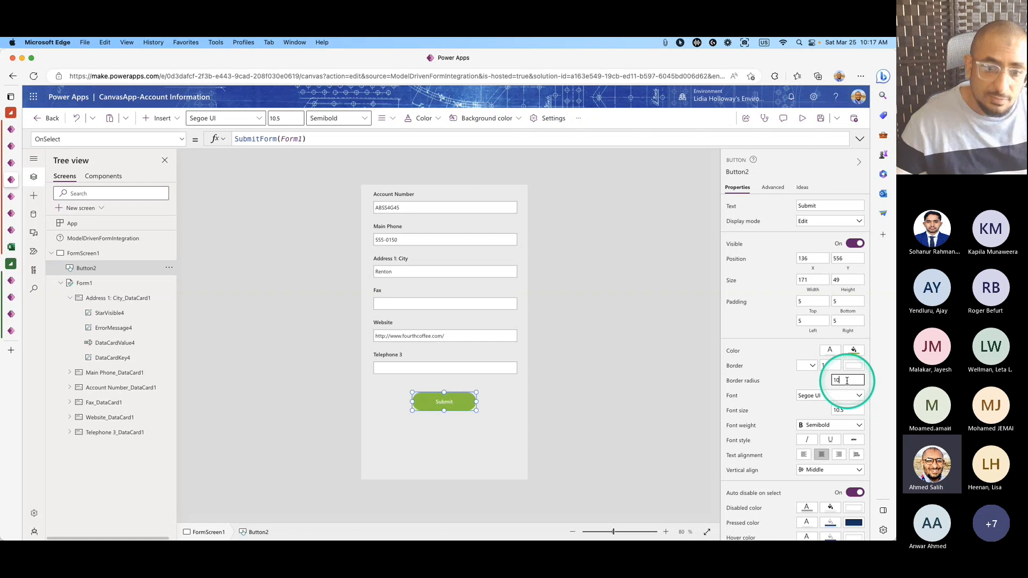
{"action": "left_click", "coordinate": [765, 382]}
{"action": "left_click", "coordinate": [688, 385]}
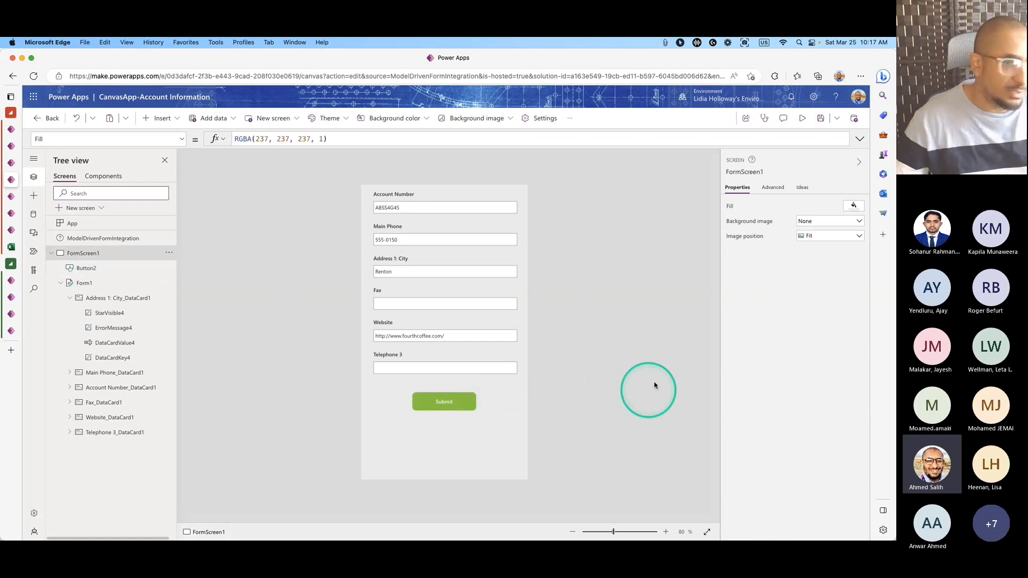
{"action": "left_click", "coordinate": [820, 118]}
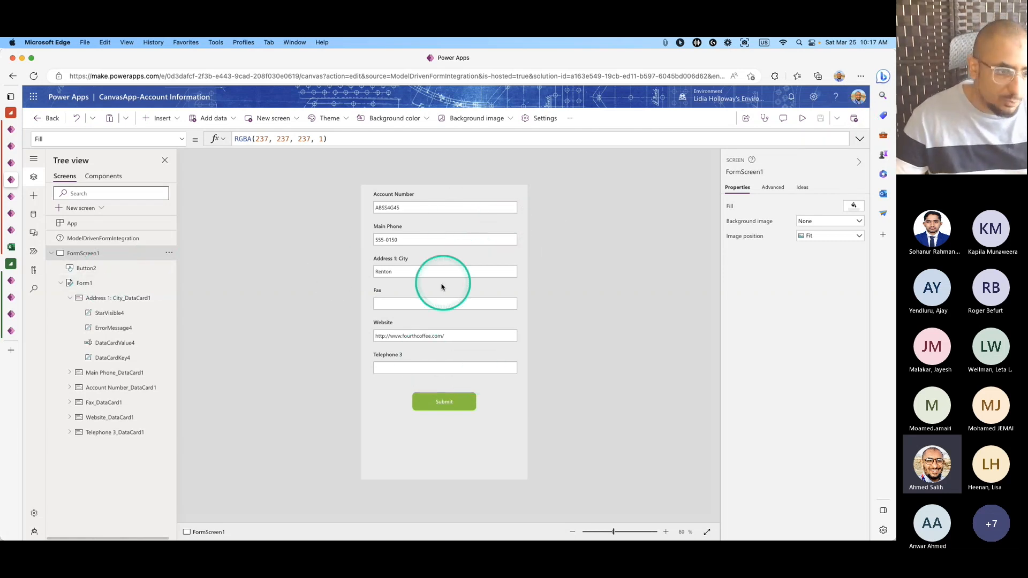
Browse the Connectors section of the Add data source list in the Data pane.
{"action": "left_click", "coordinate": [33, 215]}
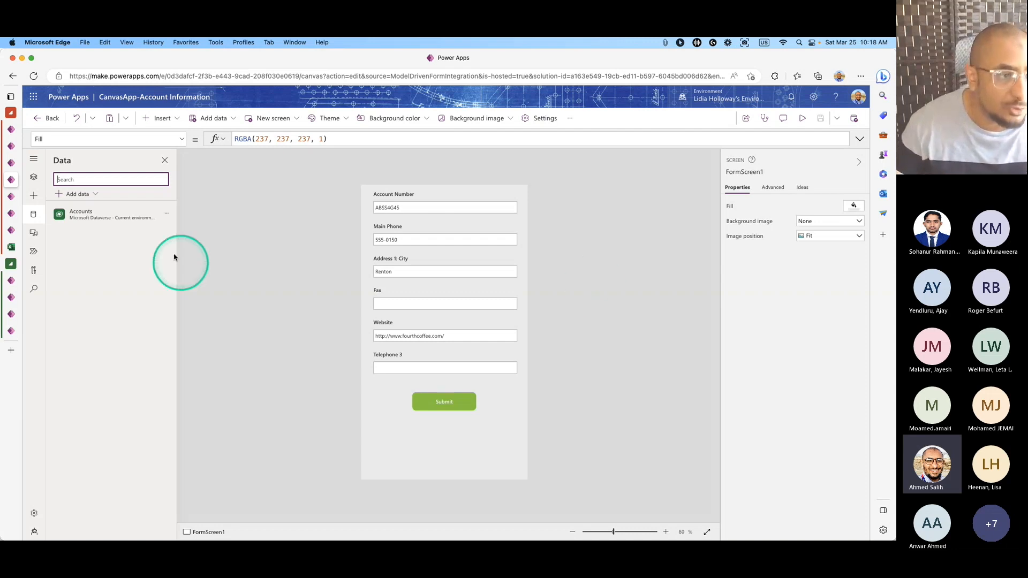
{"action": "left_click", "coordinate": [86, 193]}
{"action": "left_click", "coordinate": [67, 394]}
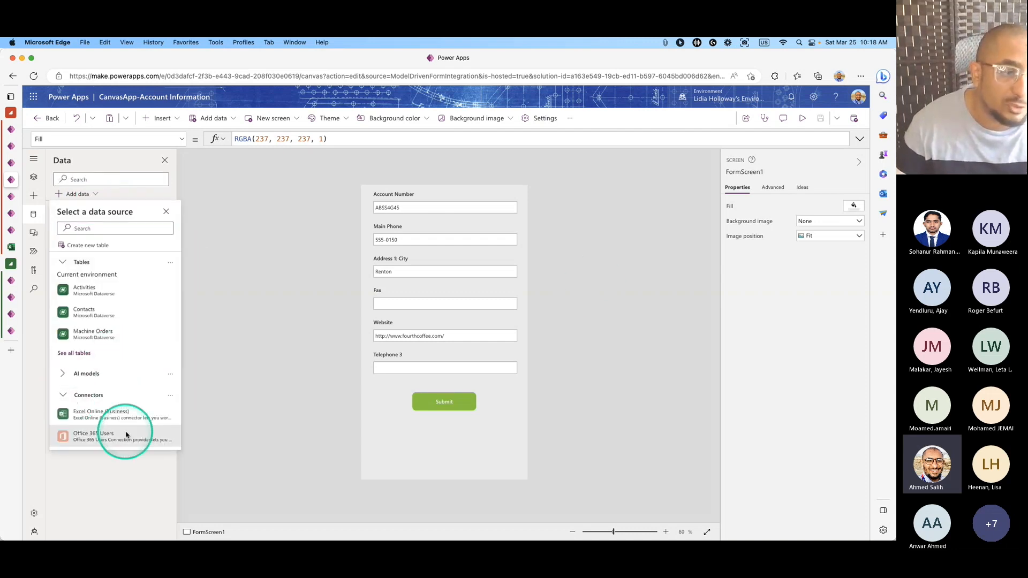
{"action": "scroll", "coordinate": [126, 434], "scroll_direction": "down", "scroll_amount": 1}
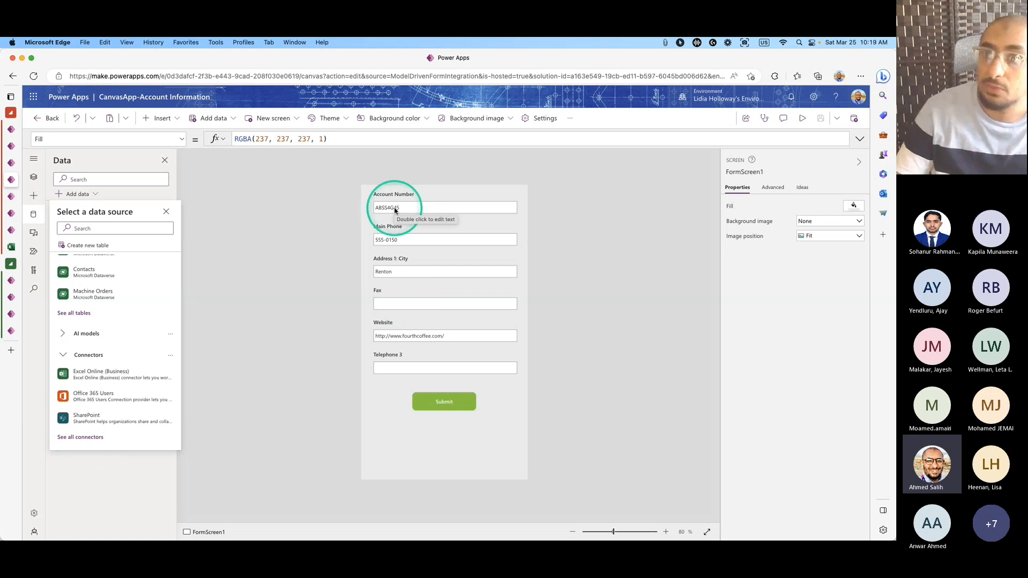
{"action": "left_click", "coordinate": [566, 263]}
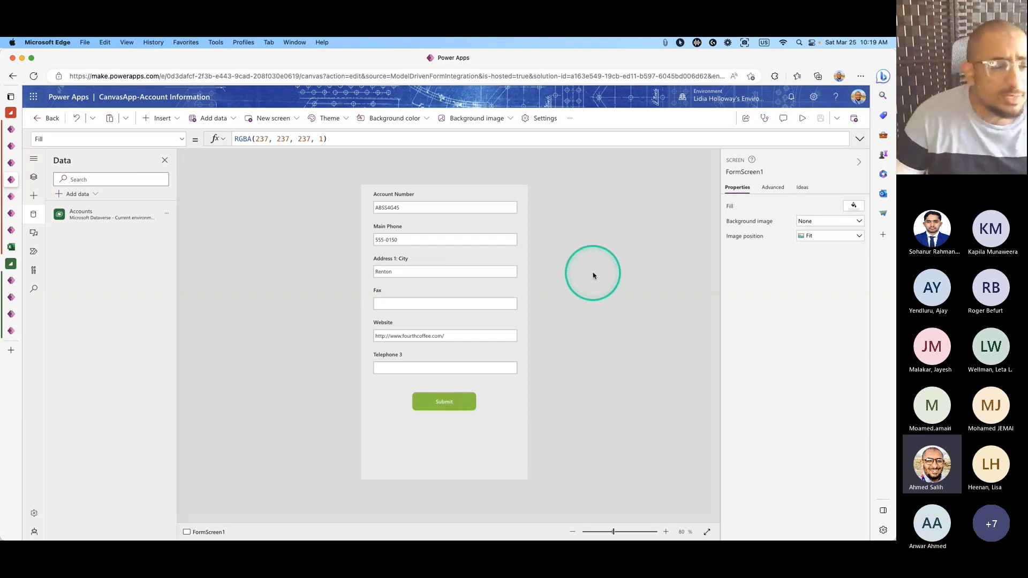
Go to the MDA for PowerApps account record tab.
{"action": "left_click", "coordinate": [11, 197]}
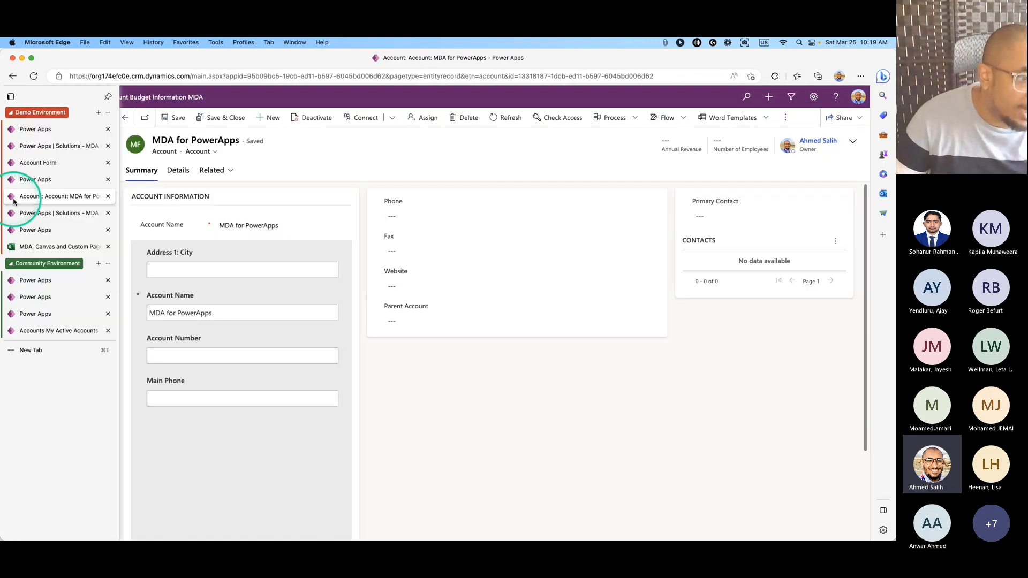
Reload the MDA for PowerApps account record and dismiss the developer environment notice.
{"action": "left_click", "coordinate": [33, 76]}
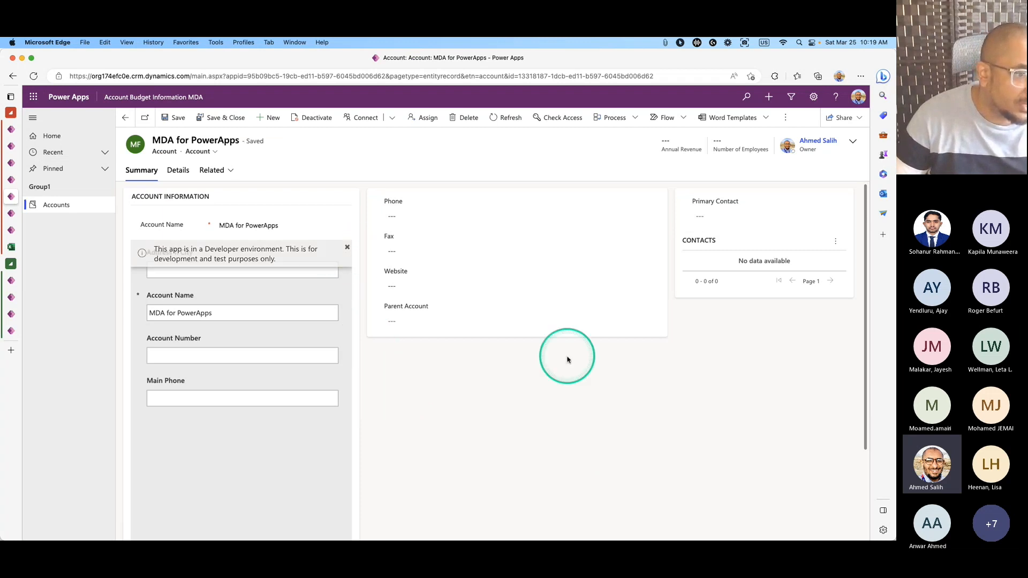
{"action": "left_click", "coordinate": [34, 76]}
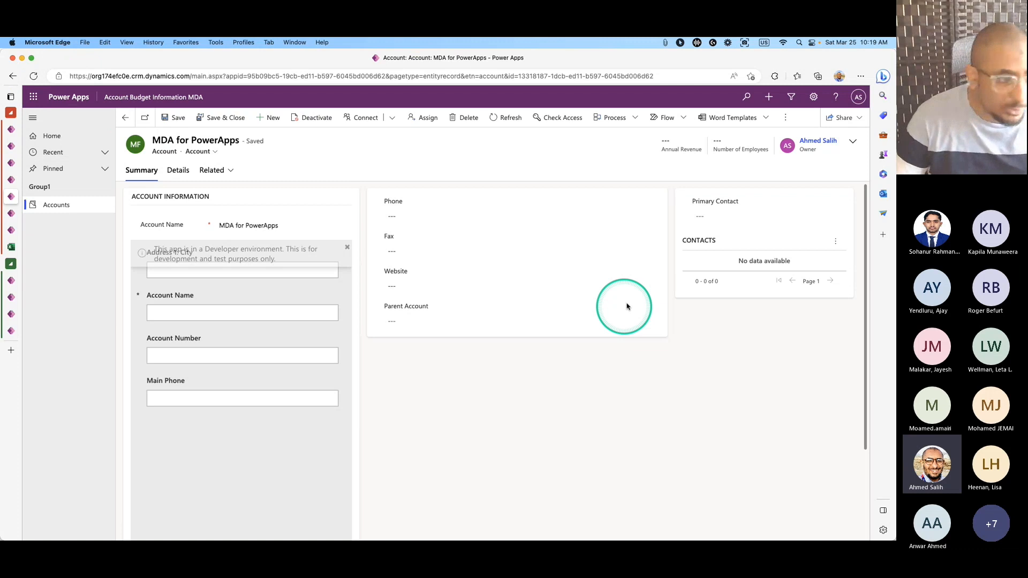
{"action": "left_click", "coordinate": [347, 249]}
{"action": "left_click", "coordinate": [33, 76]}
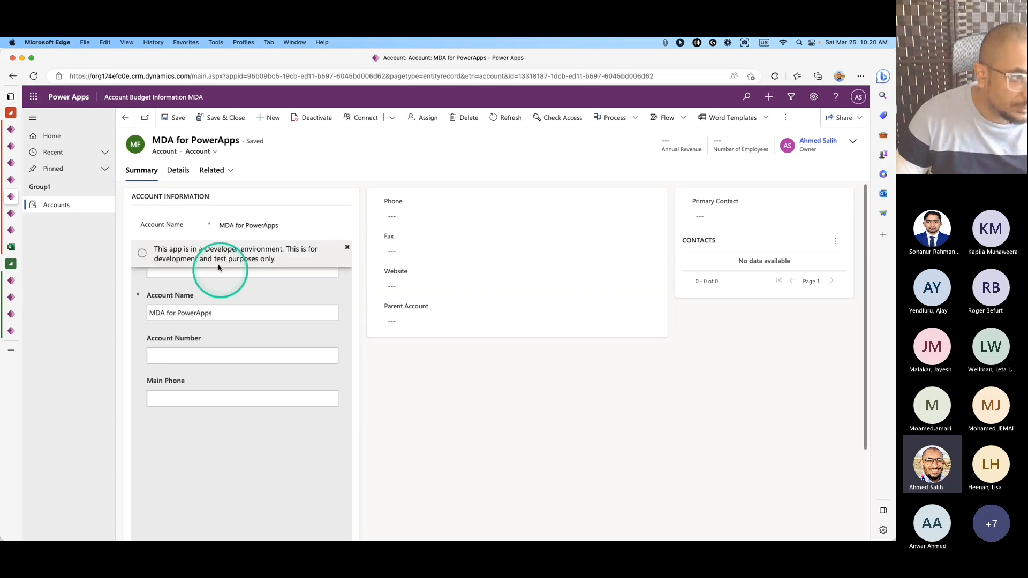
Publish the current version of the embedded canvas app from Studio.
{"action": "left_click", "coordinate": [11, 179]}
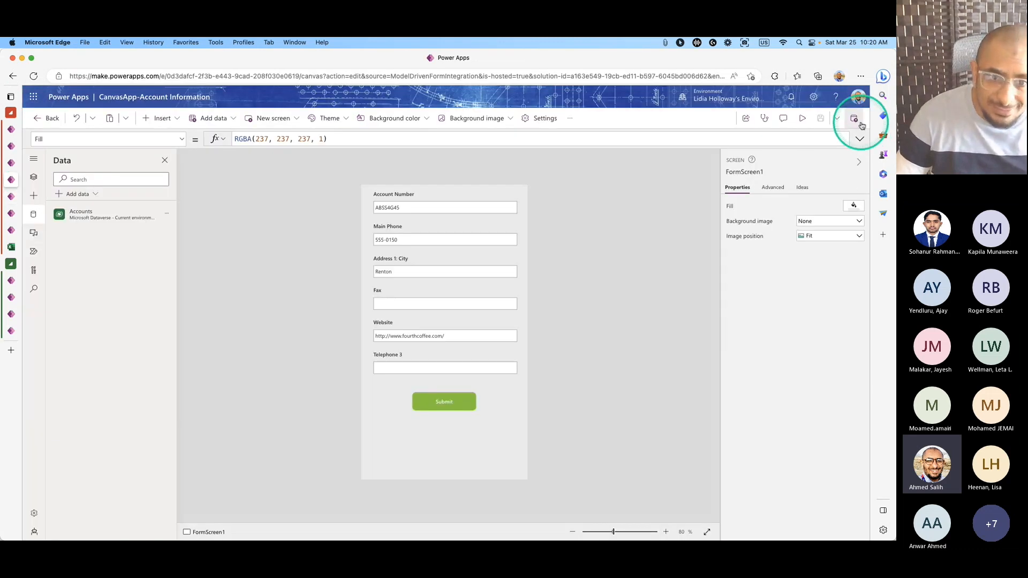
{"action": "left_click", "coordinate": [854, 118]}
{"action": "left_click", "coordinate": [482, 394]}
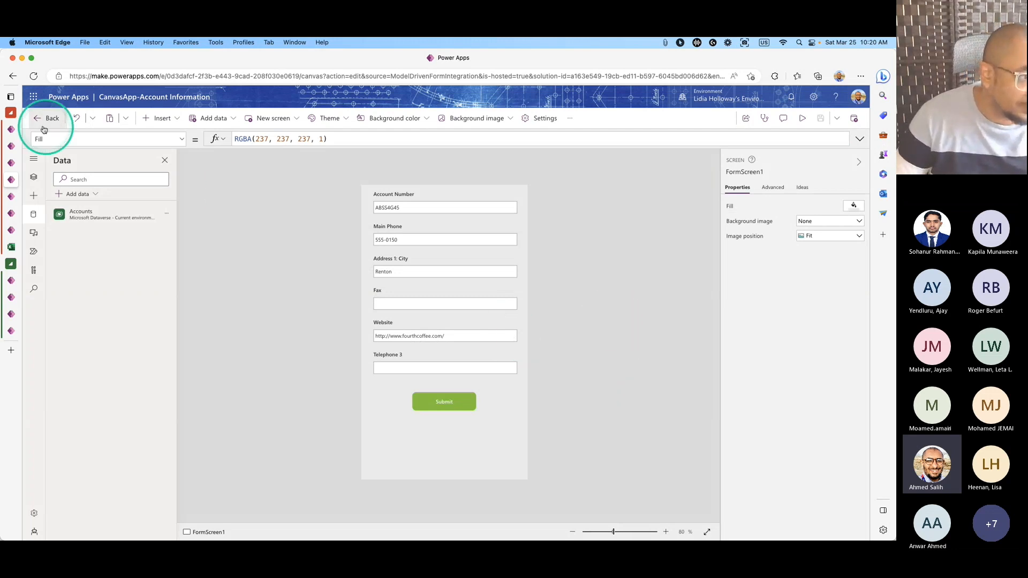
{"action": "mouse_move", "coordinate": [13, 165]}
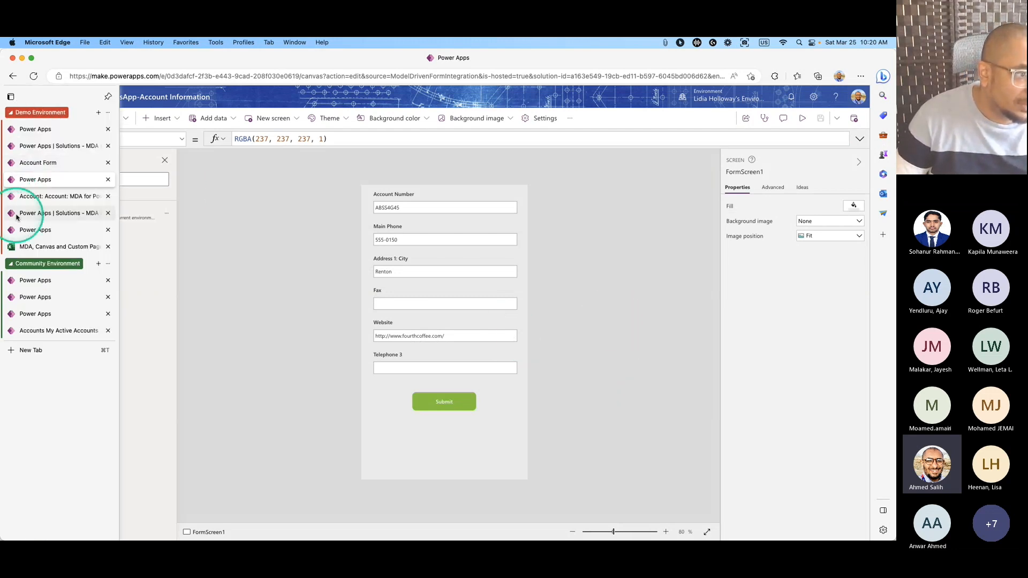
{"action": "left_click", "coordinate": [19, 196]}
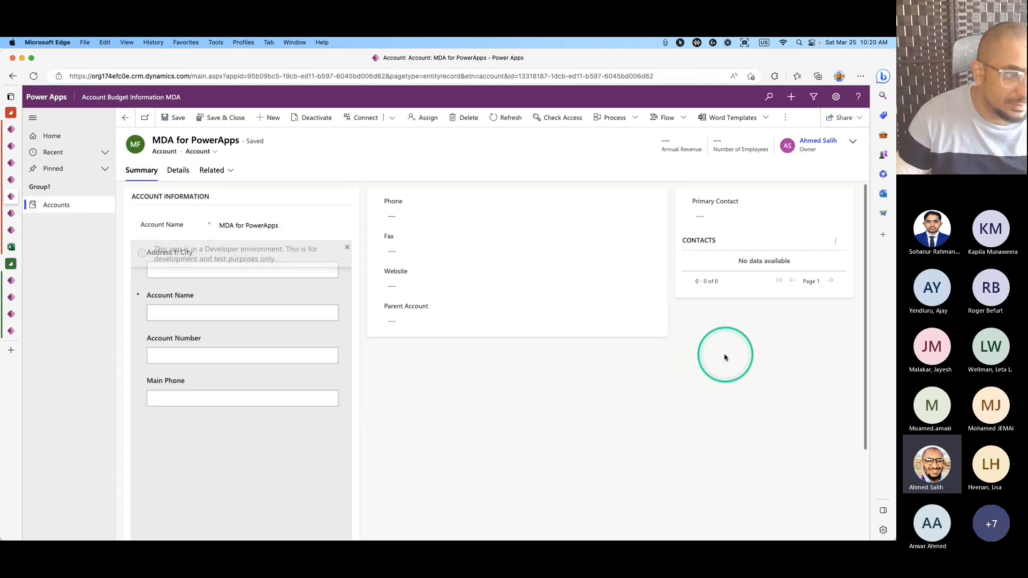
Reload the account so the embedded form shows the published layout, then enter Account Number 456982.
{"action": "left_click", "coordinate": [33, 76]}
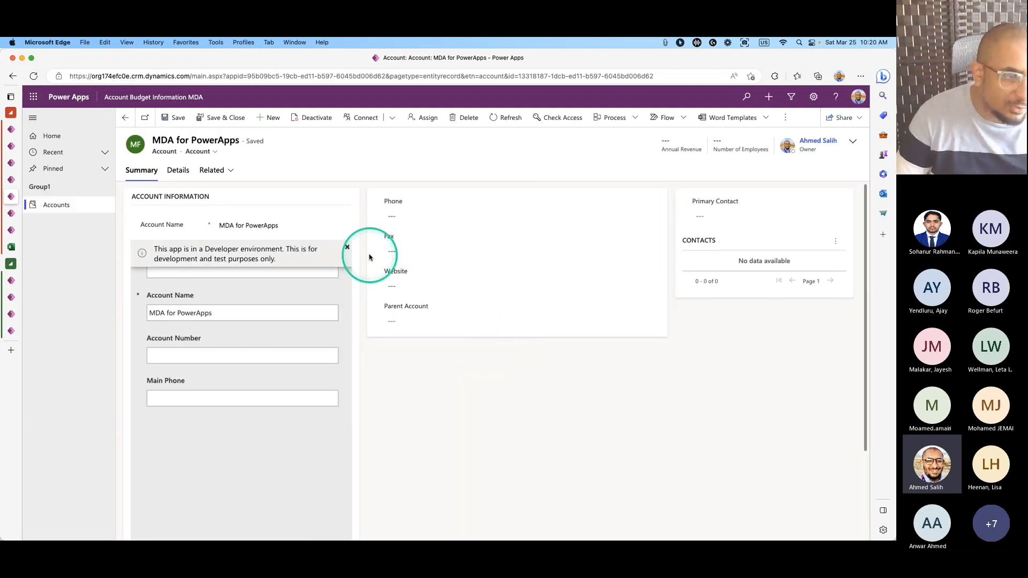
{"action": "left_click", "coordinate": [55, 101]}
{"action": "left_click", "coordinate": [468, 218]}
{"action": "left_click", "coordinate": [691, 347]}
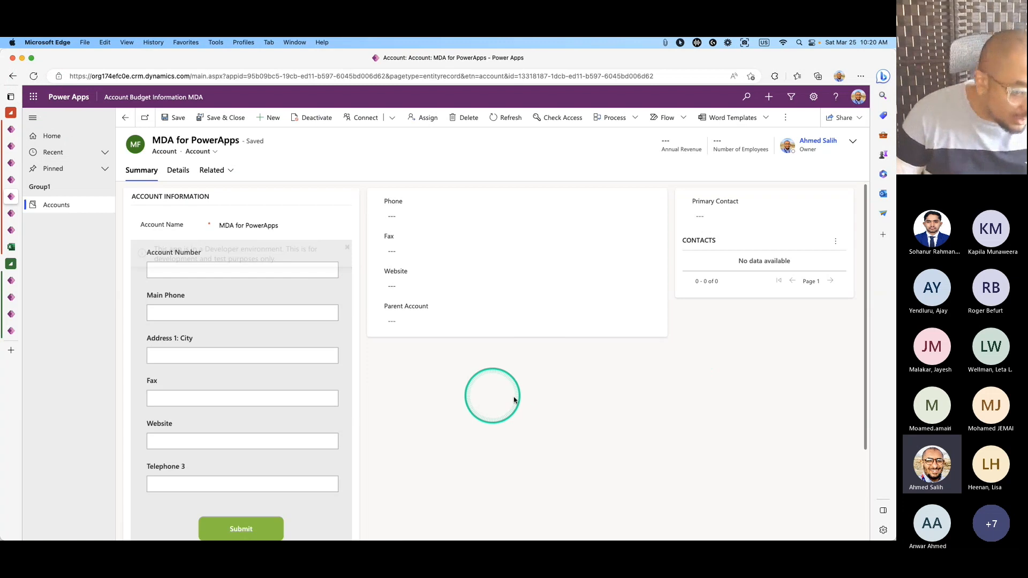
{"action": "scroll", "coordinate": [362, 423], "scroll_direction": "down", "scroll_amount": 3}
{"action": "scroll", "coordinate": [374, 430], "scroll_direction": "up", "scroll_amount": 3}
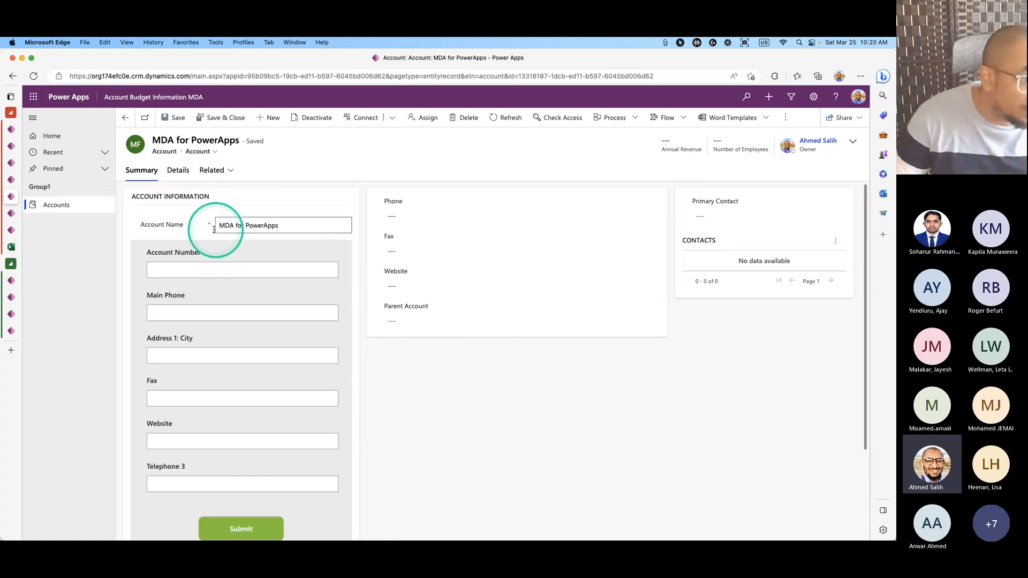
{"action": "left_click", "coordinate": [235, 267]}
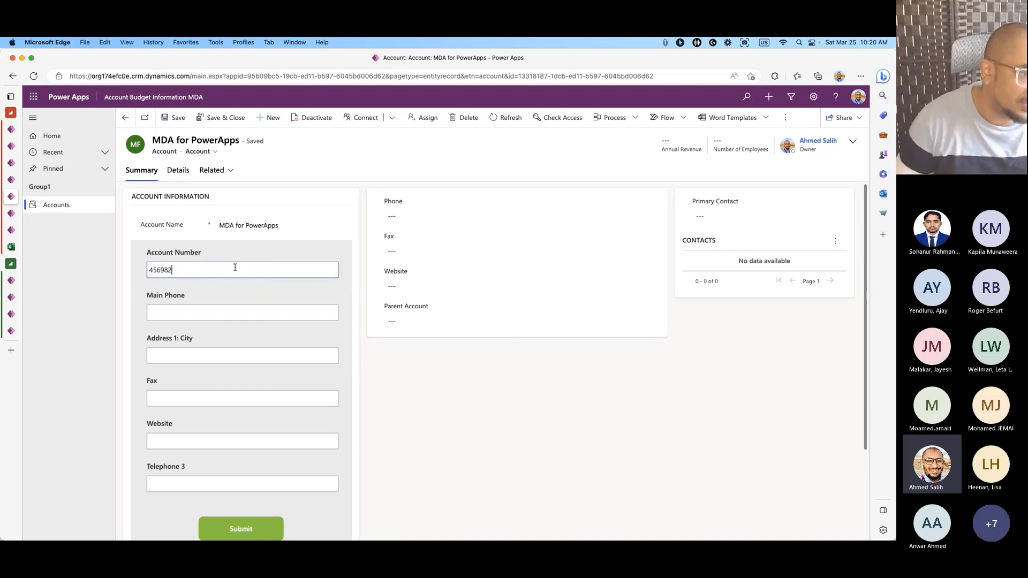
{"action": "left_click", "coordinate": [196, 313]}
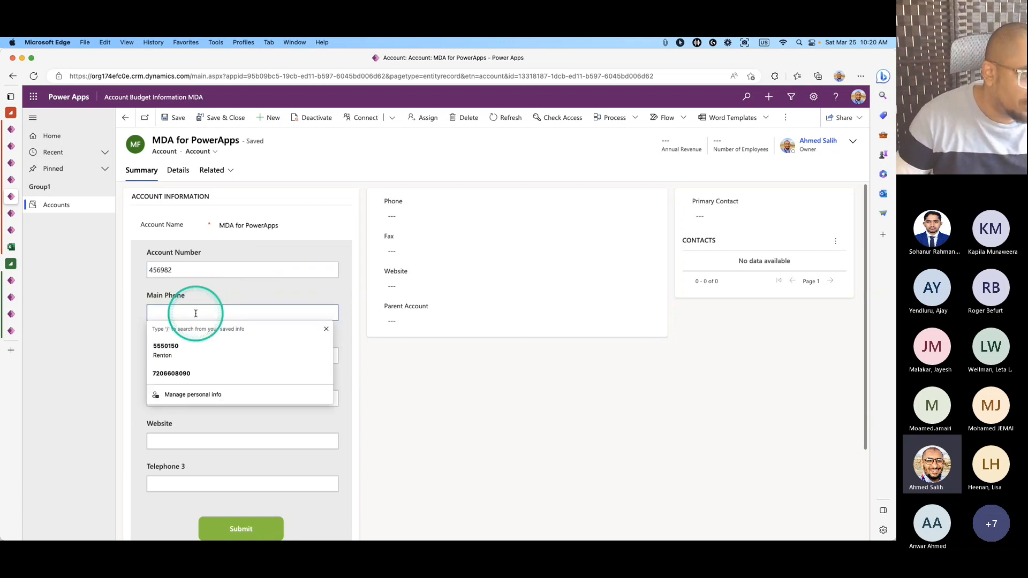
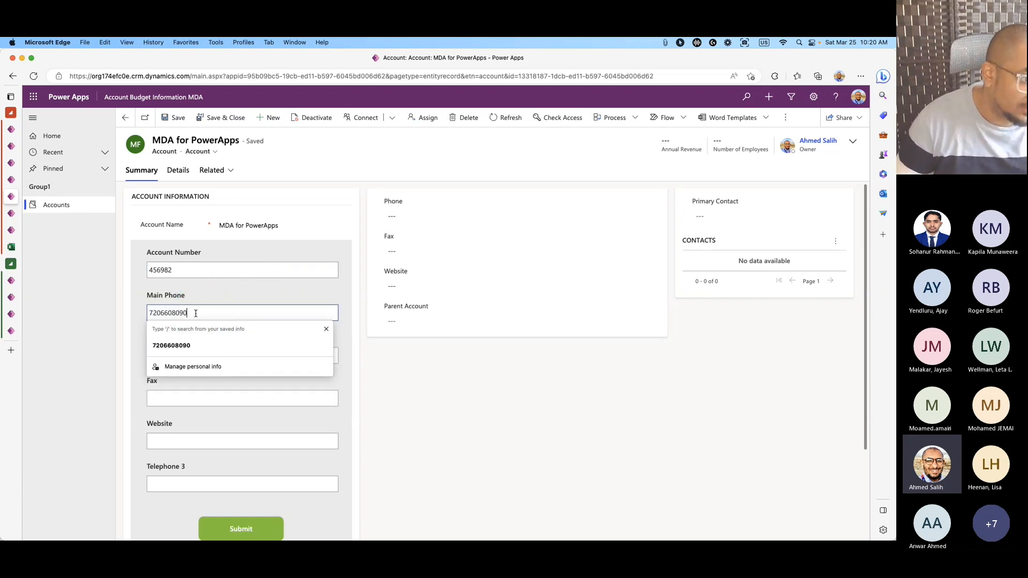
{"action": "left_click", "coordinate": [356, 351]}
{"action": "left_click", "coordinate": [280, 358]}
{"action": "type", "text": "Memphis"}
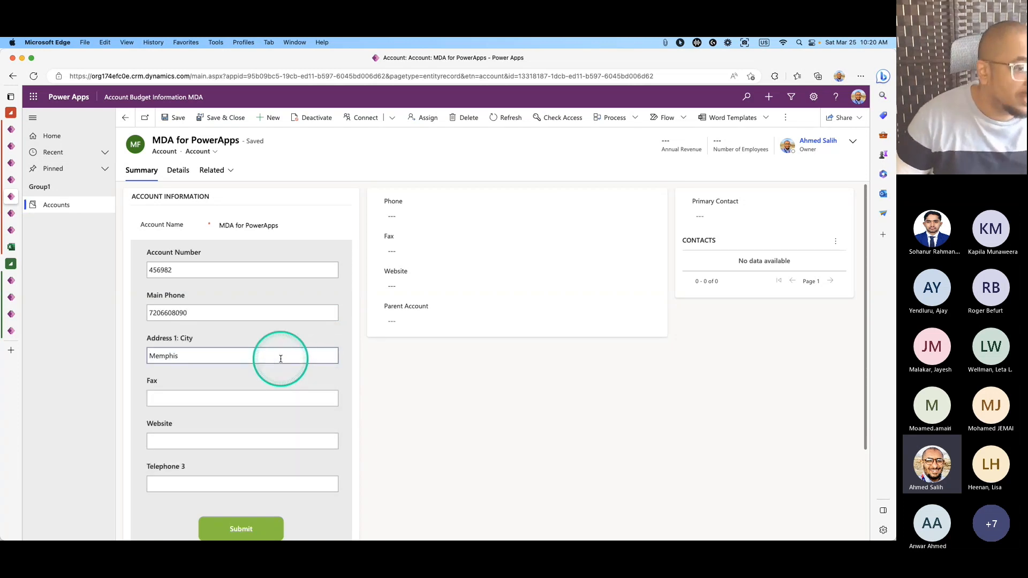
{"action": "left_click", "coordinate": [242, 393]}
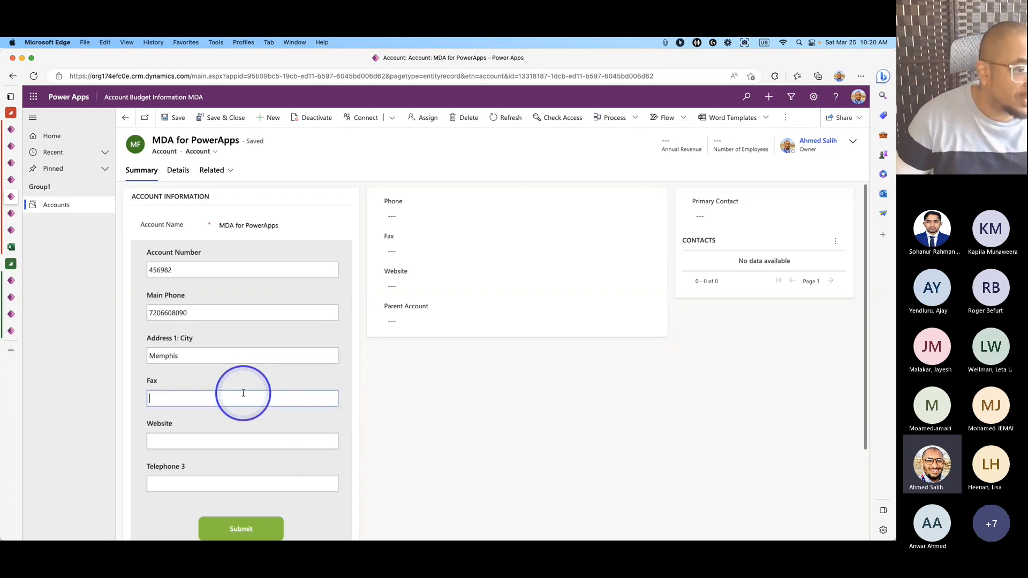
{"action": "left_click", "coordinate": [211, 439]}
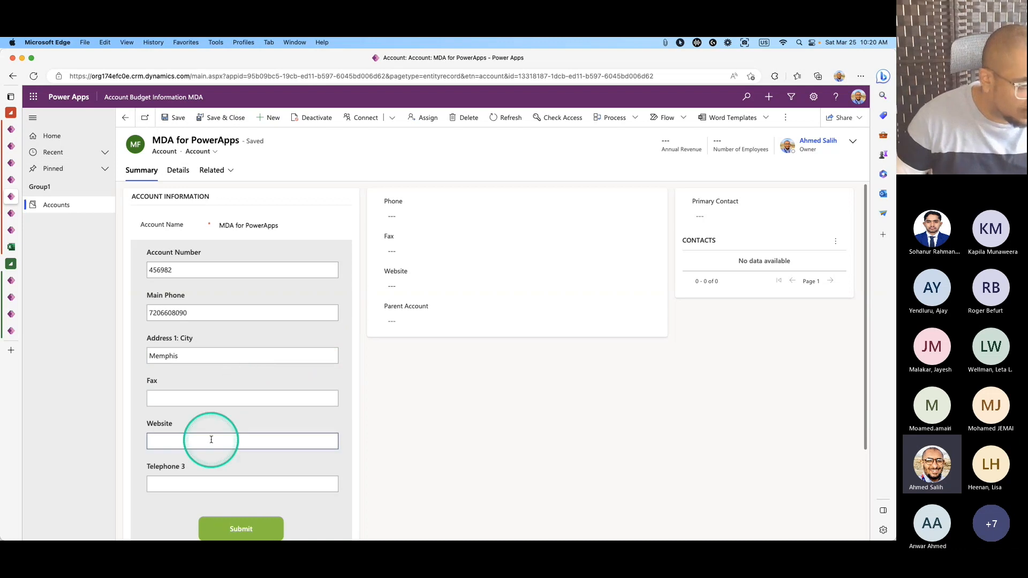
{"action": "type", "text": "www.powerplatformplace.com"}
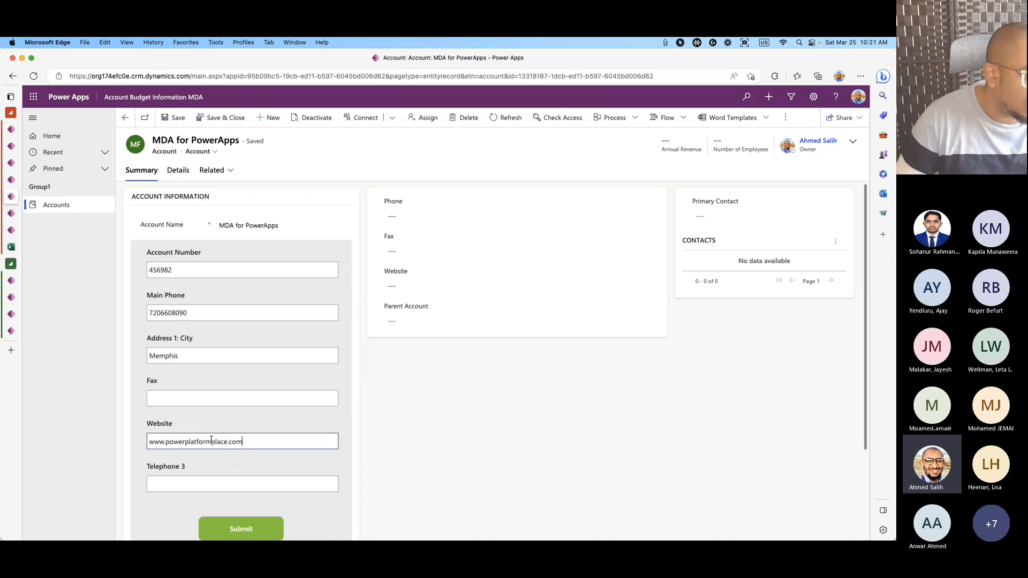
Fill Telephone 3 with the saved number from autofill and submit the embedded form.
{"action": "left_click", "coordinate": [205, 476]}
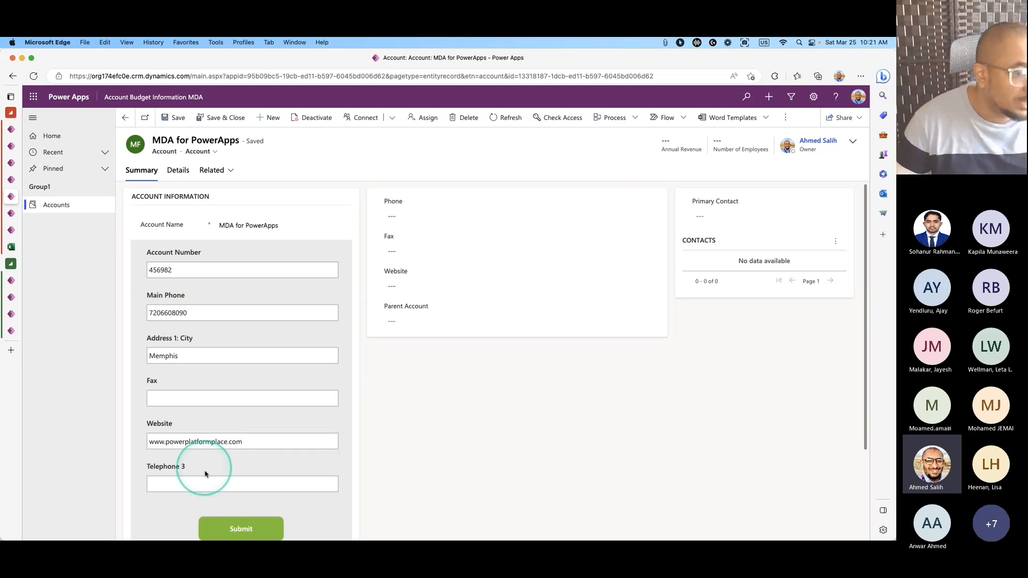
{"action": "left_click", "coordinate": [204, 376]}
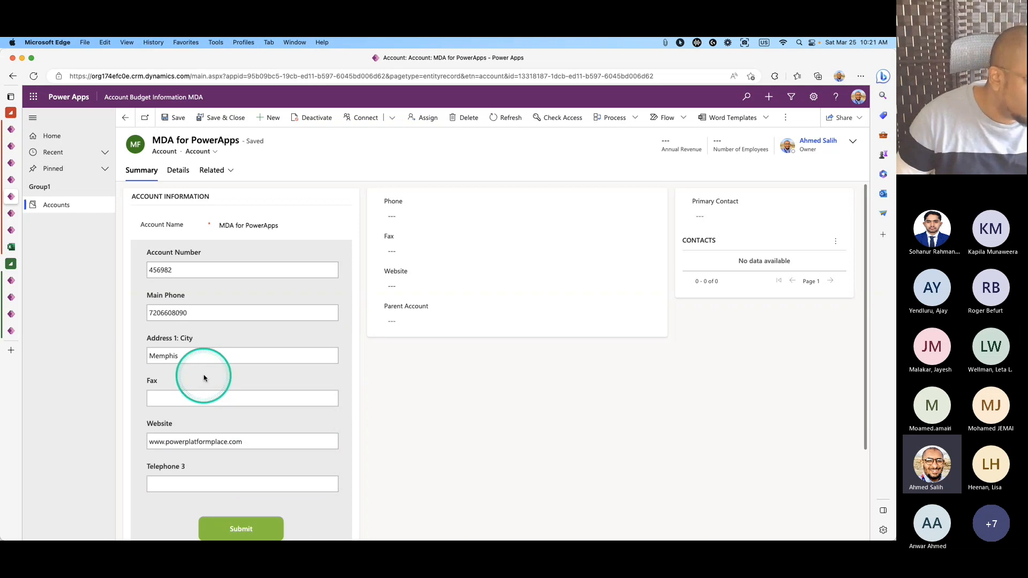
{"action": "left_click", "coordinate": [188, 481]}
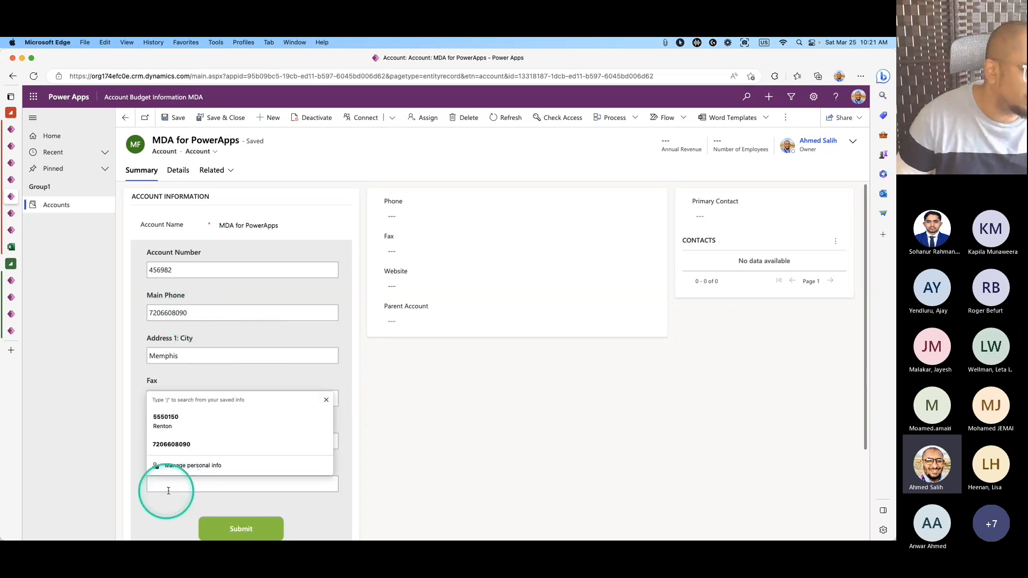
{"action": "left_click", "coordinate": [170, 445]}
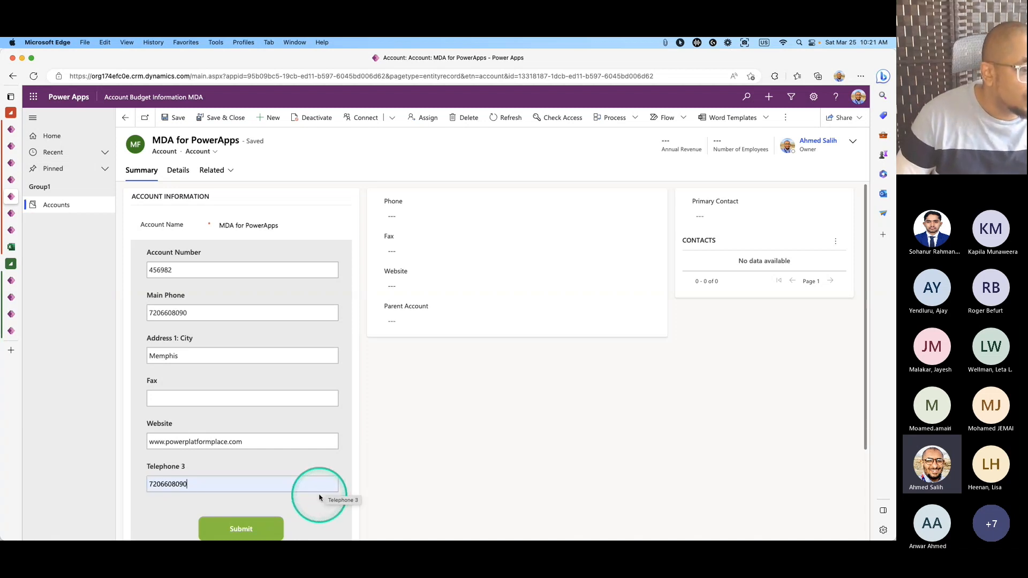
{"action": "left_click", "coordinate": [254, 528]}
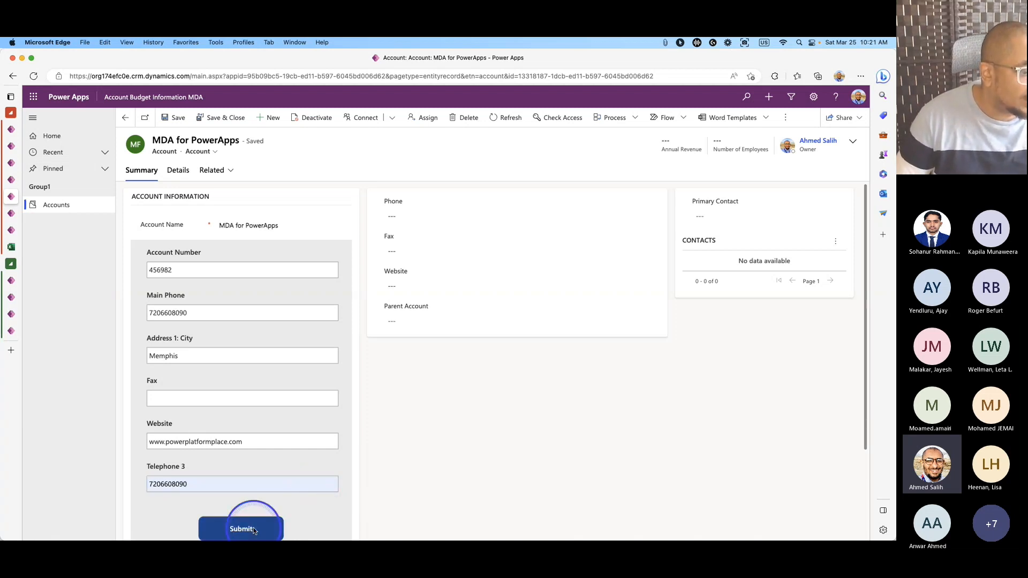
{"action": "left_click", "coordinate": [395, 503]}
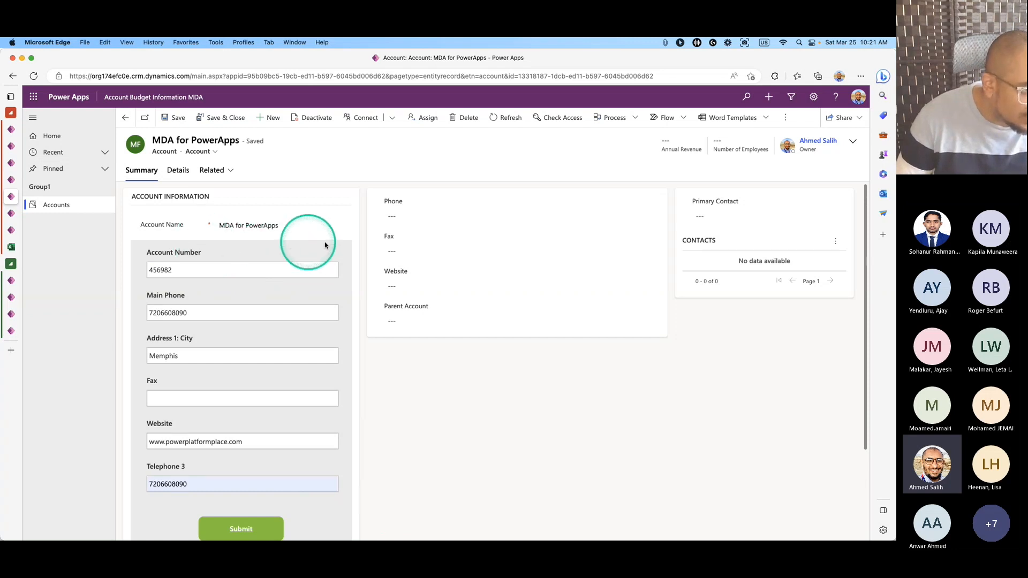
Refresh the account so Phone and Website show the submitted values, then go back to Studio.
{"action": "left_click", "coordinate": [499, 119]}
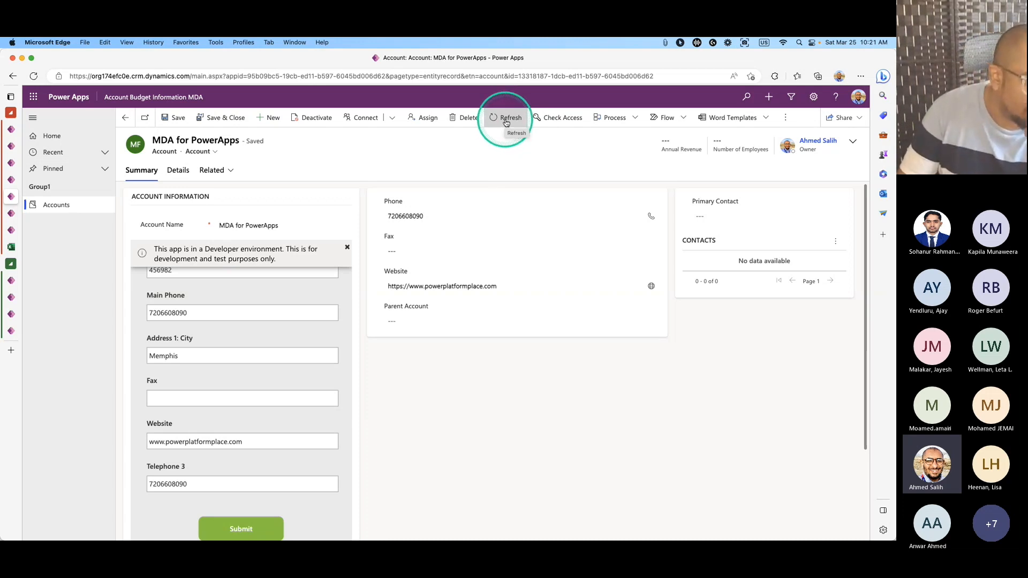
{"action": "left_click", "coordinate": [11, 180]}
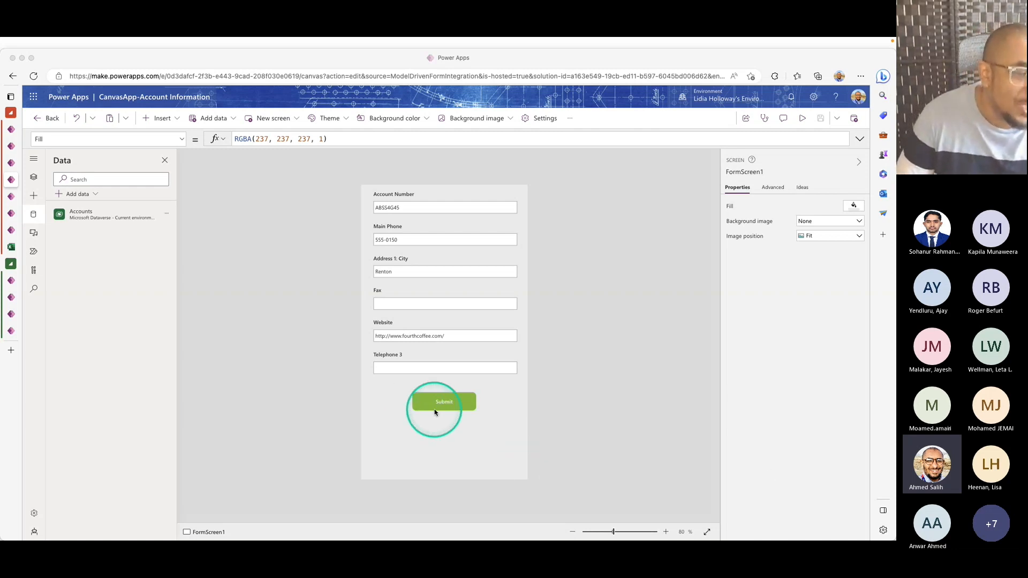
Add ModelDrivenFormIntegration.RefreshForm(false) after SubmitForm(Form1) in the Submit button's OnSelect.
{"action": "left_click", "coordinate": [459, 407]}
{"action": "left_click", "coordinate": [858, 139]}
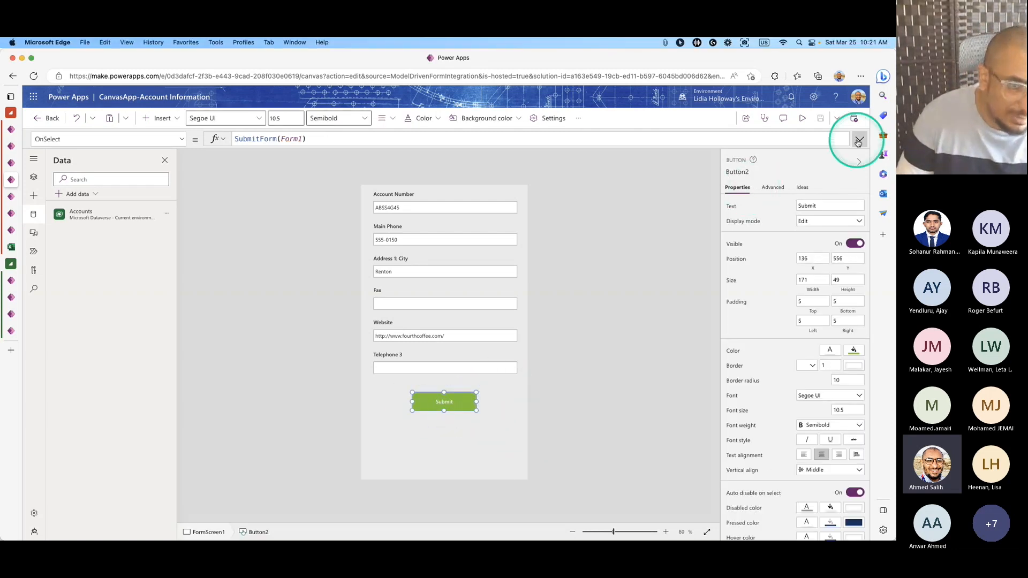
{"action": "left_click", "coordinate": [323, 149]}
{"action": "left_click", "coordinate": [374, 142]}
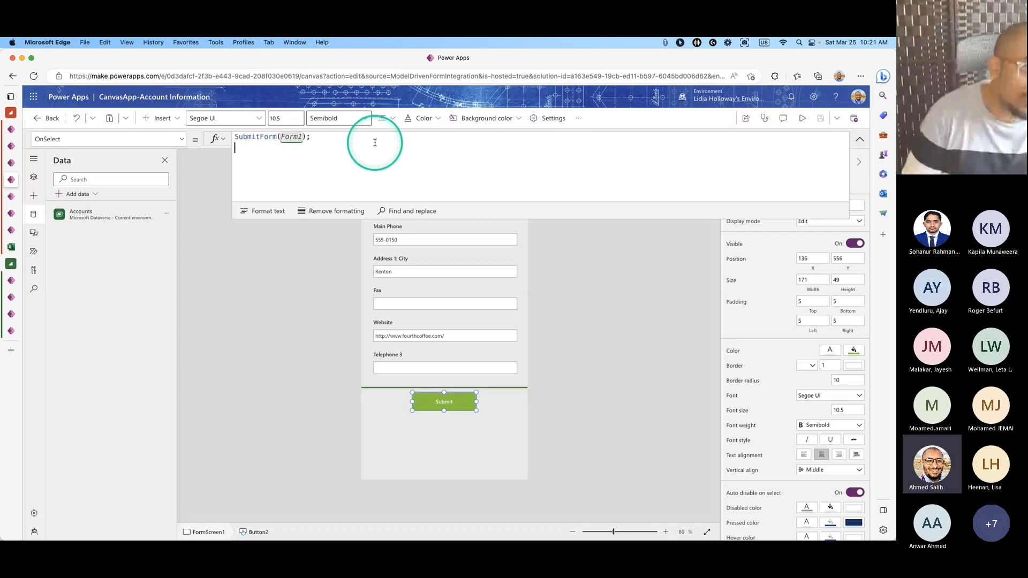
{"action": "type", "text": "ModelDrivenFormIntegration.RefreshForm(false)"}
{"action": "left_click", "coordinate": [33, 177]}
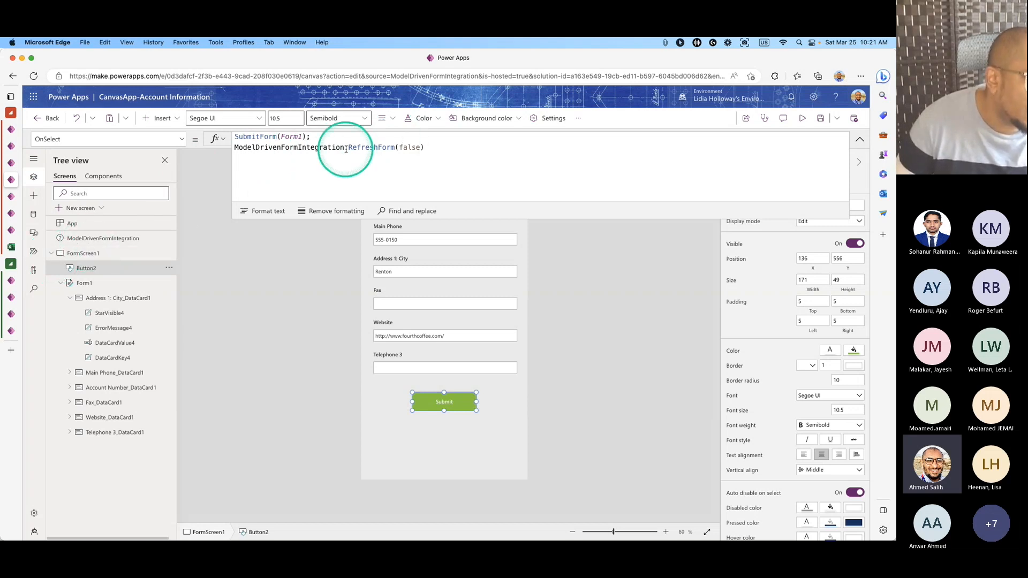
Change the RefreshForm argument to true, then delete that line, leaving only SubmitForm(Form1).
{"action": "left_click_drag", "start_coordinate": [348, 148], "coordinate": [396, 148]}
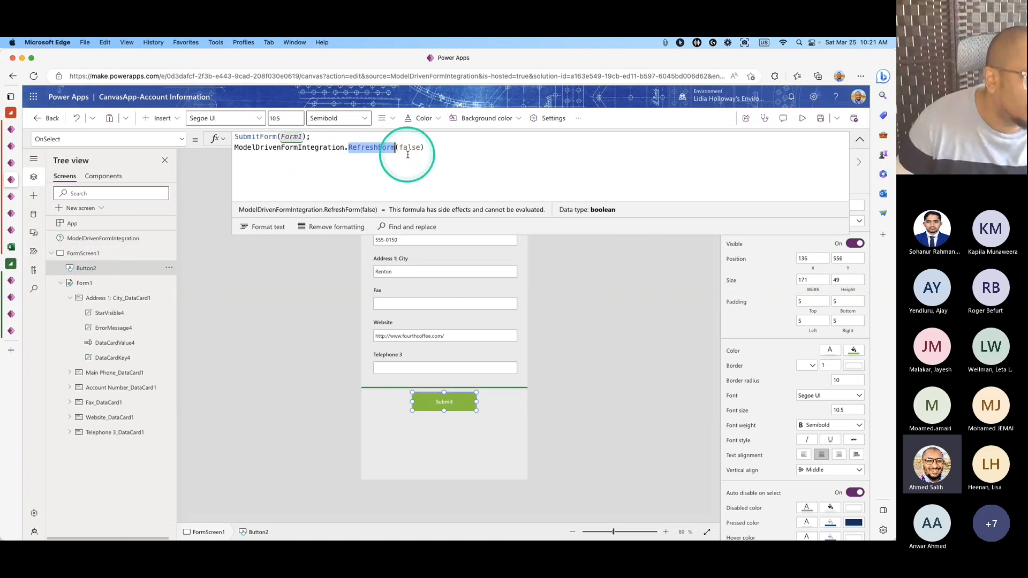
{"action": "double_click", "coordinate": [418, 149]}
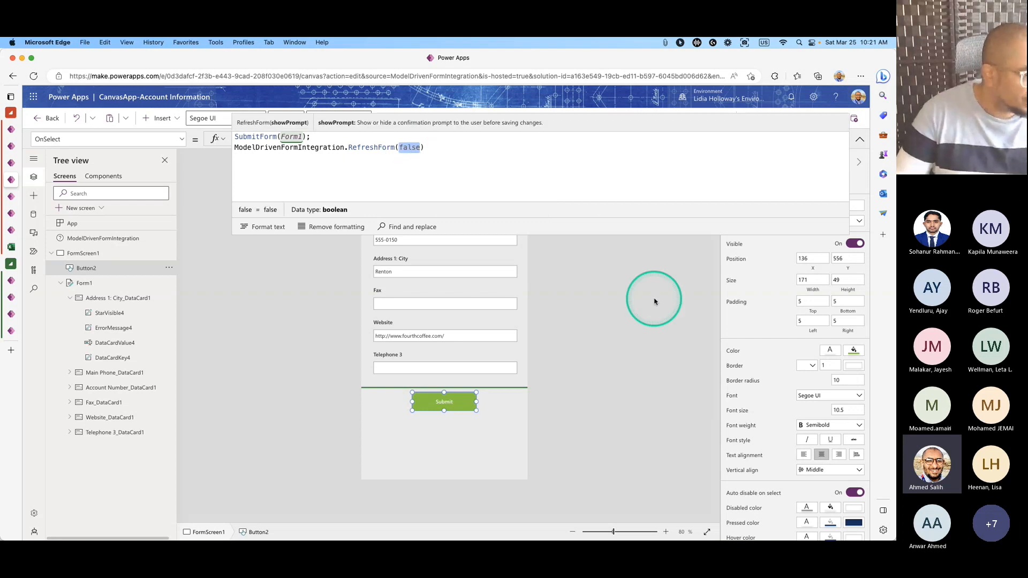
{"action": "type", "text": "truw"}
{"action": "key", "text": "BackSpace"}
{"action": "left_click", "coordinate": [455, 154]}
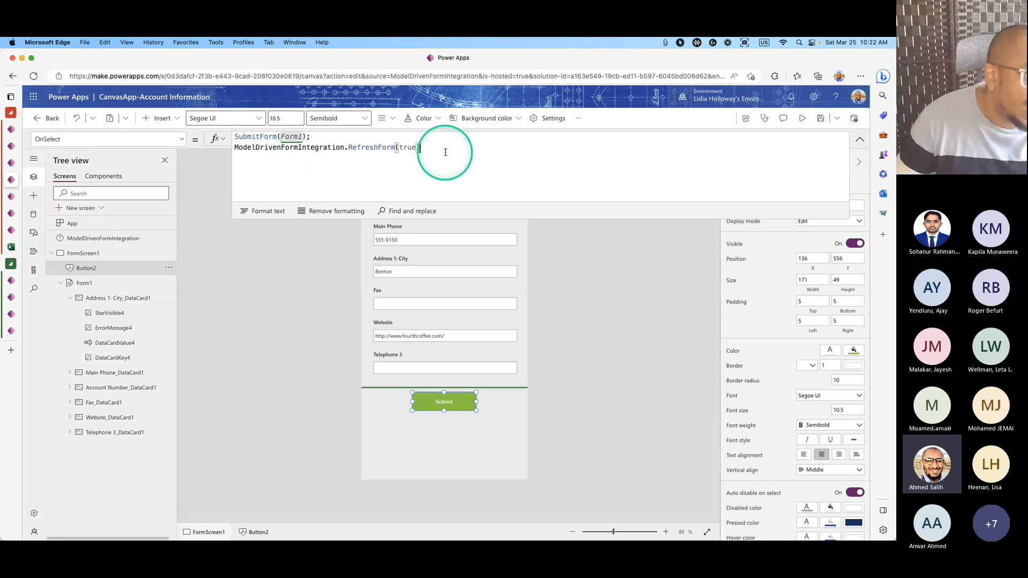
{"action": "left_click_drag", "start_coordinate": [431, 154], "coordinate": [236, 149]}
{"action": "key", "text": "super+c"}
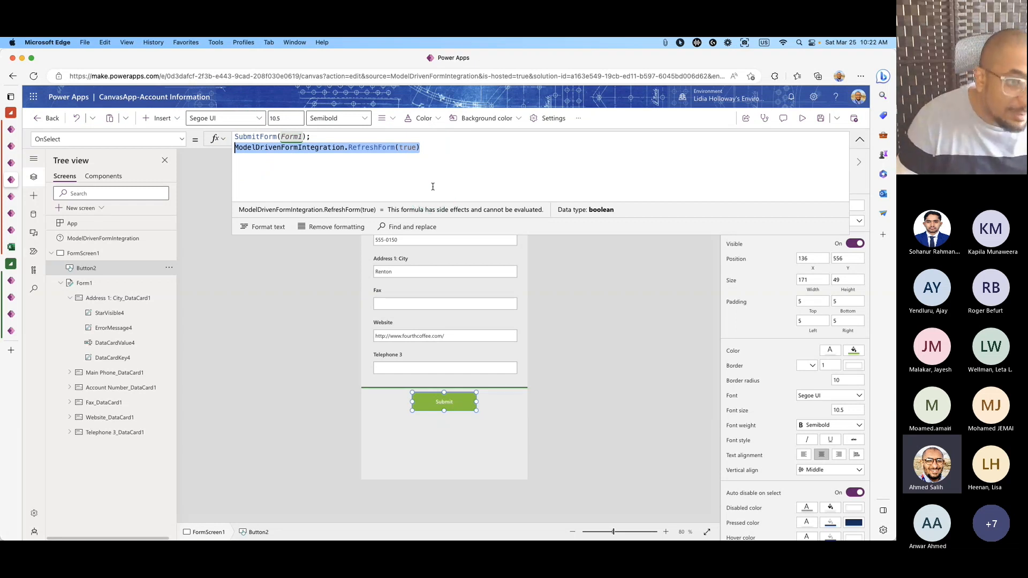
{"action": "key", "text": "BackSpace"}
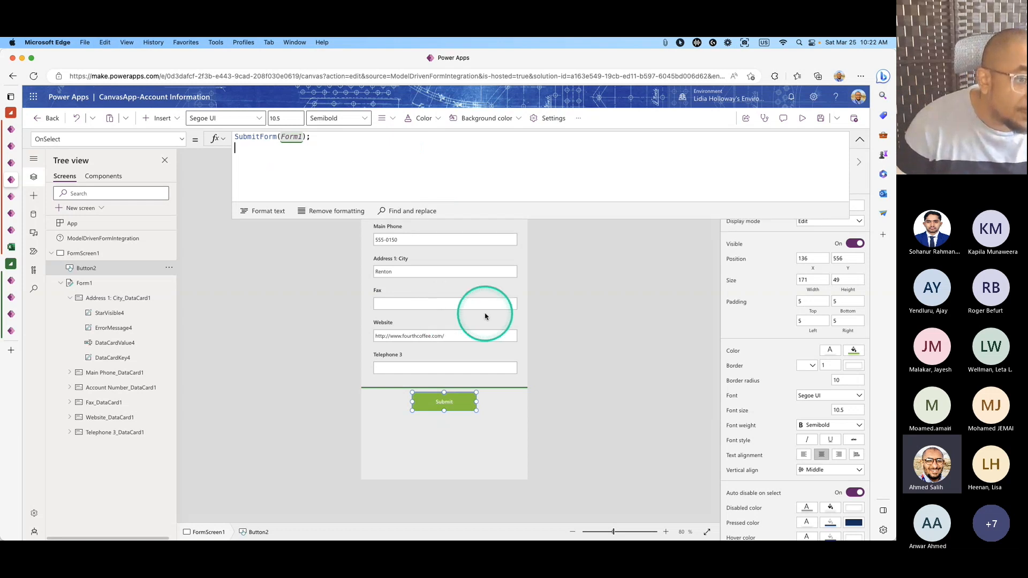
{"action": "left_click", "coordinate": [485, 317]}
Set Form1's OnSuccess property to ModelDrivenFormIntegration.RefreshForm(true).
{"action": "left_click", "coordinate": [503, 356]}
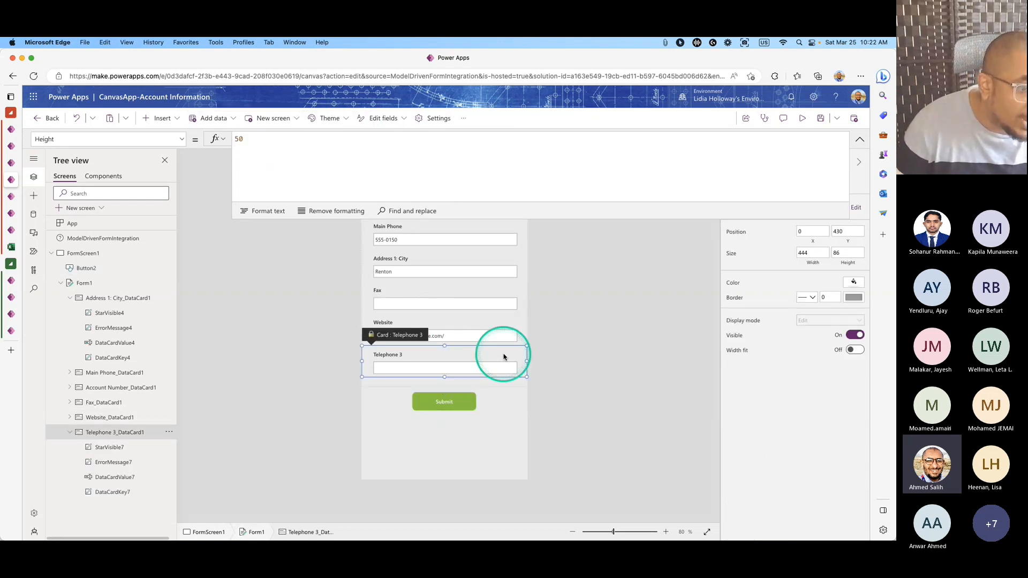
{"action": "left_click", "coordinate": [517, 384]}
{"action": "left_click", "coordinate": [179, 138]}
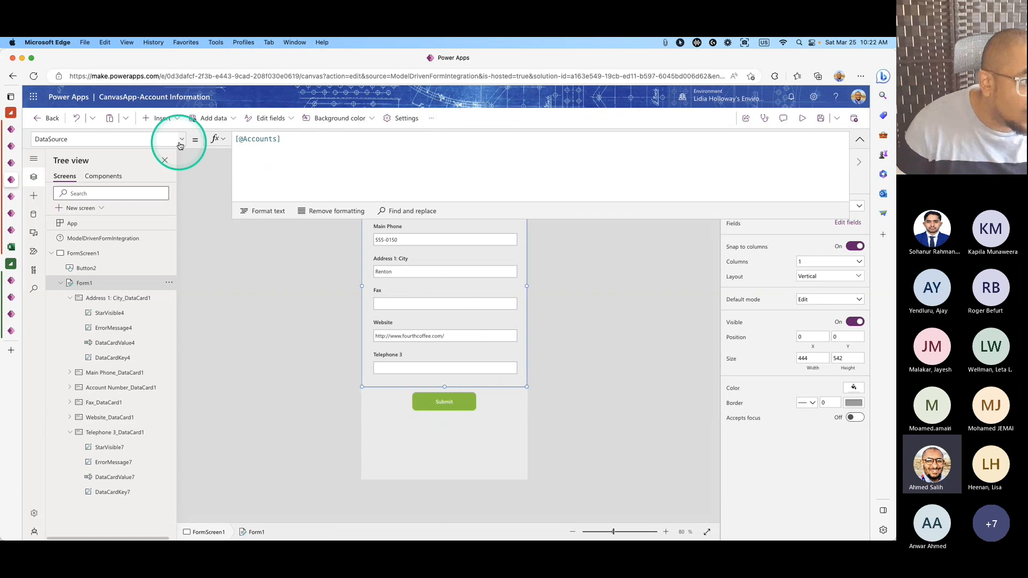
{"action": "scroll", "coordinate": [130, 239], "scroll_direction": "down", "scroll_amount": 5}
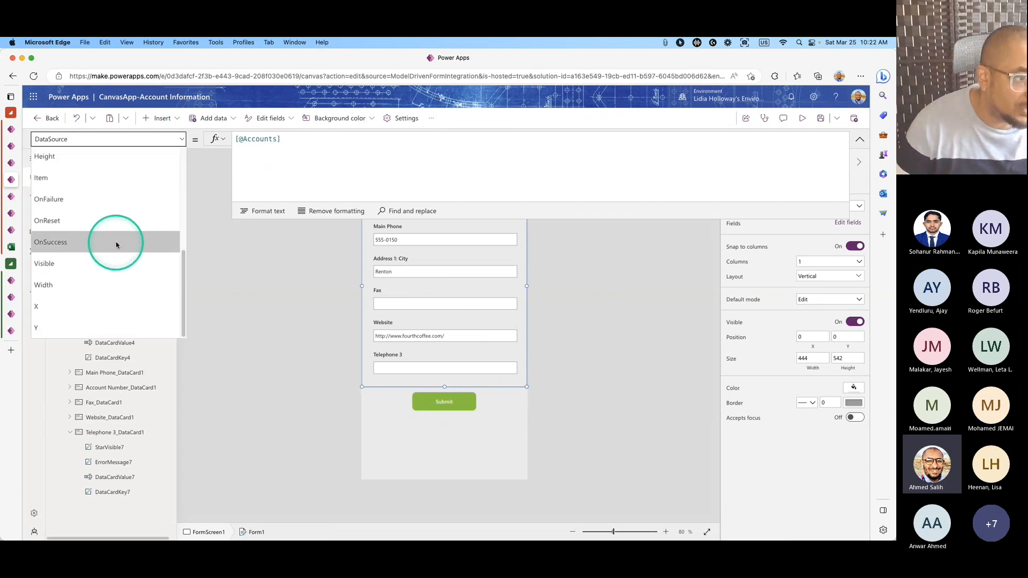
{"action": "left_click", "coordinate": [118, 239]}
{"action": "double_click", "coordinate": [279, 148]}
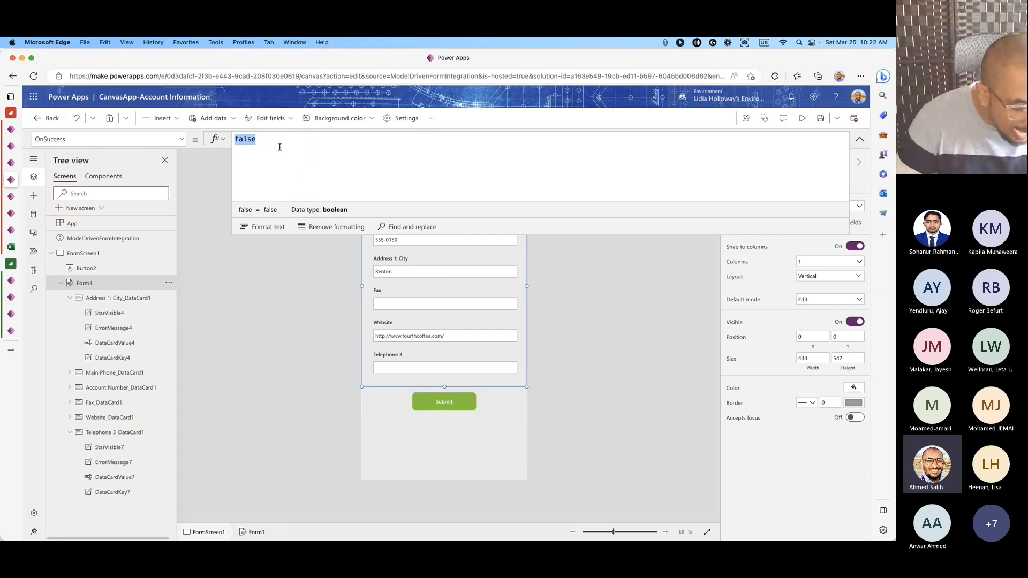
{"action": "key", "text": "super+v"}
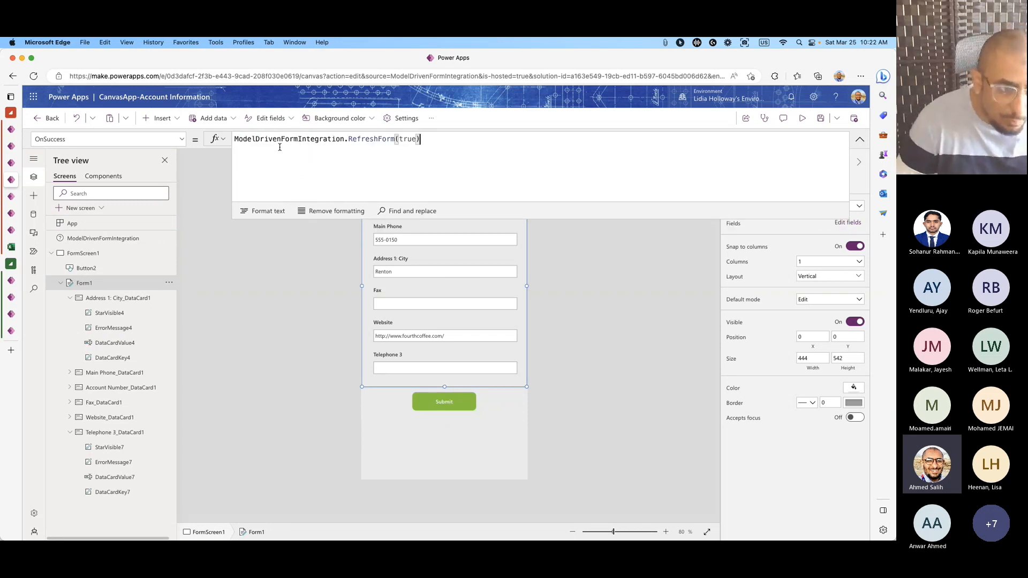
{"action": "left_click", "coordinate": [279, 147]}
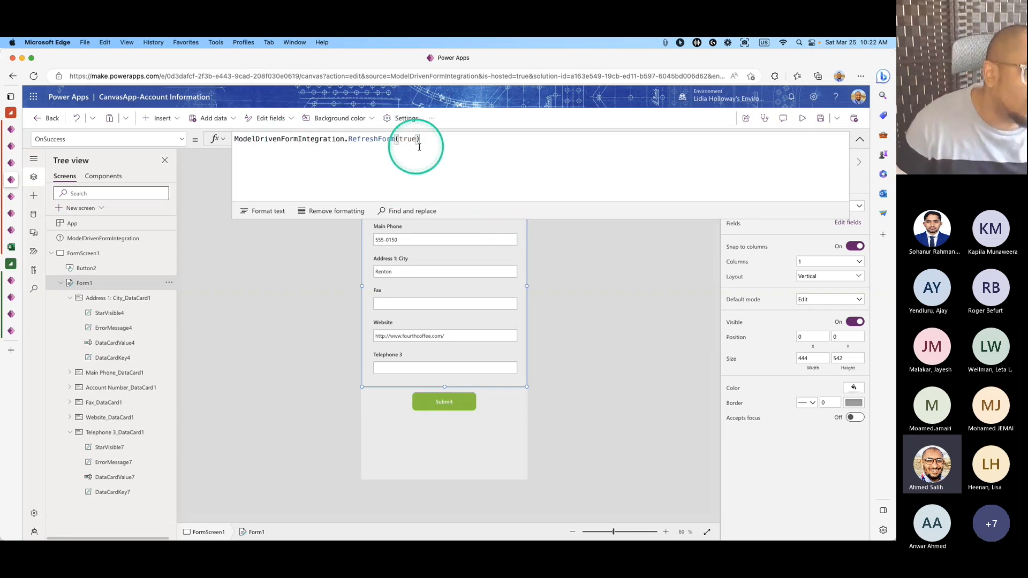
Save the canvas app and publish this version.
{"action": "left_click", "coordinate": [819, 119]}
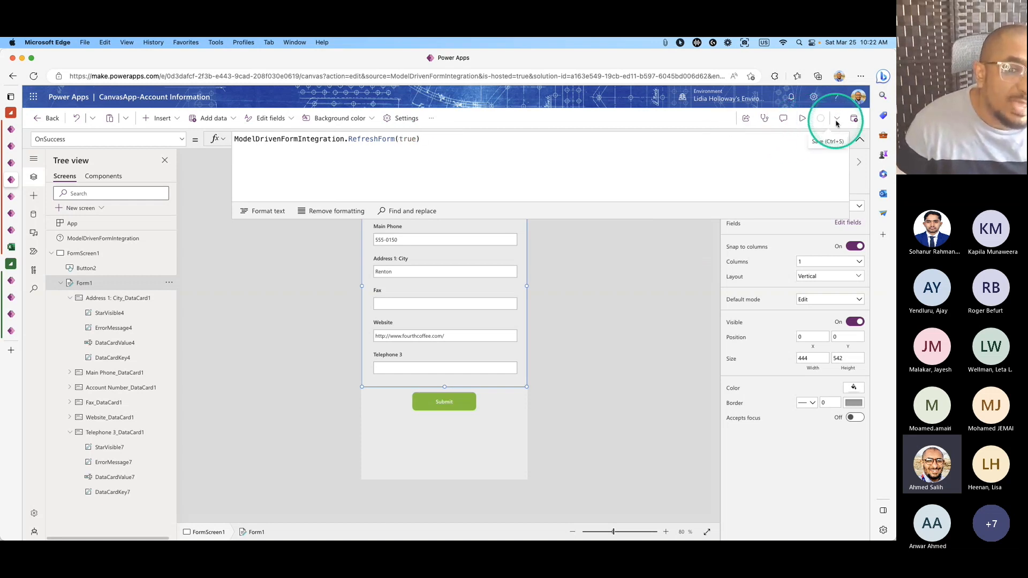
{"action": "left_click", "coordinate": [854, 121]}
{"action": "left_click", "coordinate": [471, 396]}
{"action": "left_click", "coordinate": [11, 196]}
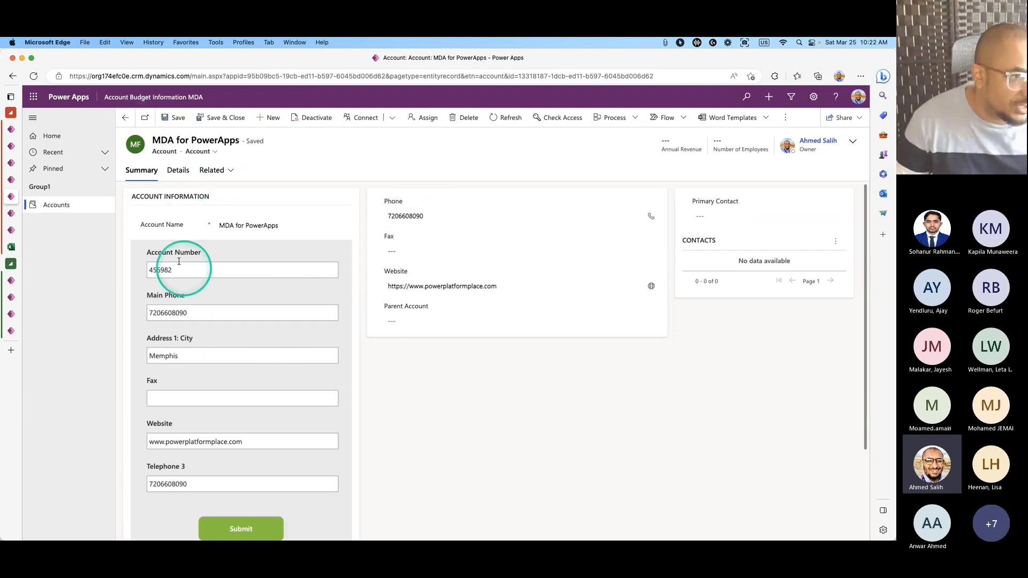
Reload the account, blank Main Phone and submit, confirming the record's Phone shows ---.
{"action": "left_click", "coordinate": [34, 77]}
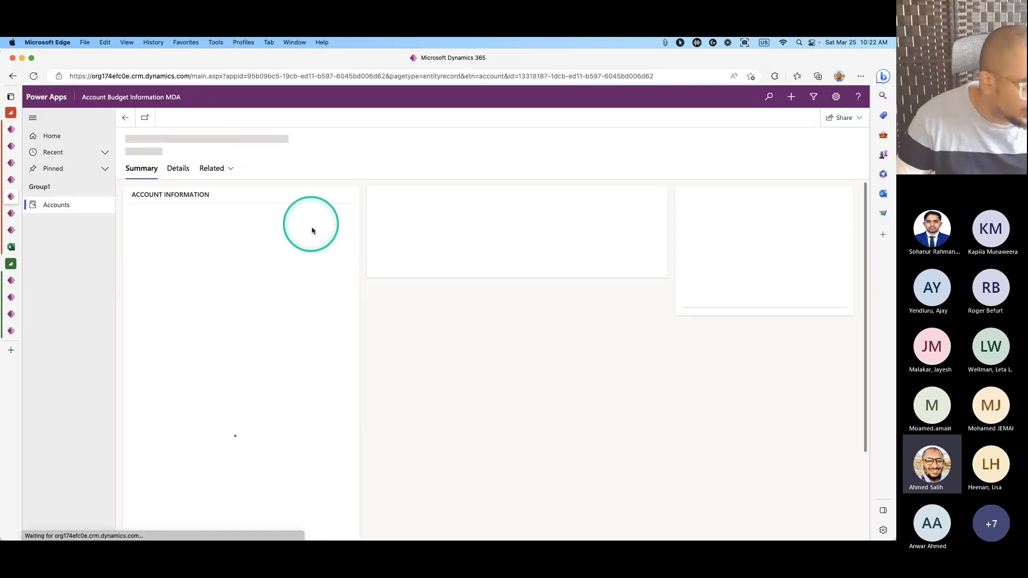
{"action": "left_click", "coordinate": [33, 76]}
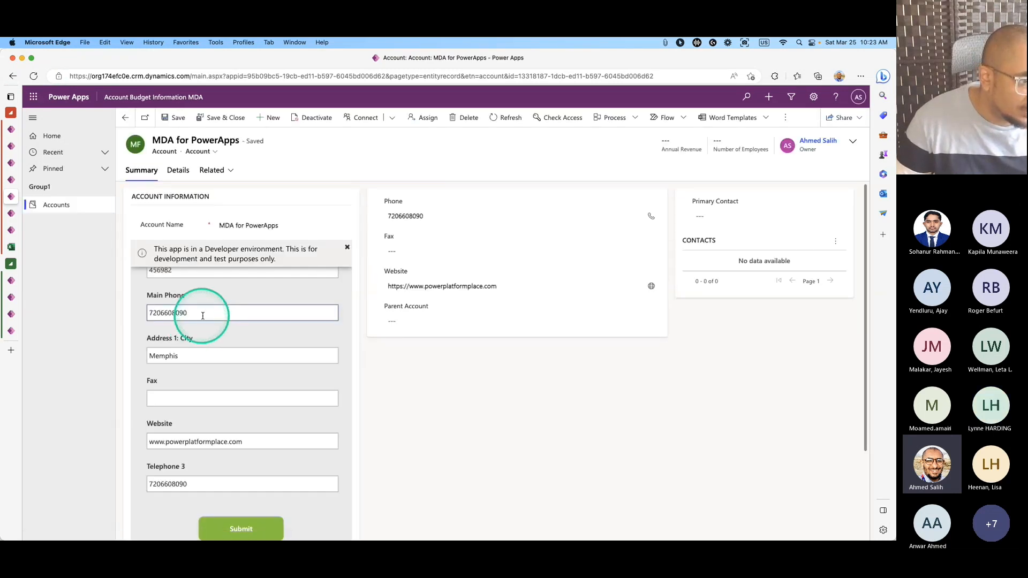
{"action": "left_click", "coordinate": [209, 313]}
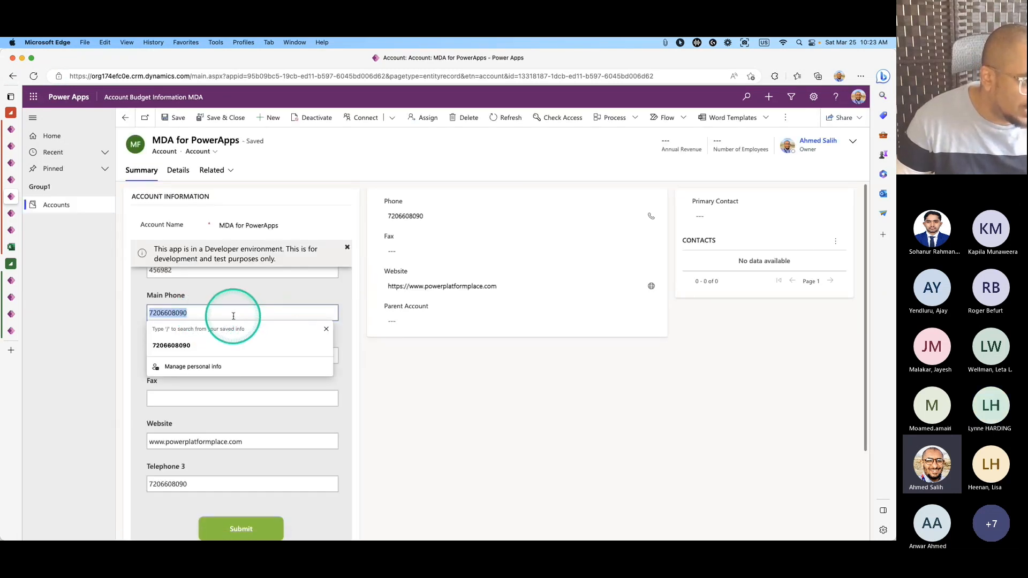
{"action": "key", "text": "BackSpace"}
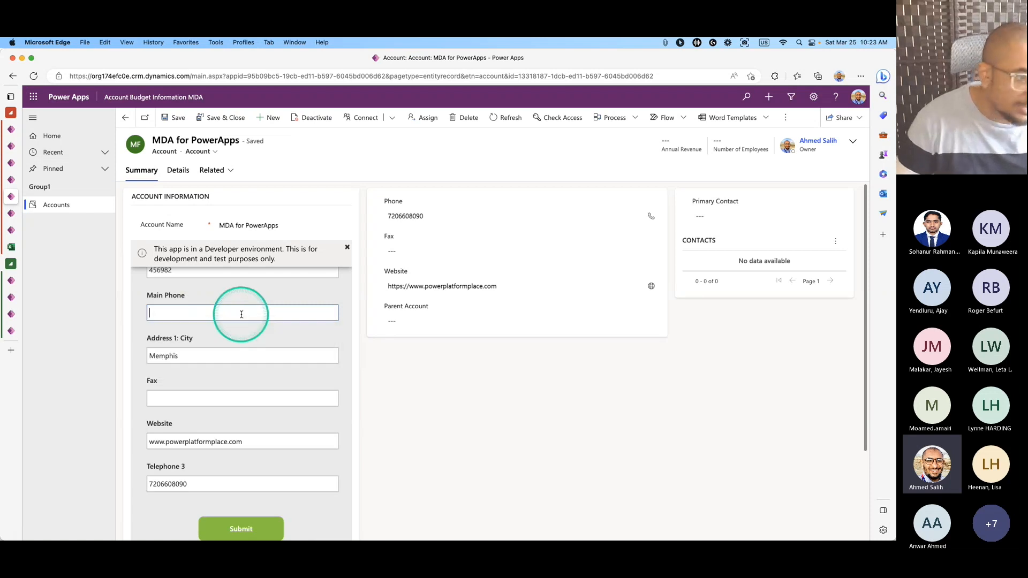
{"action": "left_click", "coordinate": [252, 528]}
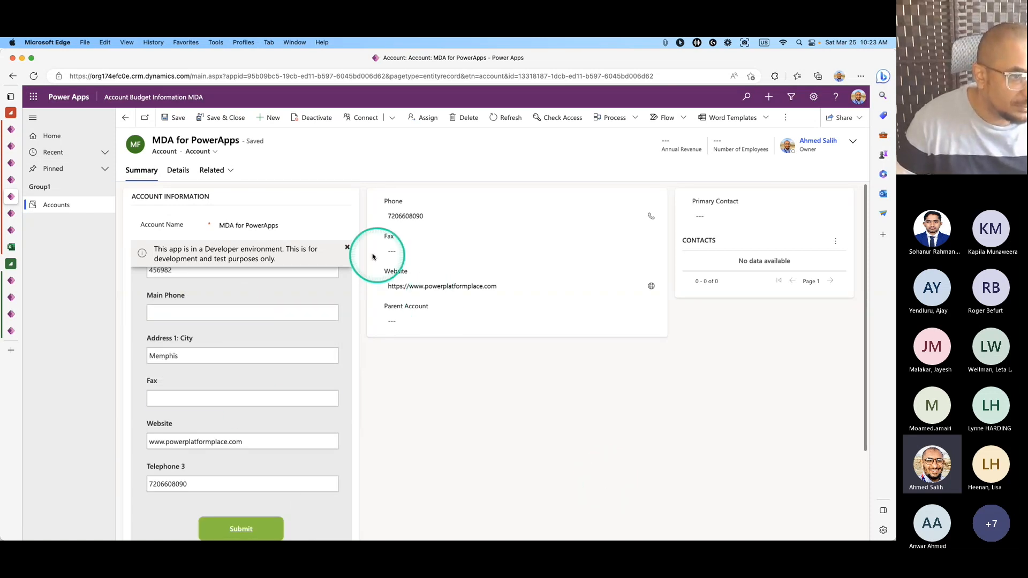
{"action": "left_click", "coordinate": [348, 249]}
{"action": "left_click", "coordinate": [236, 529]}
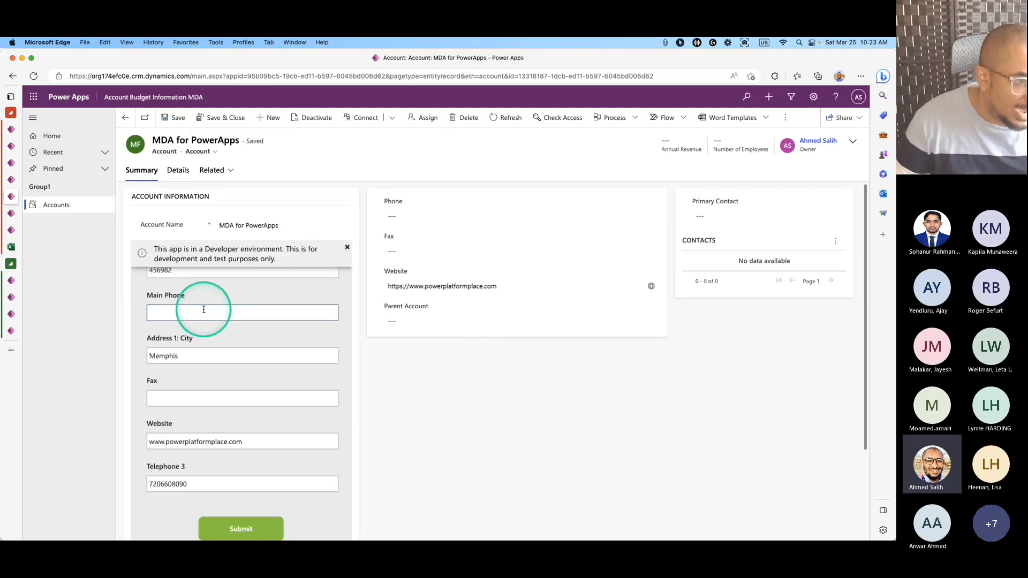
Restore the saved main phone number, submit it, then clear Main Phone again.
{"action": "left_click", "coordinate": [203, 309]}
{"action": "left_click", "coordinate": [194, 381]}
{"action": "left_click", "coordinate": [240, 535]}
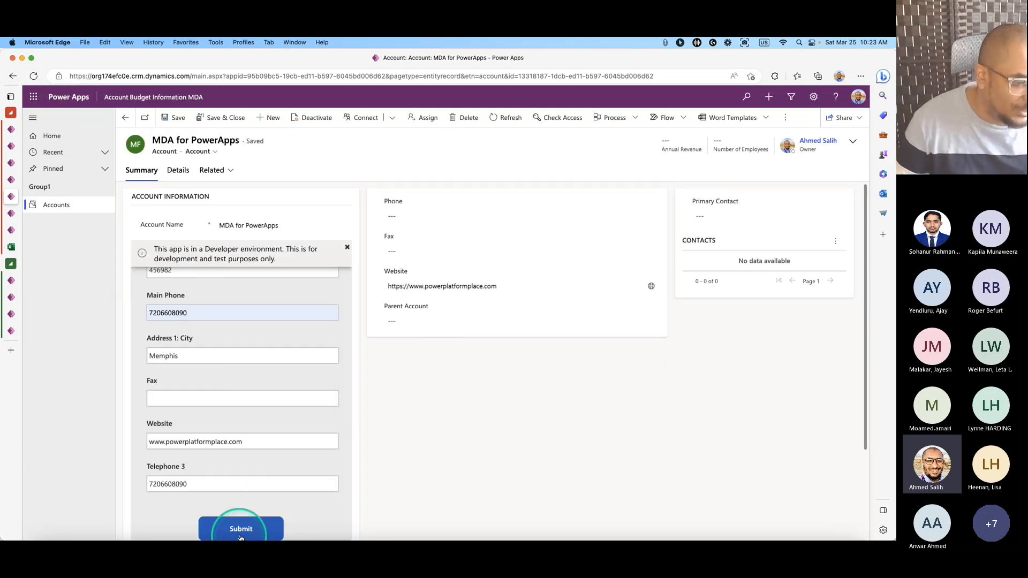
{"action": "left_click", "coordinate": [348, 250]}
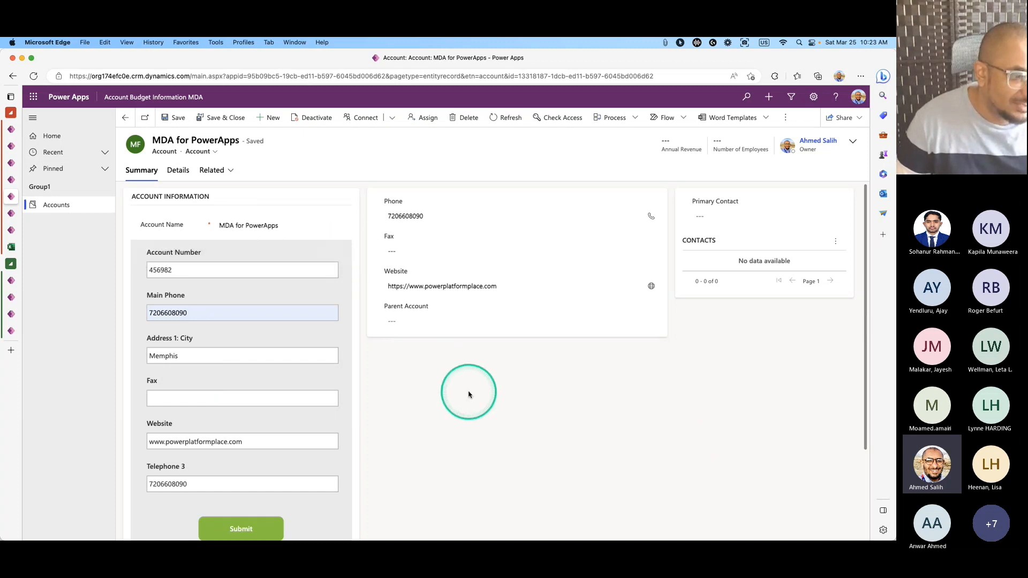
{"action": "double_click", "coordinate": [287, 314]}
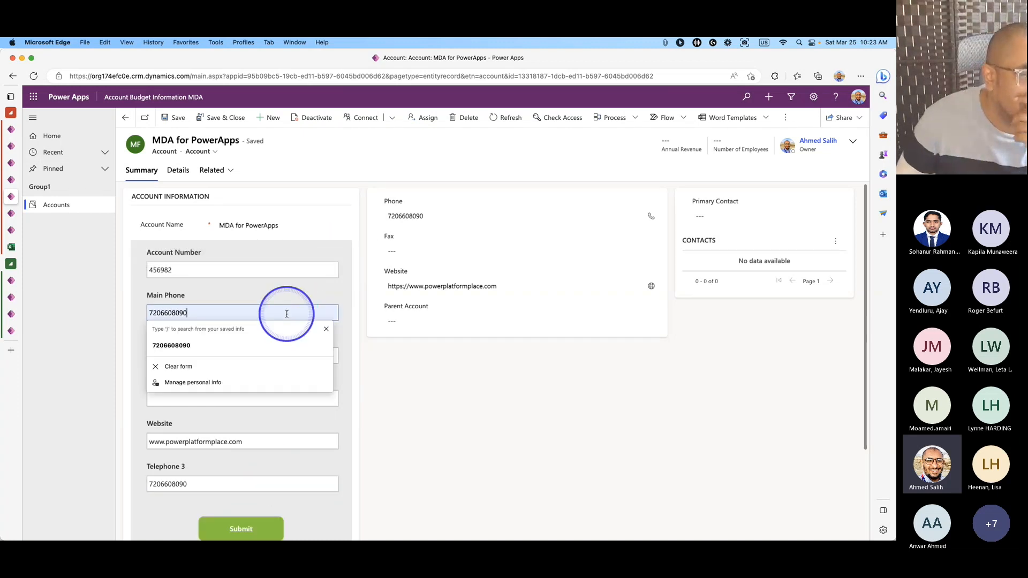
{"action": "key", "text": "BackSpace"}
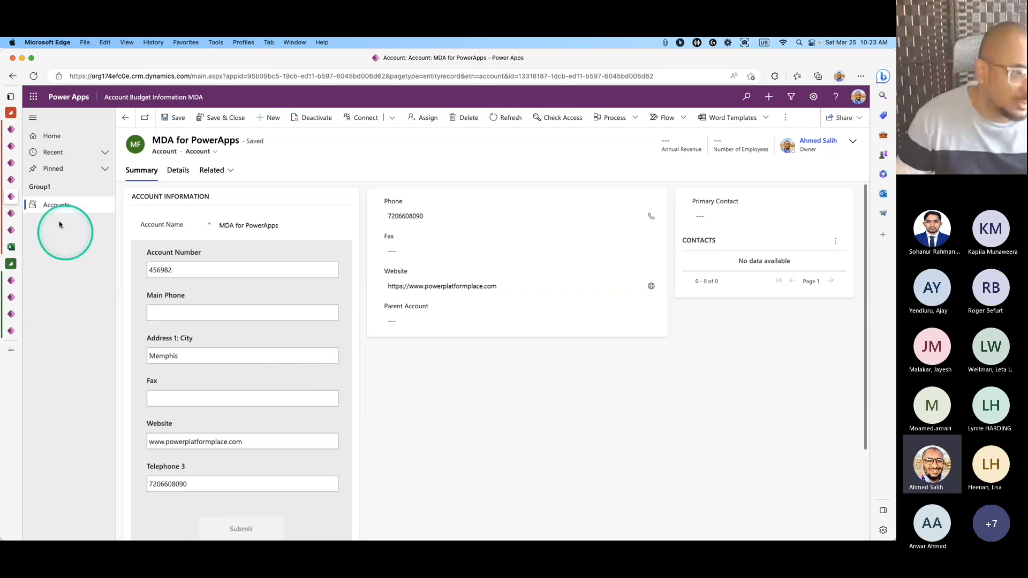
Reload the account, autofill Main Phone, enter the fax number and submit the embedded form.
{"action": "left_click", "coordinate": [34, 78]}
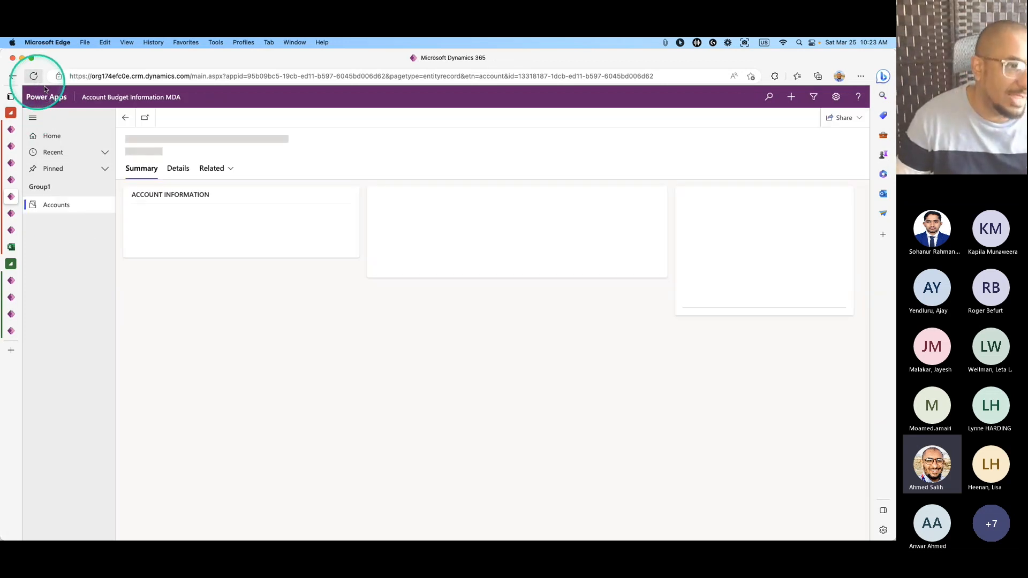
{"action": "left_click", "coordinate": [223, 315]}
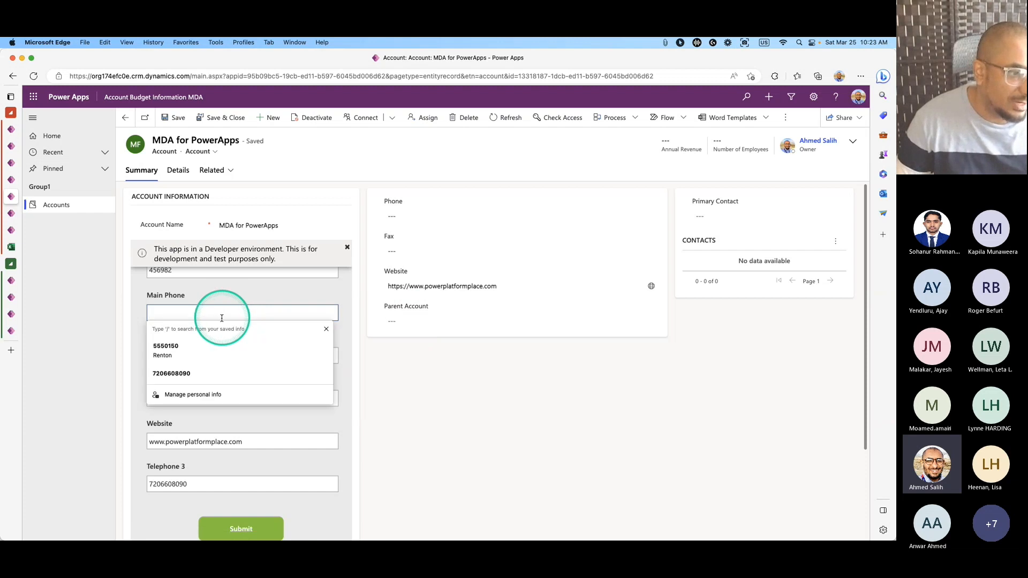
{"action": "left_click", "coordinate": [204, 369]}
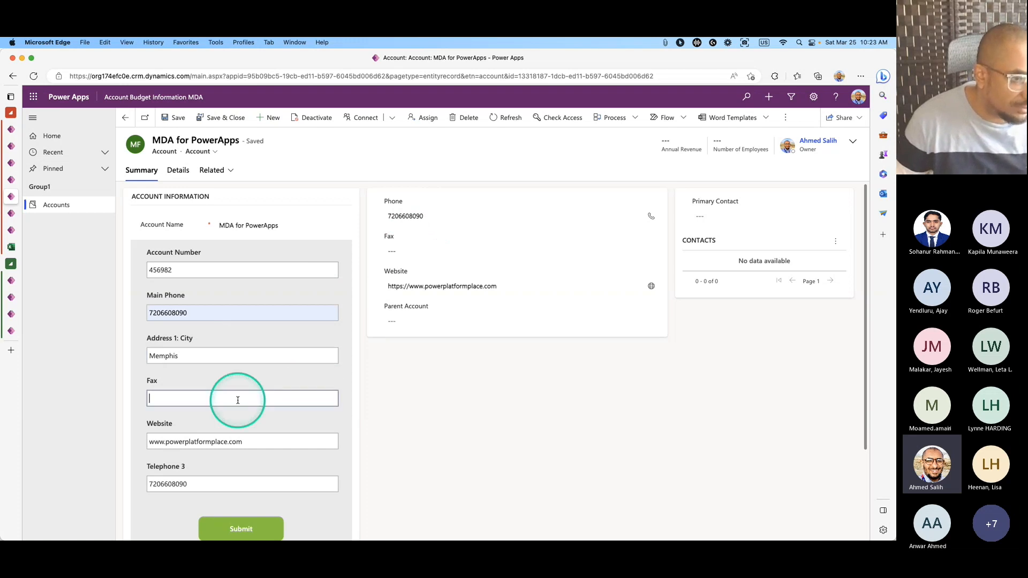
{"action": "left_click", "coordinate": [238, 400]}
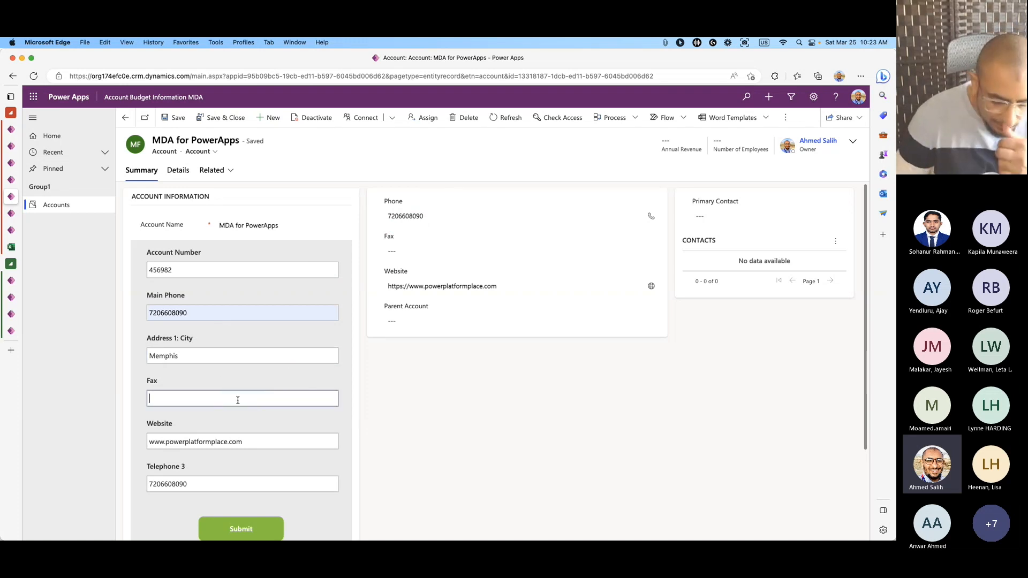
{"action": "type", "text": "1144"}
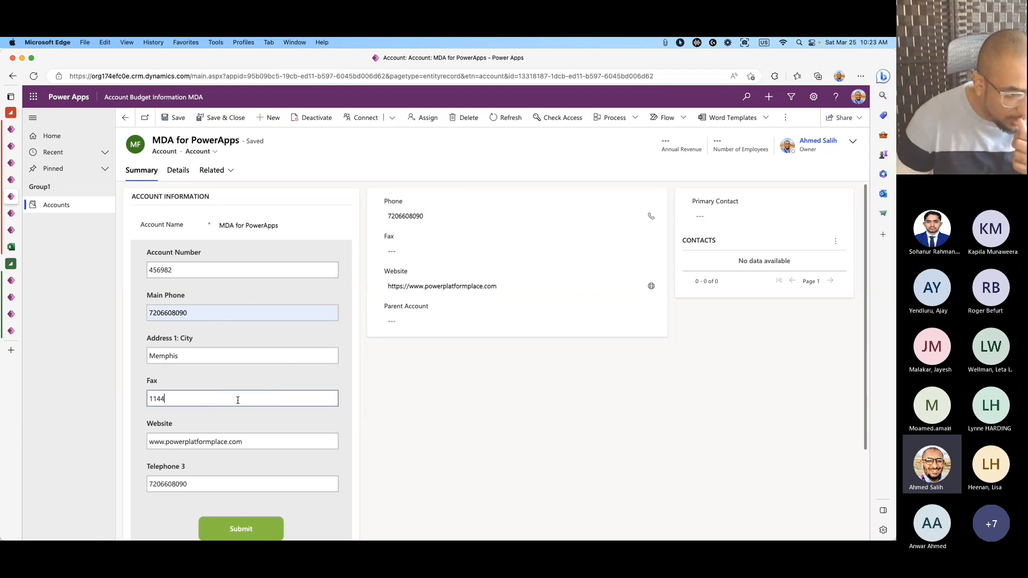
{"action": "type", "text": "1122"}
{"action": "left_click", "coordinate": [265, 524]}
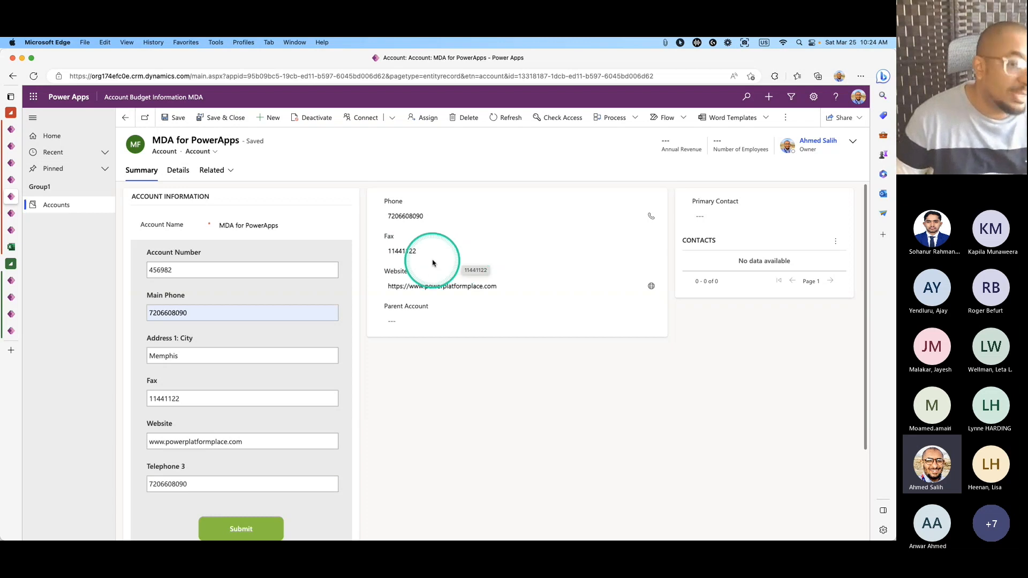
Review Form1's OnSuccess RefreshForm(true) formula, then return to the account record.
{"action": "left_click", "coordinate": [15, 185]}
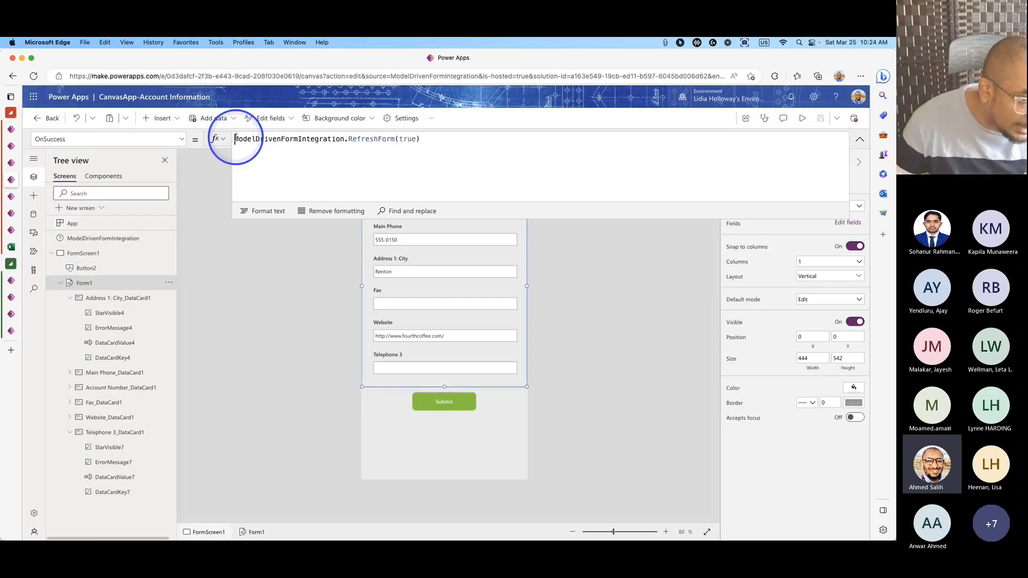
{"action": "left_click_drag", "start_coordinate": [232, 140], "coordinate": [449, 136]}
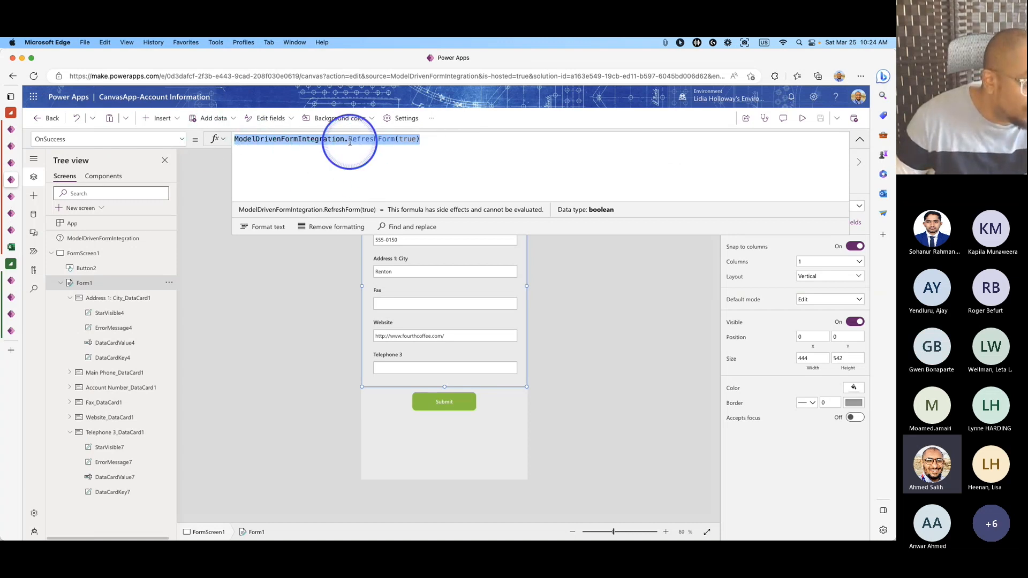
{"action": "left_click", "coordinate": [370, 143]}
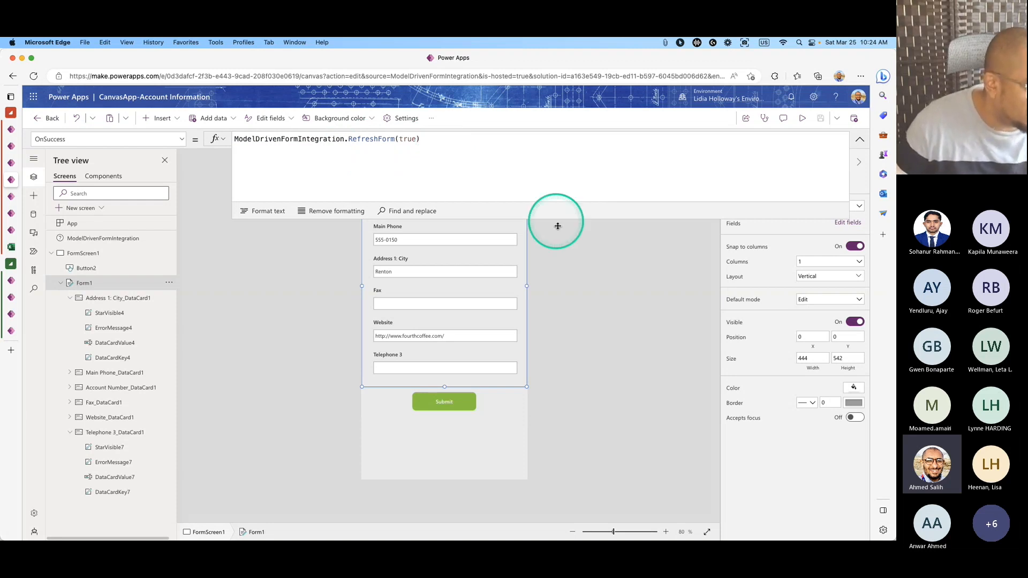
{"action": "left_click", "coordinate": [592, 244]}
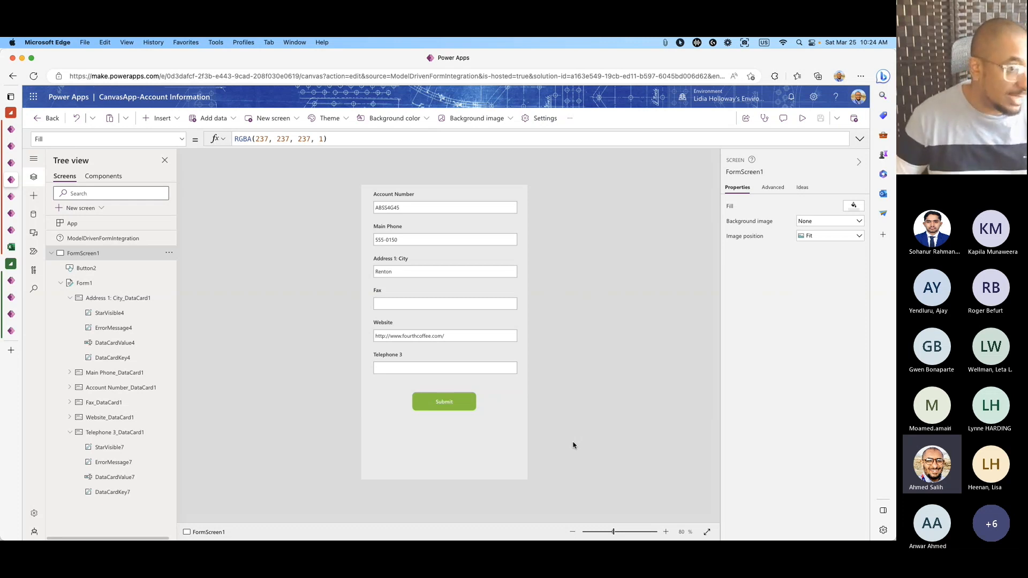
{"action": "left_click", "coordinate": [11, 196]}
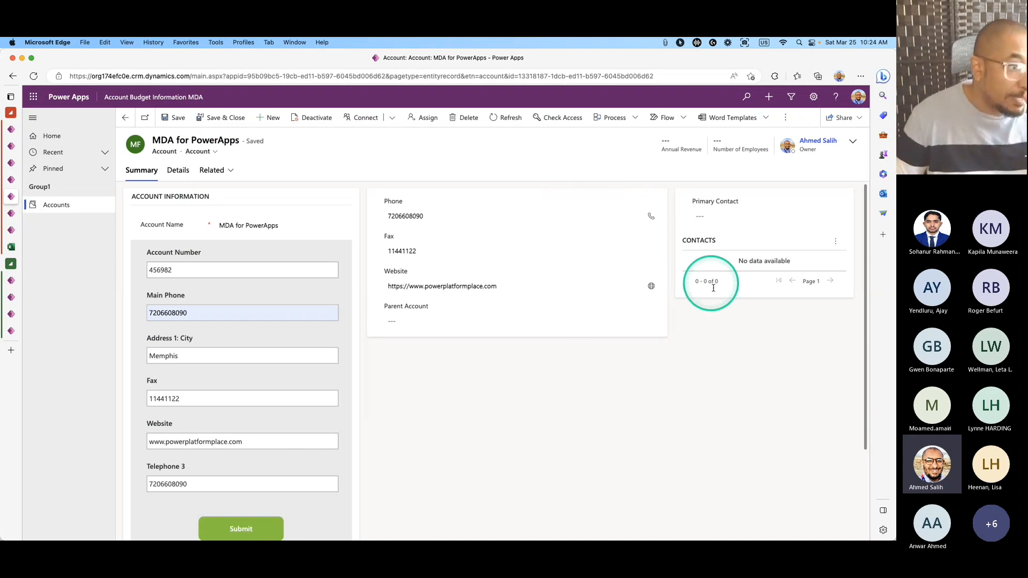
Create a new account named 'Final Test' from the Accounts list and save it.
{"action": "left_click", "coordinate": [554, 316]}
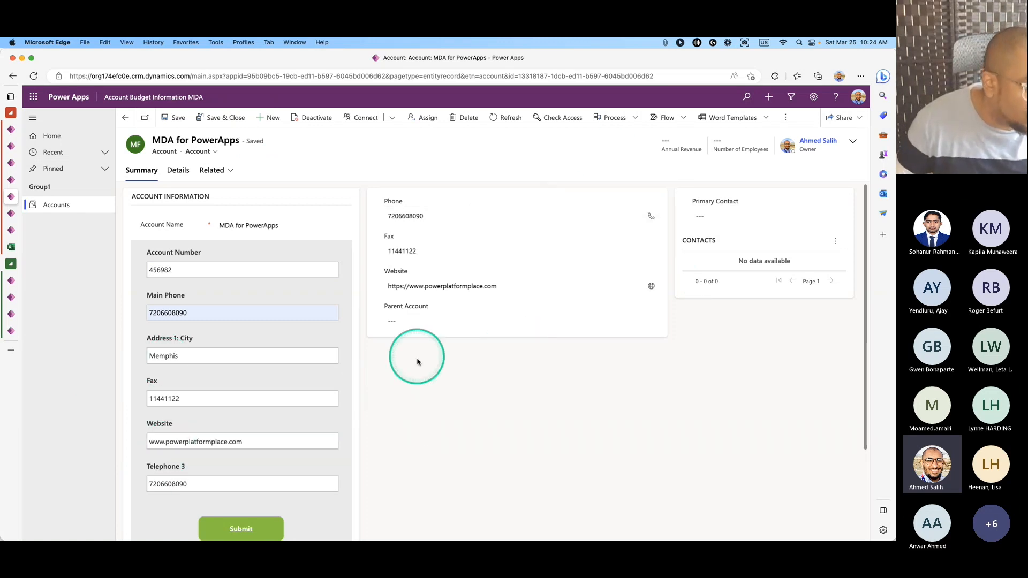
{"action": "left_click", "coordinate": [56, 205]}
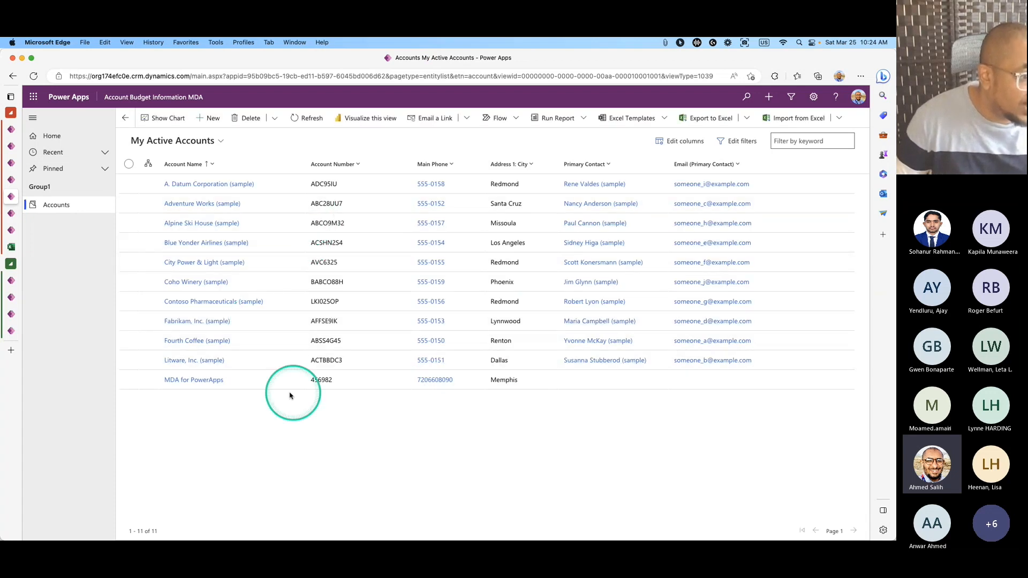
{"action": "left_click", "coordinate": [210, 118]}
{"action": "left_click", "coordinate": [262, 229]}
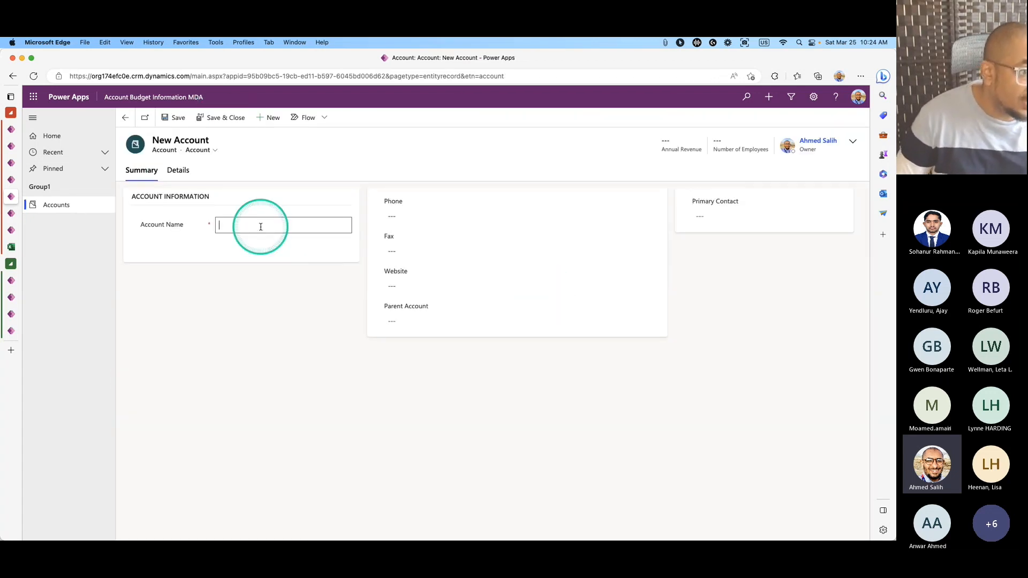
{"action": "type", "text": "Final"}
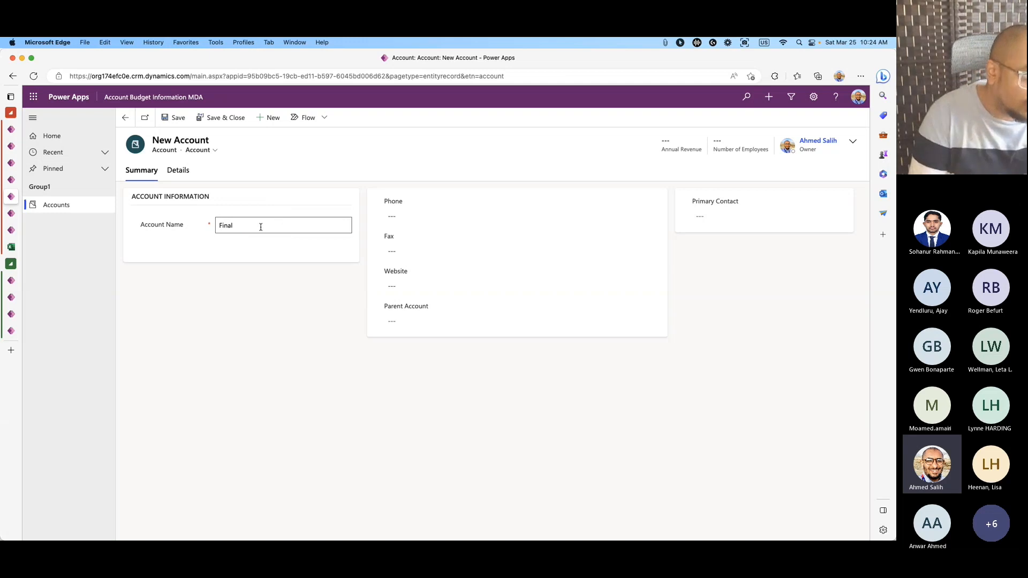
{"action": "type", "text": "Test"}
{"action": "left_click", "coordinate": [262, 304]}
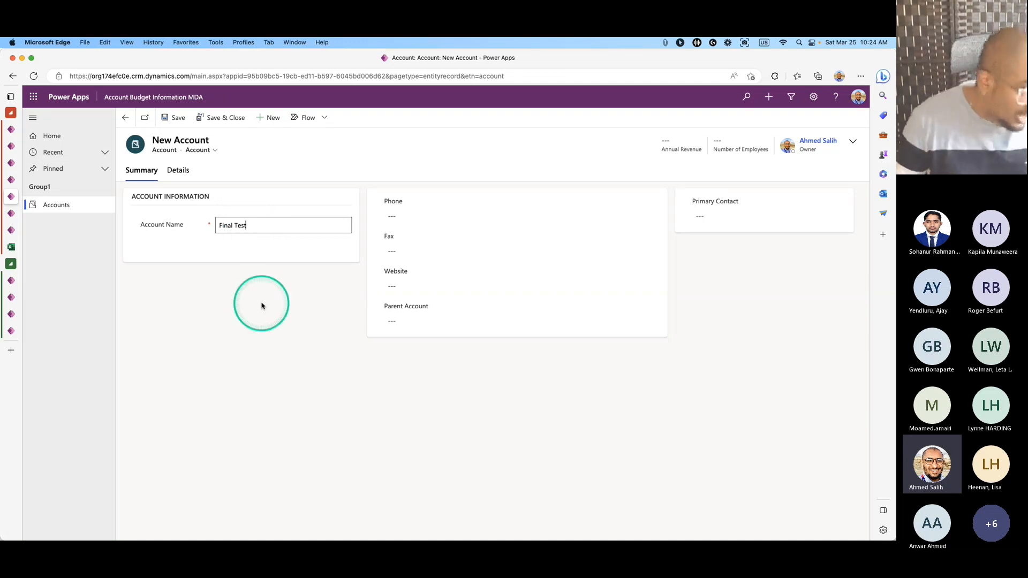
{"action": "left_click", "coordinate": [173, 117]}
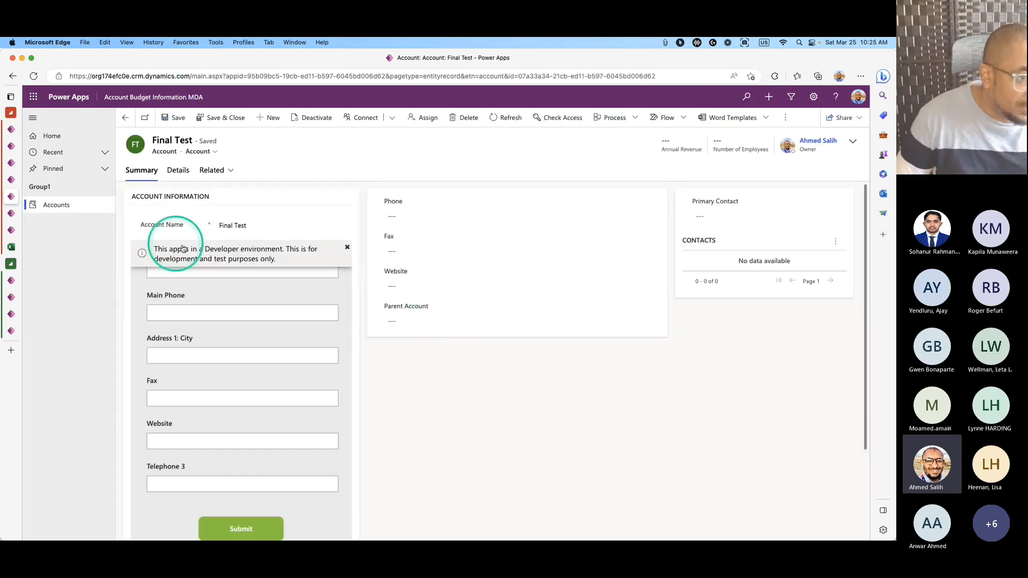
Enter the account number in the embedded form and accept the suggested main phone.
{"action": "left_click", "coordinate": [347, 247]}
{"action": "left_click", "coordinate": [201, 269]}
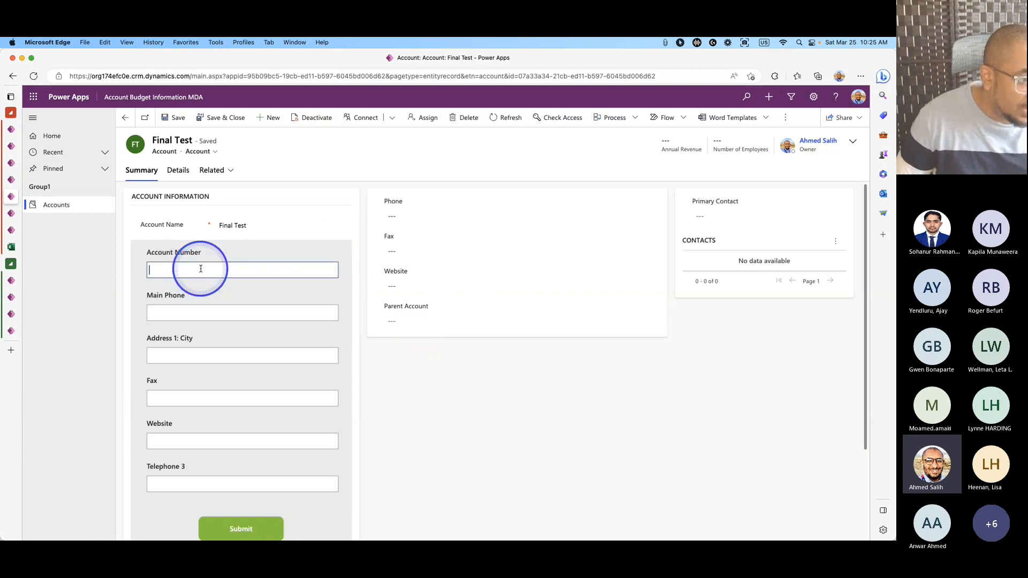
{"action": "type", "text": "00223366"}
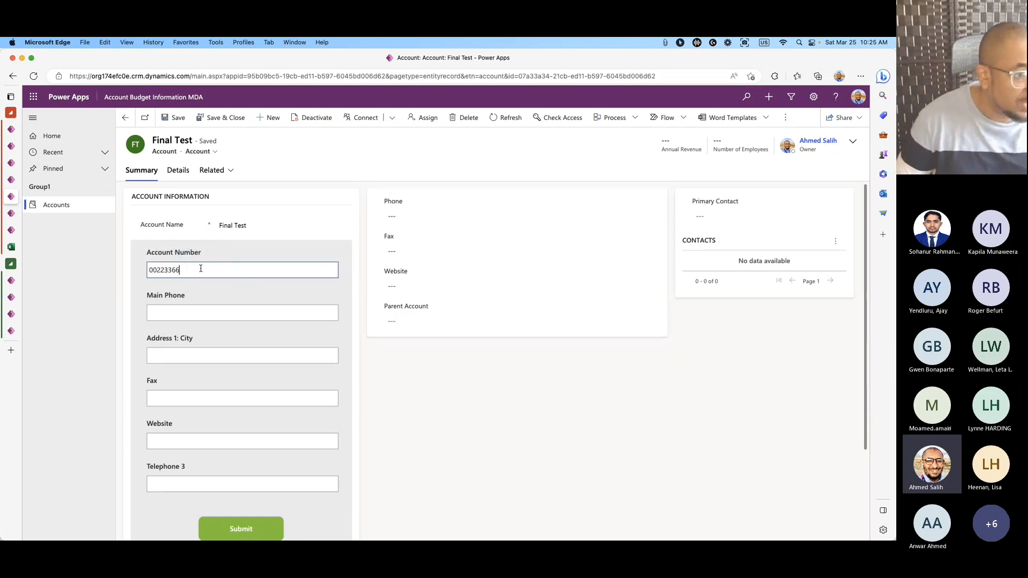
{"action": "left_click", "coordinate": [218, 313]}
{"action": "left_click", "coordinate": [204, 347]}
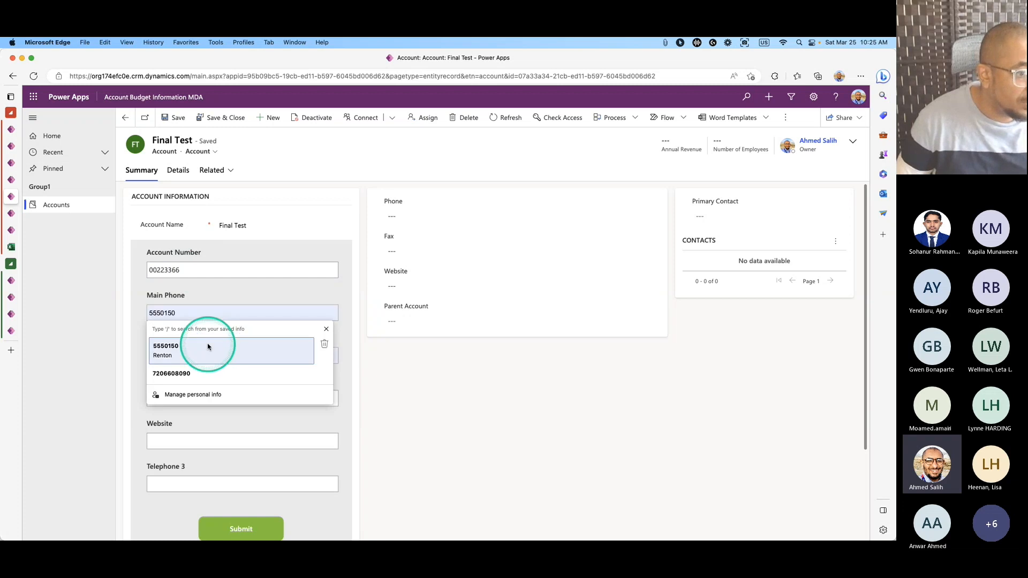
Replace the city Renton with Collierville, correcting the misspelling.
{"action": "double_click", "coordinate": [187, 356]}
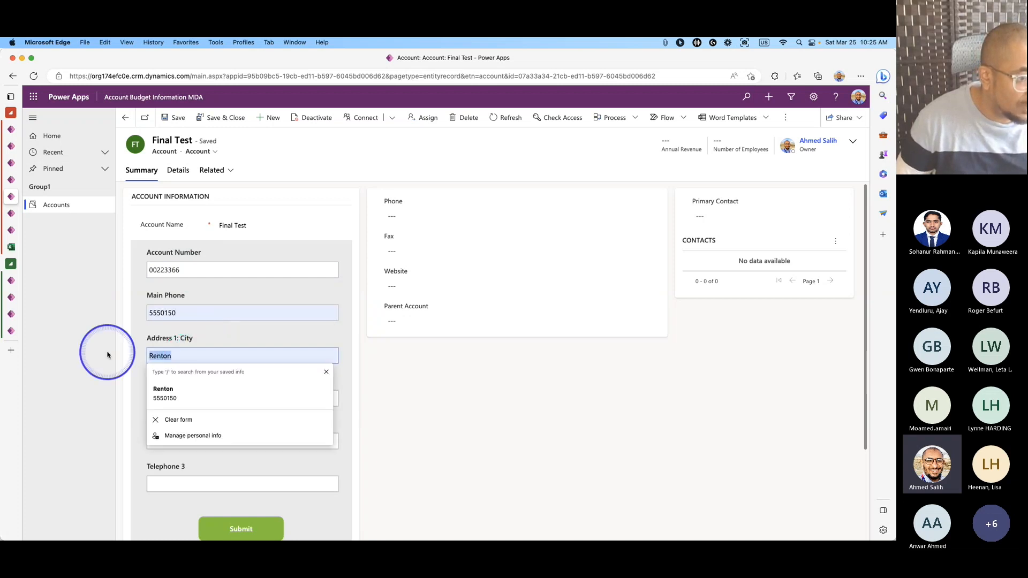
{"action": "type", "text": "C"}
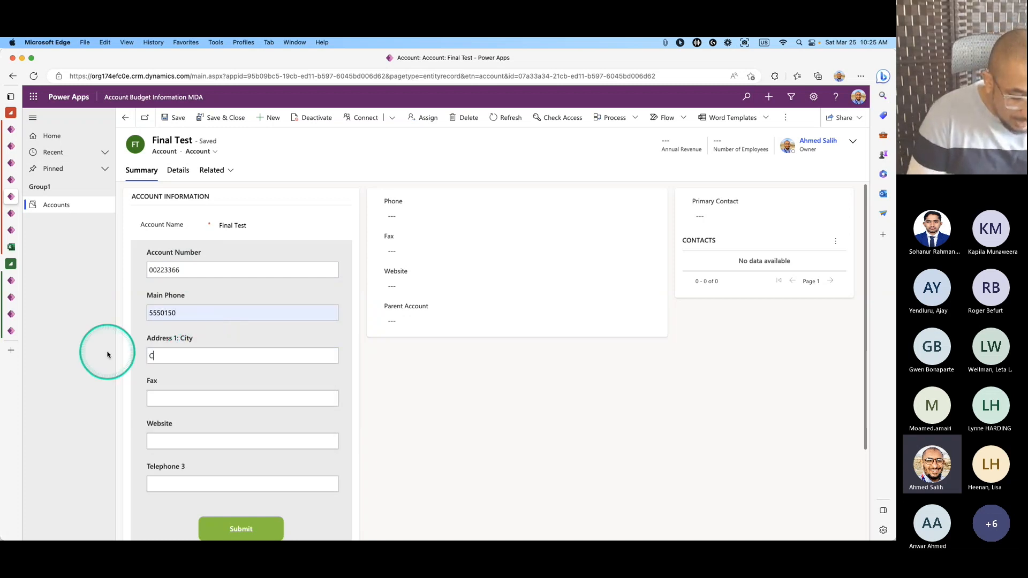
{"action": "type", "text": "oliierville"}
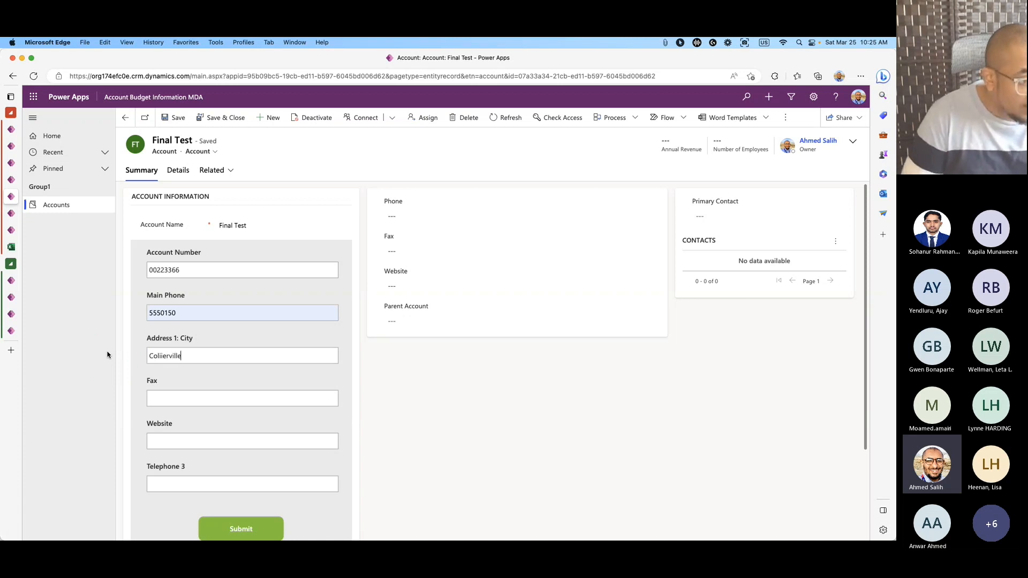
{"action": "left_click", "coordinate": [160, 357]}
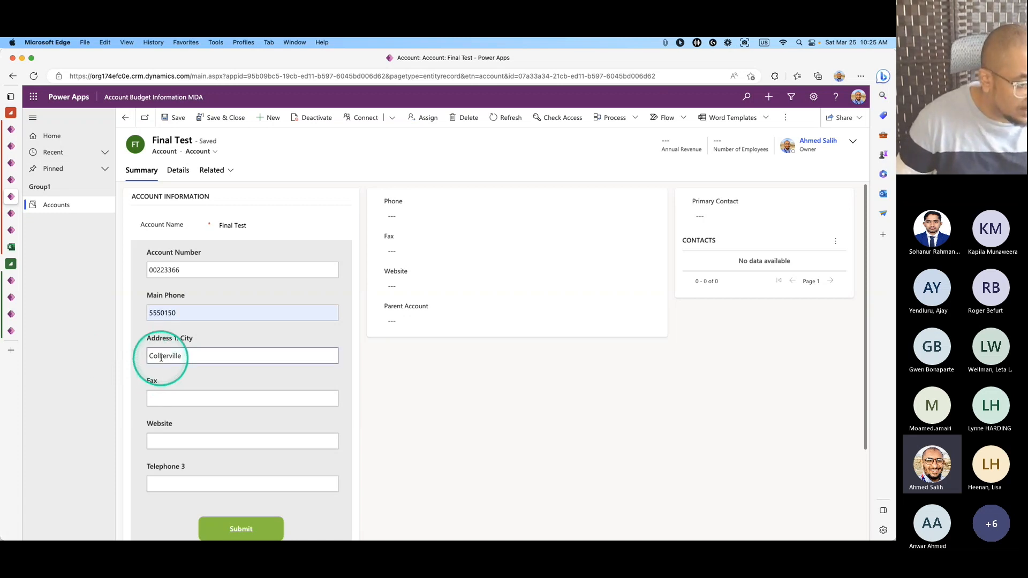
{"action": "key", "text": "BackSpace"}
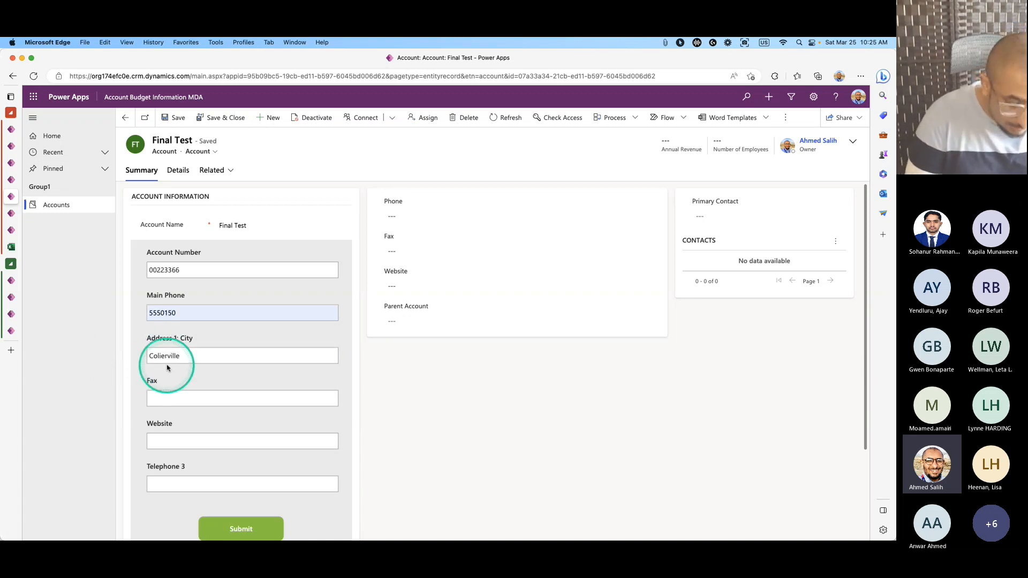
{"action": "type", "text": "l"}
Set Website to NA and Telephone 3 to 0.
{"action": "left_click", "coordinate": [171, 365]}
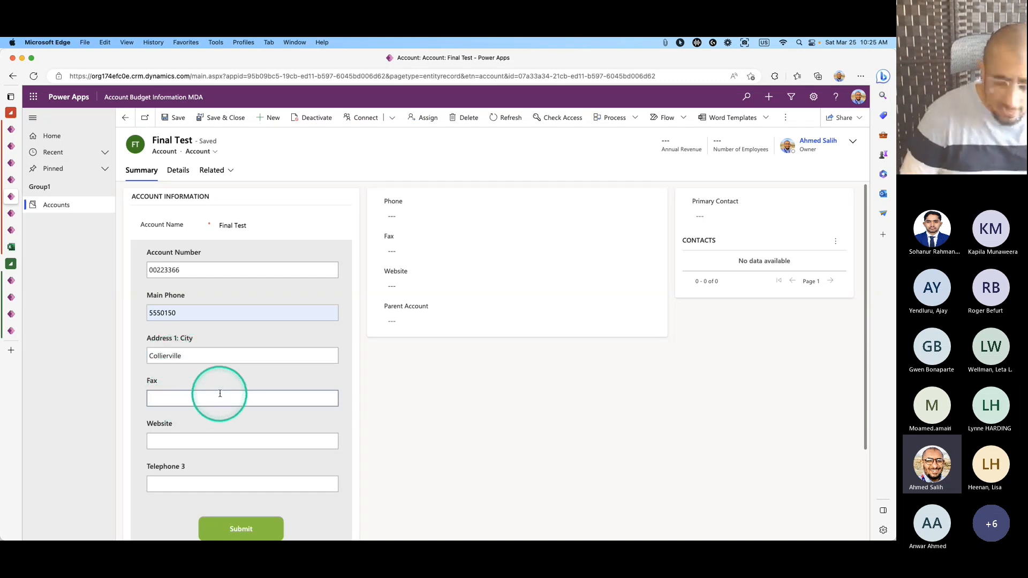
{"action": "left_click", "coordinate": [230, 441]}
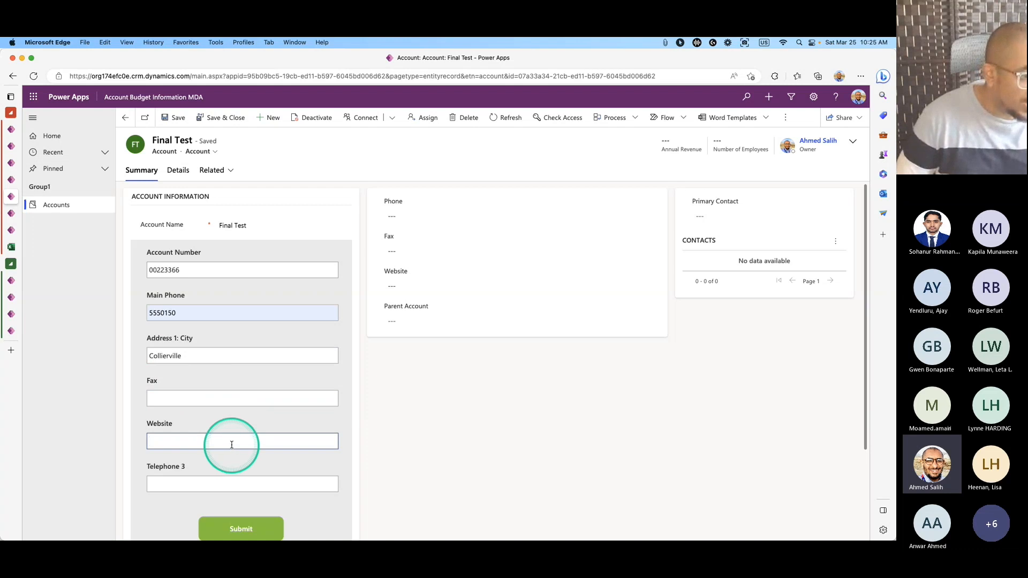
{"action": "type", "text": "ww"}
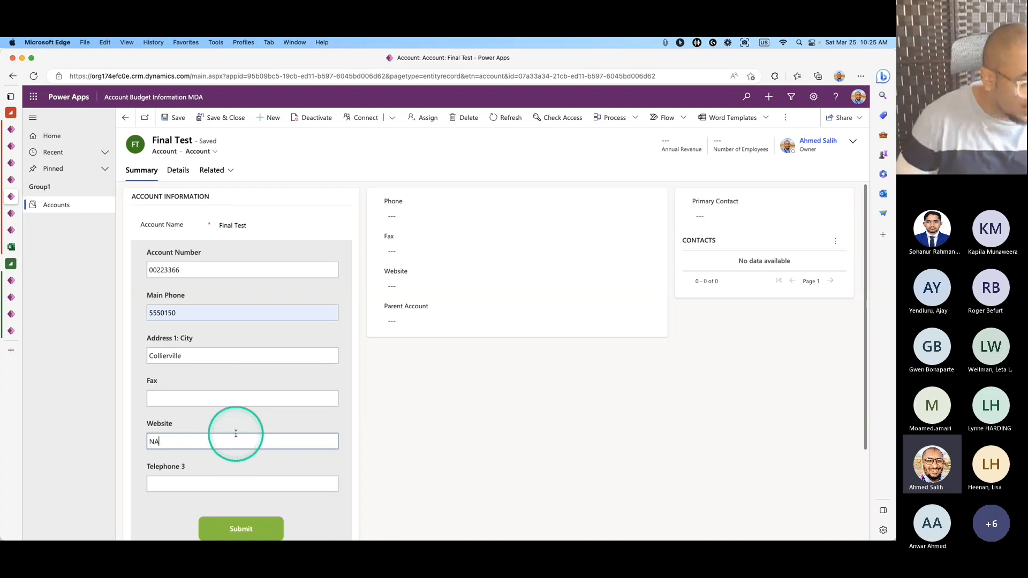
{"action": "left_click", "coordinate": [196, 482]}
{"action": "type", "text": "NA"}
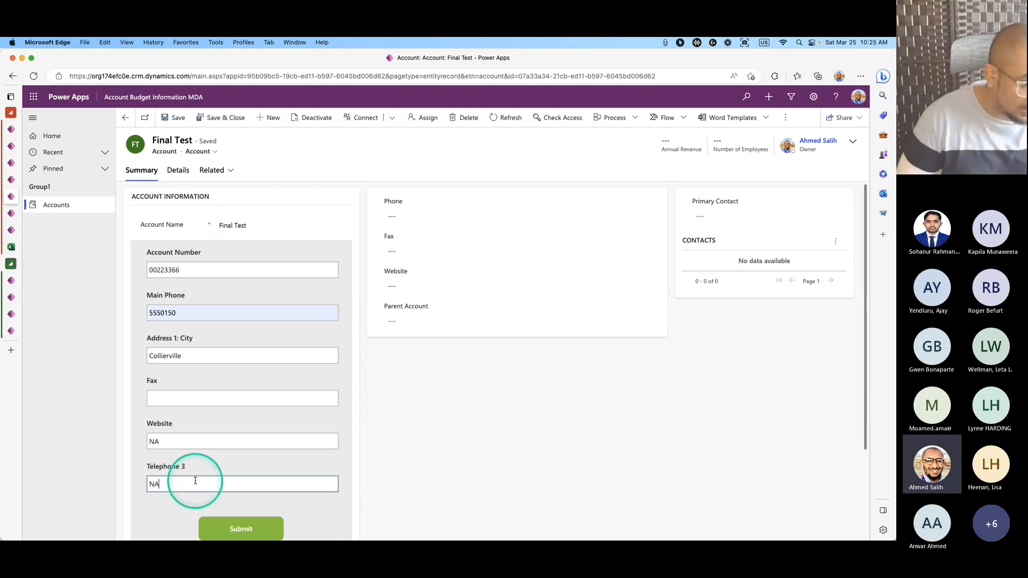
{"action": "double_click", "coordinate": [197, 481]}
{"action": "key", "text": "BackSpace"}
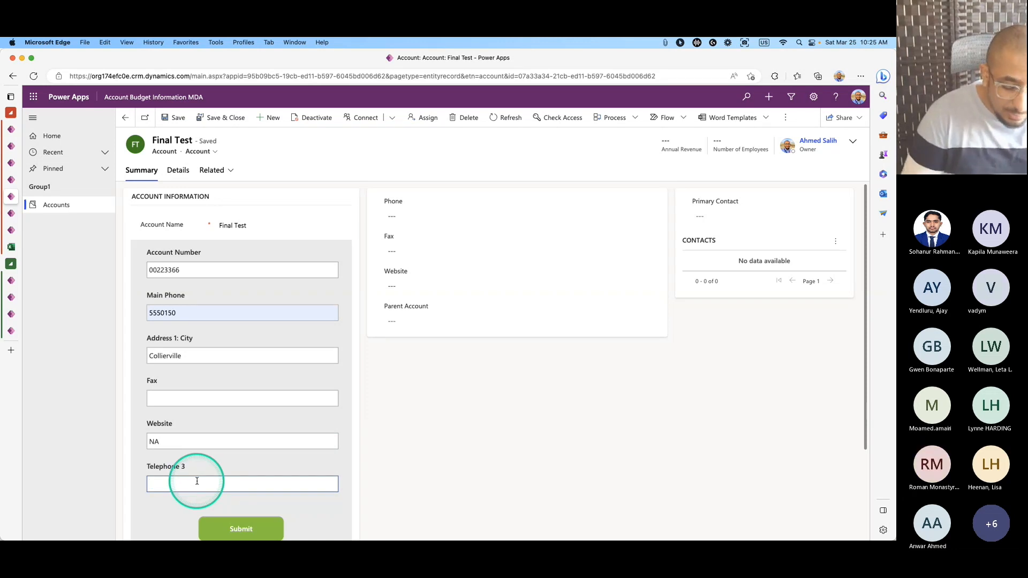
{"action": "type", "text": "0"}
{"action": "left_click", "coordinate": [197, 511]}
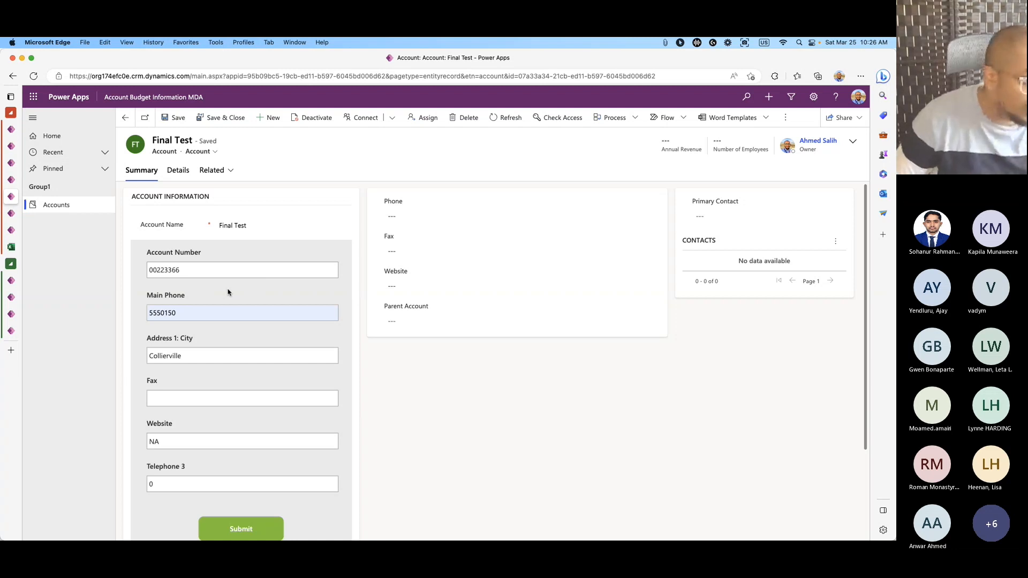
Submit the embedded form to send its values to the Final Test record.
{"action": "left_click", "coordinate": [209, 275]}
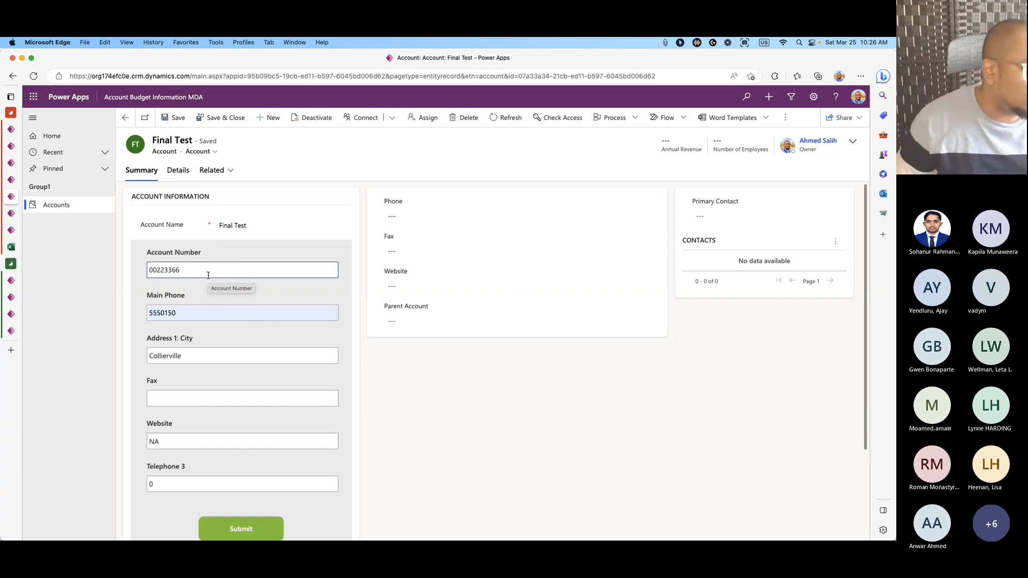
{"action": "left_click", "coordinate": [182, 292]}
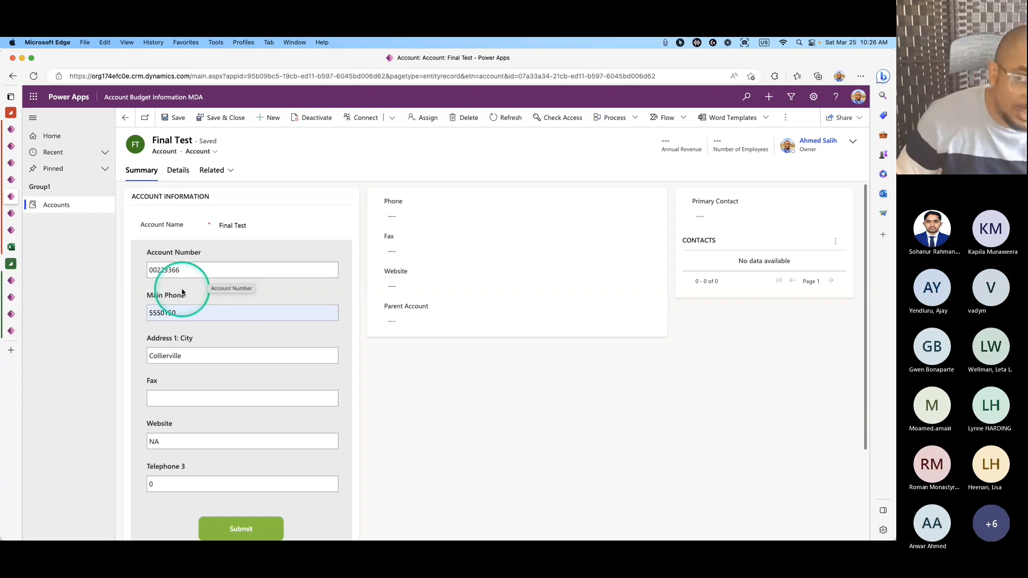
{"action": "left_click", "coordinate": [224, 526]}
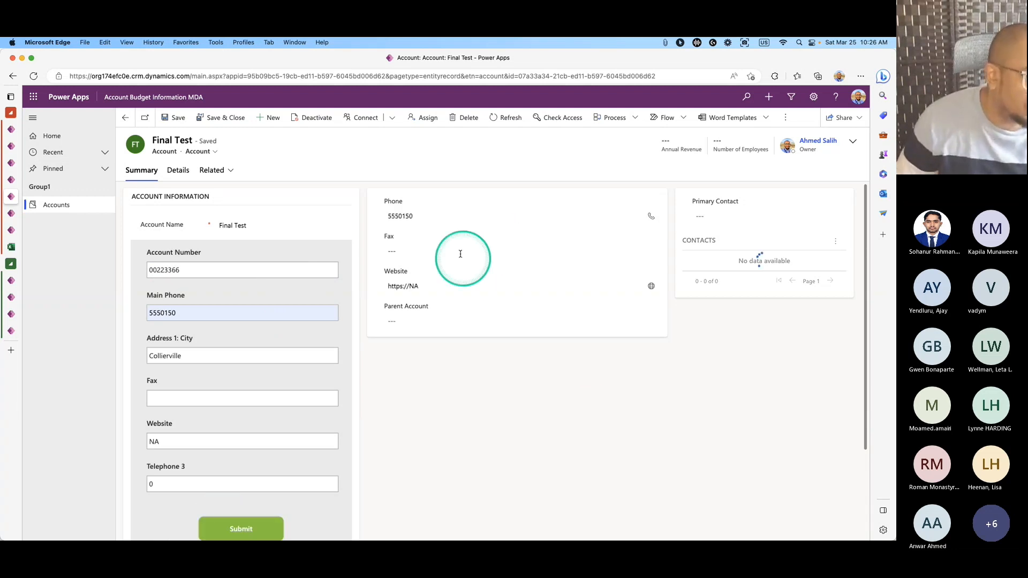
{"action": "left_click", "coordinate": [401, 285]}
{"action": "left_click", "coordinate": [400, 183]}
{"action": "left_click", "coordinate": [401, 322]}
{"action": "left_click", "coordinate": [408, 301]}
{"action": "left_click", "coordinate": [429, 287]}
{"action": "left_click", "coordinate": [480, 355]}
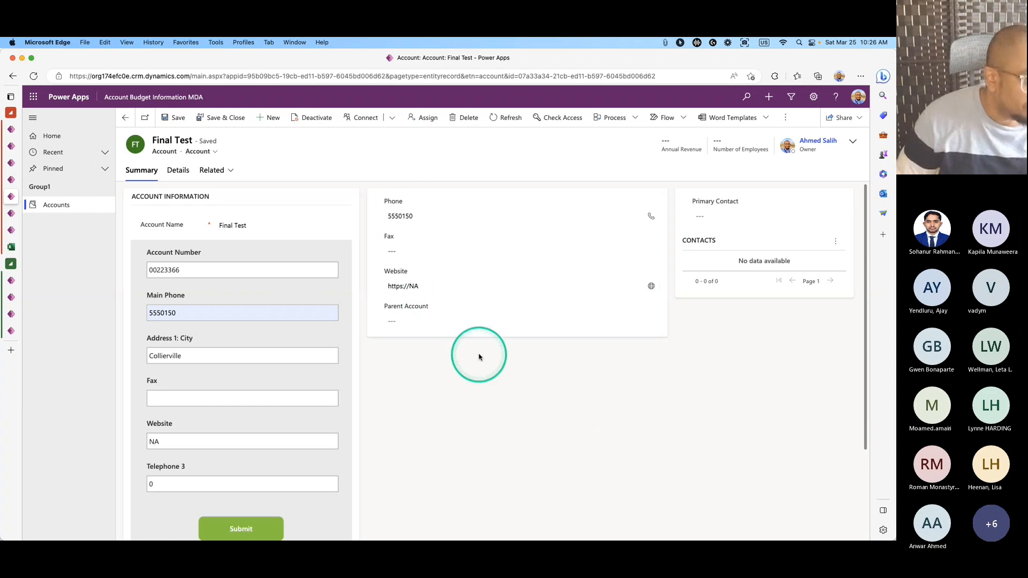
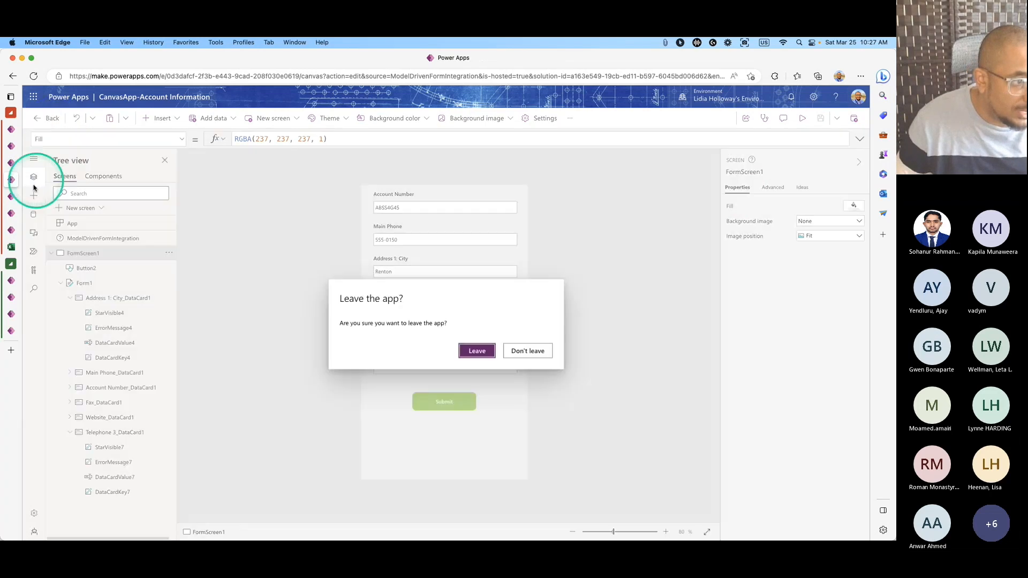
Leave the canvas app editor and return to the Account form designer, selecting its Summary tab.
{"action": "left_click", "coordinate": [484, 348]}
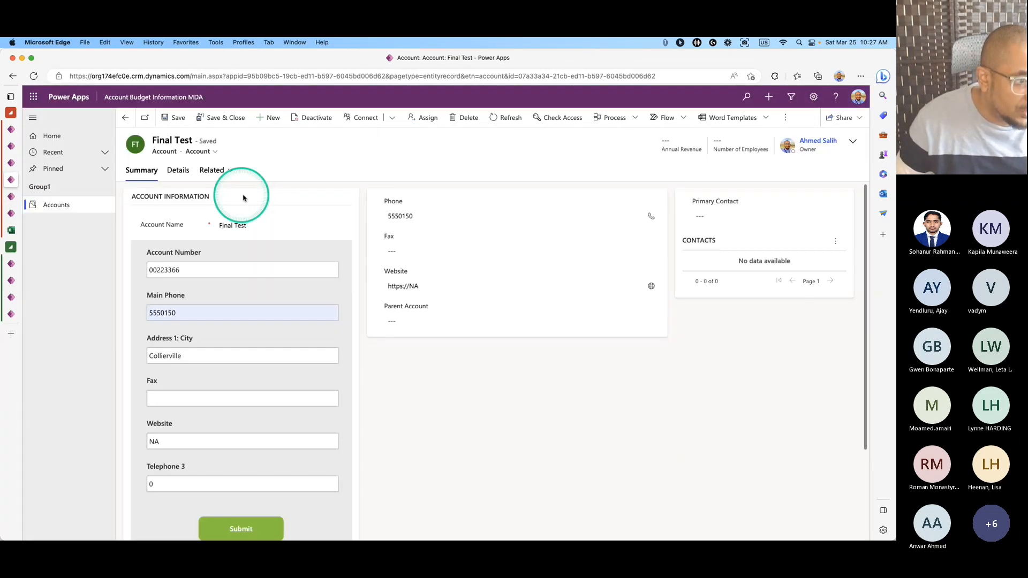
{"action": "left_click", "coordinate": [9, 197]}
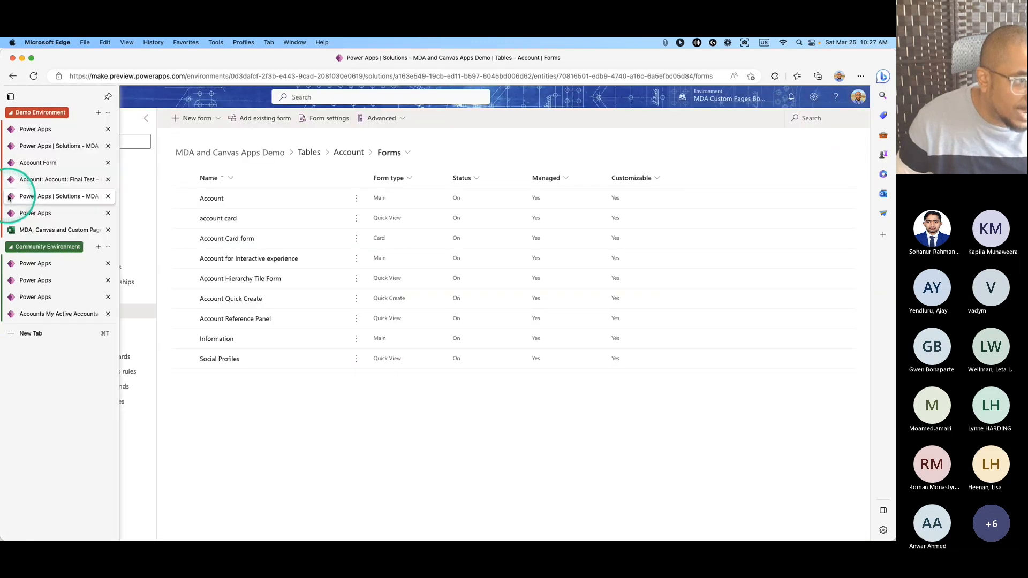
{"action": "left_click", "coordinate": [12, 179]}
{"action": "left_click", "coordinate": [12, 162]}
{"action": "left_click", "coordinate": [467, 426]}
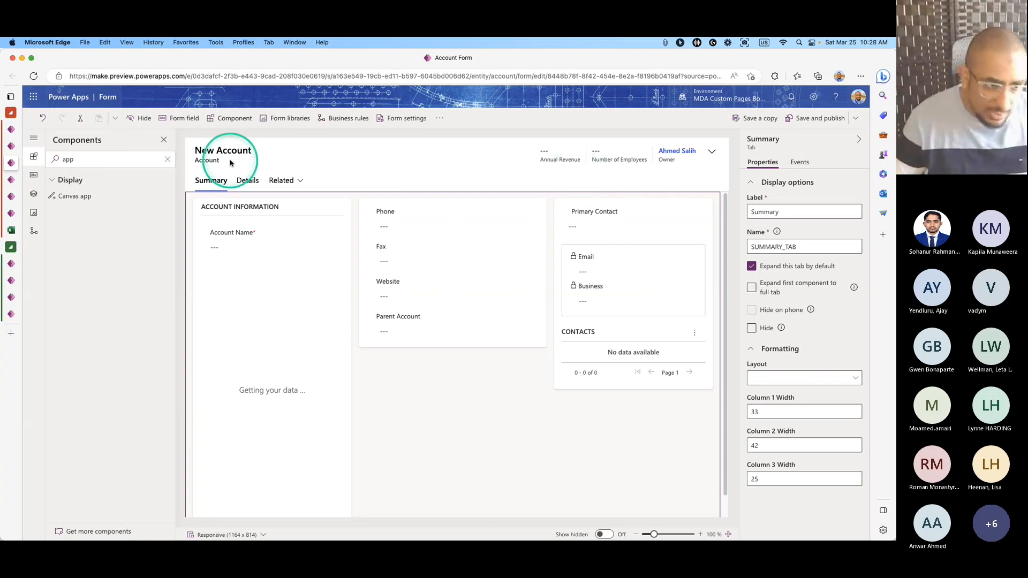
Add a one-column tab to the Account form and label it 'Canvas App'.
{"action": "left_click", "coordinate": [168, 159]}
{"action": "left_click_drag", "start_coordinate": [80, 198], "coordinate": [240, 185]}
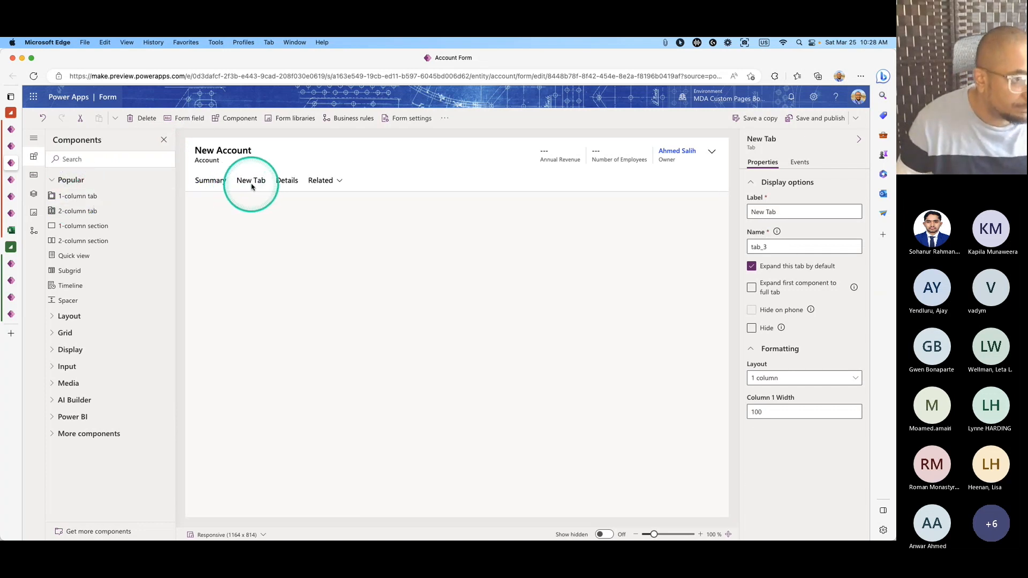
{"action": "left_click", "coordinate": [254, 185]}
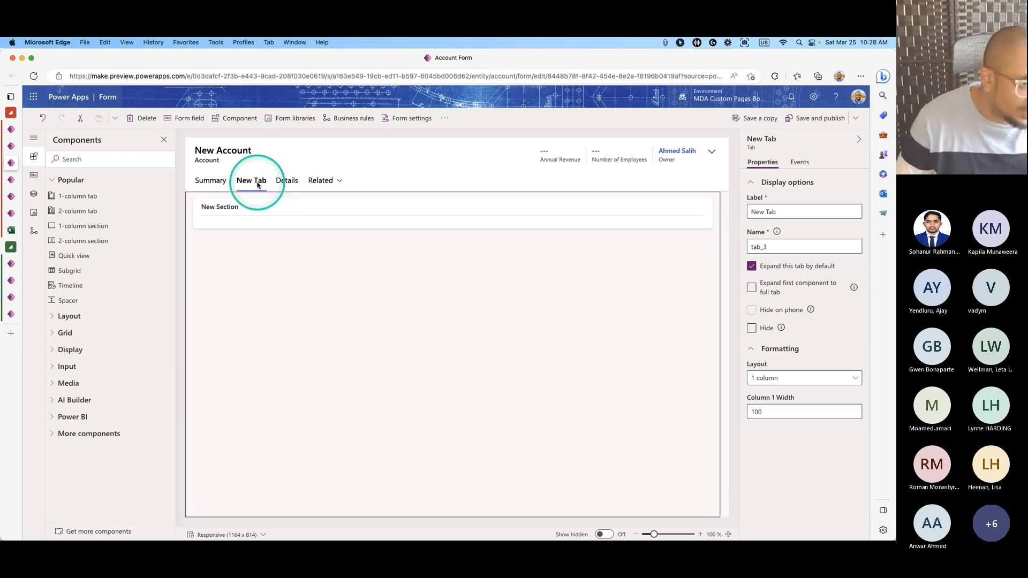
{"action": "left_click", "coordinate": [792, 217]}
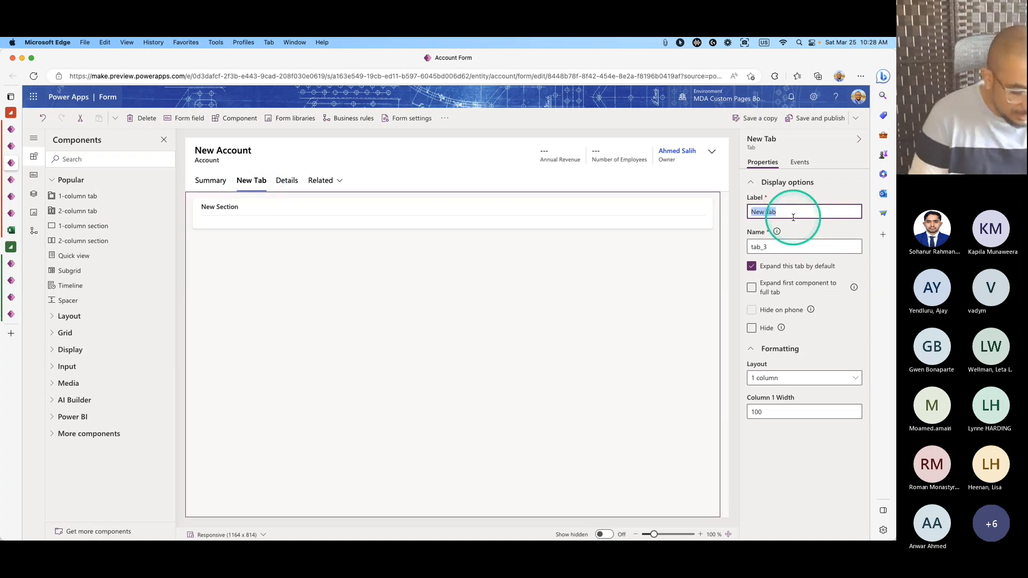
{"action": "type", "text": "Canvas"}
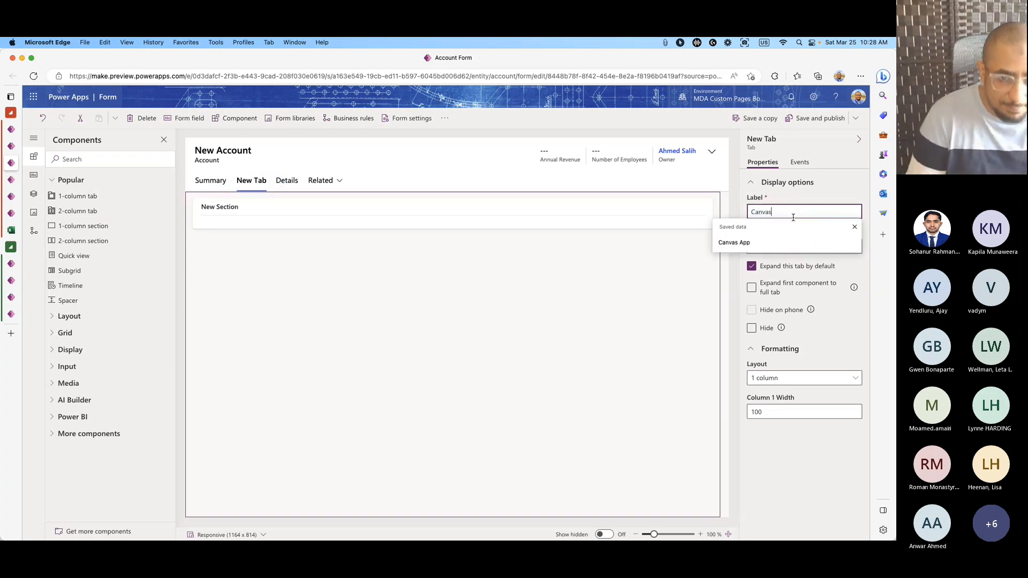
{"action": "type", "text": " App"}
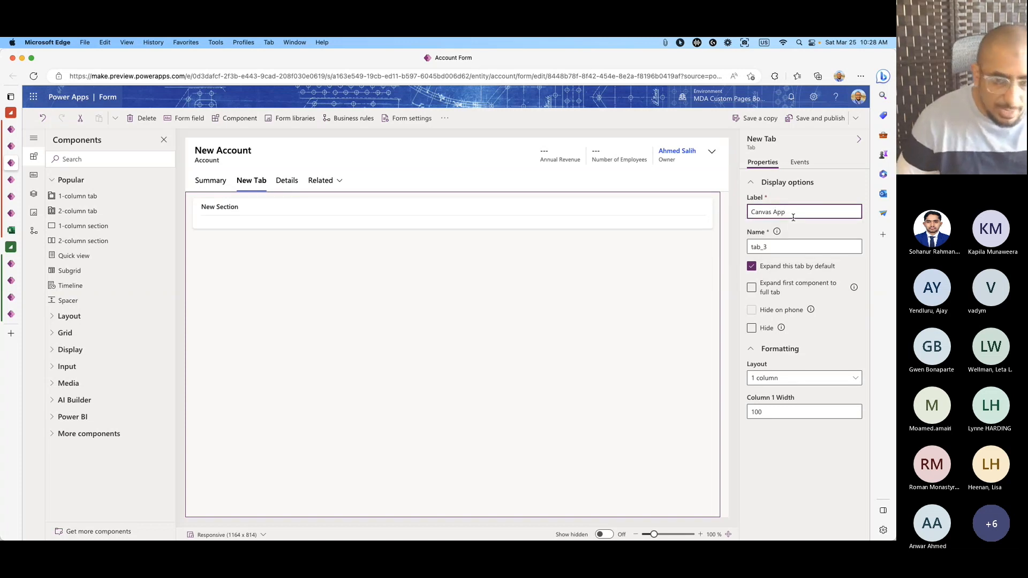
{"action": "left_click", "coordinate": [805, 231]}
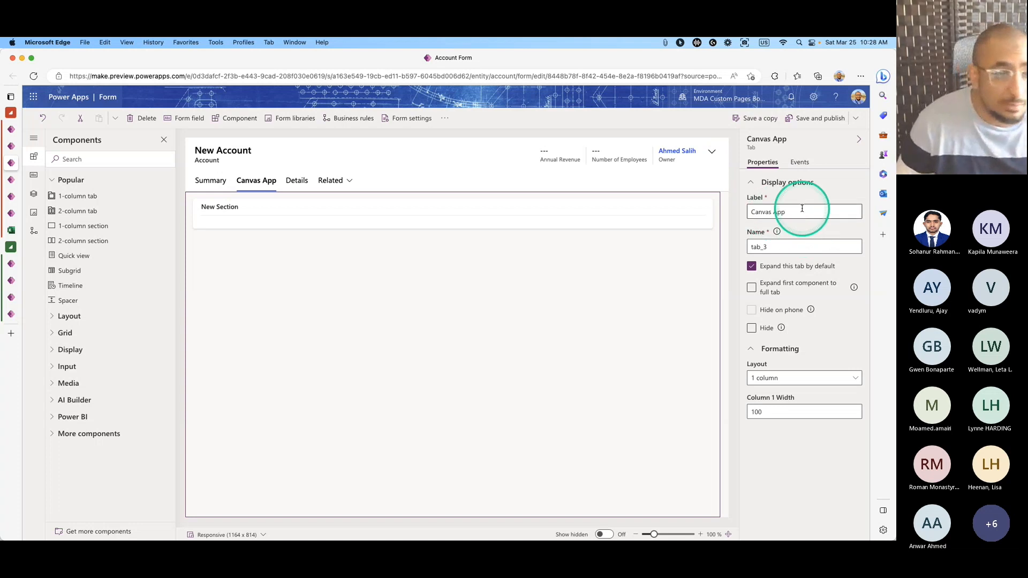
{"action": "left_click", "coordinate": [242, 218]}
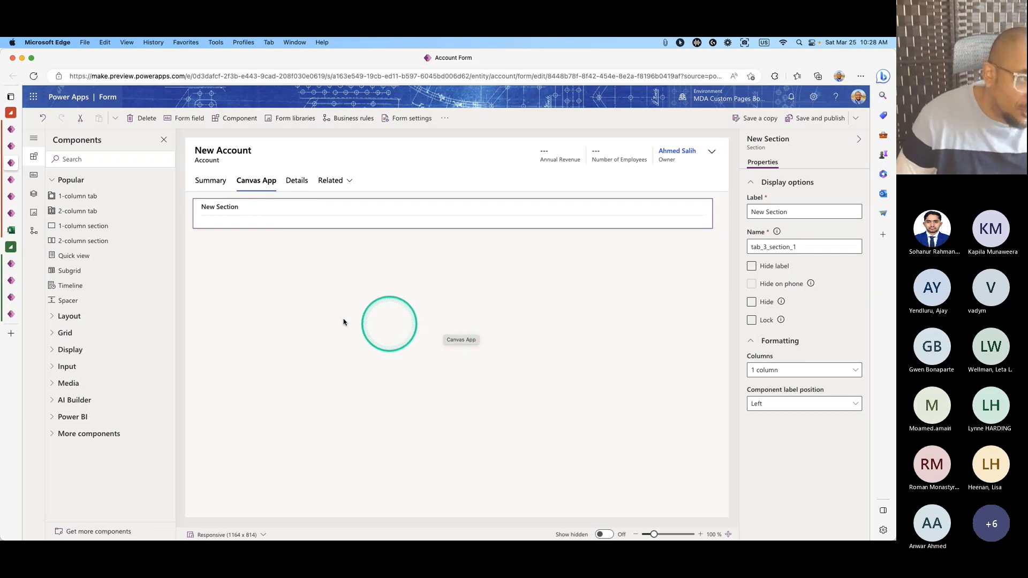
{"action": "left_click", "coordinate": [10, 147]}
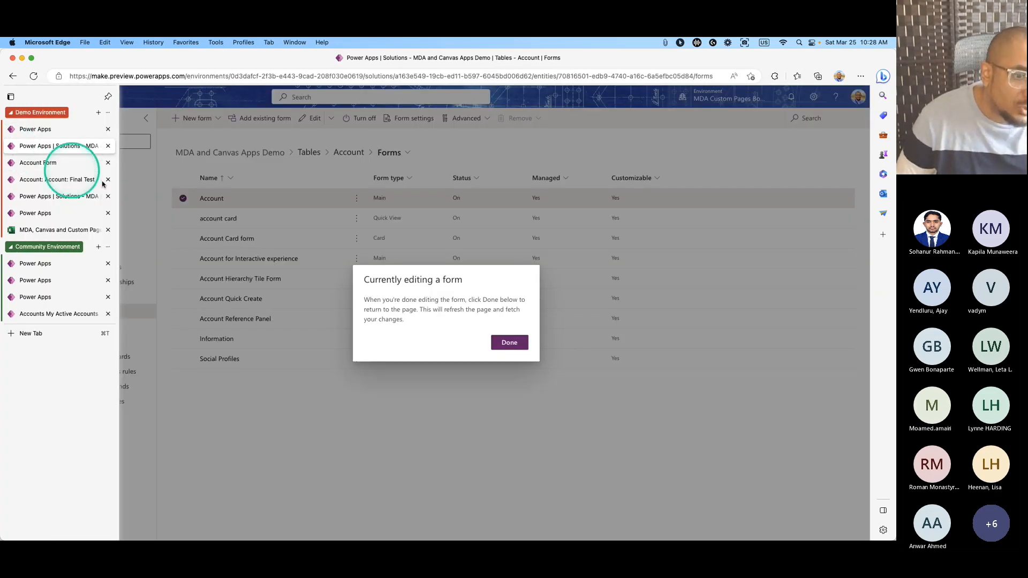
Dismiss the editing notice and pick the Budget Tracker template from the solution's Create page.
{"action": "left_click", "coordinate": [499, 344]}
{"action": "left_click", "coordinate": [34, 136]}
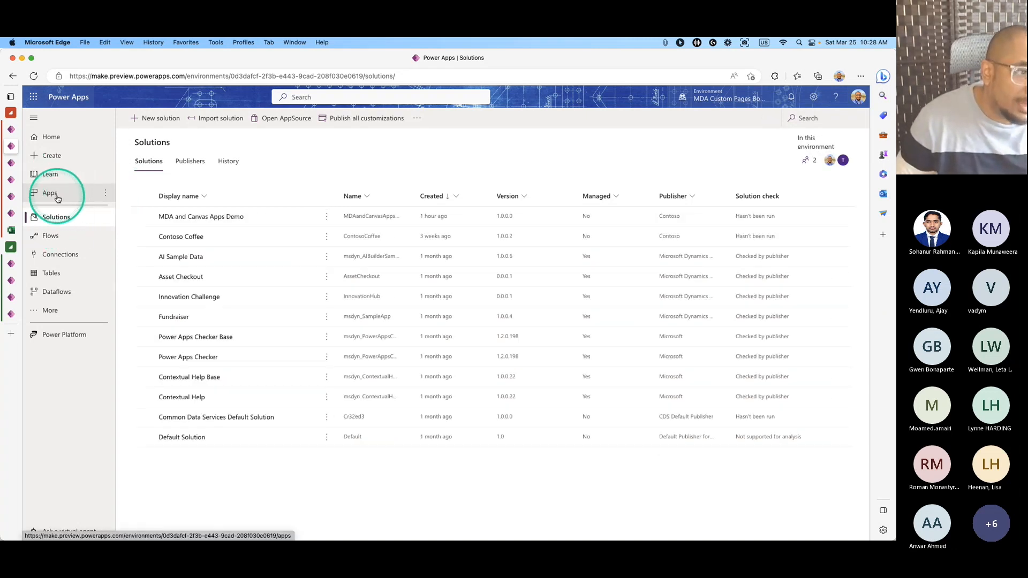
{"action": "left_click", "coordinate": [63, 161]}
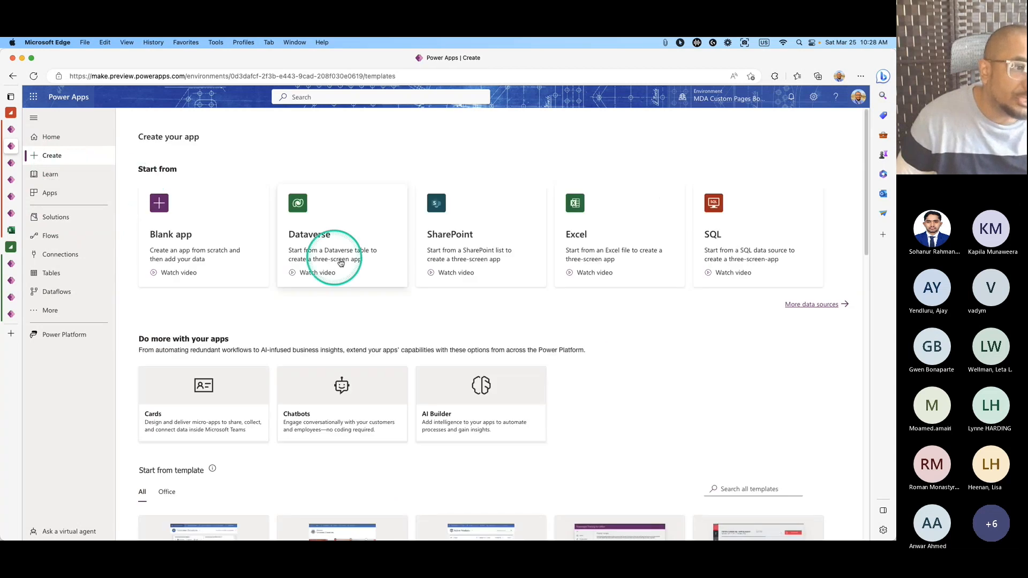
{"action": "scroll", "coordinate": [690, 353], "scroll_direction": "down", "scroll_amount": 5}
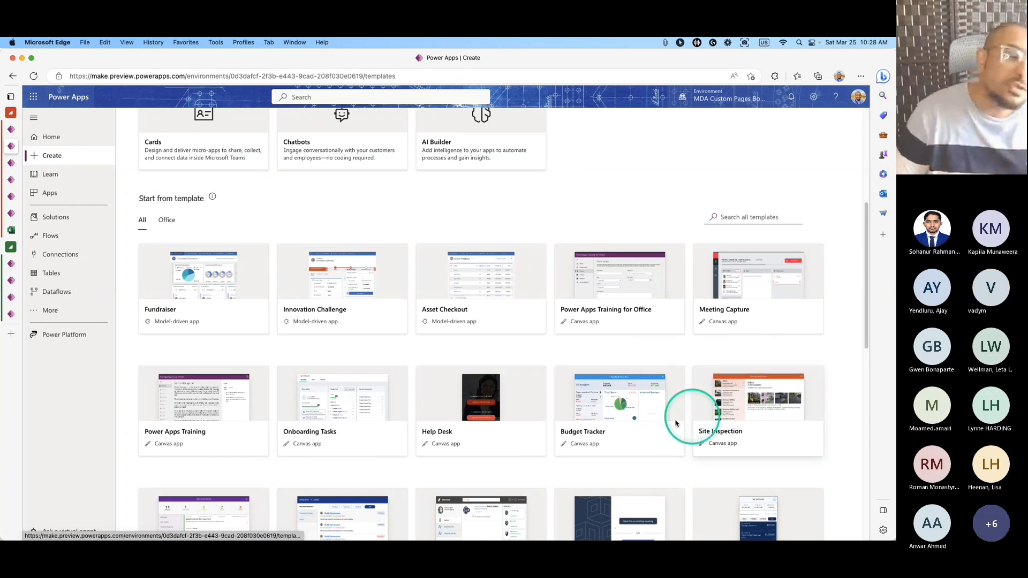
{"action": "scroll", "coordinate": [663, 380], "scroll_direction": "down", "scroll_amount": 1}
{"action": "scroll", "coordinate": [662, 380], "scroll_direction": "down", "scroll_amount": 1}
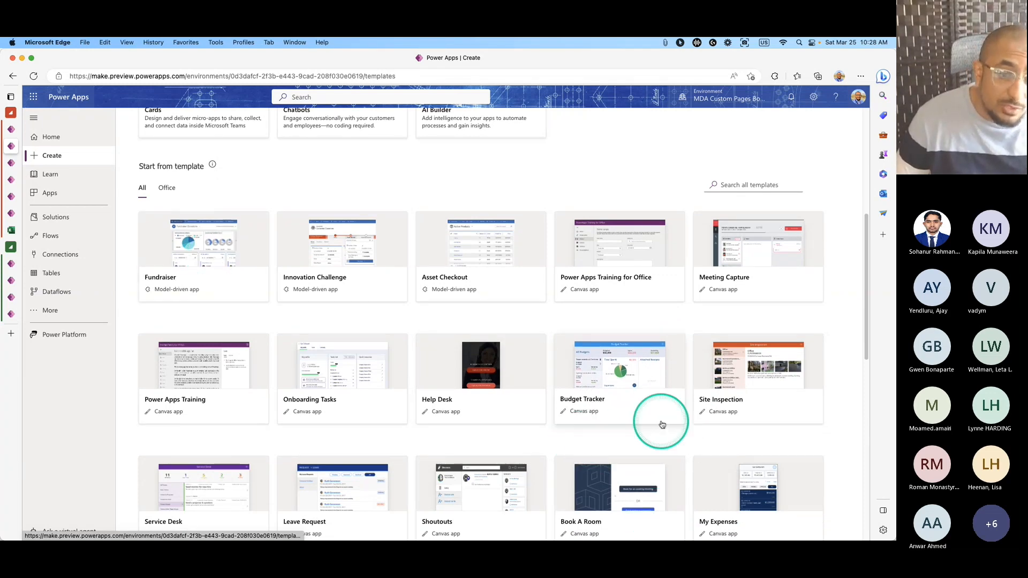
{"action": "left_click", "coordinate": [643, 406]}
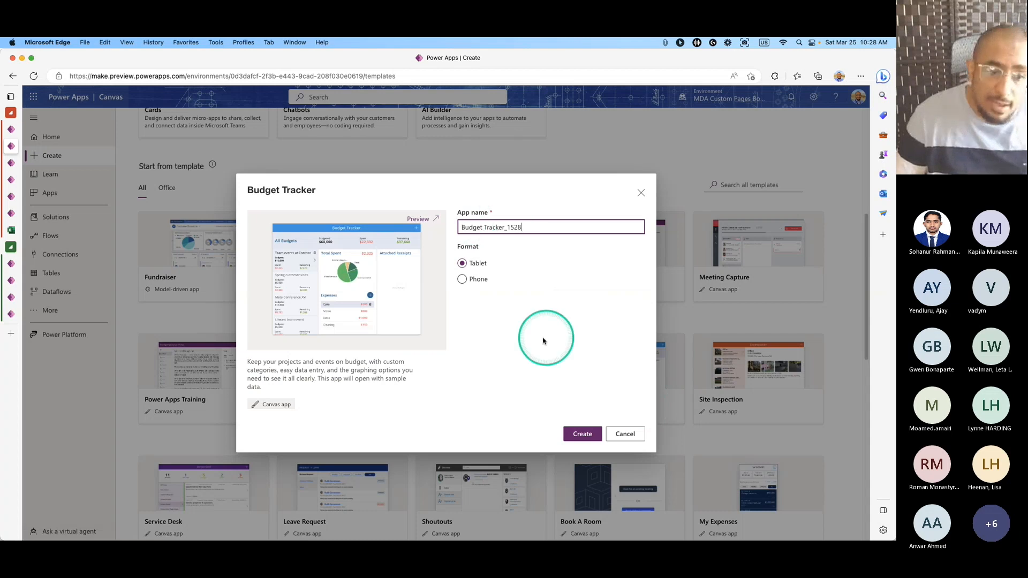
Create Budget Tracker_1528 from the template and list its data sources.
{"action": "left_click", "coordinate": [586, 441]}
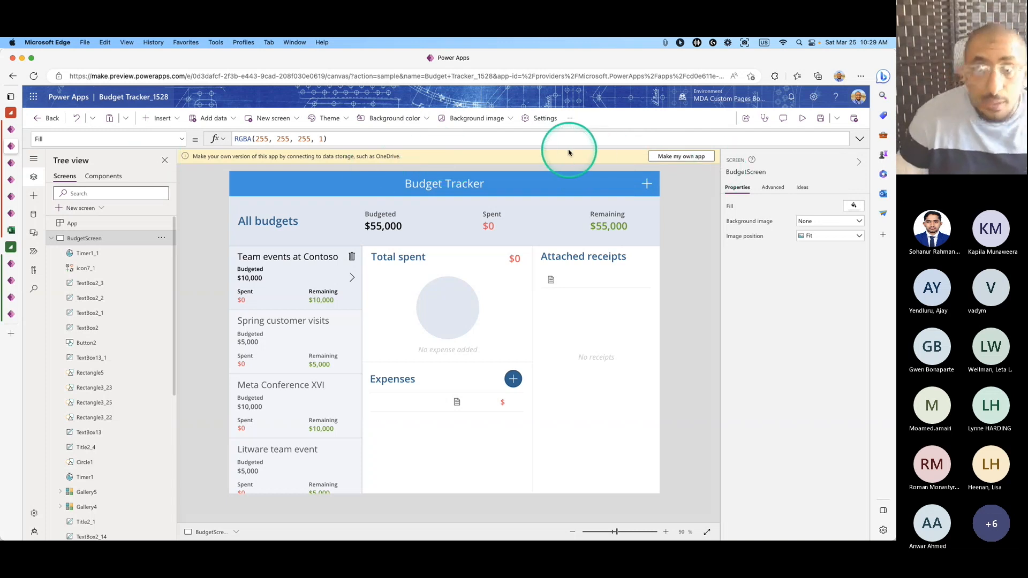
{"action": "left_click", "coordinate": [33, 216]}
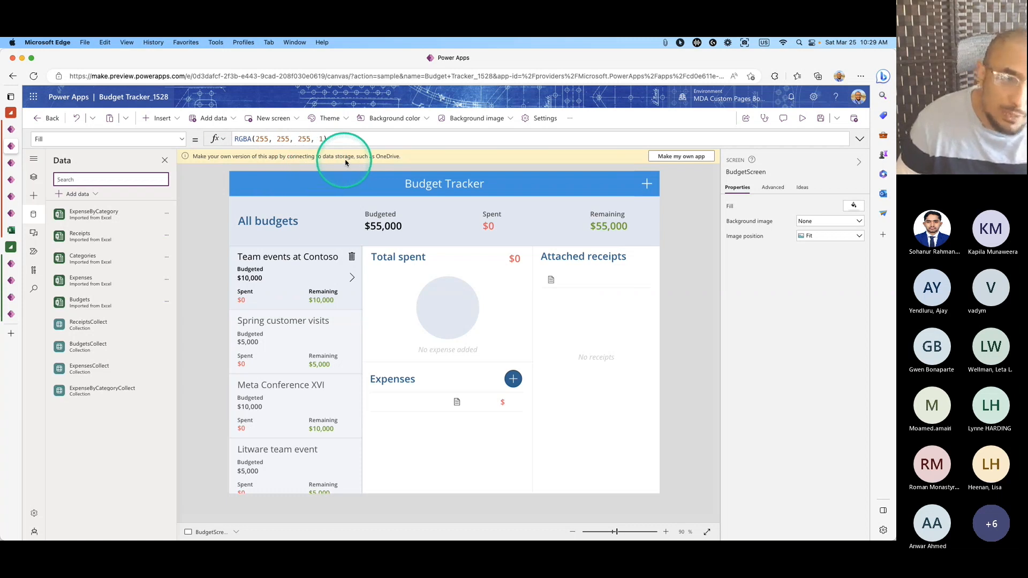
Make your own copy of the app with its data stored in OneDrive for Business, and save it.
{"action": "left_click", "coordinate": [691, 157]}
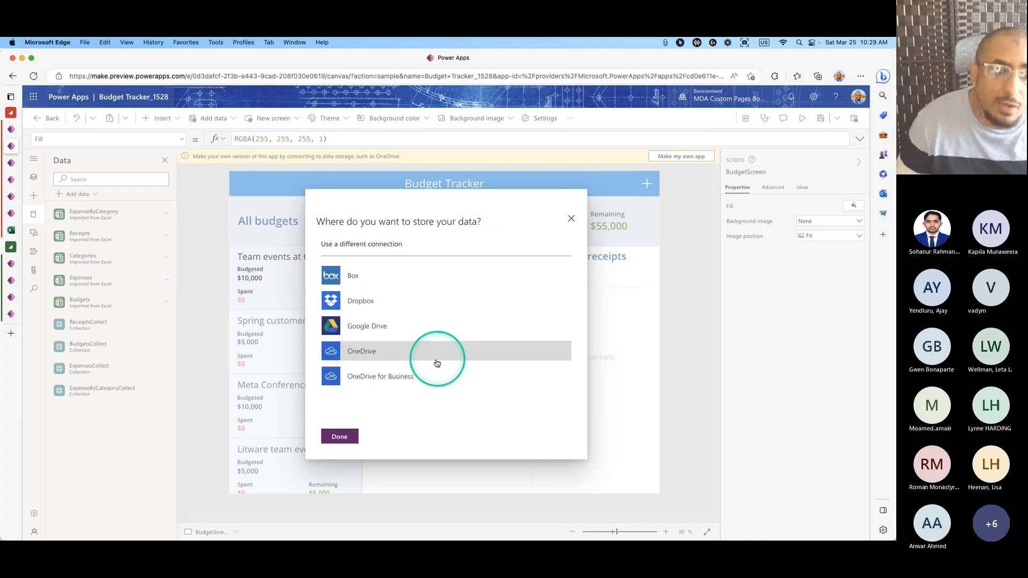
{"action": "left_click", "coordinate": [386, 381]}
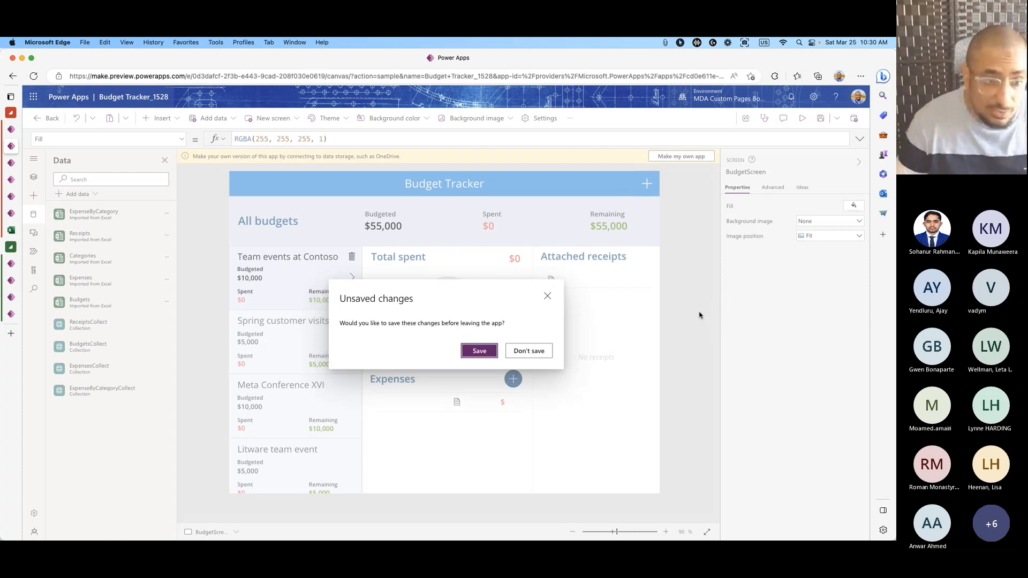
{"action": "left_click", "coordinate": [479, 351]}
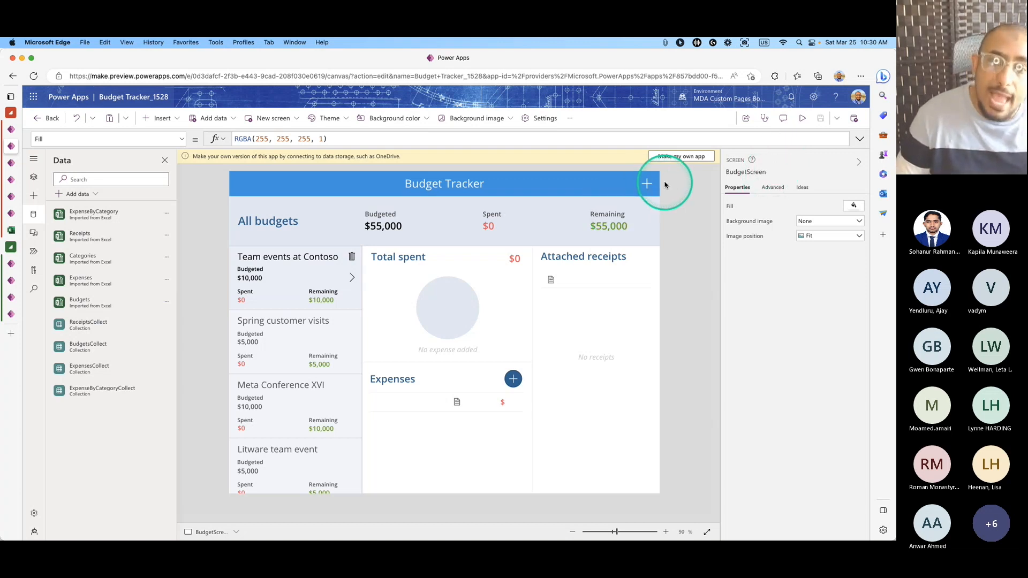
{"action": "left_click", "coordinate": [684, 159]}
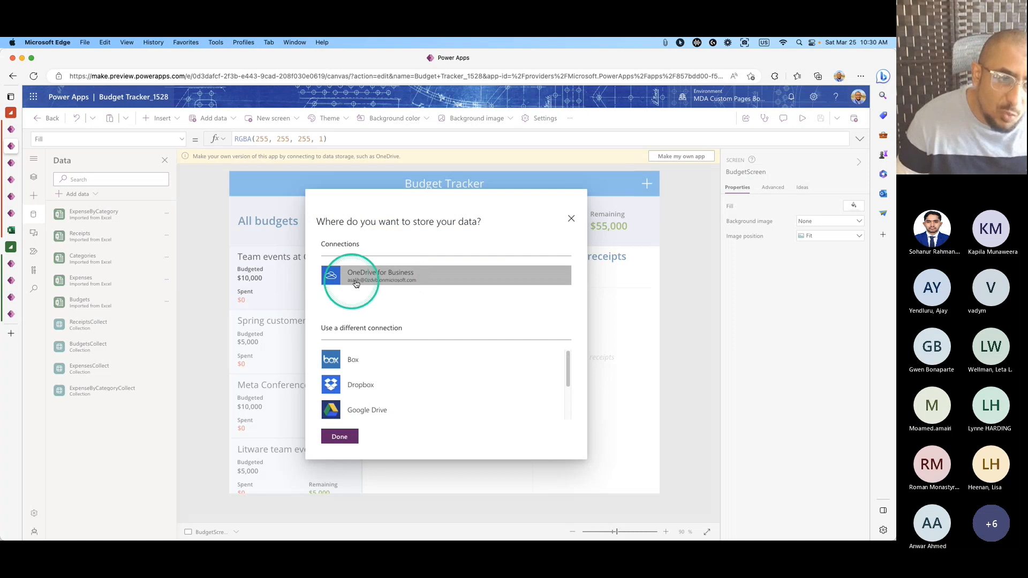
{"action": "left_click", "coordinate": [341, 438]}
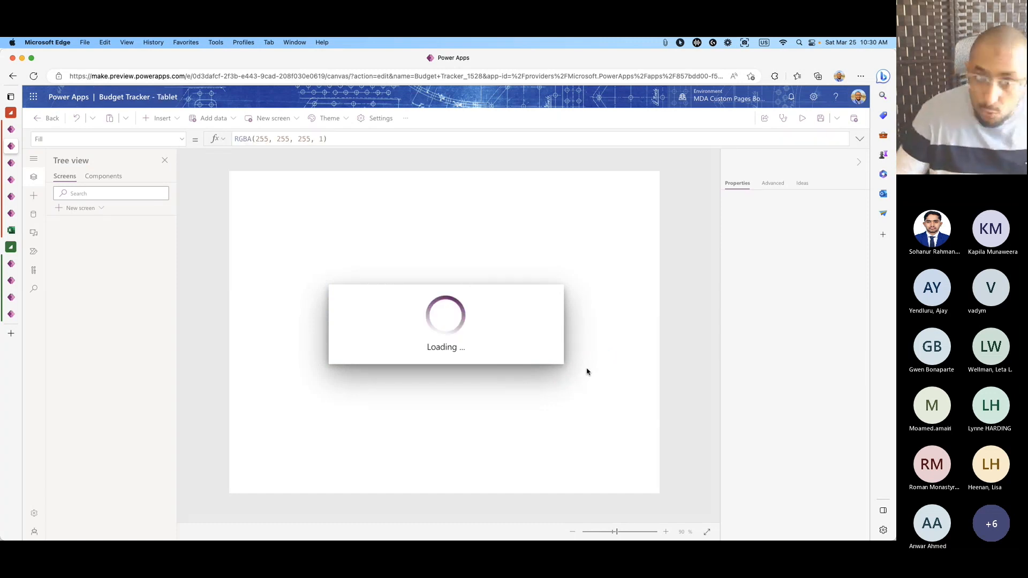
{"action": "left_click", "coordinate": [588, 370]}
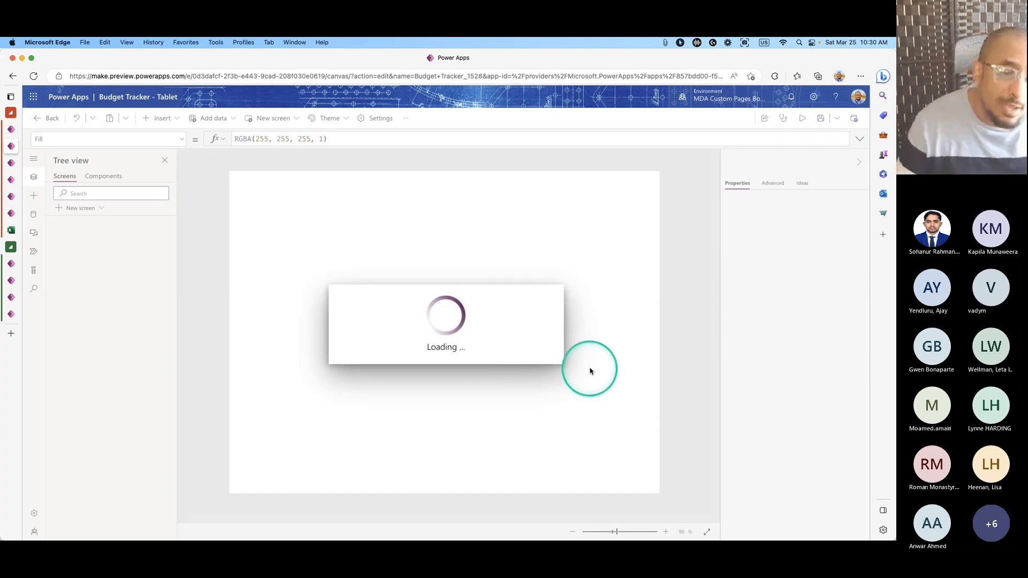
{"action": "left_click", "coordinate": [110, 227]}
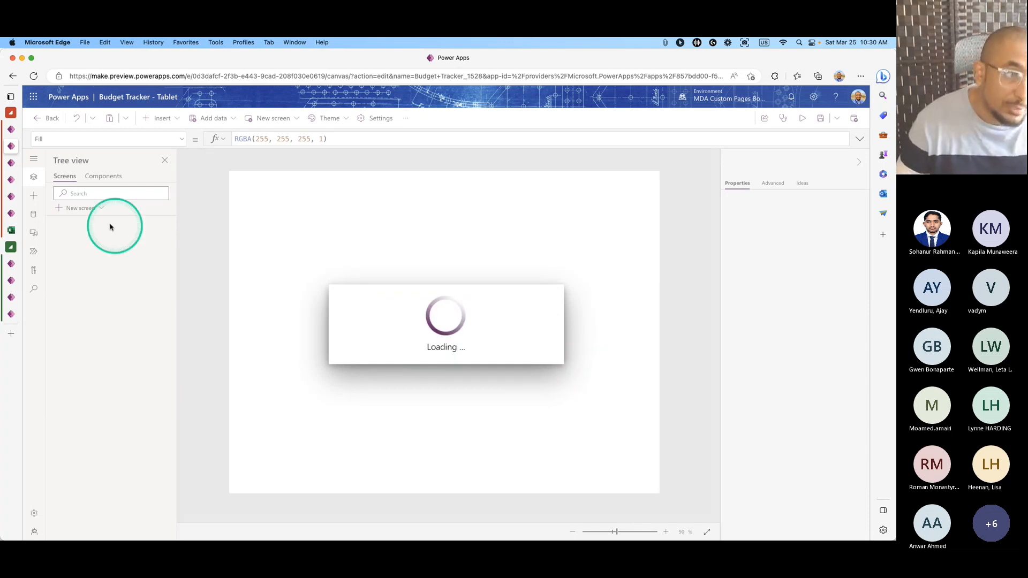
Widen the Data sources panel, then bring up the Microsoft 365 app launcher.
{"action": "left_click", "coordinate": [33, 214]}
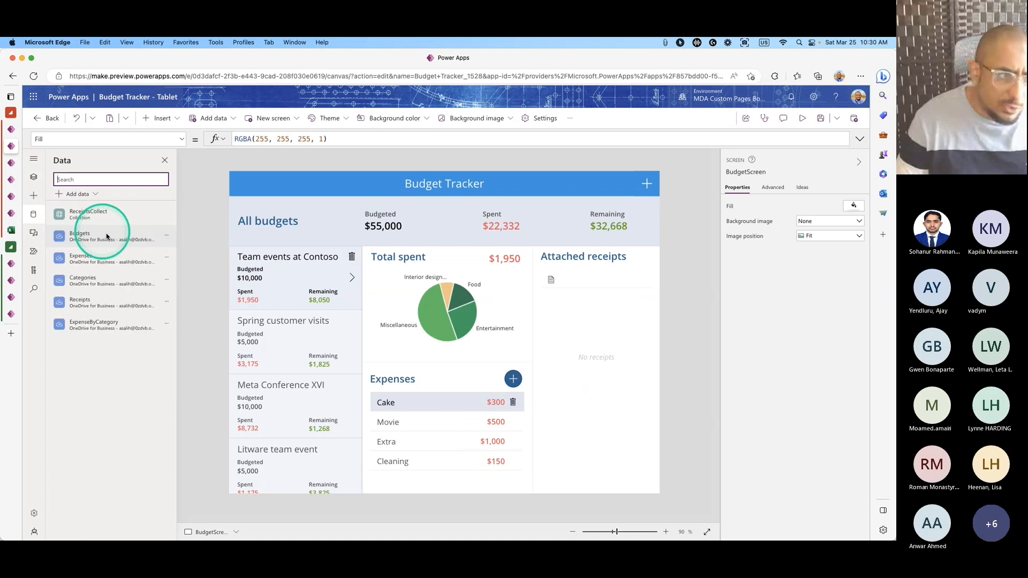
{"action": "left_click_drag", "start_coordinate": [177, 239], "coordinate": [208, 242]}
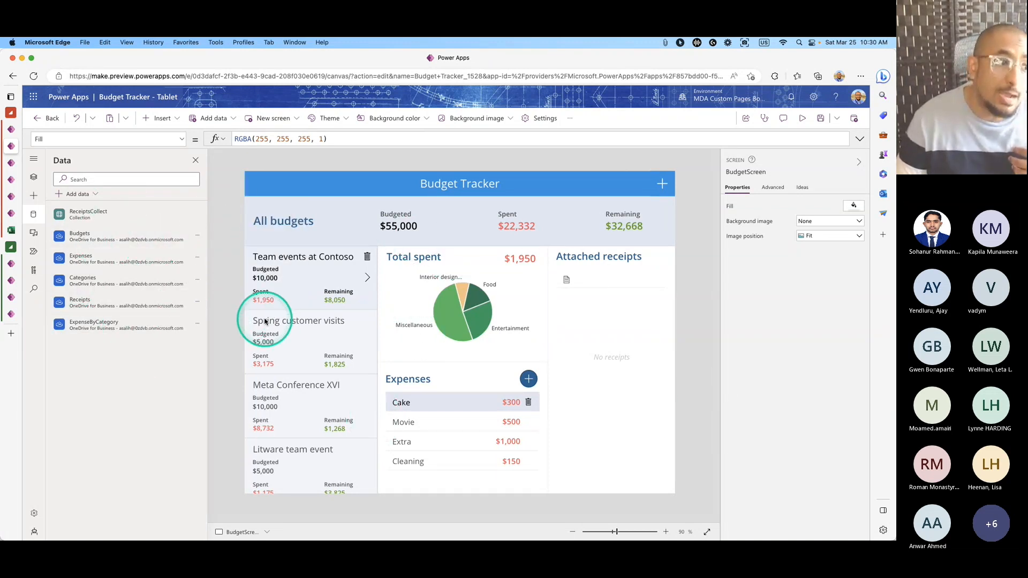
{"action": "left_click", "coordinate": [33, 96]}
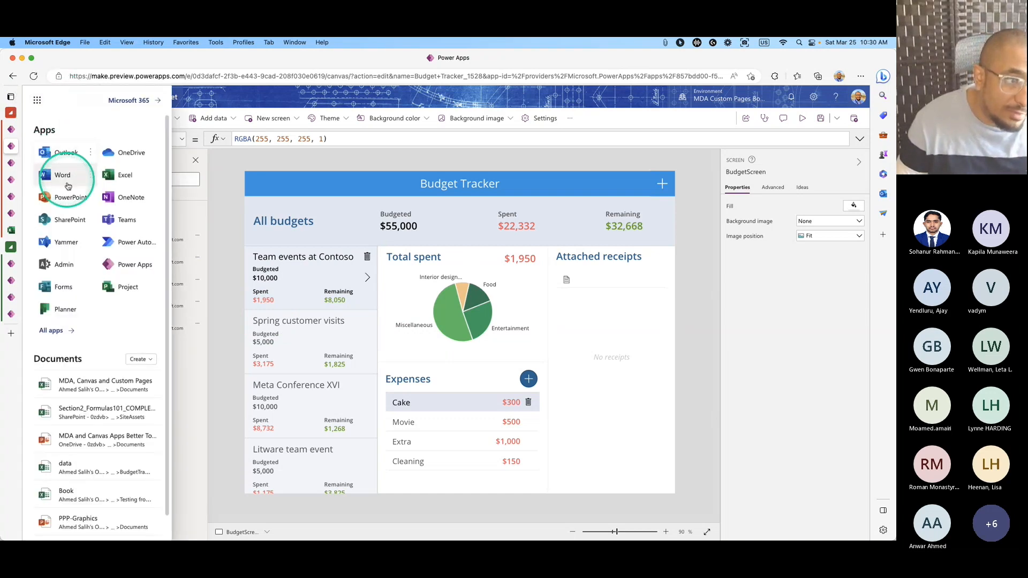
In OneDrive, browse My files > PowerApps > Templates to the newest BudgetTracker folder.
{"action": "left_click", "coordinate": [131, 154]}
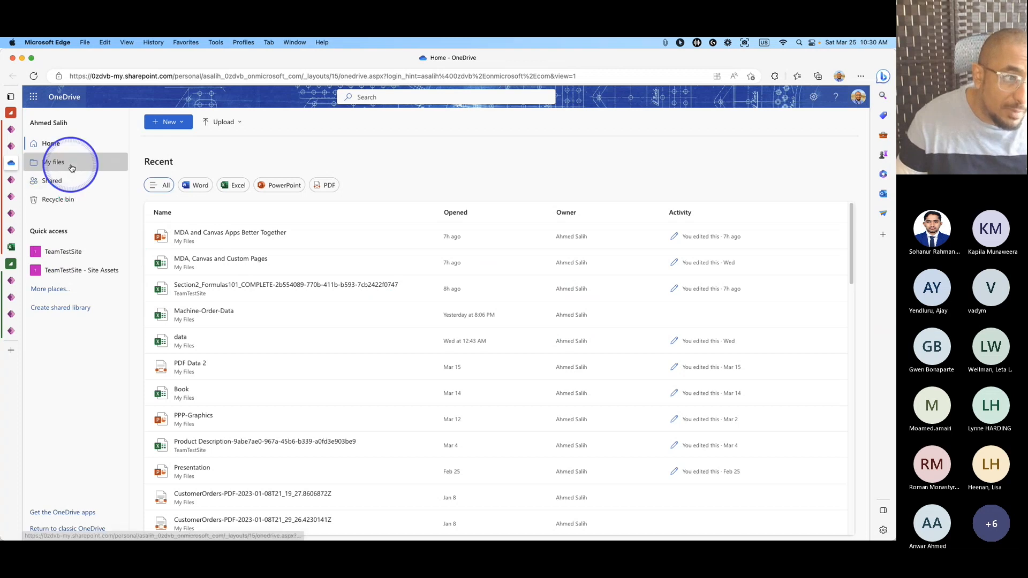
{"action": "left_click", "coordinate": [54, 162]}
{"action": "left_click", "coordinate": [235, 232]}
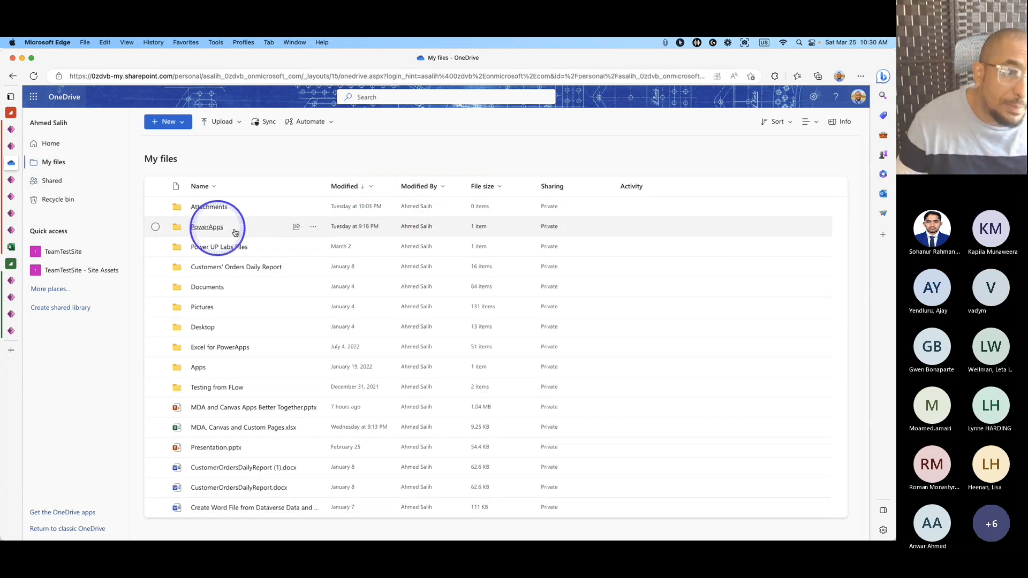
{"action": "left_click", "coordinate": [212, 211]}
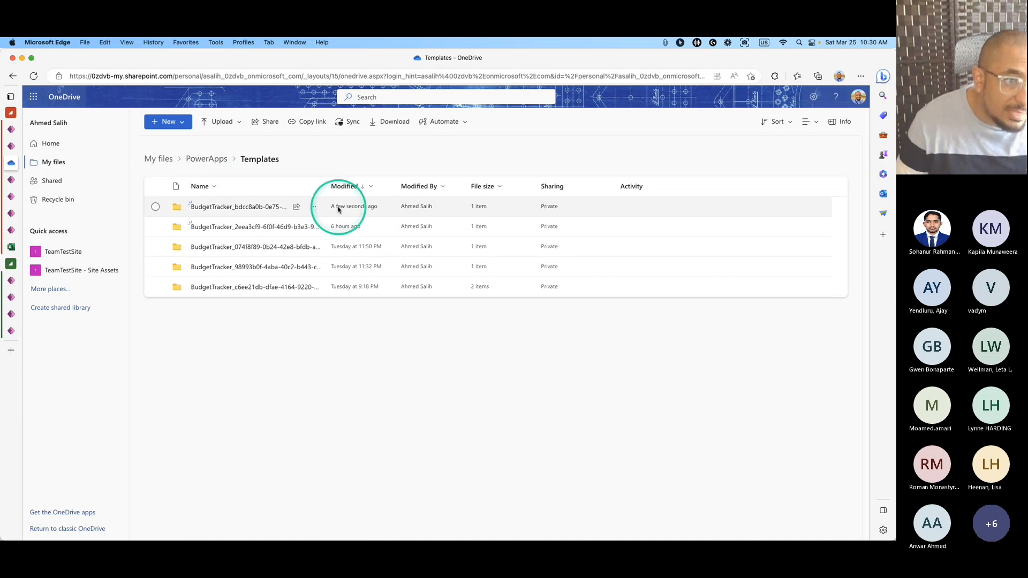
{"action": "left_click_drag", "start_coordinate": [323, 190], "coordinate": [379, 192]}
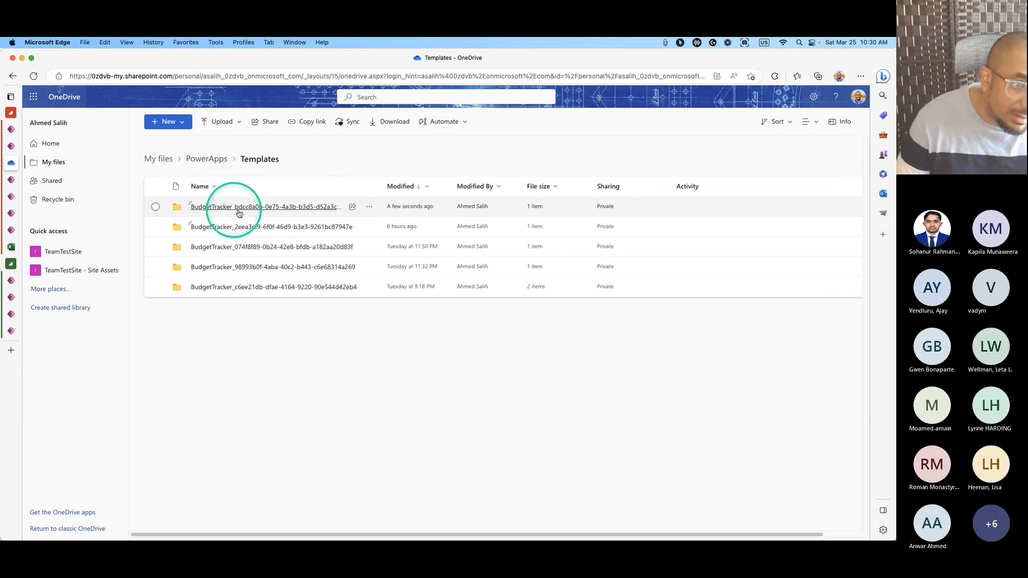
{"action": "left_click", "coordinate": [187, 211]}
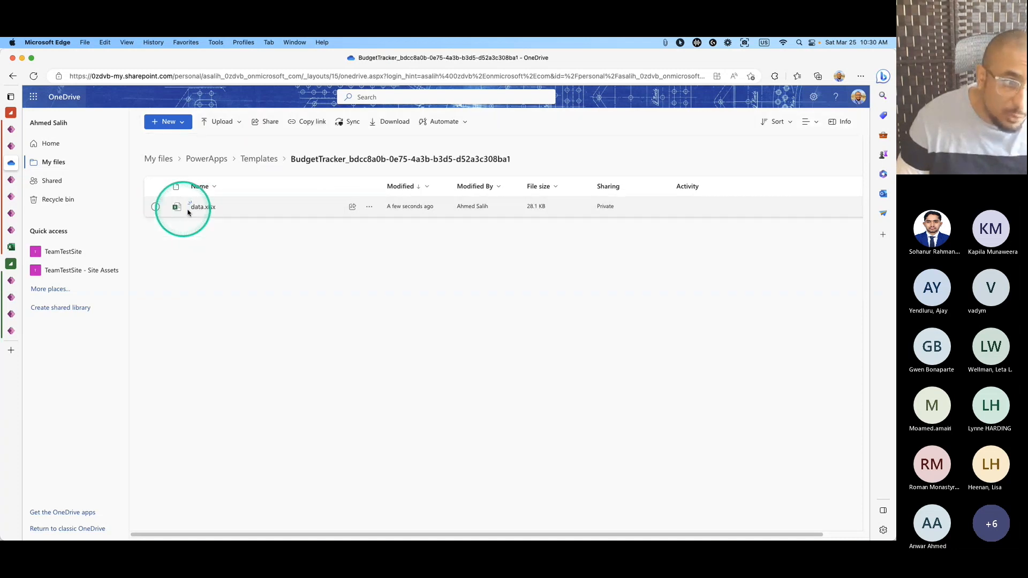
Open data.xlsx, view its Budgets, Expenses, Categories and Receipts sheets, then return to the Account form.
{"action": "mouse_move", "coordinate": [220, 220]}
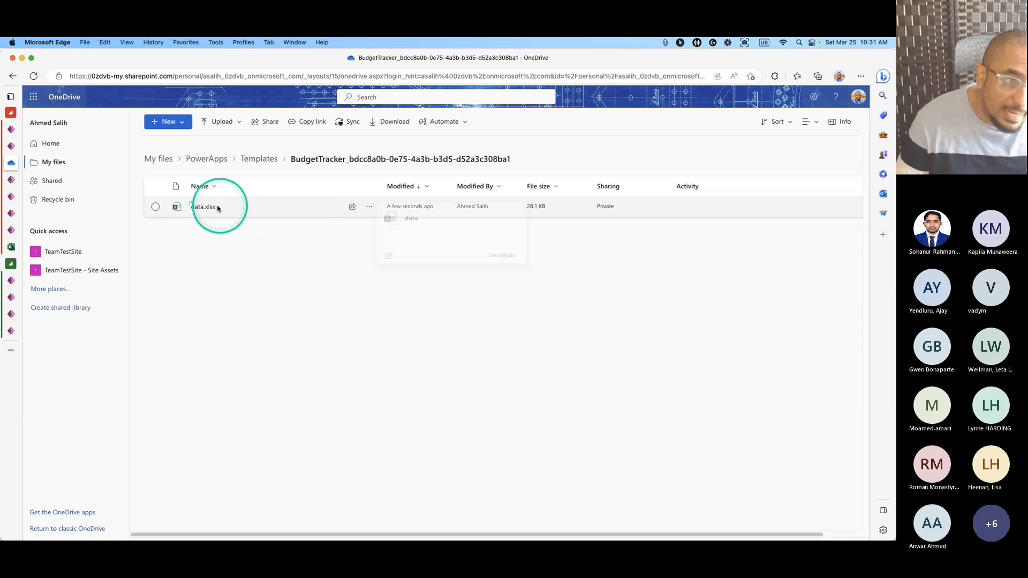
{"action": "left_click", "coordinate": [218, 209]}
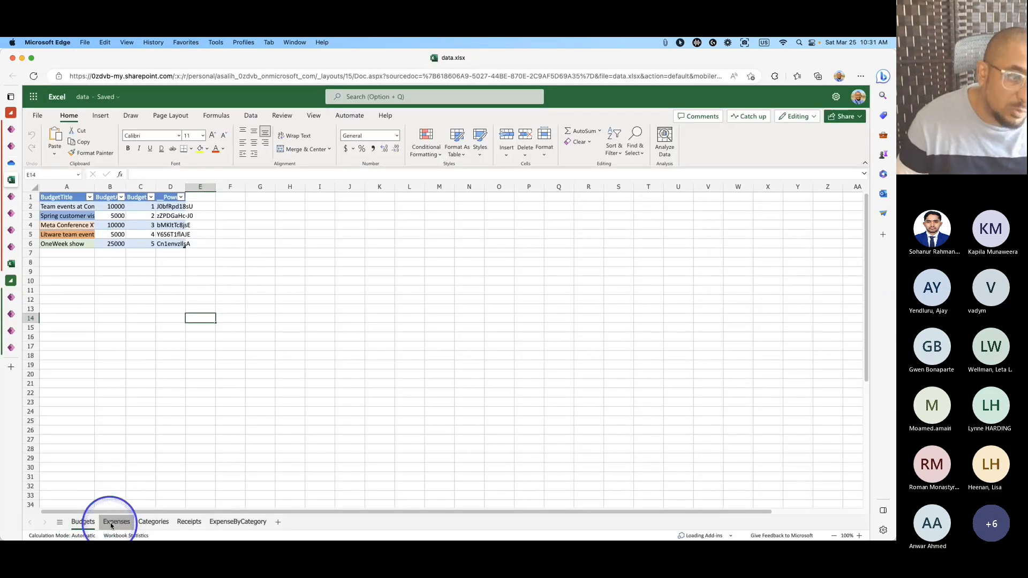
{"action": "left_click", "coordinate": [112, 522]}
{"action": "left_click", "coordinate": [153, 522]}
{"action": "left_click", "coordinate": [188, 522]}
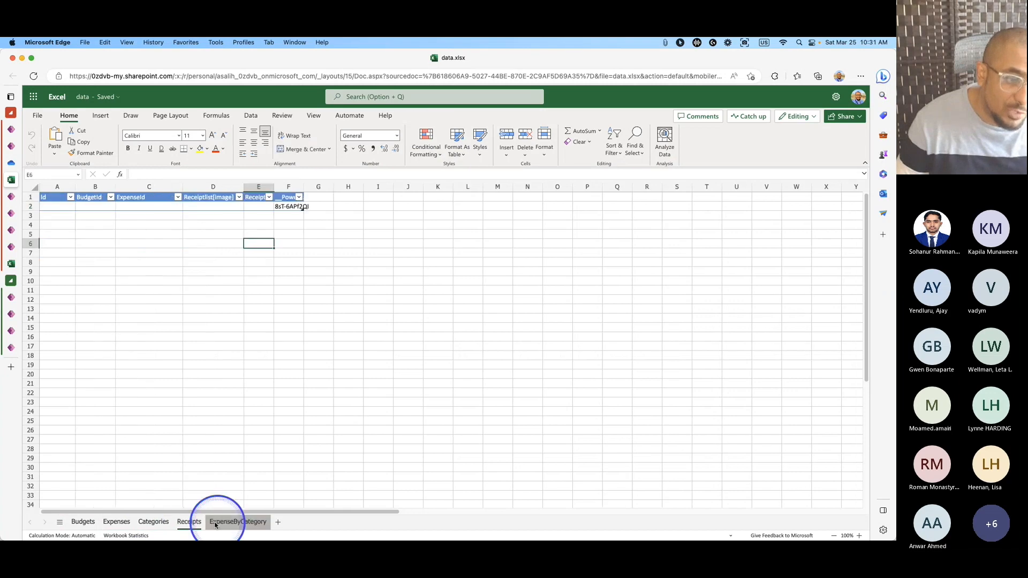
{"action": "left_click", "coordinate": [153, 523]}
{"action": "left_click", "coordinate": [115, 523]}
{"action": "left_click", "coordinate": [82, 523]}
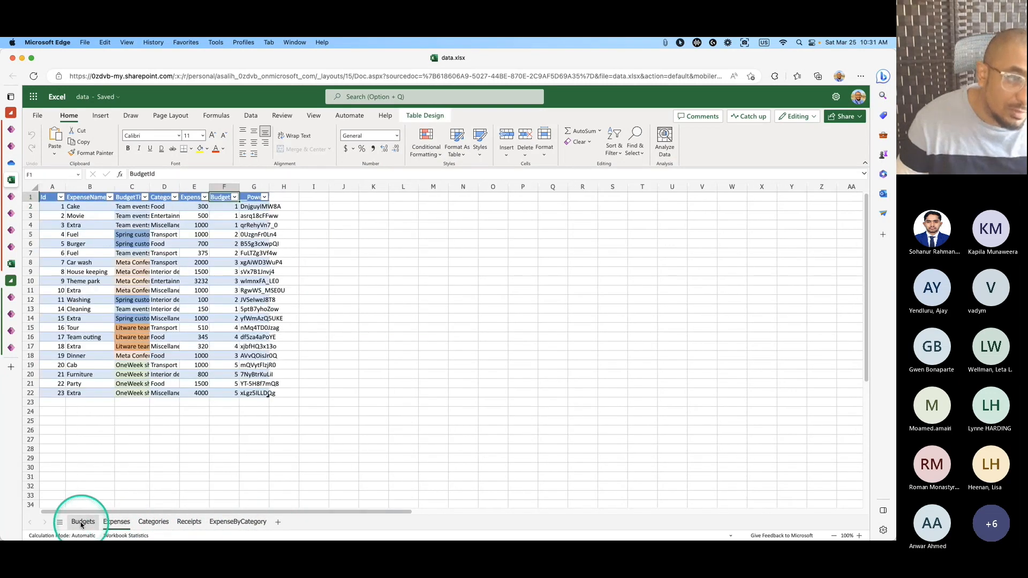
{"action": "left_click", "coordinate": [11, 197]}
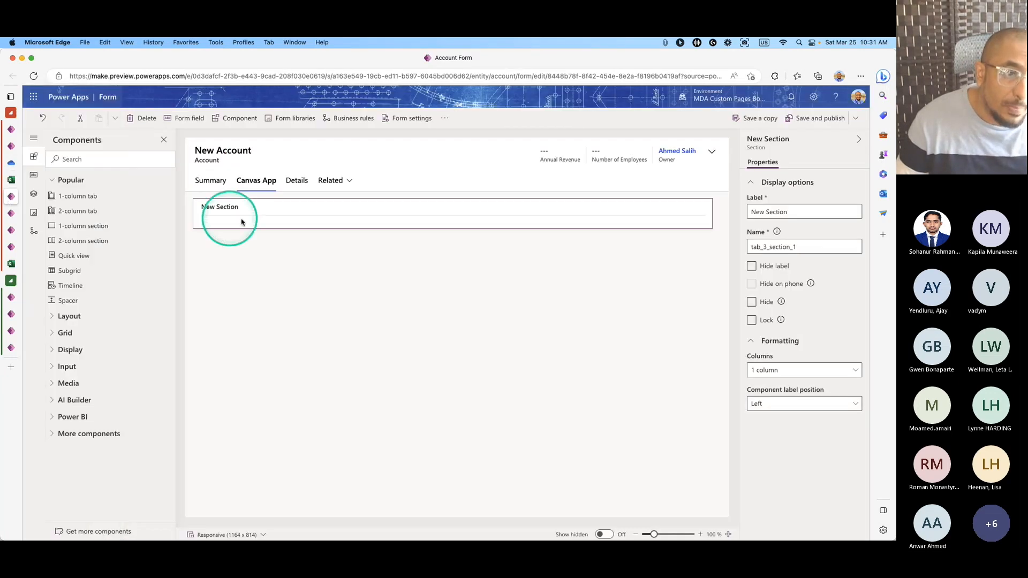
In the app's Display settings, choose a Custom screen size and turn off Scale to fit and Lock orientation.
{"action": "left_click", "coordinate": [10, 150]}
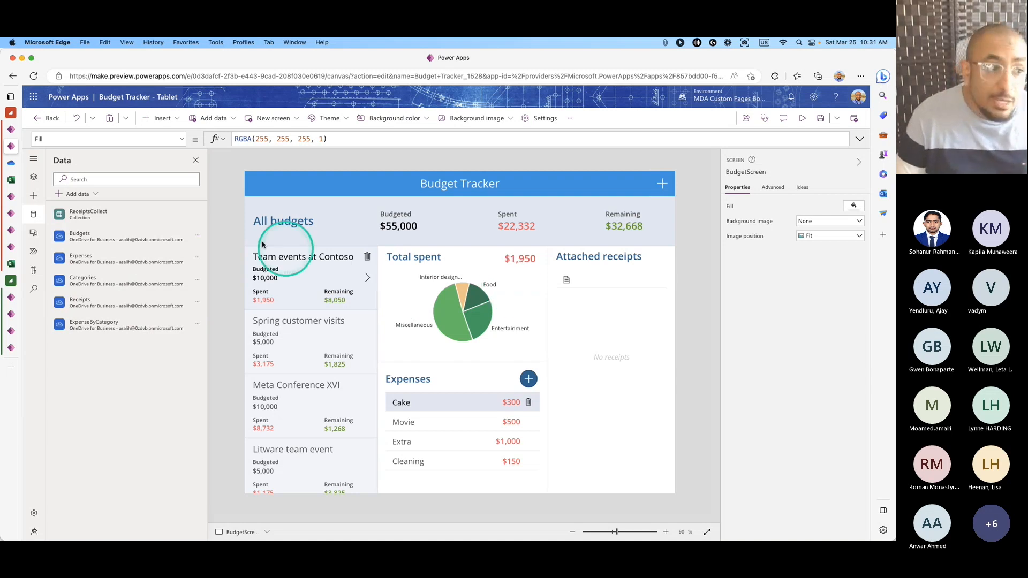
{"action": "left_click", "coordinate": [34, 178]}
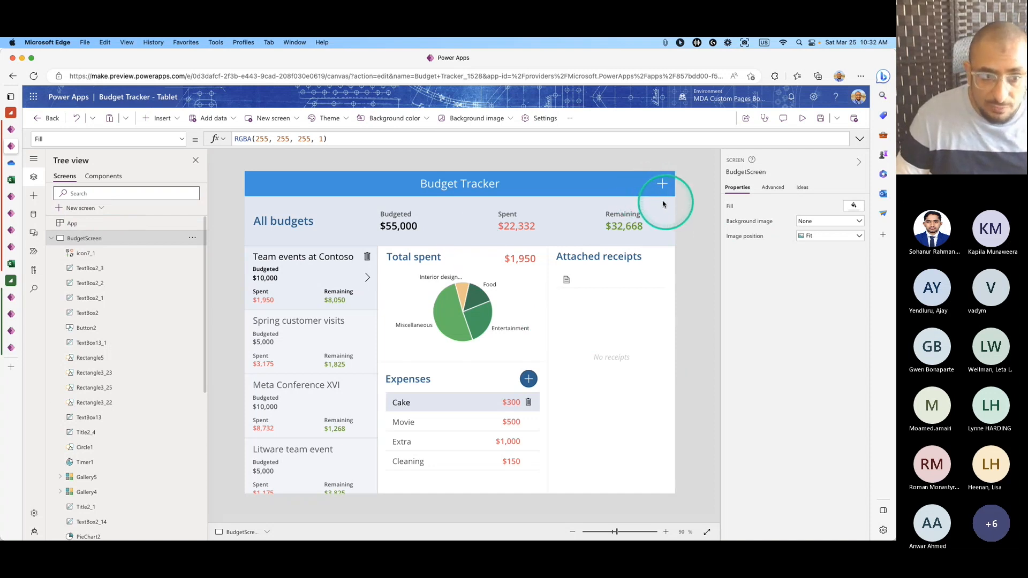
{"action": "left_click", "coordinate": [538, 119]}
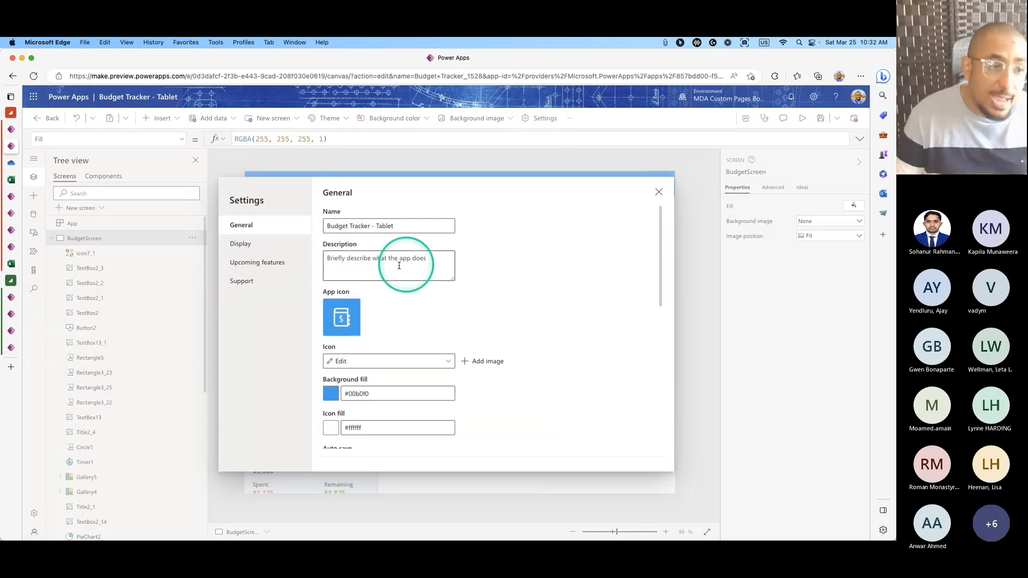
{"action": "left_click", "coordinate": [264, 247]}
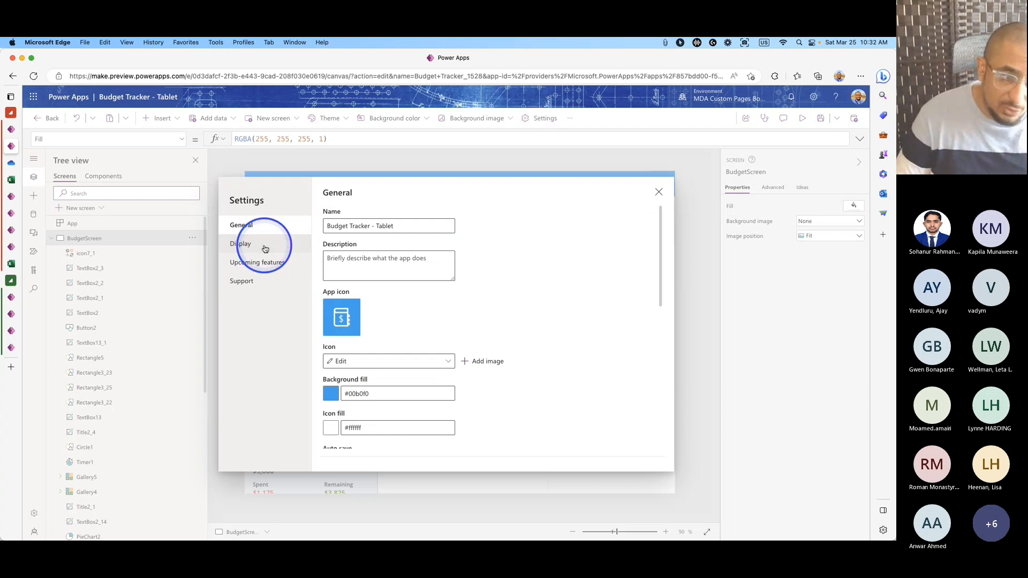
{"action": "left_click", "coordinate": [422, 376]}
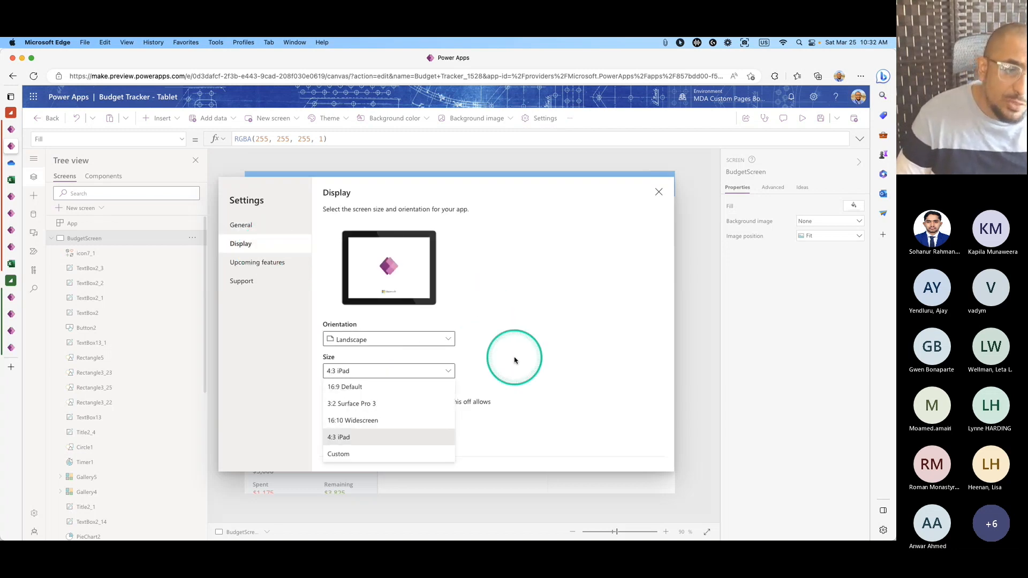
{"action": "scroll", "coordinate": [413, 367], "scroll_direction": "down", "scroll_amount": 3}
{"action": "left_click", "coordinate": [375, 299]}
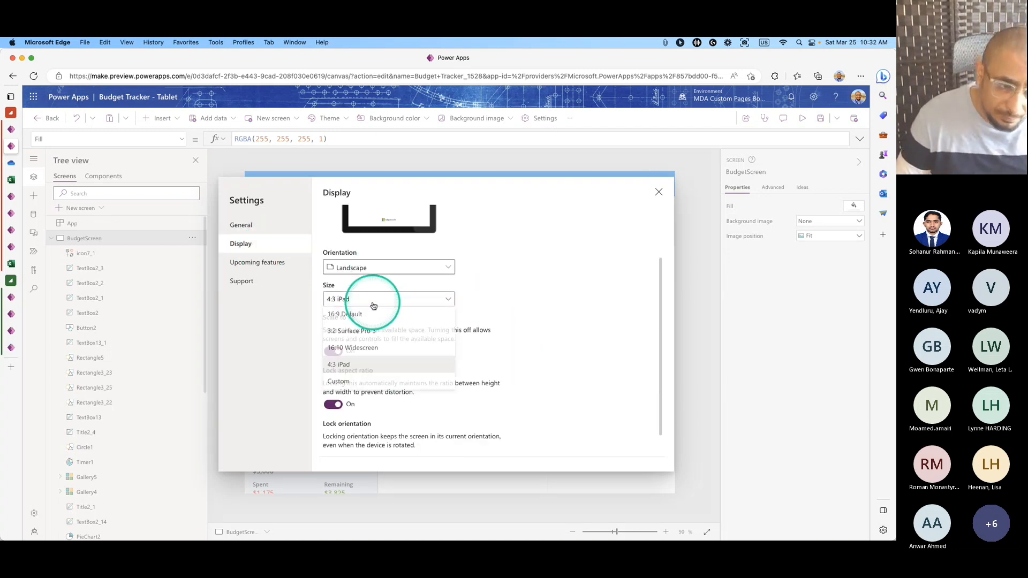
{"action": "left_click", "coordinate": [355, 367]}
{"action": "left_click", "coordinate": [333, 384]}
{"action": "scroll", "coordinate": [516, 363], "scroll_direction": "down", "scroll_amount": 2}
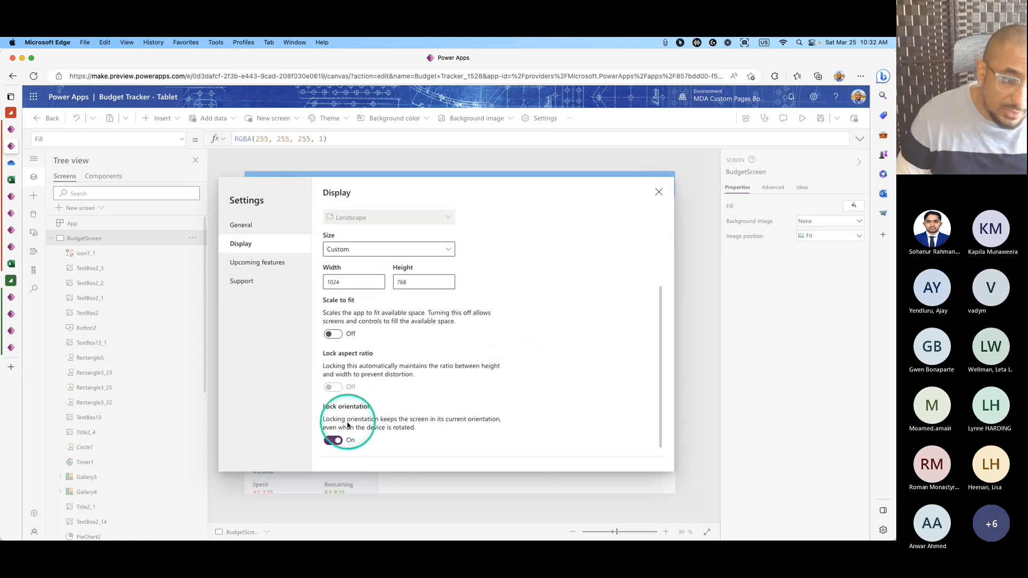
{"action": "left_click", "coordinate": [333, 441]}
Set the custom screen width to 850 and height to 600.
{"action": "scroll", "coordinate": [460, 366], "scroll_direction": "up", "scroll_amount": 3}
{"action": "scroll", "coordinate": [374, 353], "scroll_direction": "down", "scroll_amount": 3}
{"action": "double_click", "coordinate": [343, 293]}
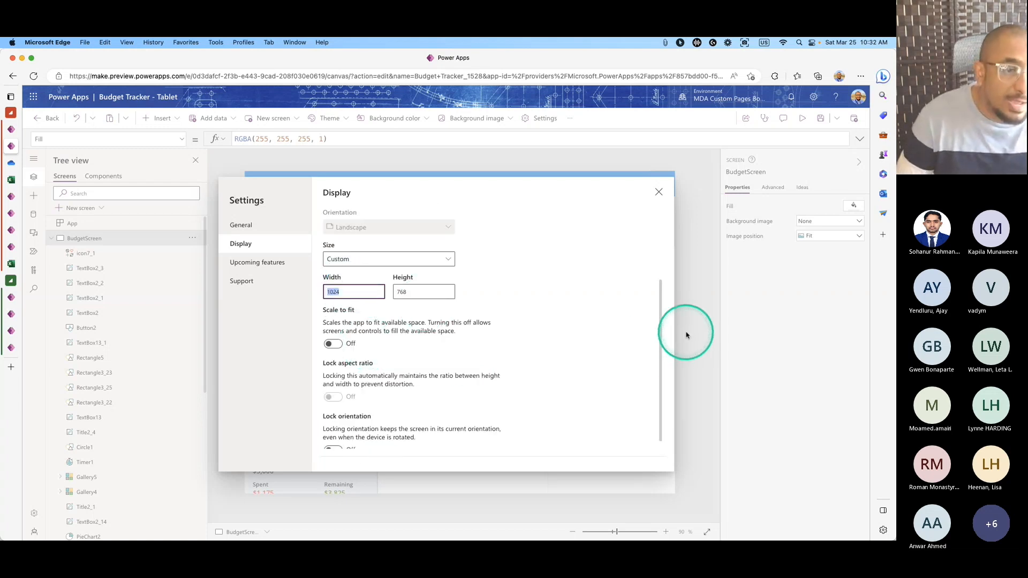
{"action": "type", "text": "850"}
{"action": "left_click", "coordinate": [641, 334]}
{"action": "left_click", "coordinate": [454, 349]}
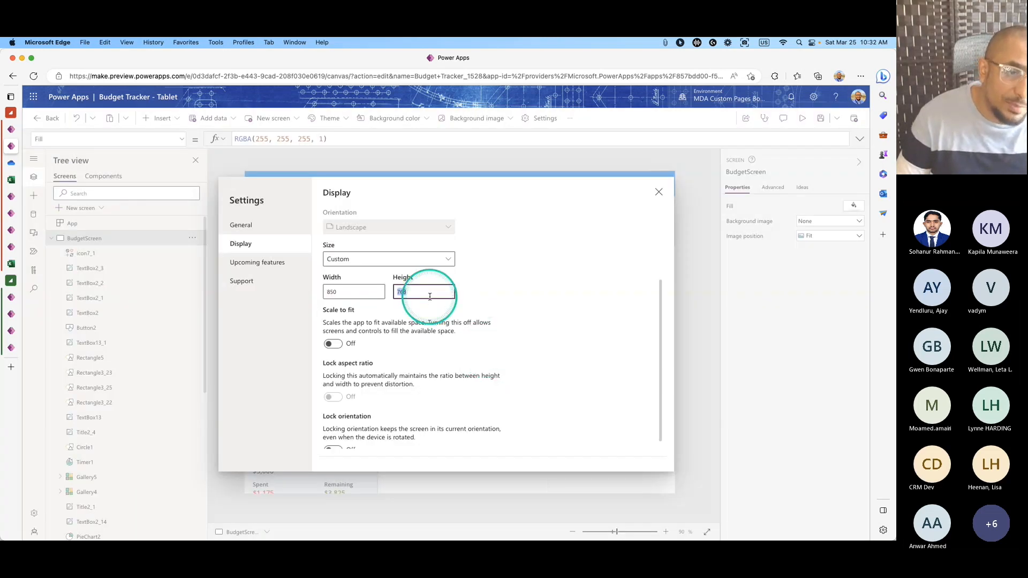
{"action": "left_click", "coordinate": [483, 292]}
{"action": "left_click", "coordinate": [454, 349]}
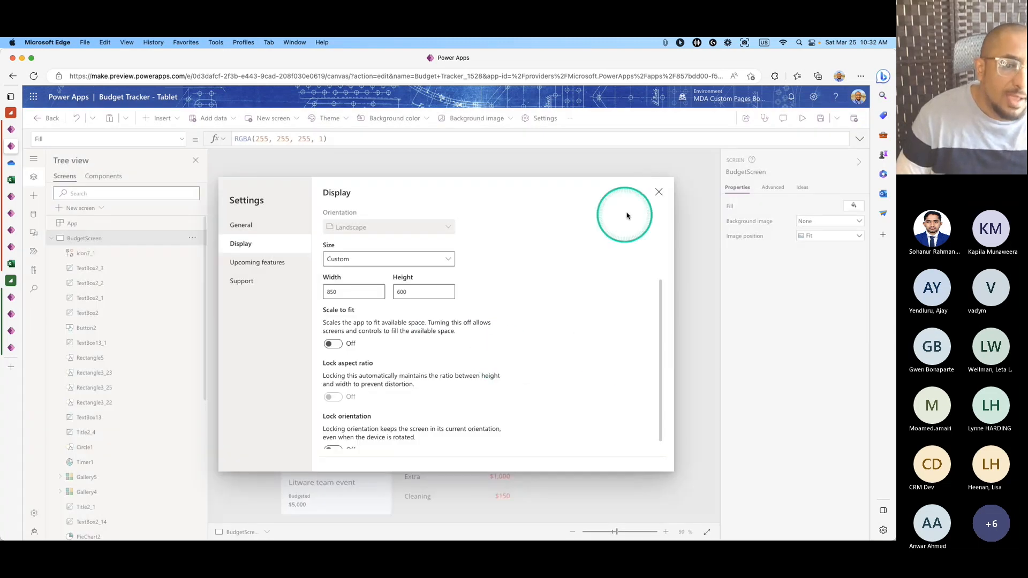
{"action": "left_click", "coordinate": [658, 193]}
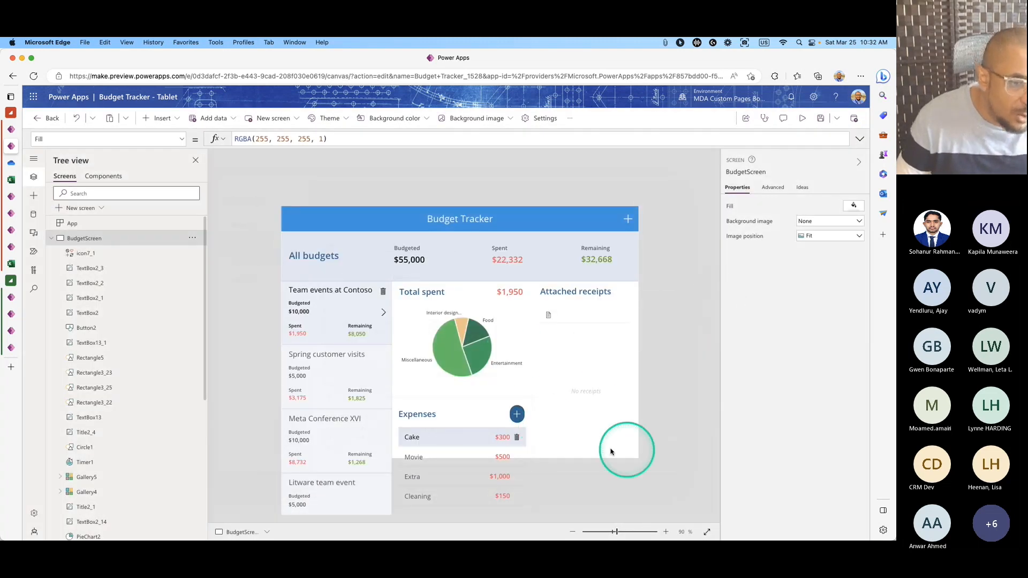
Delete the summary header: its background, All budgets heading, and Budgeted, Spent and Remaining captions and totals.
{"action": "left_click", "coordinate": [503, 252]}
{"action": "left_click", "coordinate": [322, 247]}
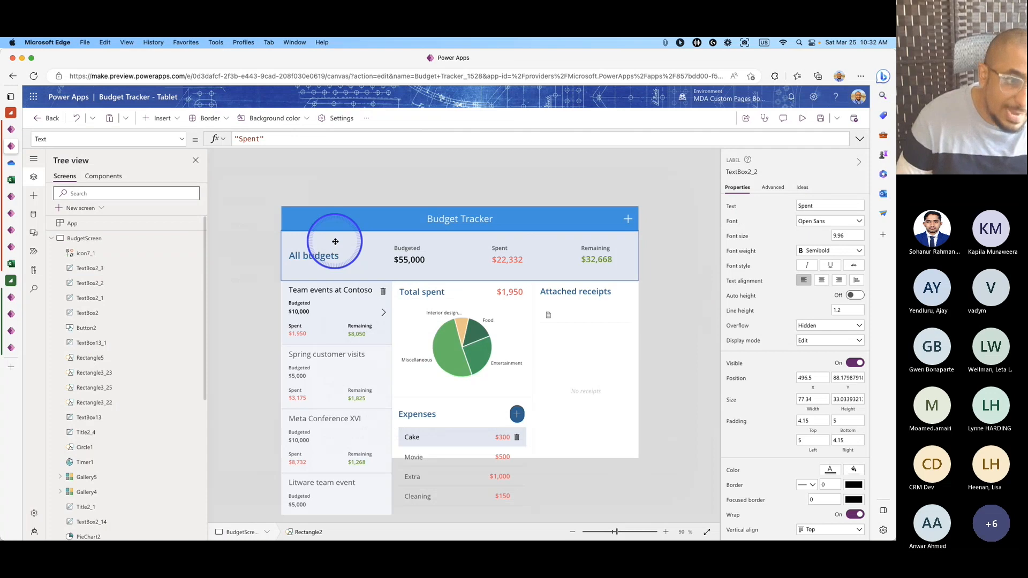
{"action": "key", "text": "Delete"}
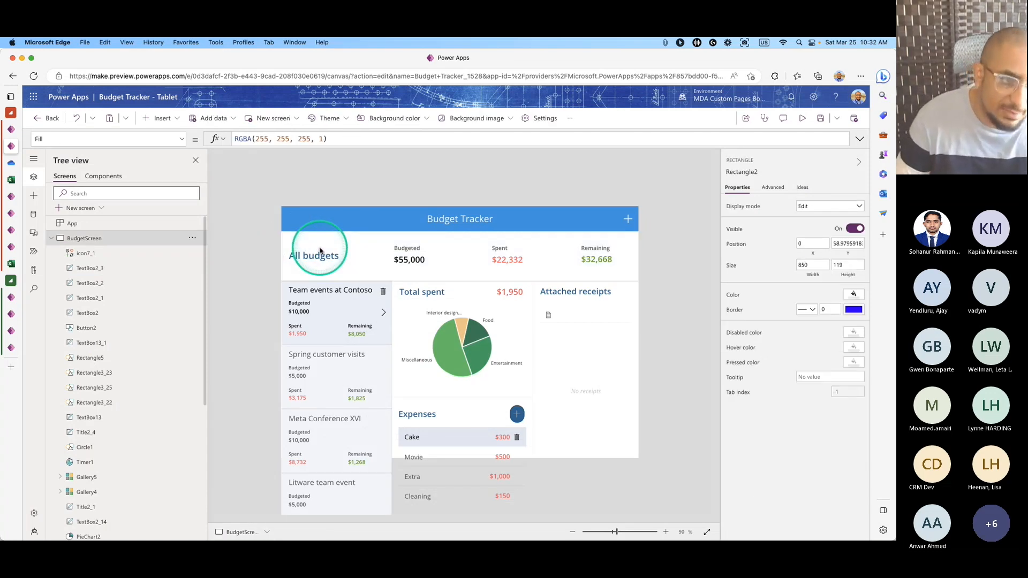
{"action": "left_click", "coordinate": [318, 256]}
{"action": "key", "text": "Delete"}
{"action": "left_click", "coordinate": [409, 260]}
{"action": "key", "text": "Delete"}
{"action": "left_click", "coordinate": [406, 248]}
{"action": "key", "text": "Delete"}
{"action": "left_click", "coordinate": [501, 259]}
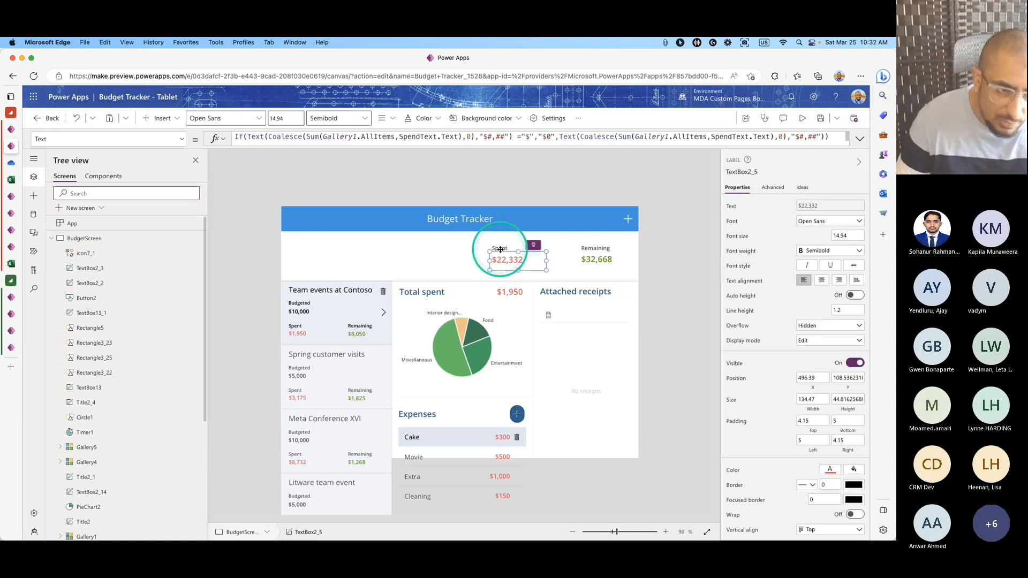
{"action": "key", "text": "Delete"}
{"action": "left_click", "coordinate": [500, 248]}
{"action": "key", "text": "Delete"}
{"action": "left_click", "coordinate": [601, 249]}
{"action": "key", "text": "Delete"}
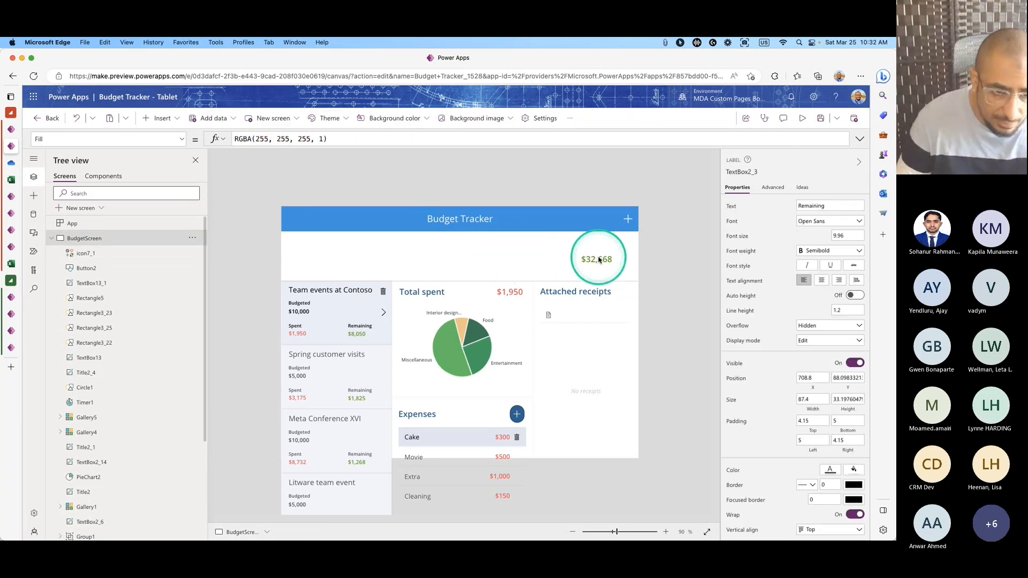
{"action": "left_click", "coordinate": [598, 259]}
{"action": "left_click", "coordinate": [582, 284]}
{"action": "left_click", "coordinate": [596, 260]}
{"action": "key", "text": "Delete"}
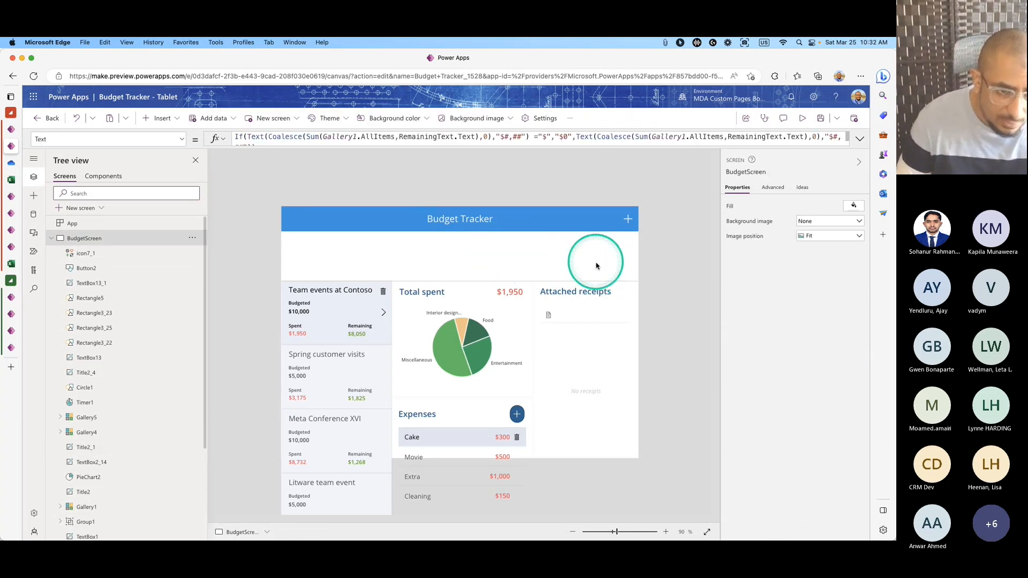
{"action": "left_click", "coordinate": [631, 281]}
{"action": "key", "text": "Delete"}
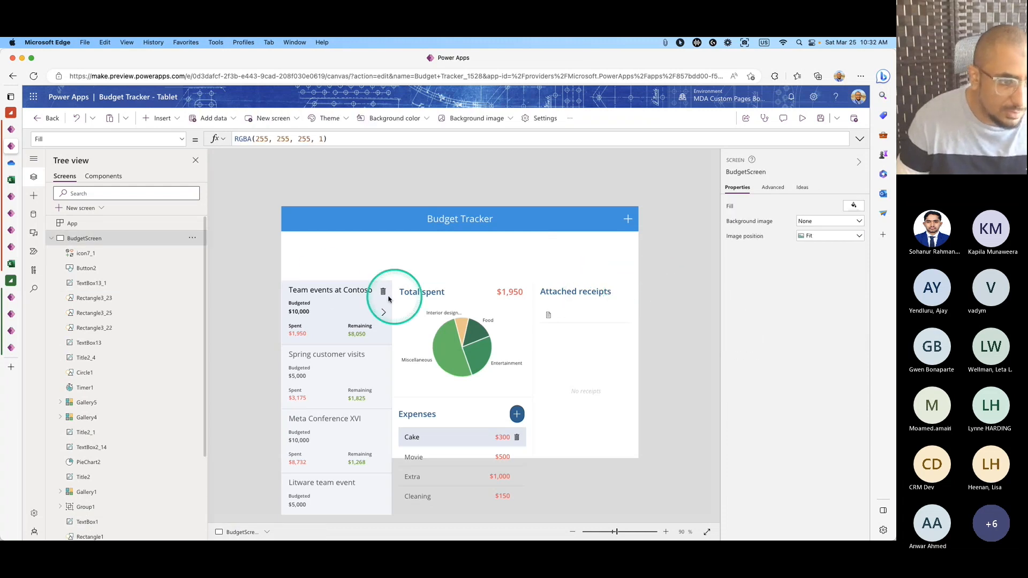
Move the budgets list up to start just below the title bar.
{"action": "left_click", "coordinate": [352, 318]}
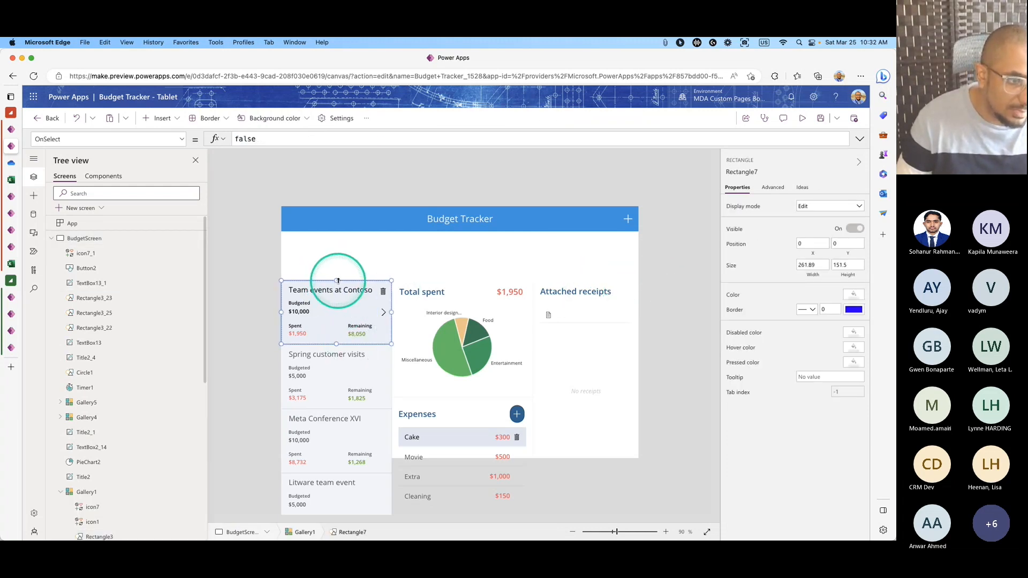
{"action": "left_click", "coordinate": [347, 417]}
{"action": "left_click_drag", "start_coordinate": [345, 413], "coordinate": [345, 357]}
{"action": "left_click_drag", "start_coordinate": [336, 210], "coordinate": [340, 236]}
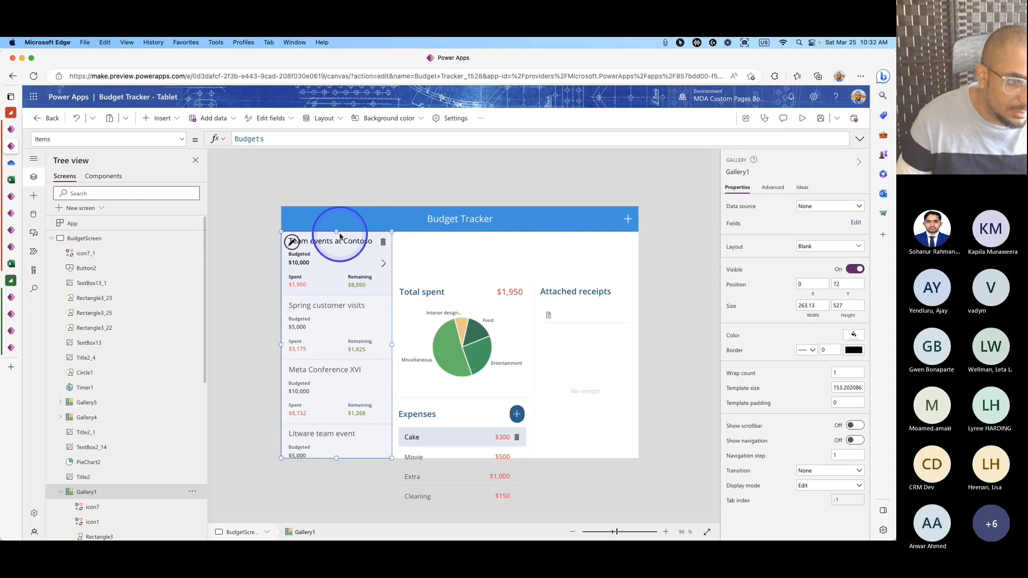
Move the Total spent and Attached receipts headings and pie chart up, stretching the receipts list upward.
{"action": "left_click", "coordinate": [448, 321]}
{"action": "left_click", "coordinate": [458, 294]}
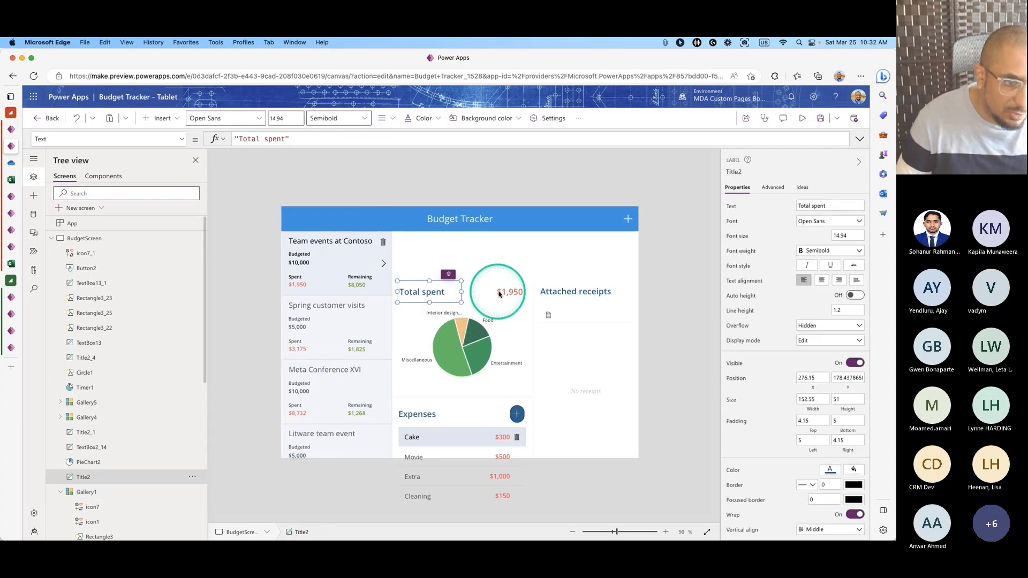
{"action": "left_click", "coordinate": [507, 292]}
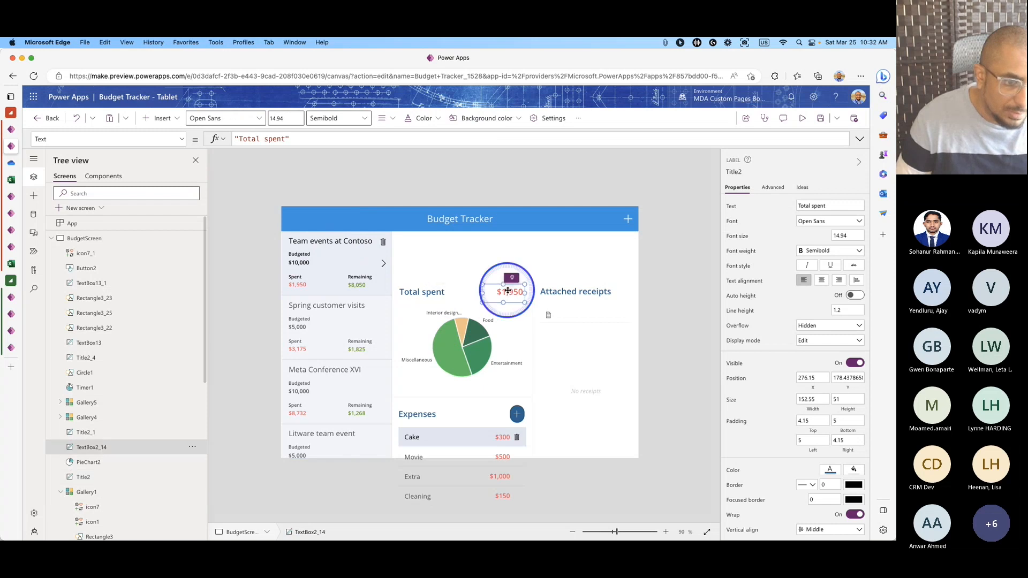
{"action": "left_click", "coordinate": [445, 292], "text": "shift"}
{"action": "left_click", "coordinate": [557, 293], "text": "shift"}
{"action": "left_click_drag", "start_coordinate": [558, 289], "coordinate": [555, 247]}
{"action": "left_click", "coordinate": [459, 341]}
{"action": "left_click_drag", "start_coordinate": [459, 340], "coordinate": [460, 248]}
{"action": "left_click", "coordinate": [589, 360]}
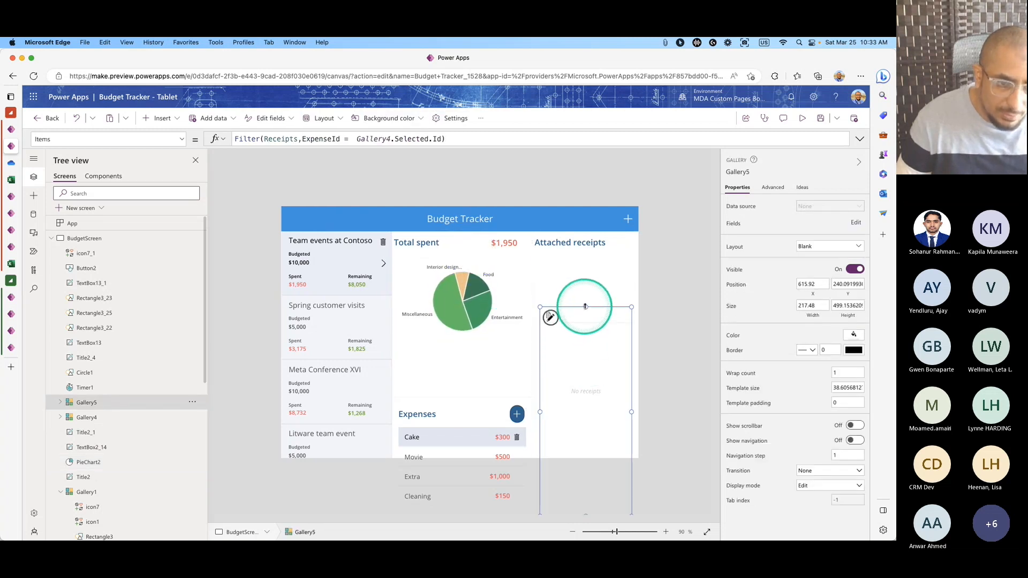
{"action": "left_click_drag", "start_coordinate": [586, 306], "coordinate": [586, 255]}
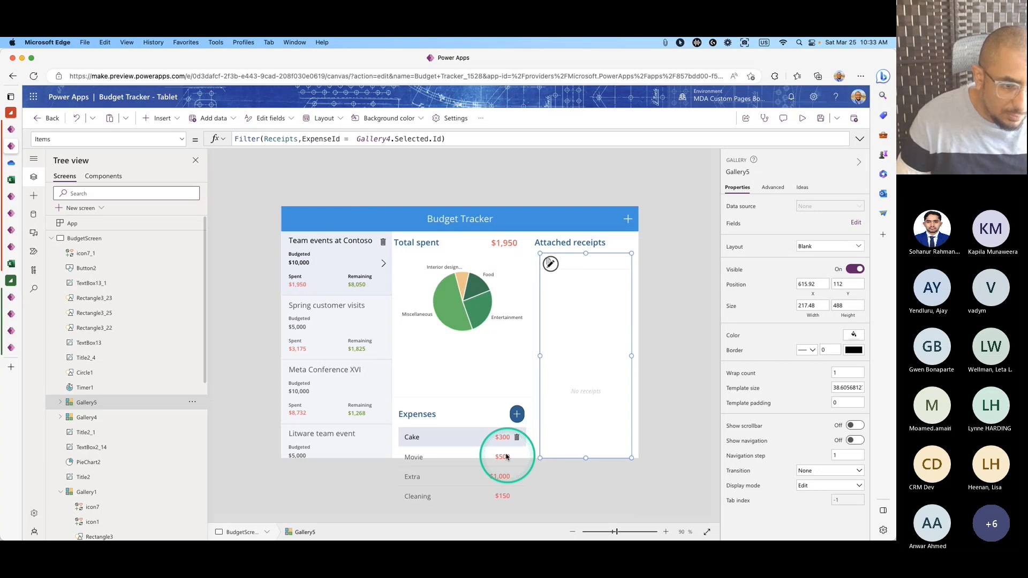
Move the separator line, Expenses heading, add button and expense list up beneath the pie chart.
{"action": "left_click", "coordinate": [469, 397]}
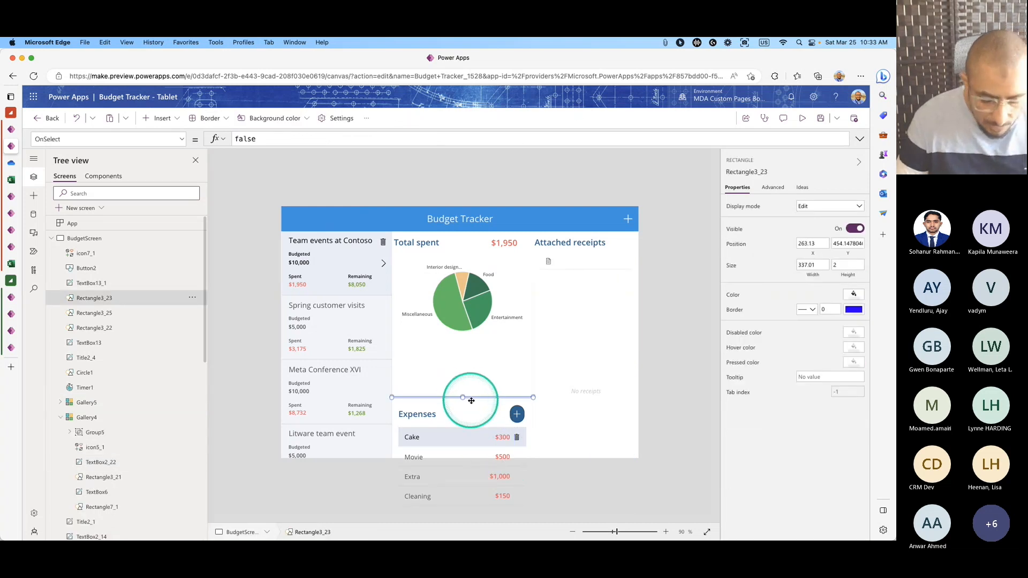
{"action": "left_click_drag", "start_coordinate": [472, 403], "coordinate": [470, 356]}
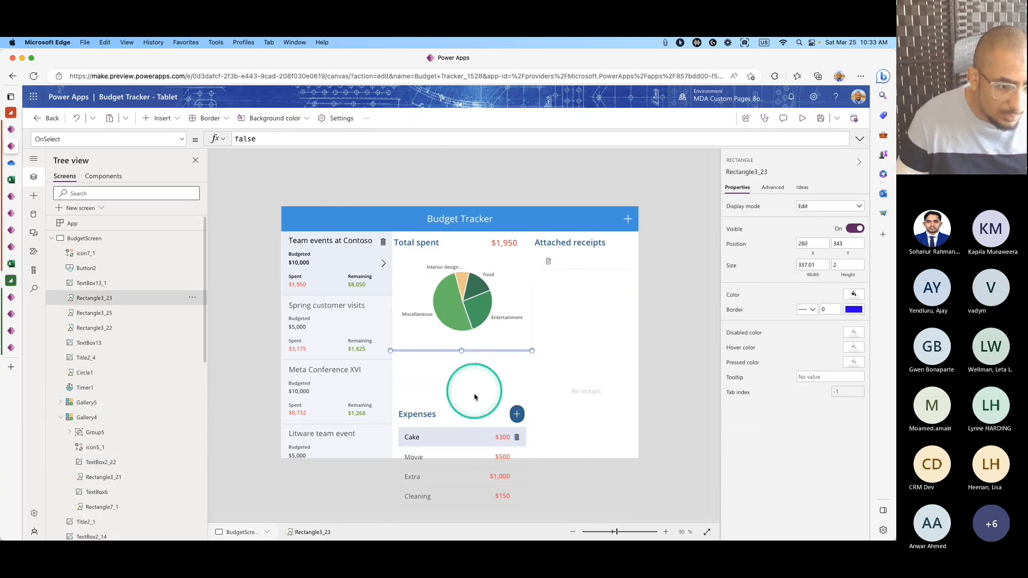
{"action": "left_click", "coordinate": [470, 423]}
{"action": "left_click", "coordinate": [451, 417]}
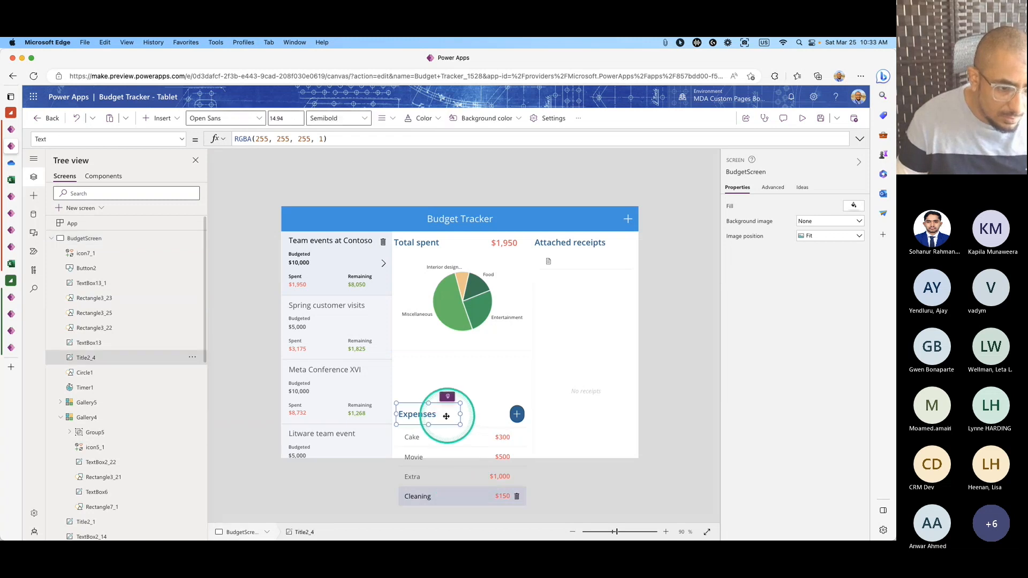
{"action": "left_click", "coordinate": [516, 414], "text": "shift"}
{"action": "left_click_drag", "start_coordinate": [516, 415], "coordinate": [516, 362]}
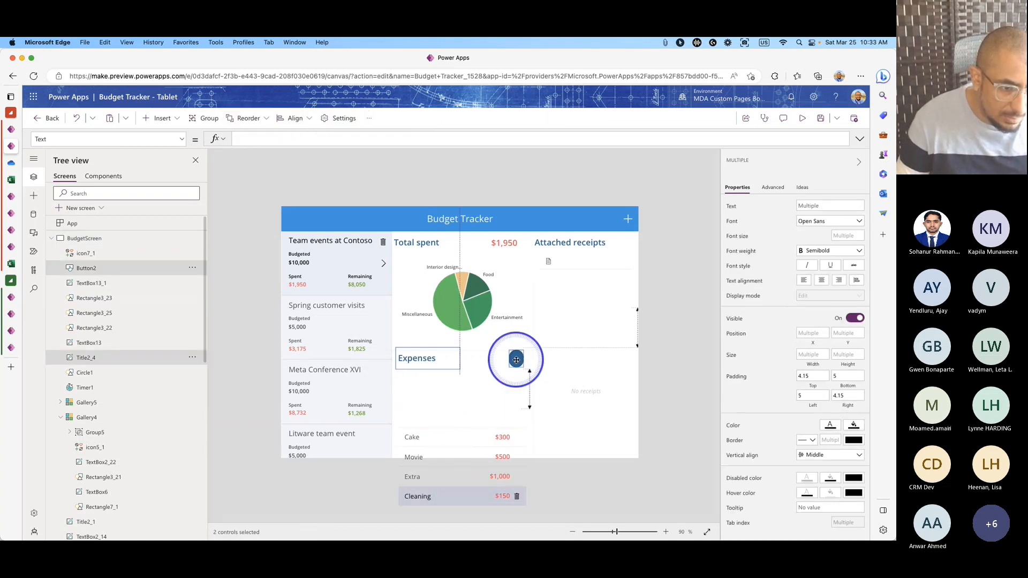
{"action": "left_click", "coordinate": [472, 480]}
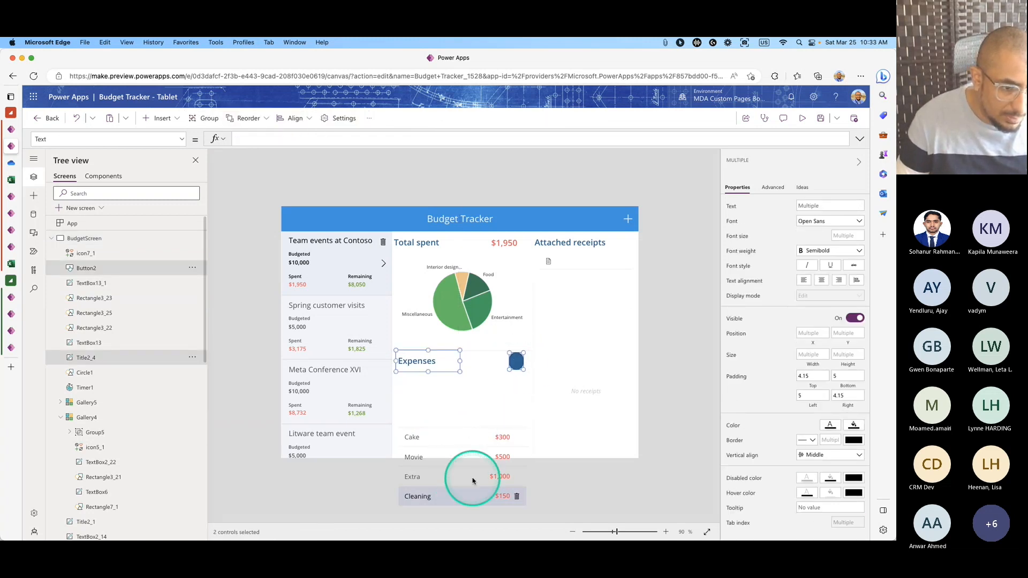
{"action": "left_click", "coordinate": [464, 435]}
{"action": "left_click_drag", "start_coordinate": [471, 425], "coordinate": [464, 371]}
{"action": "left_click", "coordinate": [615, 419]}
{"action": "left_click", "coordinate": [665, 415]}
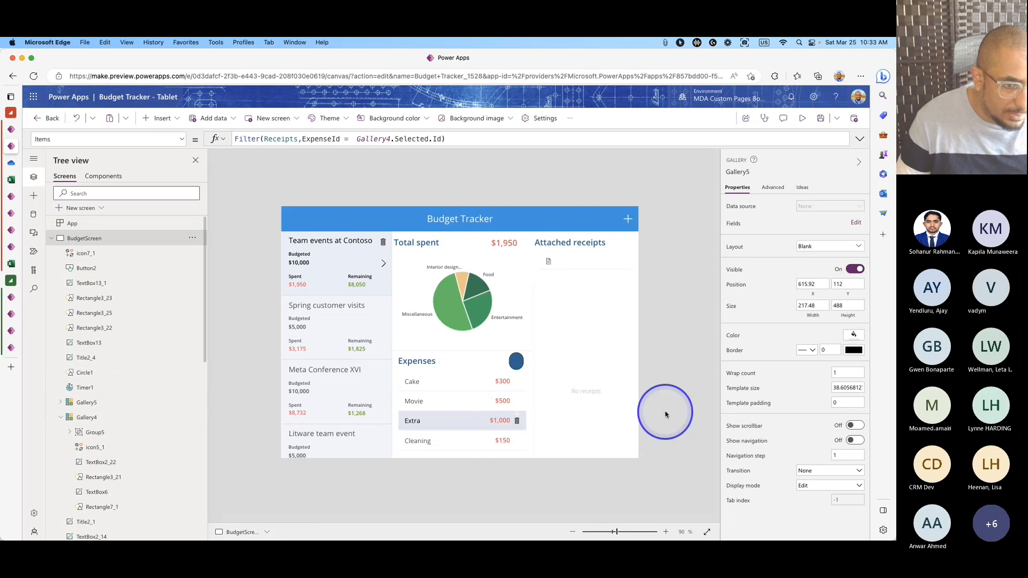
On the Add an expense screen at 60% zoom, shorten the camera and its backing rectangle to height 361.
{"action": "left_click", "coordinate": [52, 238]}
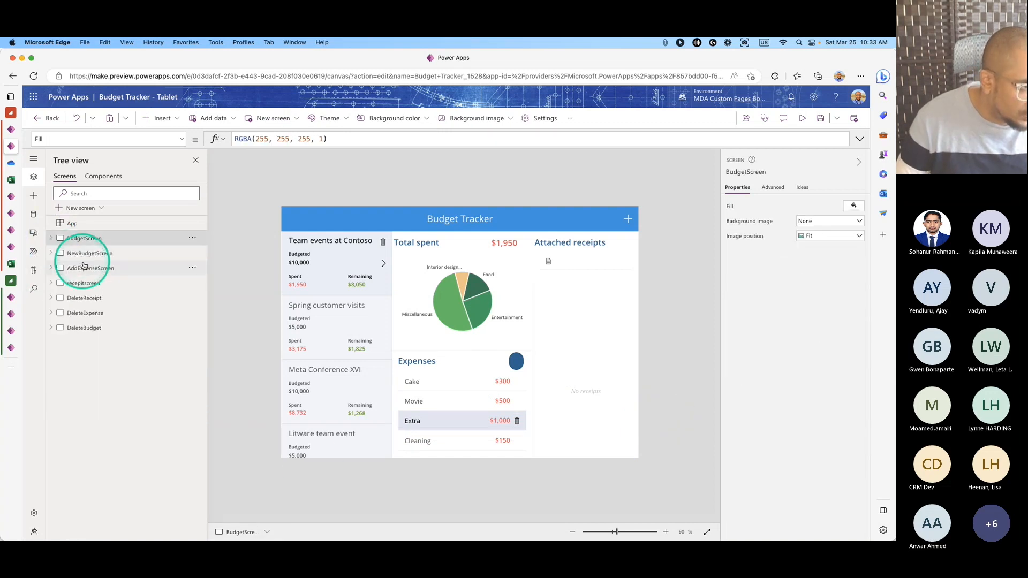
{"action": "left_click", "coordinate": [89, 254]}
{"action": "left_click", "coordinate": [88, 269]}
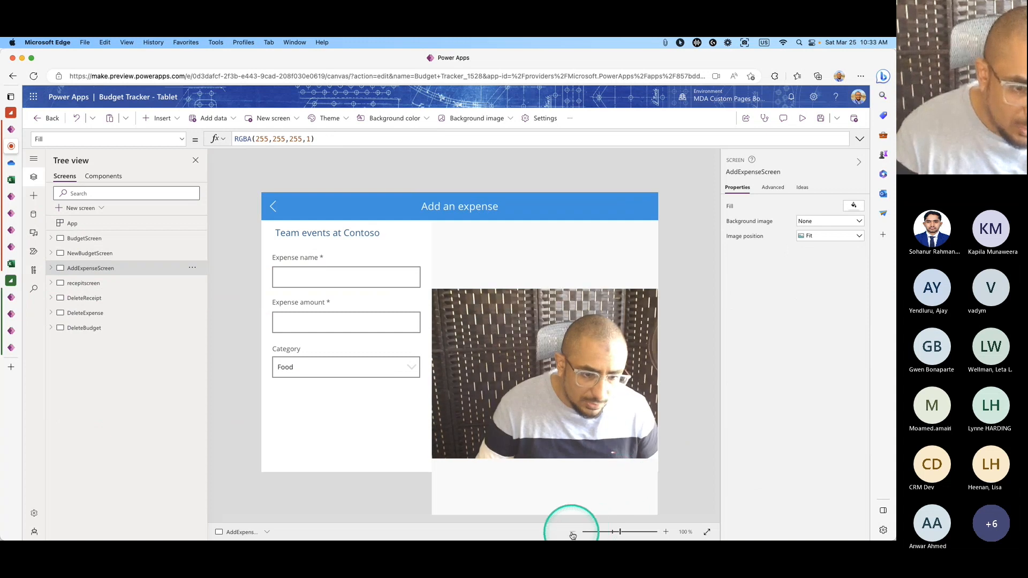
{"action": "left_click", "coordinate": [572, 532]}
{"action": "left_click", "coordinate": [572, 532]}
{"action": "left_click", "coordinate": [572, 532]}
{"action": "left_click", "coordinate": [551, 420]}
{"action": "left_click_drag", "start_coordinate": [515, 452], "coordinate": [513, 368]}
{"action": "left_click", "coordinate": [532, 399]}
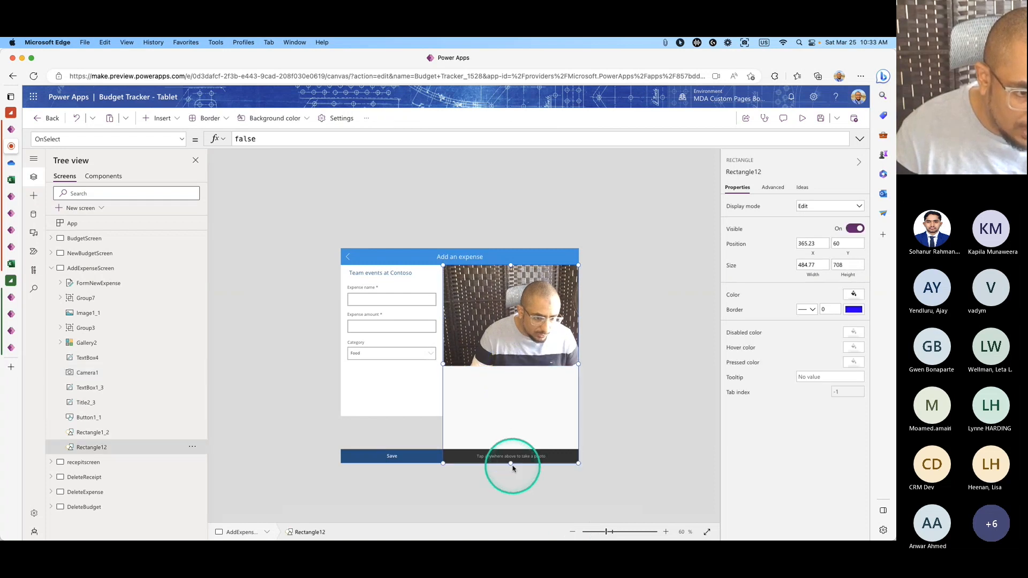
{"action": "left_click_drag", "start_coordinate": [511, 463], "coordinate": [510, 369]}
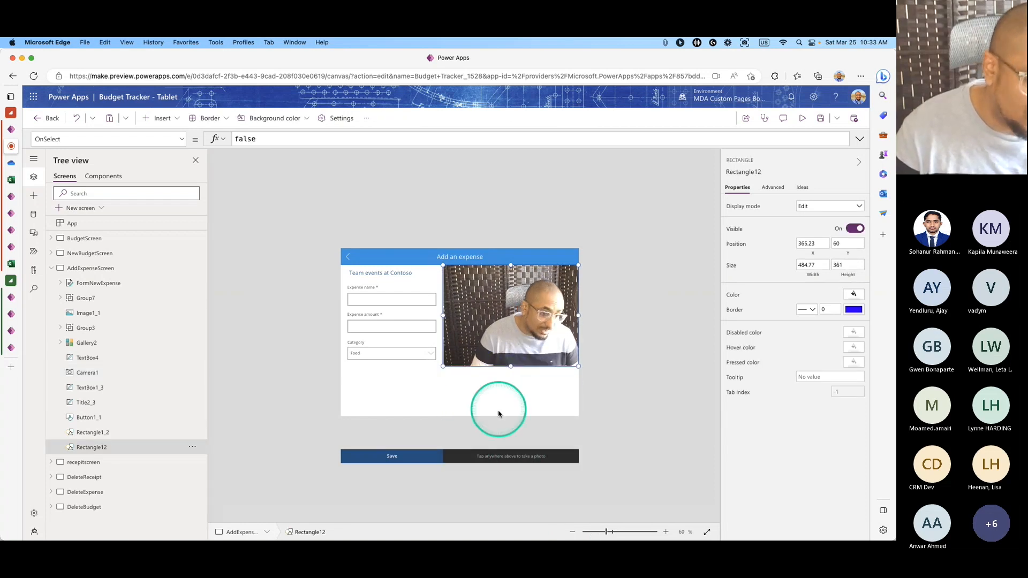
Set the Y position of the Save button and take-a-photo hint to 550.
{"action": "left_click", "coordinate": [263, 451]}
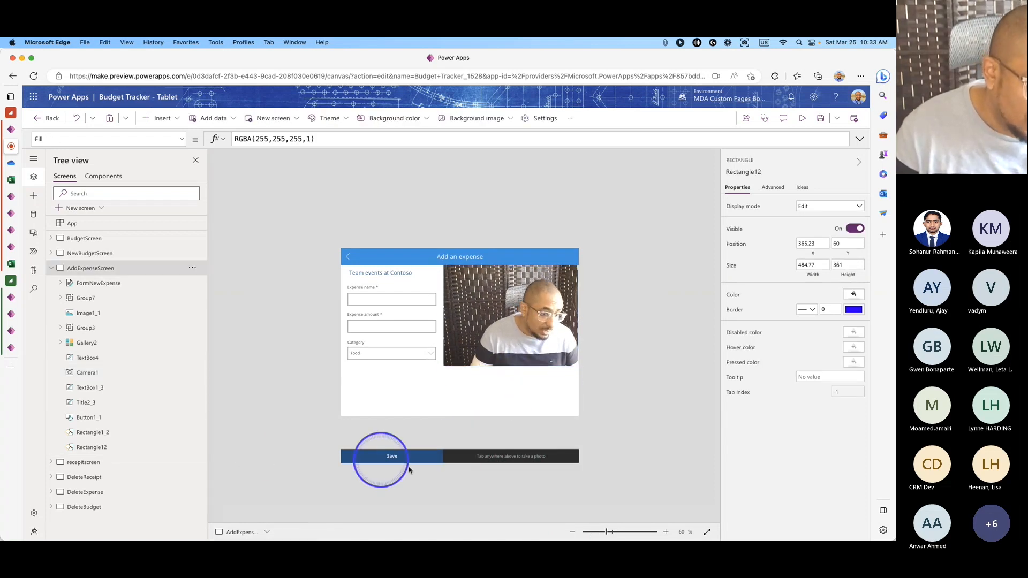
{"action": "left_click", "coordinate": [102, 421]}
{"action": "left_click", "coordinate": [847, 258]}
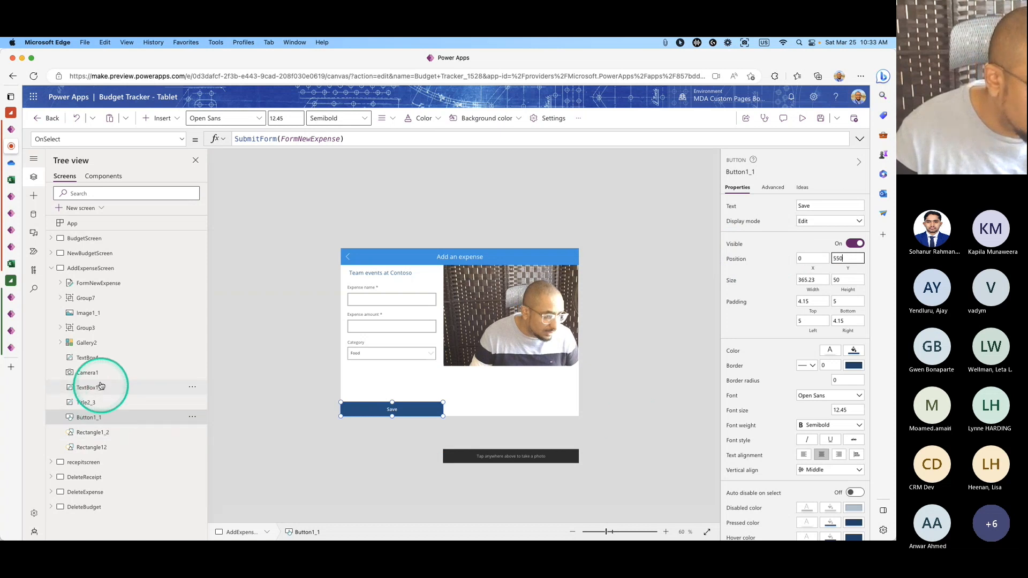
{"action": "left_click", "coordinate": [87, 357]}
{"action": "left_click", "coordinate": [848, 387]}
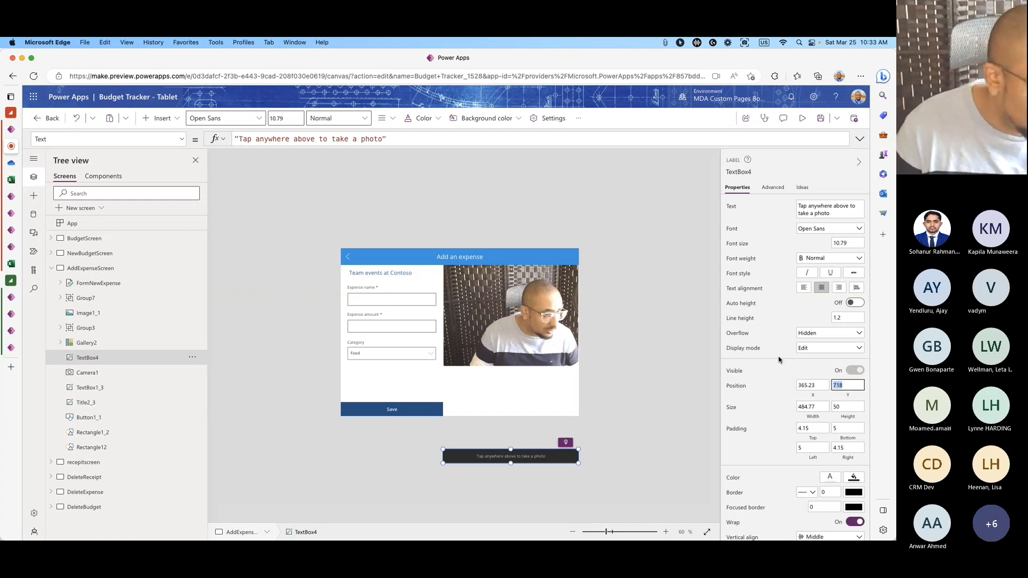
{"action": "type", "text": "550"}
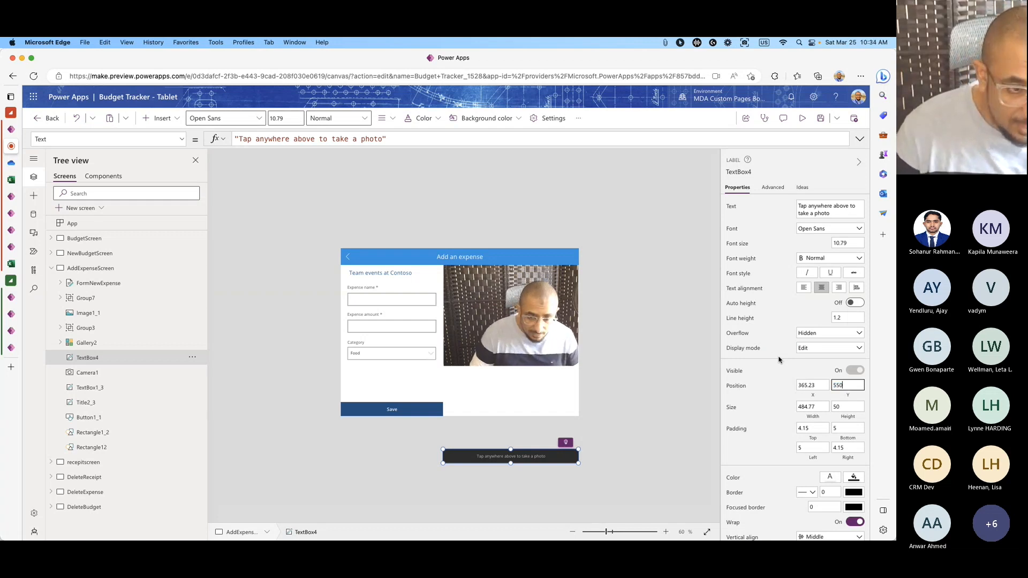
{"action": "left_click", "coordinate": [764, 370]}
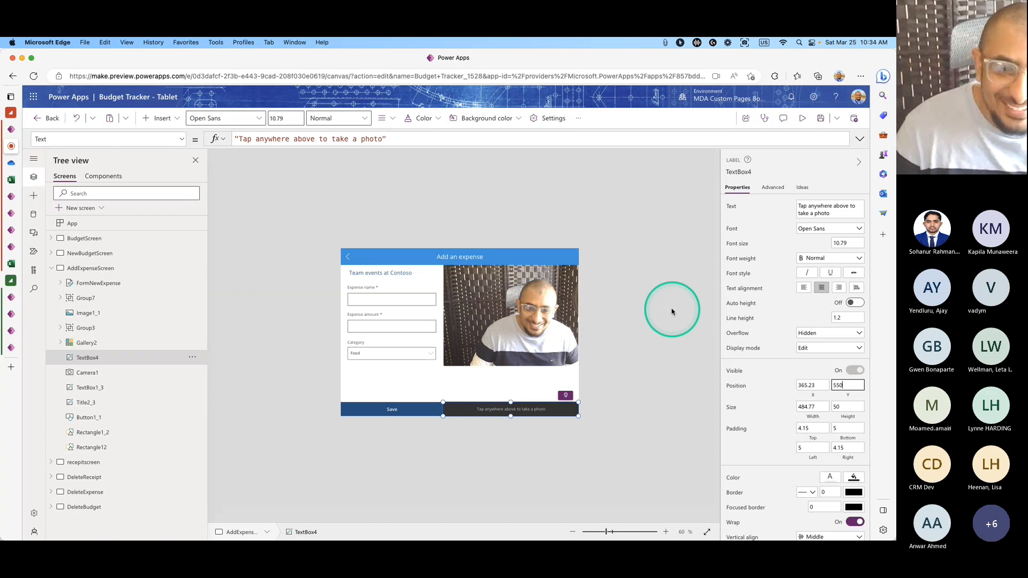
{"action": "left_click", "coordinate": [624, 275]}
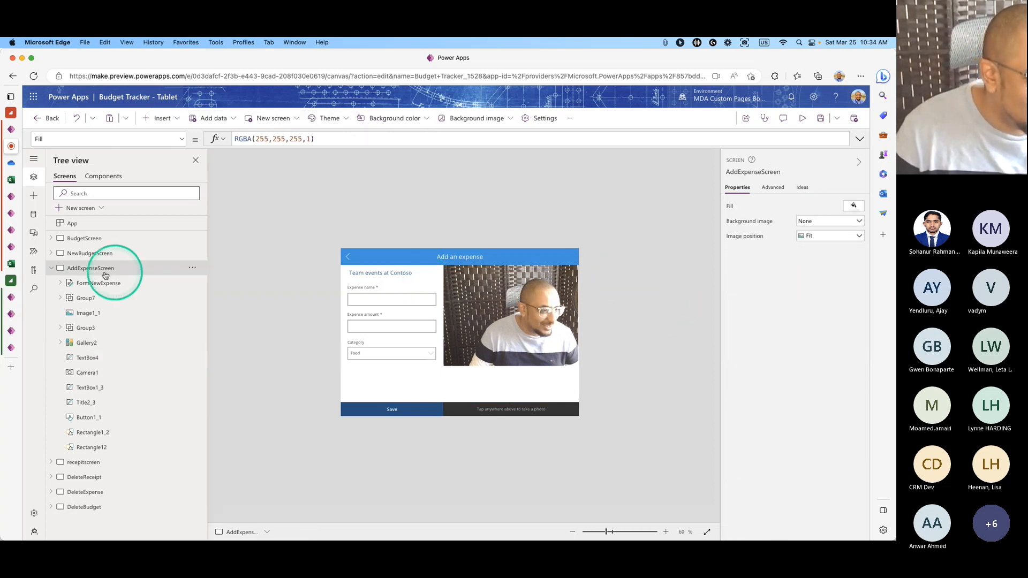
{"action": "left_click", "coordinate": [51, 268]}
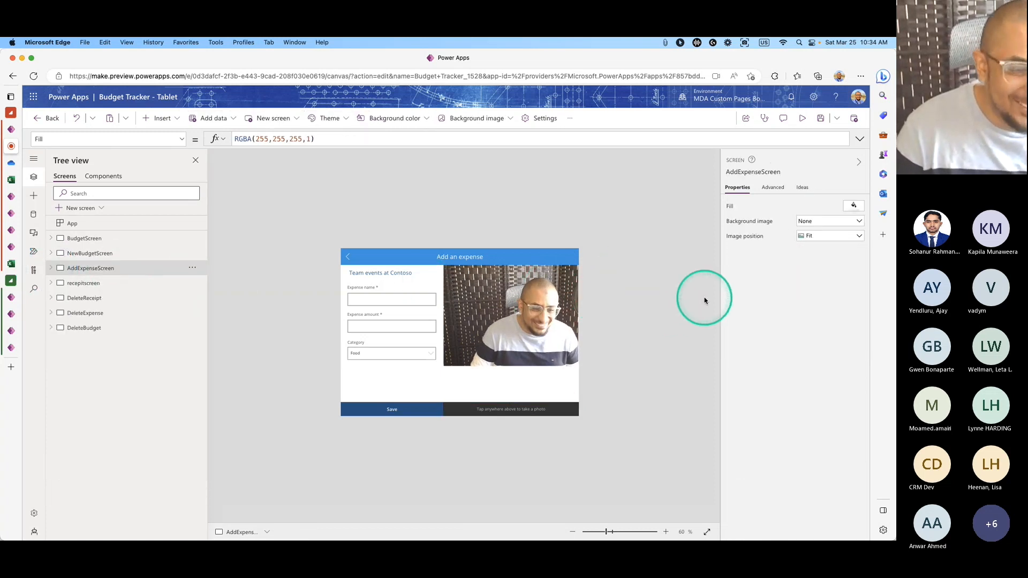
Save the app and publish this version.
{"action": "left_click", "coordinate": [820, 118]}
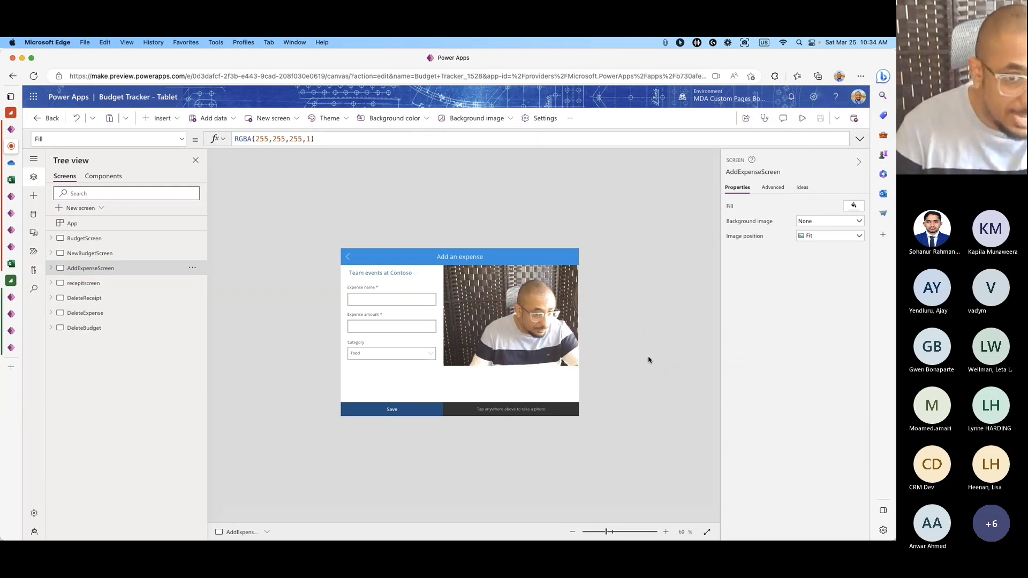
{"action": "left_click", "coordinate": [853, 119]}
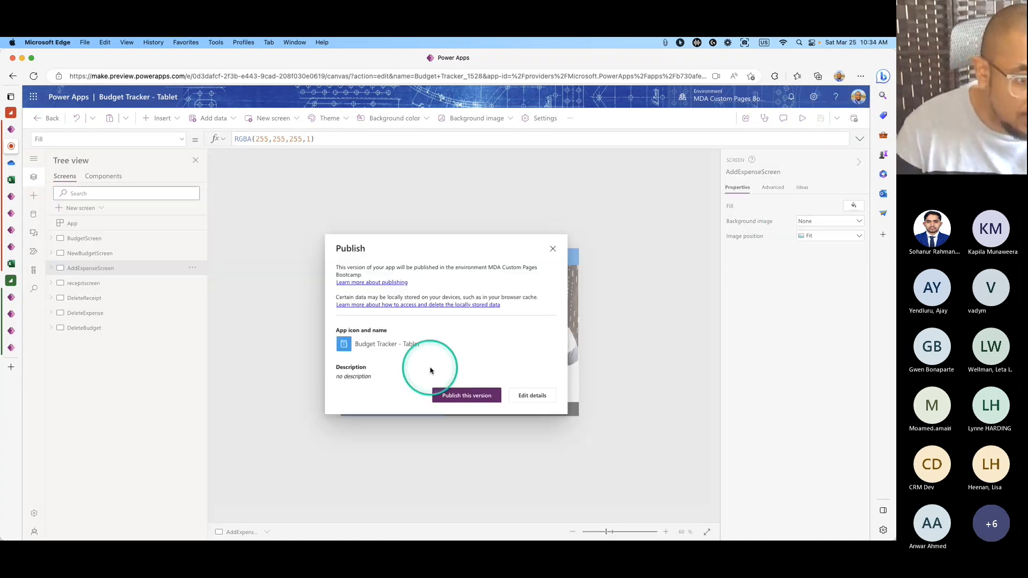
{"action": "left_click", "coordinate": [436, 398]}
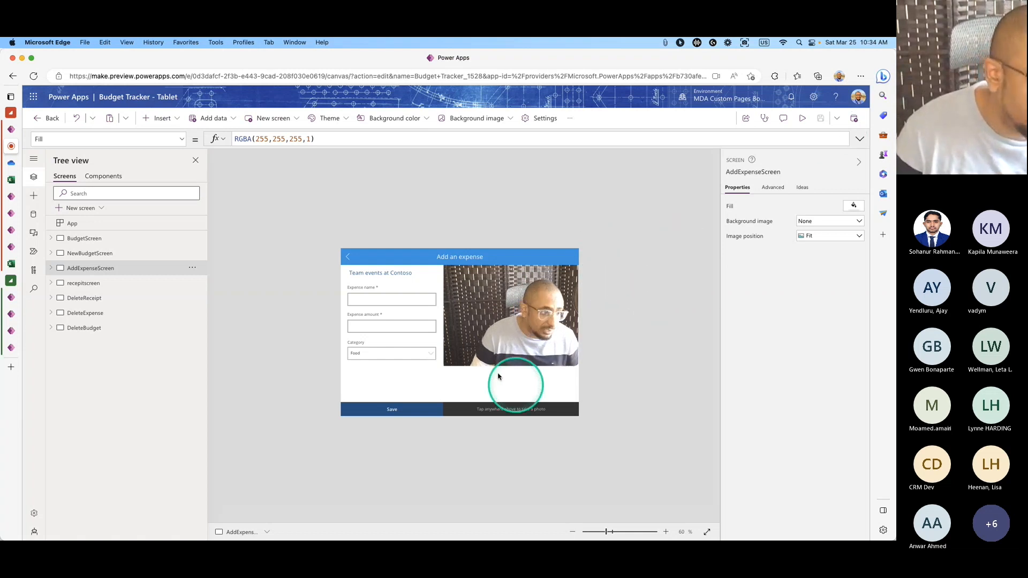
Leave the editor and select Budget Tracker - Tablet in the Apps list.
{"action": "left_click", "coordinate": [48, 117]}
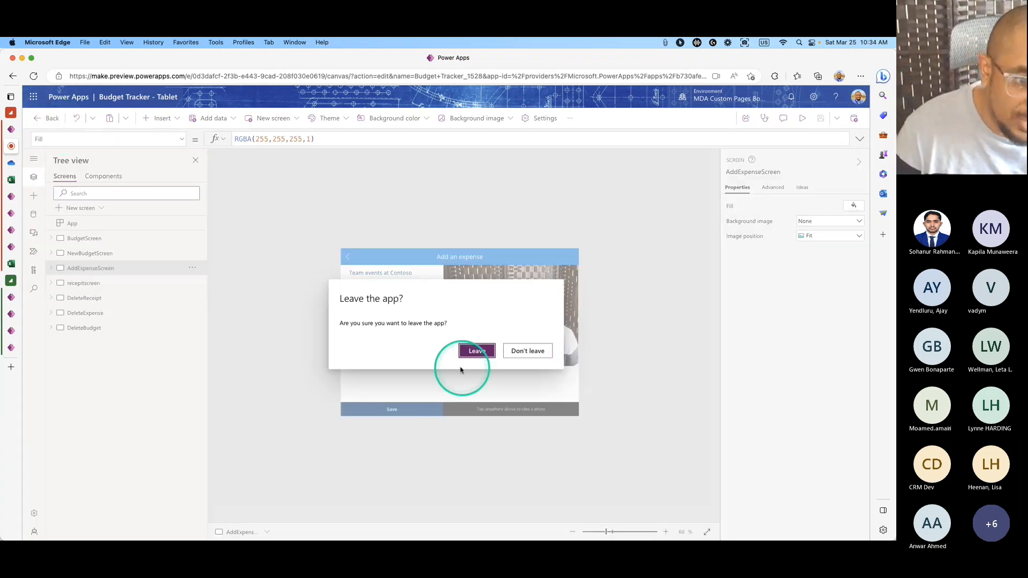
{"action": "left_click", "coordinate": [473, 351]}
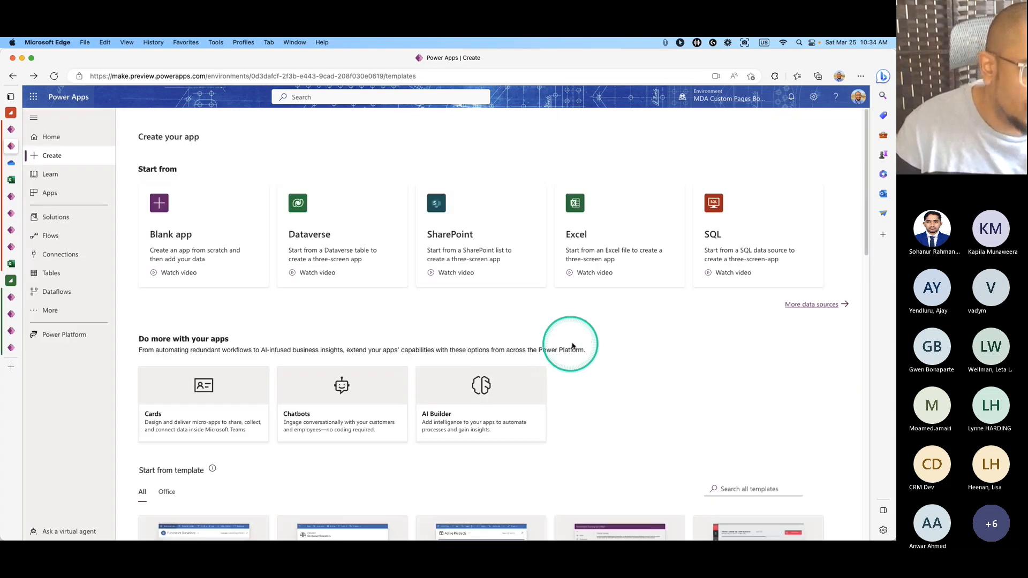
{"action": "left_click", "coordinate": [75, 193]}
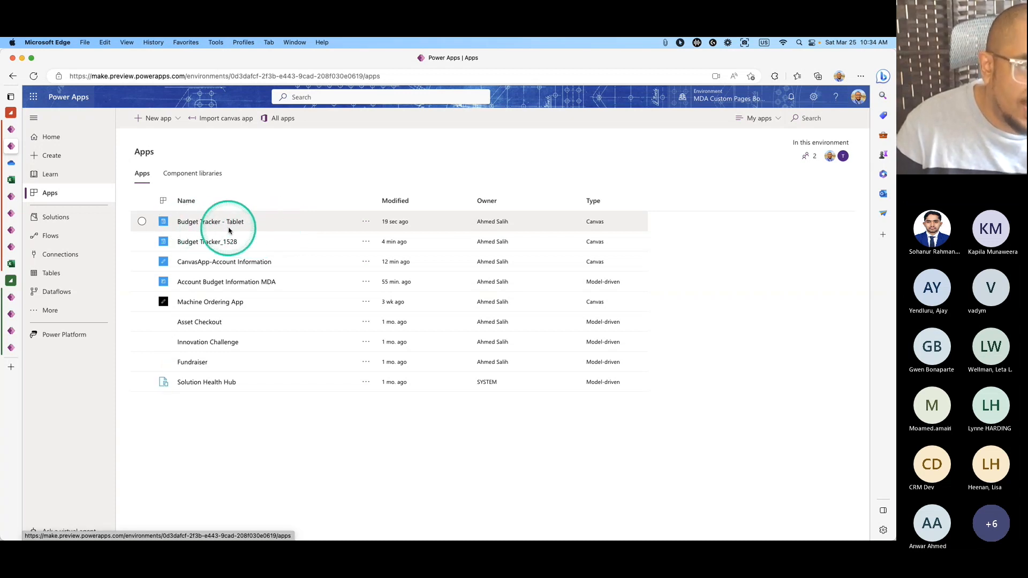
{"action": "left_click", "coordinate": [143, 221]}
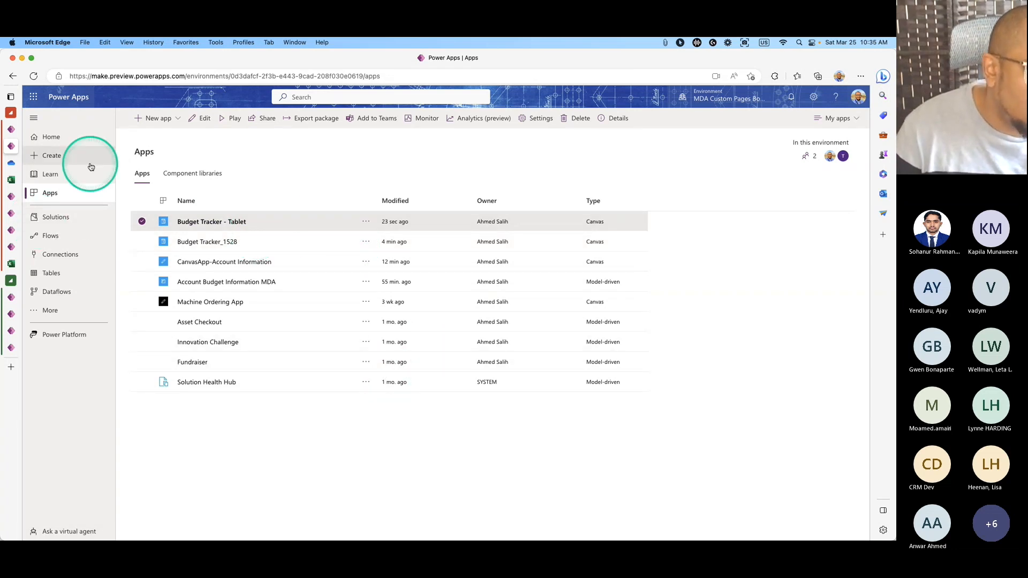
Save and publish the Account form in the form designer.
{"action": "mouse_move", "coordinate": [8, 199]}
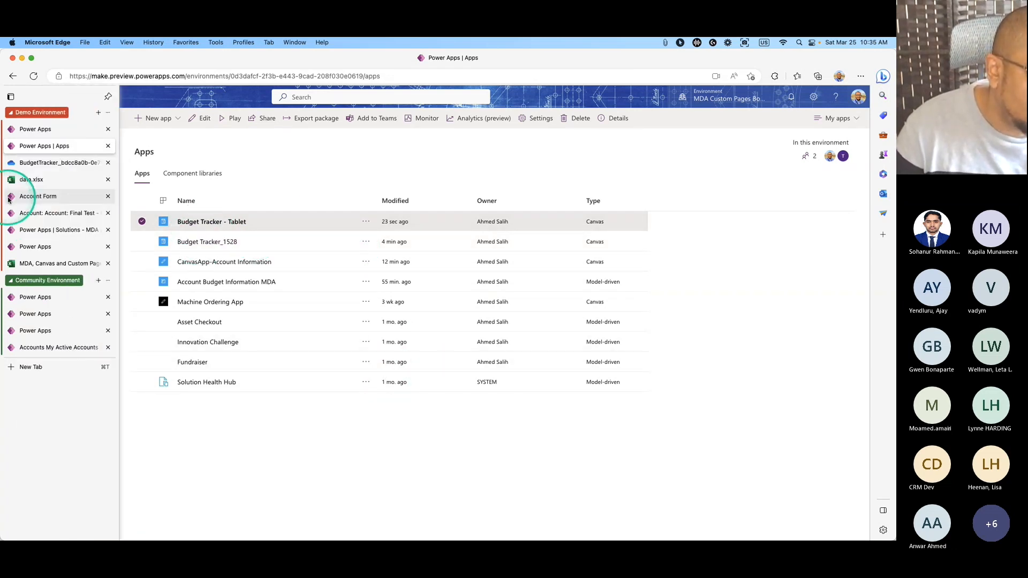
{"action": "left_click", "coordinate": [18, 196]}
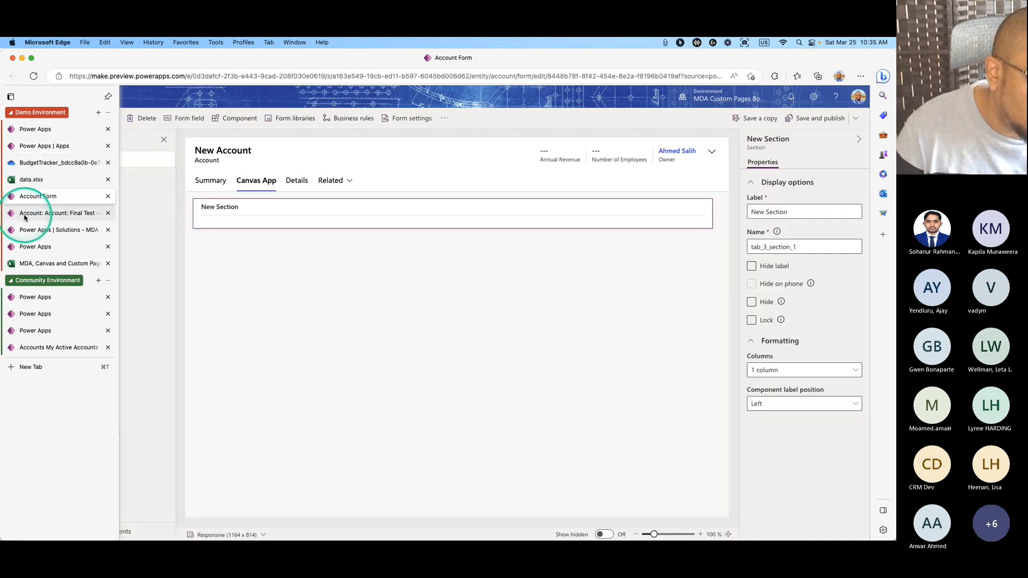
{"action": "left_click", "coordinate": [822, 120]}
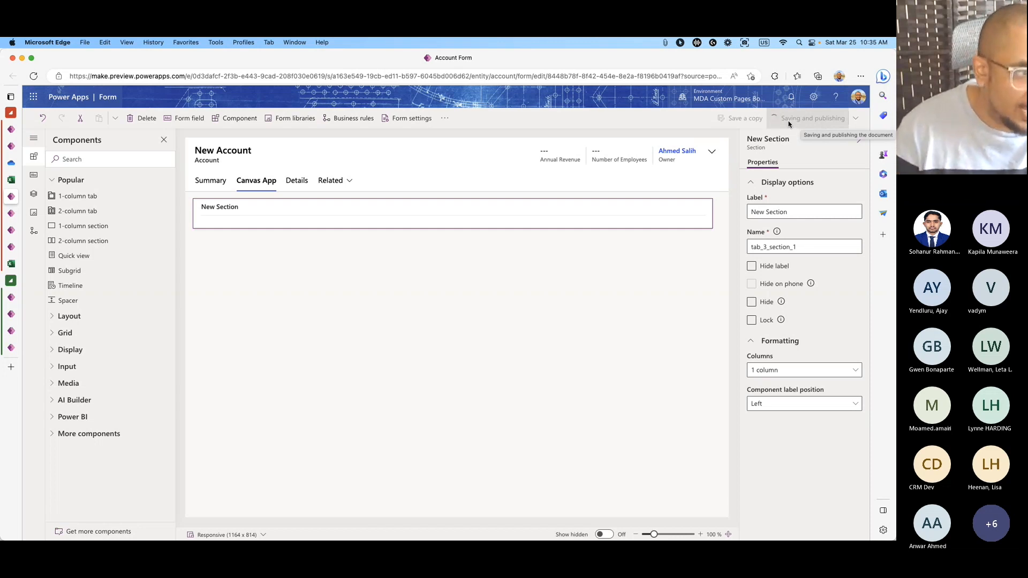
Search components for 'app' and drop a Canvas app into New Section, then cancel and return to the apps list.
{"action": "left_click", "coordinate": [92, 159]}
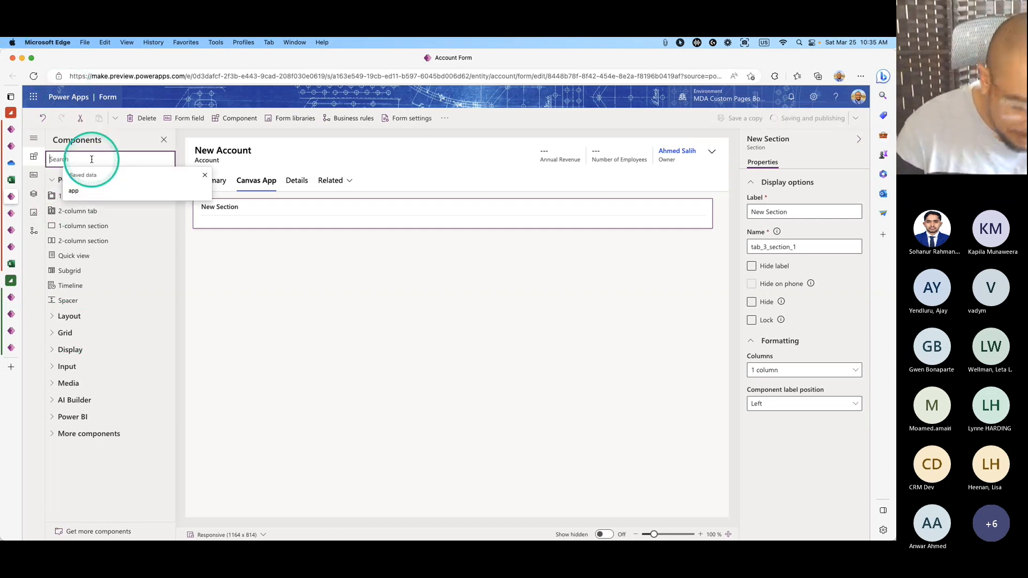
{"action": "type", "text": "app"}
{"action": "left_click_drag", "start_coordinate": [77, 188], "coordinate": [222, 220]}
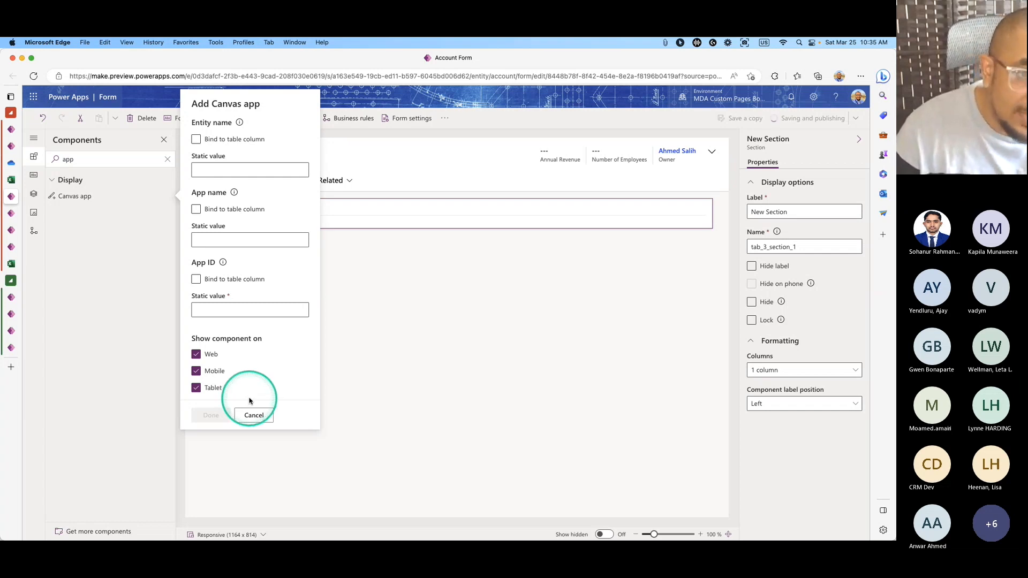
{"action": "left_click", "coordinate": [258, 416]}
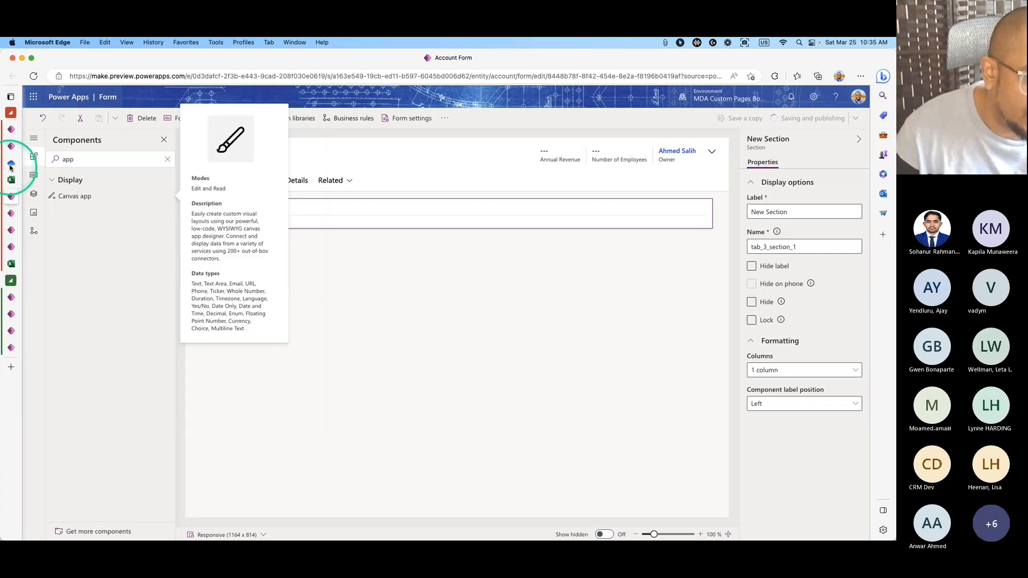
{"action": "left_click", "coordinate": [33, 145]}
{"action": "left_click", "coordinate": [365, 224]}
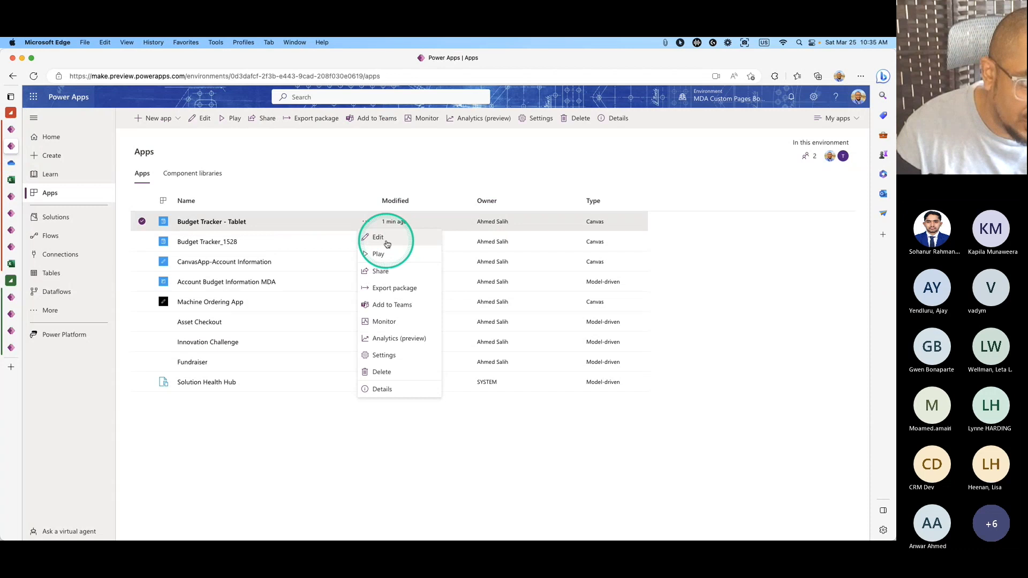
{"action": "left_click", "coordinate": [397, 260]}
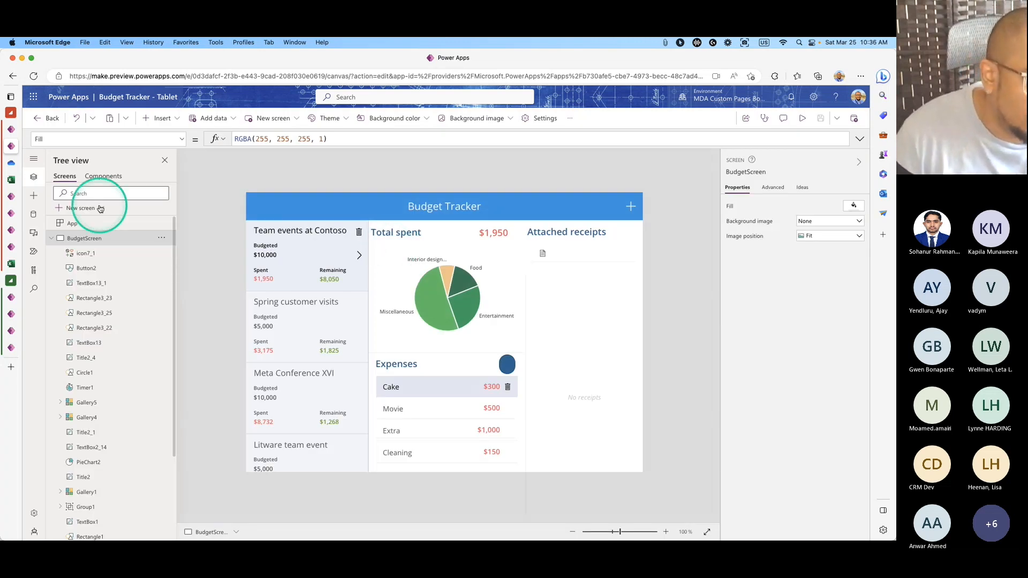
{"action": "left_click", "coordinate": [51, 238]}
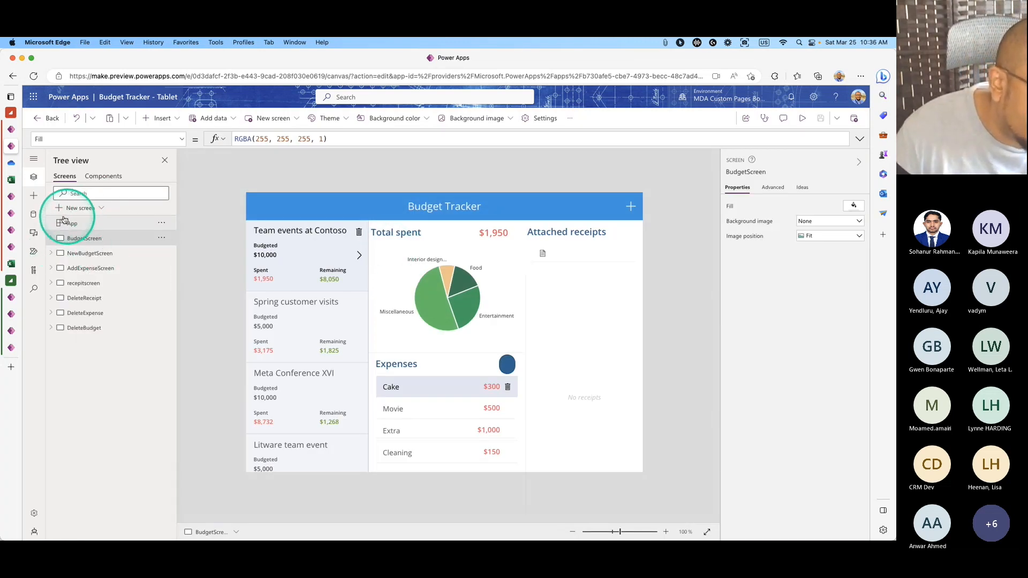
{"action": "left_click", "coordinate": [11, 213]}
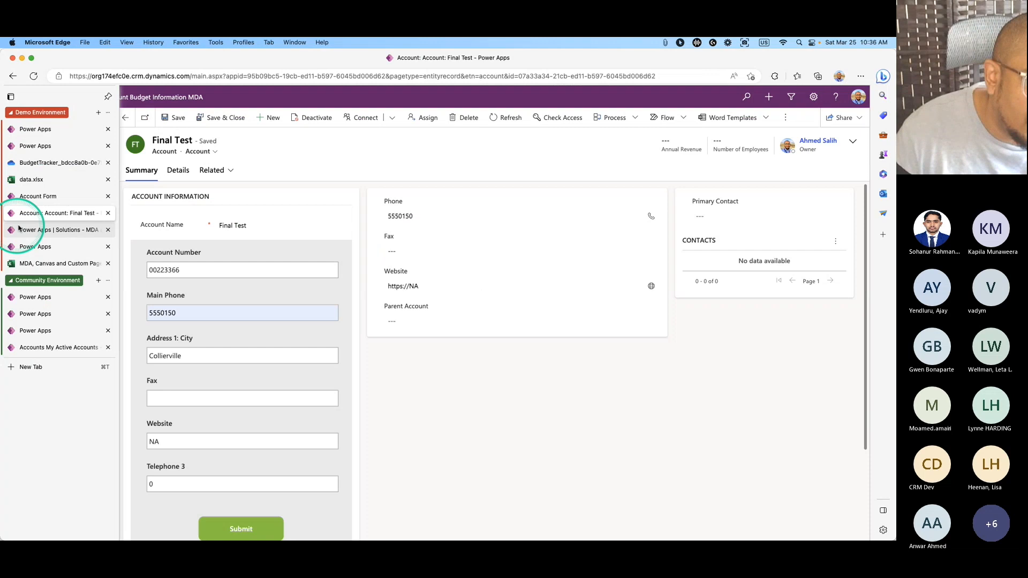
{"action": "left_click", "coordinate": [21, 145]}
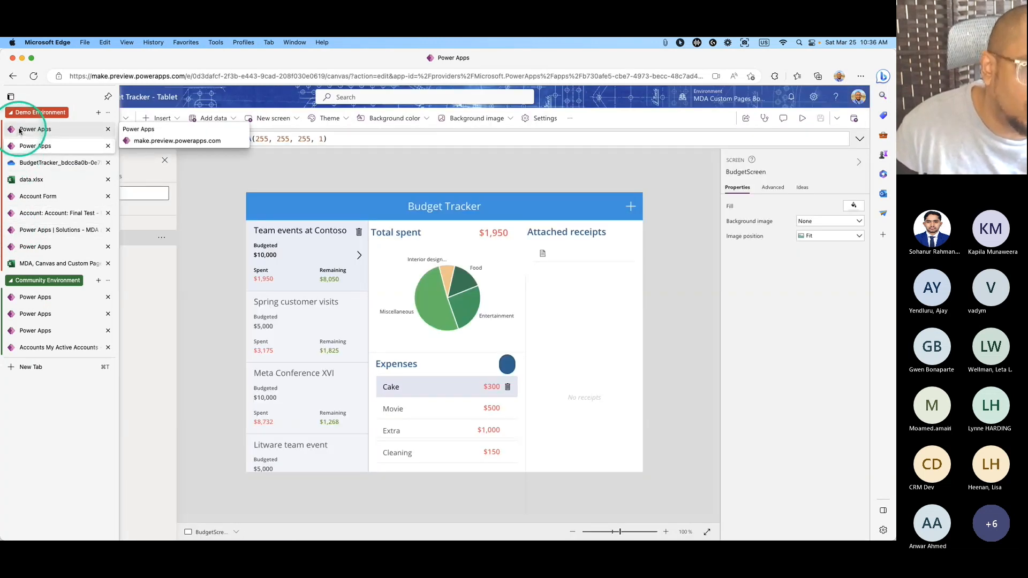
{"action": "left_click", "coordinate": [20, 130]}
{"action": "left_click", "coordinate": [20, 154]}
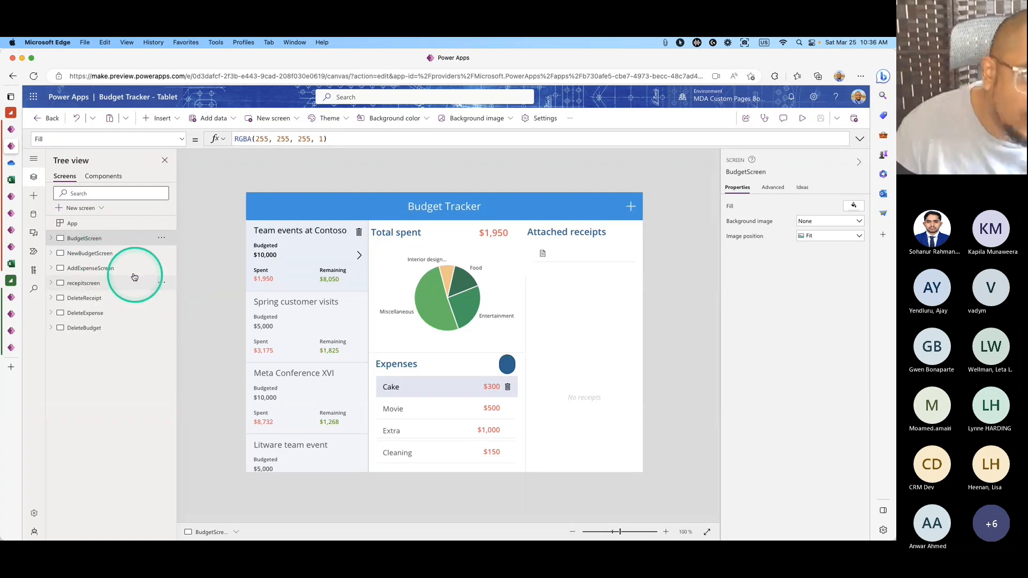
{"action": "left_click", "coordinate": [48, 118]}
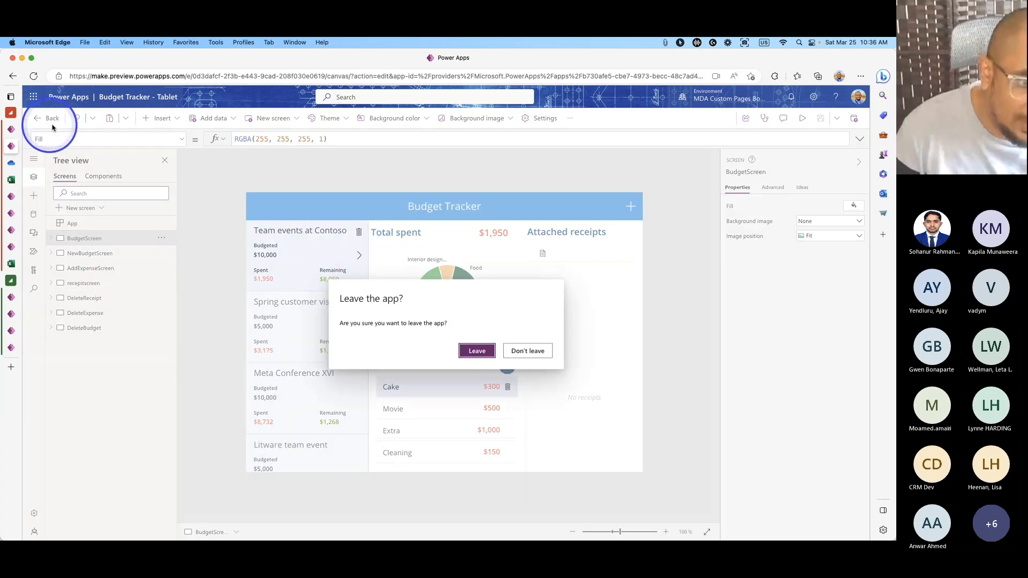
{"action": "left_click", "coordinate": [486, 355]}
Switch the Account form designer to the classic editor.
{"action": "mouse_move", "coordinate": [15, 179]}
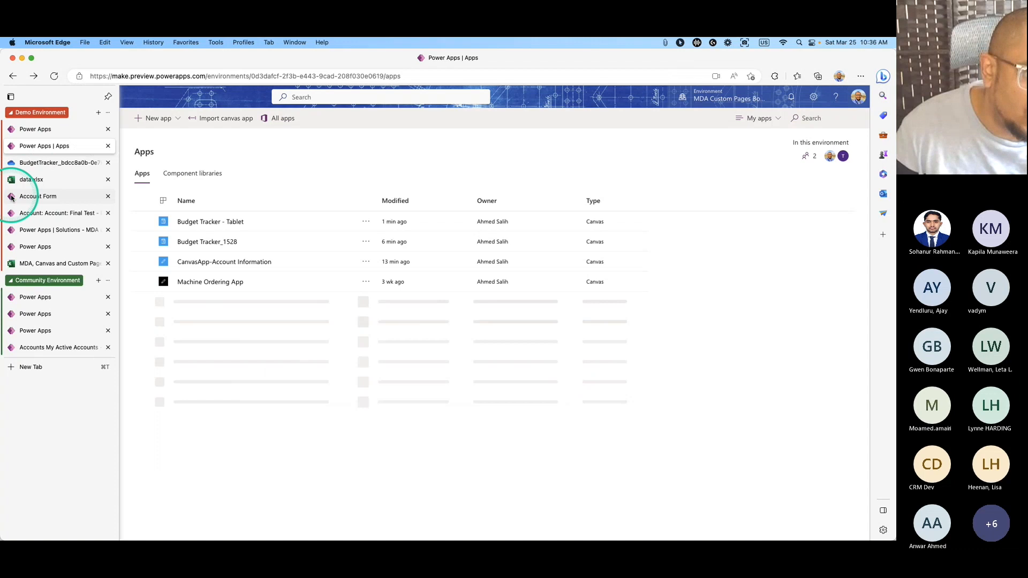
{"action": "left_click", "coordinate": [33, 196]}
{"action": "left_click", "coordinate": [444, 118]}
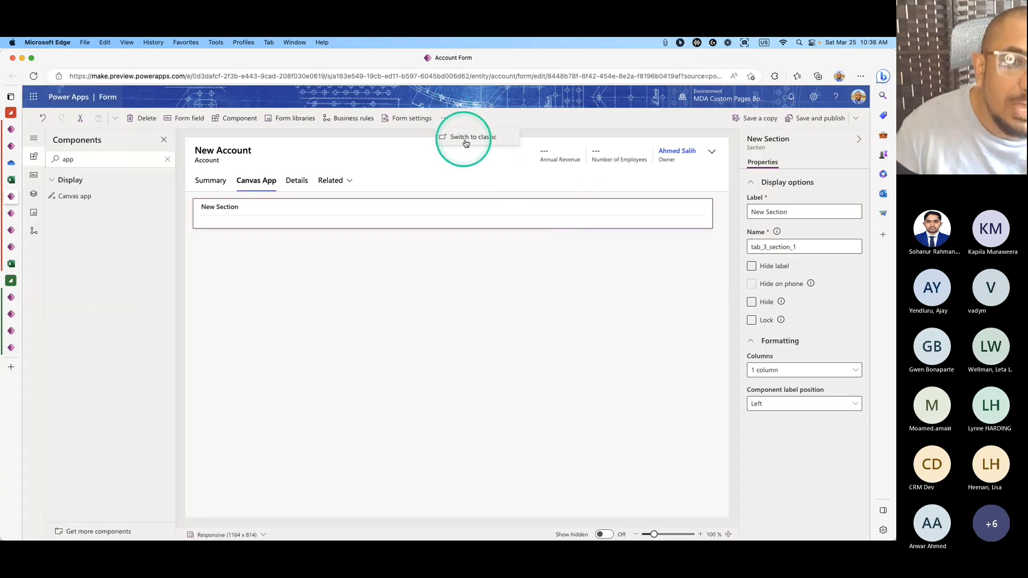
{"action": "left_click", "coordinate": [475, 140]}
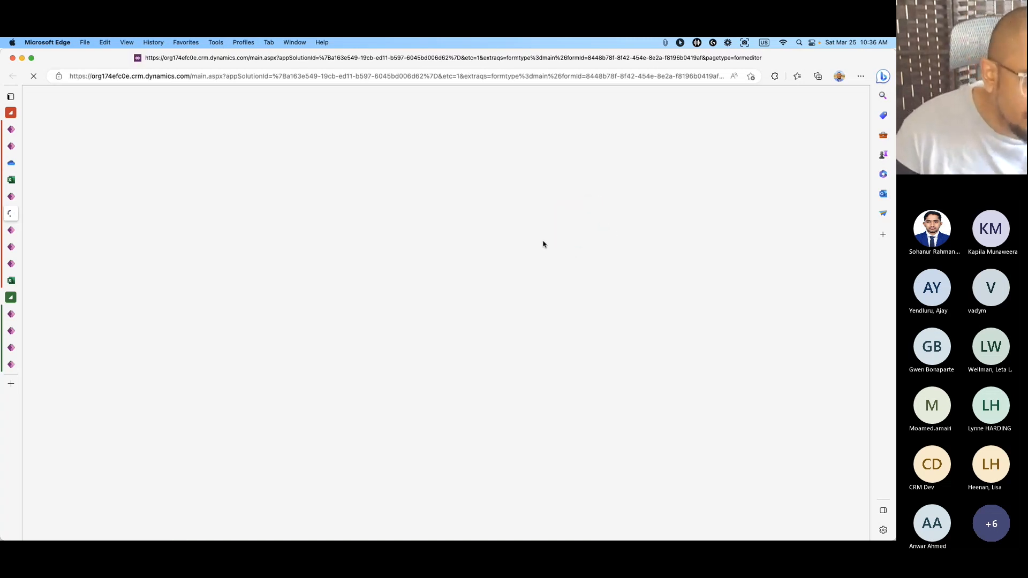
Open Budget Tracker - Tablet's details and select its App ID value.
{"action": "left_click", "coordinate": [11, 146]}
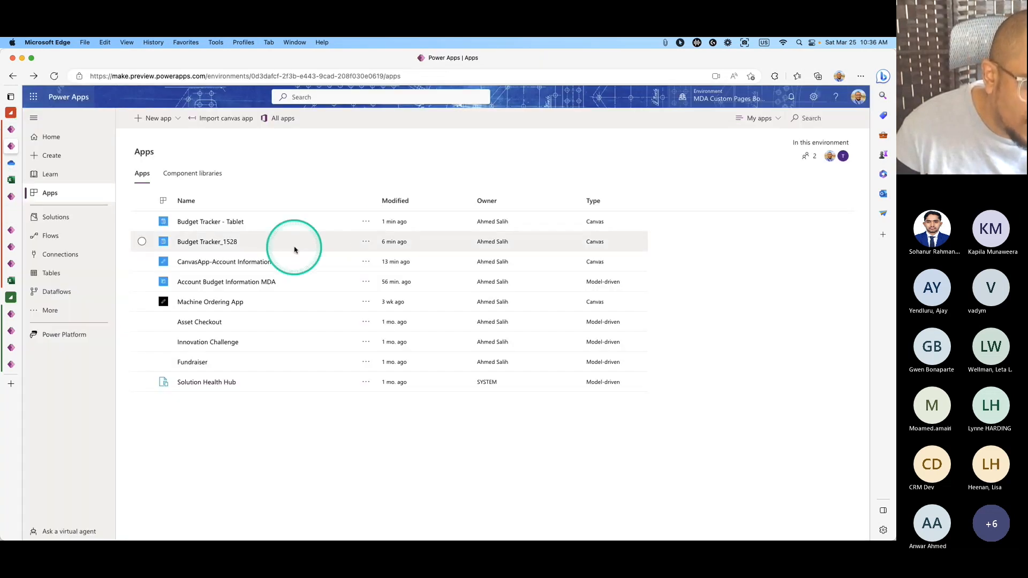
{"action": "left_click", "coordinate": [366, 222]}
{"action": "left_click", "coordinate": [392, 386]}
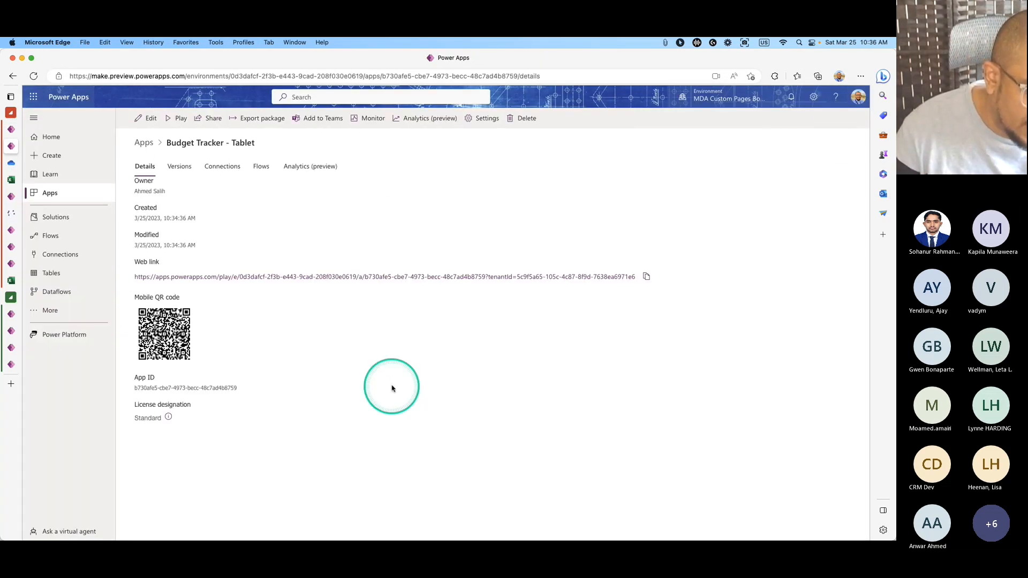
{"action": "left_click_drag", "start_coordinate": [166, 143], "coordinate": [252, 146]}
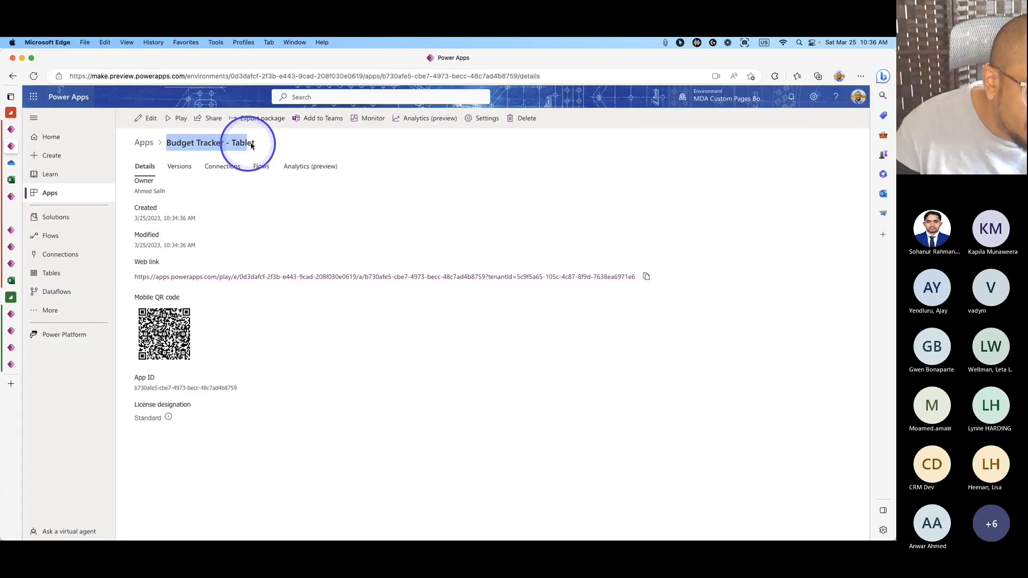
{"action": "left_click_drag", "start_coordinate": [135, 387], "coordinate": [238, 391]}
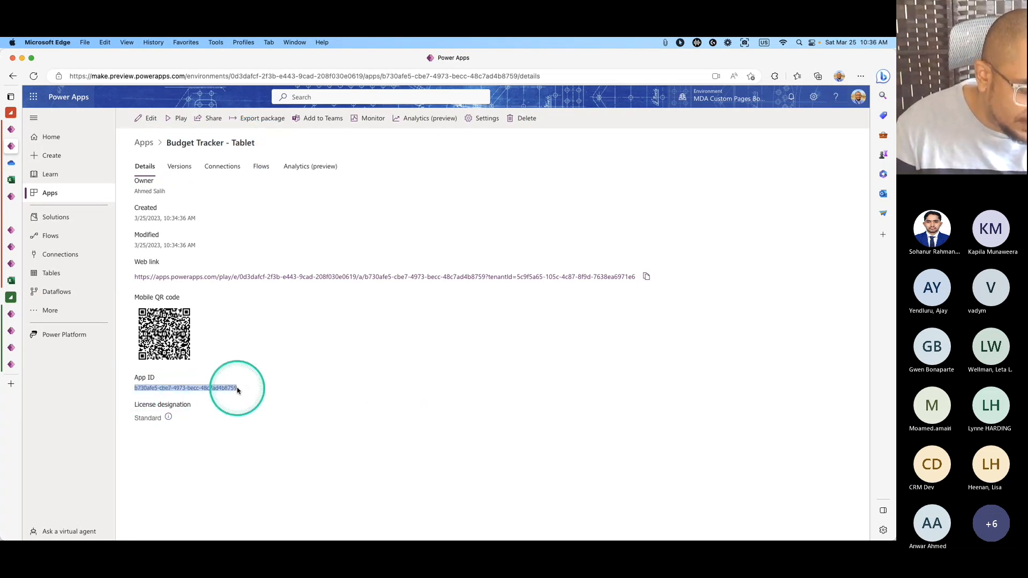
Return to the Account form as the classic editor loads.
{"action": "mouse_move", "coordinate": [16, 145]}
{"action": "left_click", "coordinate": [17, 197]}
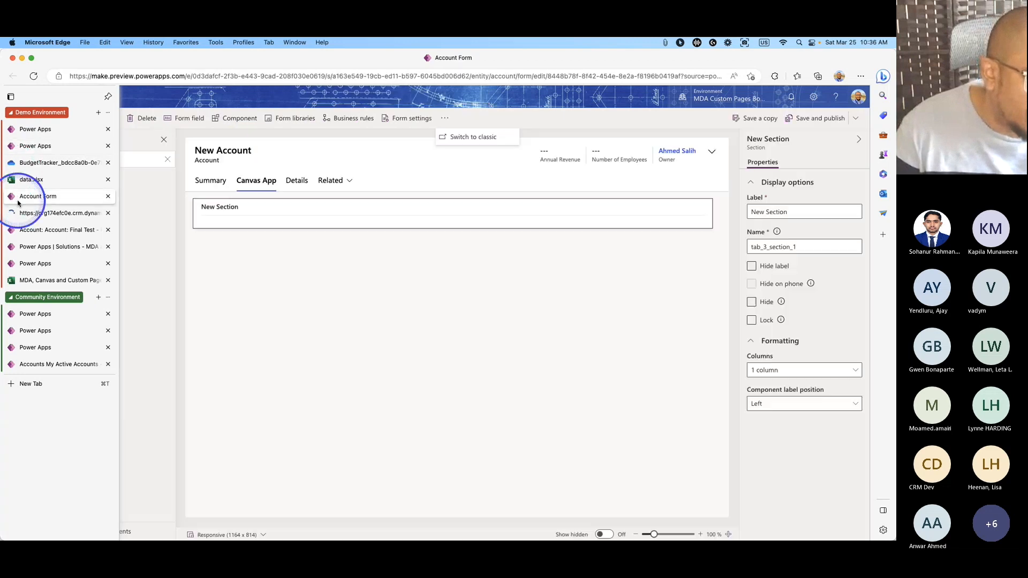
{"action": "left_click", "coordinate": [35, 213]}
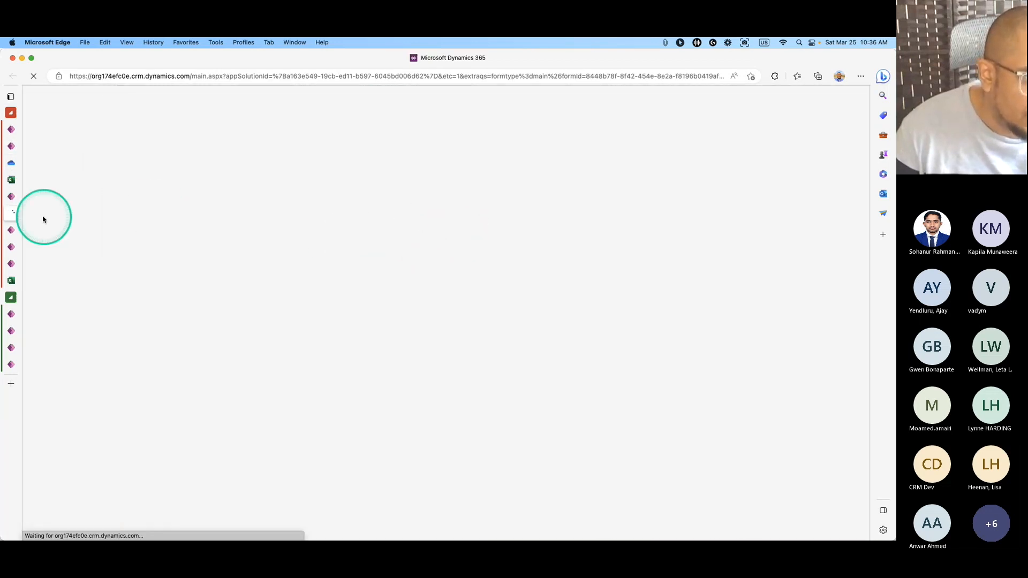
Collapse Summary and view, then close, the Canvas App tab's properties in the classic editor.
{"action": "left_click", "coordinate": [17, 231]}
{"action": "left_click", "coordinate": [21, 214]}
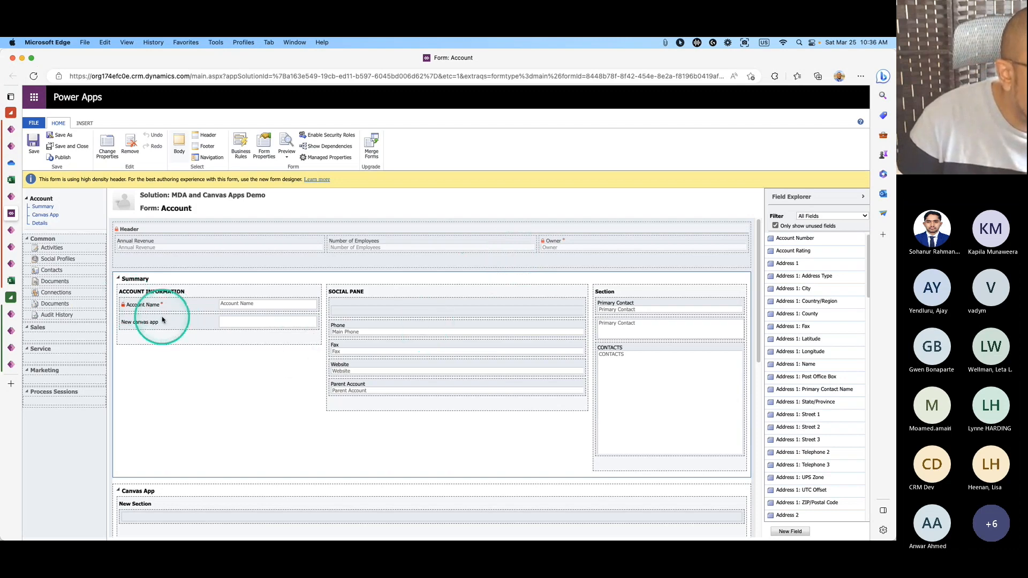
{"action": "left_click", "coordinate": [118, 279]}
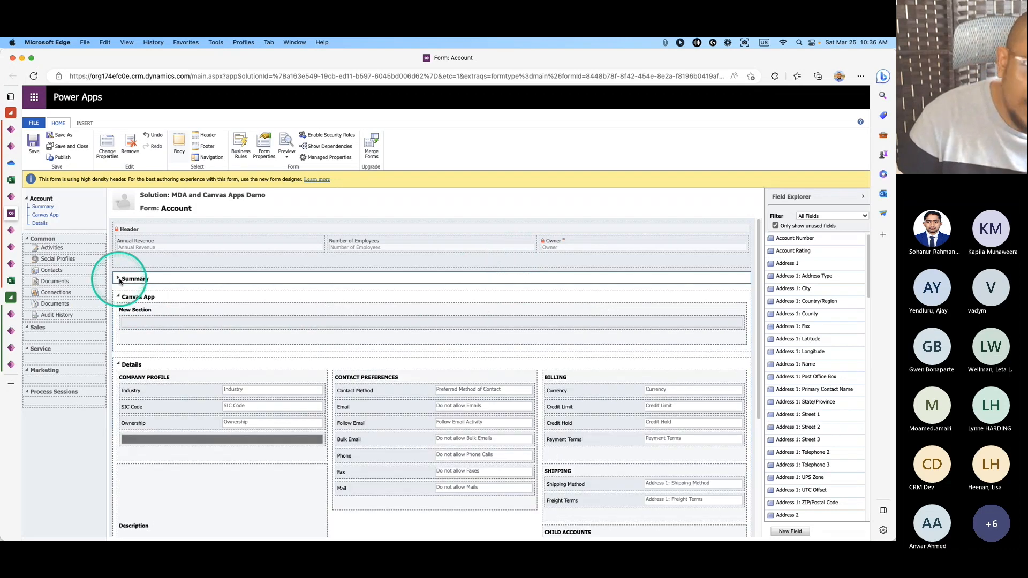
{"action": "left_click", "coordinate": [146, 327]}
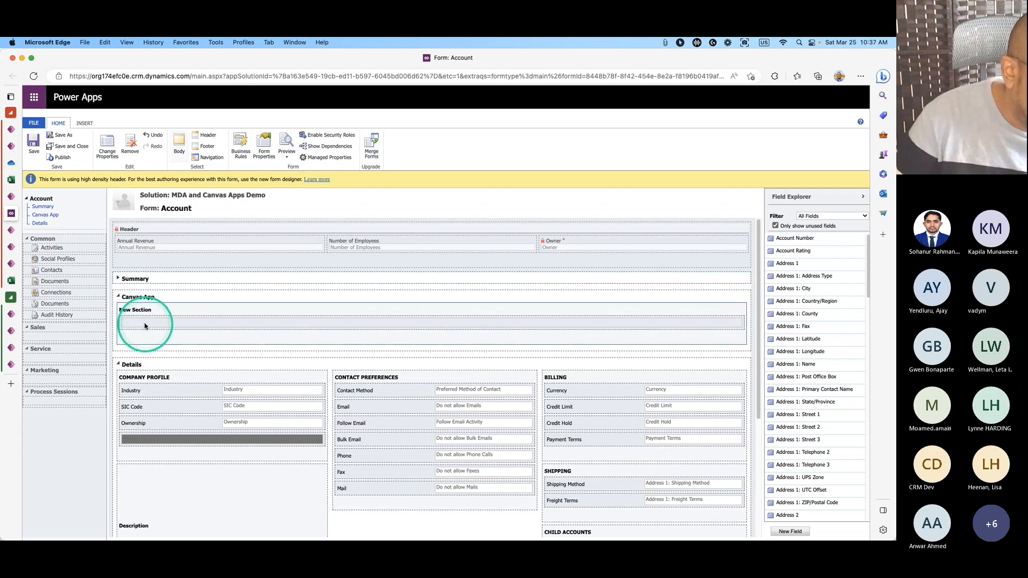
{"action": "double_click", "coordinate": [125, 302]}
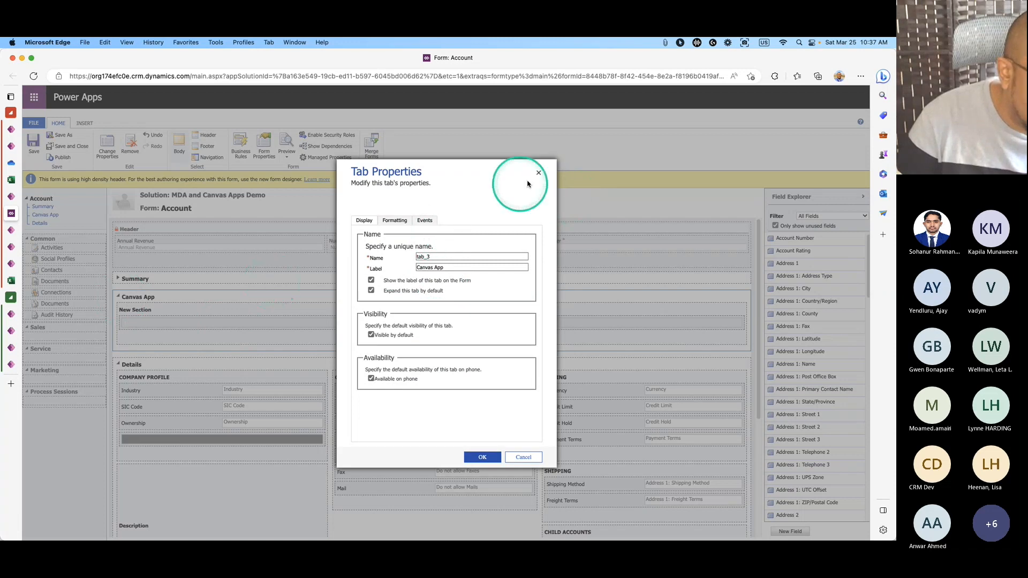
{"action": "left_click", "coordinate": [539, 174]}
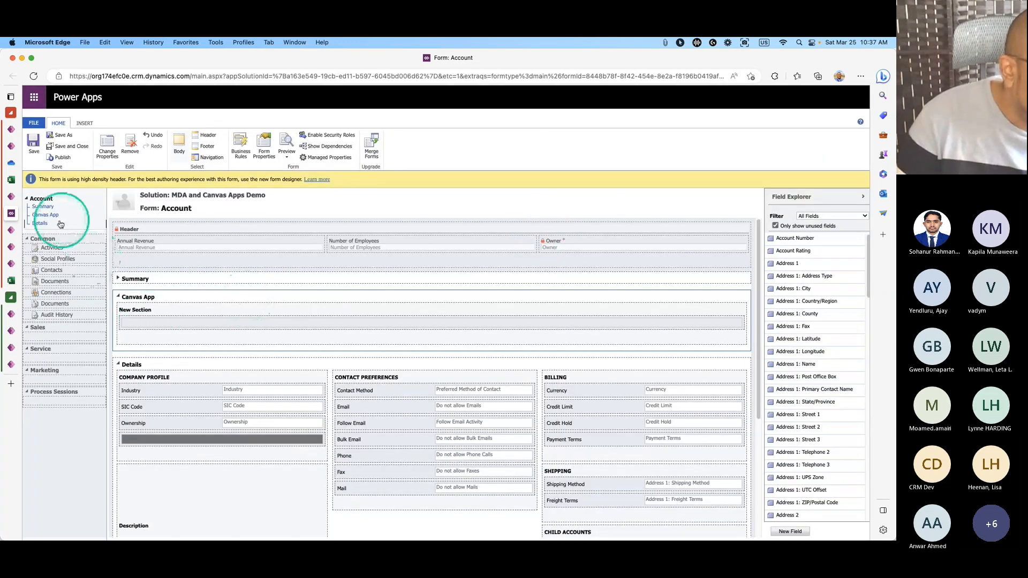
Close the classic editor and go back to the Account form designer.
{"action": "mouse_move", "coordinate": [21, 218]}
{"action": "left_click", "coordinate": [107, 212]}
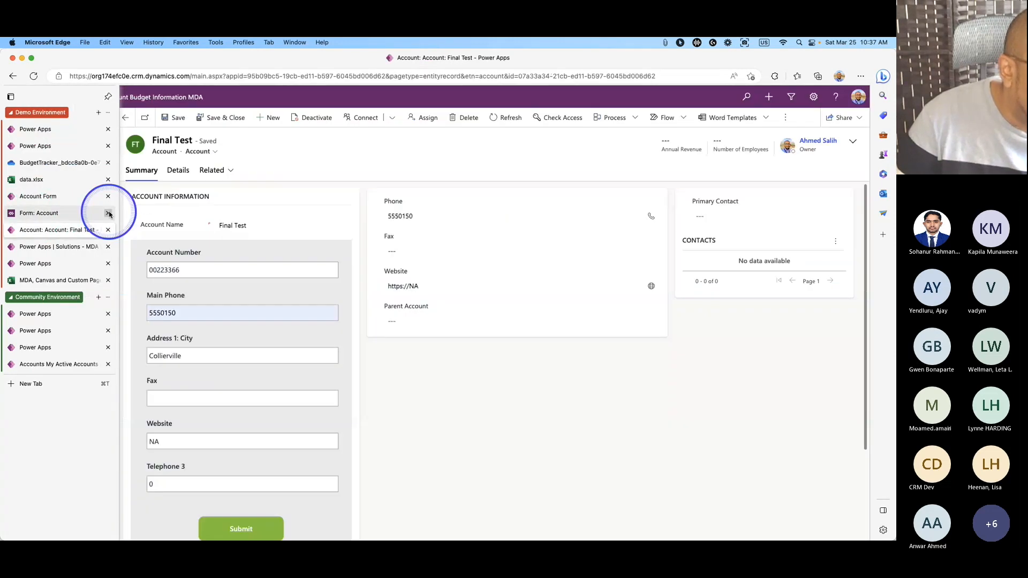
{"action": "left_click", "coordinate": [12, 202]}
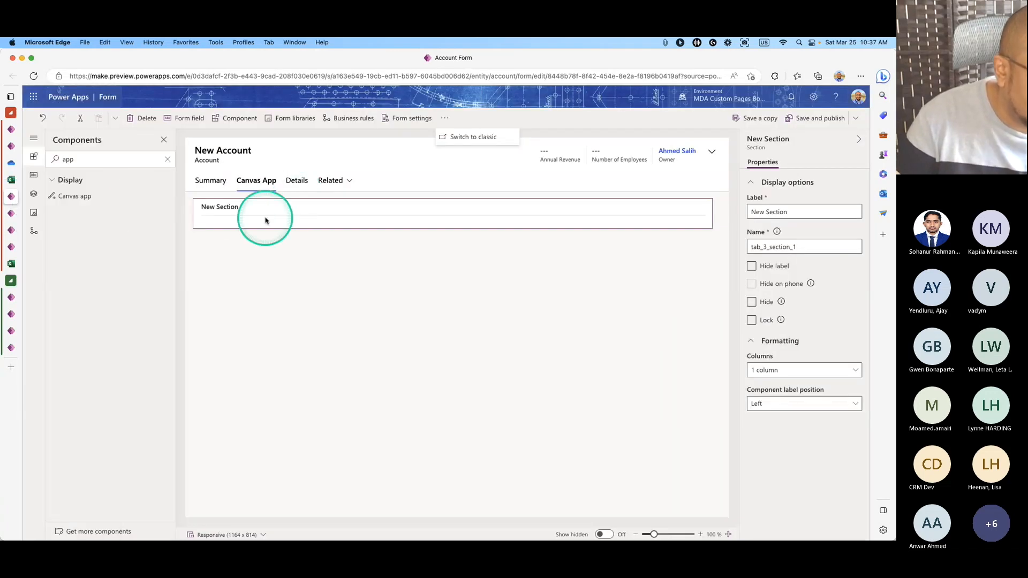
Drag Account Number from Table columns into New Section, save and publish, then switch to classic.
{"action": "left_click", "coordinate": [34, 175]}
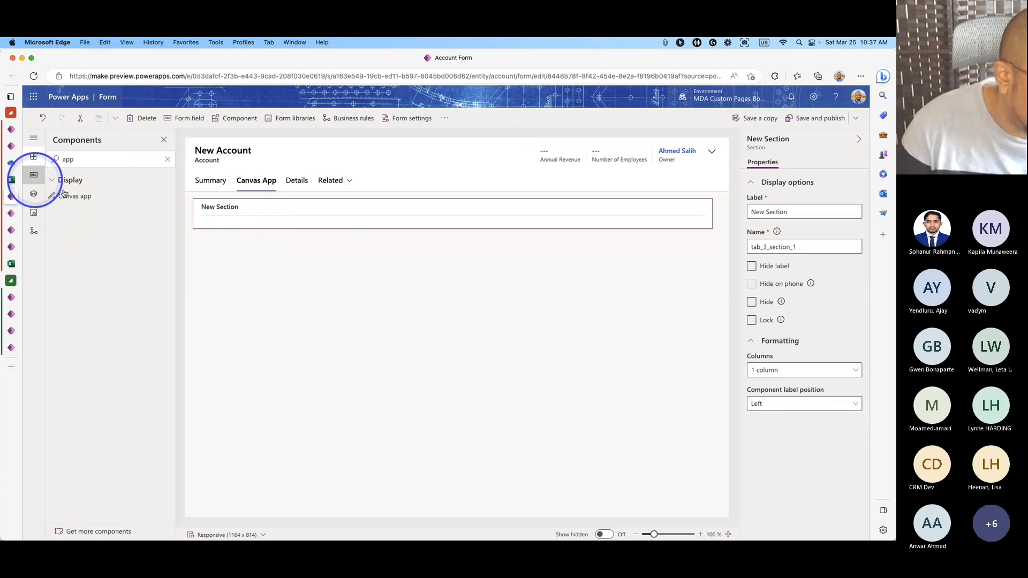
{"action": "left_click_drag", "start_coordinate": [96, 217], "coordinate": [241, 225]}
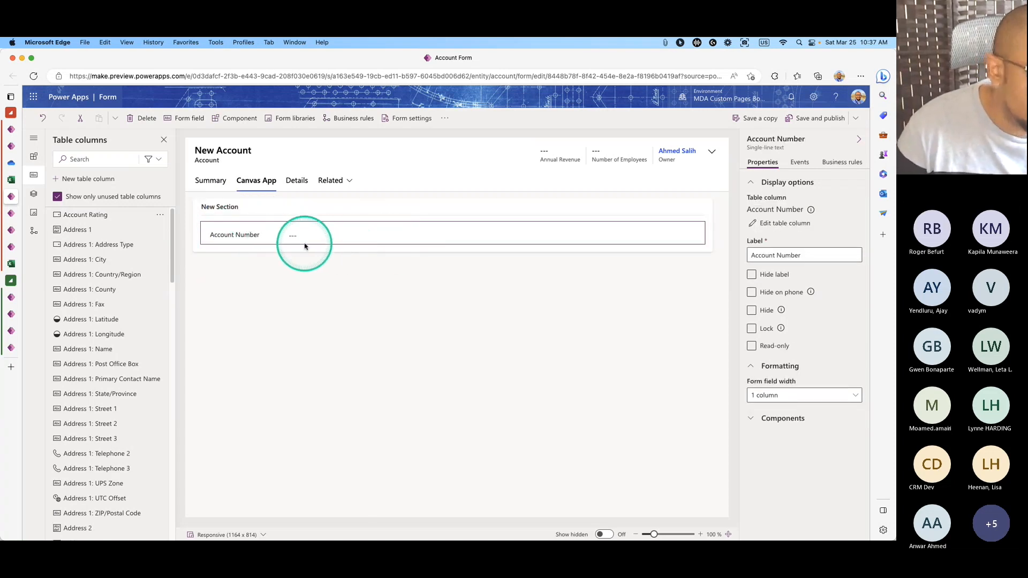
{"action": "left_click", "coordinate": [813, 118]}
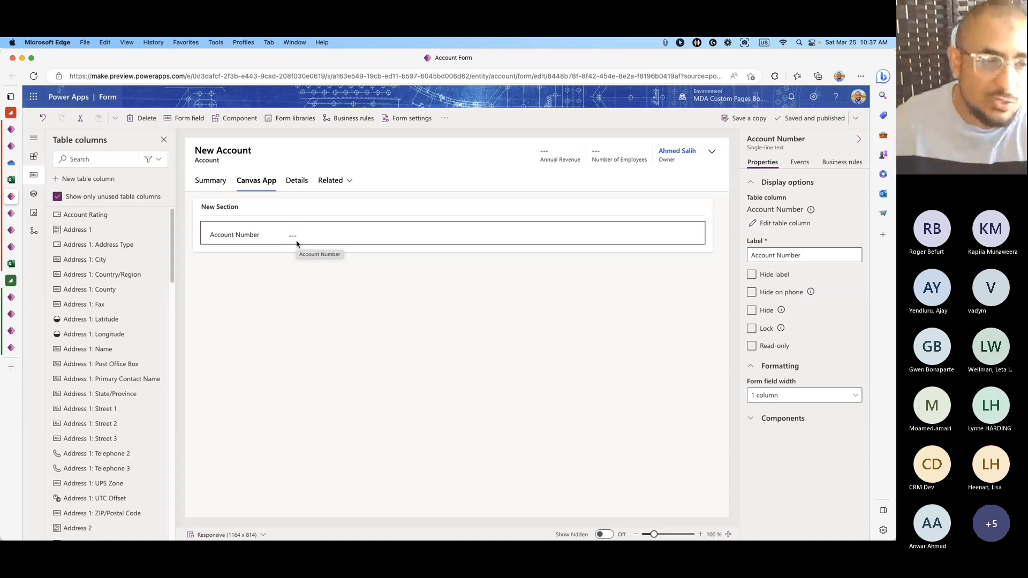
{"action": "left_click", "coordinate": [445, 120]}
{"action": "left_click", "coordinate": [462, 134]}
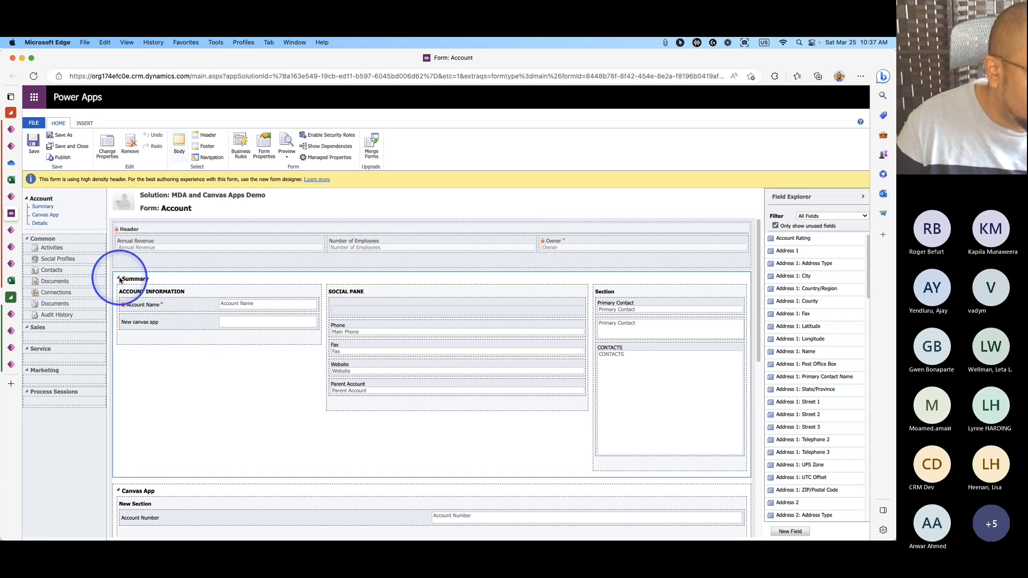
Add a Canvas app control to the Account Number field's Controls.
{"action": "left_click", "coordinate": [118, 279]}
{"action": "left_click", "coordinate": [153, 330]}
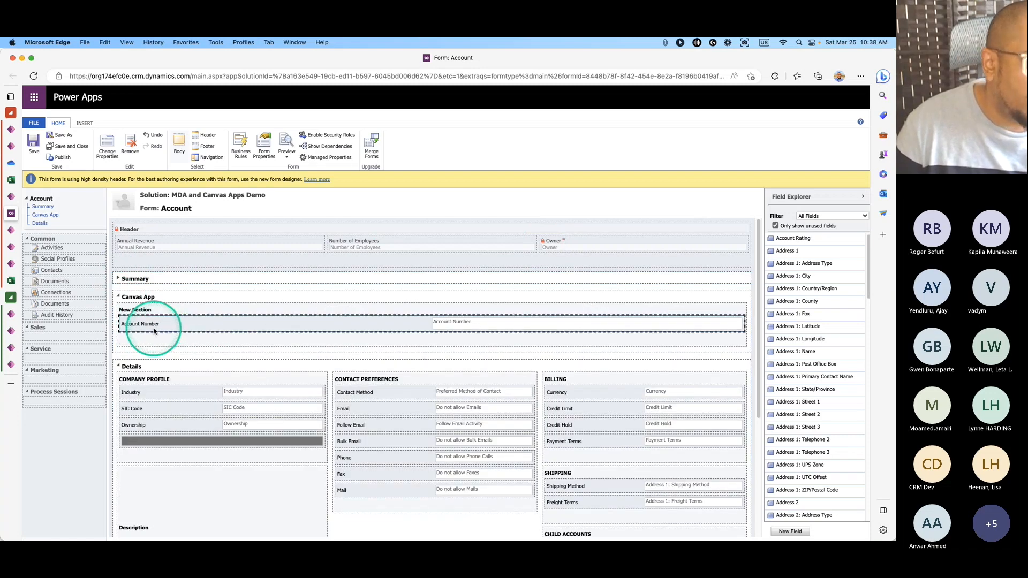
{"action": "double_click", "coordinate": [153, 330]}
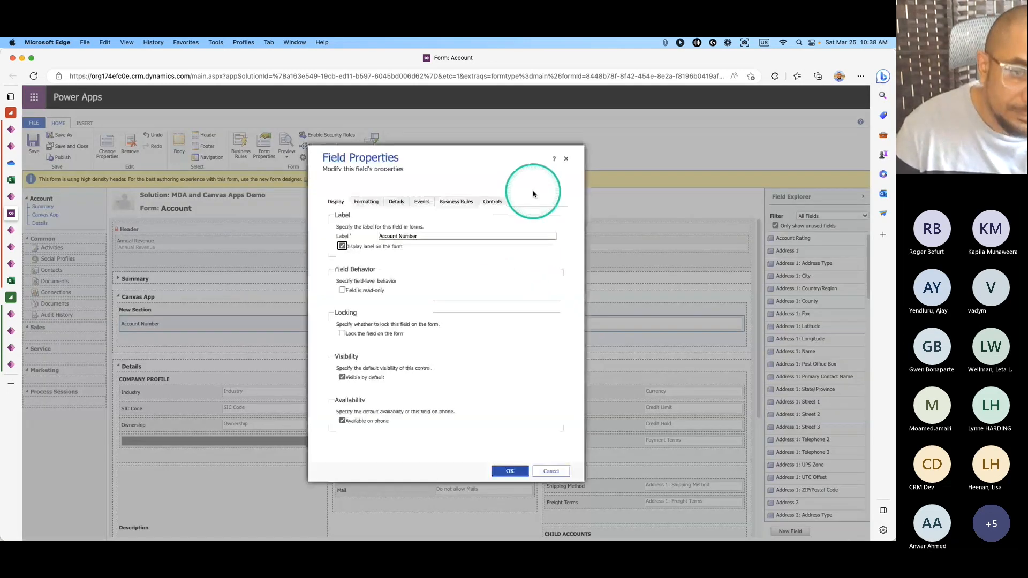
{"action": "left_click", "coordinate": [493, 202]}
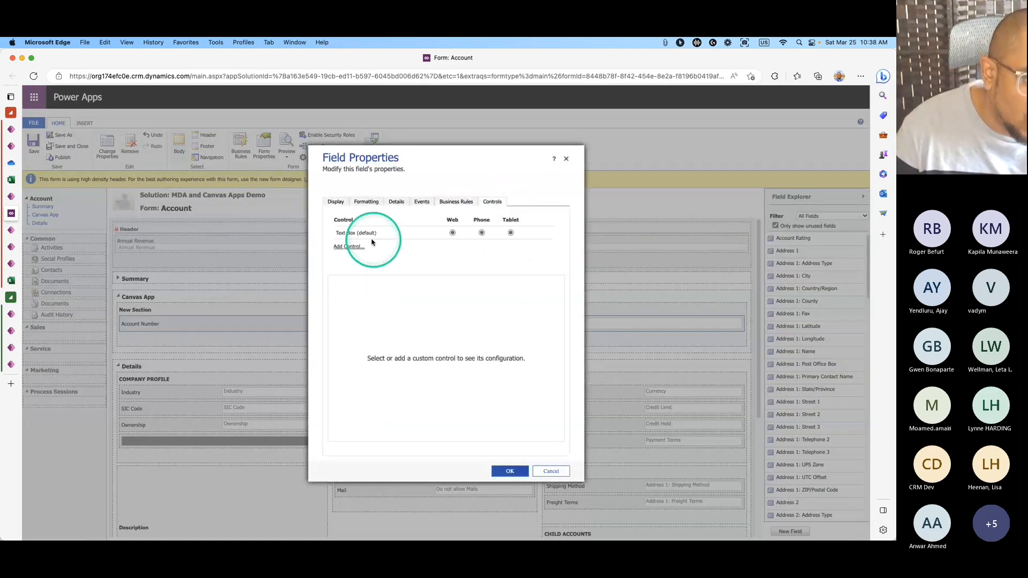
{"action": "left_click", "coordinate": [357, 252]}
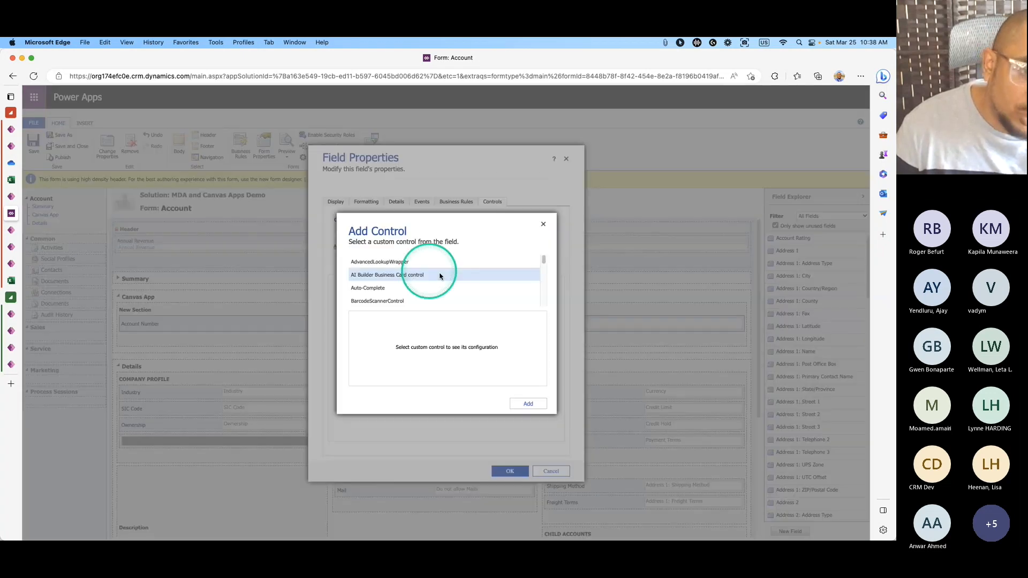
{"action": "left_click_drag", "start_coordinate": [544, 266], "coordinate": [544, 269]}
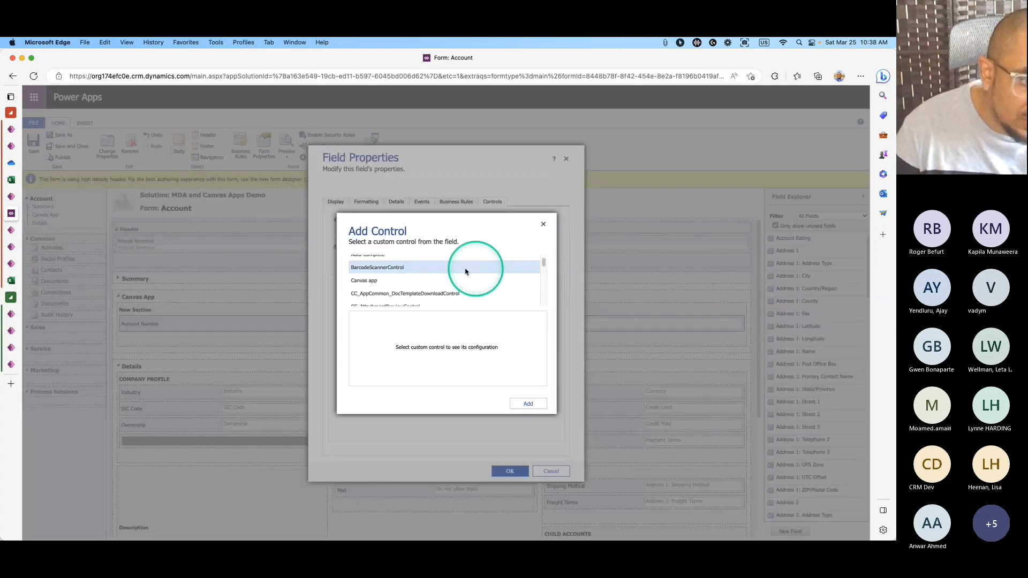
{"action": "left_click", "coordinate": [378, 280]}
{"action": "left_click_drag", "start_coordinate": [444, 332], "coordinate": [443, 371]}
{"action": "left_click", "coordinate": [526, 405]}
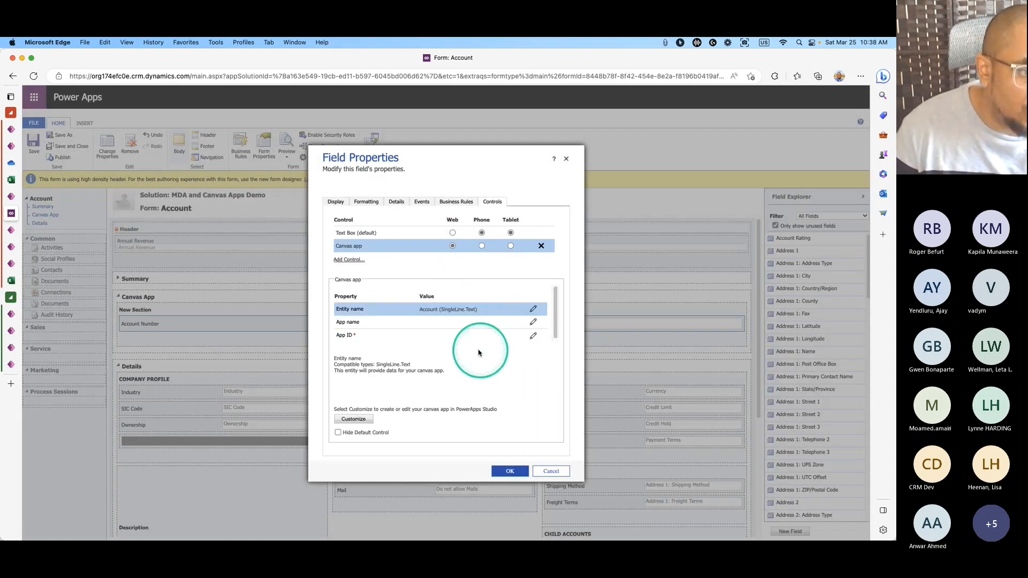
Bind the control's Entity name property to the account's name field.
{"action": "left_click", "coordinate": [533, 310]}
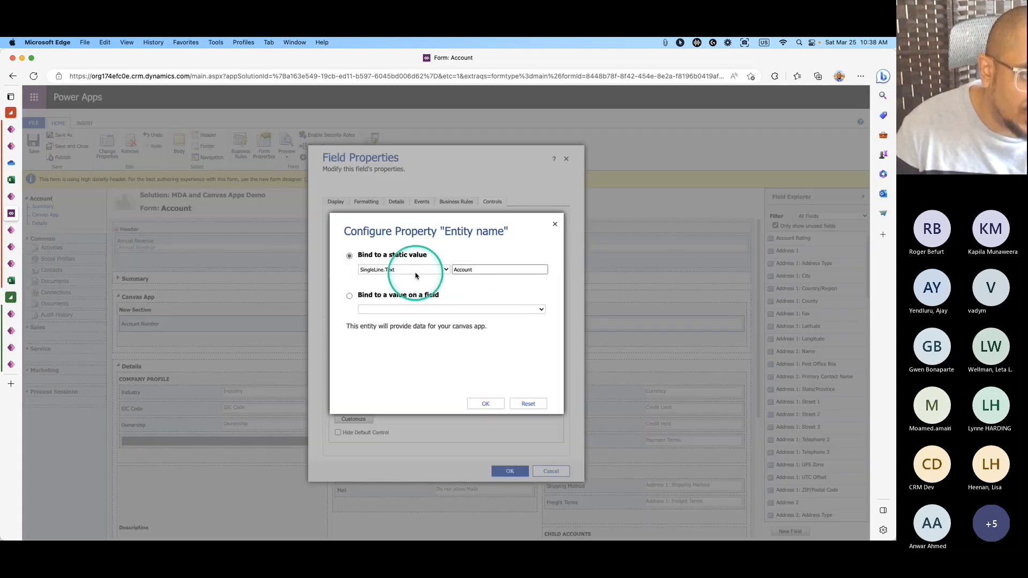
{"action": "left_click", "coordinate": [363, 296]}
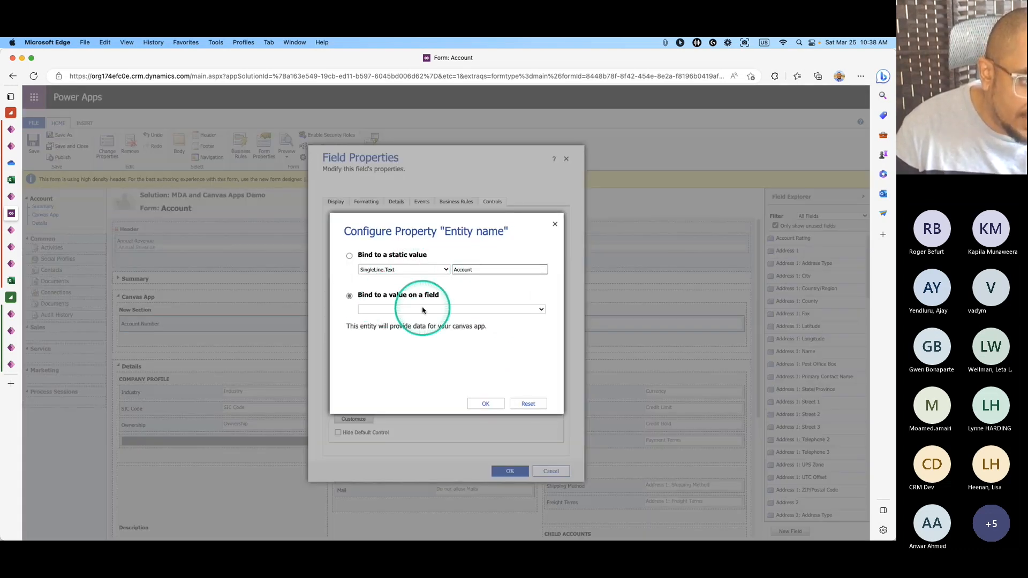
{"action": "left_click", "coordinate": [424, 310]}
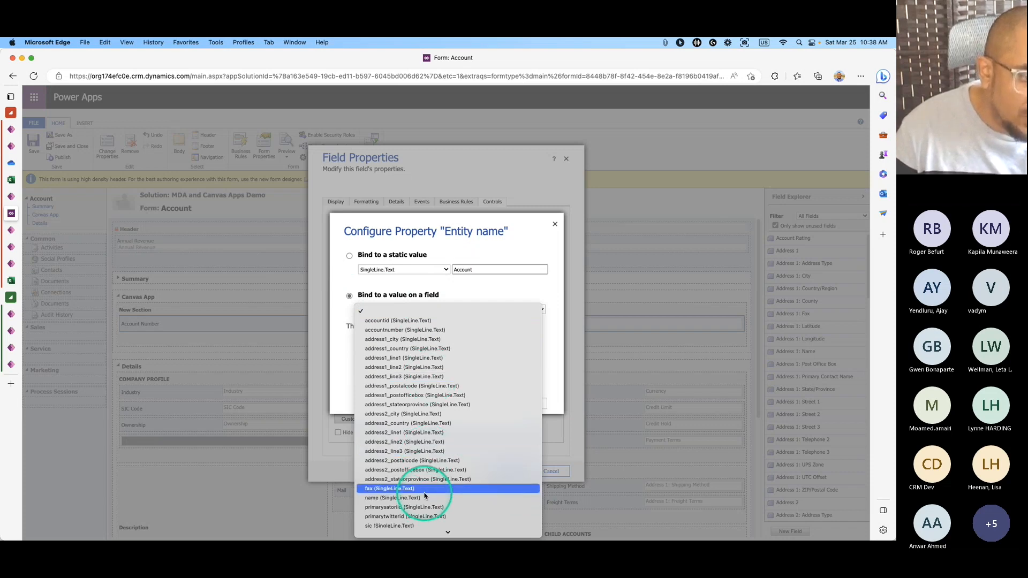
{"action": "left_click", "coordinate": [403, 498]}
{"action": "left_click", "coordinate": [485, 404]}
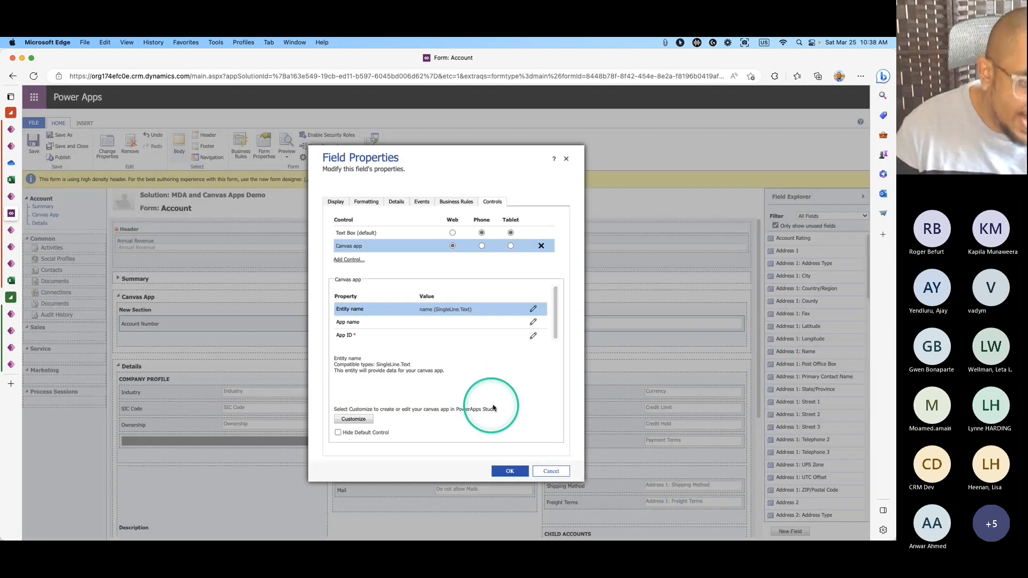
Set App name to the static value 'Budget Tracker - Tablet'.
{"action": "left_click", "coordinate": [533, 321]}
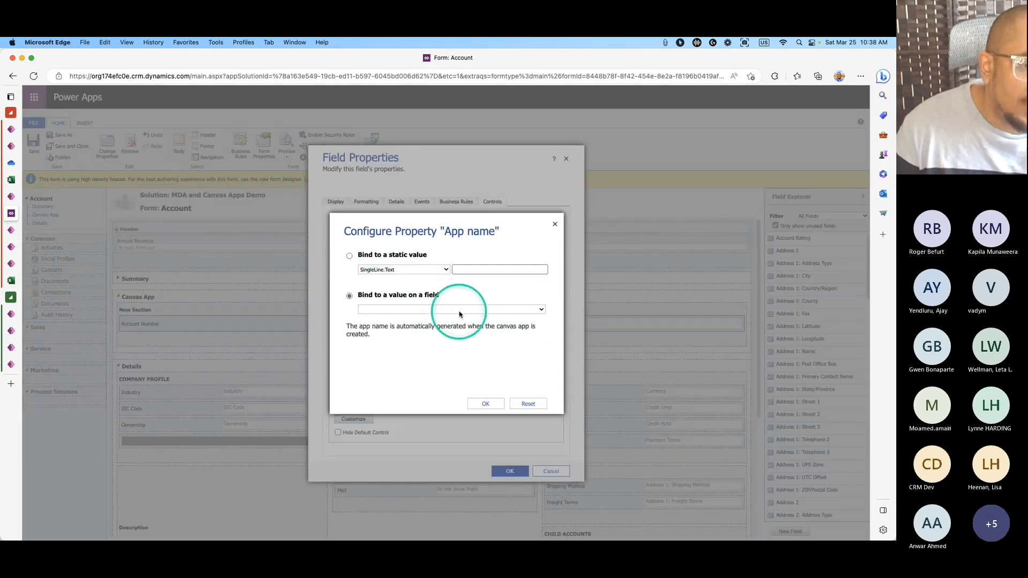
{"action": "left_click", "coordinate": [396, 256]}
{"action": "left_click", "coordinate": [477, 269]}
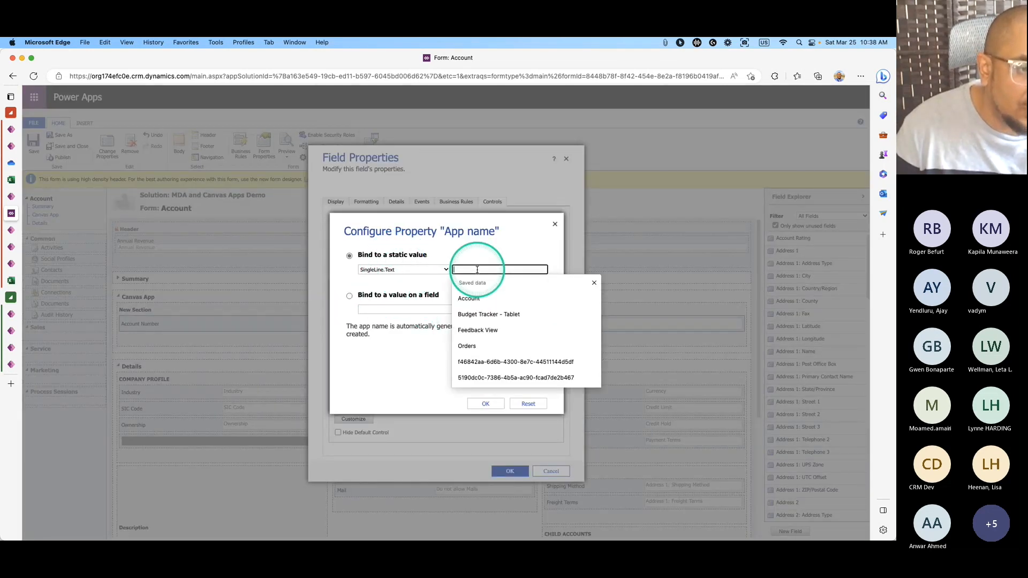
{"action": "type", "text": "b730afe5-cbe7-4973-becc-48c7ad4b8759"}
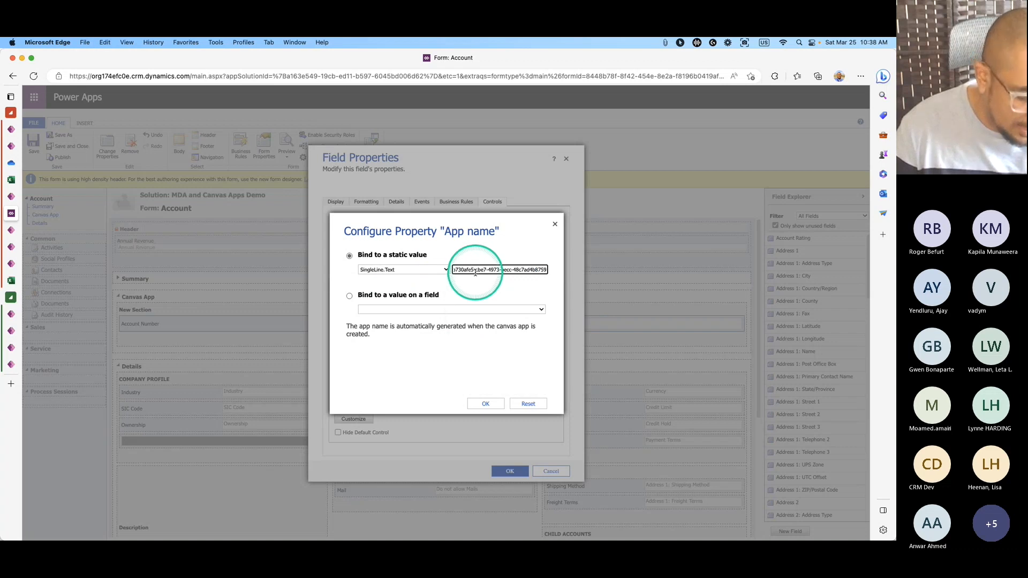
{"action": "key", "text": "super+z"}
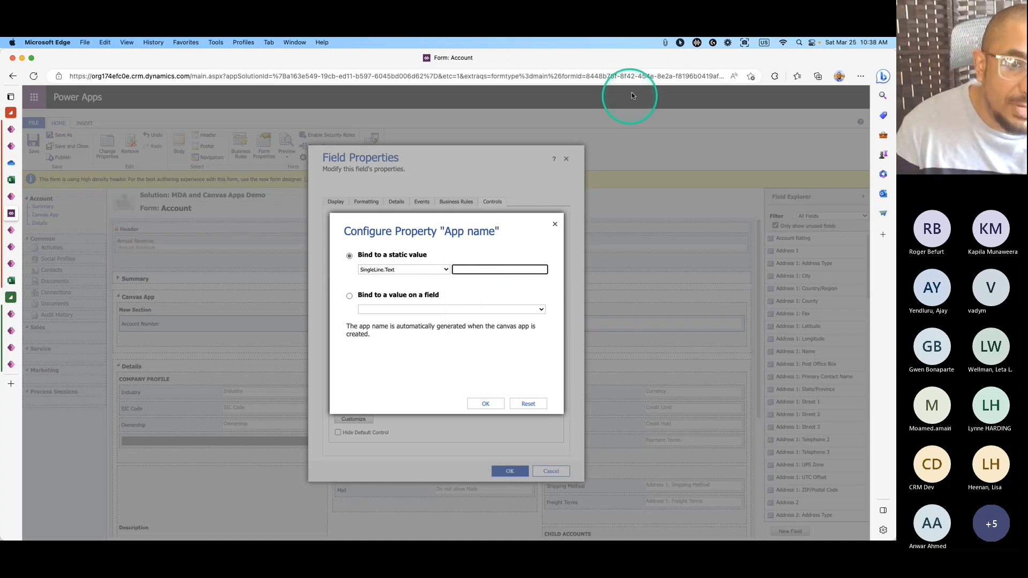
{"action": "left_click", "coordinate": [665, 42]}
{"action": "key", "text": "Return"}
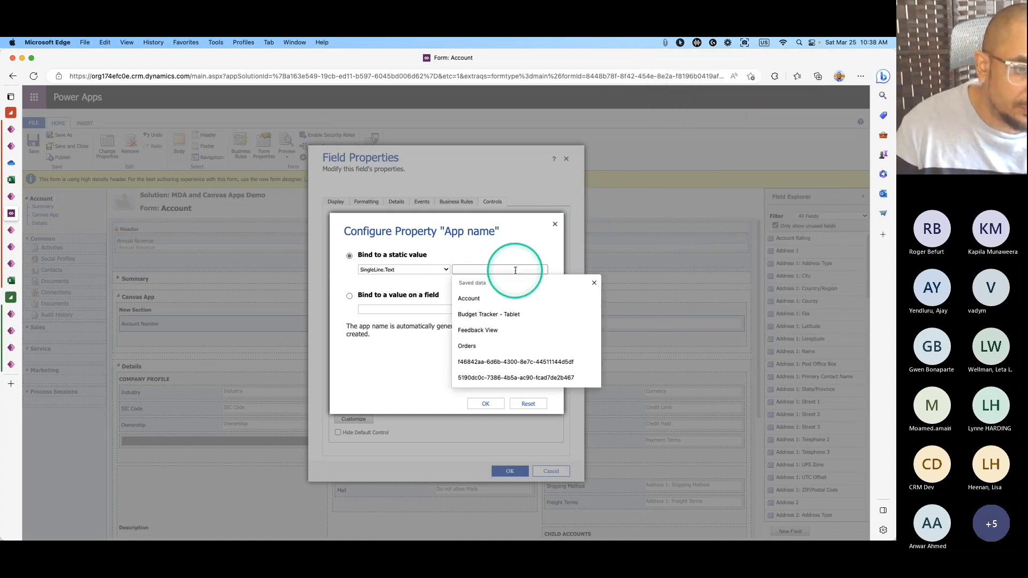
{"action": "left_click", "coordinate": [485, 403]}
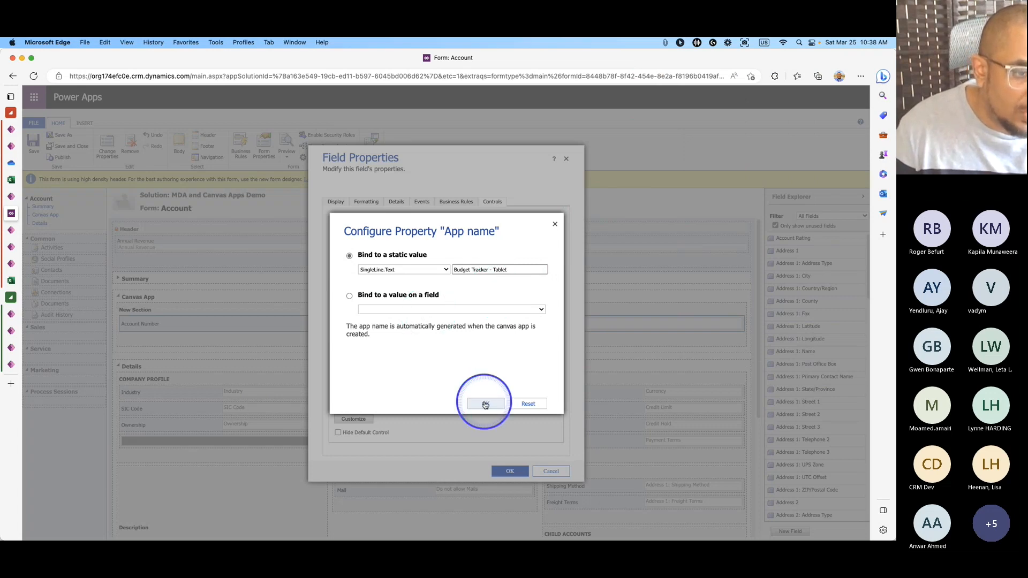
Set App ID to the app's ID as a static value, pasted from clipboard history.
{"action": "left_click", "coordinate": [439, 338]}
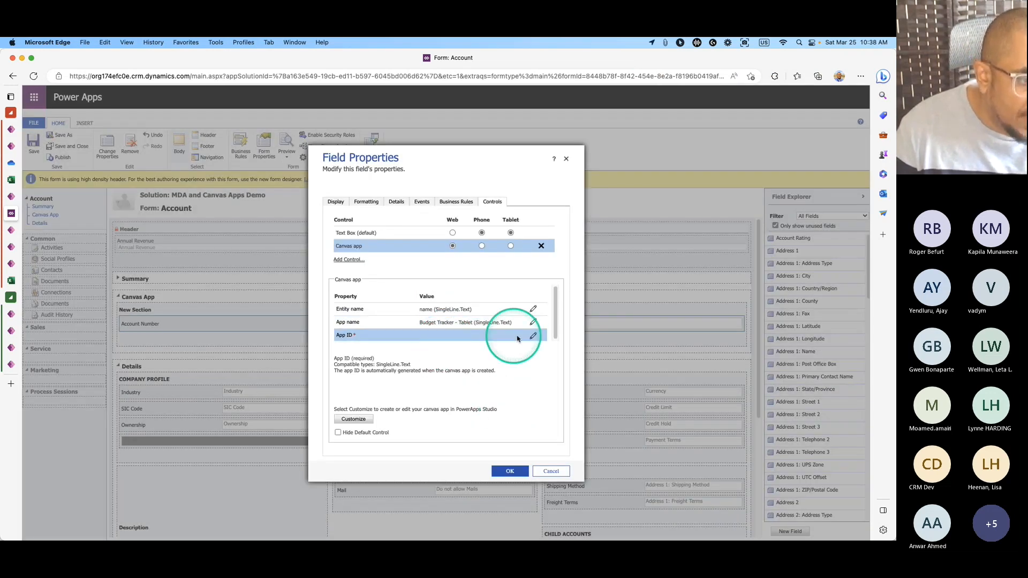
{"action": "left_click", "coordinate": [532, 336]}
{"action": "left_click", "coordinate": [401, 258]}
{"action": "left_click", "coordinate": [477, 269]}
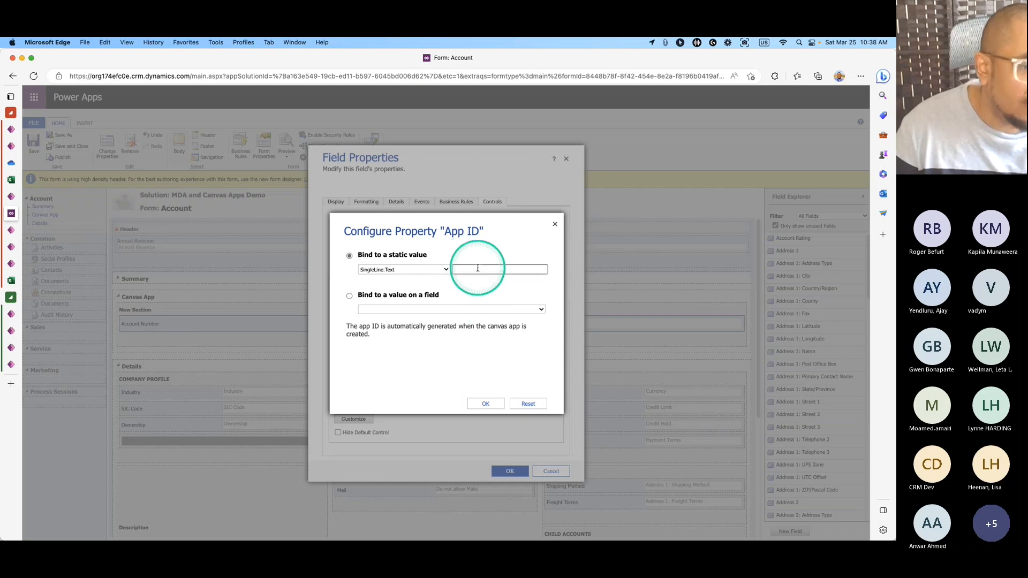
{"action": "left_click", "coordinate": [665, 42]}
{"action": "left_click", "coordinate": [680, 81]}
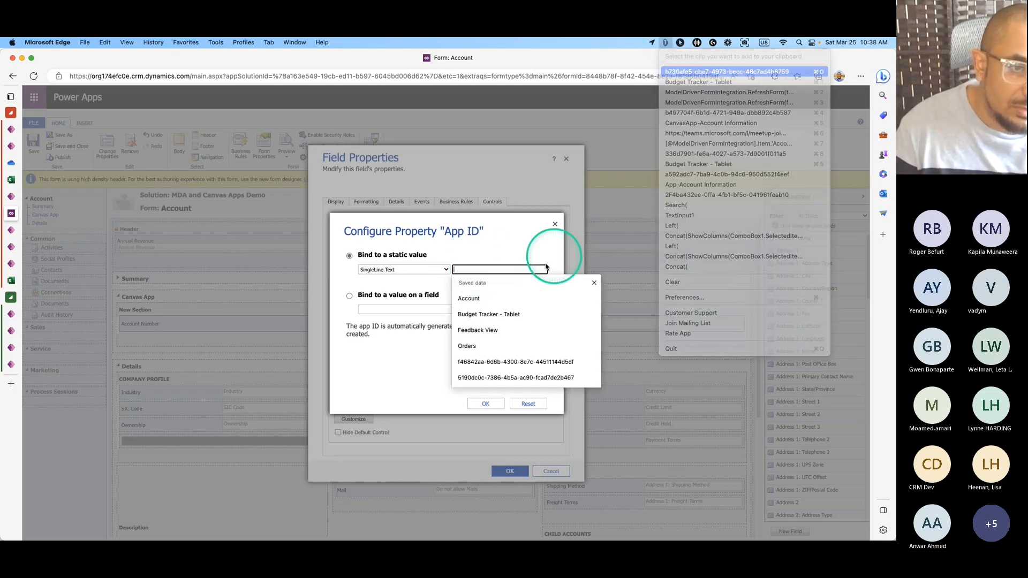
{"action": "key", "text": "super+v"}
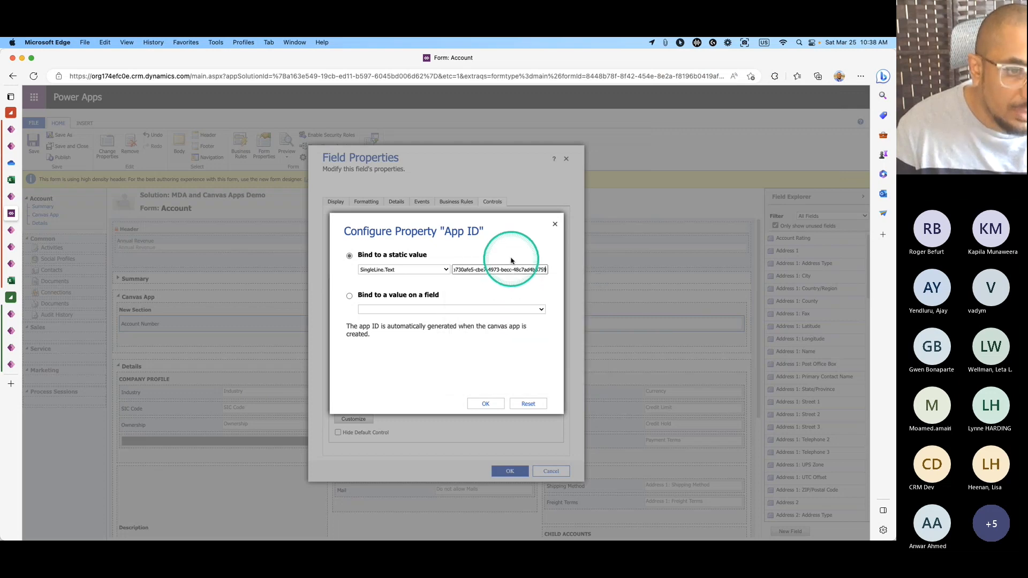
{"action": "key", "text": "Return"}
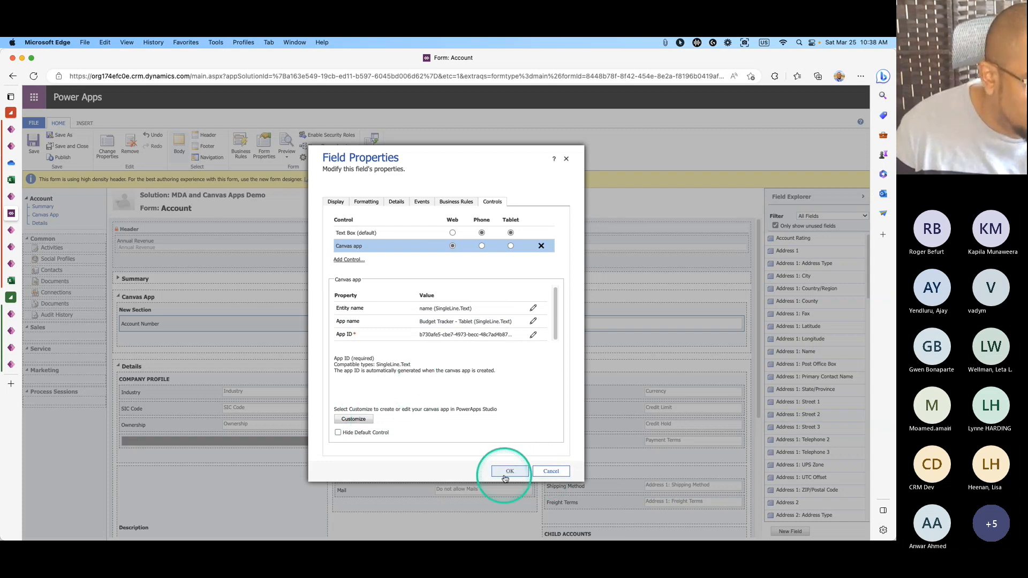
Open Budget Tracker - Tablet in the studio and add the Accounts table as a data source.
{"action": "left_click", "coordinate": [367, 422]}
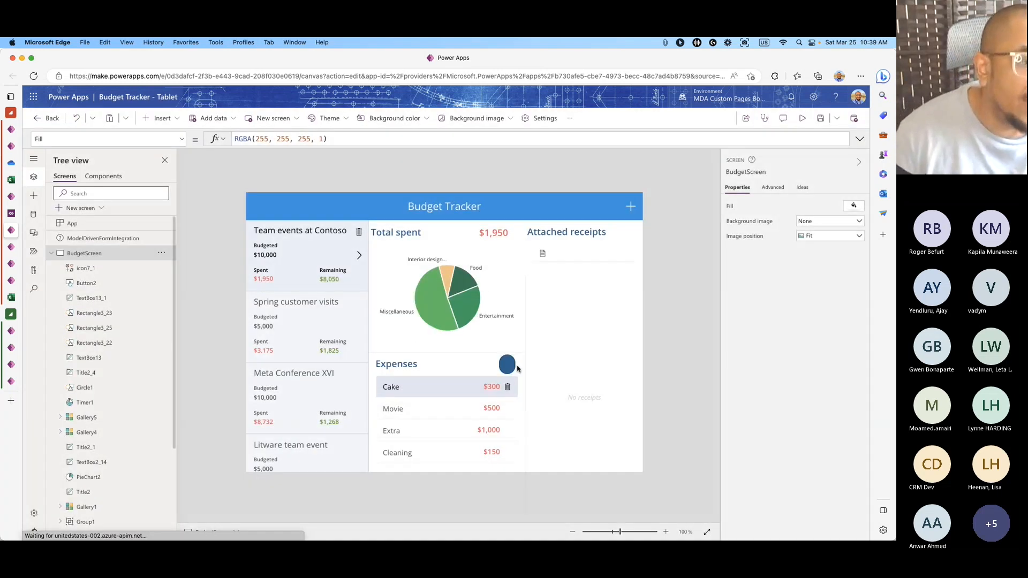
{"action": "left_click", "coordinate": [128, 255]}
{"action": "left_click", "coordinate": [123, 244]}
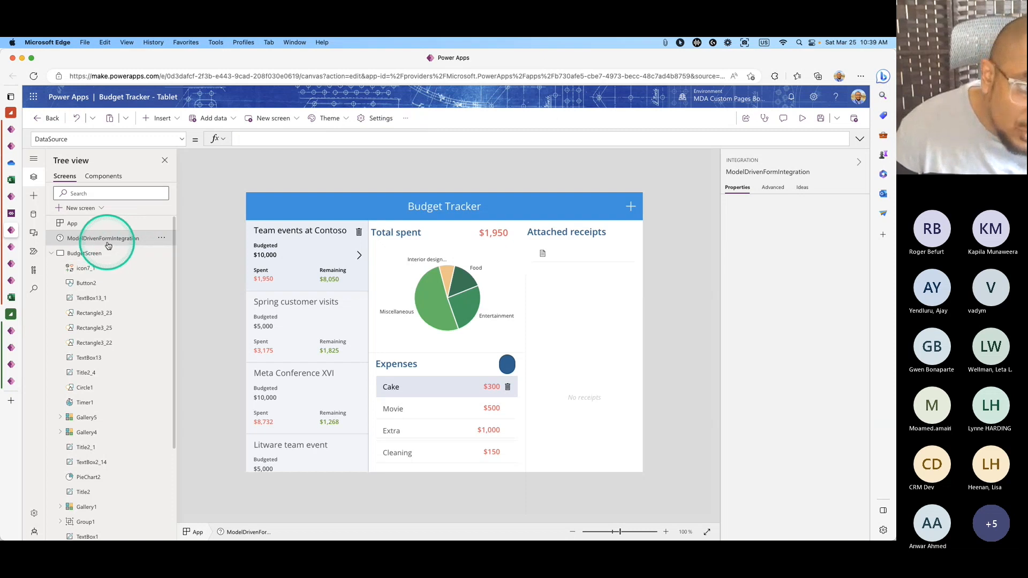
{"action": "left_click", "coordinate": [34, 215]}
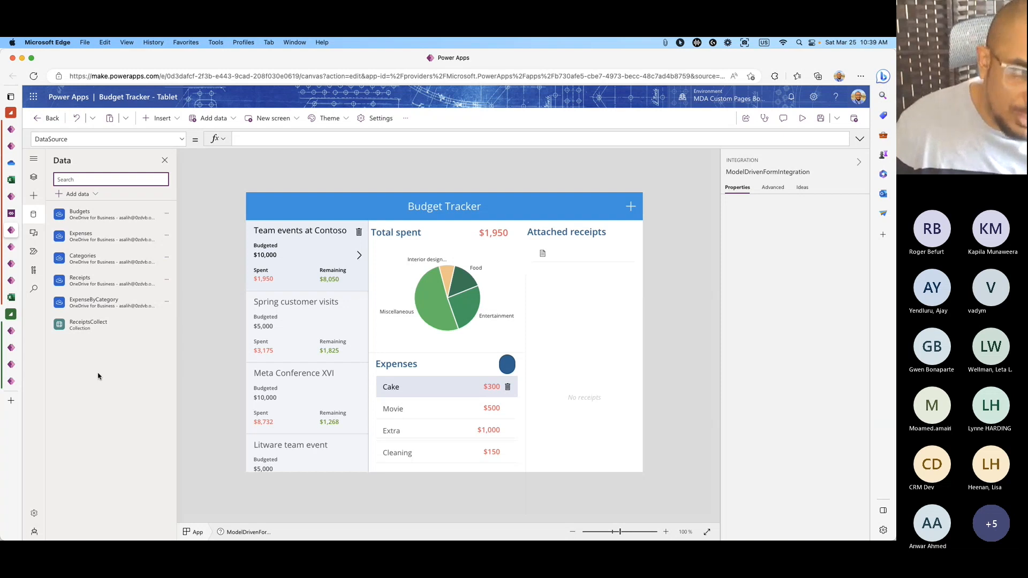
{"action": "left_click", "coordinate": [78, 194]}
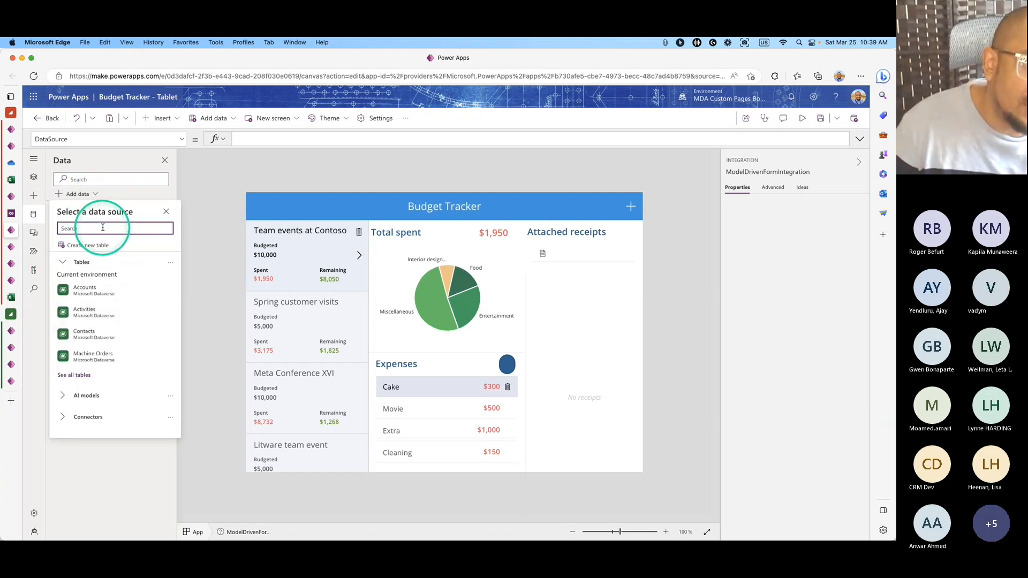
{"action": "left_click", "coordinate": [102, 227]}
{"action": "left_click", "coordinate": [98, 268]}
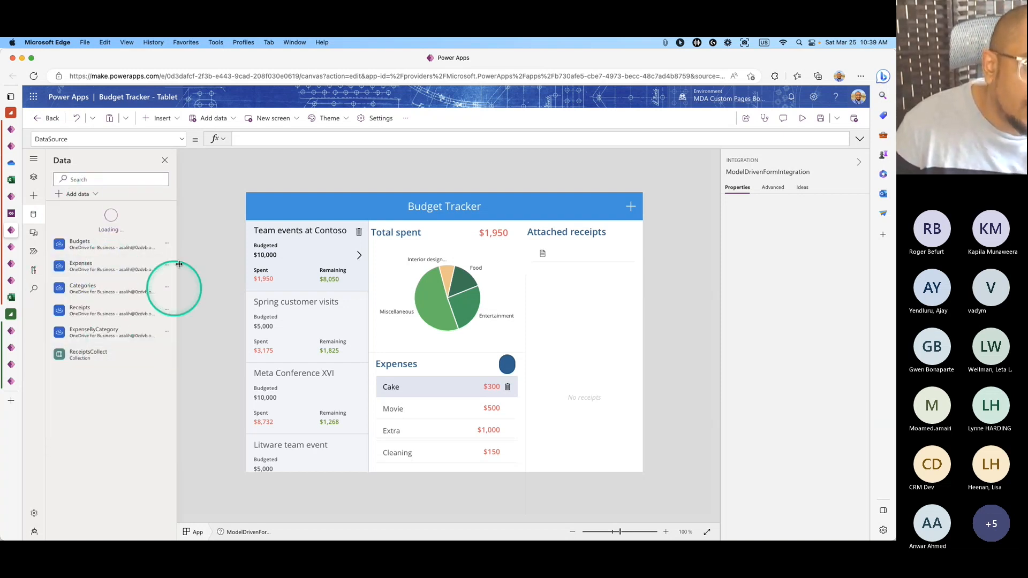
{"action": "left_click", "coordinate": [39, 182]}
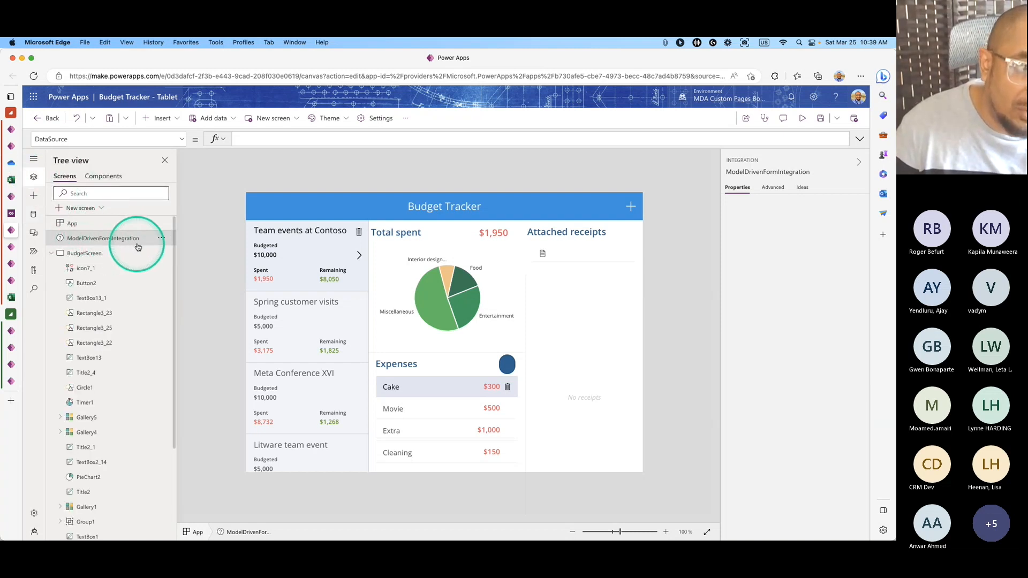
Set ModelDrivenFormIntegration's DataSource formula to Accounts.
{"action": "left_click", "coordinate": [261, 135]}
{"action": "type", "text": "ac"}
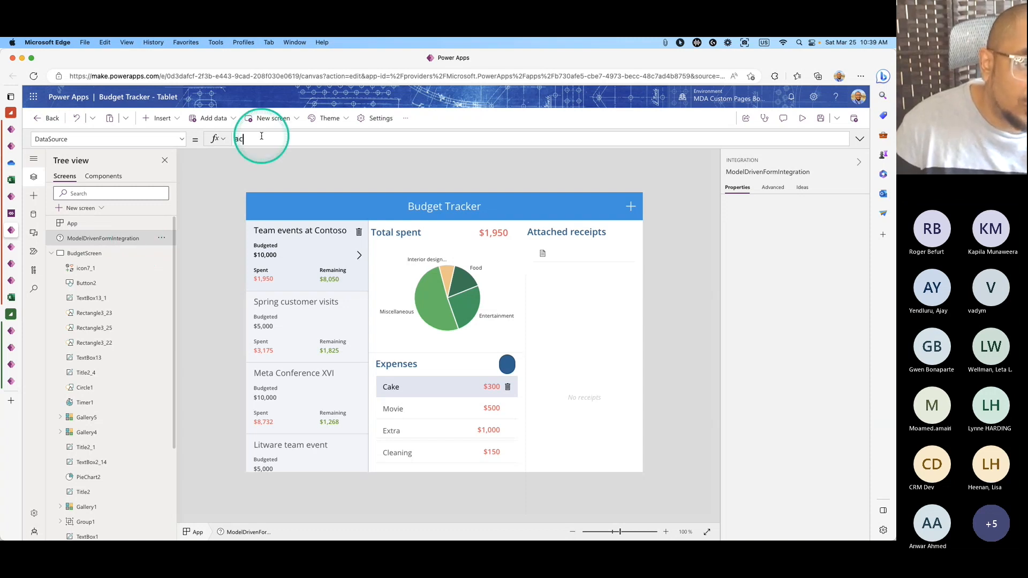
{"action": "type", "text": "c"}
{"action": "left_click", "coordinate": [258, 154]}
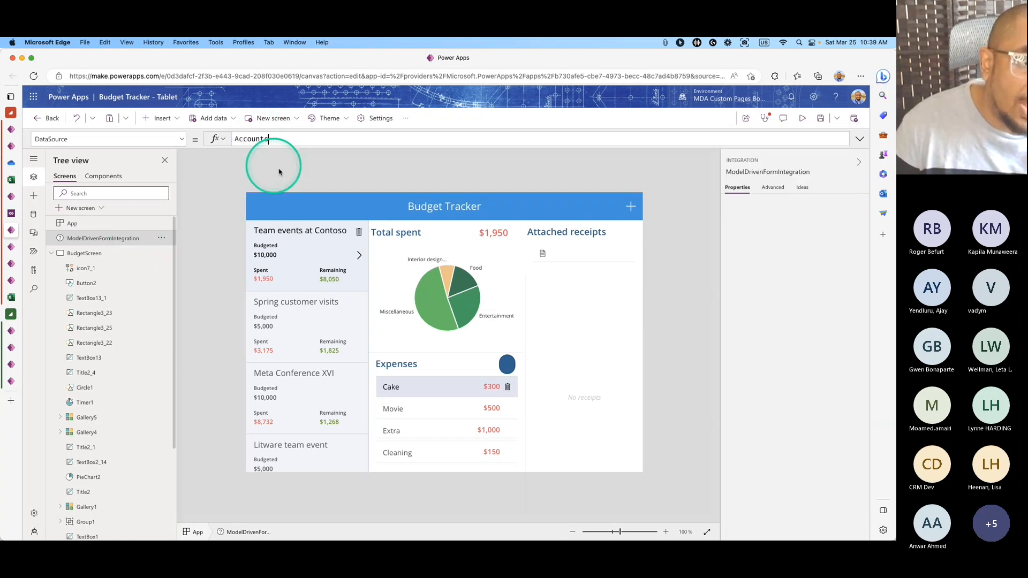
{"action": "left_click", "coordinate": [693, 305]}
{"action": "left_click", "coordinate": [123, 237]}
{"action": "left_click", "coordinate": [714, 241]}
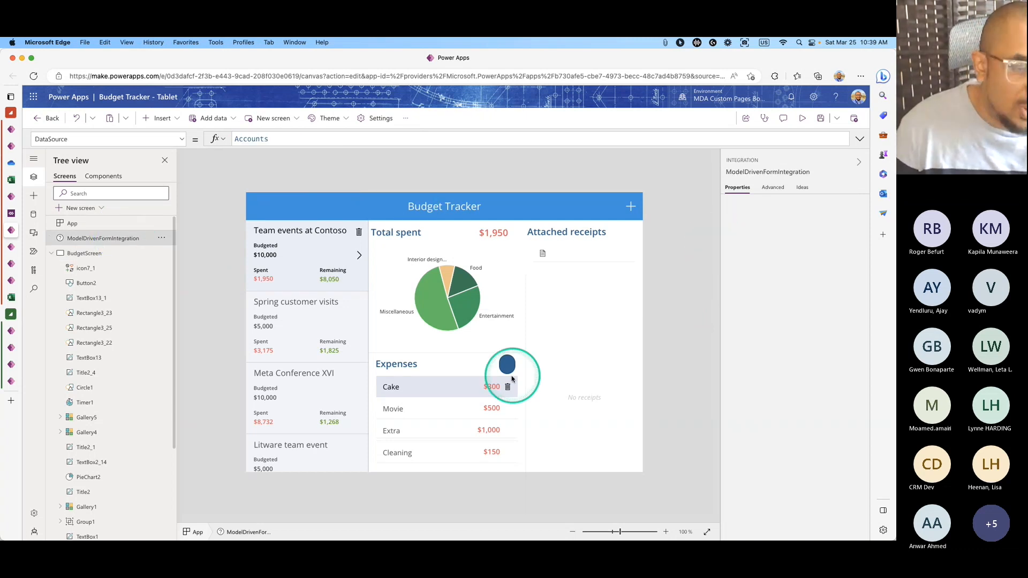
{"action": "key", "text": "super+Tab"}
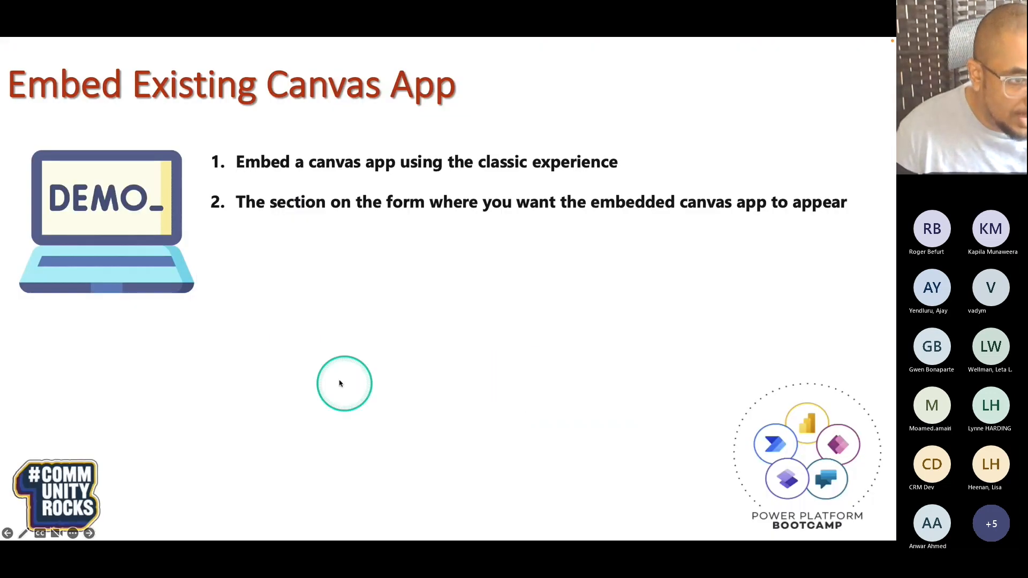
Reveal bullets on the required column, ModelDrivenFormIntegration, data source/current item, and host form refresh.
{"action": "left_click", "coordinate": [364, 262]}
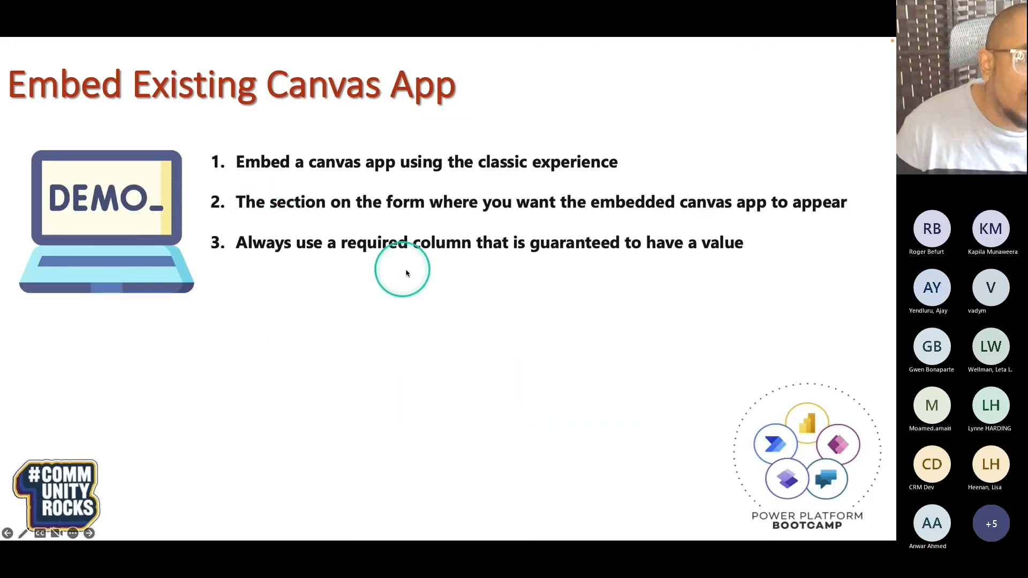
{"action": "left_click", "coordinate": [437, 292]}
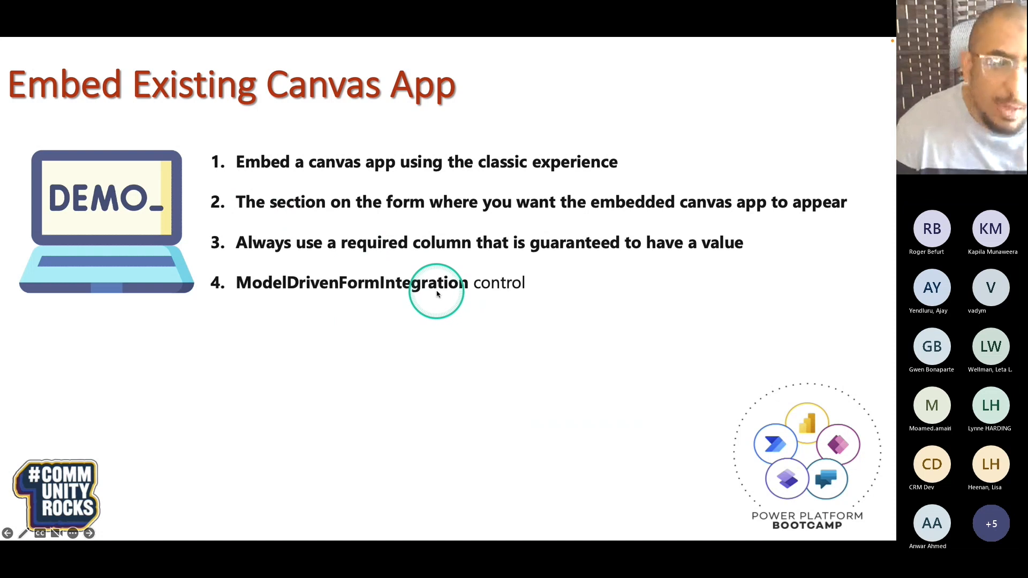
{"action": "left_click", "coordinate": [468, 308]}
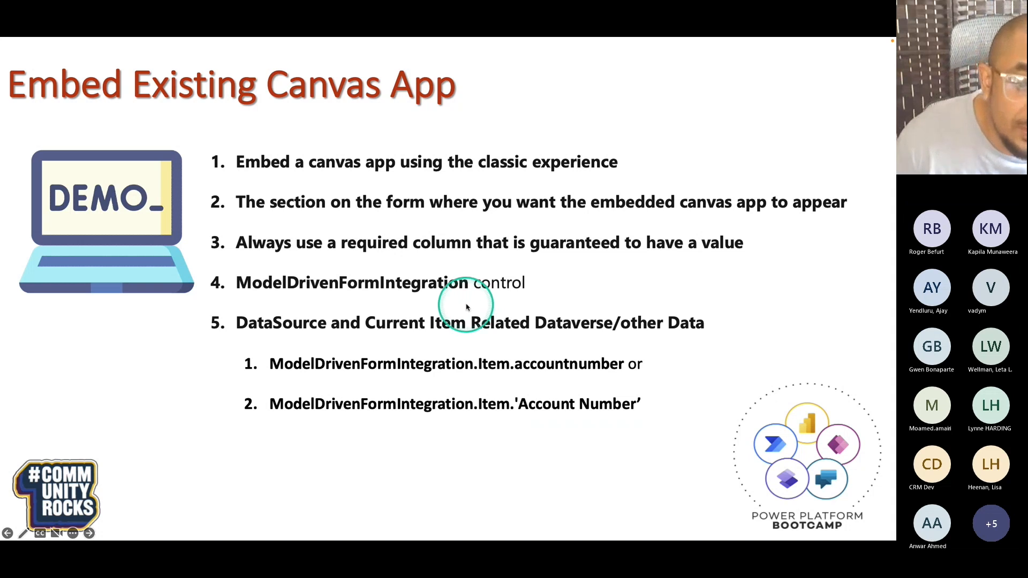
{"action": "left_click", "coordinate": [473, 301]}
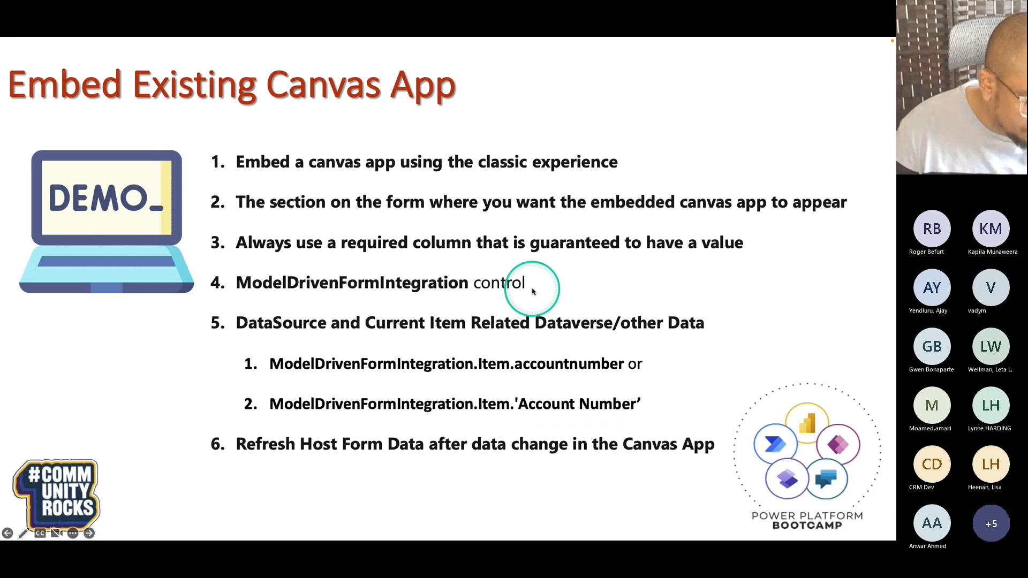
{"action": "key", "text": "super+Tab"}
{"action": "left_click", "coordinate": [471, 205]}
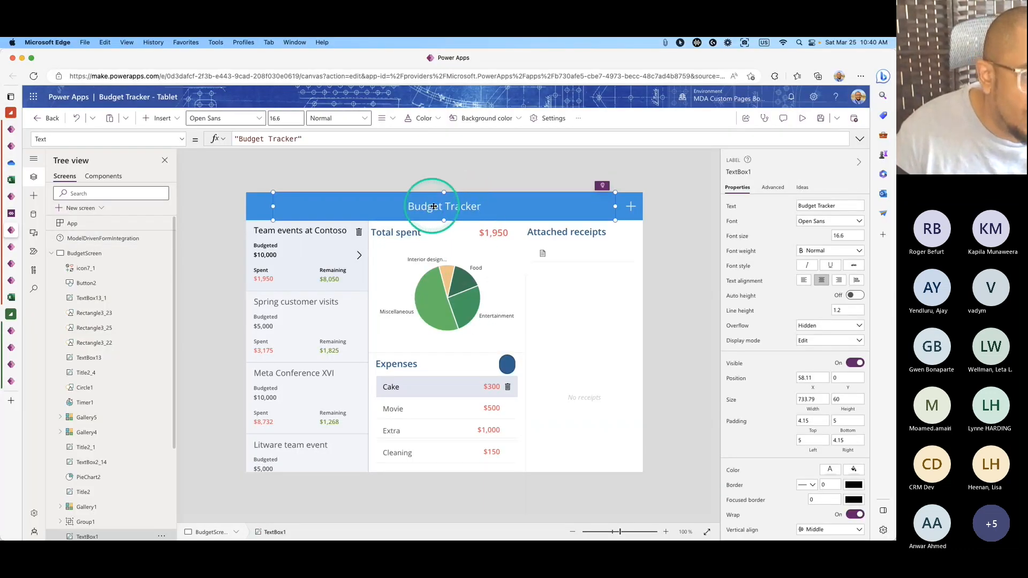
{"action": "left_click", "coordinate": [256, 140]}
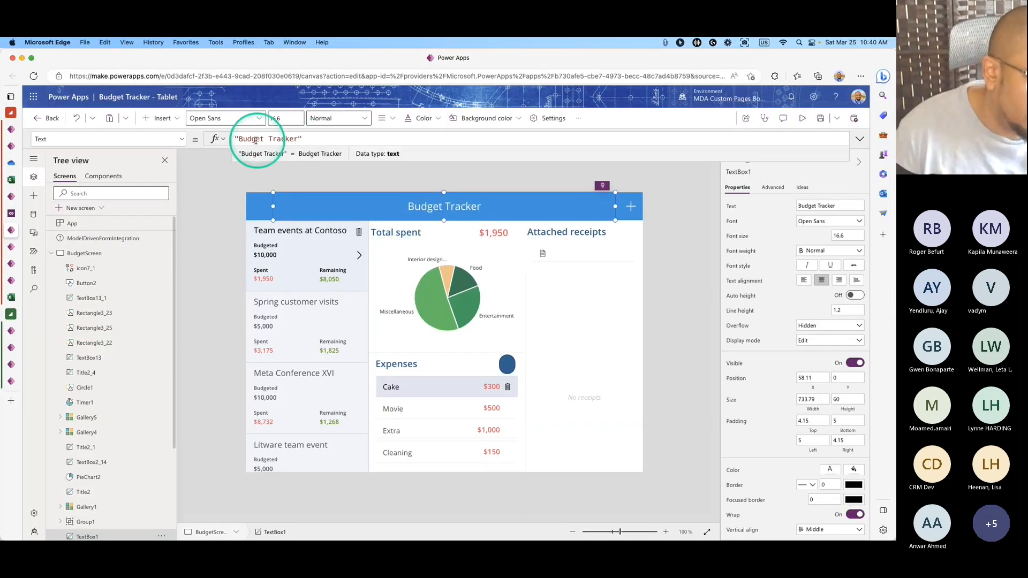
{"action": "left_click_drag", "start_coordinate": [302, 139], "coordinate": [272, 139]}
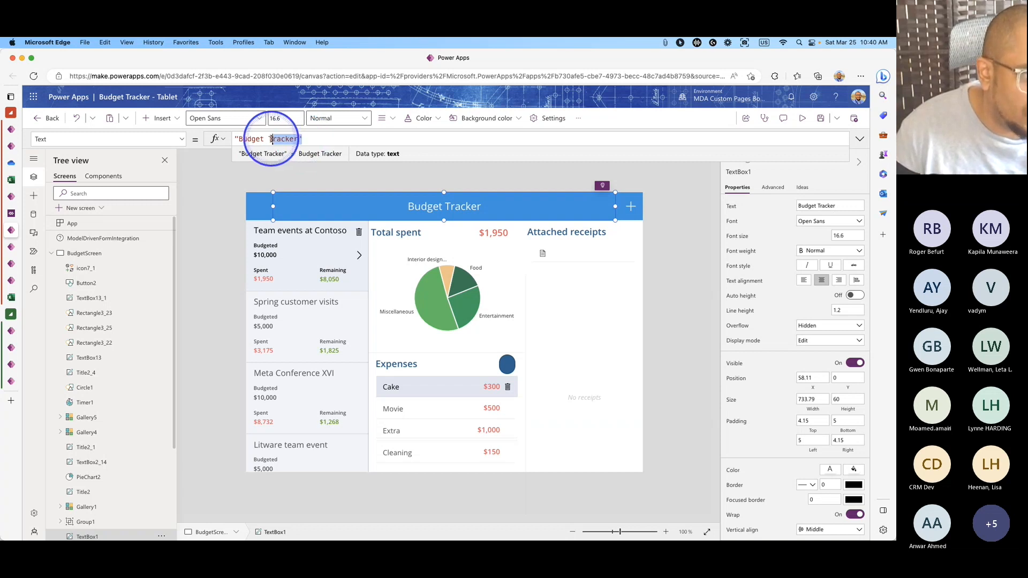
{"action": "left_click", "coordinate": [242, 140]}
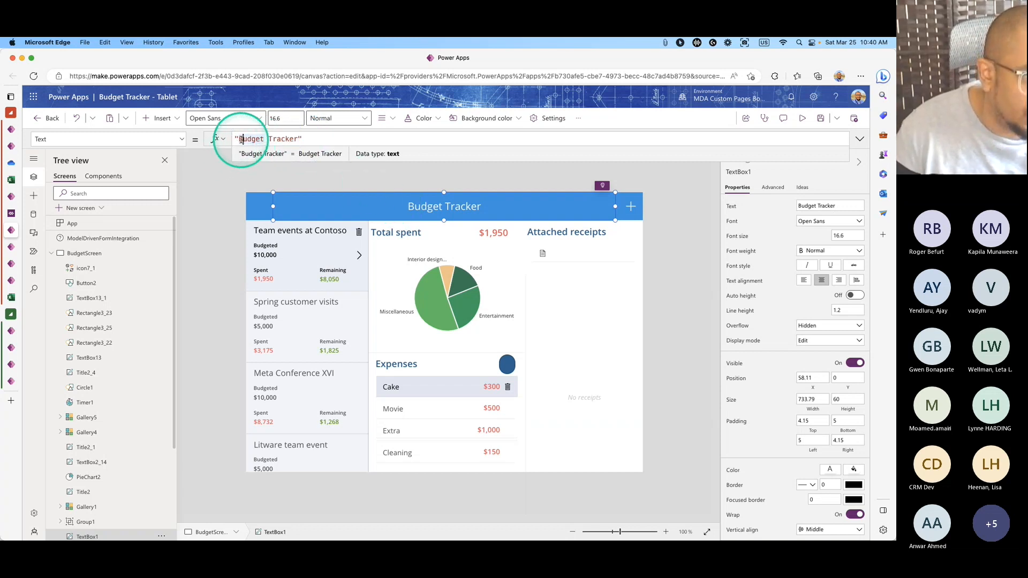
{"action": "left_click_drag", "start_coordinate": [240, 139], "coordinate": [297, 140]}
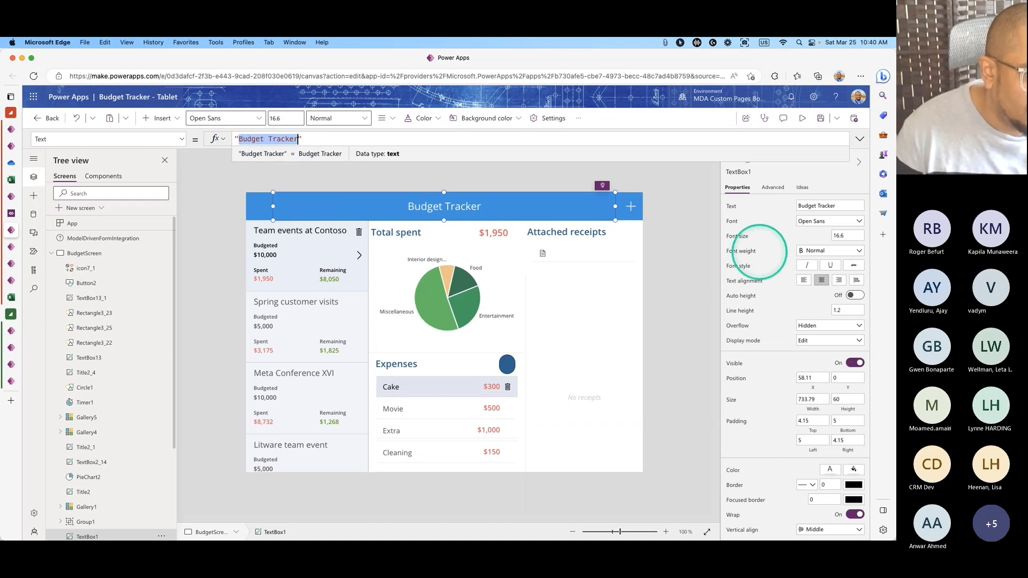
{"action": "type", "text": "Account Name:"}
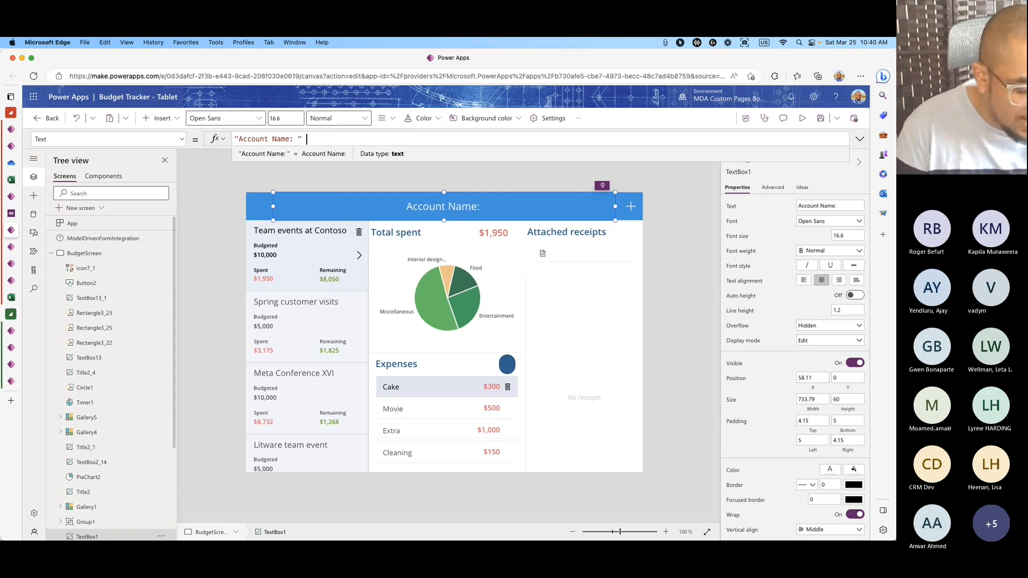
{"action": "type", "text": " \" & "}
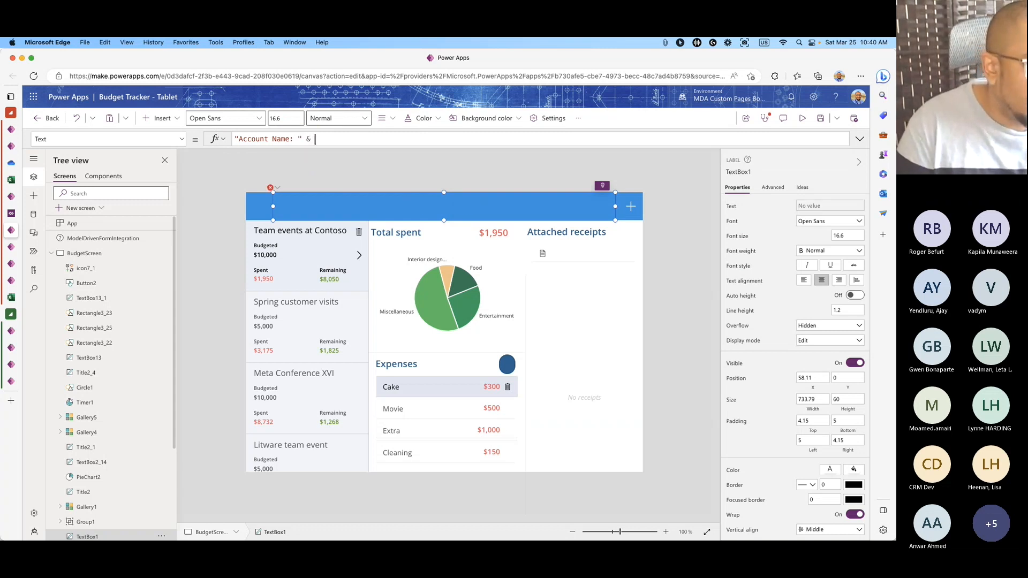
{"action": "type", "text": "mode"}
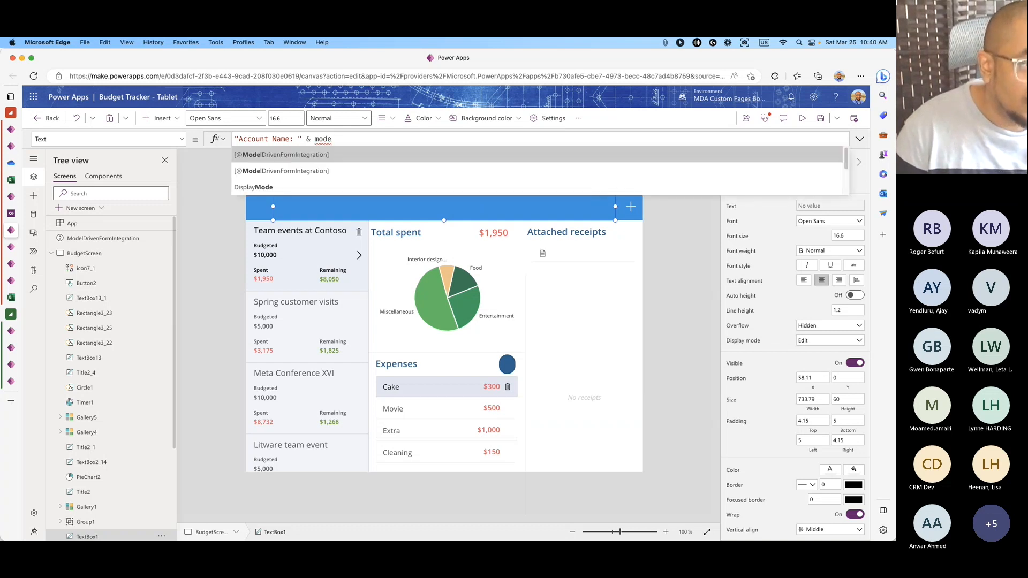
{"action": "key", "text": "Tab"}
{"action": "type", "text": ".i"}
{"action": "key", "text": "Tab"}
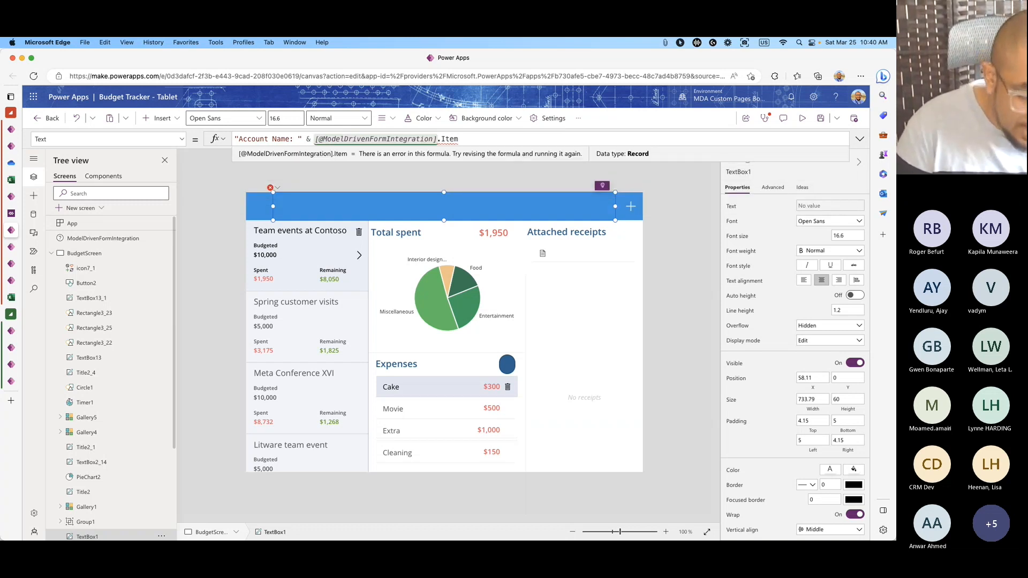
{"action": "type", "text": "."}
{"action": "key", "text": "Down"}
{"action": "key", "text": "Down"}
{"action": "key", "text": "Tab"}
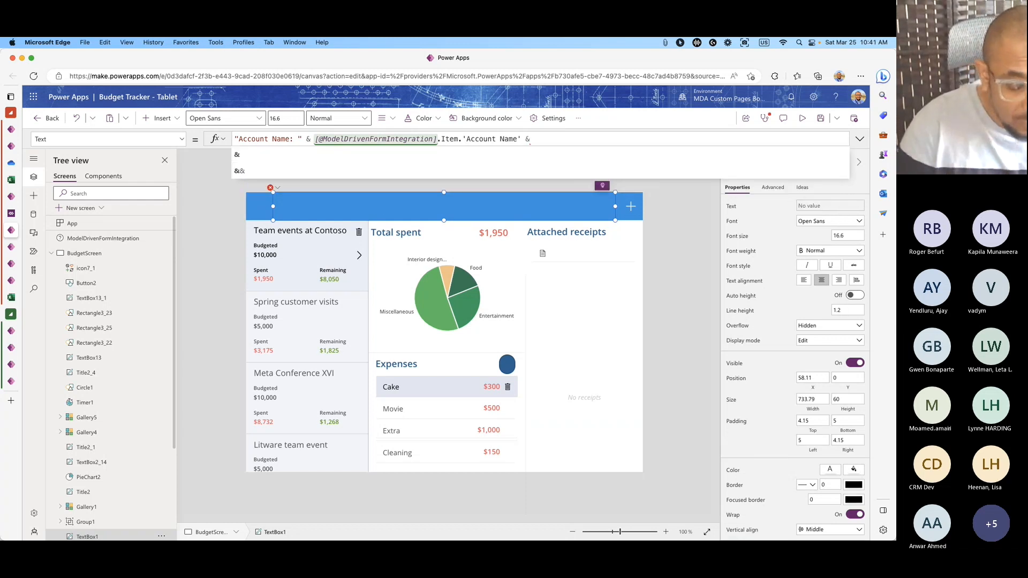
{"action": "type", "text": "| "}
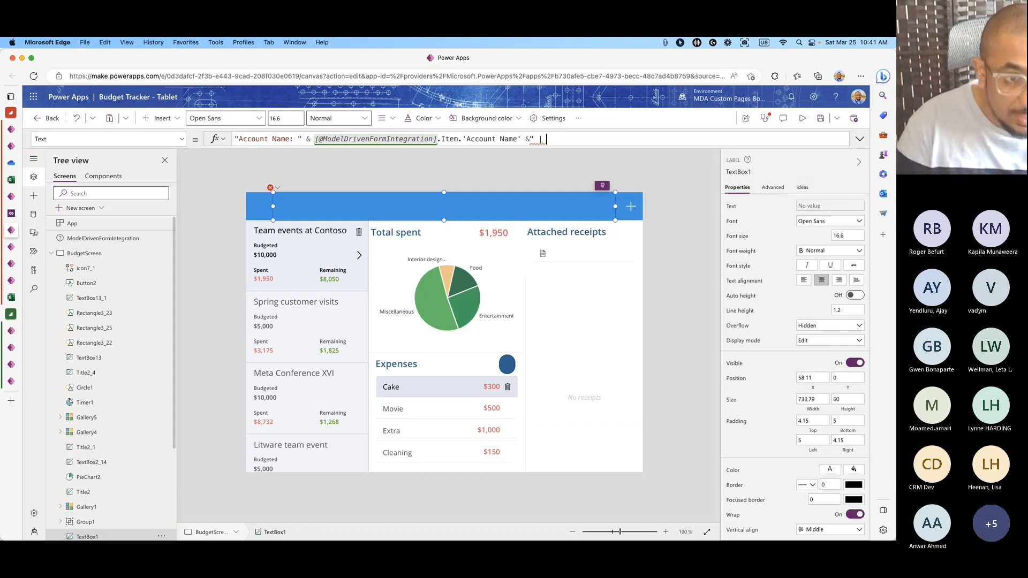
{"action": "type", "text": "\" &"}
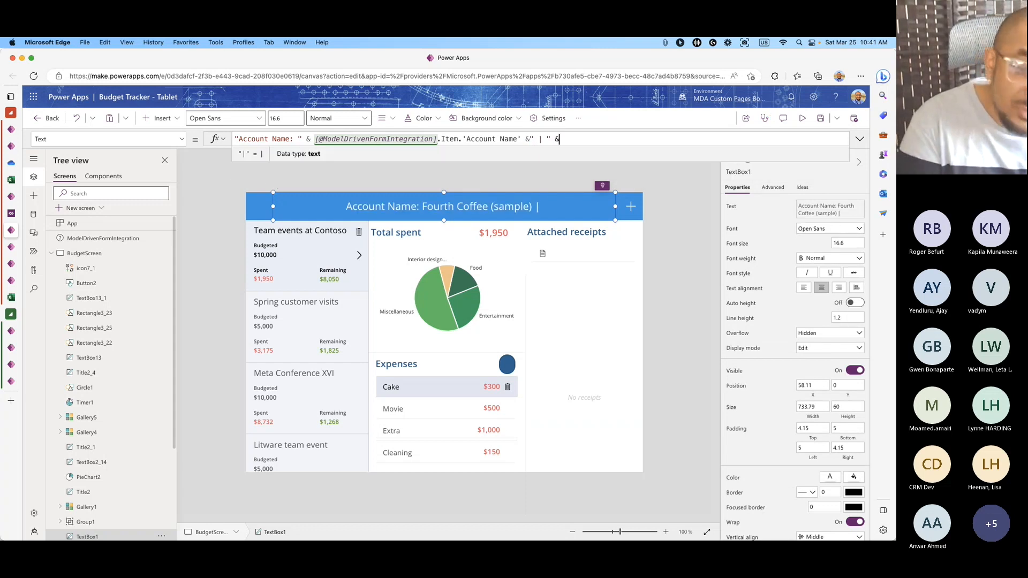
Append " | Account Number" & ModelDrivenFormIntegration.Item's Account Number to the header formula.
{"action": "type", "text": "Account"}
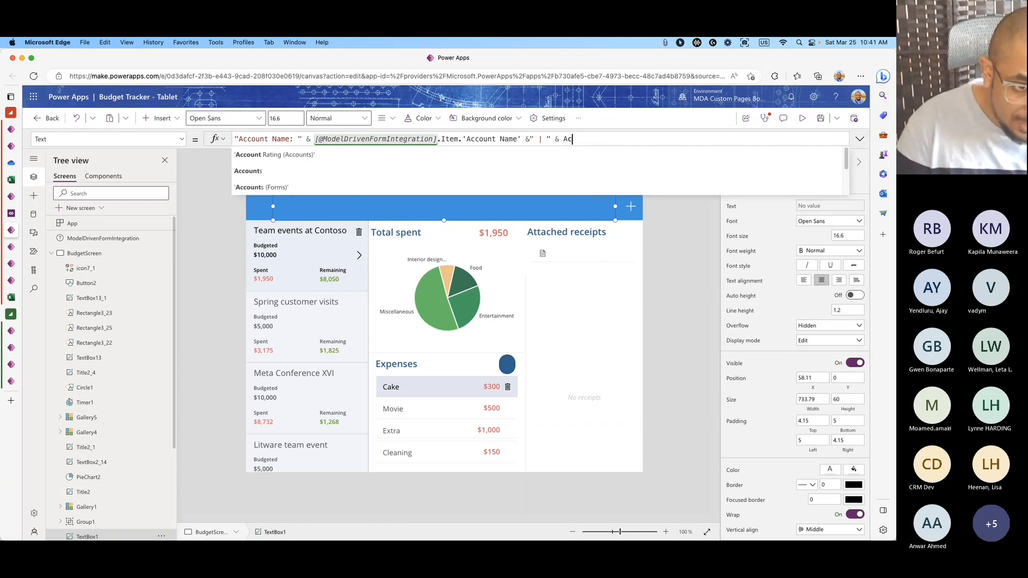
{"action": "key", "text": "BackSpace"}
{"action": "key", "text": "BackSpace"}
{"action": "type", "text": "\" "}
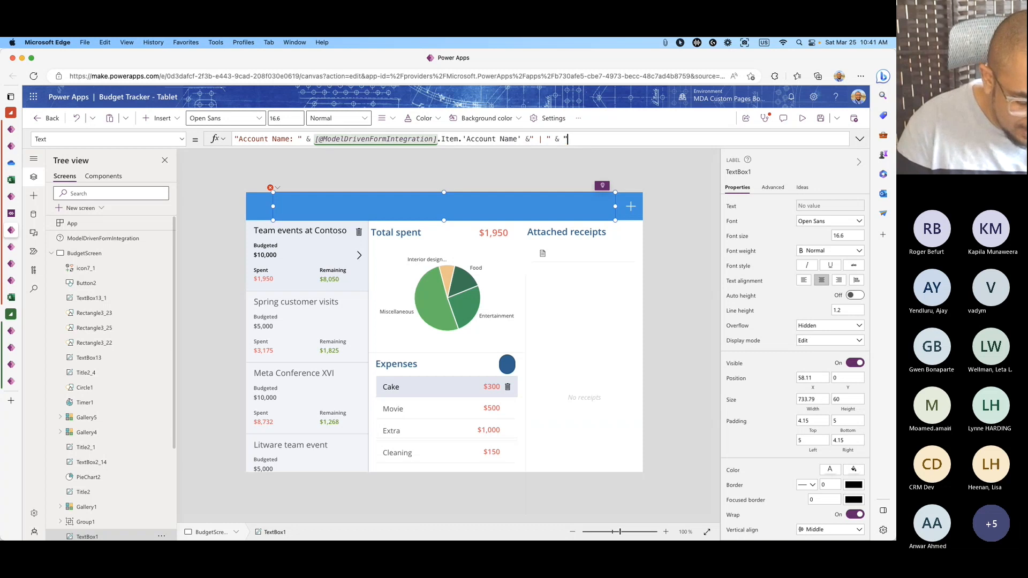
{"action": "type", "text": "Account "}
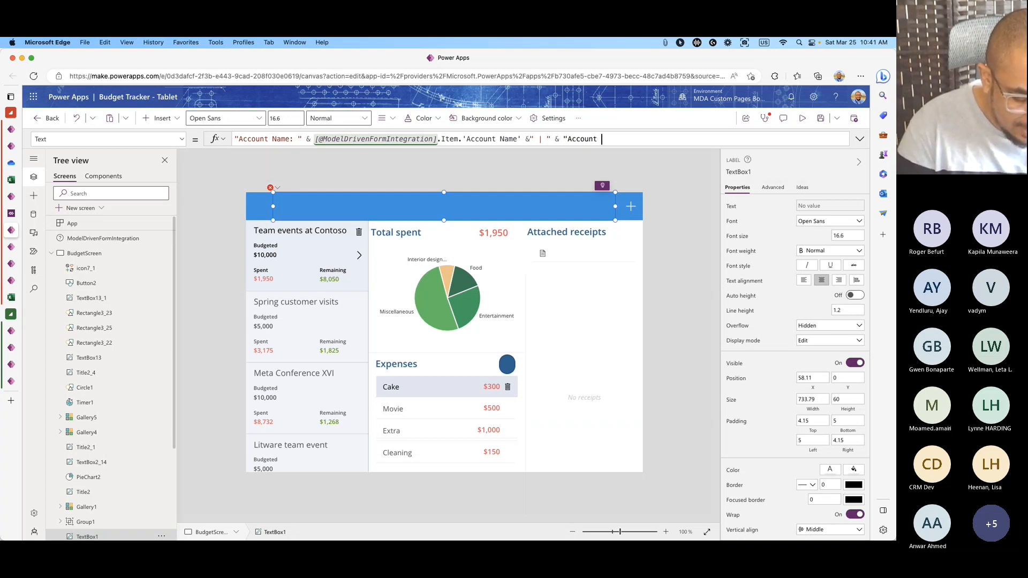
{"action": "type", "text": "Number"}
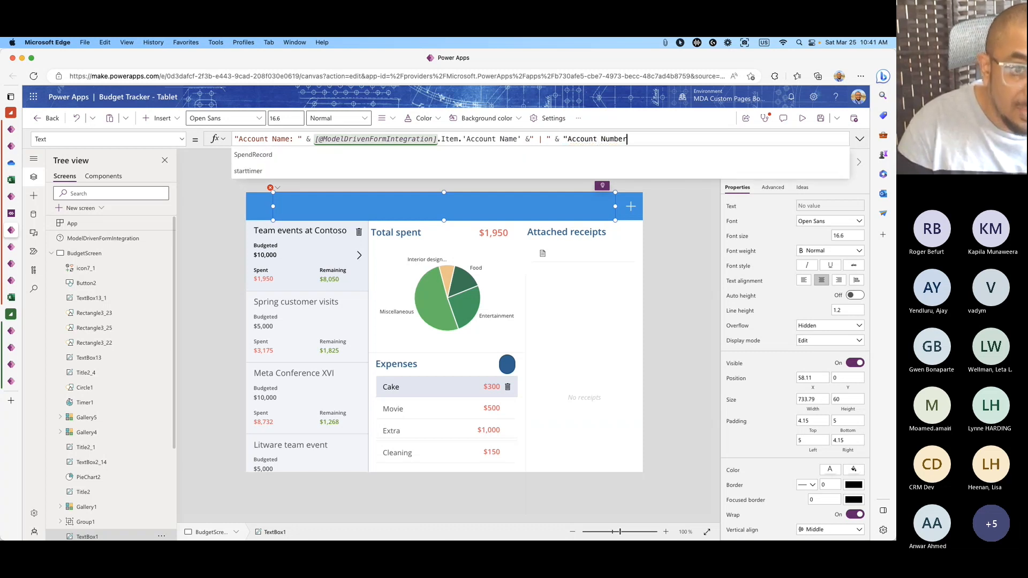
{"action": "type", "text": "\""}
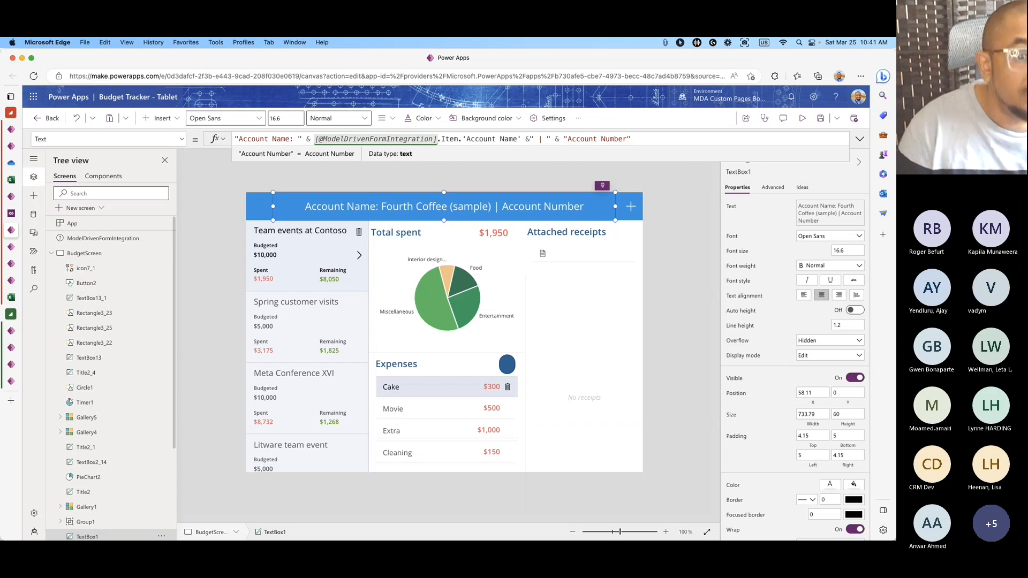
{"action": "type", "text": " & "}
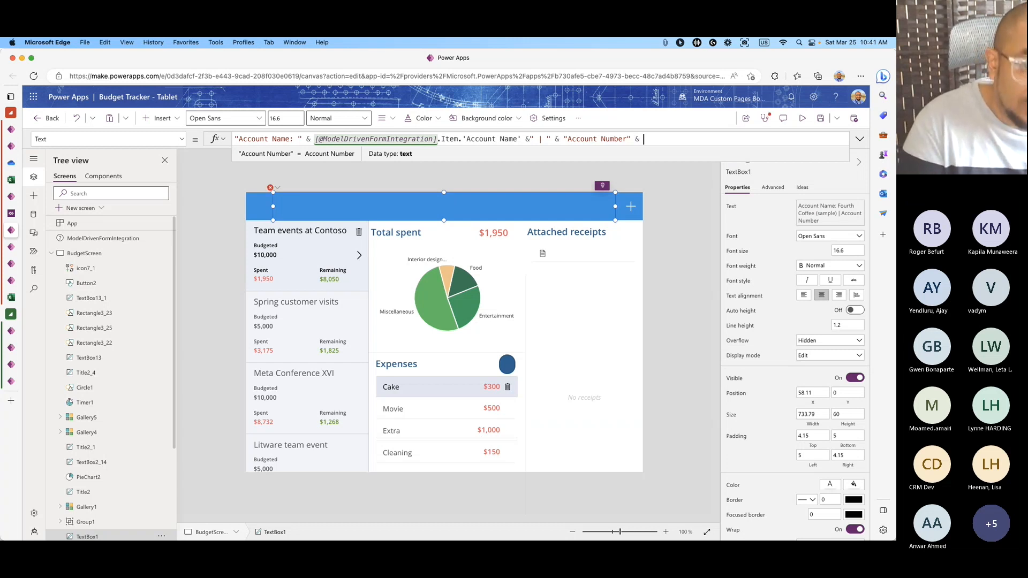
{"action": "type", "text": "model"}
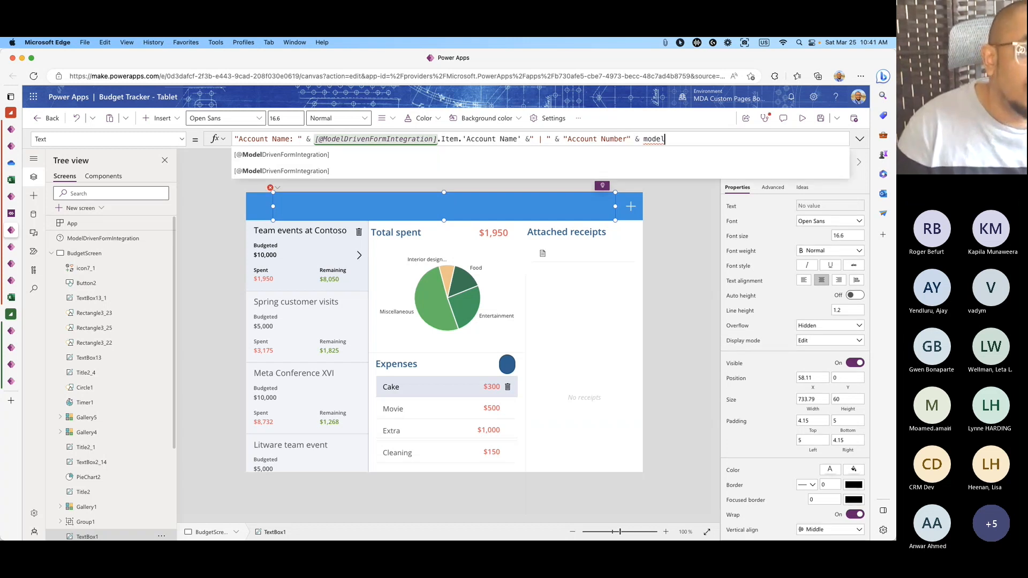
{"action": "key", "text": "Tab"}
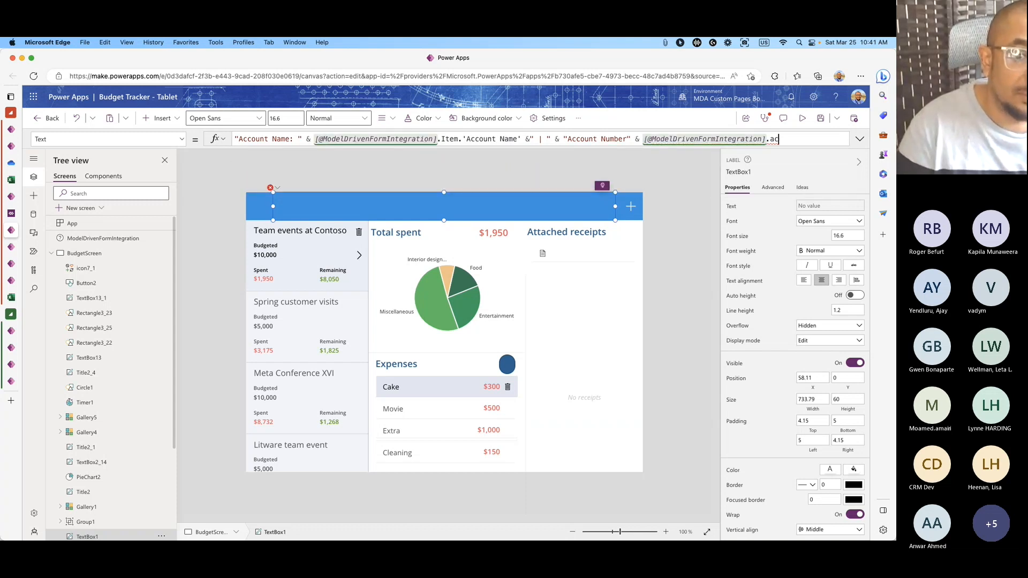
{"action": "key", "text": "BackSpace"}
{"action": "key", "text": "BackSpace"}
{"action": "type", "text": "Item."}
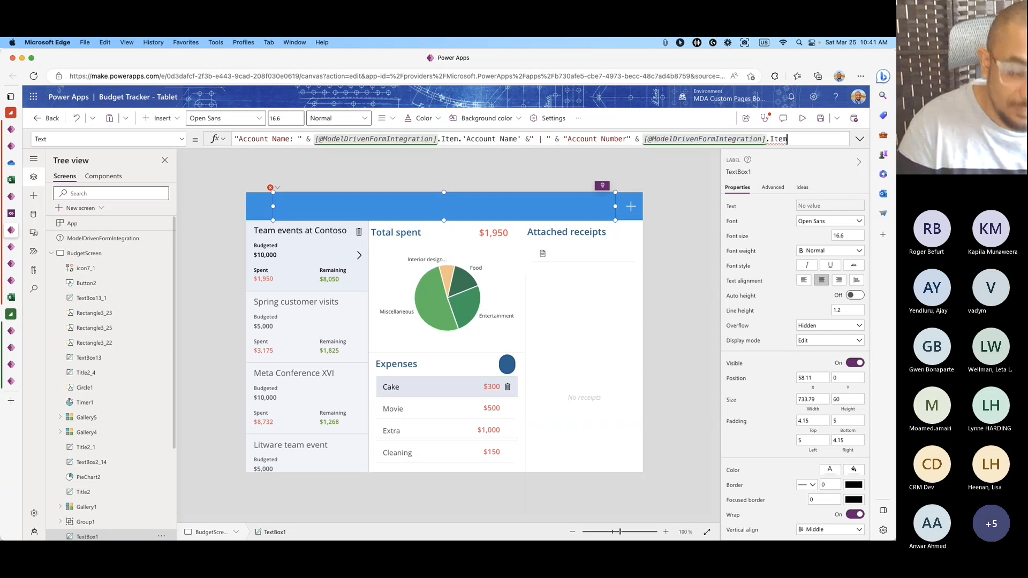
{"action": "key", "text": "Down"}
{"action": "key", "text": "Down"}
{"action": "key", "text": "Down"}
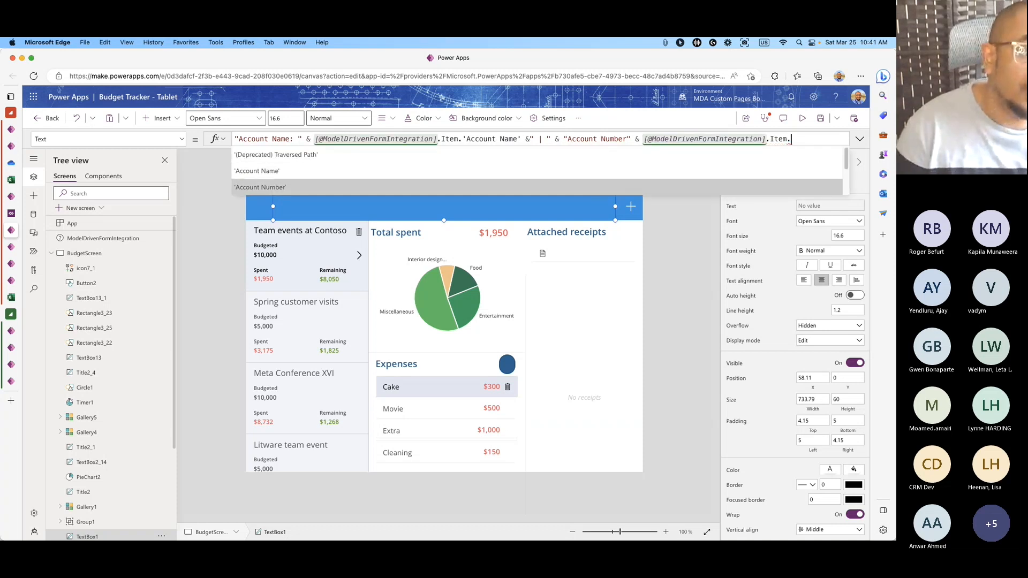
{"action": "key", "text": "Return"}
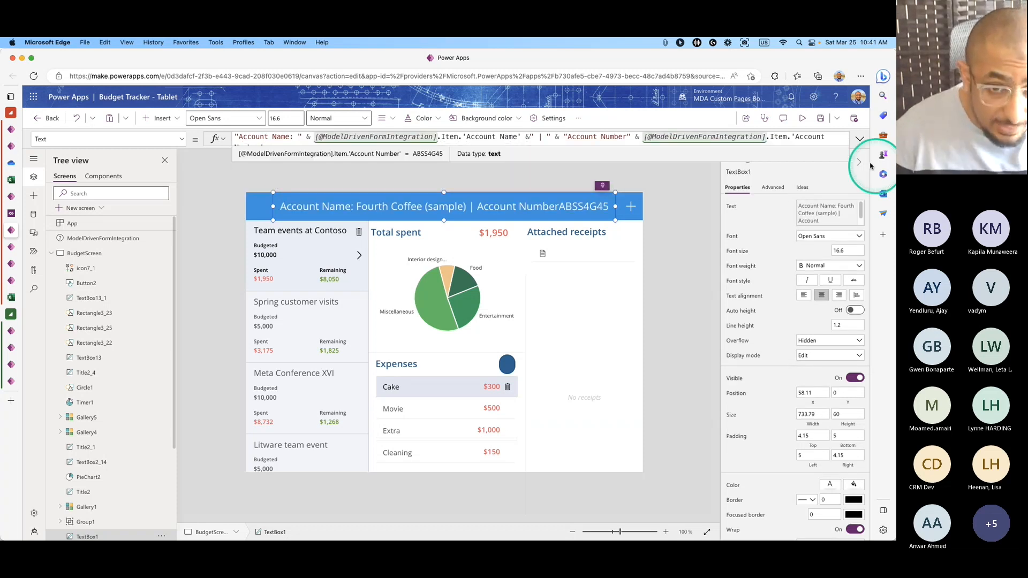
Expand the formula bar and check the ModelDrivenFormIntegration control's data source.
{"action": "left_click", "coordinate": [866, 146]}
{"action": "left_click", "coordinate": [316, 138]}
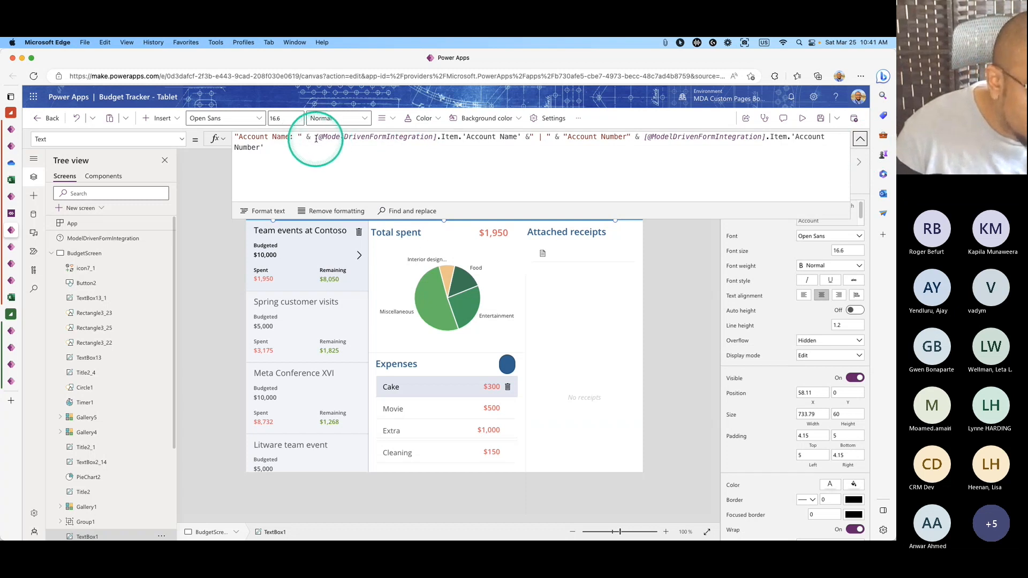
{"action": "left_click_drag", "start_coordinate": [315, 138], "coordinate": [439, 138]}
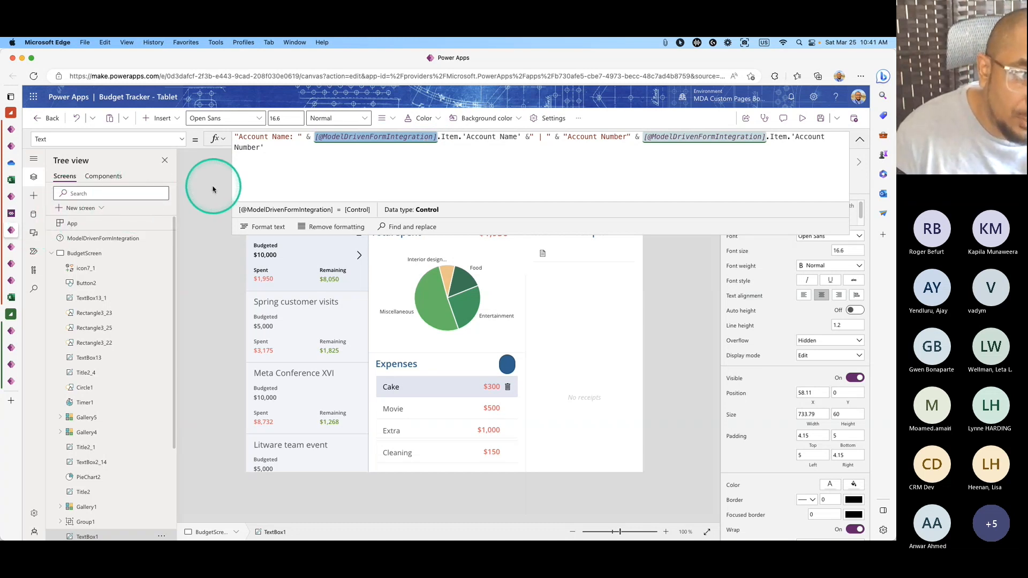
{"action": "left_click", "coordinate": [107, 238]}
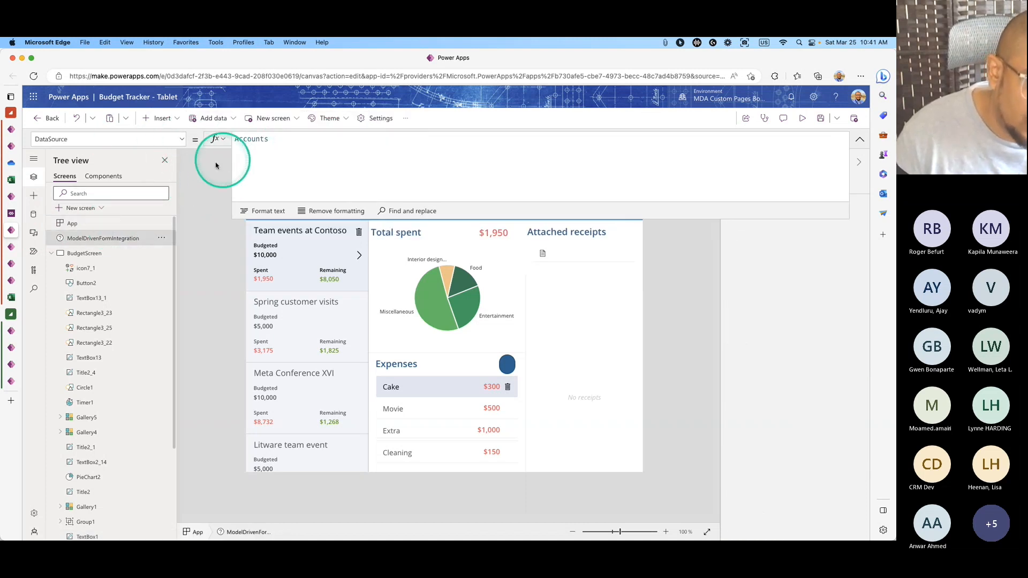
Insert ':' after 'Account Number' in the label formula and set Font size to 14.
{"action": "left_click", "coordinate": [858, 138]}
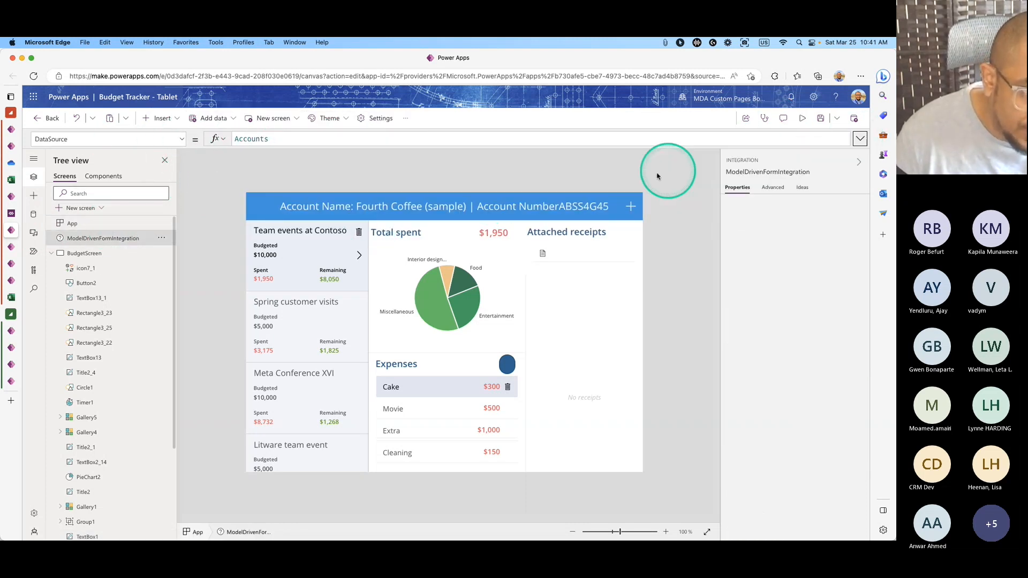
{"action": "left_click", "coordinate": [517, 207]}
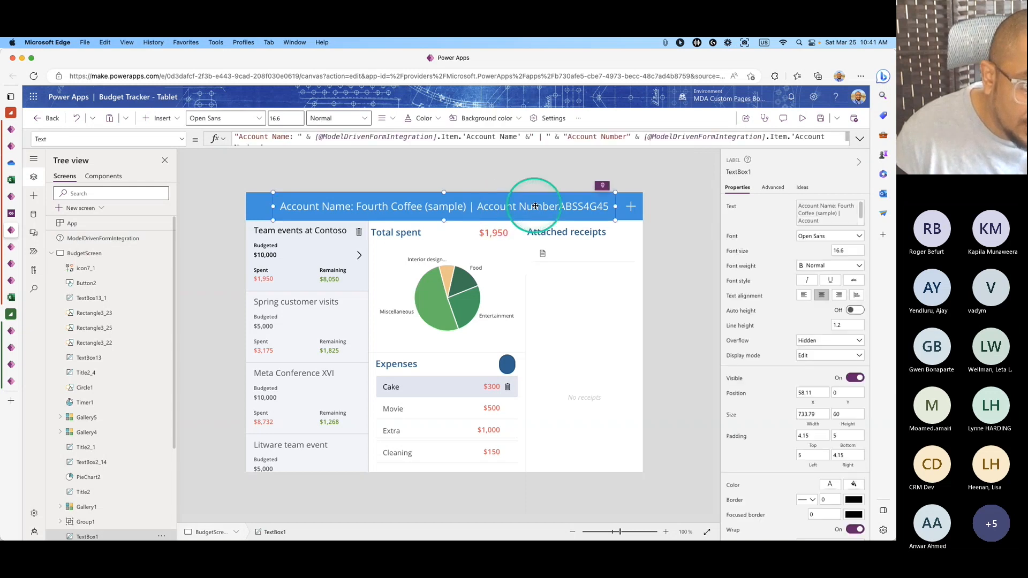
{"action": "left_click", "coordinate": [626, 137]}
{"action": "type", "text": ":"}
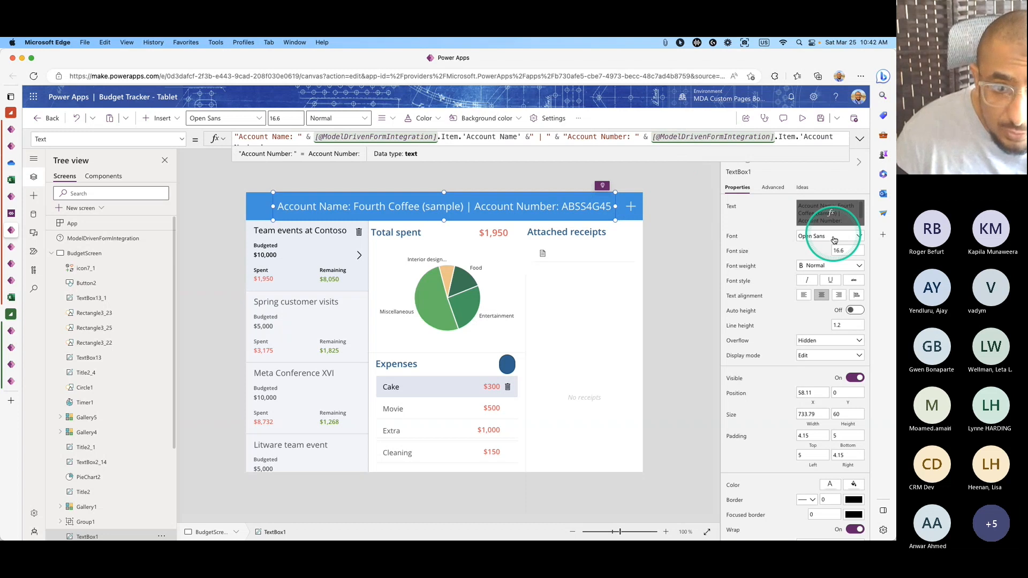
{"action": "left_click", "coordinate": [848, 251]}
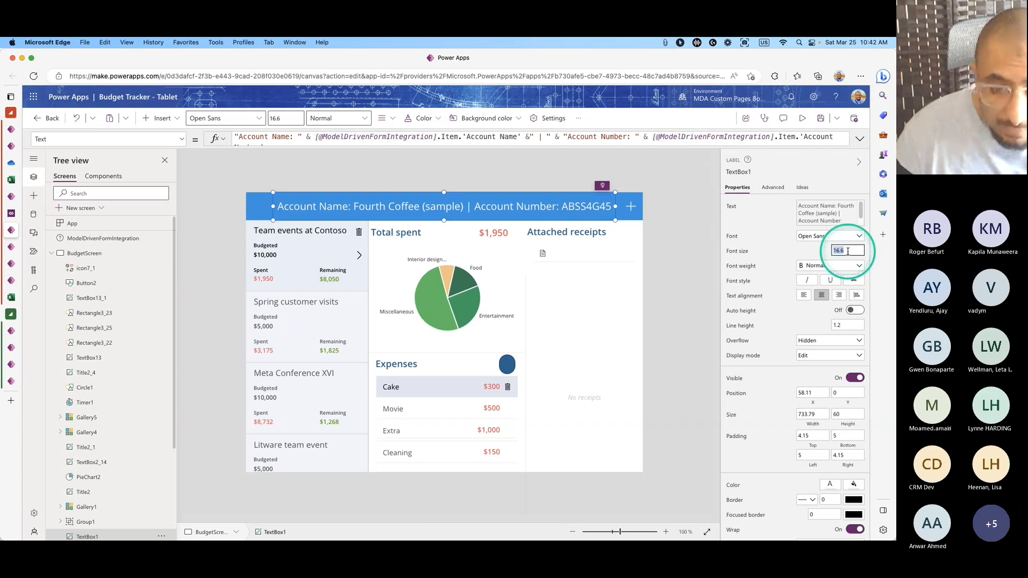
{"action": "type", "text": "14"}
{"action": "key", "text": "Return"}
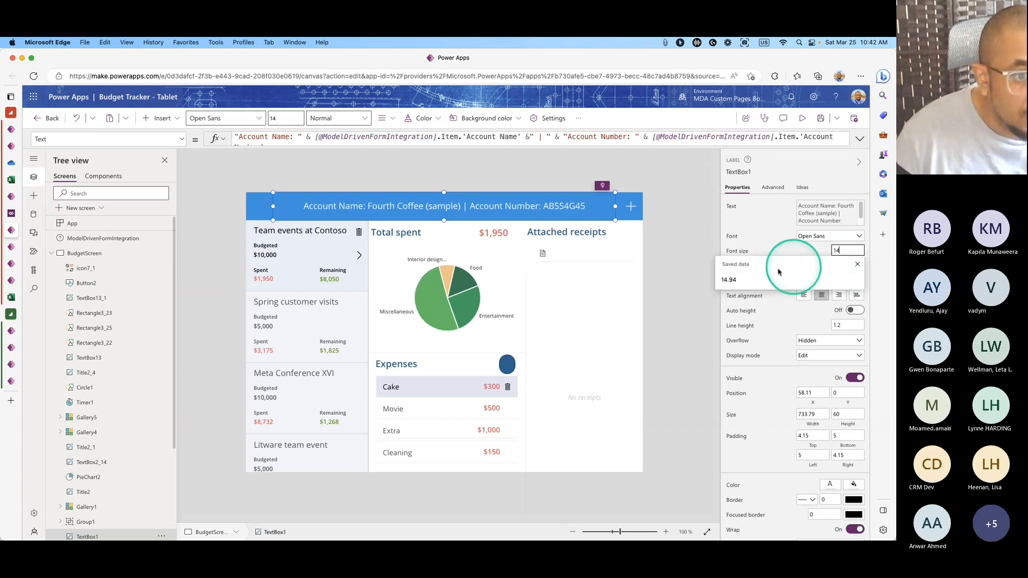
{"action": "left_click", "coordinate": [664, 236]}
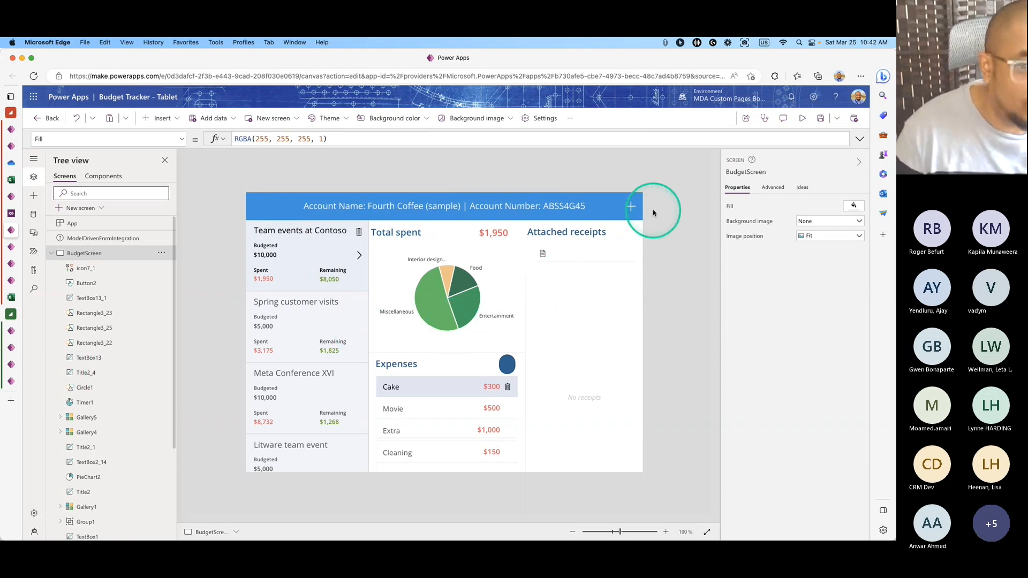
Save Budget Tracker, publish this version, and go back to the Form: Account tab.
{"action": "left_click", "coordinate": [94, 238]}
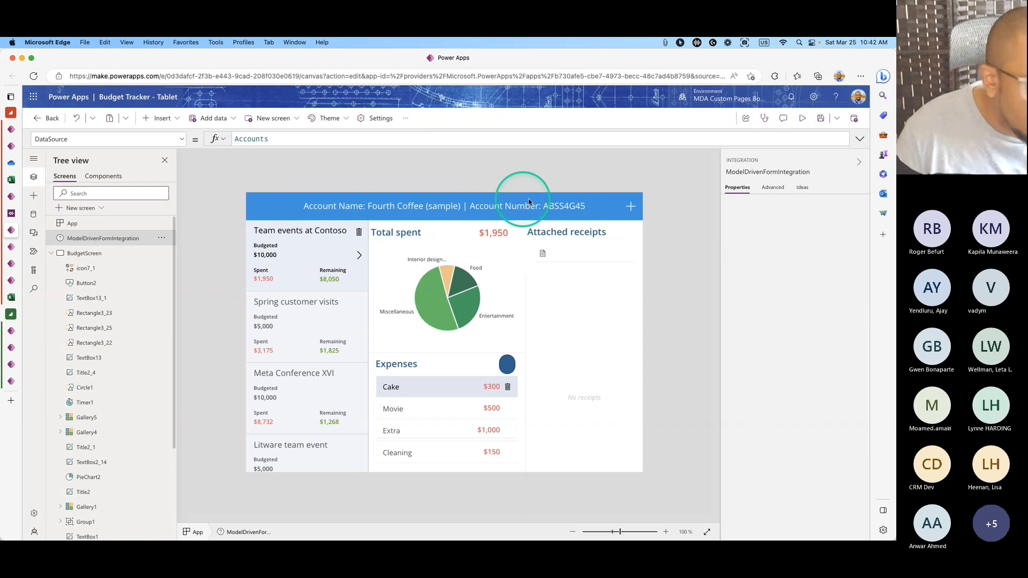
{"action": "left_click", "coordinate": [820, 118]}
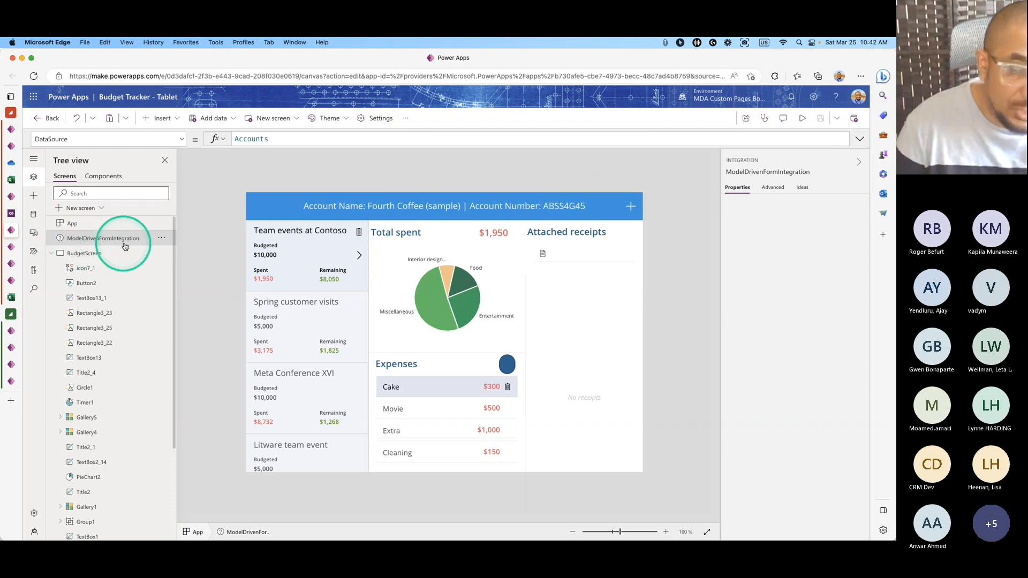
{"action": "left_click", "coordinate": [849, 121]}
{"action": "left_click", "coordinate": [470, 394]}
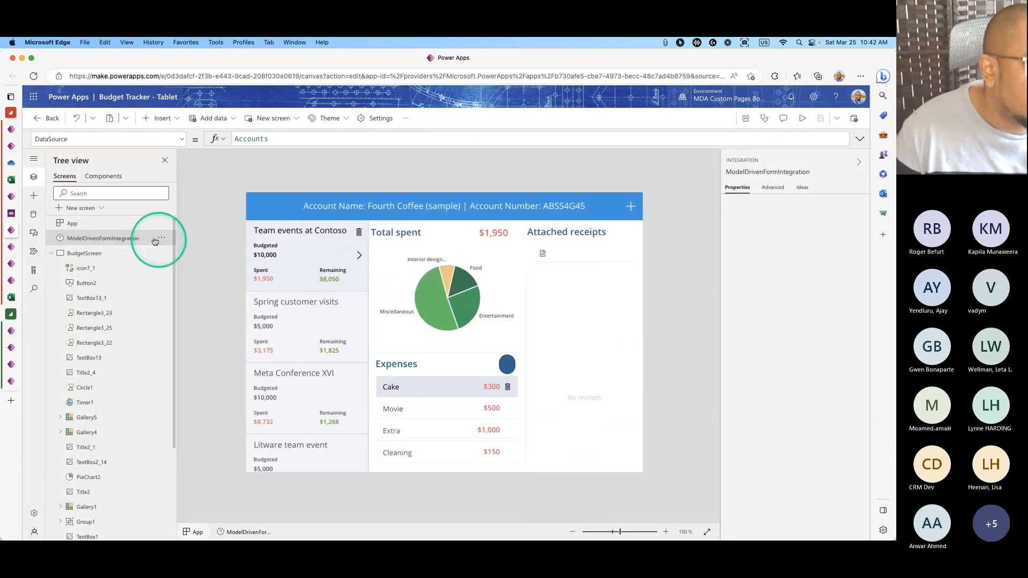
{"action": "left_click", "coordinate": [12, 214]}
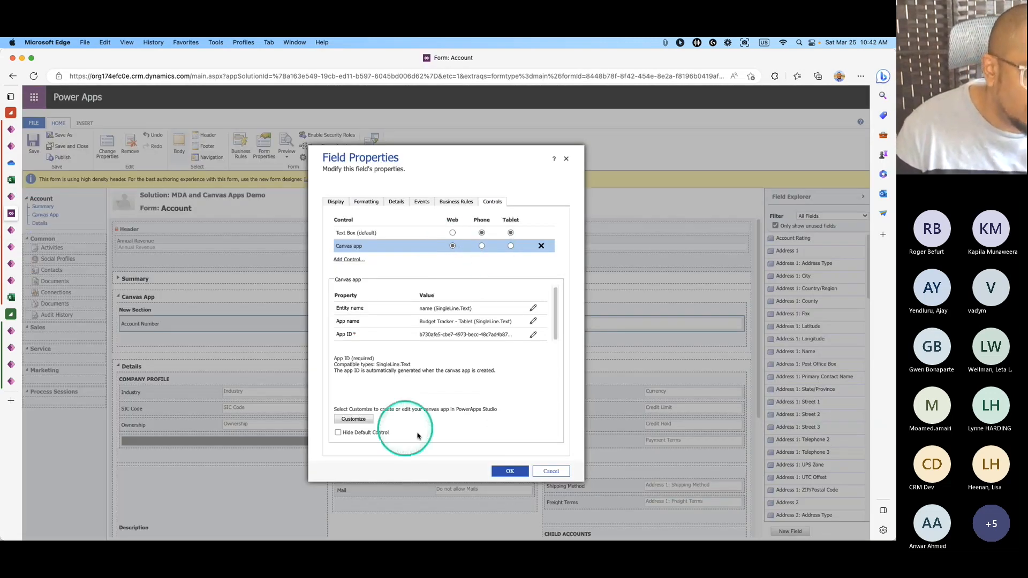
Accept Field Properties with OK, then Save, Publish, and Save and Close the Account form.
{"action": "left_click", "coordinate": [511, 471]}
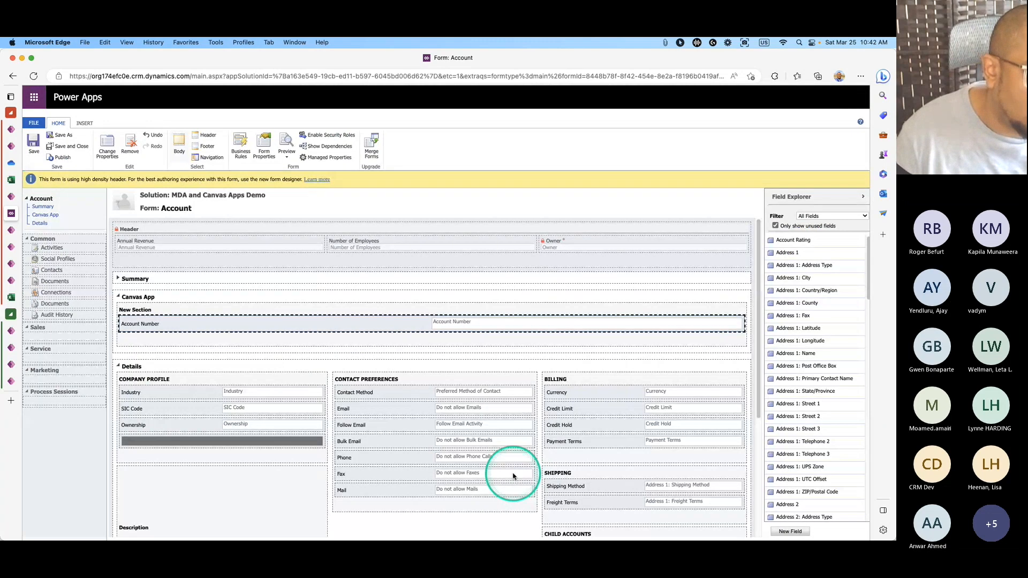
{"action": "left_click", "coordinate": [34, 142]}
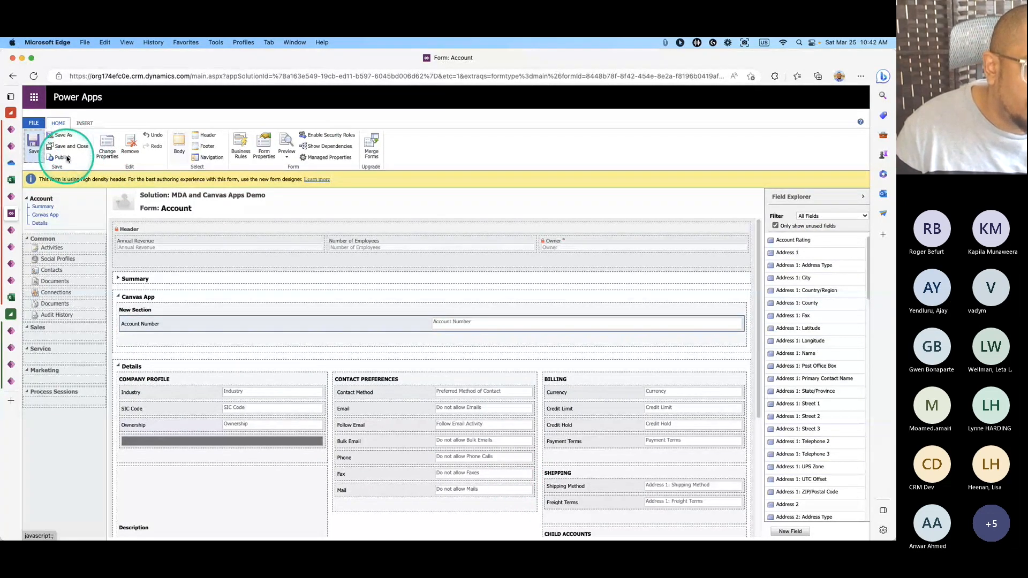
{"action": "left_click", "coordinate": [62, 158]}
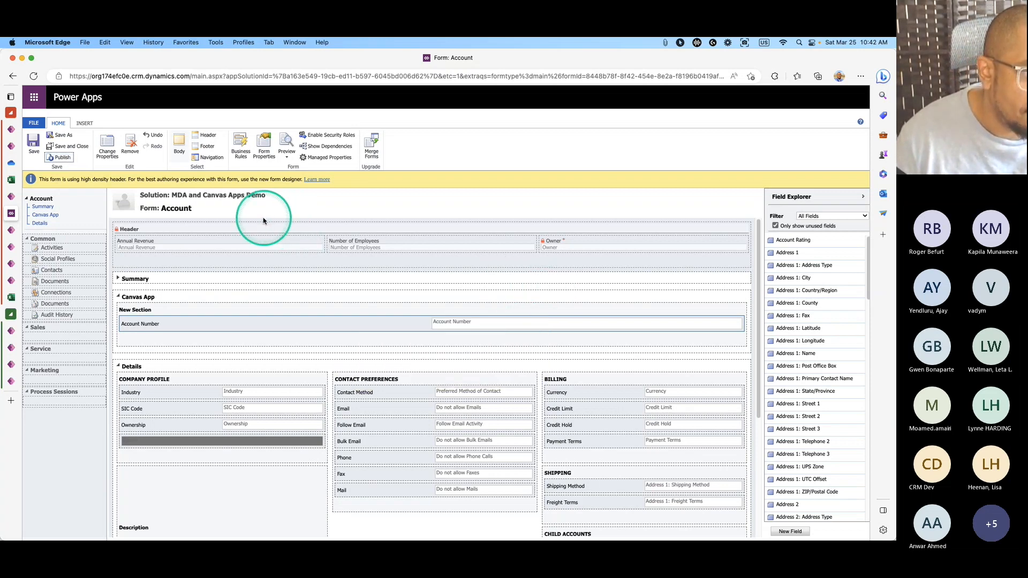
{"action": "left_click", "coordinate": [76, 148]}
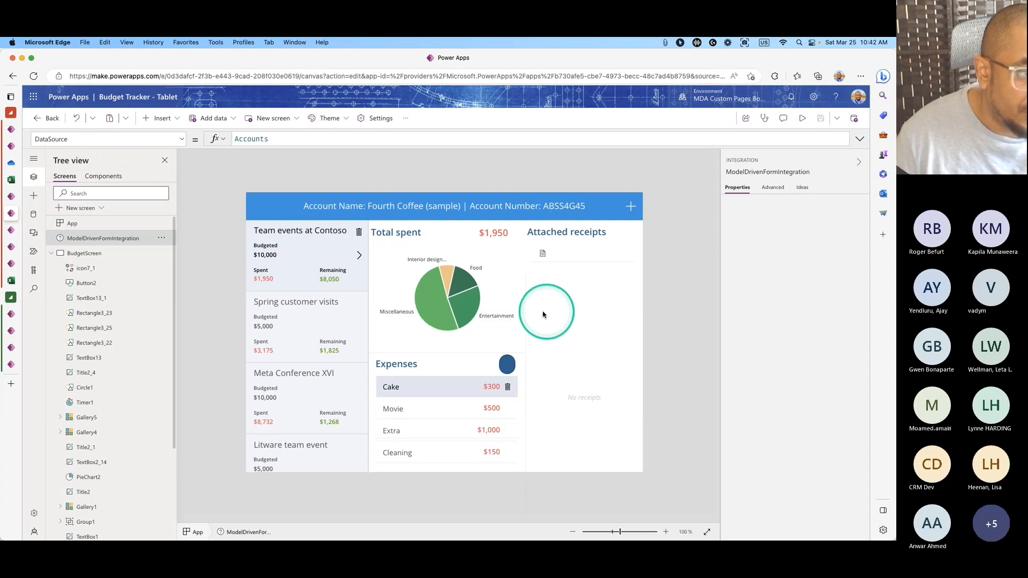
Select the Account form's Canvas App tab and save and publish the form.
{"action": "left_click", "coordinate": [10, 197]}
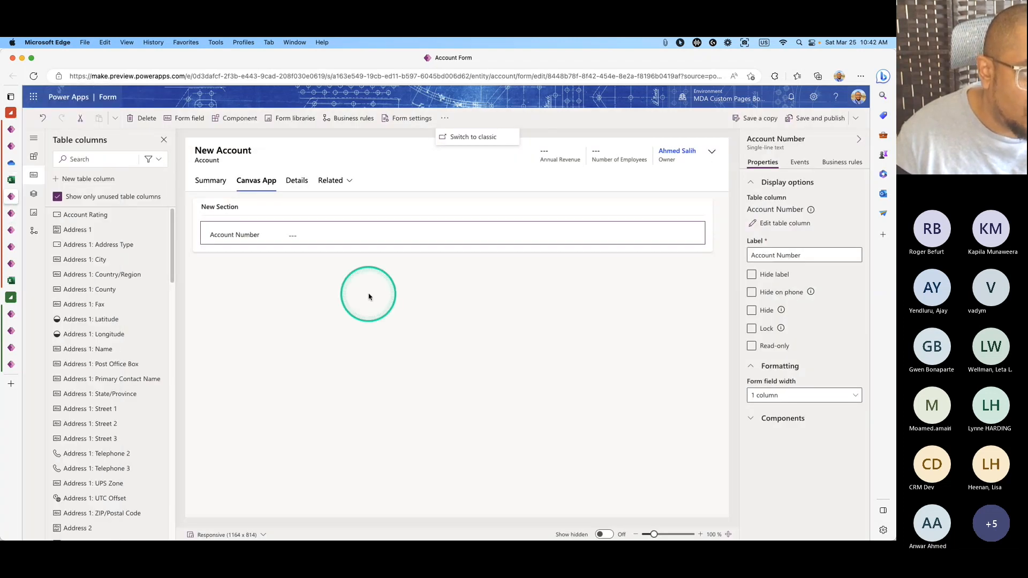
{"action": "left_click", "coordinate": [528, 287]}
{"action": "left_click", "coordinate": [812, 119]}
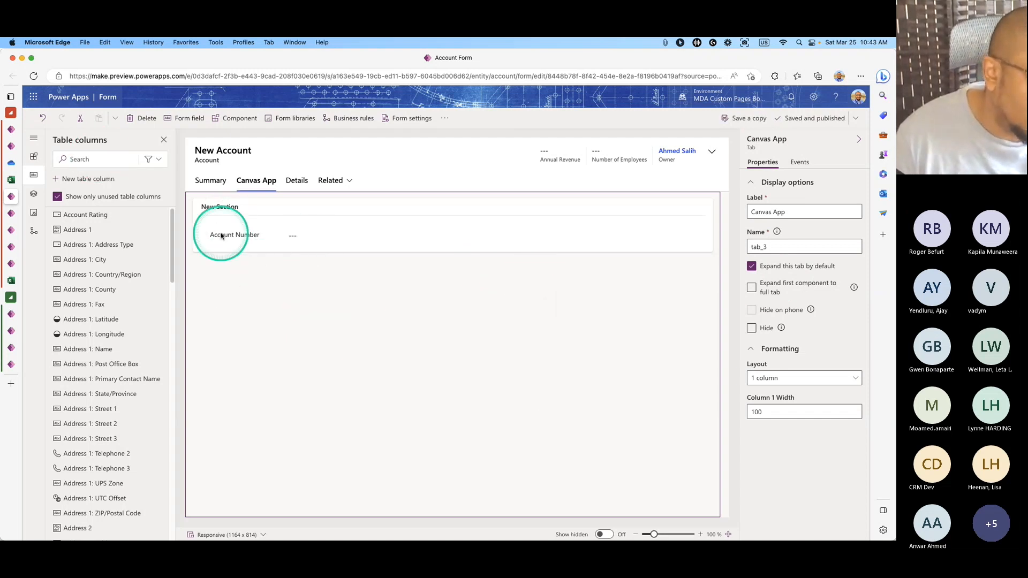
Find the Canvas app component by searching 'can' and drag it into New Section.
{"action": "left_click", "coordinate": [40, 159]}
{"action": "left_click", "coordinate": [80, 160]}
{"action": "type", "text": "can"}
{"action": "left_click_drag", "start_coordinate": [80, 196], "coordinate": [222, 247]}
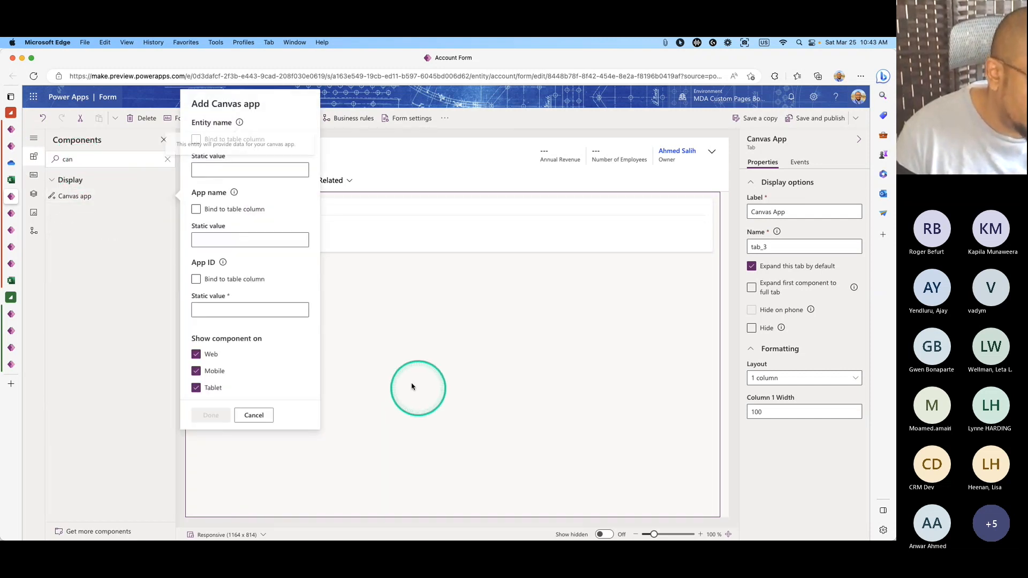
Bind the canvas app's entity name to the Account Name column.
{"action": "left_click", "coordinate": [196, 139]}
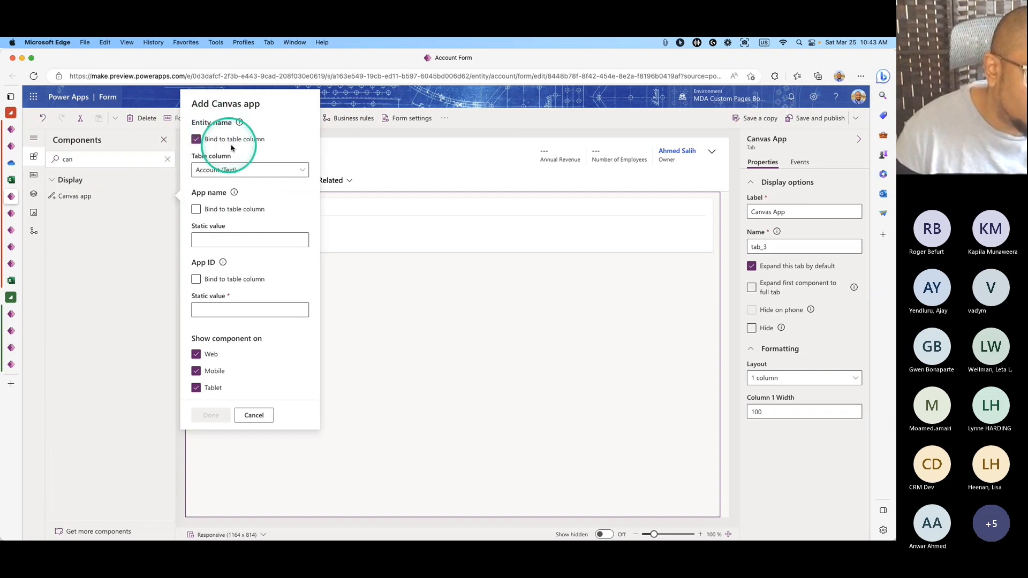
{"action": "left_click", "coordinate": [302, 171]}
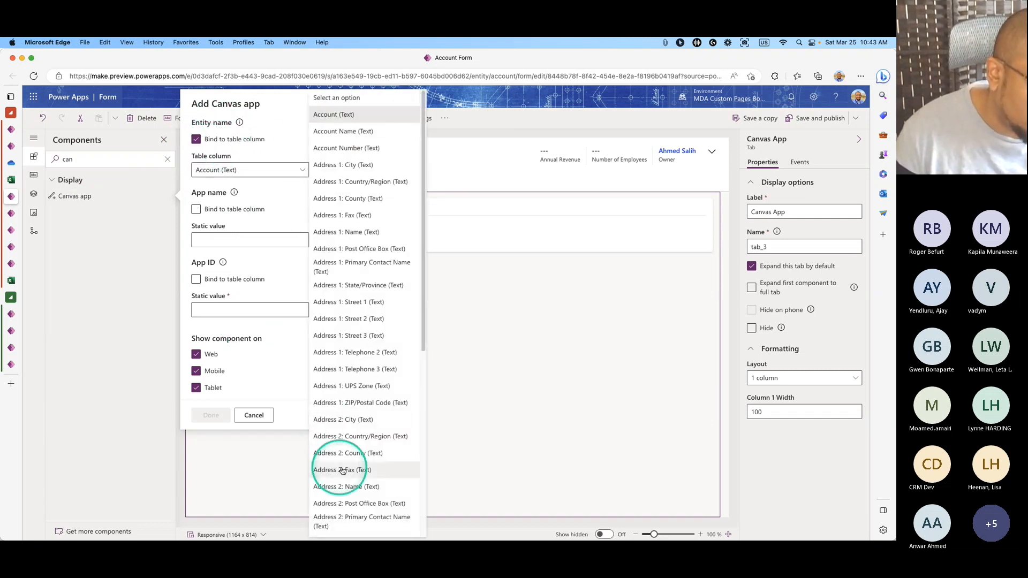
{"action": "left_click", "coordinate": [347, 133]}
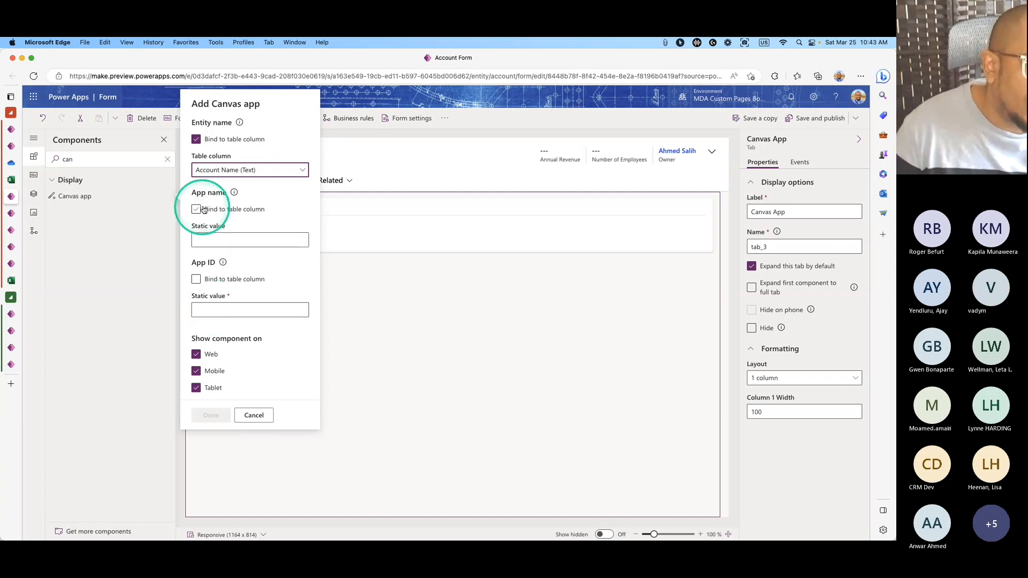
Paste 'Budget Tracker - Tablet' and its App ID, clear Mobile and Tablet, and confirm.
{"action": "left_click", "coordinate": [219, 236]}
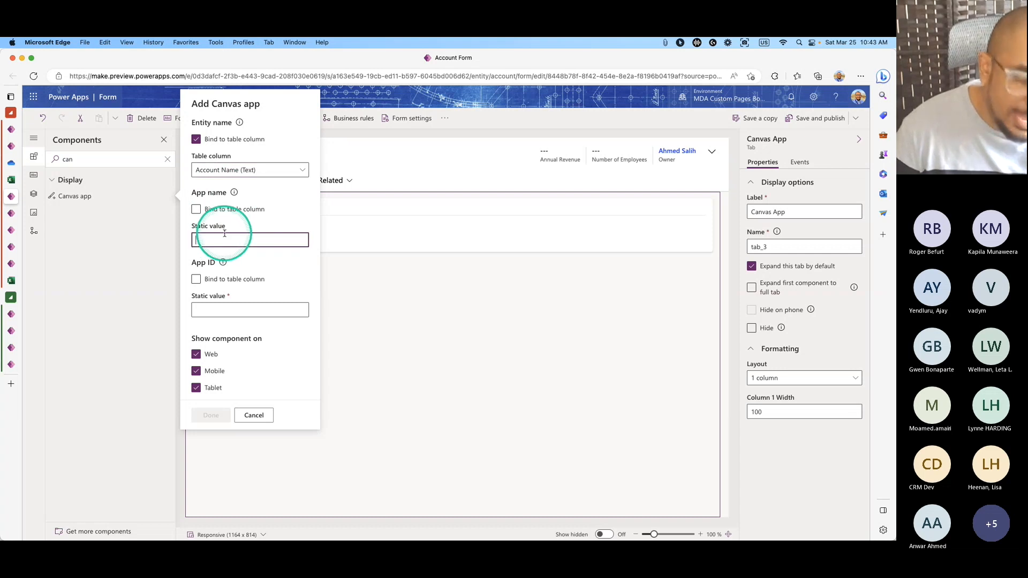
{"action": "left_click", "coordinate": [681, 43]}
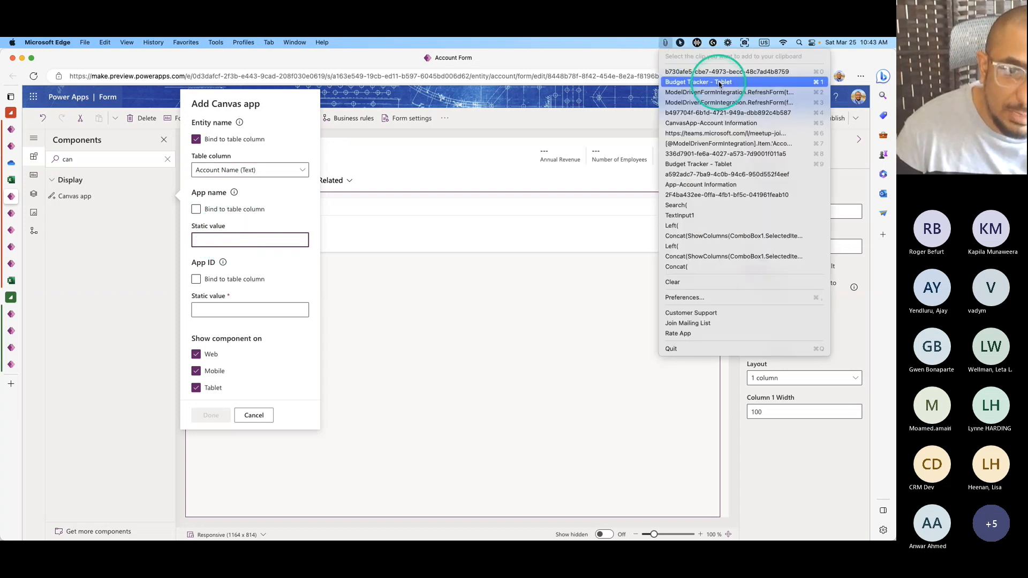
{"action": "left_click", "coordinate": [238, 235]}
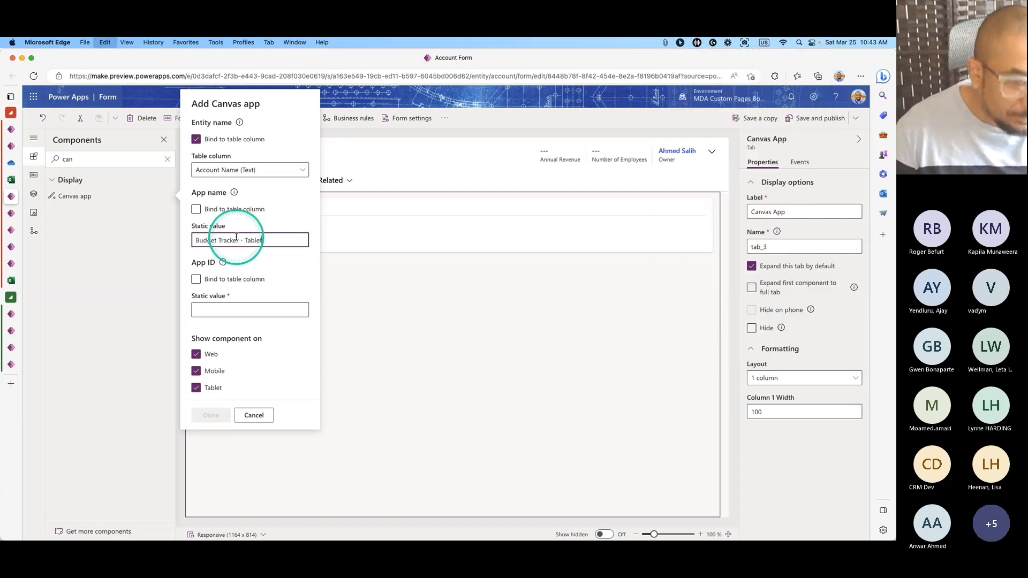
{"action": "left_click", "coordinate": [259, 312]}
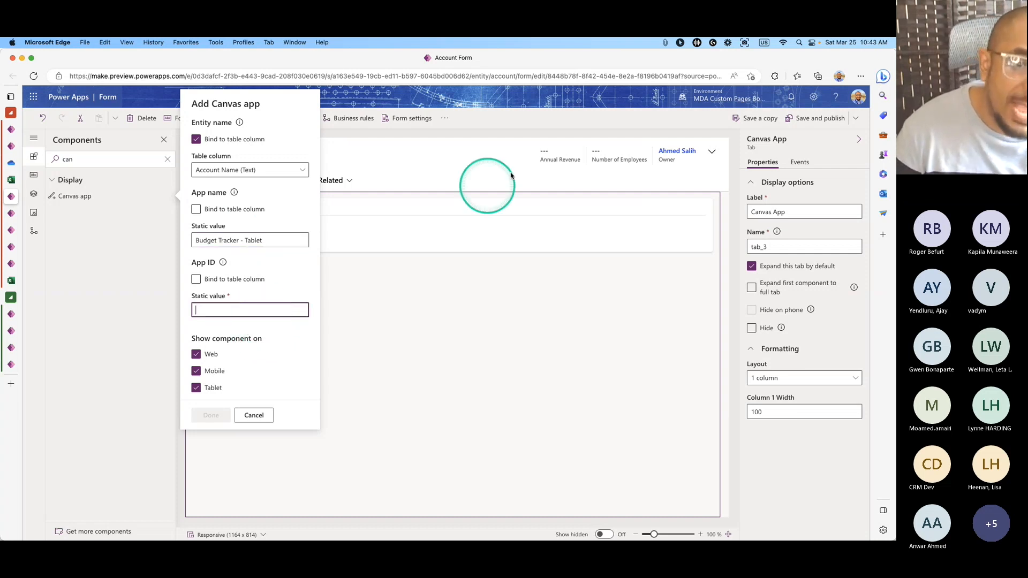
{"action": "left_click", "coordinate": [666, 43]}
{"action": "left_click", "coordinate": [694, 70]}
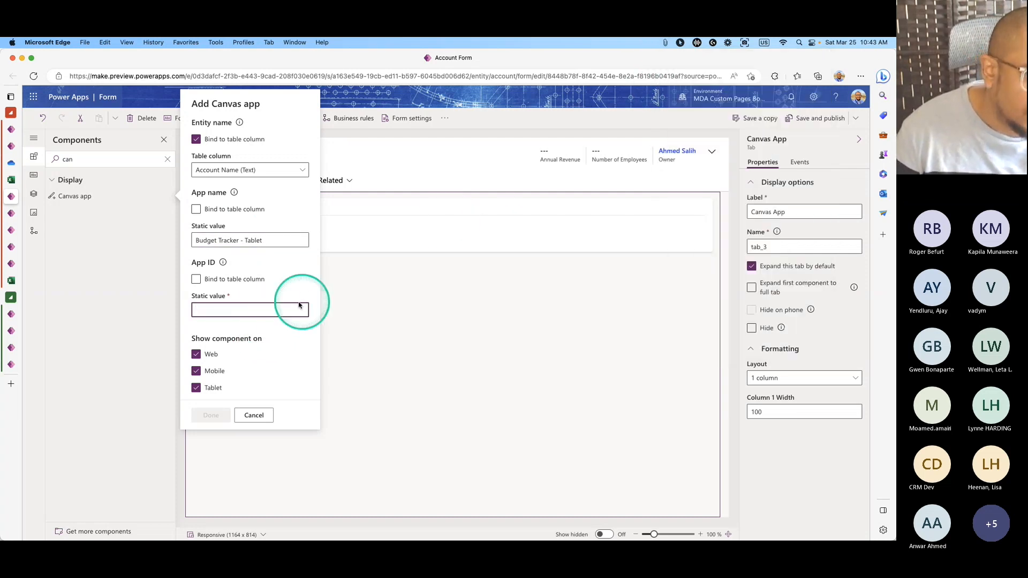
{"action": "key", "text": "super+v"}
{"action": "left_click", "coordinate": [196, 370]}
{"action": "left_click", "coordinate": [204, 389]}
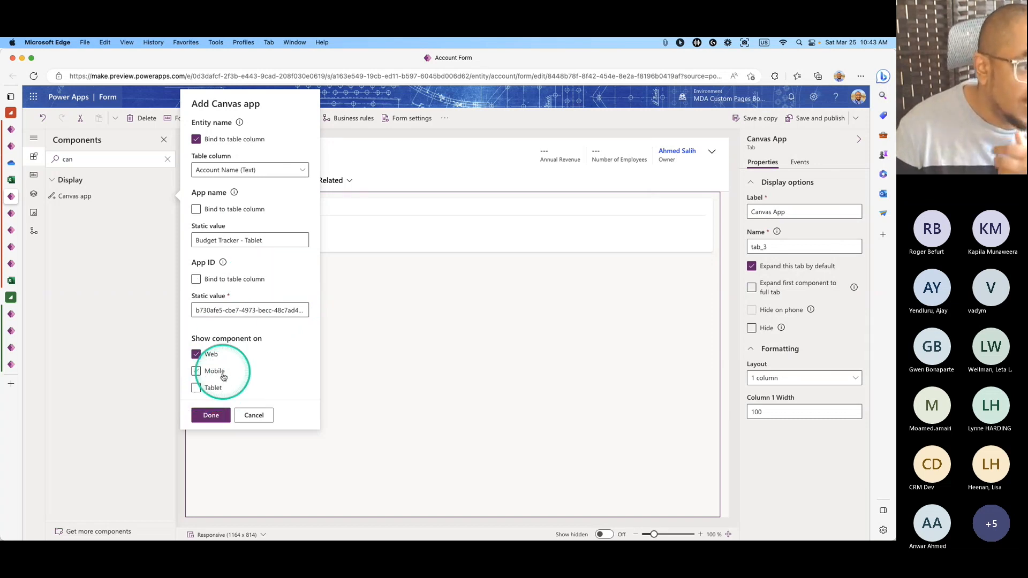
{"action": "left_click", "coordinate": [220, 416]}
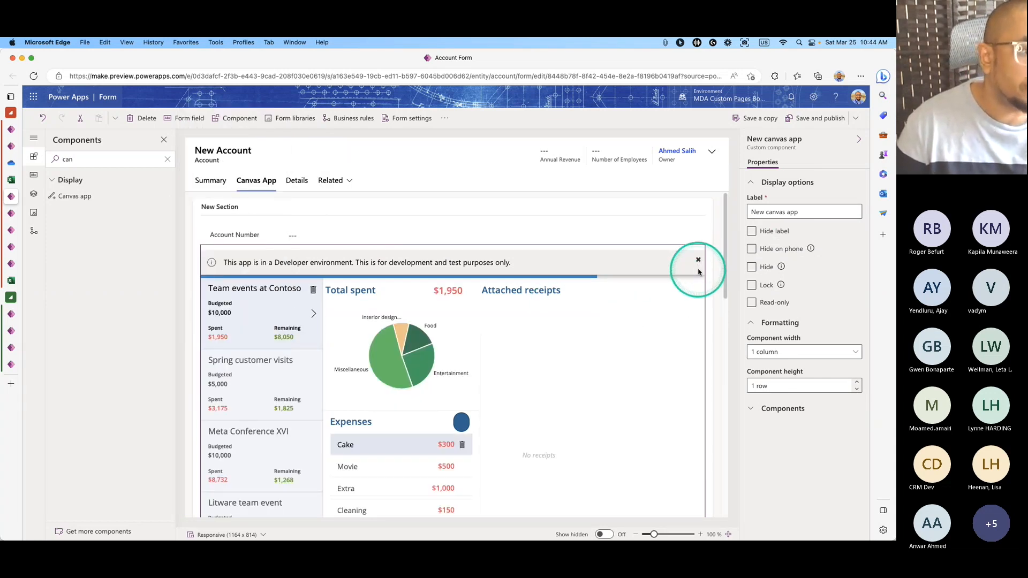
Save and publish the form with the embedded Budget Tracker app.
{"action": "scroll", "coordinate": [639, 327], "scroll_direction": "down", "scroll_amount": 4}
{"action": "scroll", "coordinate": [640, 327], "scroll_direction": "up", "scroll_amount": 4}
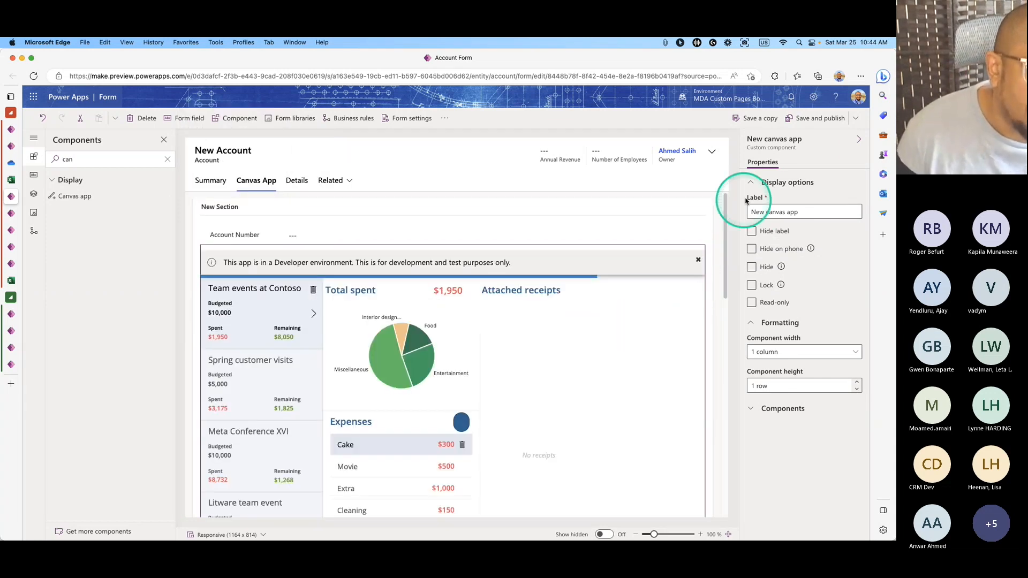
{"action": "left_click", "coordinate": [810, 124]}
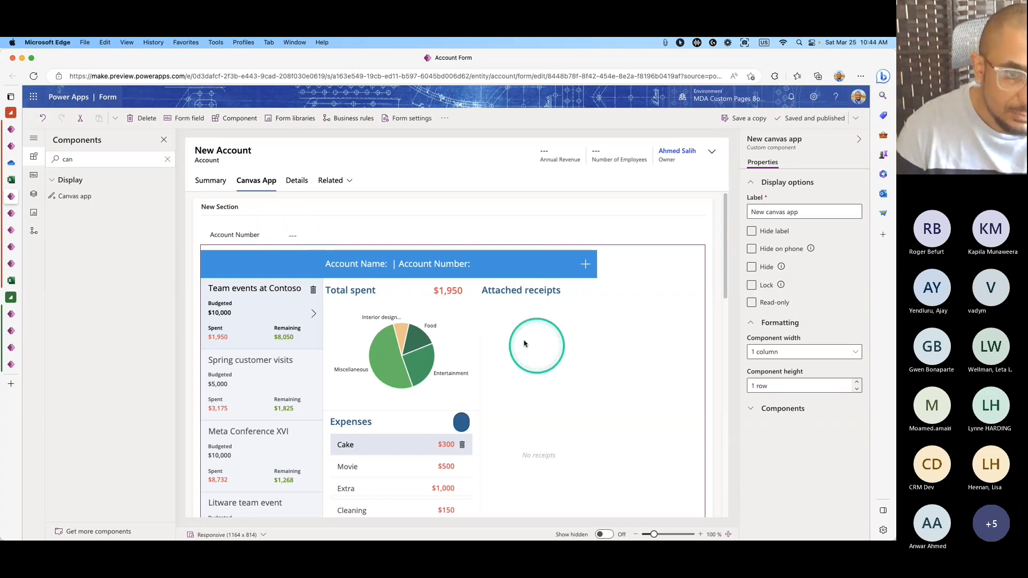
Toggle the Account Number field's Hide setting in the Properties pane.
{"action": "left_click", "coordinate": [271, 234]}
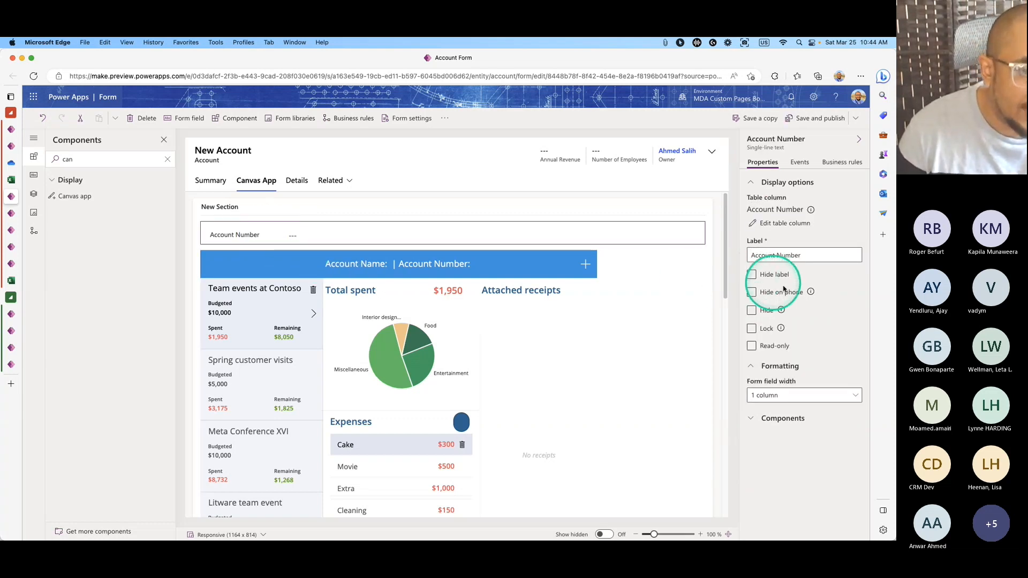
{"action": "left_click", "coordinate": [759, 312]}
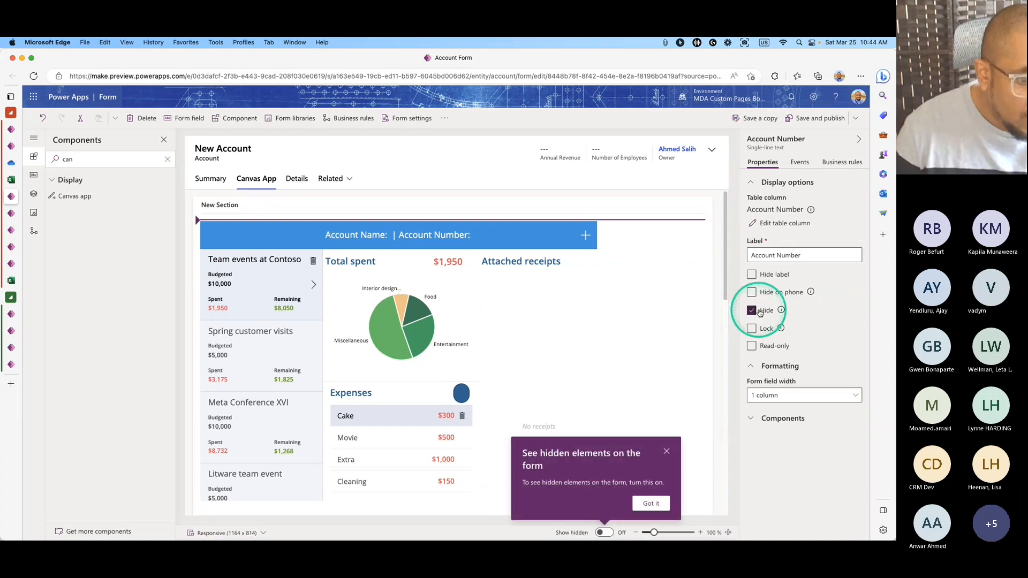
{"action": "left_click", "coordinate": [752, 310]}
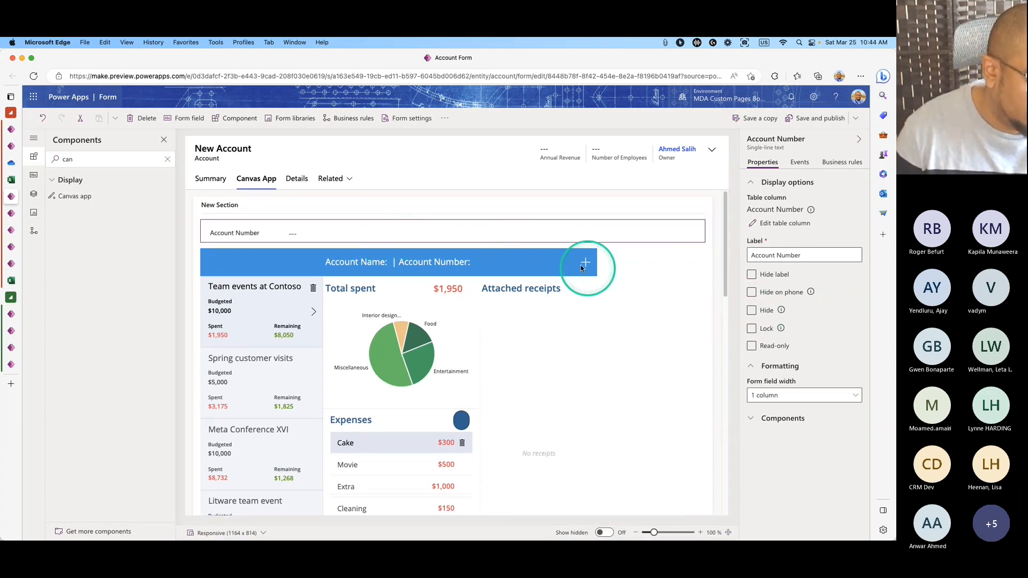
Replace the section label 'Section' with 'Account Budget Tracking System', then save and publish.
{"action": "left_click", "coordinate": [552, 238]}
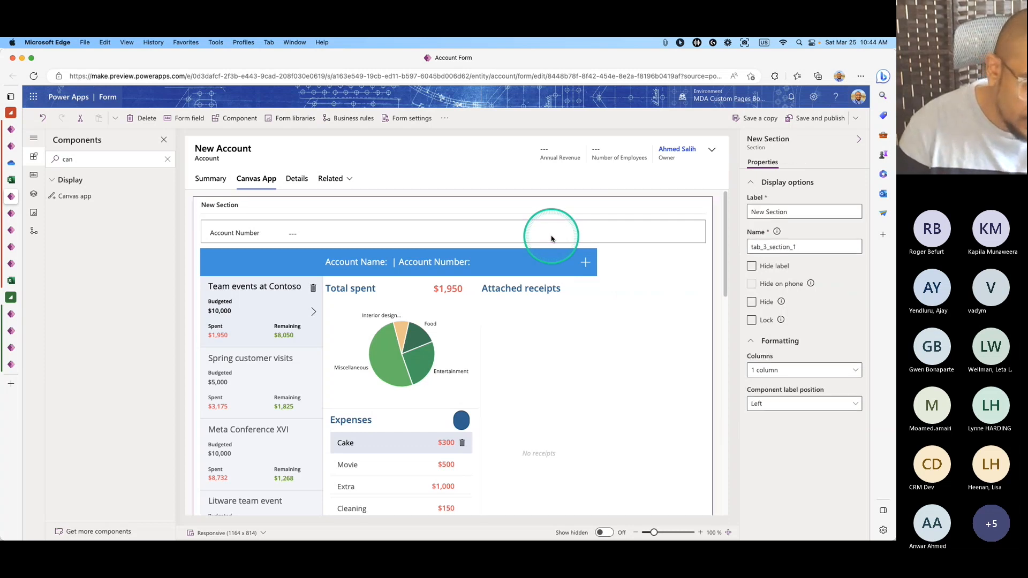
{"action": "left_click", "coordinate": [811, 119]}
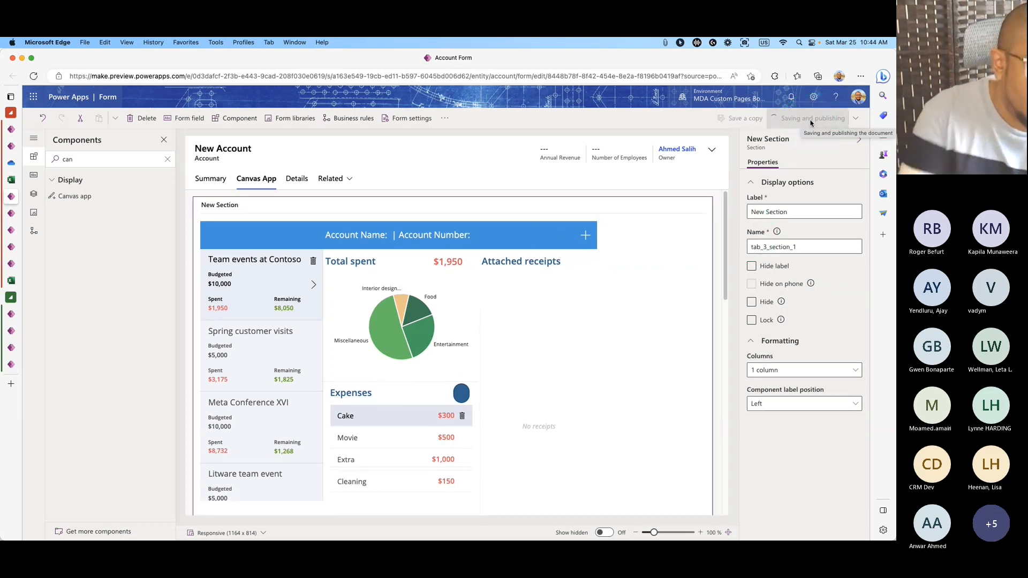
{"action": "left_click", "coordinate": [782, 211]}
{"action": "left_click", "coordinate": [797, 217]}
{"action": "double_click", "coordinate": [803, 212]}
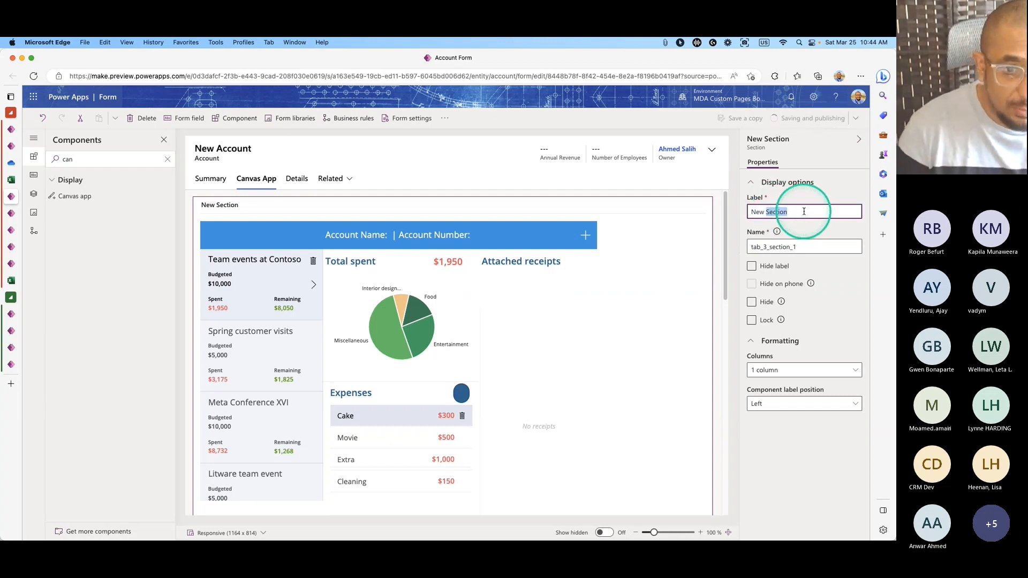
{"action": "key", "text": "BackSpace"}
{"action": "key", "text": "BackSpace"}
{"action": "key", "text": "BackSpace"}
{"action": "key", "text": "BackSpace"}
{"action": "key", "text": "BackSpace"}
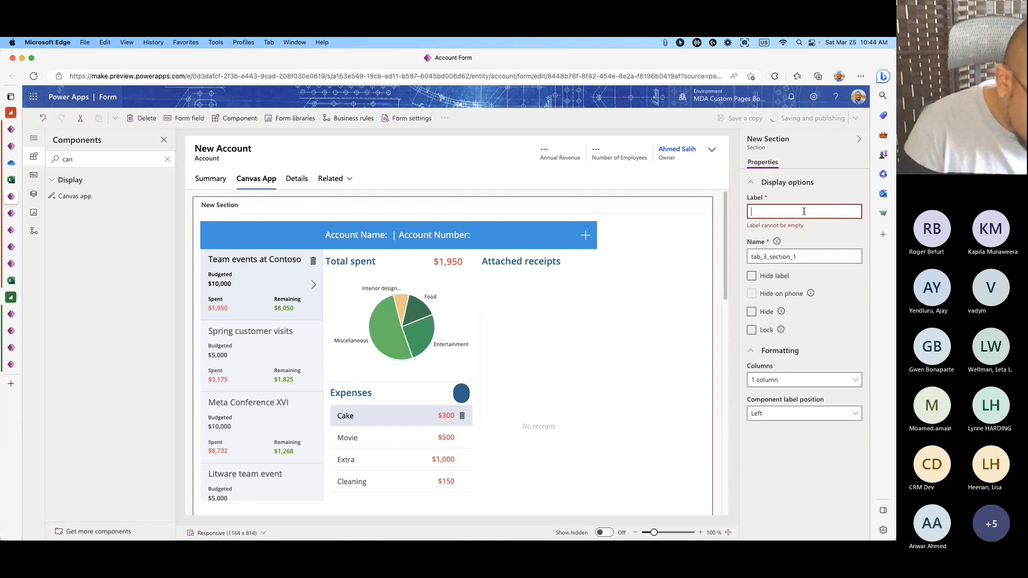
{"action": "type", "text": "Account "}
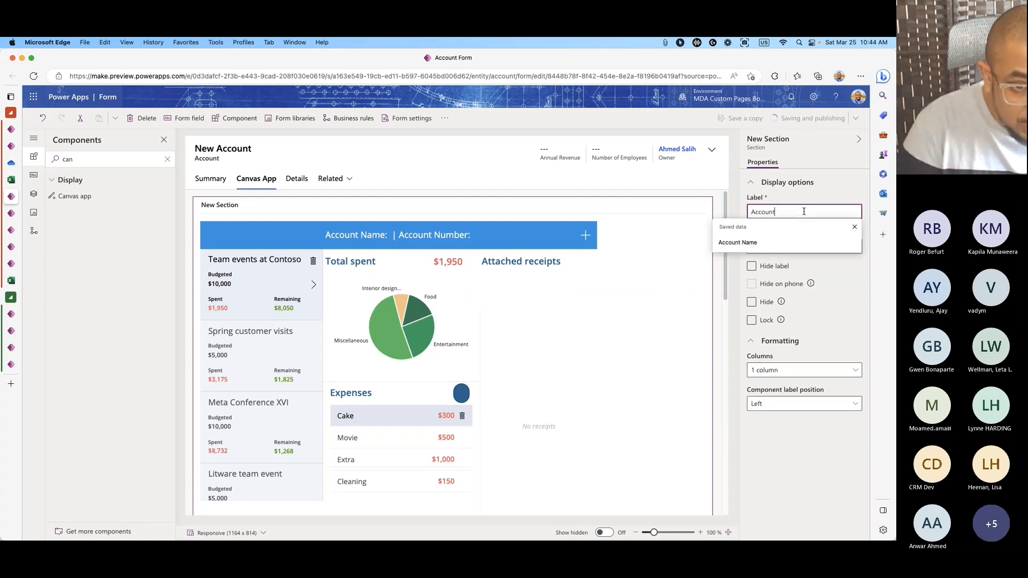
{"action": "type", "text": "Bu"}
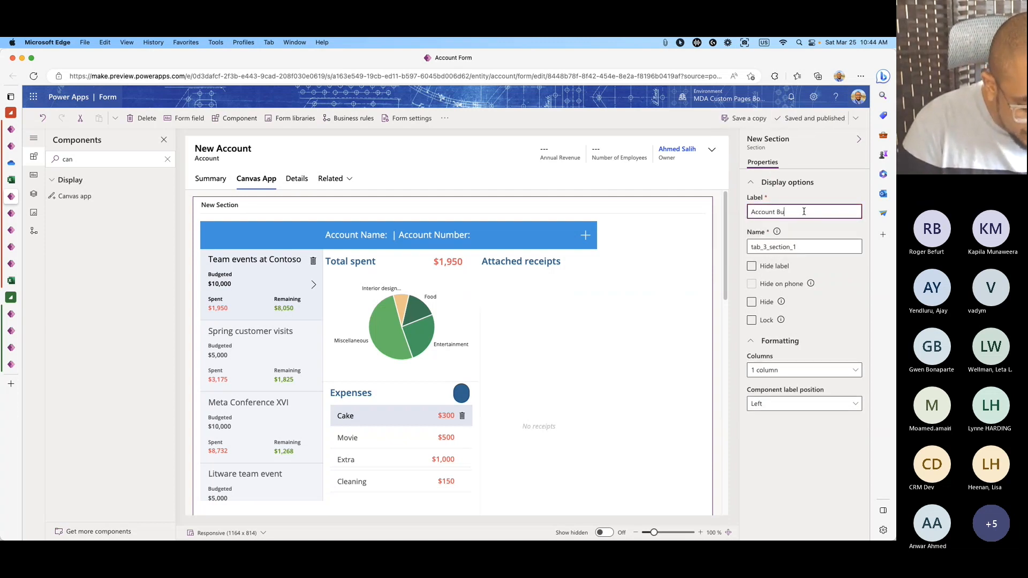
{"action": "type", "text": "dget Ta"}
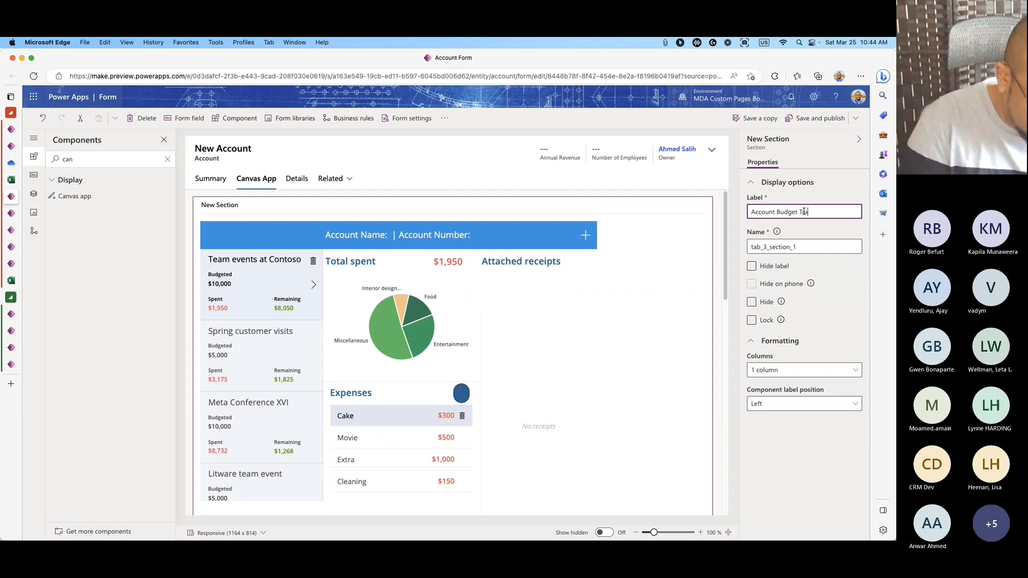
{"action": "key", "text": "BackSpace"}
{"action": "type", "text": "racking S"}
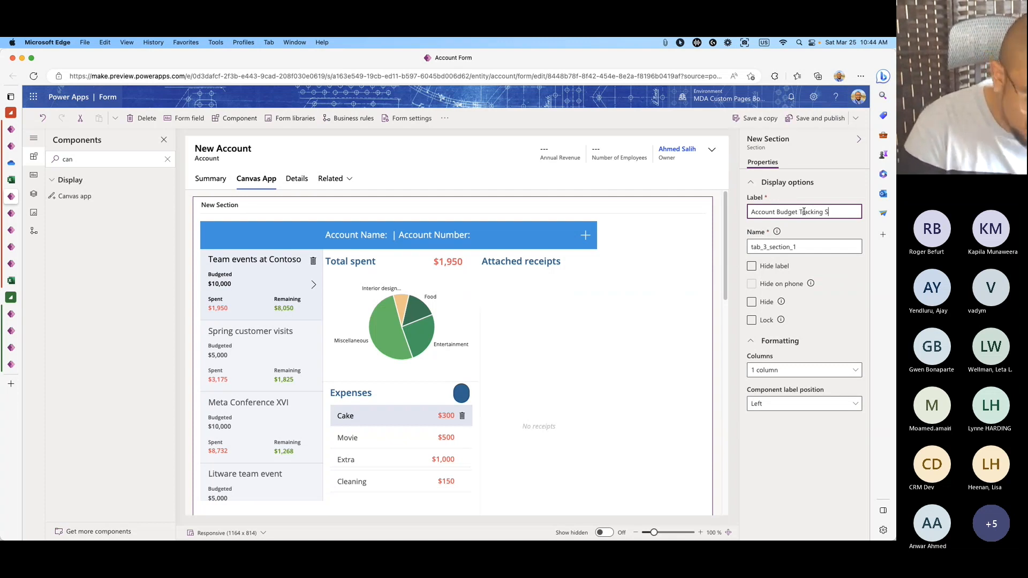
{"action": "type", "text": "ystems"}
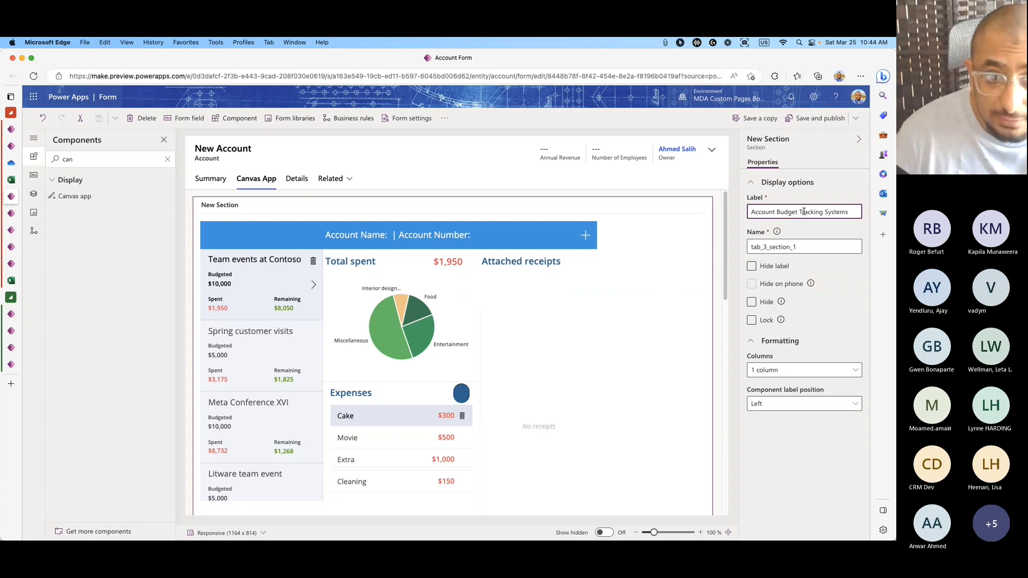
{"action": "left_click", "coordinate": [848, 272]}
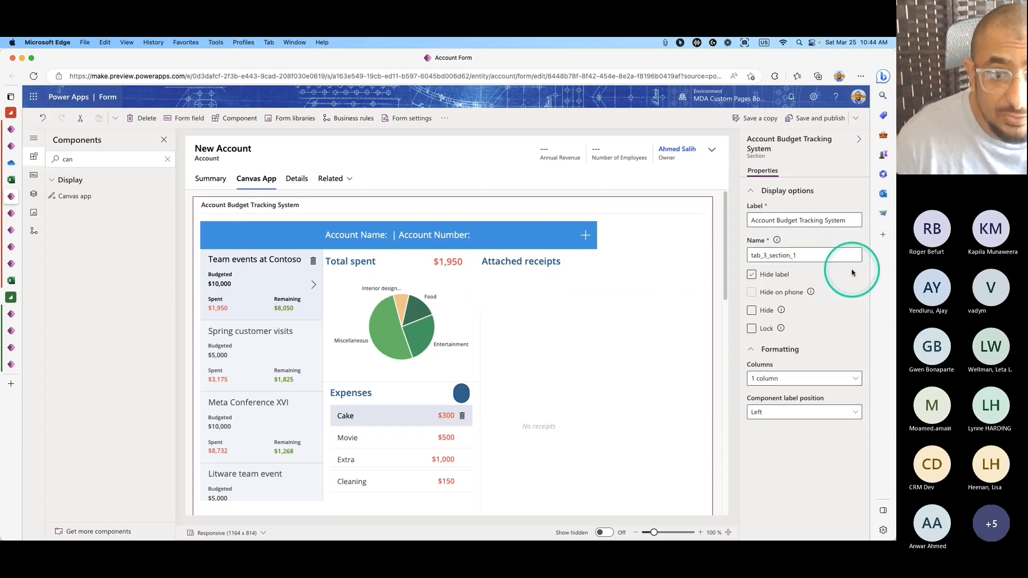
{"action": "left_click", "coordinate": [532, 307]}
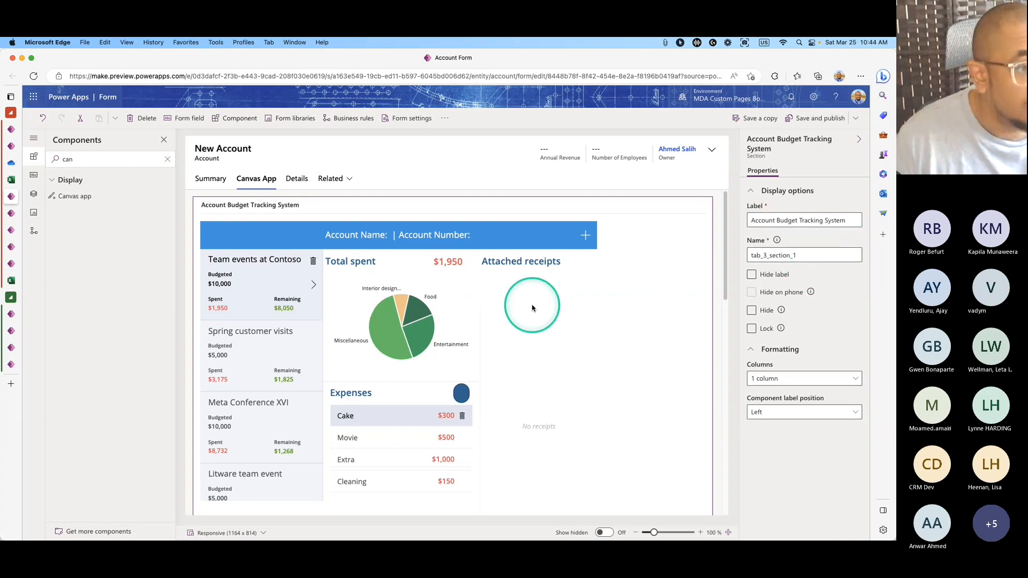
{"action": "left_click", "coordinate": [814, 123]}
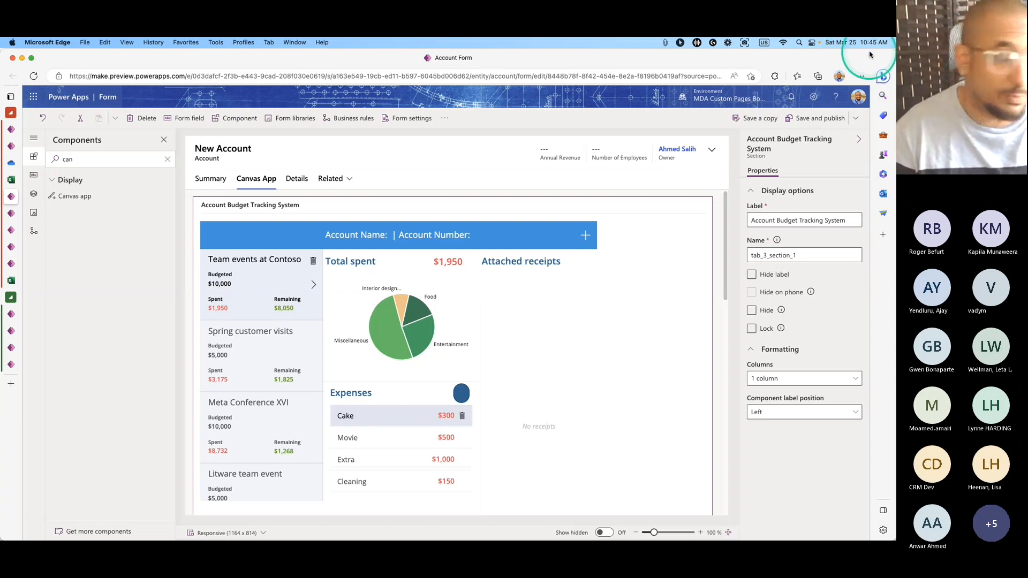
{"action": "mouse_move", "coordinate": [3, 535]}
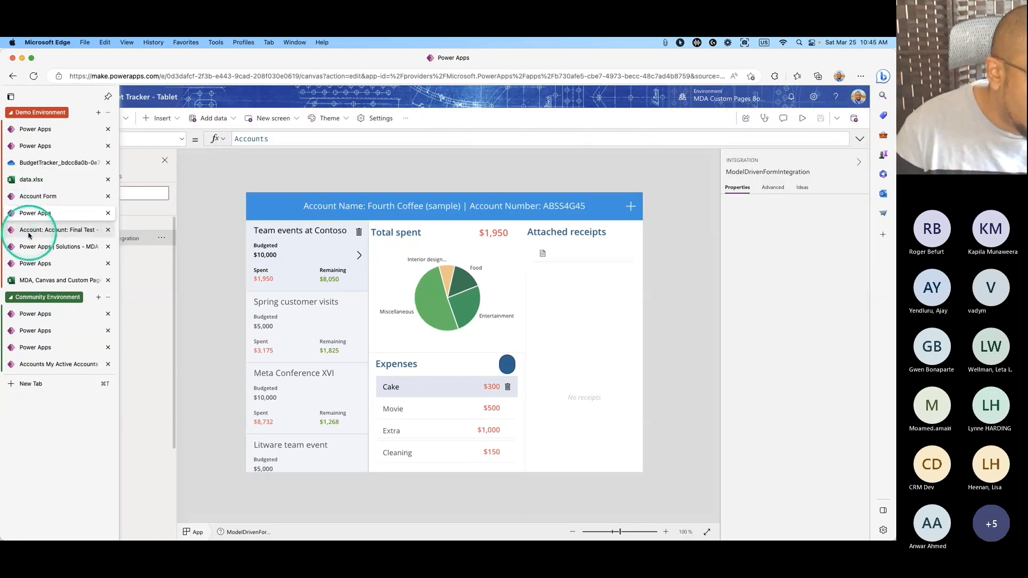
Open Accounts, reload the page several times, and open A. Datum Corporation (sample).
{"action": "left_click", "coordinate": [22, 230]}
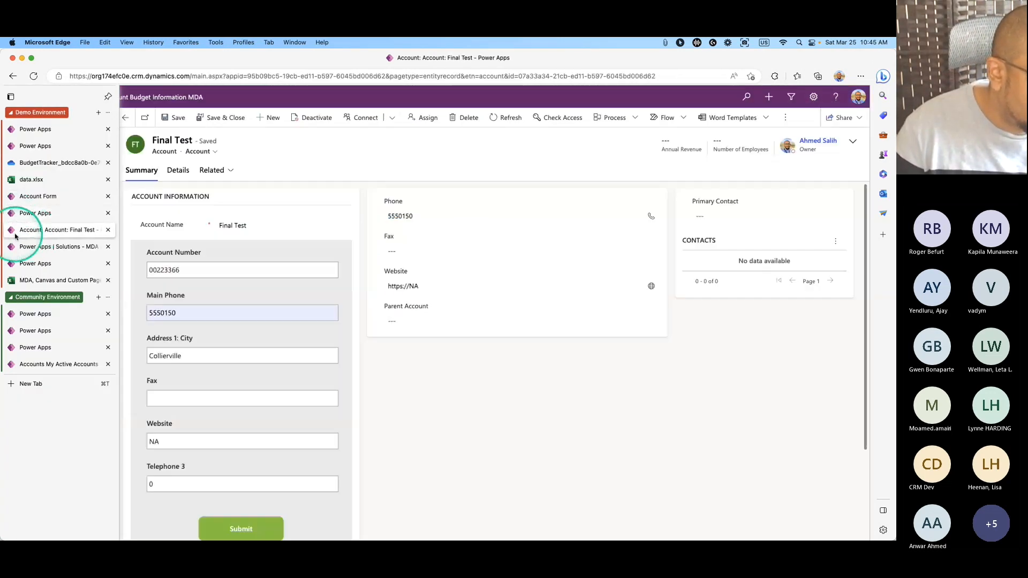
{"action": "left_click", "coordinate": [77, 213]}
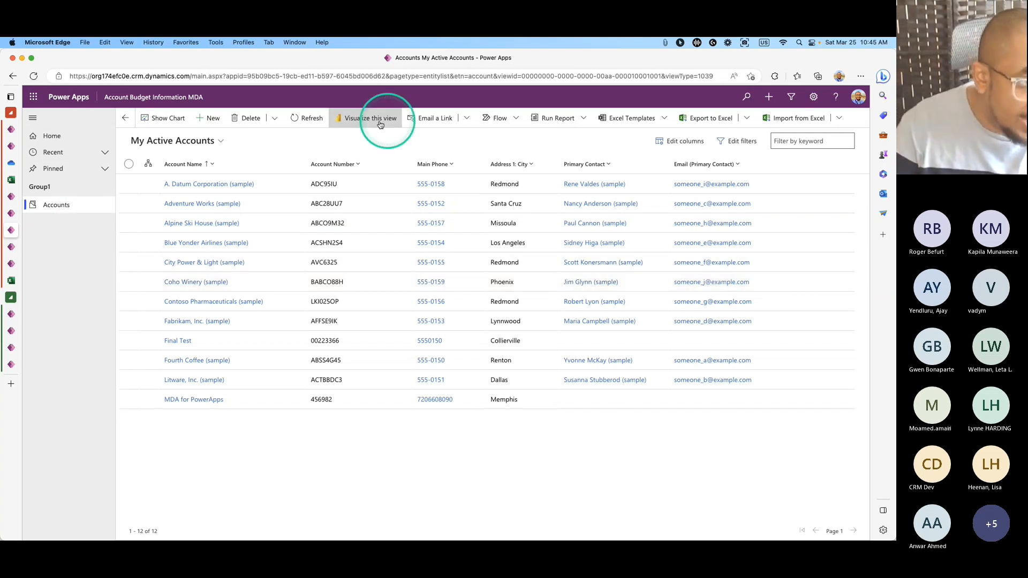
{"action": "left_click", "coordinate": [33, 78]}
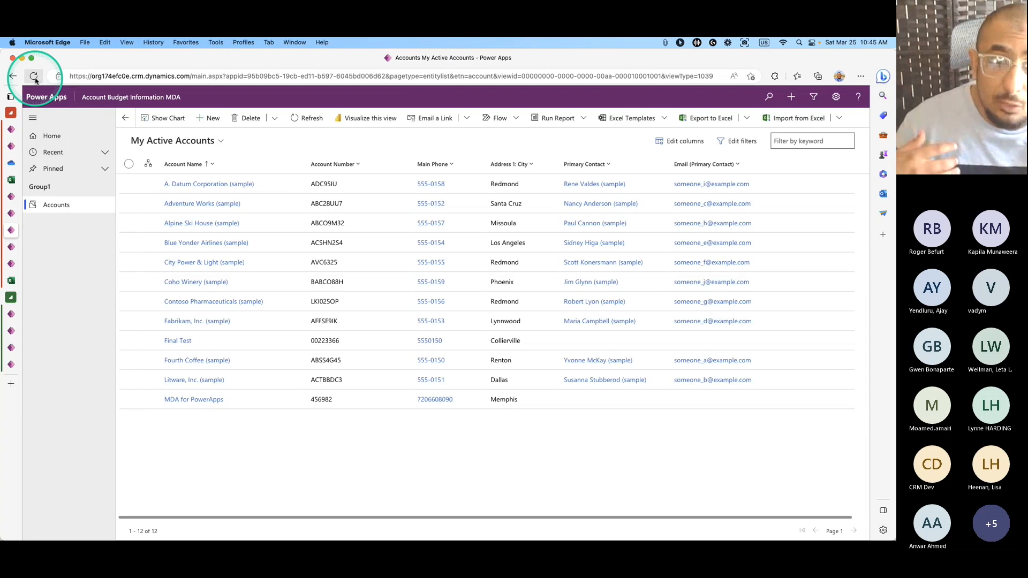
{"action": "left_click", "coordinate": [35, 80]}
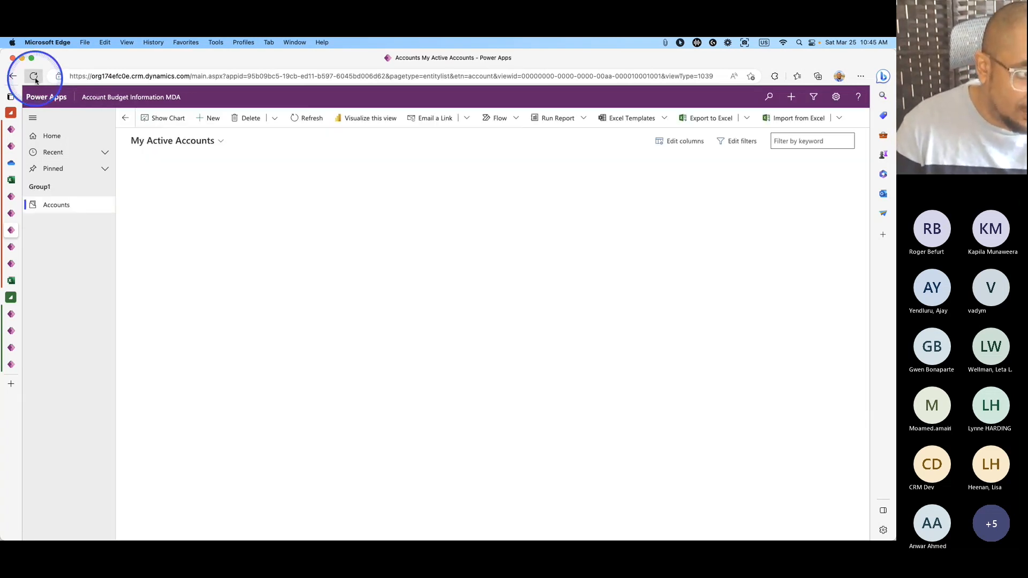
{"action": "left_click", "coordinate": [36, 80]}
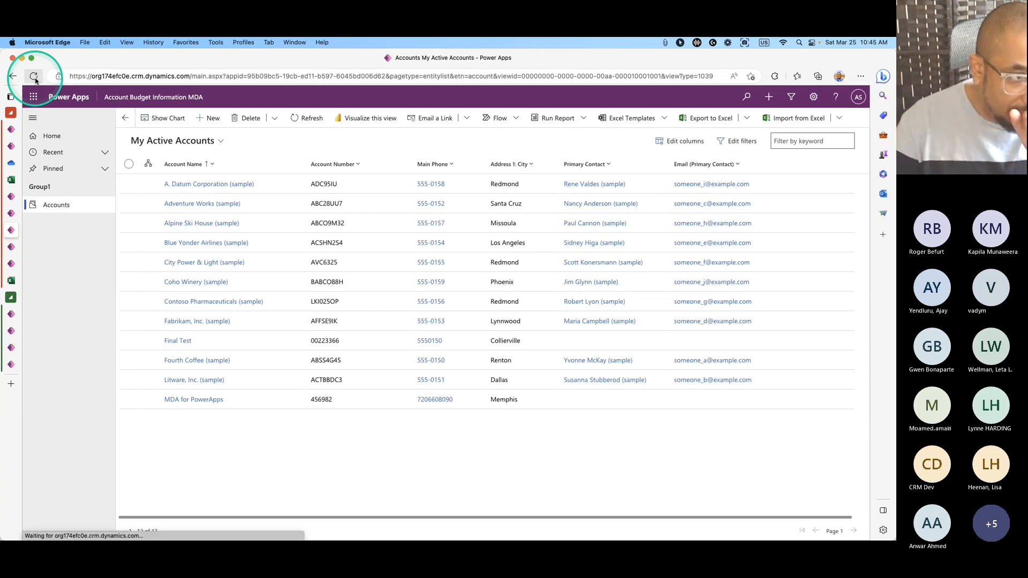
{"action": "left_click", "coordinate": [36, 80]}
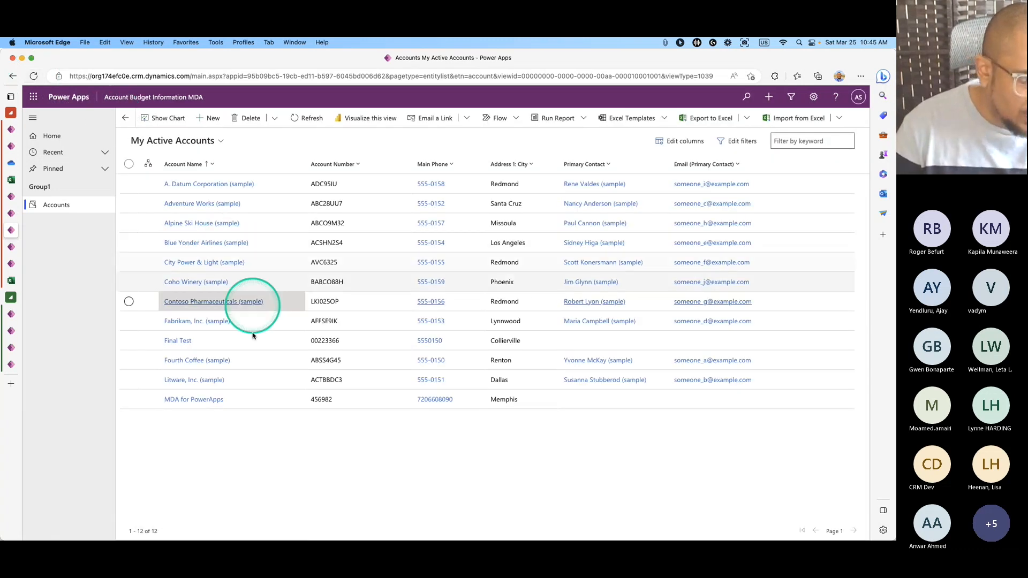
{"action": "left_click", "coordinate": [215, 185]}
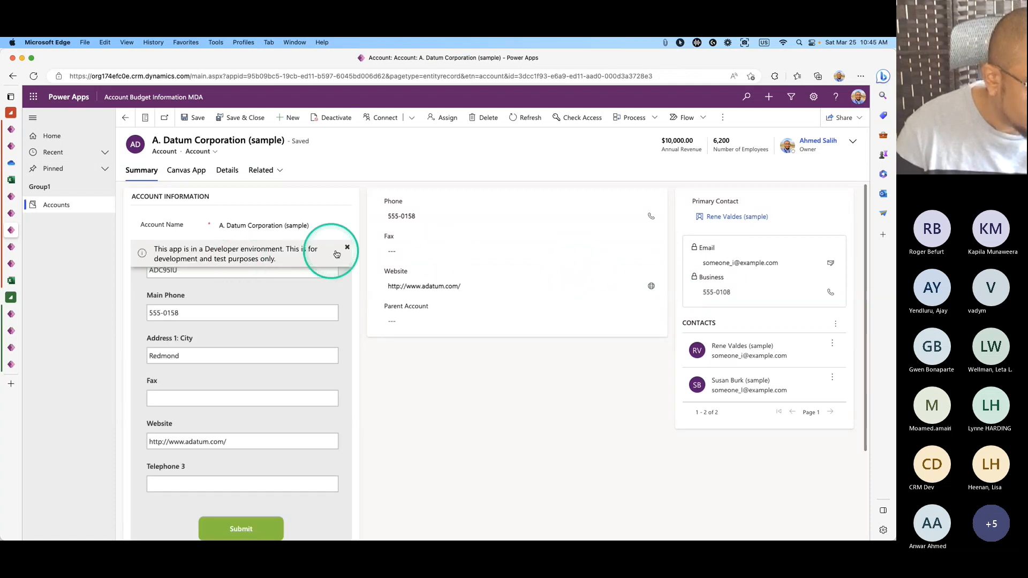
Dismiss the developer-environment banner and view the record's Canvas App tab with the Budget Tracker.
{"action": "left_click", "coordinate": [346, 252]}
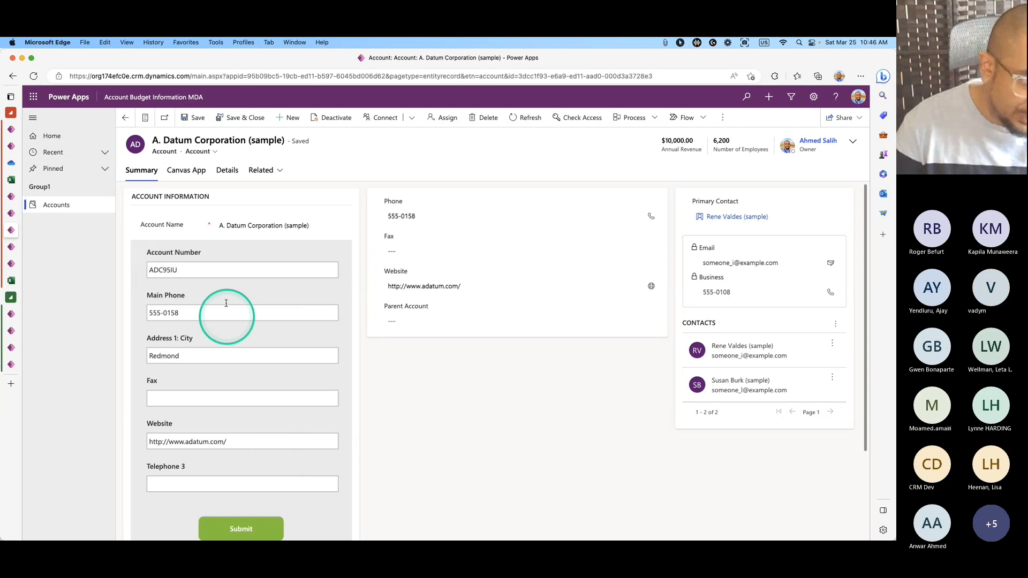
{"action": "left_click", "coordinate": [196, 170]}
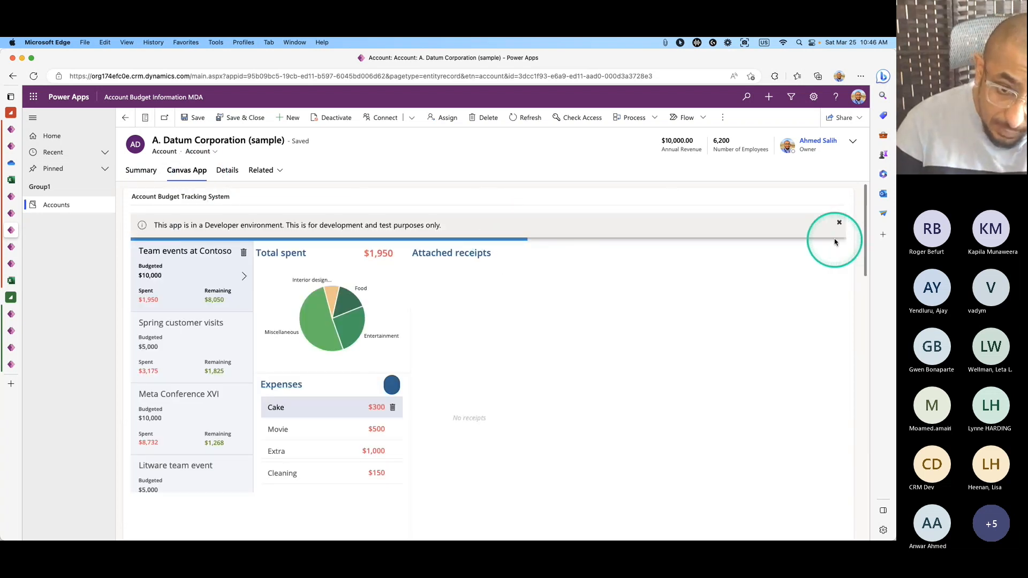
{"action": "left_click", "coordinate": [840, 224]}
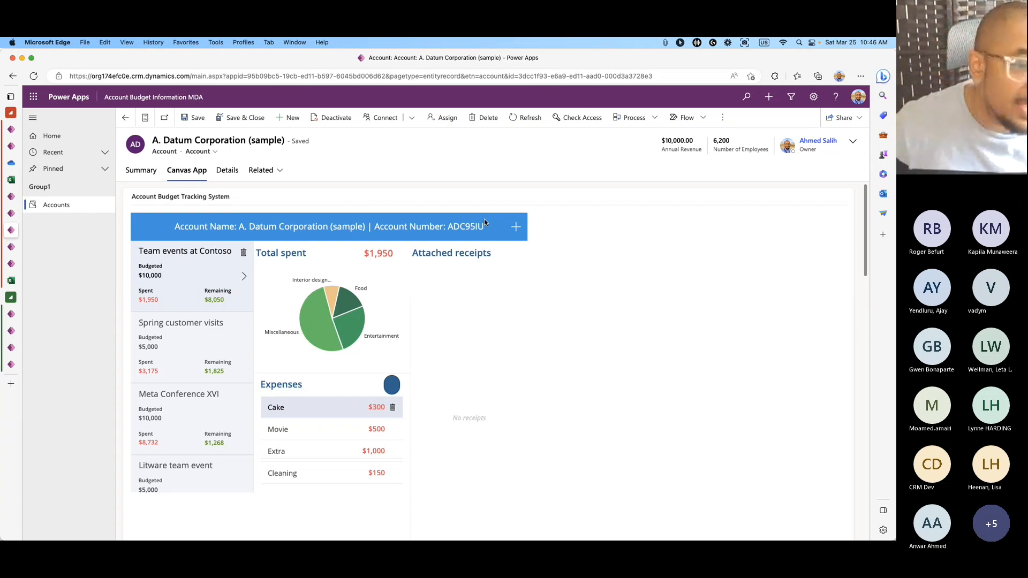
{"action": "left_click", "coordinate": [463, 244]}
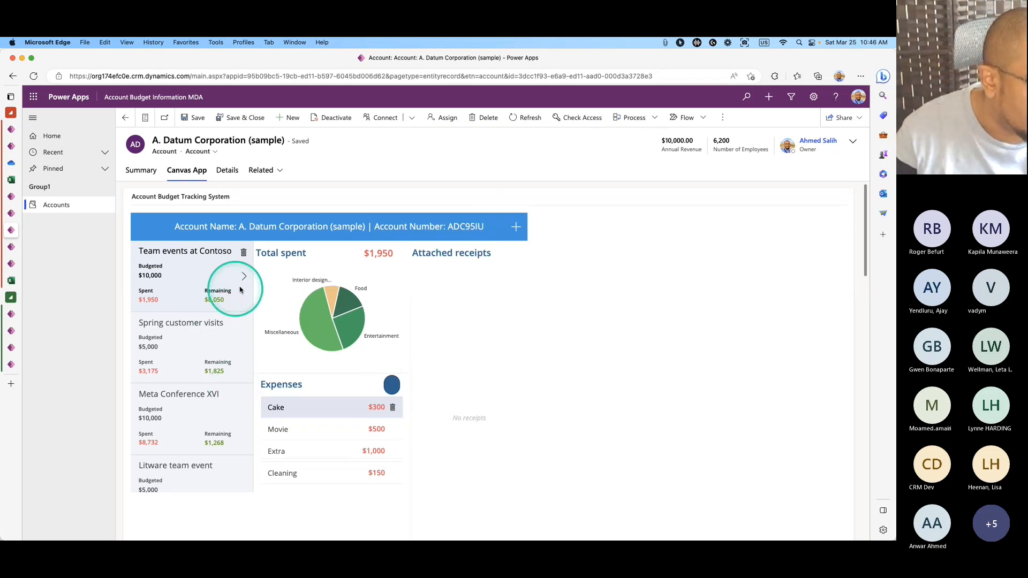
View spending for Meta Conference XVI, Litware team event and Team events at Contoso, then return to Summary.
{"action": "left_click", "coordinate": [231, 400]}
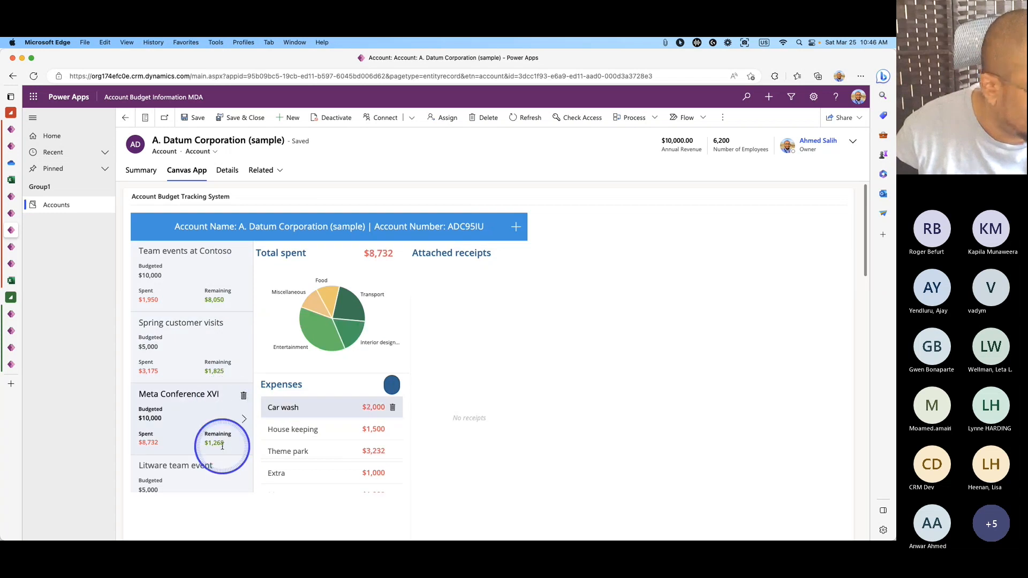
{"action": "left_click", "coordinate": [217, 470]}
{"action": "scroll", "coordinate": [190, 376], "scroll_direction": "down", "scroll_amount": 2}
{"action": "left_click", "coordinate": [193, 468]}
{"action": "left_click", "coordinate": [193, 384]}
{"action": "left_click", "coordinate": [207, 326]}
{"action": "scroll", "coordinate": [206, 329], "scroll_direction": "up", "scroll_amount": 2}
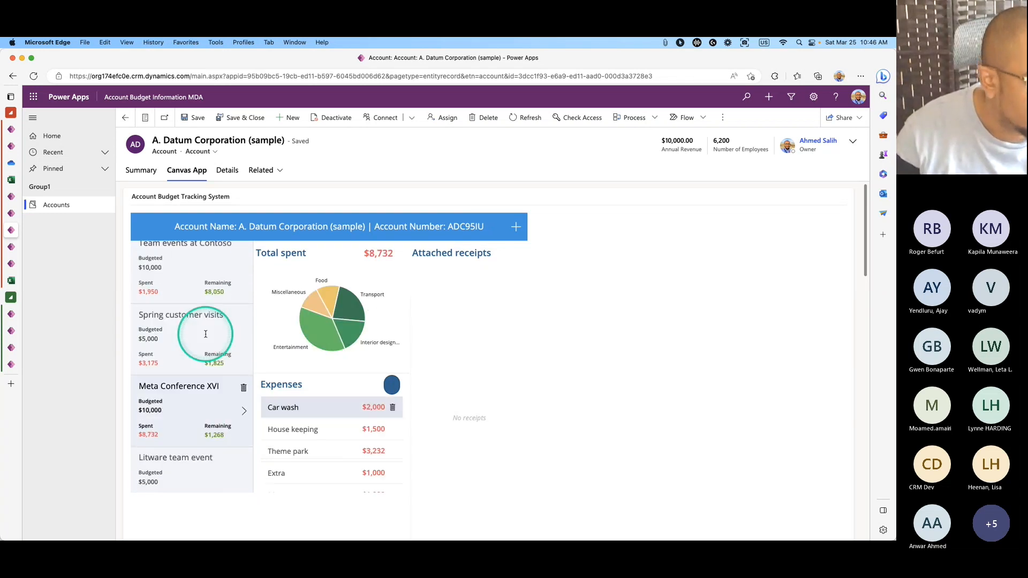
{"action": "left_click", "coordinate": [209, 284]}
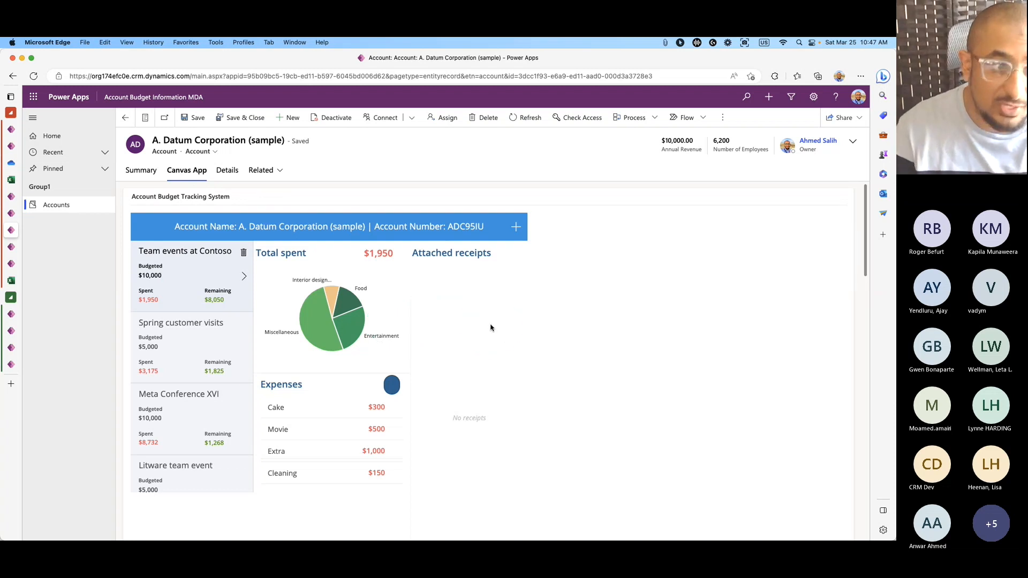
{"action": "left_click", "coordinate": [142, 170]}
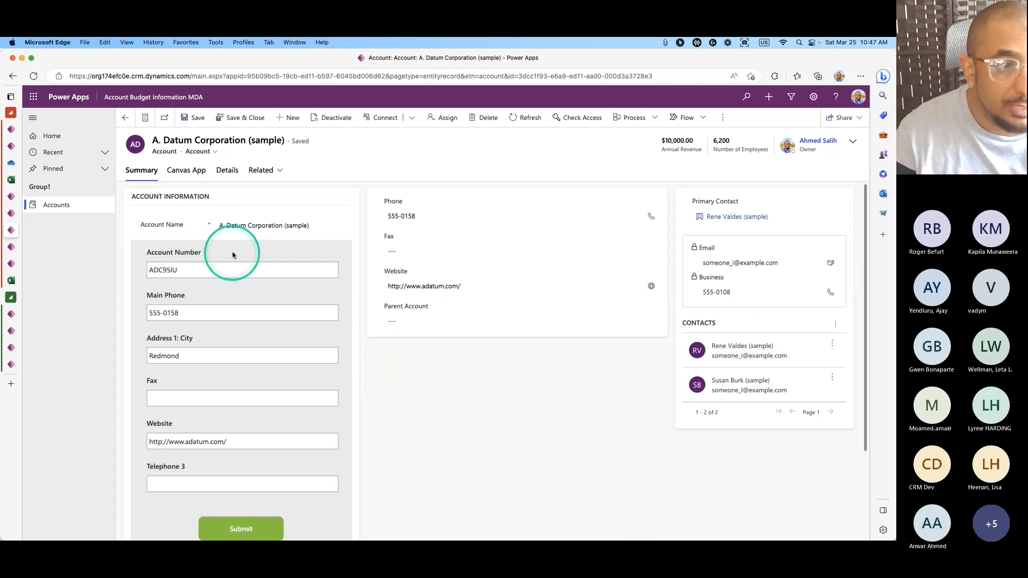
Show the A. Datum account's embedded Budget Tracker on the Canvas App tab.
{"action": "scroll", "coordinate": [289, 386], "scroll_direction": "down", "scroll_amount": 3}
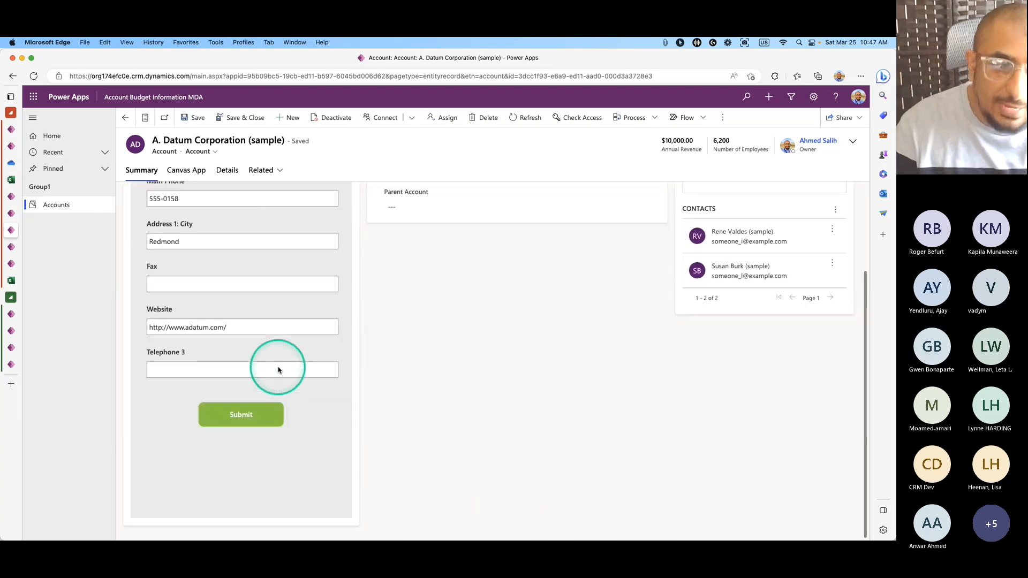
{"action": "scroll", "coordinate": [277, 367], "scroll_direction": "up", "scroll_amount": 3}
{"action": "scroll", "coordinate": [285, 357], "scroll_direction": "down", "scroll_amount": 3}
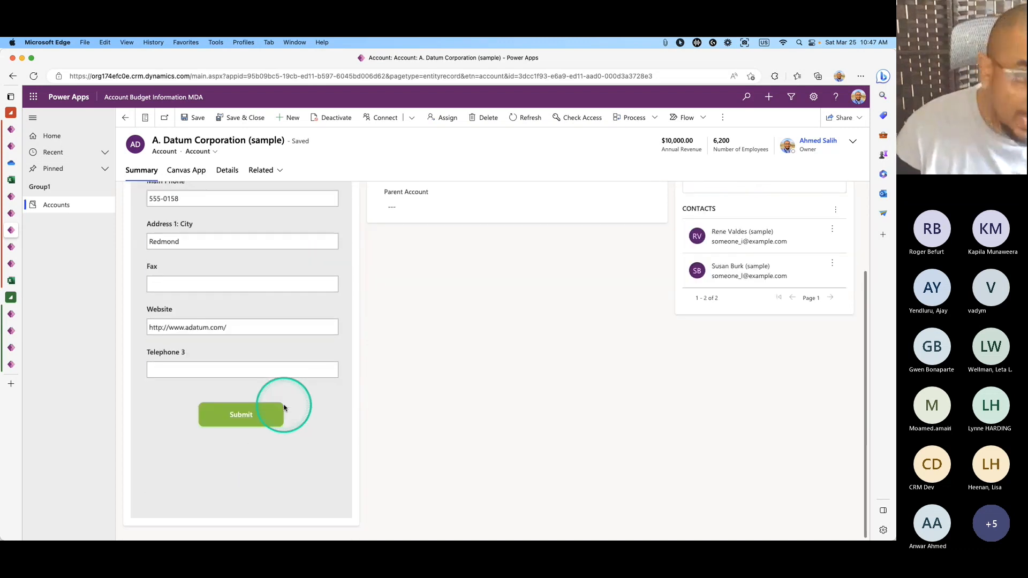
{"action": "scroll", "coordinate": [283, 411], "scroll_direction": "up", "scroll_amount": 3}
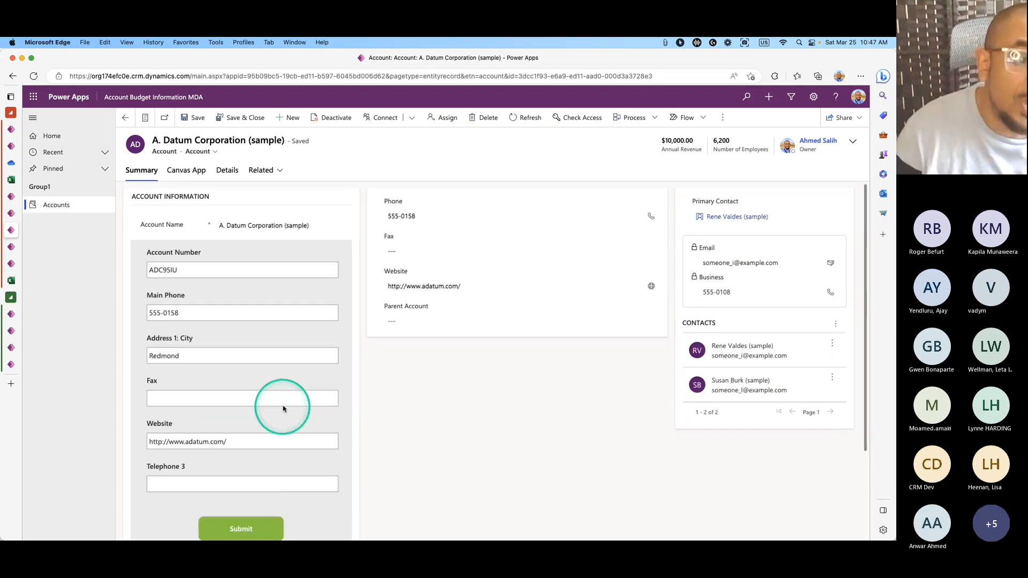
{"action": "scroll", "coordinate": [282, 374], "scroll_direction": "down", "scroll_amount": 2}
{"action": "scroll", "coordinate": [278, 359], "scroll_direction": "up", "scroll_amount": 2}
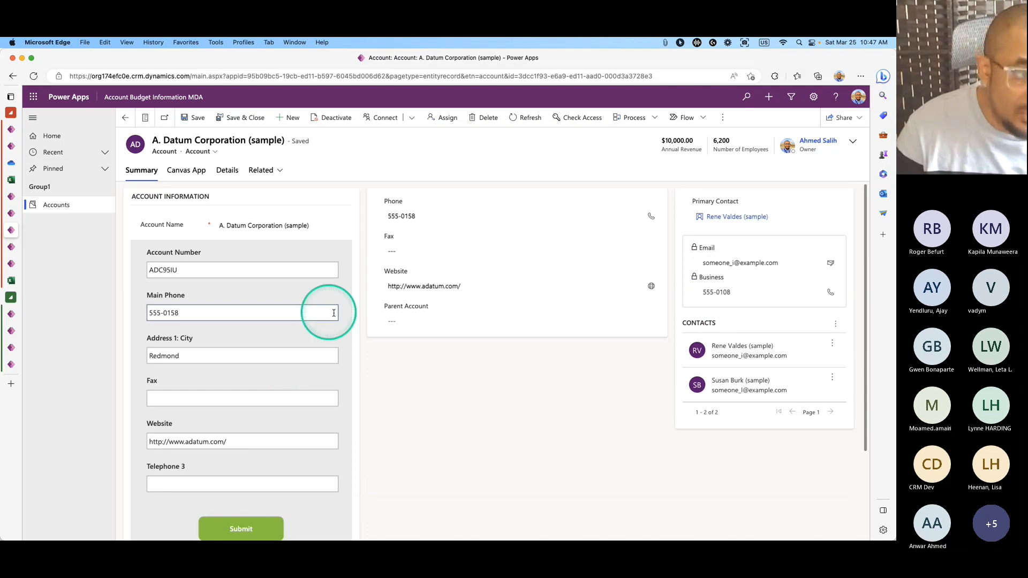
{"action": "left_click", "coordinate": [187, 170]}
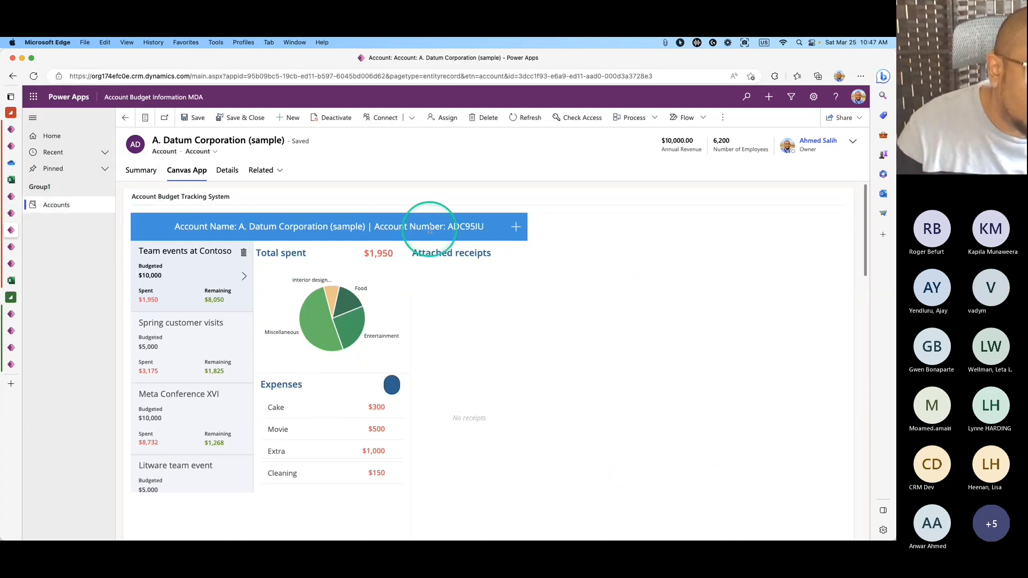
Return to Summary and the active accounts list, then switch to the OneDrive BudgetTracker folder.
{"action": "left_click", "coordinate": [143, 171]}
{"action": "left_click", "coordinate": [75, 206]}
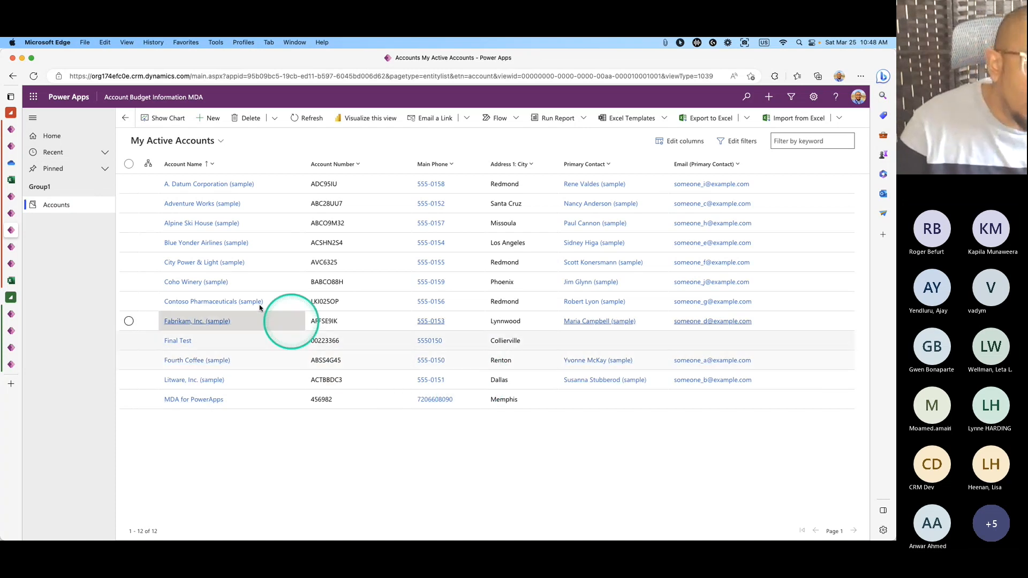
{"action": "left_click", "coordinate": [11, 164]}
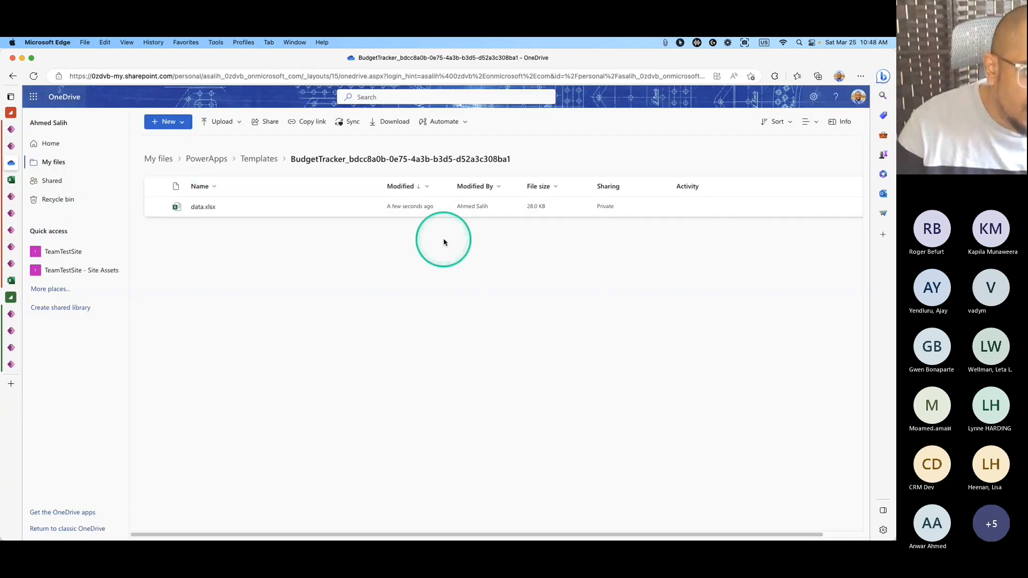
Open data.xlsx, widen column A for budget titles, and browse the Expenses, Categories and Receipts sheets.
{"action": "left_click", "coordinate": [11, 180]}
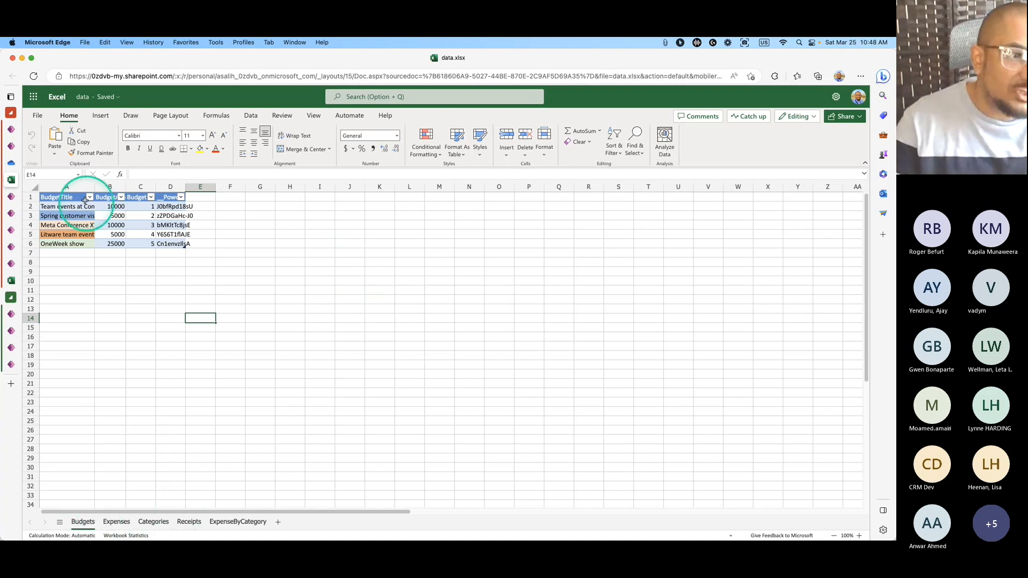
{"action": "left_click_drag", "start_coordinate": [95, 187], "coordinate": [185, 189]}
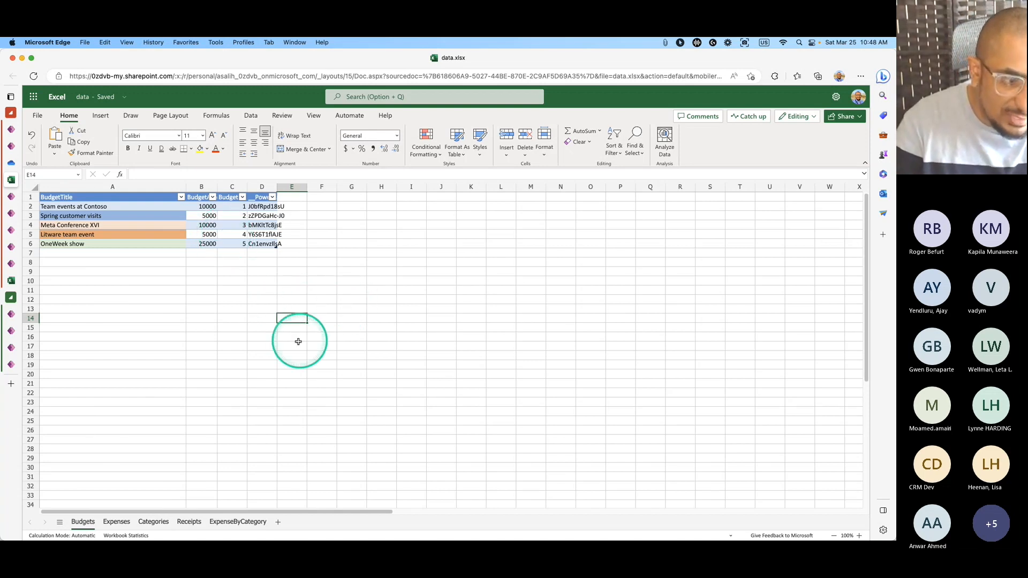
{"action": "left_click", "coordinate": [114, 521]}
{"action": "left_click", "coordinate": [154, 522]}
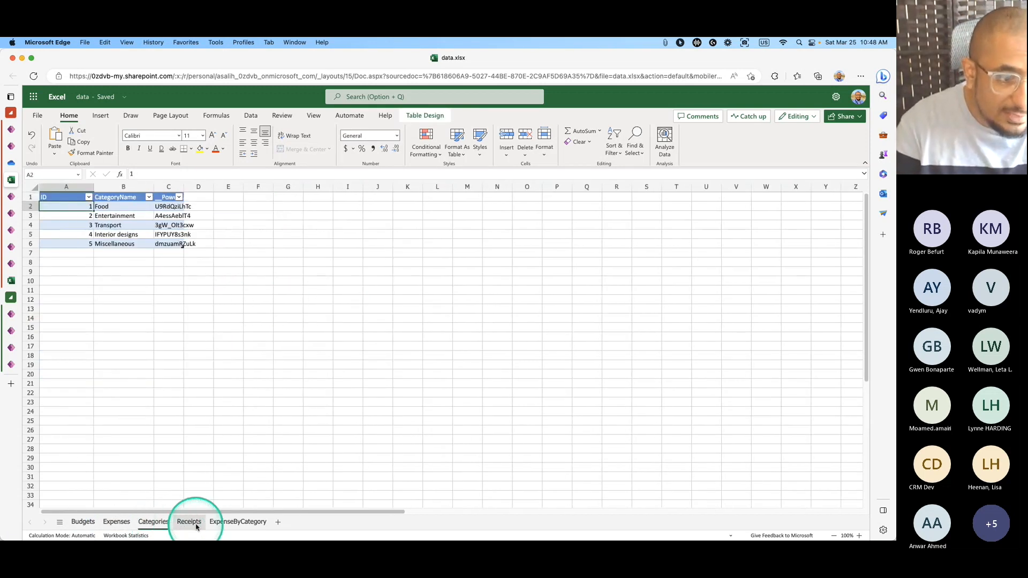
{"action": "left_click", "coordinate": [190, 523]}
{"action": "left_click", "coordinate": [153, 523]}
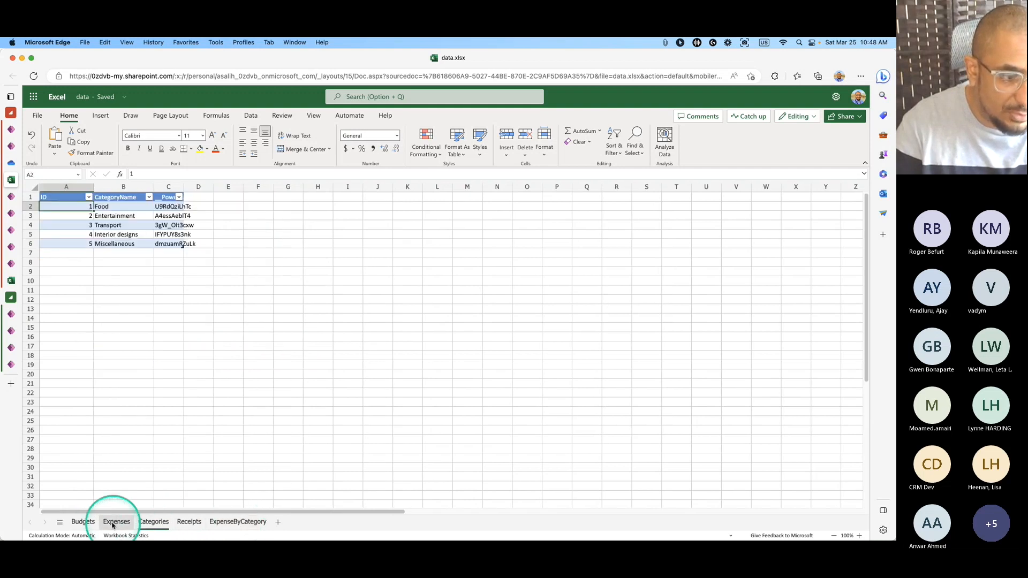
{"action": "left_click", "coordinate": [113, 522]}
{"action": "left_click", "coordinate": [80, 522]}
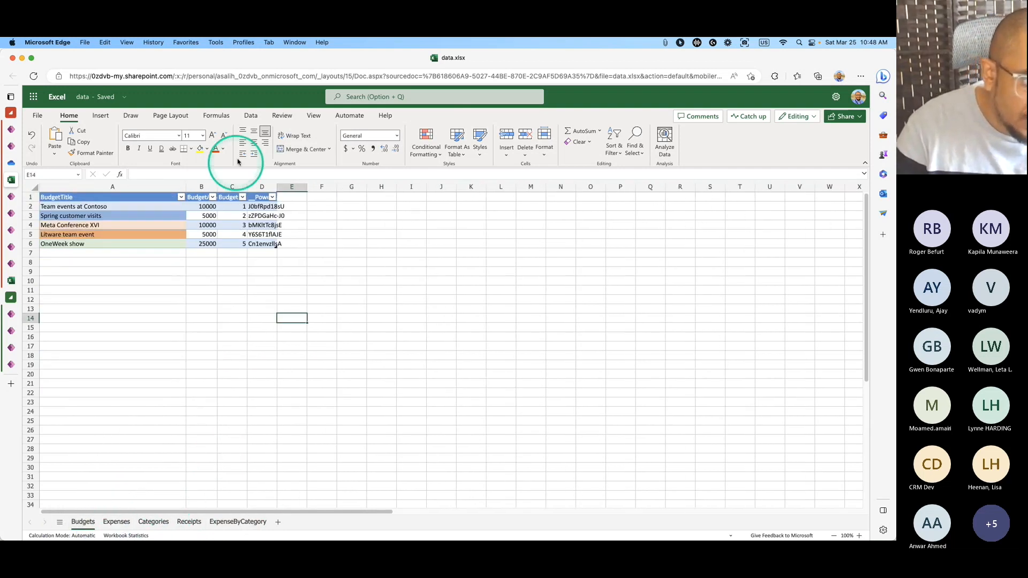
Autofit Budgets columns B and C, select titles A2:A6, then show the Expenses sheet.
{"action": "double_click", "coordinate": [247, 187]}
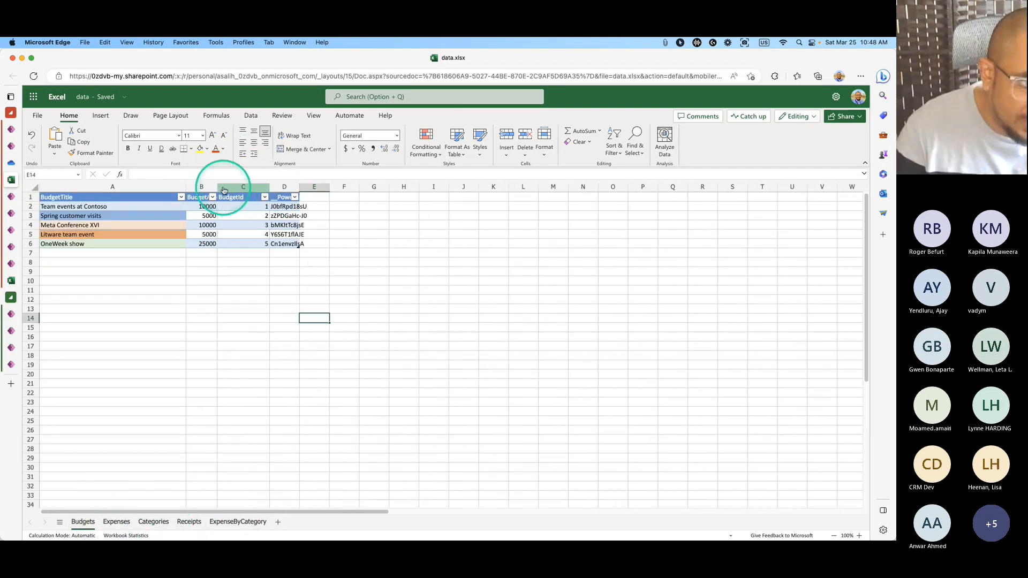
{"action": "double_click", "coordinate": [217, 186]}
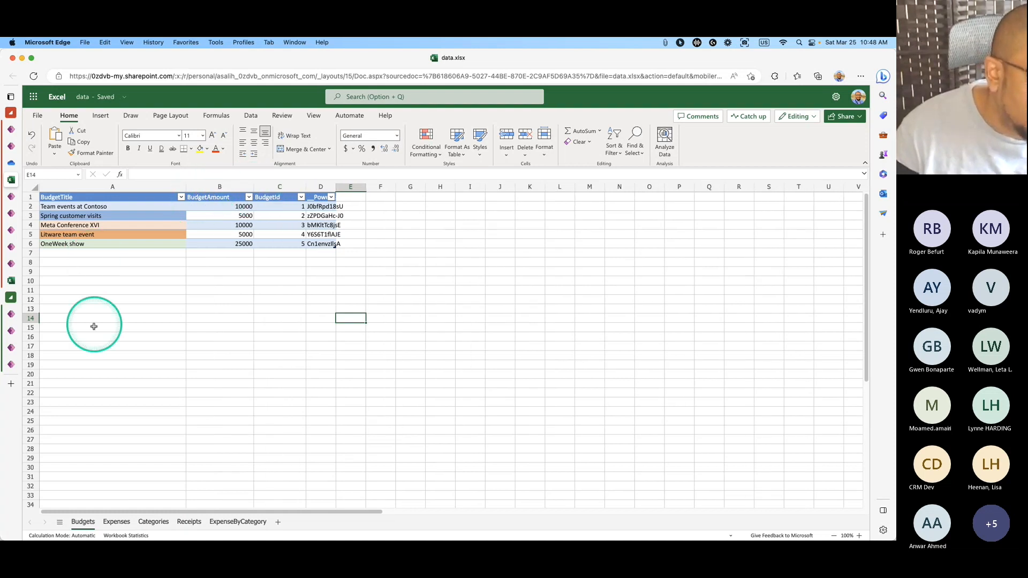
{"action": "left_click_drag", "start_coordinate": [93, 207], "coordinate": [122, 245]}
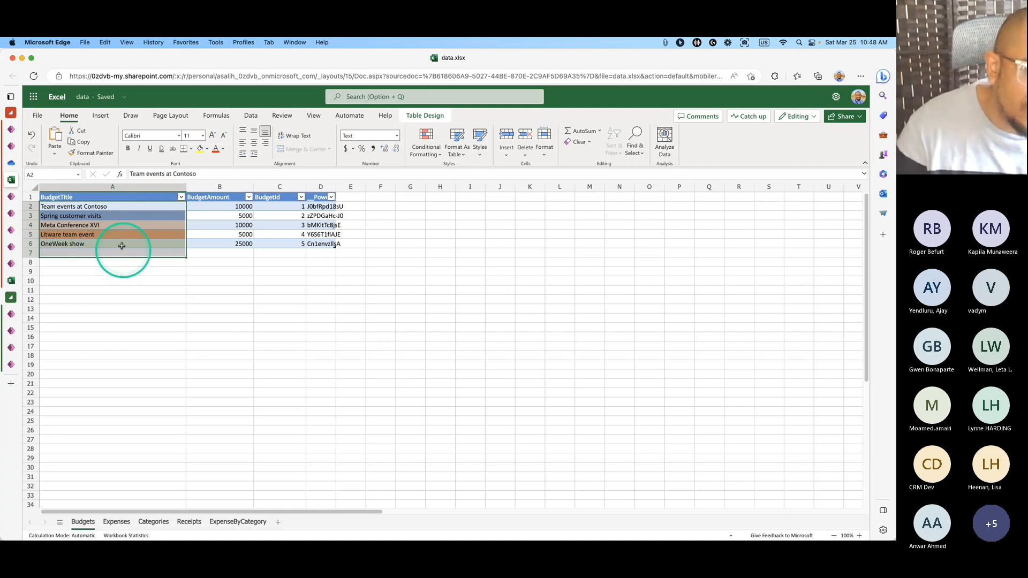
{"action": "left_click_drag", "start_coordinate": [115, 206], "coordinate": [118, 244]}
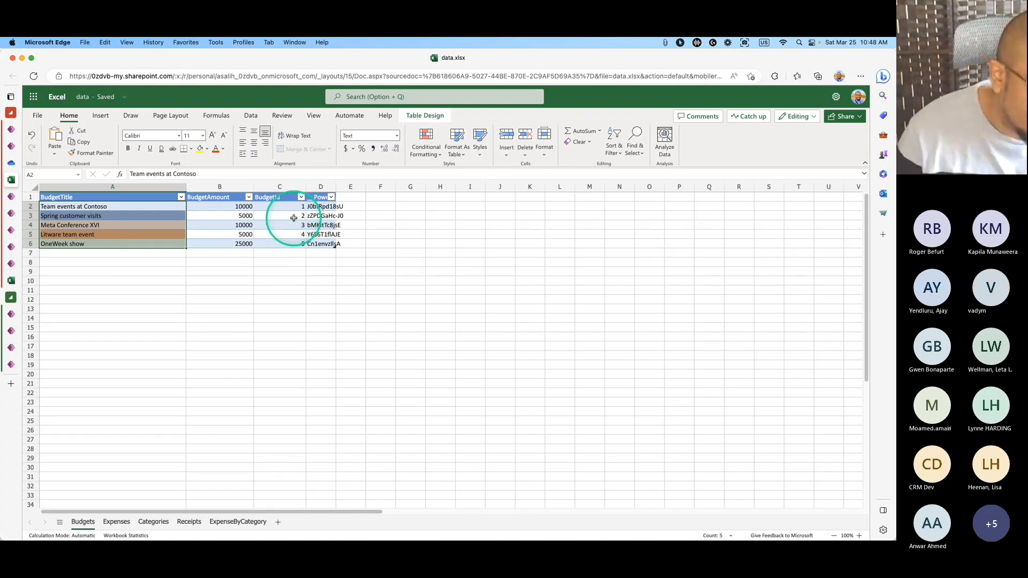
{"action": "left_click", "coordinate": [117, 522]}
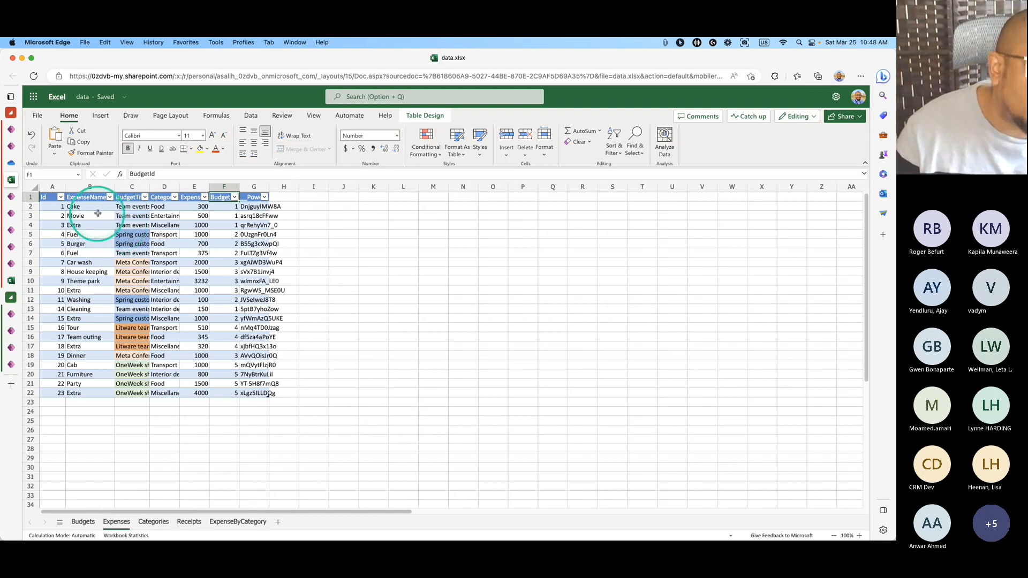
Widen Expenses columns B, C and F to show ExpenseName, BudgetTitle and BudgetId fully.
{"action": "left_click_drag", "start_coordinate": [116, 185], "coordinate": [126, 185]}
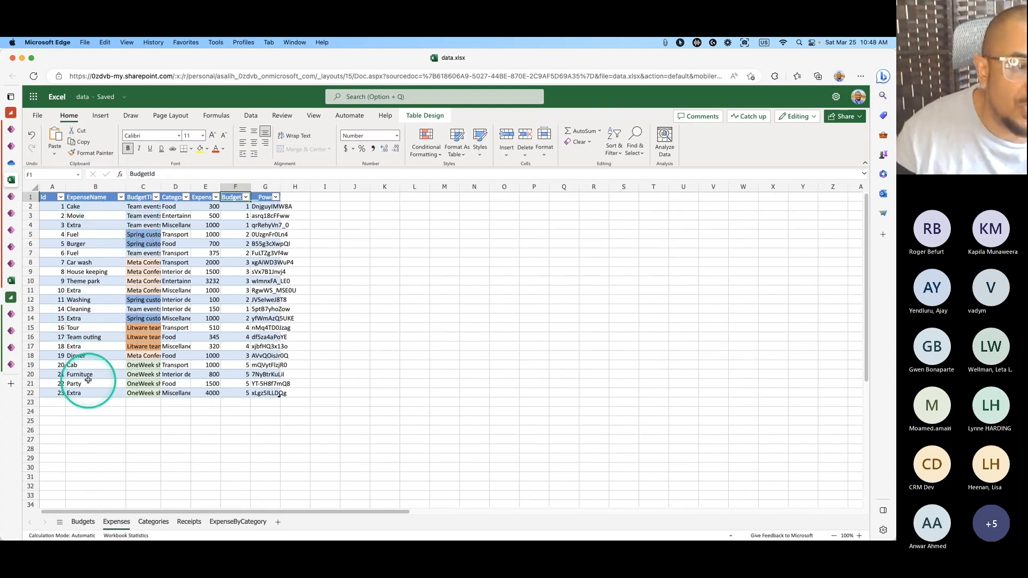
{"action": "left_click_drag", "start_coordinate": [161, 185], "coordinate": [202, 185]}
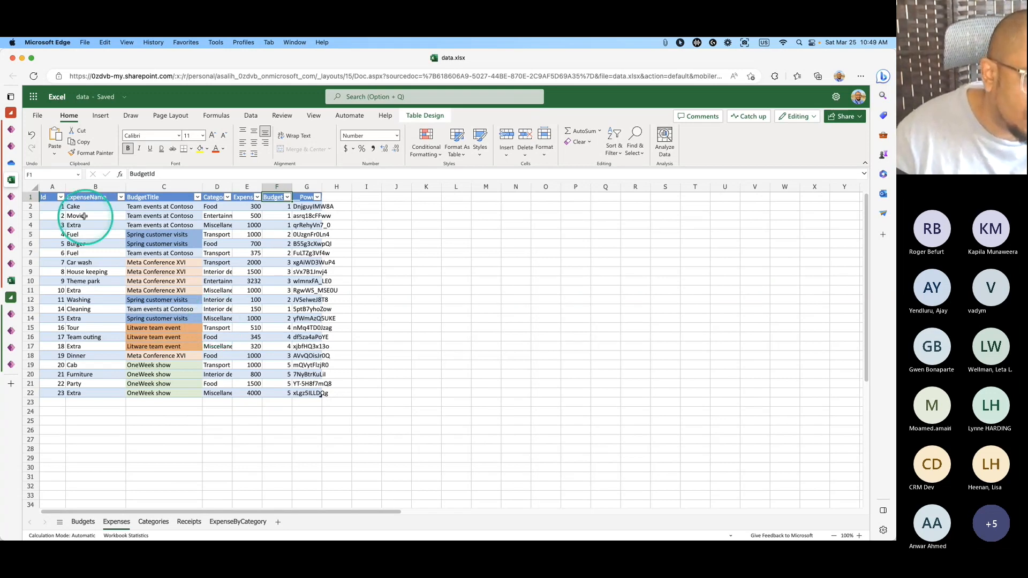
{"action": "left_click", "coordinate": [11, 196]}
{"action": "left_click", "coordinate": [11, 230]}
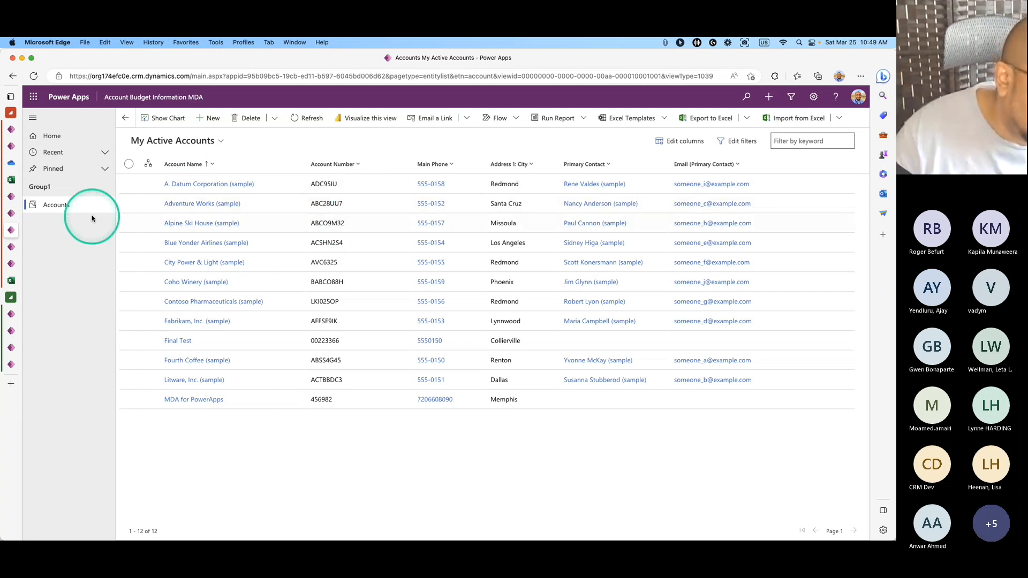
{"action": "left_click", "coordinate": [13, 181]}
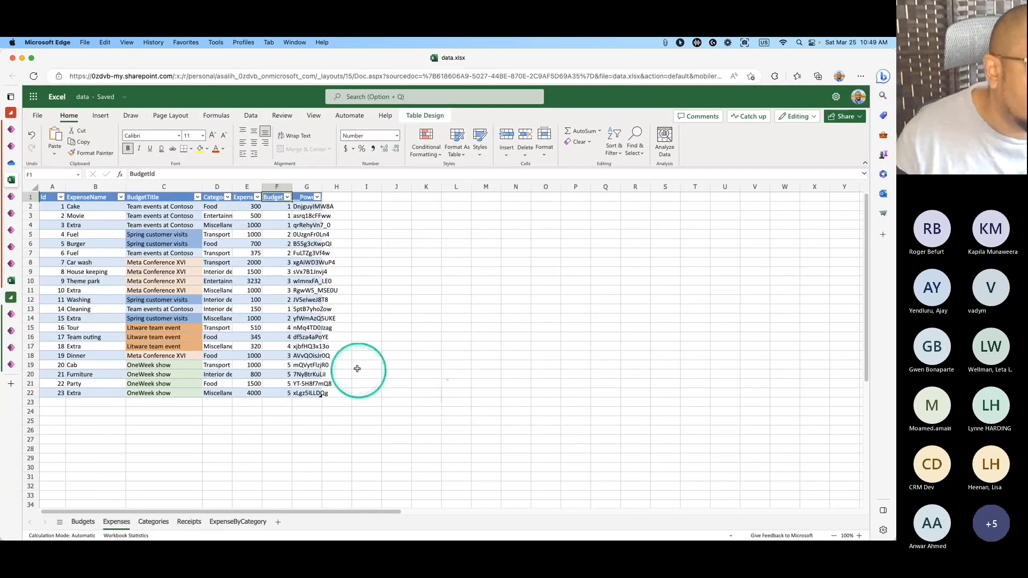
{"action": "left_click_drag", "start_coordinate": [294, 187], "coordinate": [312, 187]}
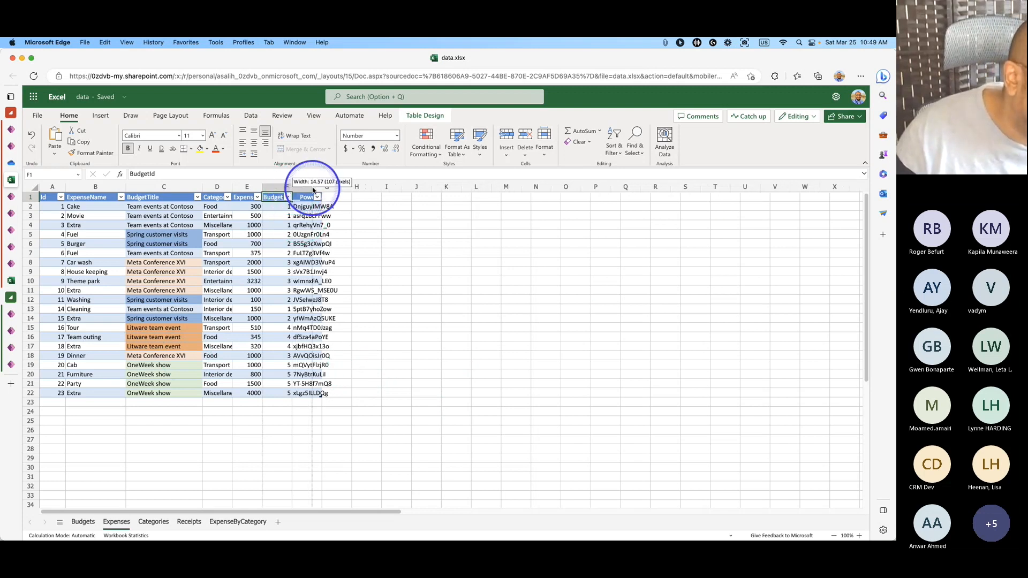
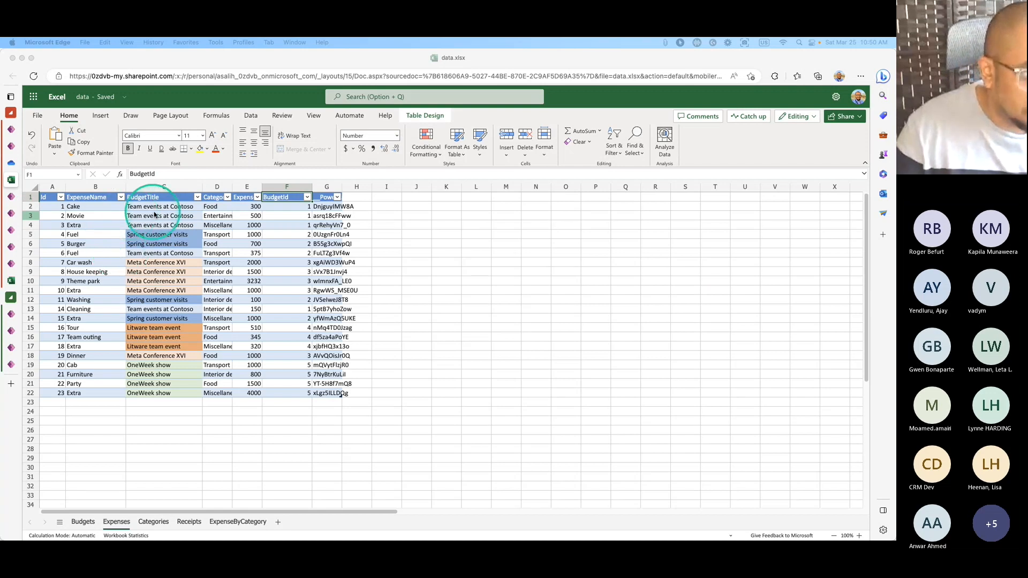
Leave the data workbook for the Power Apps tabs and export the My Active Accounts list to Excel.
{"action": "left_click", "coordinate": [99, 206]}
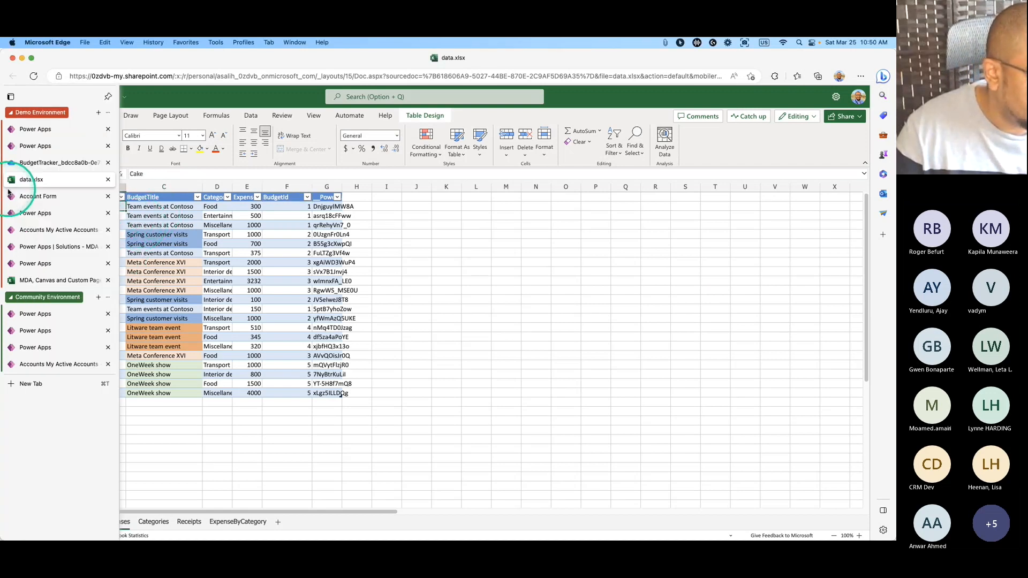
{"action": "left_click", "coordinate": [16, 196]}
{"action": "left_click", "coordinate": [21, 213]}
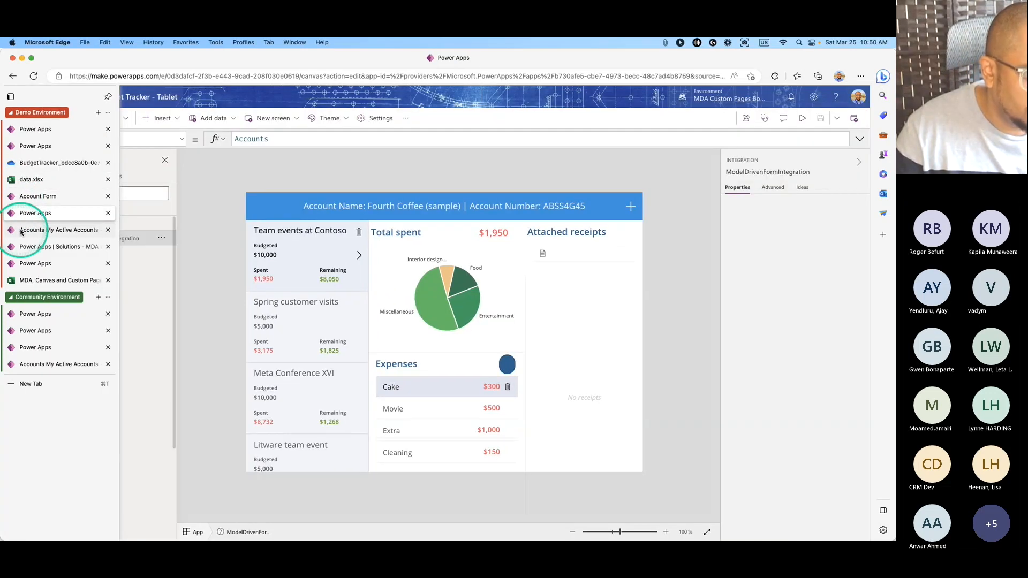
{"action": "left_click", "coordinate": [22, 230]}
{"action": "left_click", "coordinate": [724, 117]}
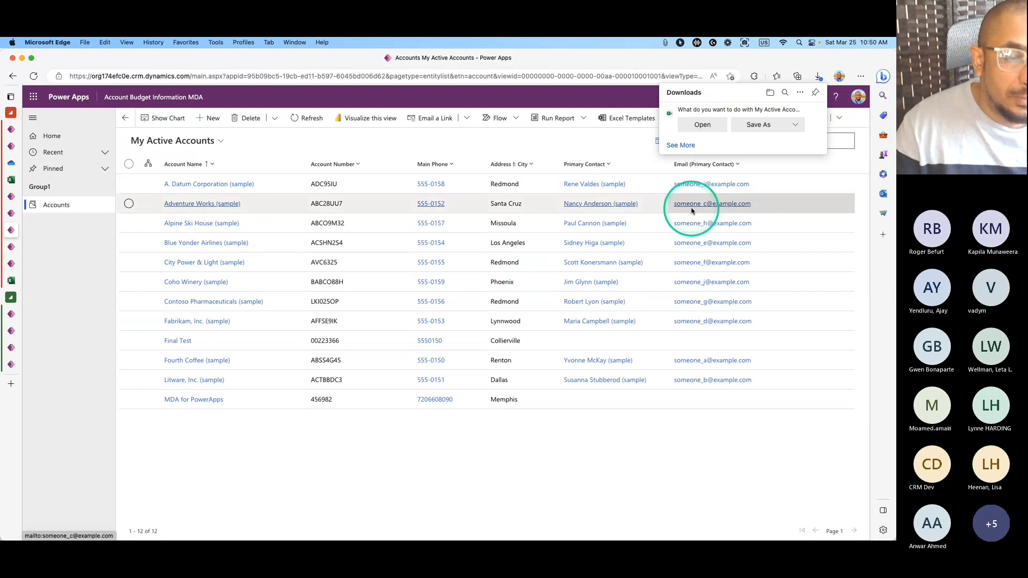
Open the downloaded My Active Accounts workbook in Excel.
{"action": "left_click", "coordinate": [711, 131]}
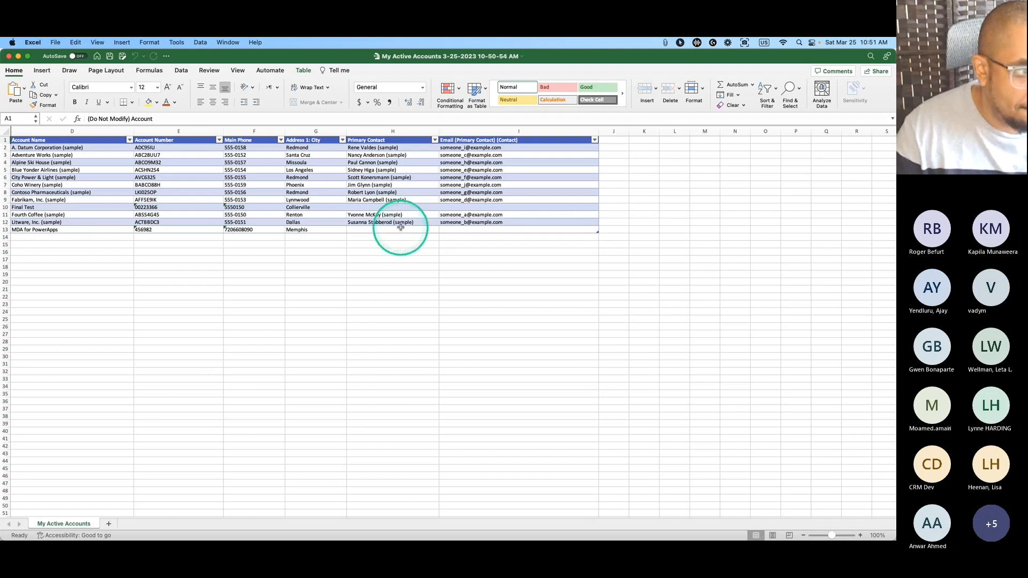
Copy the twelve account names in D2:D13 of the exported accounts table.
{"action": "key", "text": "super+a"}
{"action": "left_click_drag", "start_coordinate": [103, 147], "coordinate": [101, 228]}
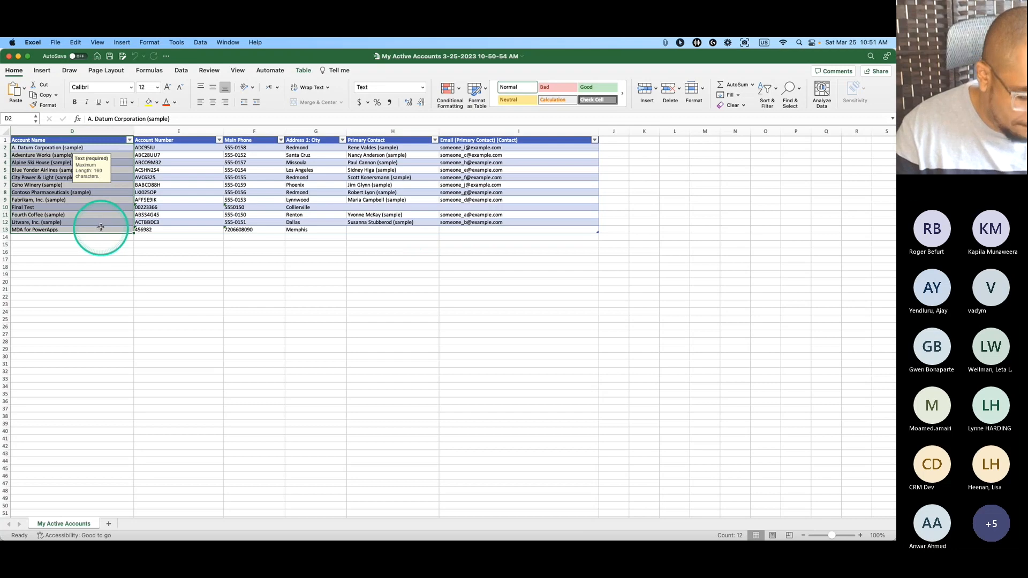
{"action": "key", "text": "super+c"}
Move the Excel window aside and return to the data.xlsx workbook in the browser.
{"action": "left_click_drag", "start_coordinate": [228, 62], "coordinate": [412, 117]}
{"action": "left_click", "coordinate": [11, 163]}
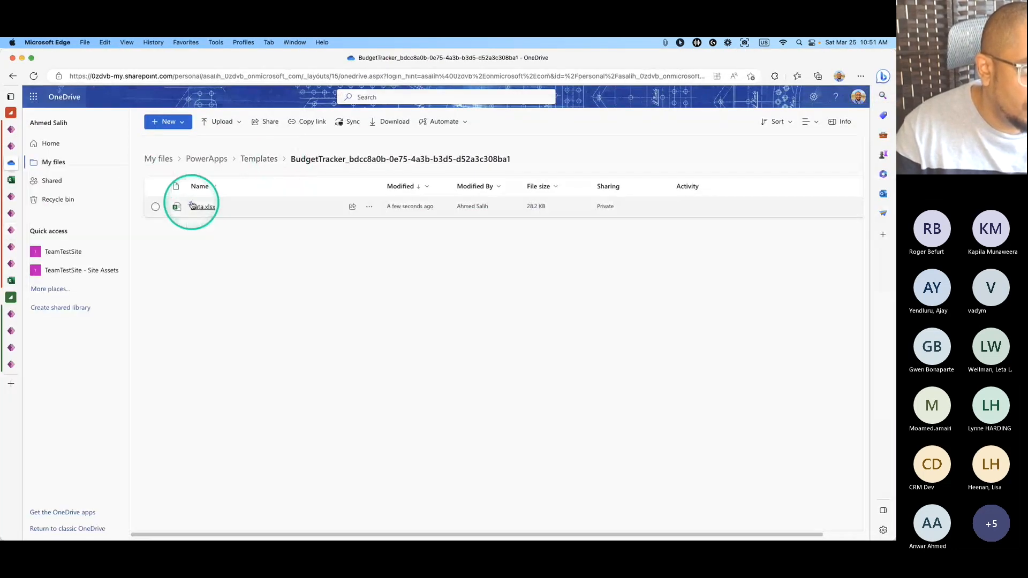
{"action": "left_click", "coordinate": [11, 179]}
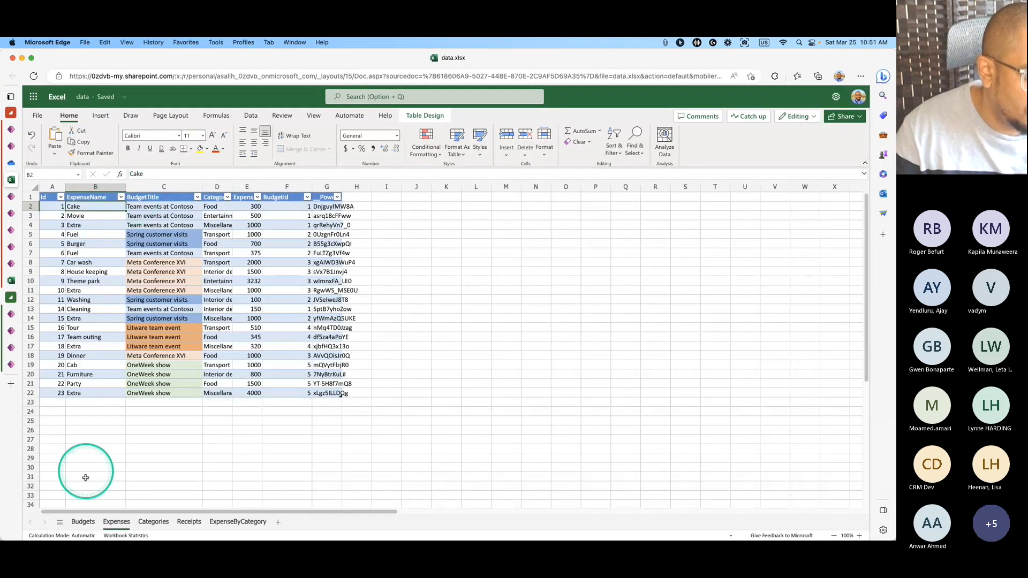
Paste the twelve account names into the Budgets sheet as titles in A2:A13.
{"action": "left_click", "coordinate": [84, 523]}
{"action": "left_click", "coordinate": [103, 215]}
{"action": "left_click", "coordinate": [105, 206]}
{"action": "left_click_drag", "start_coordinate": [105, 206], "coordinate": [109, 244]}
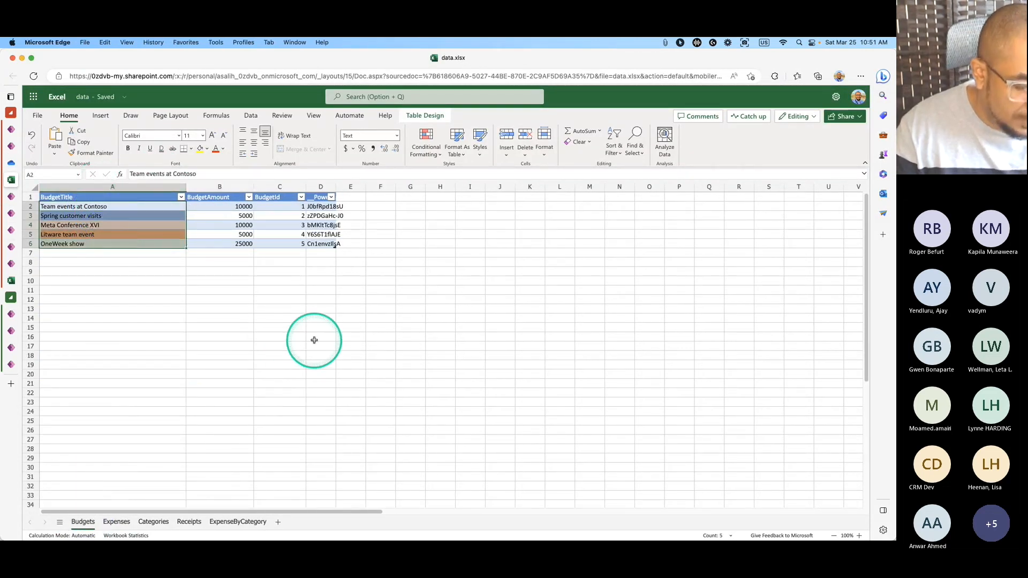
{"action": "key", "text": "cmd+v"}
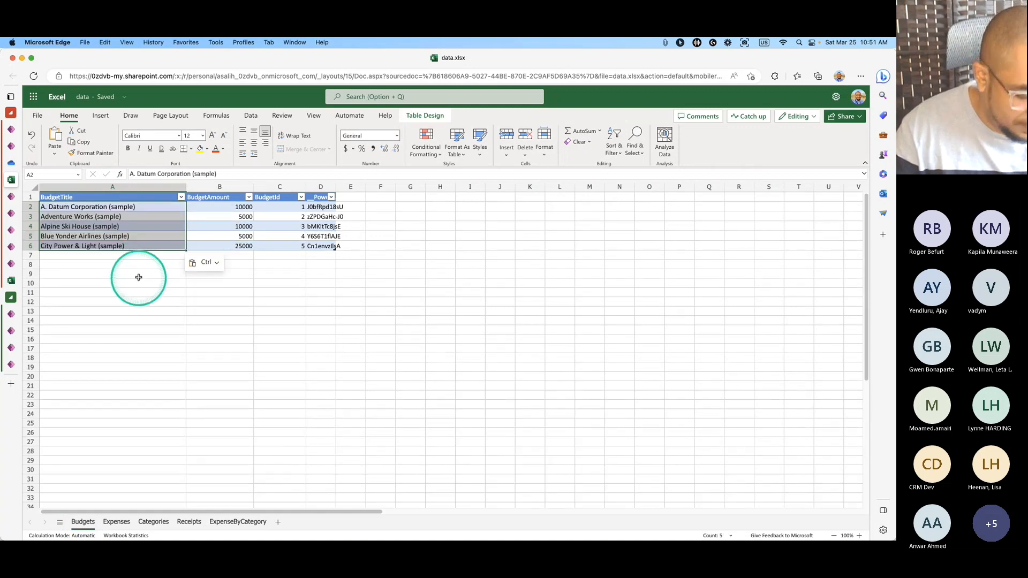
{"action": "key", "text": "super+z"}
{"action": "left_click", "coordinate": [136, 209]}
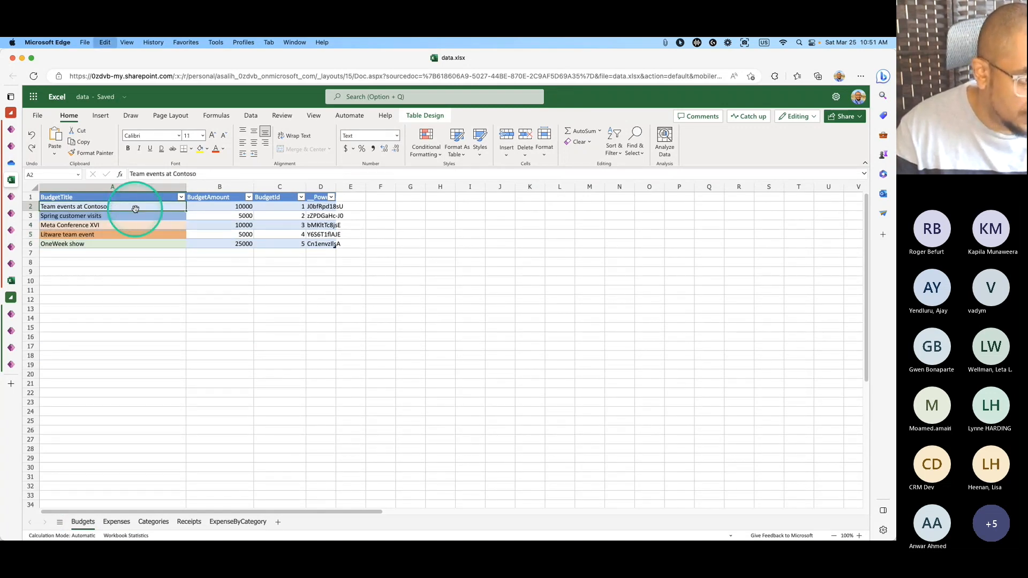
{"action": "key", "text": "super+v"}
{"action": "left_click", "coordinate": [140, 295]}
Extend the BudgetAmount series from B2:B6 down to row 13, reaching 38000.
{"action": "left_click_drag", "start_coordinate": [241, 207], "coordinate": [249, 304]}
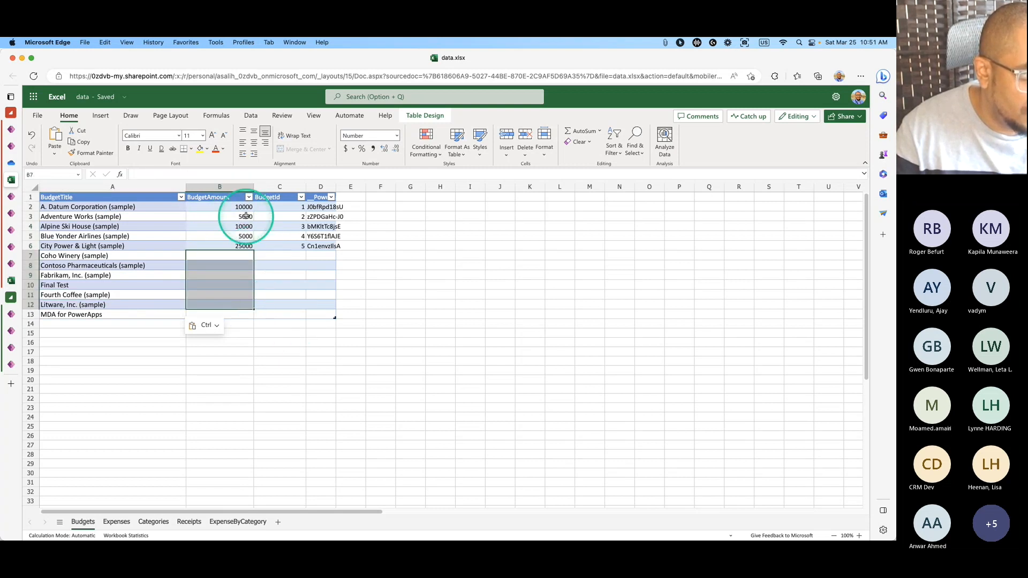
{"action": "left_click_drag", "start_coordinate": [243, 207], "coordinate": [255, 316]}
{"action": "left_click", "coordinate": [246, 285]}
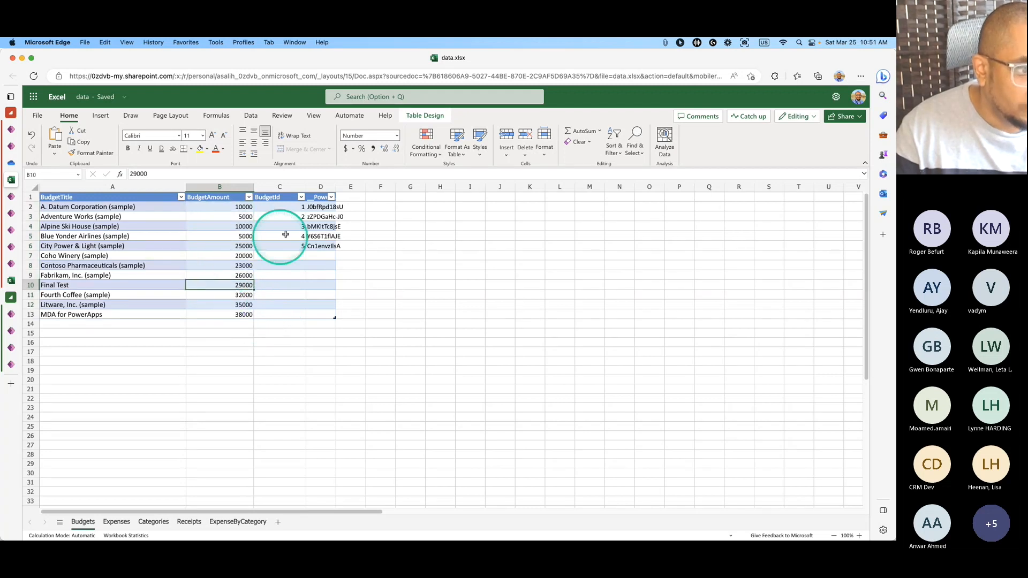
{"action": "left_click", "coordinate": [298, 208]}
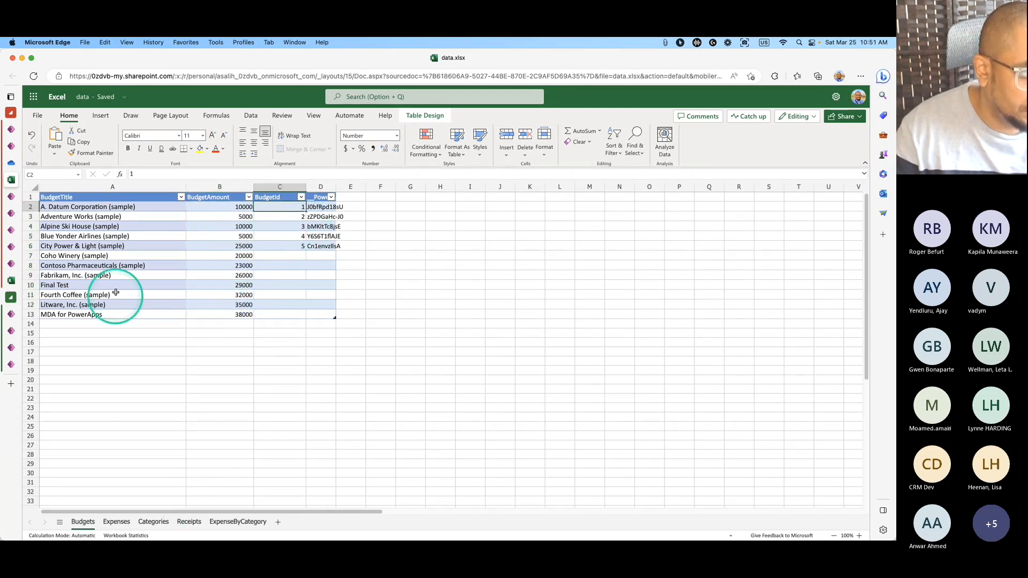
{"action": "key", "text": "super+Tab"}
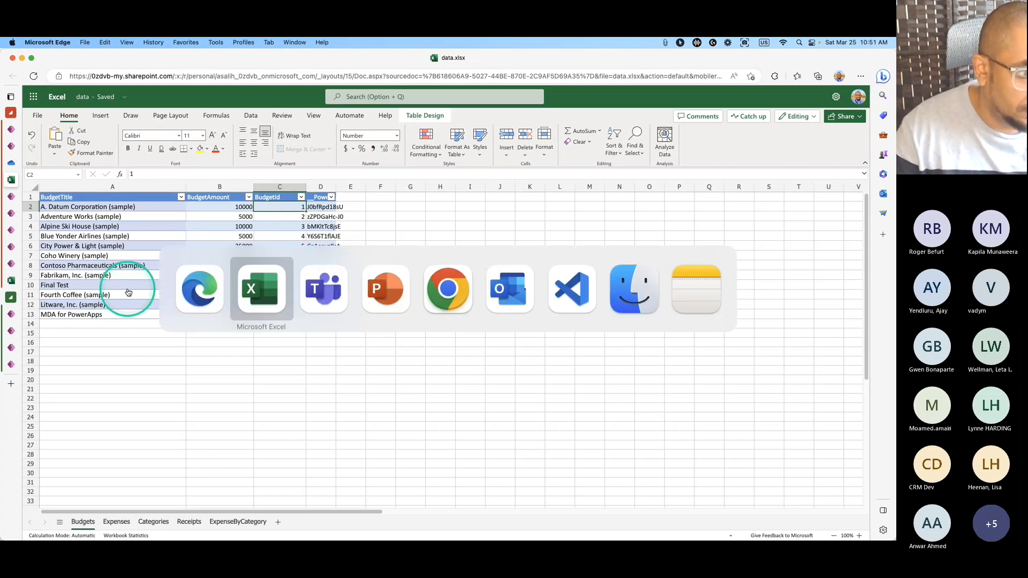
Copy the account numbers E2:E13 from the exported workbook into BudgetId starting at C2.
{"action": "left_click", "coordinate": [342, 202]}
{"action": "left_click_drag", "start_coordinate": [342, 206], "coordinate": [345, 284]}
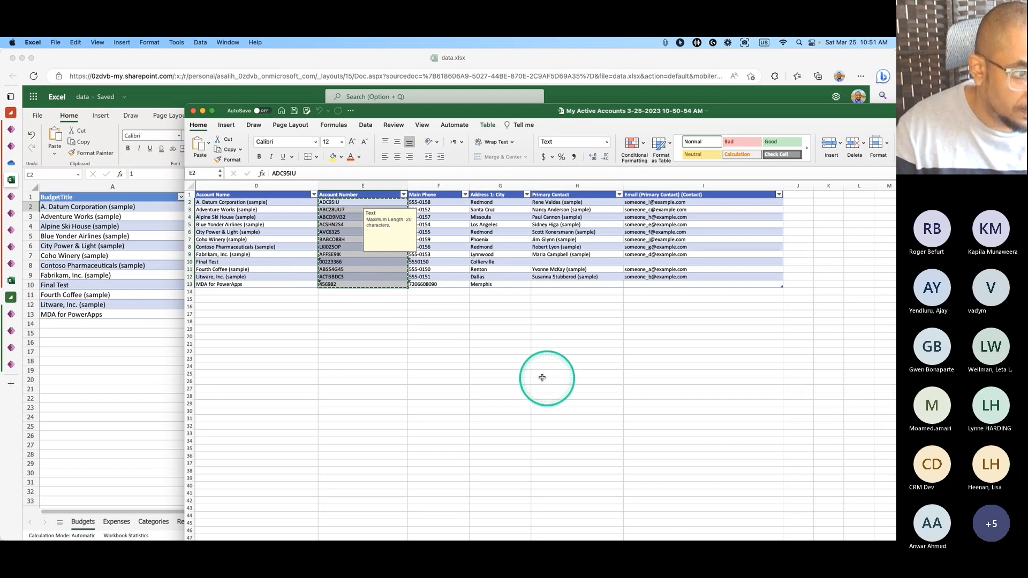
{"action": "left_click", "coordinate": [154, 326]}
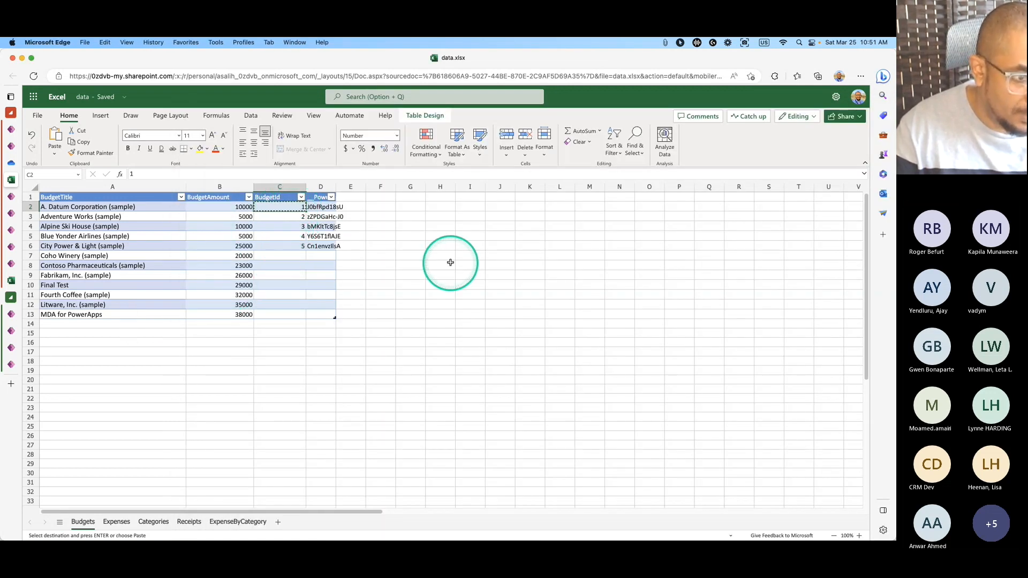
{"action": "left_click", "coordinate": [409, 266]}
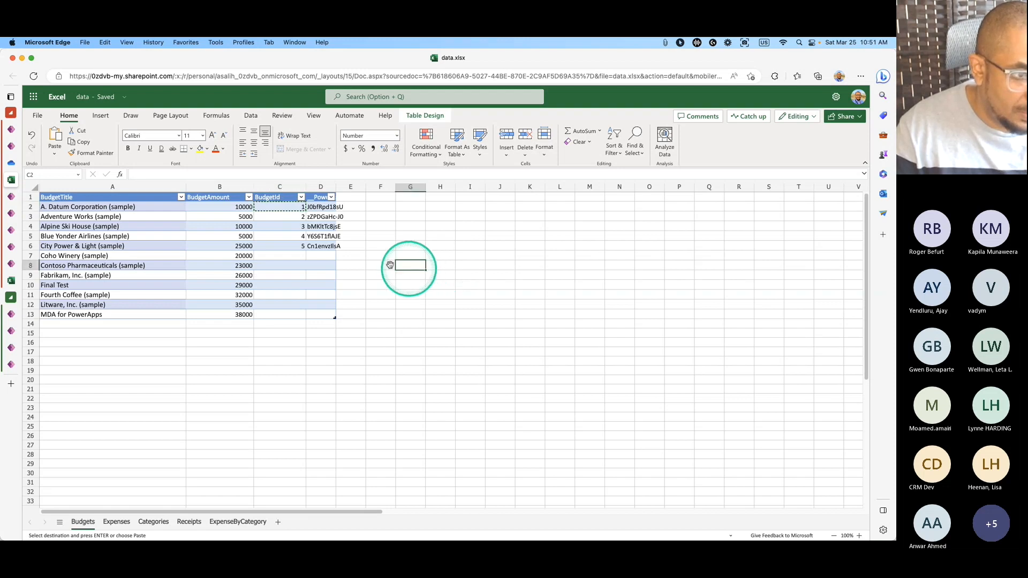
{"action": "left_click", "coordinate": [296, 209]}
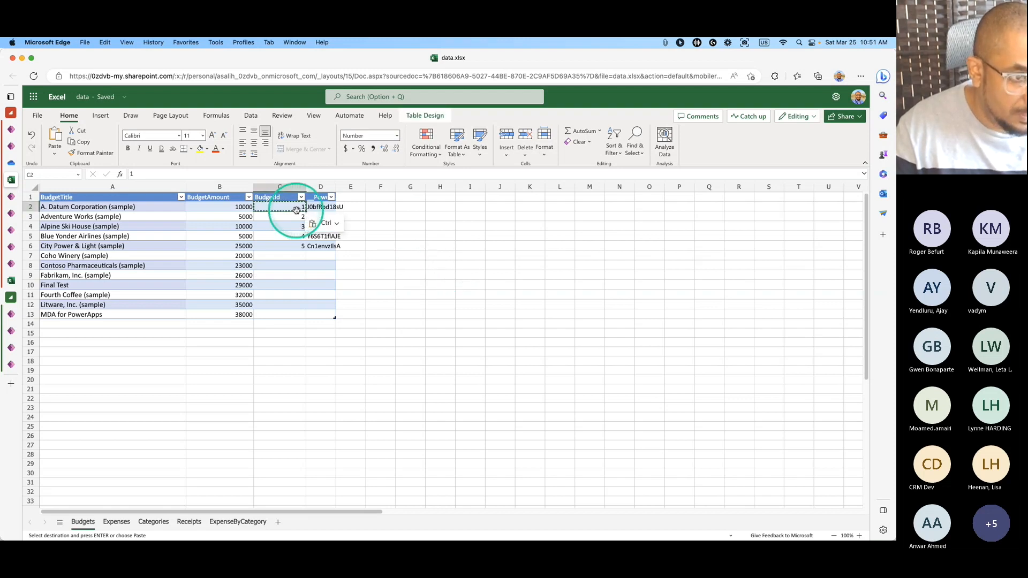
{"action": "left_click", "coordinate": [412, 246]}
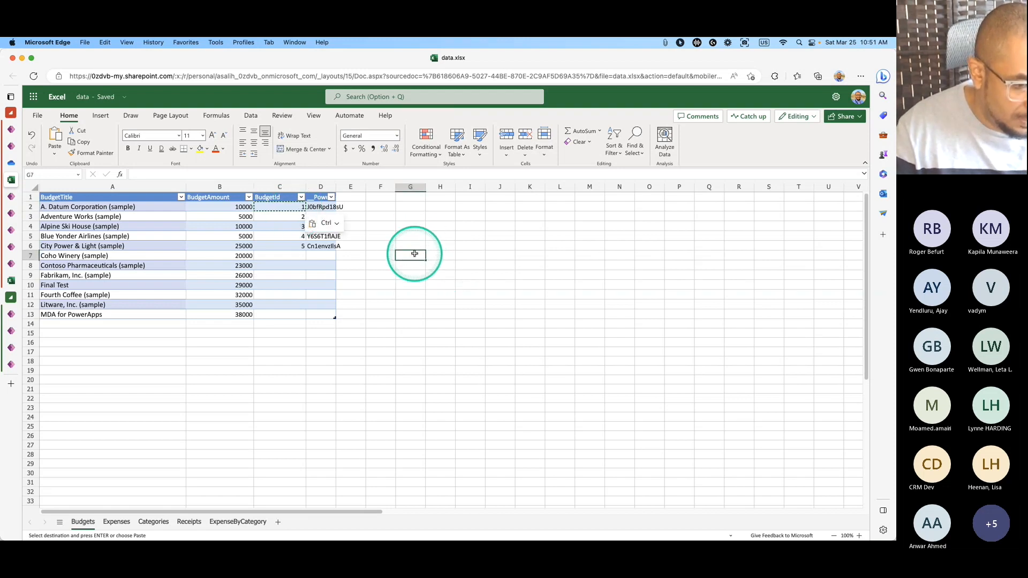
{"action": "key", "text": "super+Tab"}
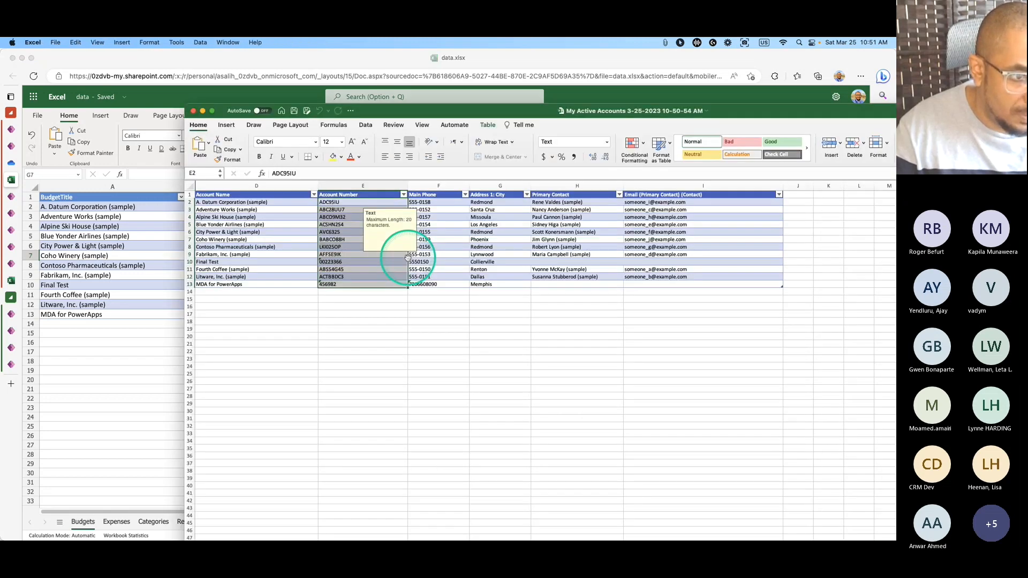
{"action": "left_click_drag", "start_coordinate": [365, 202], "coordinate": [358, 286]}
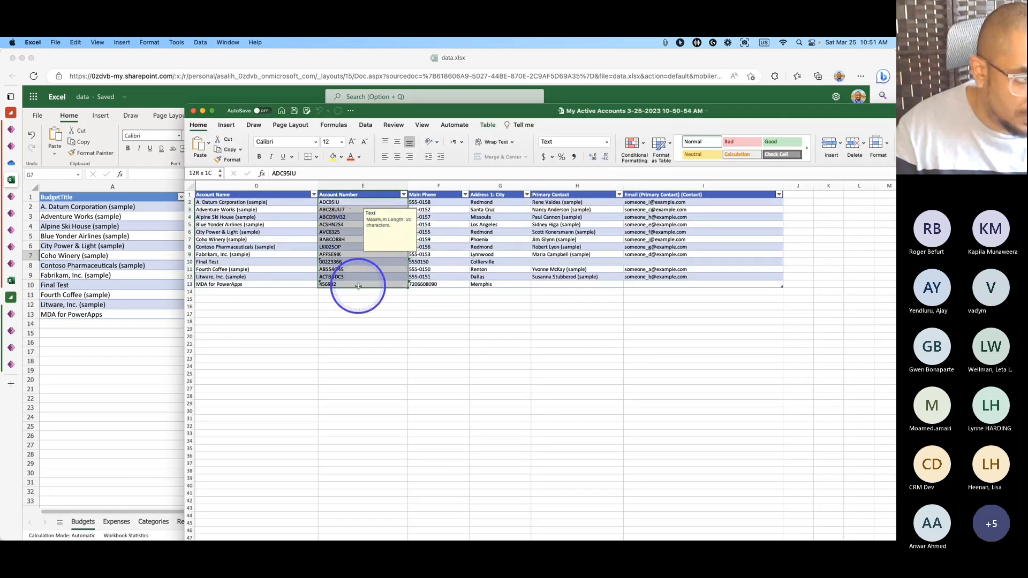
{"action": "key", "text": "super+c"}
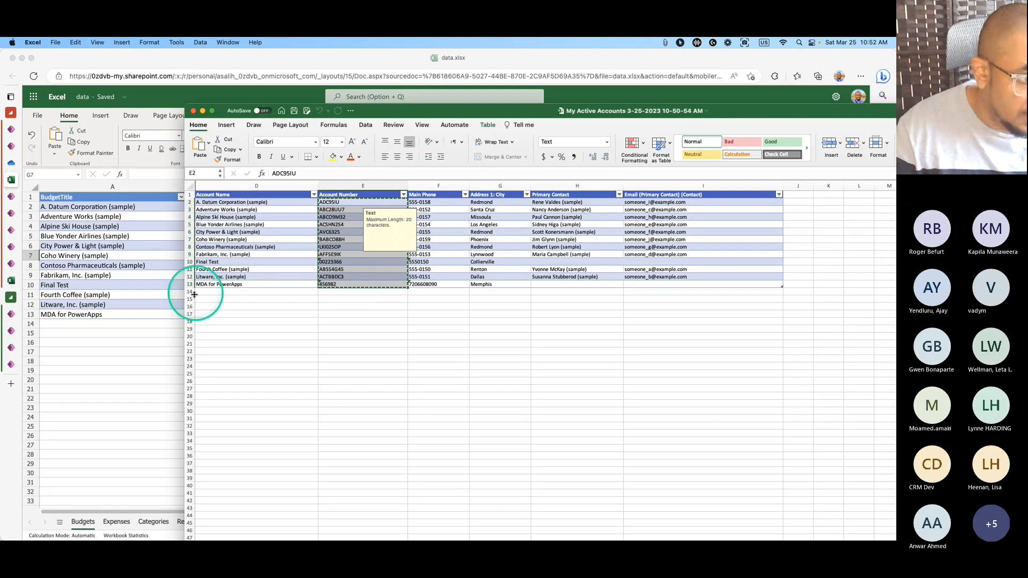
{"action": "key", "text": "super+Tab"}
{"action": "left_click", "coordinate": [299, 207]}
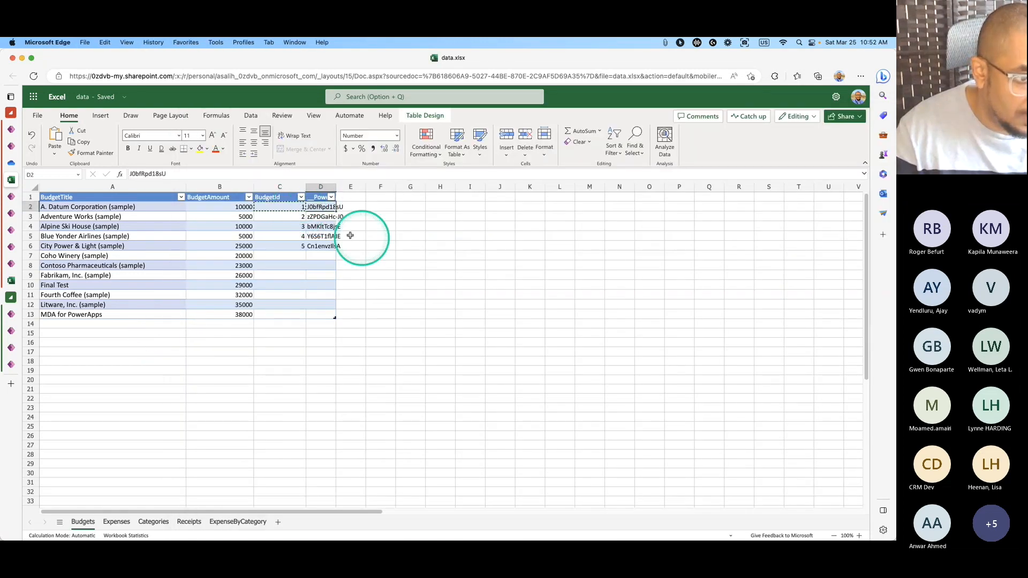
{"action": "key", "text": "super+v"}
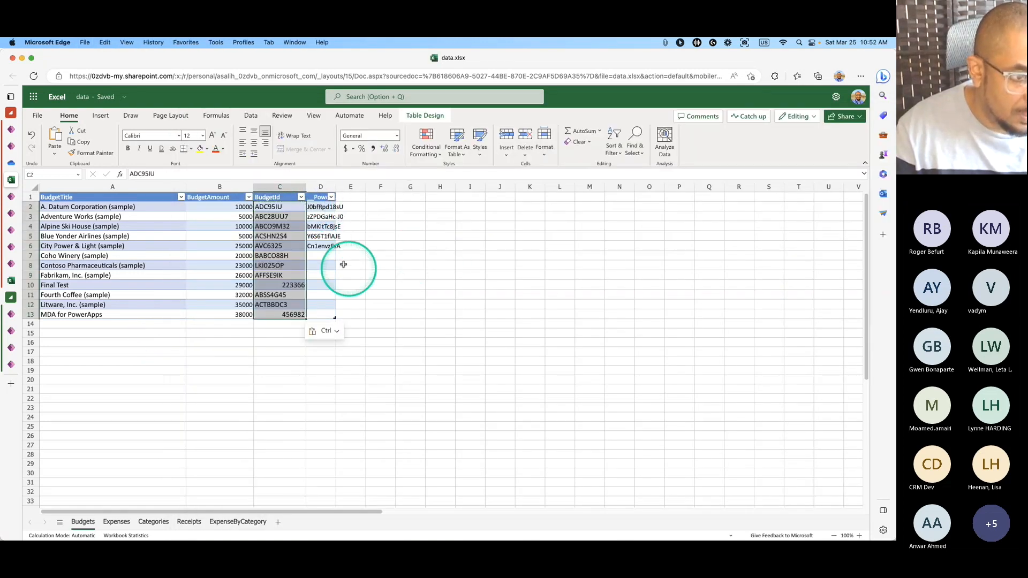
Widen the BudgetId column C and change its alignment.
{"action": "left_click_drag", "start_coordinate": [305, 187], "coordinate": [333, 189]}
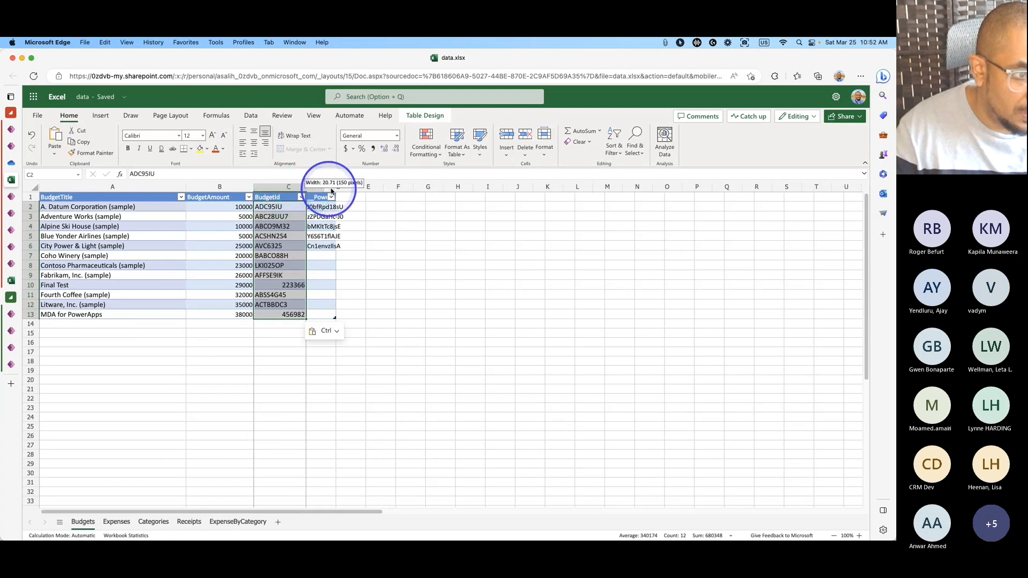
{"action": "left_click", "coordinate": [295, 187]}
{"action": "left_click", "coordinate": [243, 132]}
Left-align BudgetId, then replace the budget 1 IDs in Expenses with ADC95IU.
{"action": "left_click", "coordinate": [243, 142]}
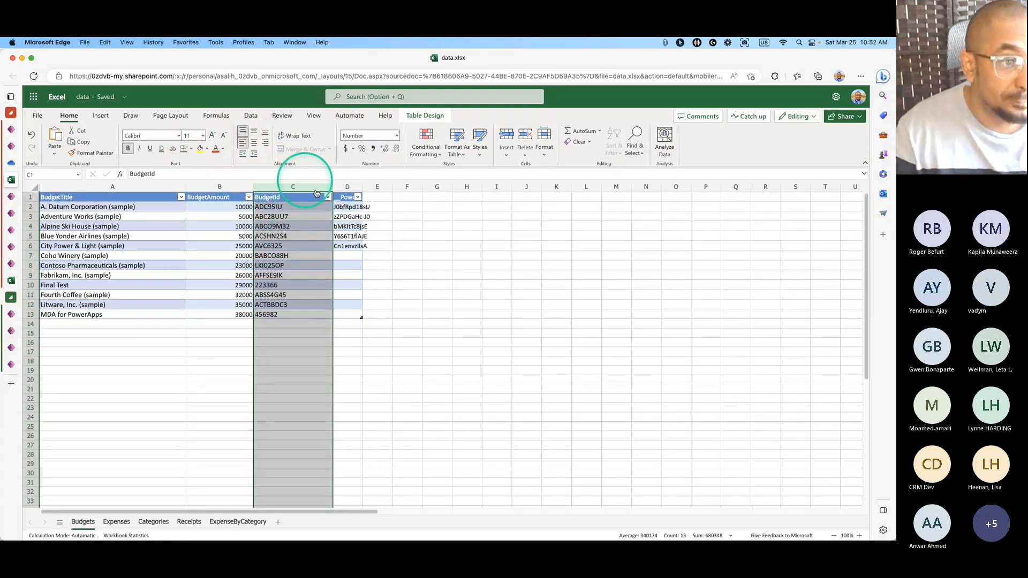
{"action": "left_click", "coordinate": [425, 296]}
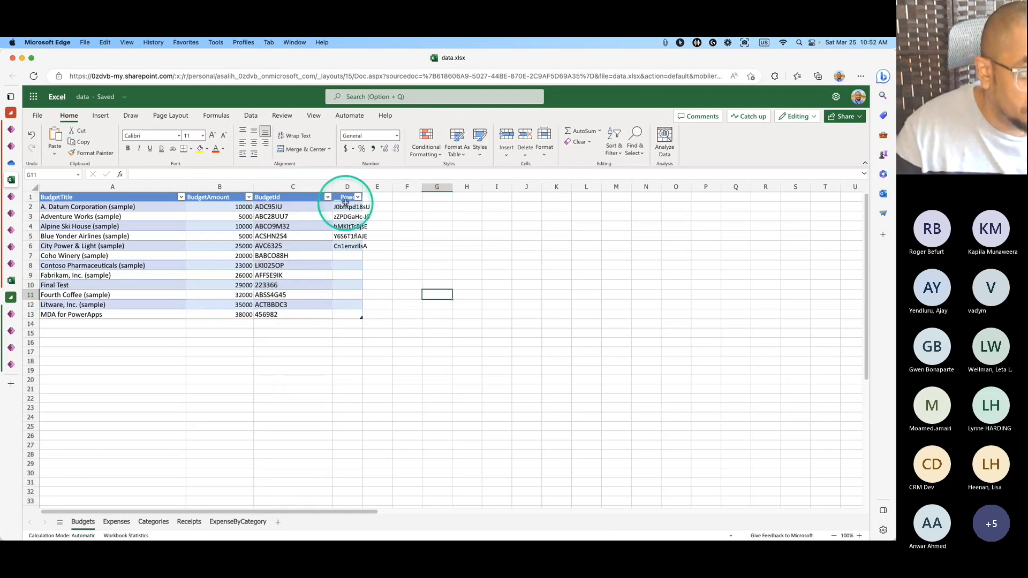
{"action": "left_click", "coordinate": [214, 226]}
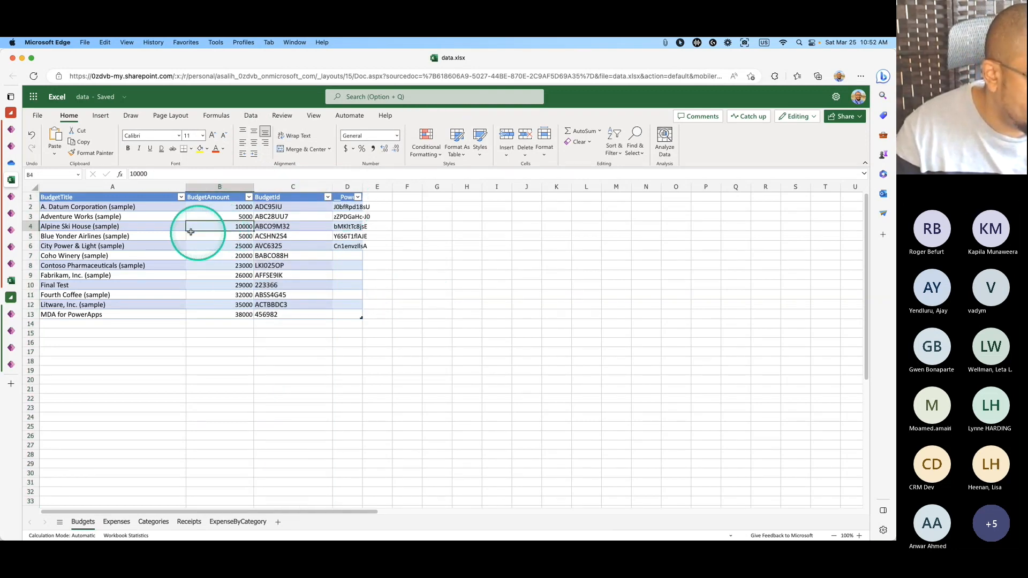
{"action": "left_click", "coordinate": [117, 522]}
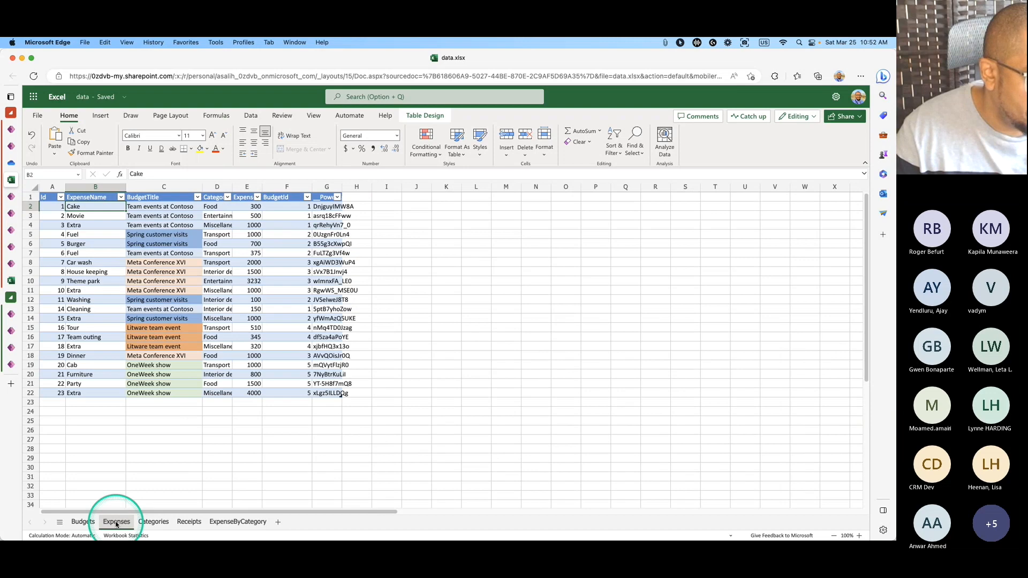
{"action": "left_click", "coordinate": [87, 526]}
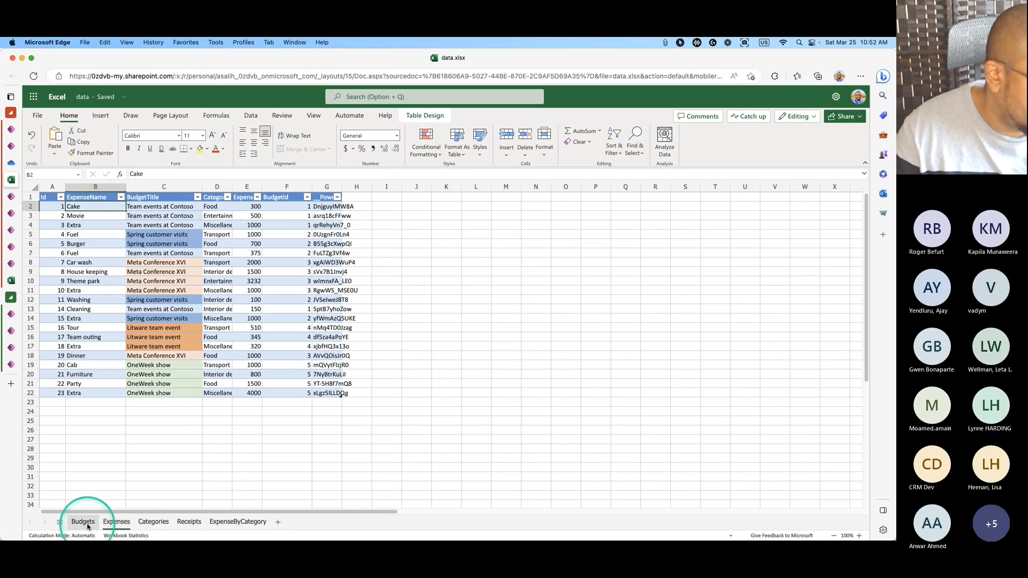
{"action": "left_click", "coordinate": [107, 527]}
{"action": "left_click", "coordinate": [81, 523]}
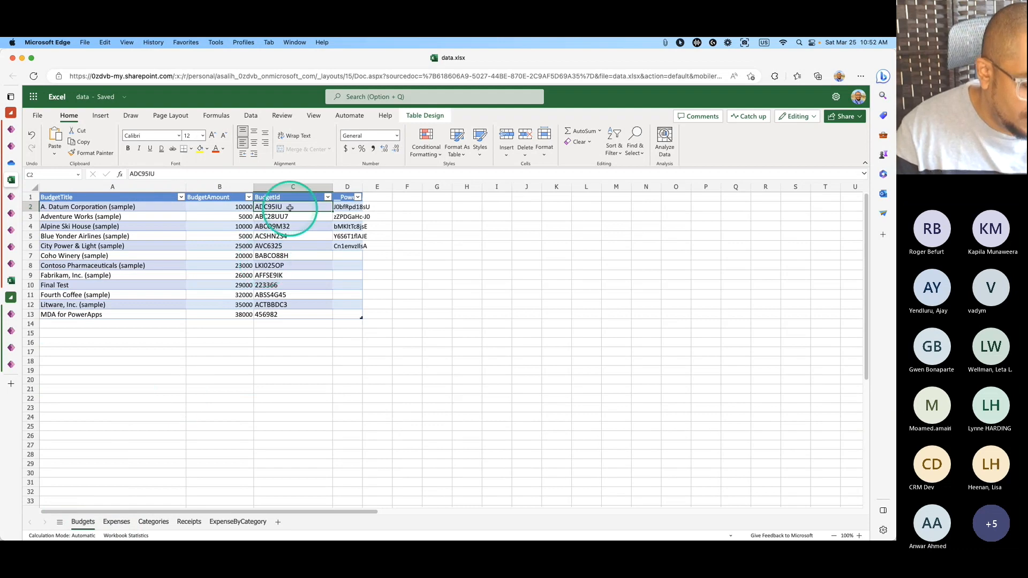
{"action": "left_click", "coordinate": [115, 523]}
{"action": "left_click_drag", "start_coordinate": [303, 206], "coordinate": [303, 225]}
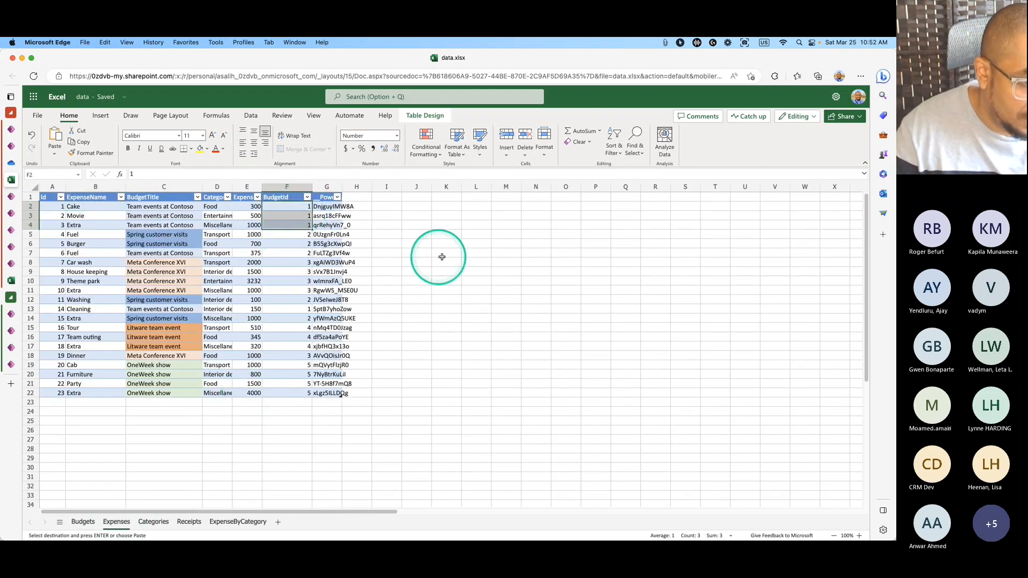
{"action": "type", "text": "ADC95IU ADC95IU ADC95IU"}
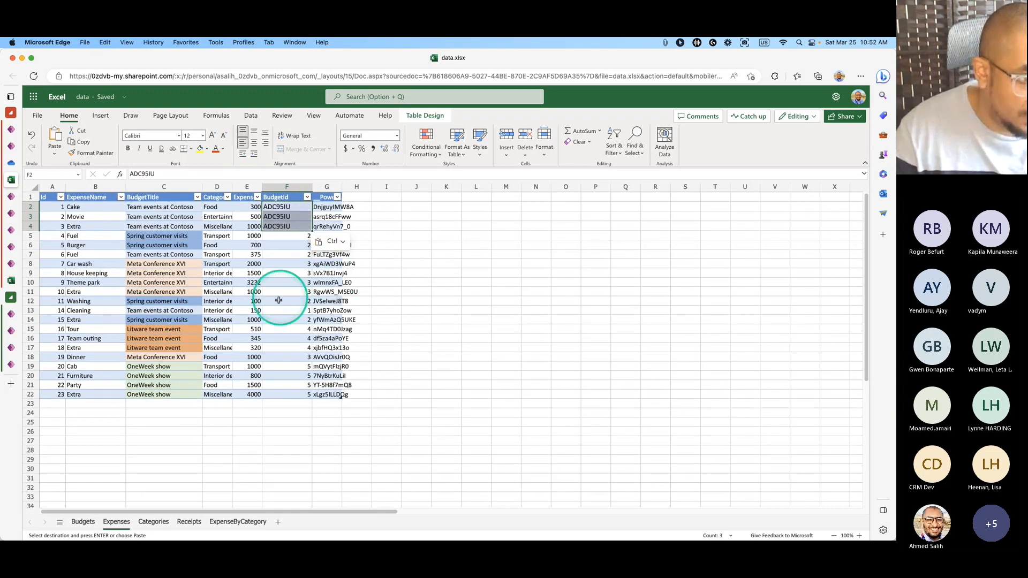
Replace the Expenses BudgetId cells showing 2 with ABC28UU7.
{"action": "left_click", "coordinate": [83, 522]}
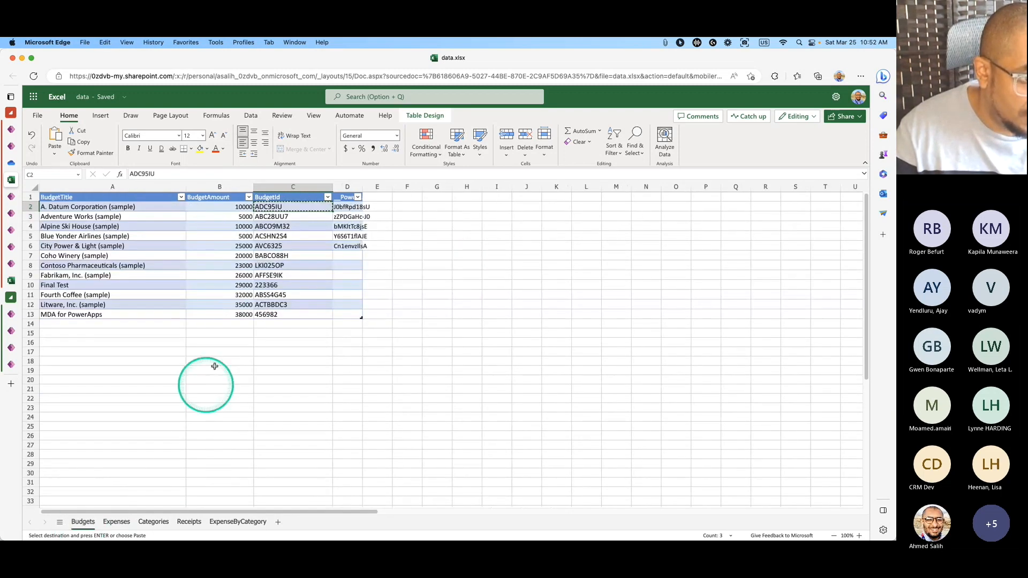
{"action": "left_click", "coordinate": [289, 217]}
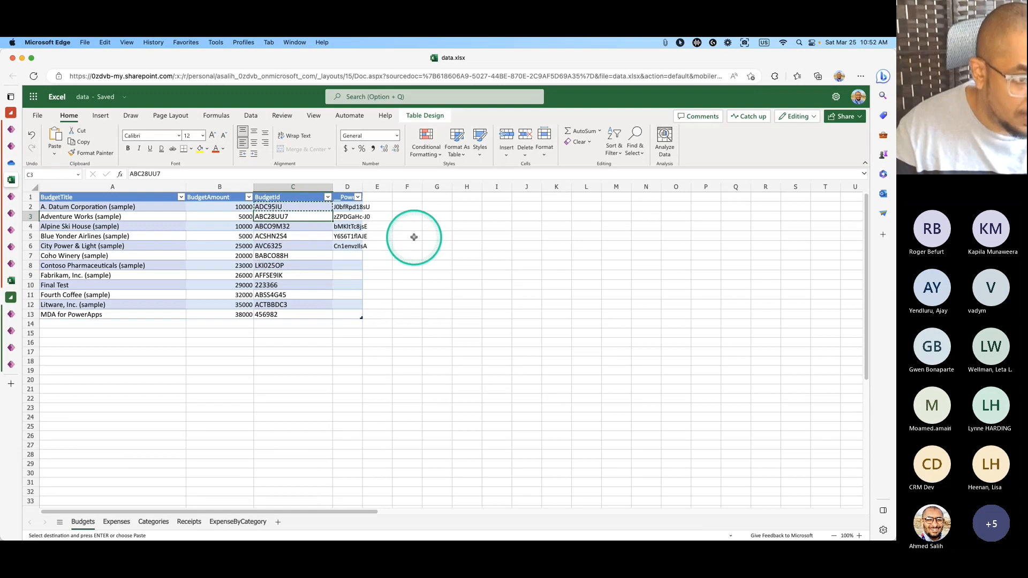
{"action": "left_click", "coordinate": [115, 523]}
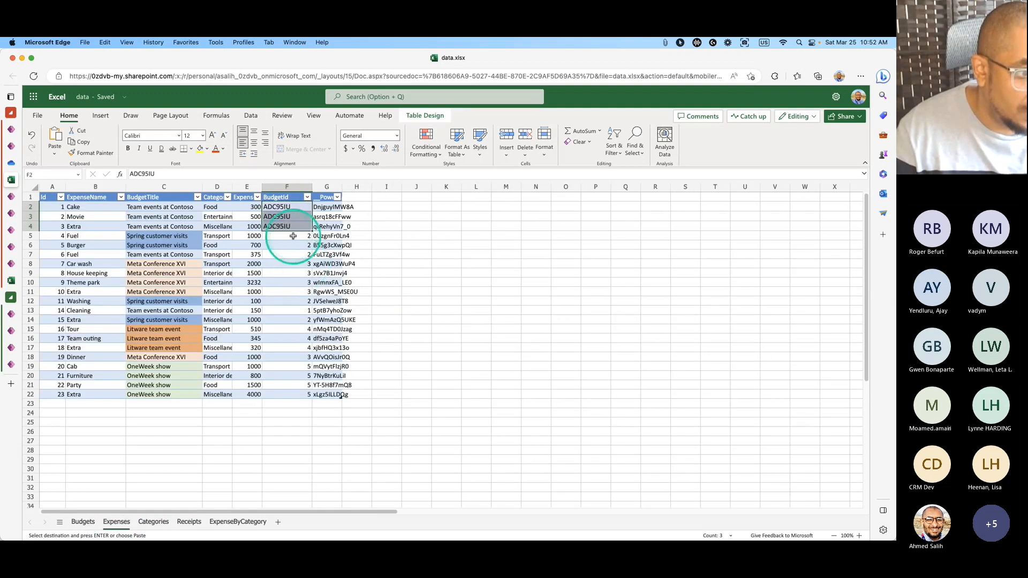
{"action": "left_click_drag", "start_coordinate": [281, 236], "coordinate": [294, 254]}
{"action": "key", "text": "super+v"}
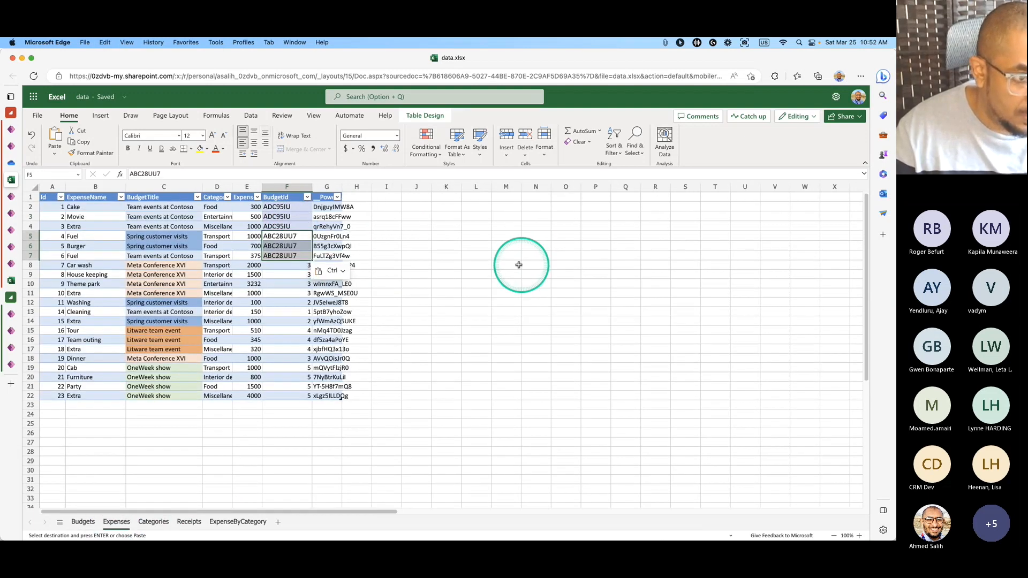
{"action": "left_click", "coordinate": [291, 264]}
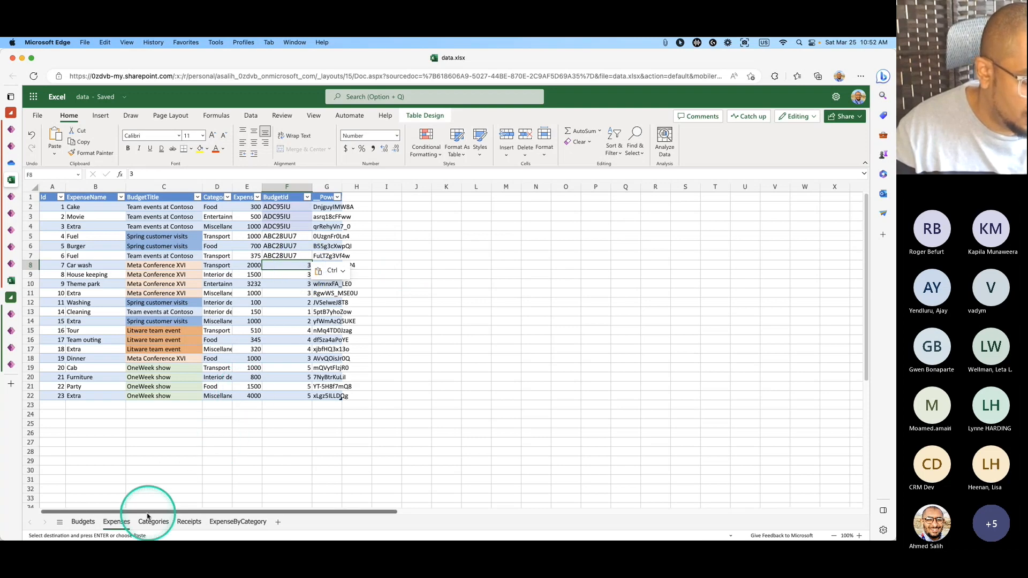
Replace the four Expenses BudgetId cells showing 3 with the Alpine Ski House ID.
{"action": "left_click", "coordinate": [83, 523]}
{"action": "left_click", "coordinate": [286, 227]}
{"action": "key", "text": "super+c"}
{"action": "left_click", "coordinate": [120, 526]}
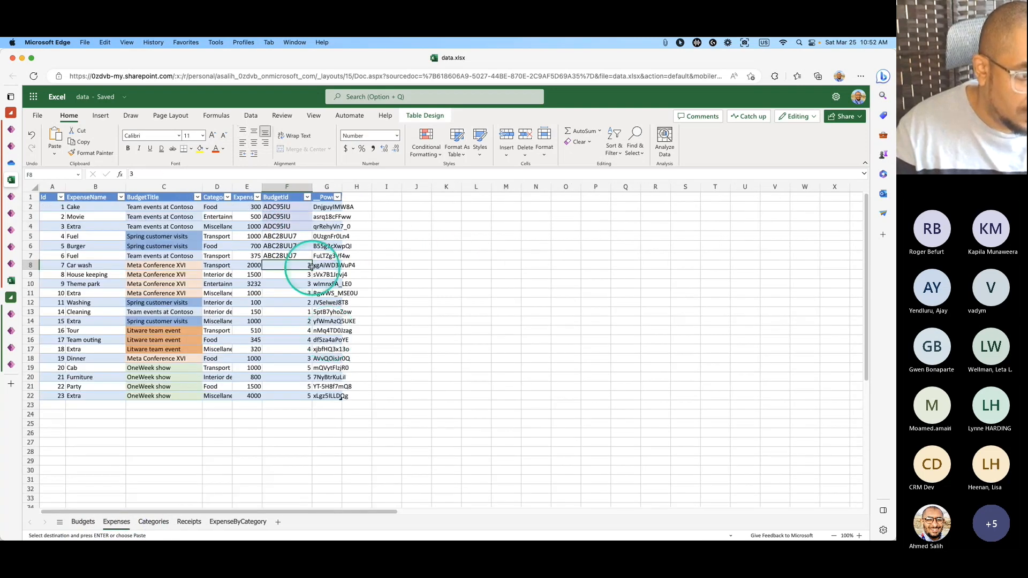
{"action": "left_click_drag", "start_coordinate": [307, 265], "coordinate": [309, 291]}
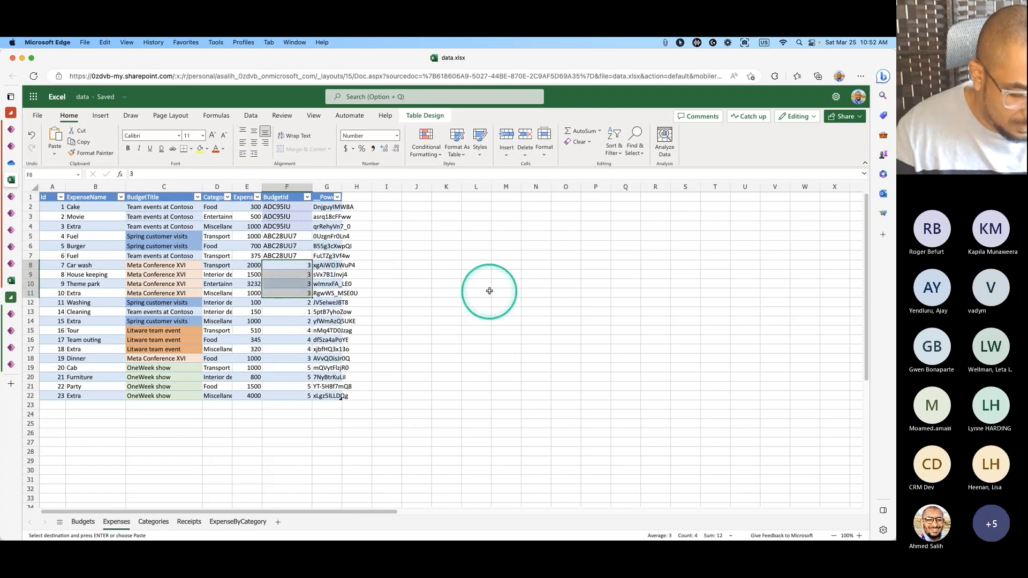
{"action": "key", "text": "super+v"}
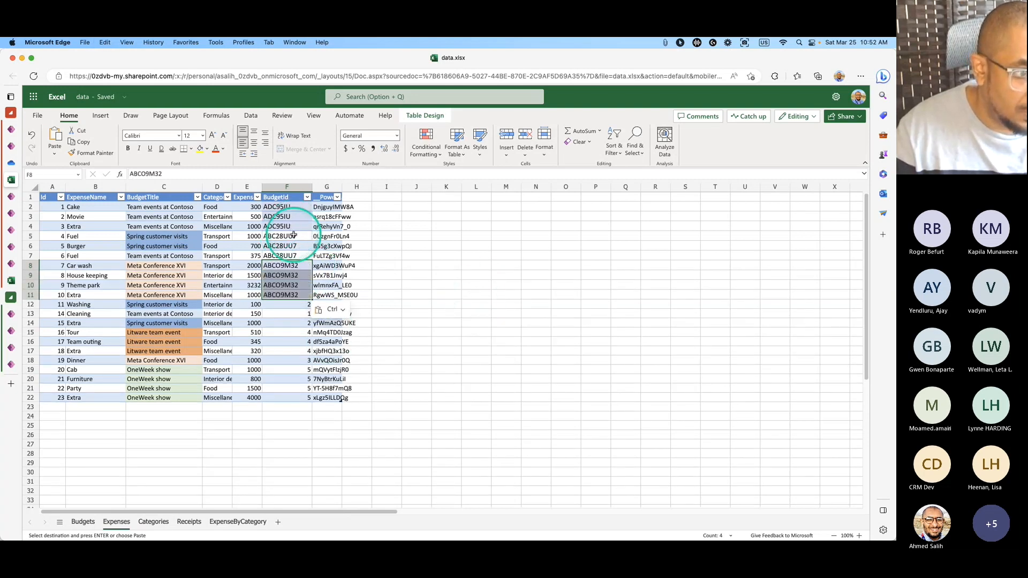
Fix remaining rows: ABC28UU7 in F12 and F14, budget 3 ID in F18, ADC95IU in F13.
{"action": "left_click", "coordinate": [292, 246]}
{"action": "key", "text": "super+c"}
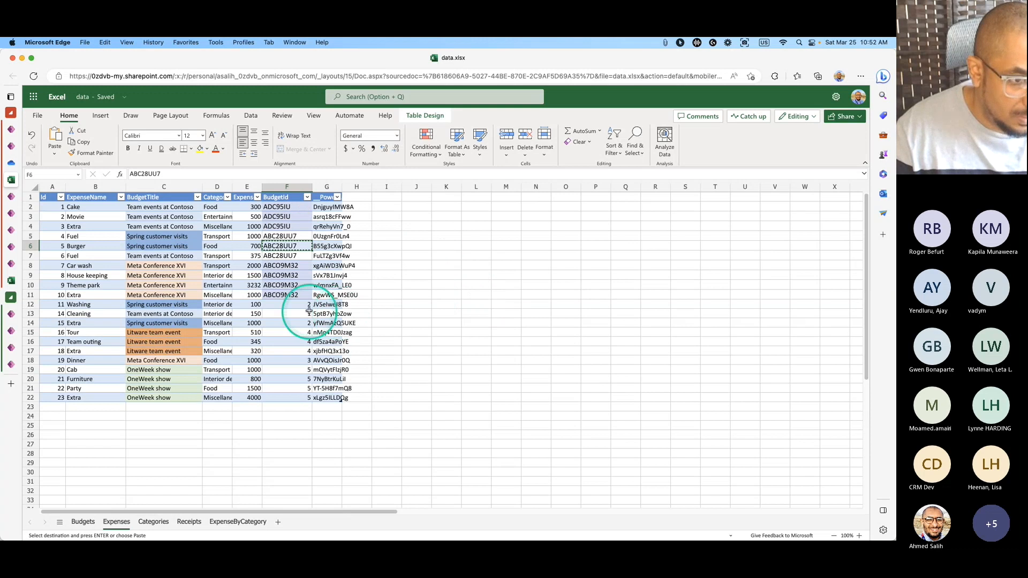
{"action": "left_click", "coordinate": [282, 305]}
{"action": "key", "text": "super+v"}
{"action": "left_click", "coordinate": [297, 324]}
{"action": "key", "text": "super+v"}
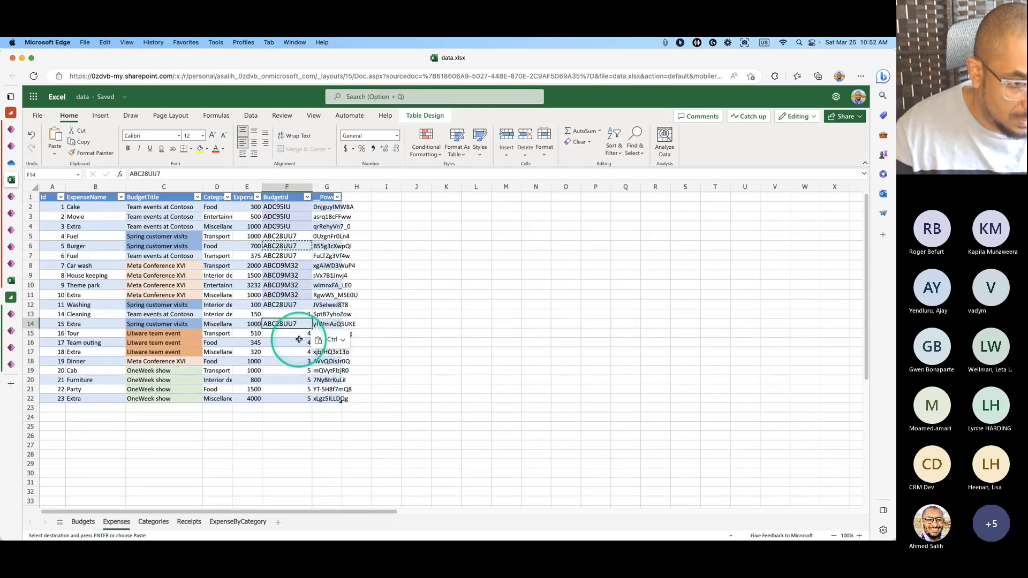
{"action": "left_click", "coordinate": [287, 285]}
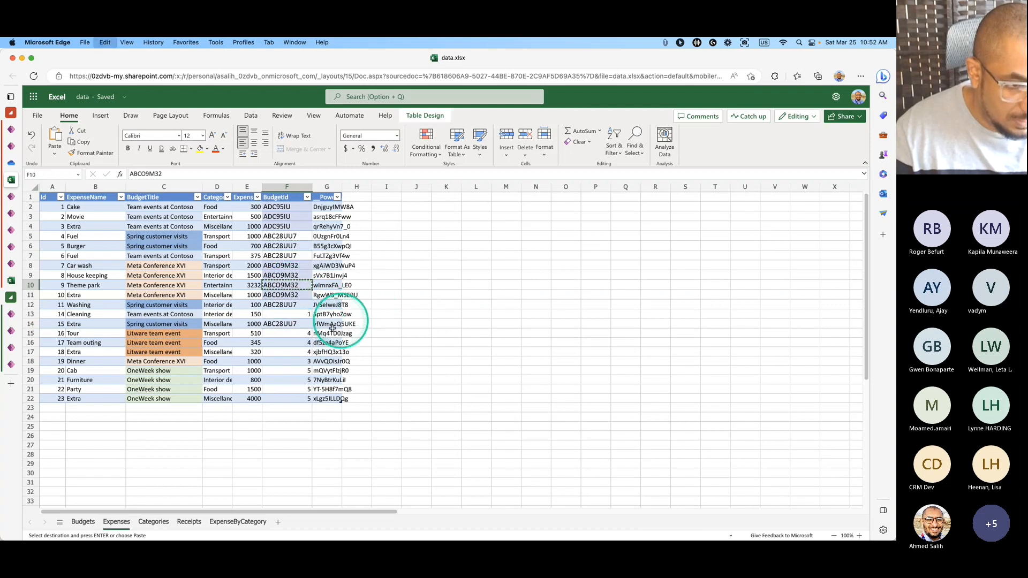
{"action": "key", "text": "super+c"}
{"action": "left_click", "coordinate": [289, 362]}
{"action": "key", "text": "super+v"}
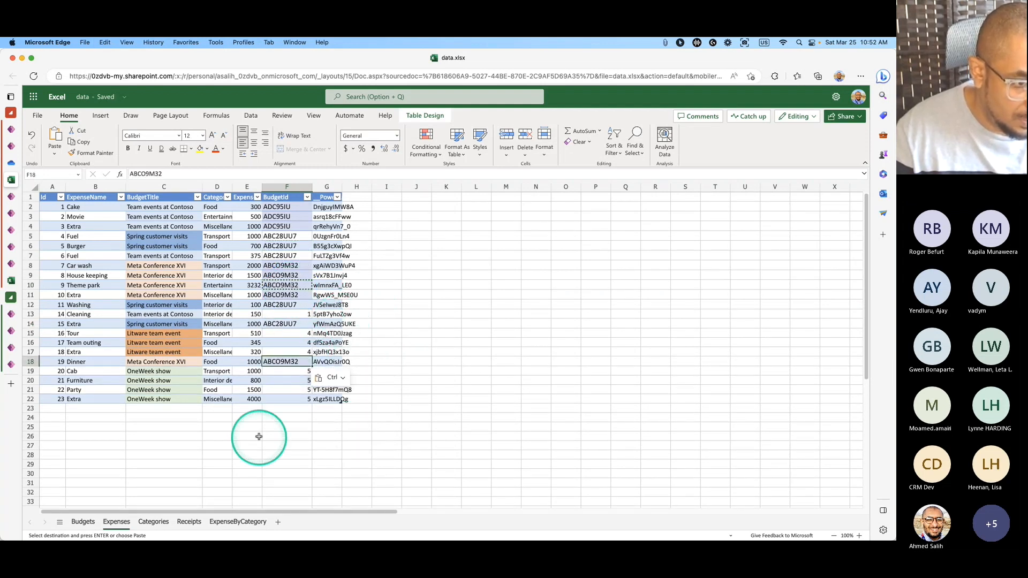
{"action": "left_click", "coordinate": [287, 207]}
{"action": "key", "text": "super+c"}
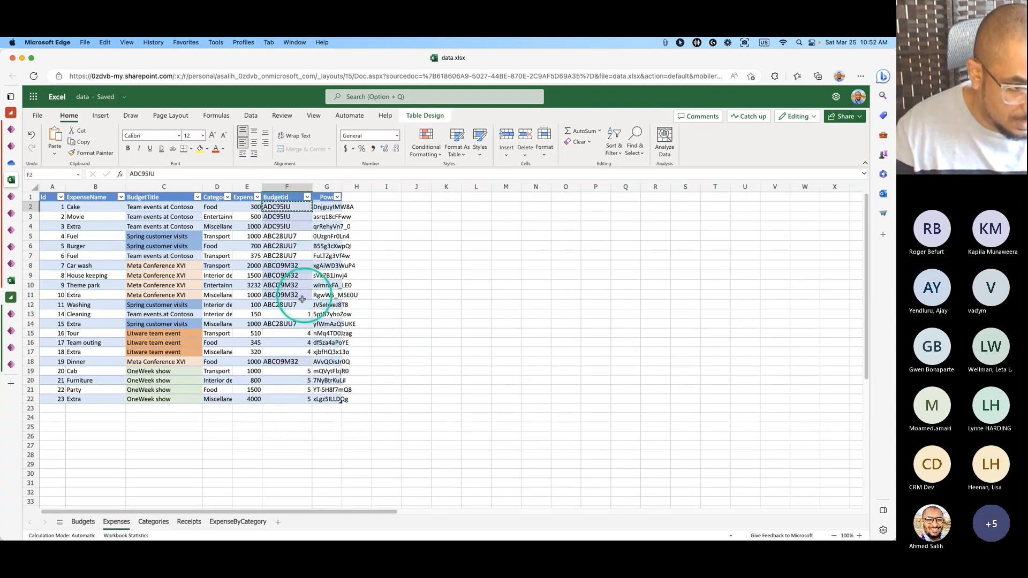
{"action": "left_click", "coordinate": [287, 314]}
{"action": "key", "text": "super+v"}
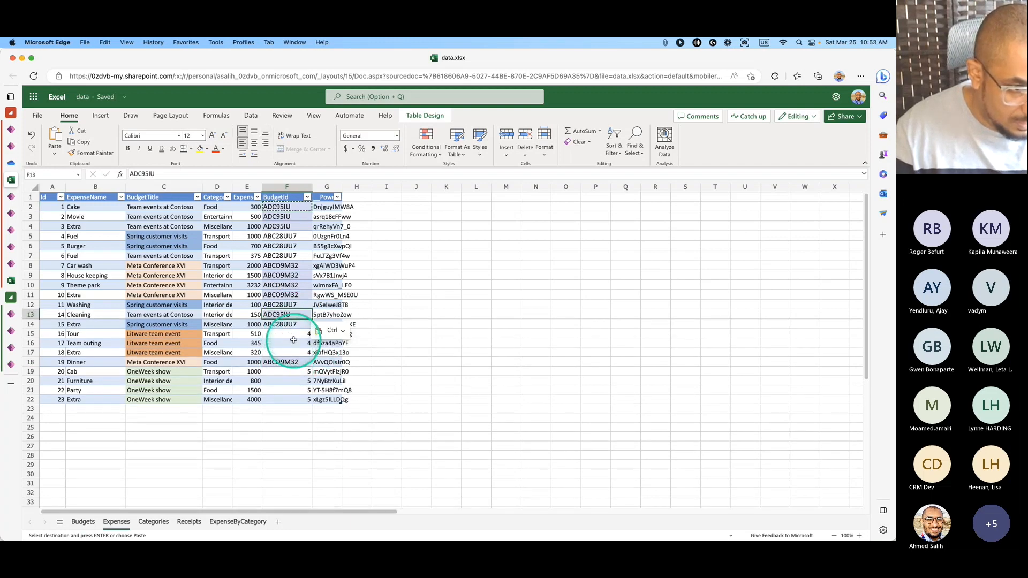
Paste the City Power & Light ID AVC6325 into Expenses cells F15:F17.
{"action": "left_click", "coordinate": [83, 522]}
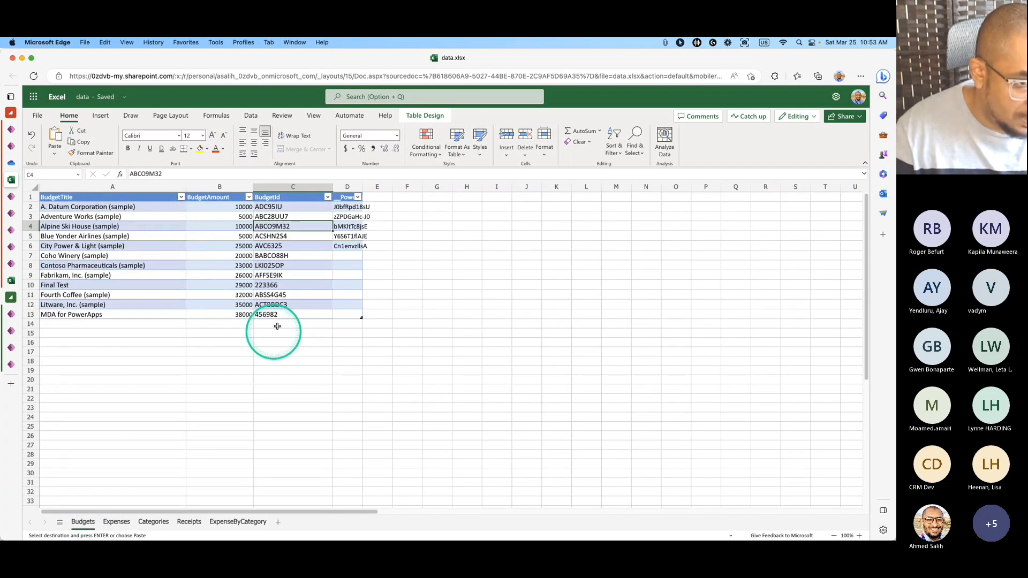
{"action": "left_click", "coordinate": [290, 247]}
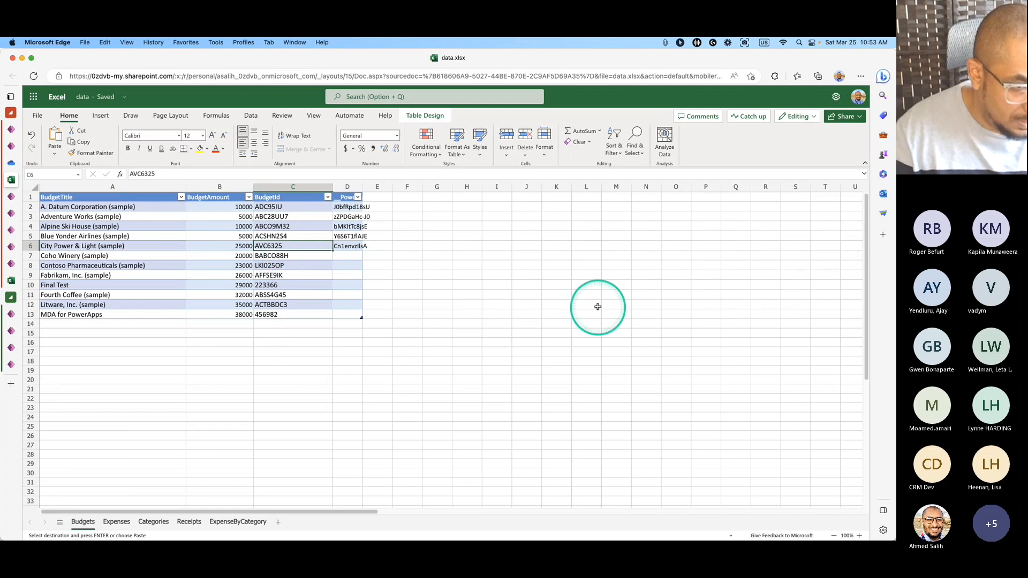
{"action": "key", "text": "super+c"}
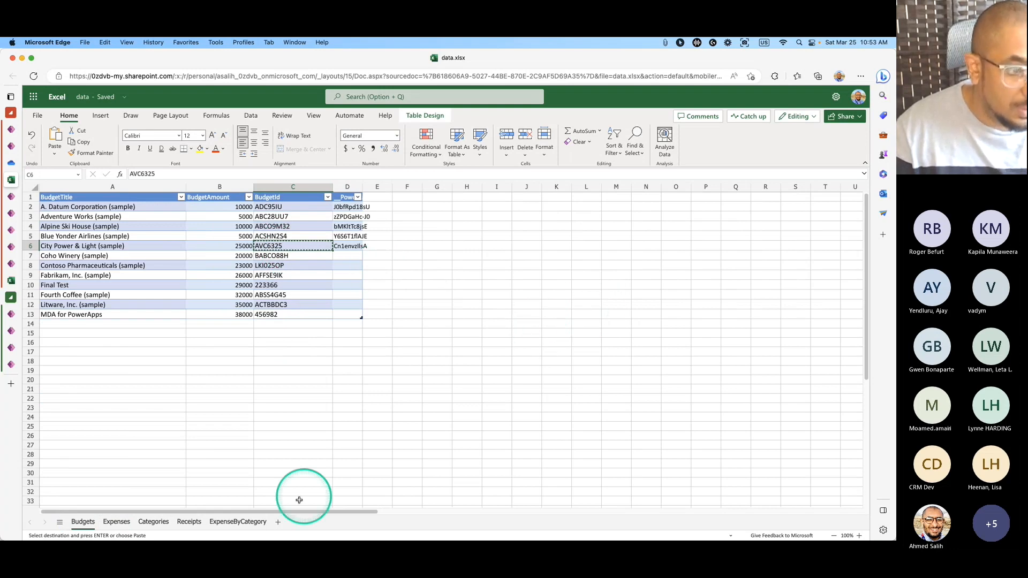
{"action": "left_click", "coordinate": [155, 522]}
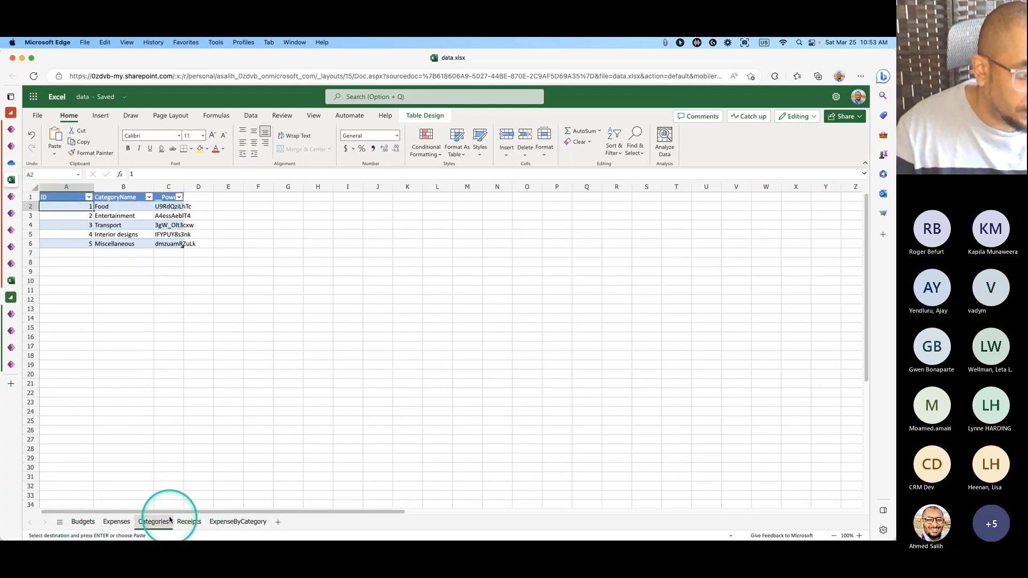
{"action": "left_click", "coordinate": [116, 522]}
{"action": "left_click_drag", "start_coordinate": [288, 333], "coordinate": [288, 348]}
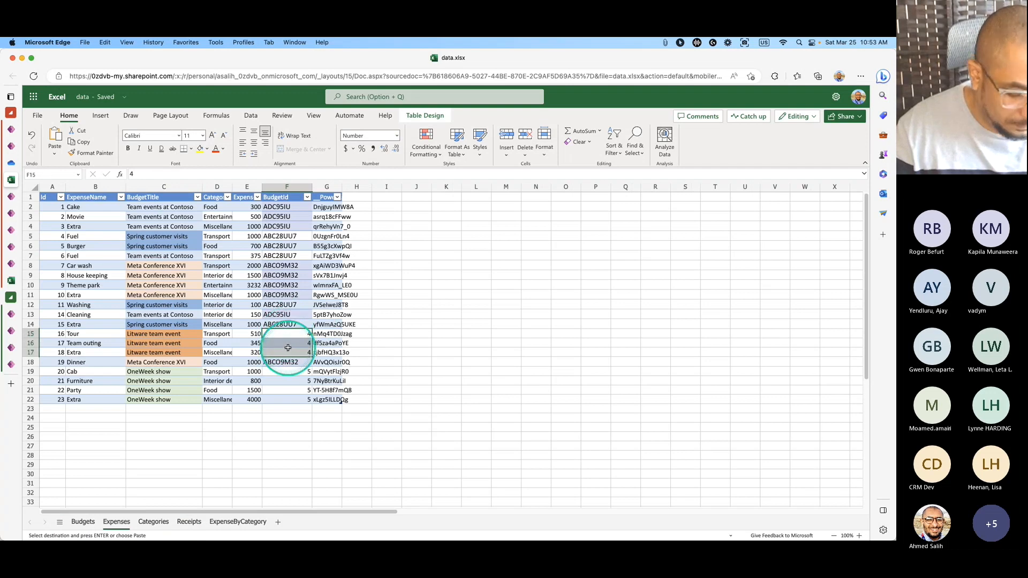
{"action": "key", "text": "ctrl+v"}
Paste the Fabrikam ID AFFSE9IK into Expenses cells F19:F22.
{"action": "left_click", "coordinate": [83, 522]}
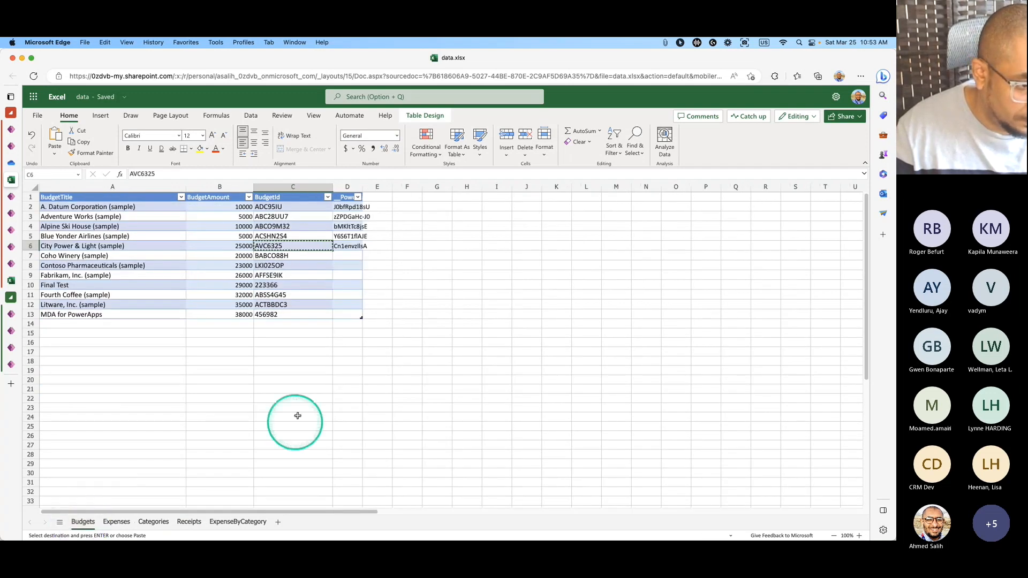
{"action": "left_click", "coordinate": [285, 275]}
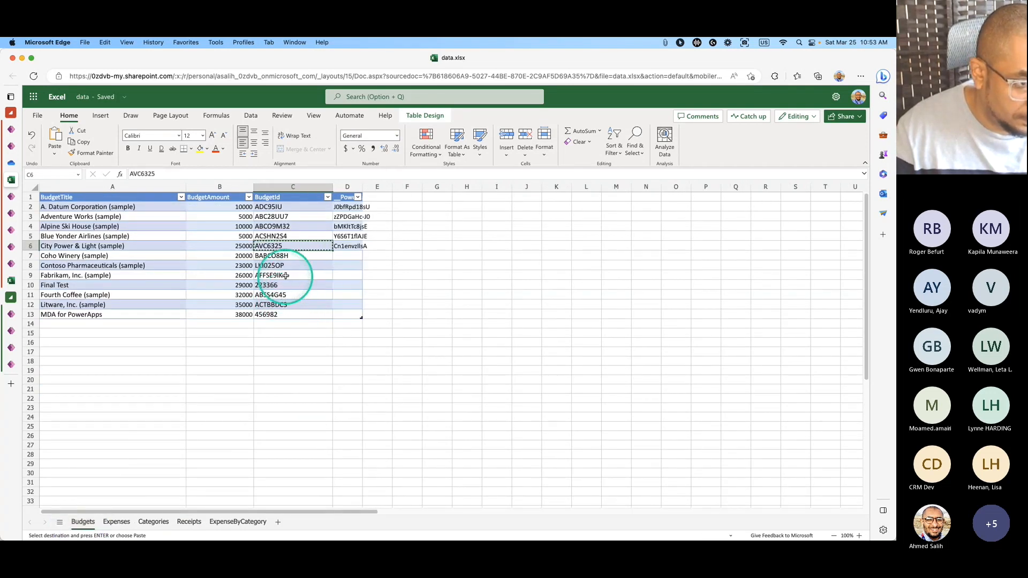
{"action": "left_click", "coordinate": [116, 522]}
{"action": "left_click_drag", "start_coordinate": [285, 373], "coordinate": [291, 401]}
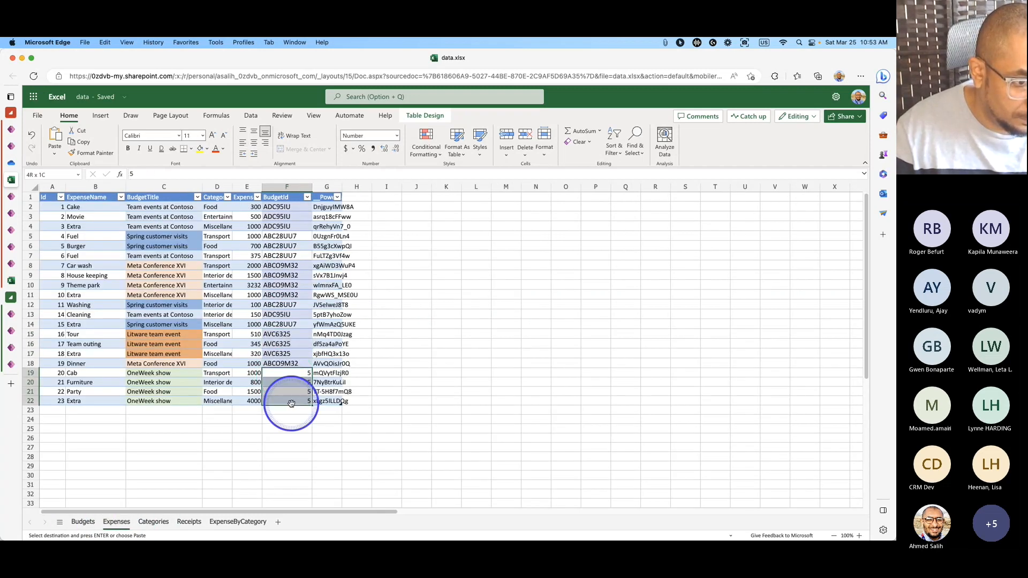
{"action": "key", "text": "super+v"}
{"action": "left_click", "coordinate": [452, 441]}
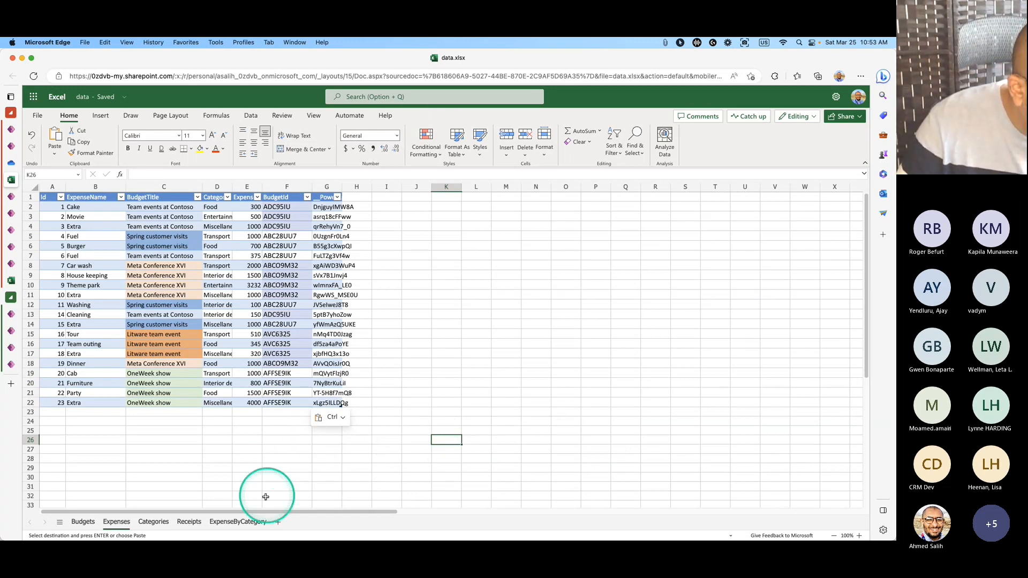
{"action": "left_click", "coordinate": [160, 521]}
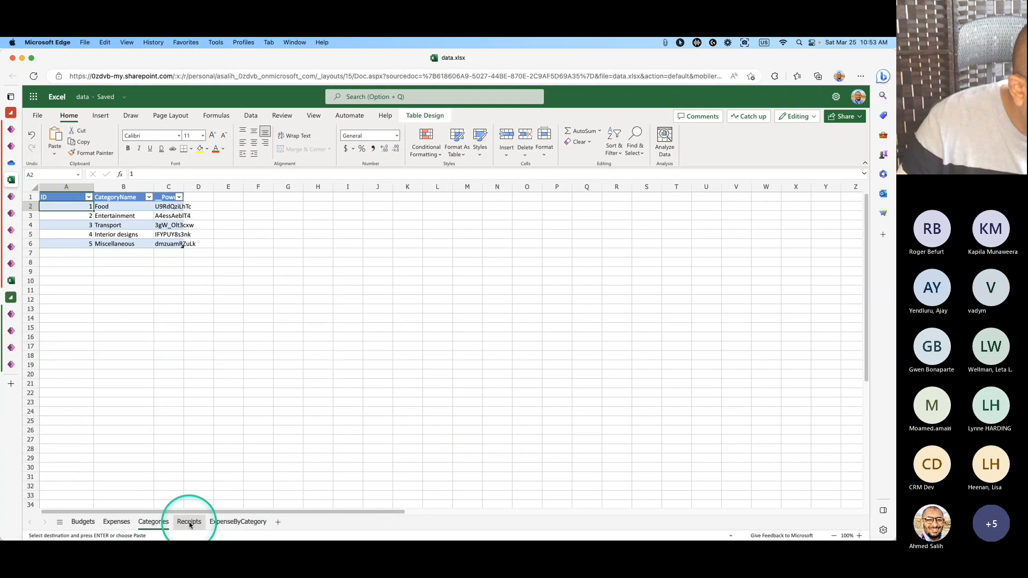
Widen ExpenseByCategory column C to reveal the BudgetId header, then review the other sheets.
{"action": "left_click", "coordinate": [190, 524]}
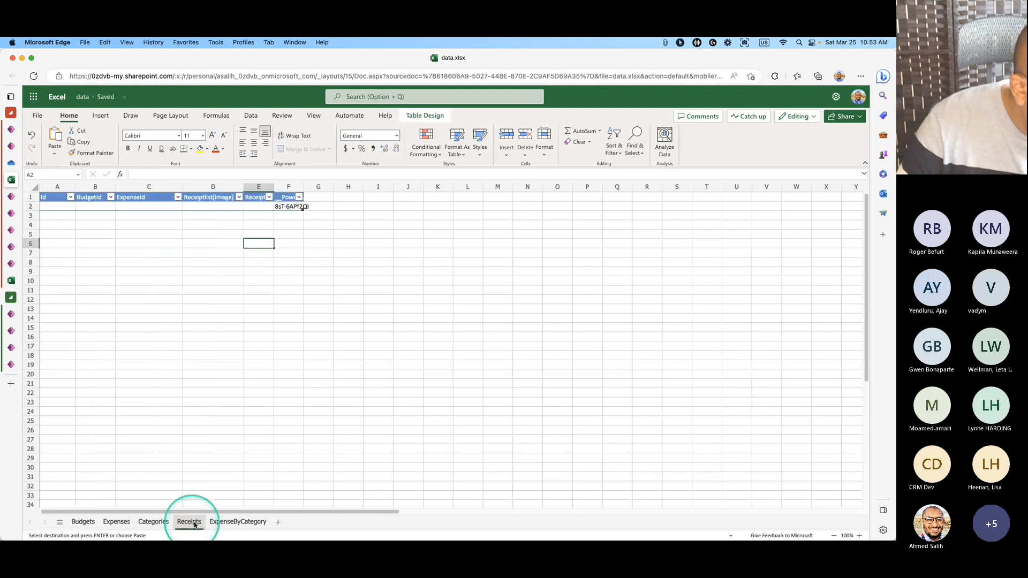
{"action": "left_click", "coordinate": [221, 523]}
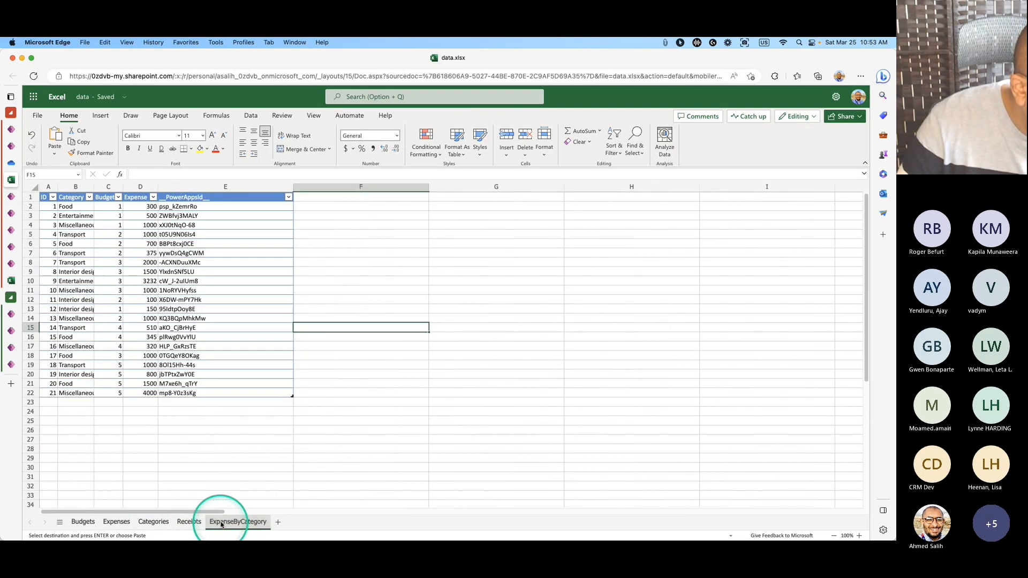
{"action": "left_click_drag", "start_coordinate": [122, 191], "coordinate": [163, 191]}
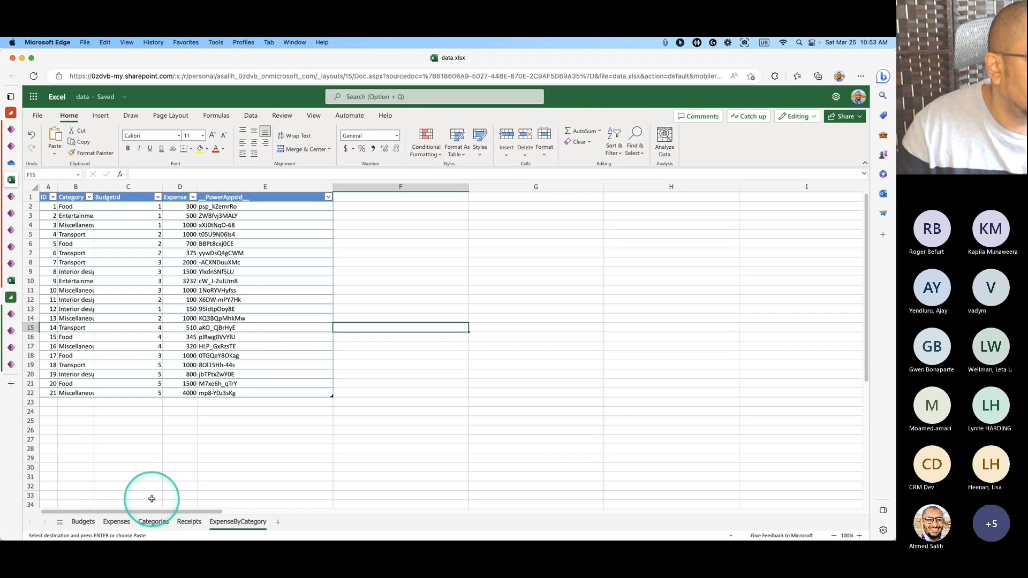
{"action": "left_click", "coordinate": [83, 522]}
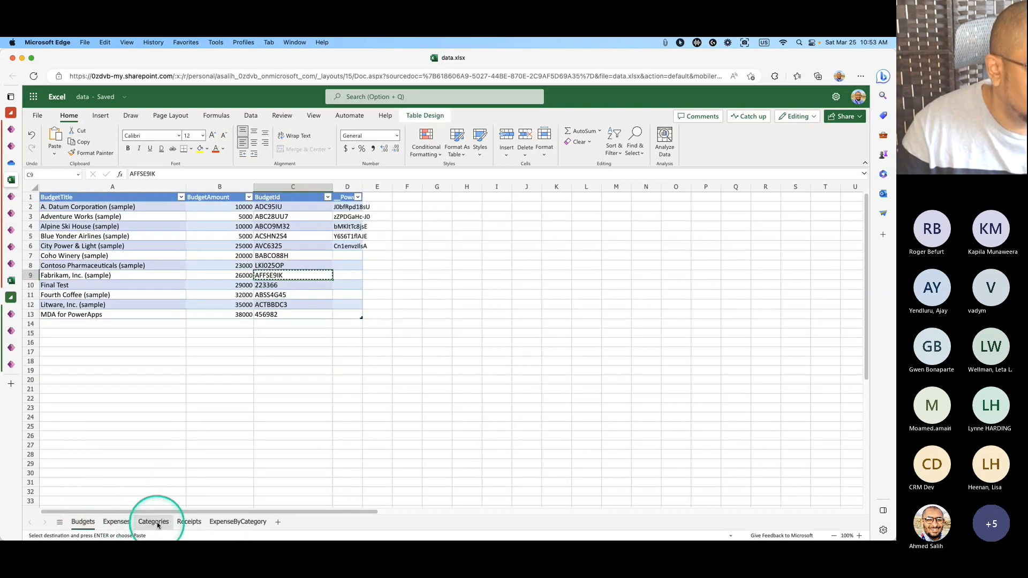
{"action": "left_click", "coordinate": [154, 522]}
{"action": "left_click", "coordinate": [176, 522]}
{"action": "left_click", "coordinate": [153, 522]}
{"action": "left_click", "coordinate": [116, 522]}
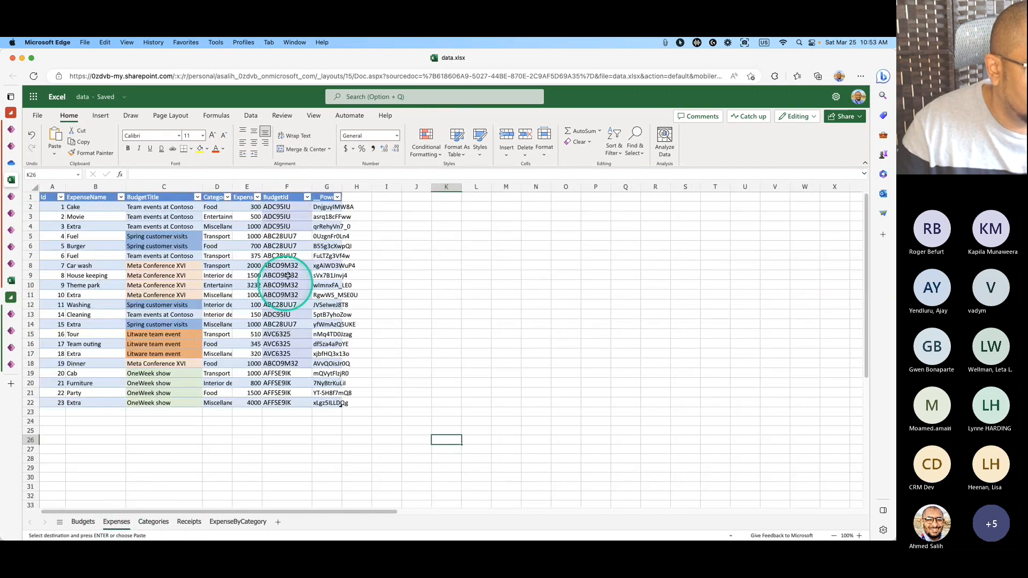
Copy the Expenses BudgetId codes F2:F22 into ExpenseByCategory column C starting at C2.
{"action": "left_click_drag", "start_coordinate": [292, 206], "coordinate": [287, 403]}
{"action": "key", "text": "super+c"}
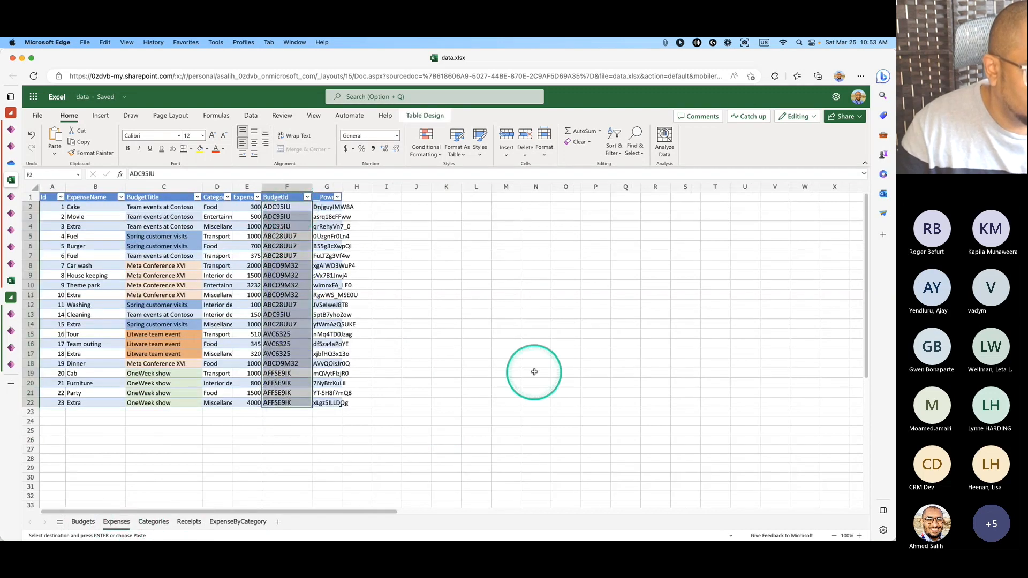
{"action": "left_click", "coordinate": [227, 522]}
{"action": "left_click", "coordinate": [156, 207]}
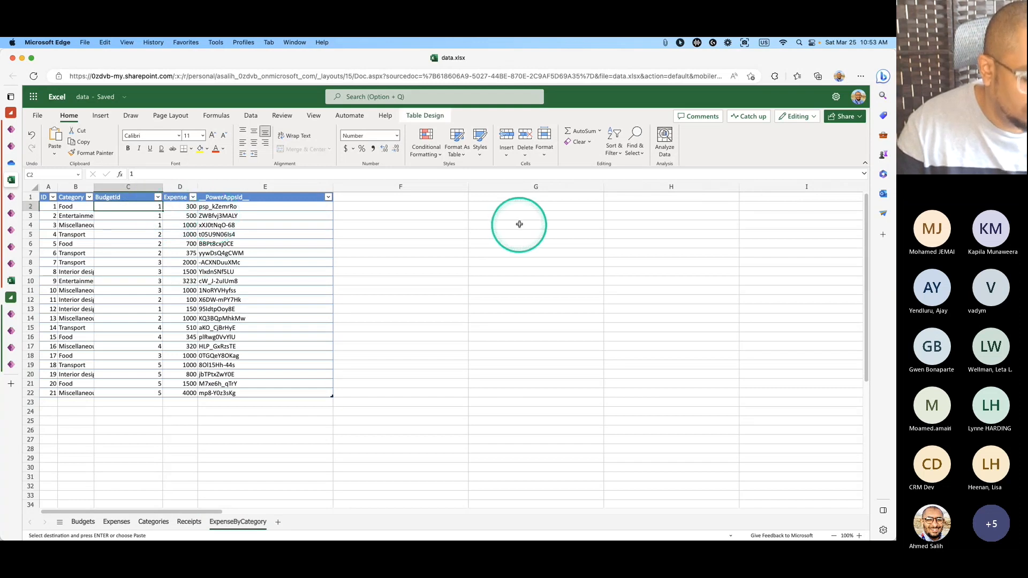
{"action": "key", "text": "super+v"}
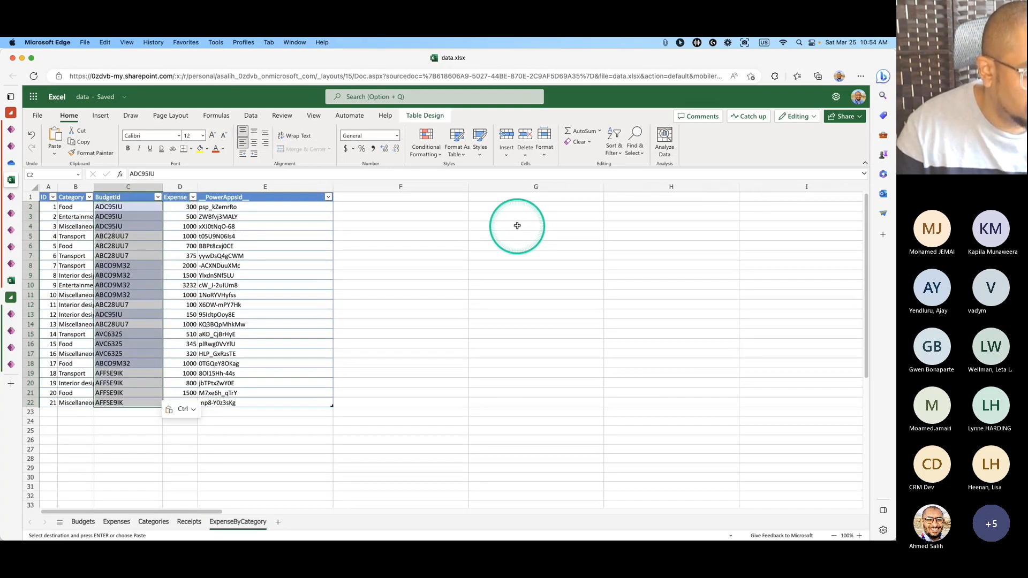
{"action": "left_click", "coordinate": [435, 290]}
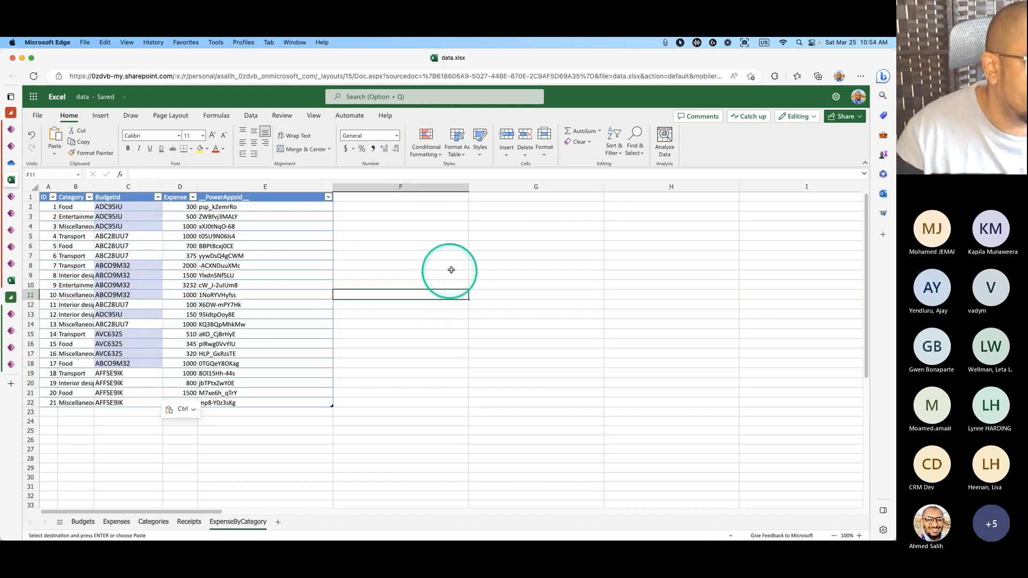
{"action": "left_click", "coordinate": [551, 335]}
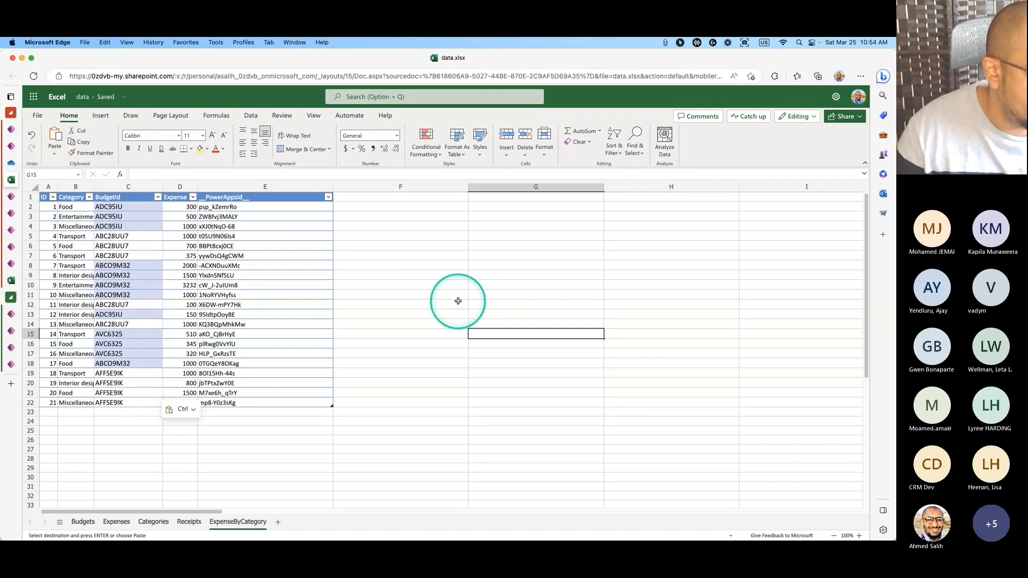
{"action": "left_click", "coordinate": [189, 522]}
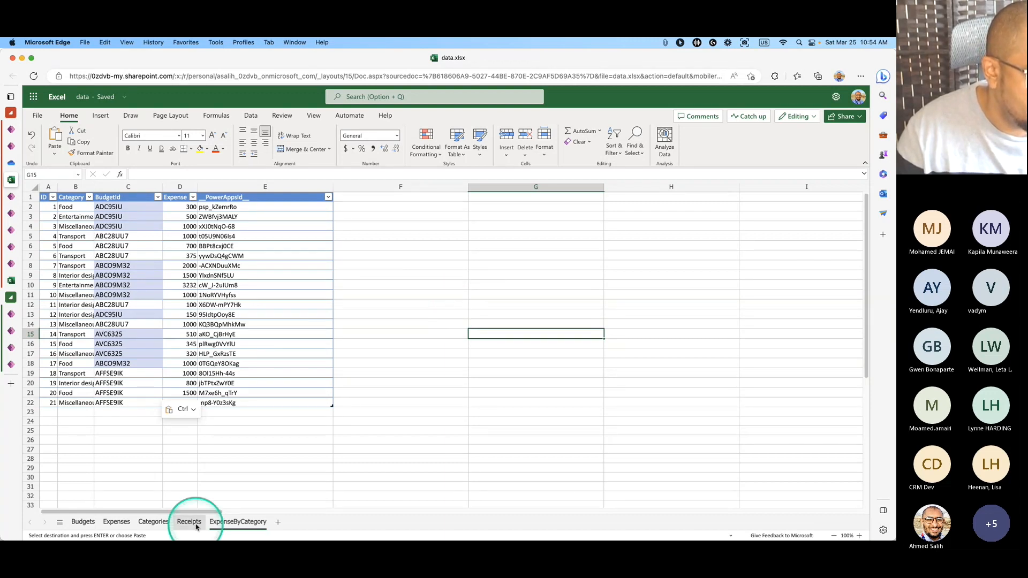
{"action": "left_click", "coordinate": [153, 521]}
{"action": "left_click", "coordinate": [116, 522]}
{"action": "left_click", "coordinate": [83, 521]}
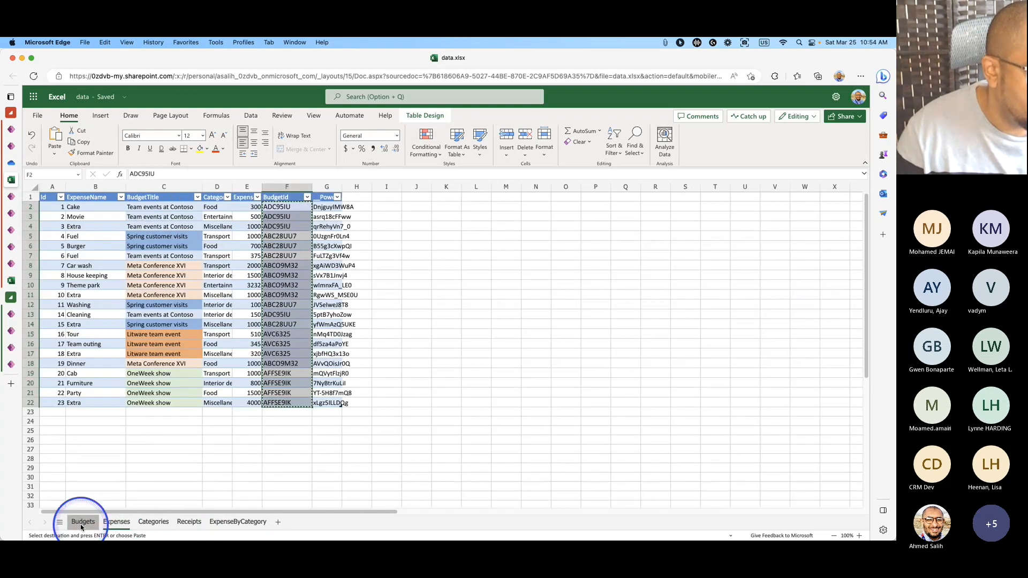
Close the data.xlsx tab and the CanvasApp-Account Information details tab.
{"action": "mouse_move", "coordinate": [64, 161]}
{"action": "left_click", "coordinate": [108, 179]}
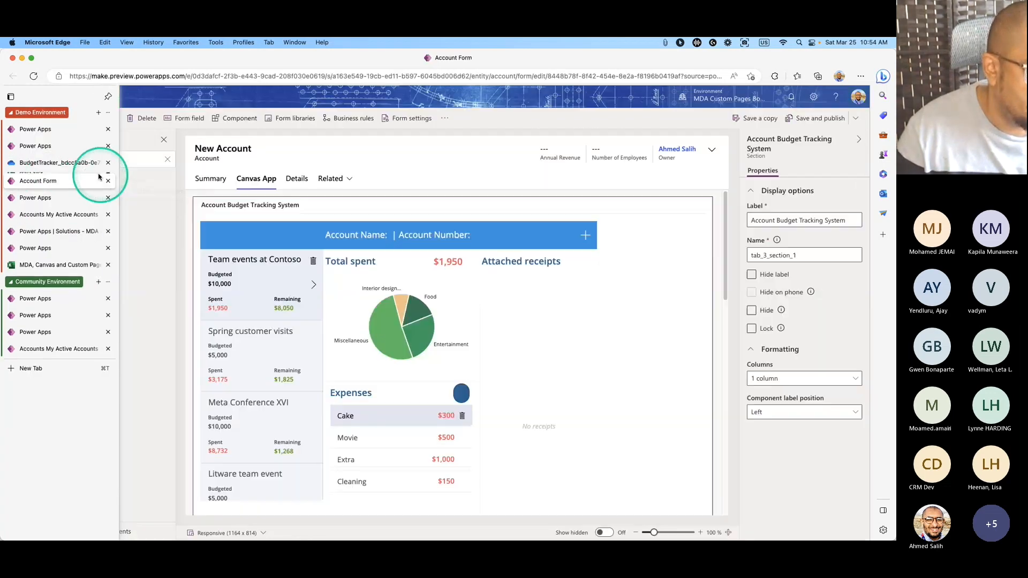
{"action": "left_click", "coordinate": [84, 162]}
{"action": "left_click", "coordinate": [71, 179]}
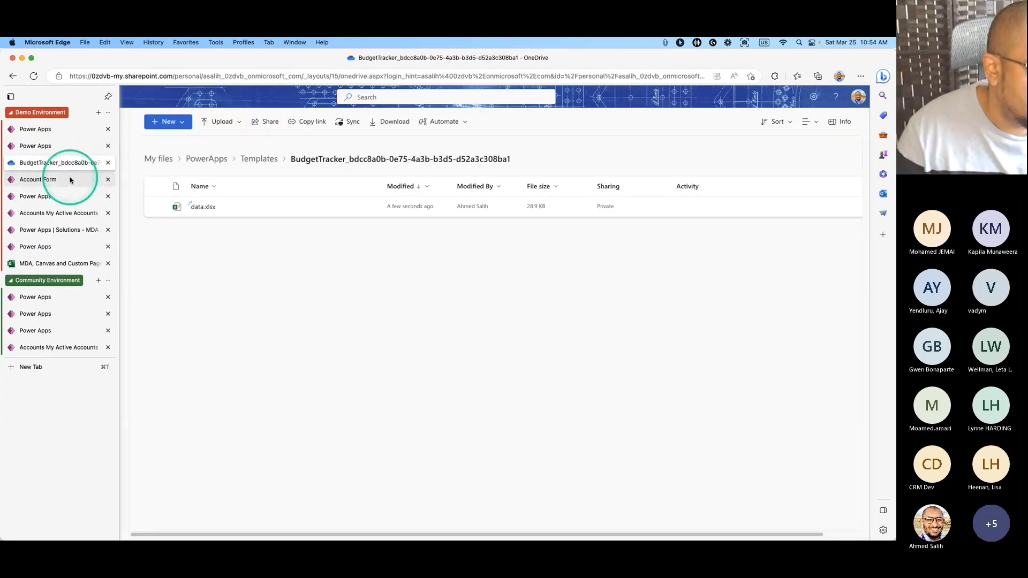
{"action": "left_click", "coordinate": [59, 198]}
{"action": "left_click", "coordinate": [60, 214]}
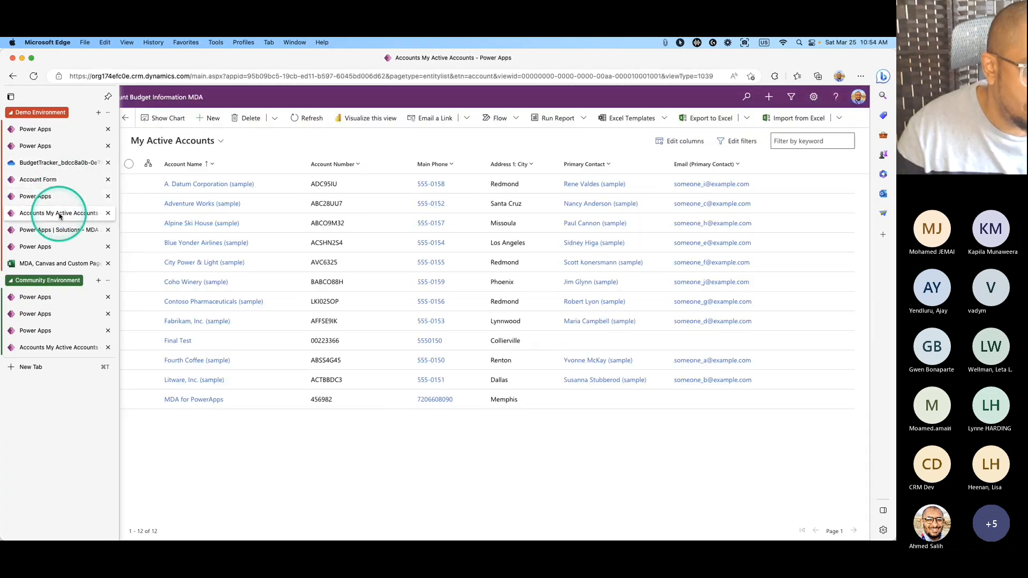
{"action": "left_click", "coordinate": [61, 231]}
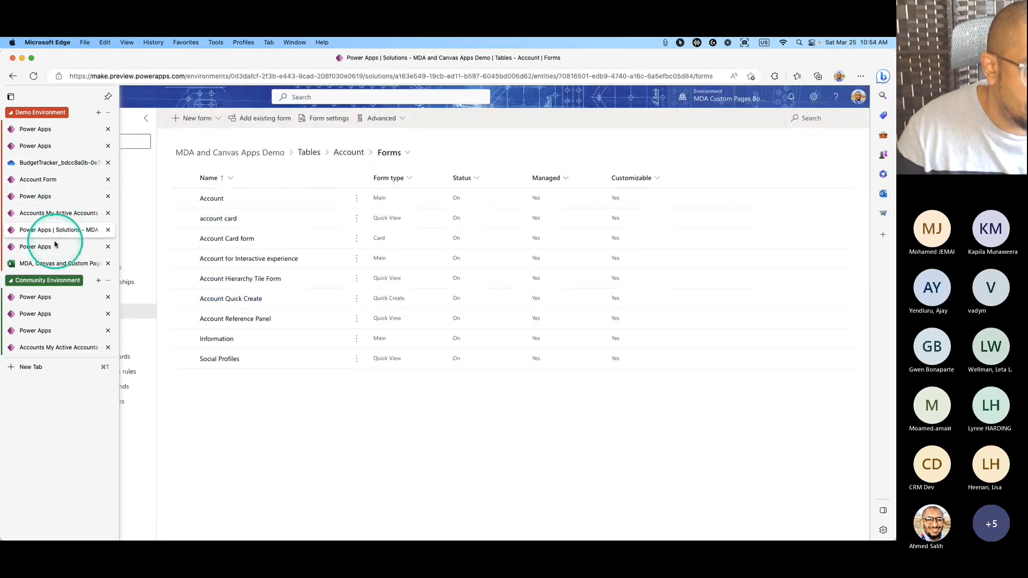
{"action": "left_click", "coordinate": [55, 246]}
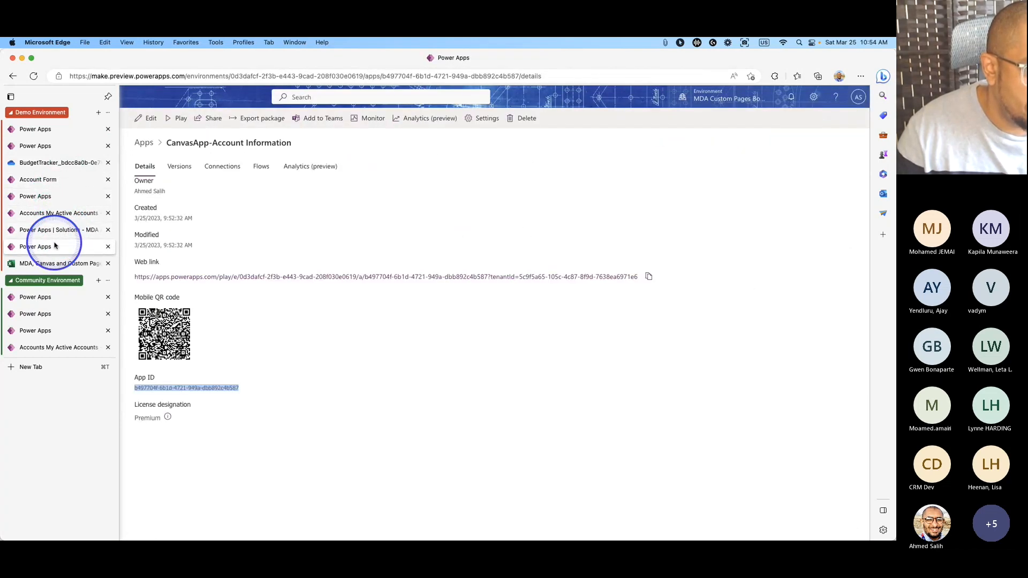
{"action": "left_click", "coordinate": [108, 247]}
{"action": "left_click", "coordinate": [74, 231]}
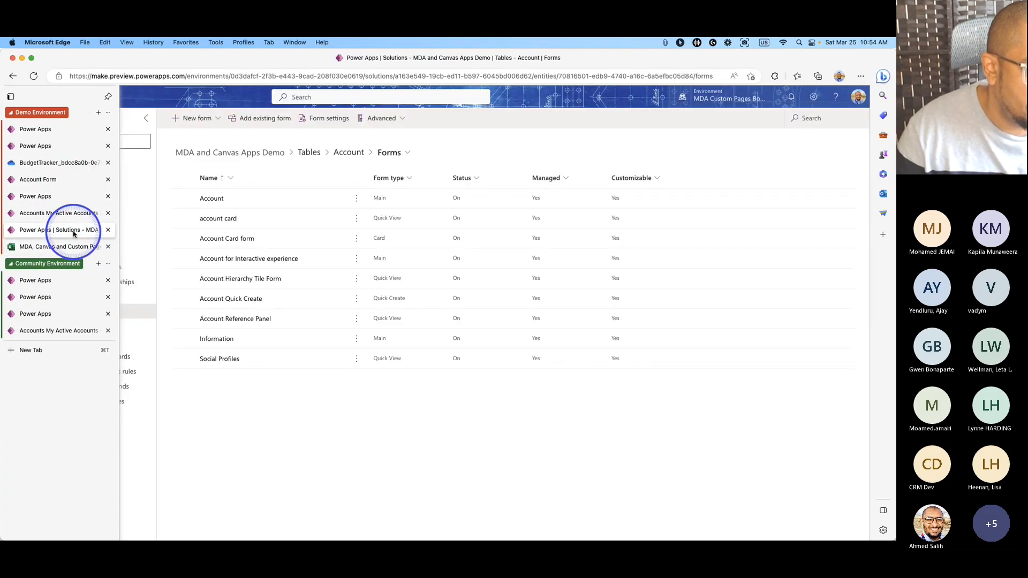
Close the Budget Tracker details and Account table tabs, collapse Community Environment, and select BudgetScreen.
{"action": "left_click", "coordinate": [64, 182]}
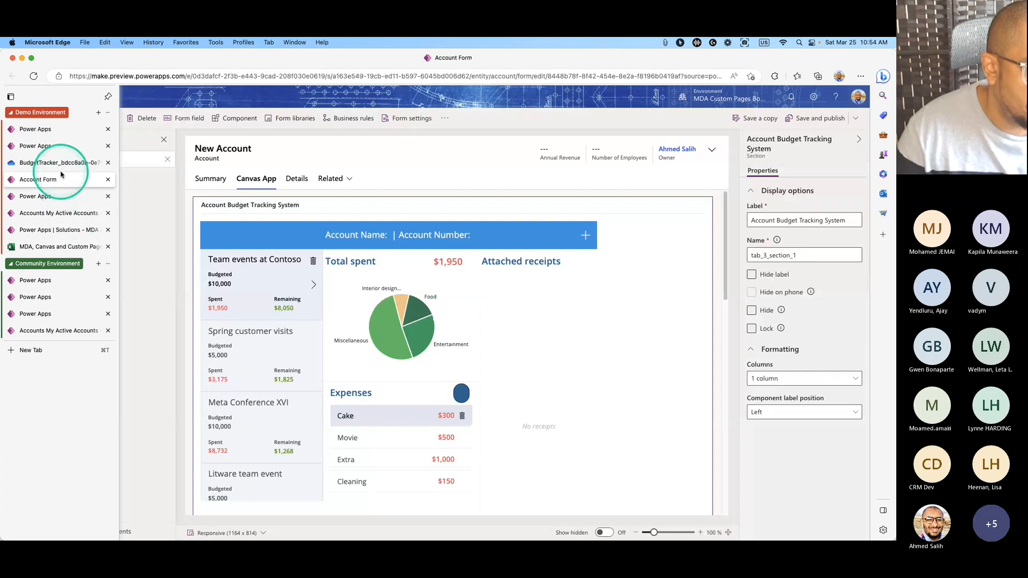
{"action": "left_click", "coordinate": [59, 152]}
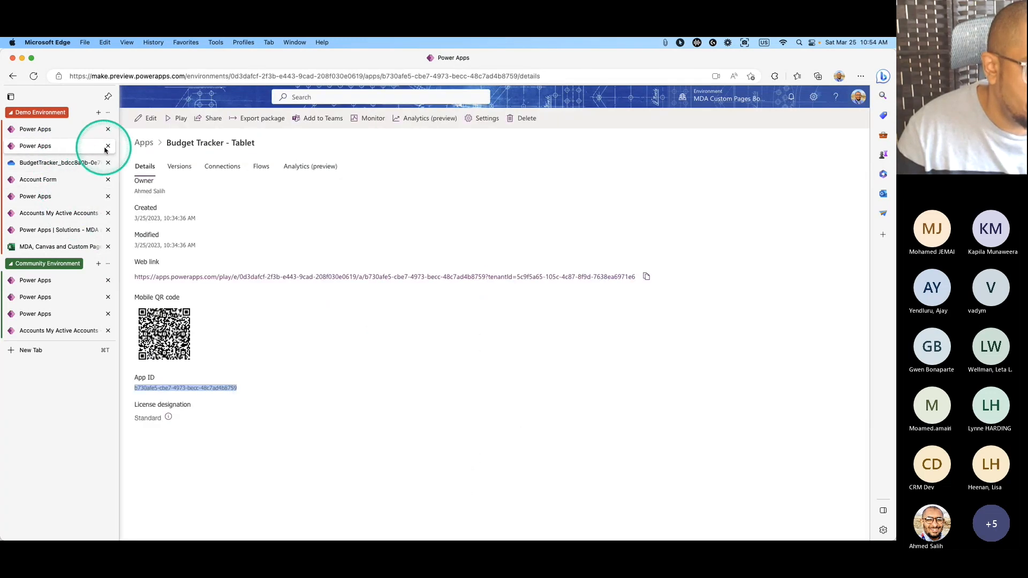
{"action": "left_click", "coordinate": [107, 147]}
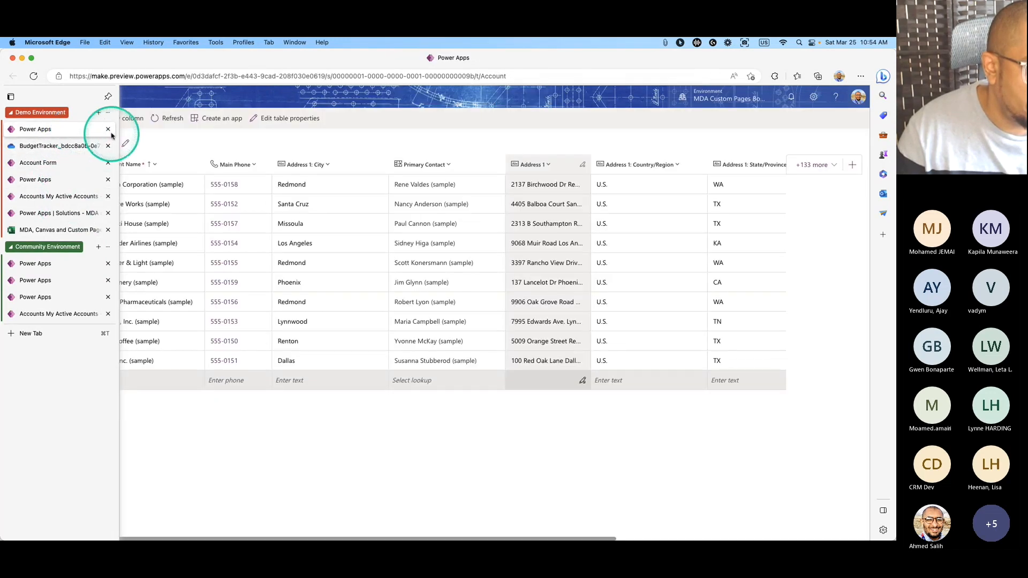
{"action": "left_click", "coordinate": [108, 131]}
{"action": "left_click", "coordinate": [67, 147]}
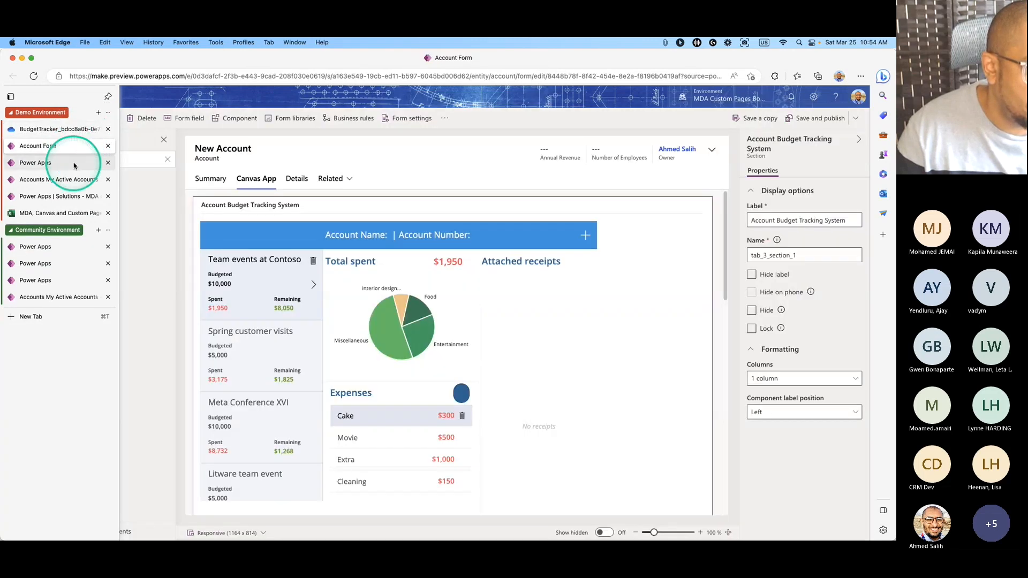
{"action": "left_click", "coordinate": [74, 163]}
{"action": "left_click_drag", "start_coordinate": [75, 166], "coordinate": [75, 147]}
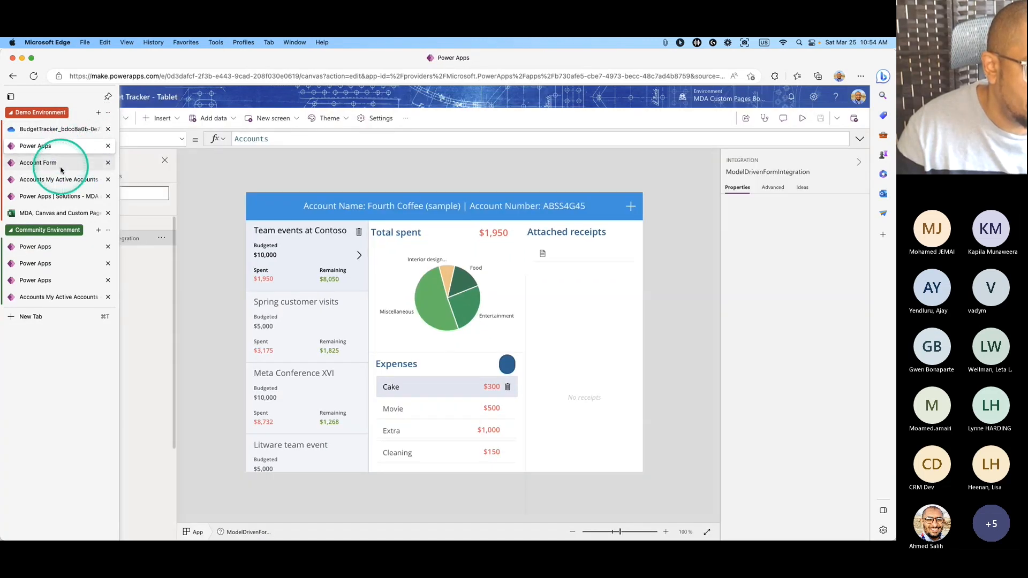
{"action": "left_click", "coordinate": [24, 230]}
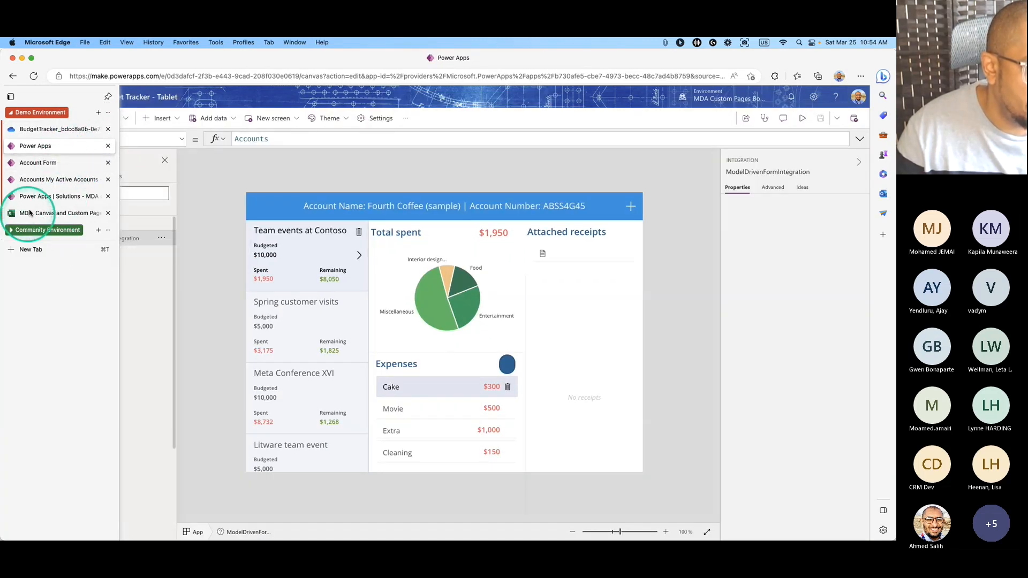
{"action": "left_click", "coordinate": [59, 166]}
{"action": "left_click", "coordinate": [60, 180]}
{"action": "left_click", "coordinate": [58, 146]}
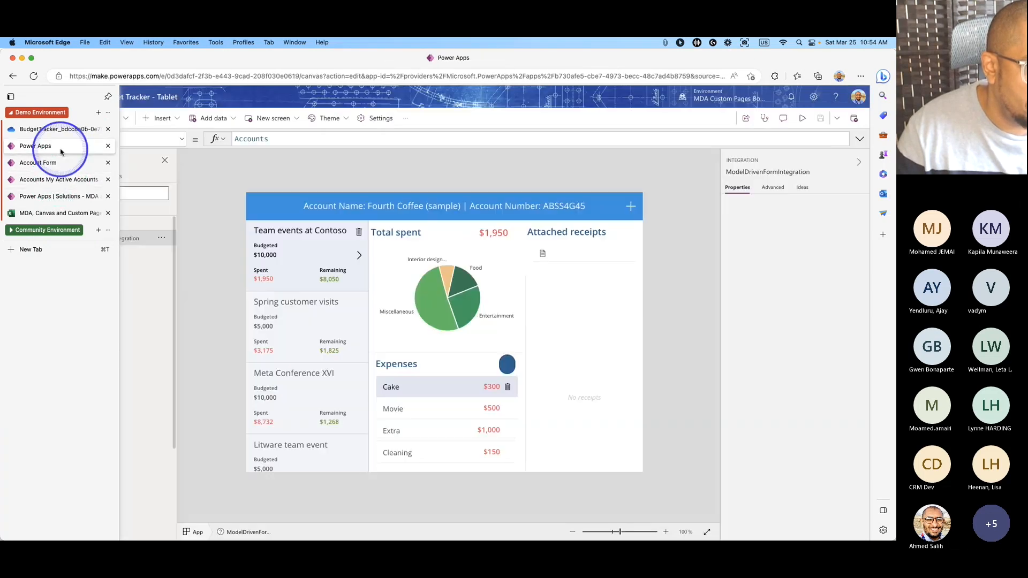
{"action": "left_click", "coordinate": [672, 190]}
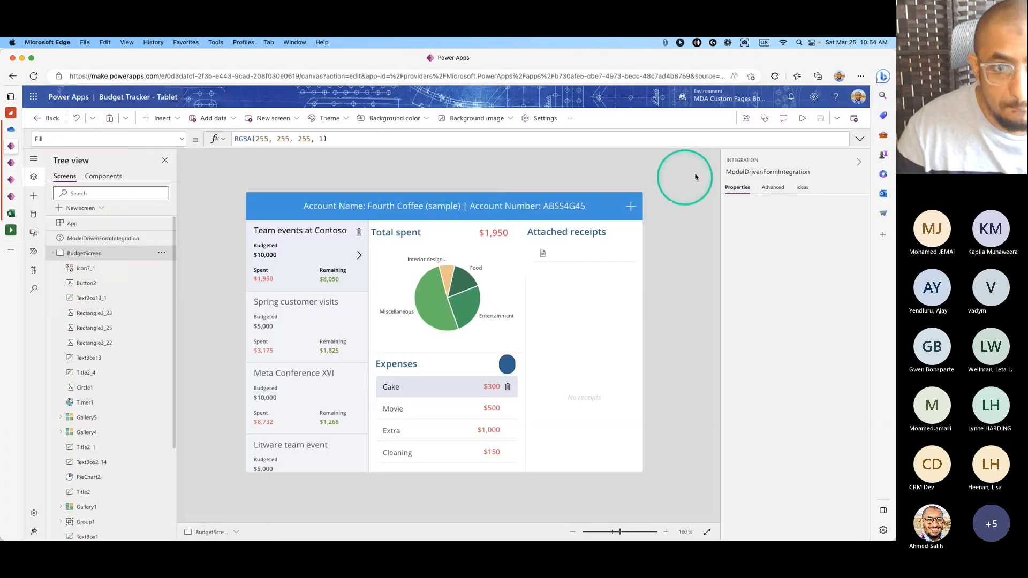
Refresh the Budgets, Expenses, Categories, Receipts and ExpenseByCategory Excel sources, then preview the app briefly.
{"action": "left_click", "coordinate": [34, 216]}
{"action": "left_click", "coordinate": [167, 222]}
{"action": "left_click", "coordinate": [177, 250]}
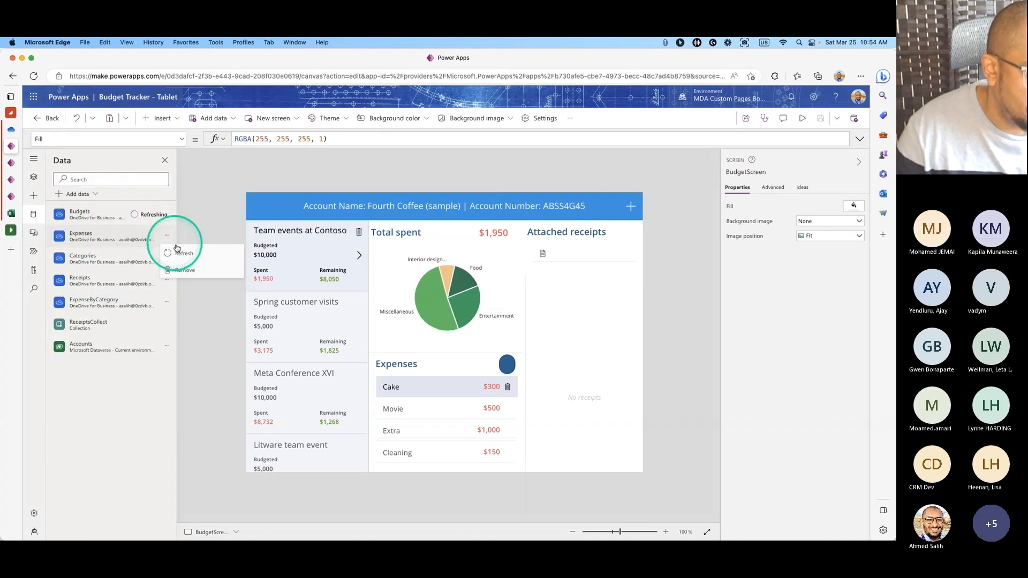
{"action": "left_click", "coordinate": [167, 258]}
{"action": "left_click", "coordinate": [169, 276]}
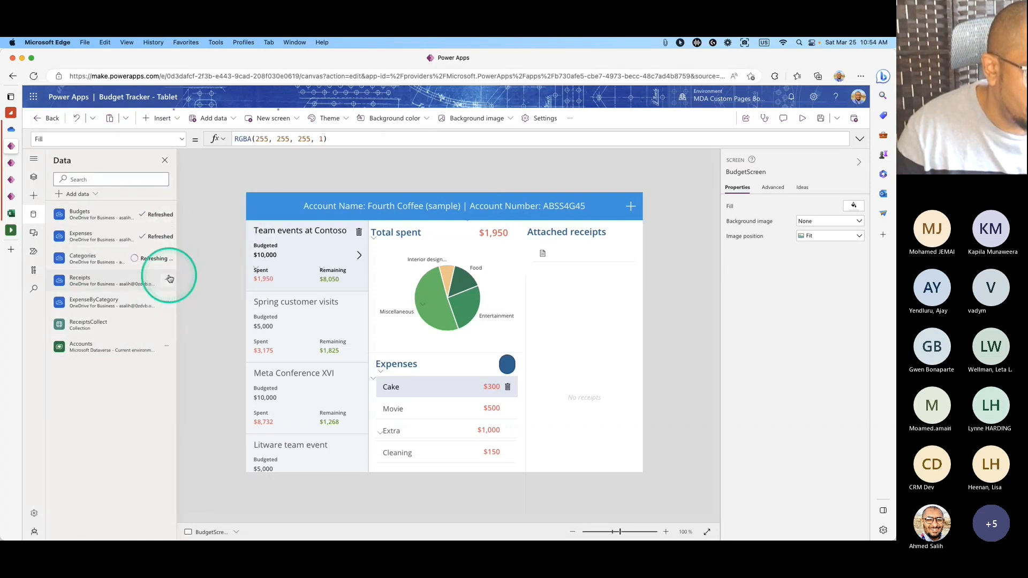
{"action": "left_click", "coordinate": [168, 280]}
{"action": "left_click", "coordinate": [172, 299]}
{"action": "left_click", "coordinate": [167, 301]}
{"action": "left_click", "coordinate": [172, 320]}
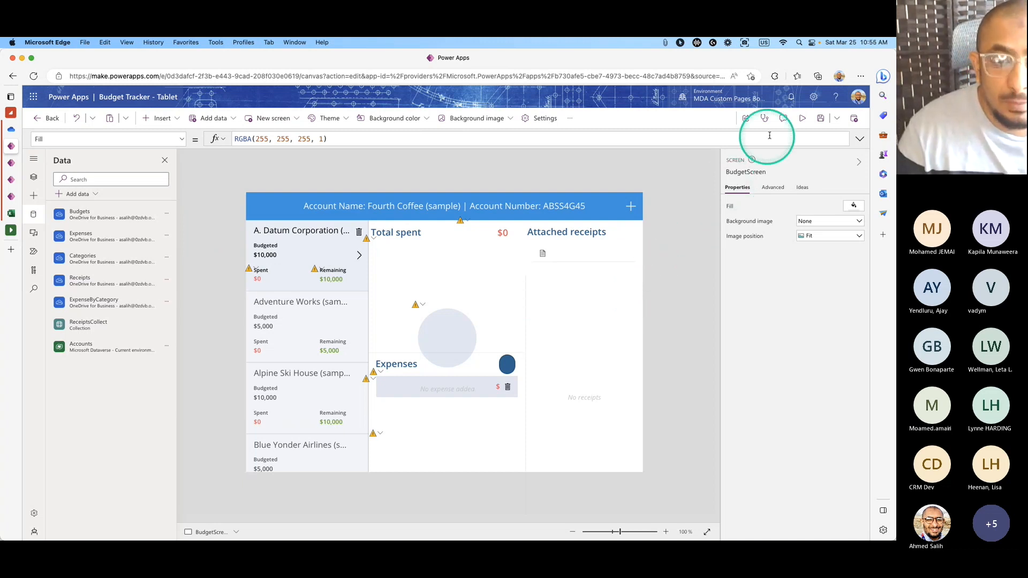
{"action": "left_click", "coordinate": [801, 122]}
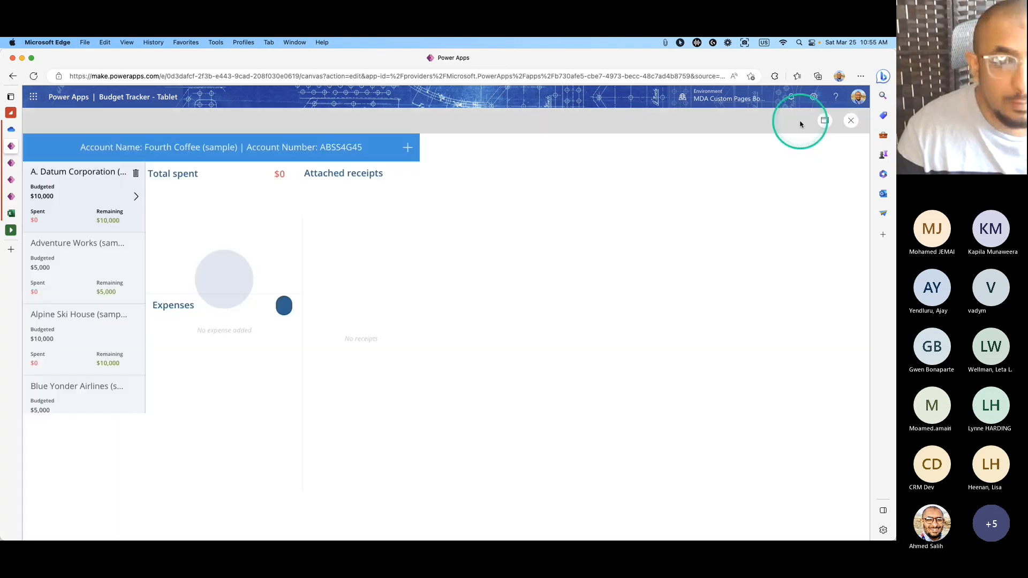
{"action": "left_click", "coordinate": [850, 121]}
Insert '=' after BudgetId in PieChart2's Visible formula so it compares with Gallery1.Selected.BudgetId.
{"action": "left_click", "coordinate": [530, 358]}
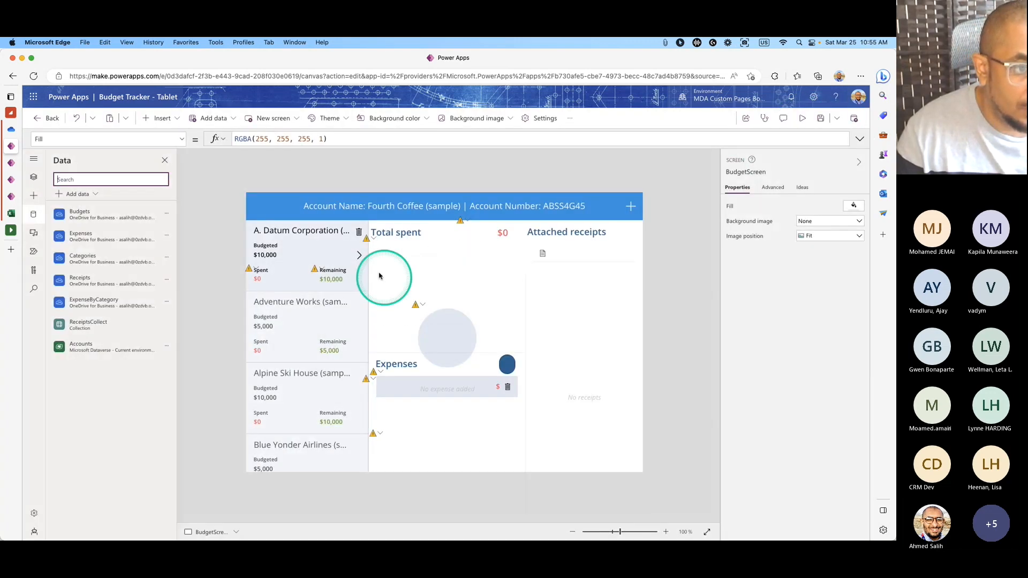
{"action": "left_click", "coordinate": [368, 237]}
{"action": "left_click", "coordinate": [376, 252]}
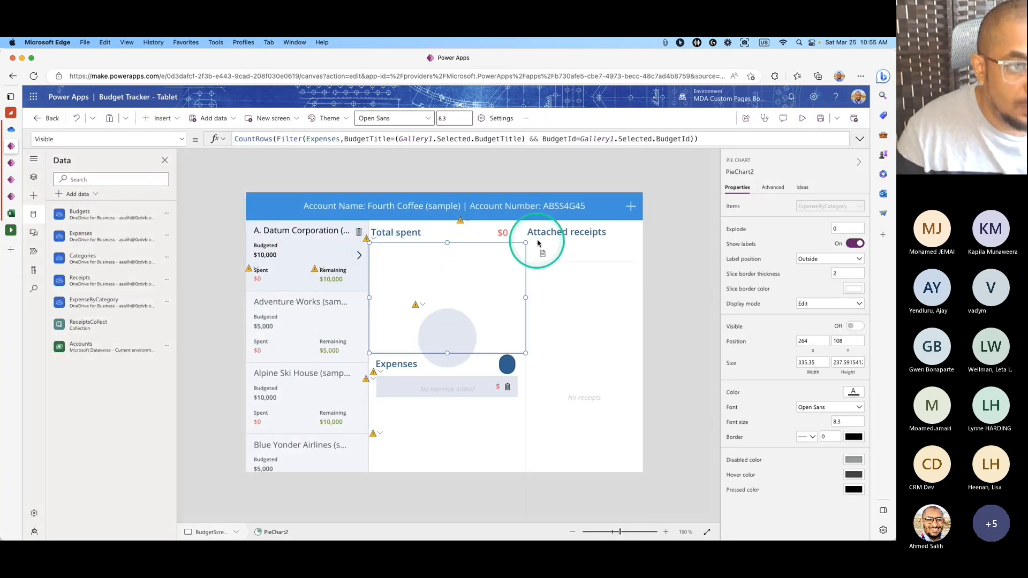
{"action": "left_click", "coordinate": [576, 139]}
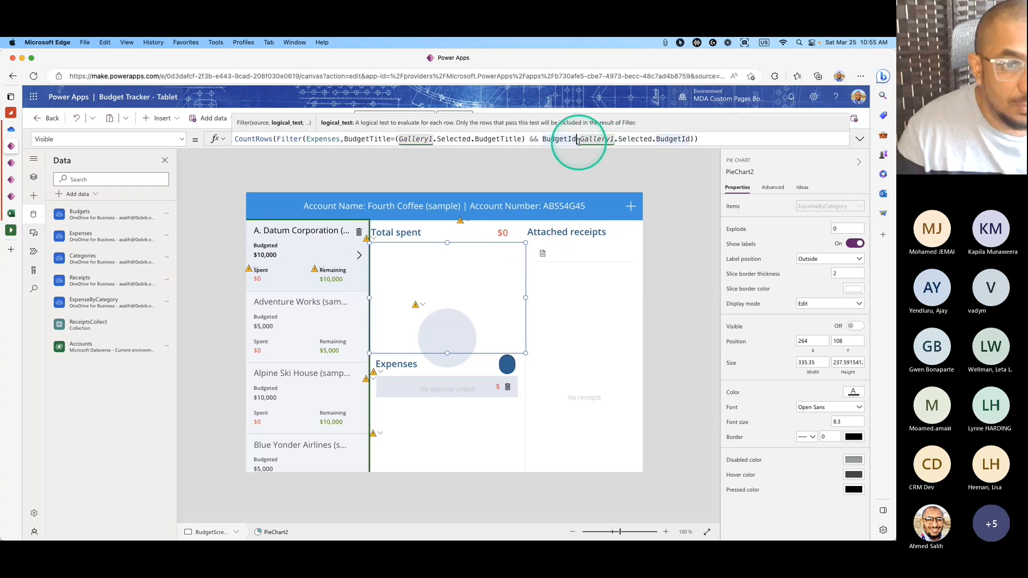
{"action": "mouse_move", "coordinate": [577, 139]}
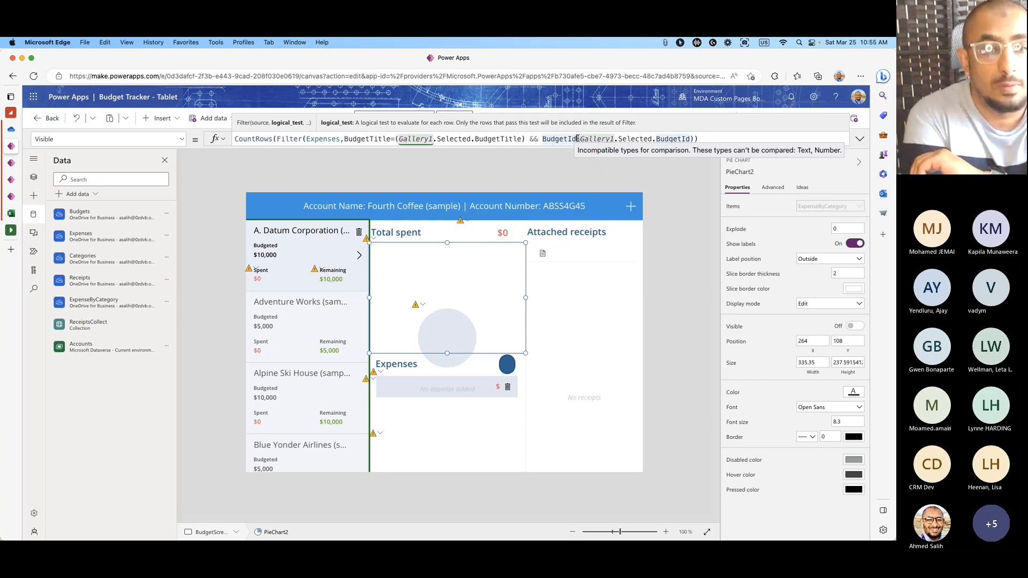
{"action": "left_click", "coordinate": [577, 139]}
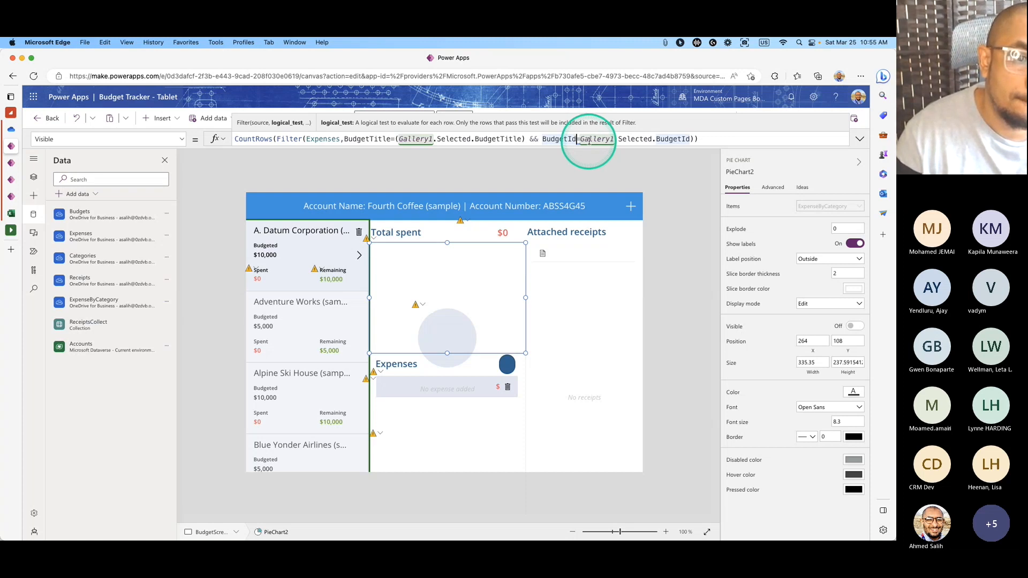
{"action": "left_click", "coordinate": [589, 140]}
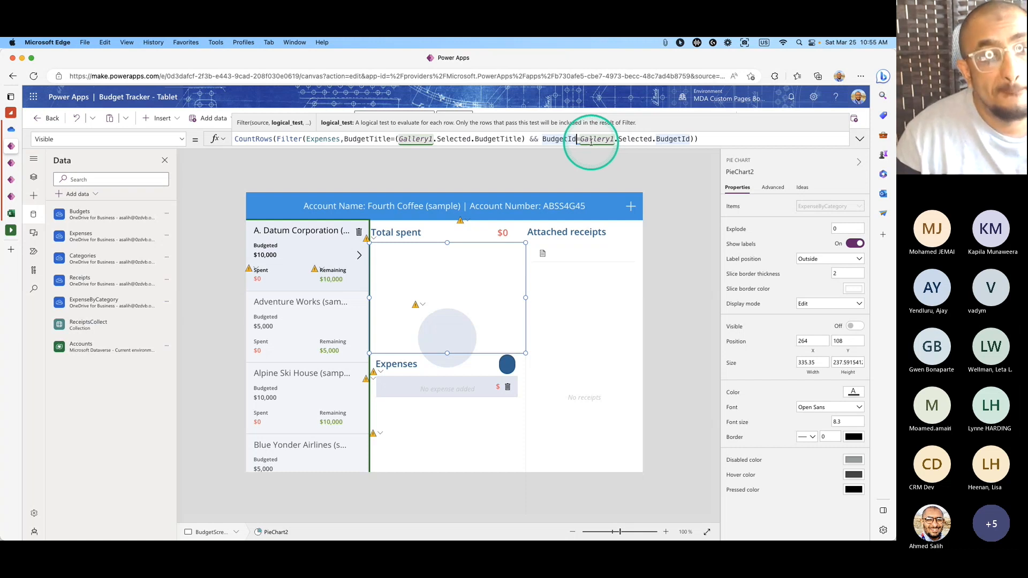
{"action": "type", "text": "="}
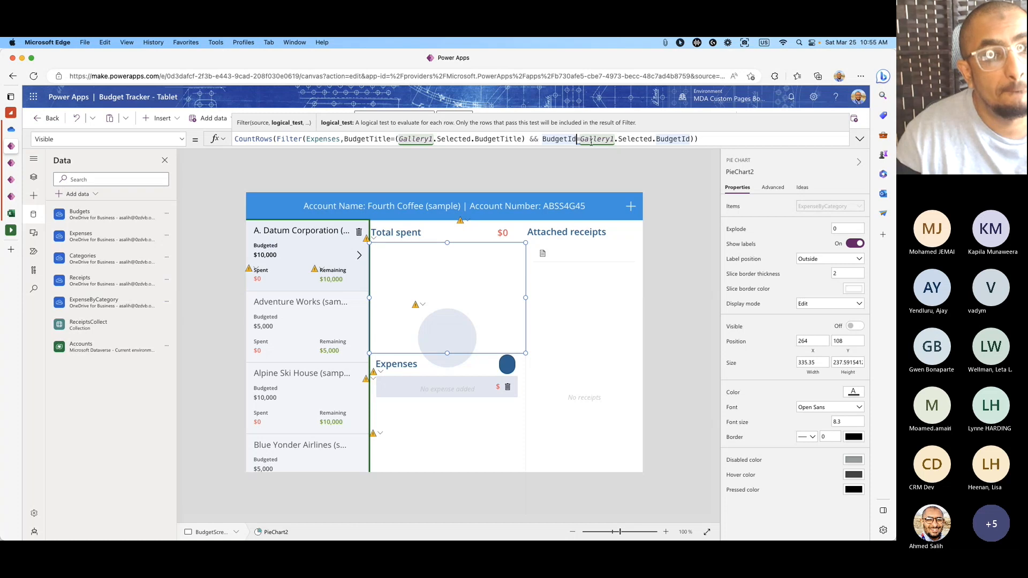
{"action": "double_click", "coordinate": [560, 141]}
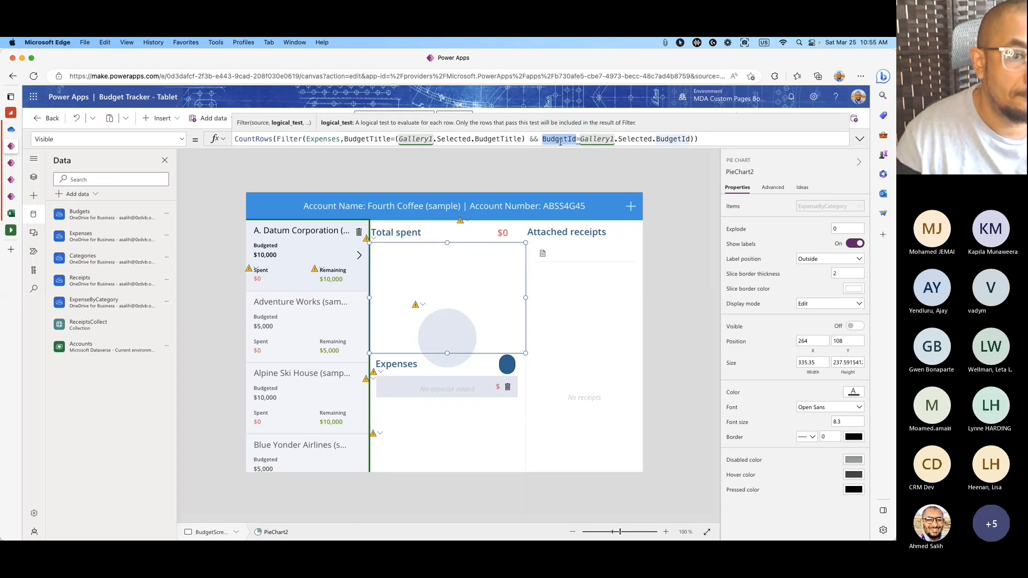
{"action": "double_click", "coordinate": [658, 142]}
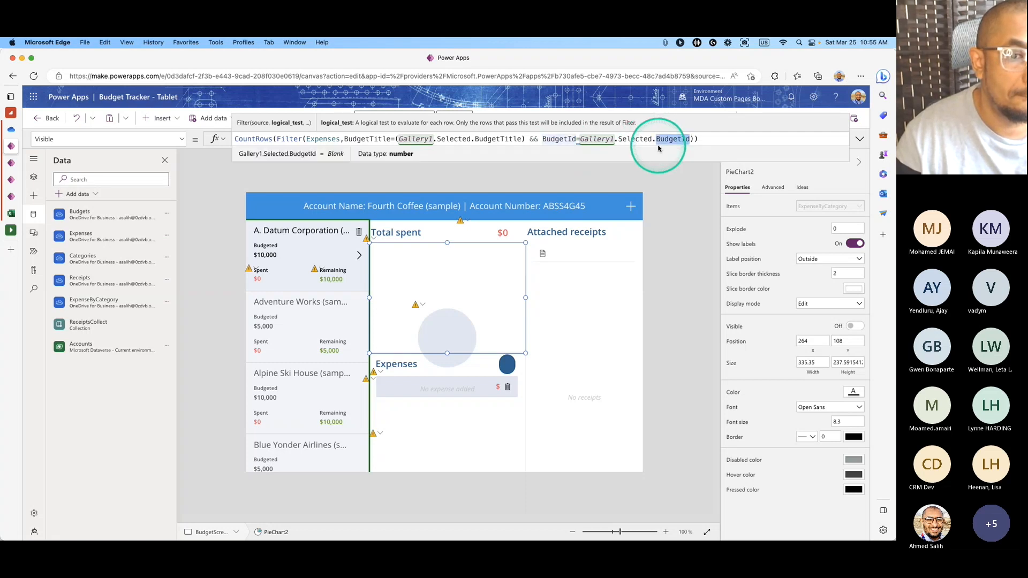
{"action": "left_click", "coordinate": [860, 138]}
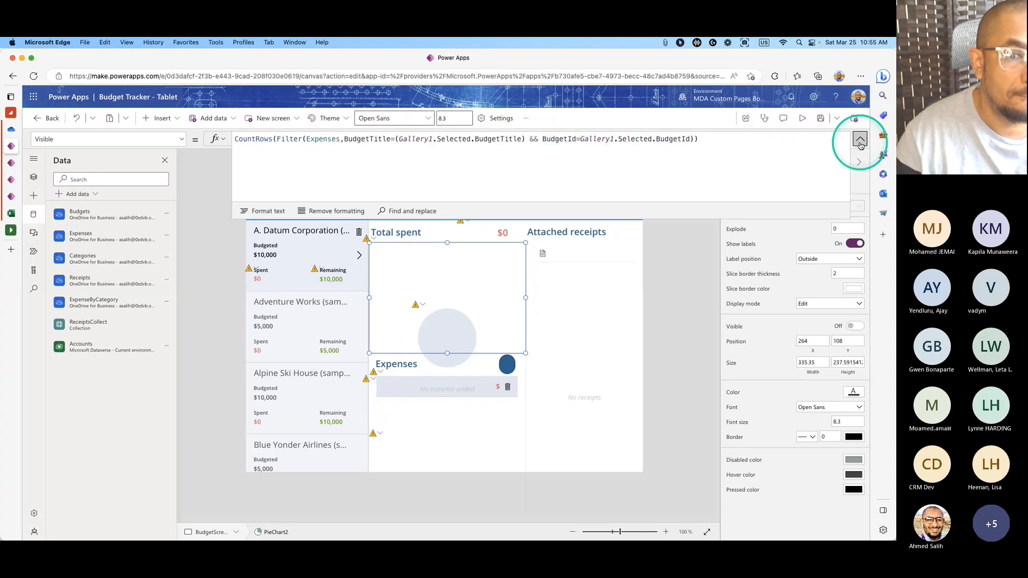
Run the app in preview, then return to editing and dismiss the tip.
{"action": "left_click", "coordinate": [803, 119]}
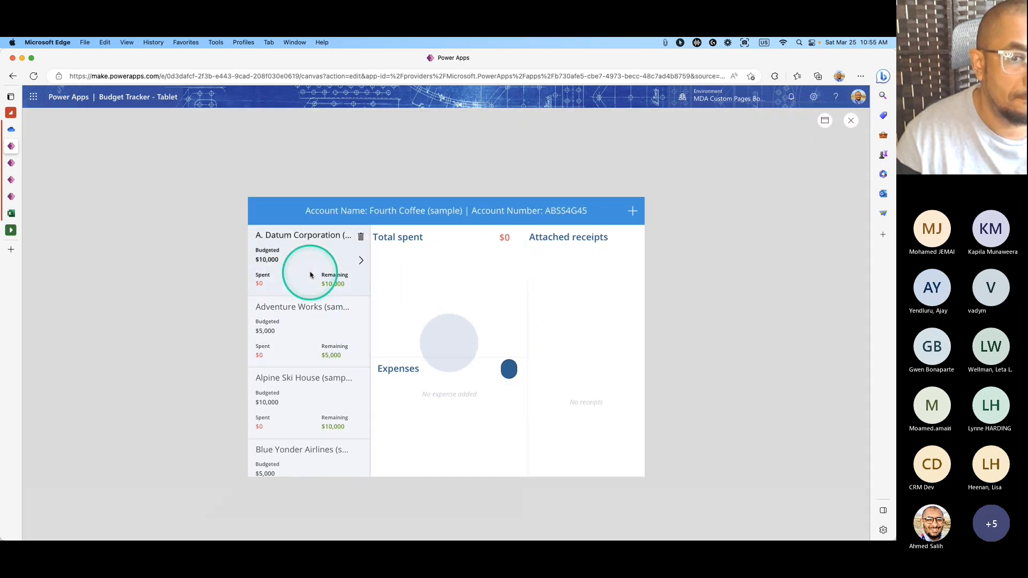
{"action": "left_click", "coordinate": [851, 120]}
{"action": "left_click", "coordinate": [532, 358]}
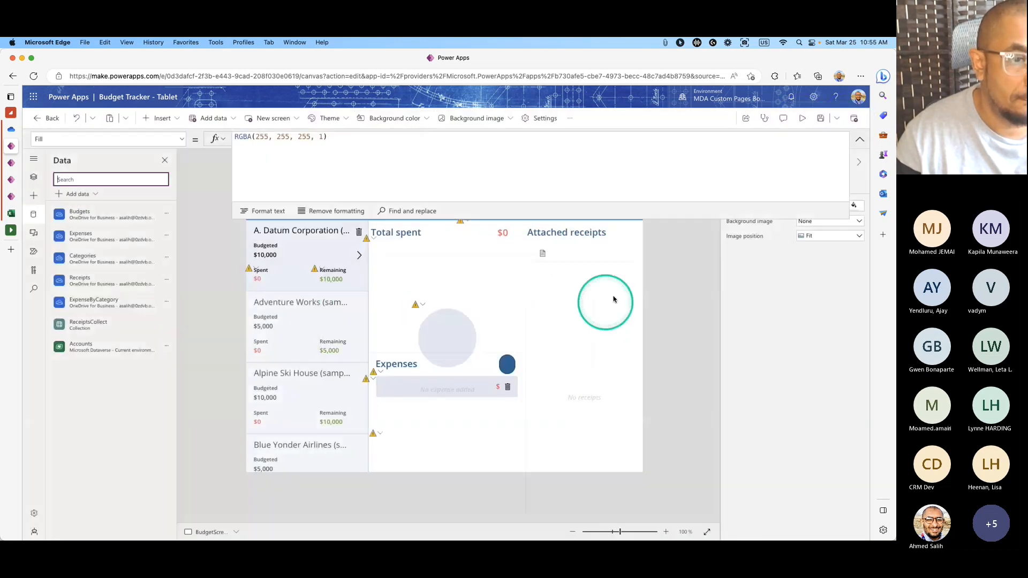
Show the $0 Total spent label's Text formula and inspect its Gallery1.Selected.BudgetId reference.
{"action": "left_click", "coordinate": [860, 139]}
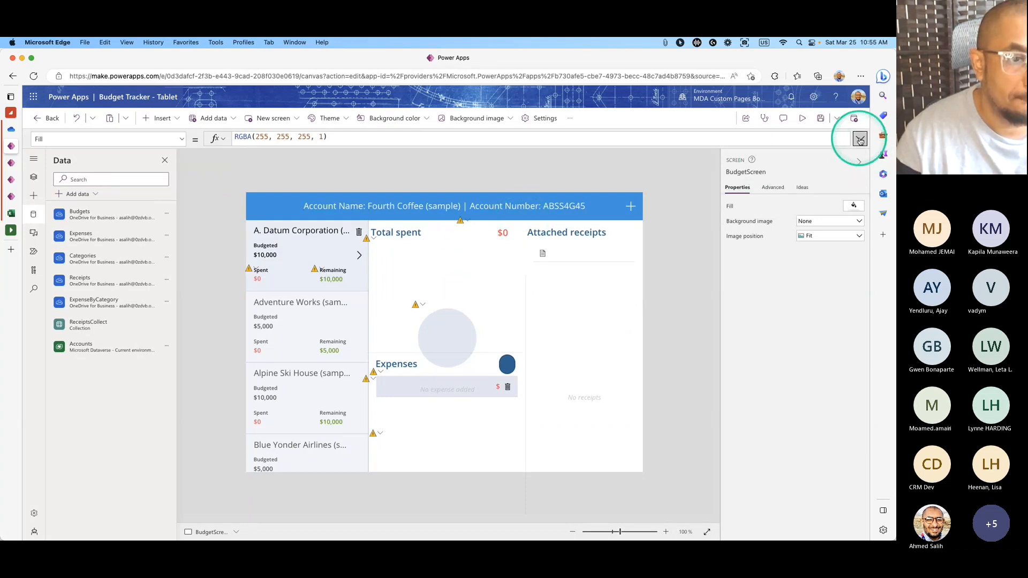
{"action": "left_click", "coordinate": [485, 233]}
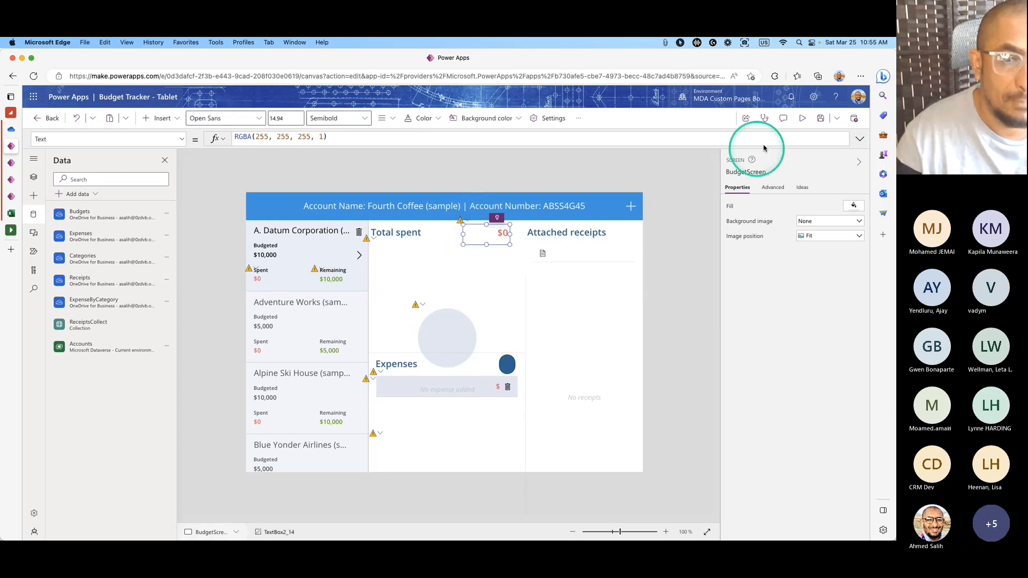
{"action": "left_click", "coordinate": [859, 139]}
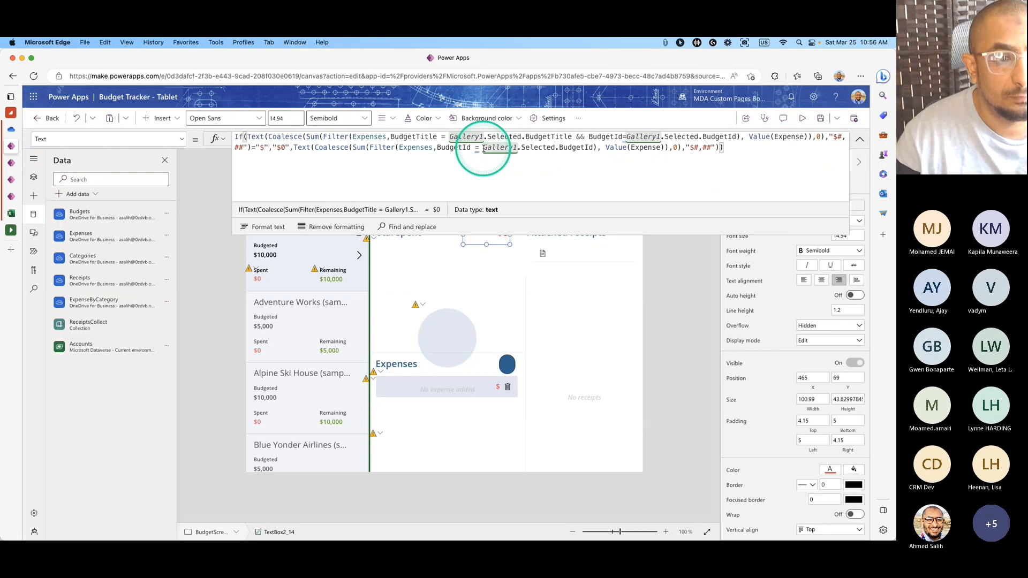
{"action": "left_click_drag", "start_coordinate": [483, 149], "coordinate": [593, 147]}
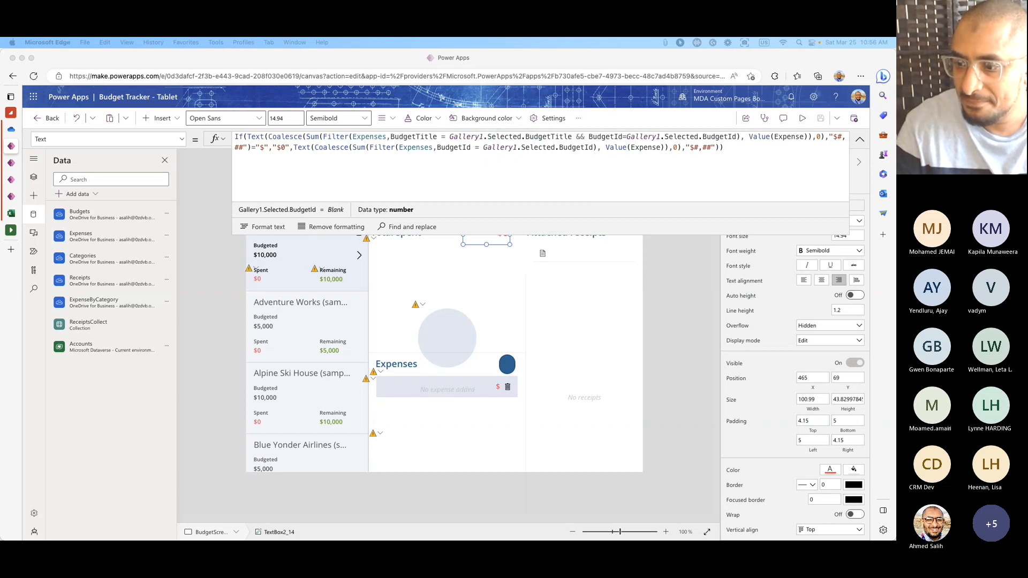
{"action": "left_click", "coordinate": [601, 223]}
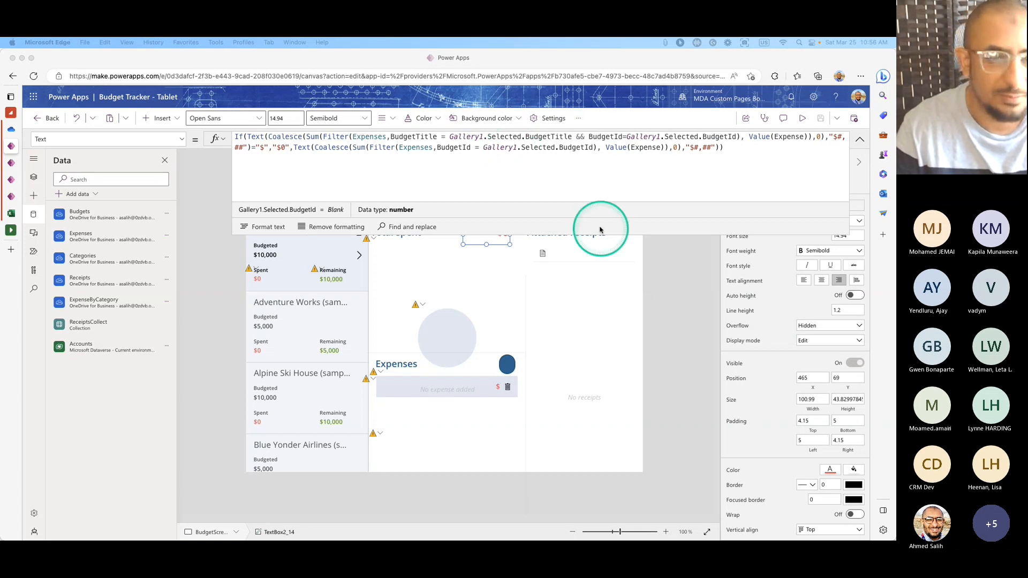
{"action": "left_click", "coordinate": [660, 191]}
{"action": "left_click", "coordinate": [663, 189]}
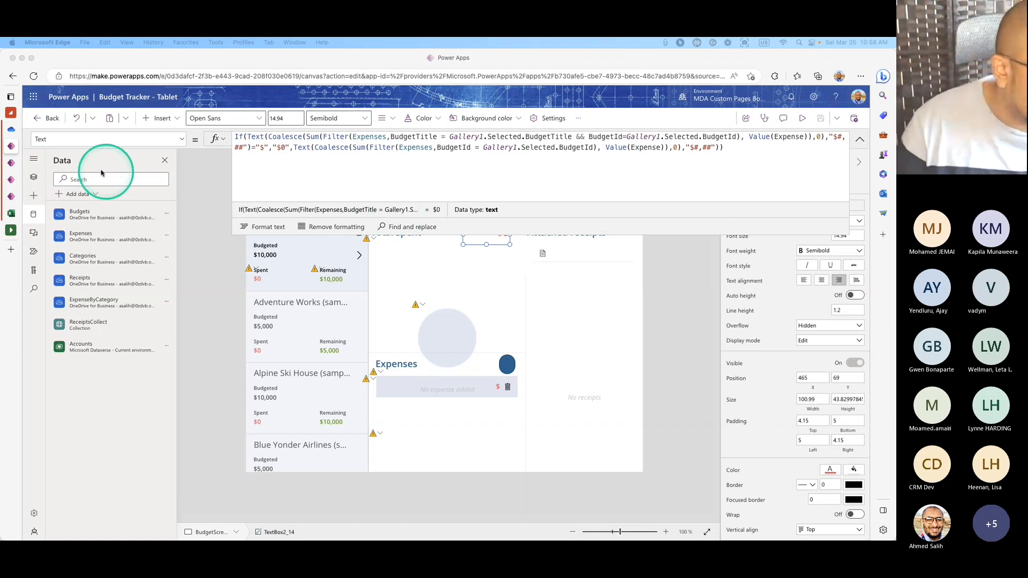
Collapse the formula bar, select the screen and show the Tree view of controls.
{"action": "left_click", "coordinate": [858, 140]}
{"action": "left_click", "coordinate": [859, 139]}
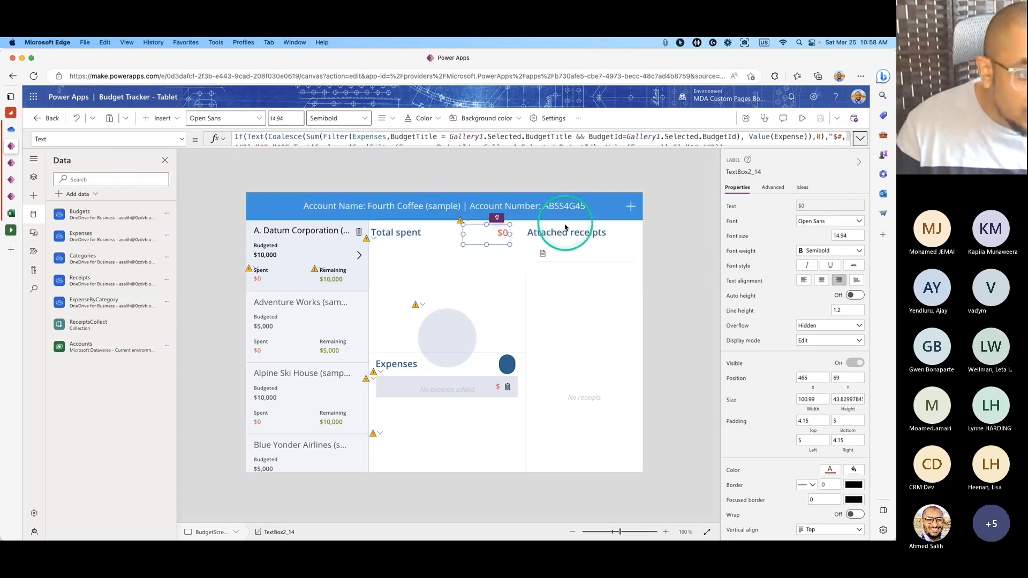
{"action": "left_click", "coordinate": [646, 273]}
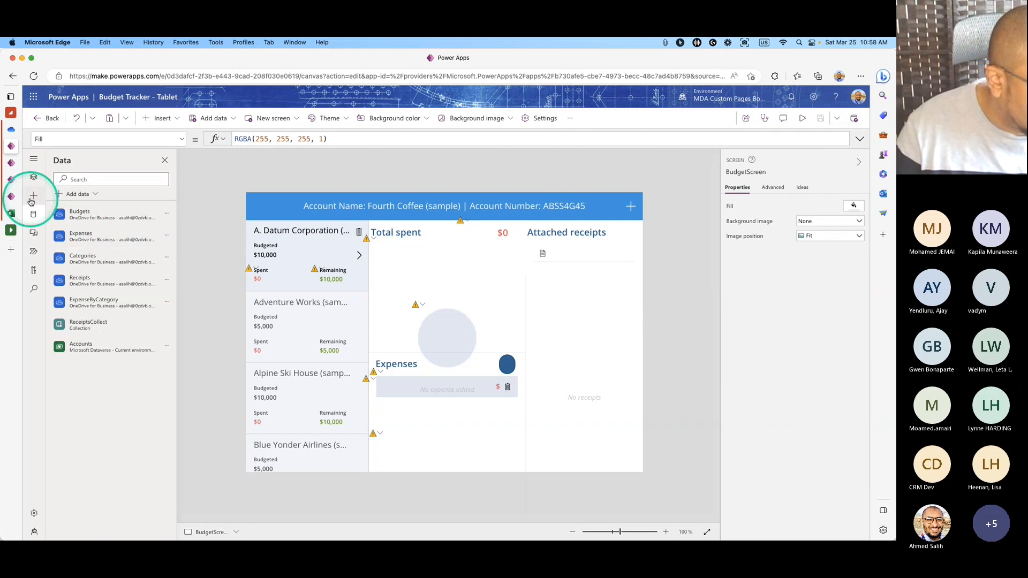
{"action": "left_click", "coordinate": [34, 177]}
Bring up the flagged Total spent amount's formula and shrink the bar to reveal the canvas.
{"action": "left_click", "coordinate": [461, 221]}
{"action": "left_click", "coordinate": [491, 239]}
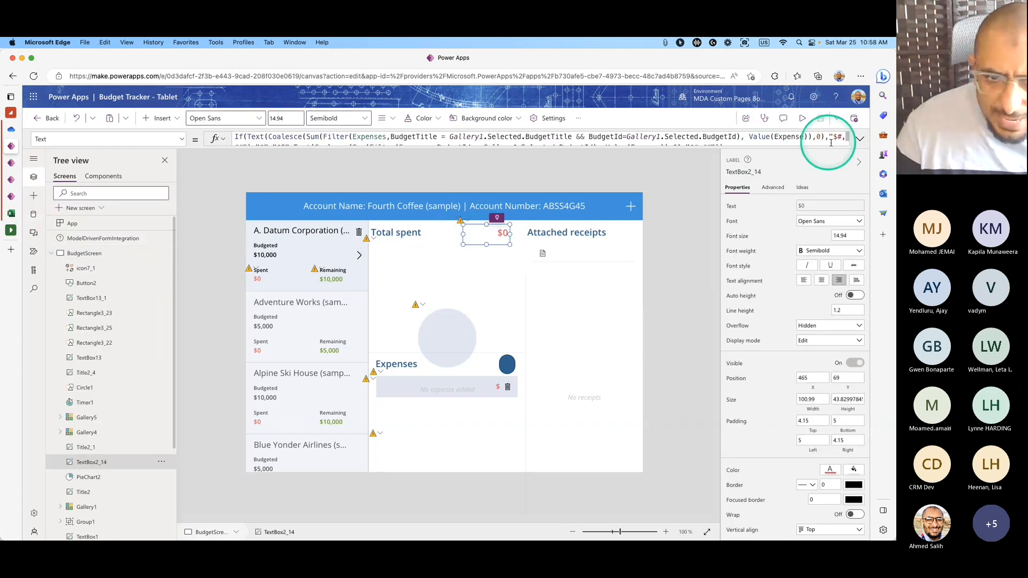
{"action": "left_click", "coordinate": [860, 139]}
{"action": "left_click", "coordinate": [672, 164]}
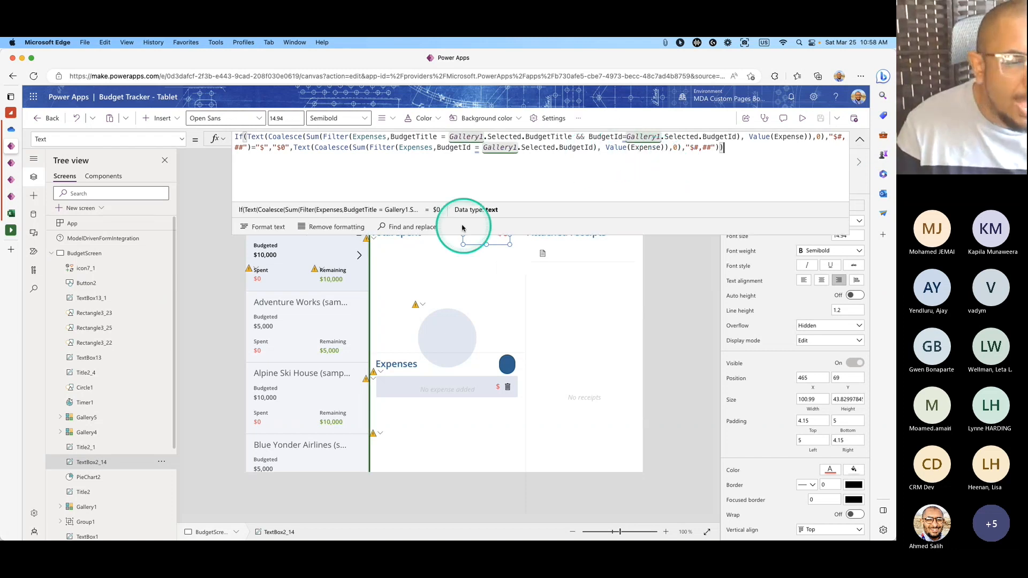
{"action": "left_click_drag", "start_coordinate": [443, 233], "coordinate": [493, 155]}
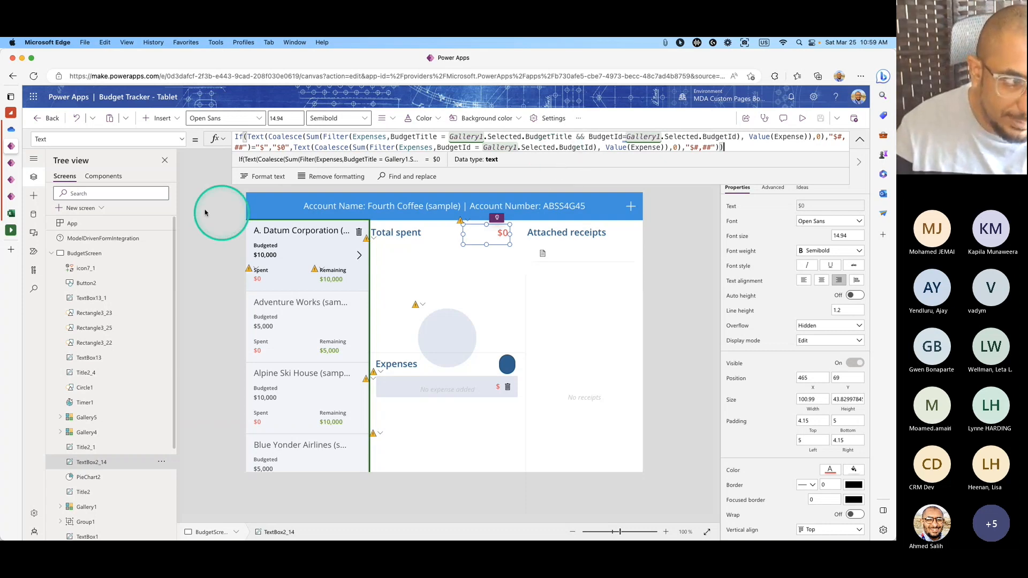
Open data.xlsx from OneDrive and look over the BudgetId values in column C.
{"action": "left_click", "coordinate": [38, 134]}
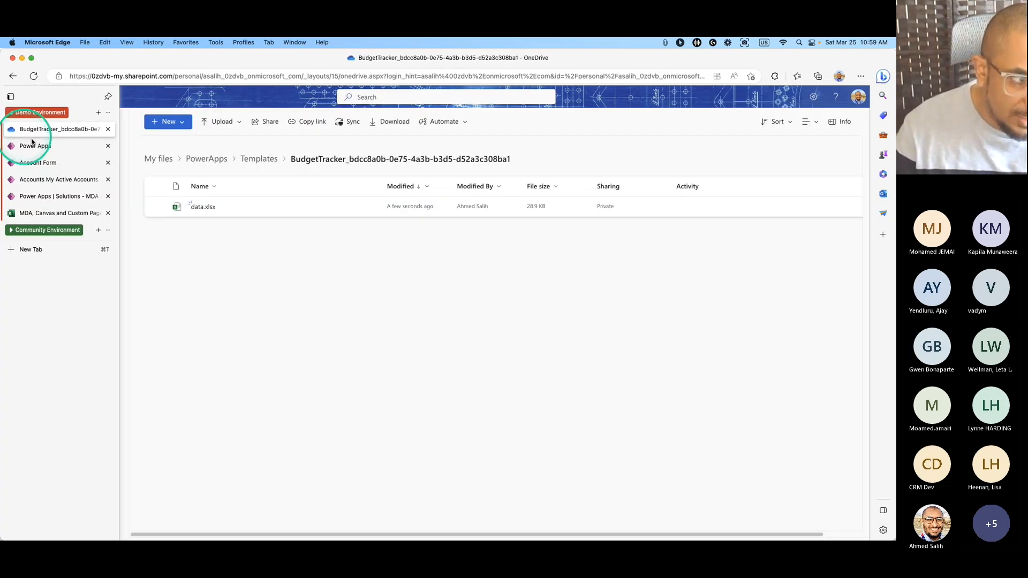
{"action": "left_click", "coordinate": [203, 207]}
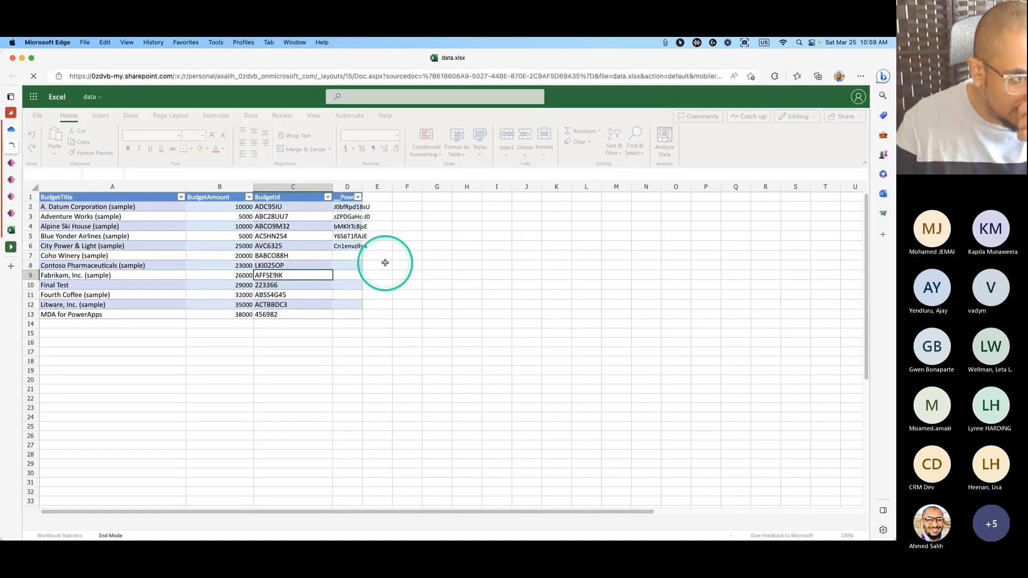
{"action": "left_click", "coordinate": [285, 209]}
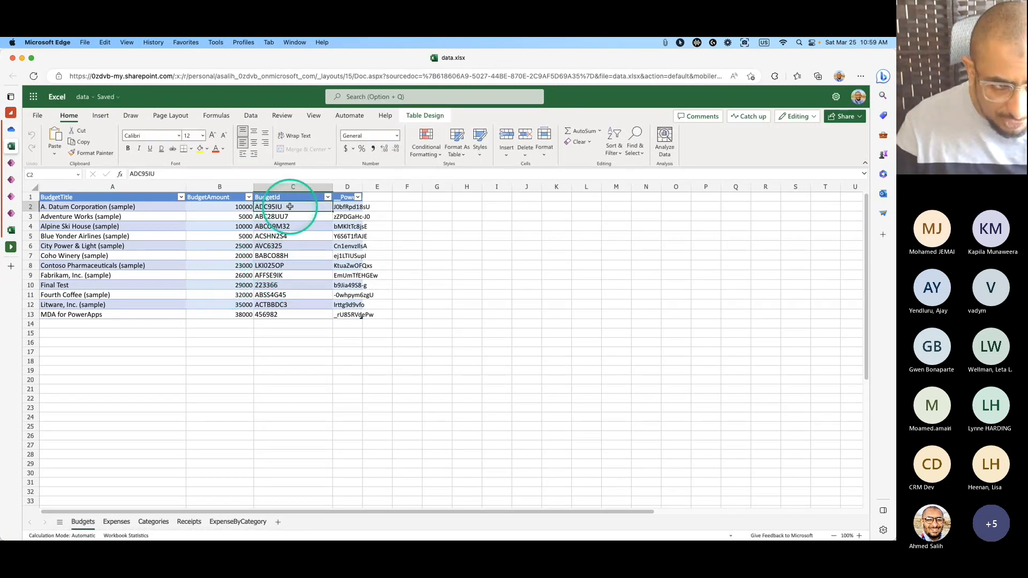
{"action": "left_click_drag", "start_coordinate": [286, 209], "coordinate": [291, 314]}
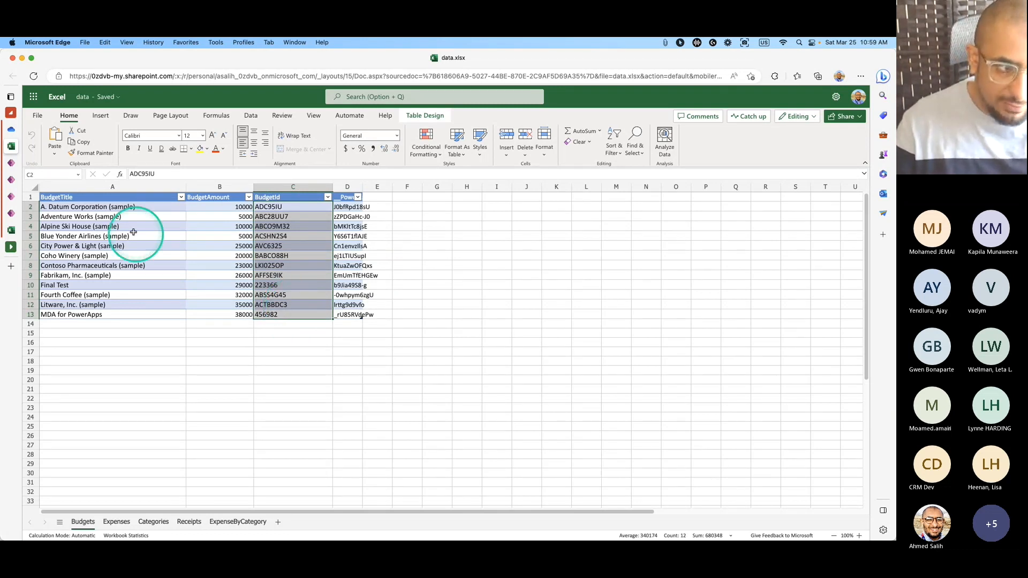
{"action": "left_click", "coordinate": [292, 197]}
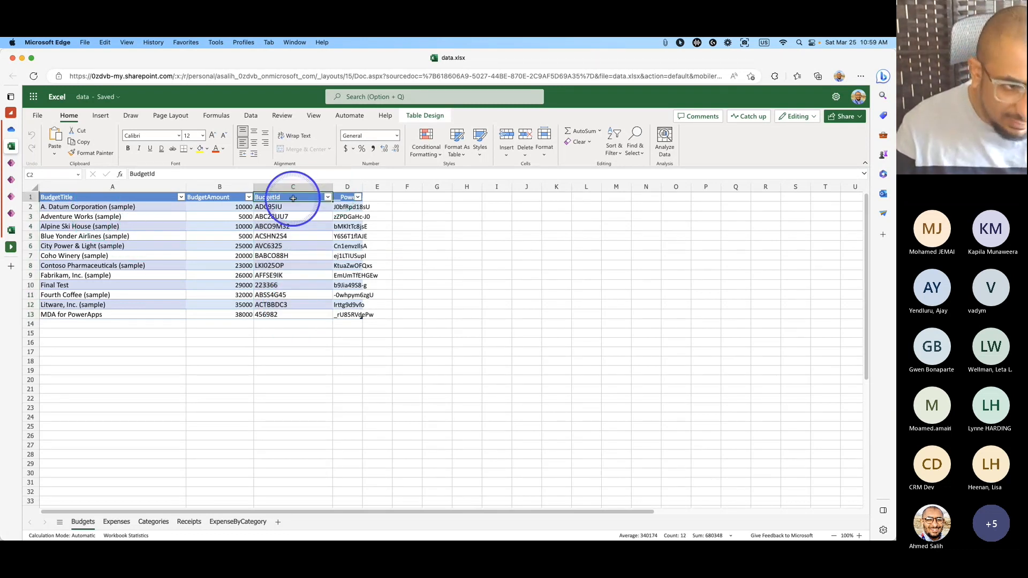
Widen column D so its PowerApps ID header is readable, then close the workbook.
{"action": "left_click", "coordinate": [129, 197]}
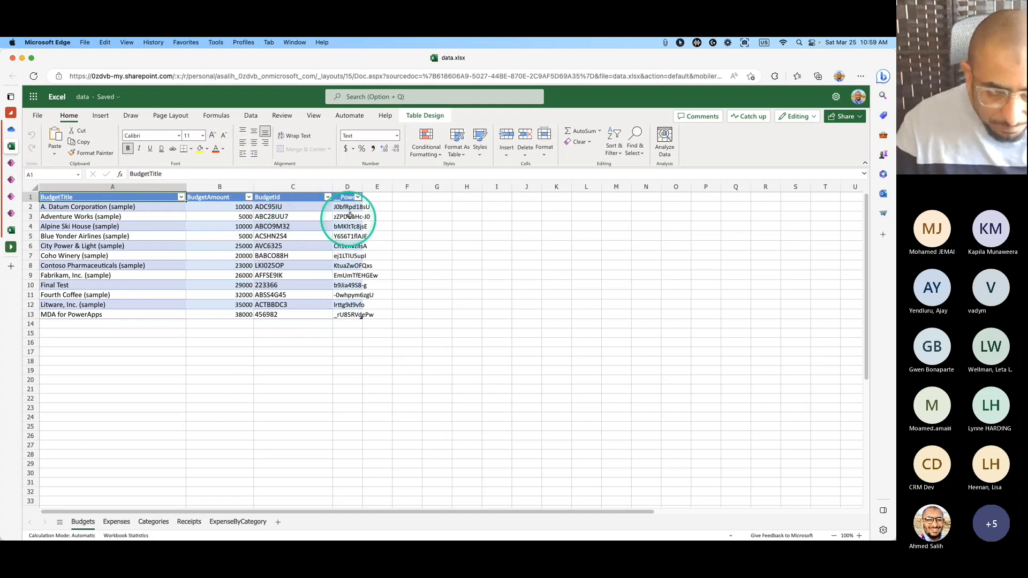
{"action": "left_click_drag", "start_coordinate": [363, 186], "coordinate": [392, 187]}
{"action": "left_click", "coordinate": [291, 207]}
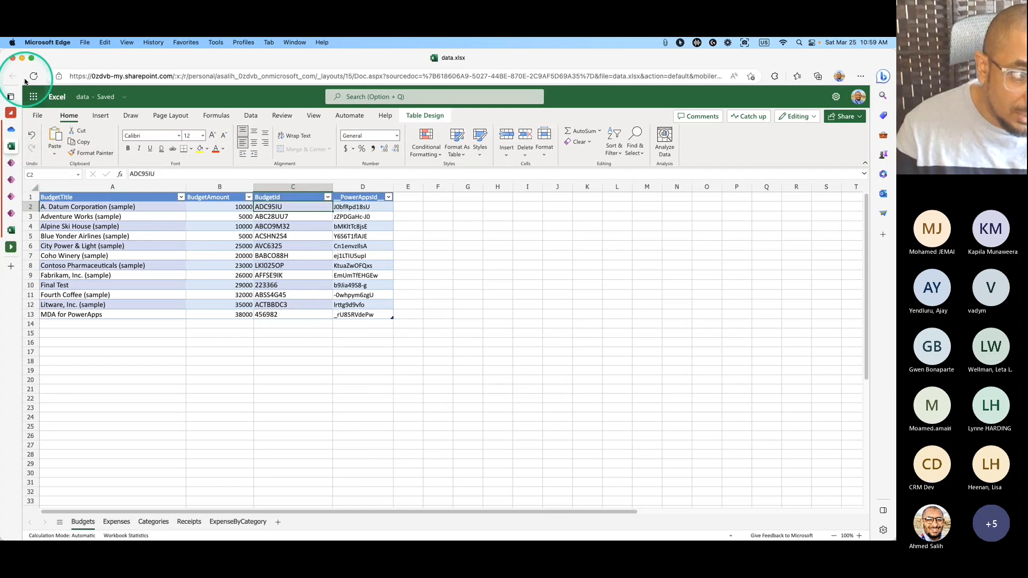
{"action": "mouse_move", "coordinate": [11, 145]}
{"action": "left_click", "coordinate": [108, 145]}
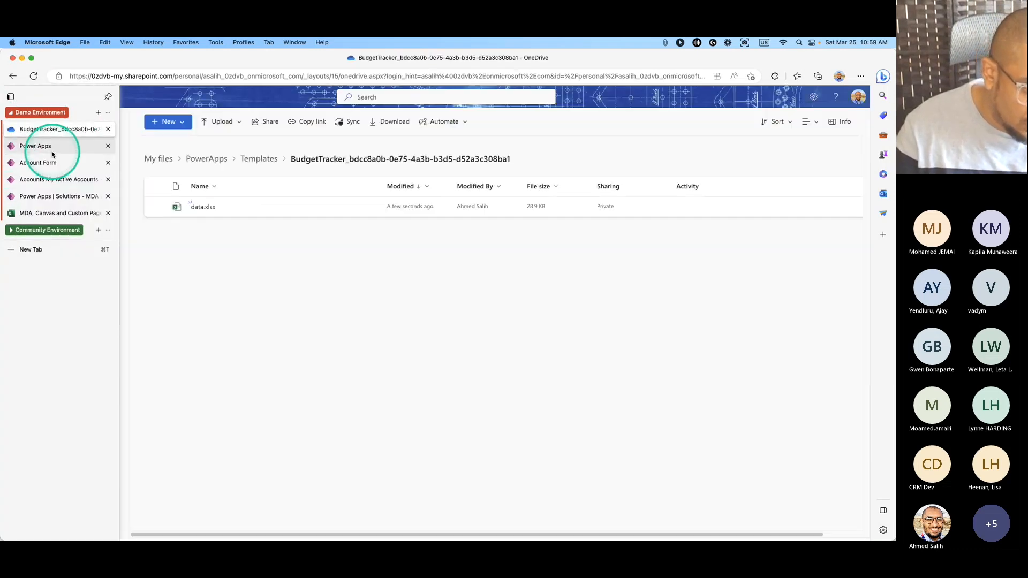
{"action": "left_click", "coordinate": [45, 148]}
Enlarge the TextBox2_14 formula bar and reformat the formula into indented multi-line code.
{"action": "left_click_drag", "start_coordinate": [737, 182], "coordinate": [714, 422]}
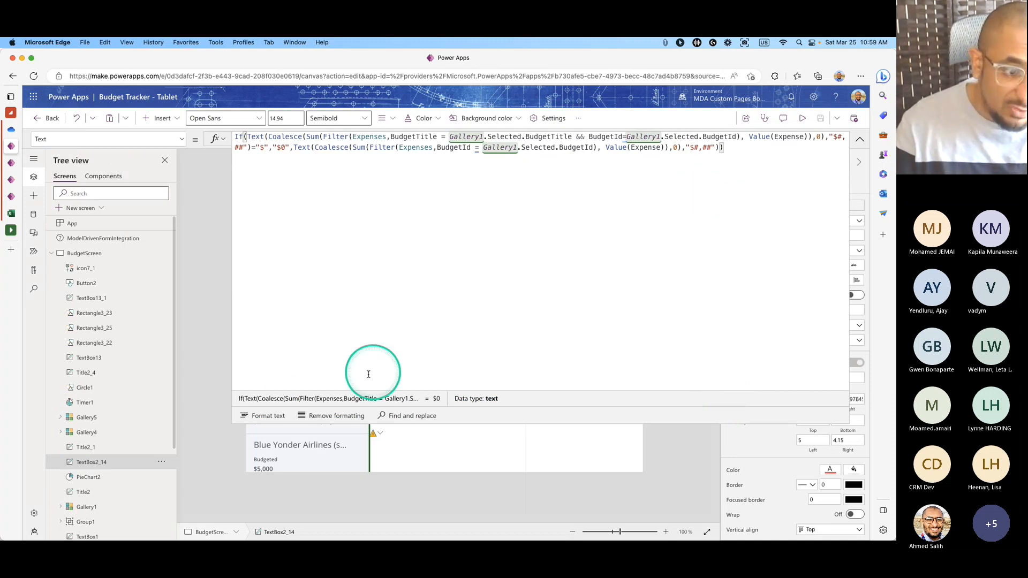
{"action": "left_click", "coordinate": [267, 415]}
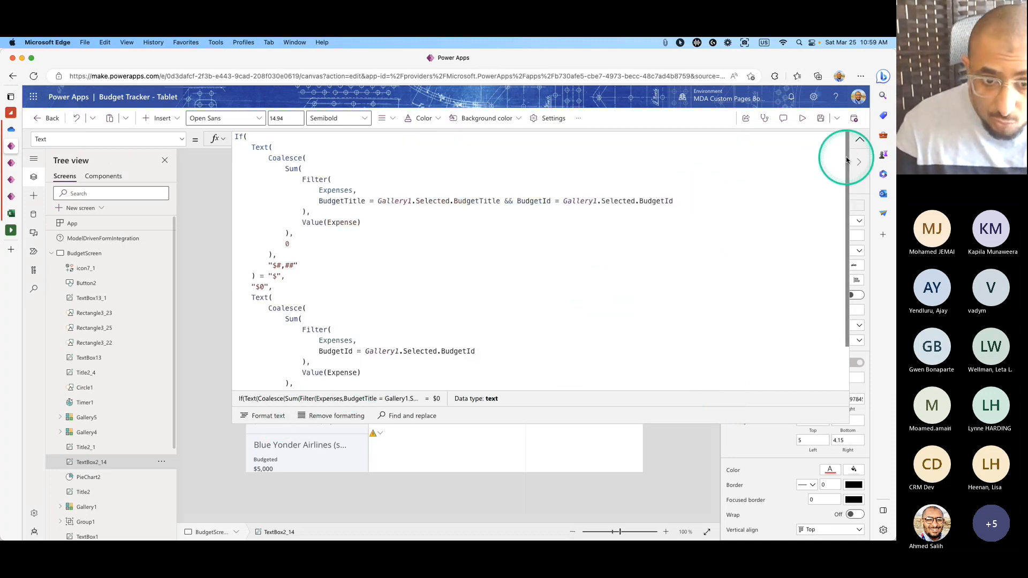
{"action": "scroll", "coordinate": [847, 206], "scroll_direction": "down", "scroll_amount": 2}
{"action": "left_click", "coordinate": [530, 298]}
{"action": "left_click_drag", "start_coordinate": [649, 420], "coordinate": [722, 530]}
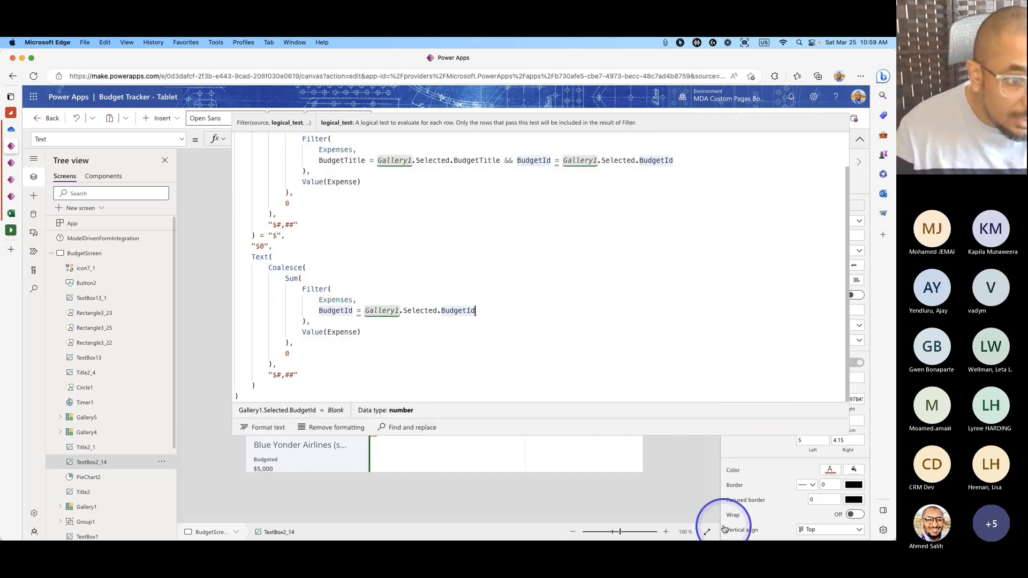
{"action": "left_click", "coordinate": [362, 321]}
Compare the second Filter's Expenses BudgetId column with Gallery1.Selected.BudgetId's value and type.
{"action": "left_click", "coordinate": [364, 314]}
{"action": "left_click_drag", "start_coordinate": [365, 314], "coordinate": [477, 310]}
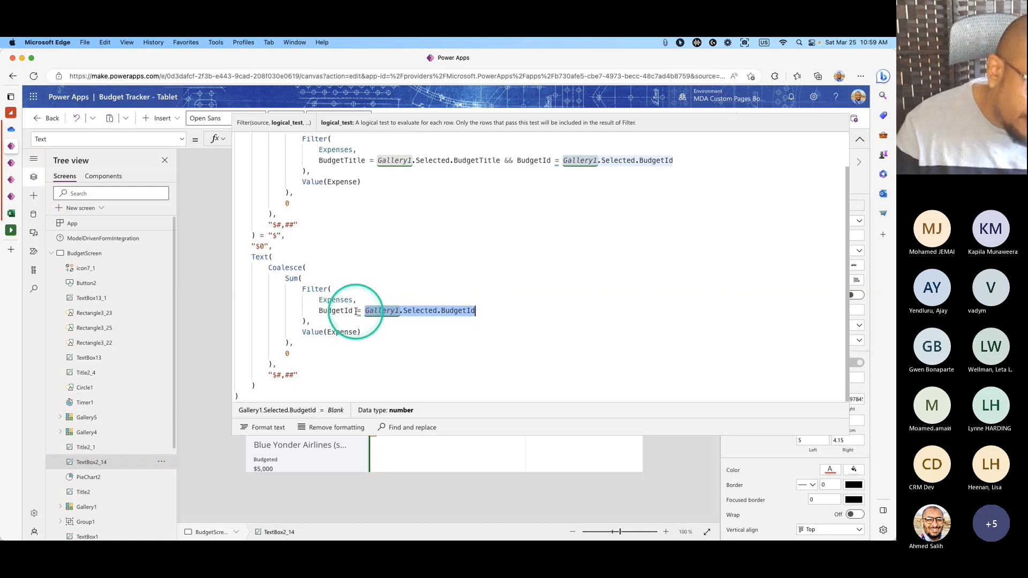
{"action": "left_click", "coordinate": [340, 310]}
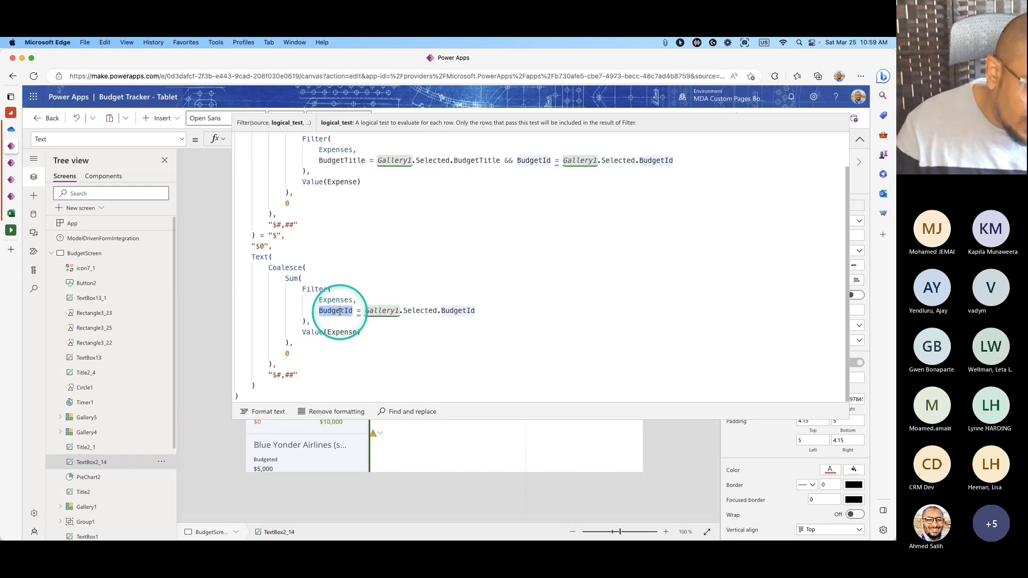
{"action": "left_click", "coordinate": [365, 310]}
{"action": "double_click", "coordinate": [456, 311]}
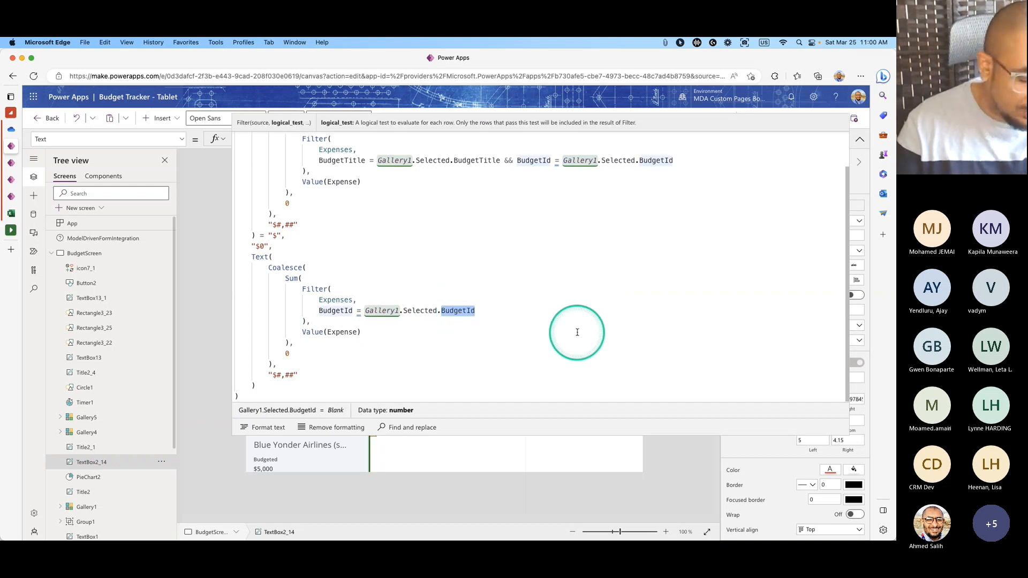
{"action": "double_click", "coordinate": [346, 311]}
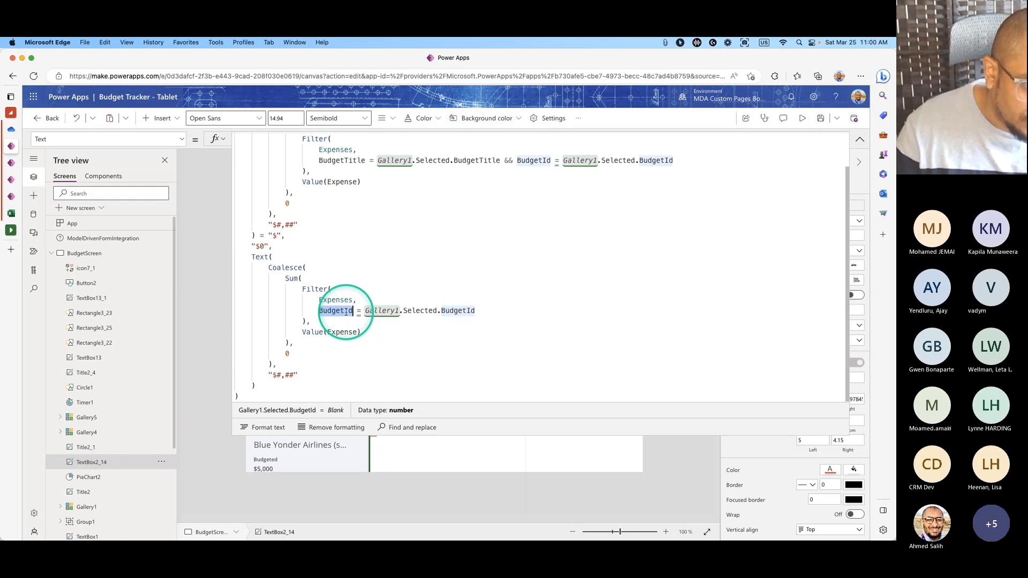
{"action": "double_click", "coordinate": [456, 311]}
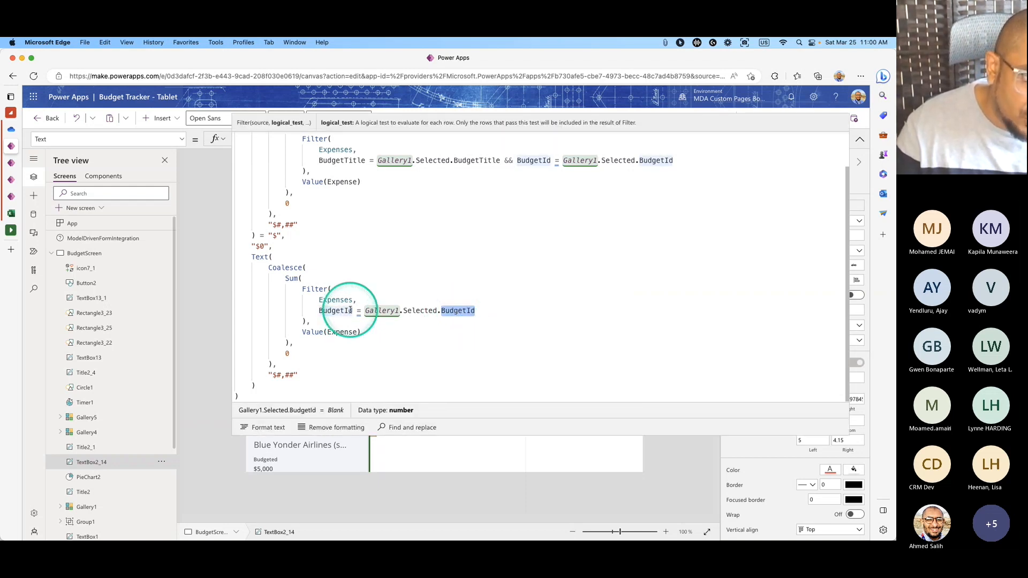
Wrap Gallery1.Selected.BudgetId in Text( ) on the second Filter's BudgetId line.
{"action": "left_click", "coordinate": [369, 311]}
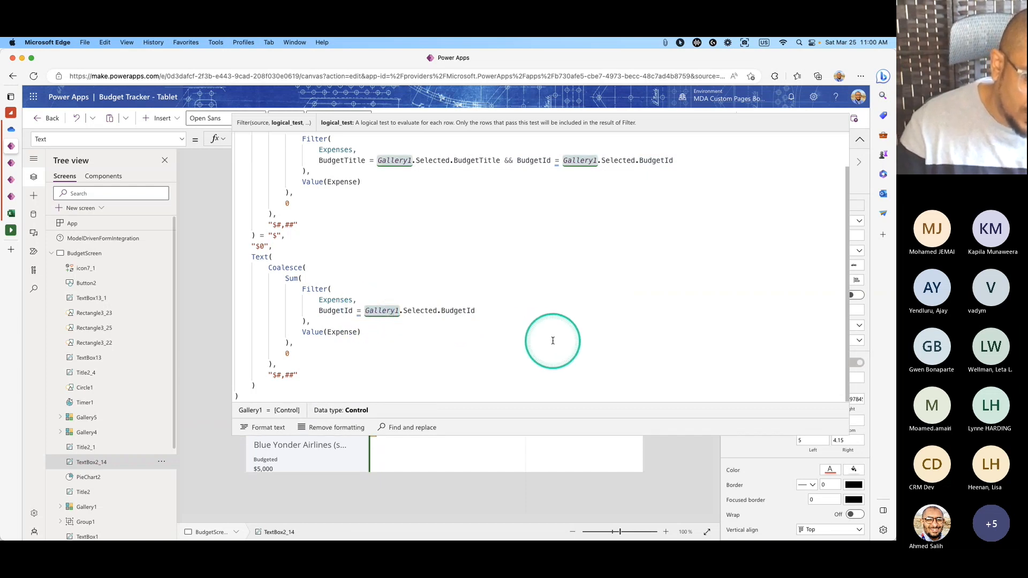
{"action": "type", "text": "Text"}
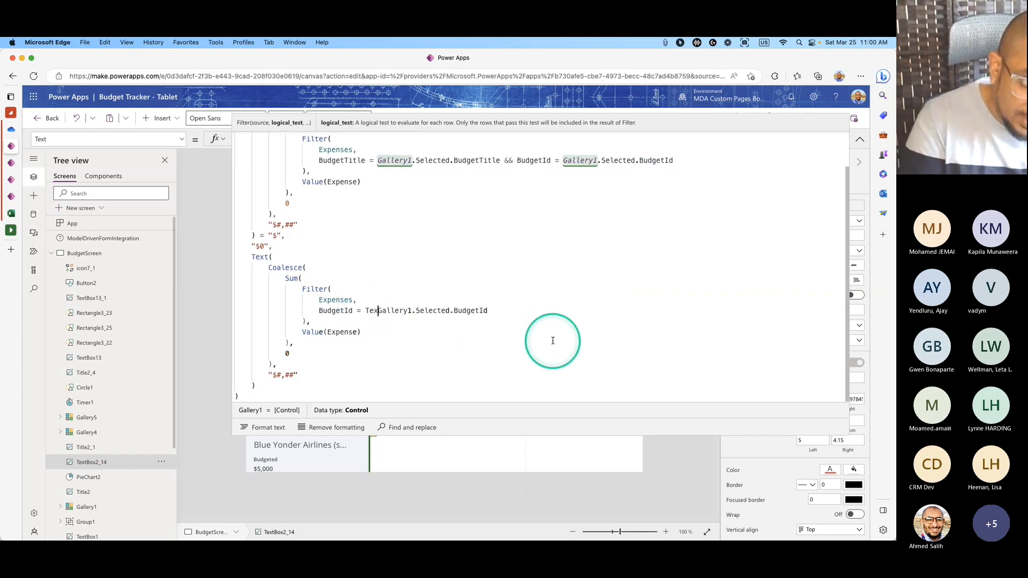
{"action": "type", "text": "("}
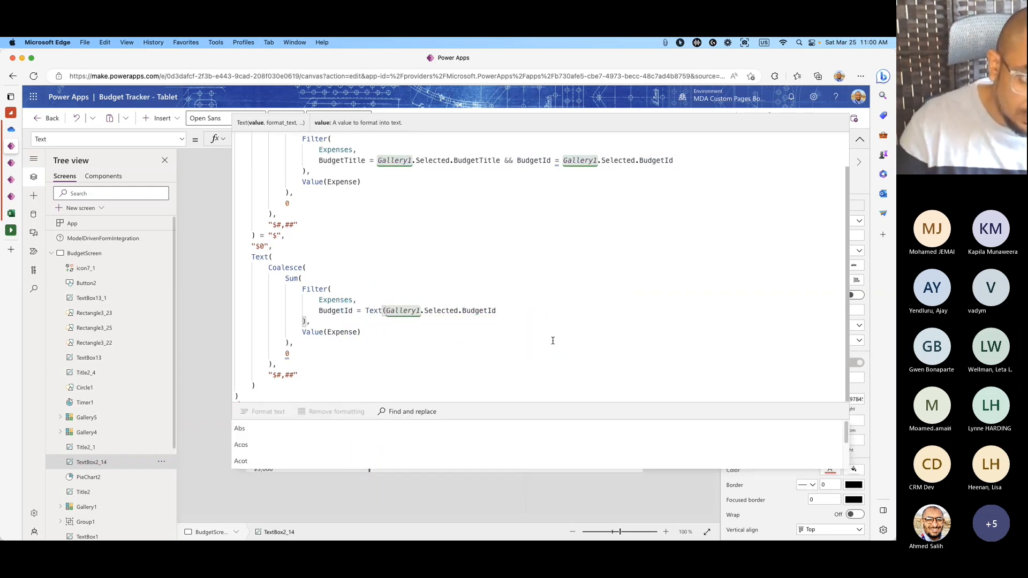
{"action": "left_click", "coordinate": [513, 315]}
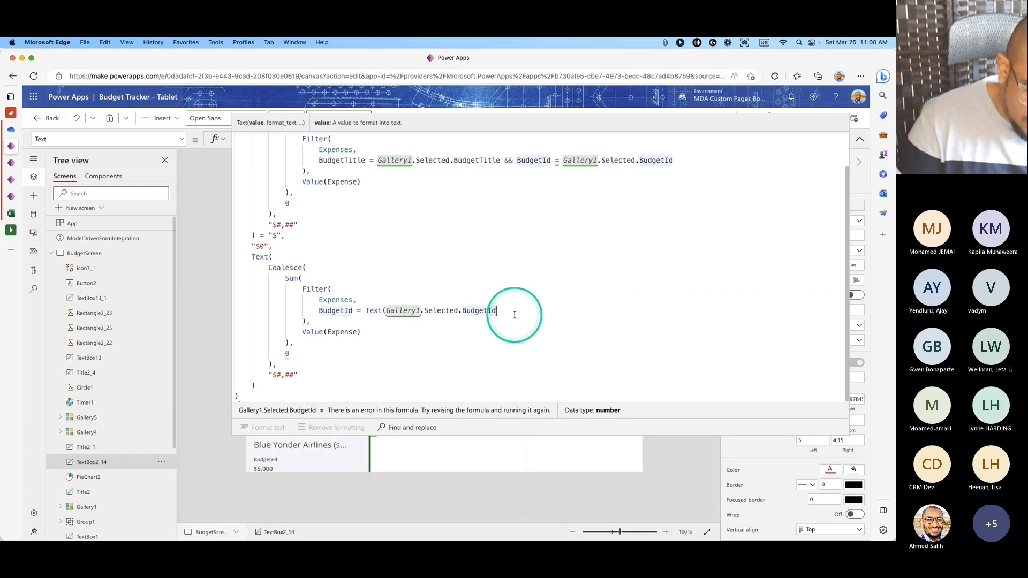
{"action": "type", "text": ")"}
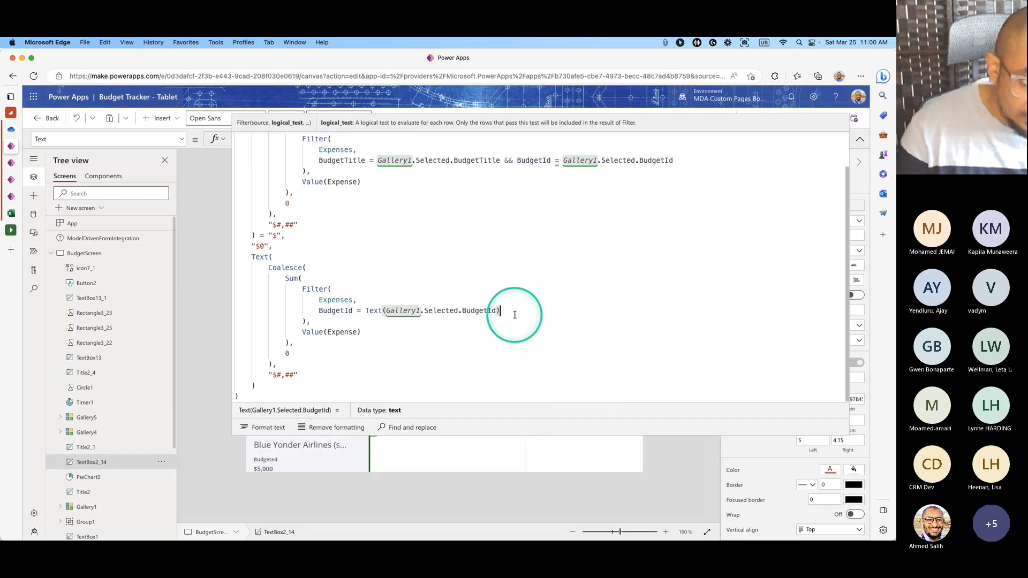
{"action": "left_click", "coordinate": [384, 311]}
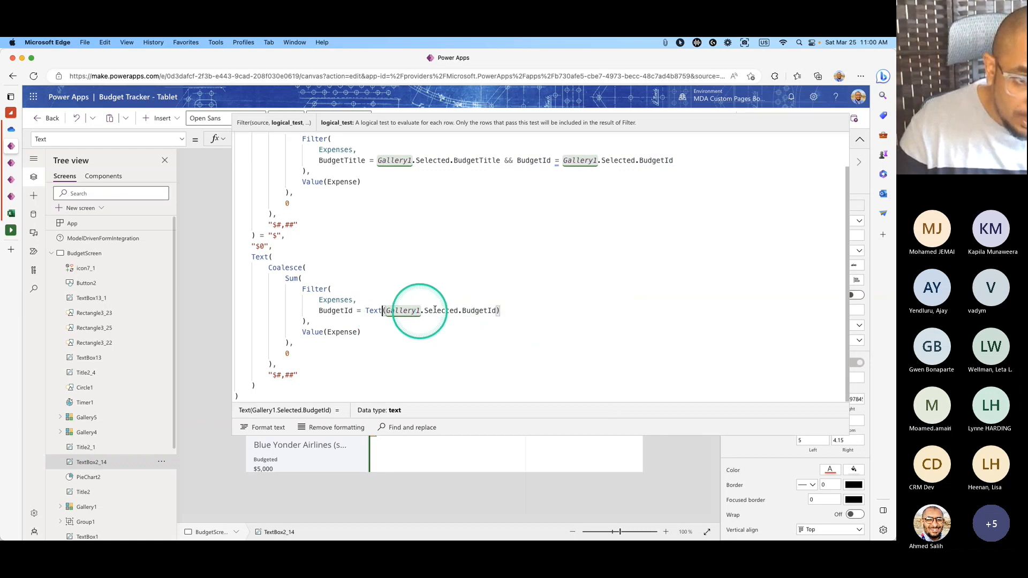
{"action": "left_click", "coordinate": [859, 139]}
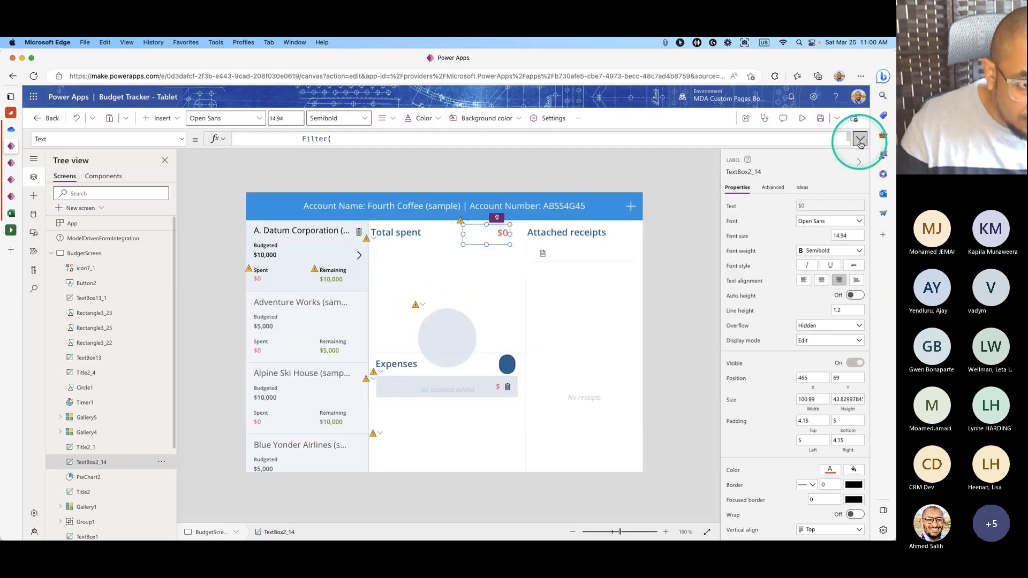
{"action": "left_click", "coordinate": [859, 139]}
Select the new Text(Gallery1.Selected.BudgetId) expression and the first filter's gallery reference.
{"action": "left_click", "coordinate": [503, 310]}
{"action": "left_click_drag", "start_coordinate": [503, 311], "coordinate": [366, 312]}
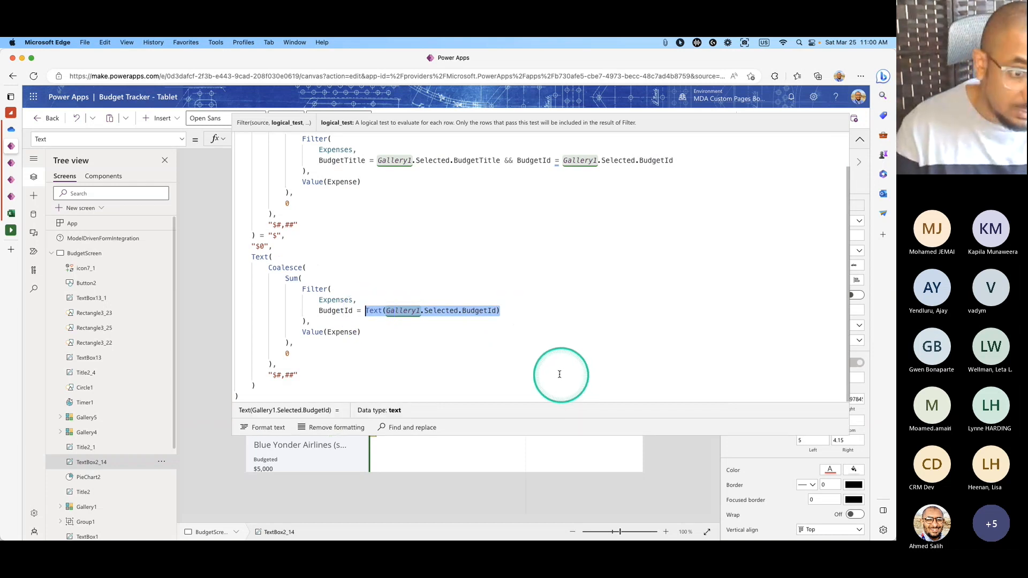
{"action": "left_click_drag", "start_coordinate": [498, 310], "coordinate": [393, 311]}
{"action": "left_click", "coordinate": [672, 160]}
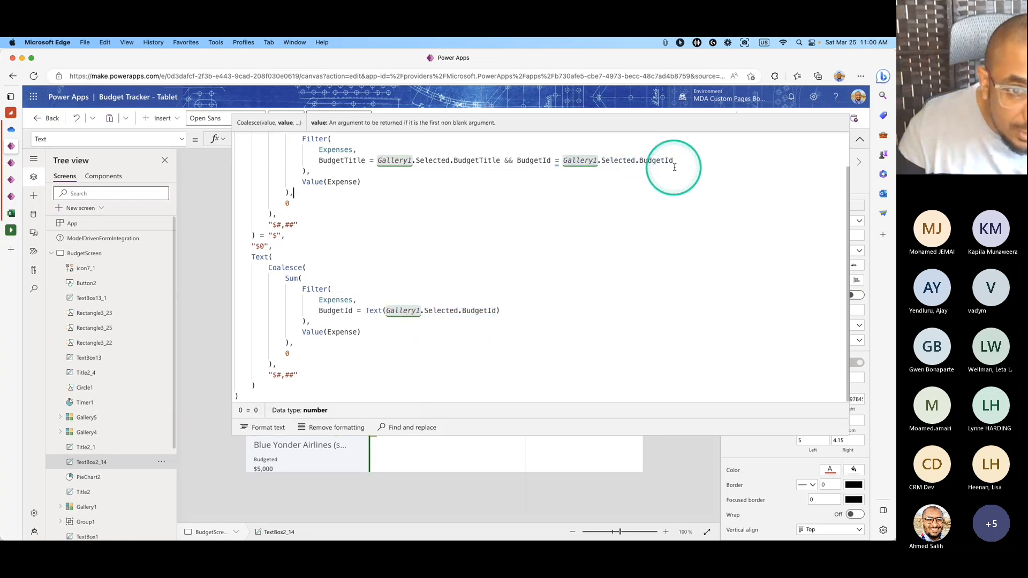
{"action": "left_click_drag", "start_coordinate": [675, 160], "coordinate": [563, 161]}
{"action": "key", "text": "super+c"}
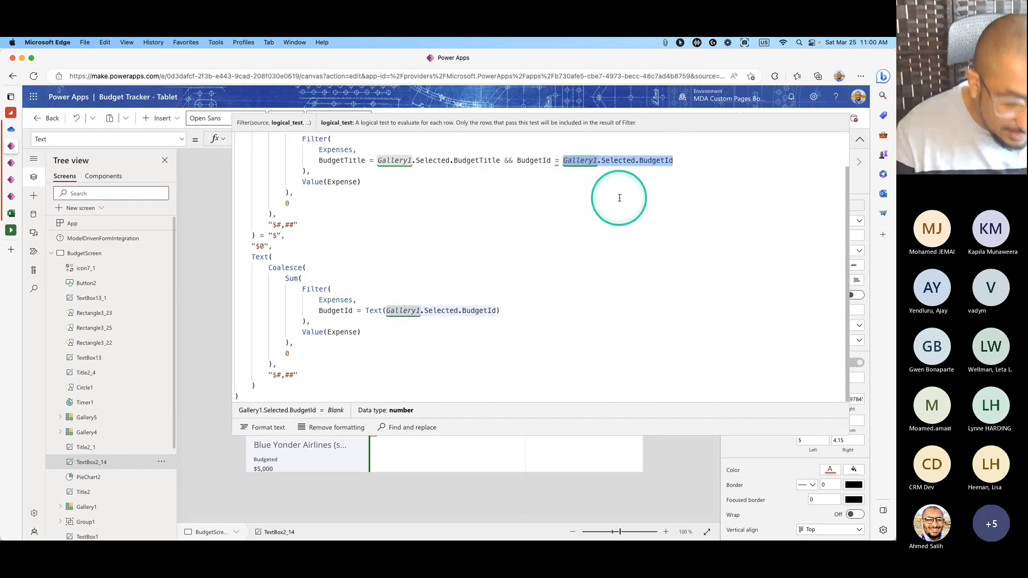
{"action": "left_click", "coordinate": [859, 139]}
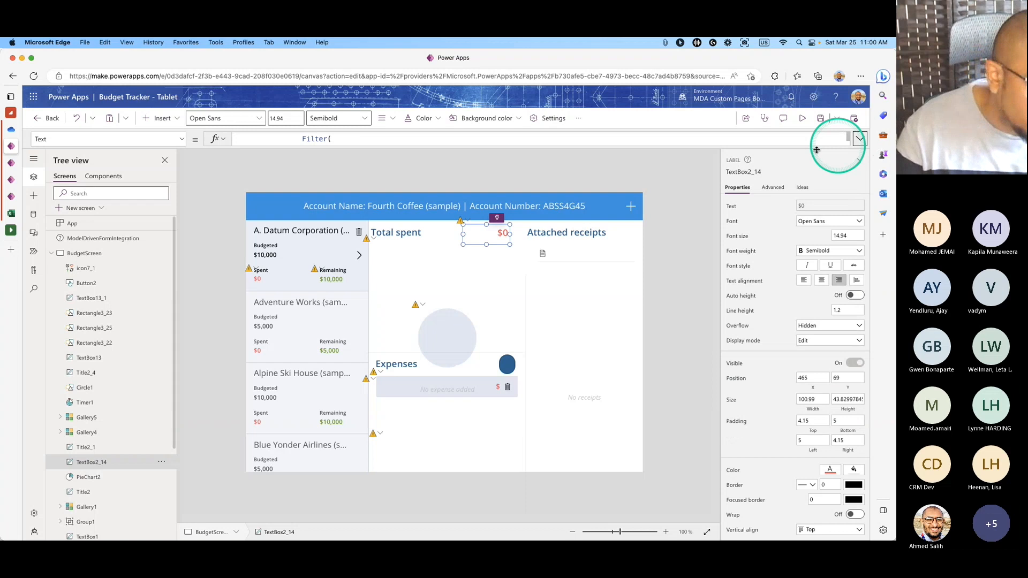
Search the whole app for '= Gallery1.Selected.BudgetId'.
{"action": "left_click", "coordinate": [35, 291]}
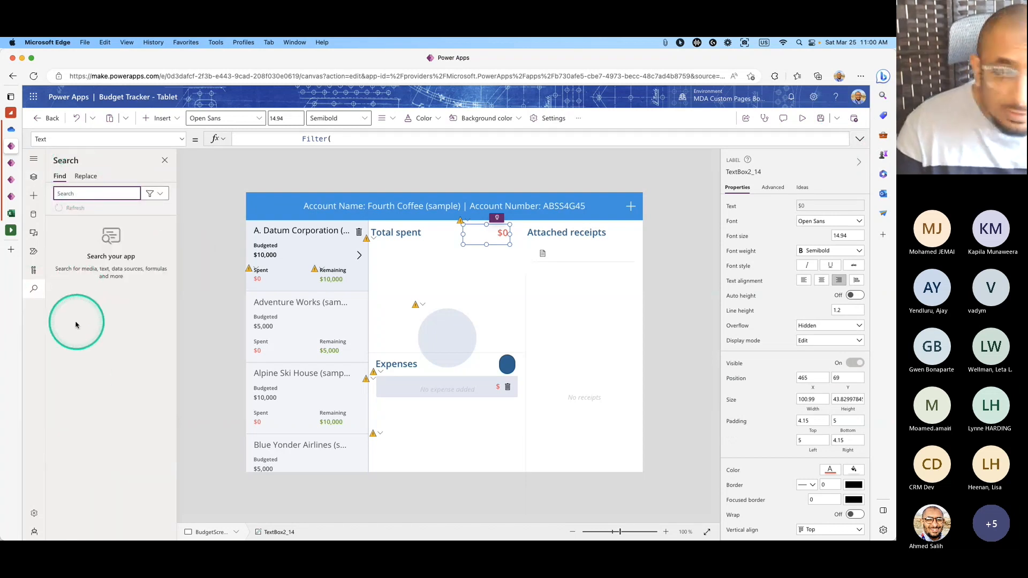
{"action": "key", "text": "super+v"}
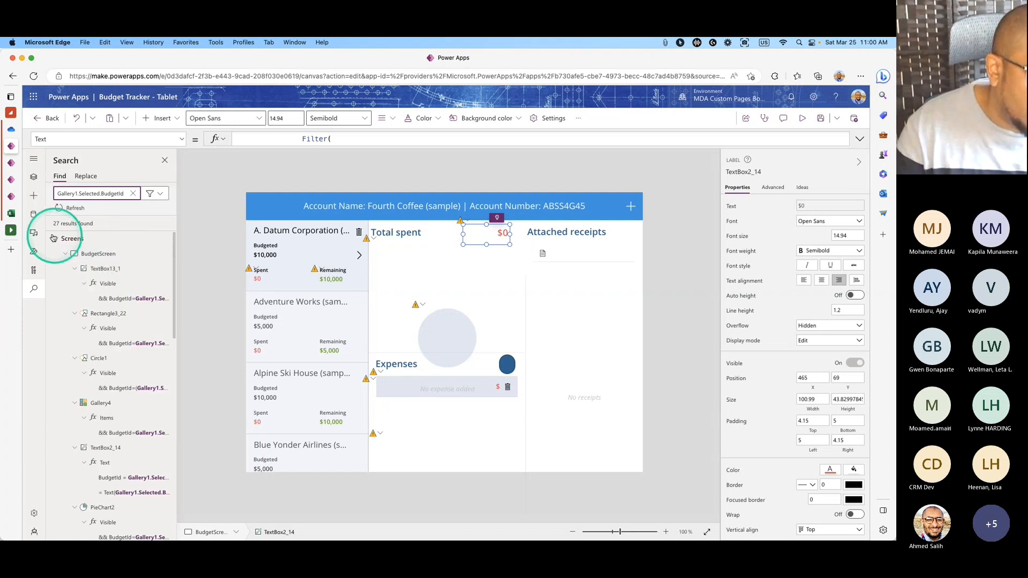
{"action": "scroll", "coordinate": [135, 320], "scroll_direction": "down", "scroll_amount": 10}
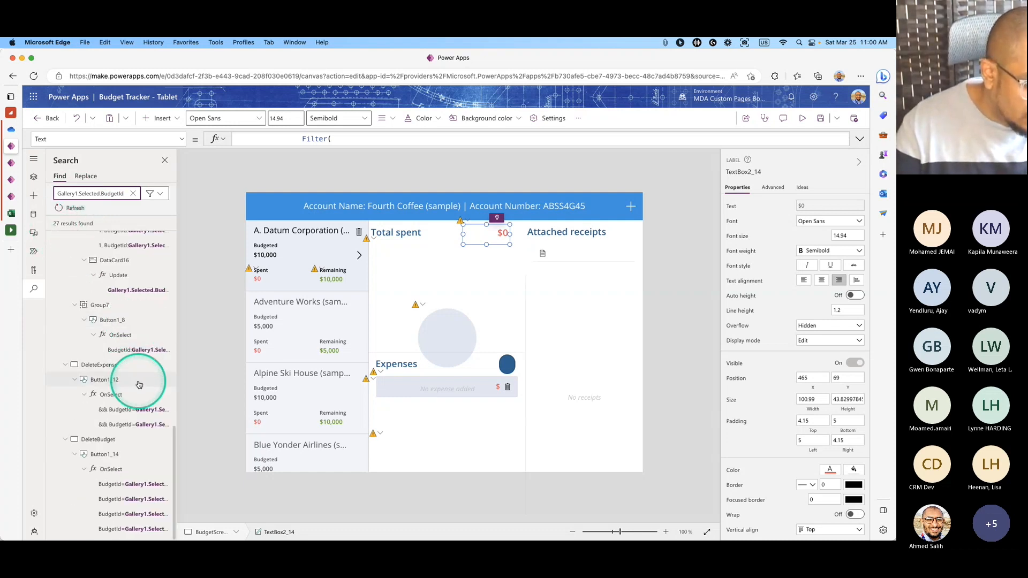
{"action": "scroll", "coordinate": [138, 384], "scroll_direction": "up", "scroll_amount": 1}
{"action": "scroll", "coordinate": [138, 385], "scroll_direction": "up", "scroll_amount": 1}
{"action": "left_click_drag", "start_coordinate": [176, 407], "coordinate": [260, 412]}
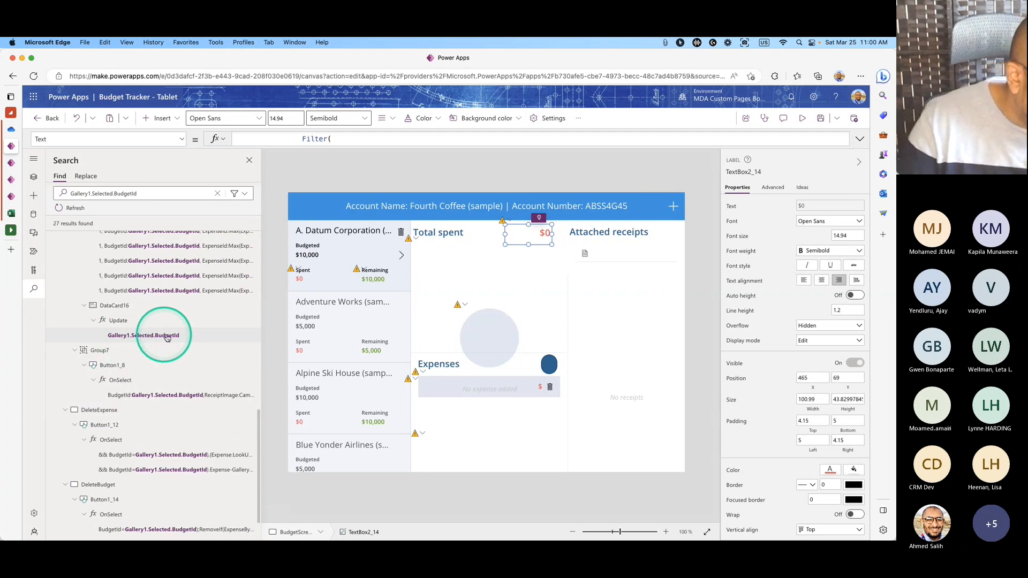
{"action": "scroll", "coordinate": [186, 340], "scroll_direction": "up", "scroll_amount": 5}
{"action": "scroll", "coordinate": [185, 340], "scroll_direction": "down", "scroll_amount": 5}
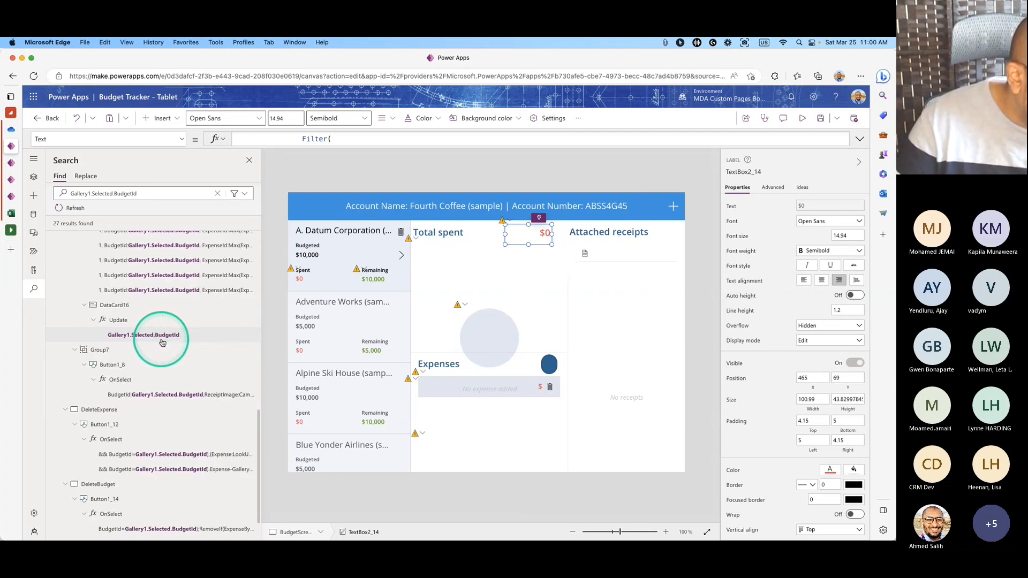
{"action": "left_click", "coordinate": [142, 195]}
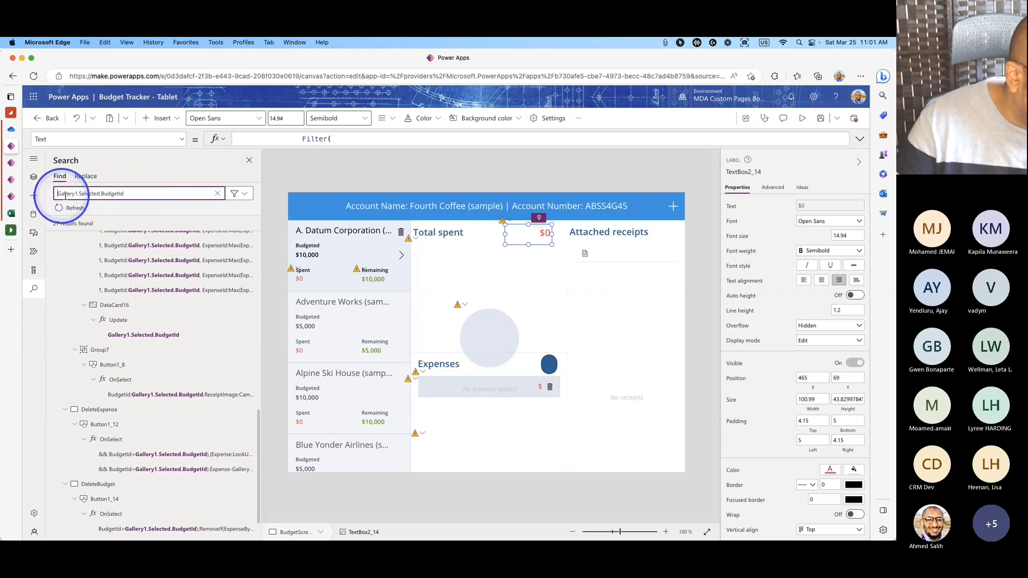
{"action": "type", "text": "="}
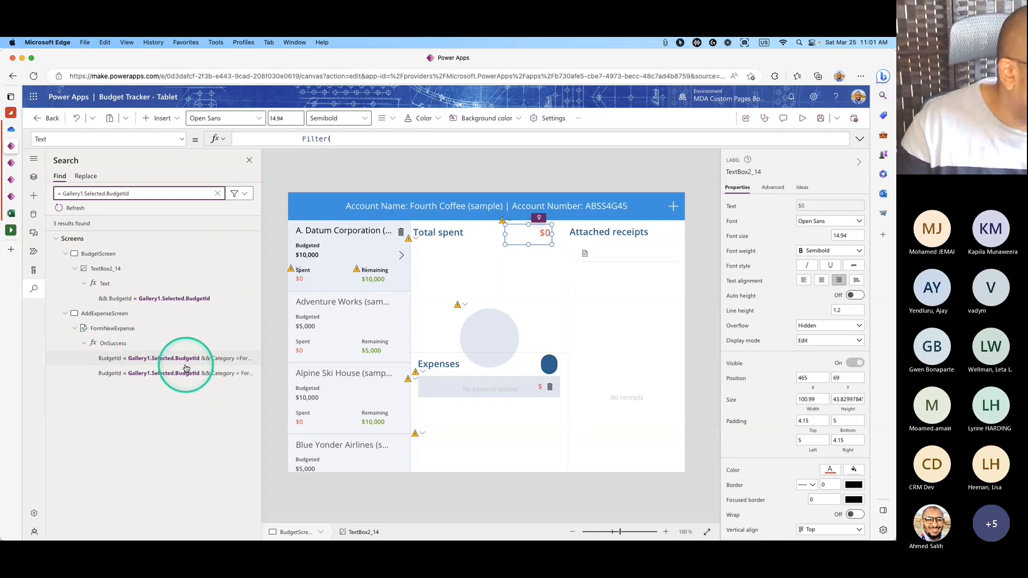
Replace all 3 matches with '= Text(Gallery1.Selected.BudgetId)' and confirm.
{"action": "left_click", "coordinate": [87, 176]}
{"action": "left_click", "coordinate": [176, 213]}
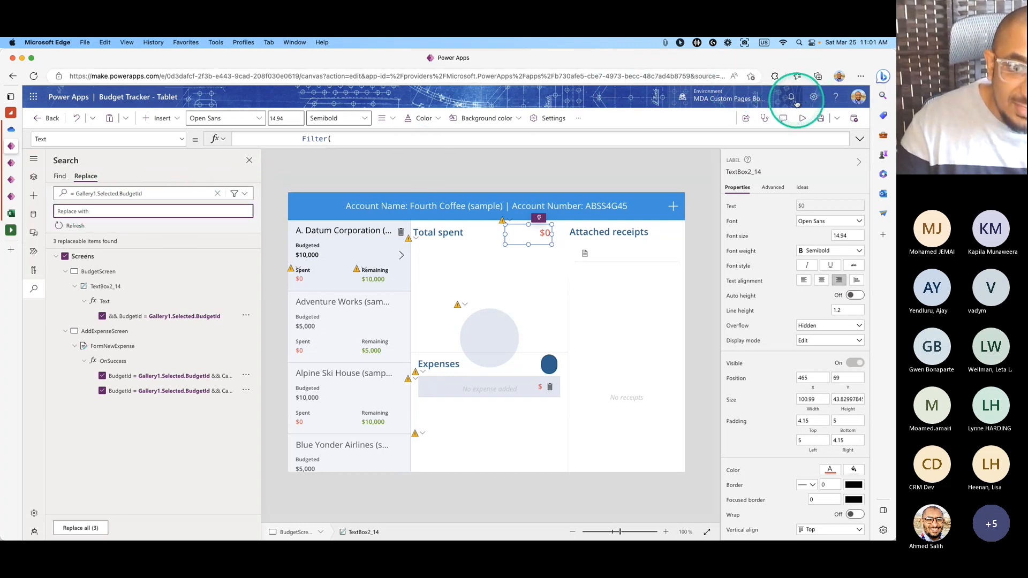
{"action": "left_click", "coordinate": [666, 44]}
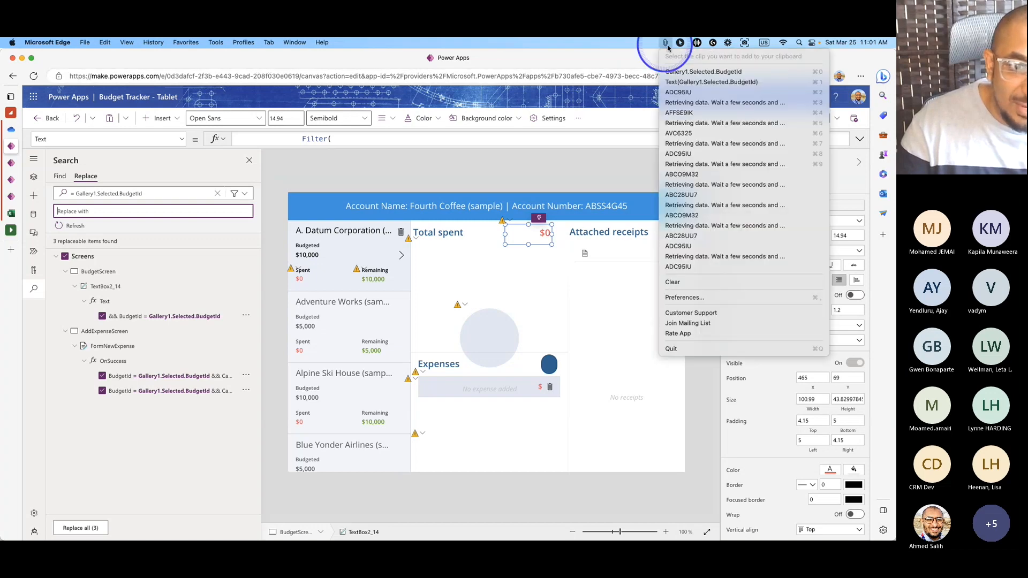
{"action": "left_click", "coordinate": [721, 84]}
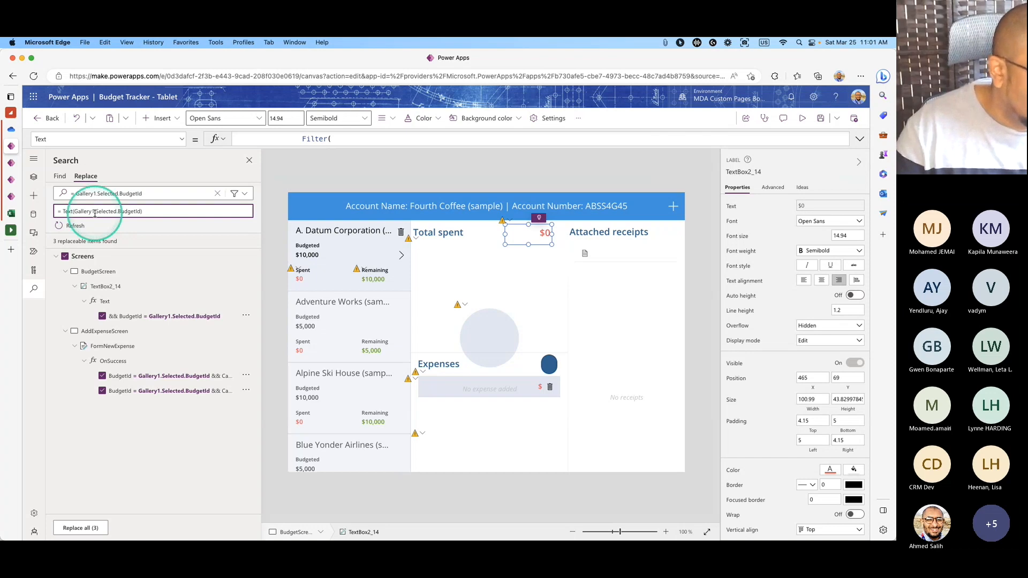
{"action": "left_click", "coordinate": [92, 527]}
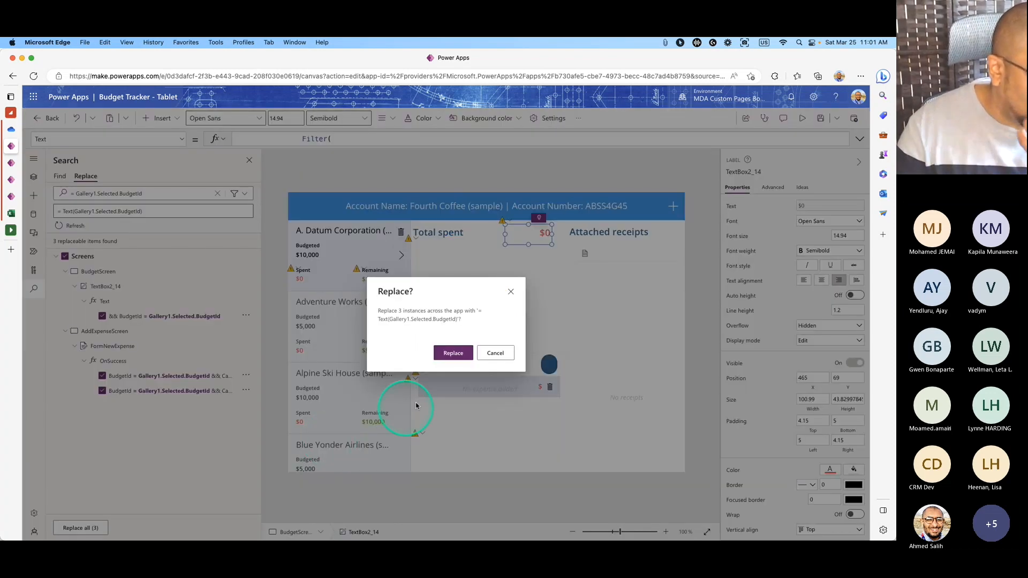
{"action": "left_click", "coordinate": [453, 353]}
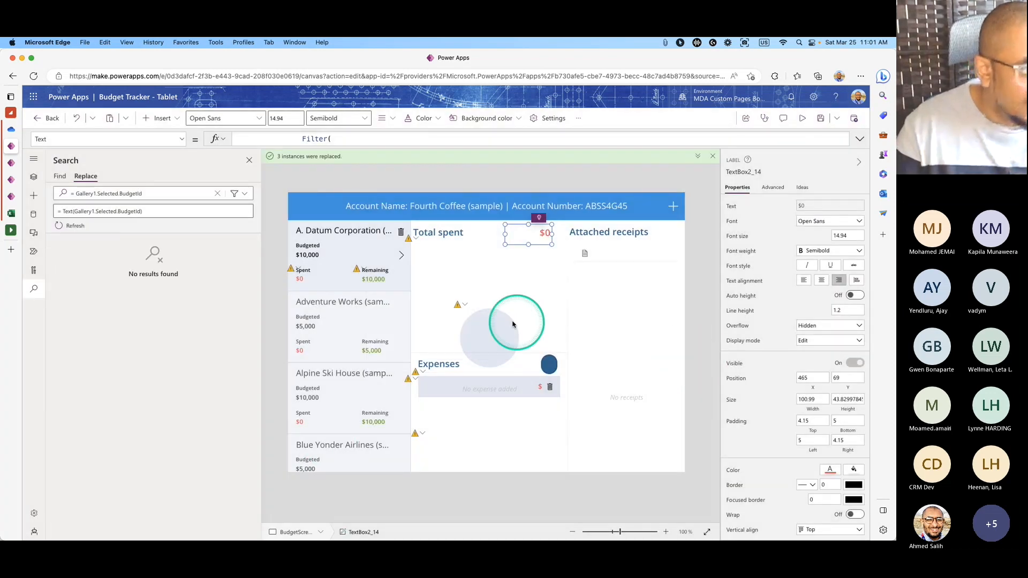
Review PieChart2's Visible formula and its BudgetId comparison.
{"action": "left_click", "coordinate": [420, 251]}
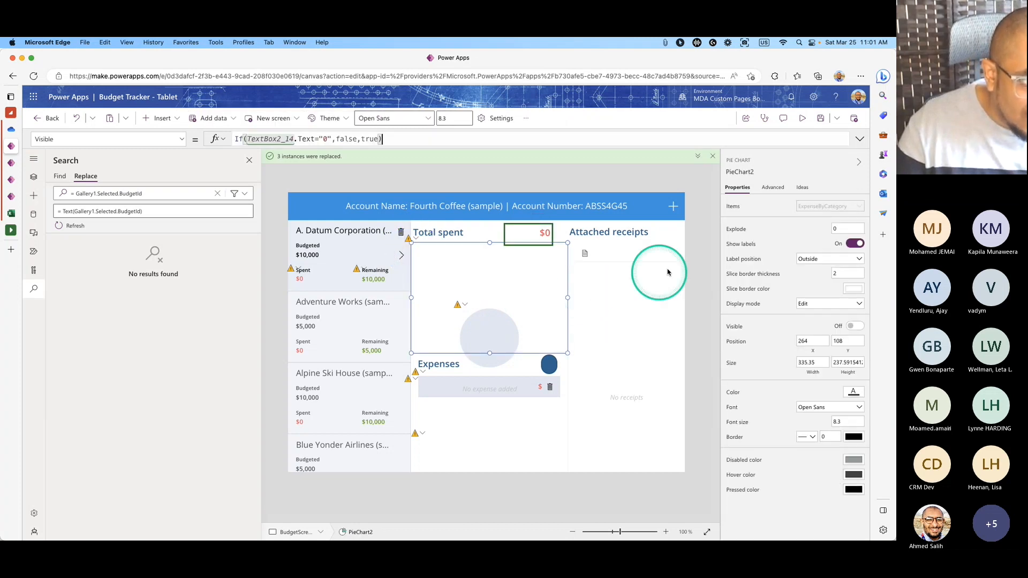
{"action": "left_click", "coordinate": [854, 140]}
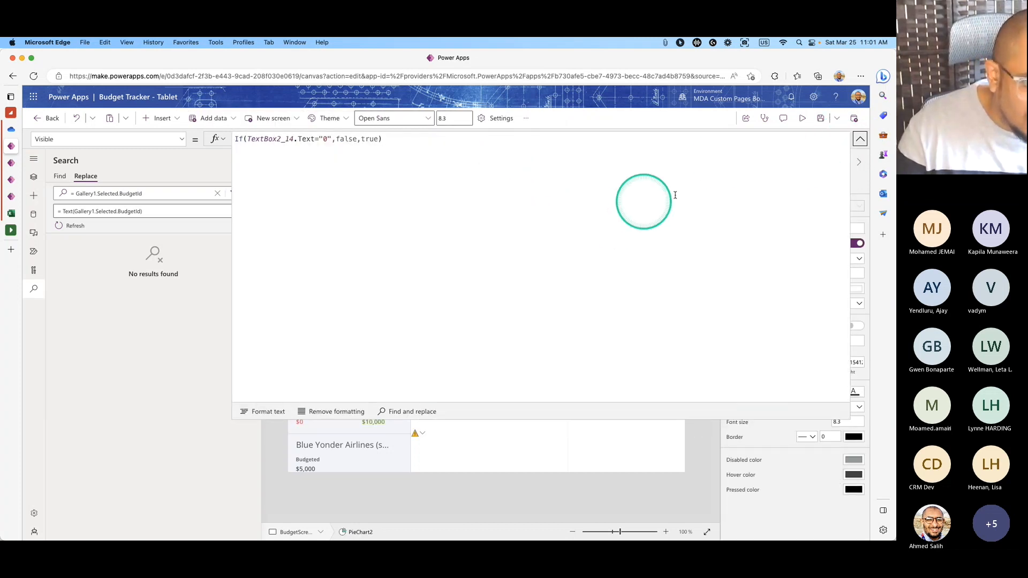
{"action": "left_click", "coordinate": [858, 139]}
{"action": "left_click", "coordinate": [418, 242]}
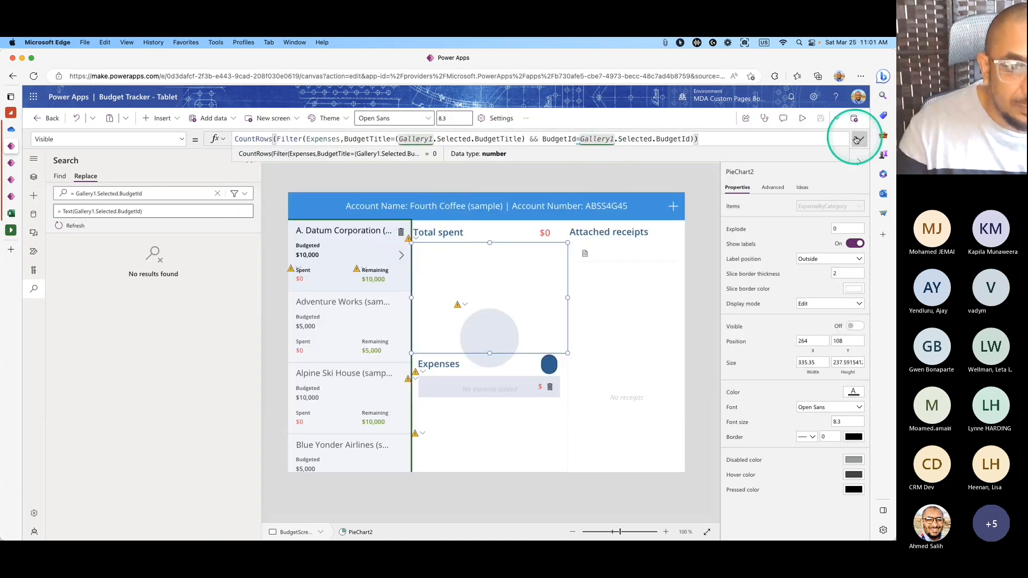
{"action": "left_click", "coordinate": [855, 139]}
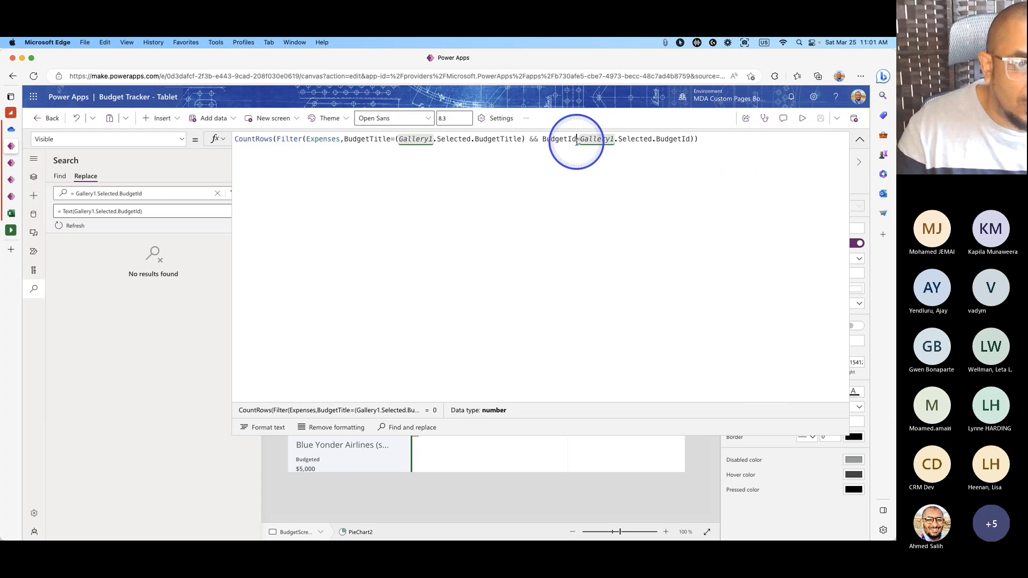
{"action": "left_click_drag", "start_coordinate": [577, 141], "coordinate": [689, 140]}
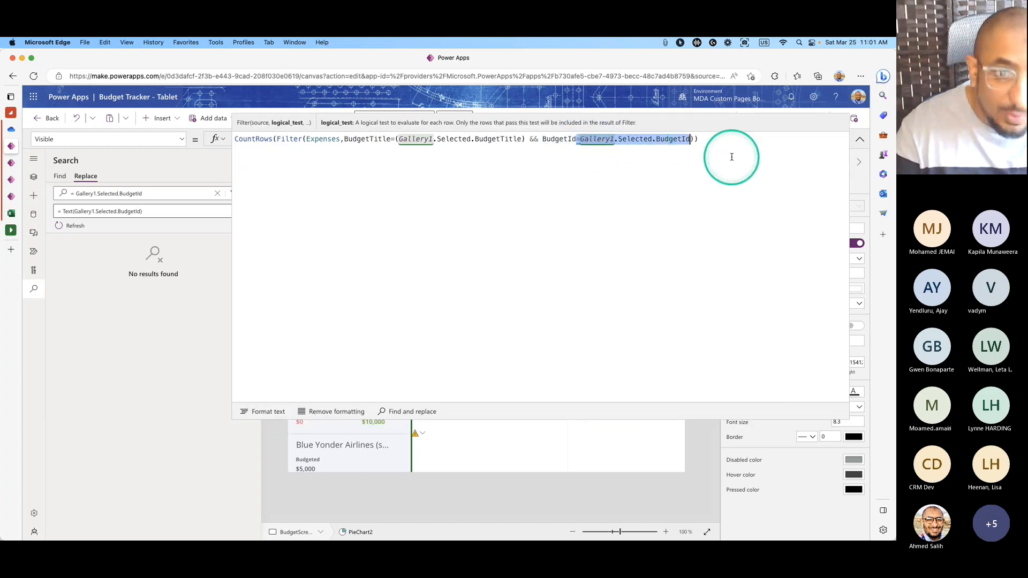
{"action": "left_click", "coordinate": [861, 139]}
Replace all 12 '=Gallery1.Selected.BudgetId' matches with '= Text(Gallery1.Selected.BudgetId)' and confirm.
{"action": "left_click", "coordinate": [51, 228]}
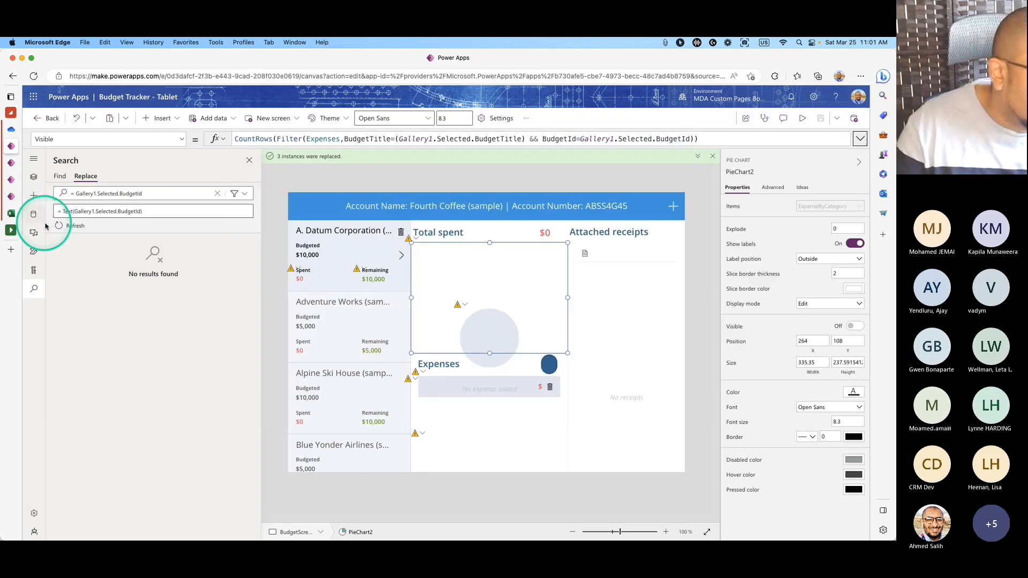
{"action": "left_click_drag", "start_coordinate": [150, 195], "coordinate": [53, 197]}
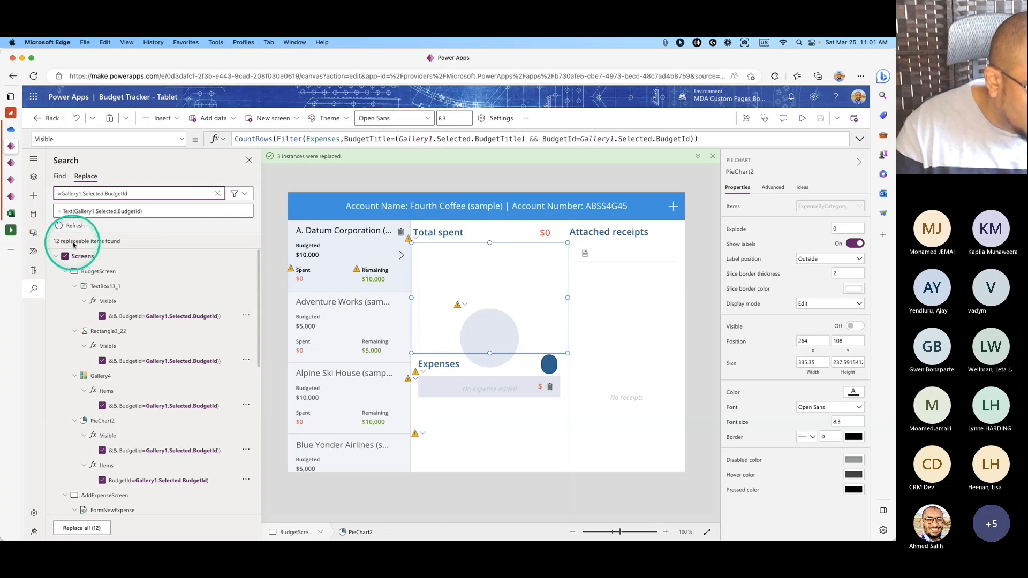
{"action": "left_click", "coordinate": [77, 530]}
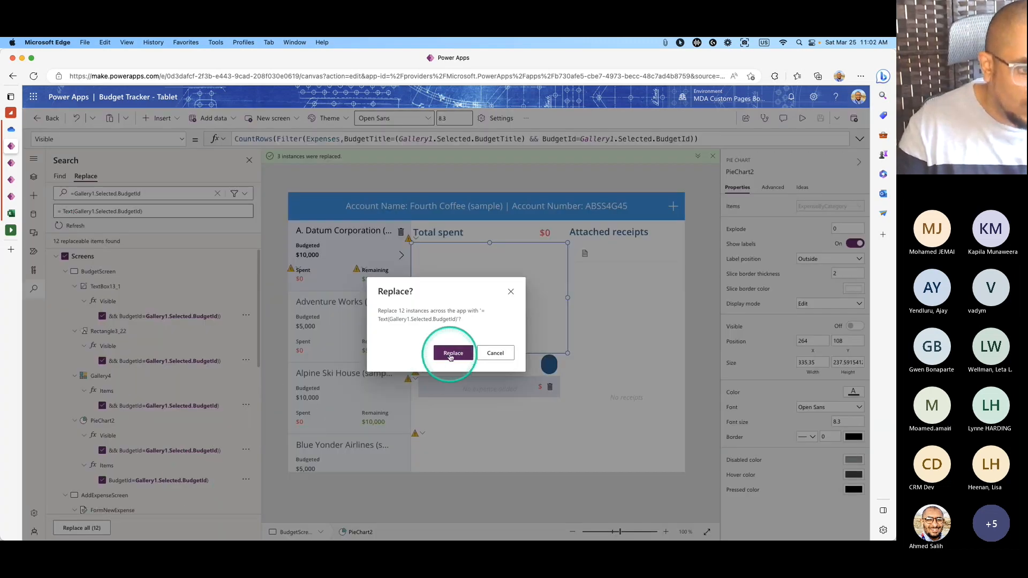
{"action": "left_click", "coordinate": [453, 354]}
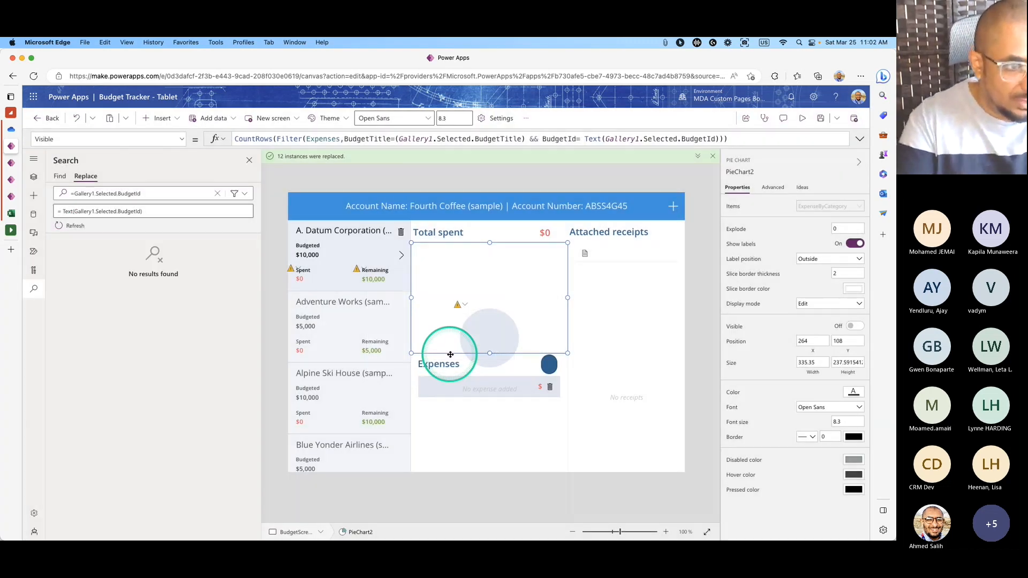
{"action": "left_click", "coordinate": [363, 268]}
{"action": "left_click", "coordinate": [859, 138]}
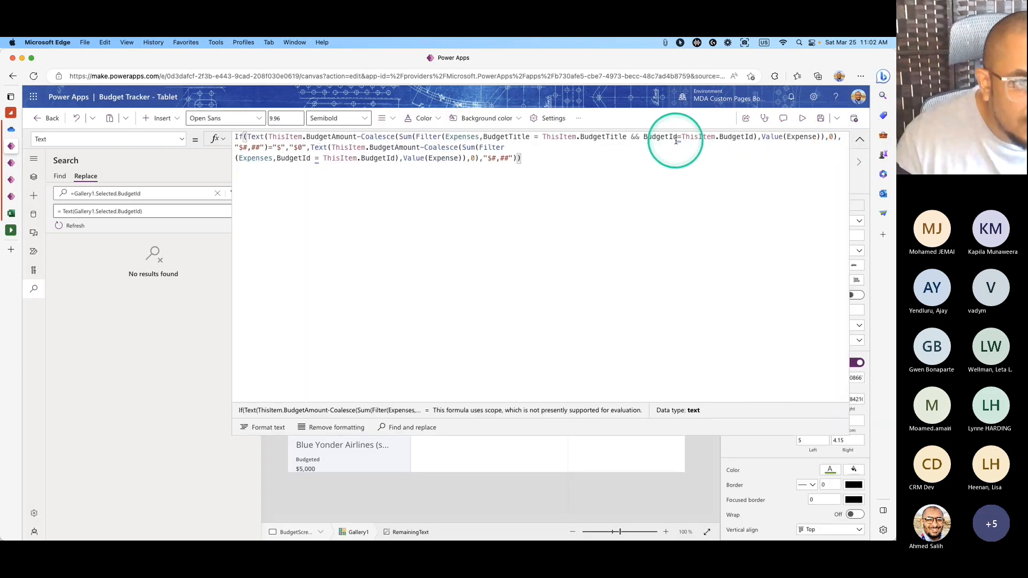
Find and replace '=ThisItem.BudgetId' with '= Text(ThisItem.BudgetId)' in both matching formulas.
{"action": "left_click_drag", "start_coordinate": [678, 138], "coordinate": [754, 139]}
{"action": "key", "text": "super+c"}
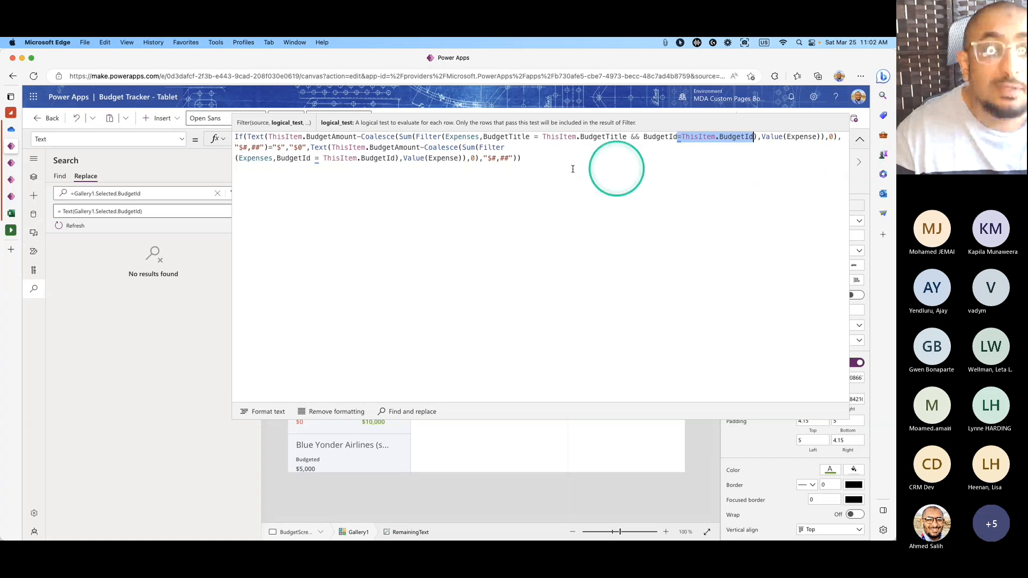
{"action": "left_click", "coordinate": [155, 194]}
{"action": "left_click_drag", "start_coordinate": [156, 194], "coordinate": [23, 199]}
{"action": "key", "text": "super+v"}
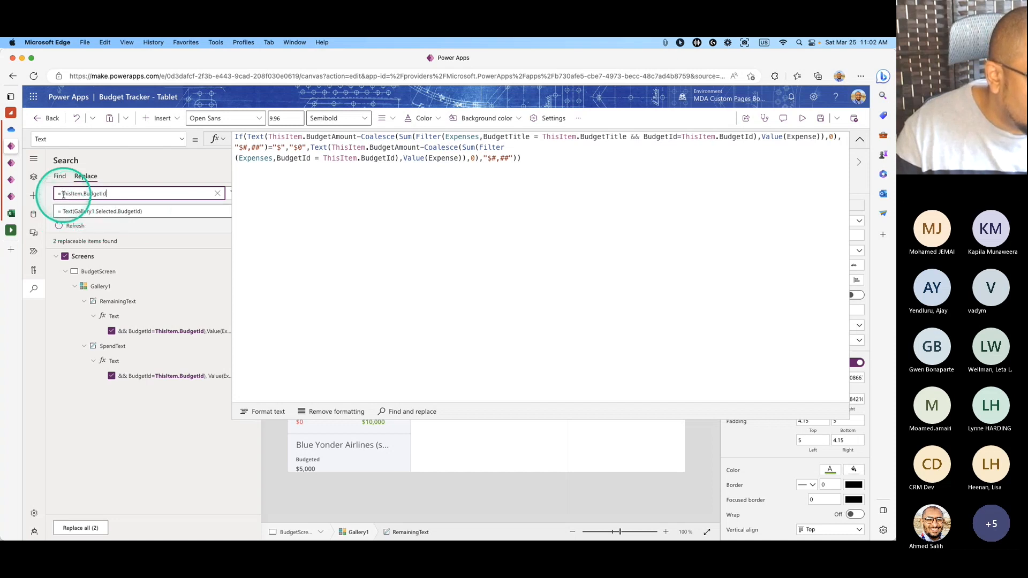
{"action": "left_click_drag", "start_coordinate": [69, 193], "coordinate": [112, 193]}
{"action": "key", "text": "super+c"}
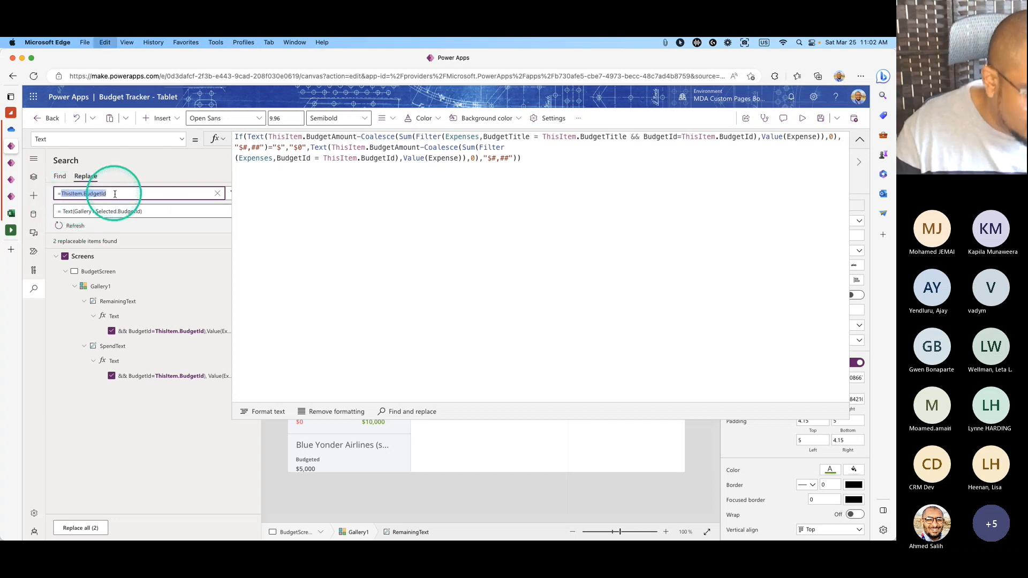
{"action": "left_click_drag", "start_coordinate": [142, 212], "coordinate": [74, 212]}
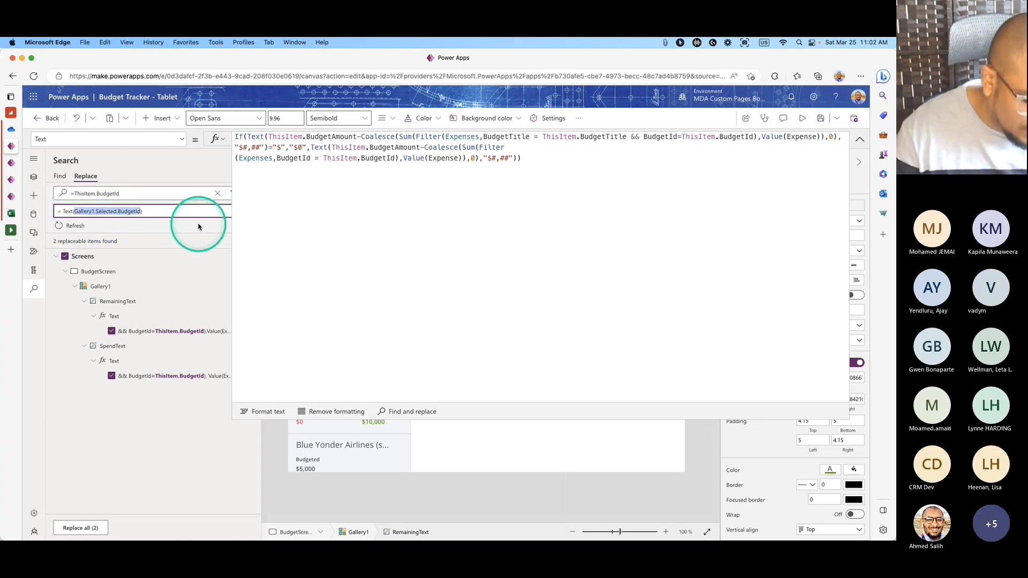
{"action": "key", "text": "super+v"}
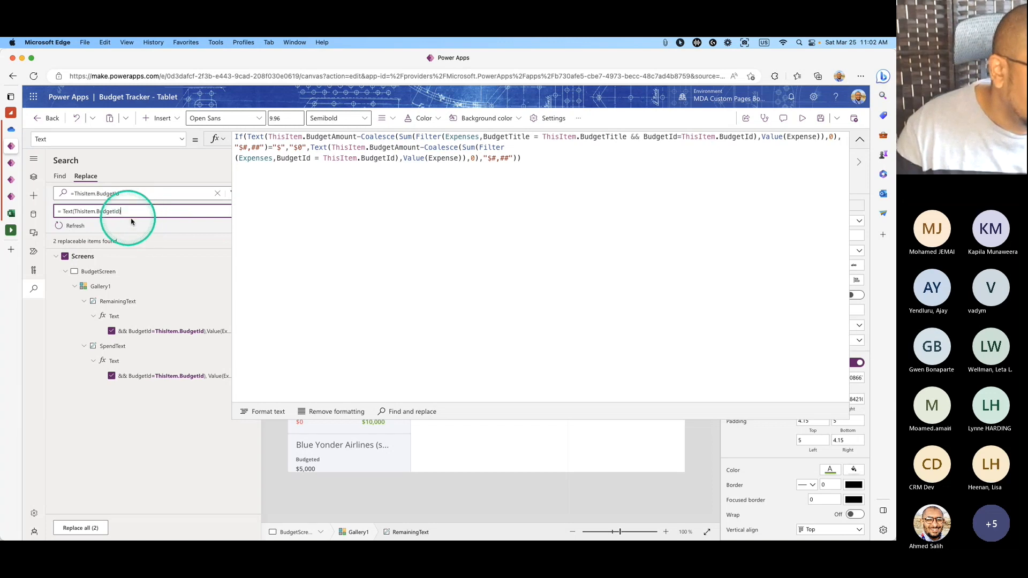
{"action": "left_click", "coordinate": [75, 528]}
{"action": "left_click", "coordinate": [460, 353]}
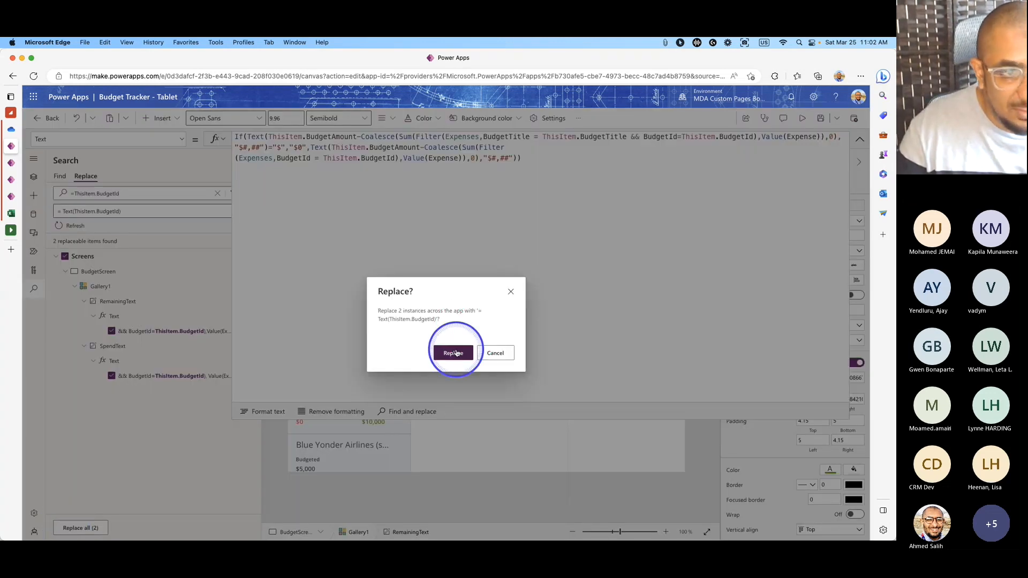
Wrap the BudgetId comparison in the circle's visibility formula with Text().
{"action": "left_click", "coordinate": [471, 312]}
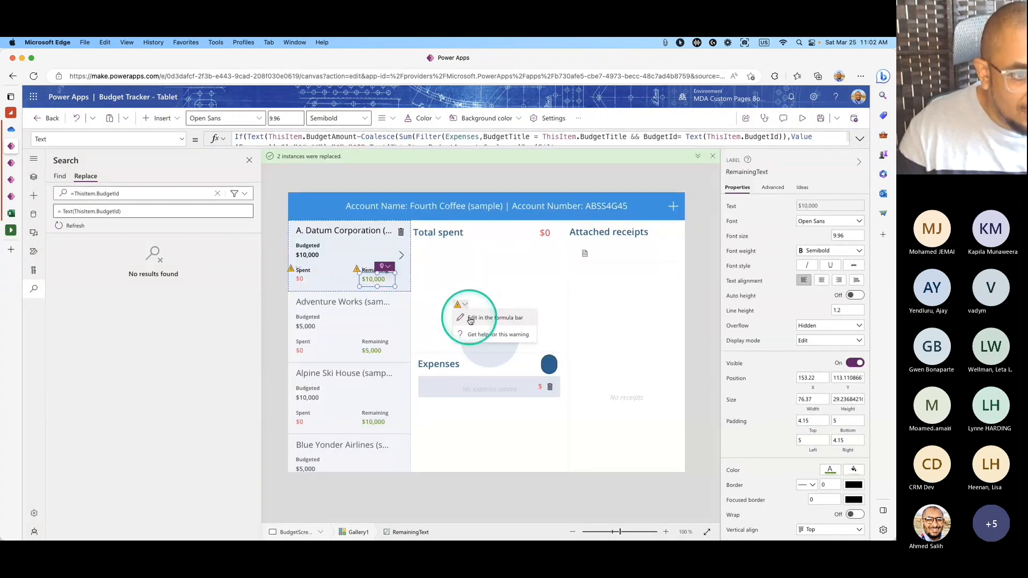
{"action": "left_click", "coordinate": [574, 154]}
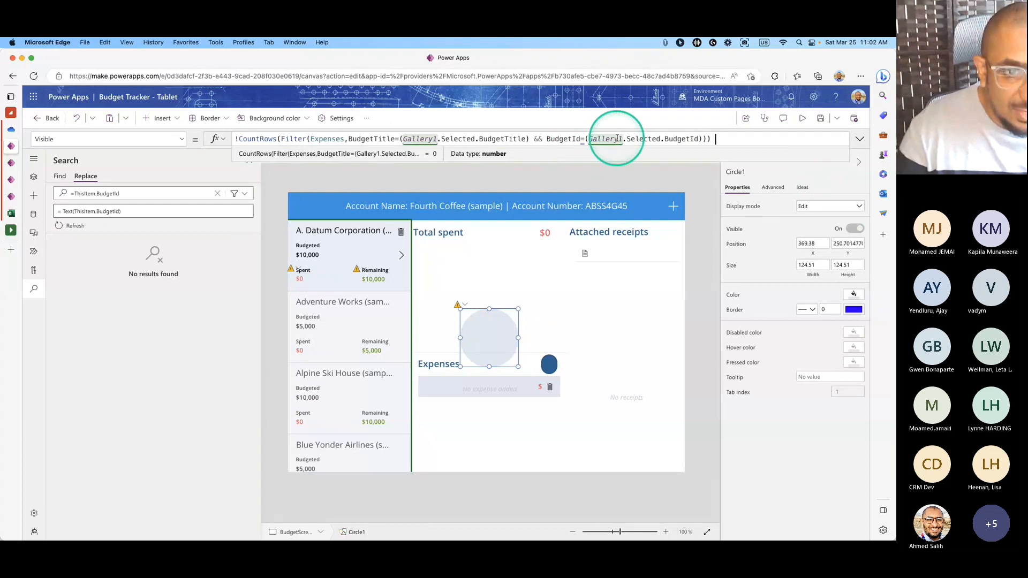
{"action": "left_click", "coordinate": [584, 138]}
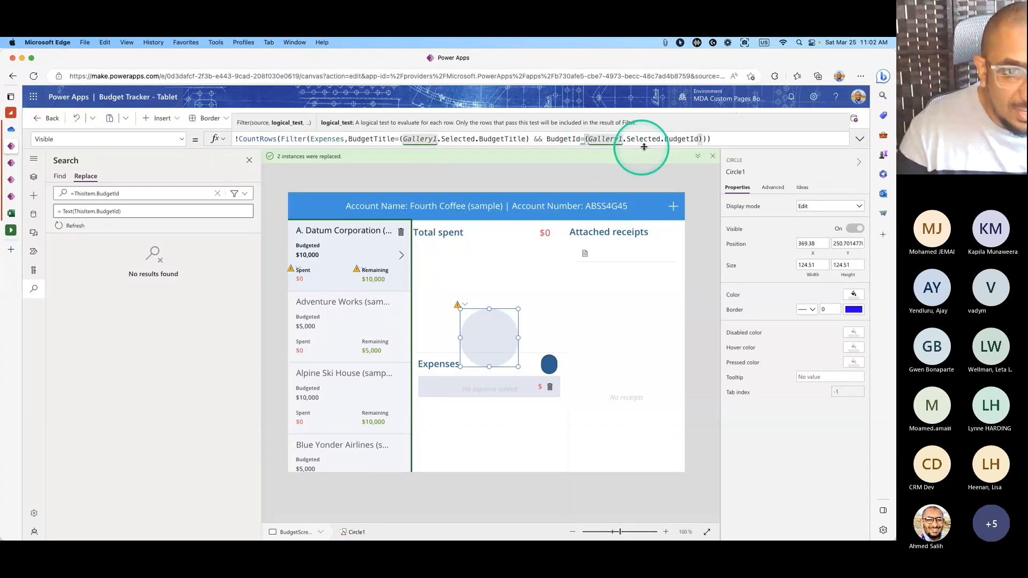
{"action": "left_click", "coordinate": [852, 141]}
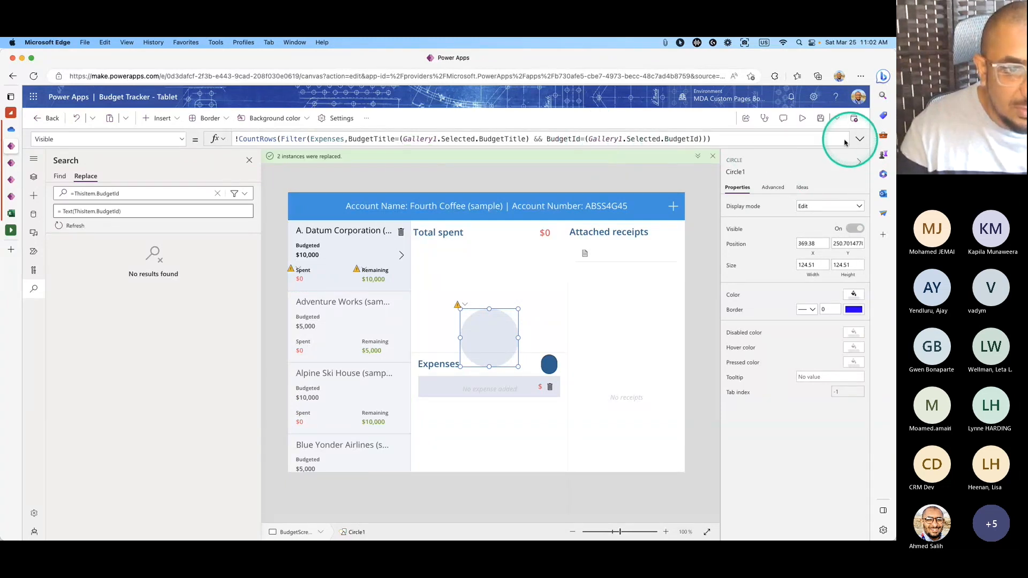
{"action": "left_click", "coordinate": [583, 145]}
{"action": "left_click", "coordinate": [585, 138]}
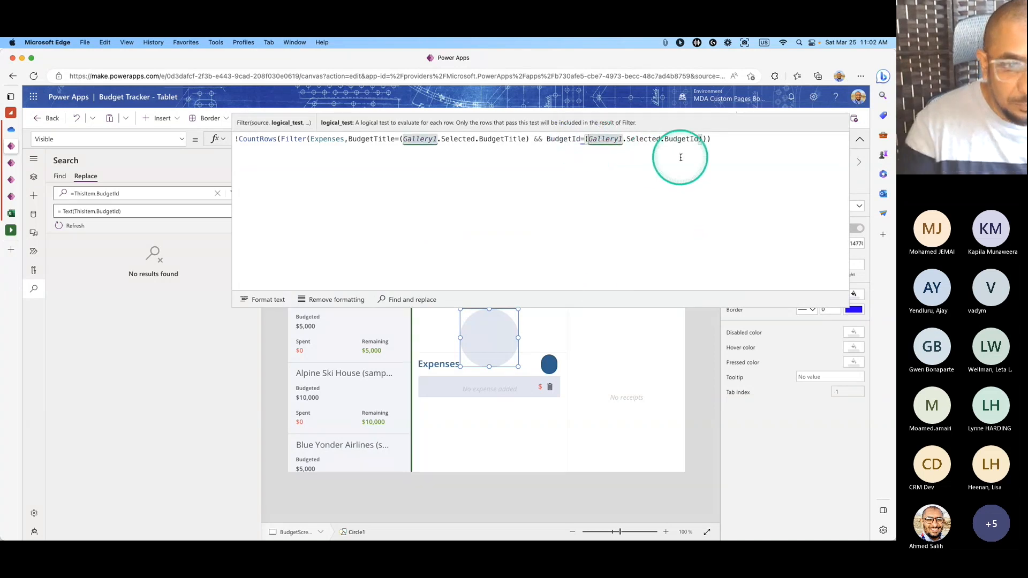
{"action": "key", "text": "Right"}
{"action": "type", "text": "Text("}
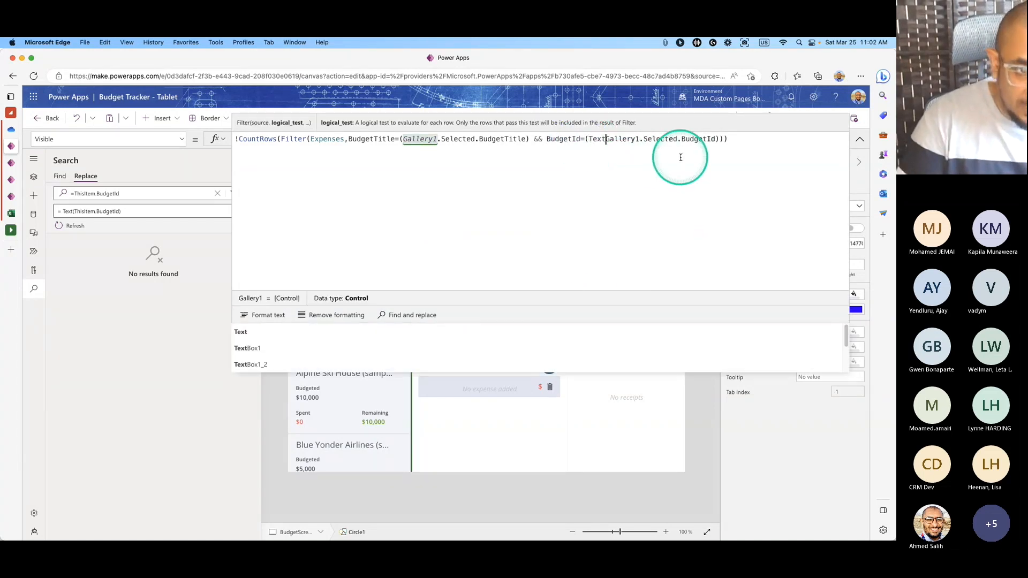
{"action": "left_click", "coordinate": [725, 140]}
{"action": "type", "text": ")"}
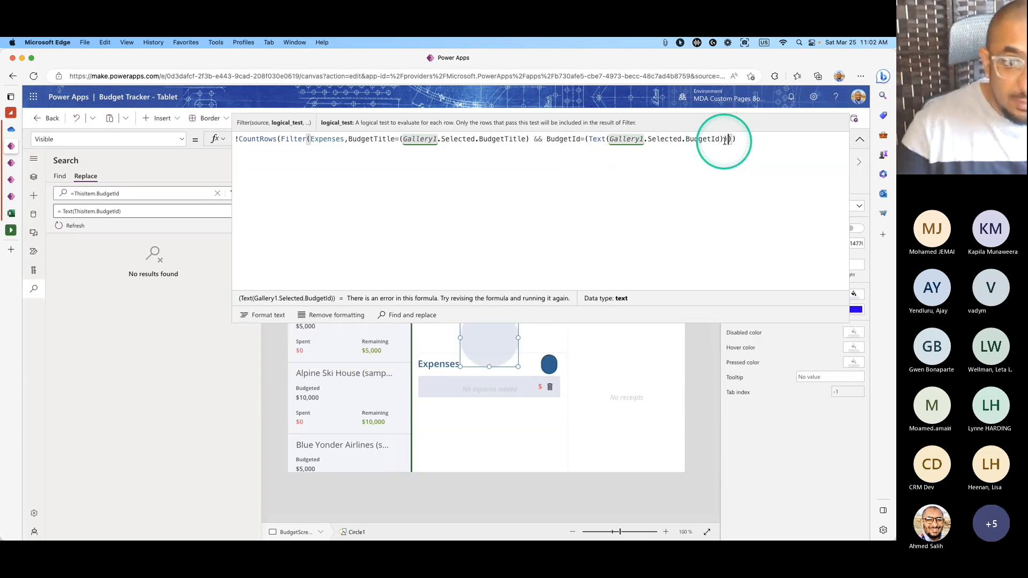
{"action": "left_click", "coordinate": [858, 139]}
Wrap the second ThisItem.BudgetId in the Remaining amount's formula with Text().
{"action": "left_click", "coordinate": [361, 270]}
{"action": "left_click", "coordinate": [367, 282]}
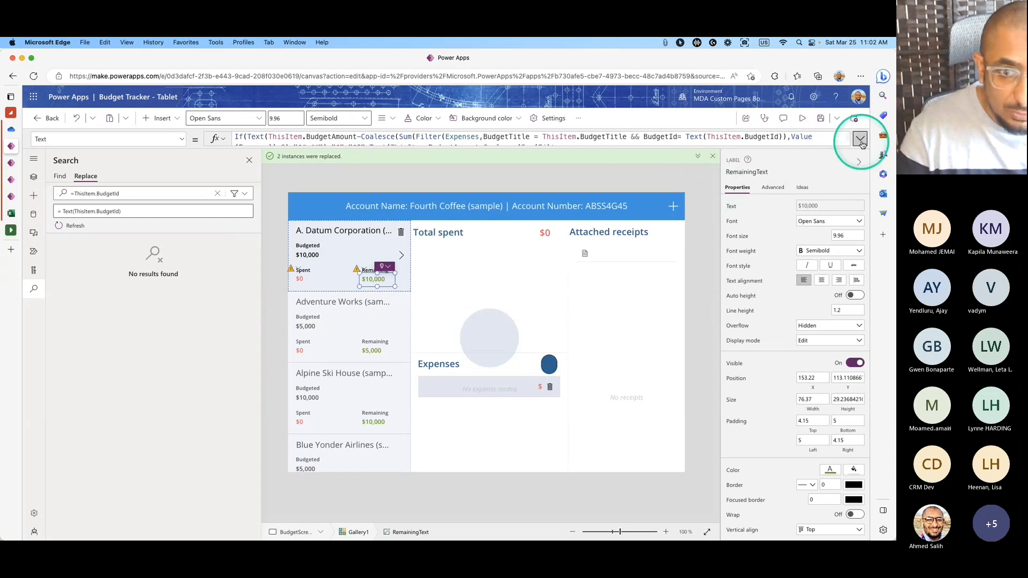
{"action": "left_click", "coordinate": [858, 139]}
{"action": "left_click", "coordinate": [457, 163]}
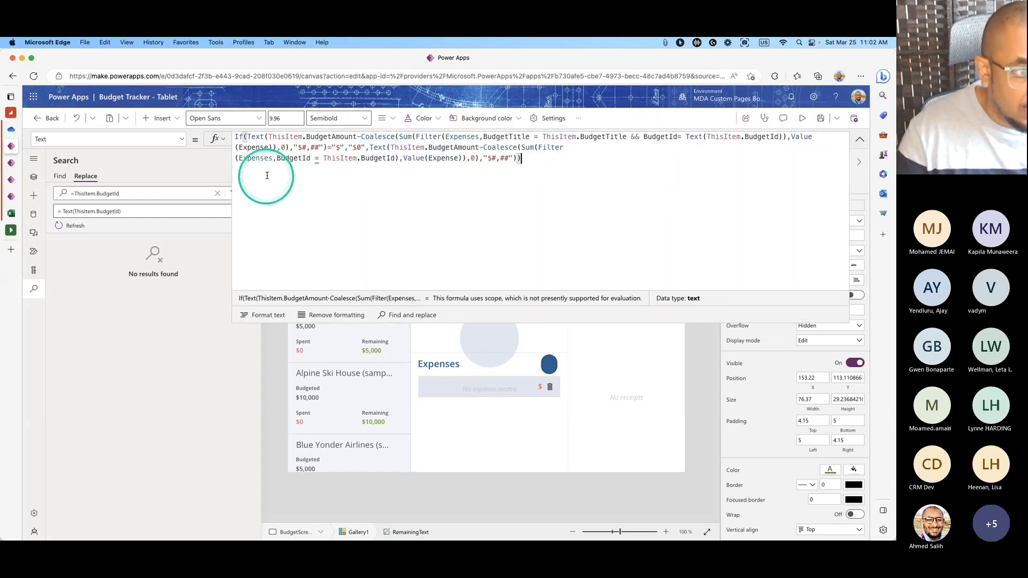
{"action": "left_click", "coordinate": [323, 160]}
{"action": "type", "text": "Text("}
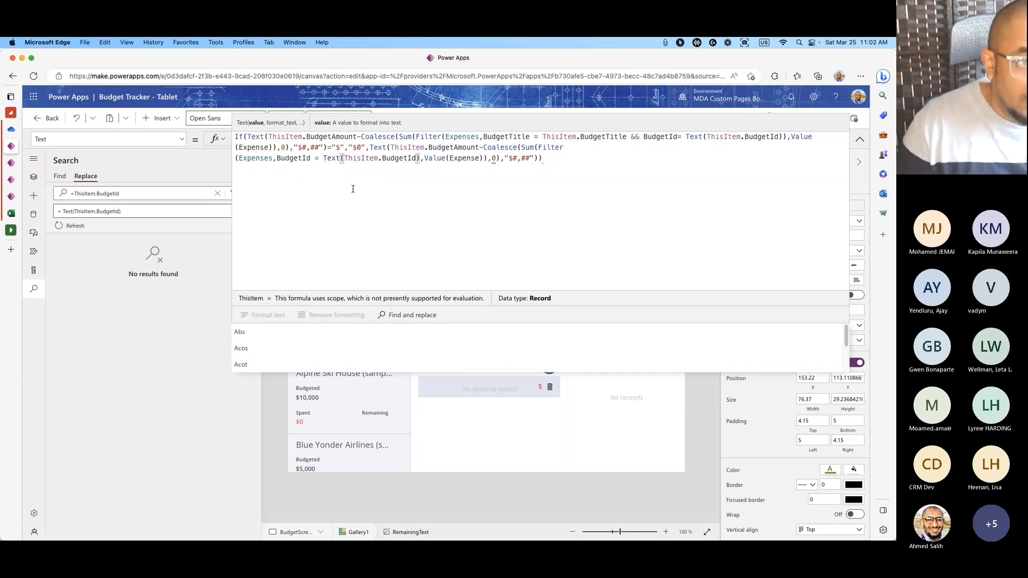
{"action": "left_click", "coordinate": [417, 172]}
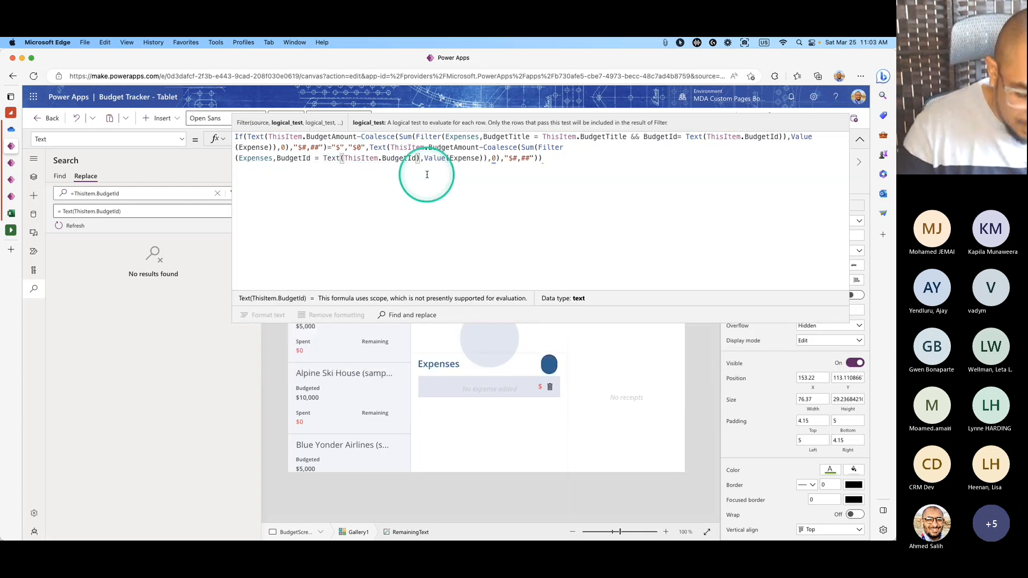
{"action": "left_click", "coordinate": [860, 140]}
Wrap BudgetId in the Spent amount's formula with Text() and format it on indented lines.
{"action": "left_click", "coordinate": [307, 274]}
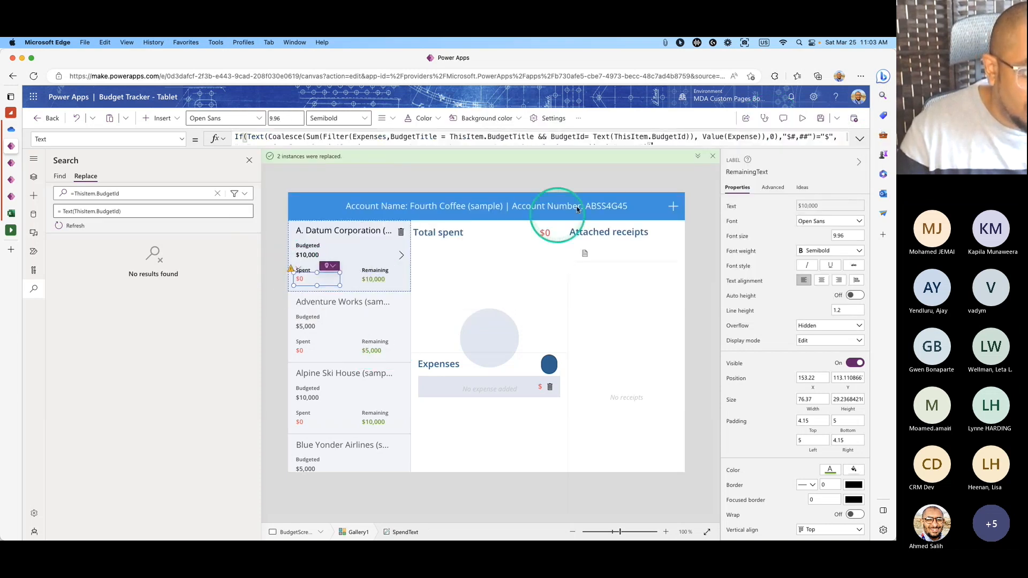
{"action": "left_click", "coordinate": [853, 140]}
{"action": "left_click", "coordinate": [429, 148]}
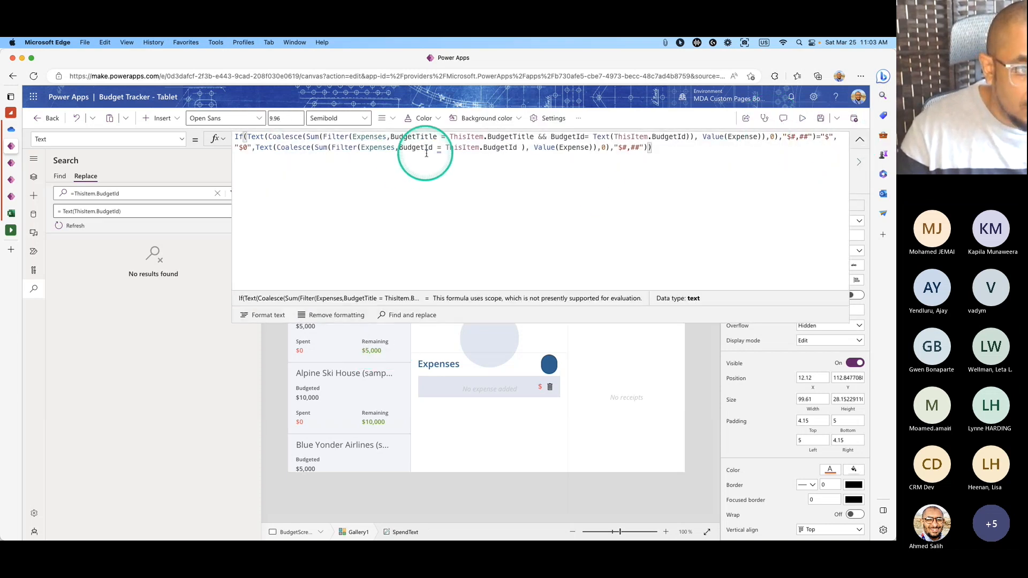
{"action": "type", "text": "Text(T"}
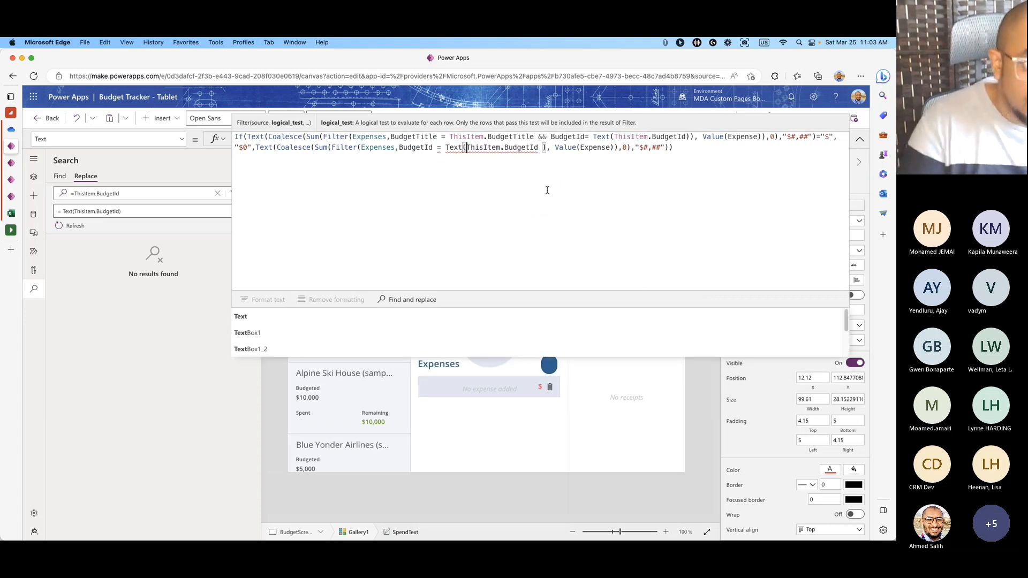
{"action": "type", "text": "("}
{"action": "left_click", "coordinate": [541, 152]}
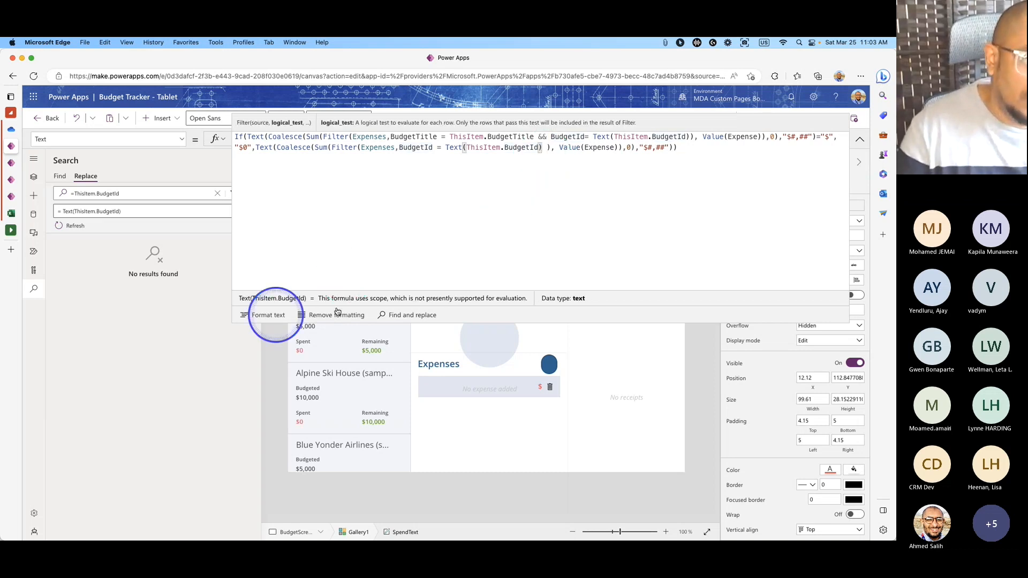
{"action": "left_click", "coordinate": [268, 315]}
{"action": "left_click", "coordinate": [860, 140]}
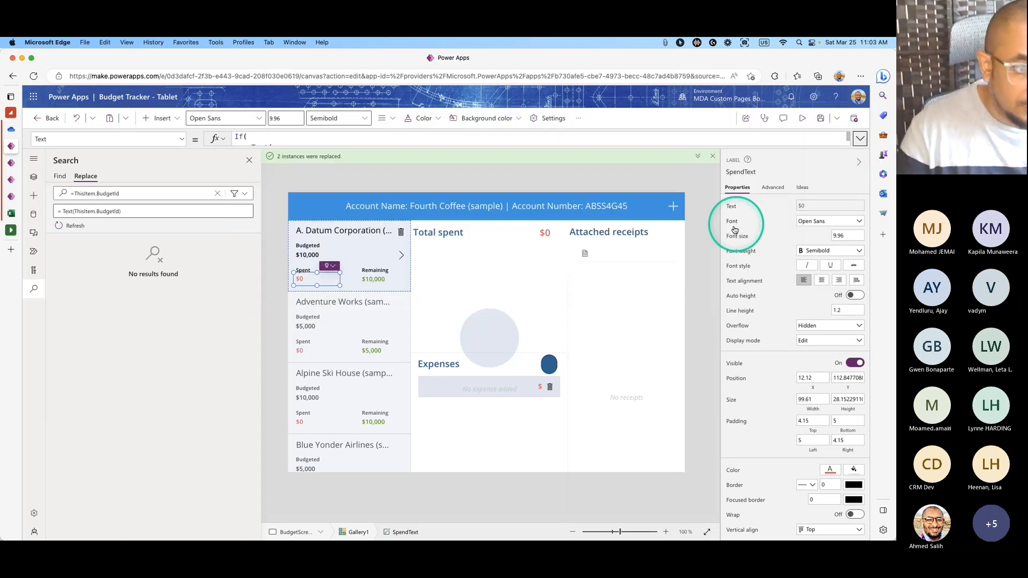
Preview the app, cycling through A. Datum, Adventure Works, Alpine Ski House and Blue Yonder budgets.
{"action": "left_click", "coordinate": [801, 118]}
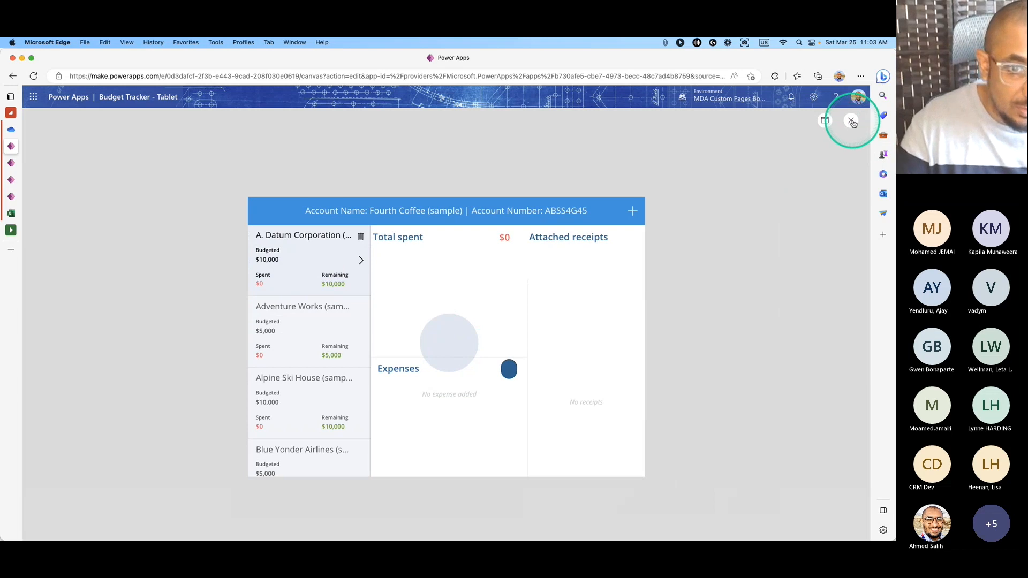
{"action": "left_click", "coordinate": [330, 337]}
{"action": "left_click", "coordinate": [328, 426]}
{"action": "left_click", "coordinate": [327, 458]}
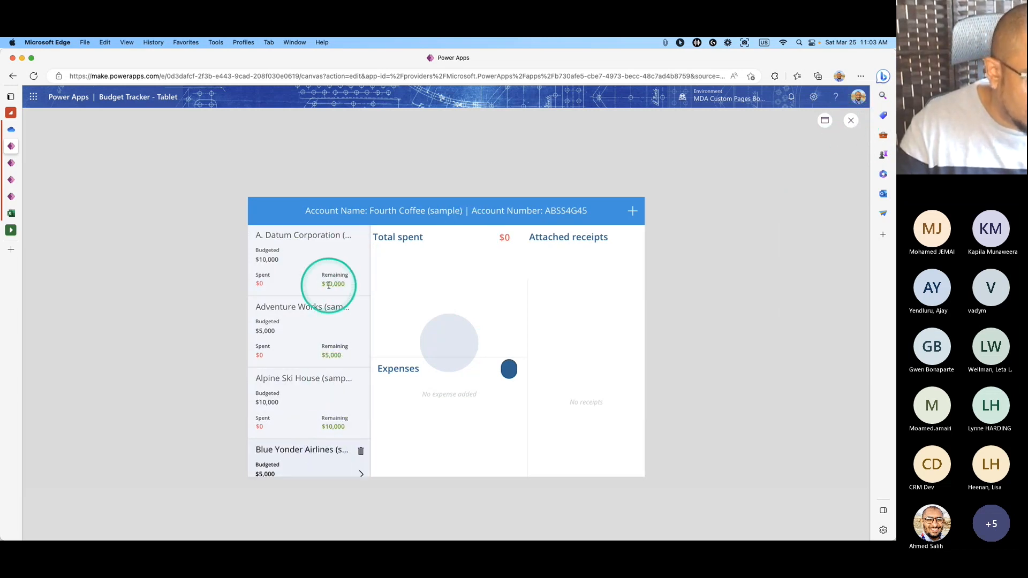
{"action": "left_click", "coordinate": [326, 282]}
{"action": "left_click", "coordinate": [309, 316]}
{"action": "left_click", "coordinate": [305, 368]}
{"action": "left_click", "coordinate": [323, 278]}
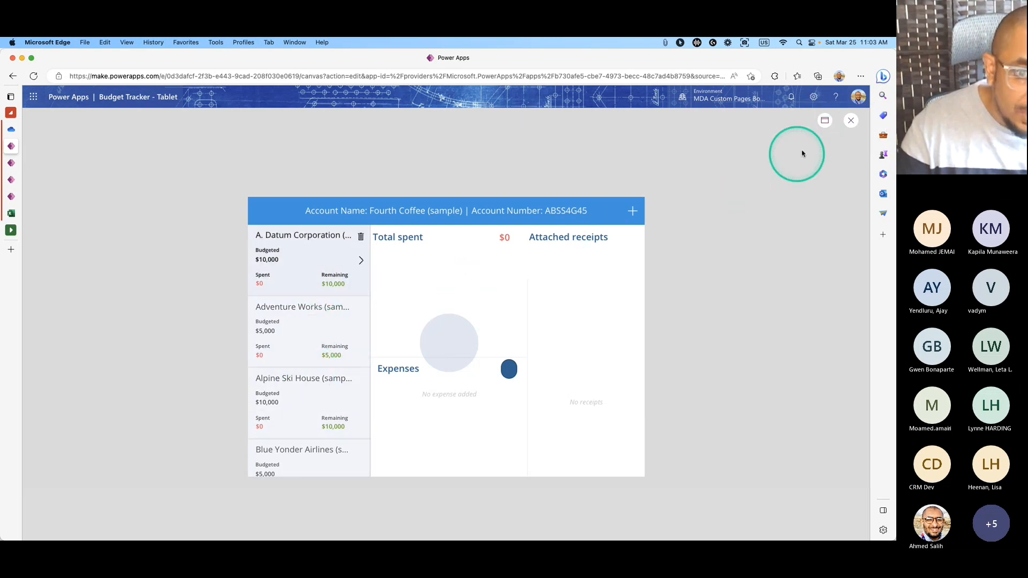
{"action": "left_click", "coordinate": [851, 121]}
Move the grey circle up toward Total spent and format the expense gallery's Items formula.
{"action": "left_click", "coordinate": [529, 357]}
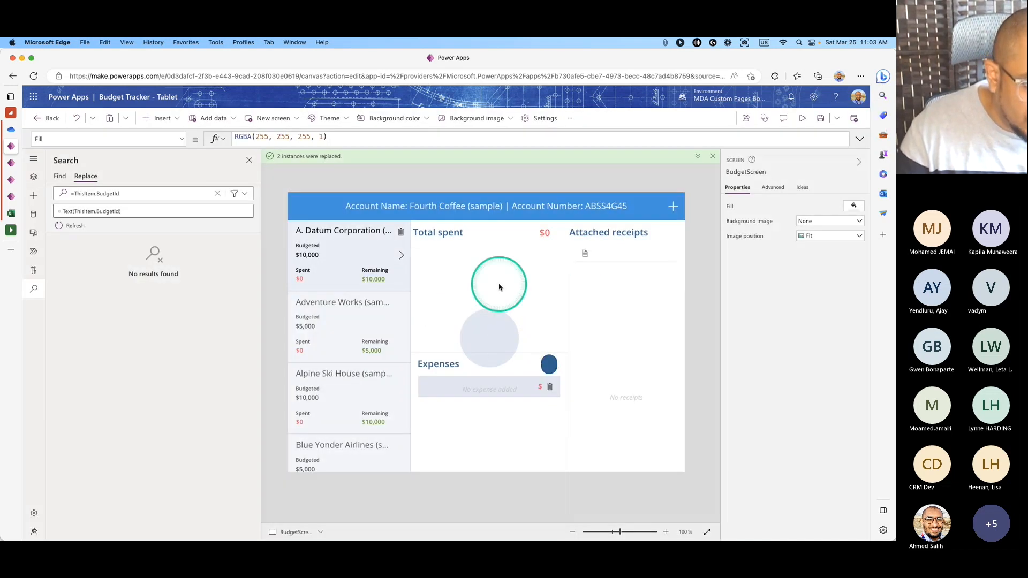
{"action": "left_click_drag", "start_coordinate": [482, 343], "coordinate": [482, 298]}
{"action": "left_click", "coordinate": [505, 443]}
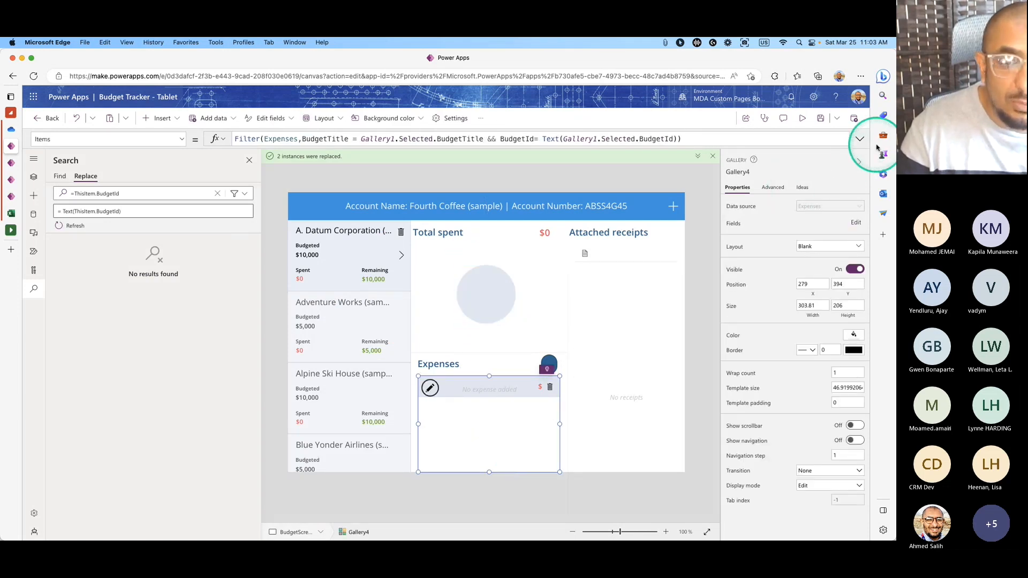
{"action": "left_click_drag", "start_coordinate": [631, 153], "coordinate": [638, 272]}
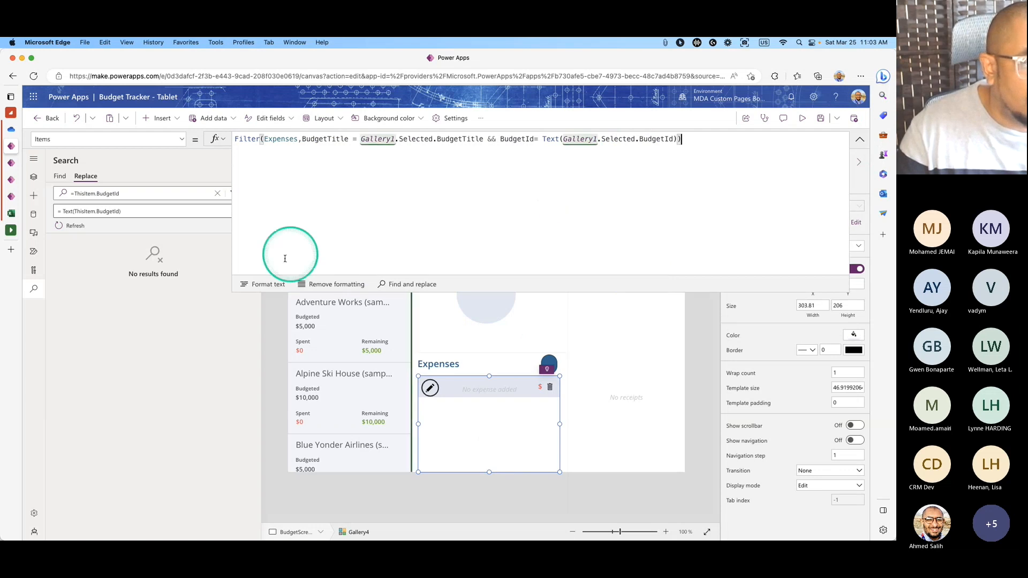
{"action": "left_click", "coordinate": [261, 301]}
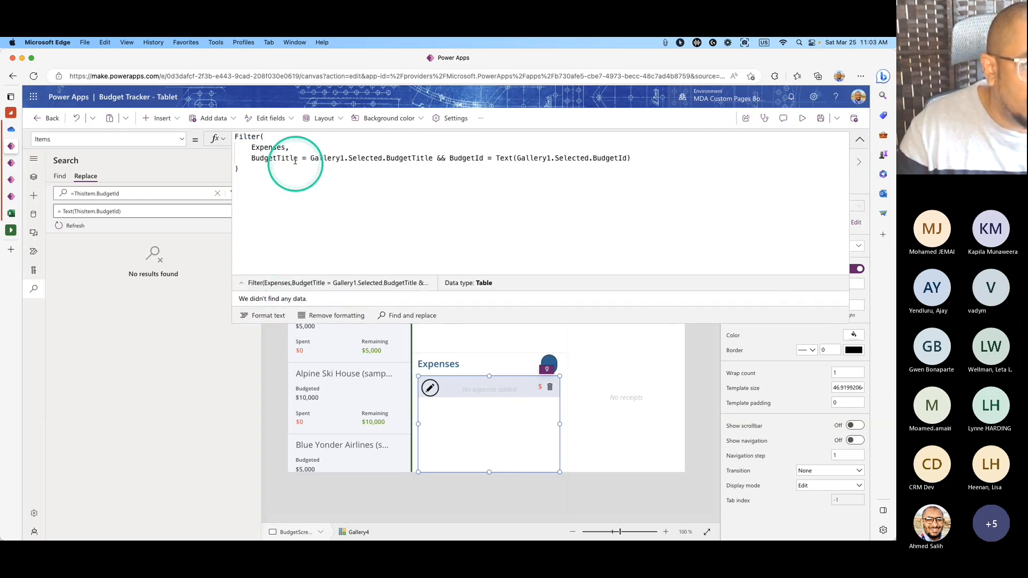
Inspect the Expenses table, BudgetId field, Filter result and selected BudgetTitle values in the formula.
{"action": "double_click", "coordinate": [278, 149]}
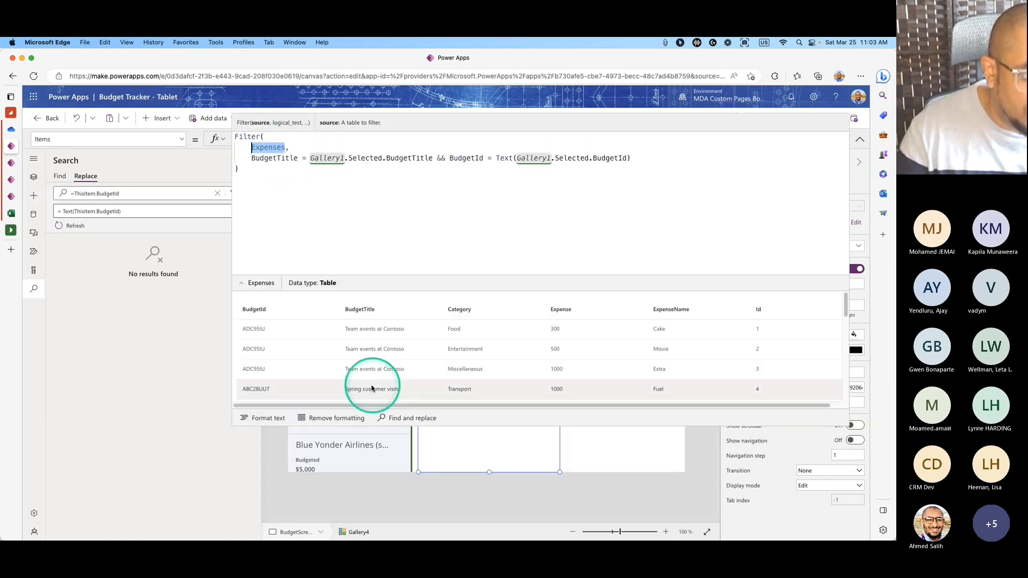
{"action": "left_click_drag", "start_coordinate": [360, 408], "coordinate": [419, 404]}
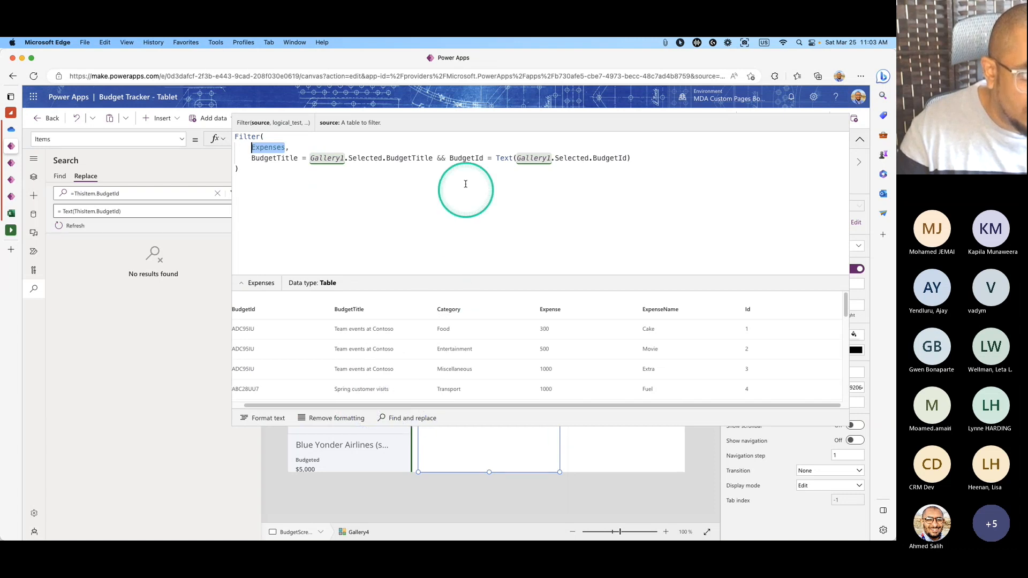
{"action": "double_click", "coordinate": [466, 159]}
{"action": "left_click", "coordinate": [466, 159]}
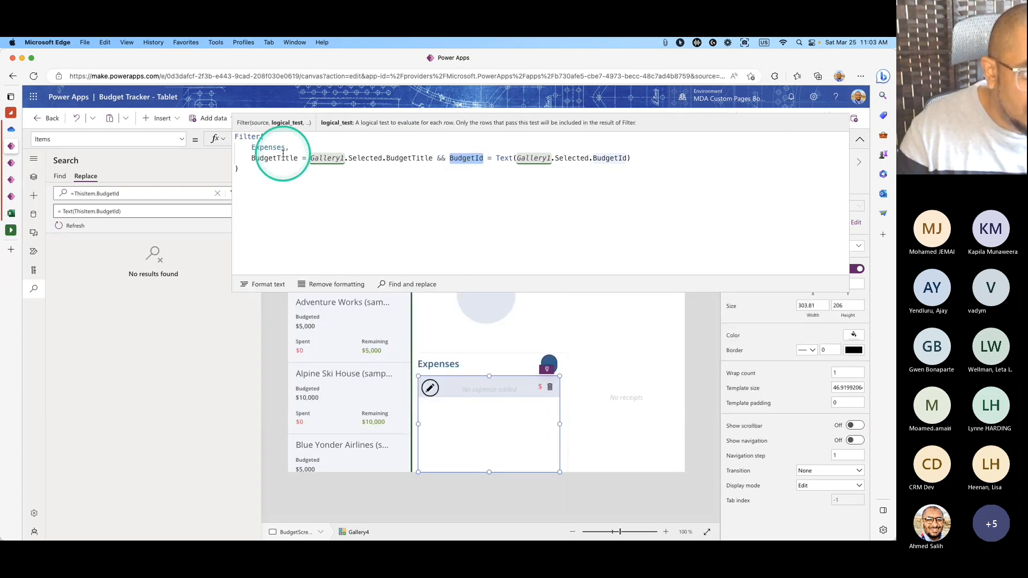
{"action": "double_click", "coordinate": [247, 137]}
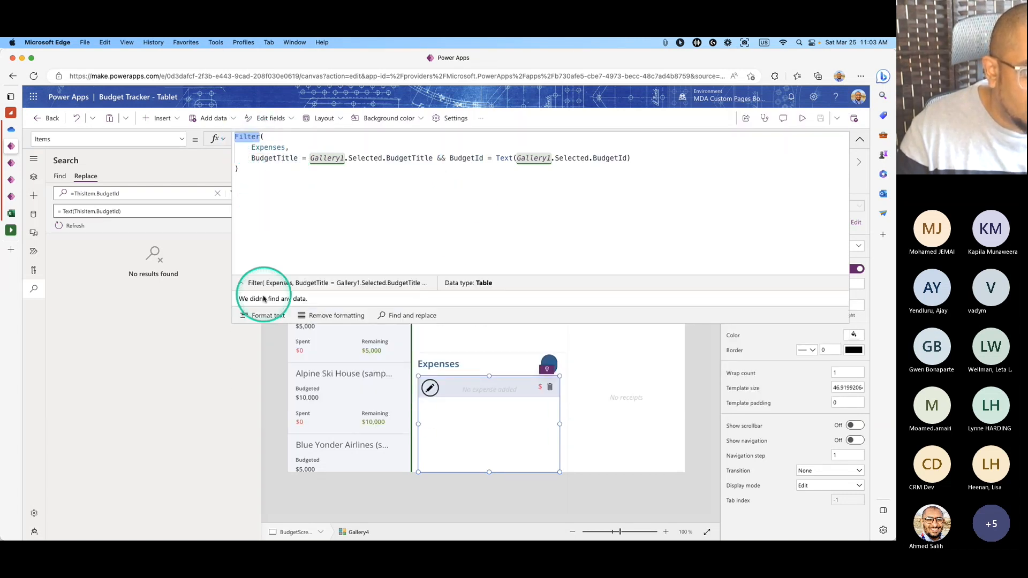
{"action": "left_click", "coordinate": [269, 147]}
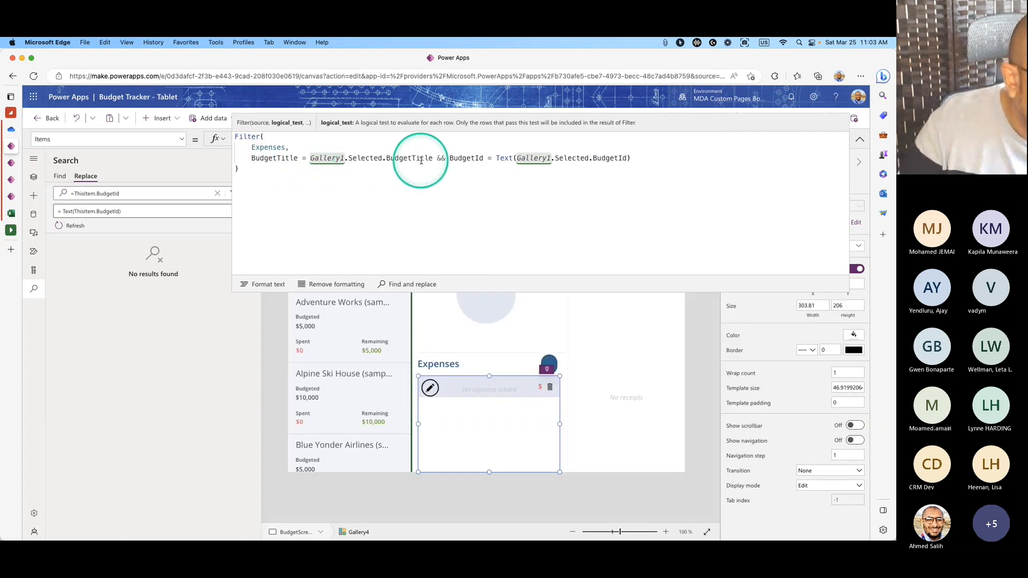
{"action": "double_click", "coordinate": [420, 159]}
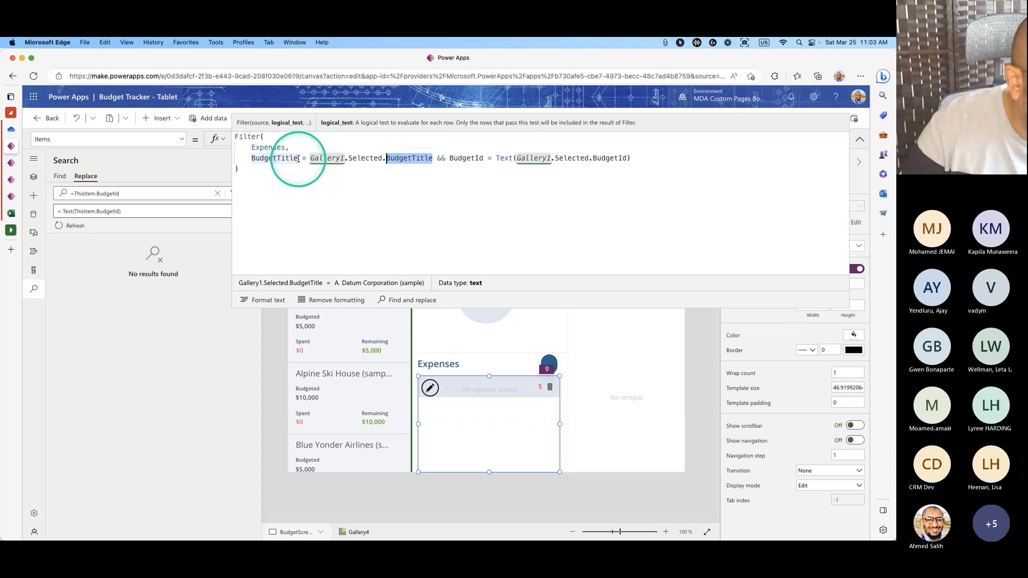
{"action": "left_click", "coordinate": [861, 141]}
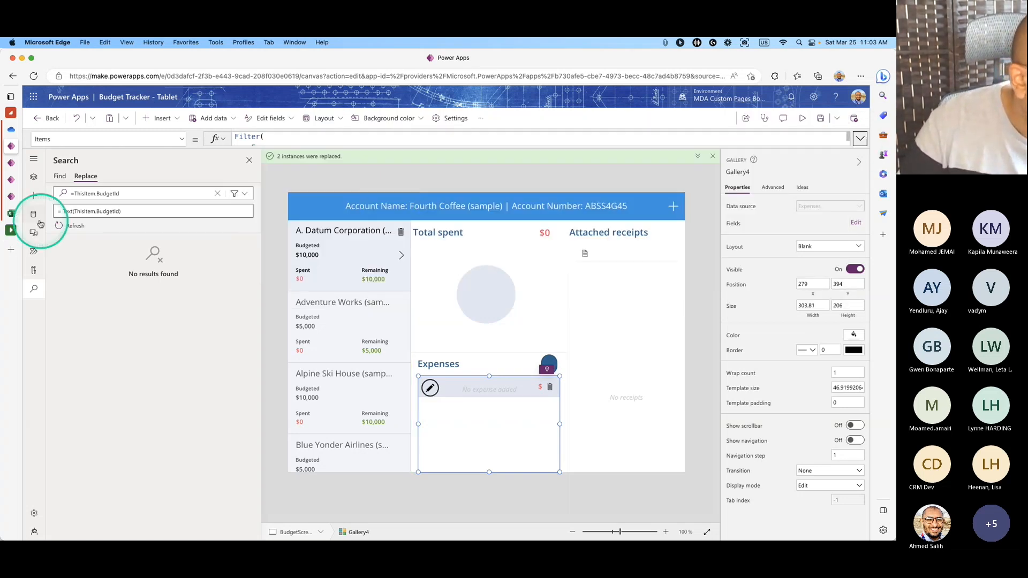
Open data.xlsx from the BudgetTracker OneDrive folder and widen the Expenses BudgetTitle column C.
{"action": "mouse_move", "coordinate": [14, 224]}
{"action": "left_click", "coordinate": [23, 131]}
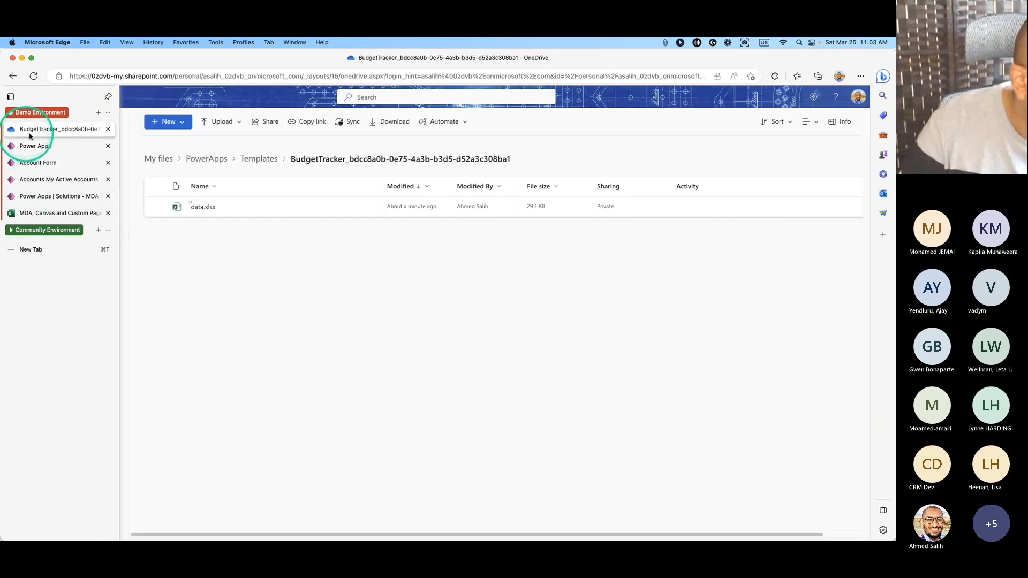
{"action": "left_click", "coordinate": [206, 211]}
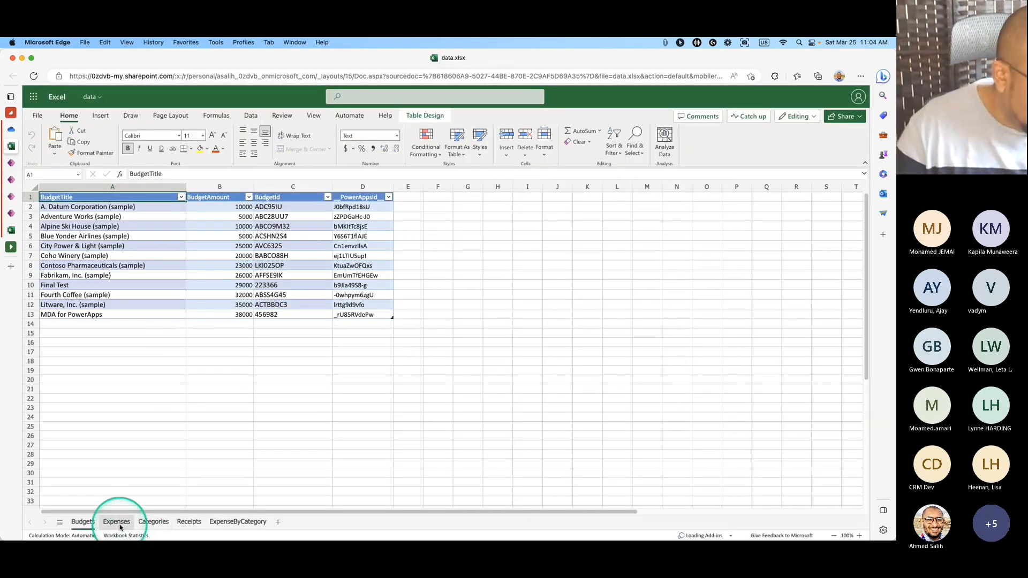
{"action": "left_click", "coordinate": [116, 521]}
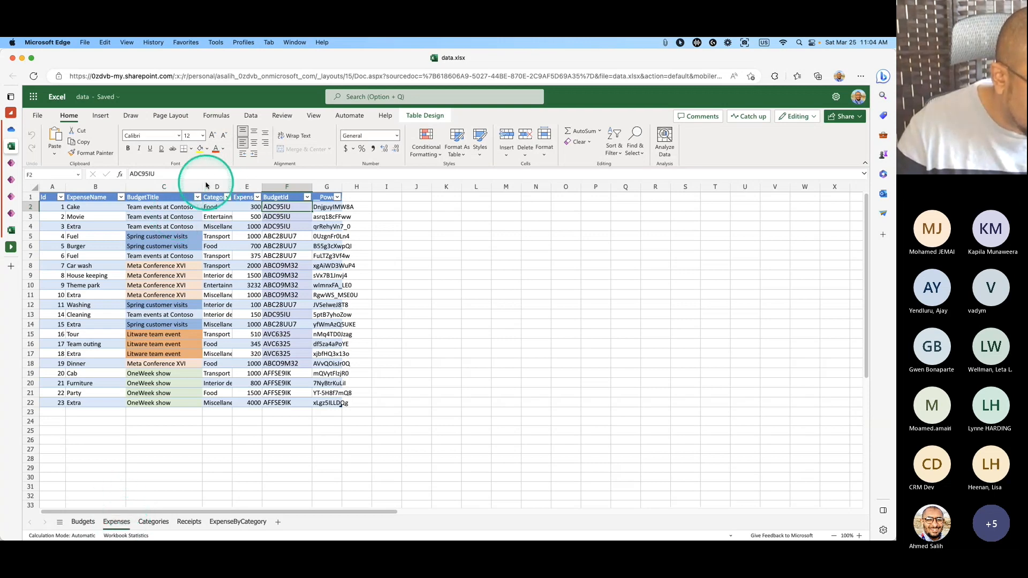
{"action": "left_click_drag", "start_coordinate": [207, 185], "coordinate": [281, 185]}
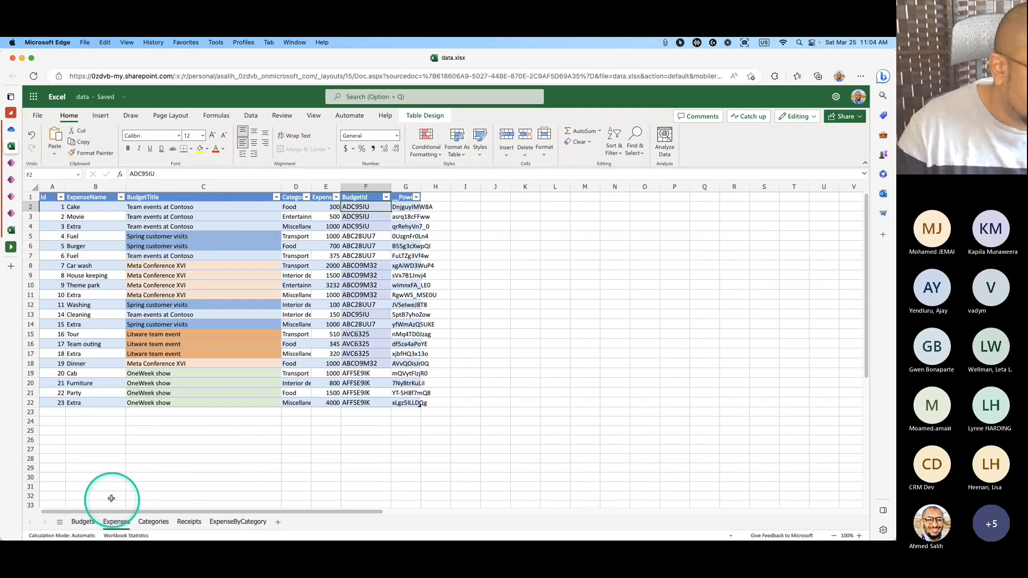
Fill Expenses C2:C4 with A. Datum Corporation (sample) from the Budgets sheet.
{"action": "left_click", "coordinate": [82, 522]}
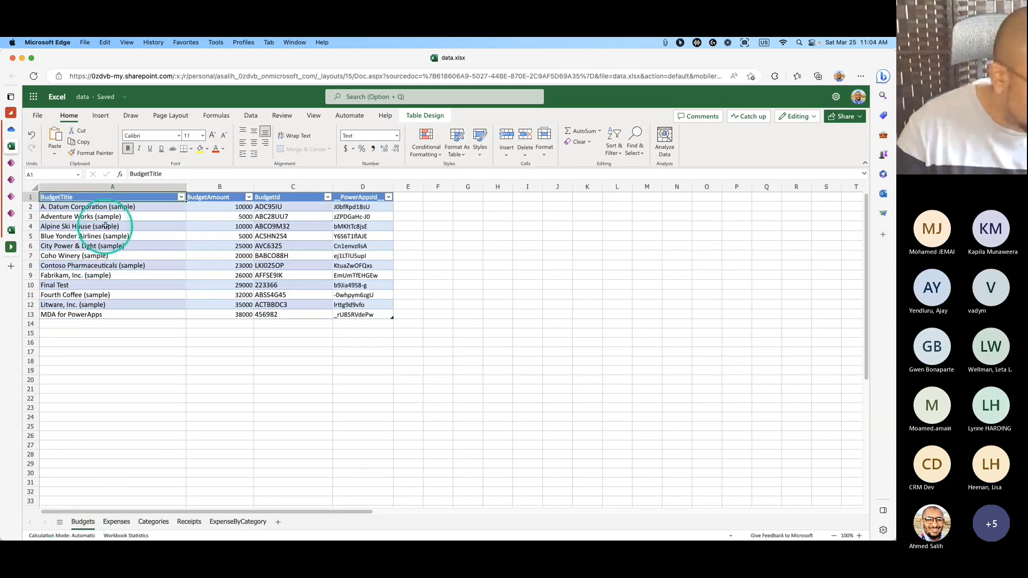
{"action": "left_click", "coordinate": [111, 208]}
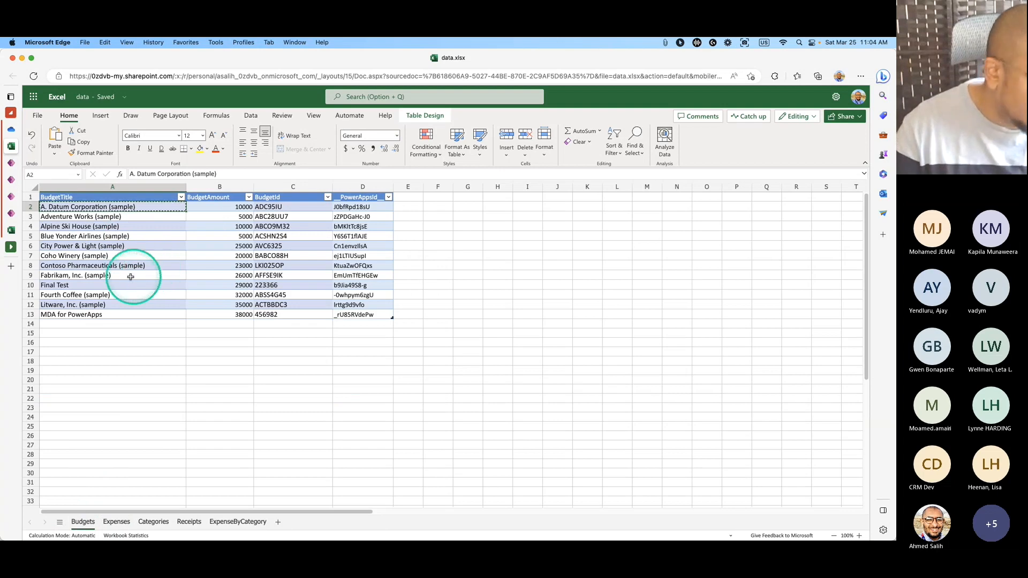
{"action": "left_click", "coordinate": [116, 522]}
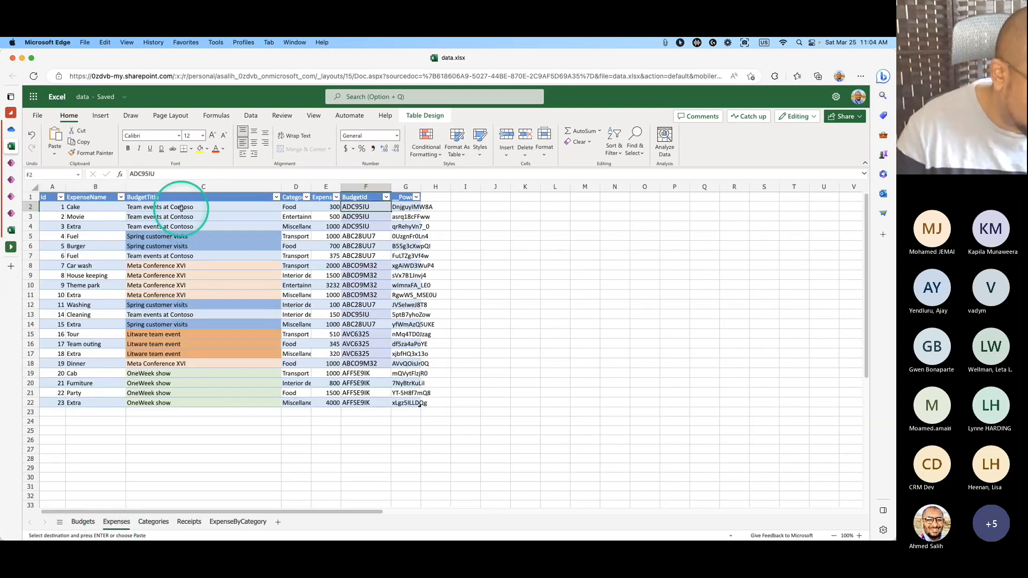
{"action": "left_click", "coordinate": [182, 208]}
{"action": "type", "text": "A. Datum Corporation (sample)"}
{"action": "left_click_drag", "start_coordinate": [181, 208], "coordinate": [187, 224]}
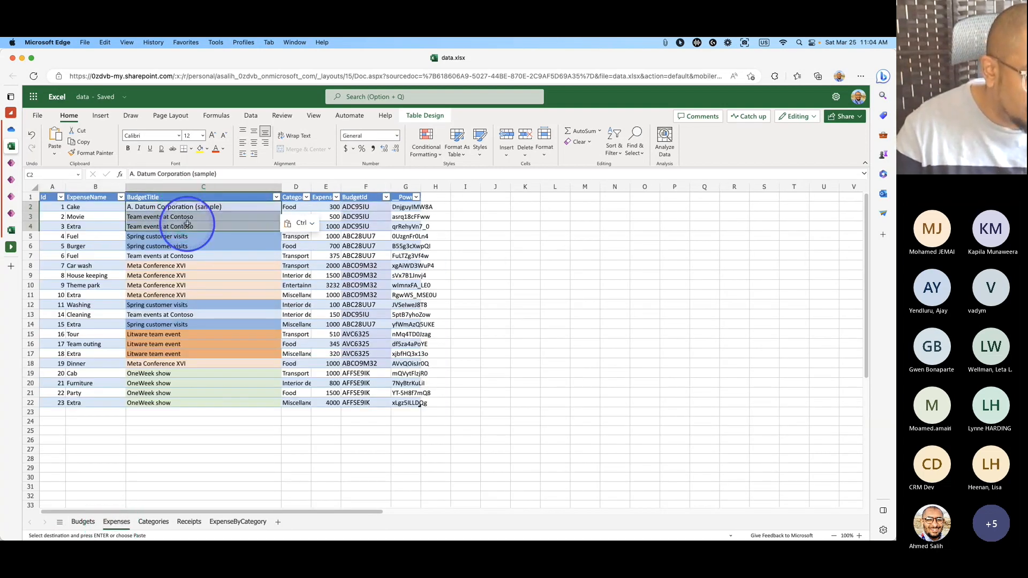
{"action": "type", "text": "A. Datum Corporation (sample)"}
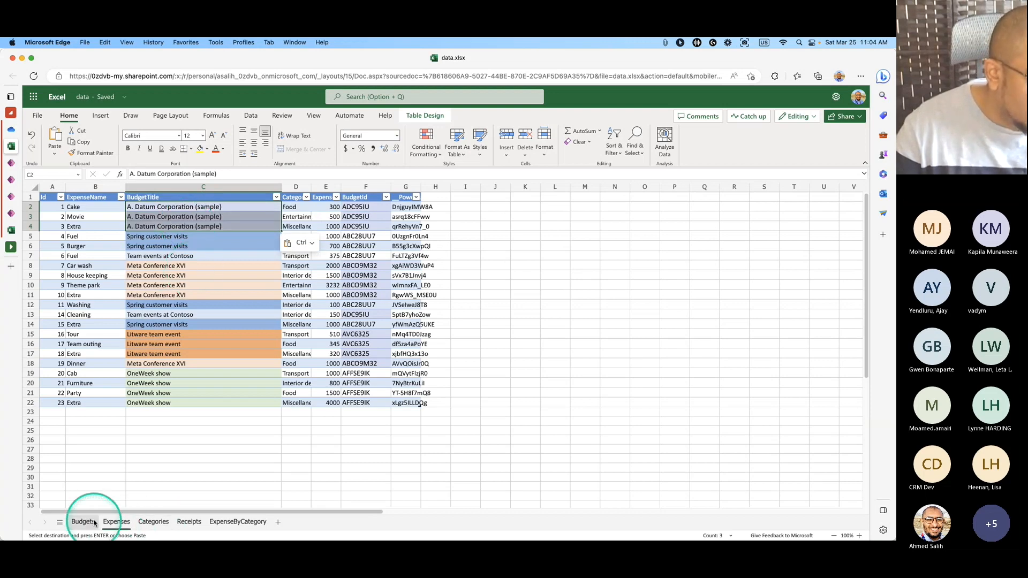
Fill Expenses C5:C6 with Adventure Works (sample) from the Budgets sheet.
{"action": "left_click", "coordinate": [83, 521]}
{"action": "left_click", "coordinate": [137, 216]}
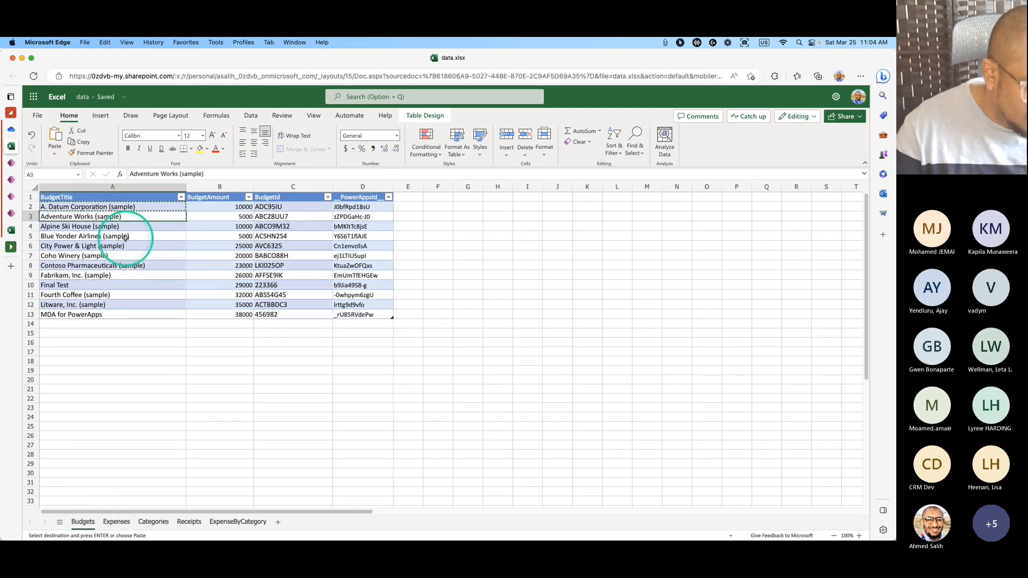
{"action": "left_click", "coordinate": [115, 522]}
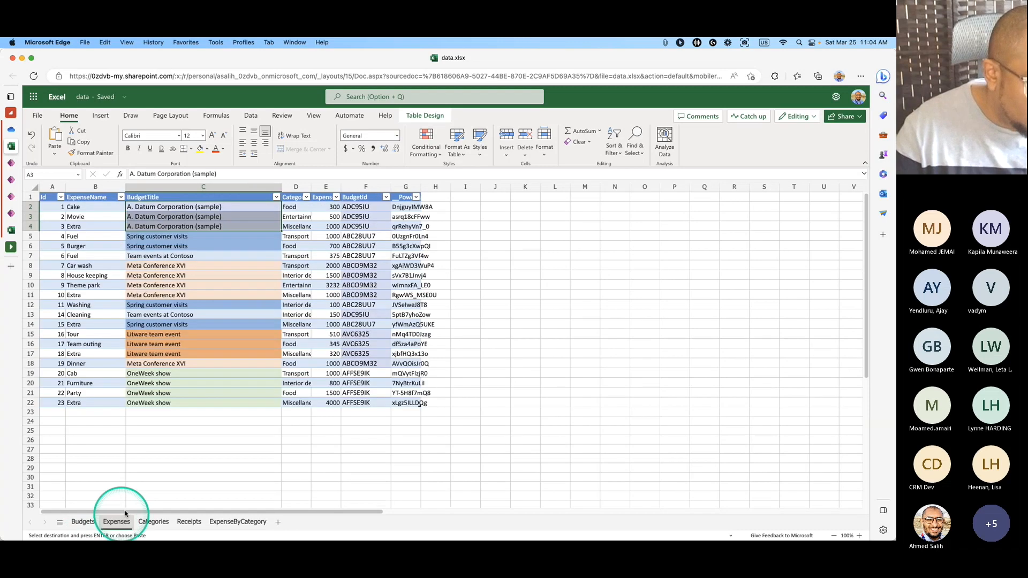
{"action": "left_click", "coordinate": [170, 236]}
{"action": "left_click_drag", "start_coordinate": [169, 240], "coordinate": [168, 245]}
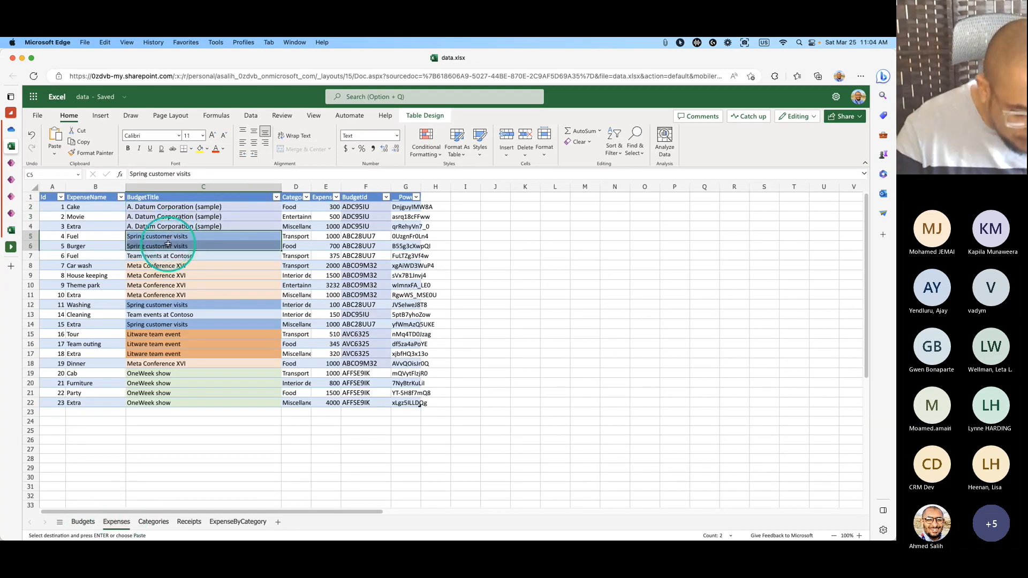
{"action": "type", "text": "Adventure Works (sample) Adventure Works (sample)"}
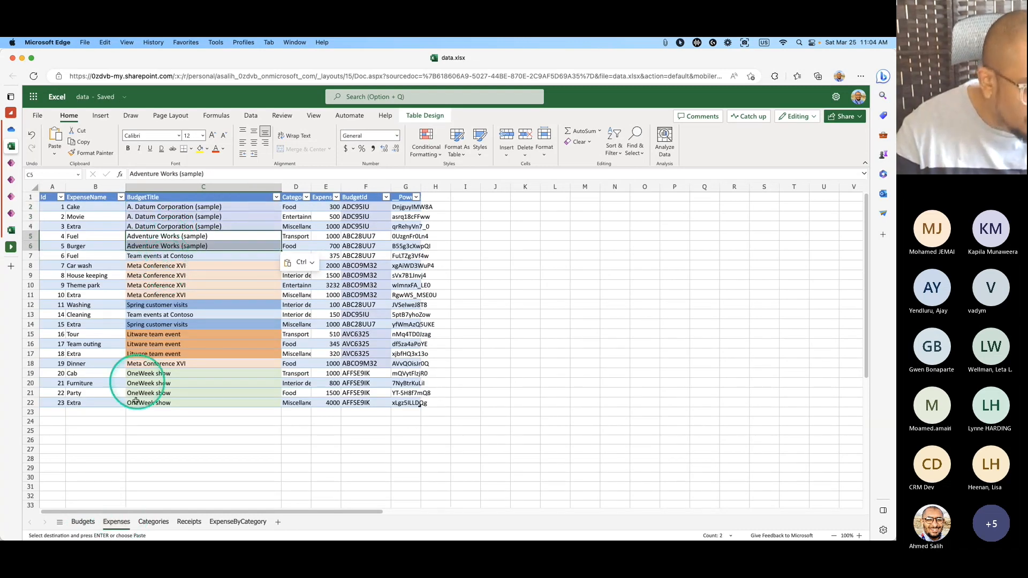
Copy the Contoso Pharmaceuticals (sample) title from Budgets and select the row 7 budget title.
{"action": "left_click", "coordinate": [83, 522]}
{"action": "key", "text": "super+c"}
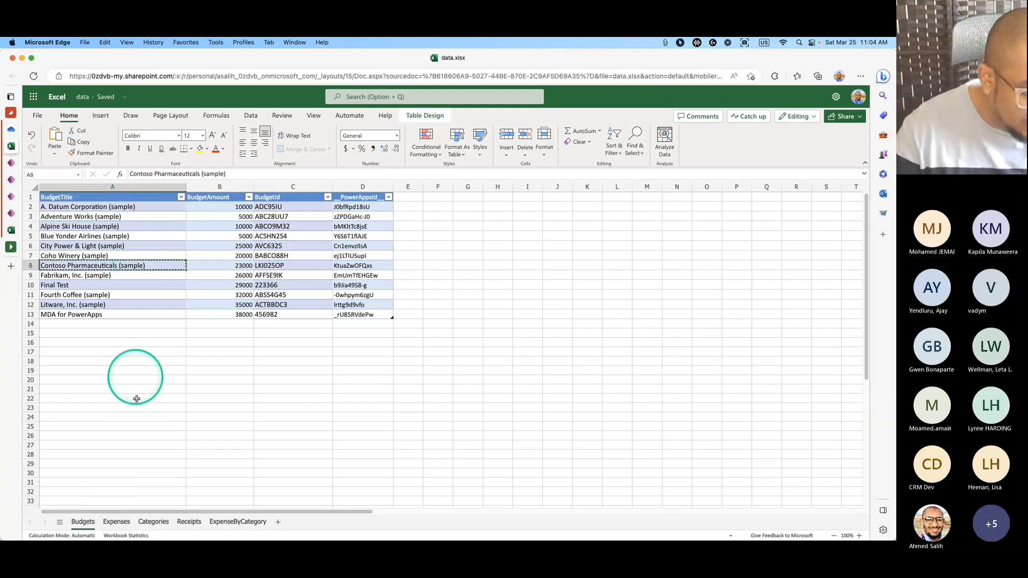
{"action": "left_click", "coordinate": [117, 521]}
{"action": "left_click", "coordinate": [164, 256]}
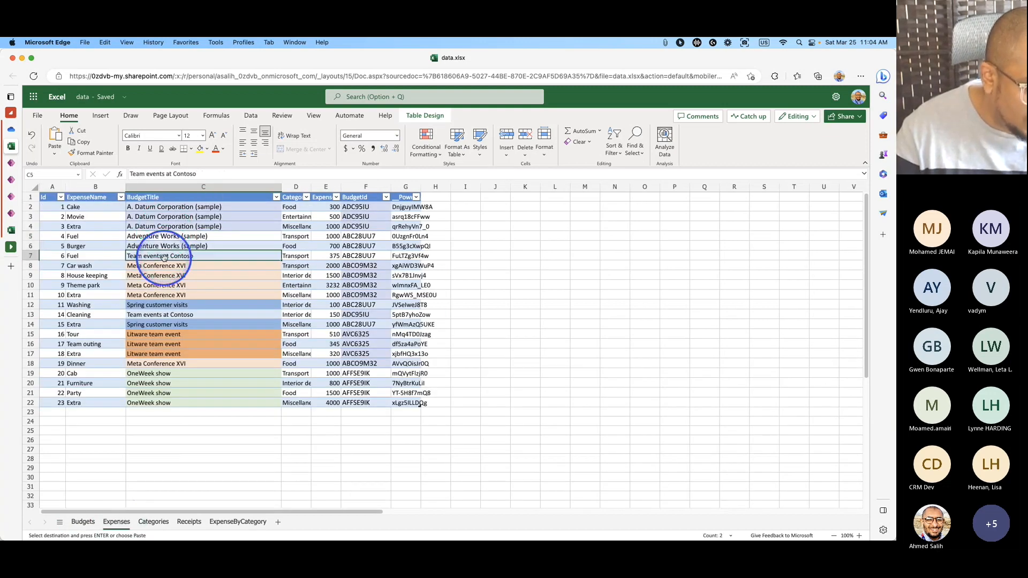
Paste Fabrikam, Inc. (sample) from Budgets into Expenses C8:C11.
{"action": "left_click", "coordinate": [83, 522]}
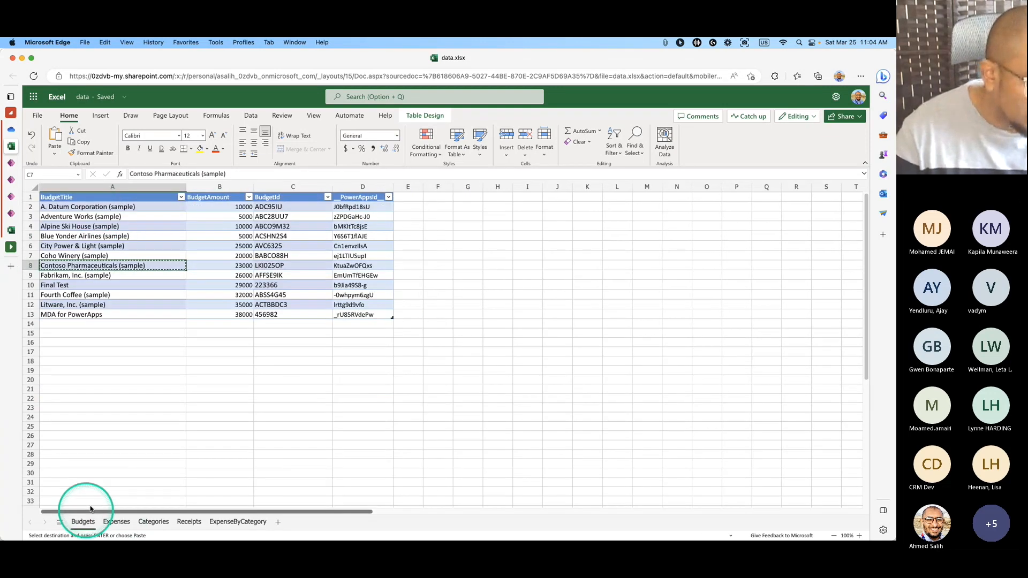
{"action": "left_click", "coordinate": [126, 274]}
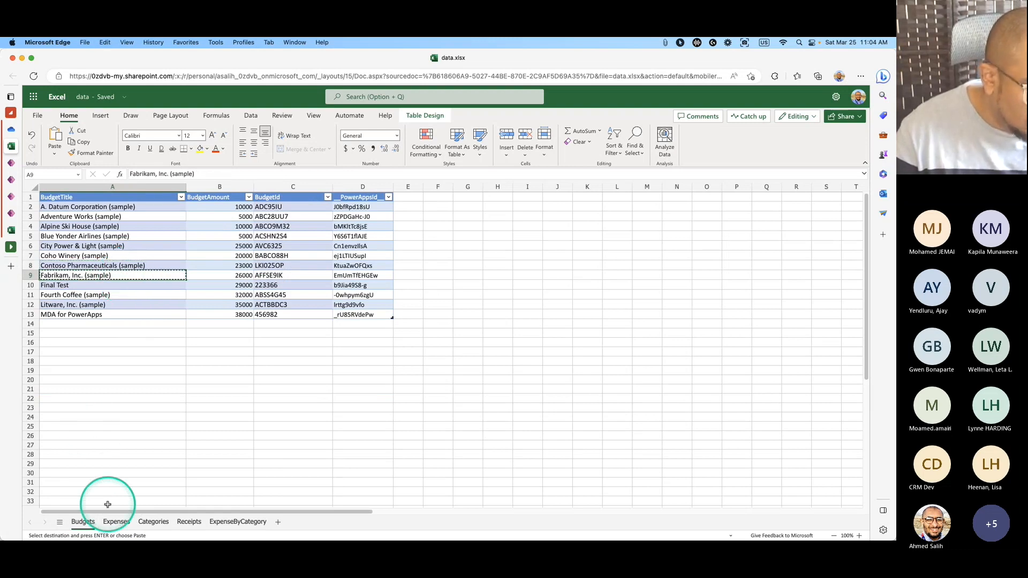
{"action": "left_click", "coordinate": [116, 522]}
{"action": "left_click", "coordinate": [170, 266]}
{"action": "left_click_drag", "start_coordinate": [171, 266], "coordinate": [172, 293]}
{"action": "key", "text": "super+v"}
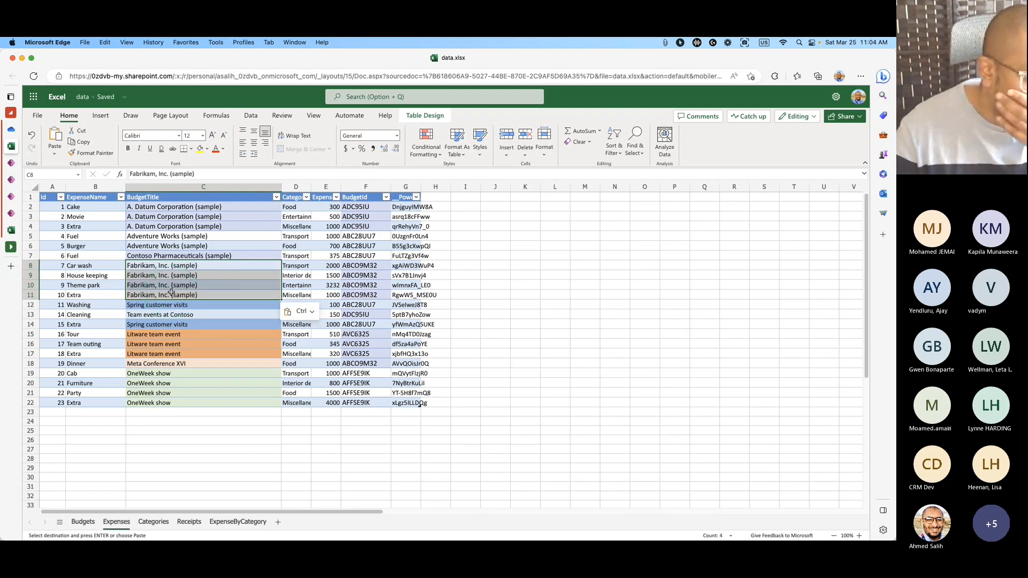
{"action": "left_click_drag", "start_coordinate": [356, 207], "coordinate": [357, 216]}
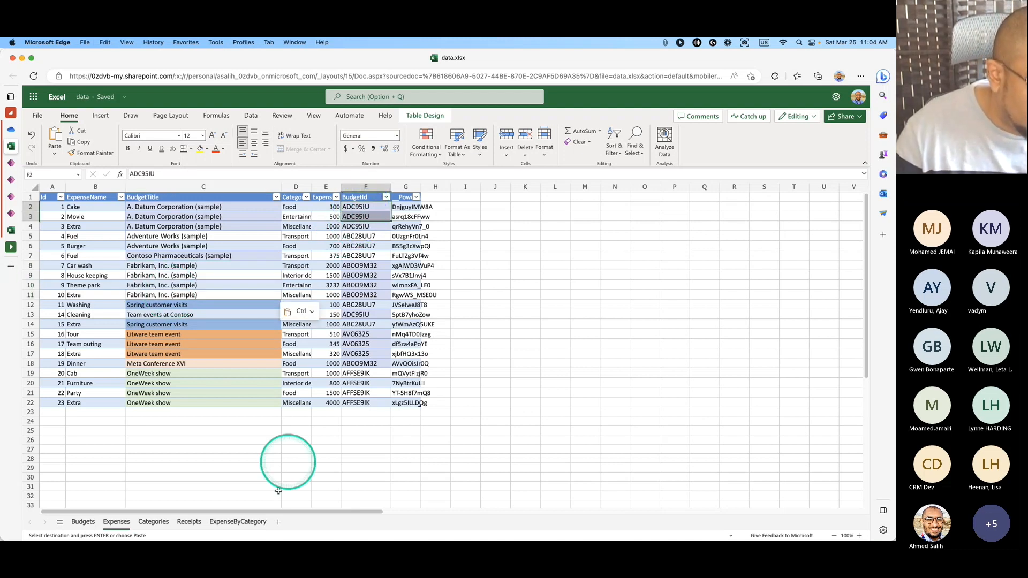
{"action": "mouse_move", "coordinate": [300, 509]}
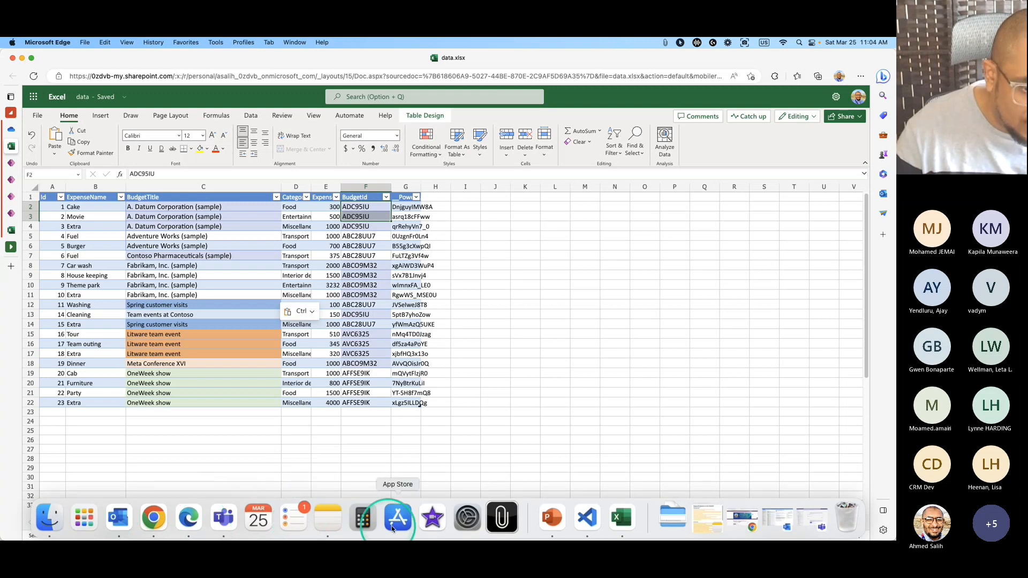
{"action": "left_click", "coordinate": [620, 522]}
{"action": "left_click_drag", "start_coordinate": [532, 107], "coordinate": [821, 112]}
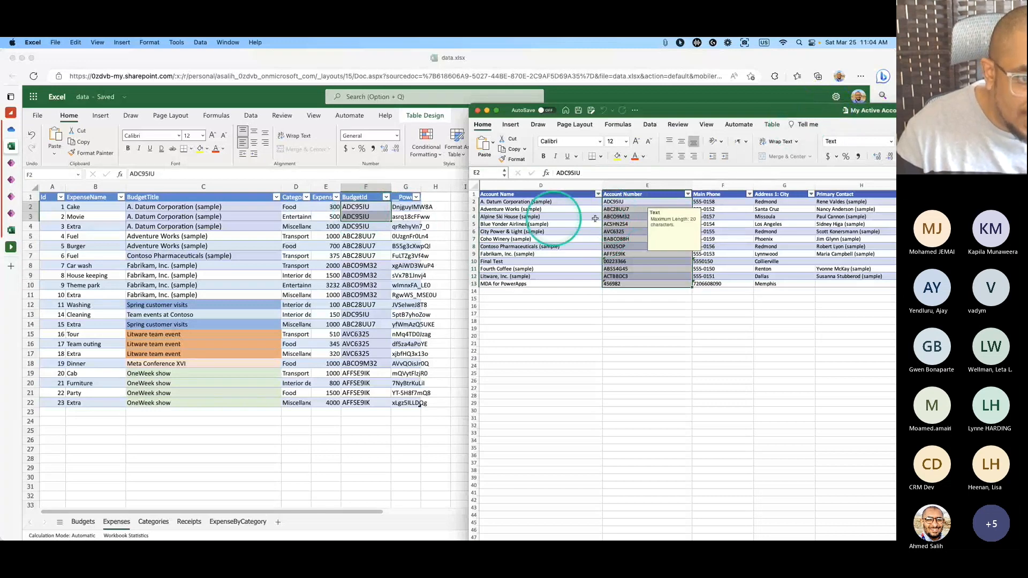
{"action": "left_click", "coordinate": [645, 216]}
{"action": "left_click_drag", "start_coordinate": [657, 116], "coordinate": [637, 140]}
{"action": "left_click", "coordinate": [660, 115]}
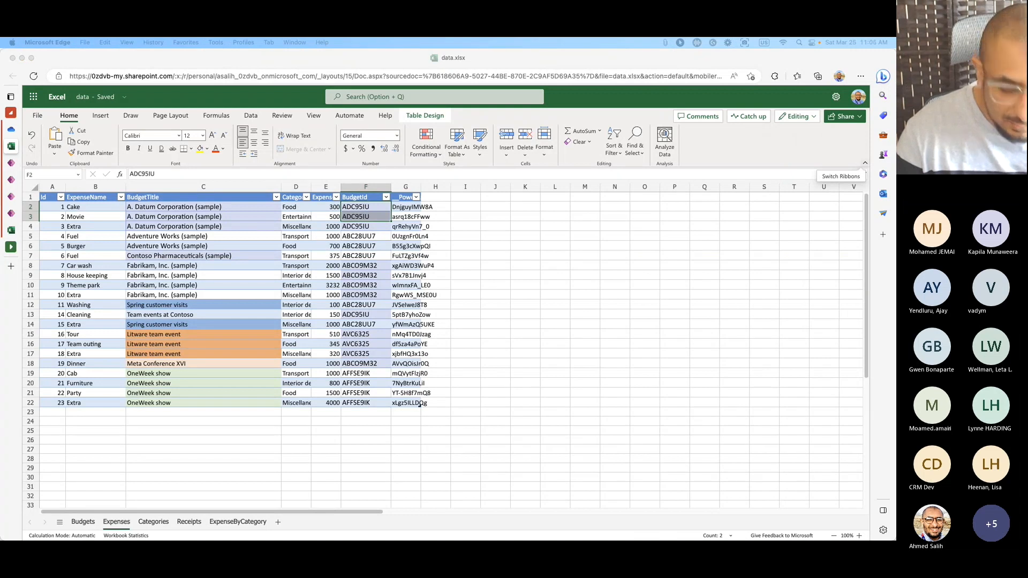
Copy Adventure Works (sample) from row 5 into the row 7 budget title.
{"action": "left_click_drag", "start_coordinate": [228, 207], "coordinate": [227, 224]}
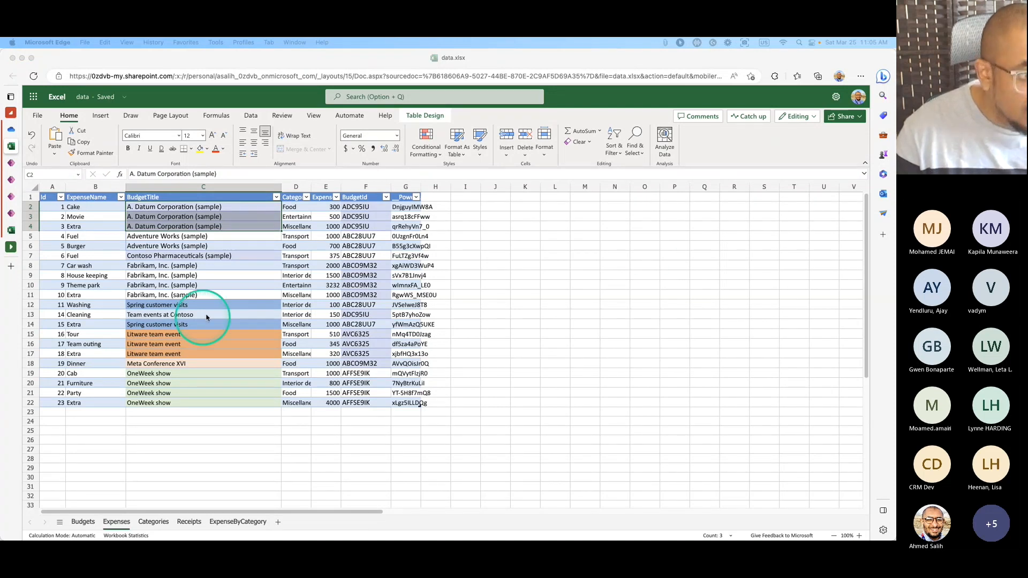
{"action": "left_click", "coordinate": [349, 241]}
{"action": "left_click_drag", "start_coordinate": [237, 237], "coordinate": [238, 260]}
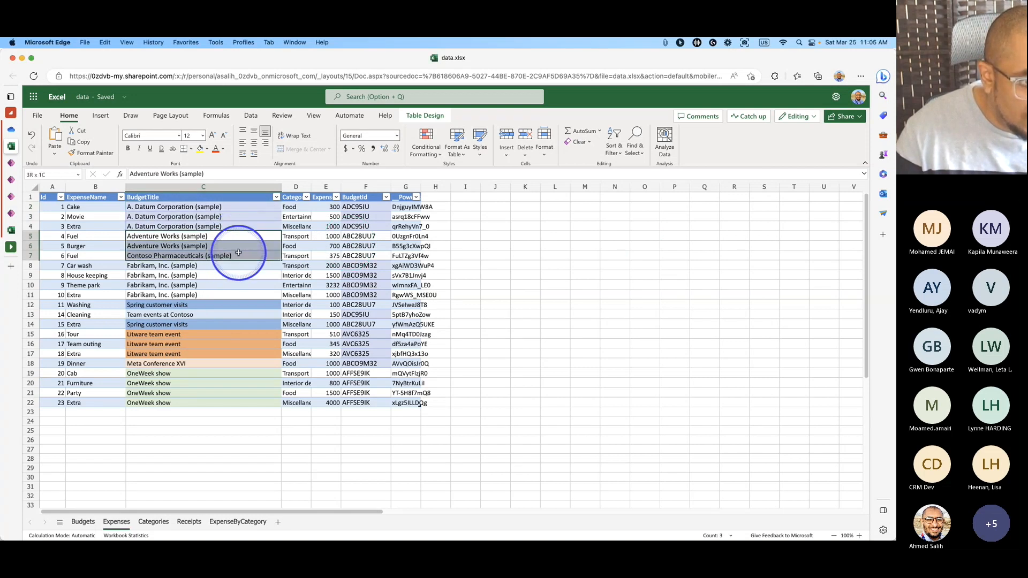
{"action": "left_click_drag", "start_coordinate": [239, 251], "coordinate": [248, 252]}
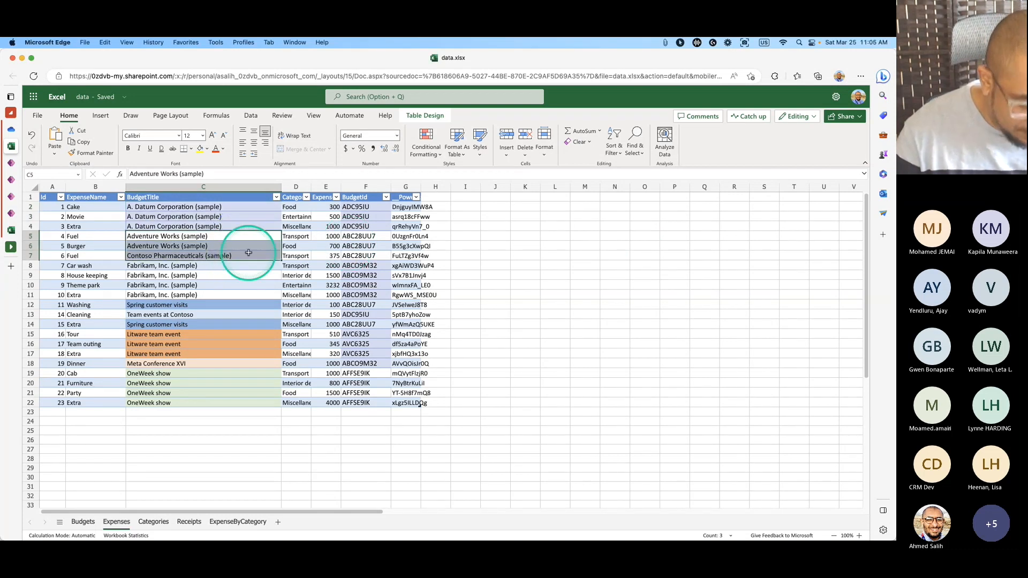
{"action": "left_click", "coordinate": [229, 232]}
{"action": "left_click_drag", "start_coordinate": [229, 233], "coordinate": [224, 255]}
{"action": "left_click", "coordinate": [221, 236]}
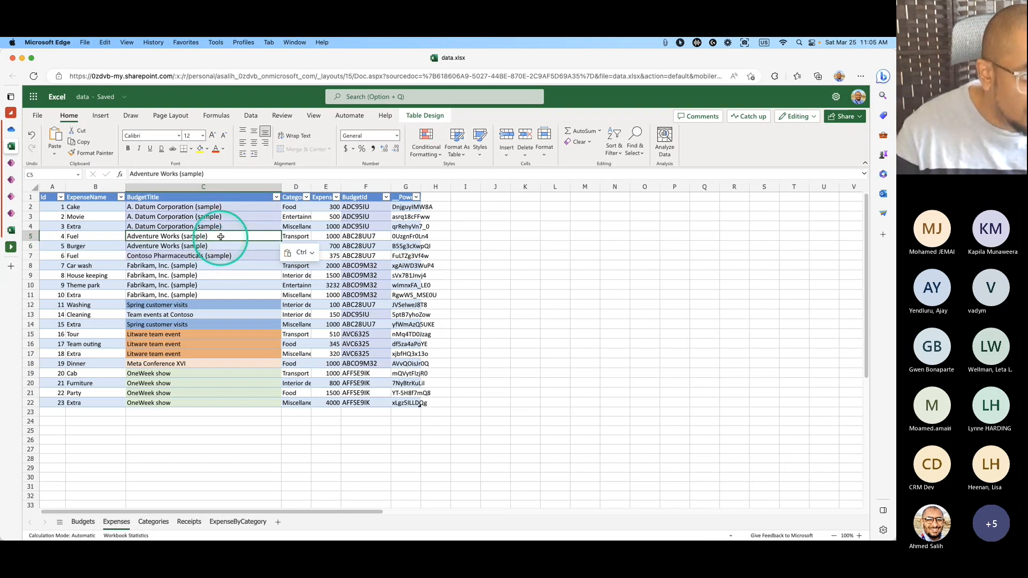
{"action": "left_click", "coordinate": [222, 257]}
{"action": "type", "text": "Adventure Works (sample)"}
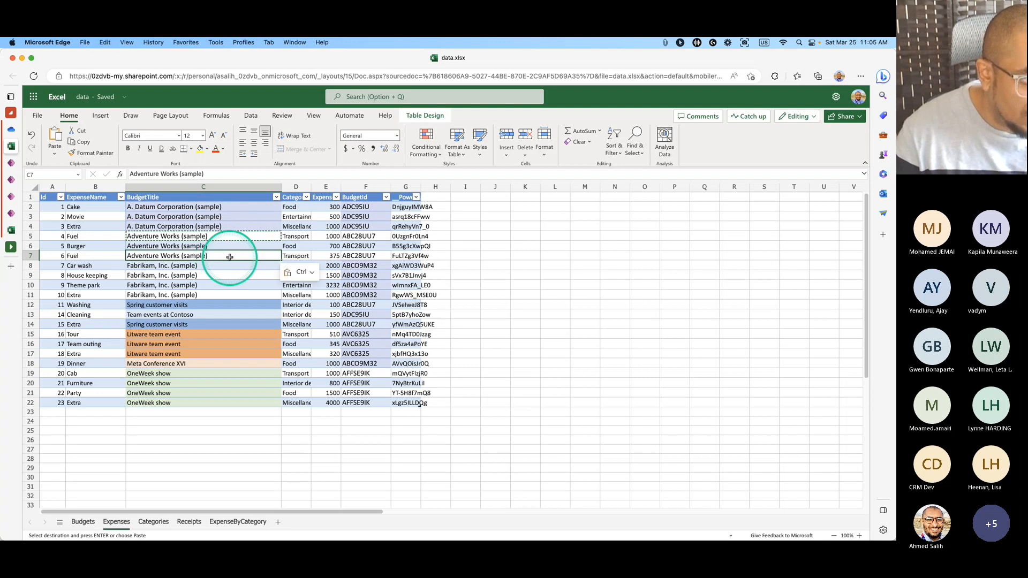
Set the budget titles in rows 8–11 to Alpine Ski House (sample).
{"action": "left_click_drag", "start_coordinate": [229, 266], "coordinate": [355, 296]}
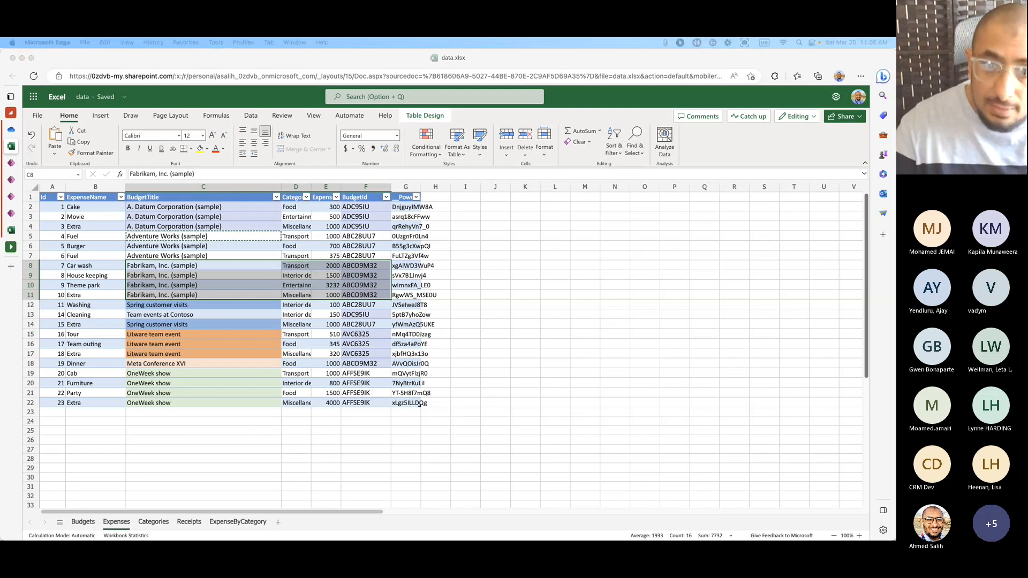
{"action": "left_click", "coordinate": [214, 267]}
{"action": "left_click", "coordinate": [217, 268]}
{"action": "left_click_drag", "start_coordinate": [217, 269], "coordinate": [212, 291]}
{"action": "type", "text": "Alpine Ski House (sample)"}
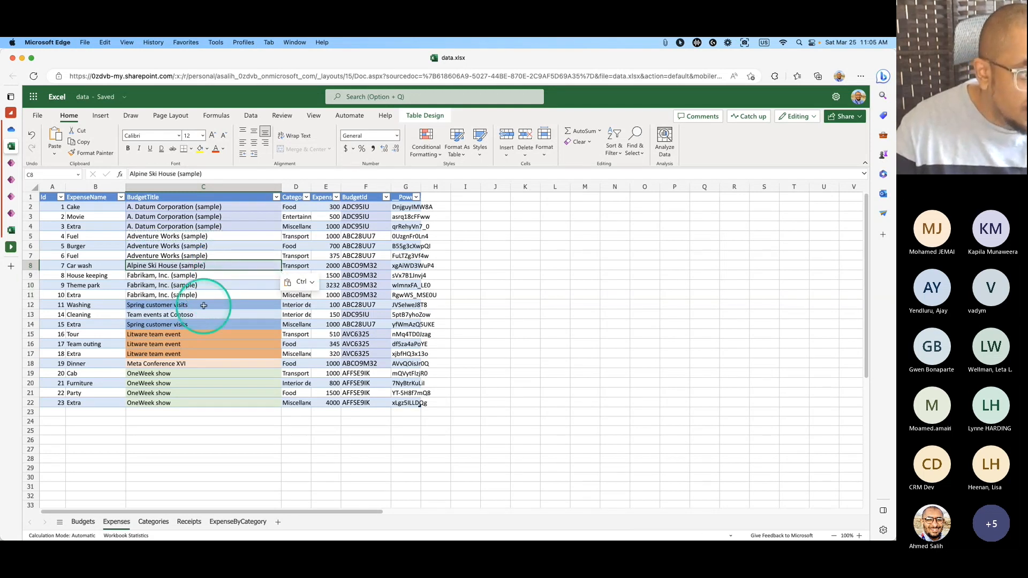
{"action": "left_click_drag", "start_coordinate": [200, 276], "coordinate": [210, 292]}
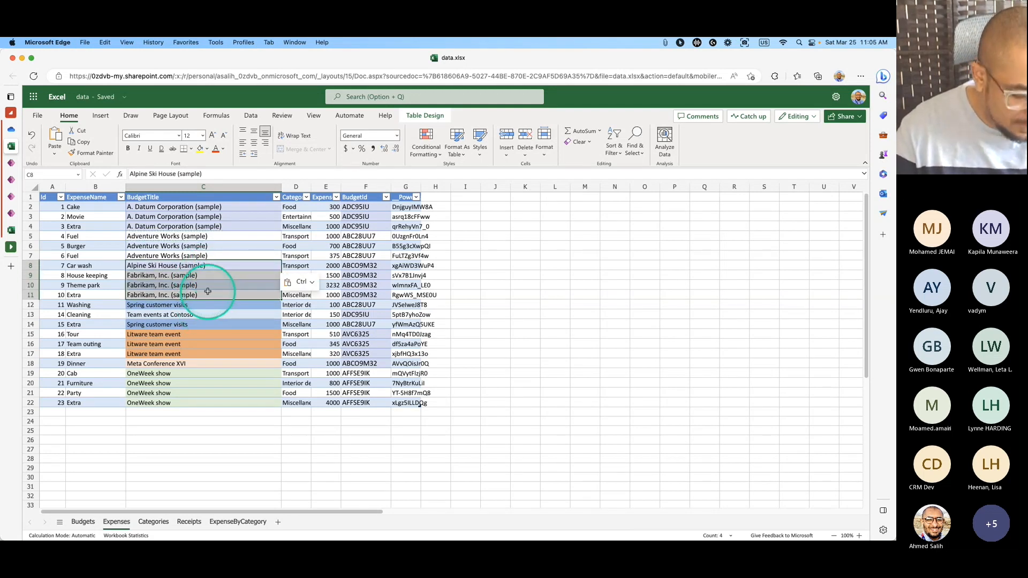
{"action": "left_click", "coordinate": [210, 266]}
{"action": "left_click_drag", "start_coordinate": [209, 268], "coordinate": [209, 294]}
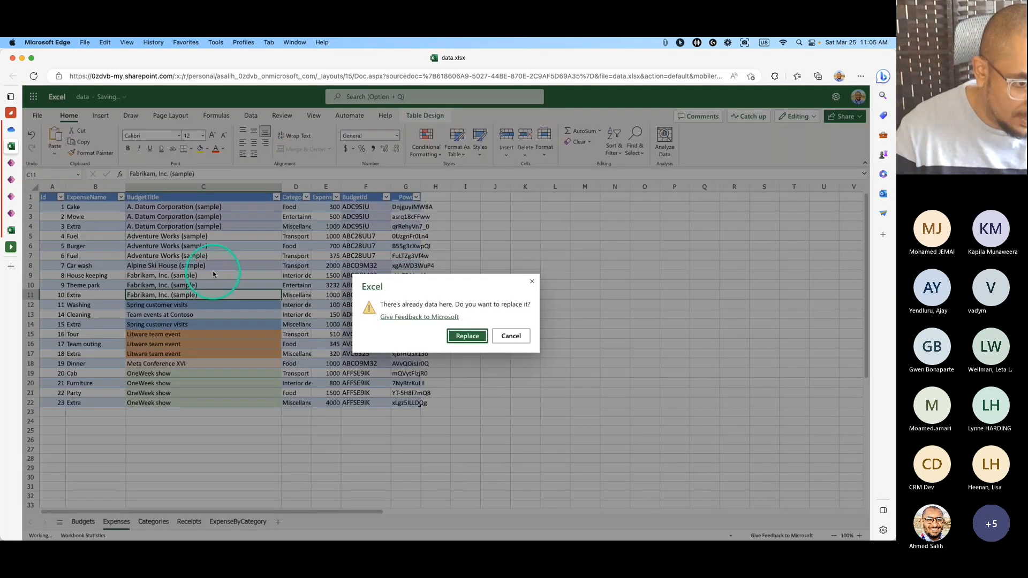
{"action": "left_click", "coordinate": [510, 336]}
{"action": "left_click_drag", "start_coordinate": [241, 265], "coordinate": [240, 294]}
{"action": "key", "text": "ctrl+d"}
Check the row 12 budget id and copy Adventure Works (sample) into row 12.
{"action": "left_click", "coordinate": [221, 314]}
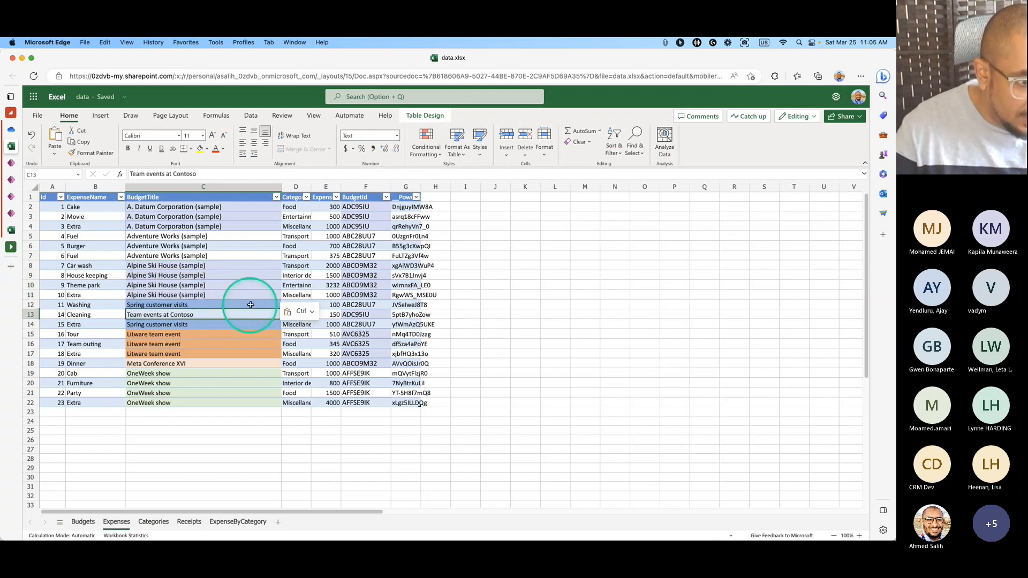
{"action": "left_click_drag", "start_coordinate": [355, 305], "coordinate": [373, 314]}
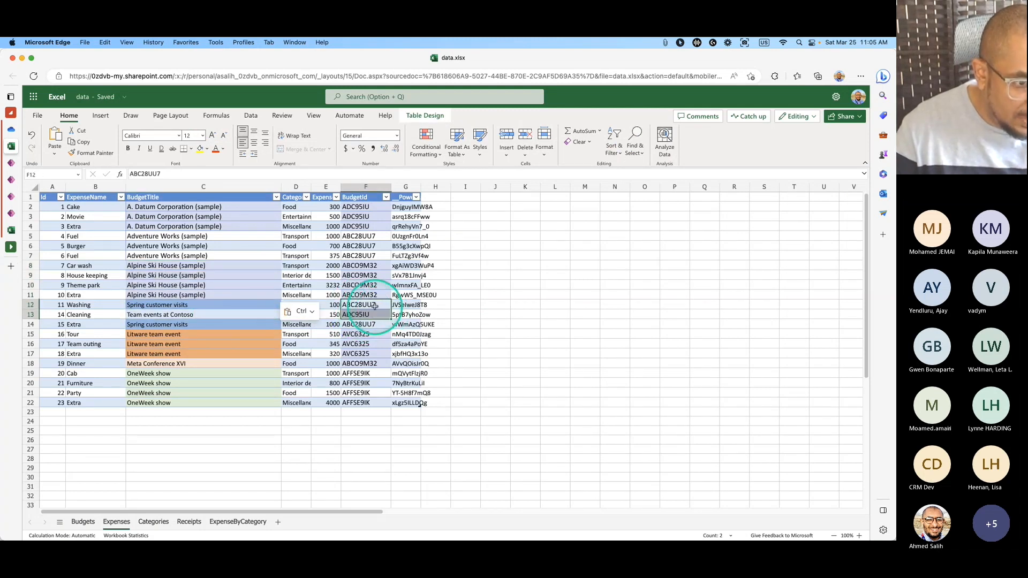
{"action": "left_click", "coordinate": [373, 305]}
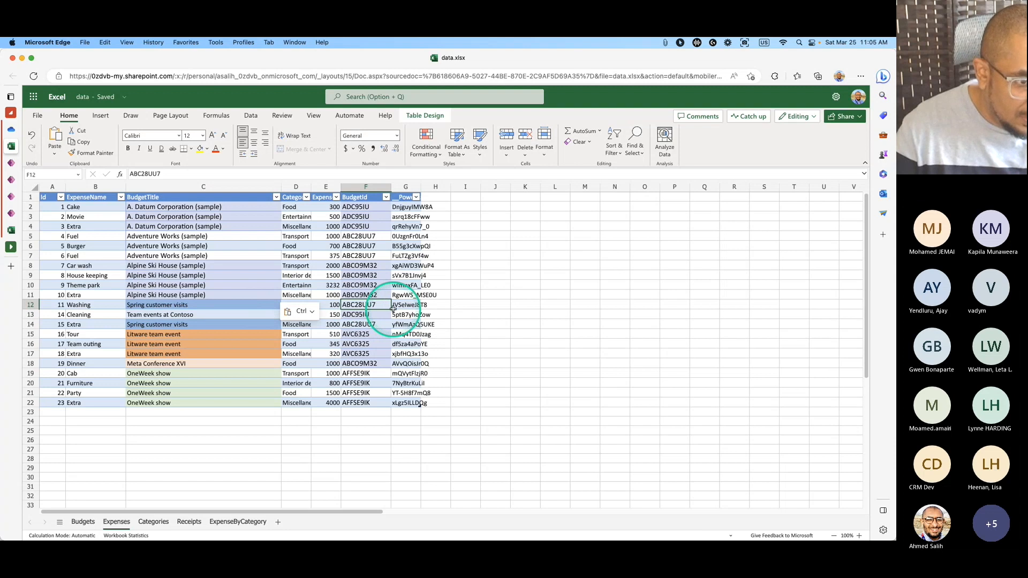
{"action": "left_click", "coordinate": [260, 239]}
{"action": "key", "text": "ctrl+c"}
{"action": "left_click", "coordinate": [219, 304]}
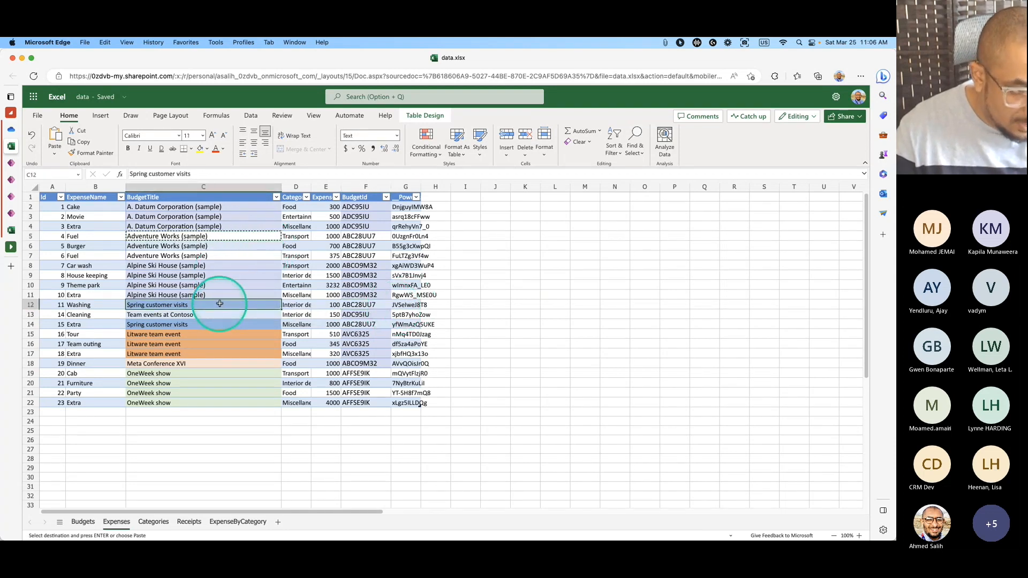
{"action": "key", "text": "ctrl+v"}
Copy A. Datum Corporation (sample) from row 4 into the row 14 budget title.
{"action": "left_click", "coordinate": [229, 225]}
{"action": "key", "text": "cmd+c"}
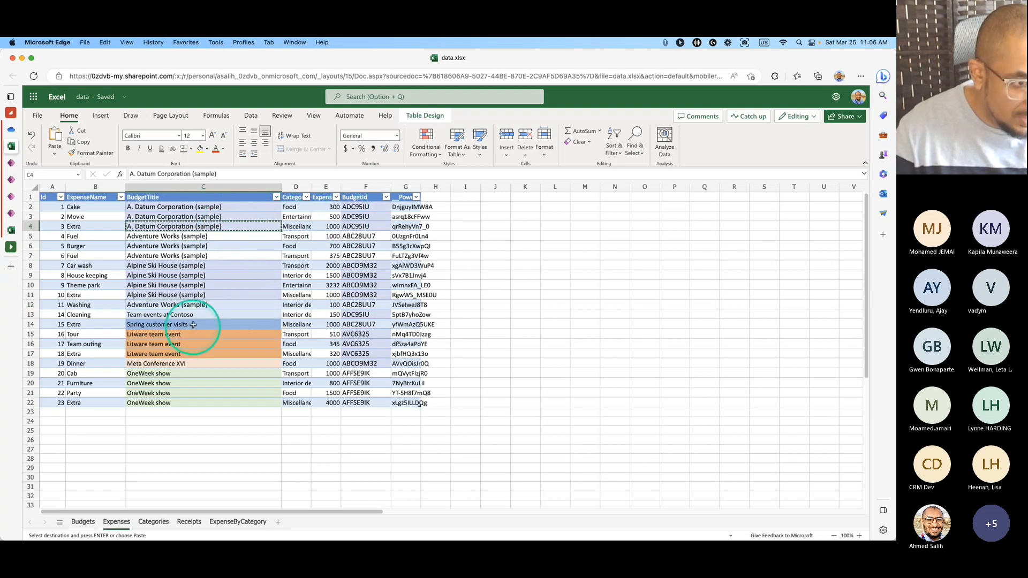
{"action": "left_click", "coordinate": [194, 321]}
{"action": "key", "text": "super+v"}
{"action": "left_click", "coordinate": [202, 334]}
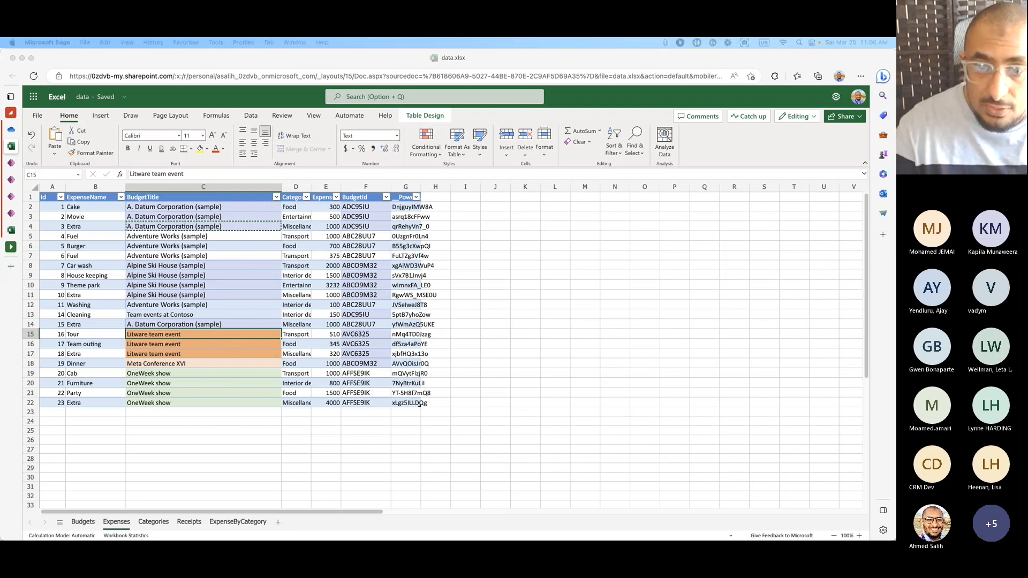
Set the budget titles in rows 15–17 to City Power & Light (sample).
{"action": "left_click", "coordinate": [232, 336]}
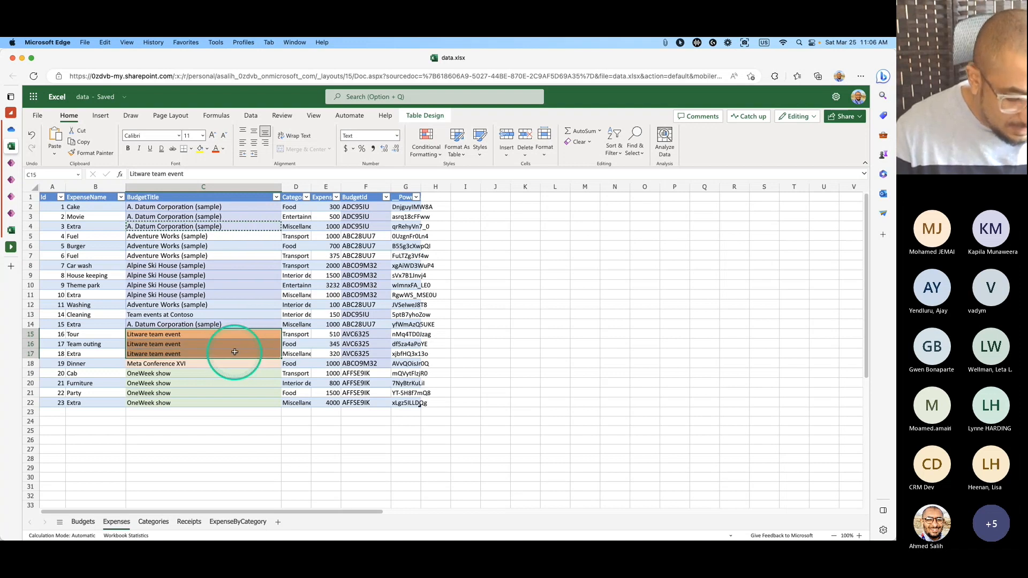
{"action": "key", "text": "super+v"}
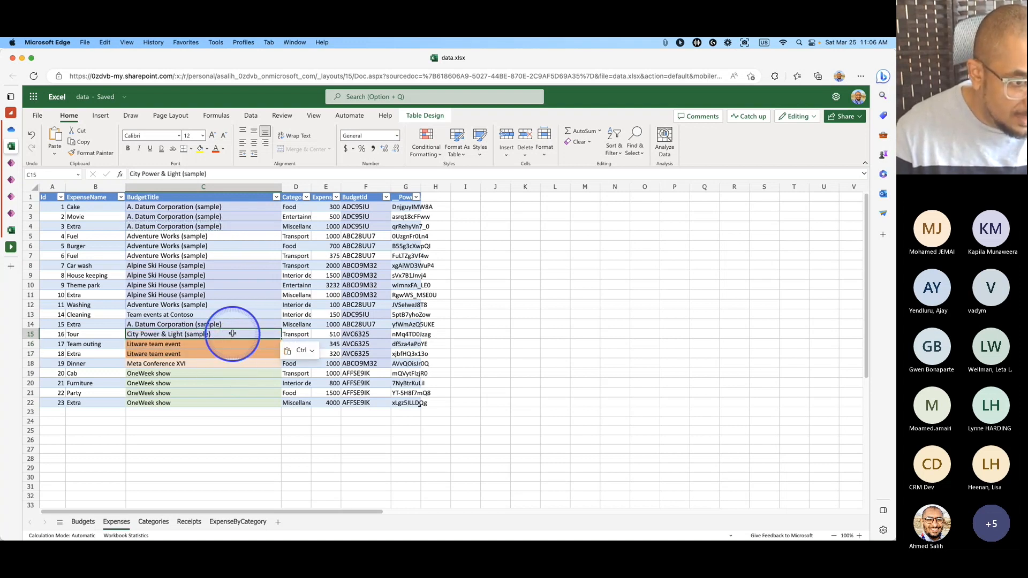
{"action": "key", "text": "super+c"}
{"action": "left_click_drag", "start_coordinate": [230, 344], "coordinate": [230, 354]}
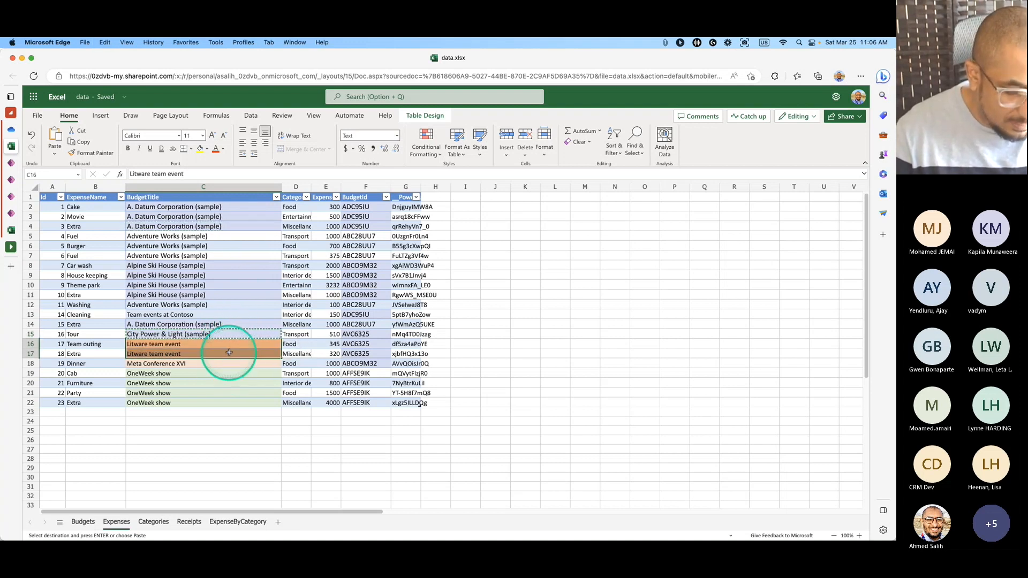
{"action": "key", "text": "super+v"}
Copy Alpine Ski House (sample) from row 9 into the row 18 budget title.
{"action": "left_click", "coordinate": [230, 366]}
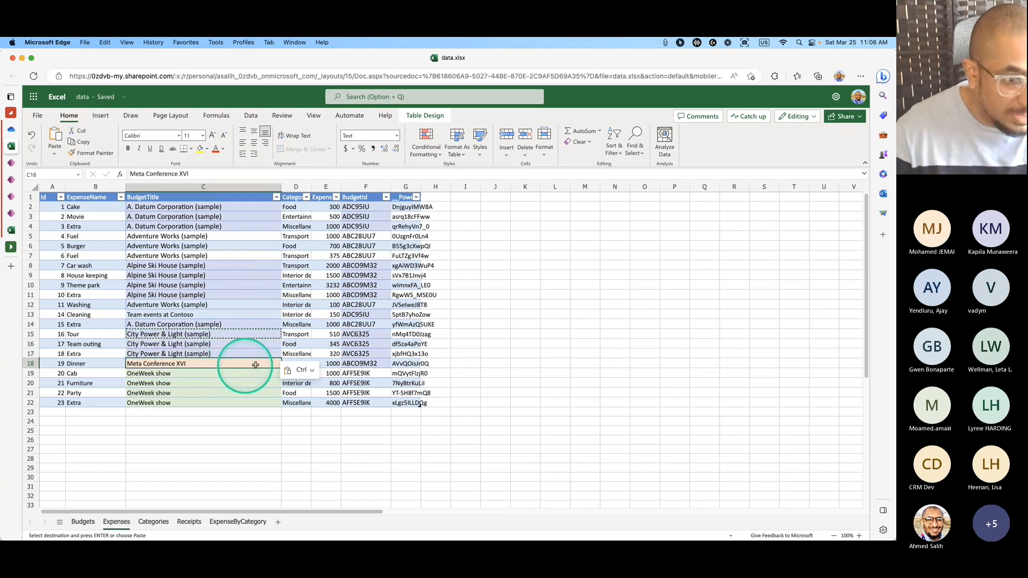
{"action": "left_click", "coordinate": [208, 275]}
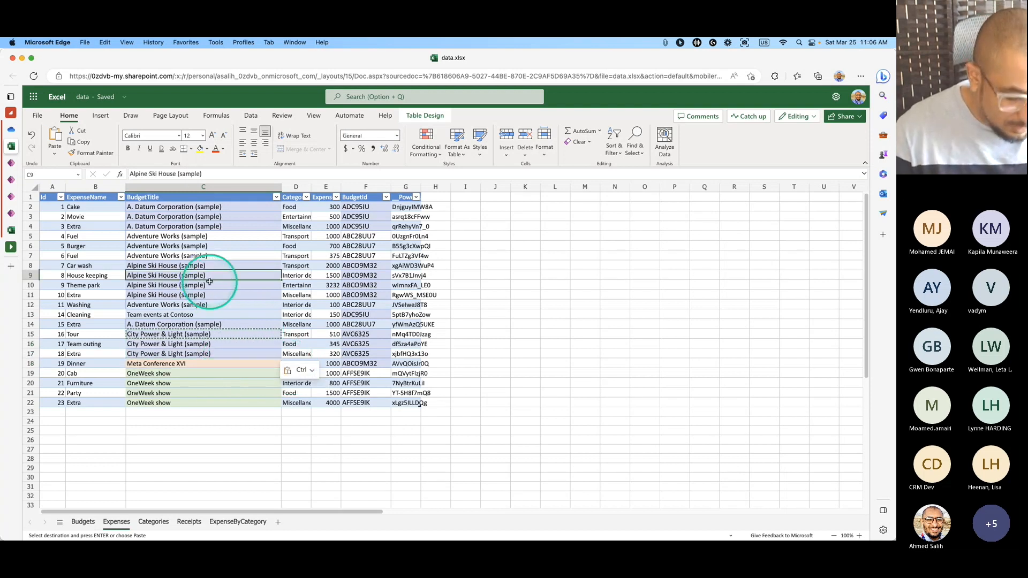
{"action": "key", "text": "super+c"}
{"action": "left_click", "coordinate": [200, 364]}
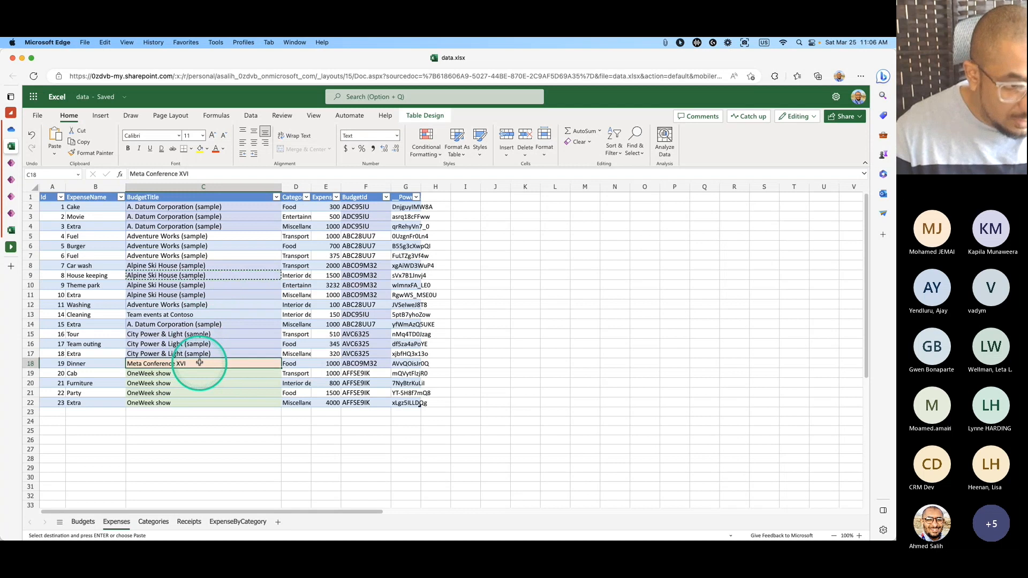
{"action": "key", "text": "super+v"}
{"action": "left_click", "coordinate": [200, 374]}
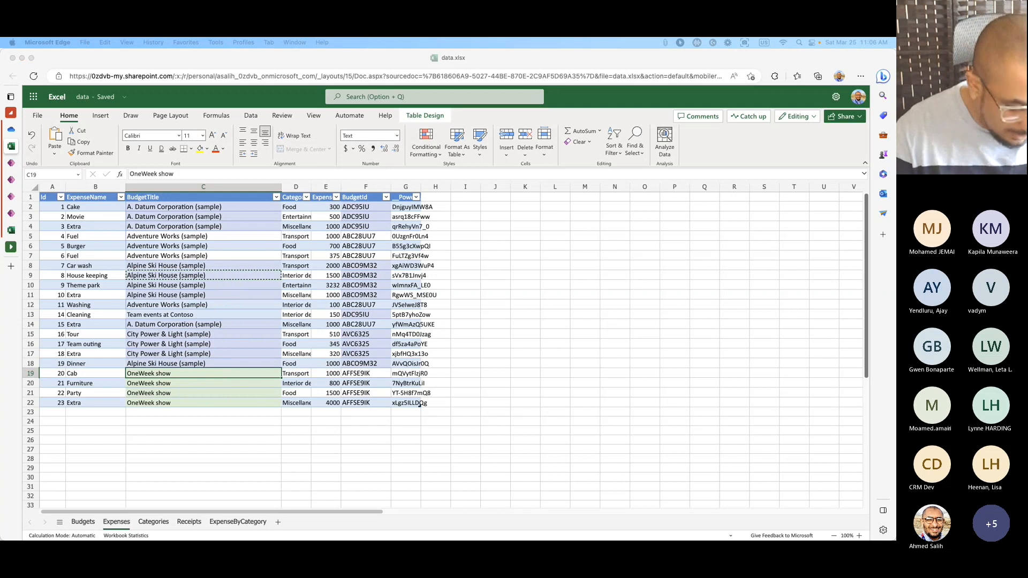
Paste Fabrikam, Inc. (sample) into C19 and fill it across C20:C22.
{"action": "left_click", "coordinate": [209, 373]}
{"action": "key", "text": "super+v"}
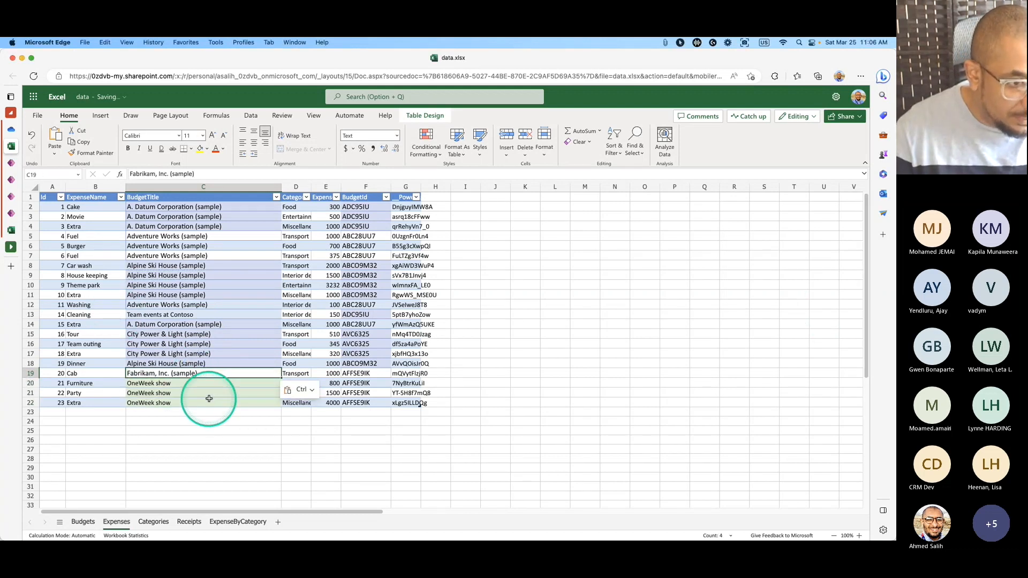
{"action": "key", "text": "super+c"}
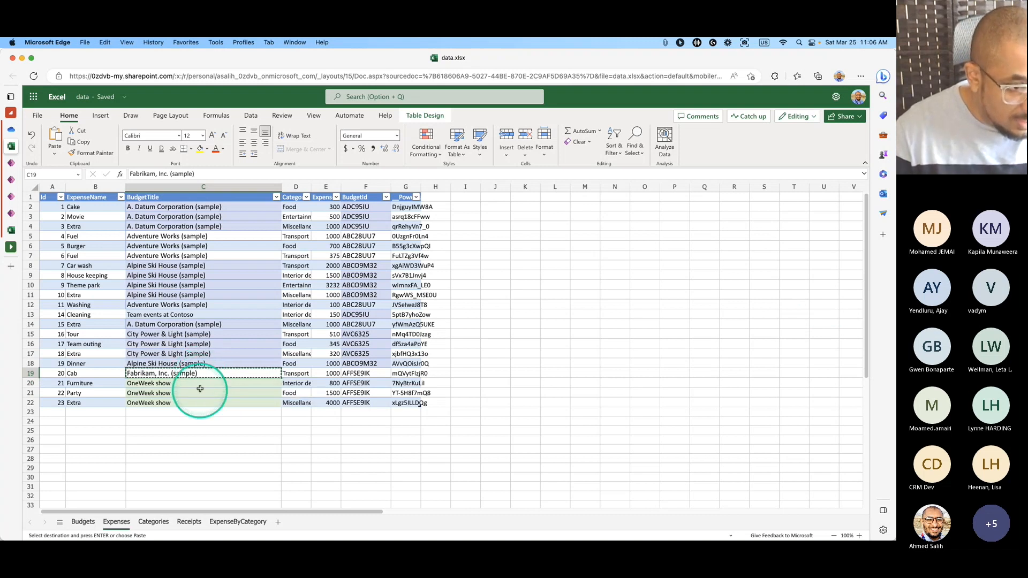
{"action": "left_click_drag", "start_coordinate": [202, 383], "coordinate": [203, 400]}
{"action": "key", "text": "super+v"}
{"action": "left_click", "coordinate": [208, 412]}
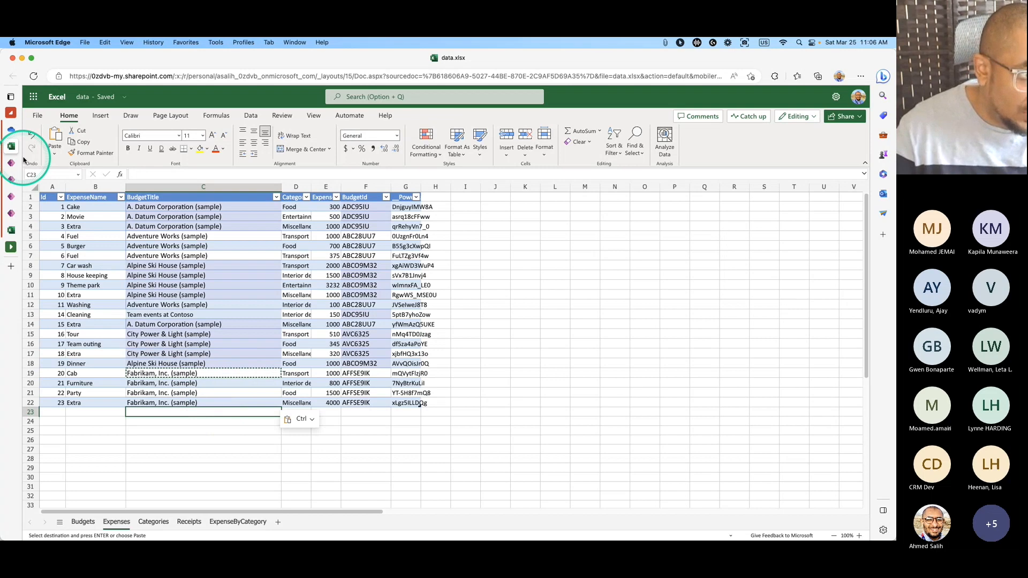
Close the data workbook and return to the Budget Tracker app editor.
{"action": "mouse_move", "coordinate": [21, 134]}
{"action": "left_click", "coordinate": [108, 146]}
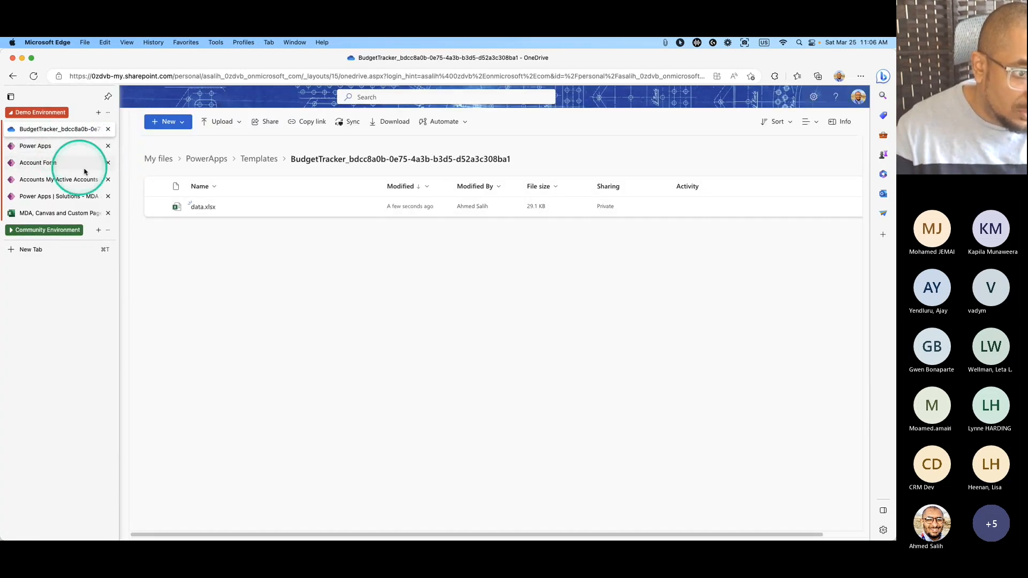
{"action": "left_click", "coordinate": [53, 150]}
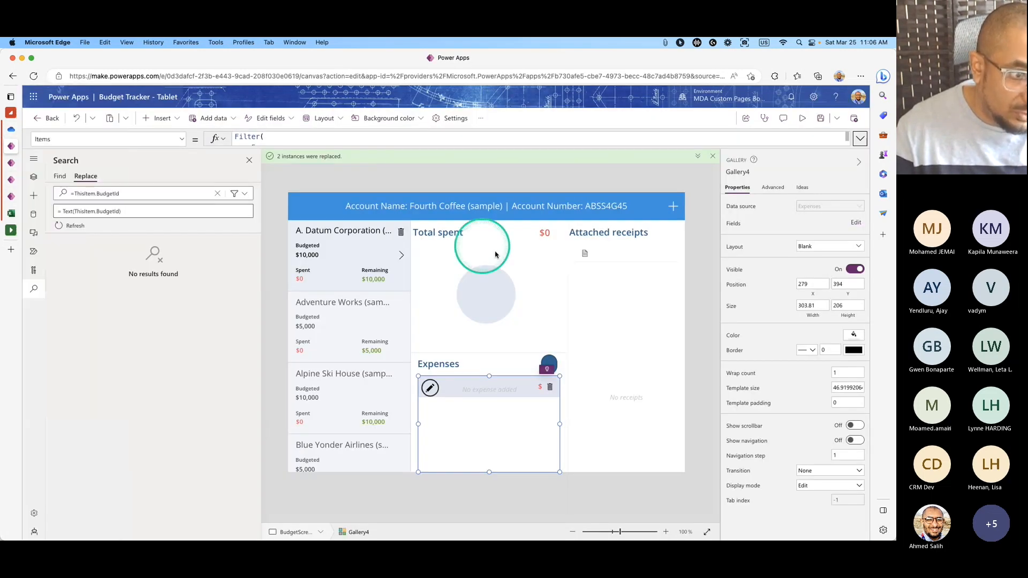
Refresh the Expenses and Budgets data sources, then preview the app.
{"action": "left_click", "coordinate": [33, 214]}
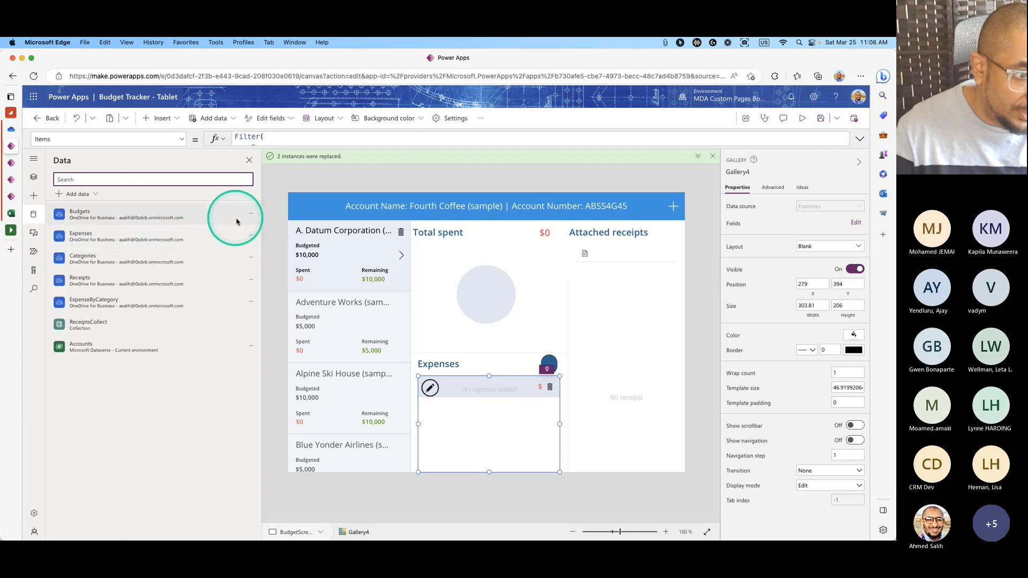
{"action": "left_click", "coordinate": [251, 235]}
{"action": "left_click", "coordinate": [256, 258]}
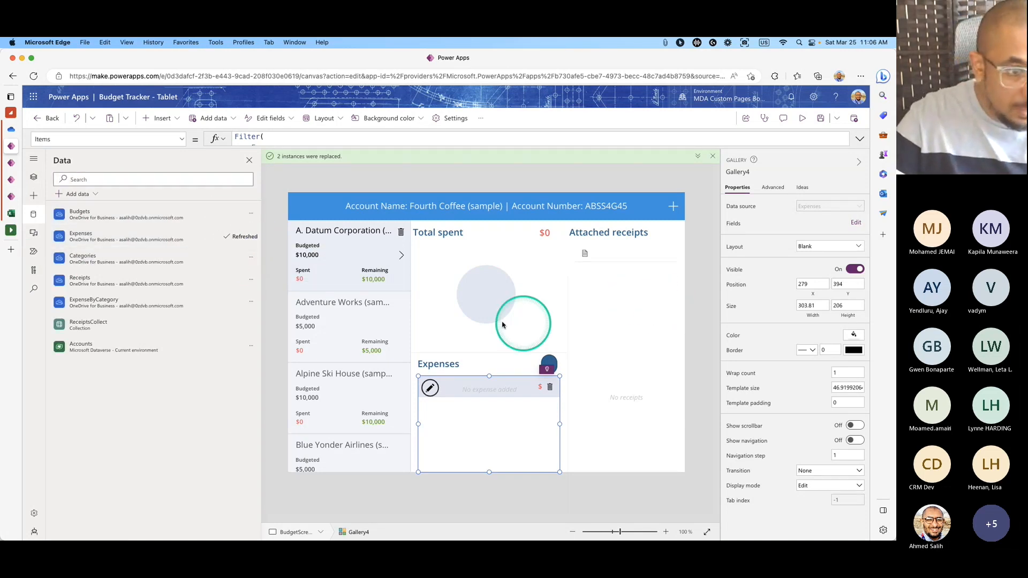
{"action": "mouse_move", "coordinate": [209, 261]}
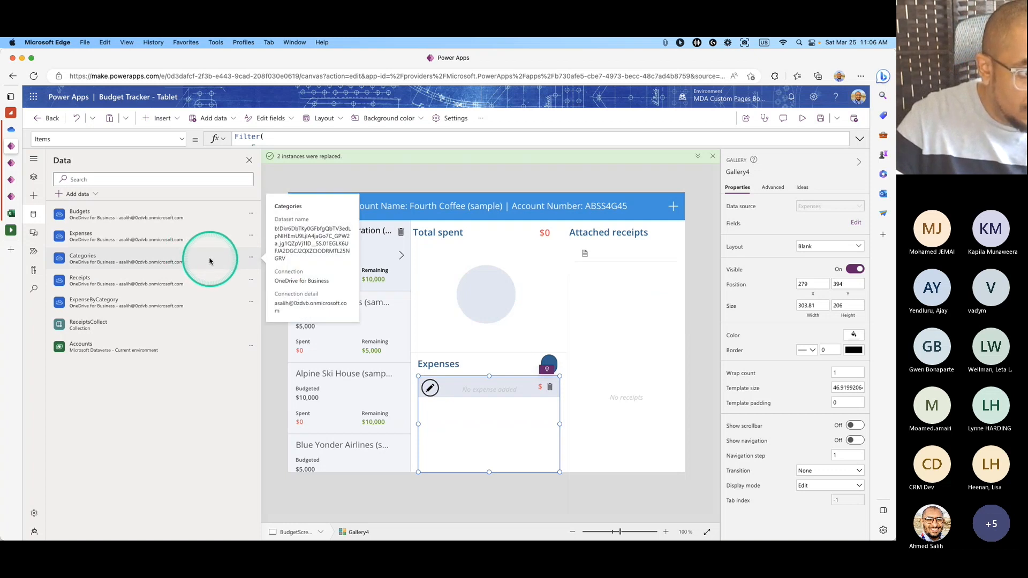
{"action": "left_click", "coordinate": [251, 213]}
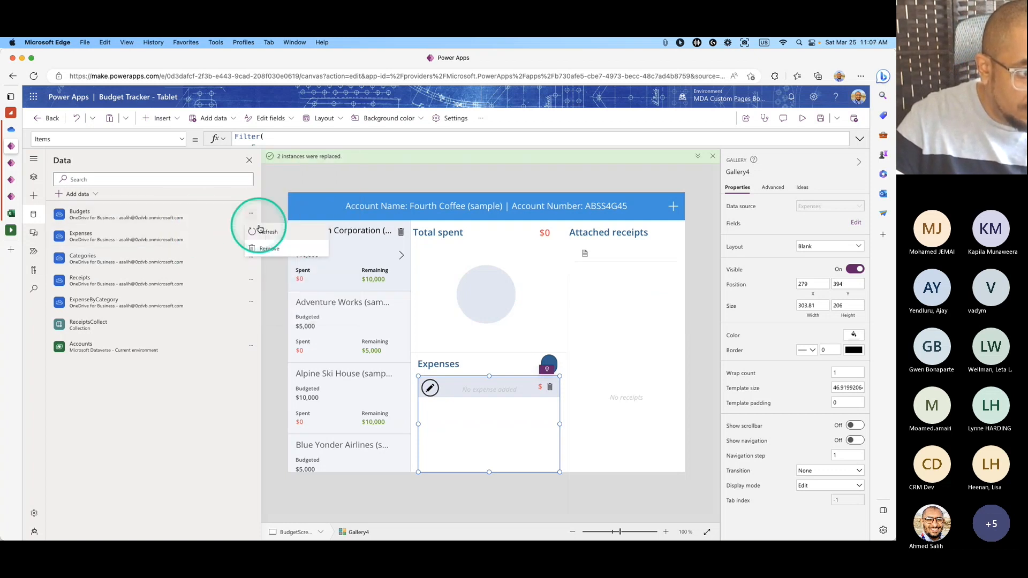
{"action": "left_click", "coordinate": [260, 229]}
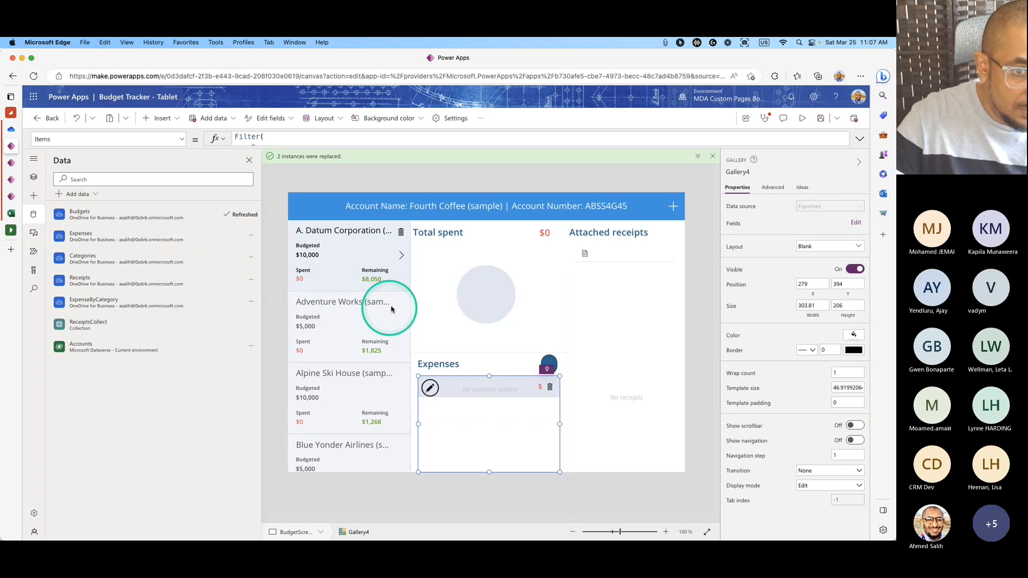
{"action": "left_click", "coordinate": [801, 119]}
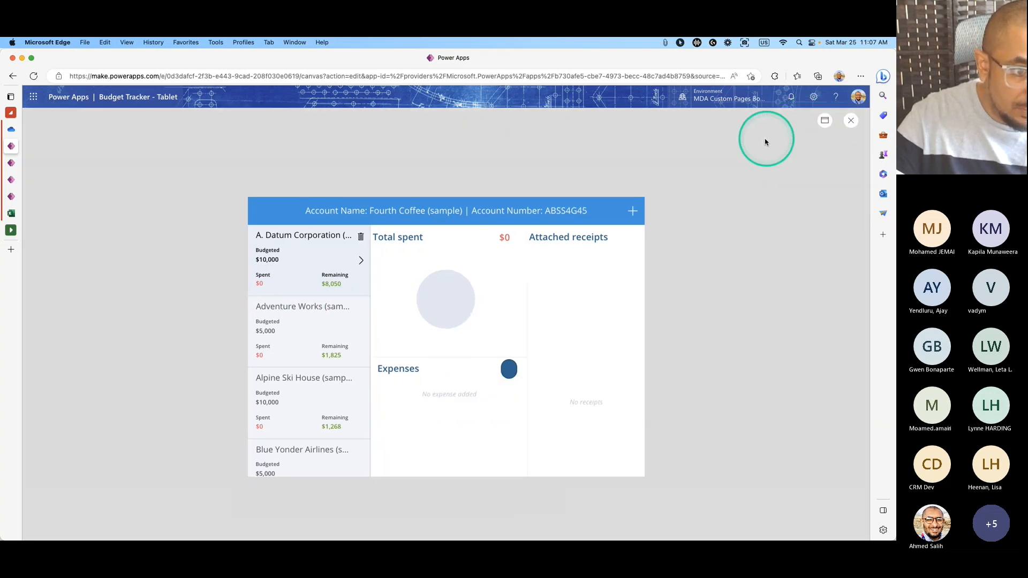
Restart the preview and select the Adventure Works, Alpine Ski House and Blue Yonder Airlines budgets.
{"action": "left_click", "coordinate": [851, 121]}
{"action": "left_click", "coordinate": [528, 358]}
{"action": "left_click", "coordinate": [801, 118]}
{"action": "left_click", "coordinate": [309, 314]}
{"action": "left_click", "coordinate": [312, 396]}
{"action": "left_click", "coordinate": [312, 447]}
{"action": "left_click", "coordinate": [585, 342]}
Back in the editor, select the first budget item and its card background shape.
{"action": "left_click", "coordinate": [853, 121]}
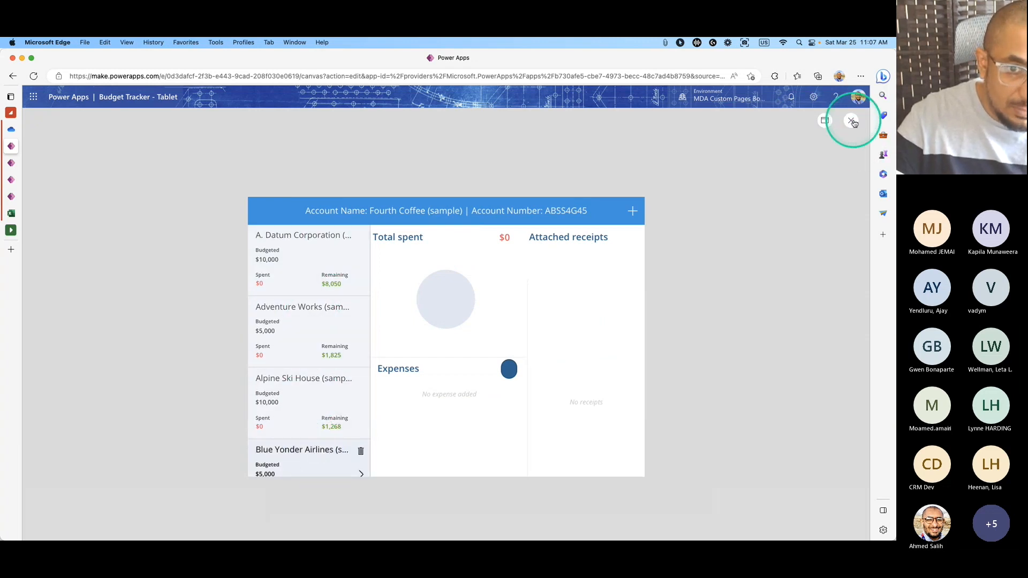
{"action": "left_click", "coordinate": [531, 359]}
{"action": "left_click", "coordinate": [344, 243]}
{"action": "left_click", "coordinate": [377, 317]}
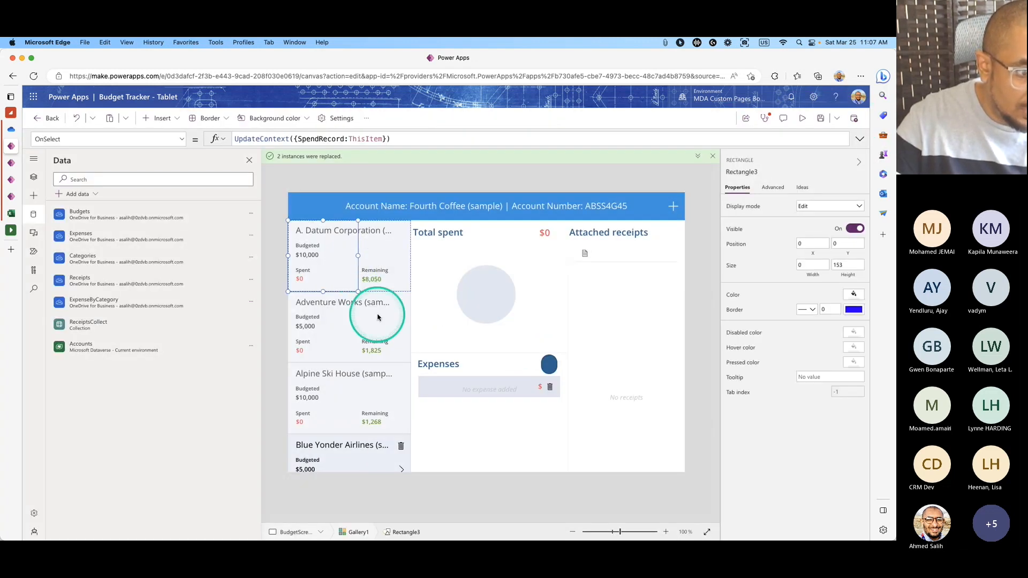
{"action": "left_click", "coordinate": [779, 189]}
Preview again, selecting the Litware, Inc. and A. Datum Corporation budgets, then exit preview.
{"action": "left_click", "coordinate": [801, 119]}
{"action": "scroll", "coordinate": [332, 289], "scroll_direction": "down", "scroll_amount": 5}
{"action": "left_click", "coordinate": [316, 364]}
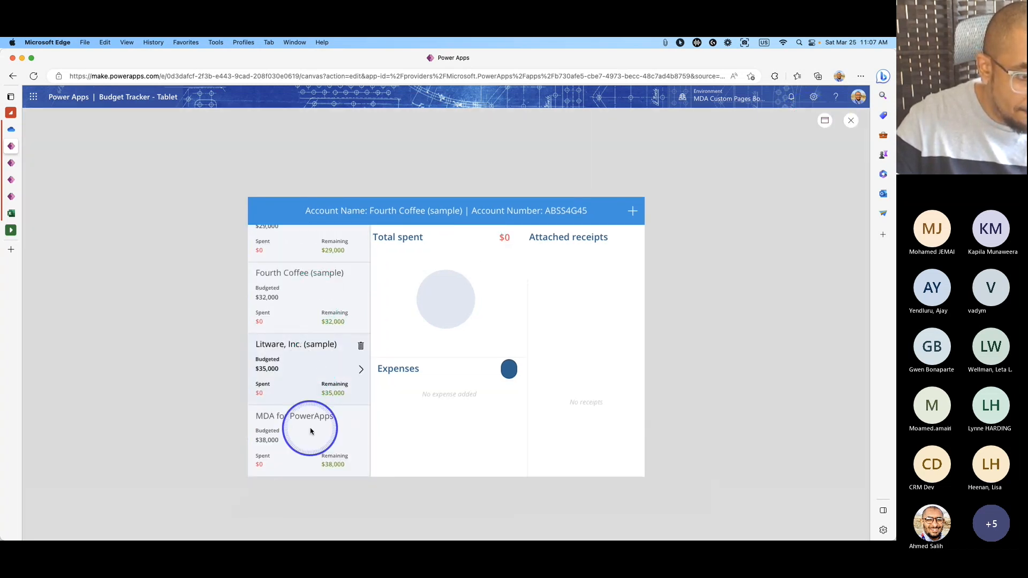
{"action": "scroll", "coordinate": [310, 431], "scroll_direction": "up", "scroll_amount": 10}
{"action": "left_click", "coordinate": [303, 281]}
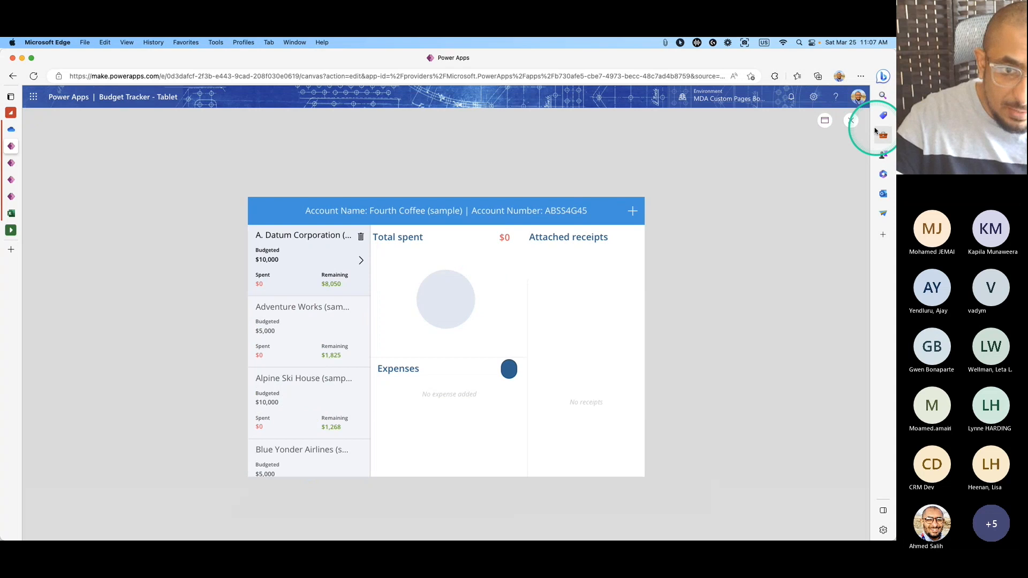
{"action": "left_click", "coordinate": [852, 120]}
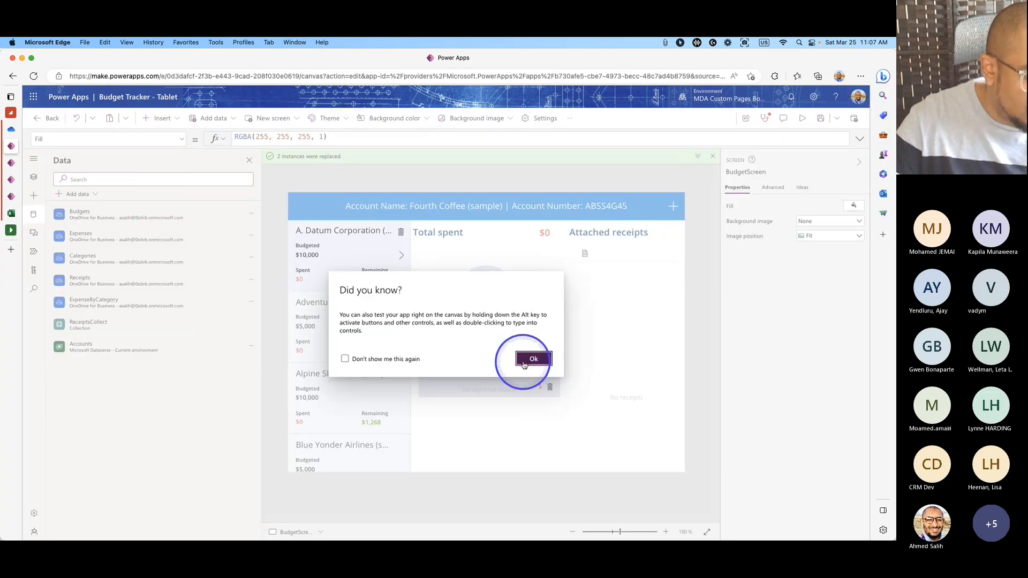
Refresh the Expenses data source.
{"action": "left_click", "coordinate": [524, 364]}
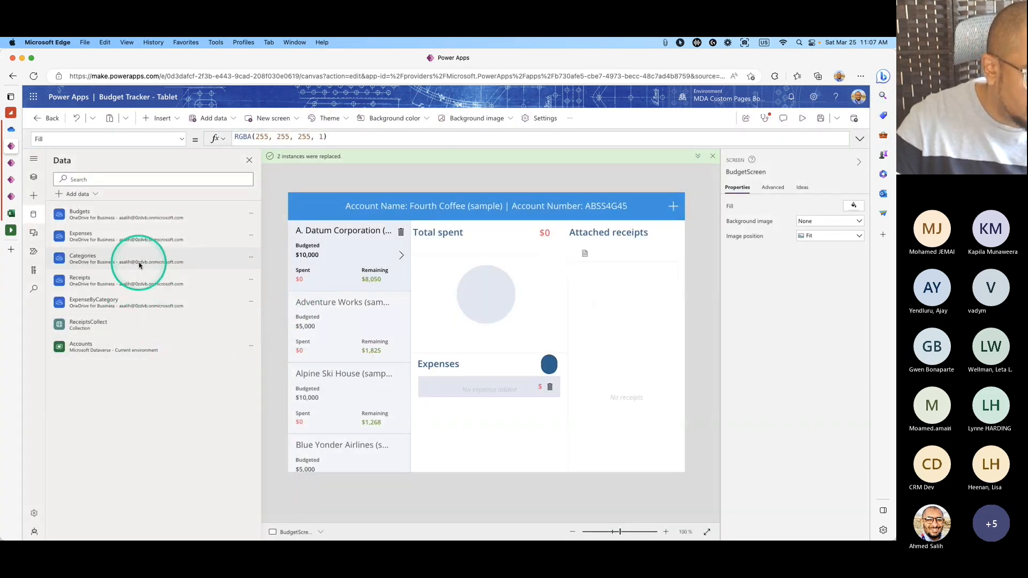
{"action": "left_click", "coordinate": [251, 235]}
{"action": "left_click", "coordinate": [260, 252]}
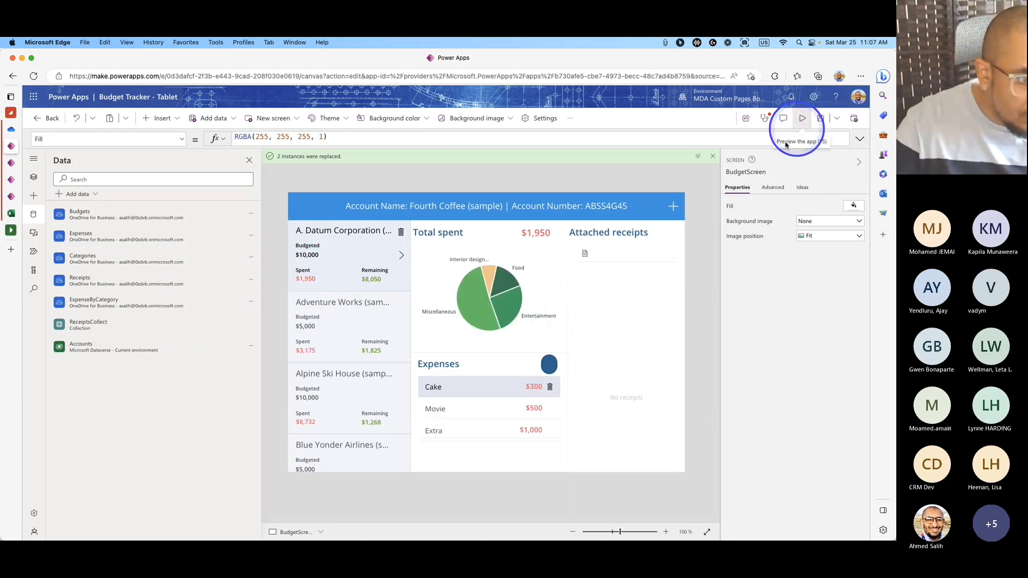
Preview the app and check Adventure Works, Alpine Ski House and A. Datum spending, totals and categories.
{"action": "left_click", "coordinate": [802, 119]}
{"action": "left_click", "coordinate": [356, 363]}
{"action": "left_click", "coordinate": [339, 401]}
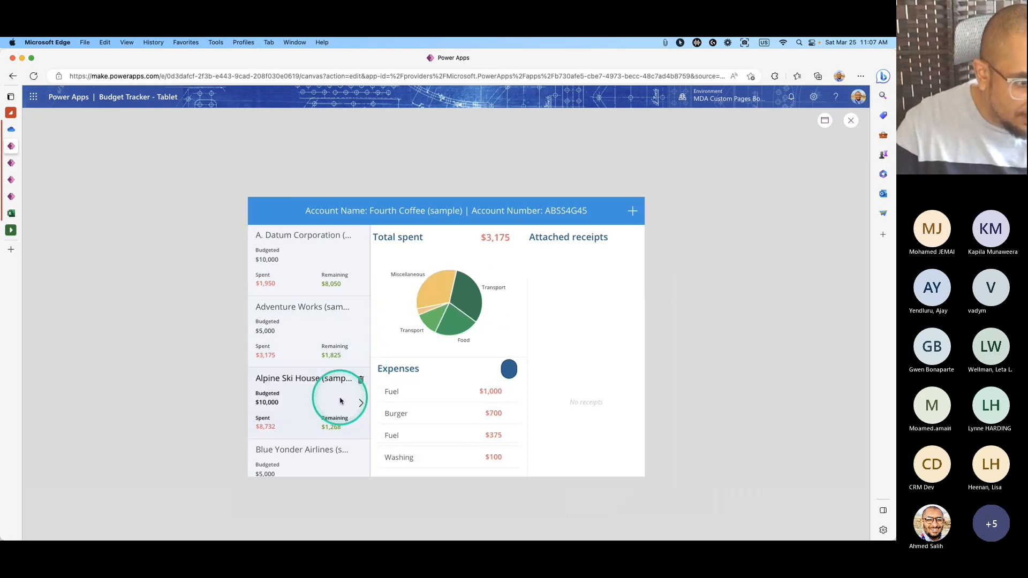
{"action": "left_click", "coordinate": [332, 466]}
{"action": "left_click", "coordinate": [310, 343]}
{"action": "left_click", "coordinate": [314, 264]}
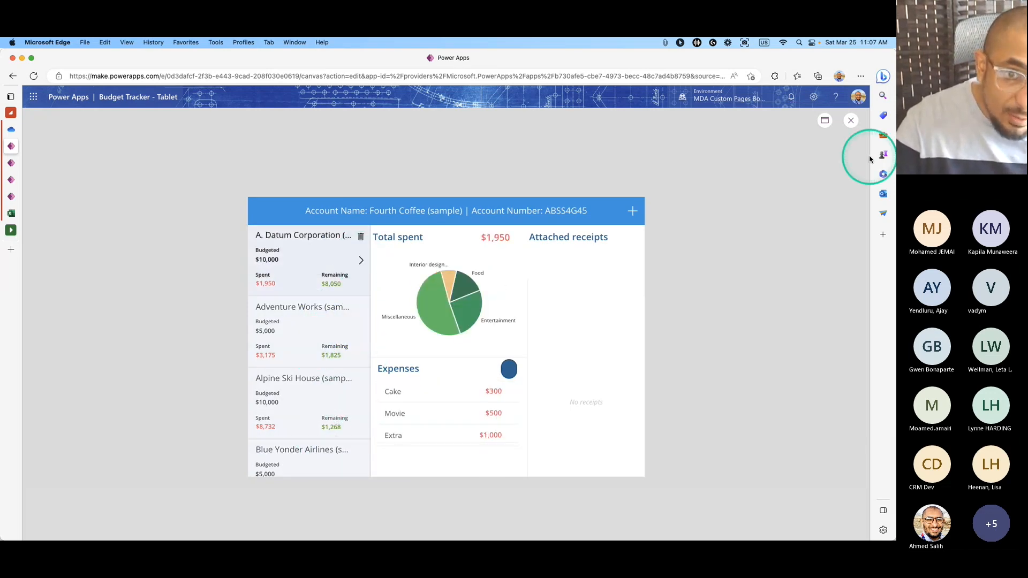
{"action": "left_click", "coordinate": [846, 125]}
Select the budget list gallery and inspect its Budgets-based Items formula.
{"action": "left_click", "coordinate": [535, 358]}
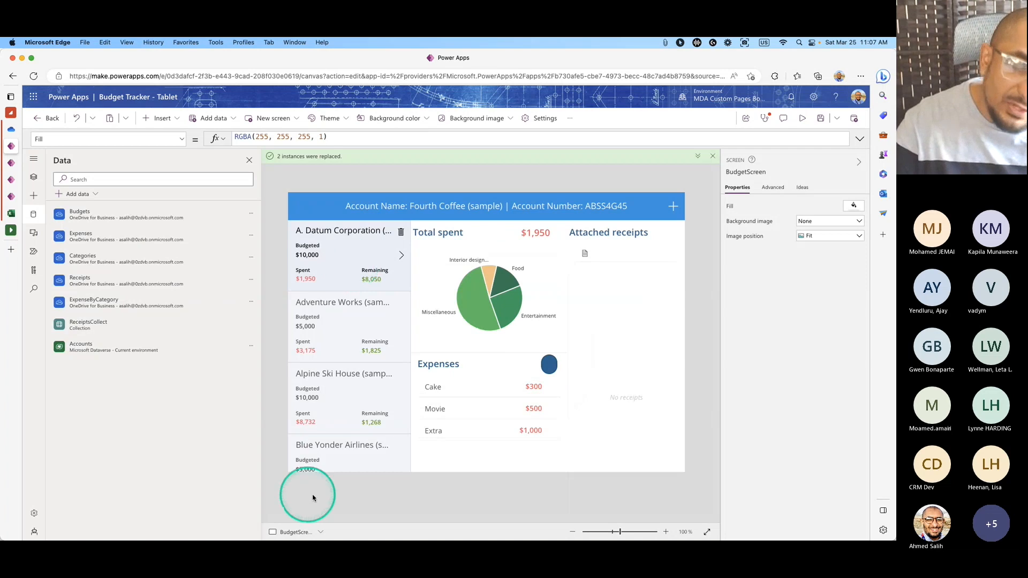
{"action": "left_click", "coordinate": [386, 352]}
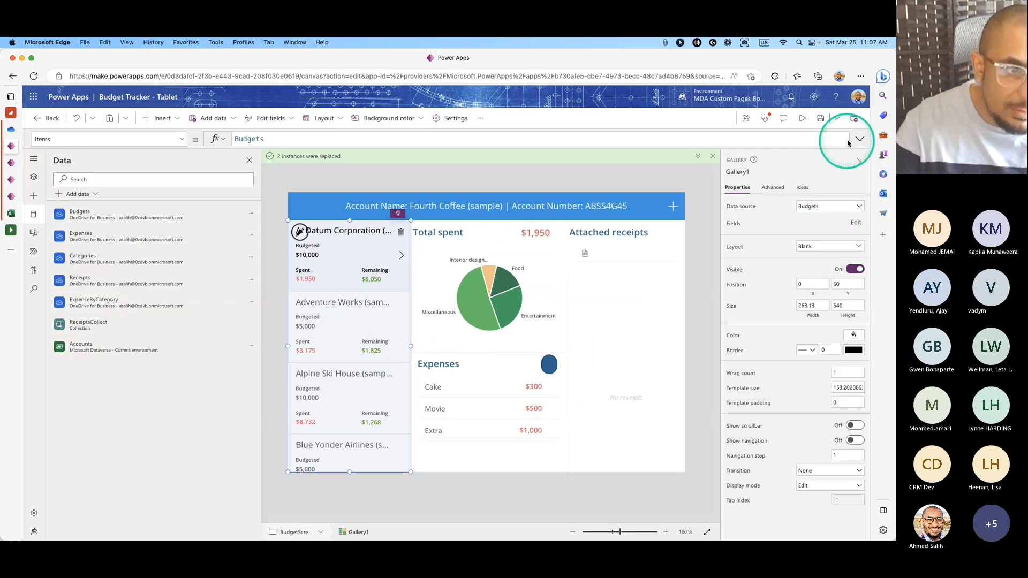
{"action": "left_click", "coordinate": [271, 140]}
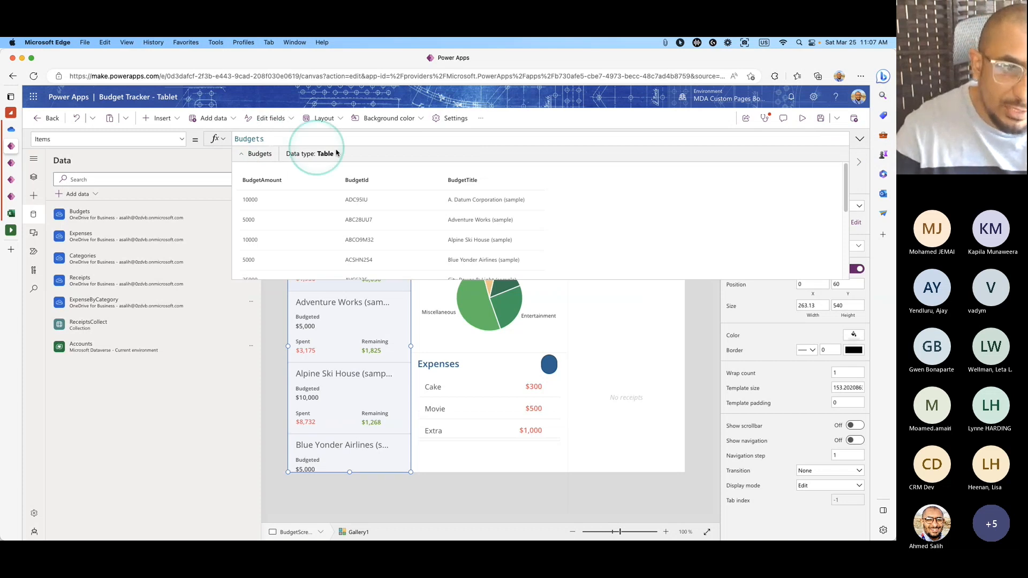
{"action": "left_click", "coordinate": [859, 139]}
{"action": "left_click", "coordinate": [860, 139]}
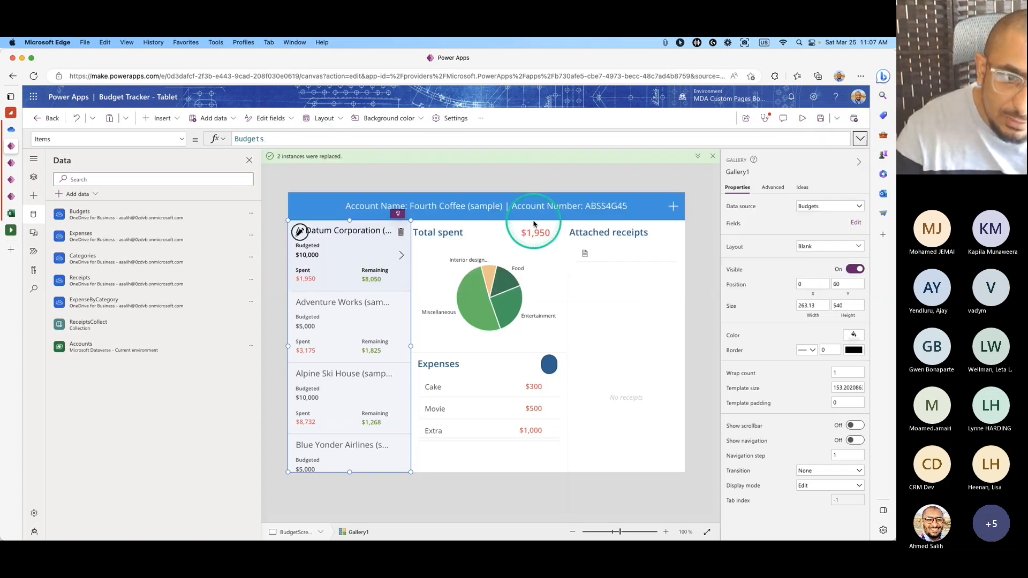
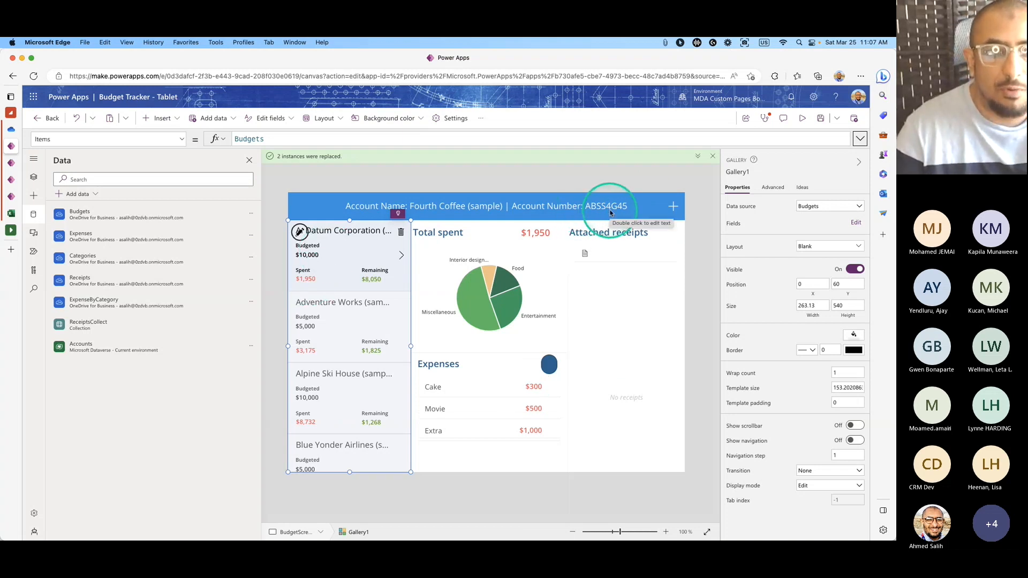
{"action": "left_click", "coordinate": [236, 139]}
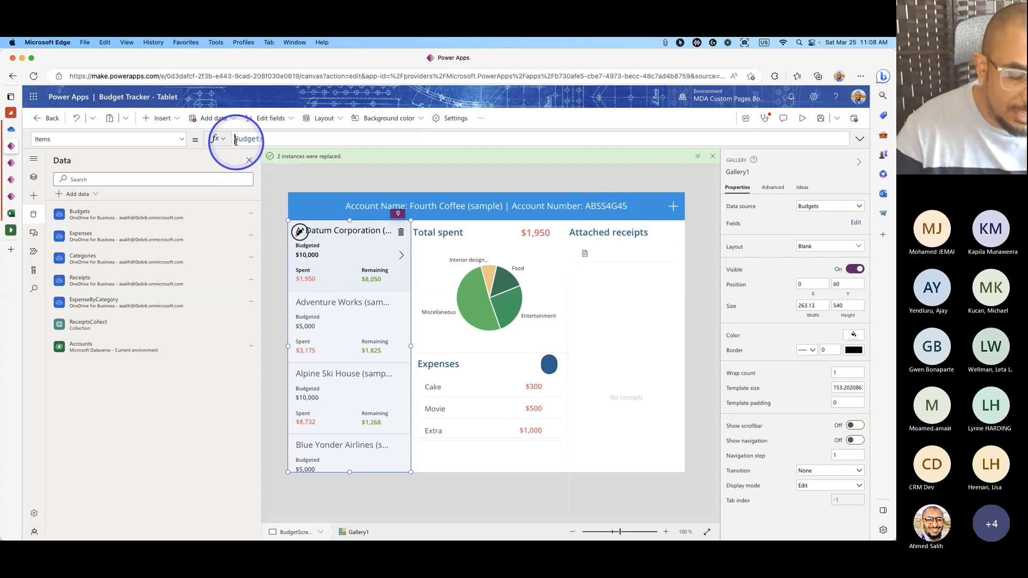
{"action": "type", "text": "Filter("}
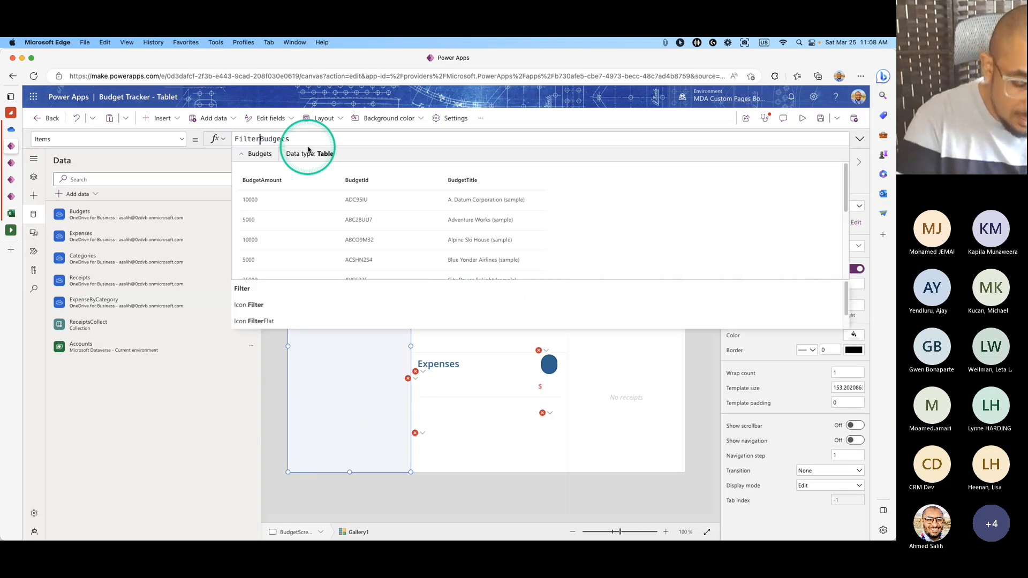
{"action": "key", "text": "End"}
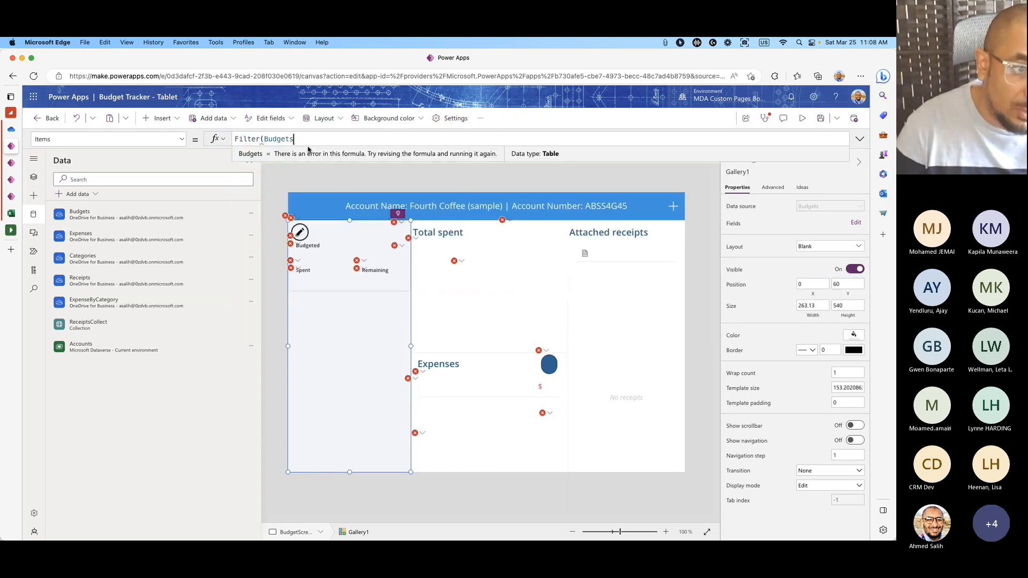
{"action": "type", "text": ", a"}
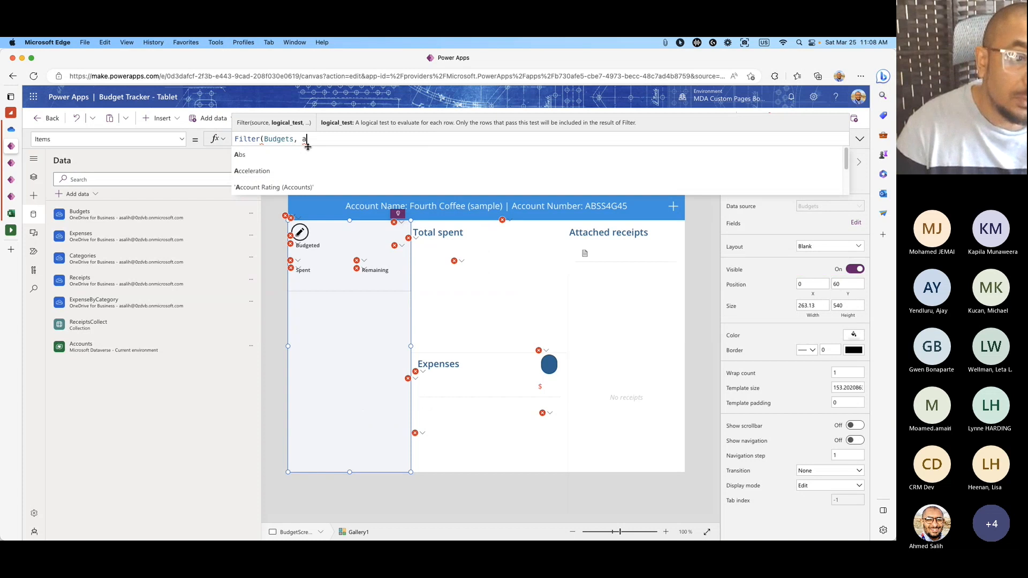
{"action": "key", "text": "BackSpace"}
{"action": "key", "text": "BackSpace"}
{"action": "type", "text": "num"}
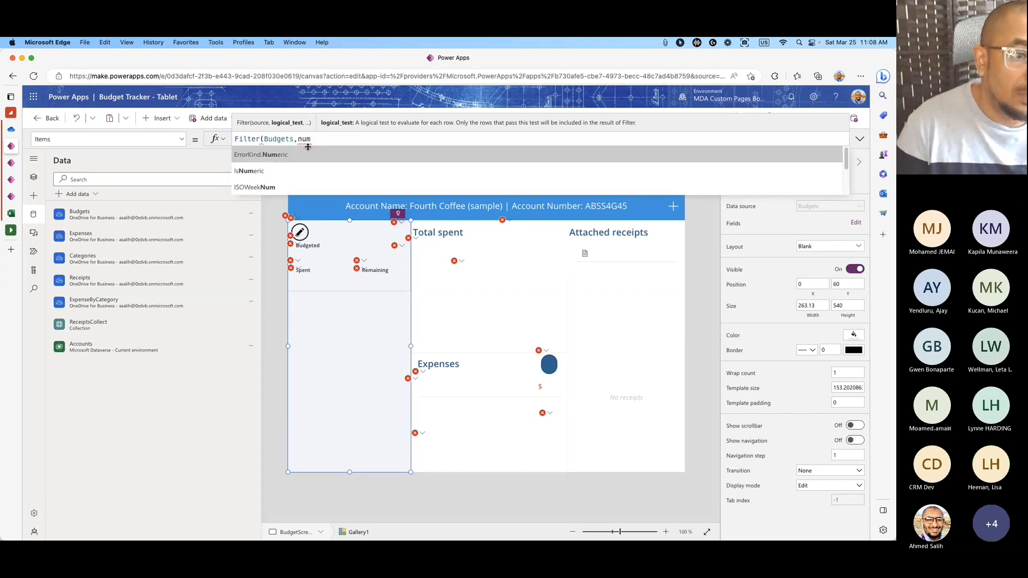
{"action": "key", "text": "BackSpace"}
{"action": "key", "text": "BackSpace"}
{"action": "key", "text": "BackSpace"}
{"action": "type", "text": "Acc"}
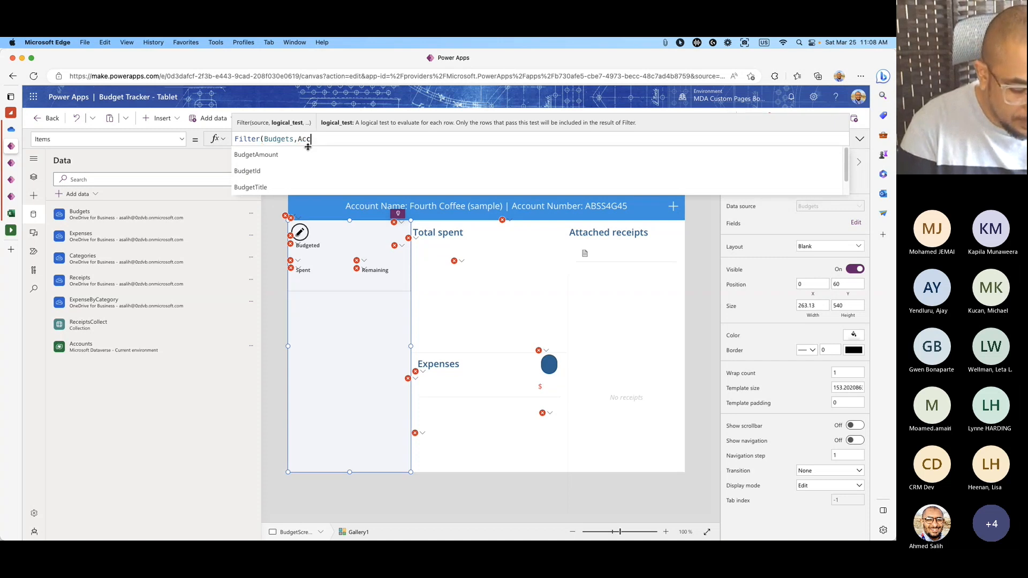
{"action": "type", "text": "oun"}
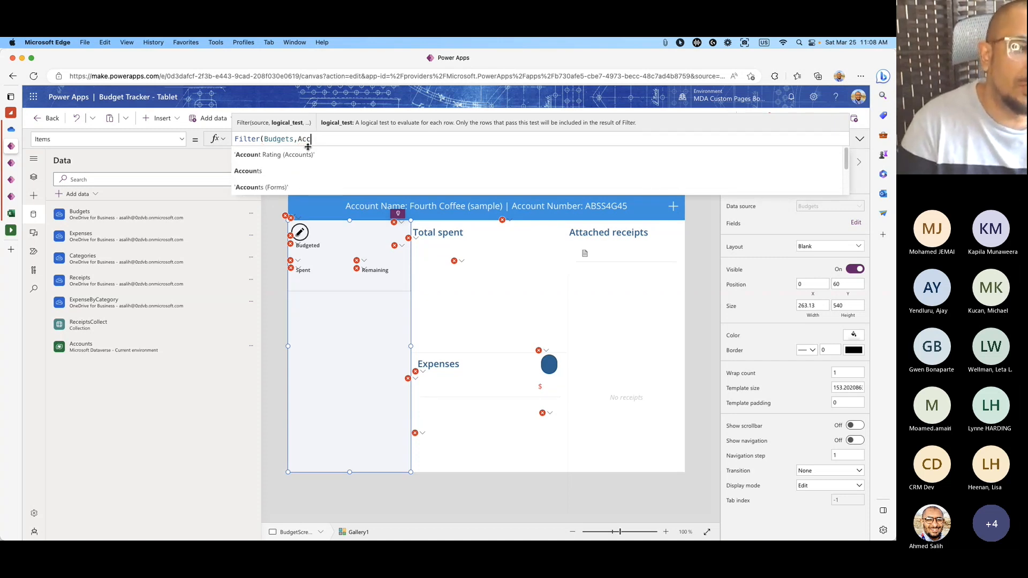
{"action": "key", "text": "BackSpace"}
{"action": "type", "text": "bud"}
{"action": "key", "text": "Down"}
{"action": "key", "text": "Down"}
{"action": "key", "text": "Down"}
{"action": "key", "text": "Down"}
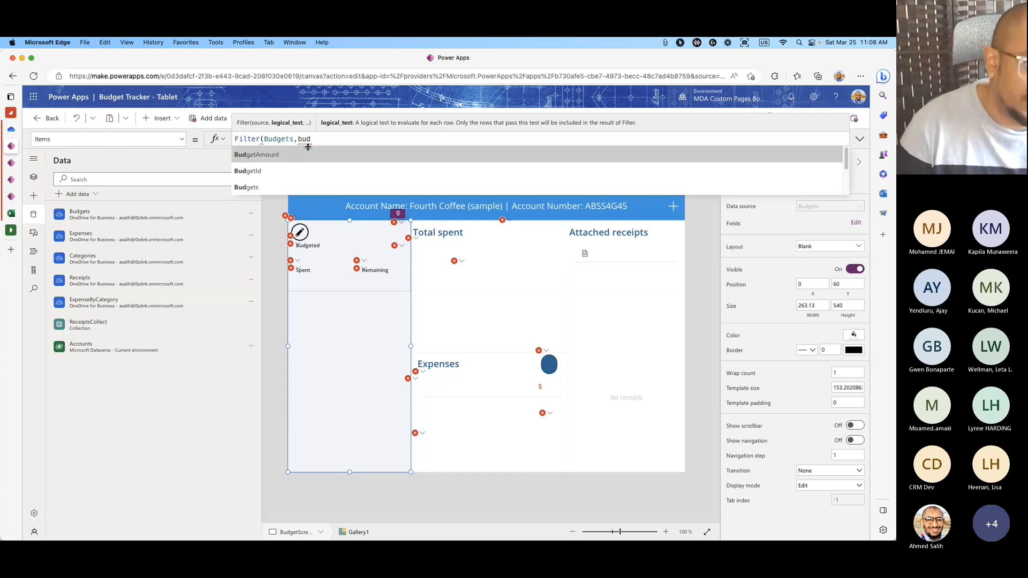
{"action": "key", "text": "Up"}
{"action": "key", "text": "Up"}
{"action": "key", "text": "Return"}
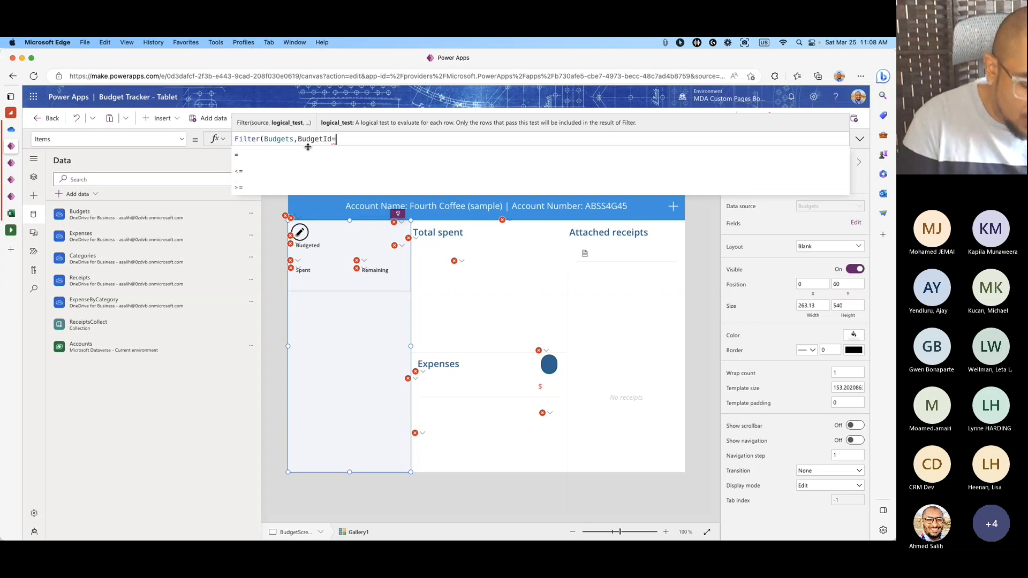
{"action": "type", "text": "mod"}
{"action": "left_click", "coordinate": [332, 164]}
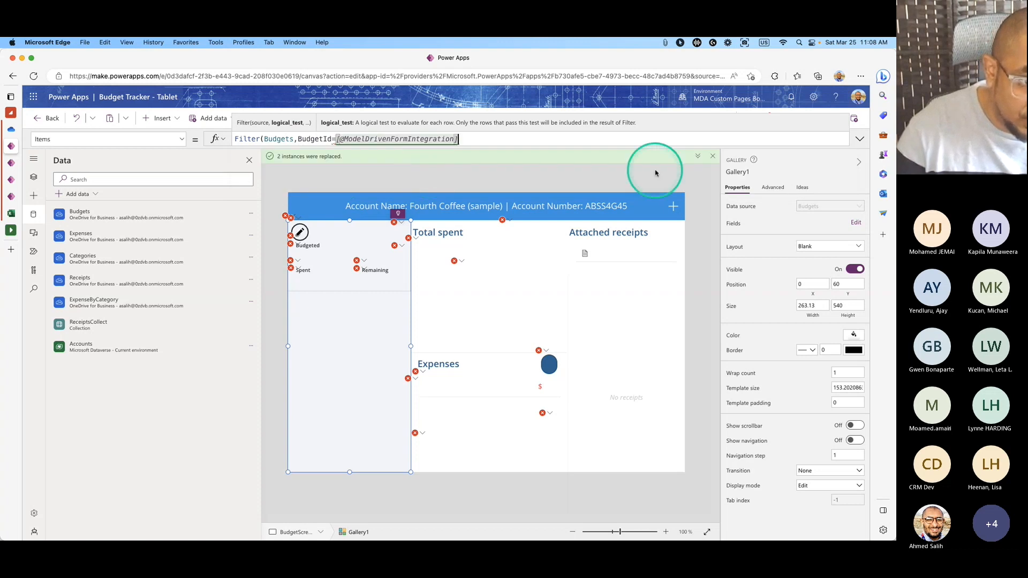
{"action": "type", "text": ".ity"}
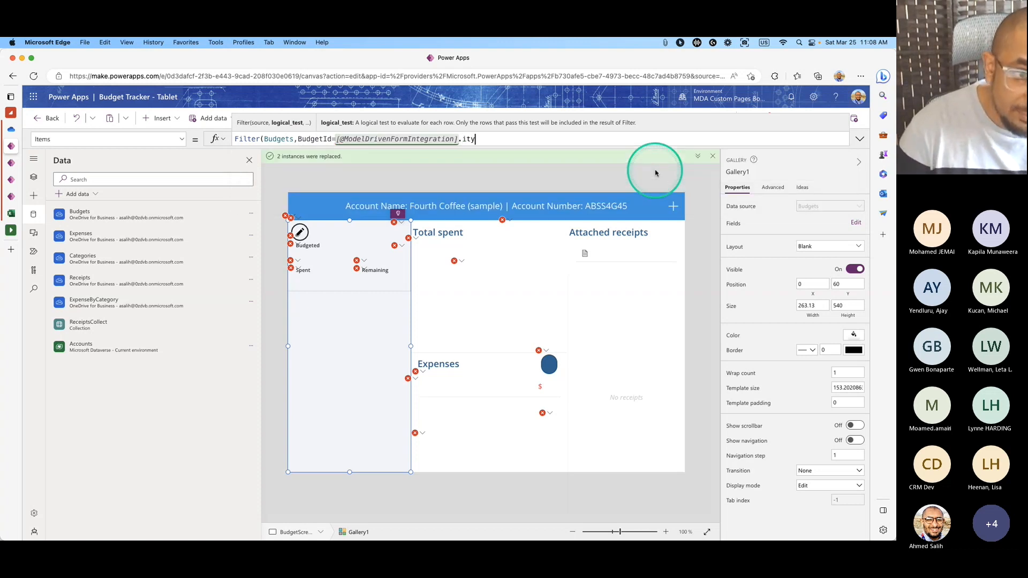
{"action": "type", "text": "em"}
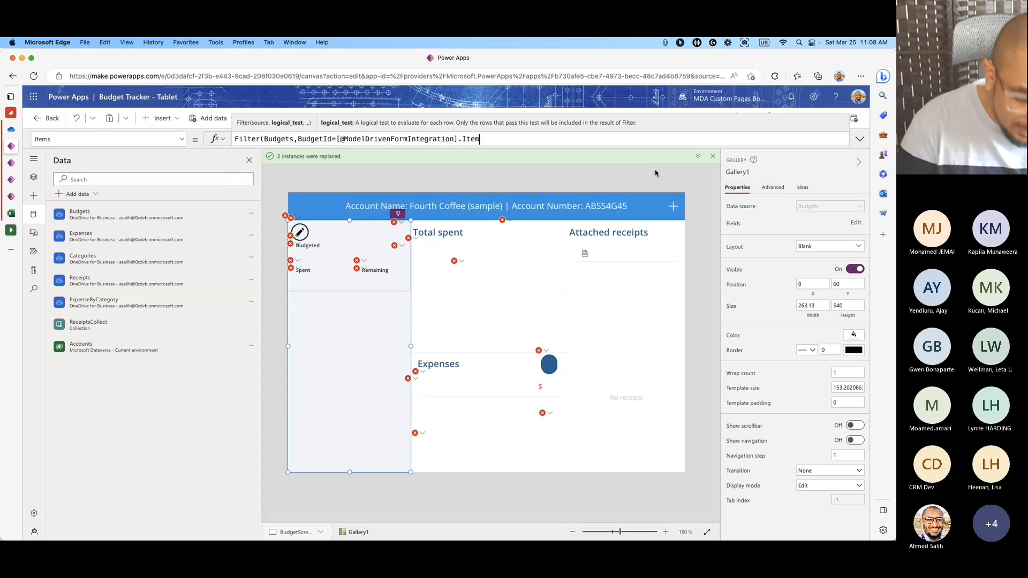
{"action": "type", "text": "."}
{"action": "key", "text": "Down"}
{"action": "key", "text": "Down"}
{"action": "key", "text": "Down"}
{"action": "key", "text": "Tab"}
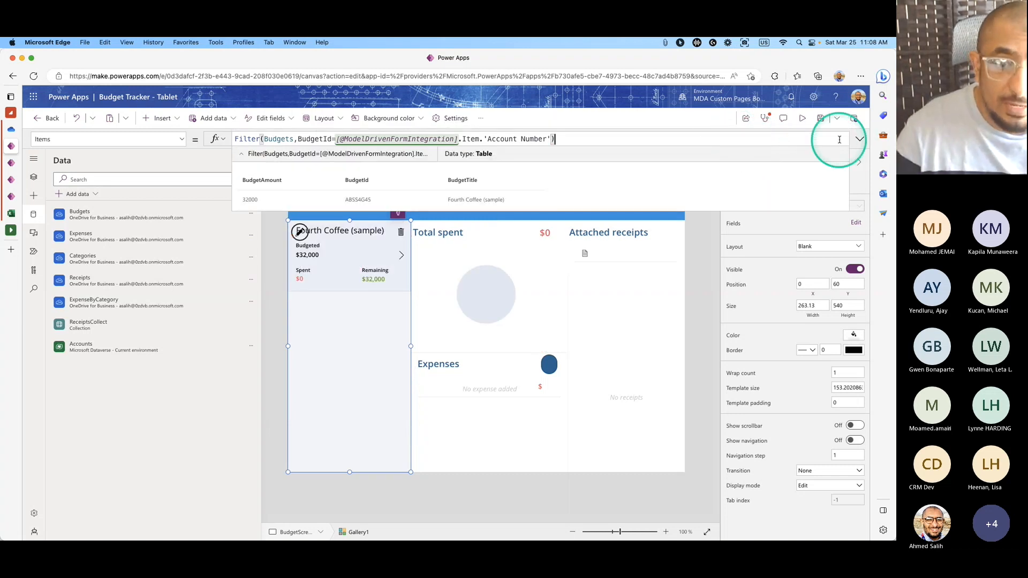
Format the Filter formula onto indented lines and deselect the gallery.
{"action": "left_click", "coordinate": [858, 139]}
{"action": "left_click", "coordinate": [247, 291]}
{"action": "left_click", "coordinate": [858, 138]}
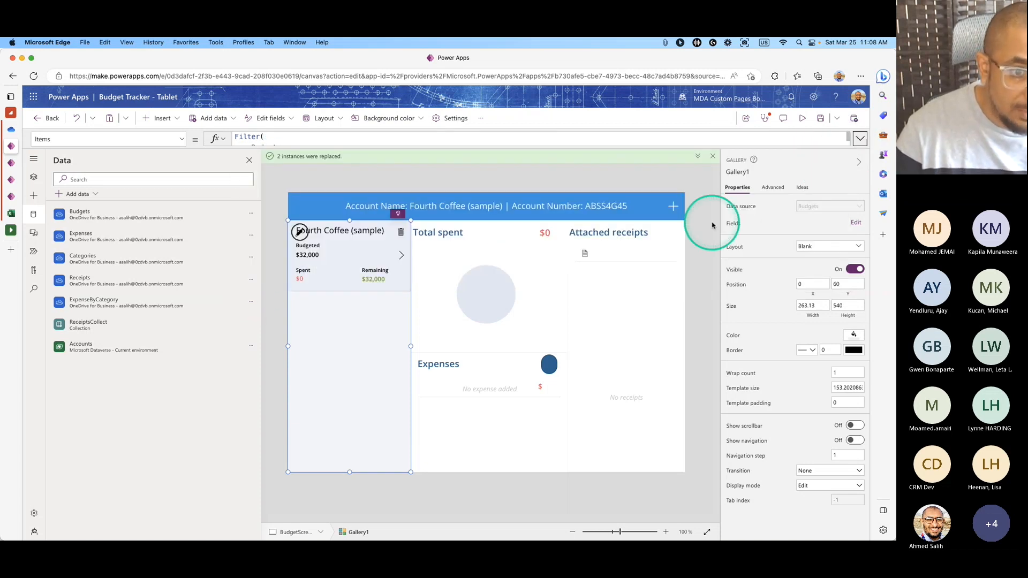
{"action": "left_click", "coordinate": [712, 224]}
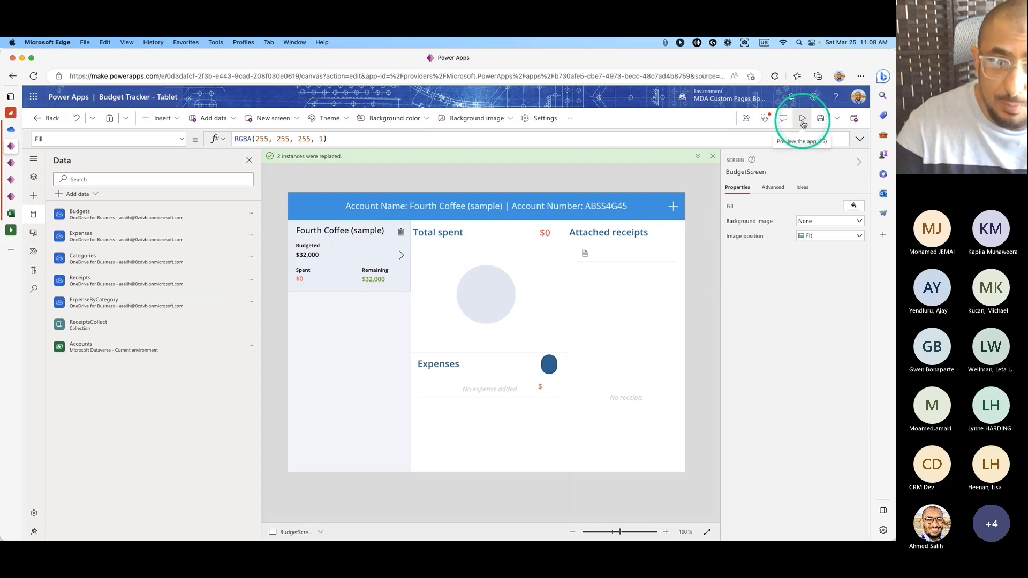
Save the Budget Tracker app and publish this version.
{"action": "left_click", "coordinate": [821, 120]}
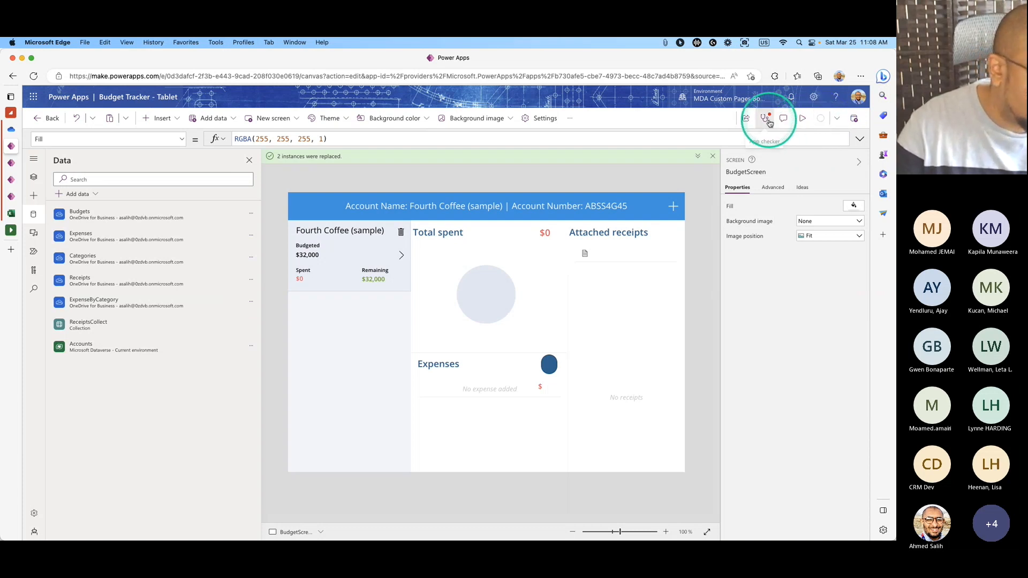
{"action": "left_click", "coordinate": [853, 118]}
{"action": "left_click", "coordinate": [496, 393]}
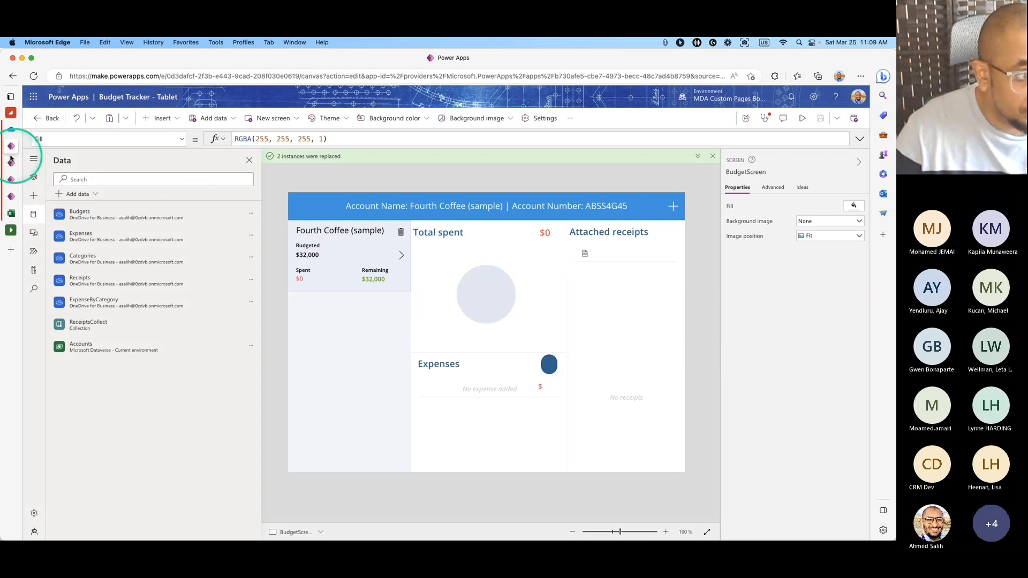
Reload the My Active Accounts list in the model-driven app.
{"action": "mouse_move", "coordinate": [8, 165]}
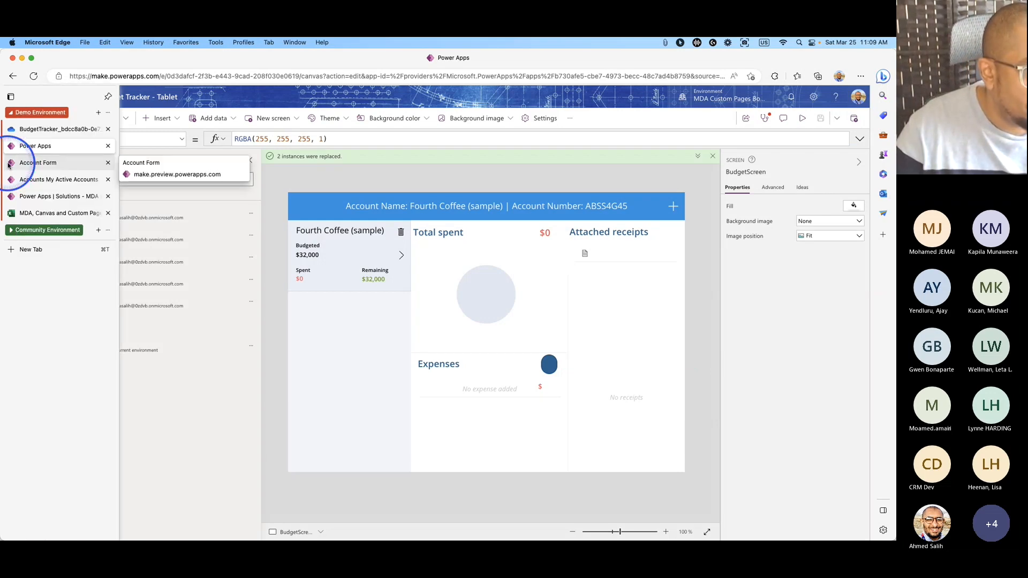
{"action": "left_click", "coordinate": [8, 164]}
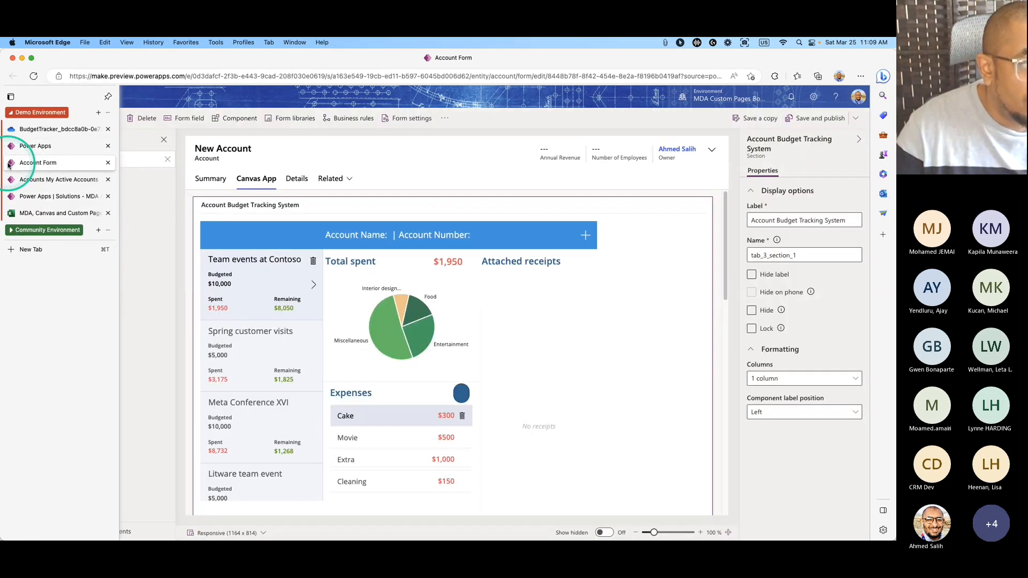
{"action": "left_click", "coordinate": [584, 356]}
{"action": "left_click", "coordinate": [80, 197]}
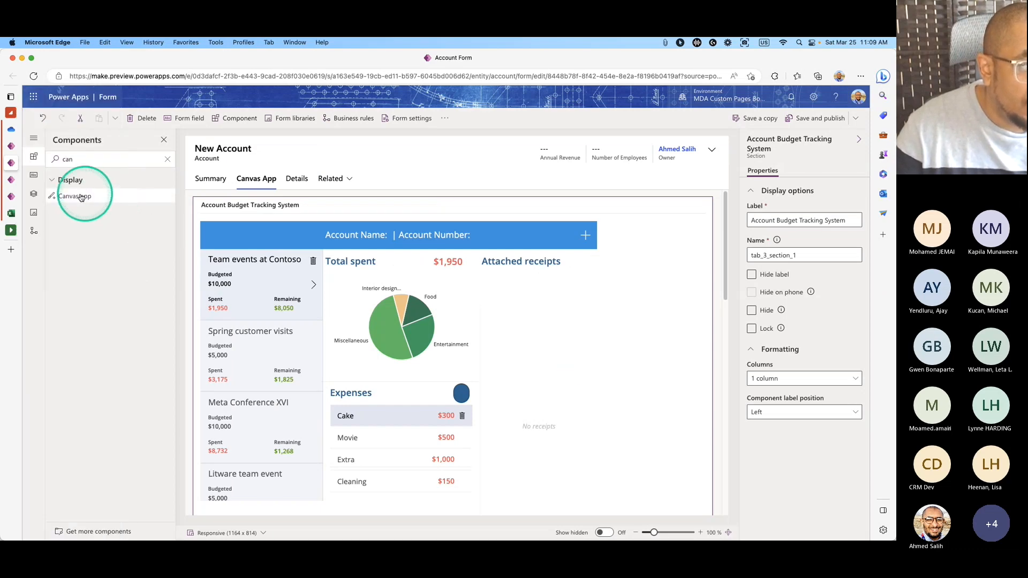
{"action": "left_click", "coordinate": [10, 179]}
{"action": "left_click", "coordinate": [35, 76]}
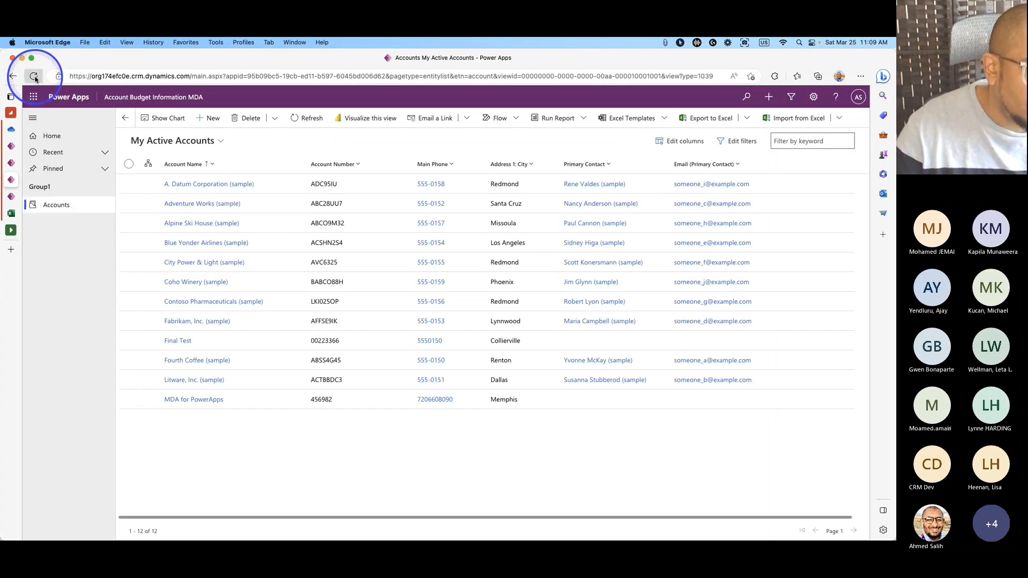
Open A. Datum Corporation (sample) and show its embedded budget tracker, dismissing the developer notice.
{"action": "left_click", "coordinate": [35, 78]}
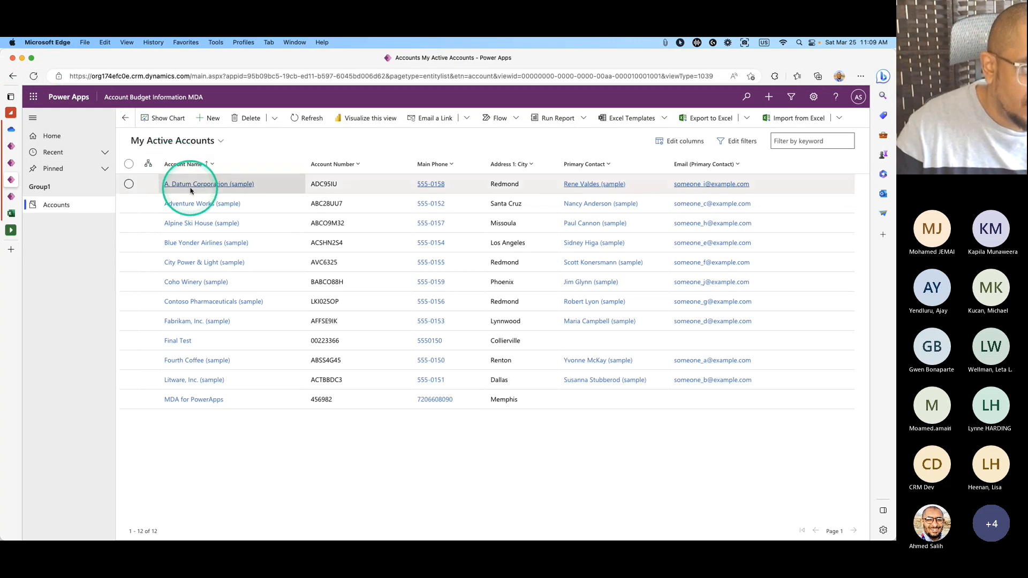
{"action": "left_click", "coordinate": [190, 185]}
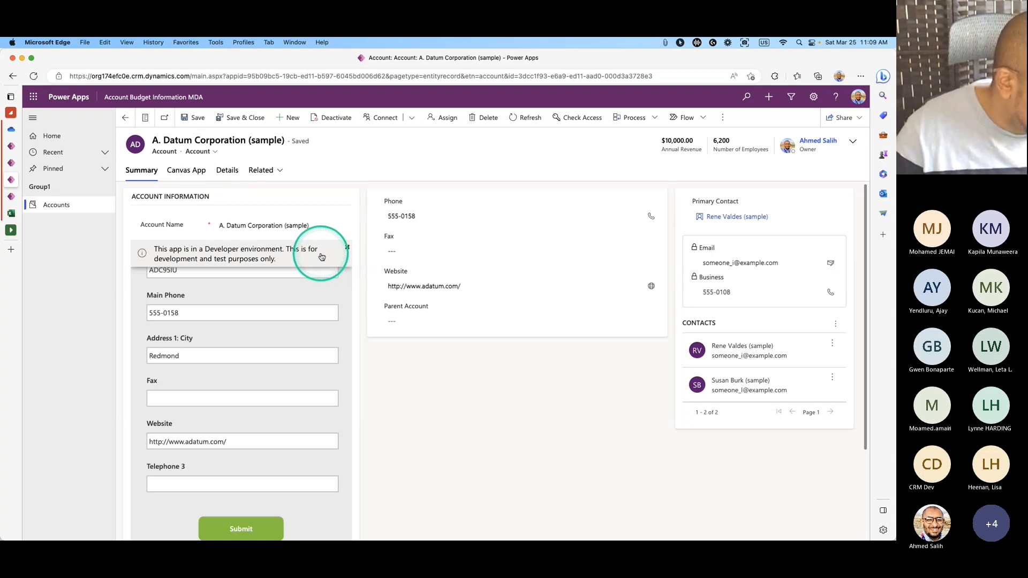
{"action": "left_click", "coordinate": [189, 170]}
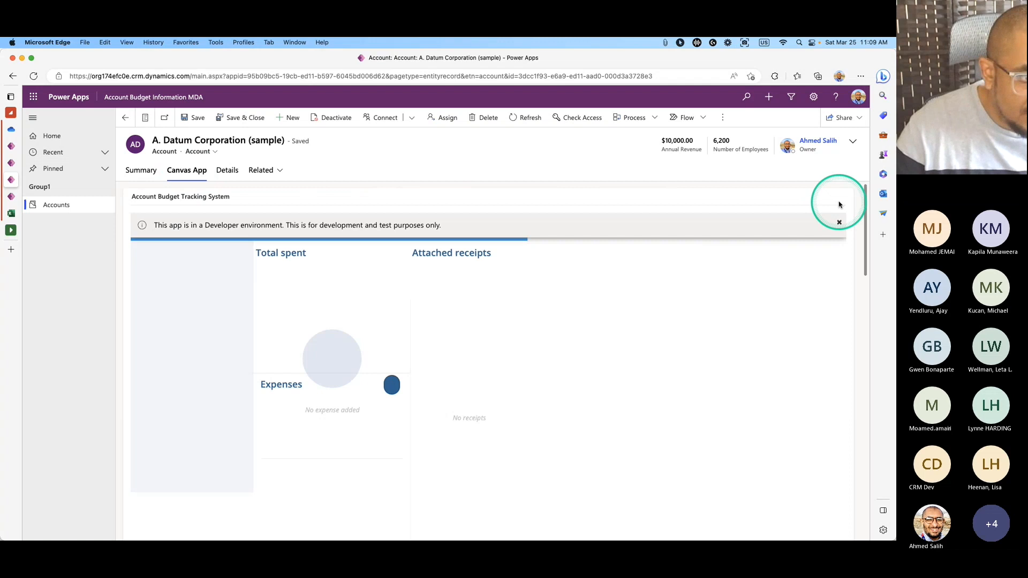
{"action": "left_click", "coordinate": [838, 222]}
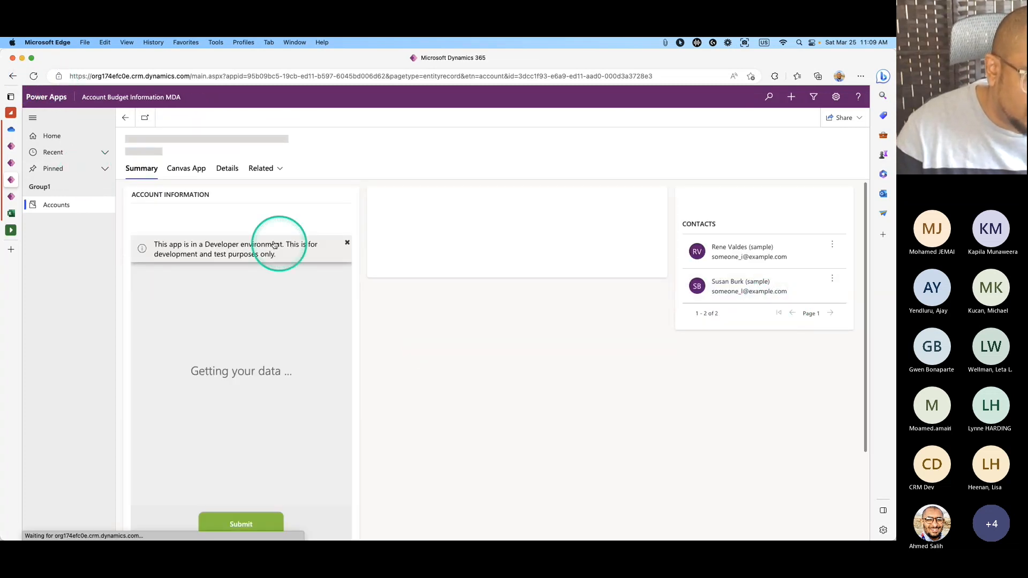
{"action": "left_click", "coordinate": [198, 169]}
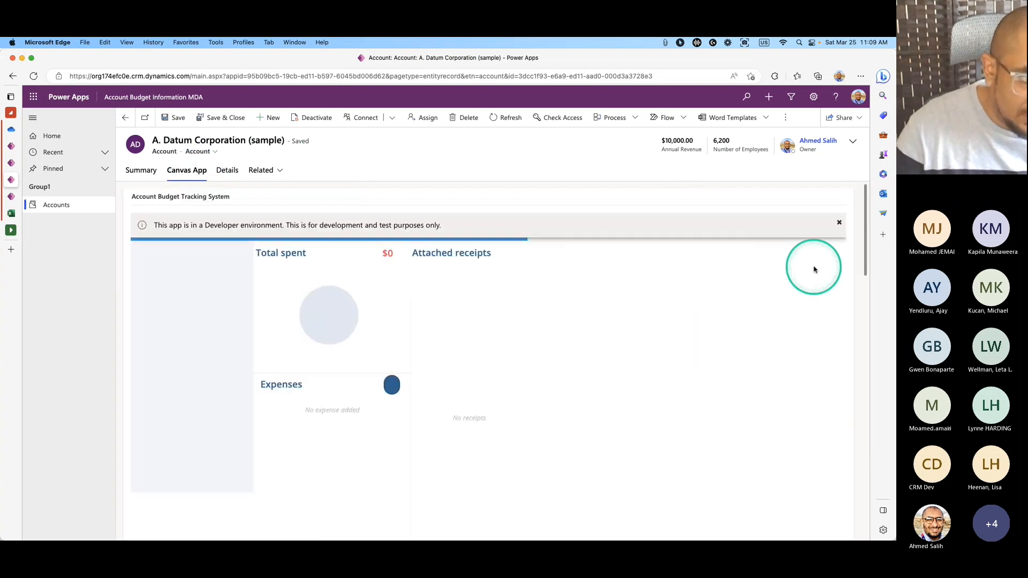
{"action": "left_click", "coordinate": [838, 222]}
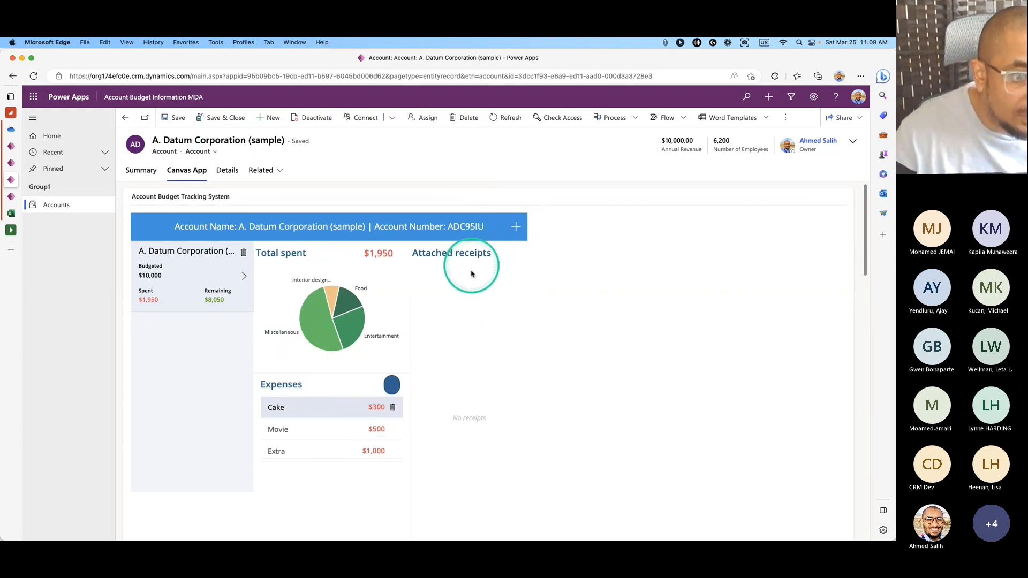
{"action": "scroll", "coordinate": [443, 438], "scroll_direction": "down", "scroll_amount": 6}
{"action": "scroll", "coordinate": [429, 433], "scroll_direction": "up", "scroll_amount": 6}
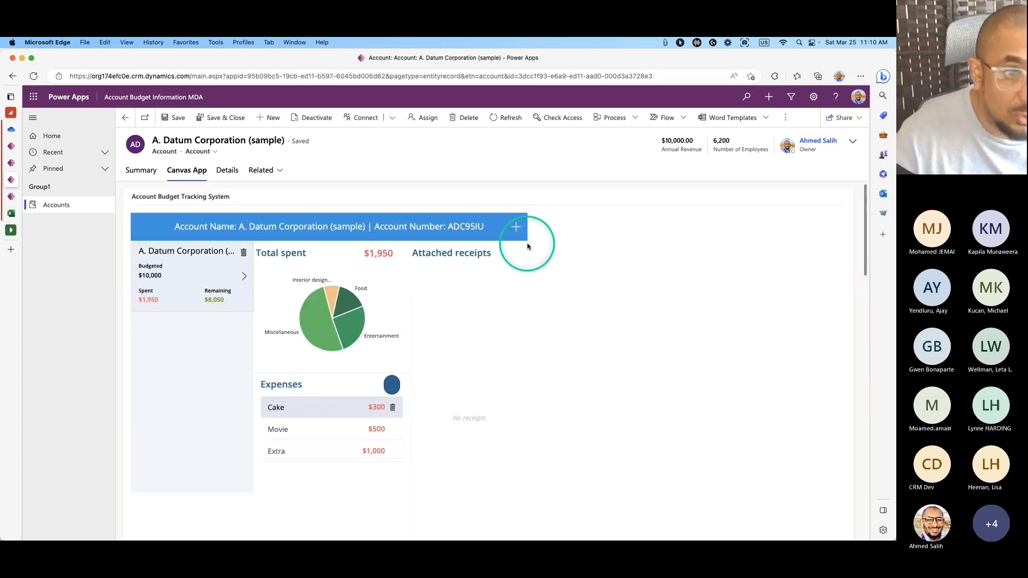
{"action": "left_click", "coordinate": [516, 227]}
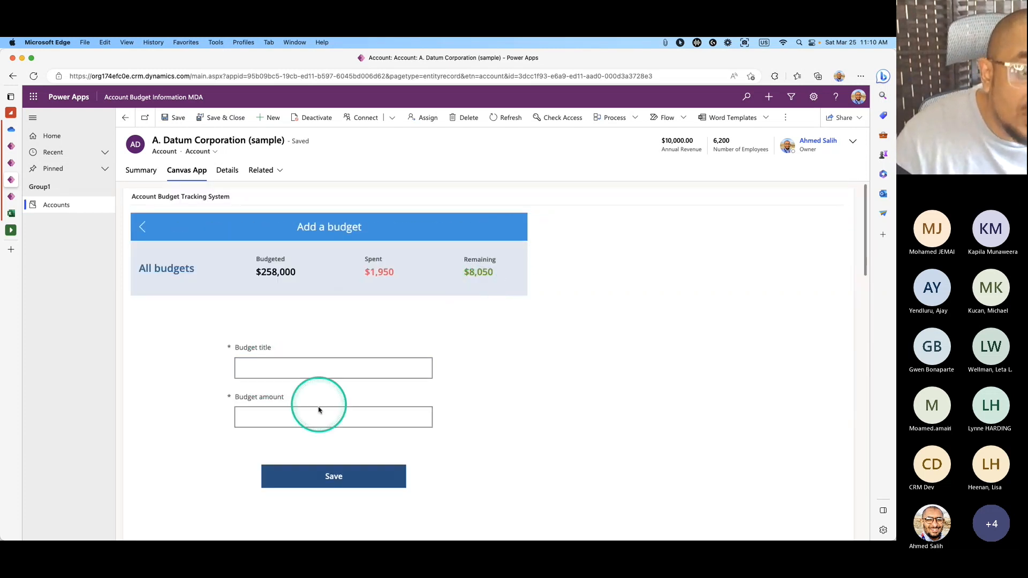
{"action": "left_click", "coordinate": [375, 369]}
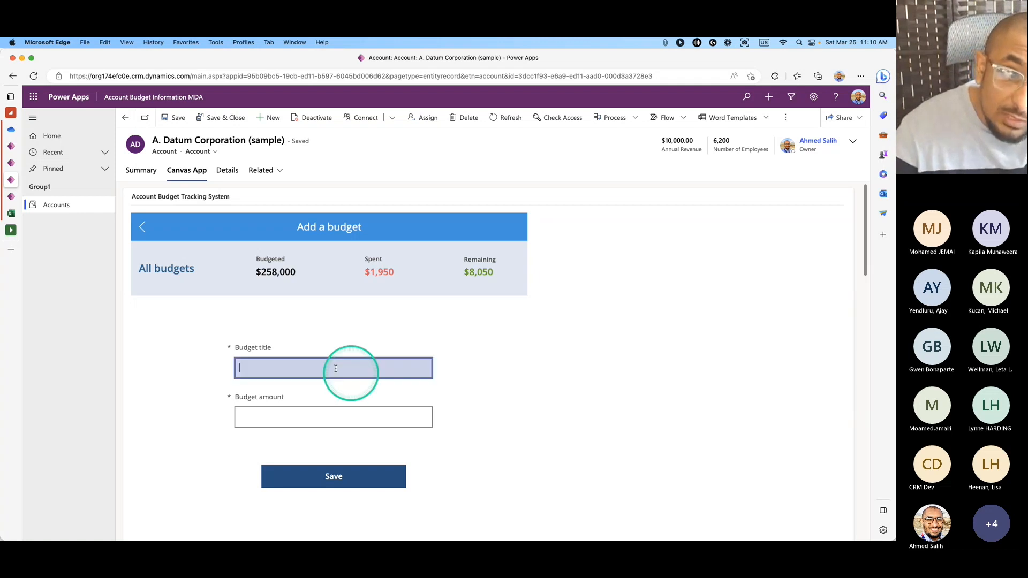
{"action": "left_click", "coordinate": [141, 235]}
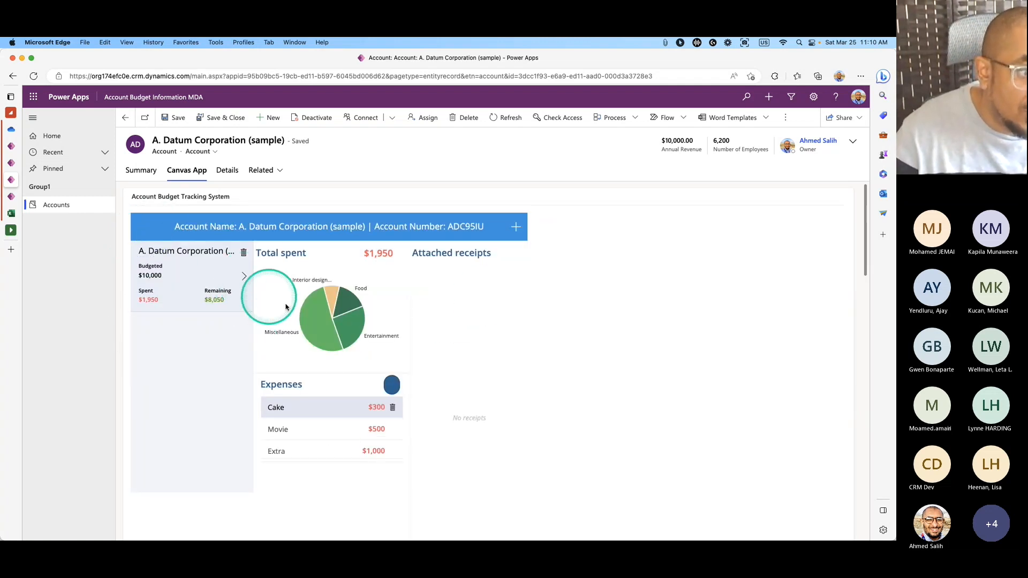
{"action": "scroll", "coordinate": [462, 418], "scroll_direction": "down", "scroll_amount": 3}
{"action": "scroll", "coordinate": [461, 418], "scroll_direction": "up", "scroll_amount": 3}
{"action": "left_click", "coordinate": [467, 313]}
{"action": "scroll", "coordinate": [465, 405], "scroll_direction": "down", "scroll_amount": 10}
{"action": "scroll", "coordinate": [465, 406], "scroll_direction": "down", "scroll_amount": 3}
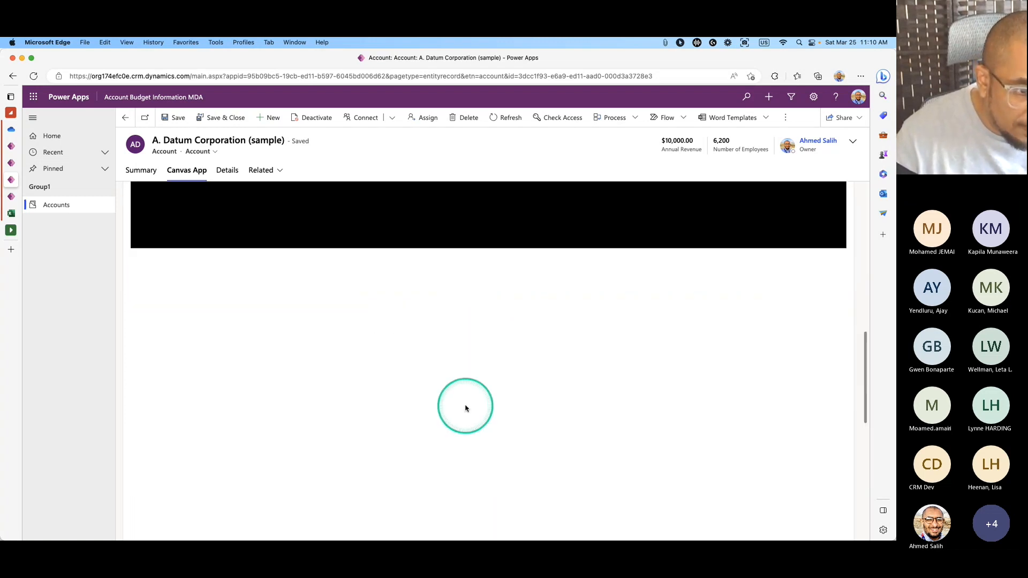
{"action": "scroll", "coordinate": [465, 406], "scroll_direction": "up", "scroll_amount": 12}
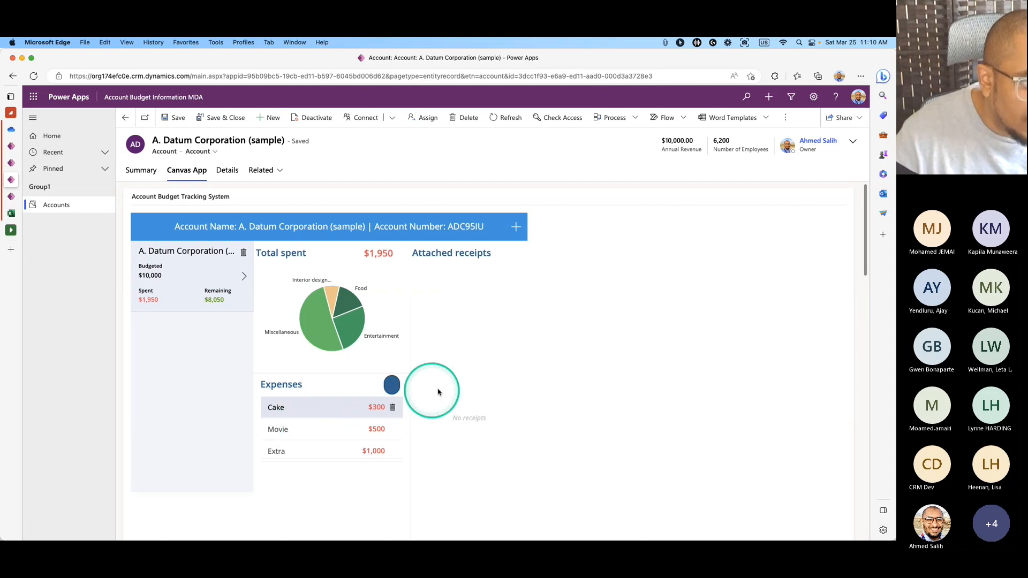
{"action": "left_click", "coordinate": [465, 261]}
{"action": "scroll", "coordinate": [477, 402], "scroll_direction": "down", "scroll_amount": 3}
{"action": "scroll", "coordinate": [477, 401], "scroll_direction": "up", "scroll_amount": 3}
{"action": "left_click", "coordinate": [516, 235]}
{"action": "left_click", "coordinate": [319, 371]}
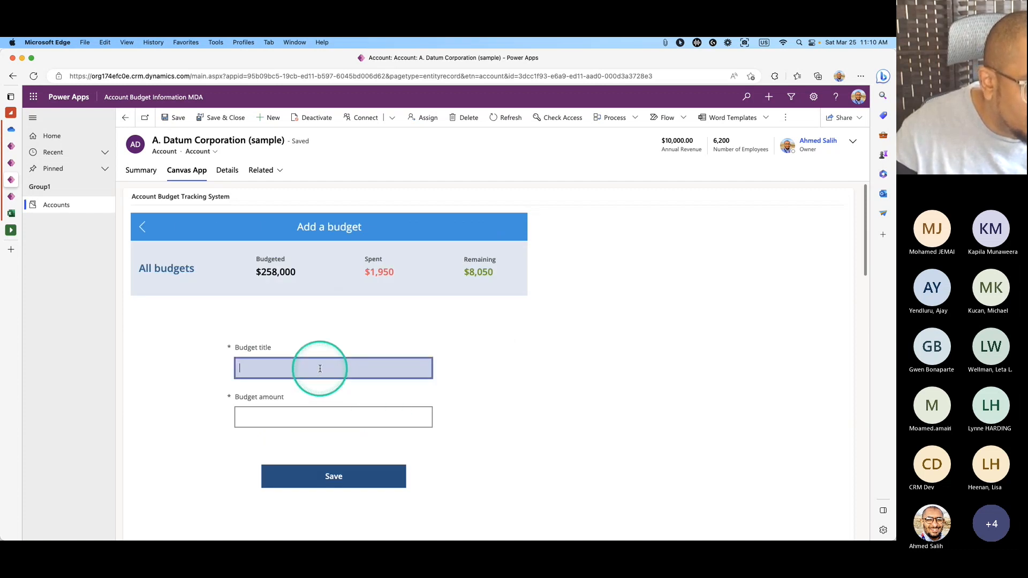
{"action": "left_click", "coordinate": [318, 417]}
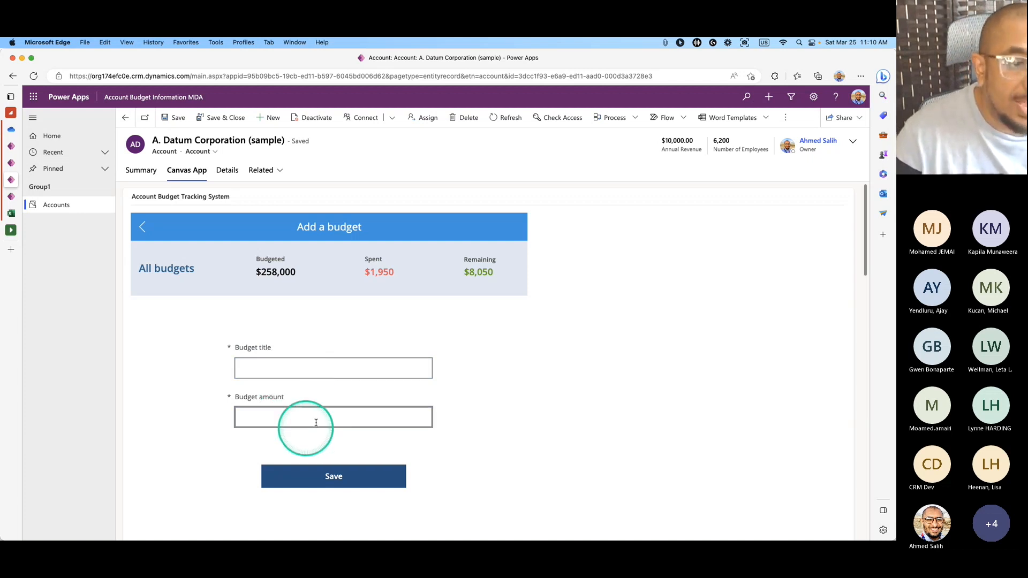
{"action": "left_click", "coordinate": [146, 225]}
{"action": "left_click", "coordinate": [419, 328]}
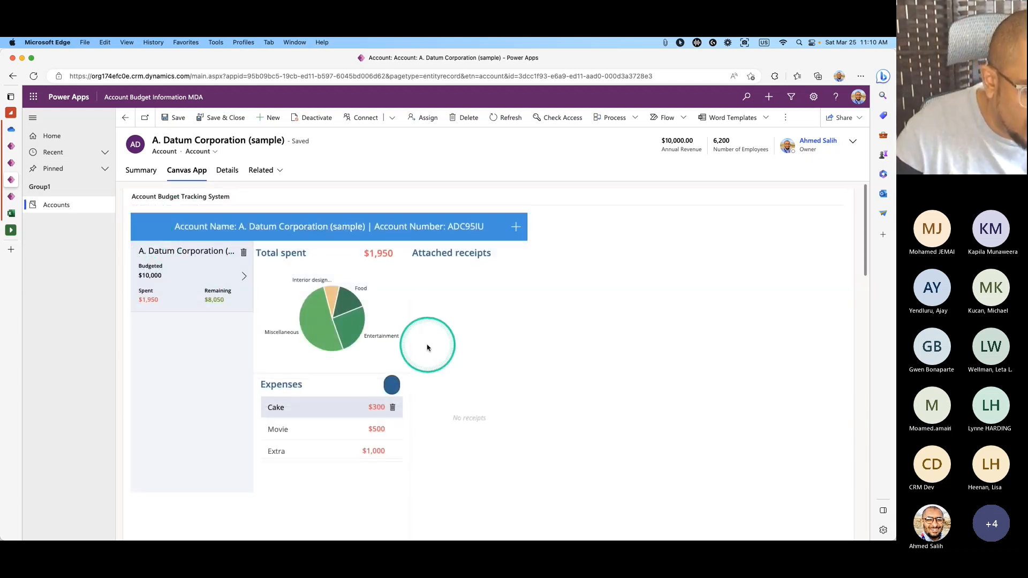
{"action": "left_click", "coordinate": [425, 351]}
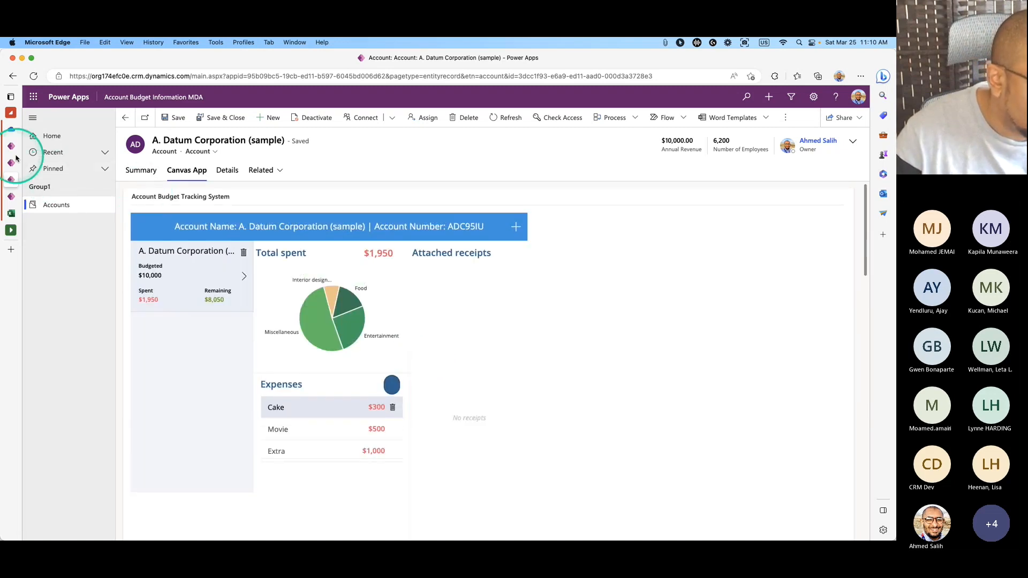
{"action": "left_click", "coordinate": [16, 151]}
{"action": "left_click", "coordinate": [16, 165]}
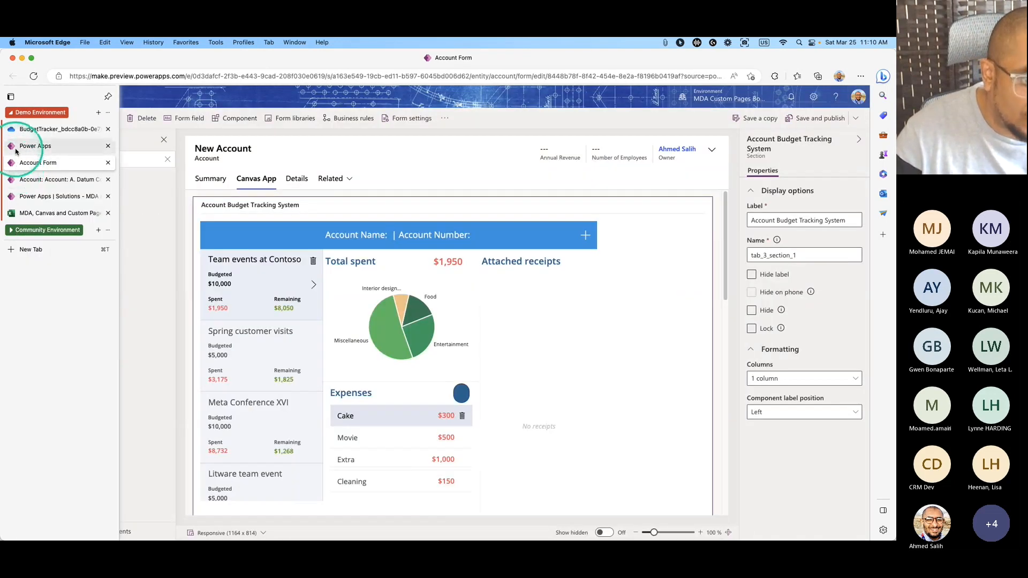
{"action": "left_click", "coordinate": [16, 148]}
{"action": "left_click", "coordinate": [585, 254]}
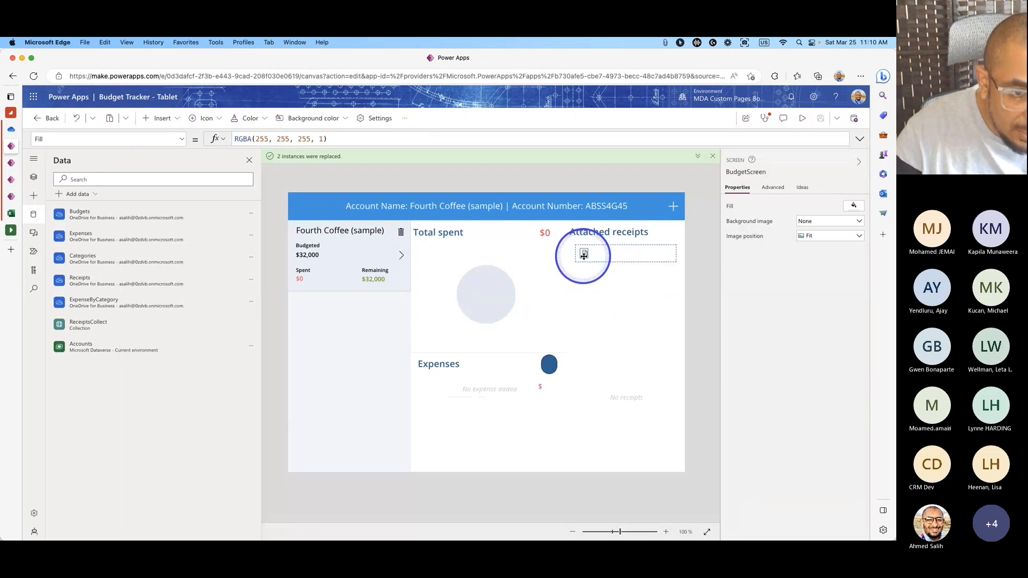
{"action": "left_click", "coordinate": [615, 254]}
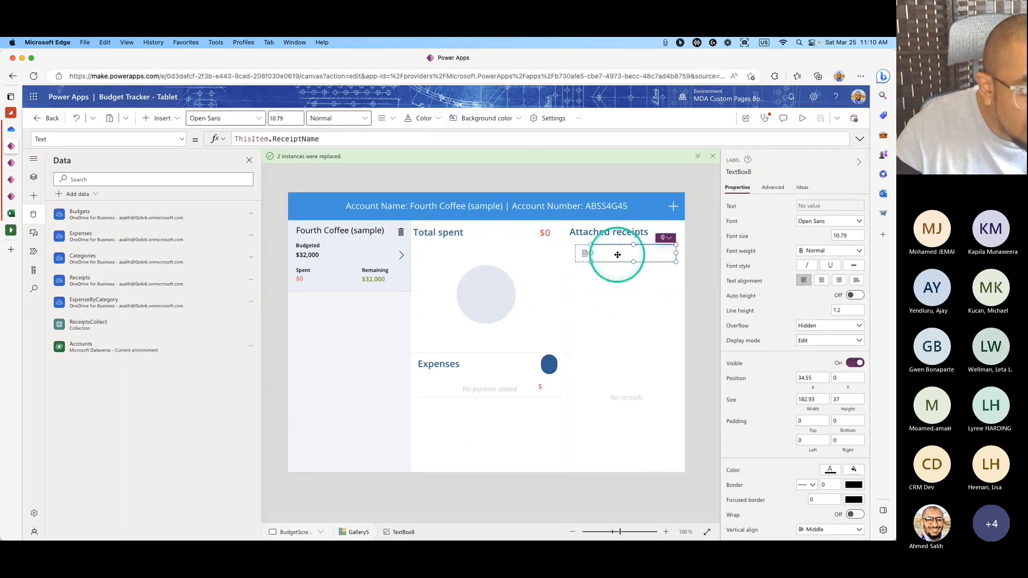
{"action": "left_click", "coordinate": [632, 236]}
{"action": "left_click", "coordinate": [641, 339]}
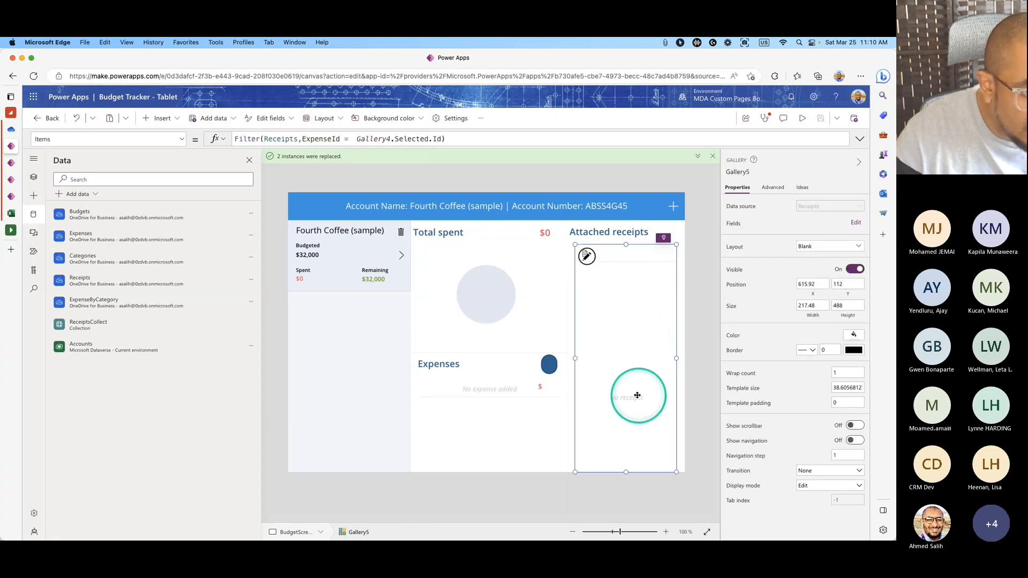
{"action": "left_click", "coordinate": [802, 119]}
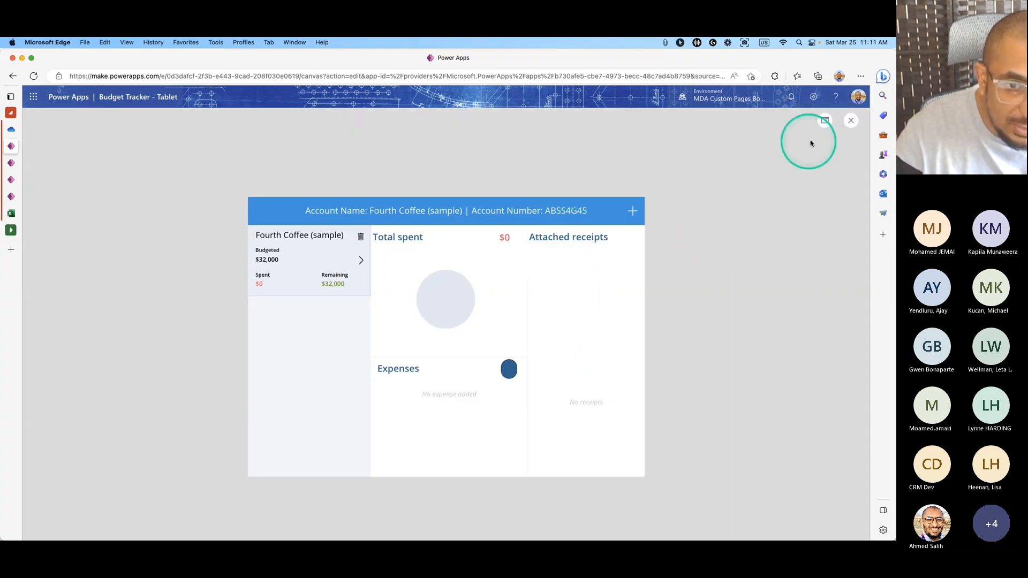
{"action": "left_click", "coordinate": [850, 121]}
{"action": "left_click", "coordinate": [527, 360]}
{"action": "left_click", "coordinate": [549, 368]}
{"action": "left_click", "coordinate": [11, 162]}
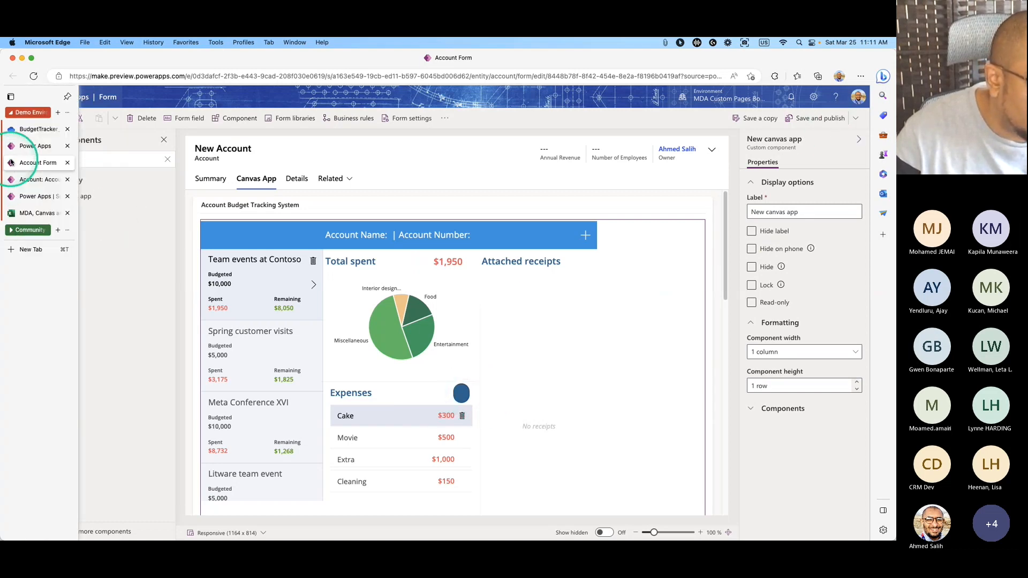
{"action": "left_click", "coordinate": [32, 146]}
{"action": "left_click", "coordinate": [11, 182]}
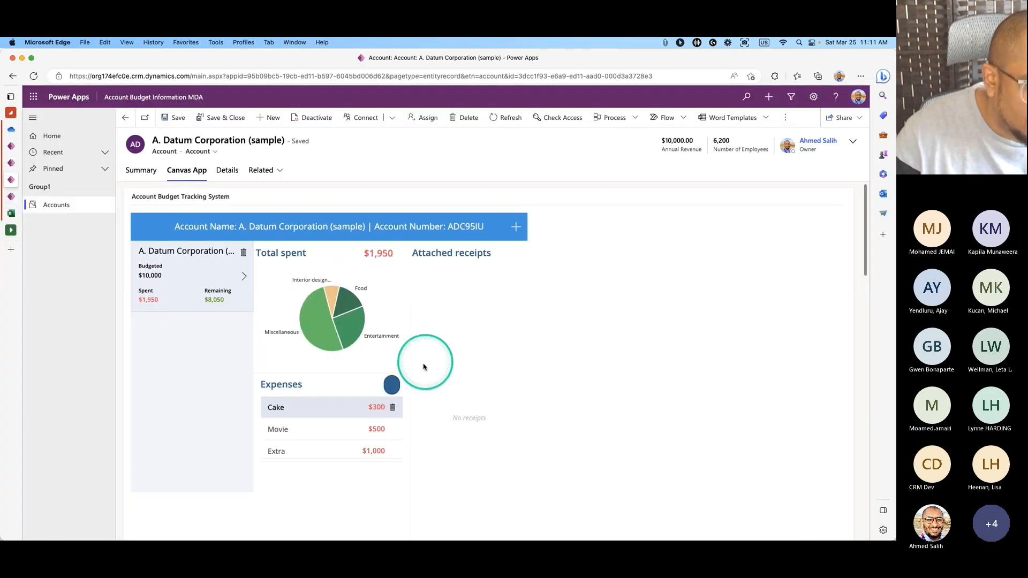
Try saving a new expense with category Food after allowing camera access.
{"action": "left_click", "coordinate": [392, 386]}
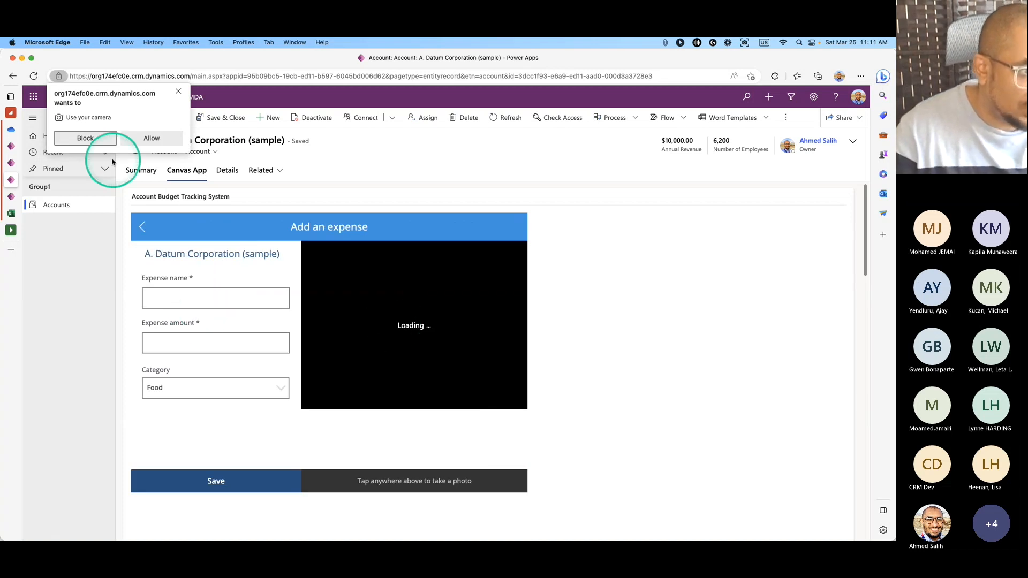
{"action": "left_click", "coordinate": [140, 140]}
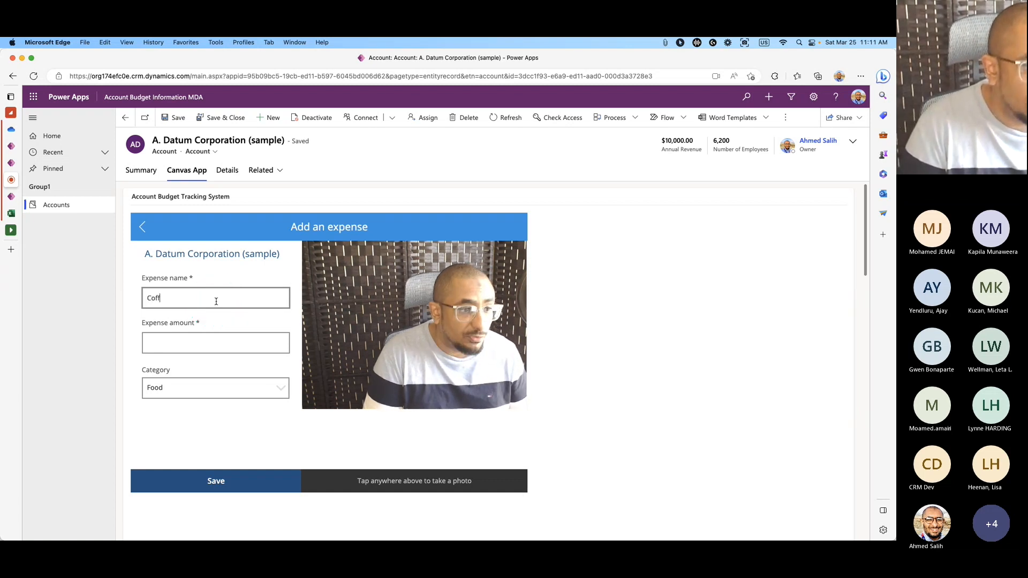
{"action": "left_click", "coordinate": [213, 338]}
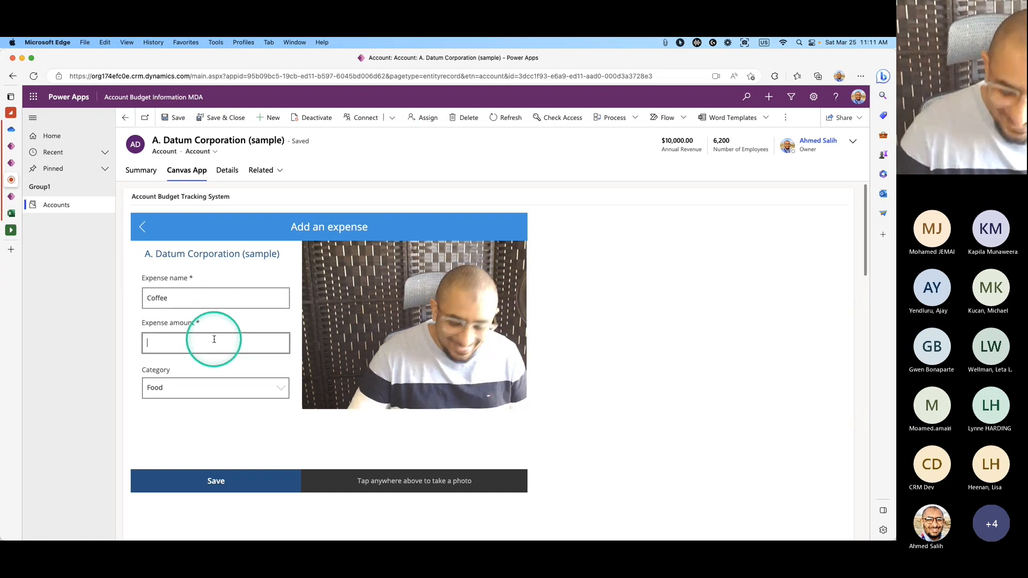
{"action": "left_click", "coordinate": [227, 395]}
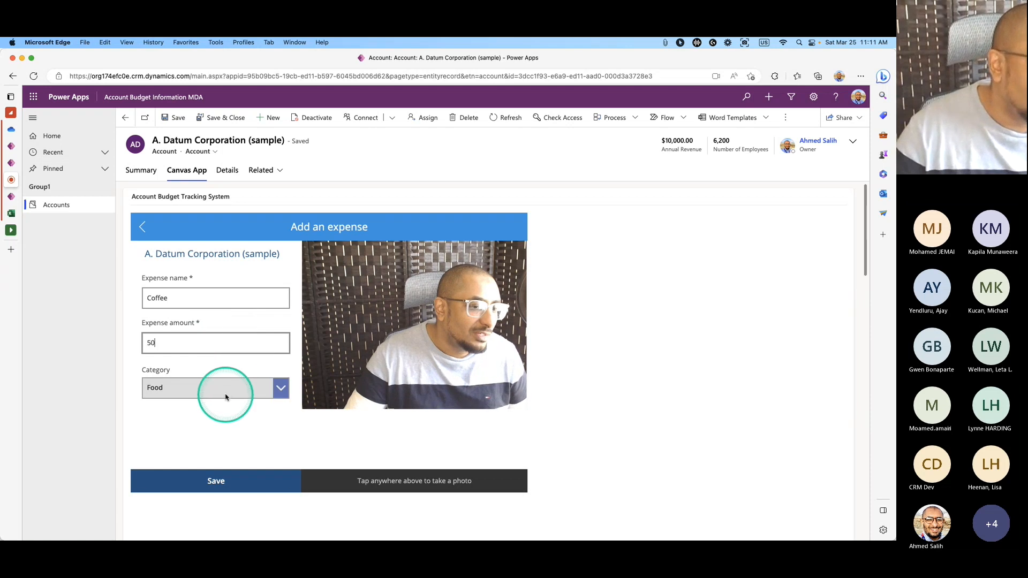
{"action": "left_click", "coordinate": [235, 405]}
{"action": "left_click", "coordinate": [251, 485]}
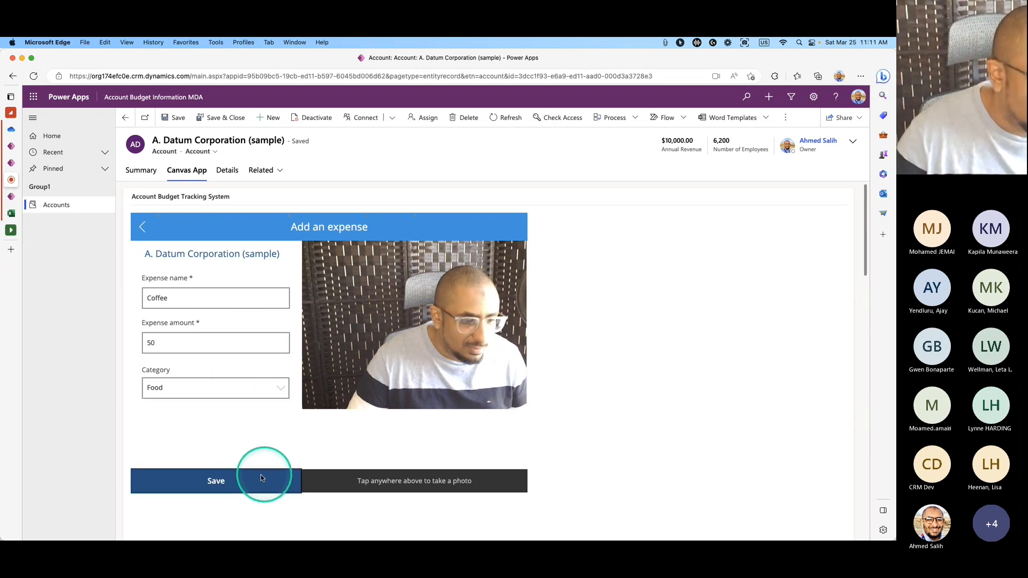
Dismiss the required-field error and return to the budget overview.
{"action": "left_click", "coordinate": [192, 295]}
{"action": "left_click", "coordinate": [838, 223]}
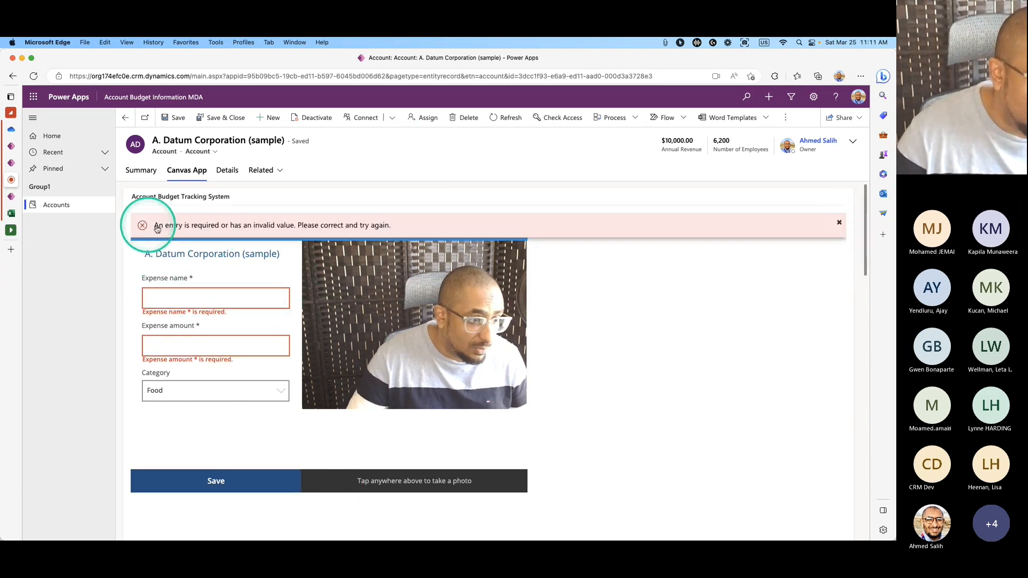
{"action": "left_click", "coordinate": [839, 223]}
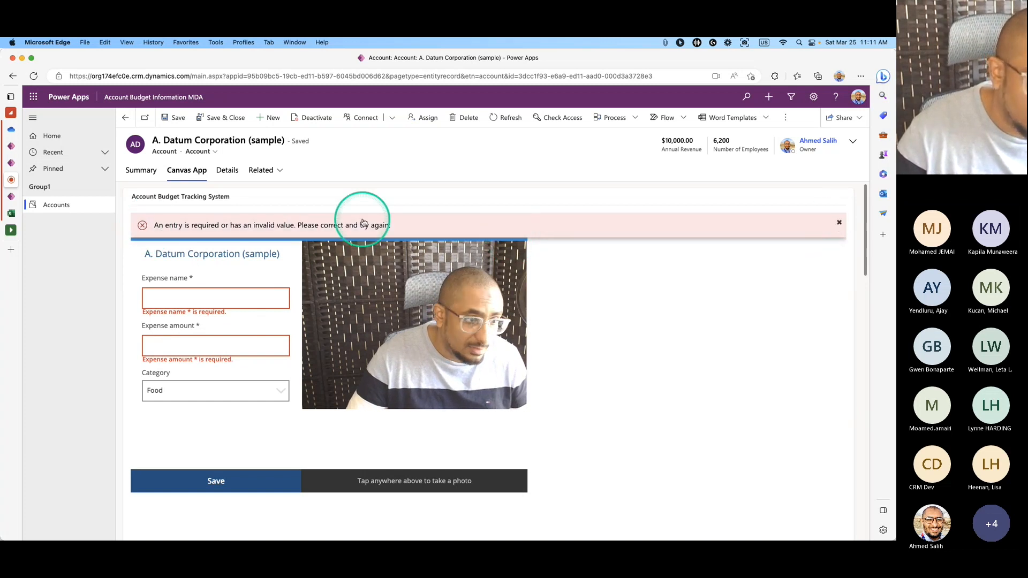
{"action": "left_click", "coordinate": [839, 224]}
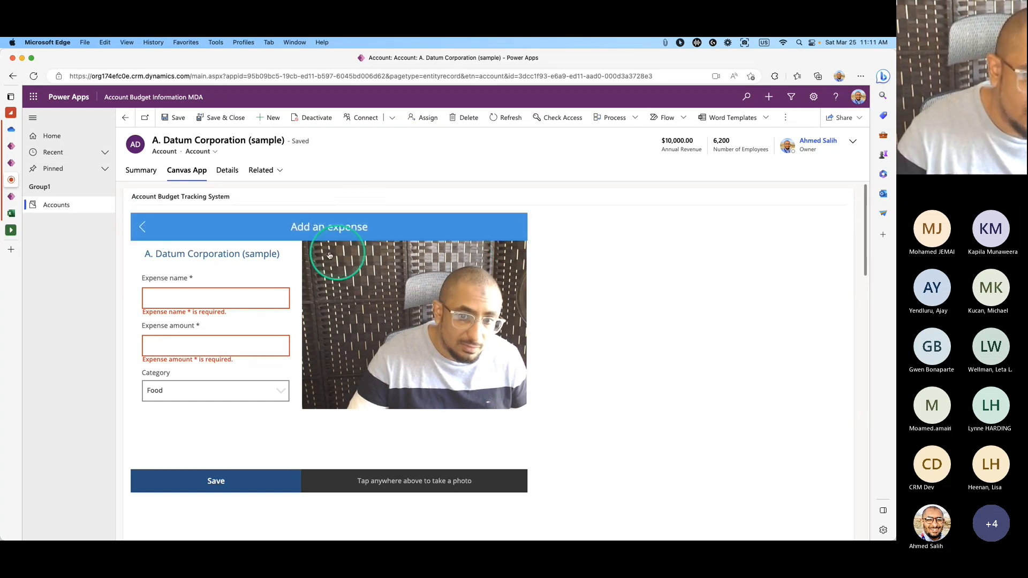
{"action": "left_click", "coordinate": [150, 229]}
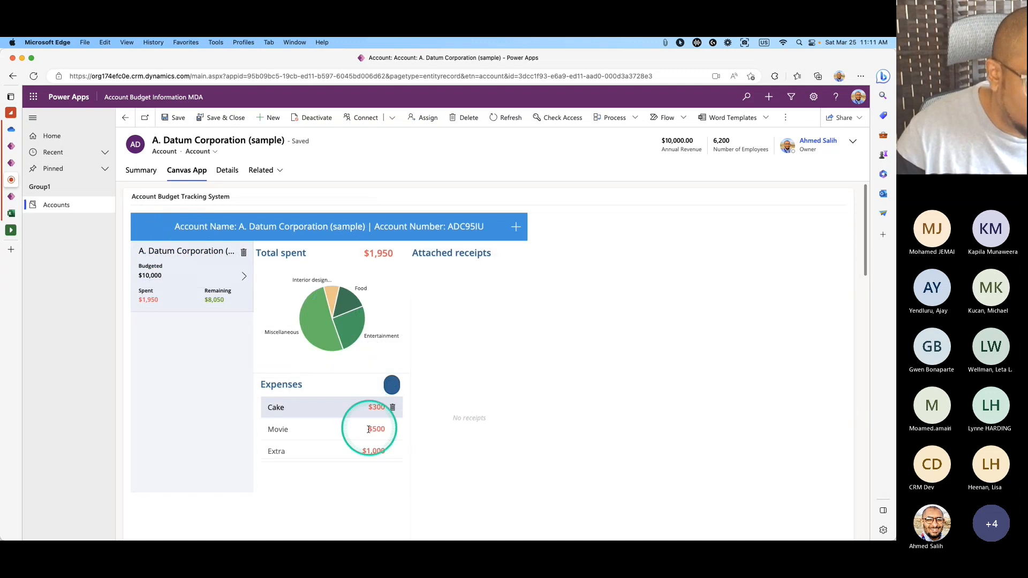
Refresh the A. Datum account record and show the embedded budget app again.
{"action": "scroll", "coordinate": [316, 448], "scroll_direction": "down", "scroll_amount": 10}
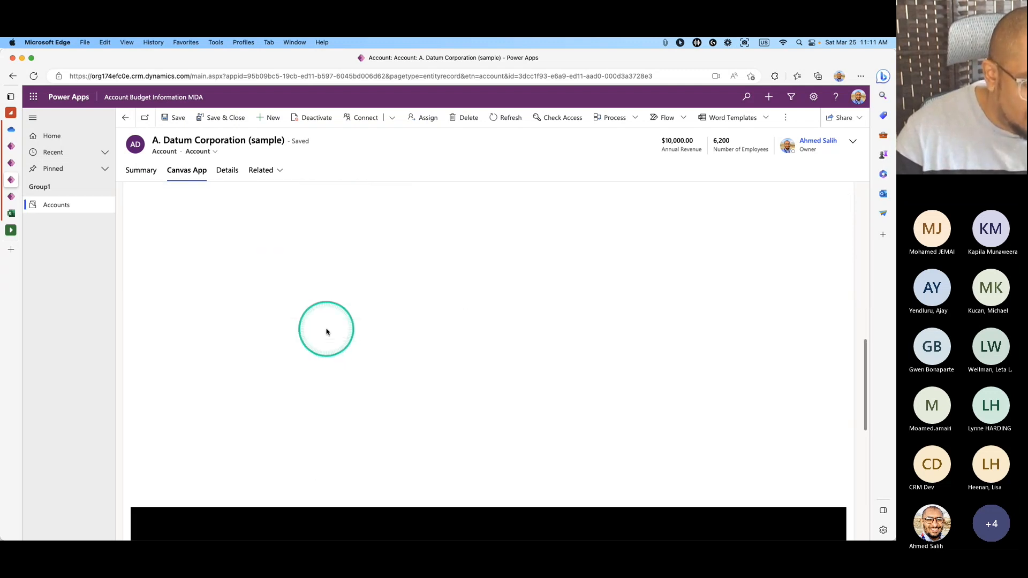
{"action": "scroll", "coordinate": [330, 339], "scroll_direction": "up", "scroll_amount": 10}
{"action": "left_click", "coordinate": [503, 117]}
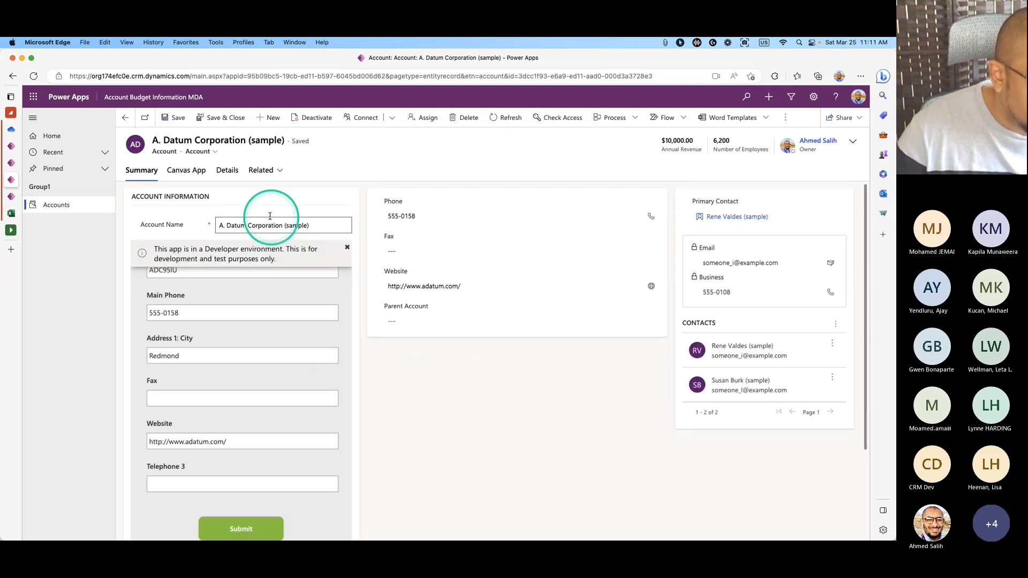
{"action": "left_click", "coordinate": [187, 170]}
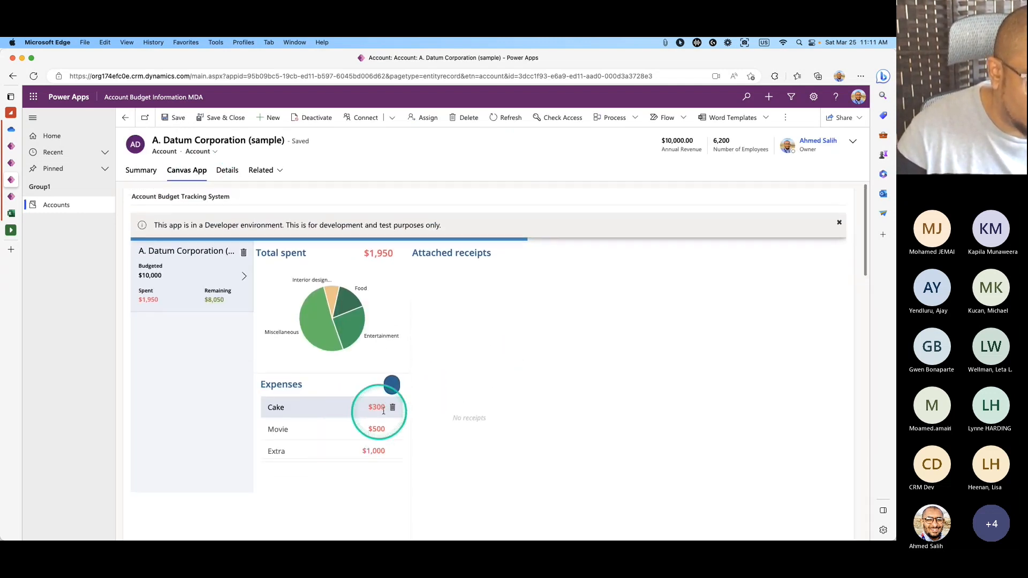
Add a Coffee expense of 10 with a receipt photo and save it.
{"action": "left_click", "coordinate": [391, 384]}
{"action": "left_click", "coordinate": [229, 298]}
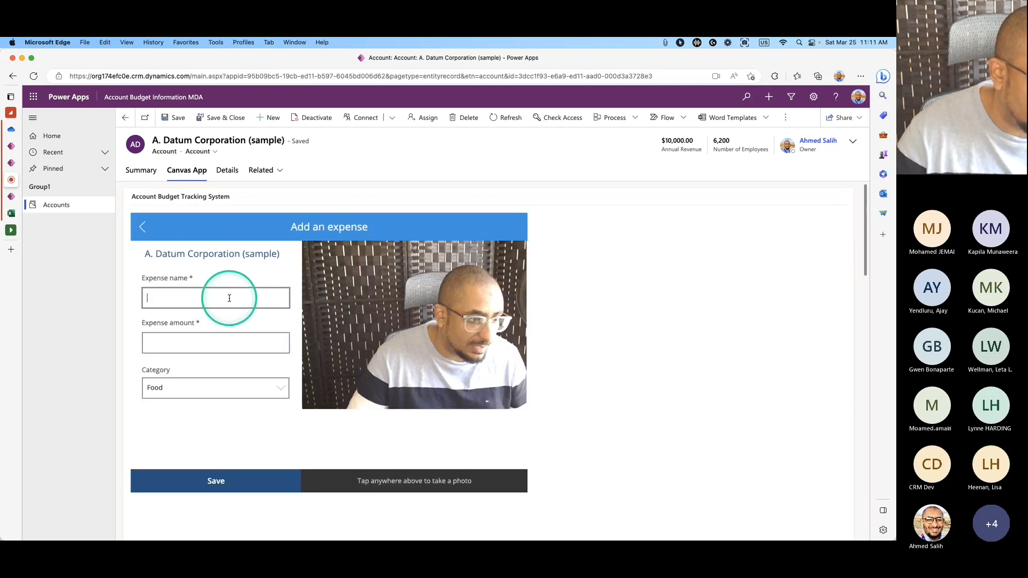
{"action": "type", "text": "cofee"}
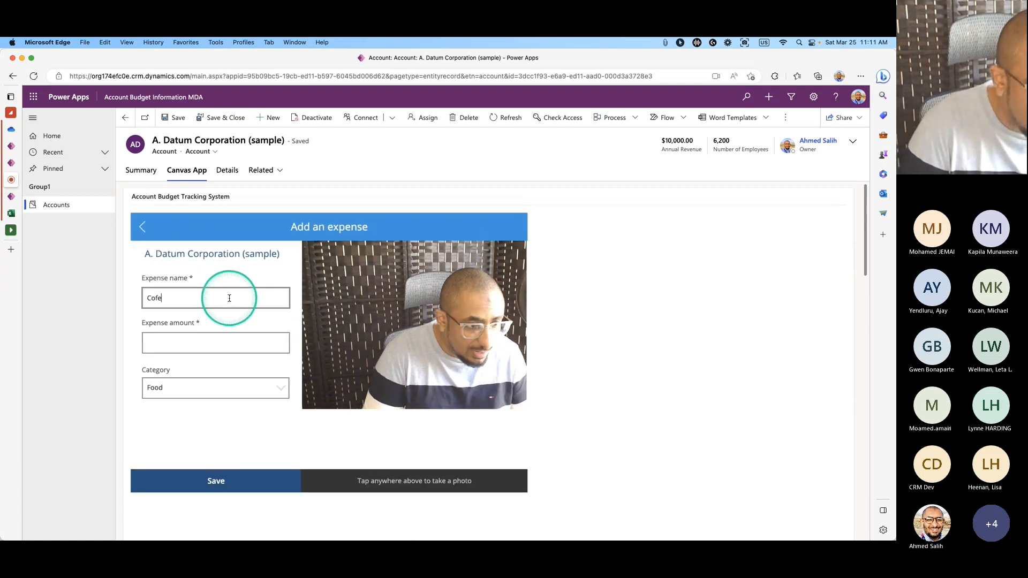
{"action": "key", "text": "BackSpace"}
{"action": "key", "text": "BackSpace"}
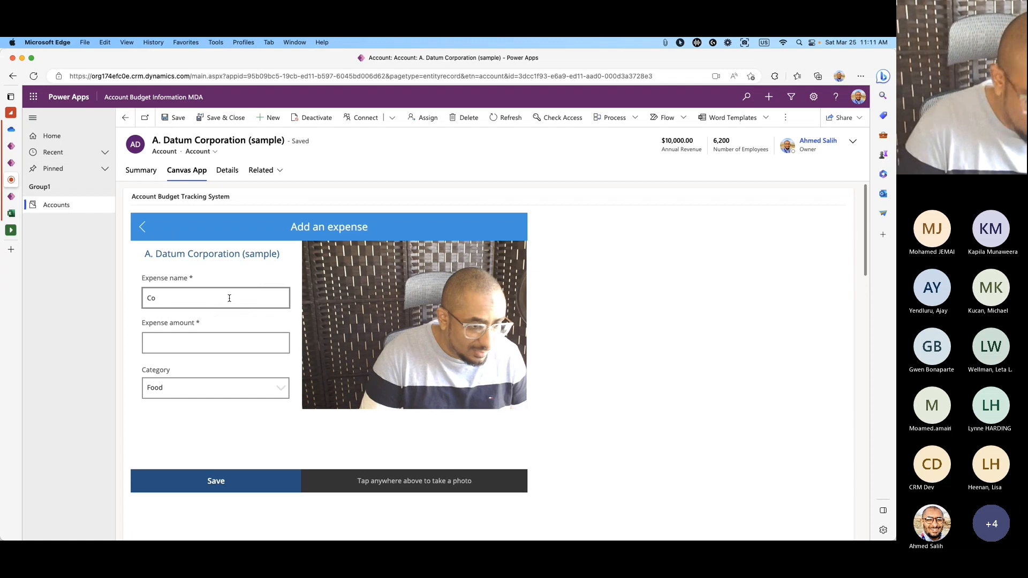
{"action": "type", "text": "fee"}
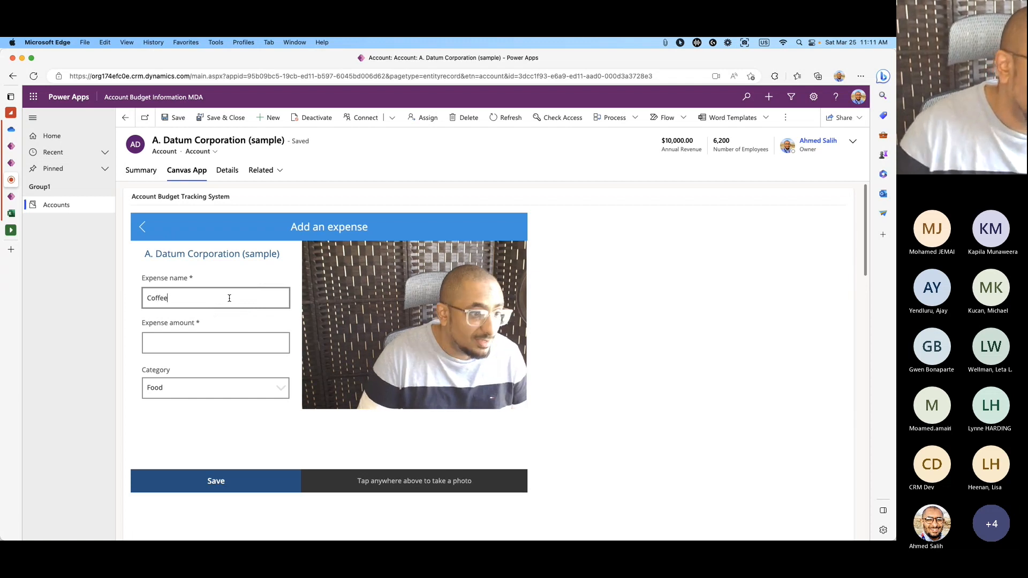
{"action": "left_click", "coordinate": [213, 336]}
{"action": "type", "text": "10"}
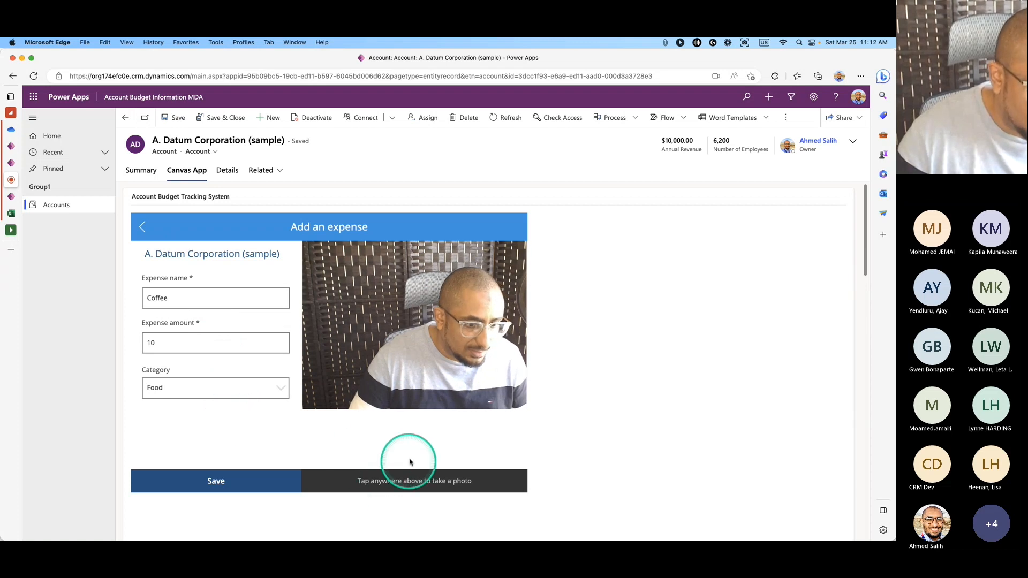
{"action": "left_click", "coordinate": [437, 390]}
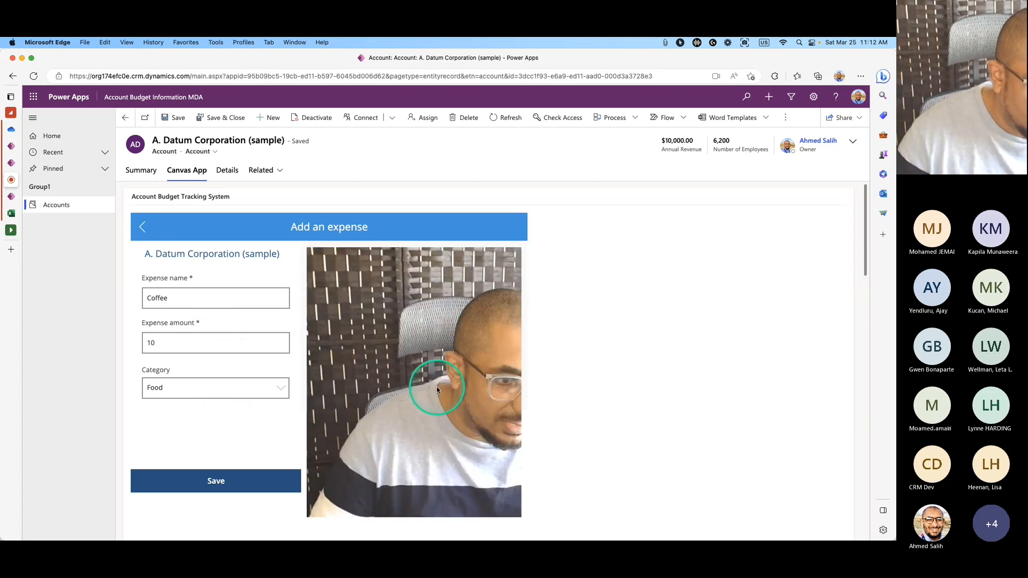
{"action": "left_click", "coordinate": [218, 484]}
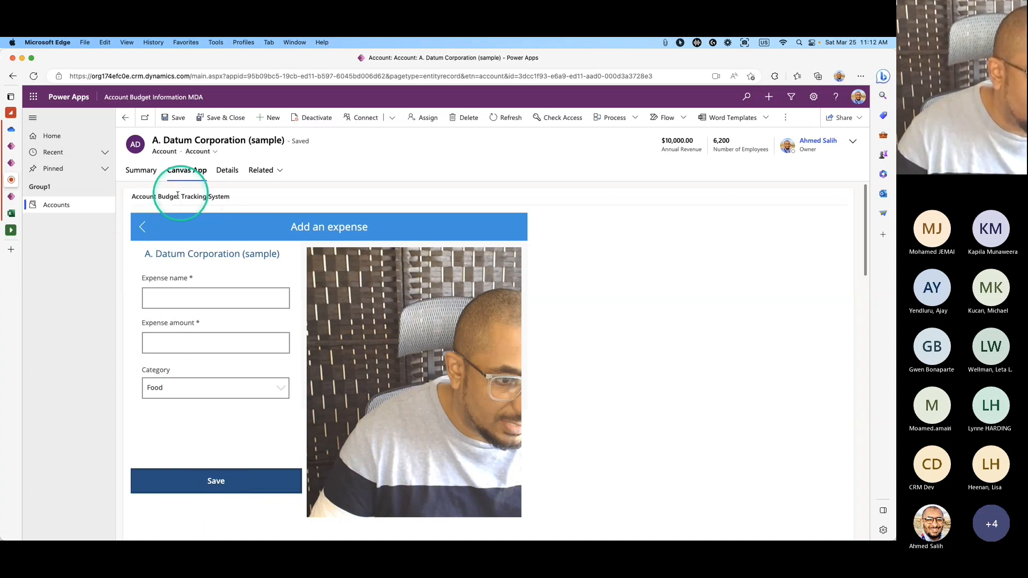
{"action": "left_click", "coordinate": [142, 227]}
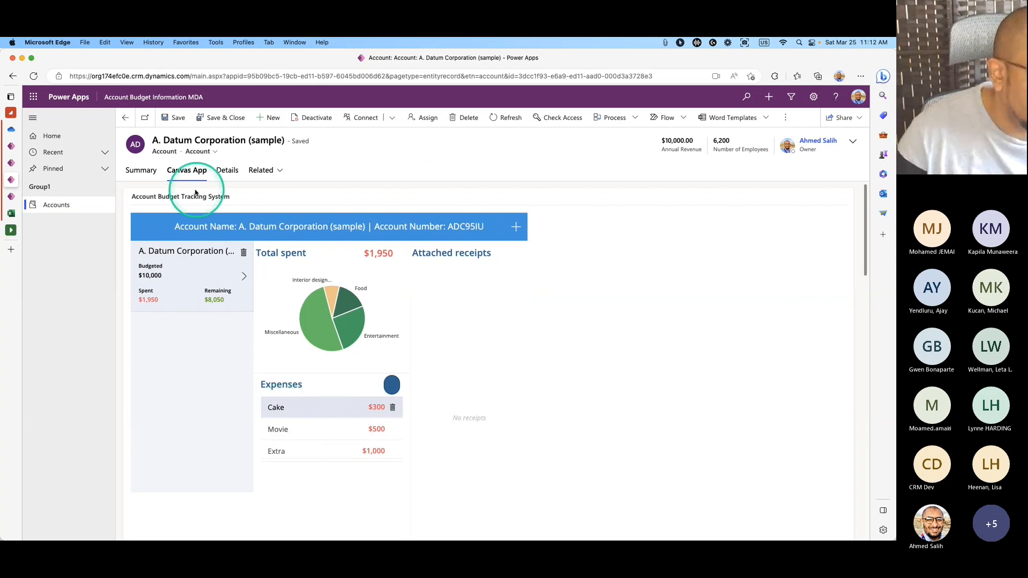
Open the data.xlsx workbook from OneDrive.
{"action": "left_click", "coordinate": [147, 175]}
{"action": "left_click", "coordinate": [196, 170]}
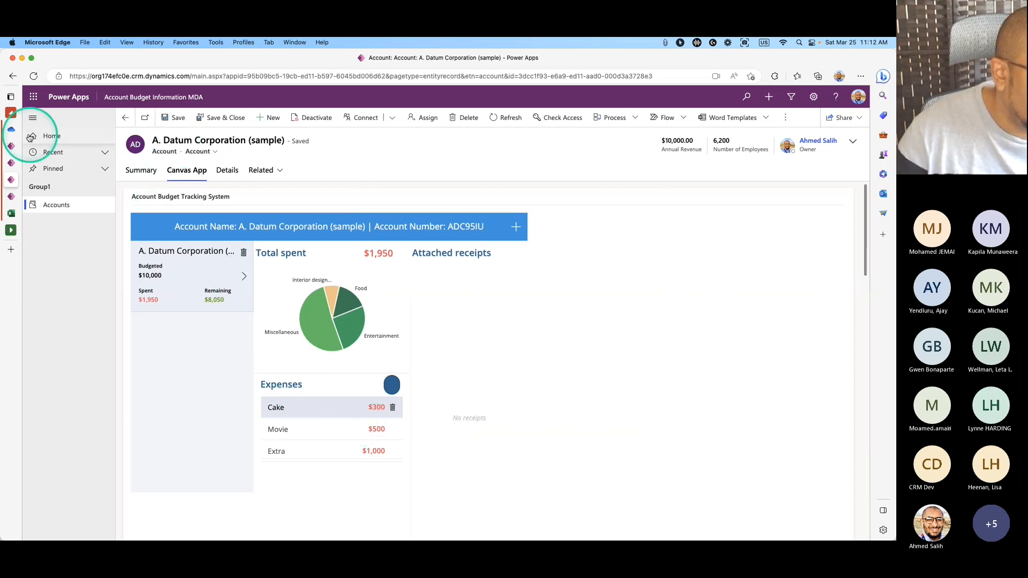
{"action": "left_click", "coordinate": [10, 129]}
{"action": "left_click", "coordinate": [205, 207]}
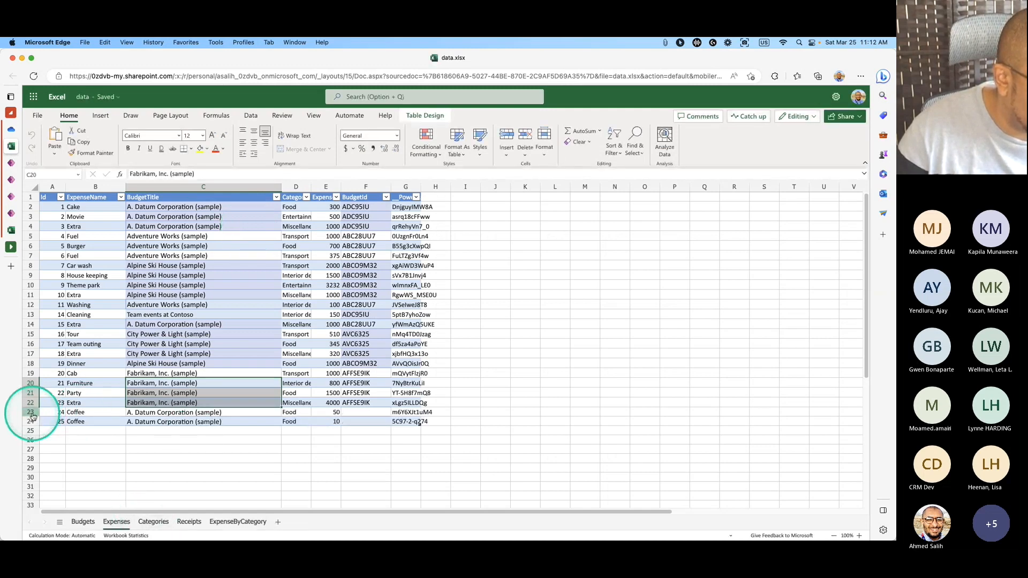
Select the Coffee rows' BudgetId cells F23:F24 and widen column F.
{"action": "left_click_drag", "start_coordinate": [30, 412], "coordinate": [32, 423]}
{"action": "left_click", "coordinate": [226, 429]}
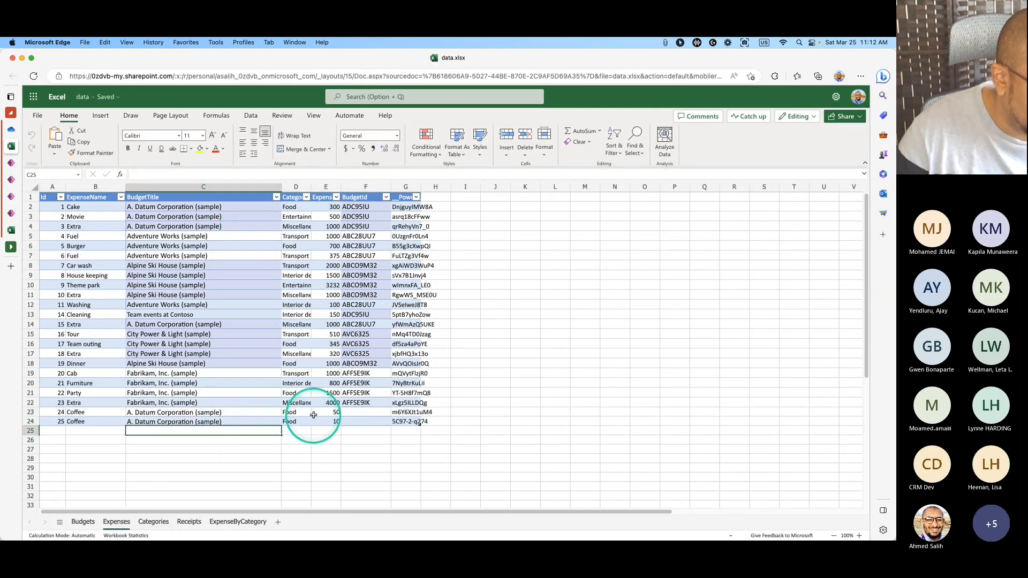
{"action": "left_click", "coordinate": [315, 414]}
{"action": "left_click_drag", "start_coordinate": [355, 412], "coordinate": [356, 424]}
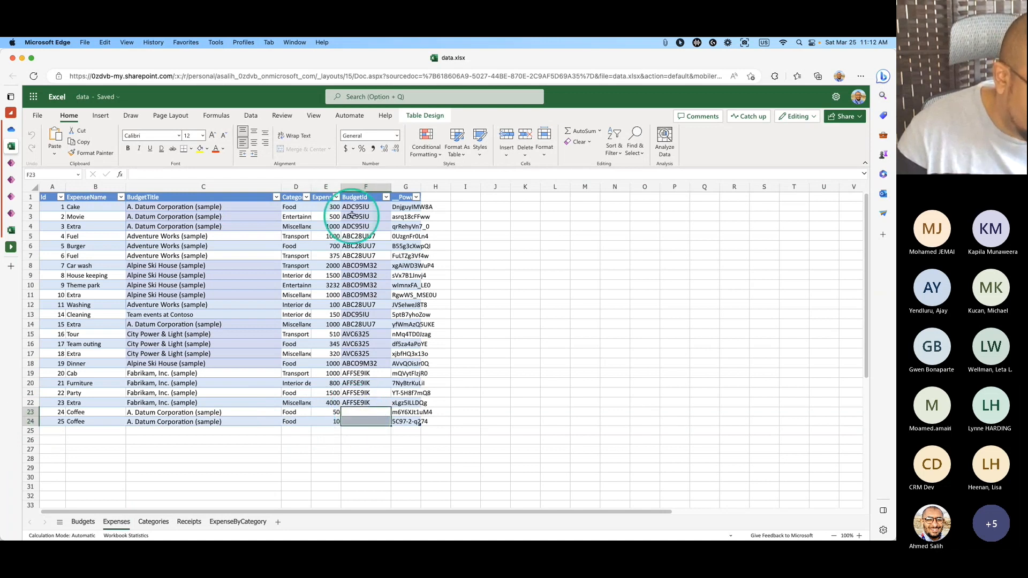
{"action": "double_click", "coordinate": [391, 186]}
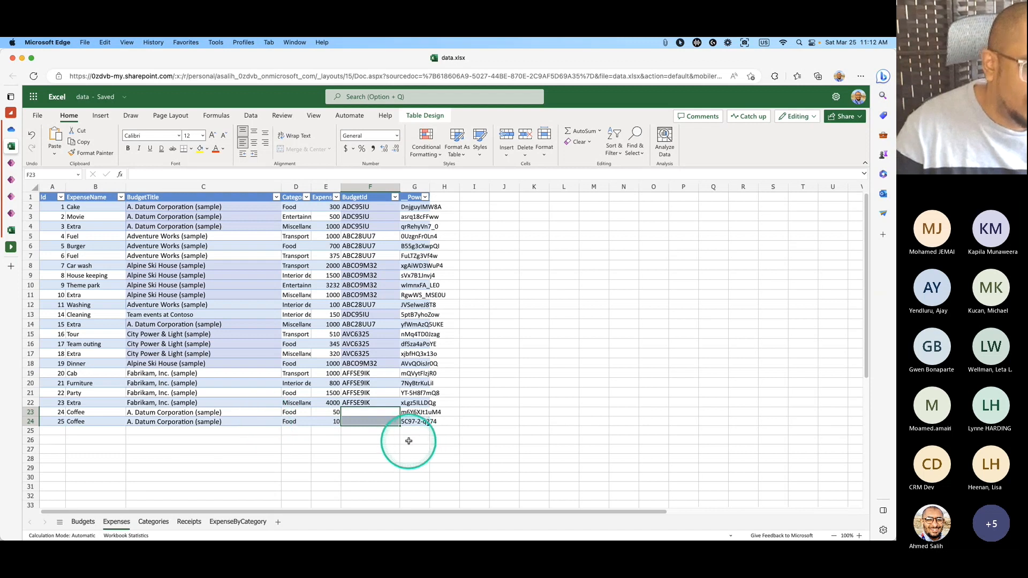
{"action": "left_click_drag", "start_coordinate": [401, 186], "coordinate": [409, 192]}
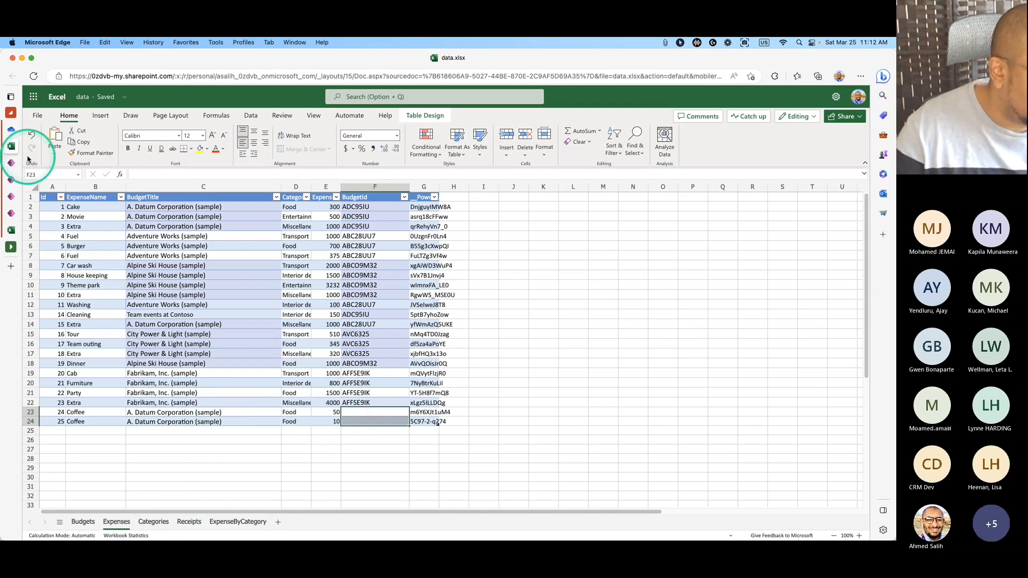
Return to editing the Budget Tracker - Tablet app in Power Apps Studio.
{"action": "left_click", "coordinate": [10, 163]}
{"action": "left_click", "coordinate": [11, 179]}
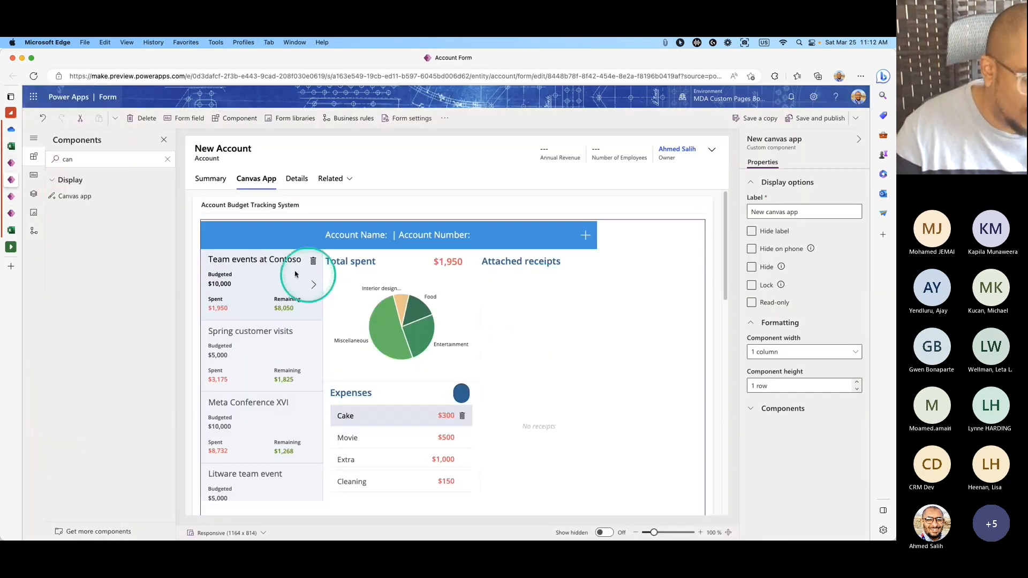
{"action": "left_click", "coordinate": [11, 196]}
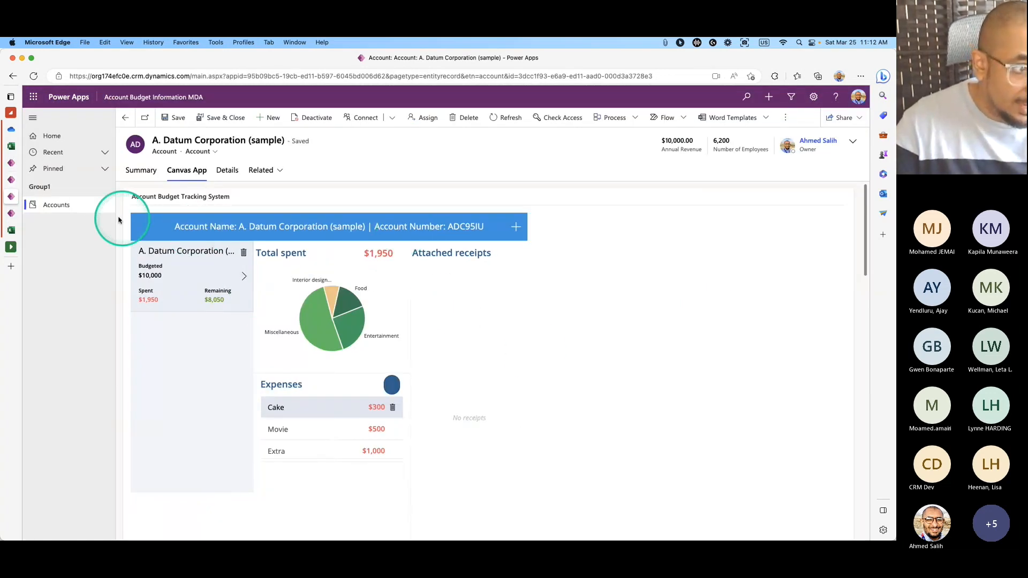
{"action": "left_click", "coordinate": [29, 160]}
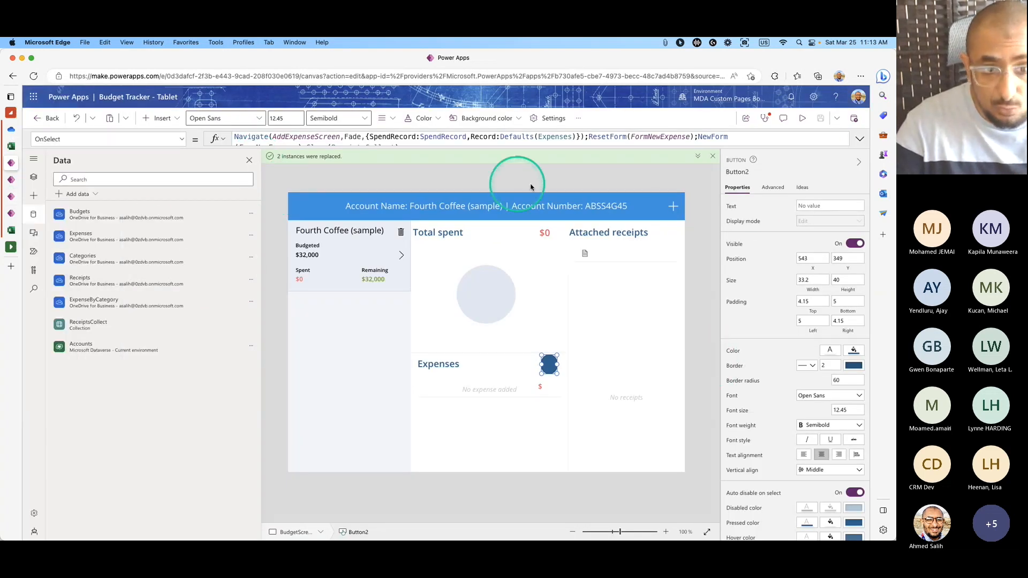
Review the Save button's OnSelect formula and go to AddExpenseScreen in Tree view.
{"action": "left_click", "coordinate": [579, 145]}
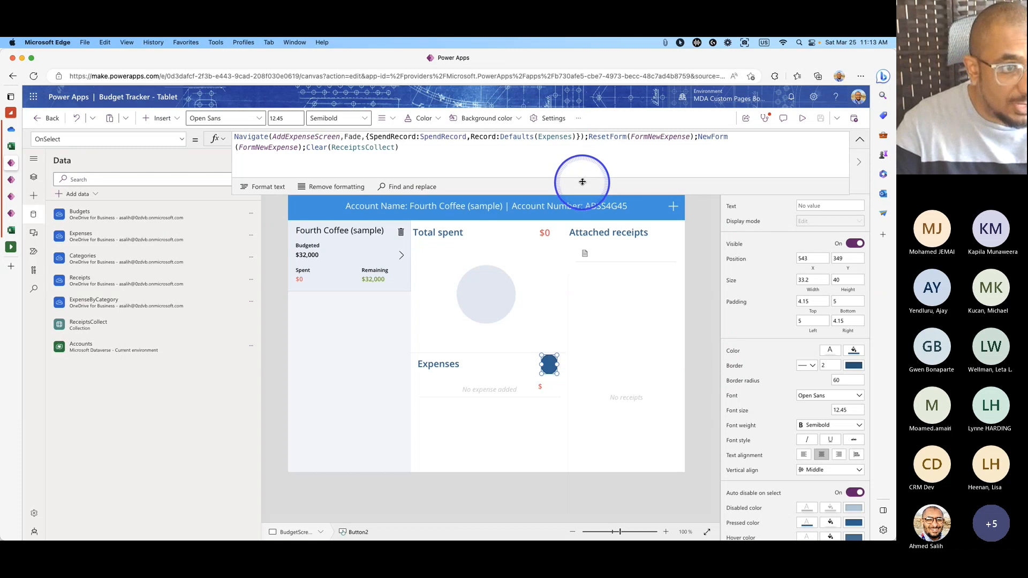
{"action": "left_click", "coordinate": [34, 178]}
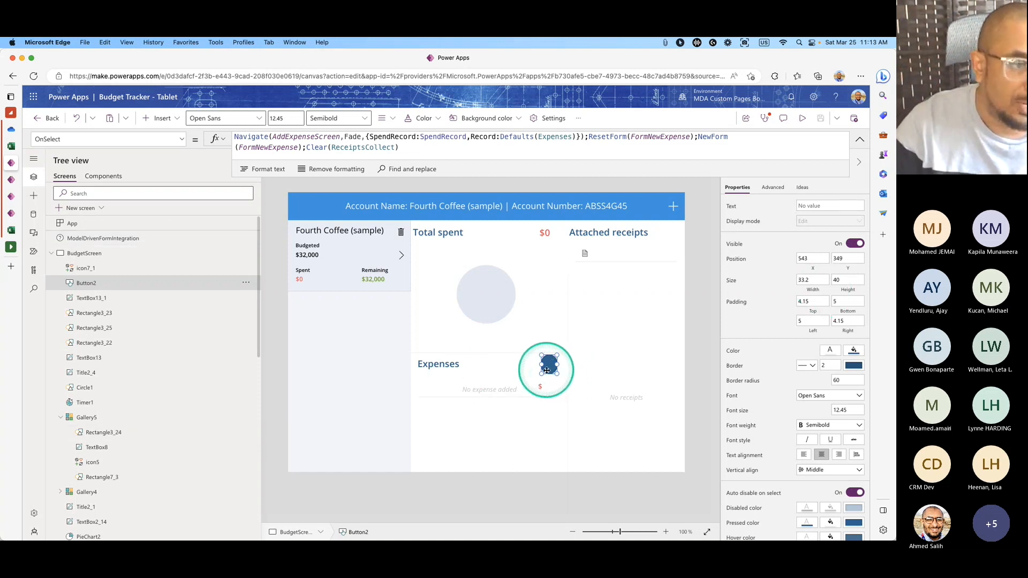
{"action": "left_click", "coordinate": [51, 253]}
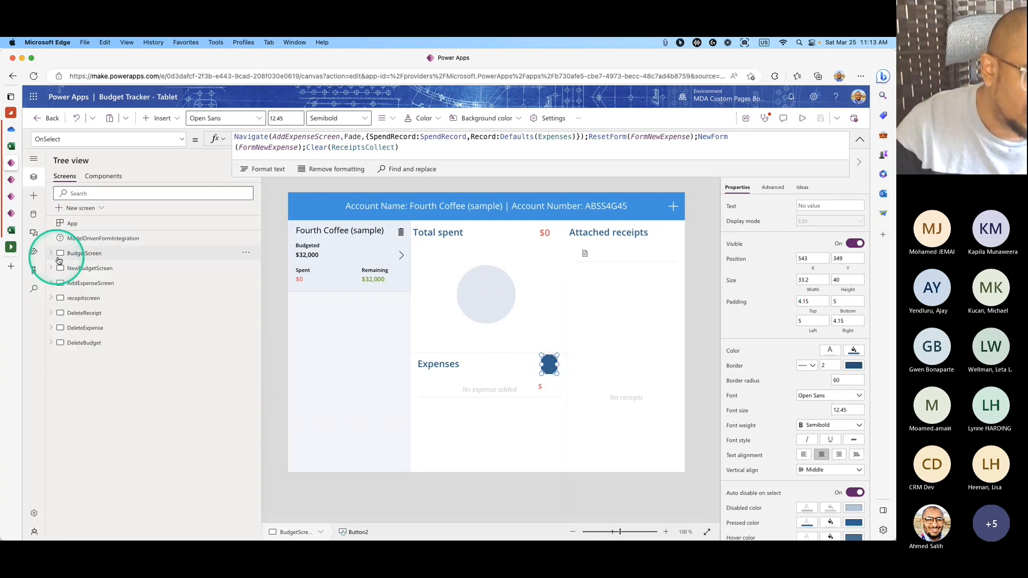
{"action": "left_click", "coordinate": [91, 269]}
{"action": "left_click", "coordinate": [91, 282]}
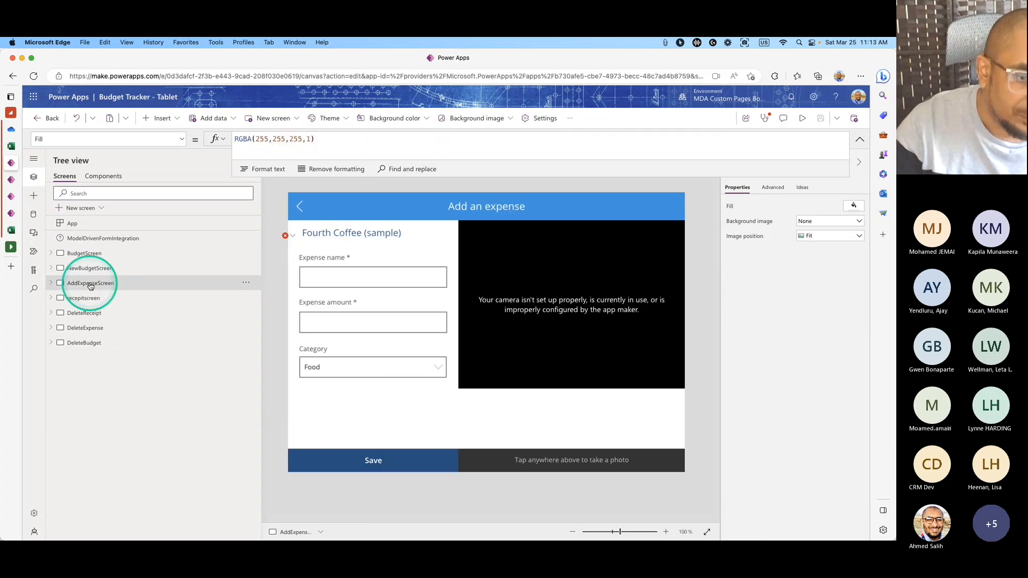
Select FormNewExpense and view its OnSuccess formula that patches ExpenseByCategory.
{"action": "left_click", "coordinate": [388, 471]}
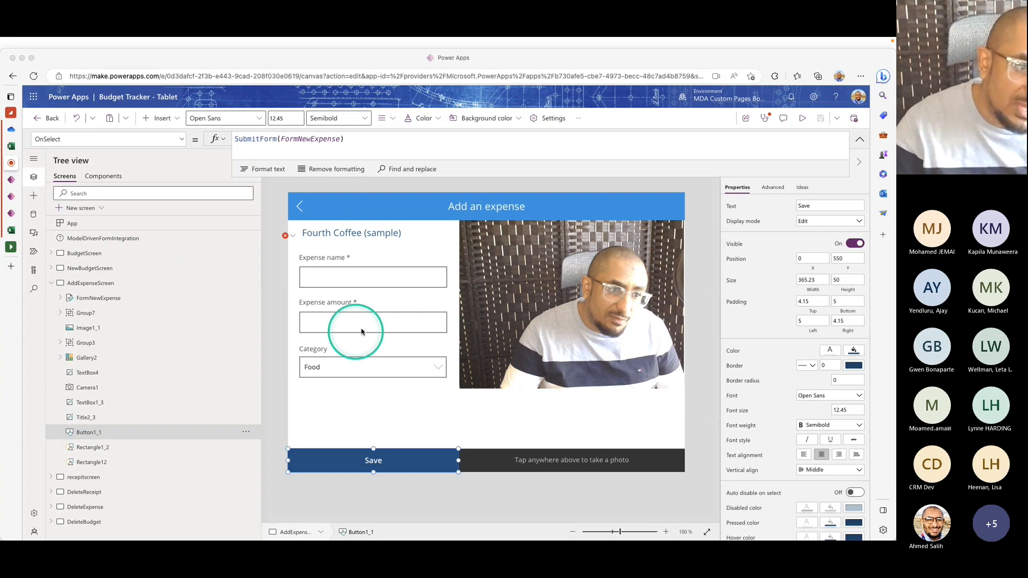
{"action": "left_click", "coordinate": [295, 241]}
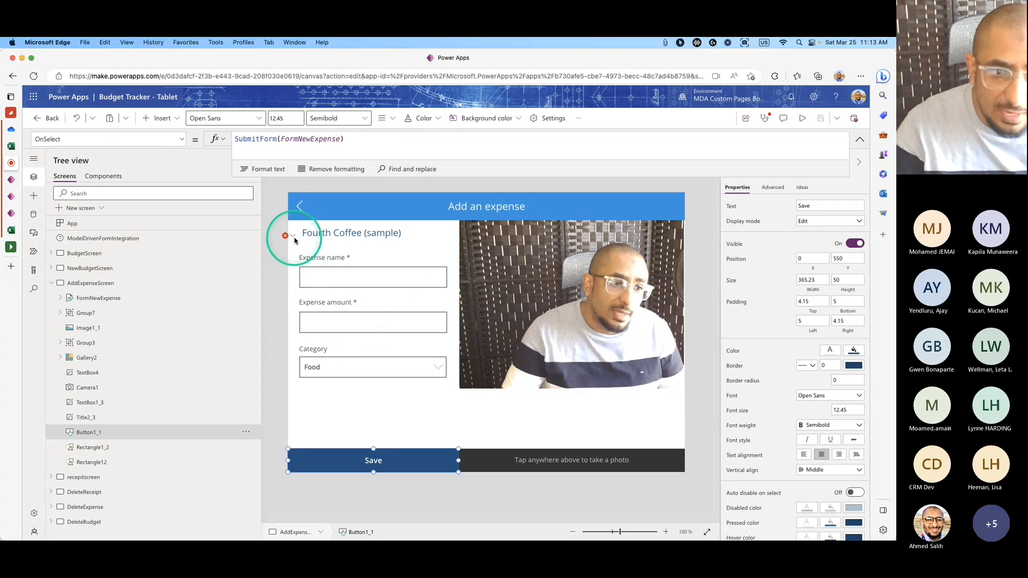
{"action": "left_click", "coordinate": [295, 240]}
{"action": "left_click", "coordinate": [859, 139]}
Expand the OnSuccess formula and check the BudgetId type error.
{"action": "left_click", "coordinate": [859, 139]}
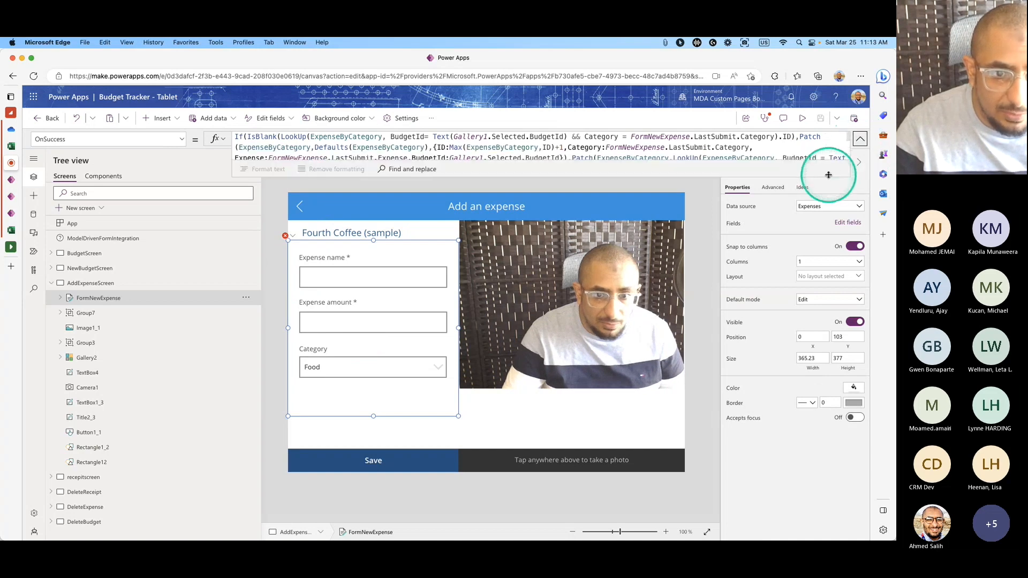
{"action": "left_click_drag", "start_coordinate": [812, 318], "coordinate": [814, 510]}
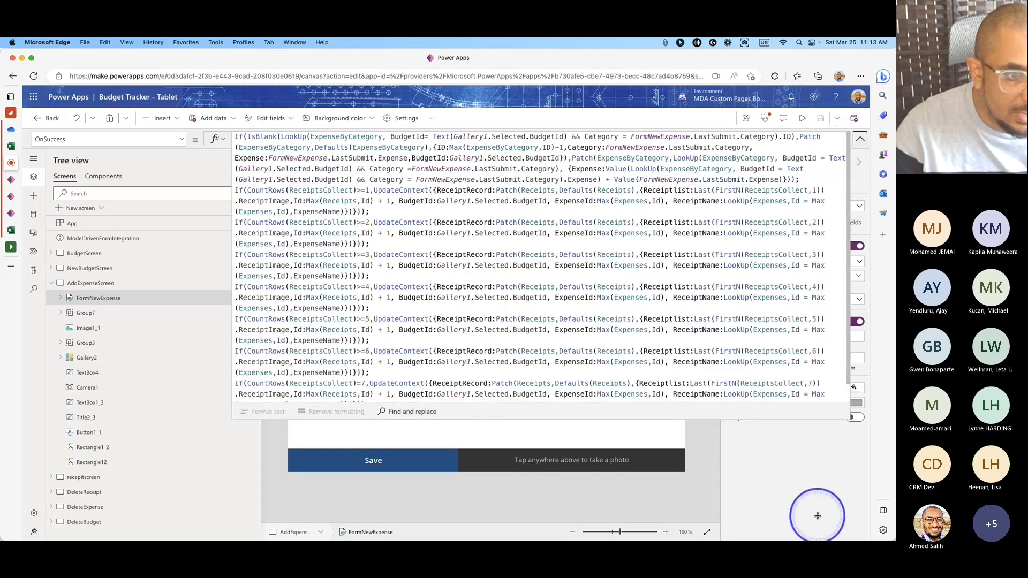
{"action": "scroll", "coordinate": [557, 256], "scroll_direction": "down", "scroll_amount": 1}
{"action": "left_click", "coordinate": [556, 258]}
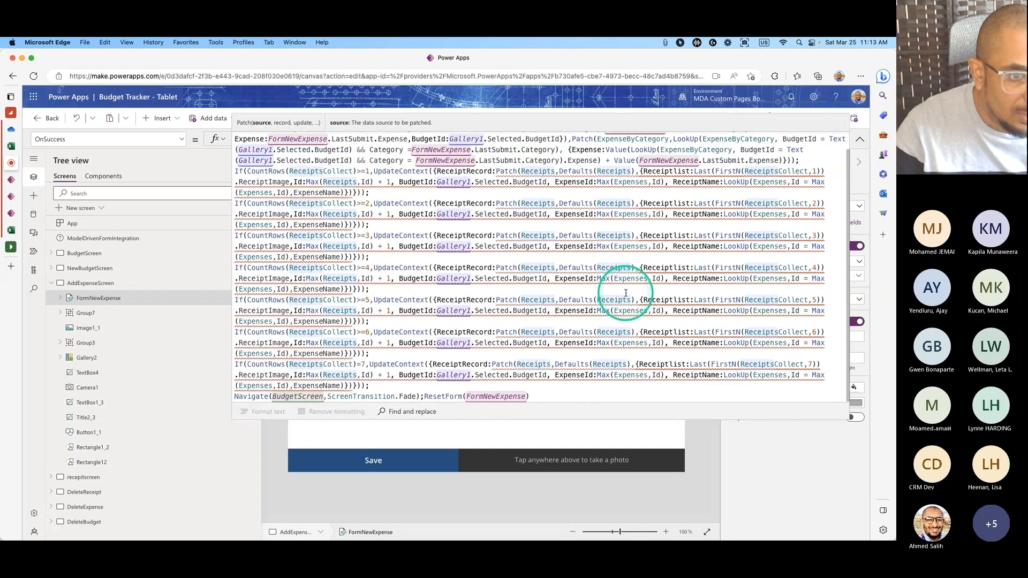
{"action": "scroll", "coordinate": [615, 292], "scroll_direction": "up", "scroll_amount": 1}
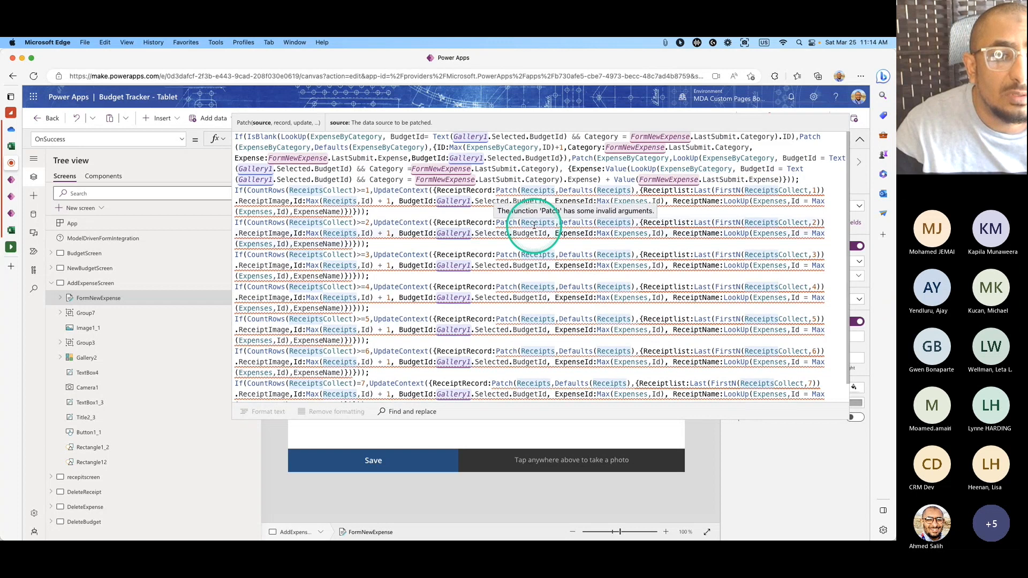
{"action": "scroll", "coordinate": [581, 271], "scroll_direction": "down", "scroll_amount": 1}
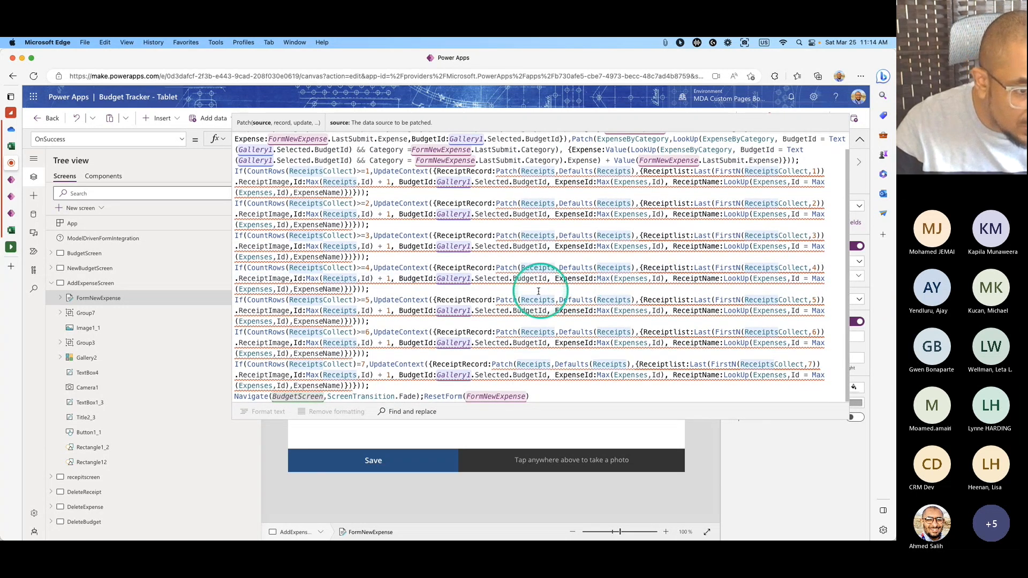
{"action": "double_click", "coordinate": [416, 375]}
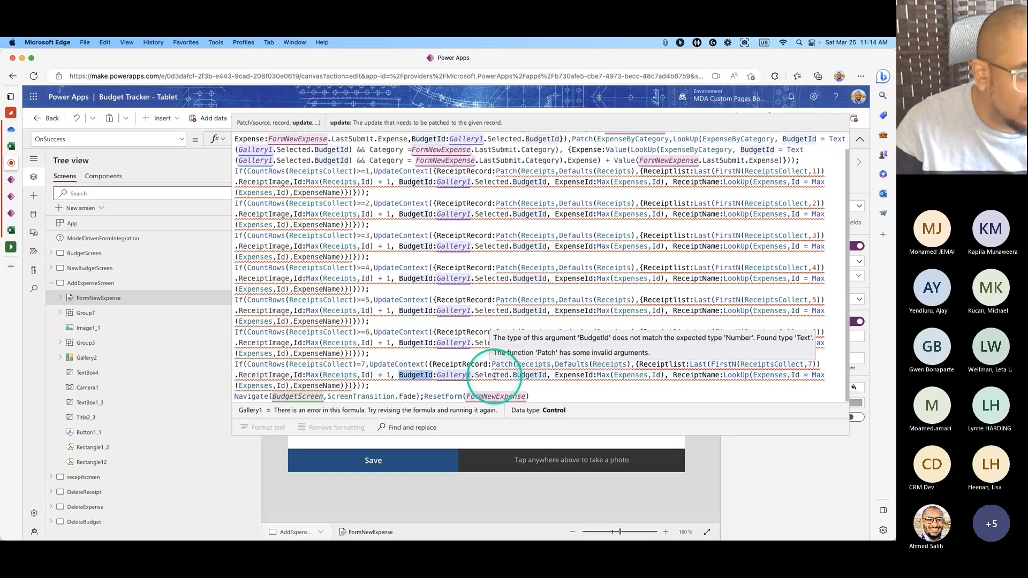
{"action": "scroll", "coordinate": [484, 379], "scroll_direction": "up", "scroll_amount": 2}
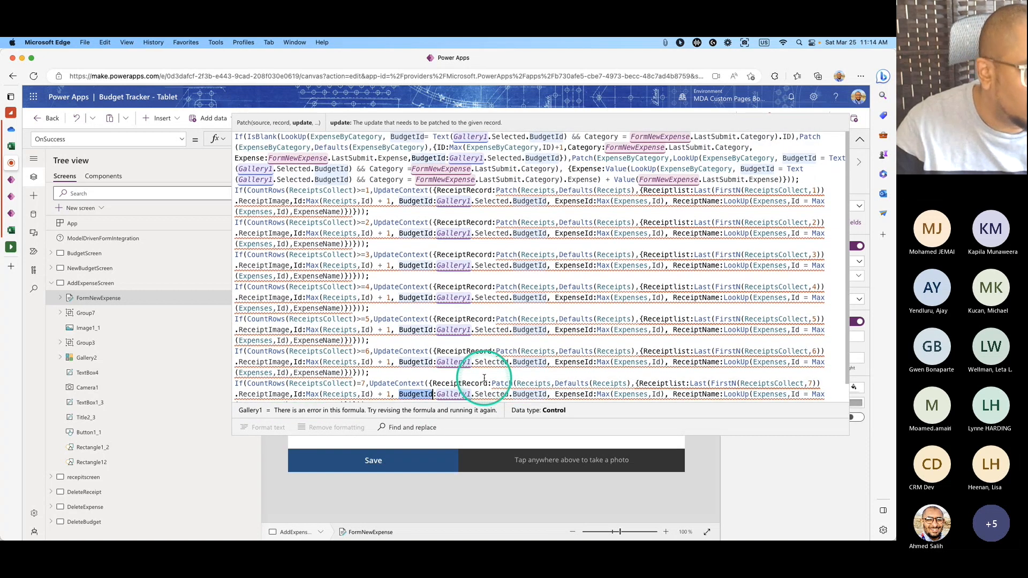
{"action": "left_click", "coordinate": [857, 139]}
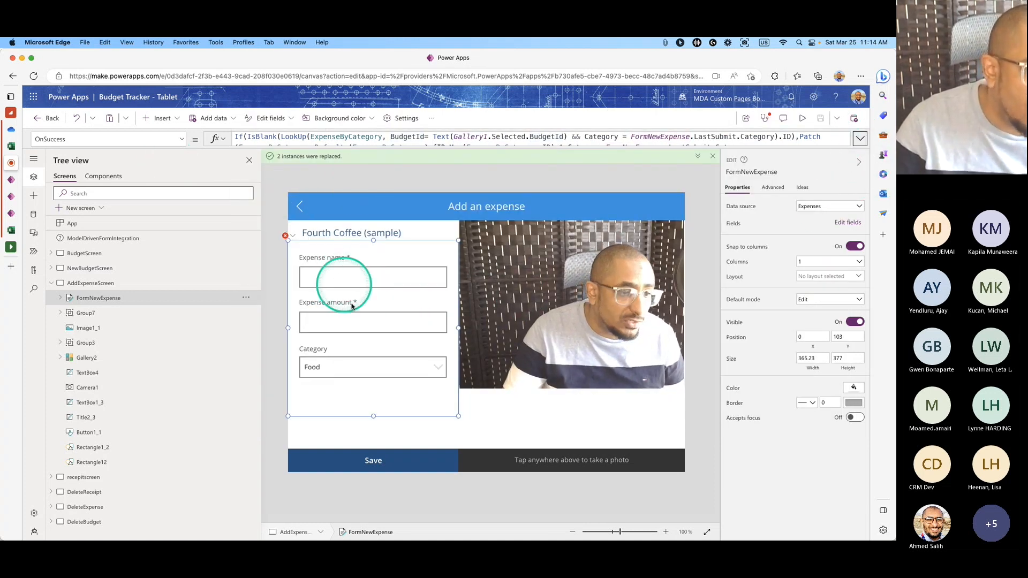
{"action": "left_click", "coordinate": [860, 139]}
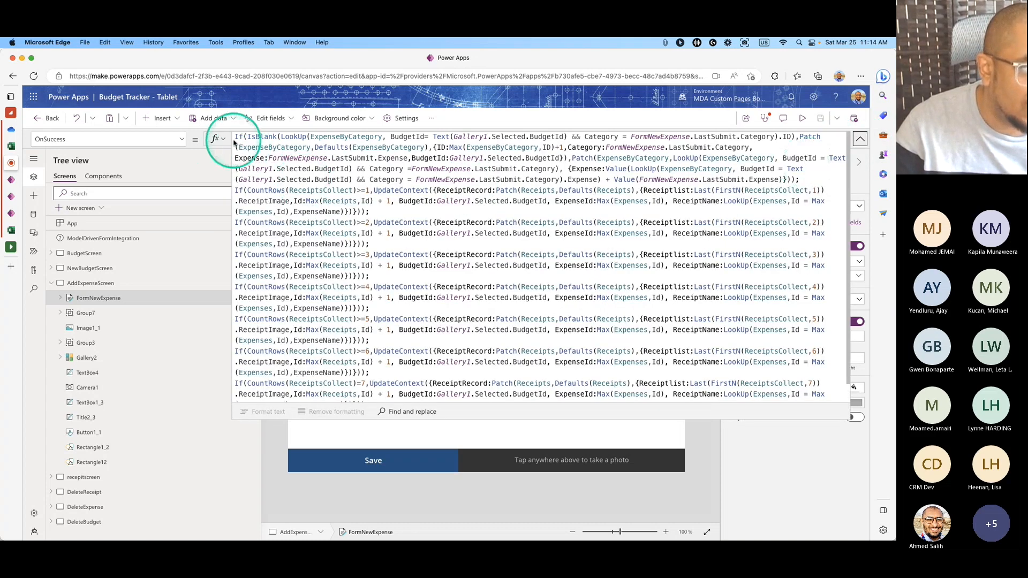
Add ';' after ResetForm(FormNewExpense), then ModelDrivenFormIntegration.RefreshForm(true) on a new line.
{"action": "left_click", "coordinate": [236, 138]}
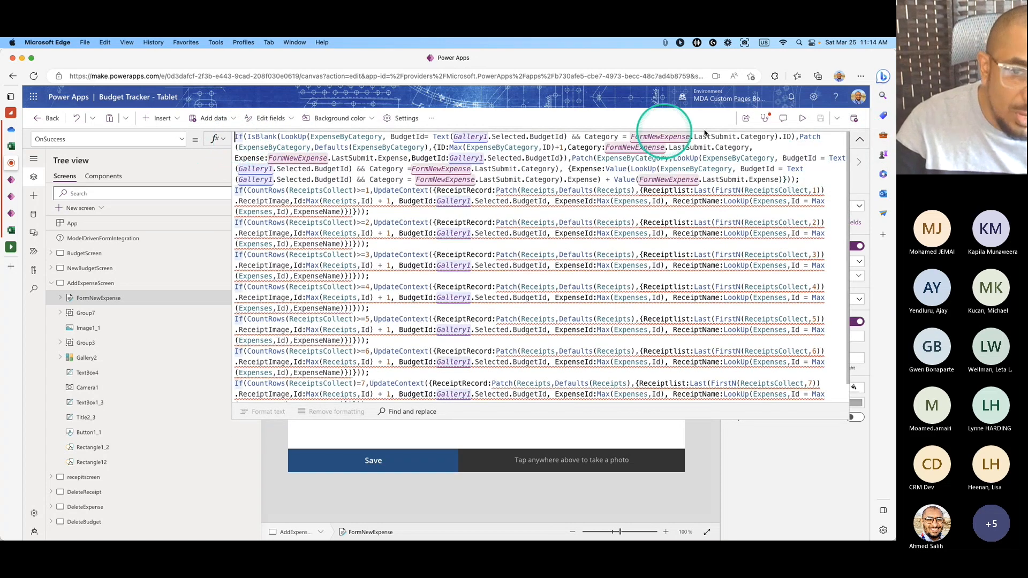
{"action": "scroll", "coordinate": [856, 152], "scroll_direction": "down", "scroll_amount": 2}
{"action": "left_click", "coordinate": [551, 401]}
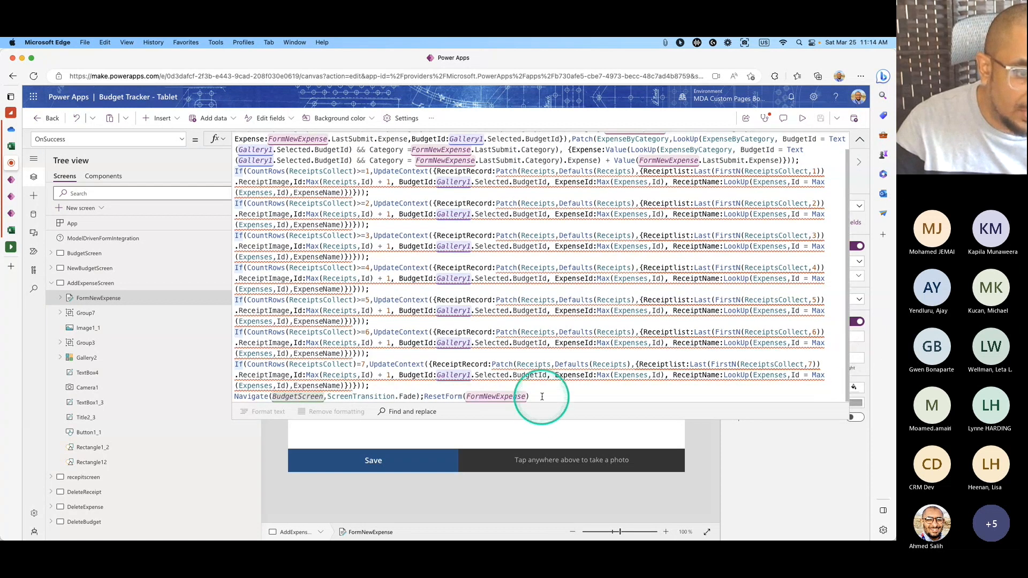
{"action": "type", "text": ";"}
{"action": "key", "text": "Return"}
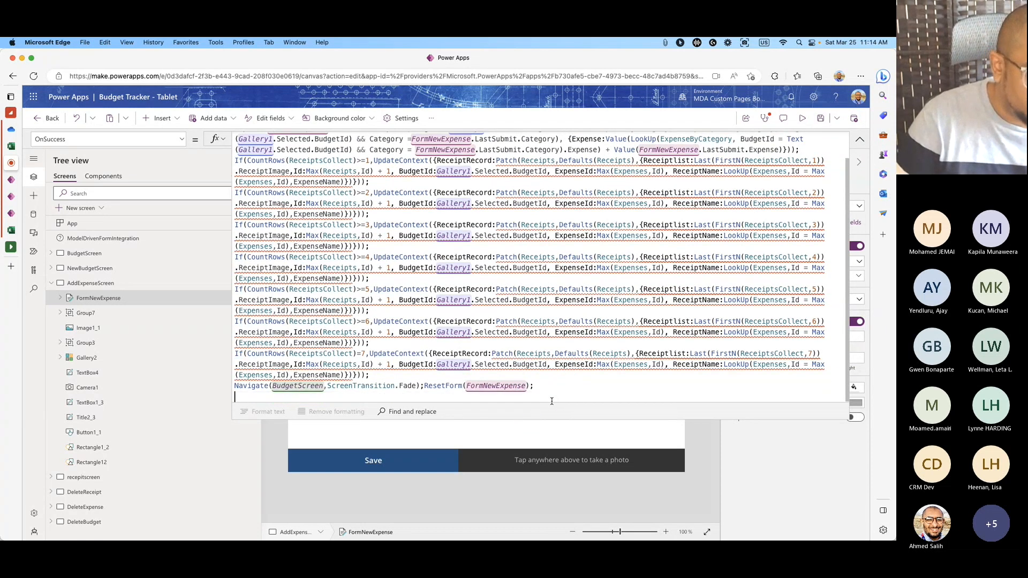
{"action": "type", "text": "ModelDrivenFormIntegration.RefreshForm(false)"}
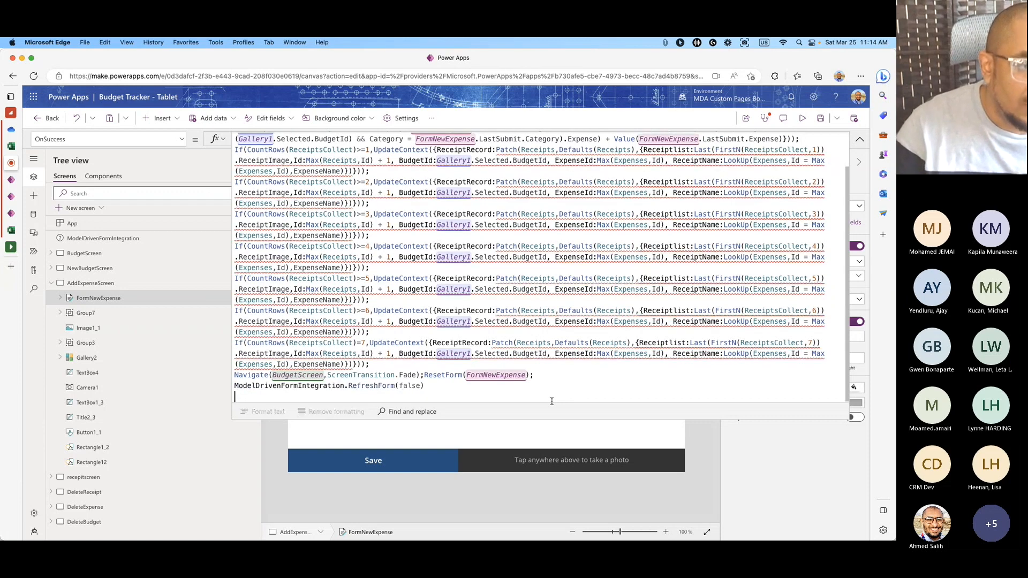
{"action": "left_click", "coordinate": [331, 397]}
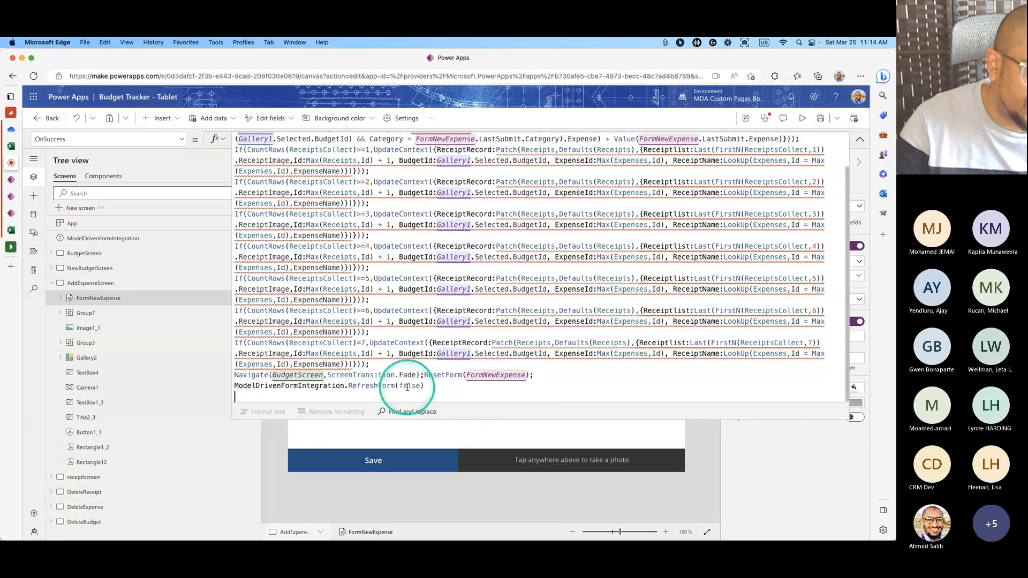
{"action": "type", "text": "true"}
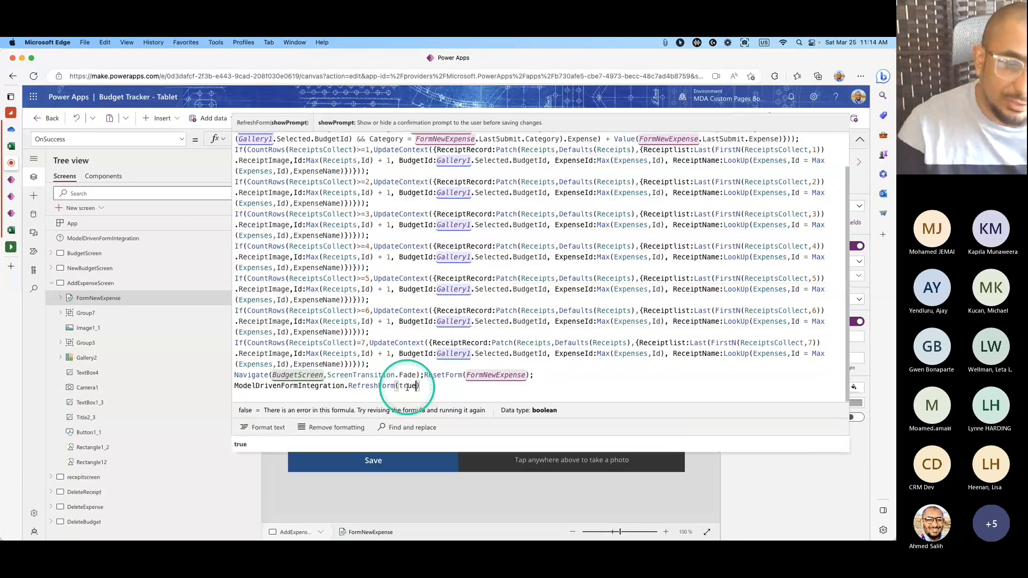
{"action": "left_click", "coordinate": [859, 139]}
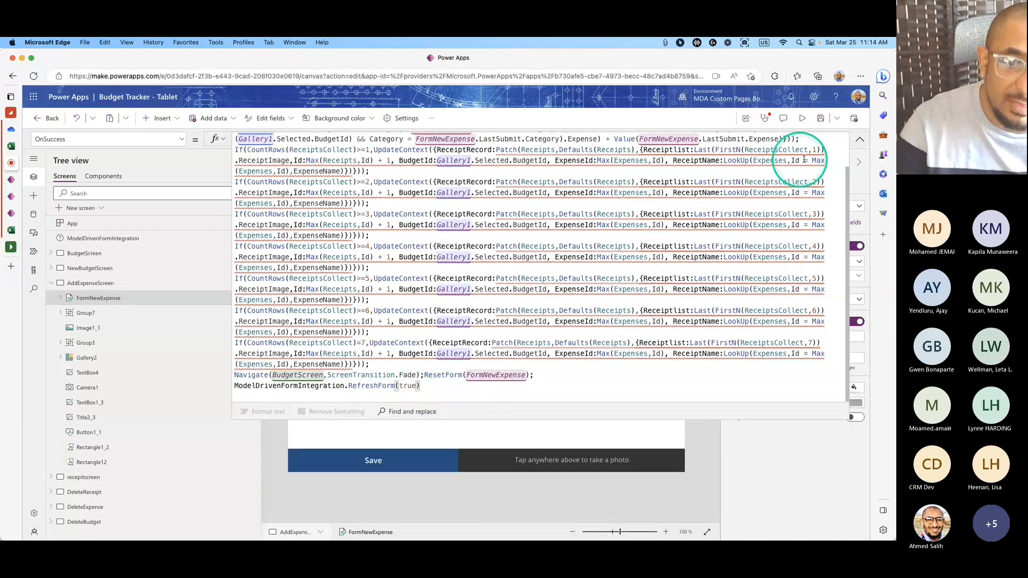
Select AddExpenseScreen and collapse its child controls in Tree view.
{"action": "left_click", "coordinate": [705, 248]}
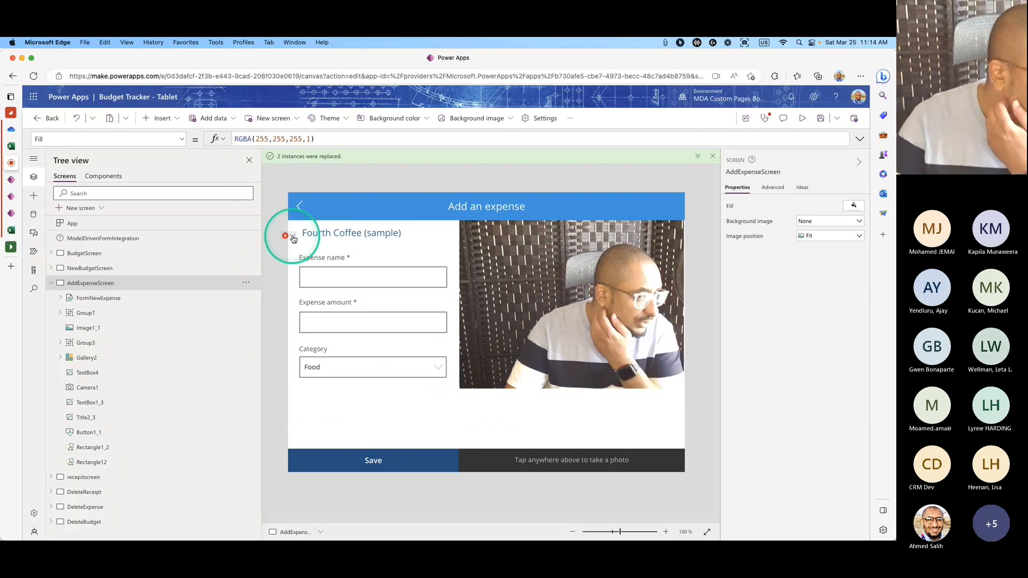
{"action": "left_click", "coordinate": [51, 284]}
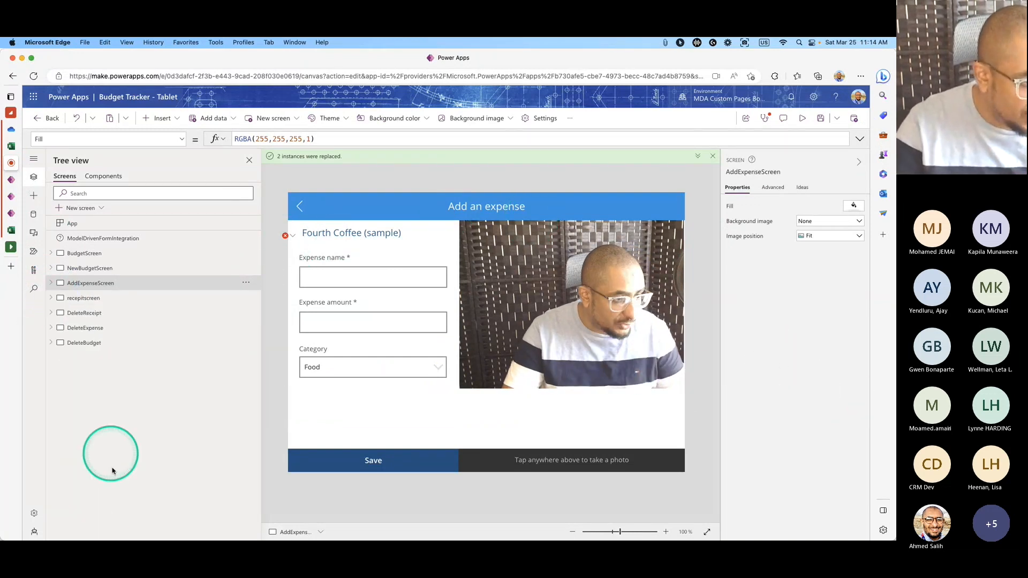
{"action": "mouse_move", "coordinate": [29, 535]}
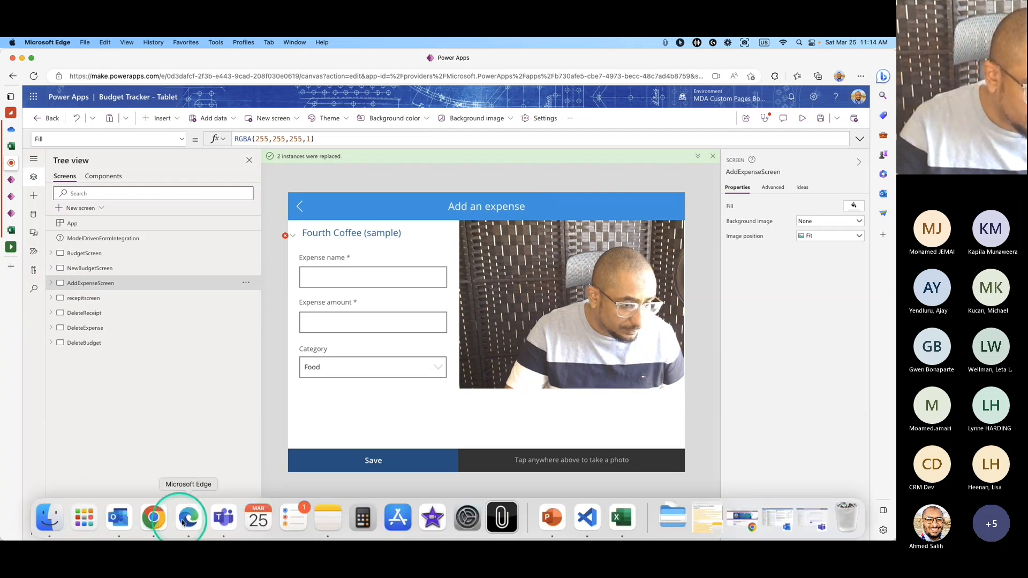
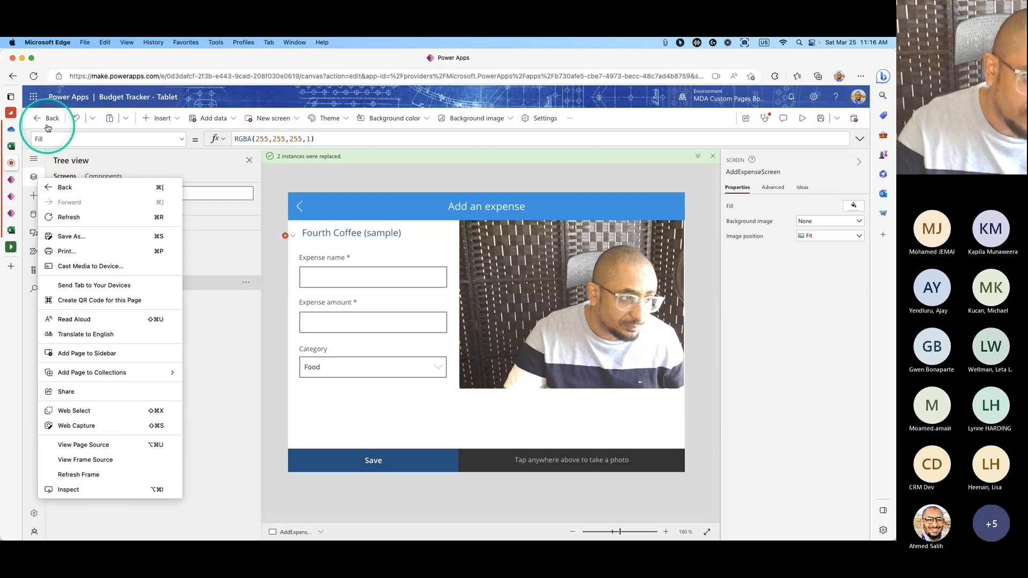
{"action": "left_click", "coordinate": [47, 117]}
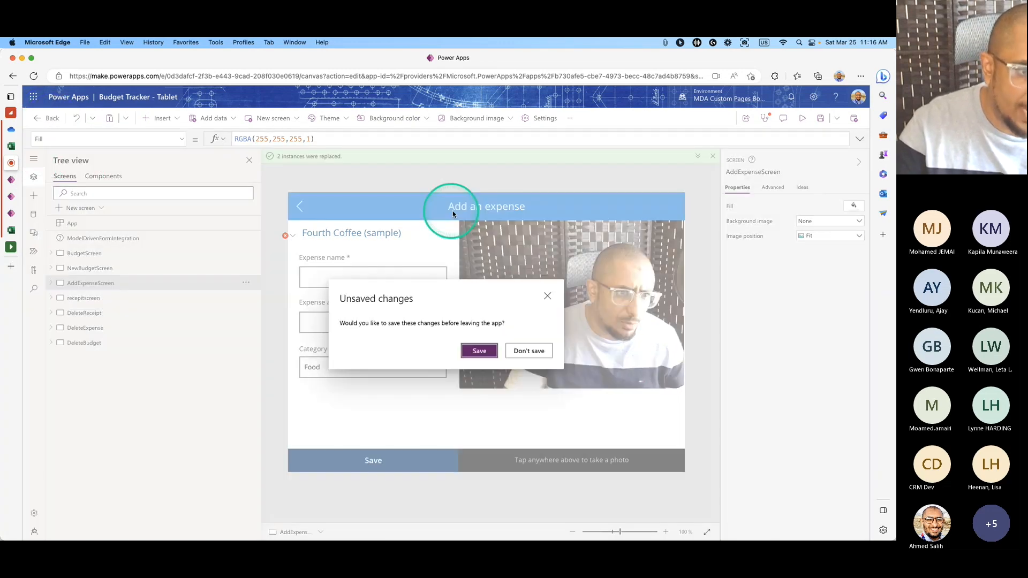
Save the Budget Tracker canvas app changes and close the canvas and Account Form tabs.
{"action": "left_click", "coordinate": [479, 351]}
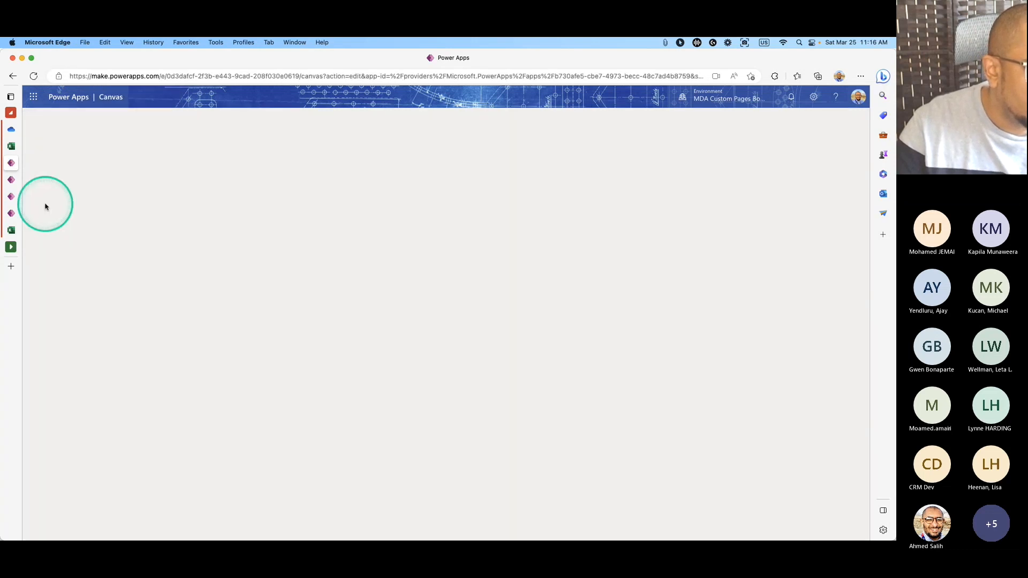
{"action": "left_click", "coordinate": [108, 163]}
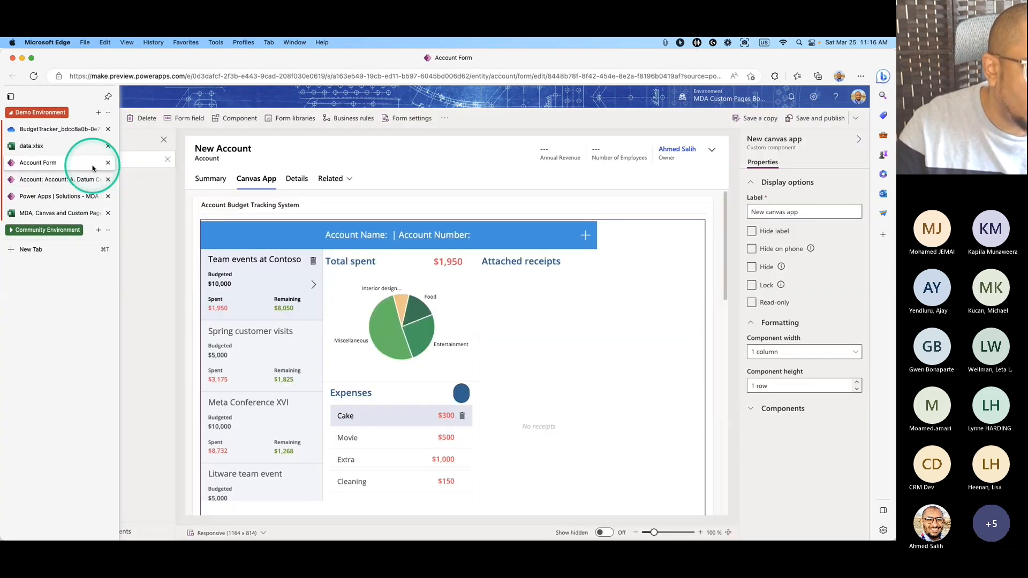
{"action": "left_click", "coordinate": [296, 169]}
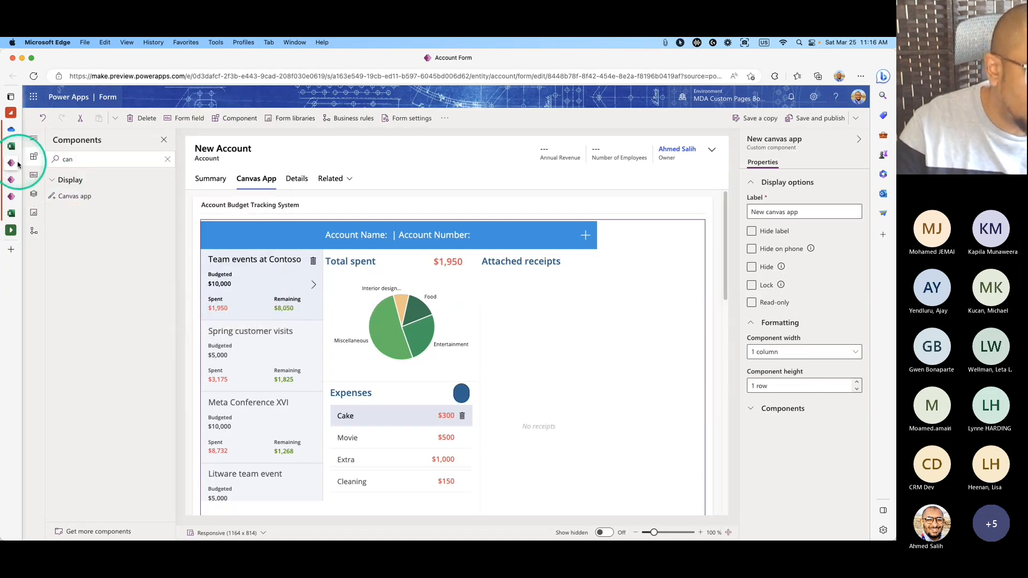
{"action": "mouse_move", "coordinate": [16, 150]}
{"action": "left_click", "coordinate": [108, 163]}
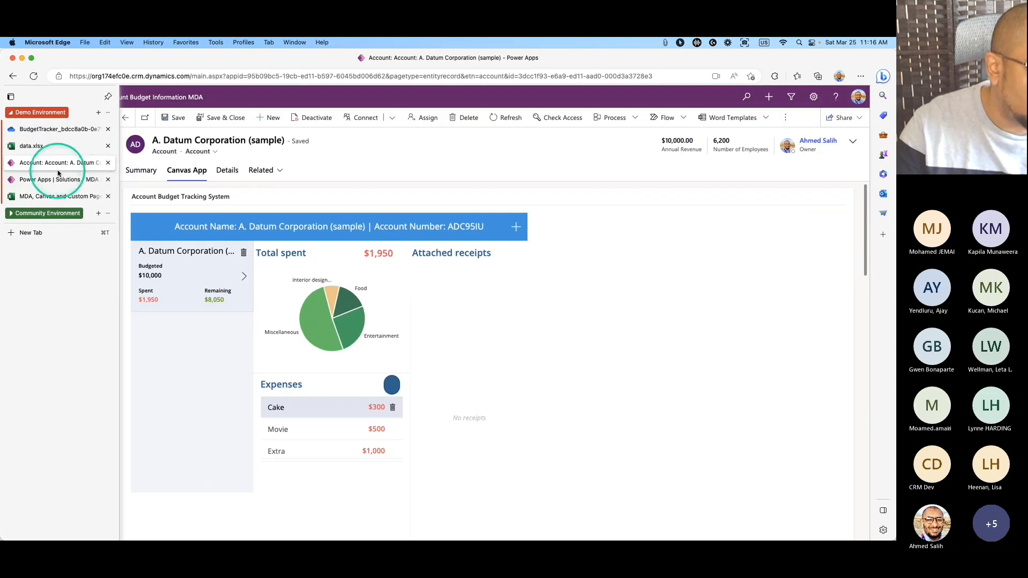
Show the solution's Apps list and the actions menu for Account Budget Information MDA.
{"action": "left_click", "coordinate": [10, 178]}
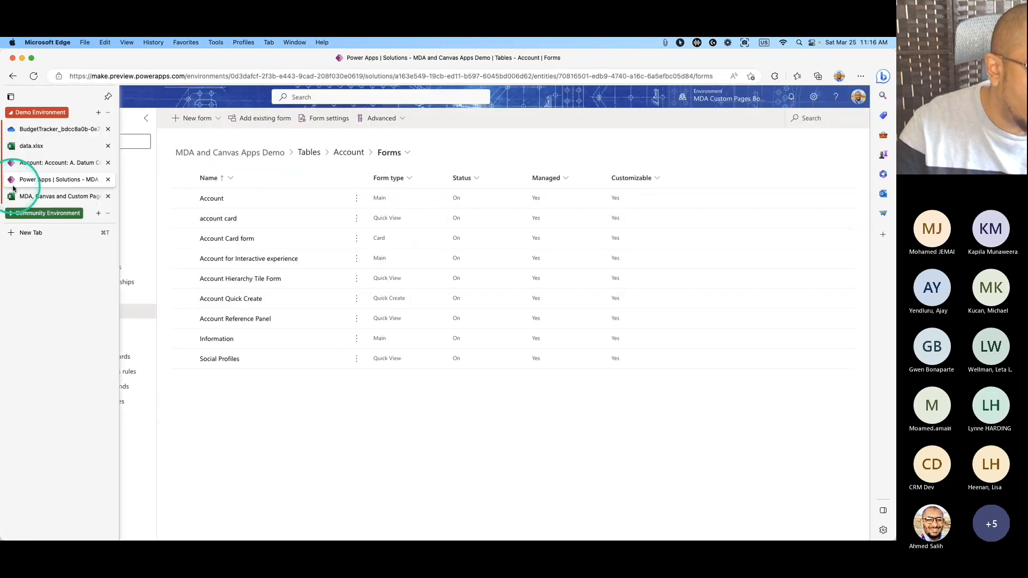
{"action": "left_click", "coordinate": [114, 181]}
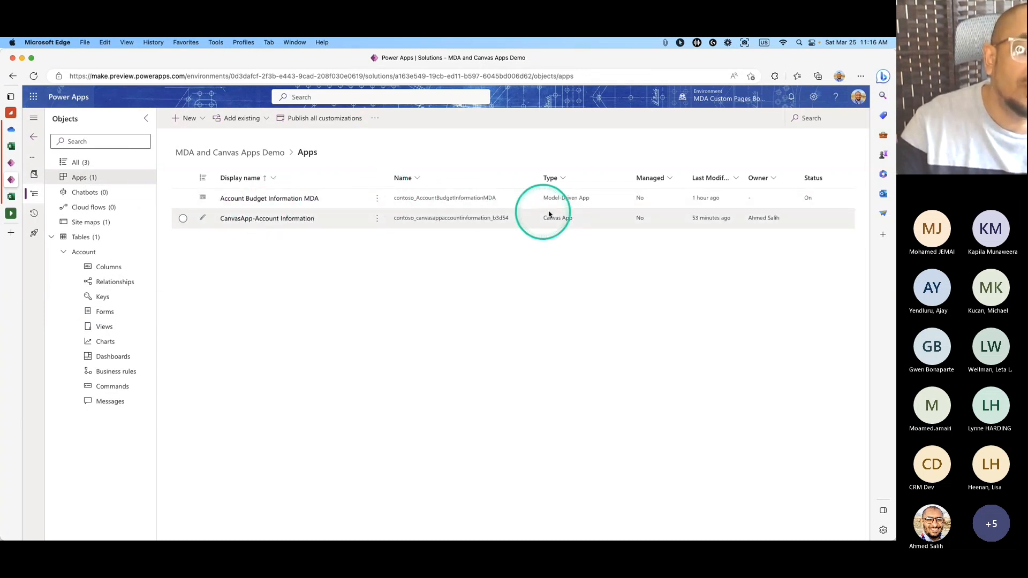
{"action": "left_click", "coordinate": [376, 203]}
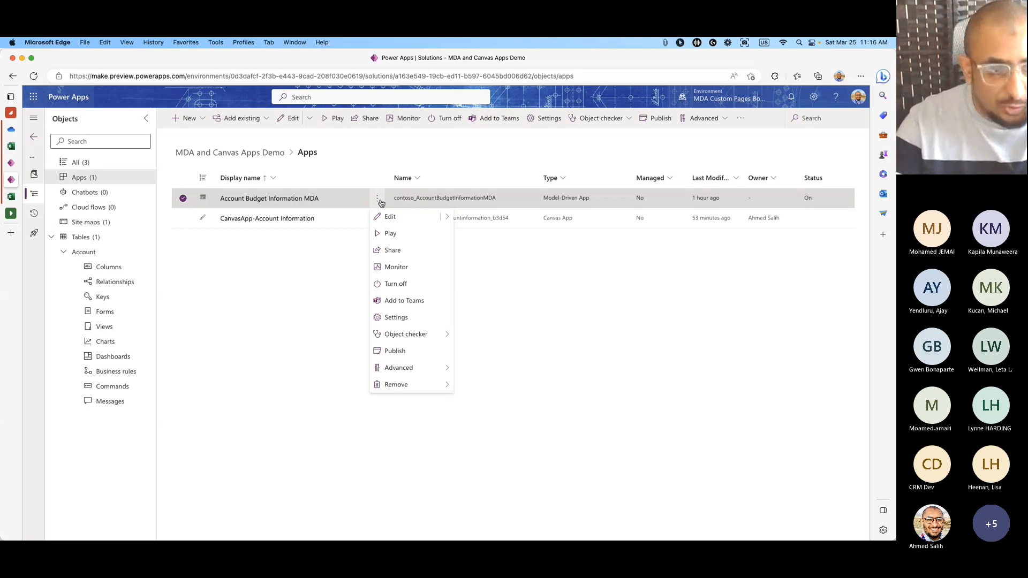
Open Account Budget Information MDA in the designer with Edit in preview.
{"action": "left_click", "coordinate": [441, 215]}
{"action": "left_click", "coordinate": [463, 234]}
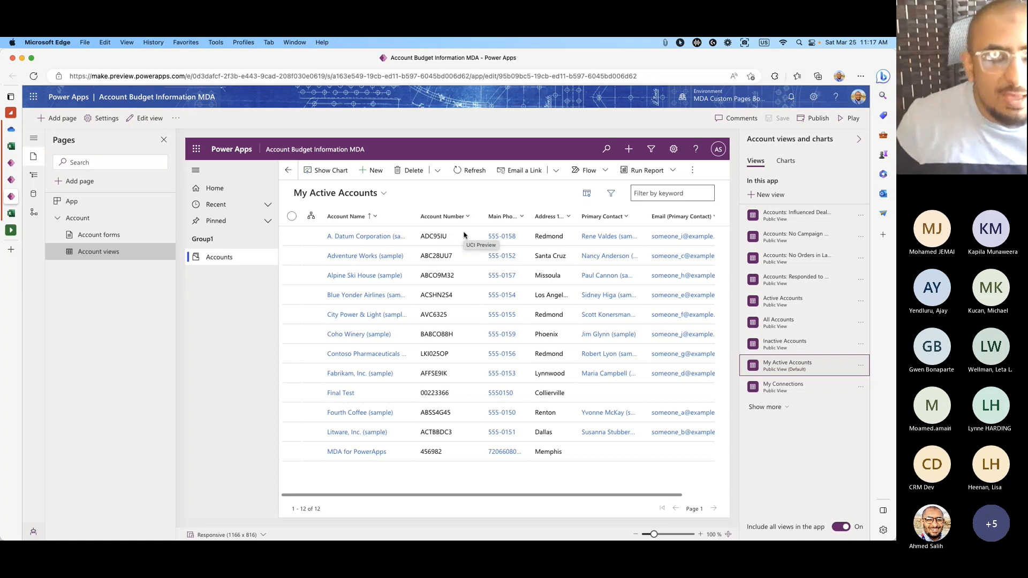
{"action": "left_click", "coordinate": [439, 146]}
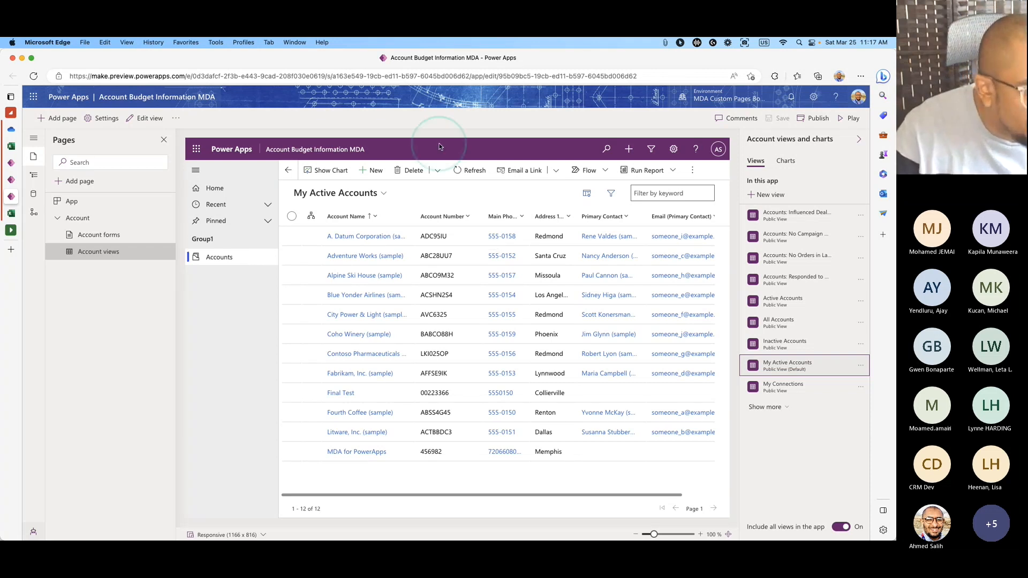
Toggle the Account pages group and start a new page to pick its type.
{"action": "left_click", "coordinate": [58, 218]}
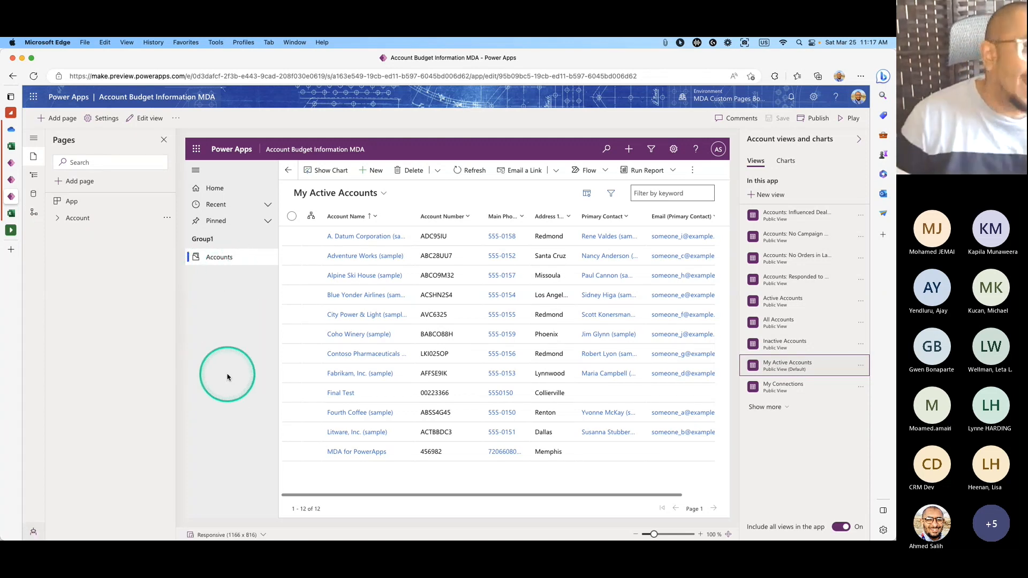
{"action": "left_click", "coordinate": [94, 219]}
{"action": "left_click", "coordinate": [62, 219]}
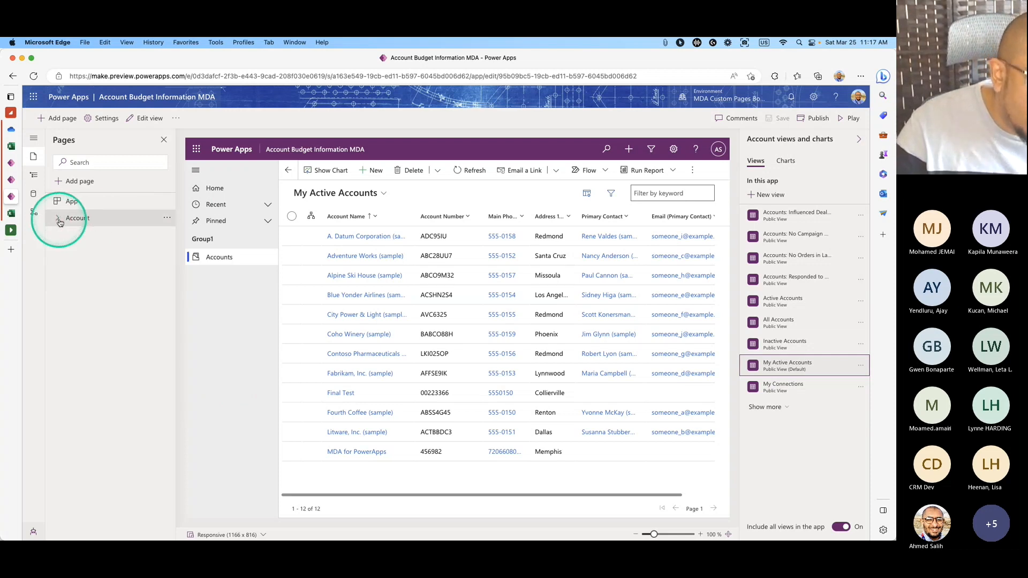
{"action": "left_click", "coordinate": [79, 180]}
{"action": "left_click", "coordinate": [455, 244]}
Add a blank custom page named 'Canvas App Custom Page' to the app.
{"action": "left_click", "coordinate": [456, 258]}
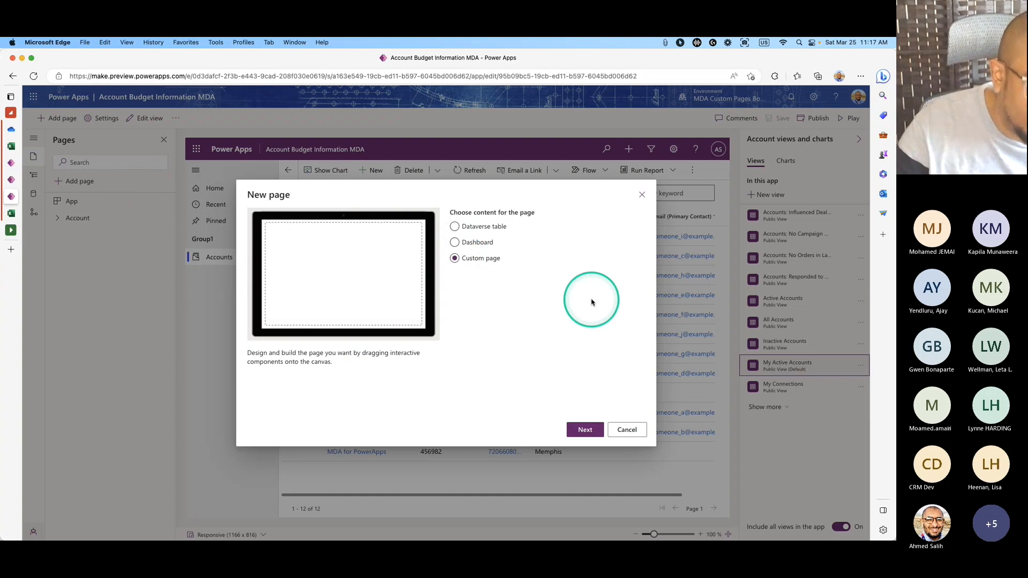
{"action": "left_click", "coordinate": [585, 429]}
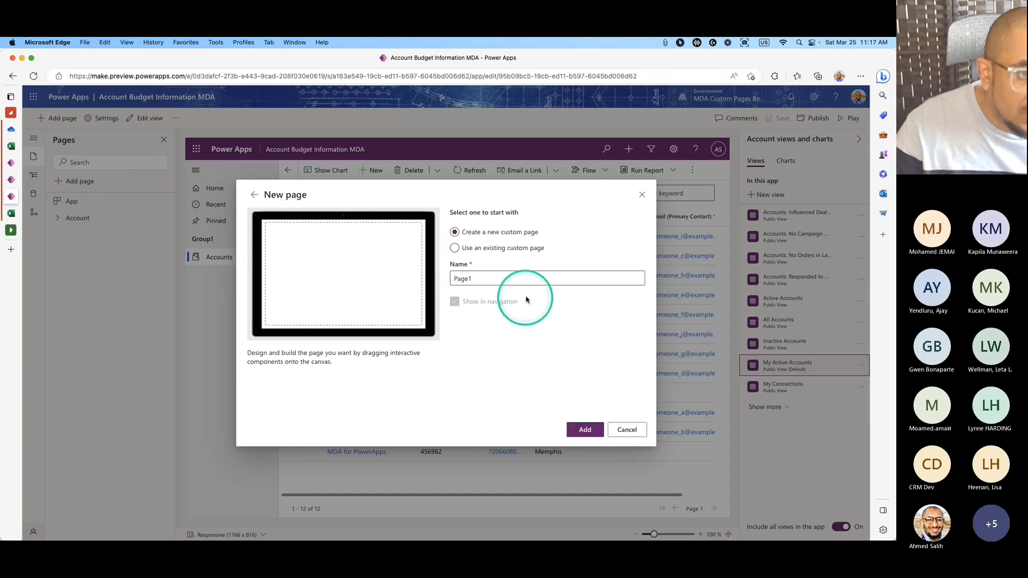
{"action": "double_click", "coordinate": [488, 281]}
{"action": "key", "text": "BackSpace"}
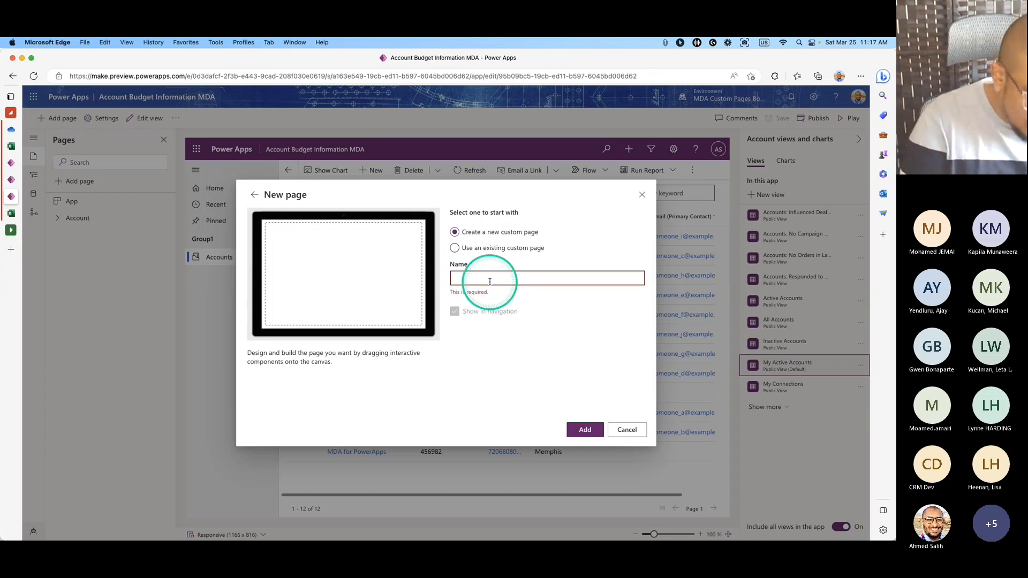
{"action": "type", "text": "Canvas App CX"}
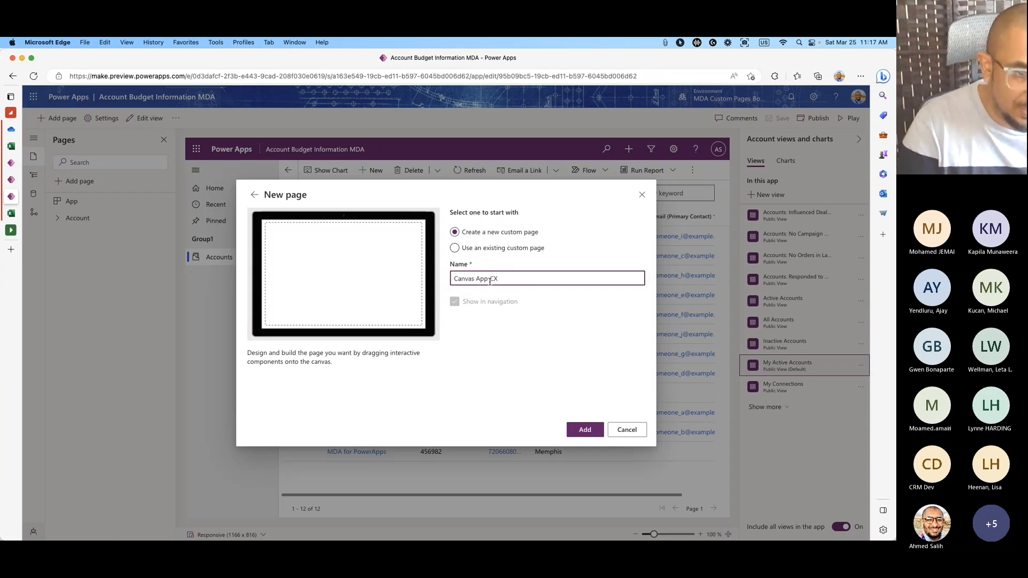
{"action": "type", "text": "uustom Page"}
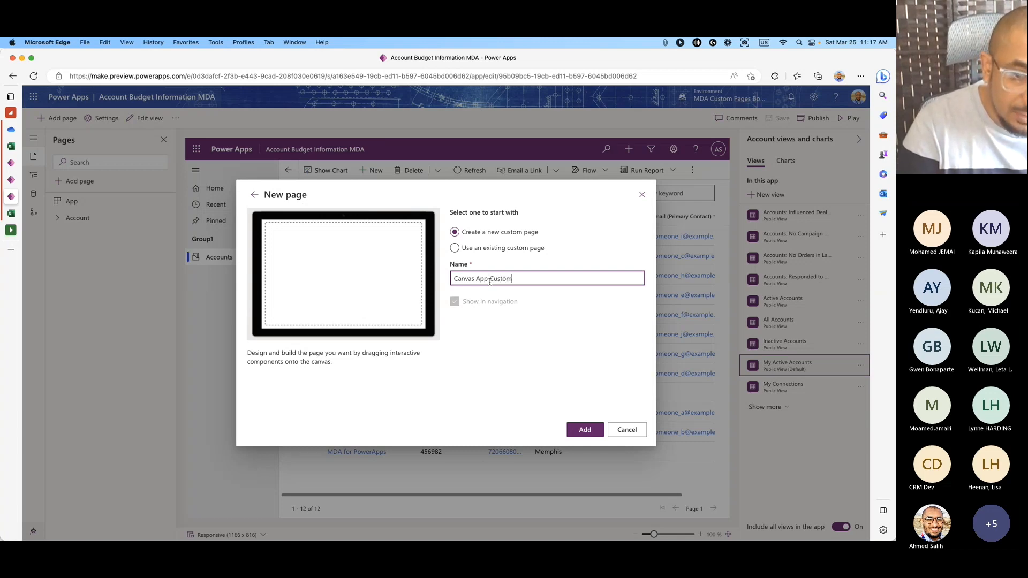
{"action": "left_click", "coordinate": [585, 429]}
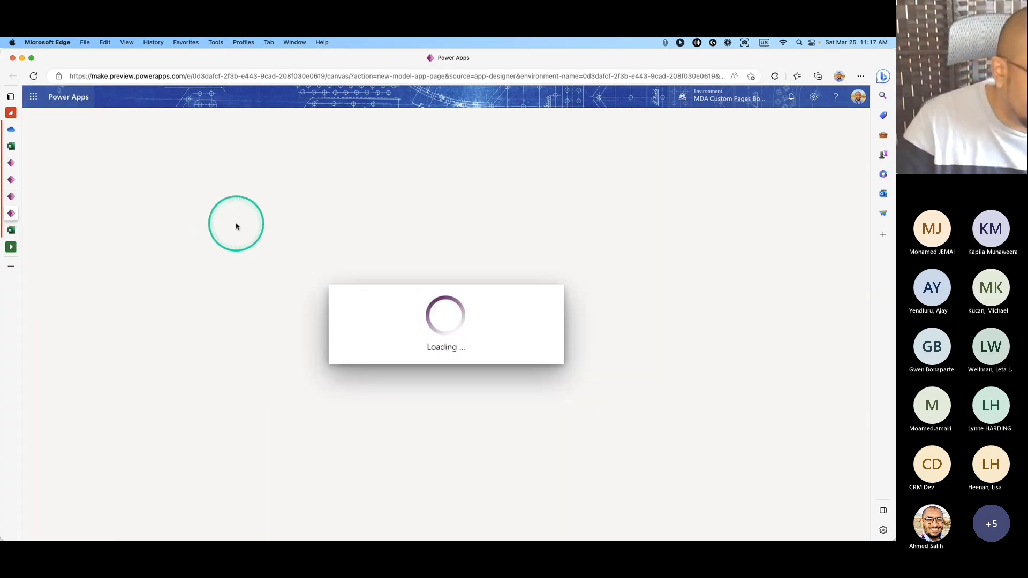
{"action": "left_click", "coordinate": [800, 382]}
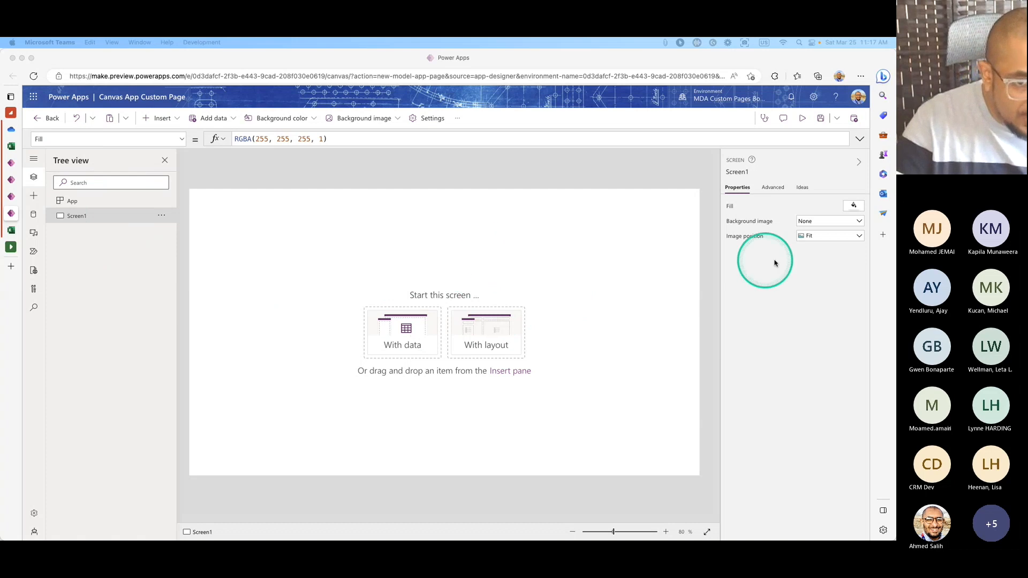
Fill Screen1 with light grey RGBA(237, 237, 237, 1), then select the App object.
{"action": "left_click", "coordinate": [853, 207]}
{"action": "left_click", "coordinate": [854, 207]}
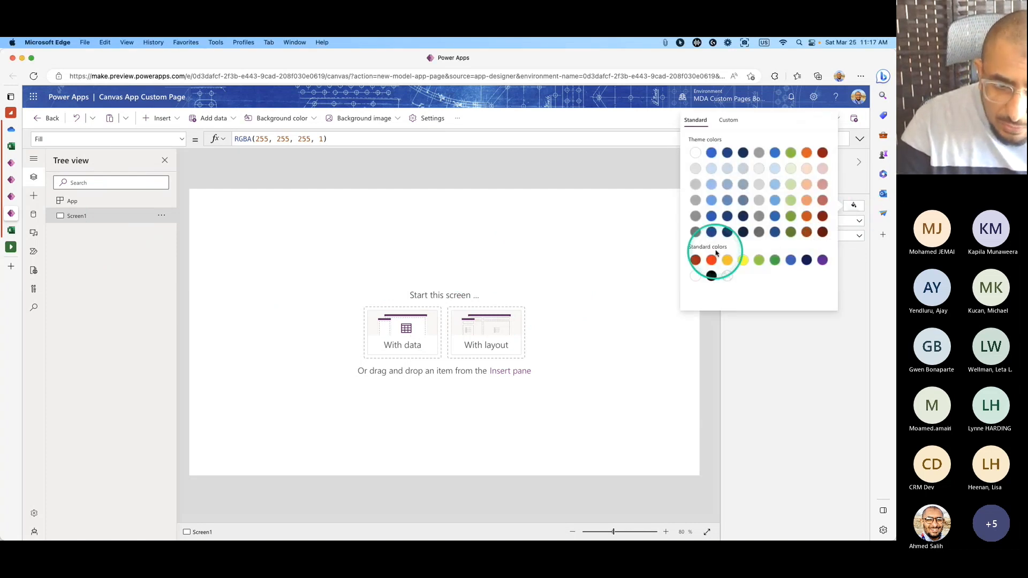
{"action": "left_click", "coordinate": [759, 169]}
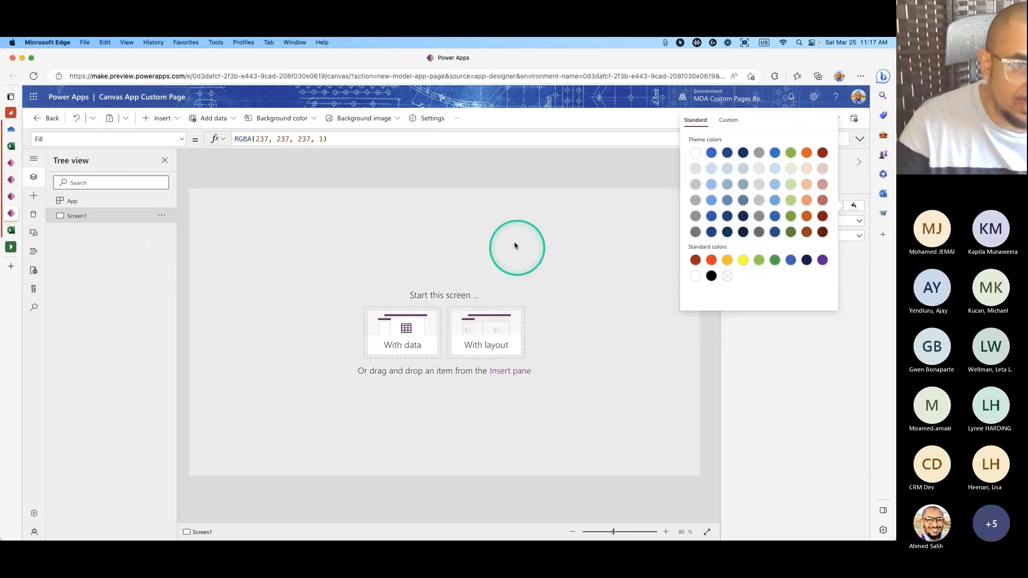
{"action": "left_click", "coordinate": [450, 180]}
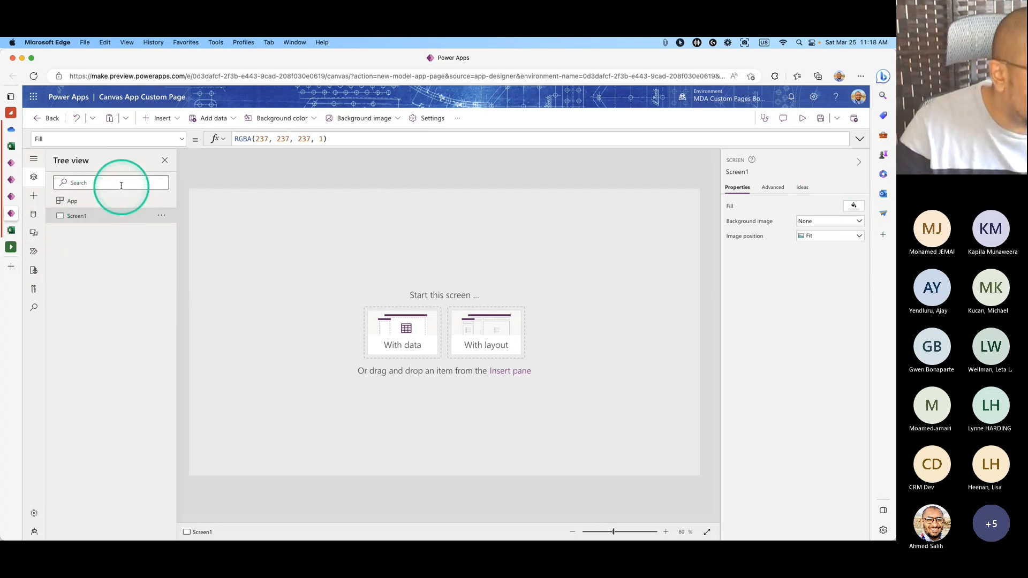
{"action": "left_click", "coordinate": [102, 201]}
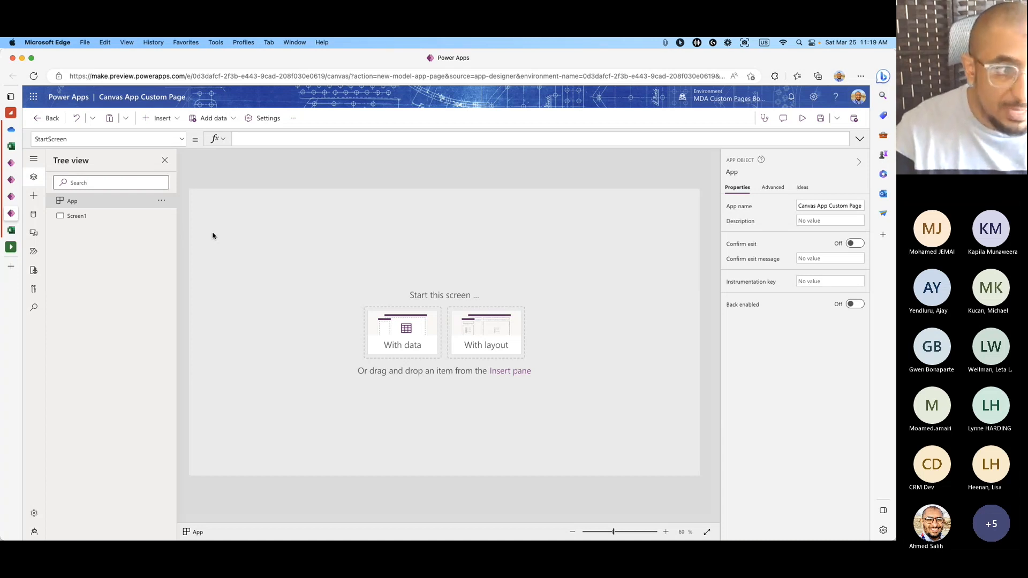
Paste an App OnStart formula setting varFormPrimaryItemId from Param("recordId") with LookUps in Orders.
{"action": "left_click", "coordinate": [182, 138]}
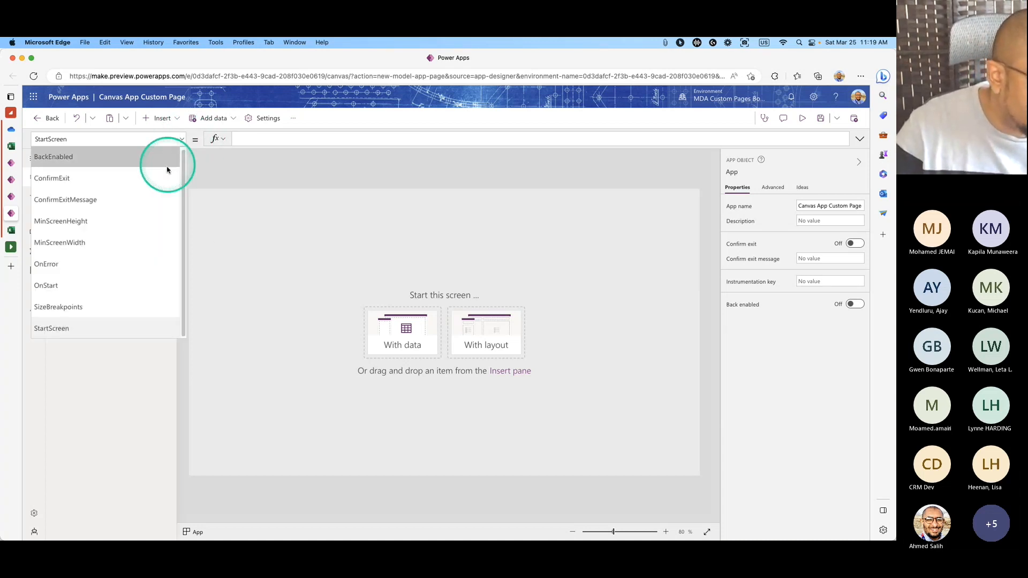
{"action": "left_click", "coordinate": [130, 284]}
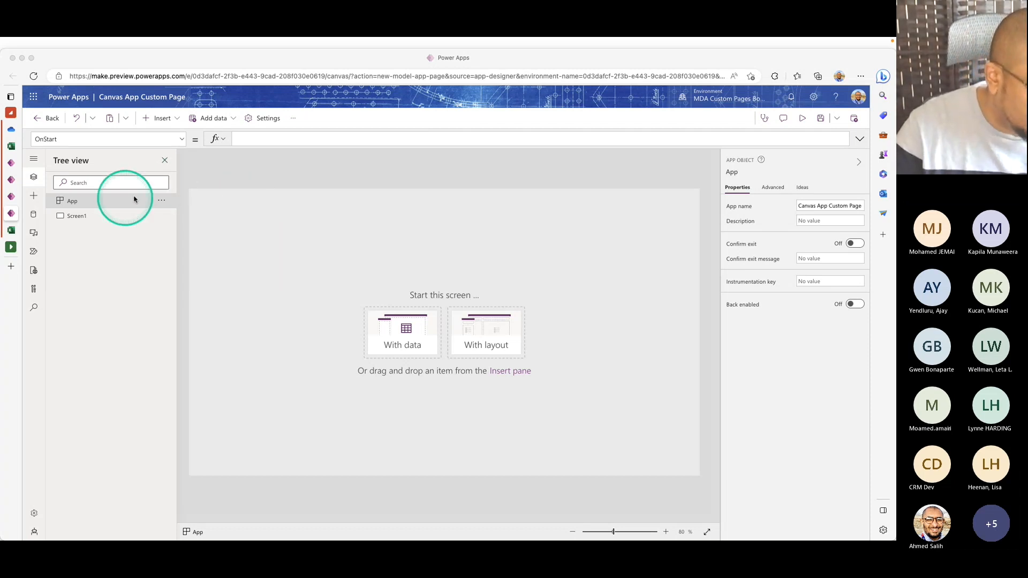
{"action": "left_click", "coordinate": [317, 139]}
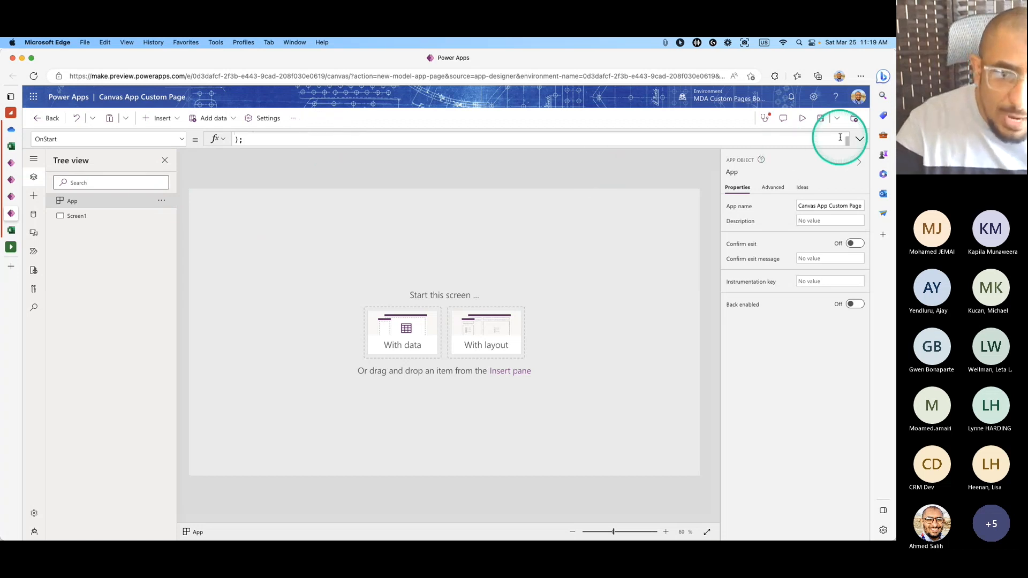
{"action": "left_click", "coordinate": [859, 138]}
{"action": "left_click_drag", "start_coordinate": [568, 219], "coordinate": [593, 531]}
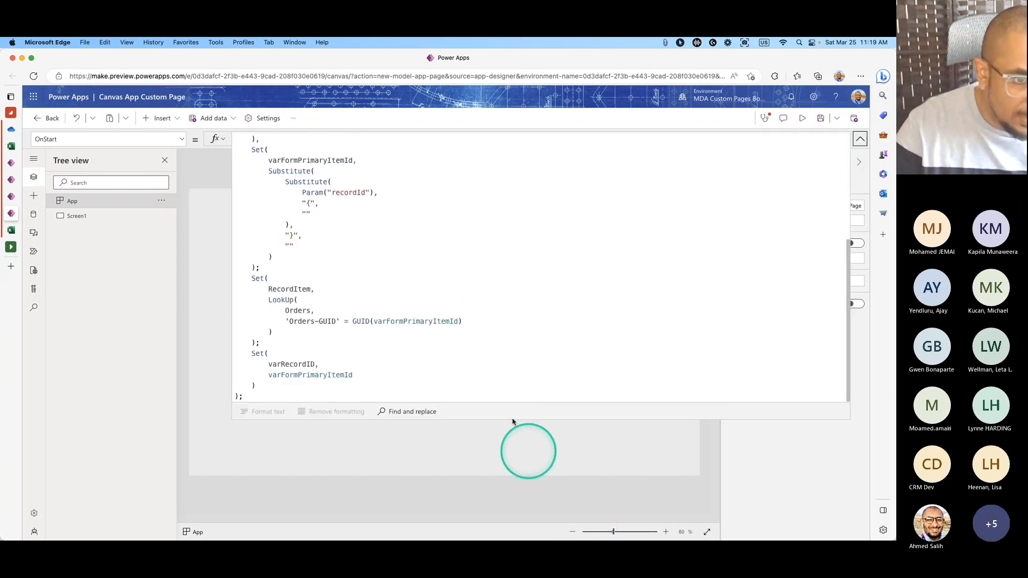
{"action": "left_click", "coordinate": [493, 311]}
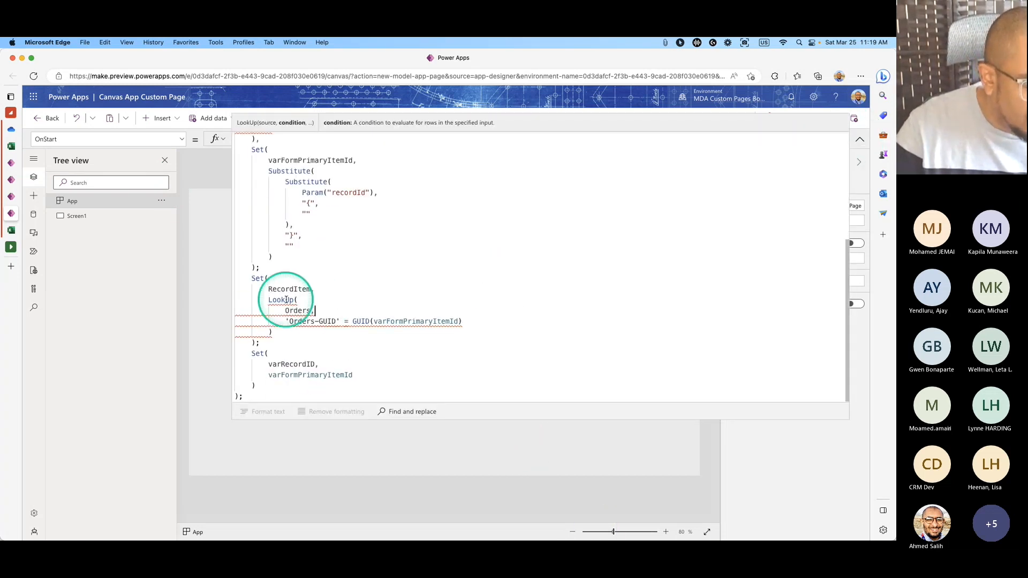
{"action": "left_click", "coordinate": [311, 311]}
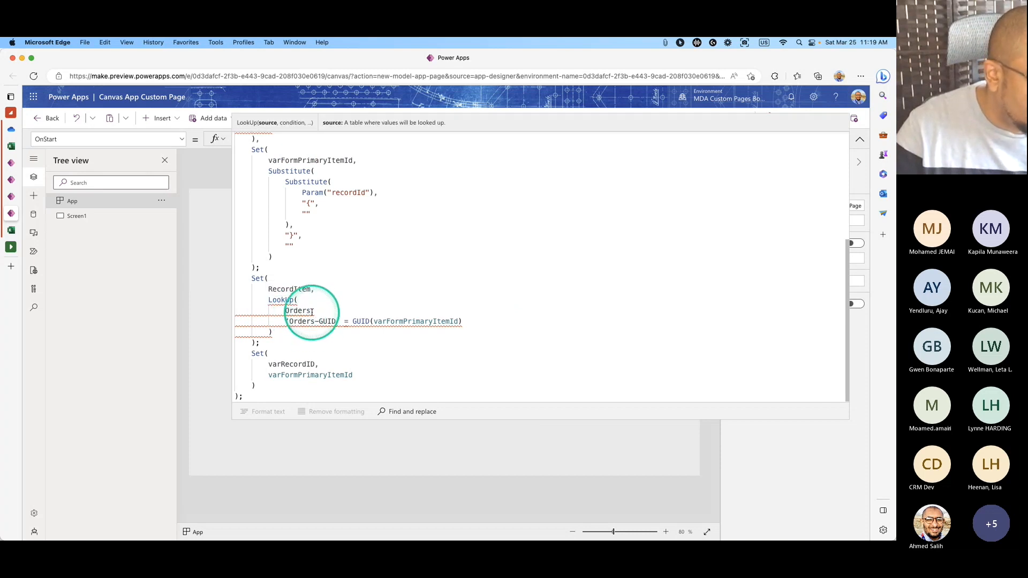
Add the Dataverse Accounts table as a data source.
{"action": "left_click", "coordinate": [33, 214]}
{"action": "left_click", "coordinate": [89, 194]}
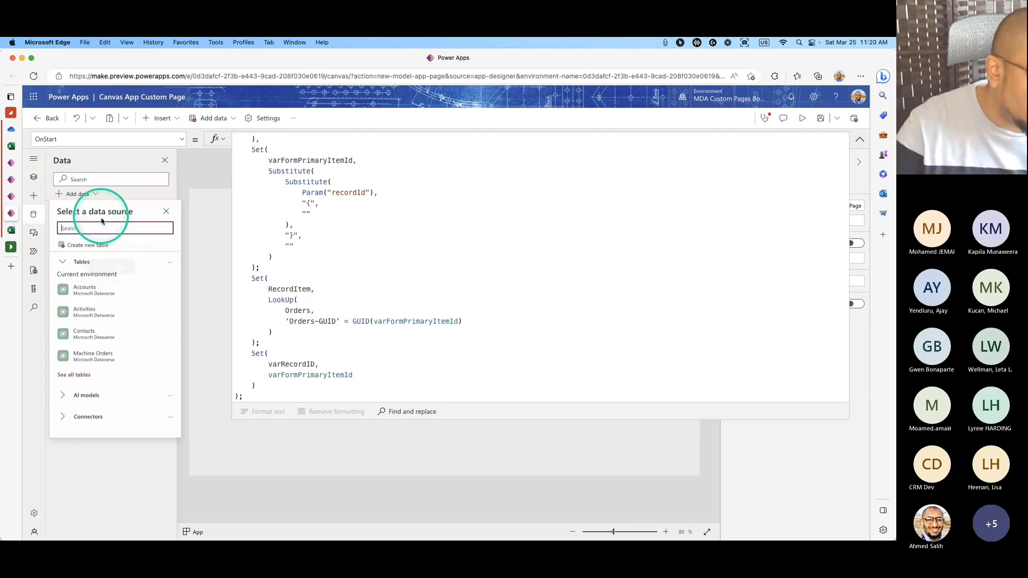
{"action": "left_click", "coordinate": [93, 292]}
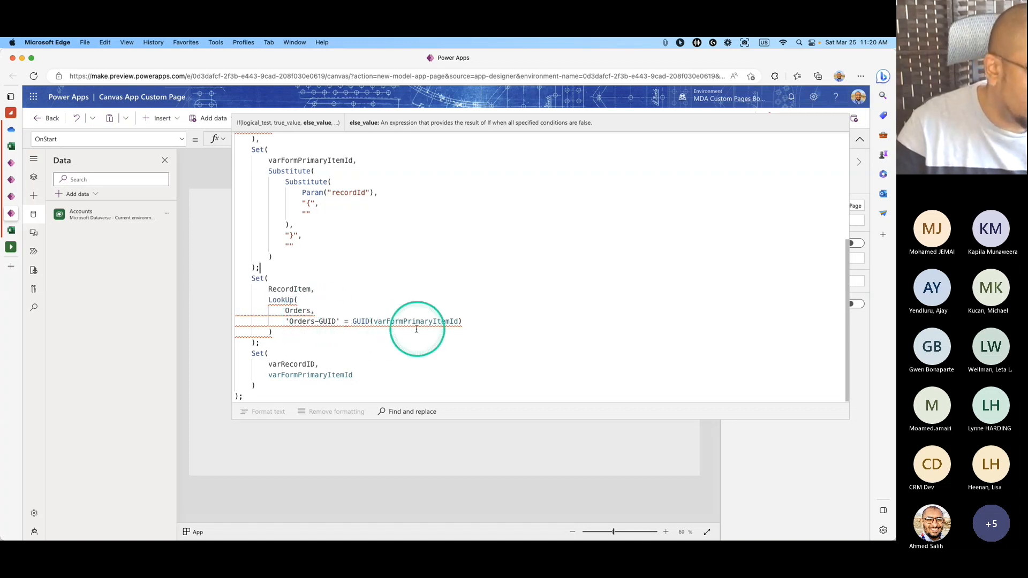
In the first OnStart LookUp, change Orders to Accounts and 'Orders-GUID' to Account.
{"action": "scroll", "coordinate": [417, 330], "scroll_direction": "up", "scroll_amount": 5}
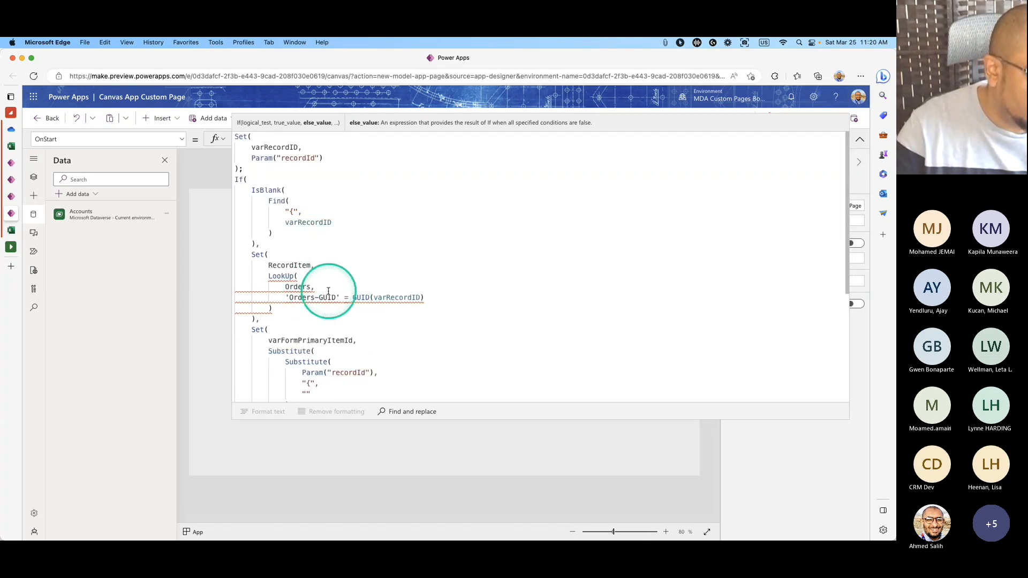
{"action": "left_click_drag", "start_coordinate": [314, 287], "coordinate": [268, 288]}
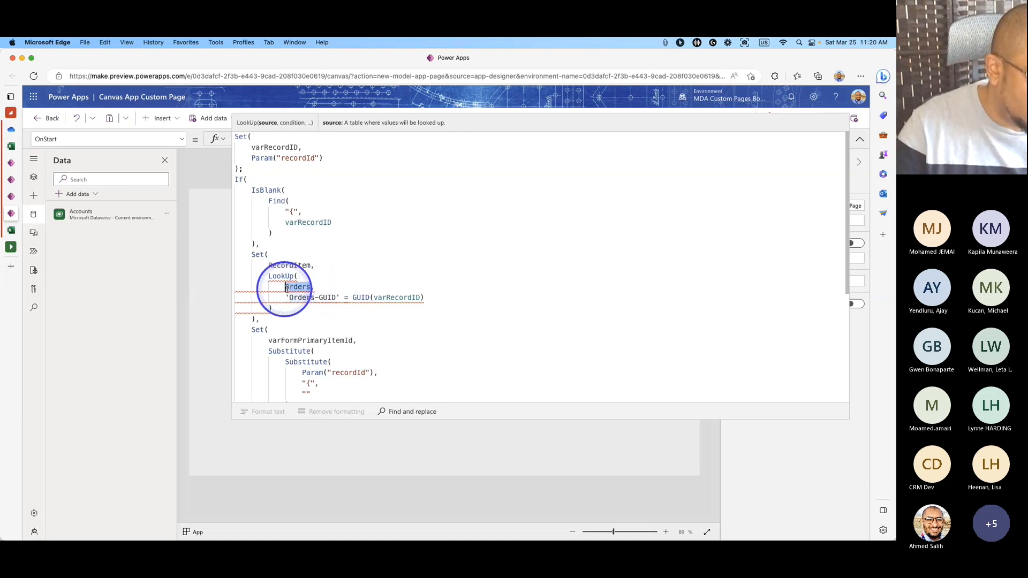
{"action": "type", "text": "Accoun,"}
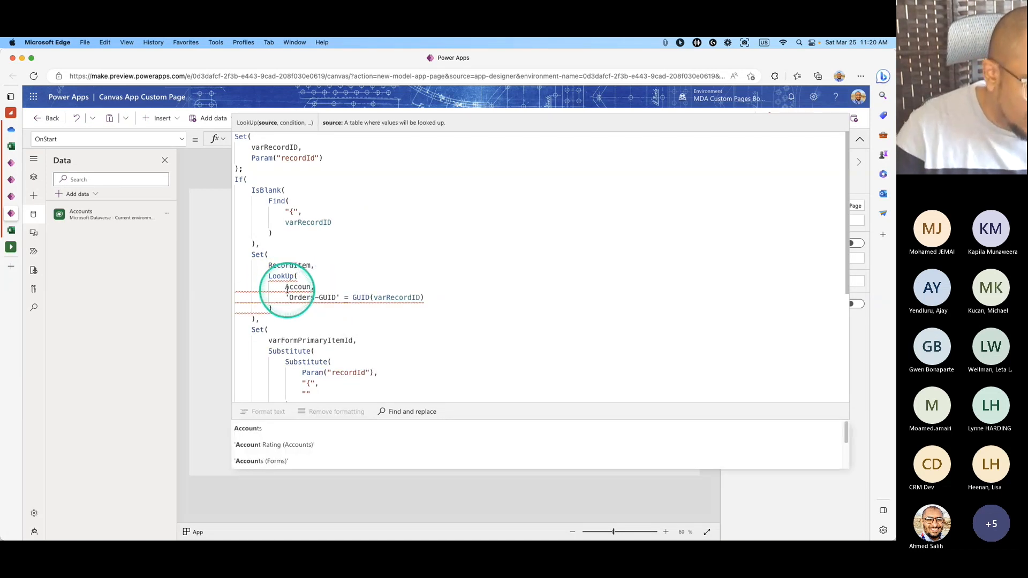
{"action": "left_click", "coordinate": [290, 428]}
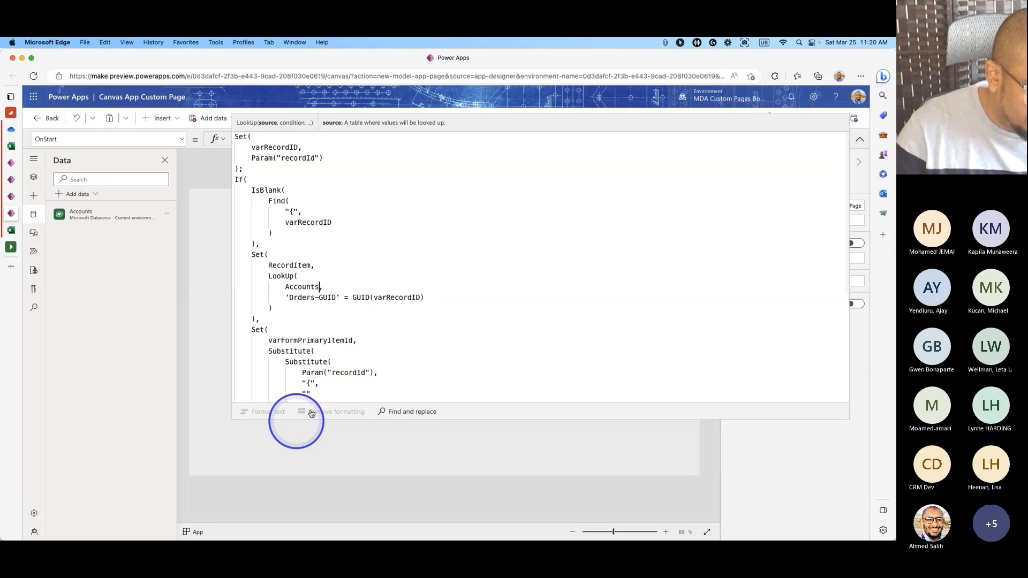
{"action": "left_click_drag", "start_coordinate": [339, 298], "coordinate": [285, 297]}
{"action": "type", "text": "aco"}
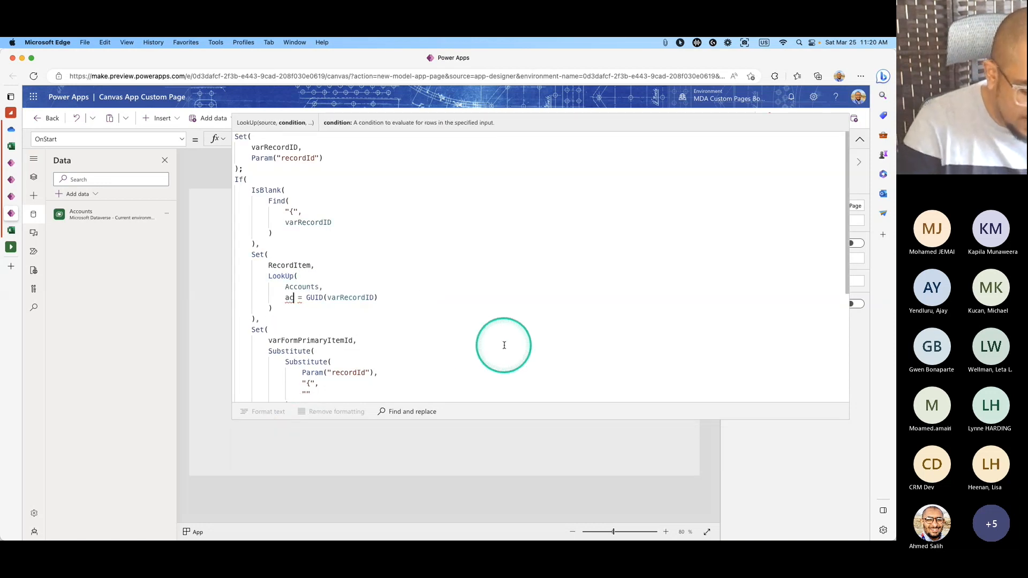
{"action": "key", "text": "BackSpace"}
{"action": "type", "text": "c"}
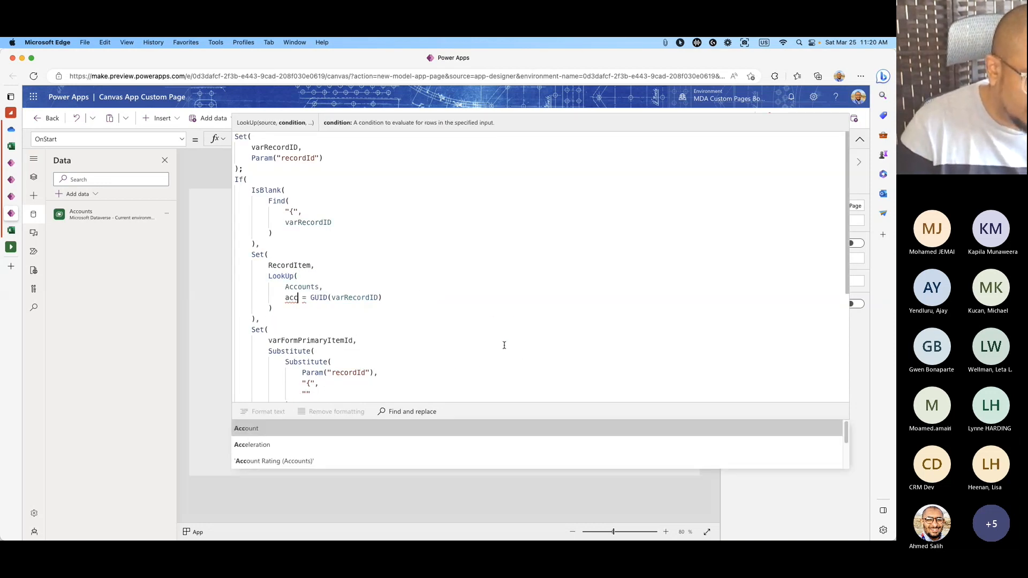
{"action": "key", "text": "Tab"}
Make the same Accounts and Account replacements in the second LookUp.
{"action": "scroll", "coordinate": [369, 298], "scroll_direction": "down", "scroll_amount": 1}
{"action": "scroll", "coordinate": [343, 292], "scroll_direction": "down", "scroll_amount": 2}
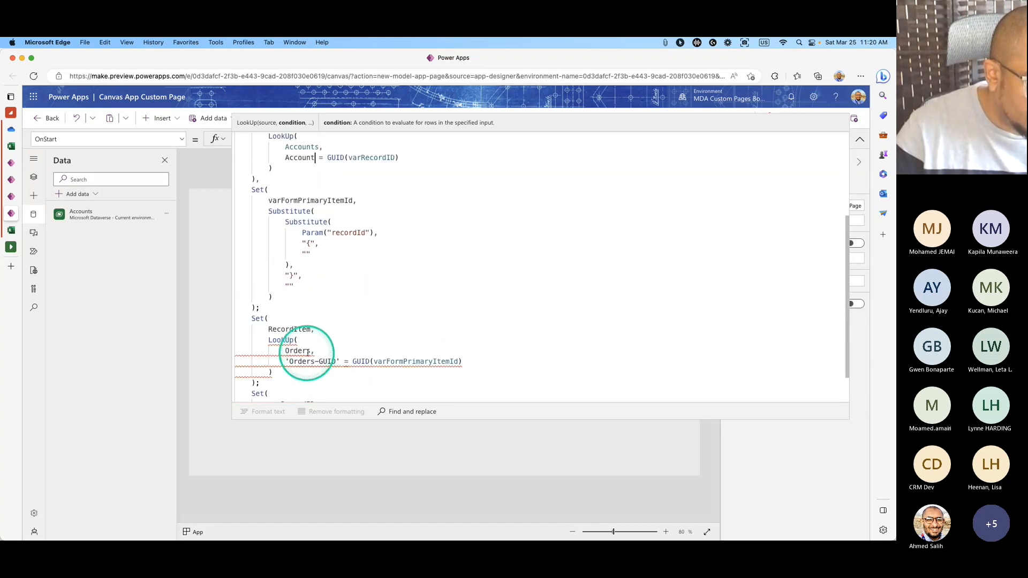
{"action": "double_click", "coordinate": [297, 351]}
{"action": "type", "text": "acc,"}
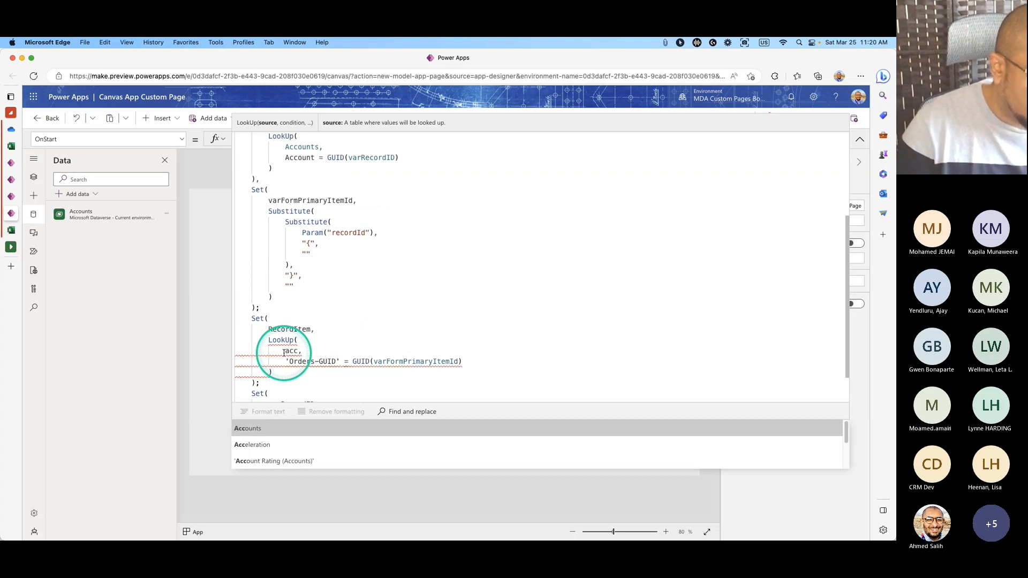
{"action": "key", "text": "Tab"}
{"action": "left_click", "coordinate": [334, 362]}
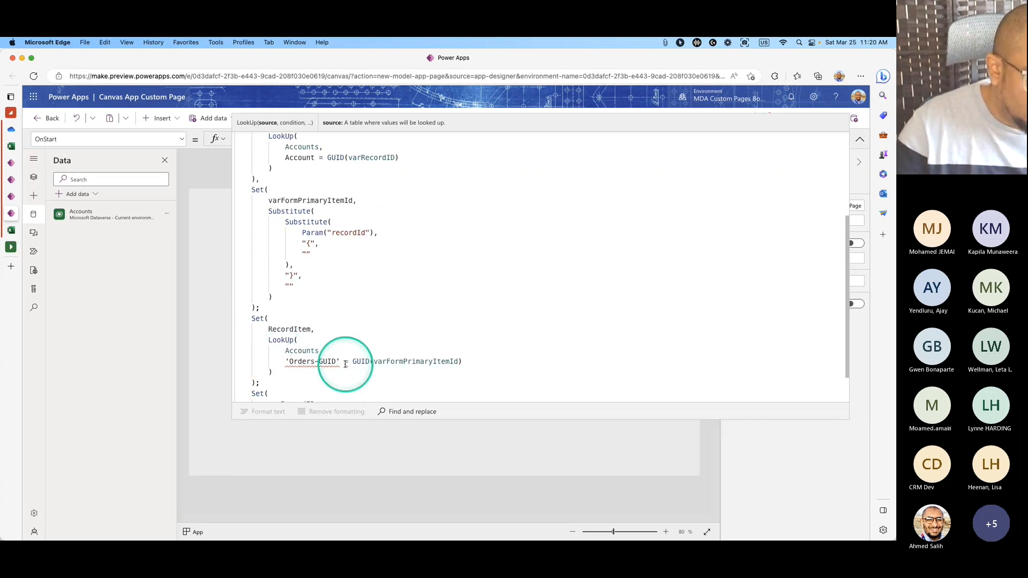
{"action": "mouse_move", "coordinate": [329, 362]}
{"action": "left_mouse_down"}
{"action": "mouse_move", "coordinate": [281, 362]}
{"action": "mouse_move", "coordinate": [339, 362]}
{"action": "left_mouse_up"}
{"action": "left_click", "coordinate": [285, 362]}
{"action": "type", "text": "acc"}
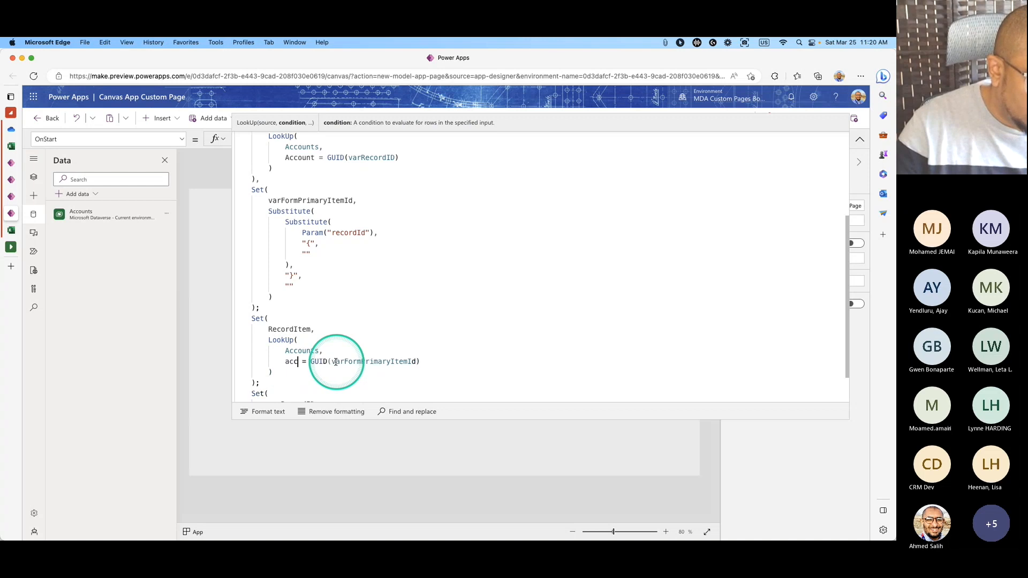
{"action": "left_click", "coordinate": [259, 427]}
{"action": "scroll", "coordinate": [436, 331], "scroll_direction": "down", "scroll_amount": 2}
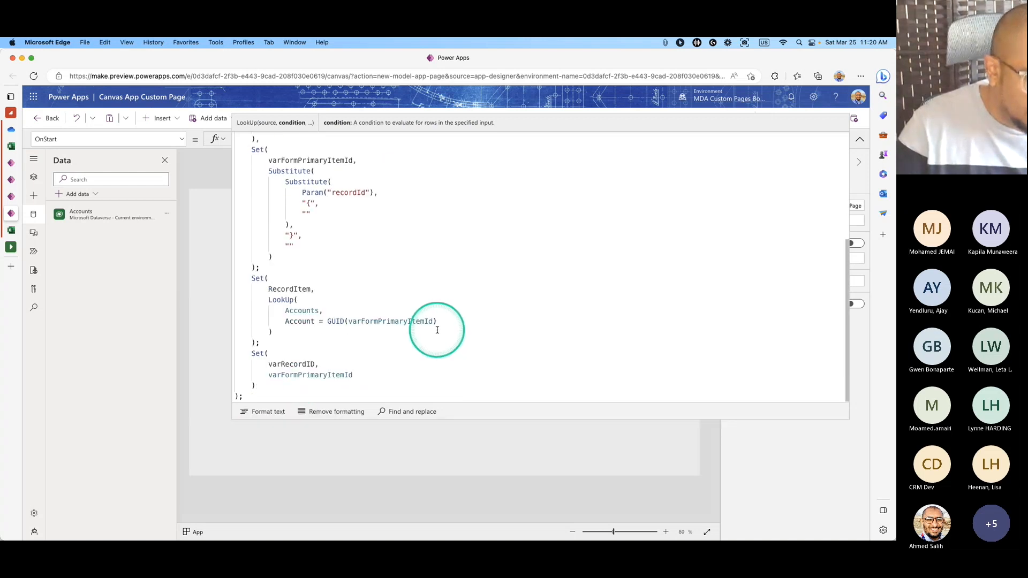
{"action": "scroll", "coordinate": [437, 329], "scroll_direction": "up", "scroll_amount": 4}
{"action": "scroll", "coordinate": [437, 330], "scroll_direction": "down", "scroll_amount": 2}
{"action": "scroll", "coordinate": [439, 328], "scroll_direction": "up", "scroll_amount": 3}
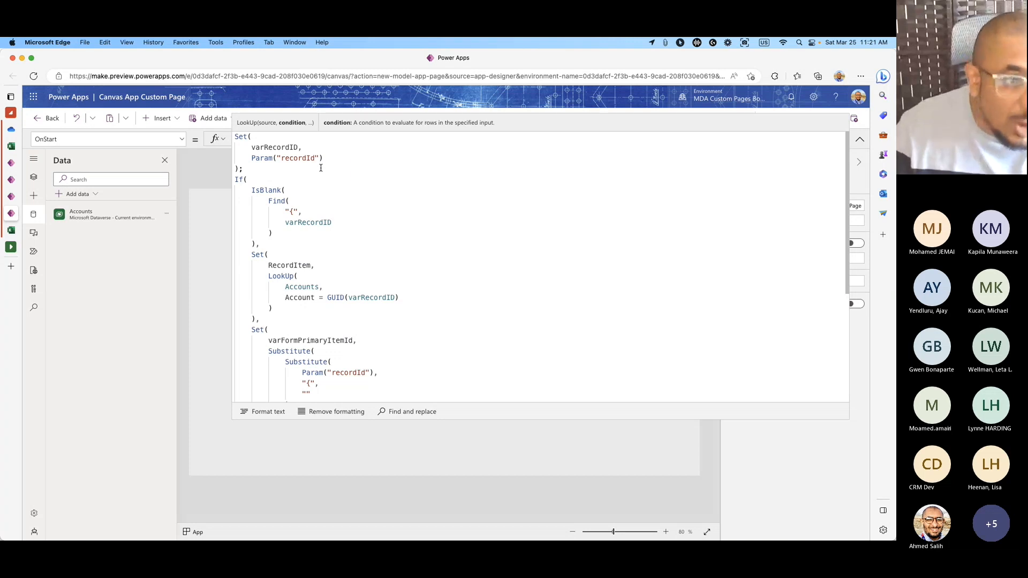
Switch to the browser tab showing the A. Datum Corporation (sample) account record.
{"action": "scroll", "coordinate": [360, 300], "scroll_direction": "down", "scroll_amount": 2}
{"action": "scroll", "coordinate": [357, 311], "scroll_direction": "up", "scroll_amount": 2}
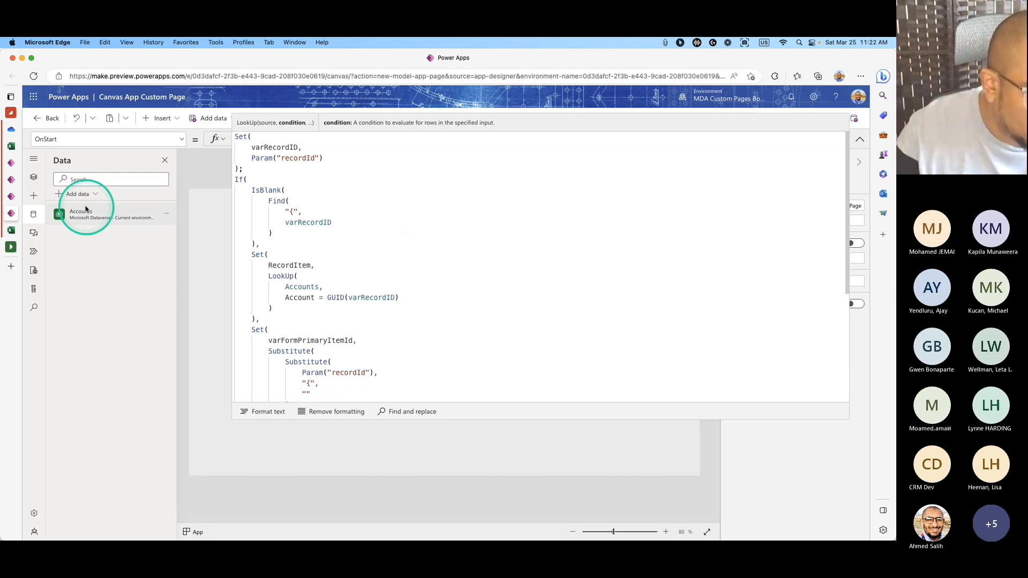
{"action": "left_click", "coordinate": [18, 180]}
{"action": "left_click", "coordinate": [29, 164]}
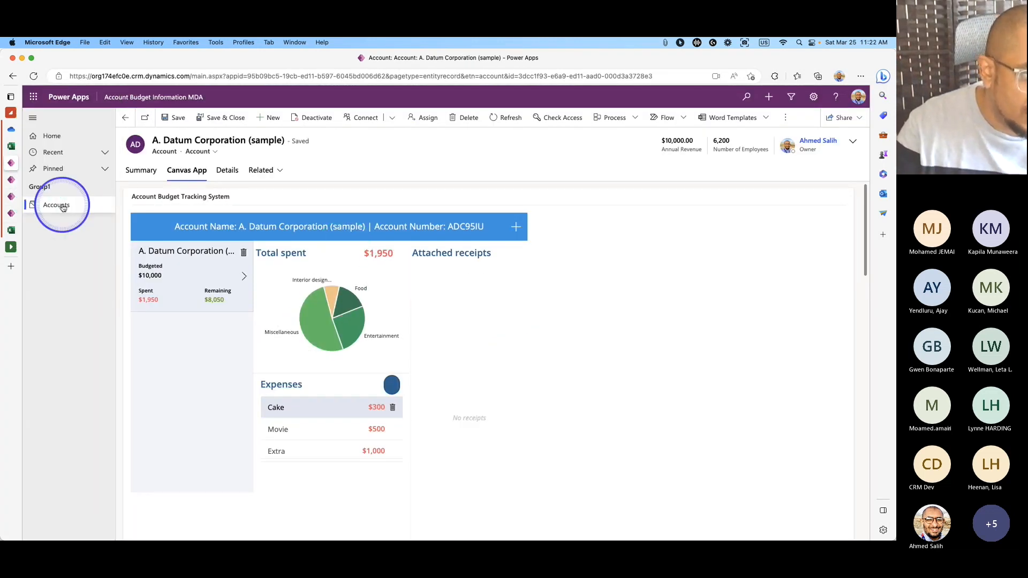
Open the A. Datum Corporation record from the Accounts list.
{"action": "left_click", "coordinate": [60, 204]}
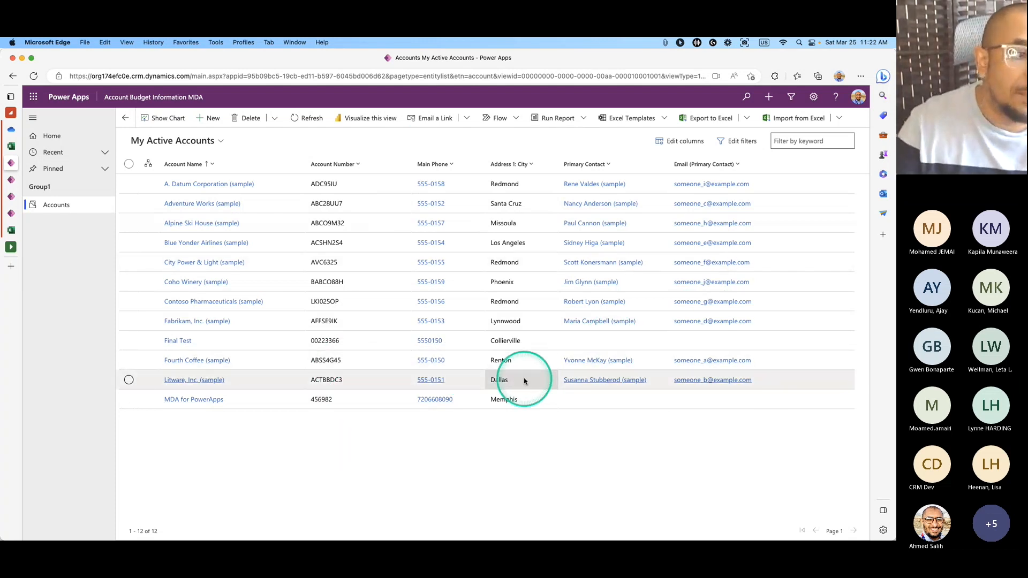
{"action": "left_click", "coordinate": [129, 183]}
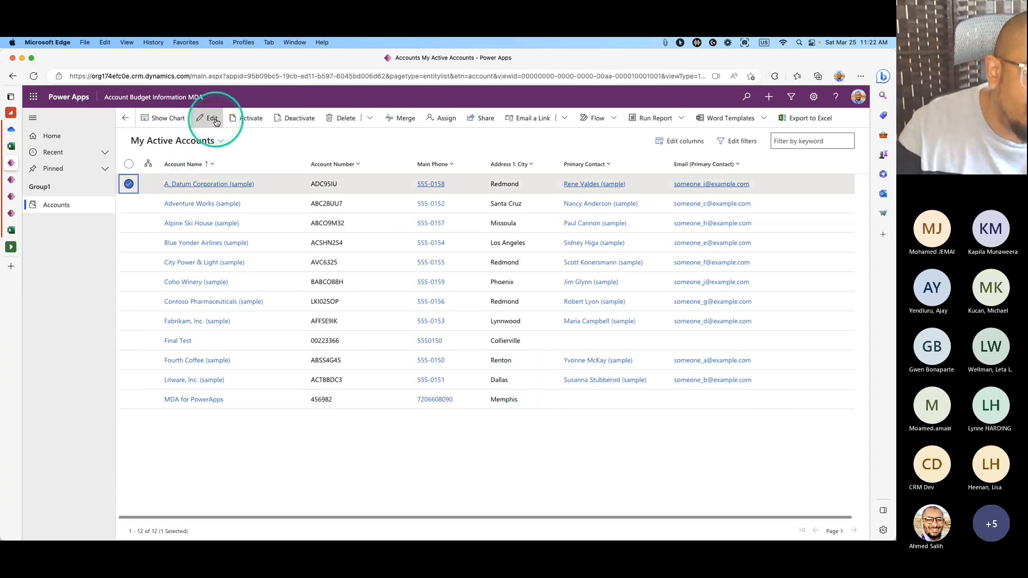
{"action": "left_click", "coordinate": [213, 118]}
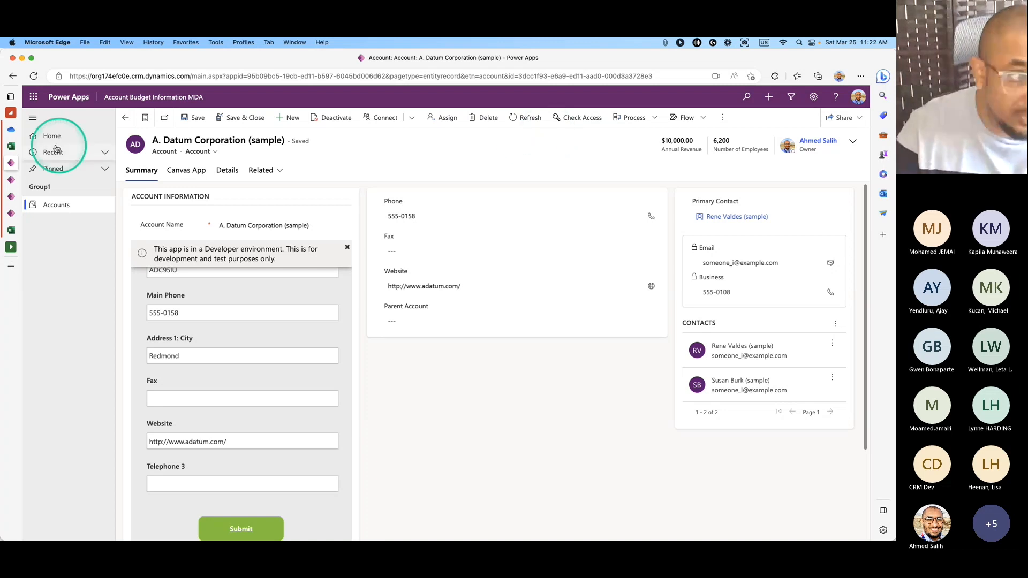
Switch browser tabs back to the Canvas App Custom Page editor.
{"action": "left_click", "coordinate": [16, 180]}
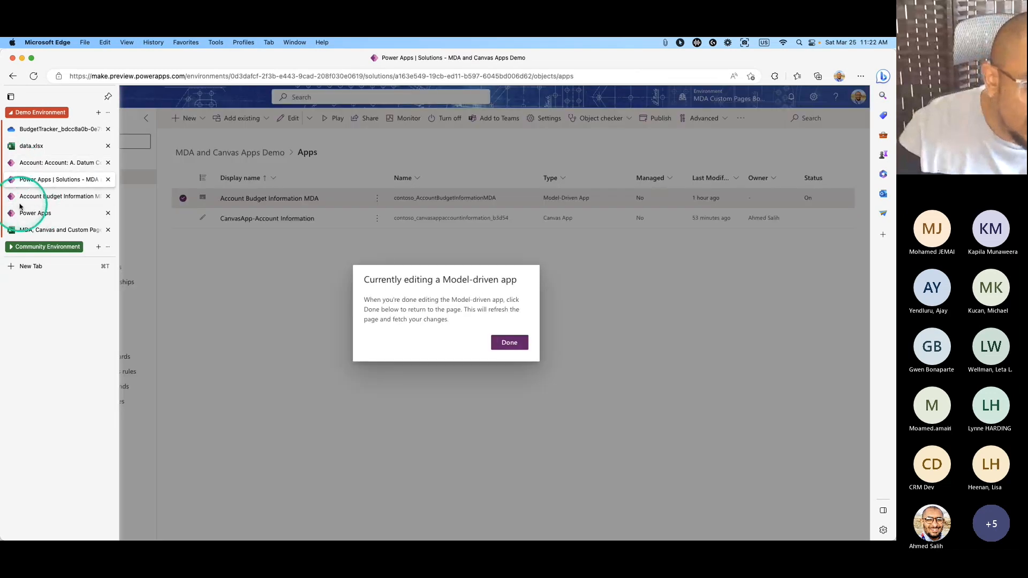
{"action": "left_click", "coordinate": [21, 202]}
{"action": "left_click", "coordinate": [41, 216]}
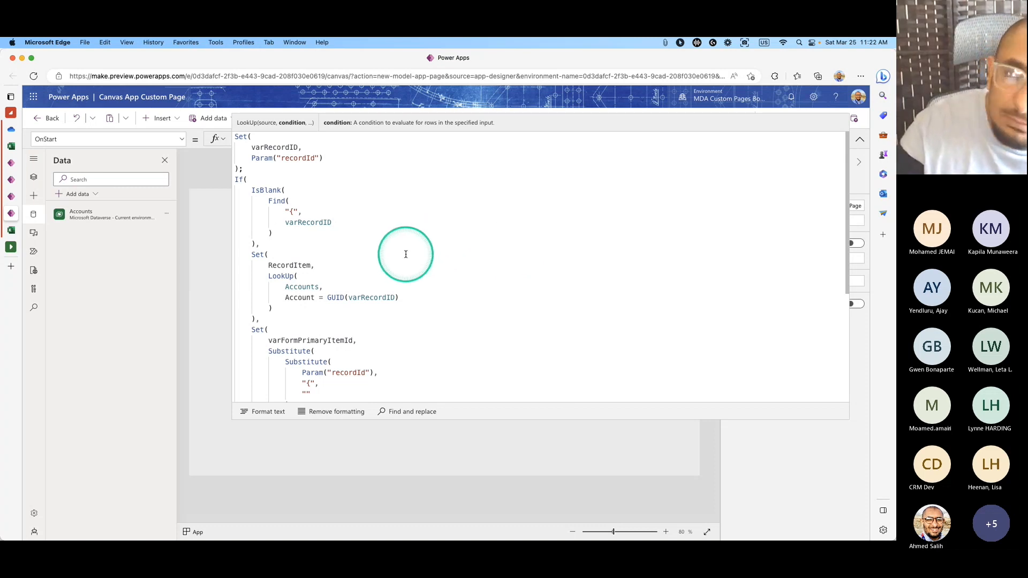
Review how varRecordID and recordId are used in OnStart, then save the custom page.
{"action": "scroll", "coordinate": [424, 275], "scroll_direction": "down", "scroll_amount": 1}
{"action": "scroll", "coordinate": [424, 275], "scroll_direction": "up", "scroll_amount": 1}
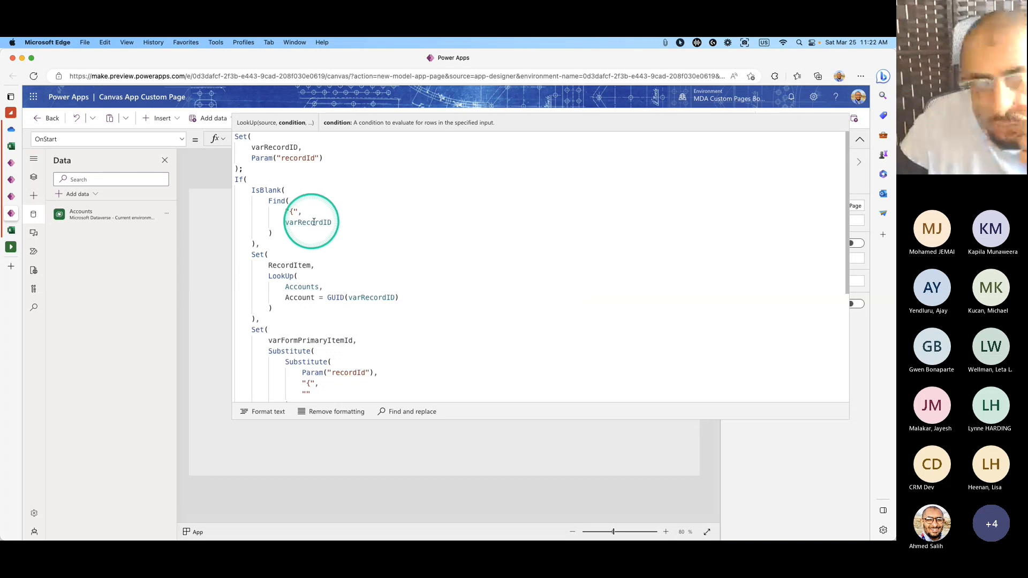
{"action": "scroll", "coordinate": [355, 220], "scroll_direction": "down", "scroll_amount": 5}
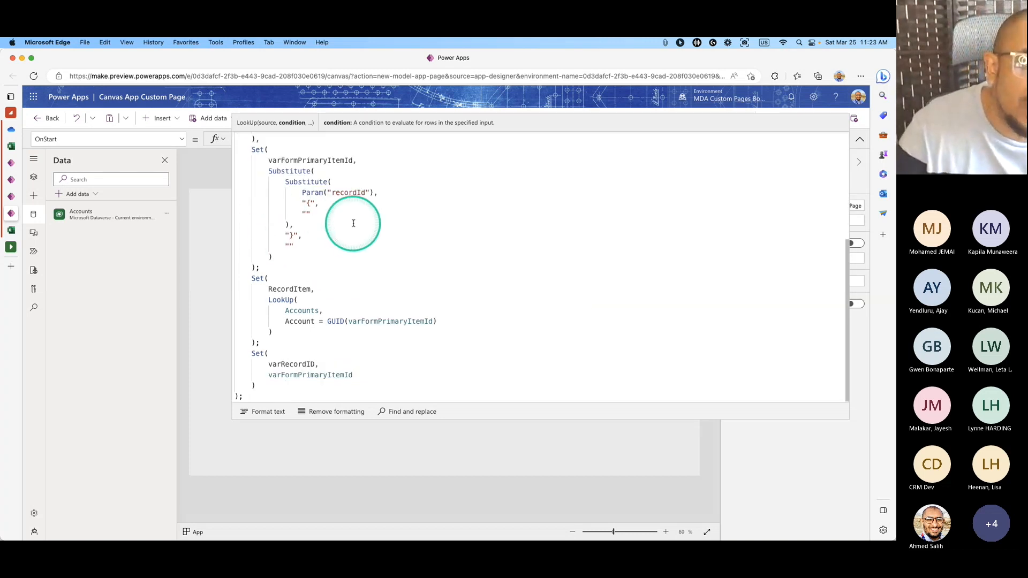
{"action": "scroll", "coordinate": [342, 234], "scroll_direction": "up", "scroll_amount": 5}
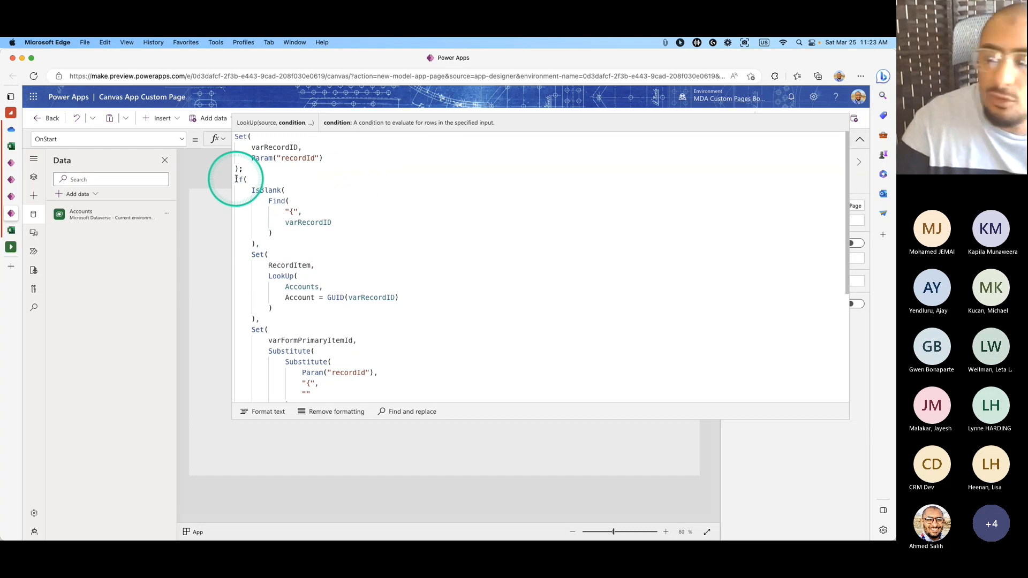
{"action": "left_click_drag", "start_coordinate": [236, 179], "coordinate": [281, 208]}
{"action": "left_click", "coordinate": [264, 169]}
{"action": "double_click", "coordinate": [257, 149]}
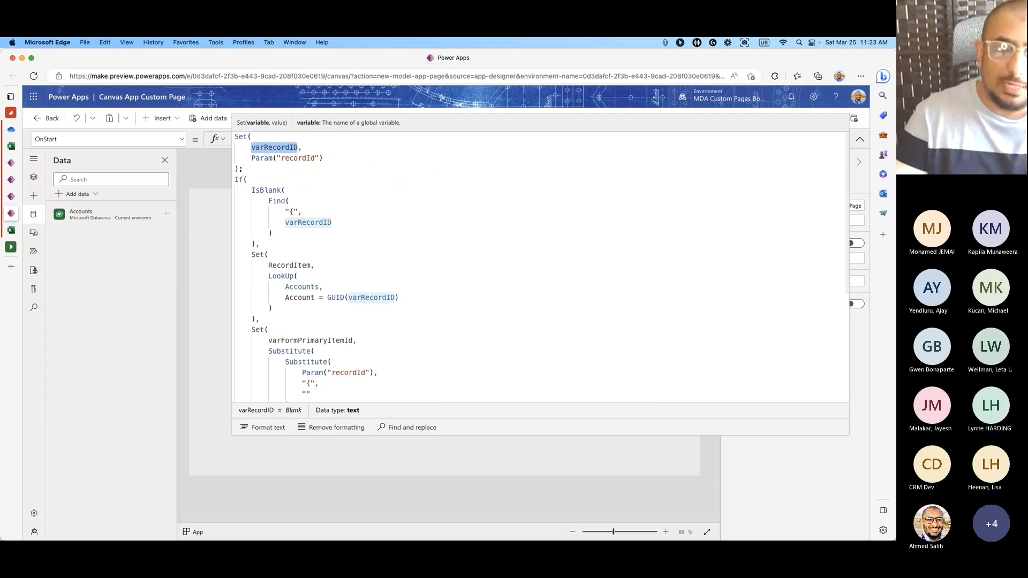
{"action": "double_click", "coordinate": [315, 159]}
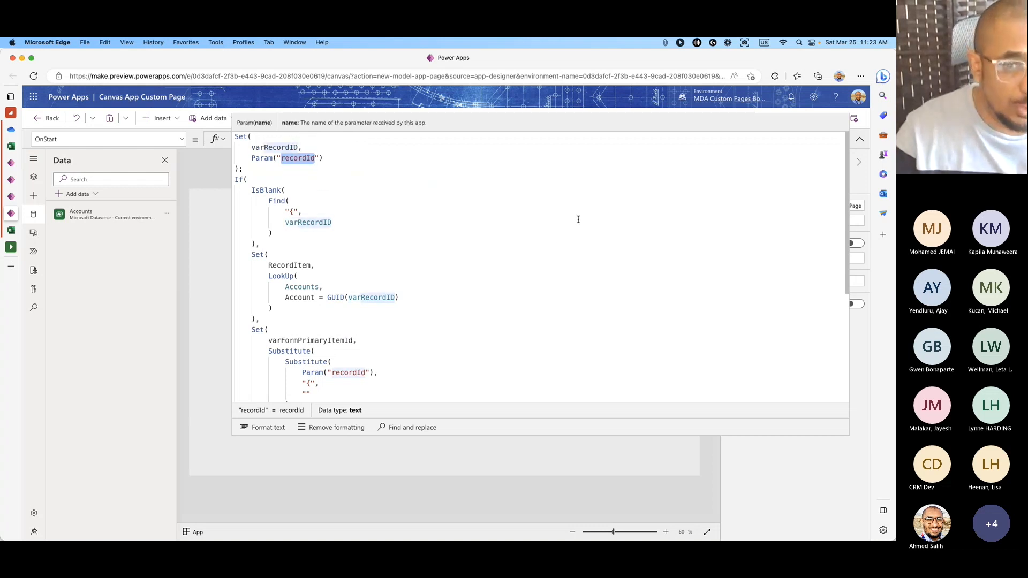
{"action": "left_click", "coordinate": [859, 139]}
{"action": "left_click", "coordinate": [820, 118]}
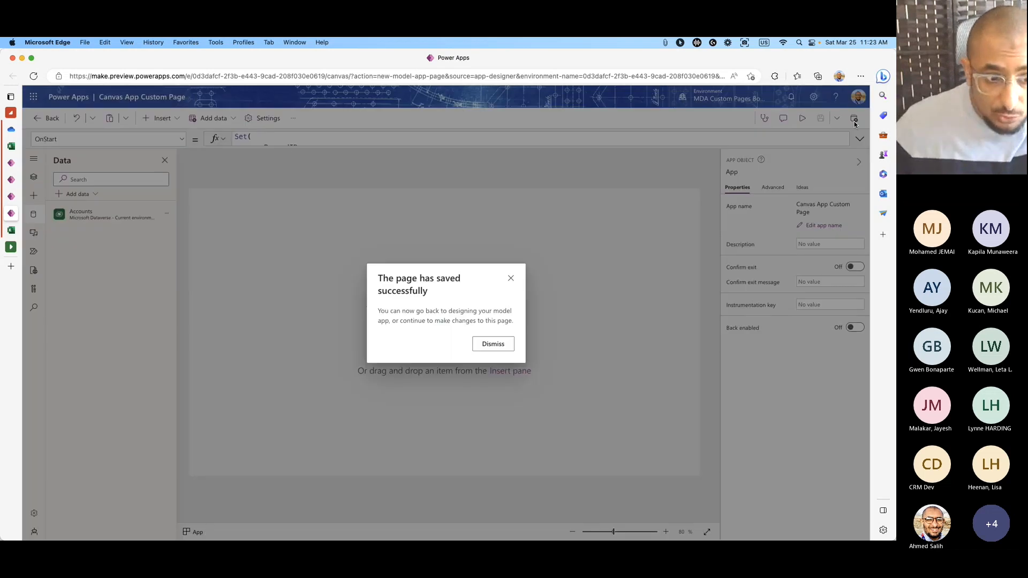
Dismiss the save confirmation and check the page tree showing App and Screen1.
{"action": "left_click", "coordinate": [490, 343]}
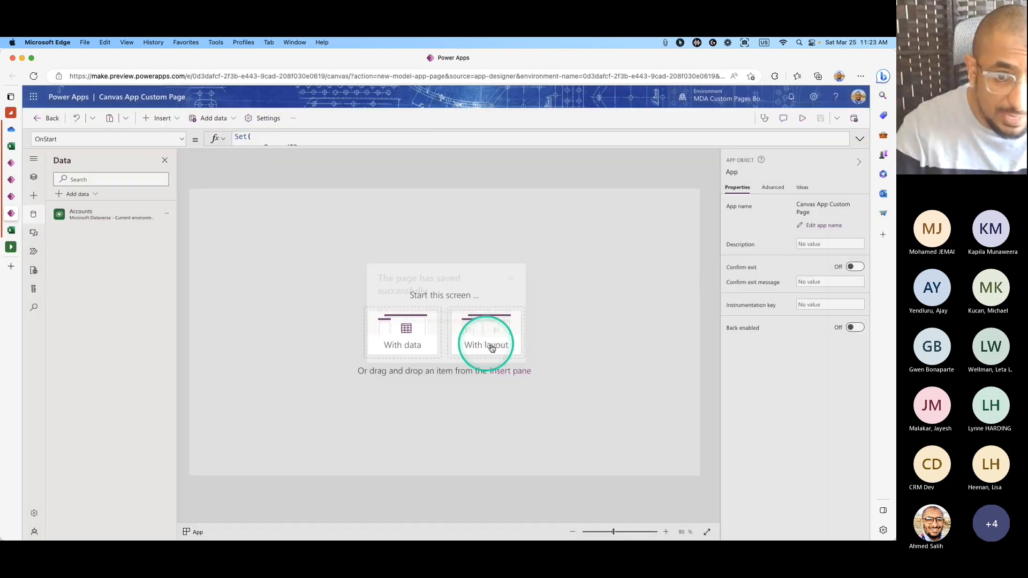
{"action": "left_click", "coordinate": [34, 178]}
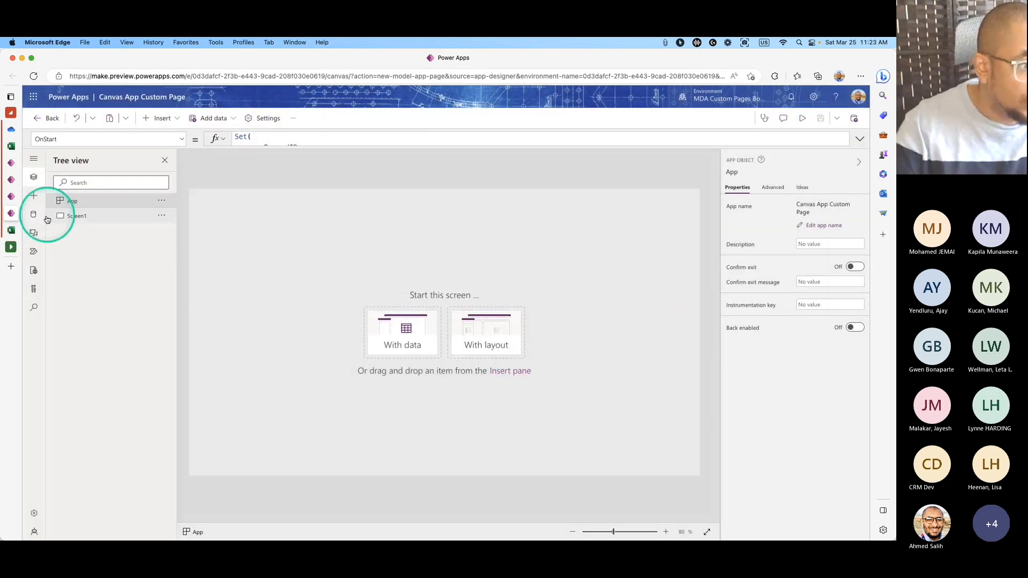
{"action": "left_click", "coordinate": [34, 196]}
{"action": "left_click", "coordinate": [34, 214]}
{"action": "left_click", "coordinate": [35, 191]}
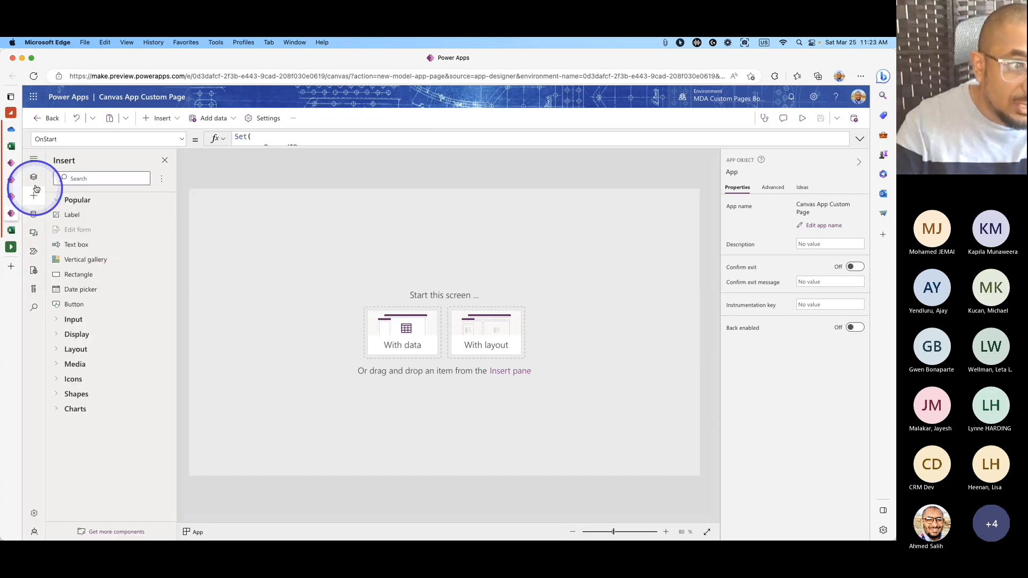
{"action": "left_click", "coordinate": [34, 177]}
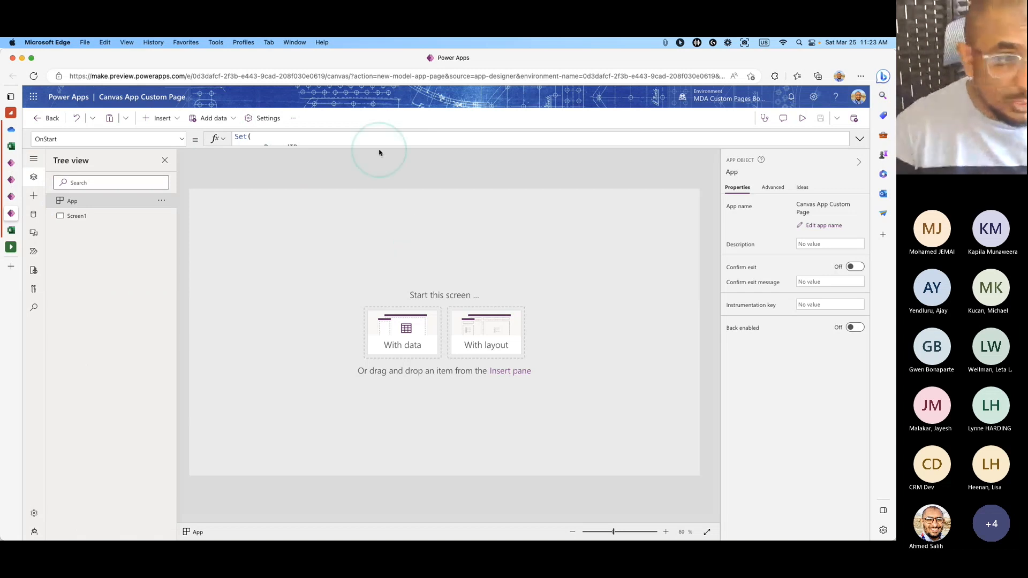
Acknowledge the republish warning and publish Account Budget Information MDA.
{"action": "left_click", "coordinate": [13, 198]}
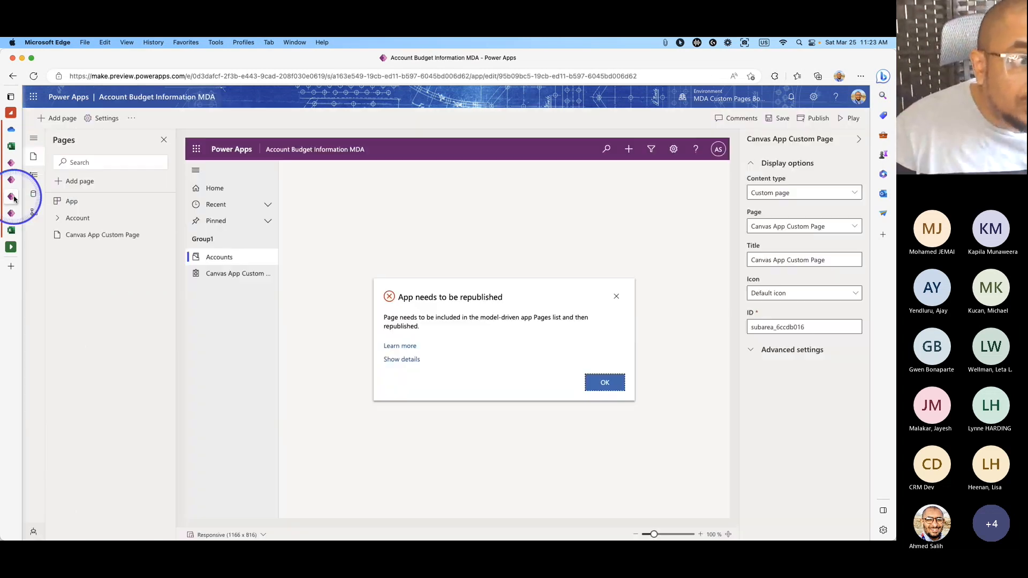
{"action": "left_click", "coordinate": [603, 381]}
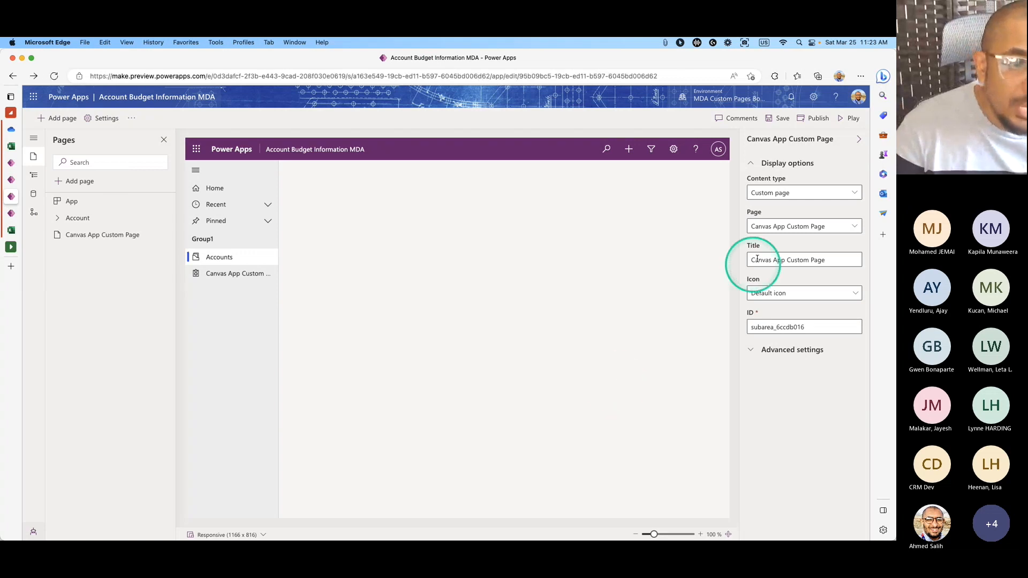
{"action": "left_click", "coordinate": [809, 120]}
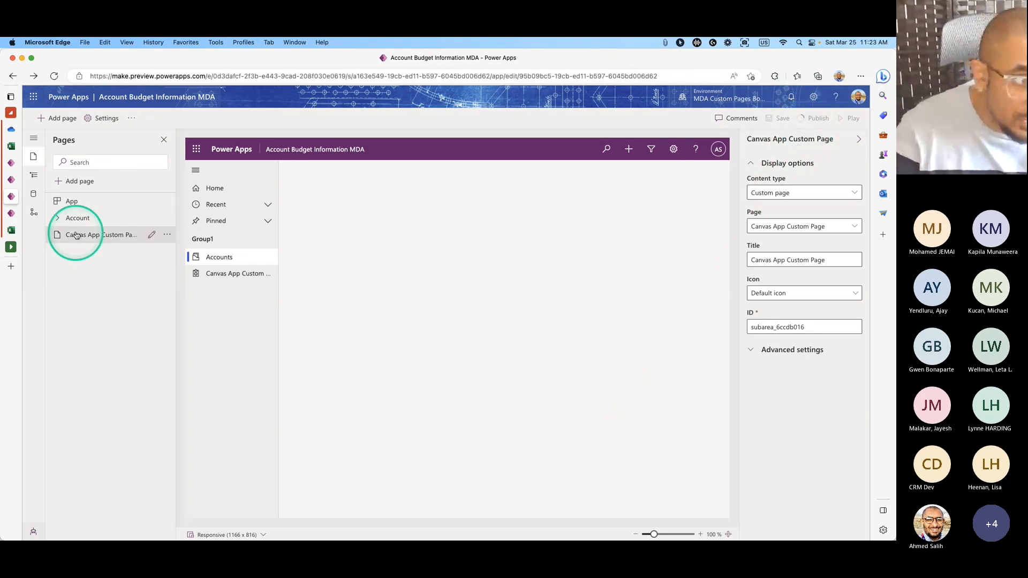
Move between the designer and editor tabs, ending on the A. Datum Corporation (sample) record.
{"action": "left_click", "coordinate": [14, 215]}
{"action": "left_click", "coordinate": [15, 196]}
{"action": "left_click", "coordinate": [15, 213]}
{"action": "left_click", "coordinate": [19, 198]}
{"action": "left_click", "coordinate": [18, 213]}
{"action": "left_click", "coordinate": [19, 196]}
{"action": "left_click", "coordinate": [18, 213]}
{"action": "left_click", "coordinate": [573, 311]}
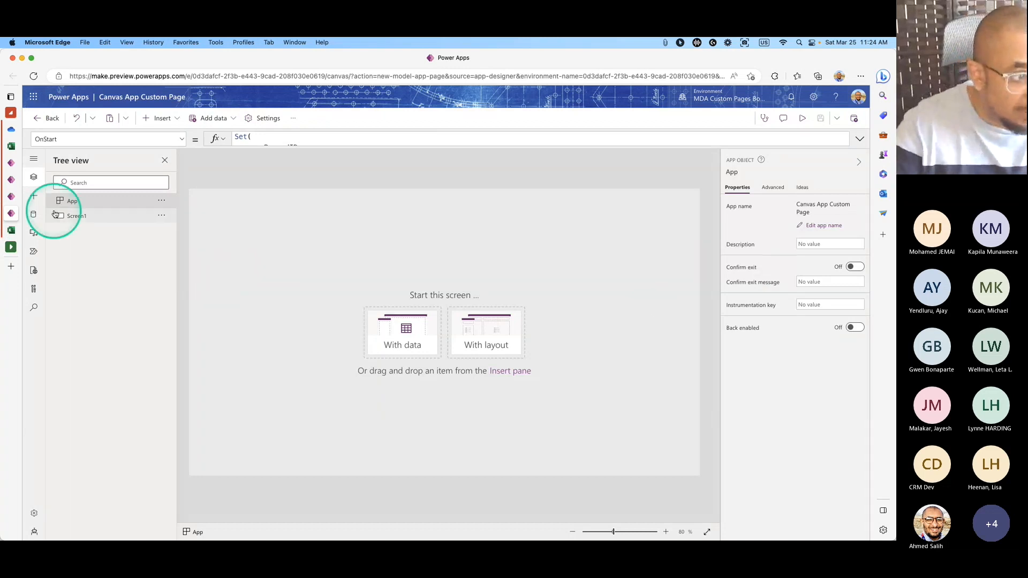
{"action": "left_click", "coordinate": [18, 196]}
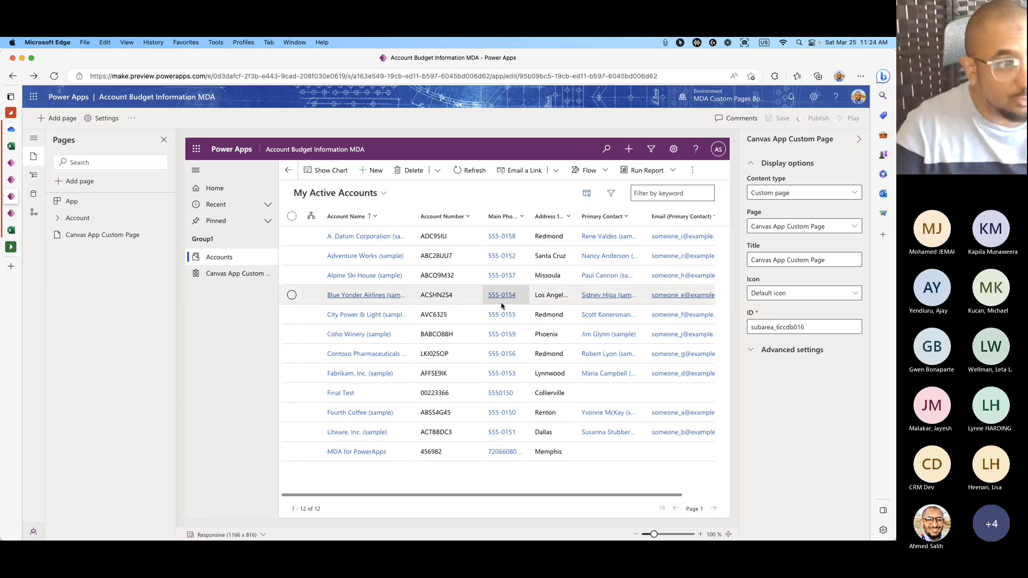
{"action": "left_click", "coordinate": [7, 216]}
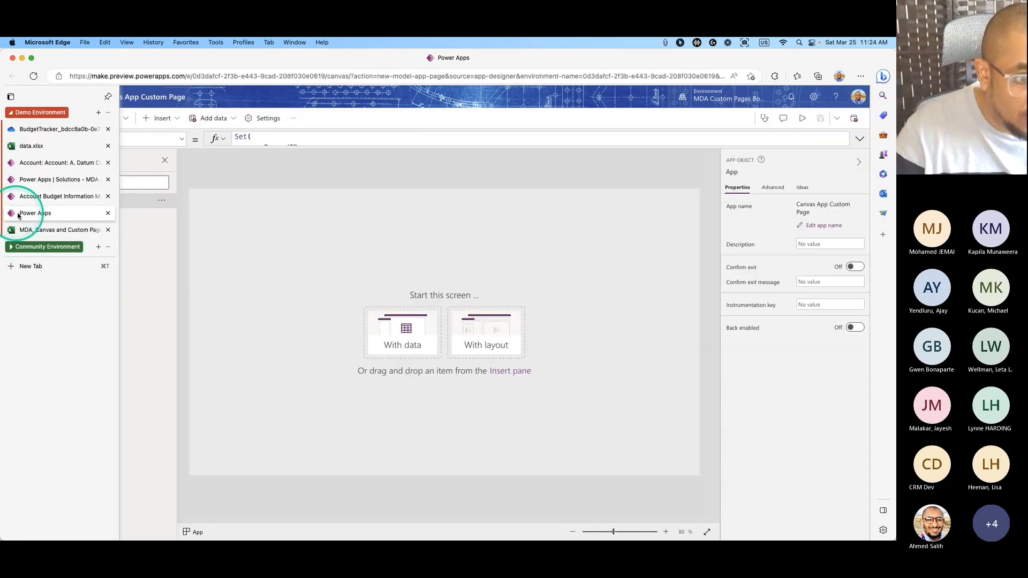
{"action": "left_click", "coordinate": [13, 197]}
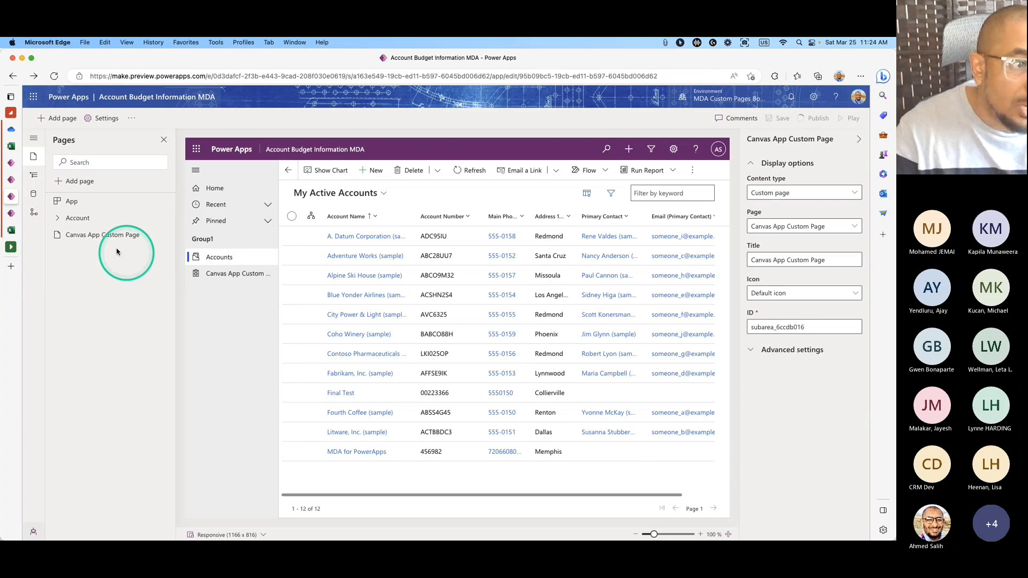
{"action": "left_click", "coordinate": [12, 180]}
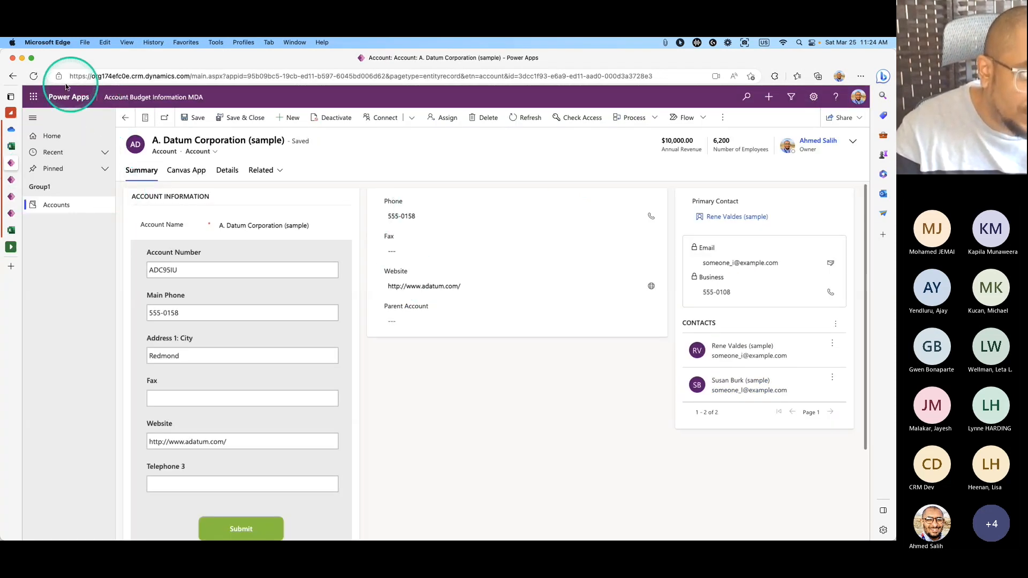
Reload the running app on Accounts until Canvas App Custom Page appears in the sitemap, then open it.
{"action": "left_click", "coordinate": [33, 76]}
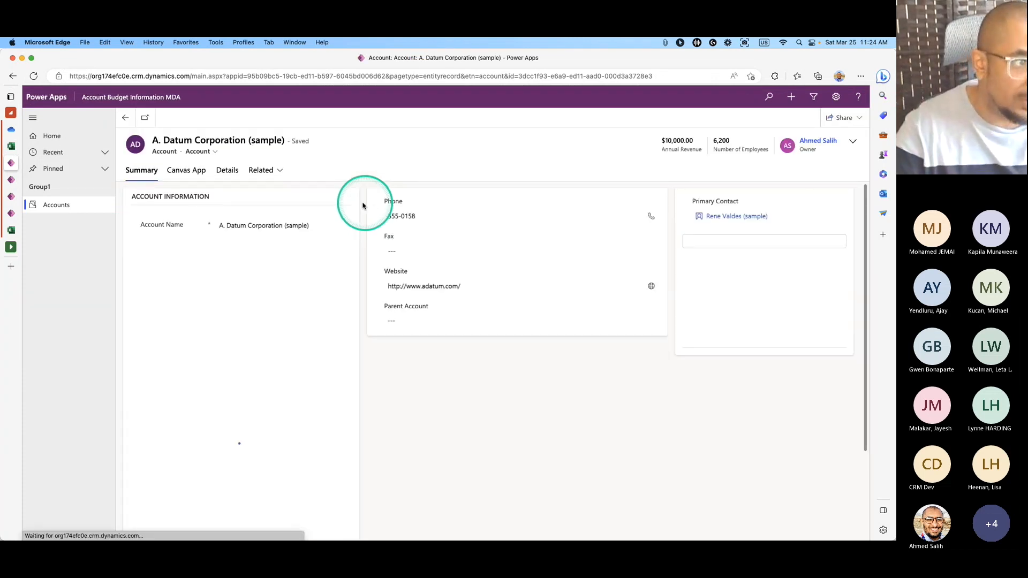
{"action": "left_click", "coordinate": [57, 204]}
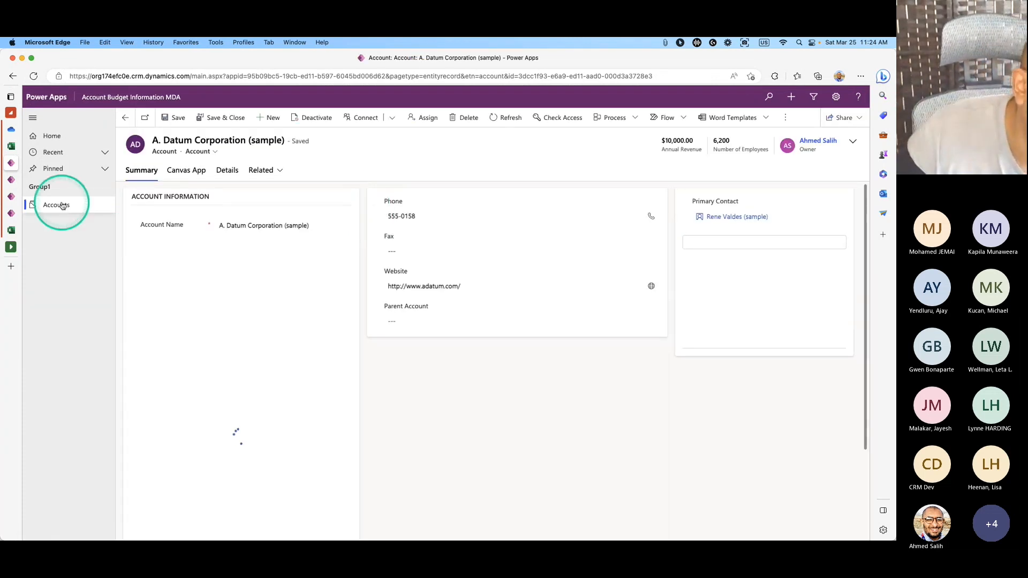
{"action": "left_click", "coordinate": [34, 76]}
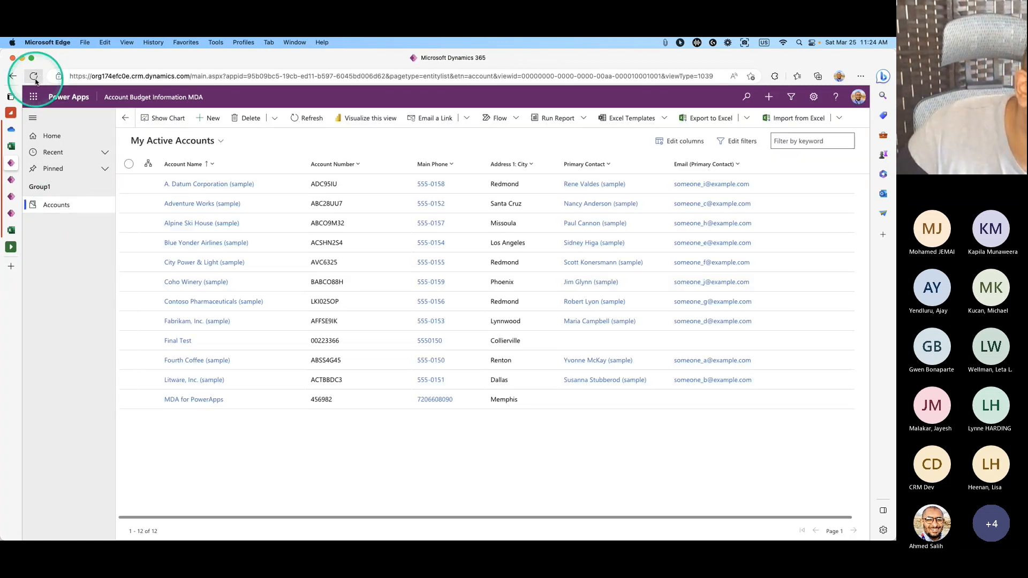
{"action": "left_click", "coordinate": [34, 77]}
{"action": "left_click", "coordinate": [34, 76]}
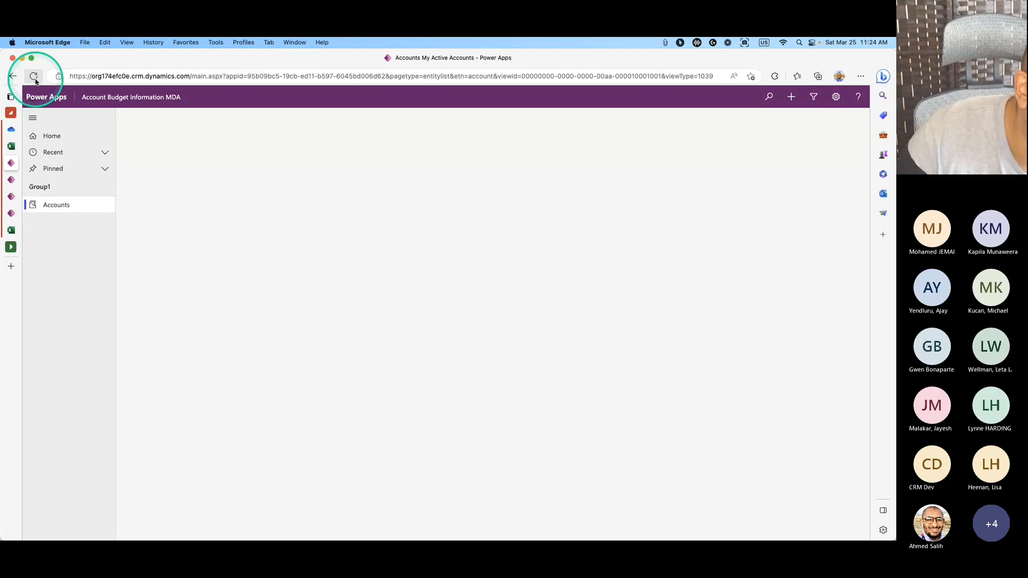
{"action": "left_click", "coordinate": [35, 77]}
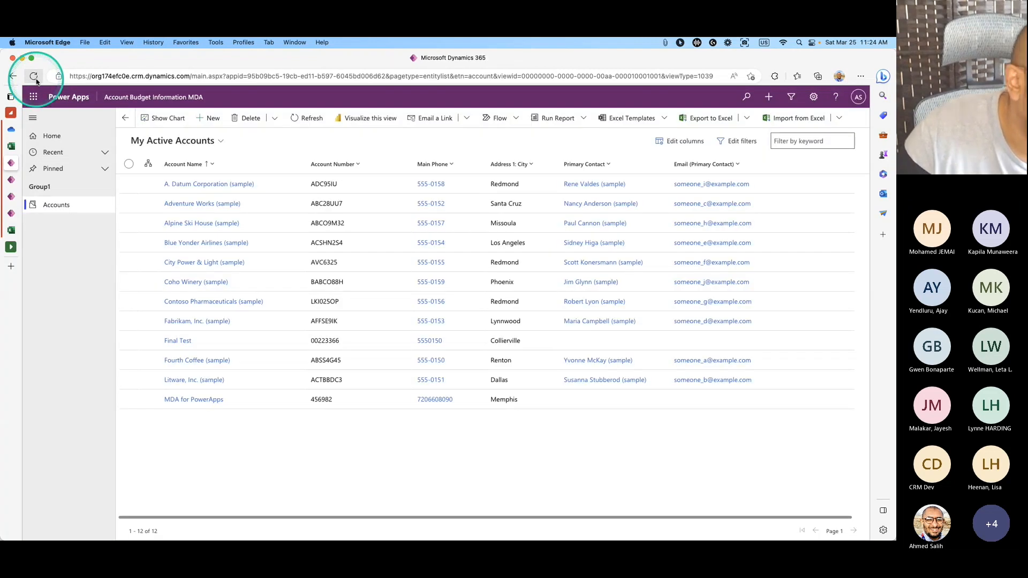
{"action": "left_click", "coordinate": [36, 81]}
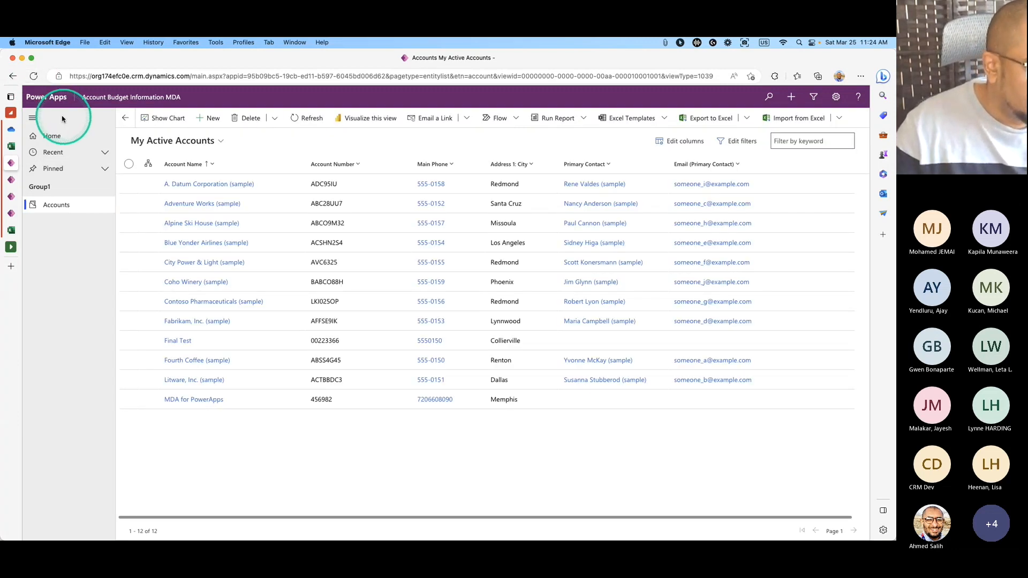
{"action": "left_click", "coordinate": [35, 78]}
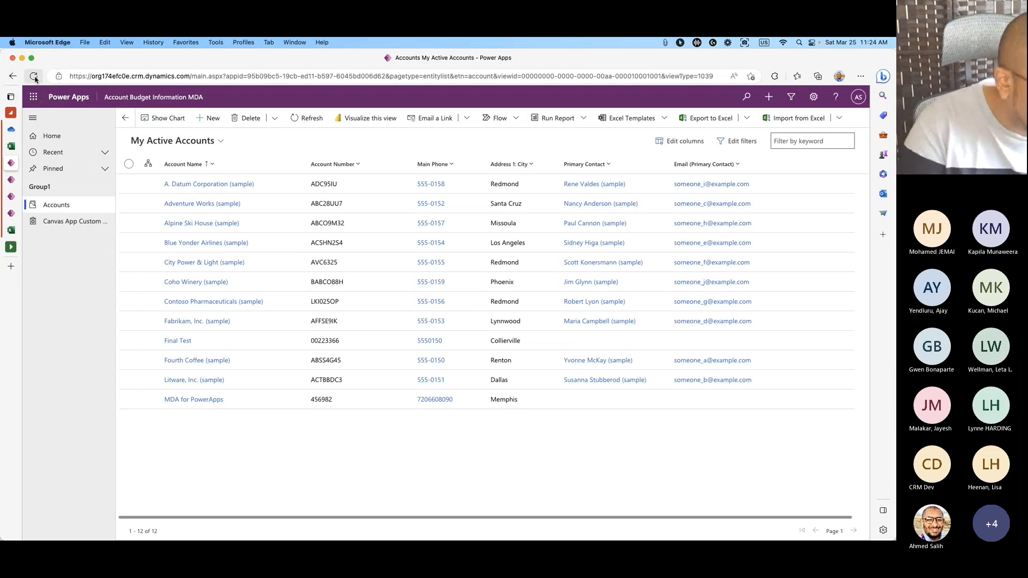
{"action": "left_click", "coordinate": [33, 77]}
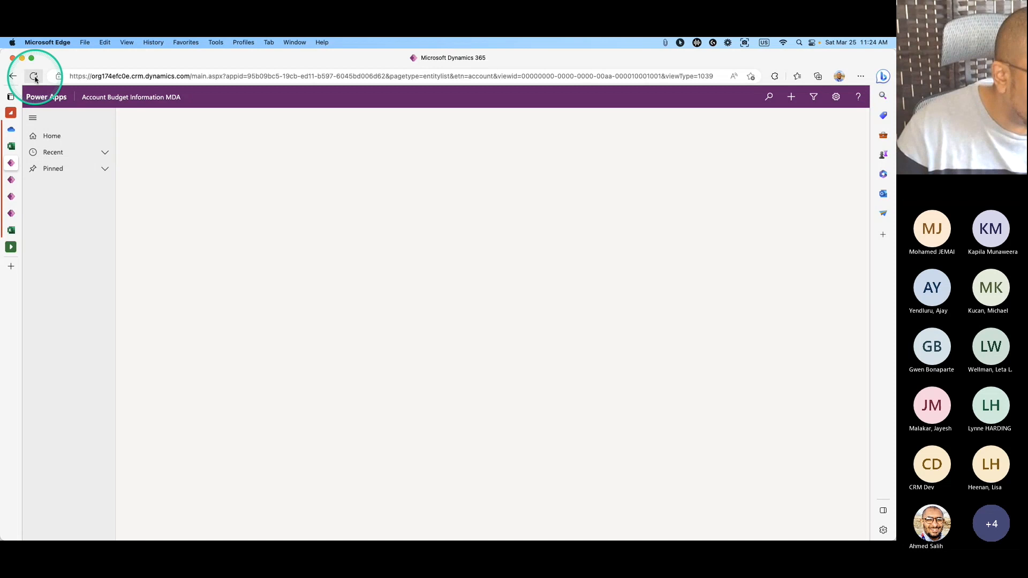
{"action": "left_click", "coordinate": [64, 135]}
{"action": "left_click", "coordinate": [71, 221]}
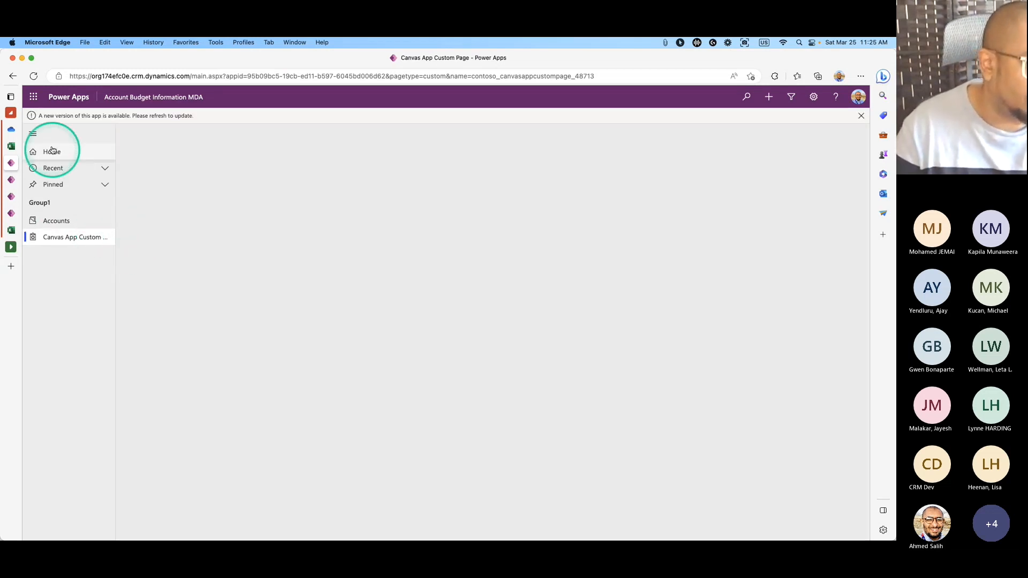
Reload the app once more, then go back to the Canvas App Custom Page editor.
{"action": "left_click", "coordinate": [33, 76]}
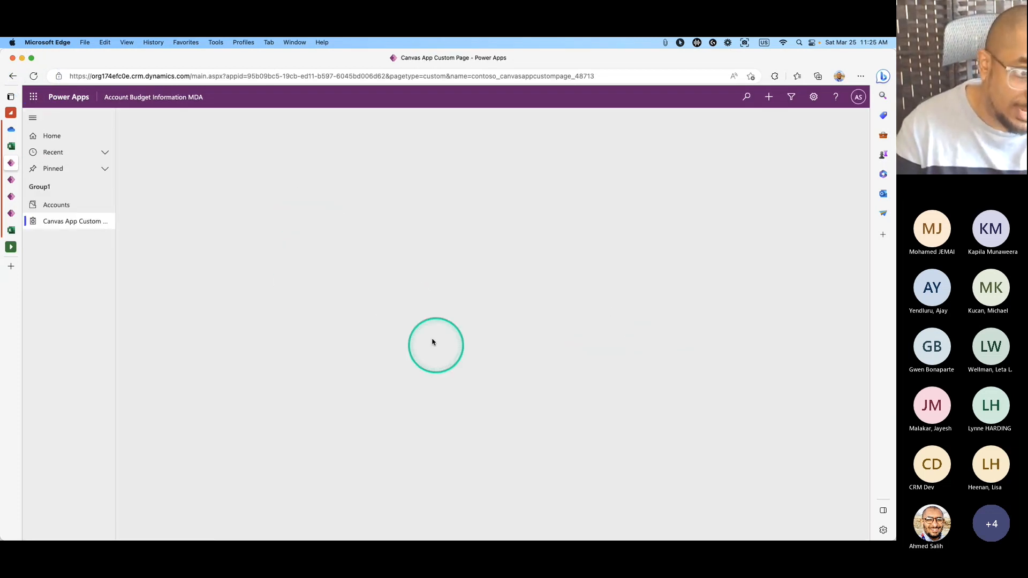
{"action": "mouse_move", "coordinate": [34, 150]}
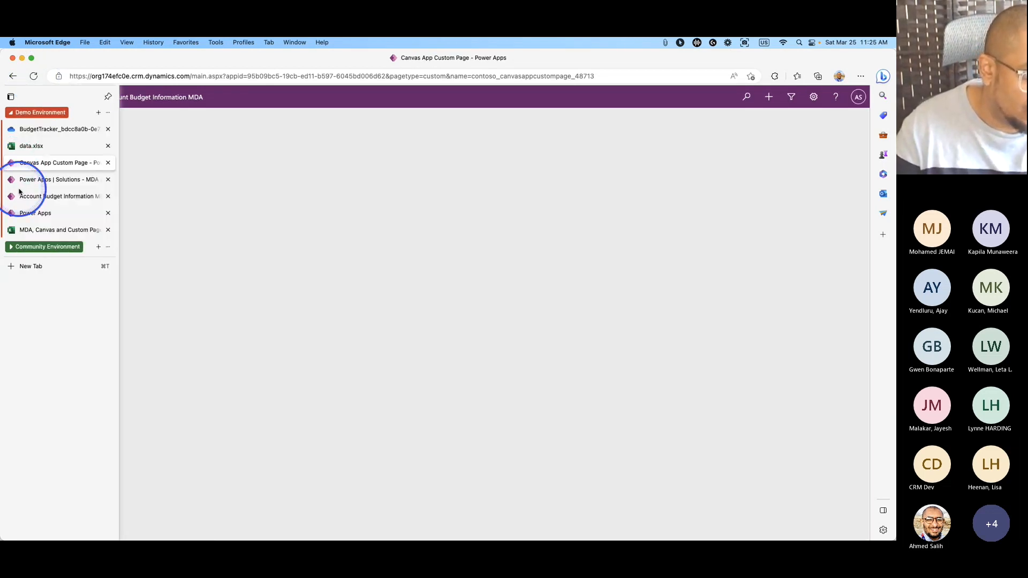
{"action": "left_click", "coordinate": [48, 195]}
{"action": "left_click", "coordinate": [29, 182]}
{"action": "left_click", "coordinate": [30, 196]}
{"action": "left_click", "coordinate": [29, 213]}
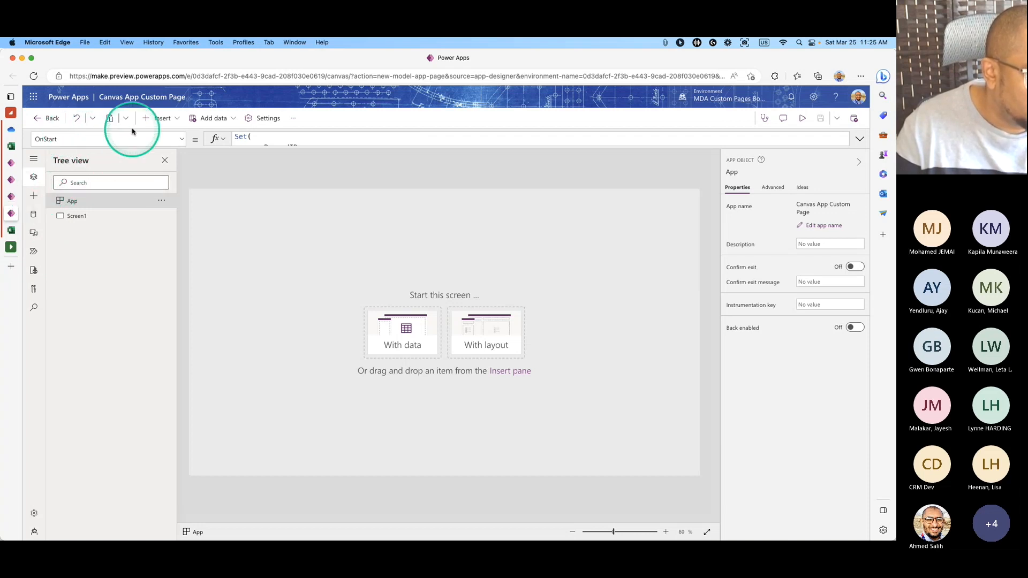
Insert a 3D printing icon on Screen1, enlarged to about 105×98, near the top left.
{"action": "left_click", "coordinate": [154, 118]}
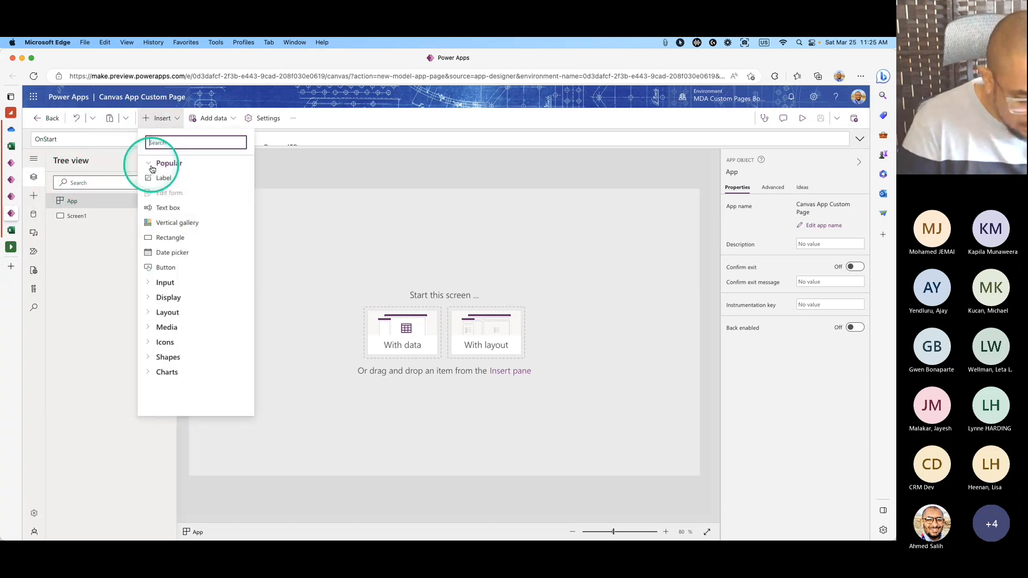
{"action": "type", "text": "icon"}
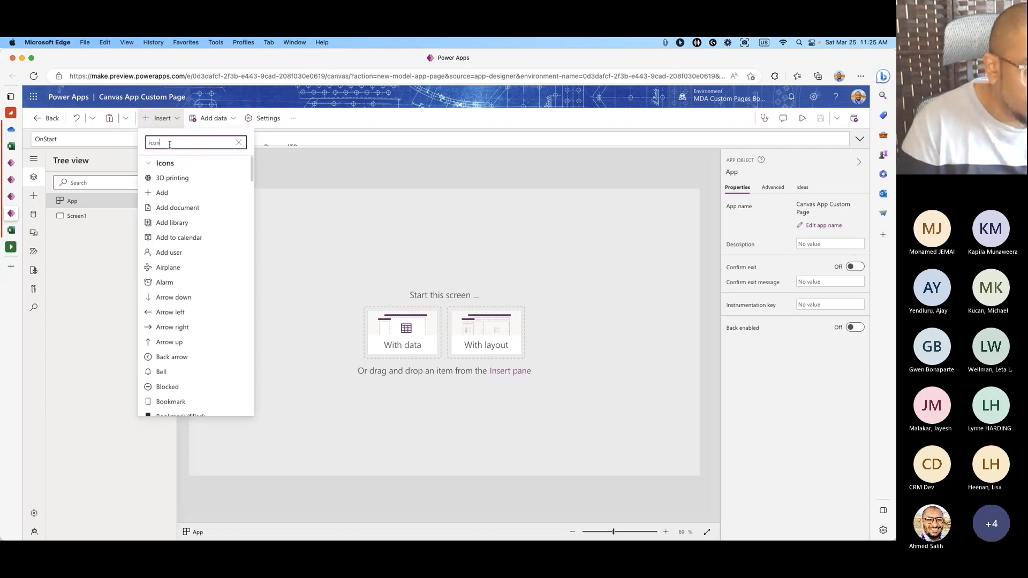
{"action": "left_click", "coordinate": [171, 178]}
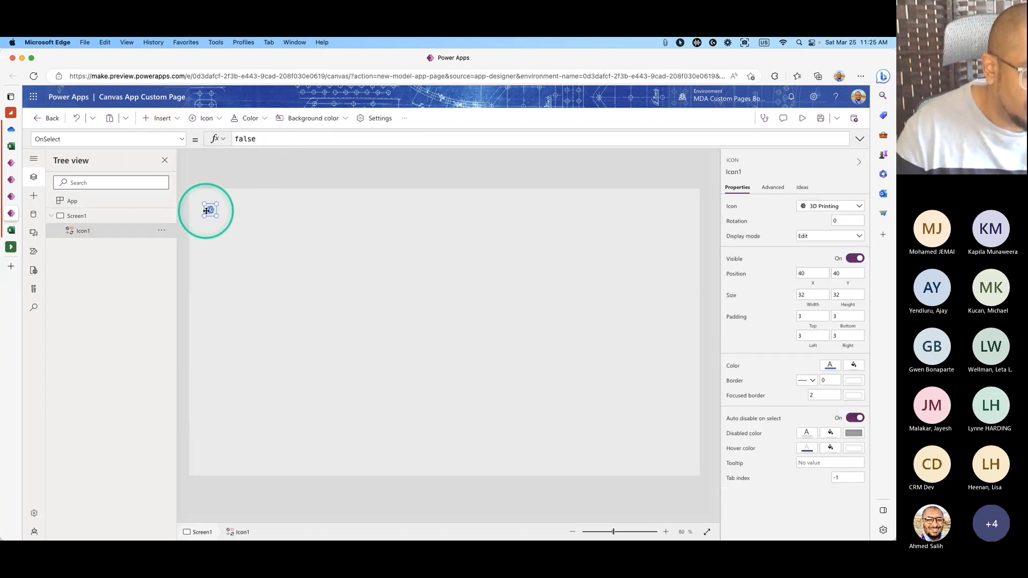
{"action": "left_click_drag", "start_coordinate": [216, 217], "coordinate": [242, 240]}
{"action": "left_click_drag", "start_coordinate": [225, 225], "coordinate": [255, 229]}
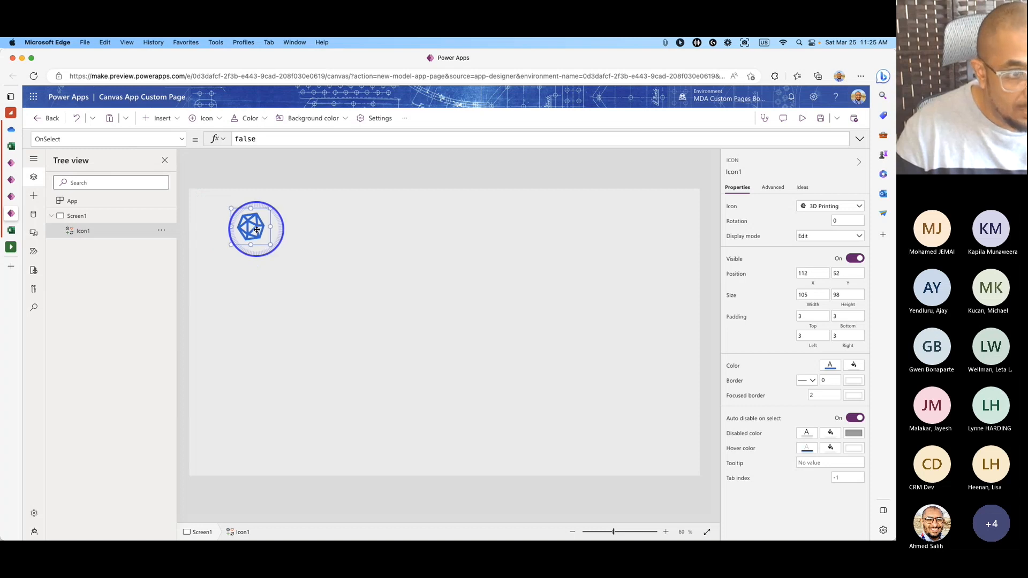
Save the custom page and publish this version.
{"action": "left_click", "coordinate": [820, 119]}
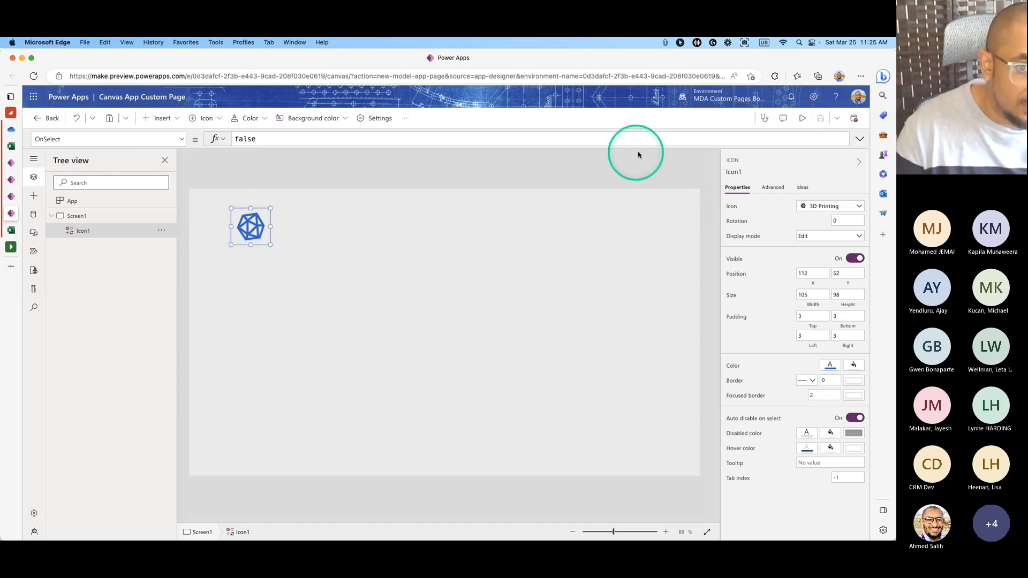
{"action": "left_click", "coordinate": [852, 119]}
{"action": "left_click", "coordinate": [450, 400]}
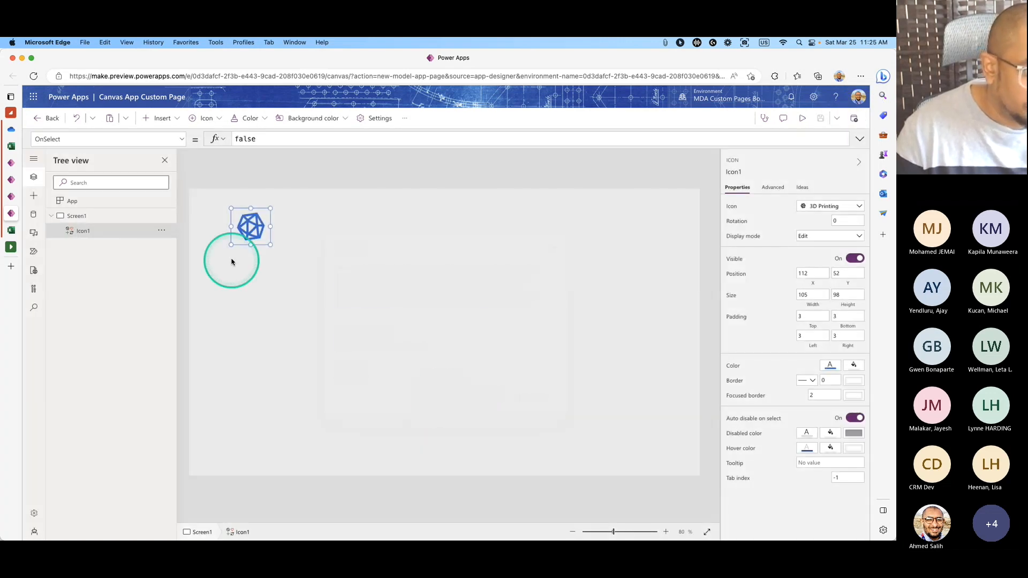
{"action": "left_click", "coordinate": [230, 259]}
Upload PPP-Logo-2.png from the Graphics folder into the app's media.
{"action": "left_click", "coordinate": [34, 233]}
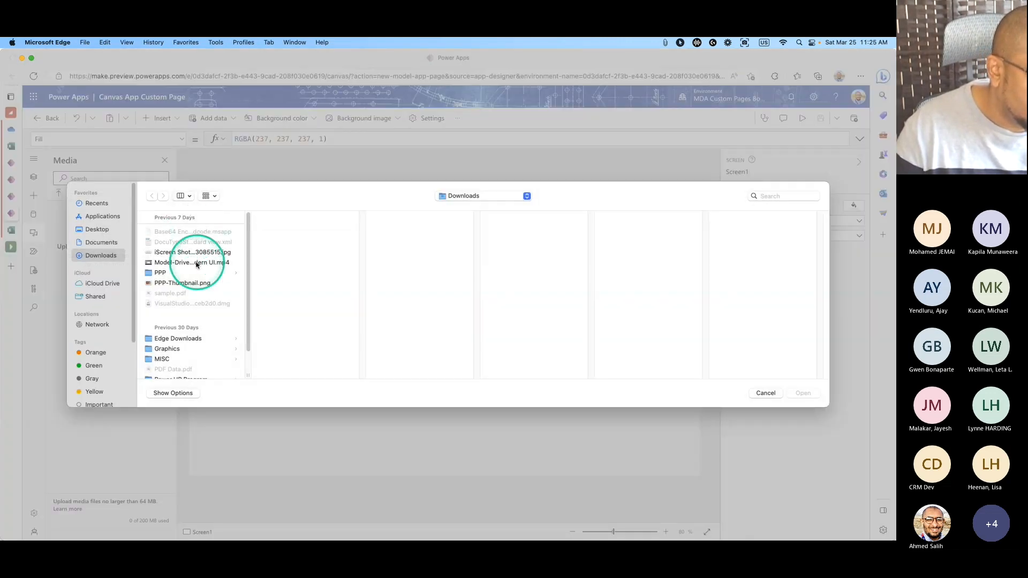
{"action": "left_click", "coordinate": [178, 284]}
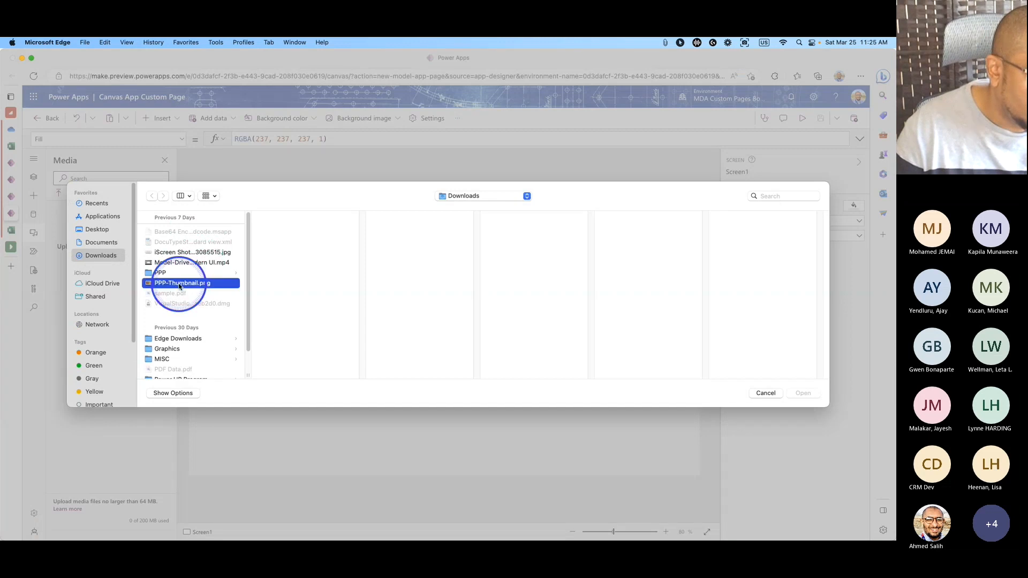
{"action": "left_click", "coordinate": [184, 252]}
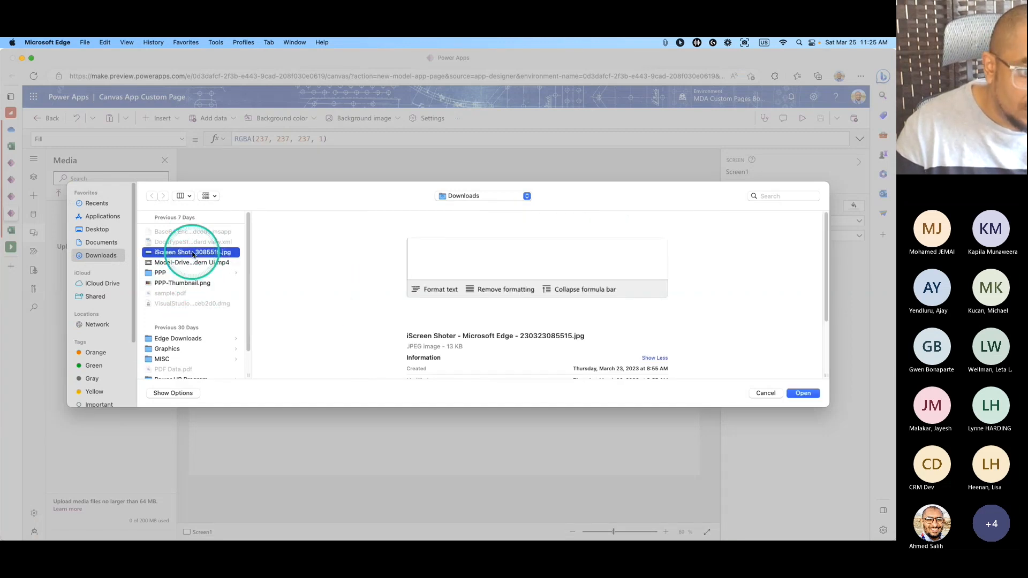
{"action": "left_click", "coordinate": [166, 349]}
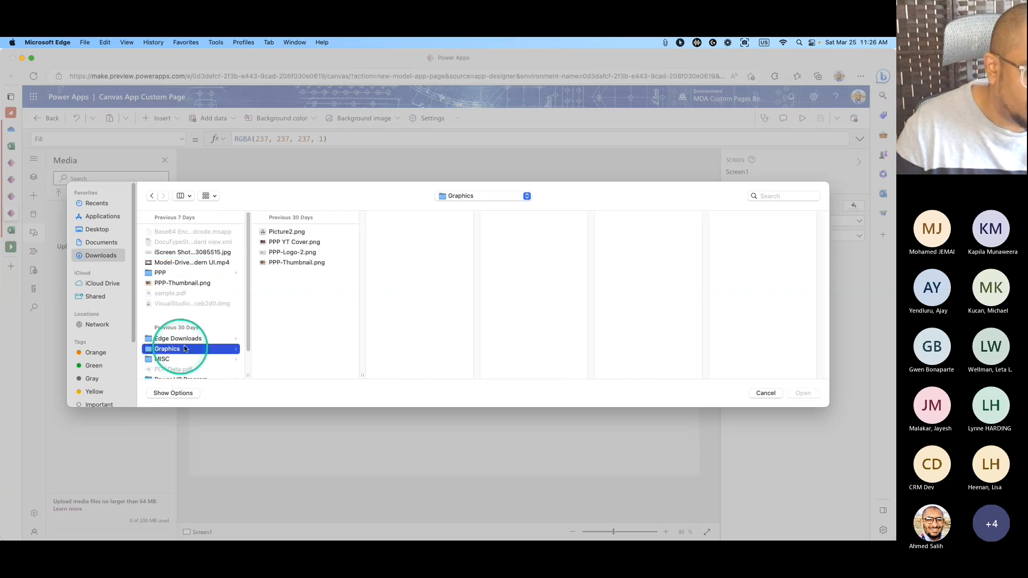
{"action": "left_click", "coordinate": [276, 252]}
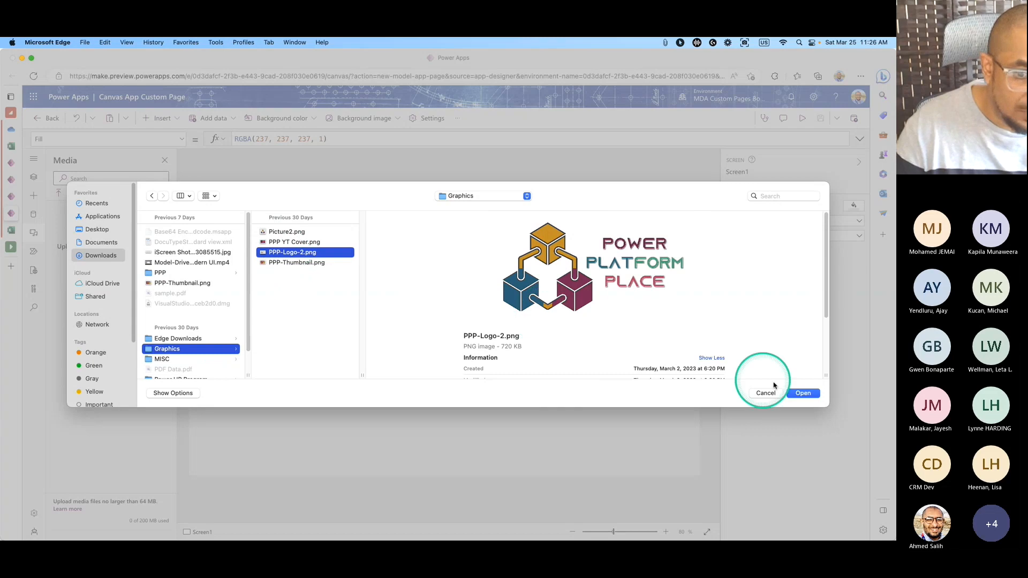
{"action": "left_click", "coordinate": [801, 394]}
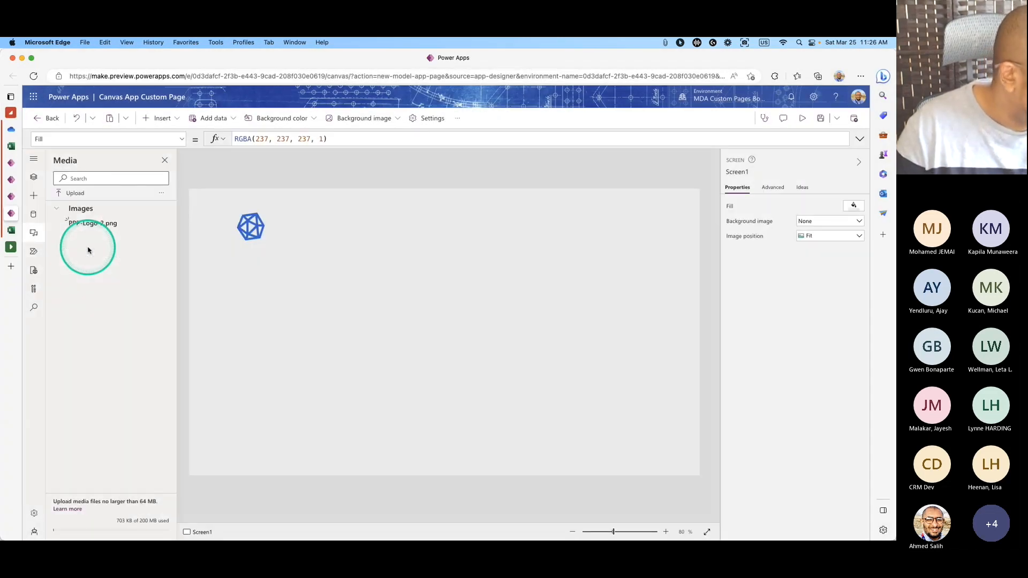
Place the PPP-Logo-2 logo near the top of Screen1 beside the icon, and save.
{"action": "left_click_drag", "start_coordinate": [92, 224], "coordinate": [462, 263]}
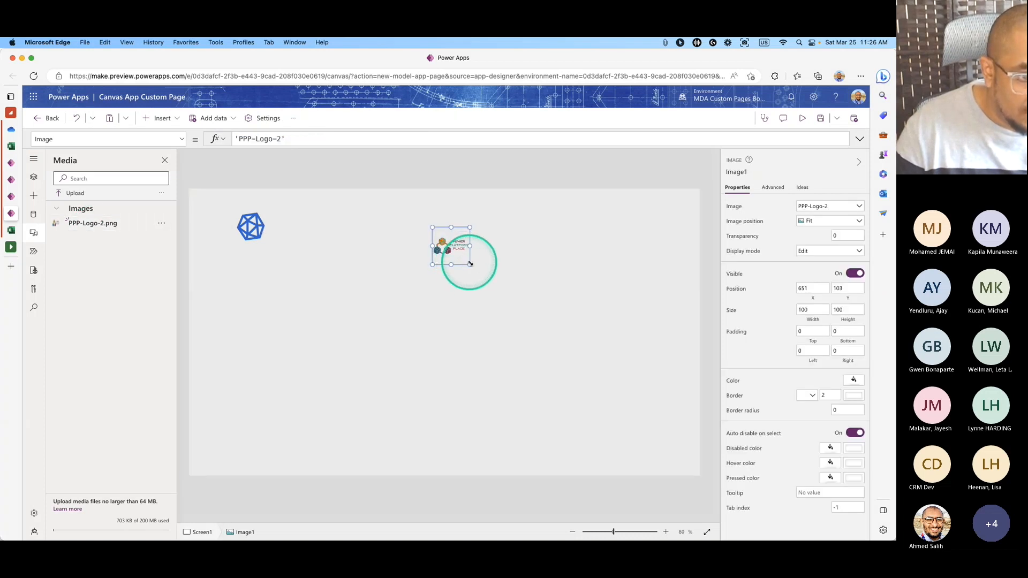
{"action": "left_click_drag", "start_coordinate": [484, 284], "coordinate": [448, 247]}
{"action": "left_click", "coordinate": [607, 225]}
{"action": "left_click", "coordinate": [248, 227]}
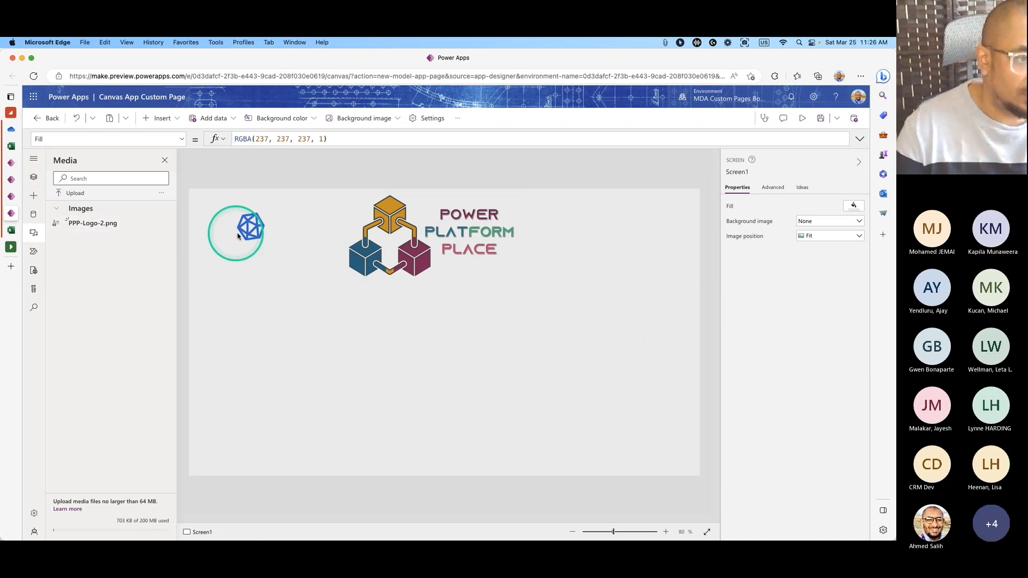
{"action": "left_click", "coordinate": [820, 118]}
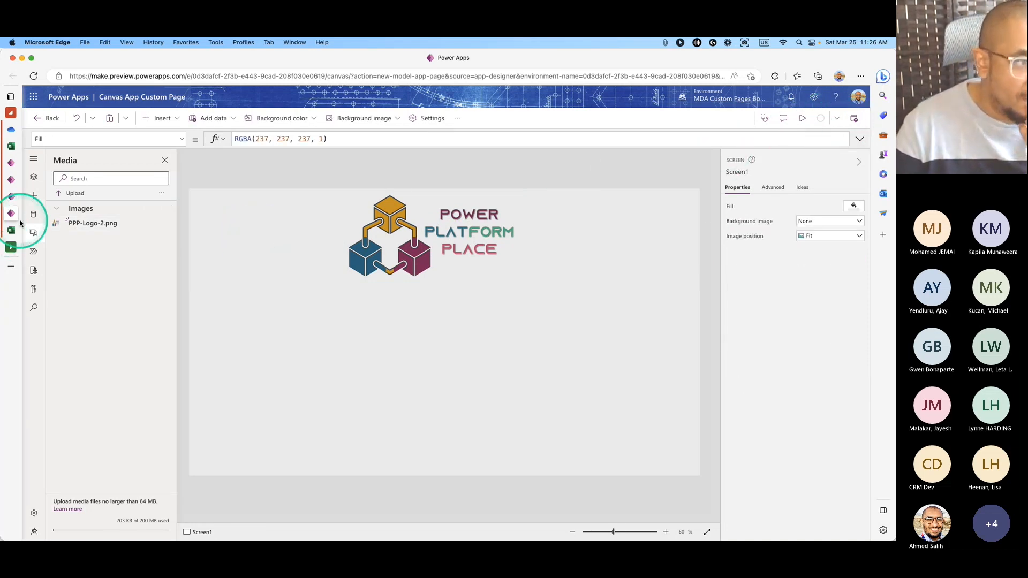
Reload the running Account Budget Information MDA several times; the logo still doesn't appear.
{"action": "left_click", "coordinate": [49, 196]}
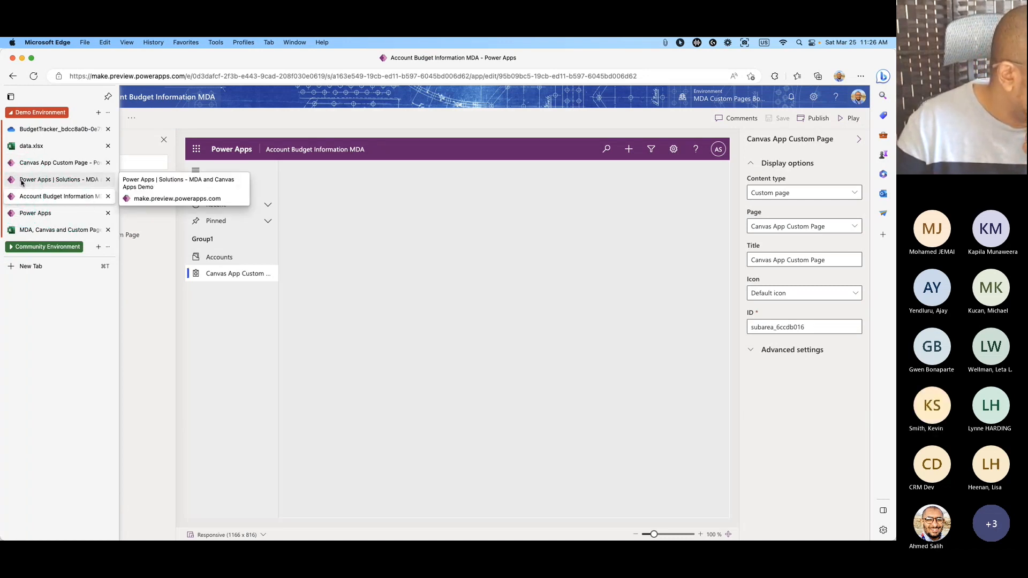
{"action": "left_click", "coordinate": [22, 183]}
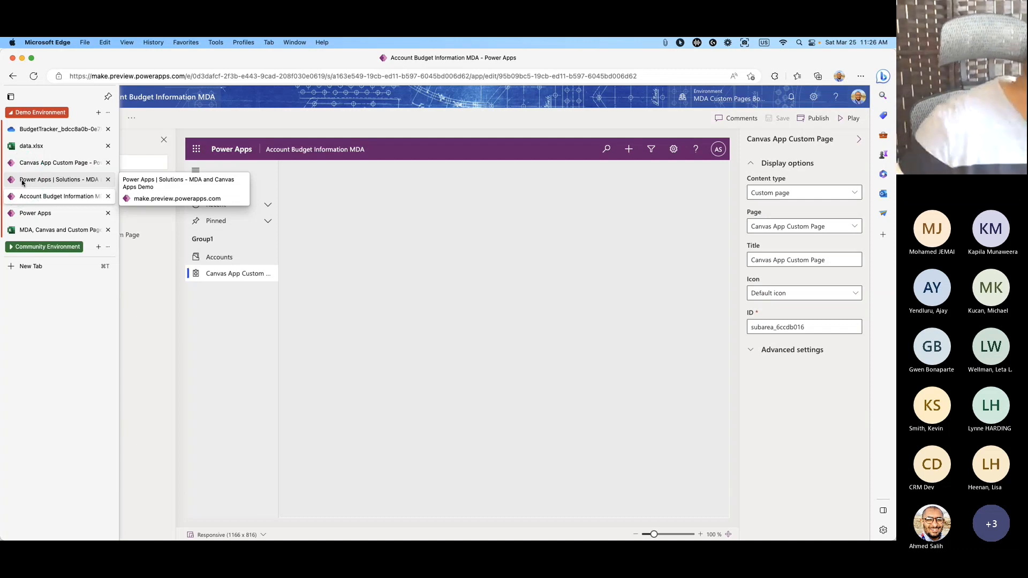
{"action": "left_click", "coordinate": [171, 156]}
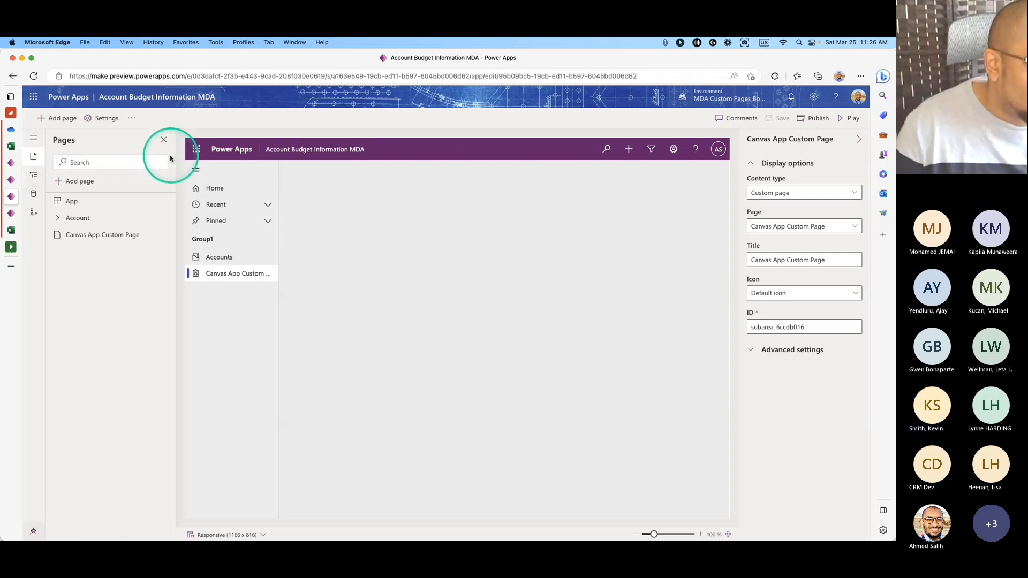
{"action": "left_click", "coordinate": [12, 163]}
{"action": "left_click", "coordinate": [12, 164]}
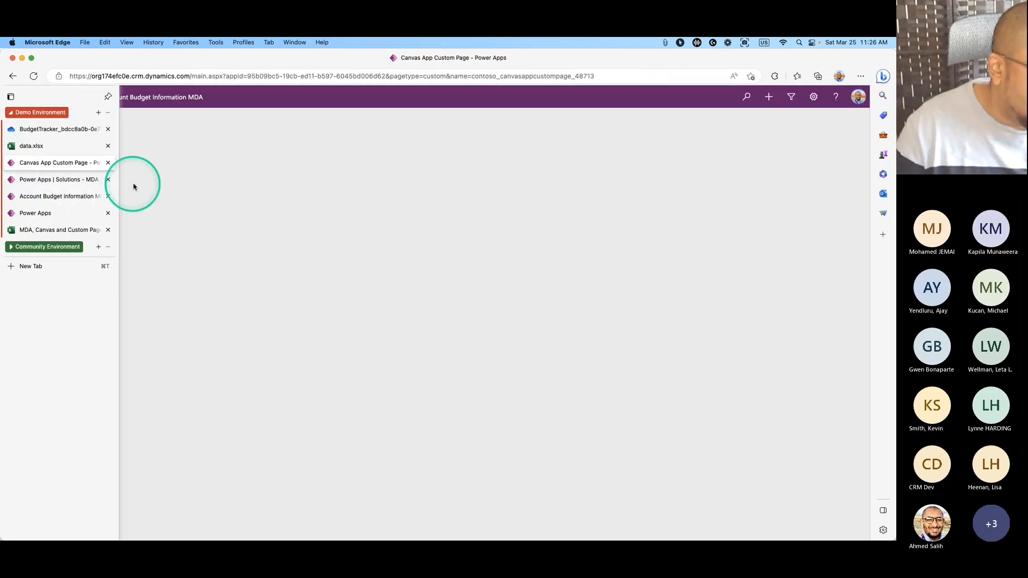
{"action": "left_click", "coordinate": [35, 76]}
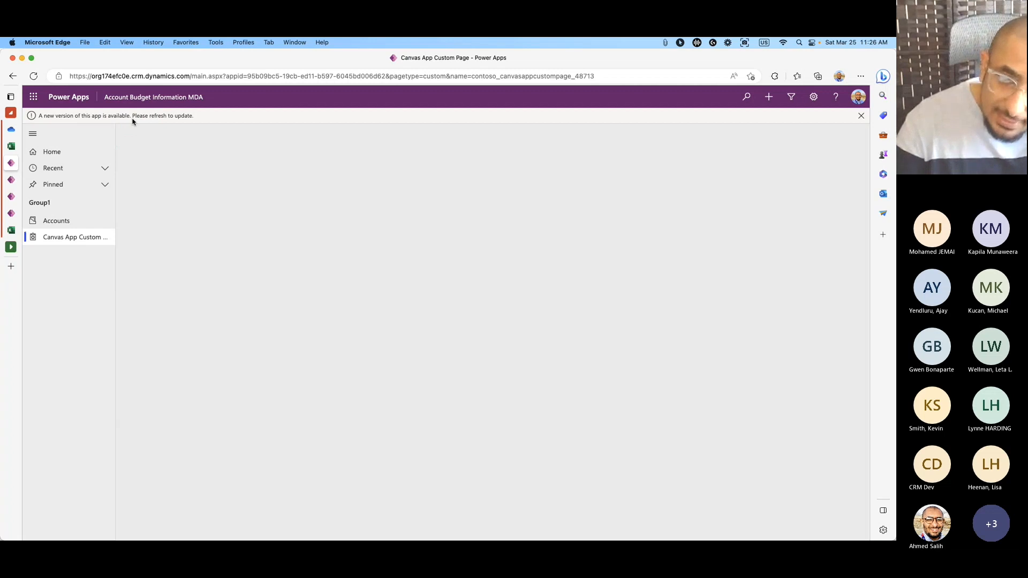
{"action": "left_click", "coordinate": [33, 76]}
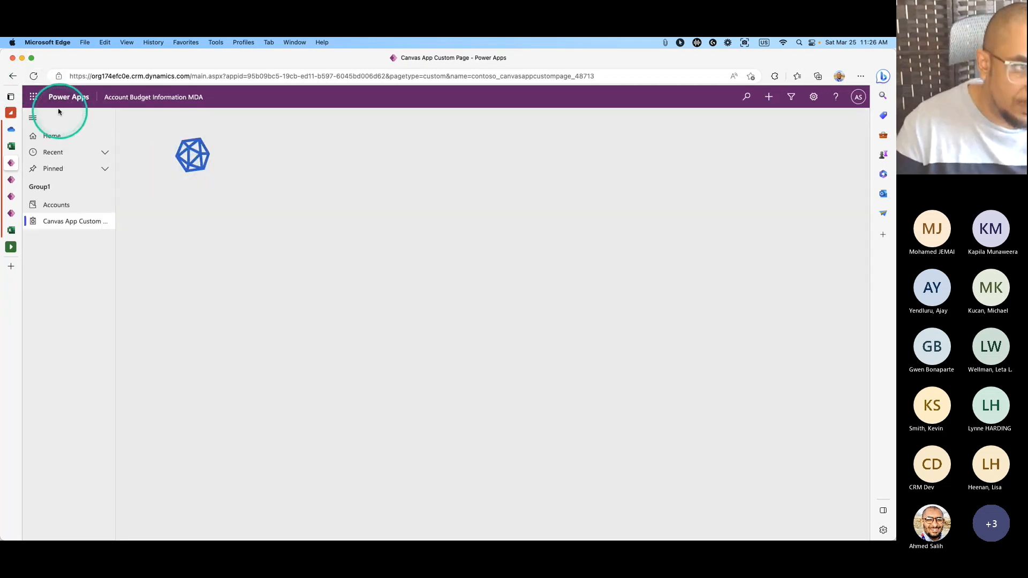
{"action": "left_click", "coordinate": [39, 82]}
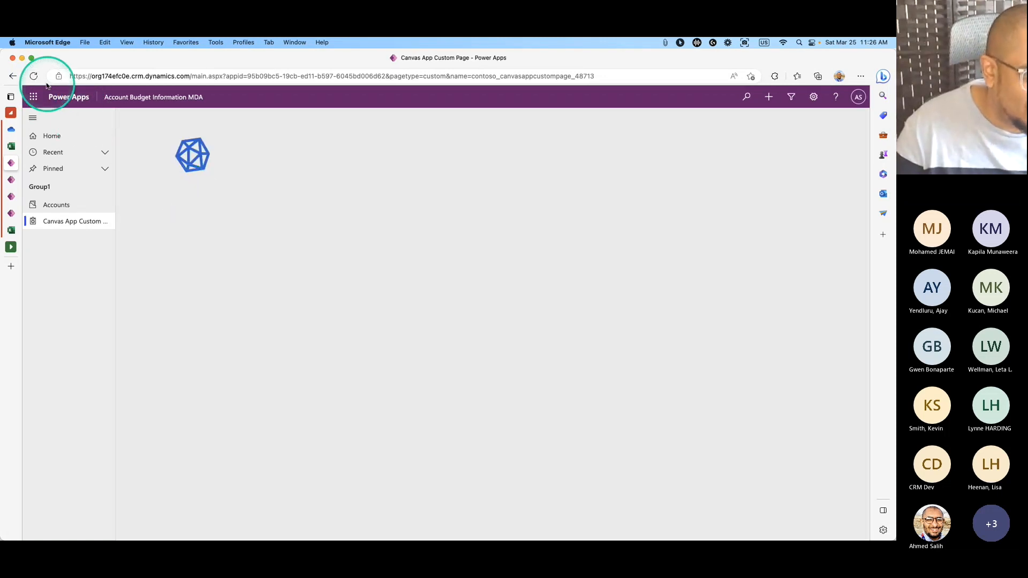
{"action": "left_click", "coordinate": [33, 76]}
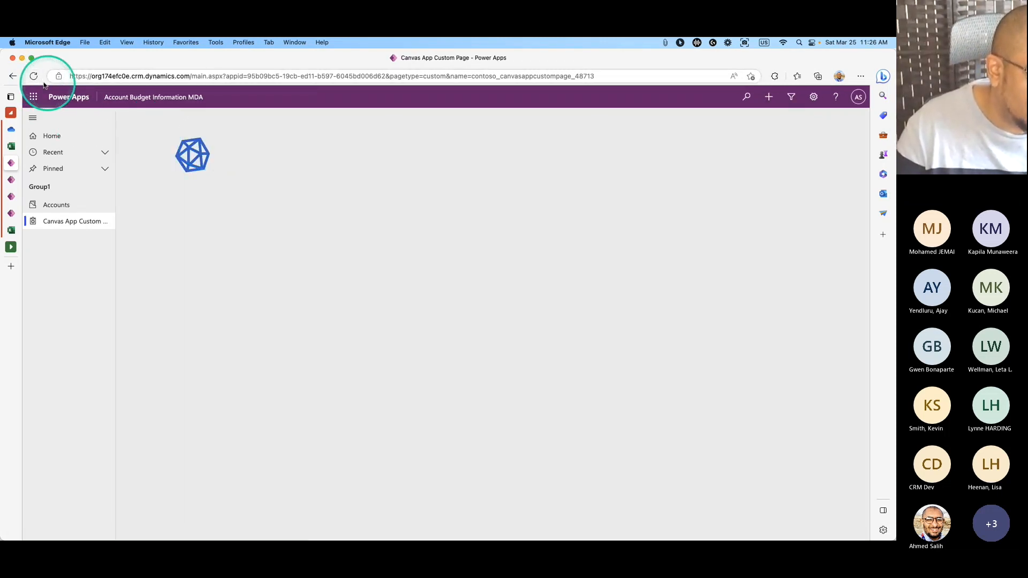
{"action": "left_click", "coordinate": [34, 78]}
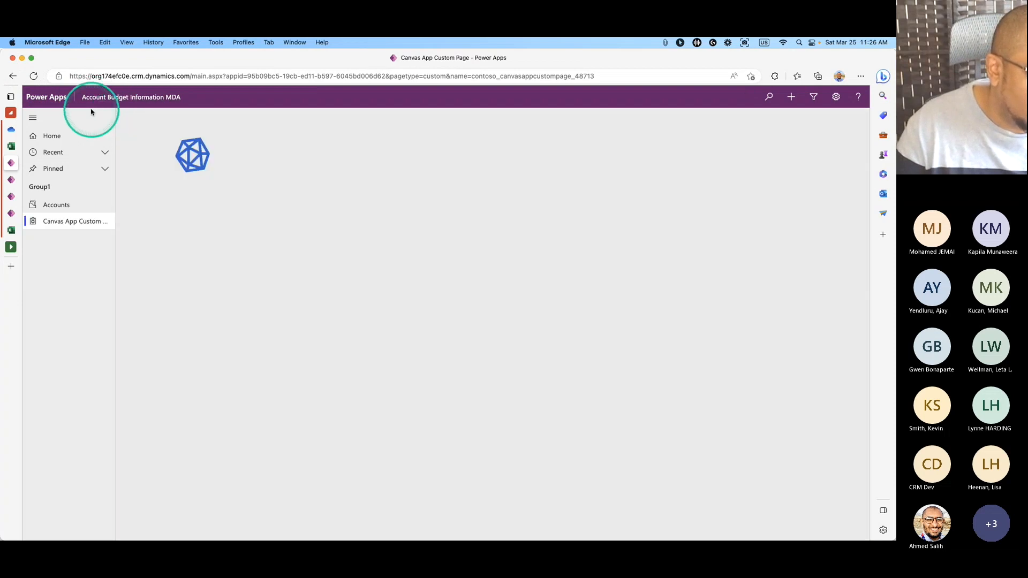
{"action": "left_click", "coordinate": [33, 76]}
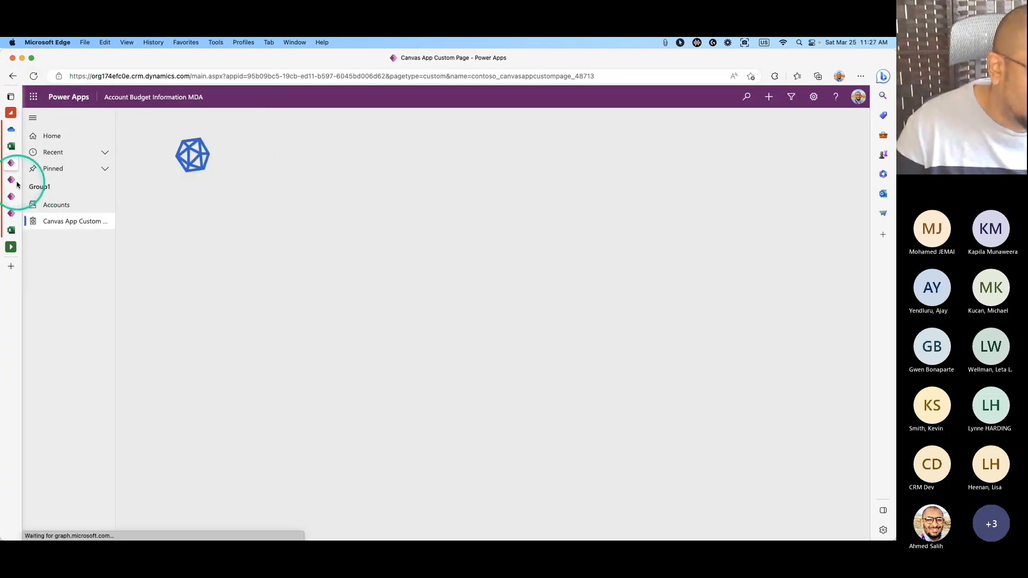
Return to the custom page editor and open its Publish options.
{"action": "left_click", "coordinate": [15, 182]}
{"action": "left_click", "coordinate": [10, 214]}
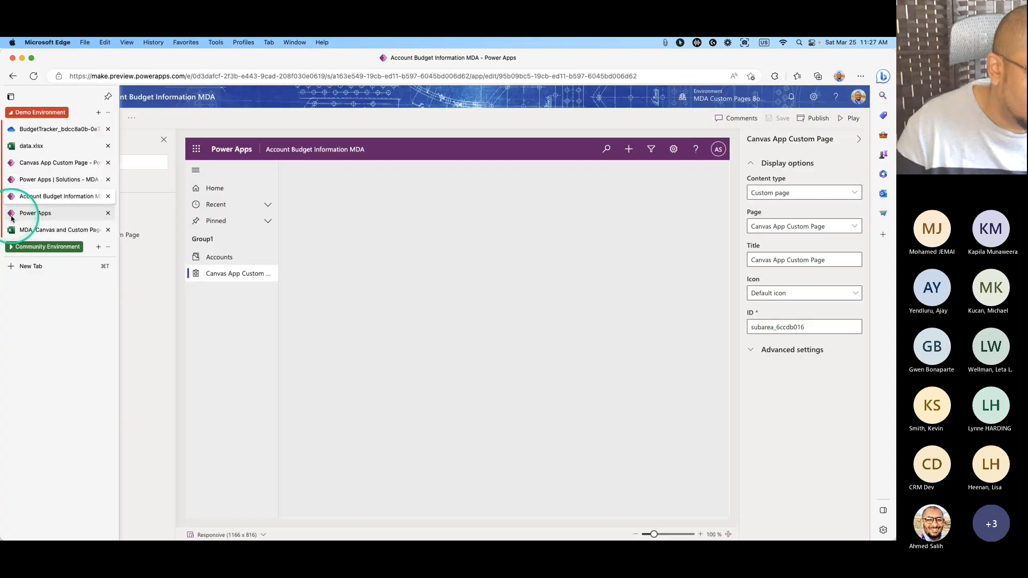
{"action": "left_click", "coordinate": [855, 118]}
Publish this version of the custom page and reload the running app until the logo shows.
{"action": "left_click", "coordinate": [470, 395]}
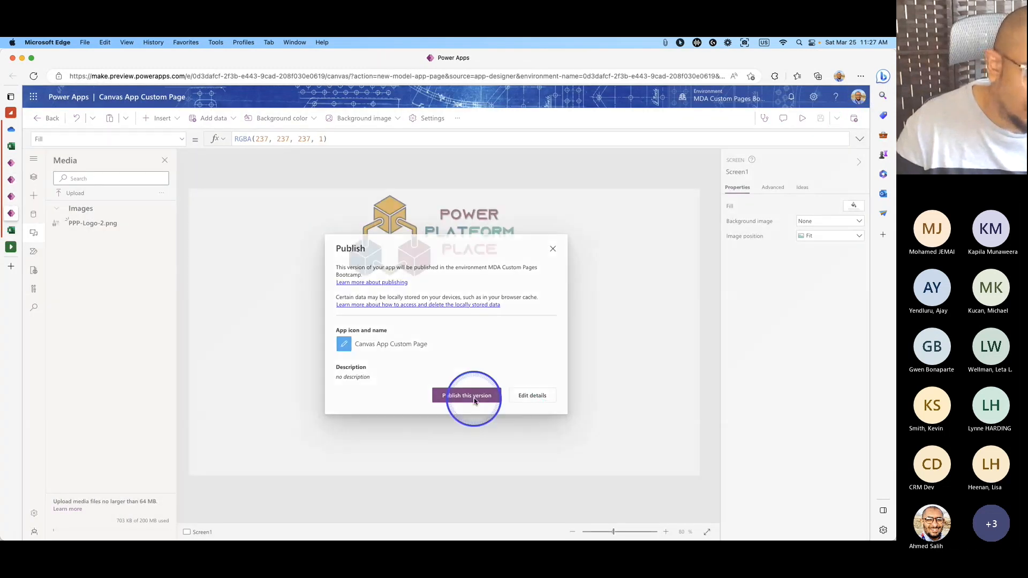
{"action": "left_click", "coordinate": [27, 162]}
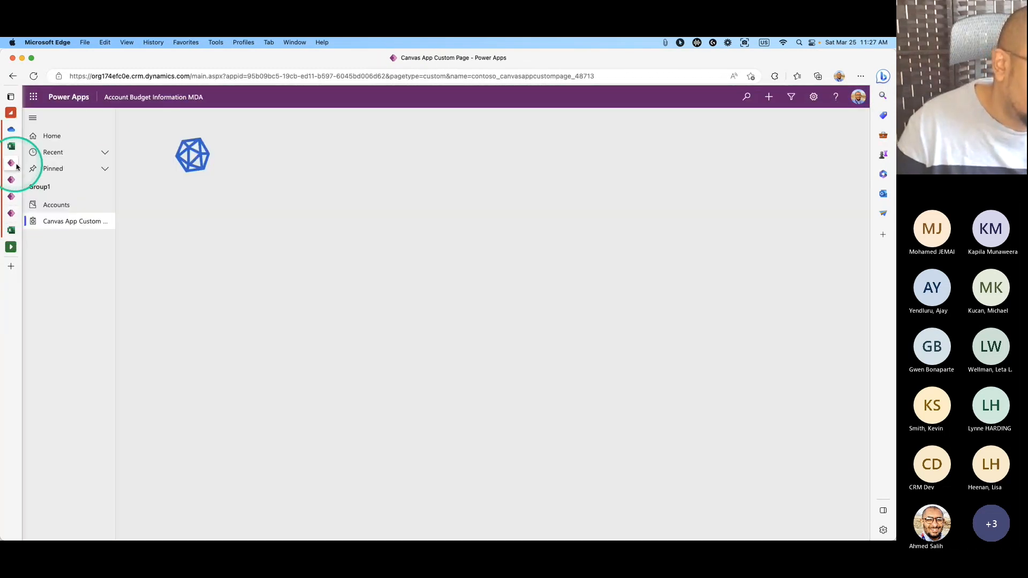
{"action": "left_click", "coordinate": [33, 76]}
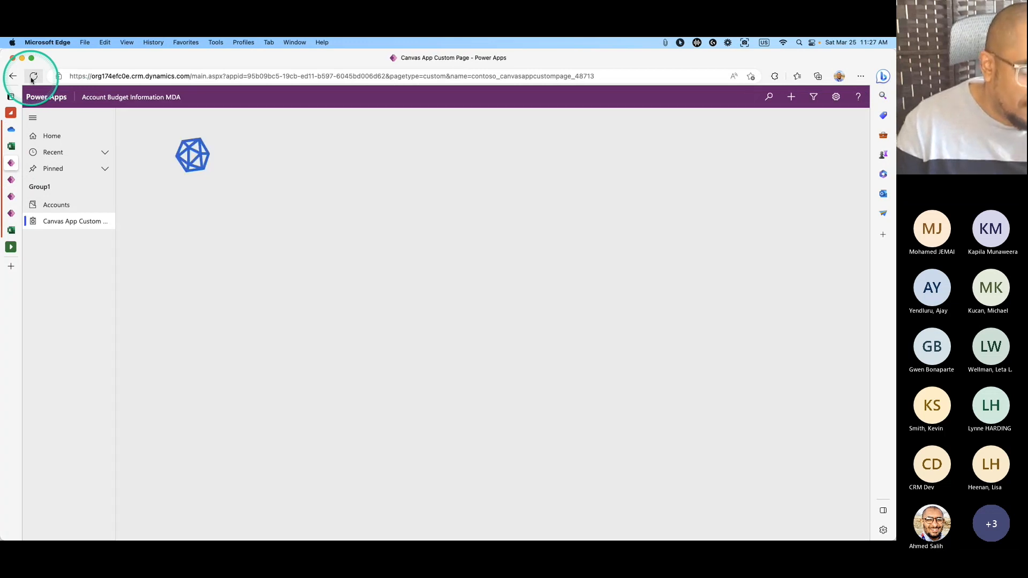
{"action": "left_click", "coordinate": [33, 76]}
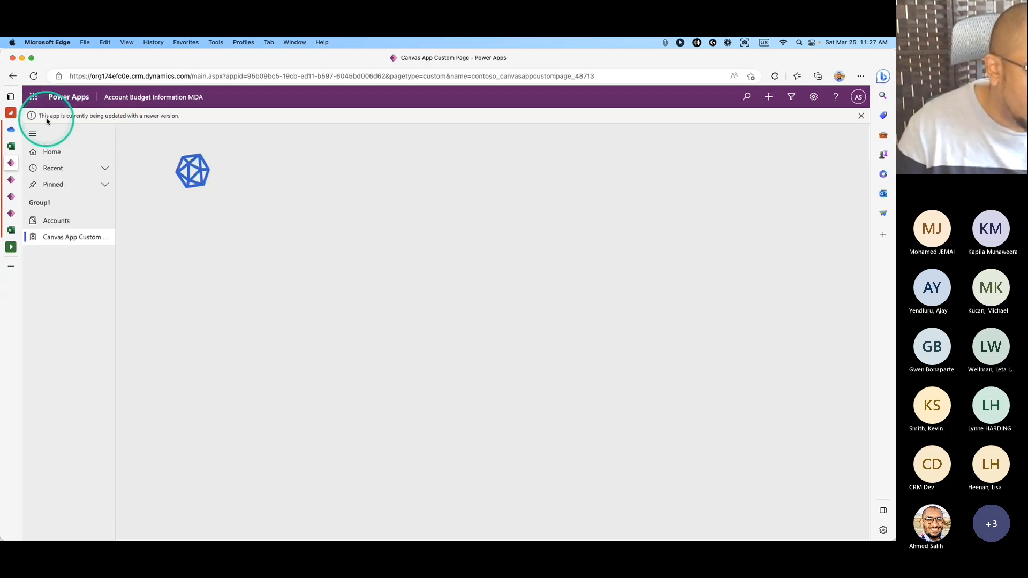
{"action": "left_click", "coordinate": [35, 80]}
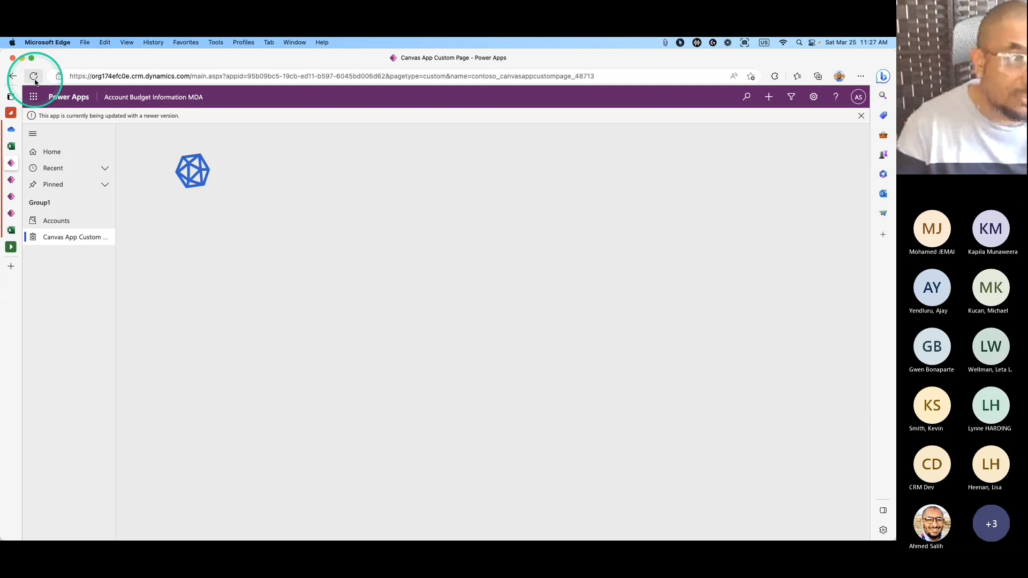
{"action": "left_click", "coordinate": [34, 81]}
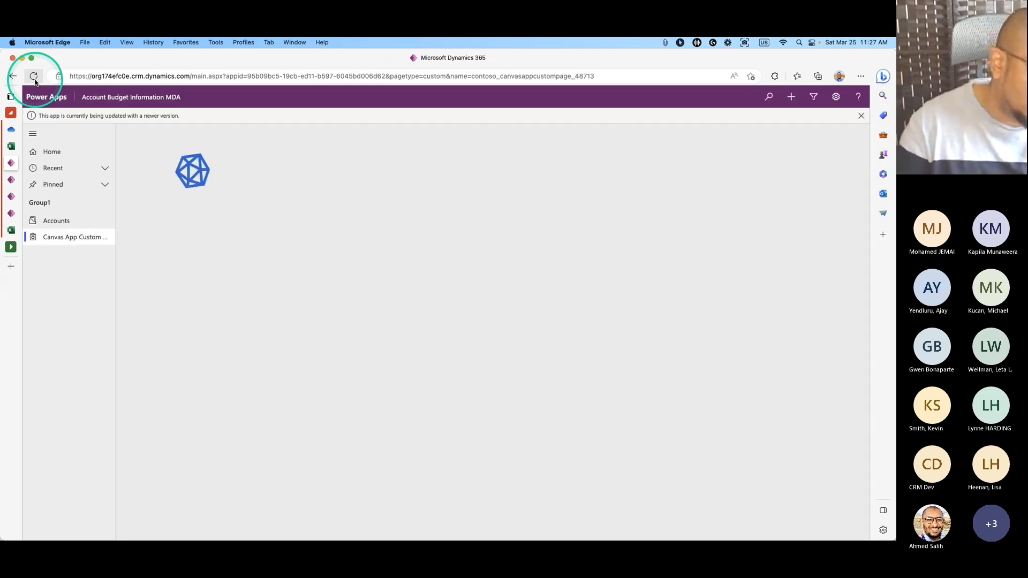
{"action": "left_click", "coordinate": [35, 83]}
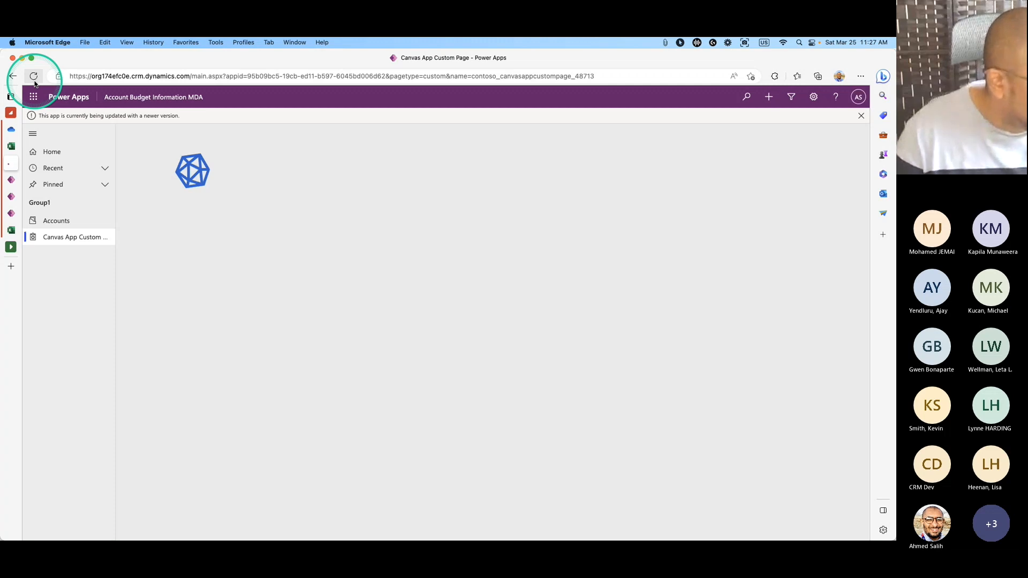
{"action": "left_click", "coordinate": [34, 83]}
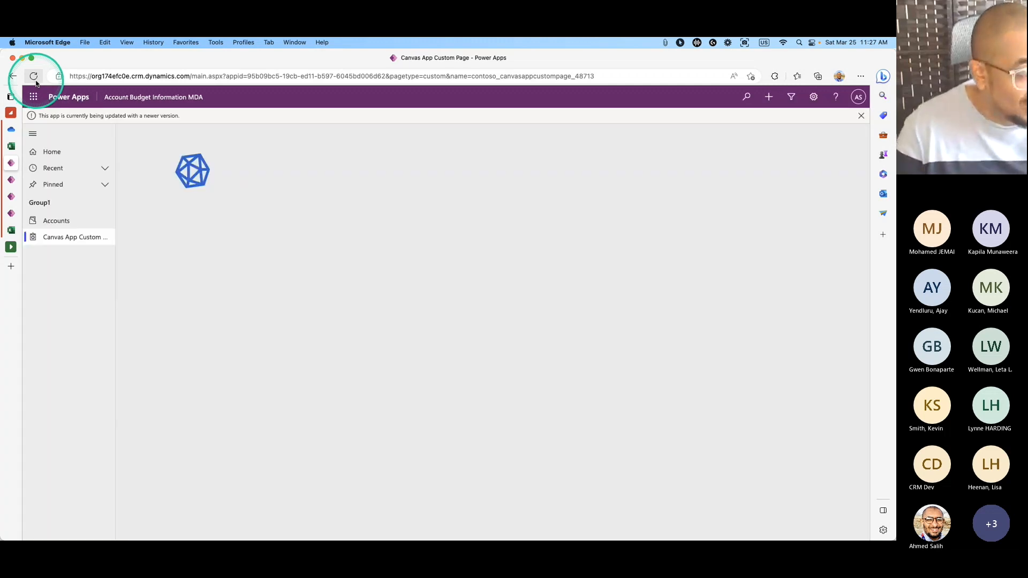
{"action": "left_click", "coordinate": [40, 81]}
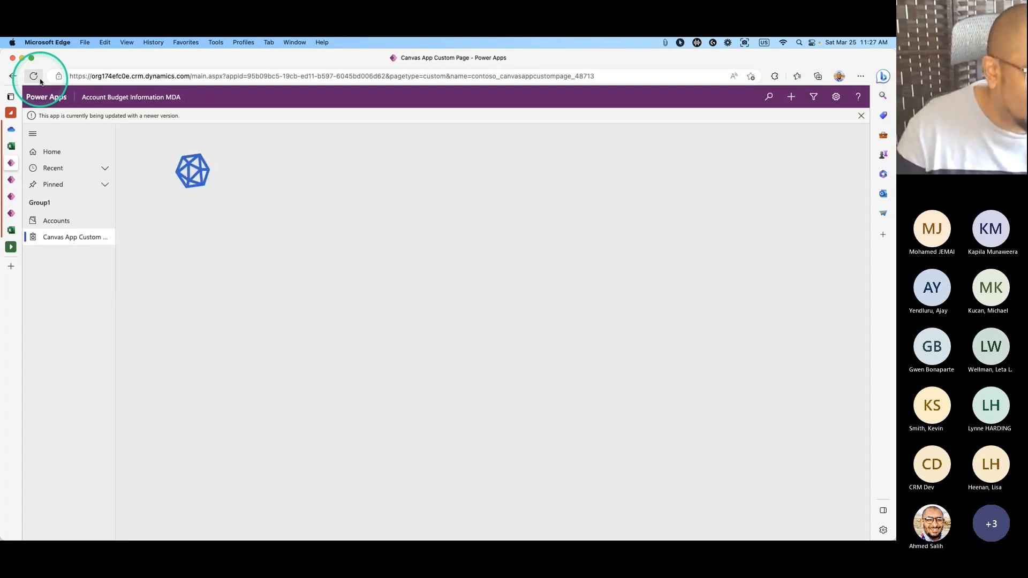
{"action": "left_click", "coordinate": [40, 81]}
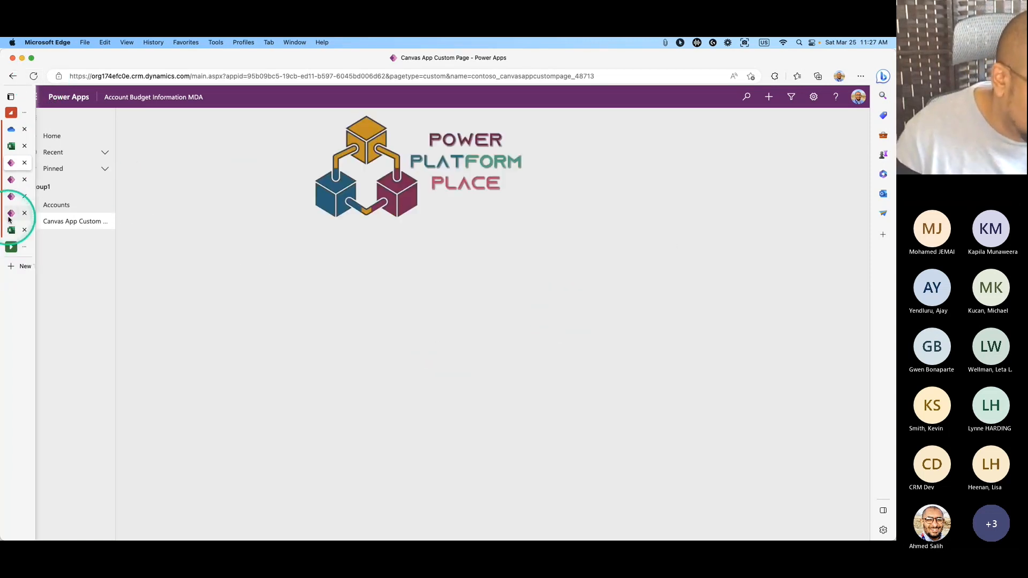
{"action": "left_click", "coordinate": [38, 216]}
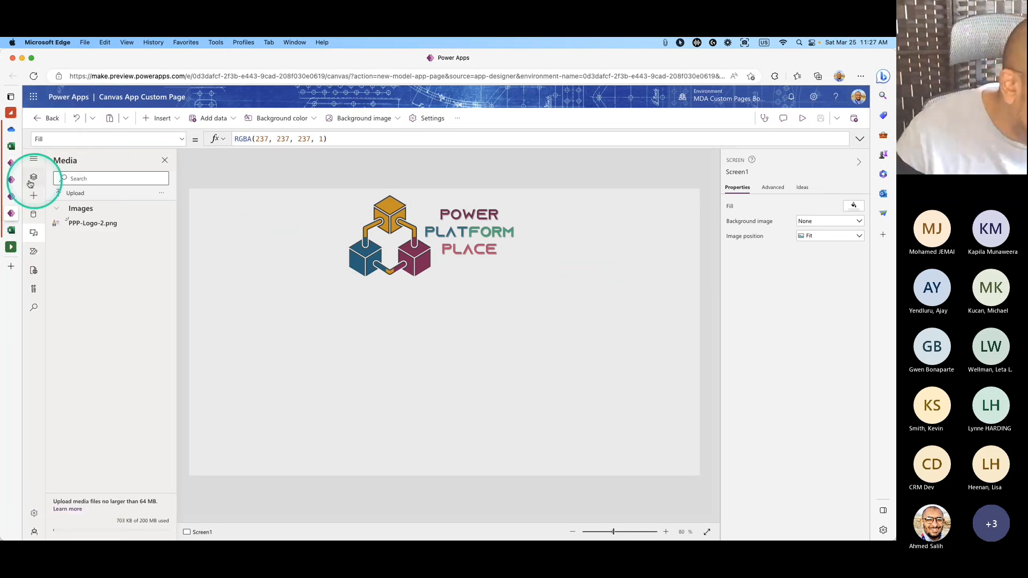
Open the Account Budget Information MDA designer, previewing the Accounts page's My Active Accounts view.
{"action": "left_click", "coordinate": [12, 181]}
{"action": "left_click", "coordinate": [29, 197]}
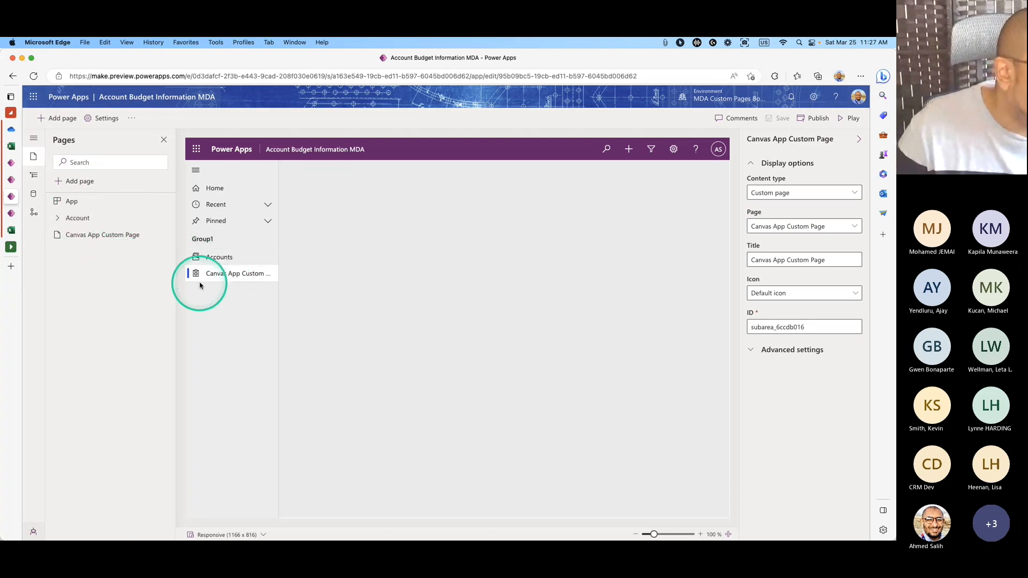
{"action": "left_click", "coordinate": [219, 258]}
{"action": "left_click", "coordinate": [245, 257]}
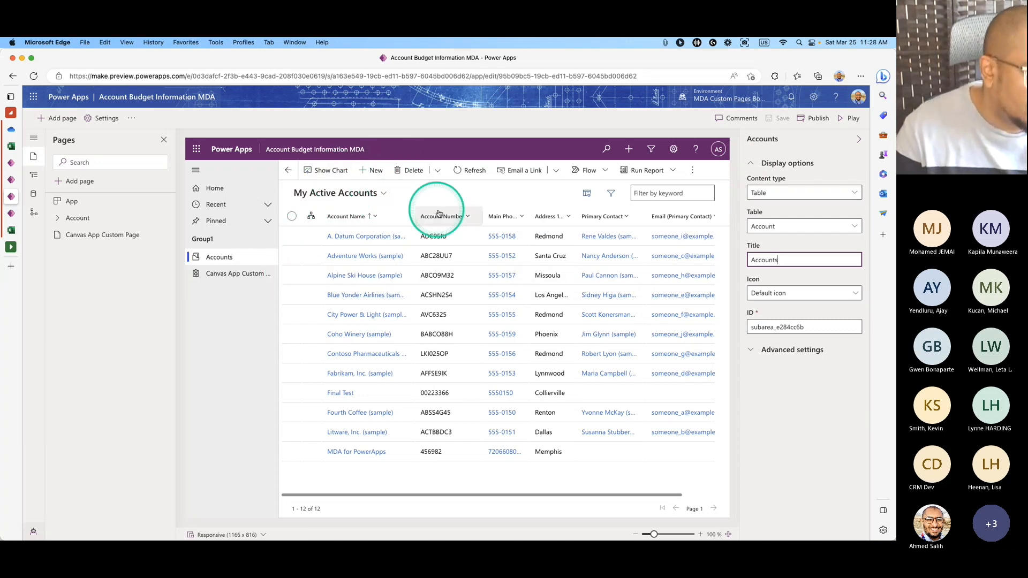
{"action": "left_click", "coordinate": [291, 236]}
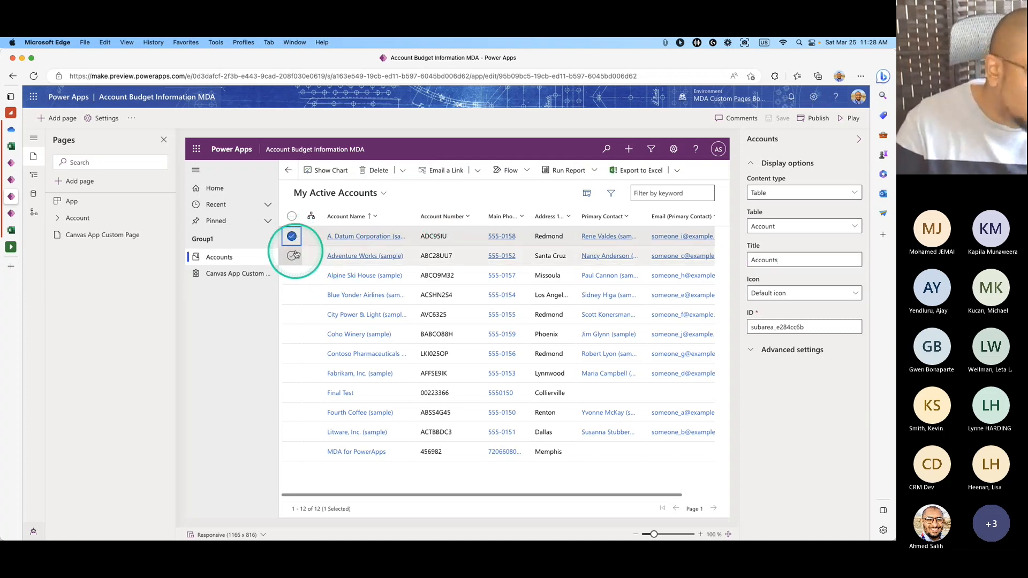
{"action": "left_click", "coordinate": [292, 236]}
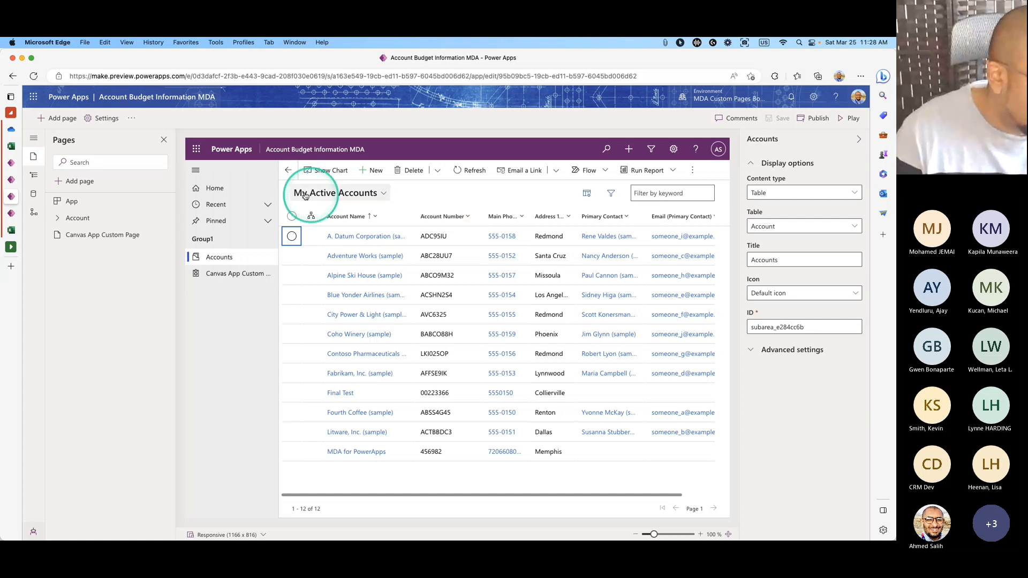
Expand the Account entry in the Pages pane and open its '...' options.
{"action": "left_click", "coordinate": [60, 221]}
{"action": "left_click", "coordinate": [58, 219]}
{"action": "left_click", "coordinate": [58, 218]}
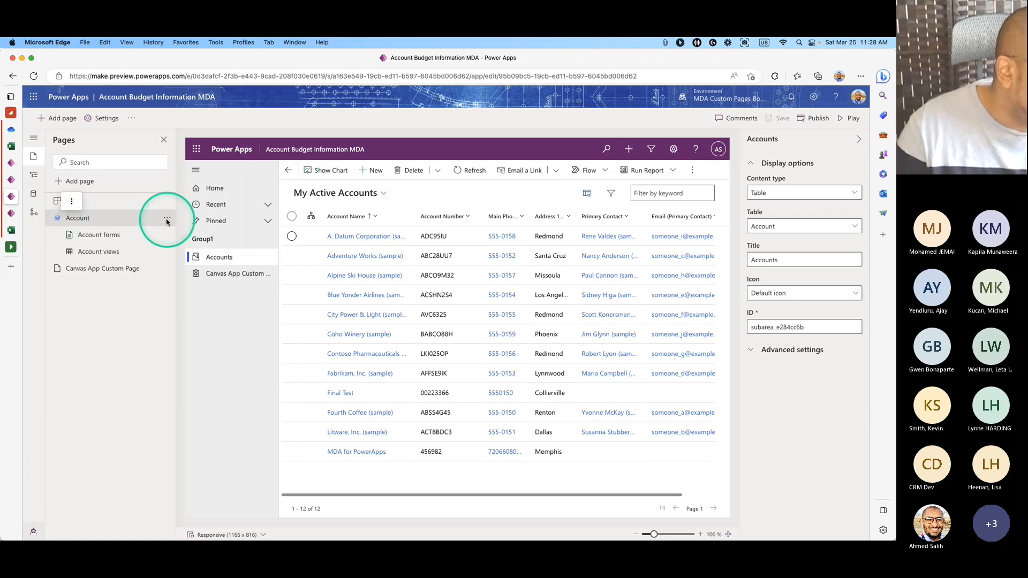
{"action": "left_click", "coordinate": [57, 219]}
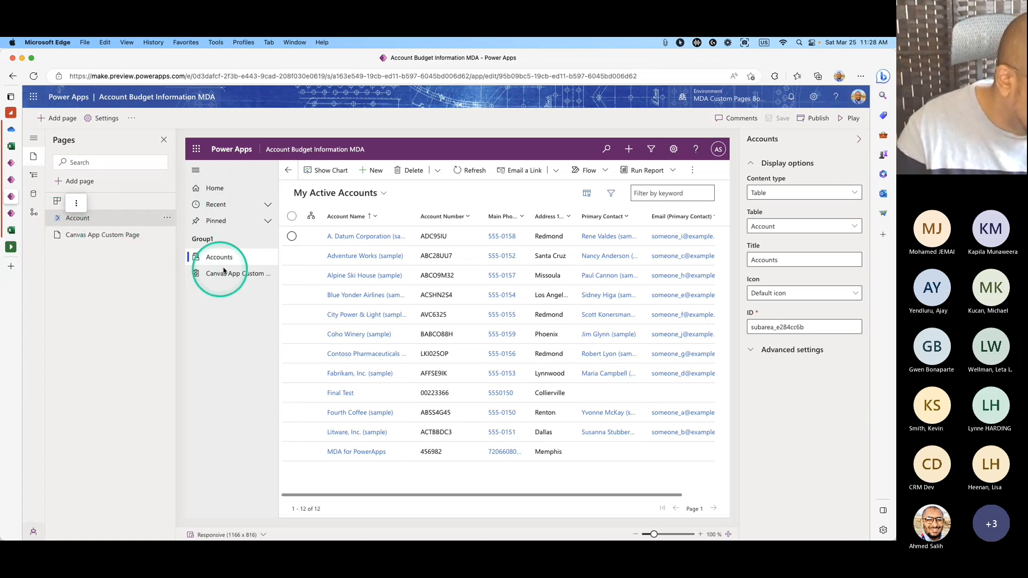
{"action": "left_click", "coordinate": [167, 219]}
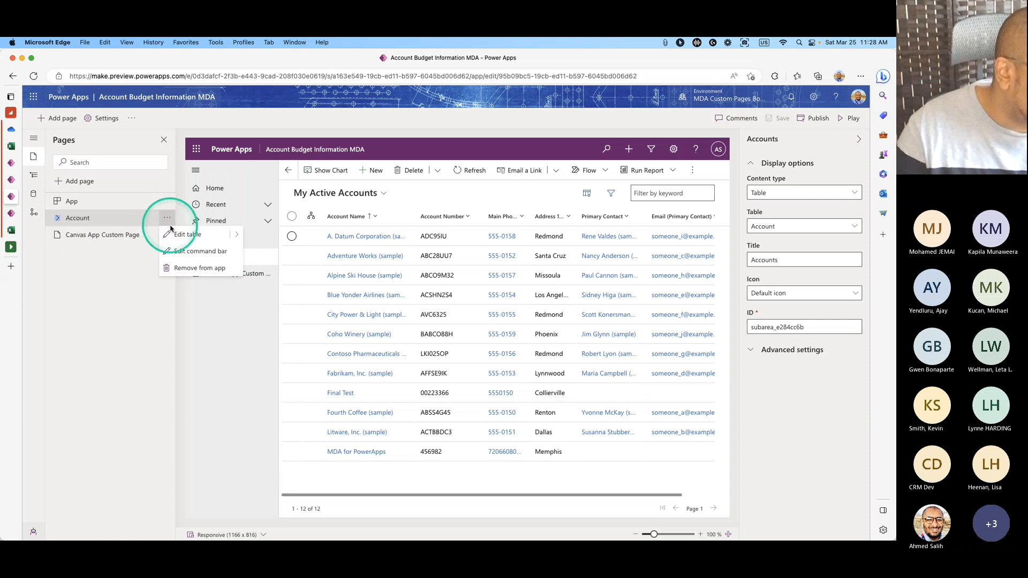
Choose Edit command bar for Account and edit the Main grid command bar.
{"action": "left_click", "coordinate": [202, 259]}
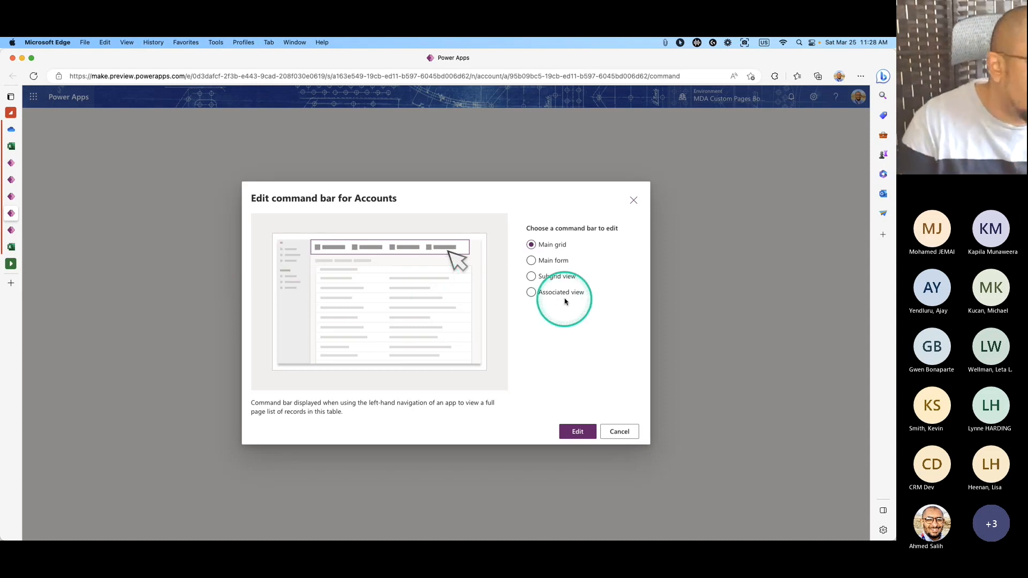
{"action": "left_click", "coordinate": [11, 180]}
{"action": "left_click", "coordinate": [11, 196]}
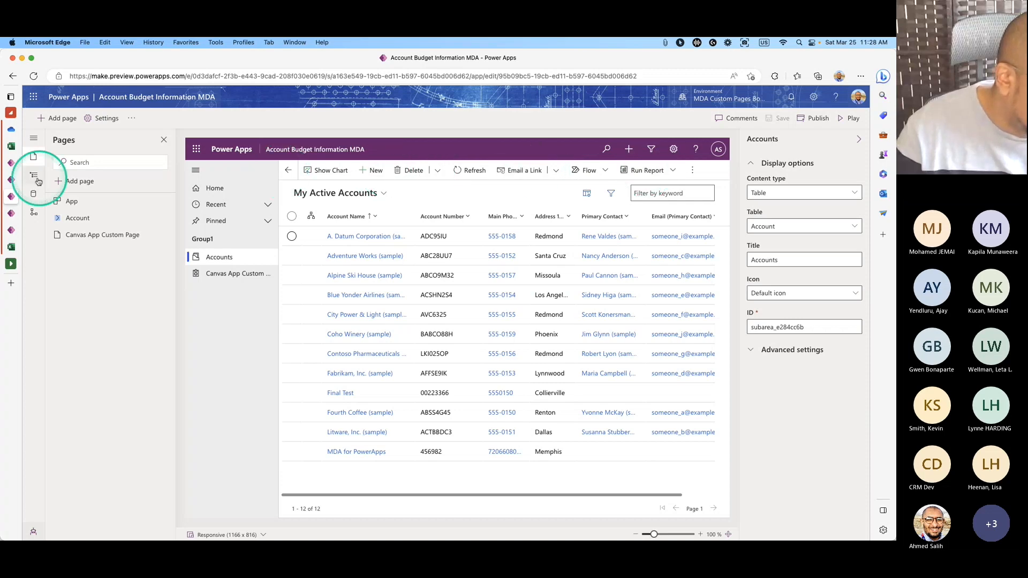
{"action": "left_click", "coordinate": [12, 180]}
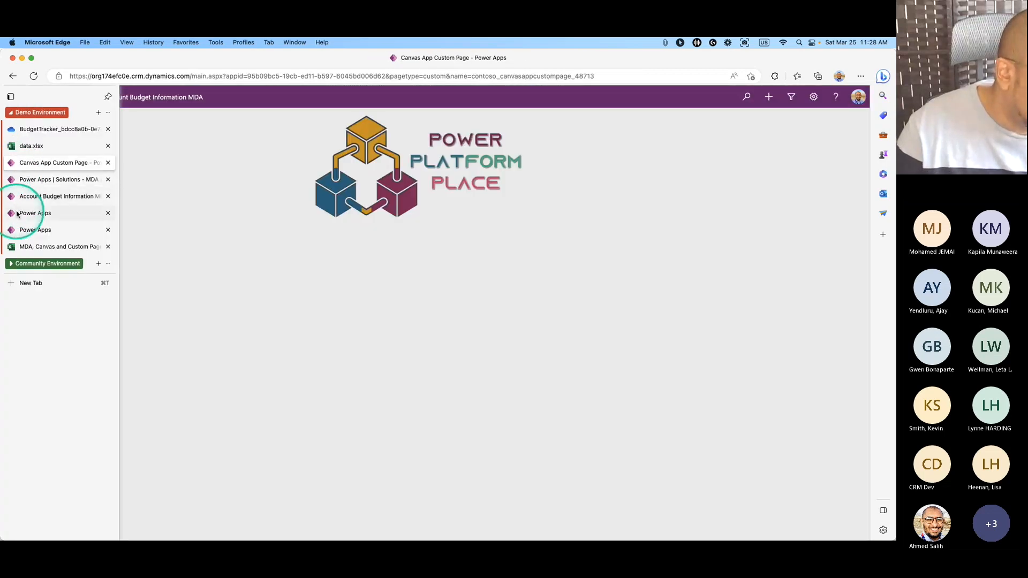
{"action": "left_click", "coordinate": [34, 214]}
{"action": "left_click", "coordinate": [577, 431]}
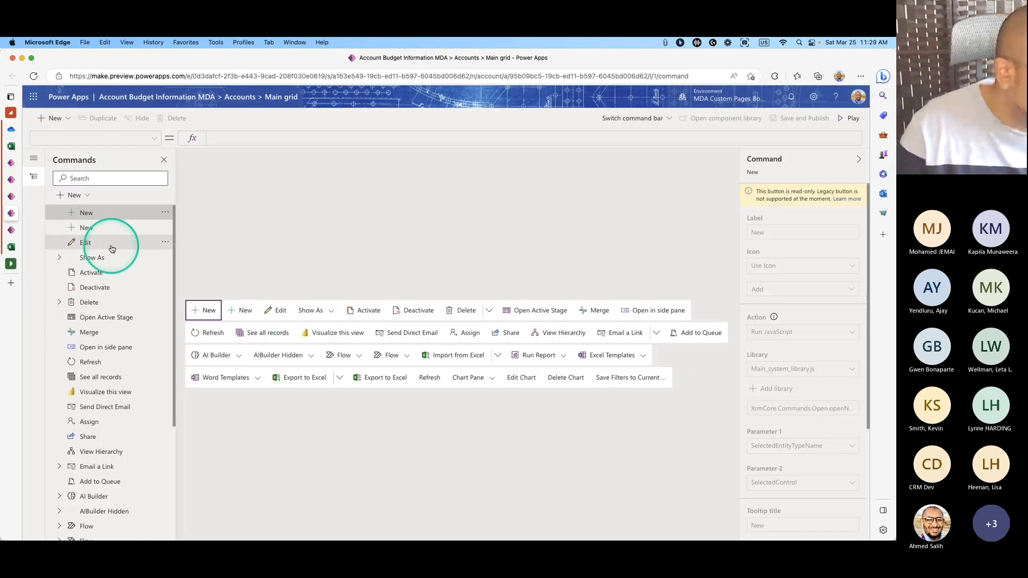
Add a new command to the Accounts main grid bar using JavaScript as its type.
{"action": "left_click", "coordinate": [75, 194]}
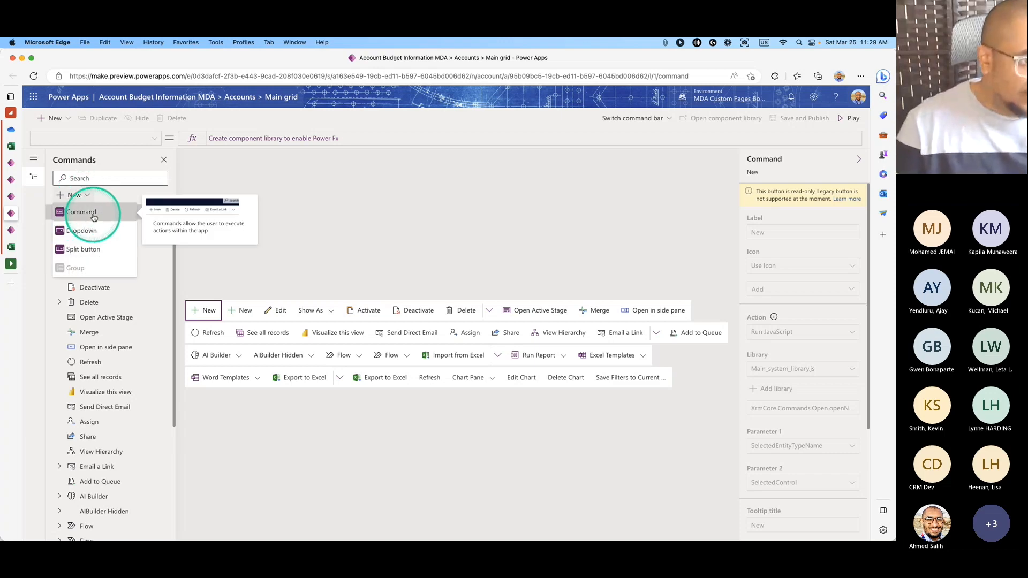
{"action": "left_click", "coordinate": [94, 215]}
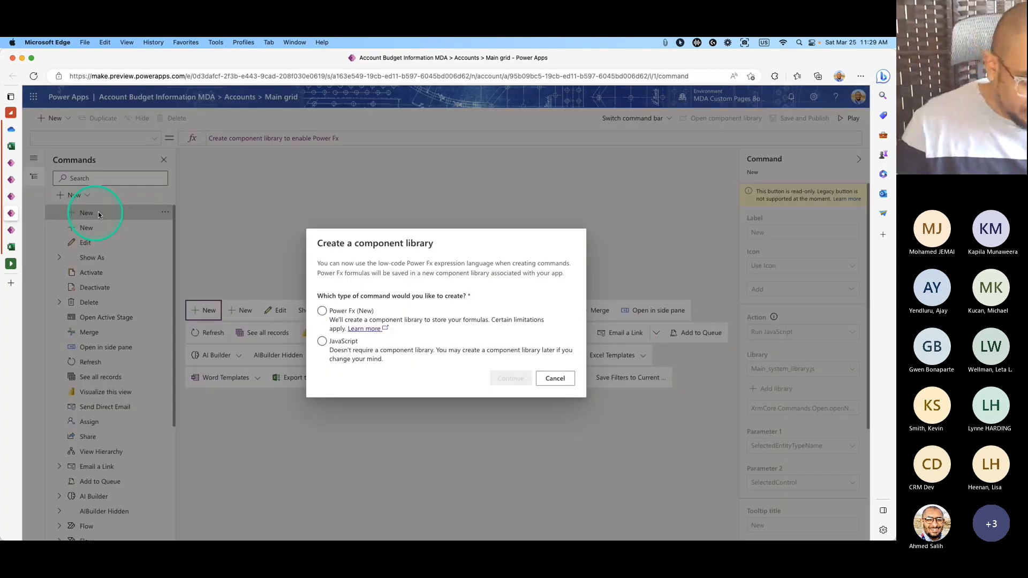
{"action": "left_click", "coordinate": [345, 312]}
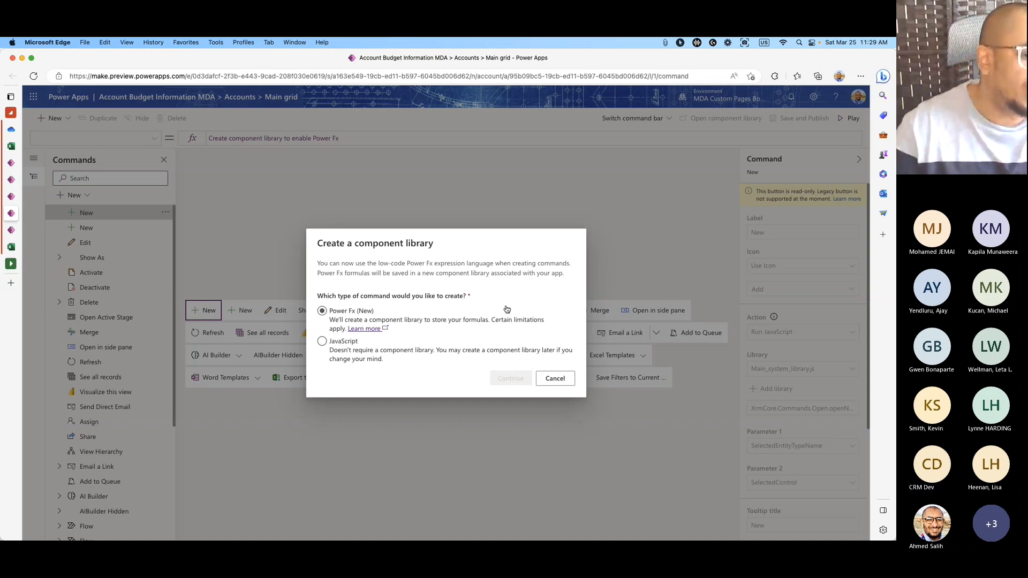
{"action": "left_click", "coordinate": [322, 341]}
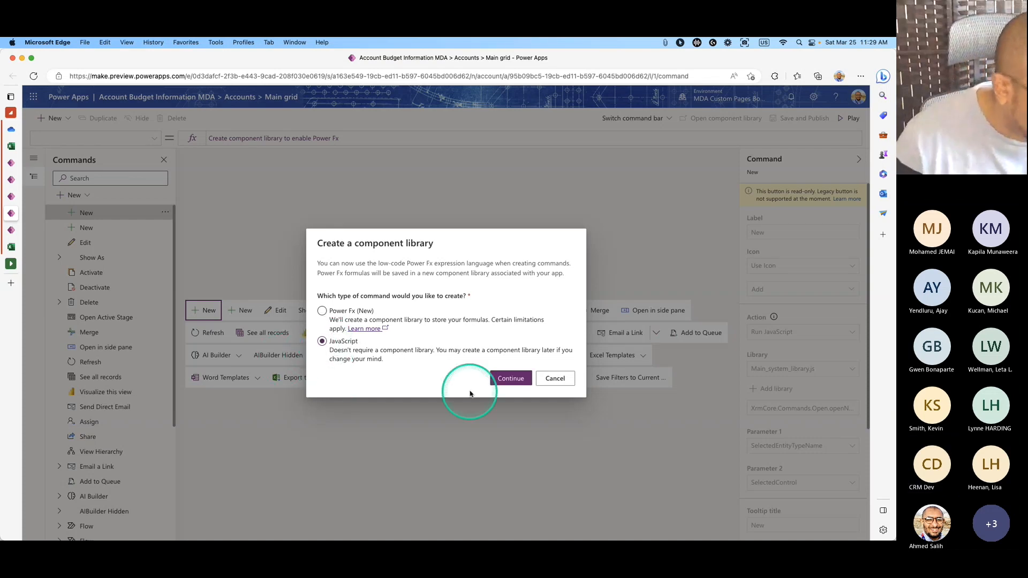
{"action": "left_click", "coordinate": [520, 382]}
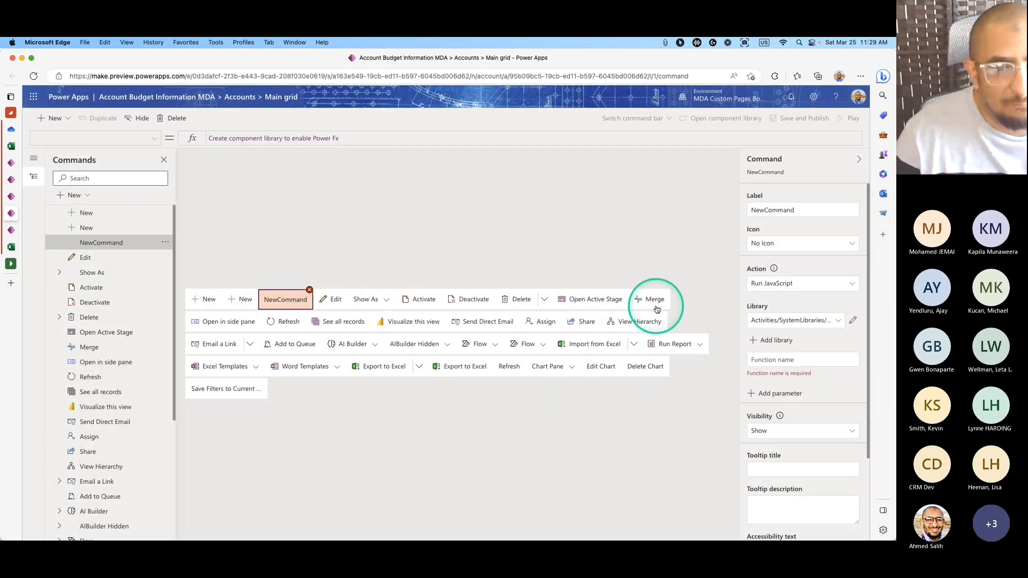
Rename the new command's label to 'Account Budget'.
{"action": "double_click", "coordinate": [812, 212]}
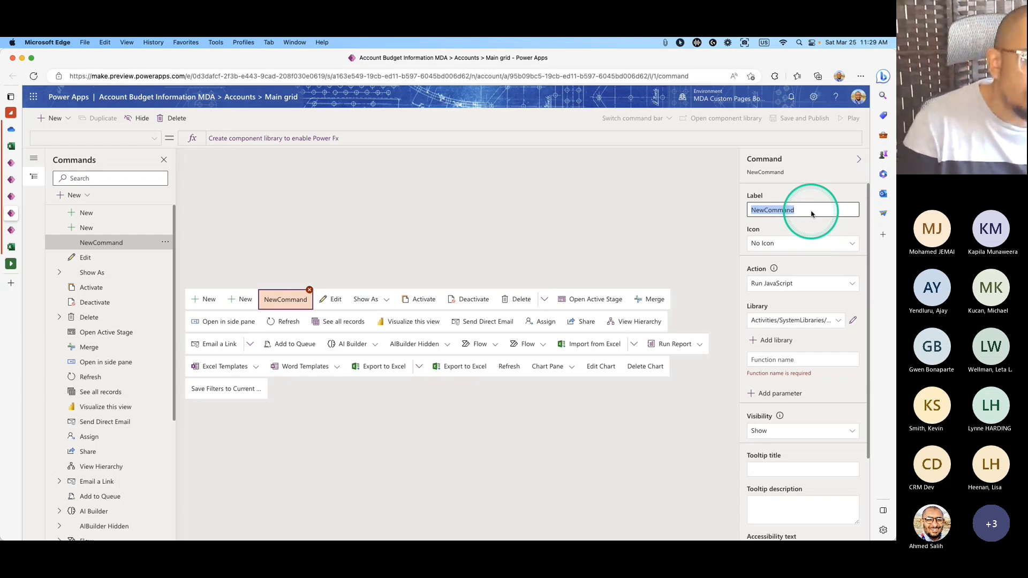
{"action": "key", "text": "BackSpace"}
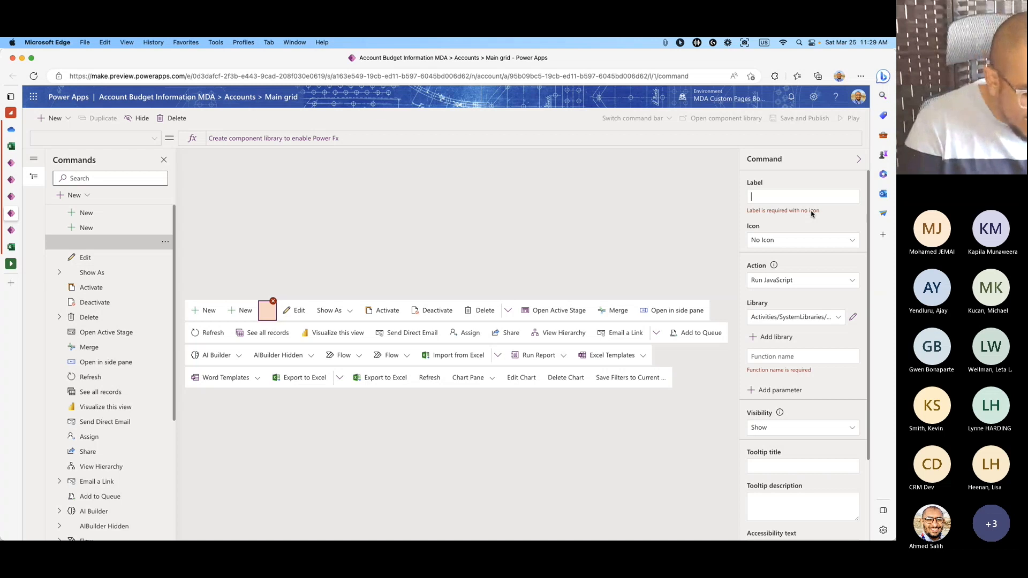
{"action": "type", "text": "Account"}
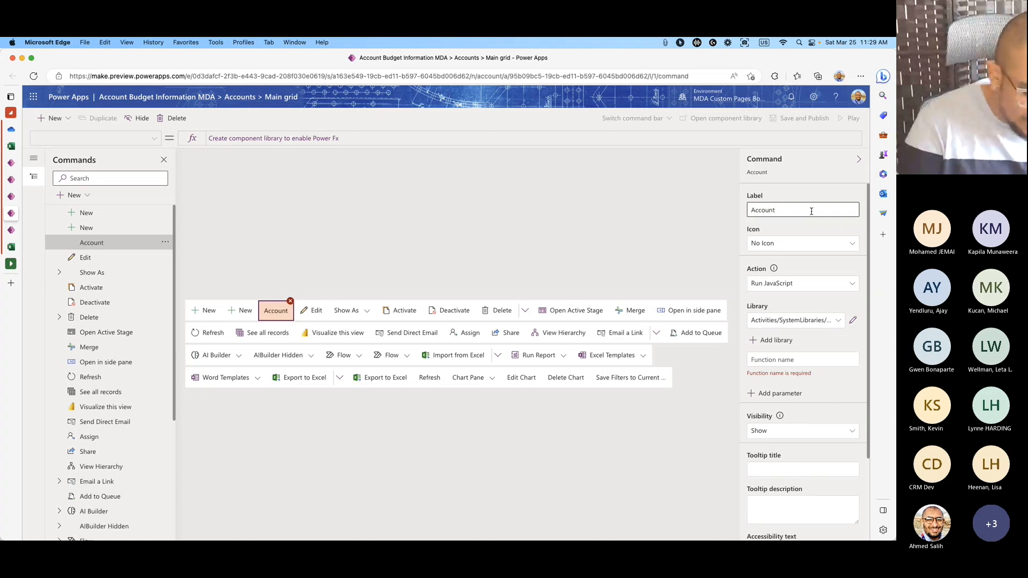
{"action": "type", "text": " Bud"}
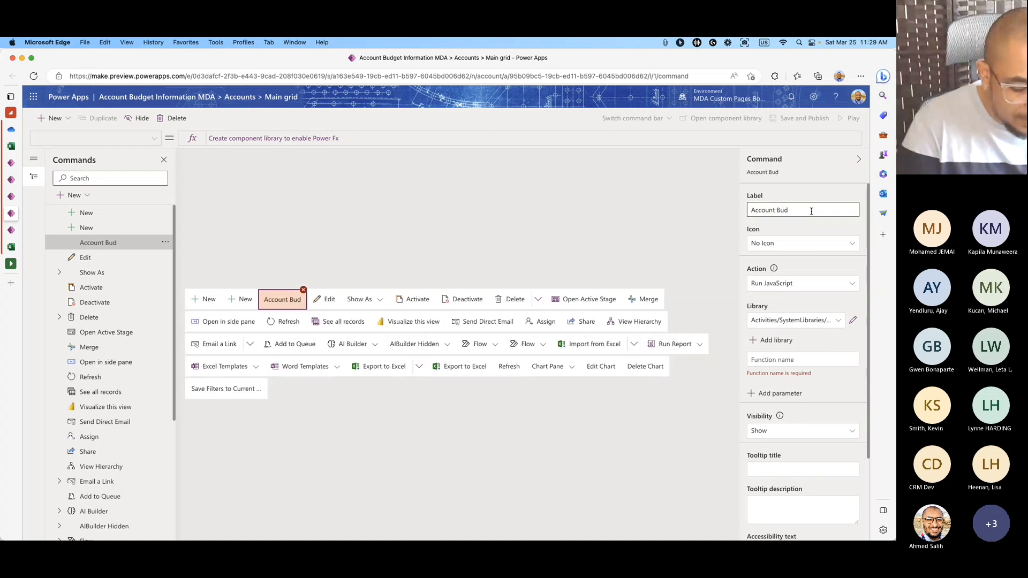
{"action": "type", "text": "get"}
Give the Account Budget command the built-in Recalculate icon.
{"action": "left_click", "coordinate": [791, 242]}
{"action": "left_click", "coordinate": [779, 277]}
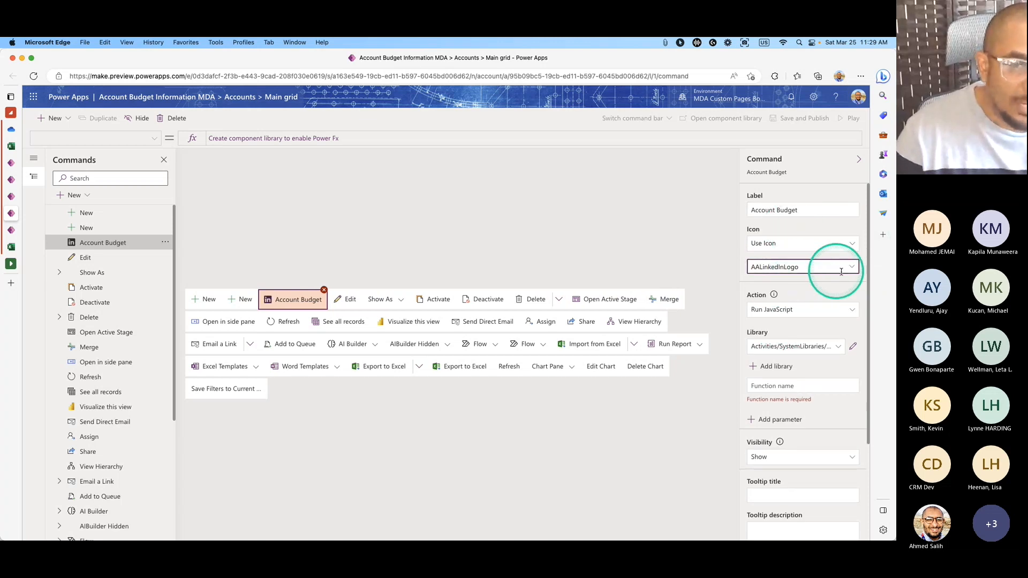
{"action": "left_click", "coordinate": [843, 269]}
{"action": "scroll", "coordinate": [801, 318], "scroll_direction": "down", "scroll_amount": 10}
{"action": "scroll", "coordinate": [817, 327], "scroll_direction": "down", "scroll_amount": 10}
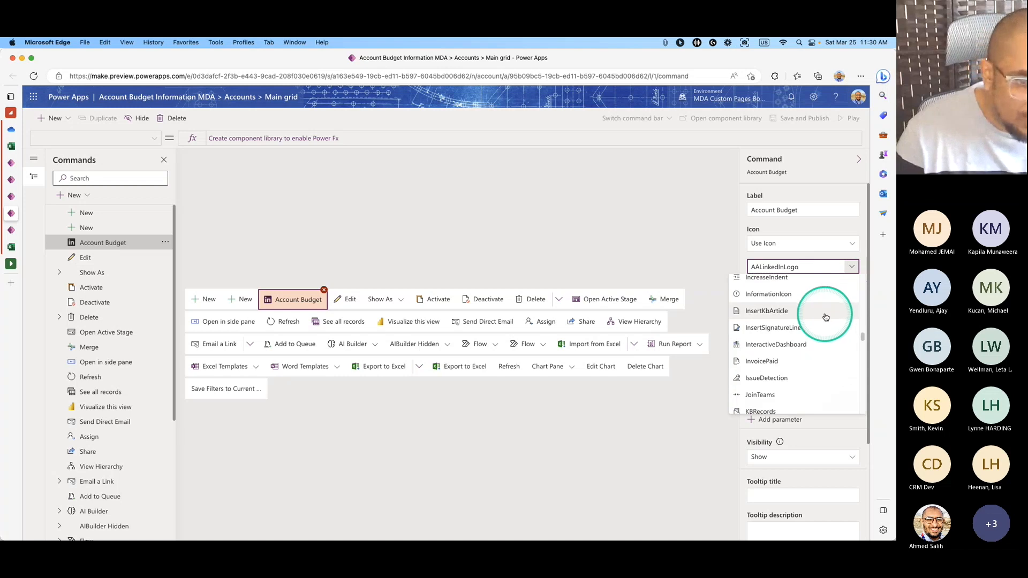
{"action": "scroll", "coordinate": [825, 317], "scroll_direction": "up", "scroll_amount": 3}
{"action": "scroll", "coordinate": [775, 327], "scroll_direction": "down", "scroll_amount": 10}
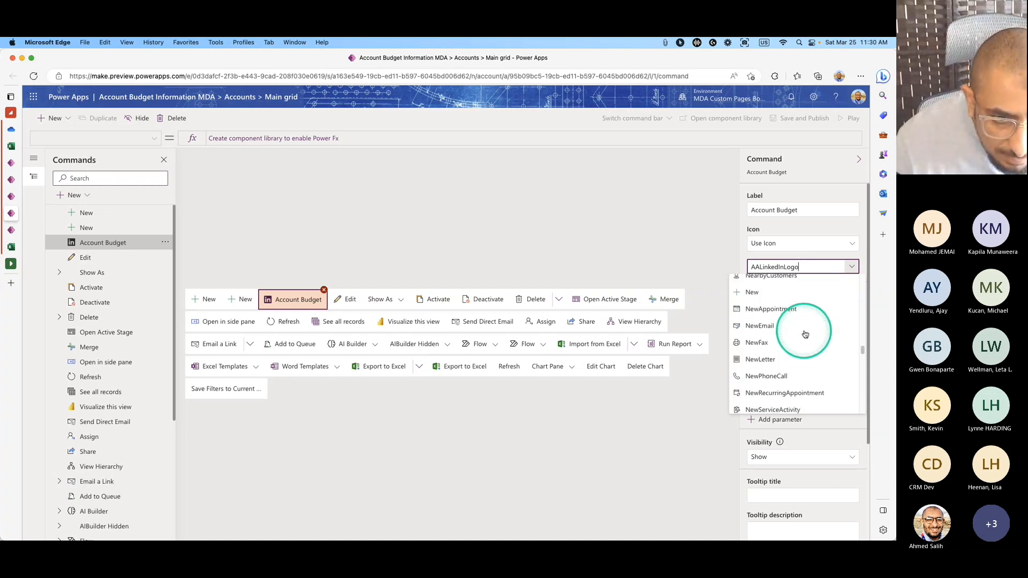
{"action": "scroll", "coordinate": [805, 334], "scroll_direction": "down", "scroll_amount": 1}
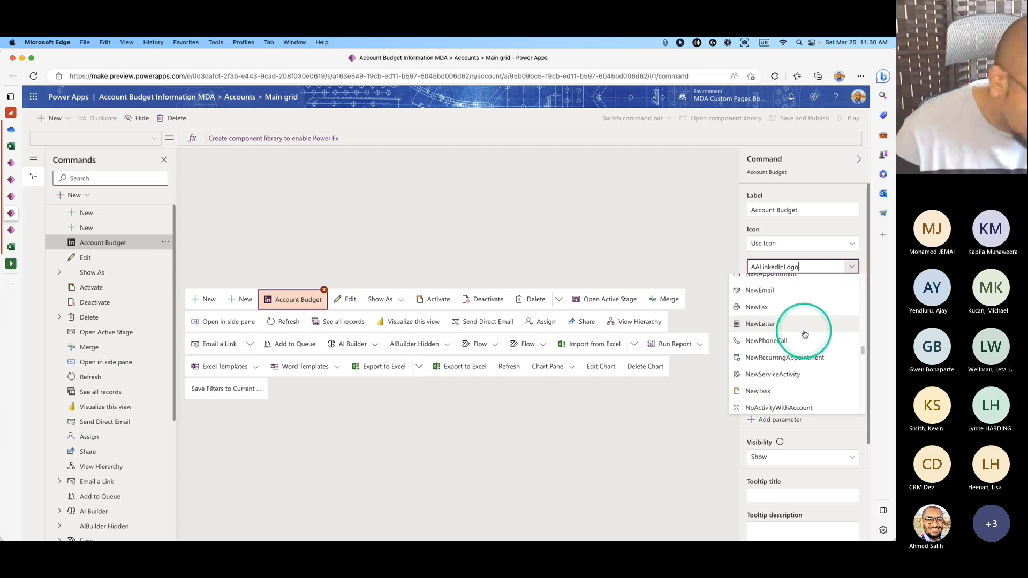
{"action": "scroll", "coordinate": [804, 334], "scroll_direction": "down", "scroll_amount": 5}
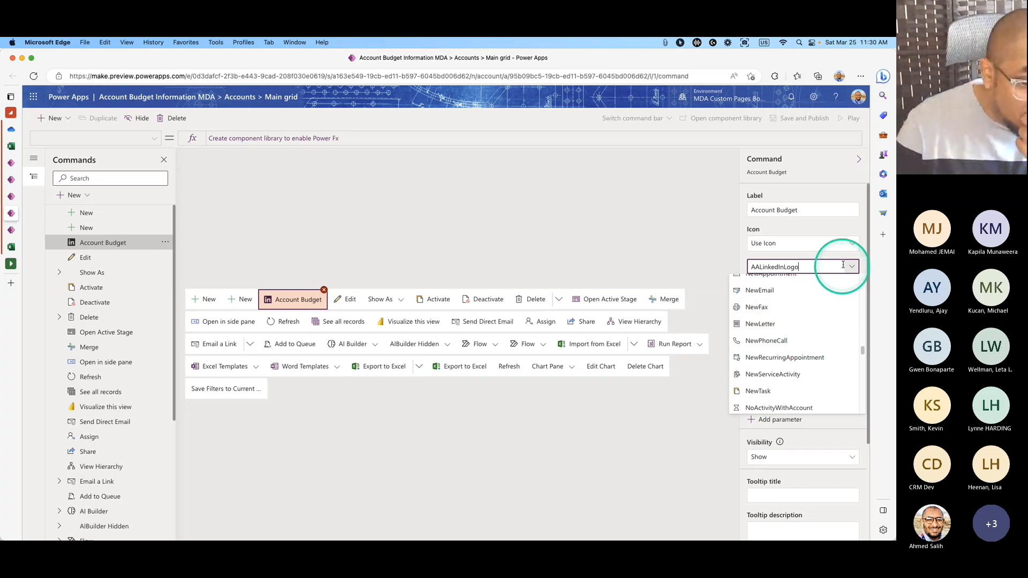
{"action": "scroll", "coordinate": [812, 369], "scroll_direction": "down", "scroll_amount": 5}
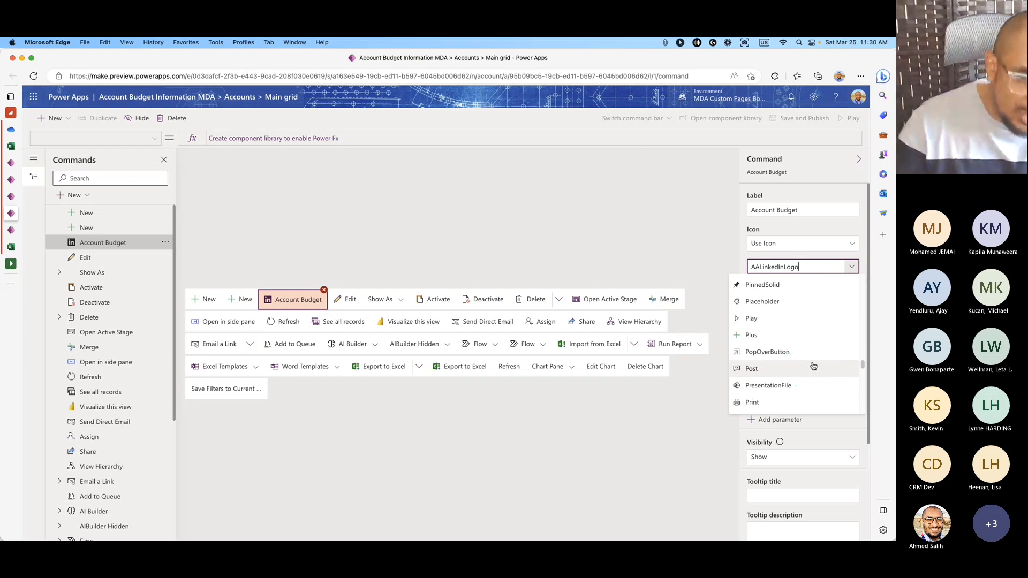
{"action": "scroll", "coordinate": [812, 367], "scroll_direction": "down", "scroll_amount": 5}
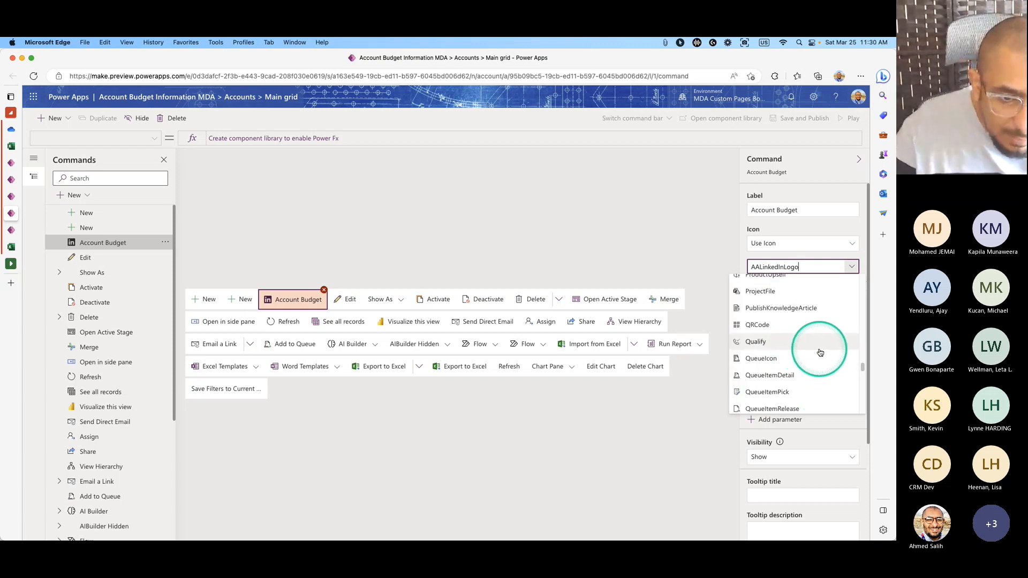
{"action": "scroll", "coordinate": [820, 352], "scroll_direction": "down", "scroll_amount": 2}
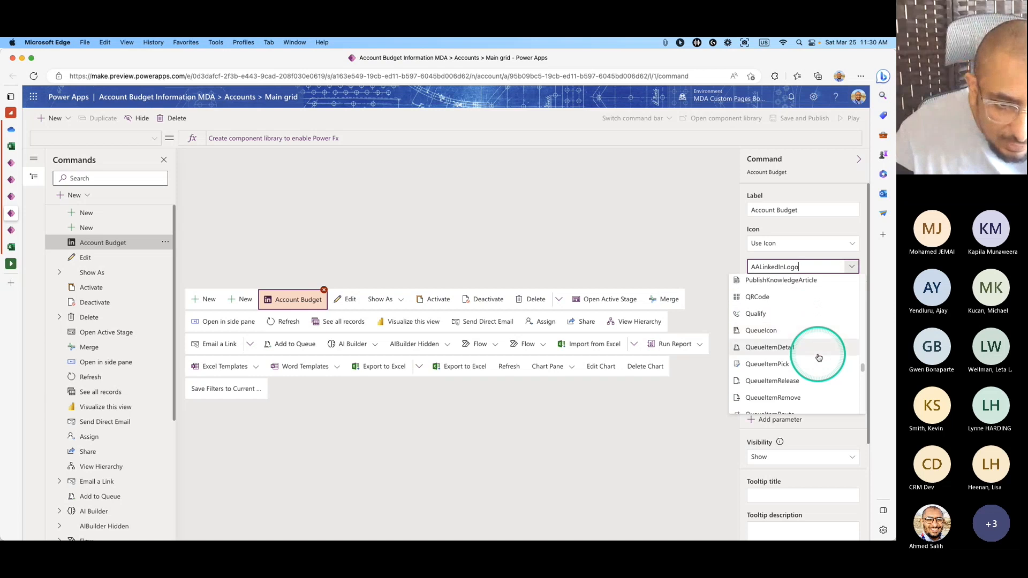
{"action": "scroll", "coordinate": [818, 358], "scroll_direction": "down", "scroll_amount": 3}
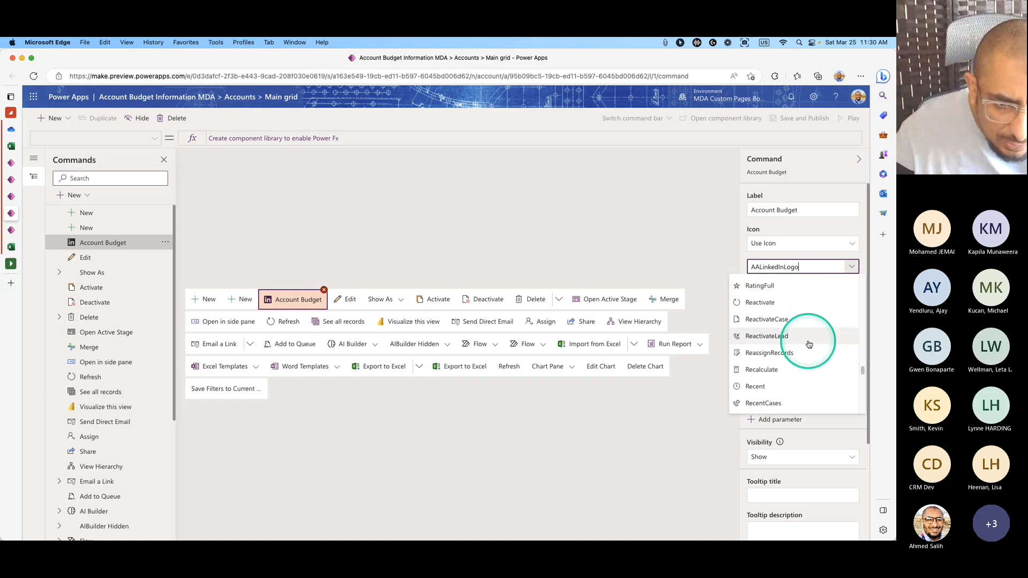
{"action": "scroll", "coordinate": [809, 353], "scroll_direction": "down", "scroll_amount": 3}
{"action": "scroll", "coordinate": [810, 371], "scroll_direction": "down", "scroll_amount": 4}
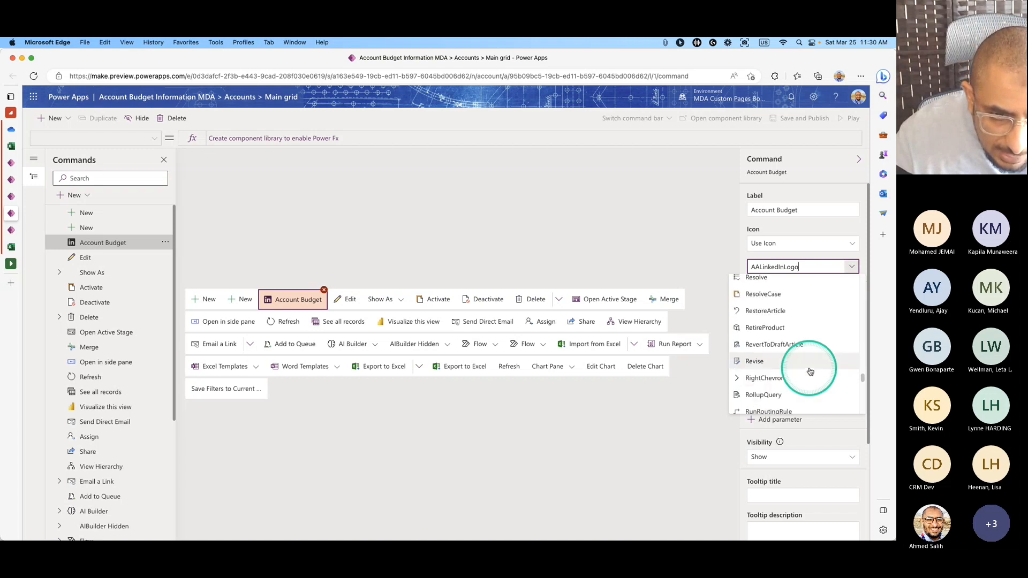
{"action": "scroll", "coordinate": [810, 372], "scroll_direction": "up", "scroll_amount": 2}
{"action": "scroll", "coordinate": [809, 372], "scroll_direction": "up", "scroll_amount": 3}
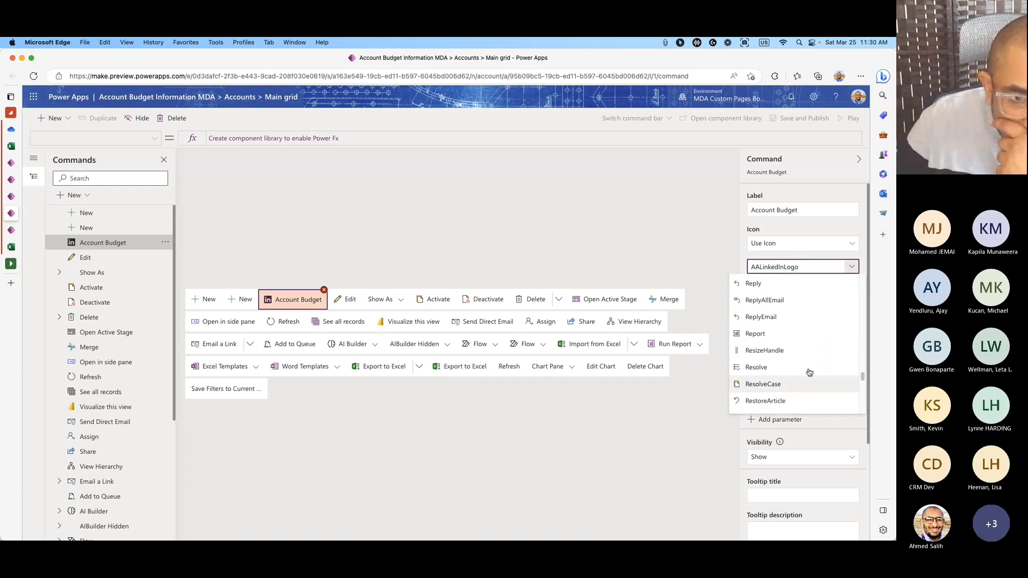
{"action": "scroll", "coordinate": [809, 372], "scroll_direction": "up", "scroll_amount": 4}
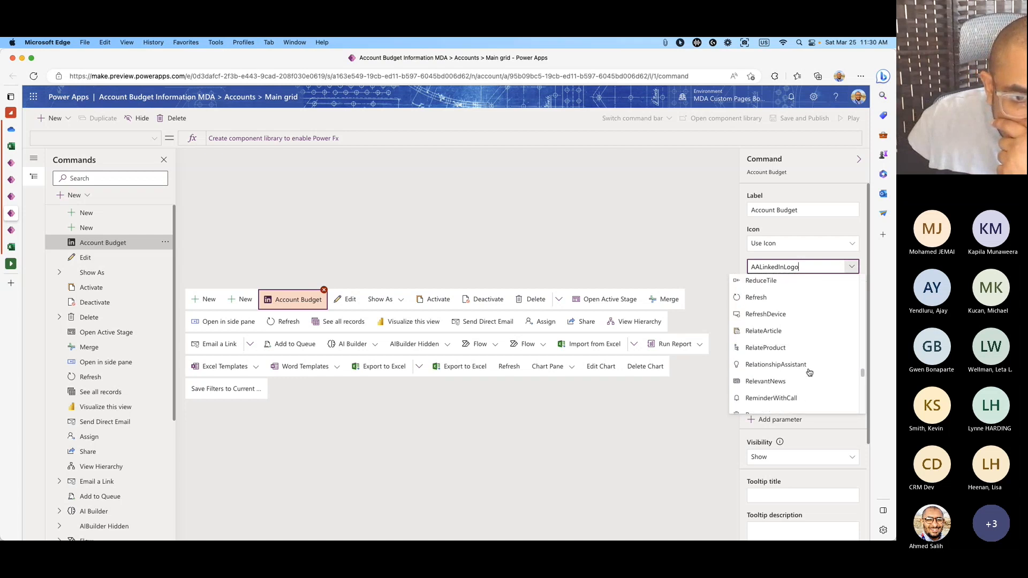
{"action": "left_click", "coordinate": [770, 309]}
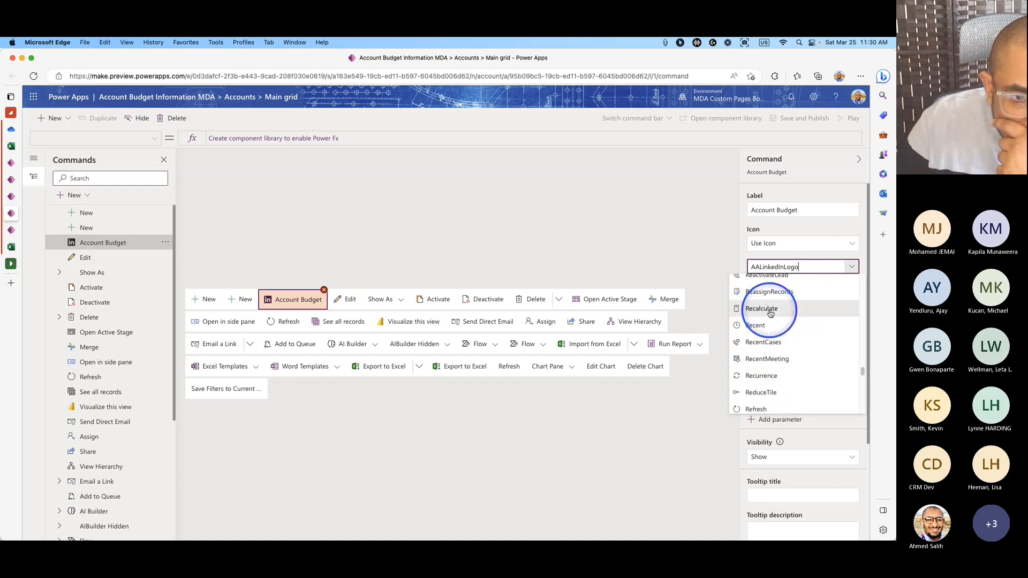
{"action": "left_click", "coordinate": [698, 332]}
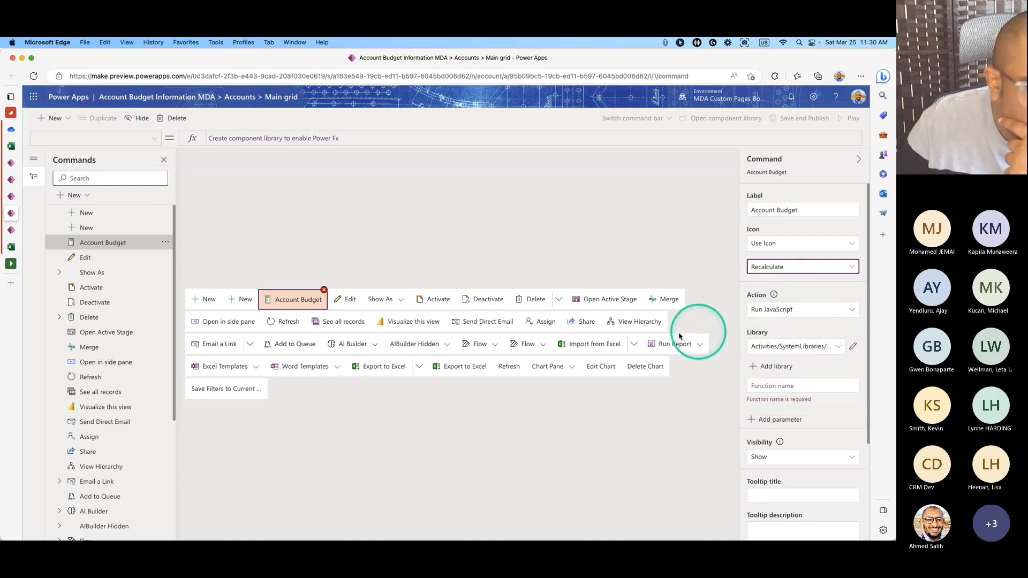
{"action": "left_click", "coordinate": [370, 269]}
Change the Account Budget command's action to Run formula.
{"action": "left_click", "coordinate": [302, 303]}
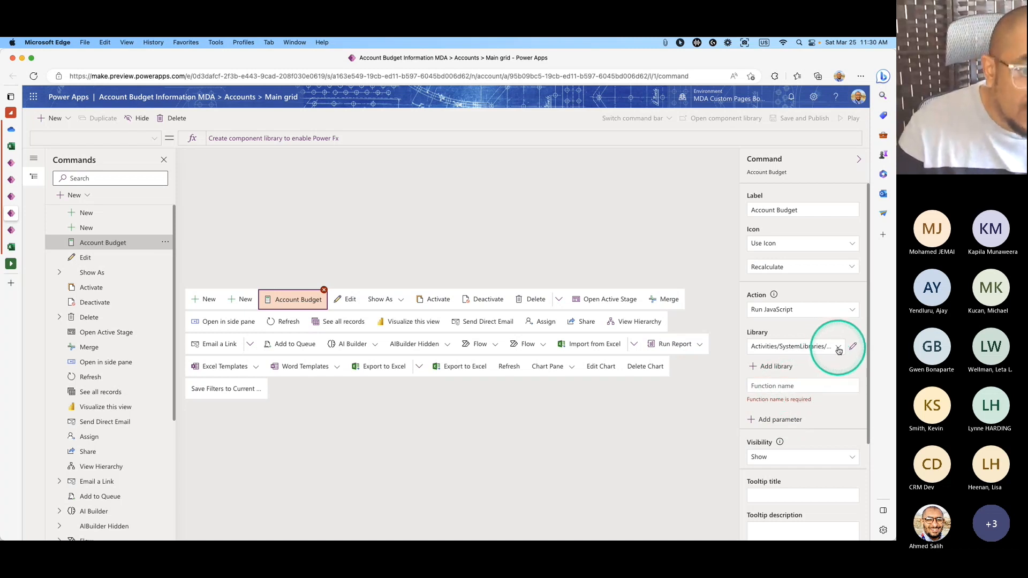
{"action": "left_click", "coordinate": [793, 384]}
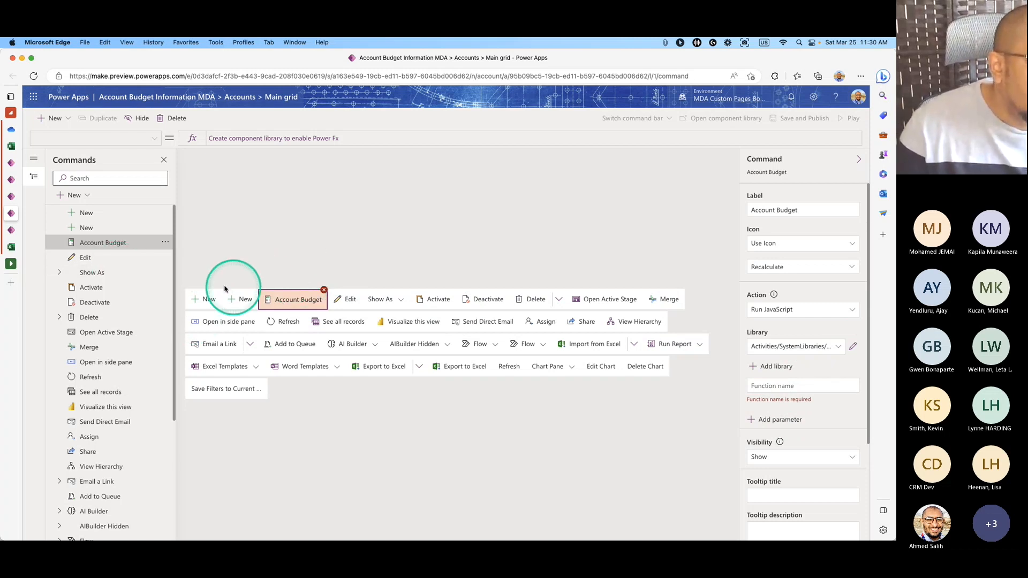
{"action": "left_click", "coordinate": [242, 299]}
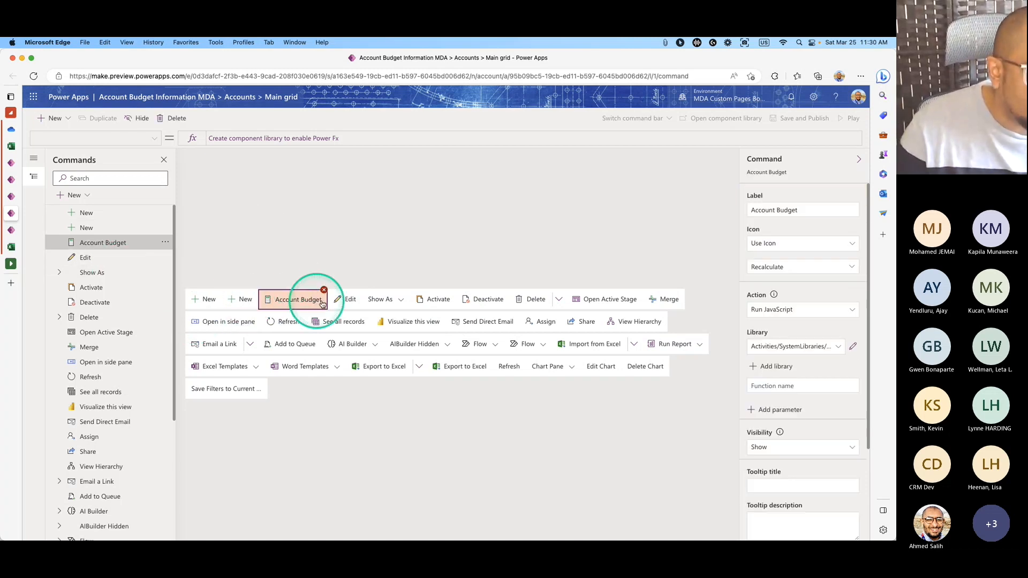
{"action": "left_click", "coordinate": [292, 305]}
{"action": "left_click", "coordinate": [822, 310]}
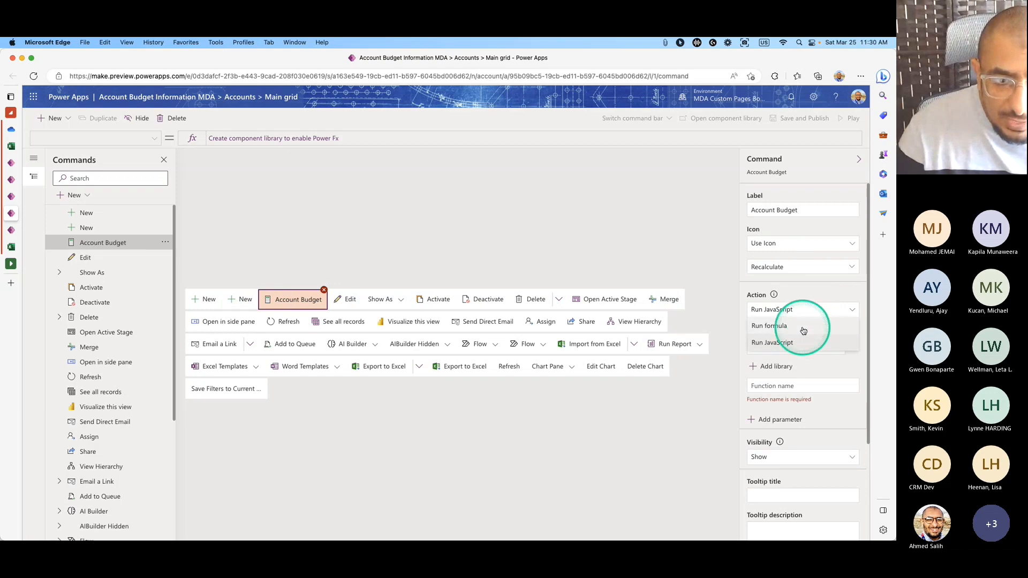
{"action": "left_click", "coordinate": [803, 327]}
Continue creating the component library, then bring up the 'Create Custom Page' PowerPoint slide.
{"action": "left_click", "coordinate": [503, 337]}
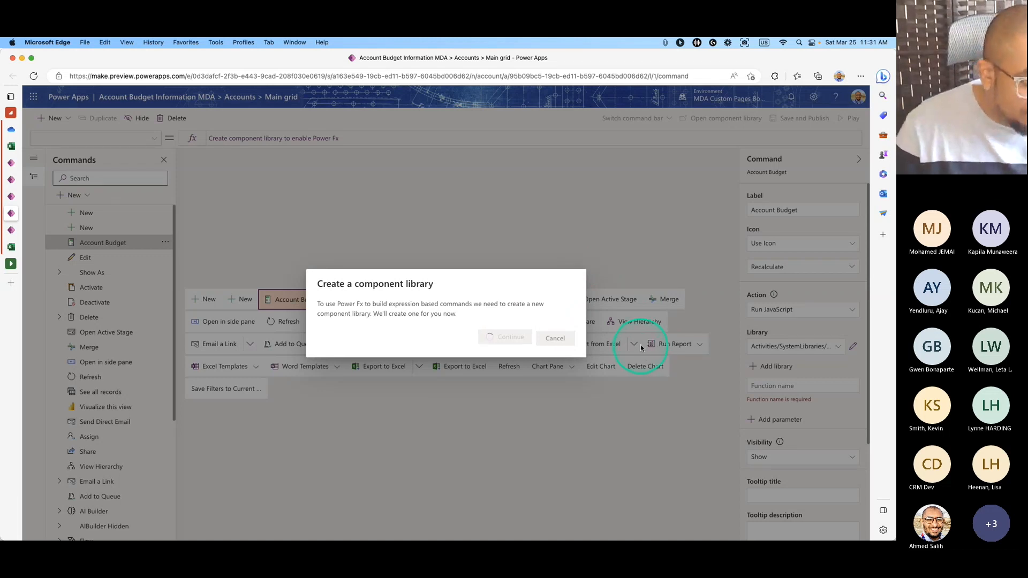
{"action": "key", "text": "super+Tab"}
{"action": "left_click", "coordinate": [413, 317]}
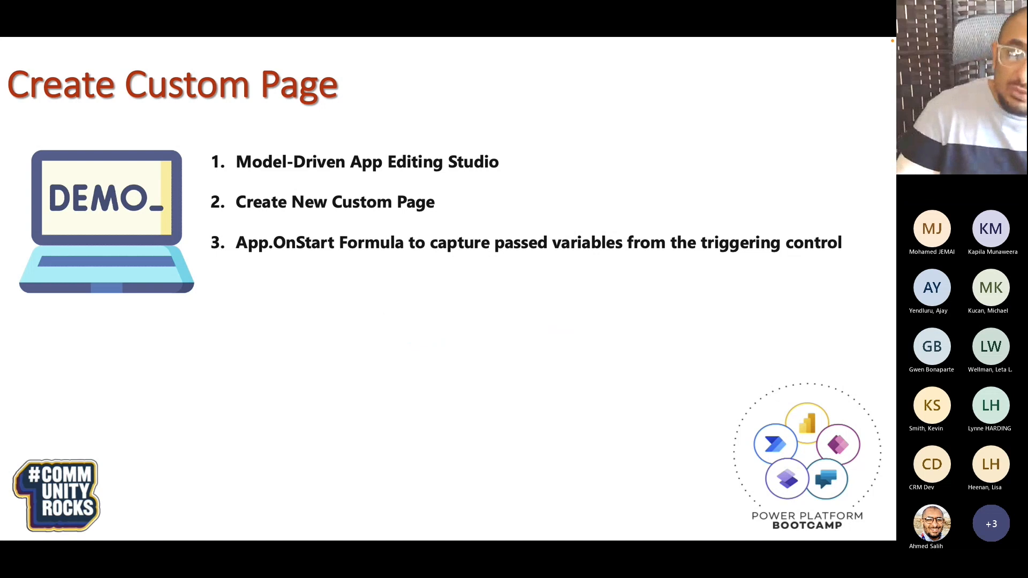
Show all three steps on the 'Open Custom Page from Main View Grid' slide, then return to Power Apps.
{"action": "left_click", "coordinate": [412, 315]}
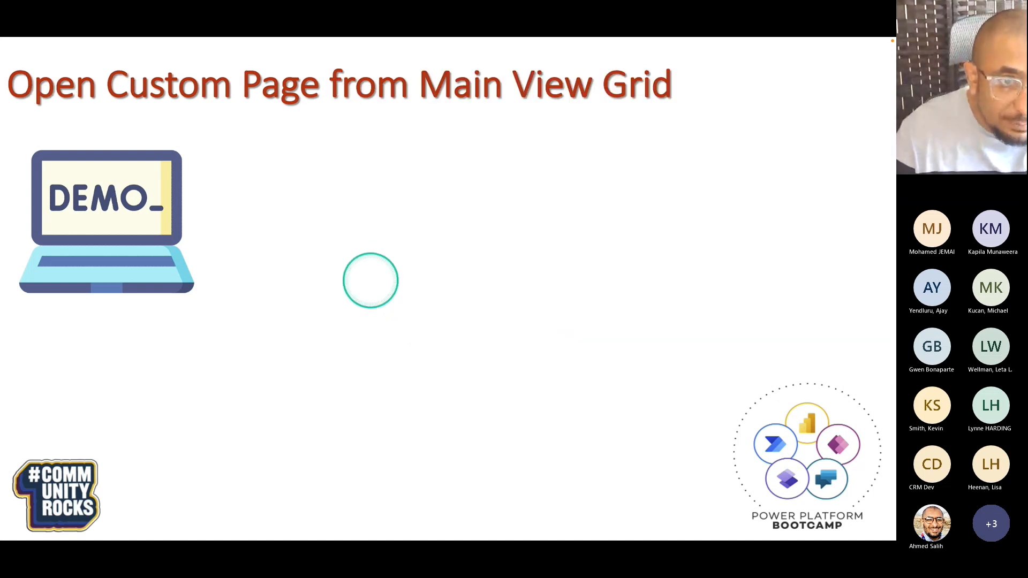
{"action": "left_click", "coordinate": [373, 294]}
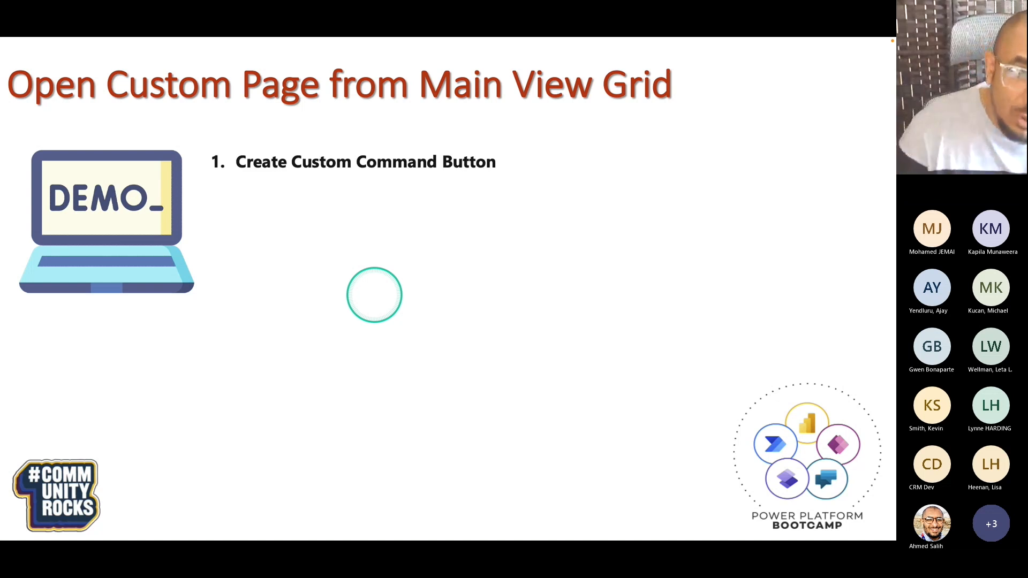
{"action": "left_click", "coordinate": [374, 295]}
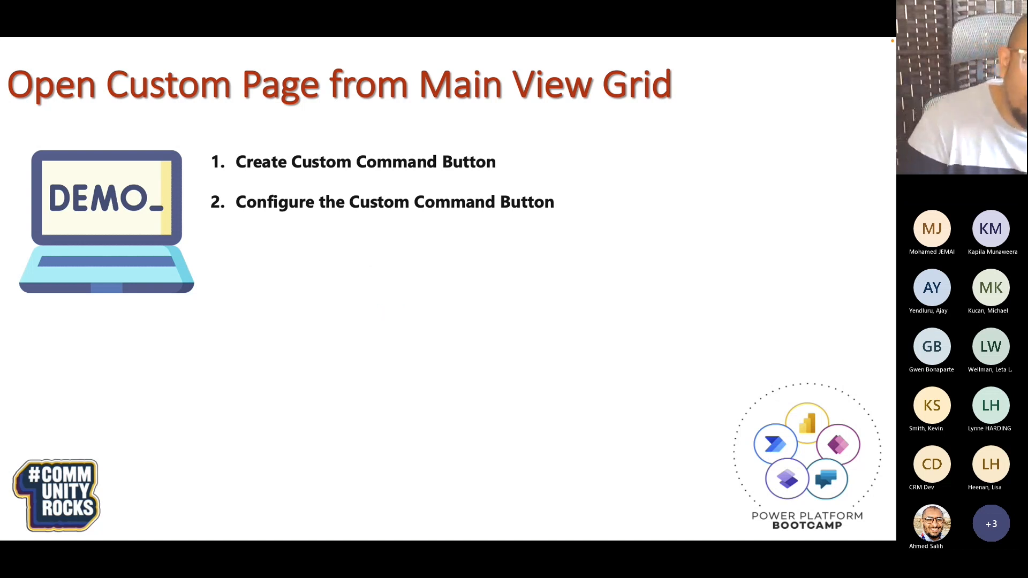
{"action": "left_click", "coordinate": [369, 293]}
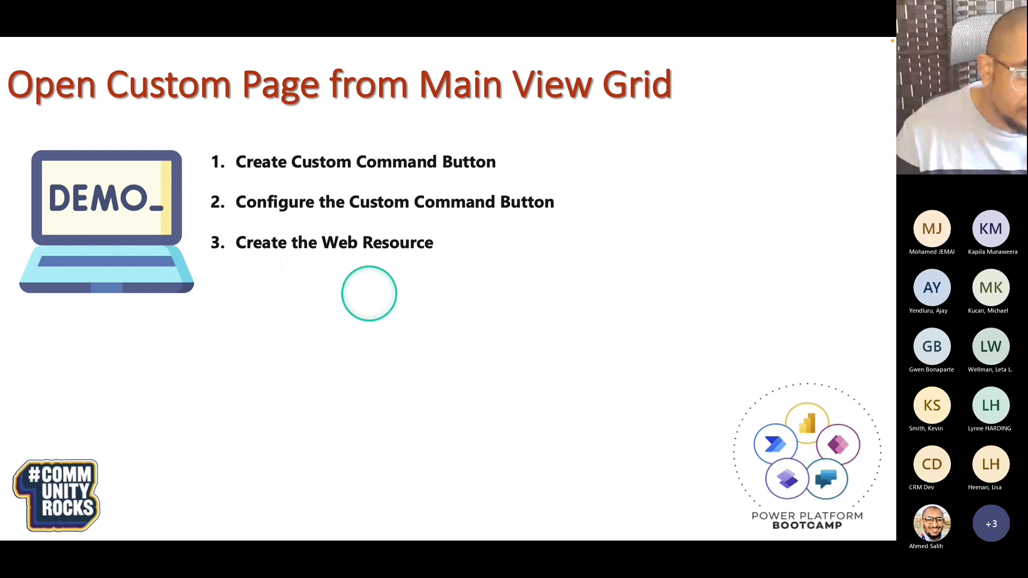
{"action": "key", "text": "super+Tab"}
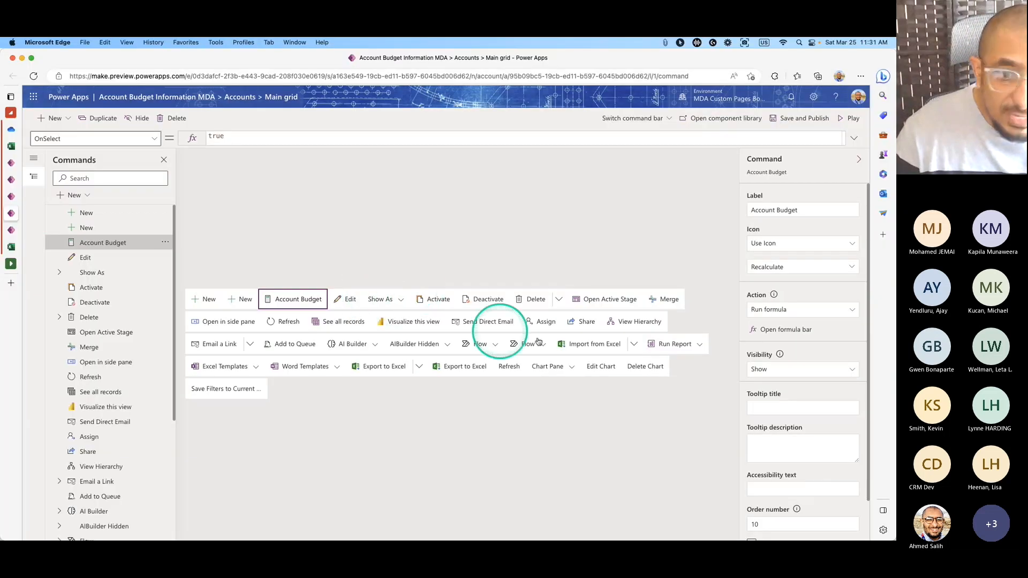
Set Account Budget's visibility to 'Show on condition from formula'.
{"action": "left_click", "coordinate": [810, 372]}
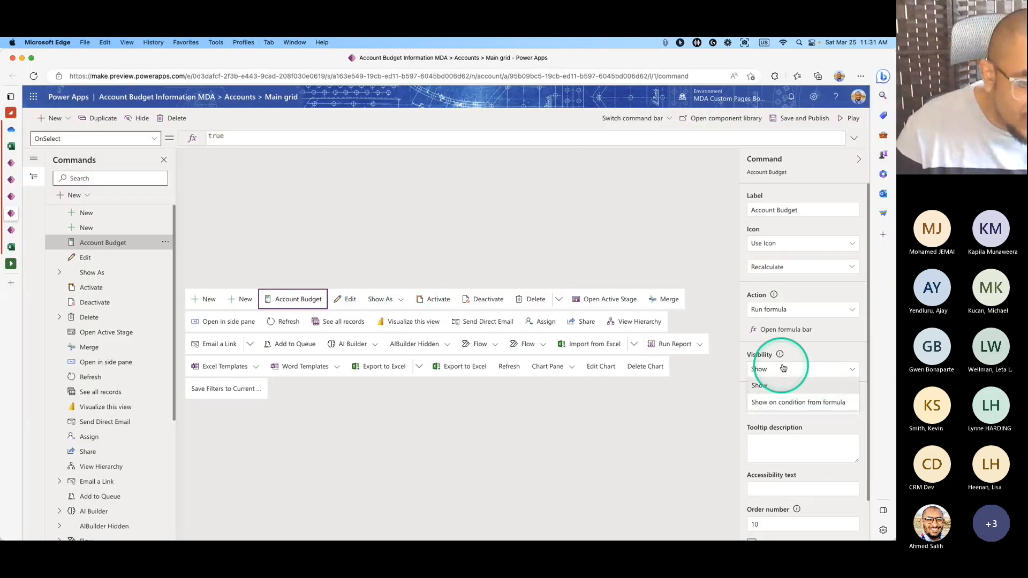
{"action": "left_click", "coordinate": [766, 369]}
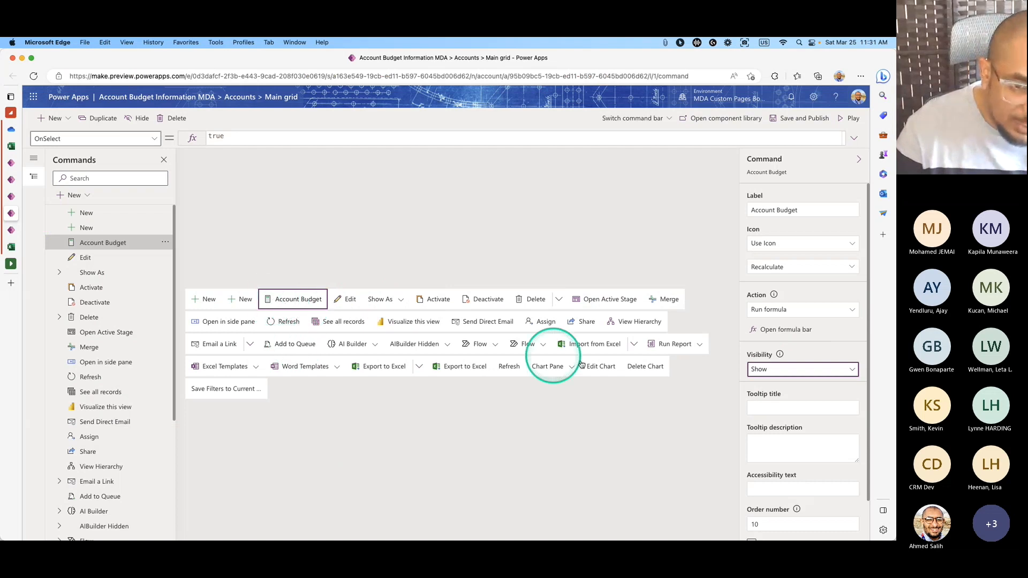
{"action": "left_click", "coordinate": [780, 370]}
{"action": "left_click", "coordinate": [780, 403]}
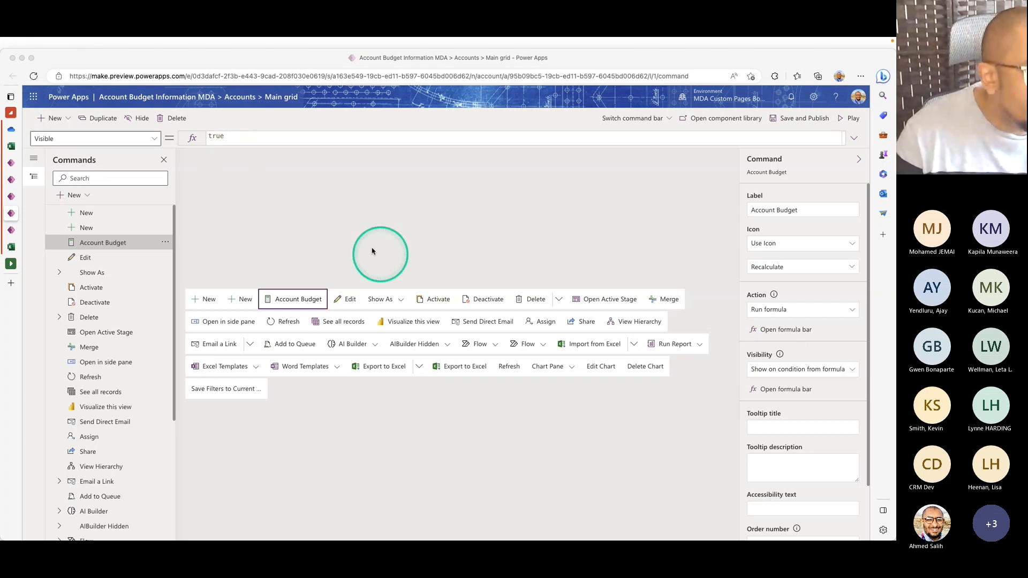
Replace the visibility formula with CountRows(Self.Selected.AllItems) = 1, then save and publish.
{"action": "double_click", "coordinate": [233, 141]}
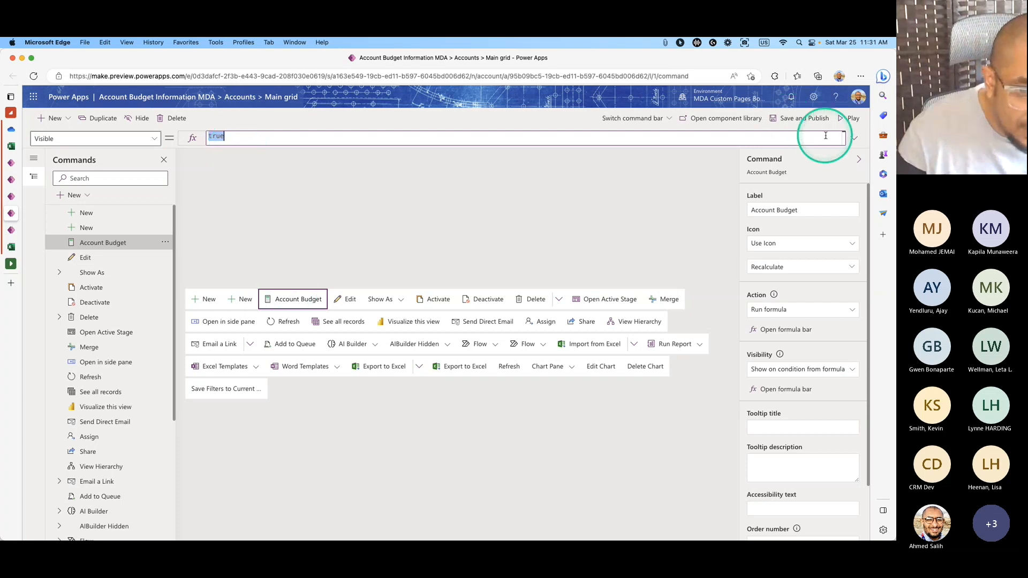
{"action": "left_click", "coordinate": [853, 138]}
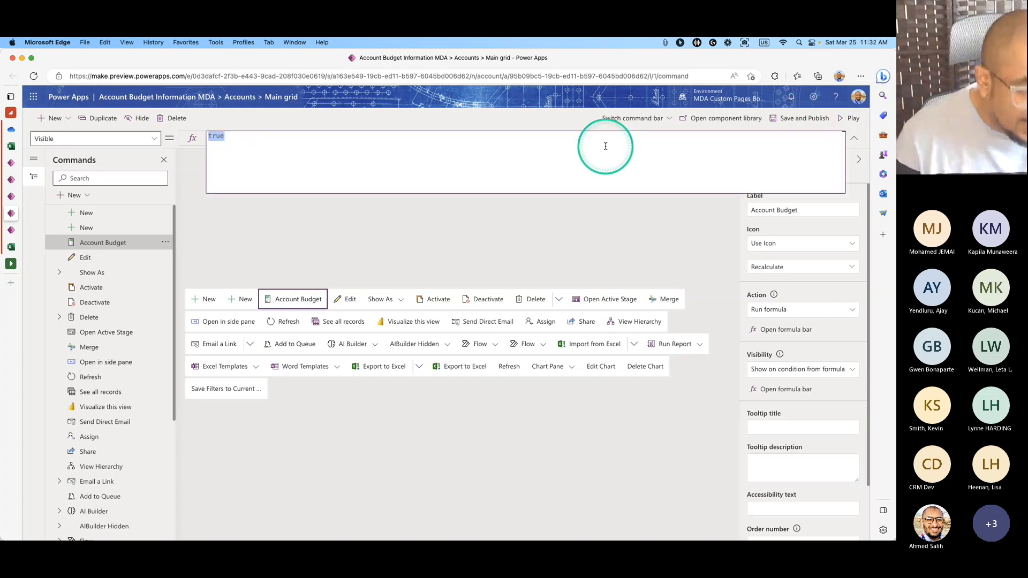
{"action": "type", "text": "CountRows(Self.Selected.AllItems) = 1"}
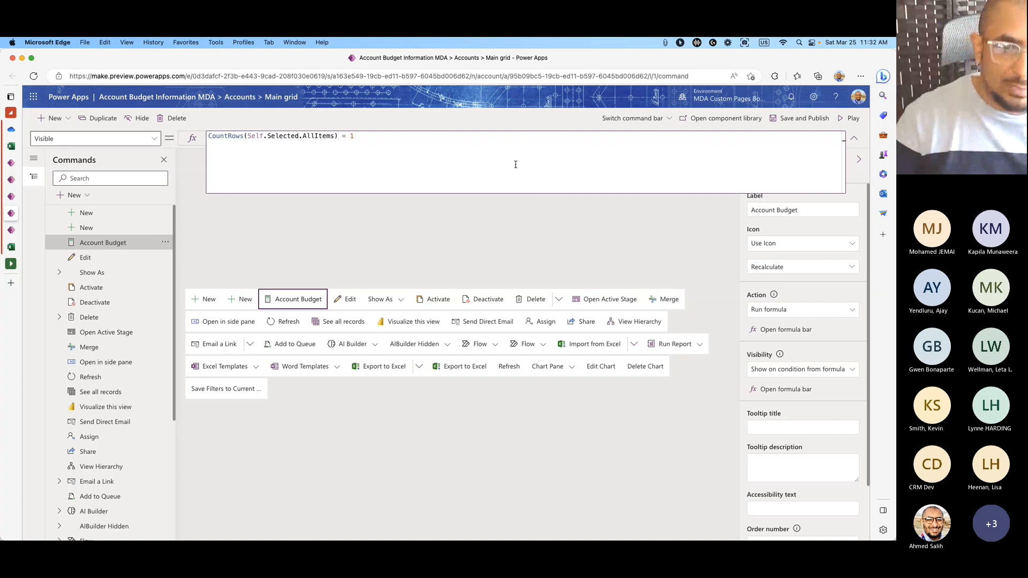
{"action": "left_click", "coordinate": [581, 218]}
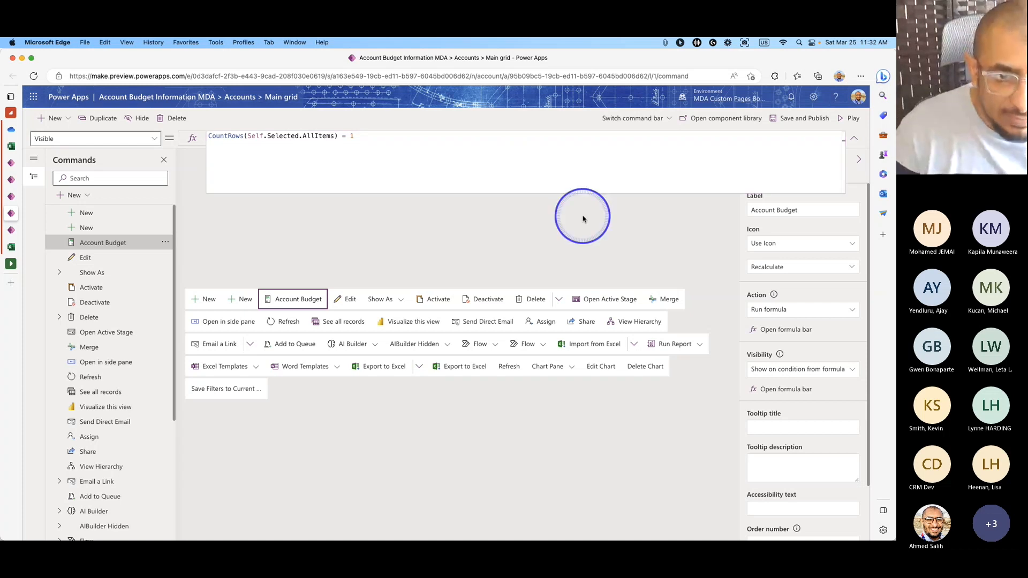
{"action": "left_click", "coordinate": [786, 121]}
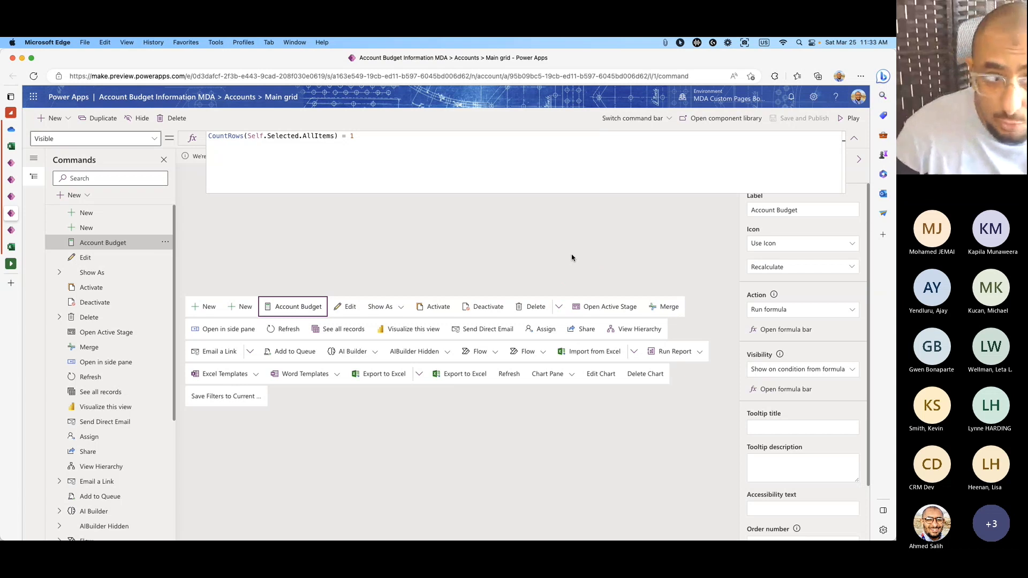
Wait for the Account Budget command changes to finish saving and publishing.
{"action": "left_click", "coordinate": [478, 230]}
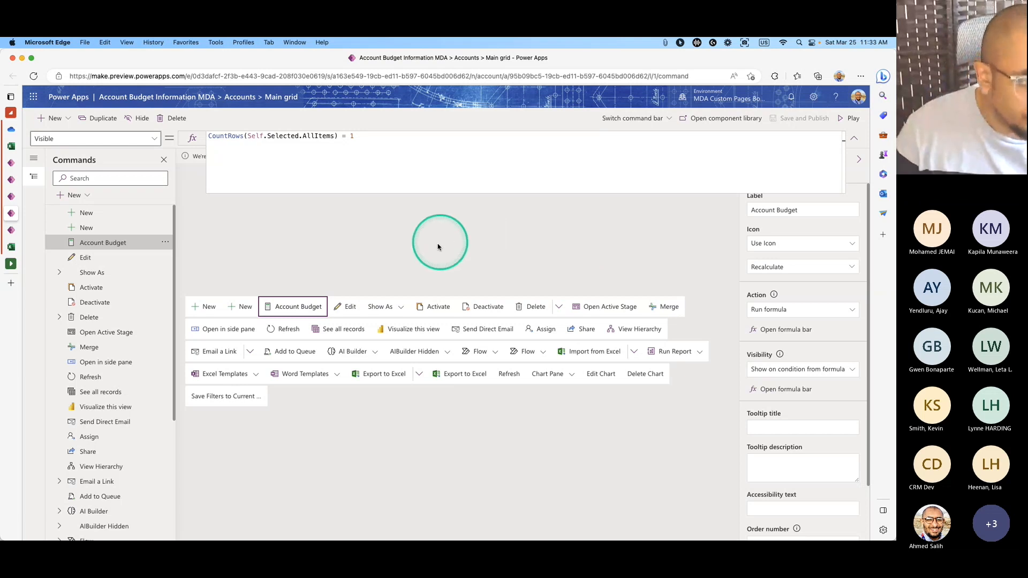
Reload the running app and open the Accounts list.
{"action": "left_click", "coordinate": [13, 197]}
{"action": "left_click", "coordinate": [11, 213]}
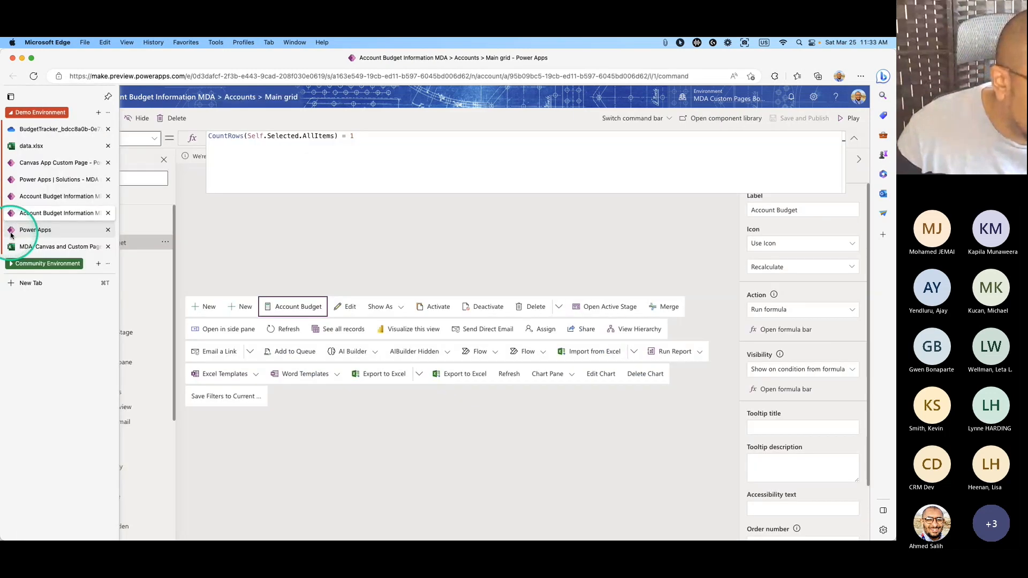
{"action": "left_click", "coordinate": [12, 230]}
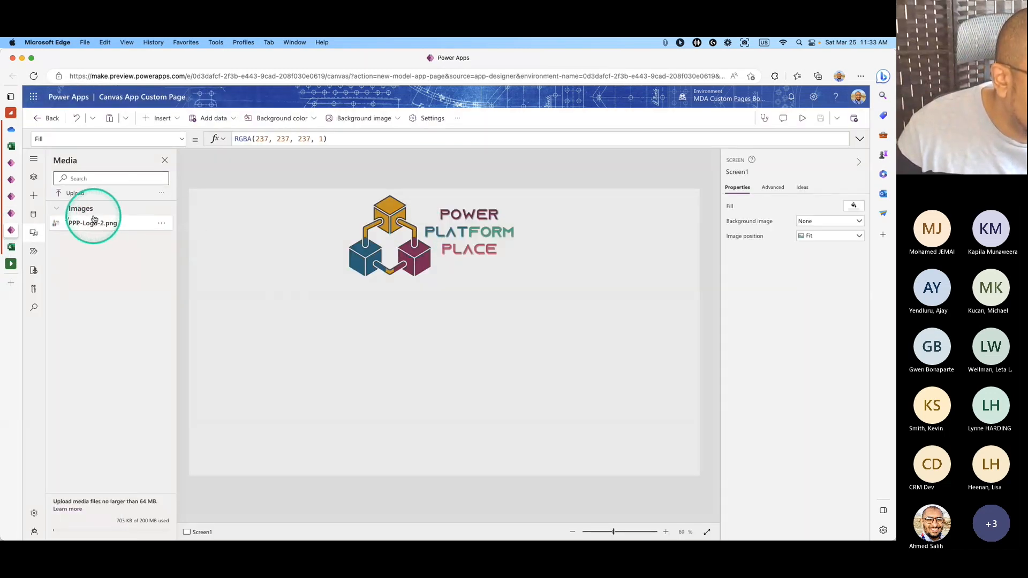
{"action": "left_click", "coordinate": [11, 213]}
{"action": "left_click", "coordinate": [11, 179]}
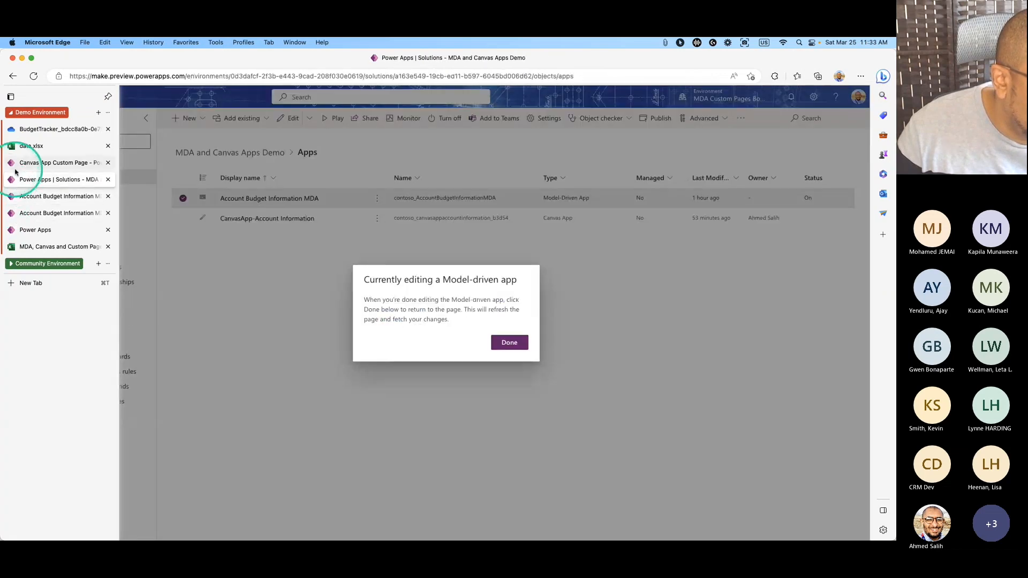
{"action": "left_click", "coordinate": [10, 162]}
{"action": "left_click", "coordinate": [33, 76]}
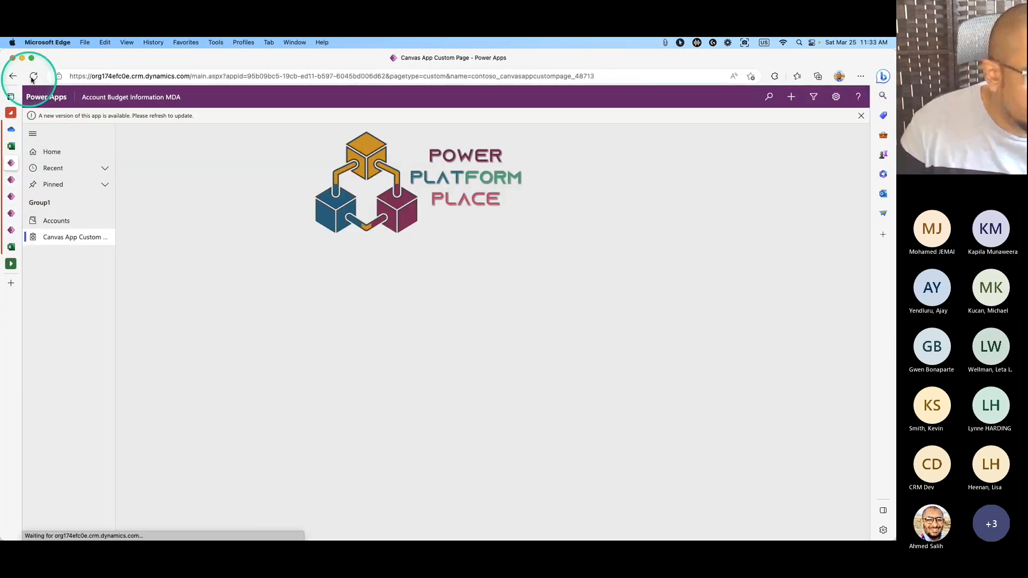
{"action": "left_click", "coordinate": [33, 76]}
{"action": "left_click", "coordinate": [67, 206]}
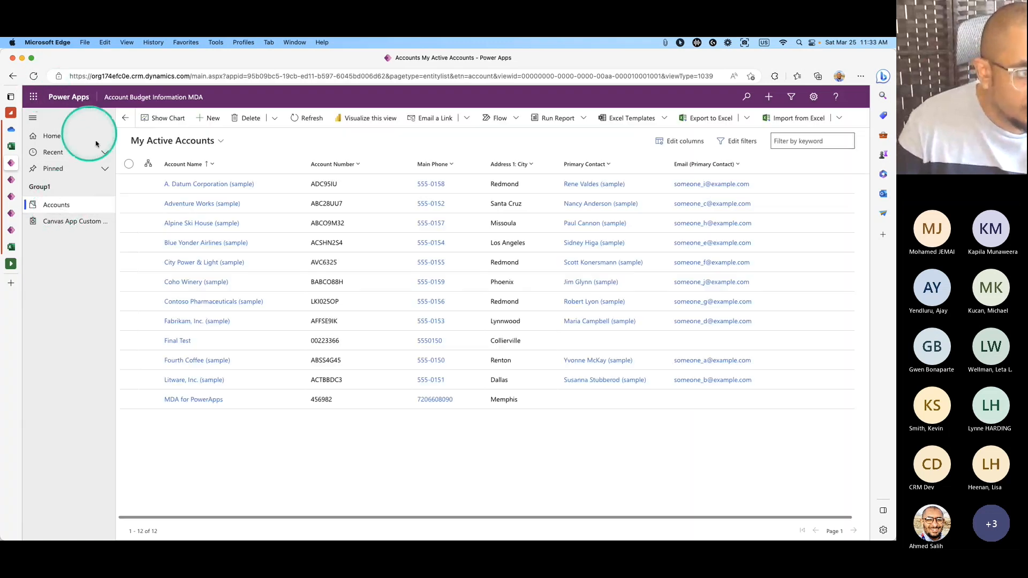
Check that Account Budget shows for one selected account but not two, then return to the command designer.
{"action": "left_click", "coordinate": [127, 185]}
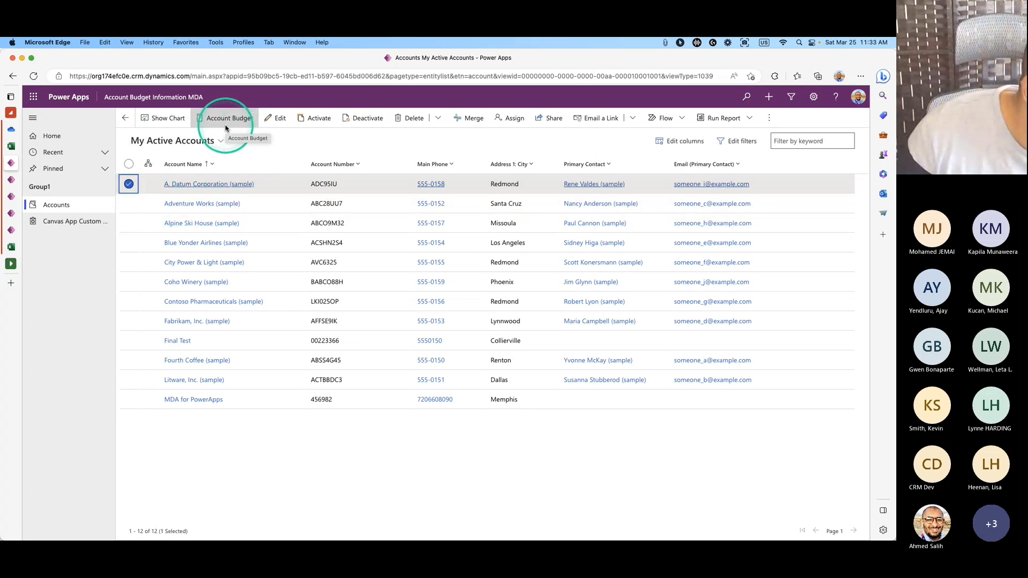
{"action": "left_click", "coordinate": [129, 184]}
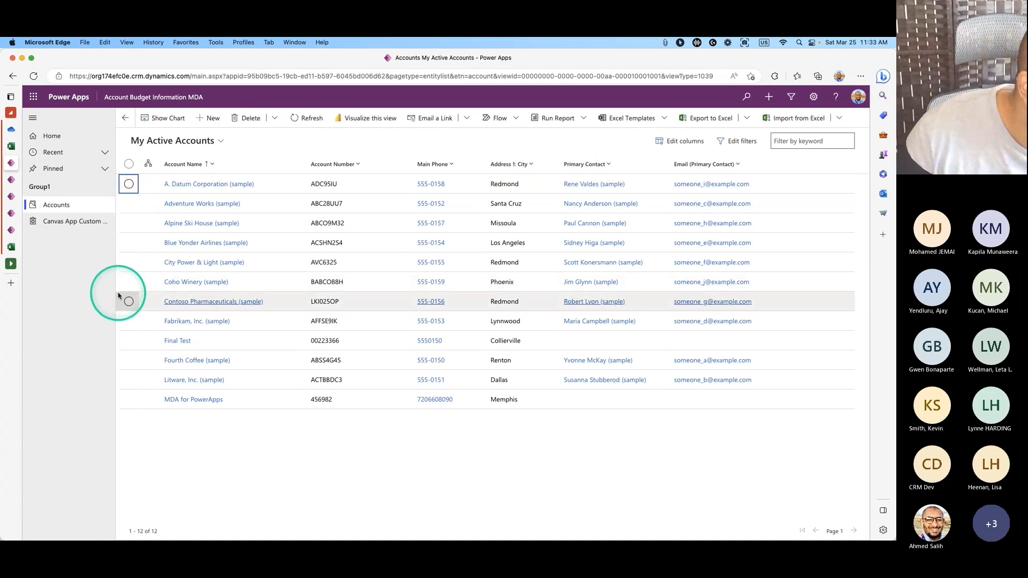
{"action": "left_click", "coordinate": [129, 204]}
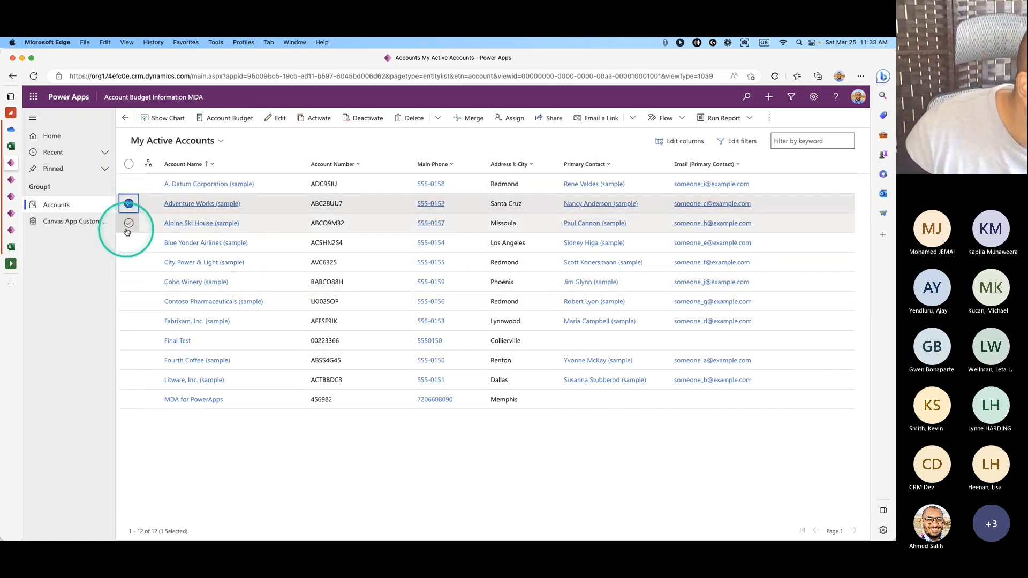
{"action": "left_click", "coordinate": [128, 224]}
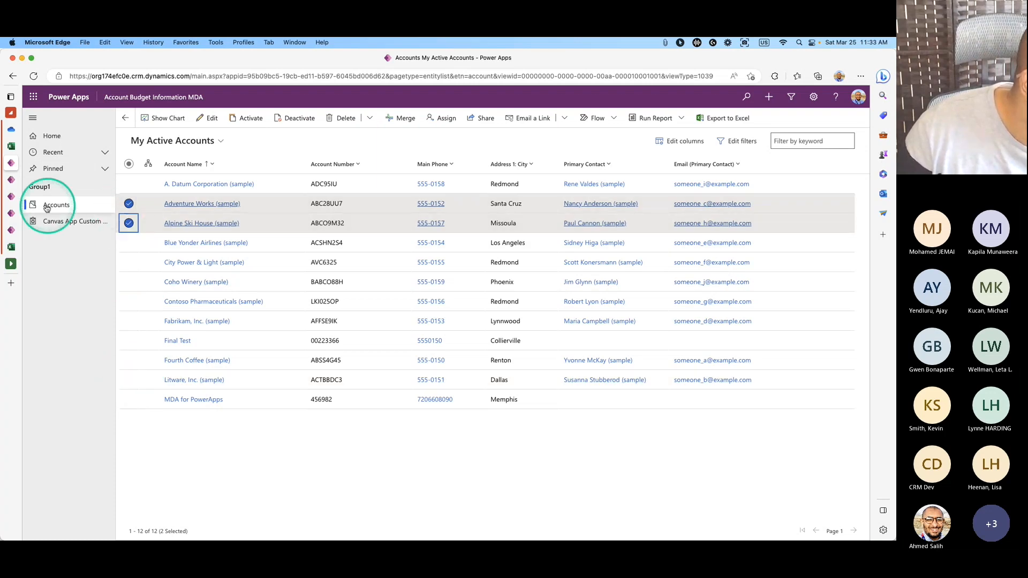
{"action": "left_click", "coordinate": [12, 180]}
{"action": "left_click", "coordinate": [12, 196]}
{"action": "left_click", "coordinate": [12, 213]}
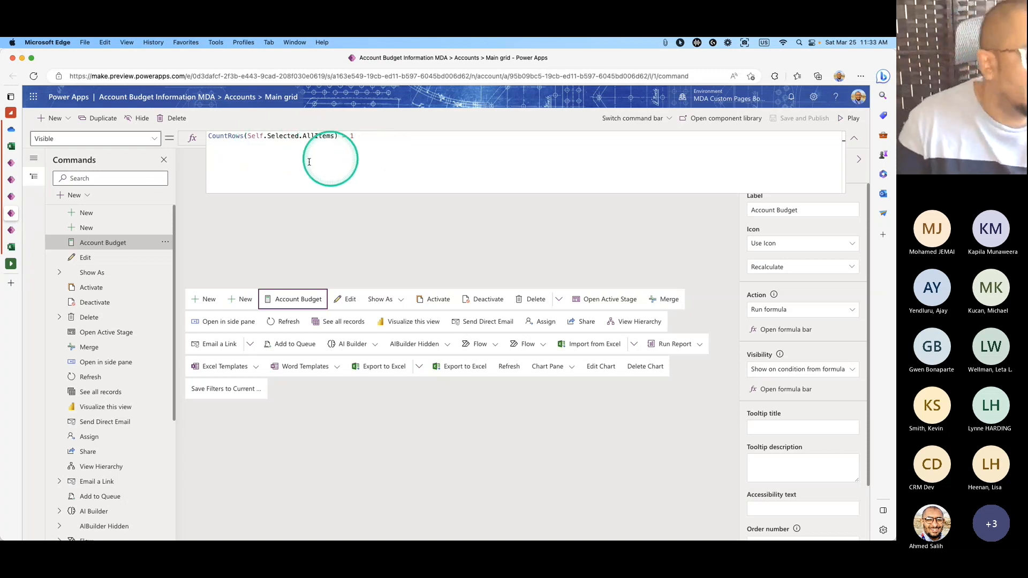
Collapse the visibility formula editor and set Account Budget's action to Run JavaScript.
{"action": "left_click_drag", "start_coordinate": [207, 136], "coordinate": [378, 137]}
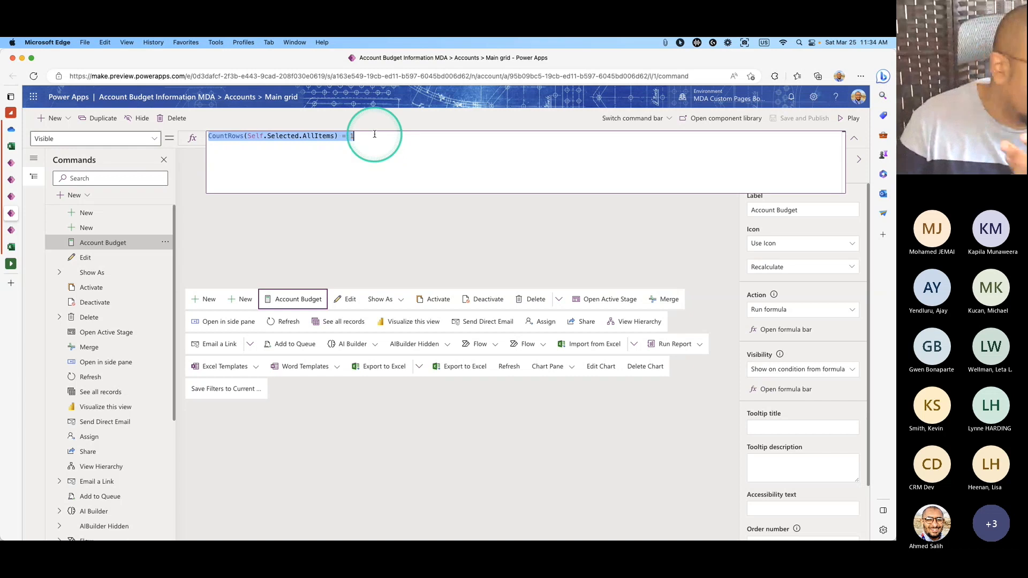
{"action": "left_click", "coordinate": [370, 234]}
{"action": "left_click", "coordinate": [855, 142]}
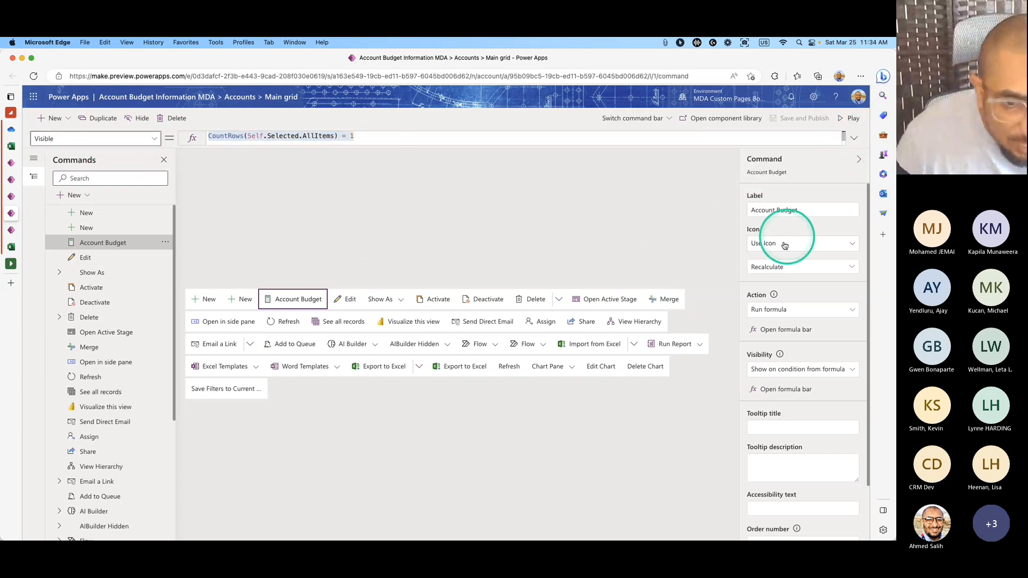
{"action": "left_click", "coordinate": [791, 315]}
{"action": "left_click", "coordinate": [835, 333]}
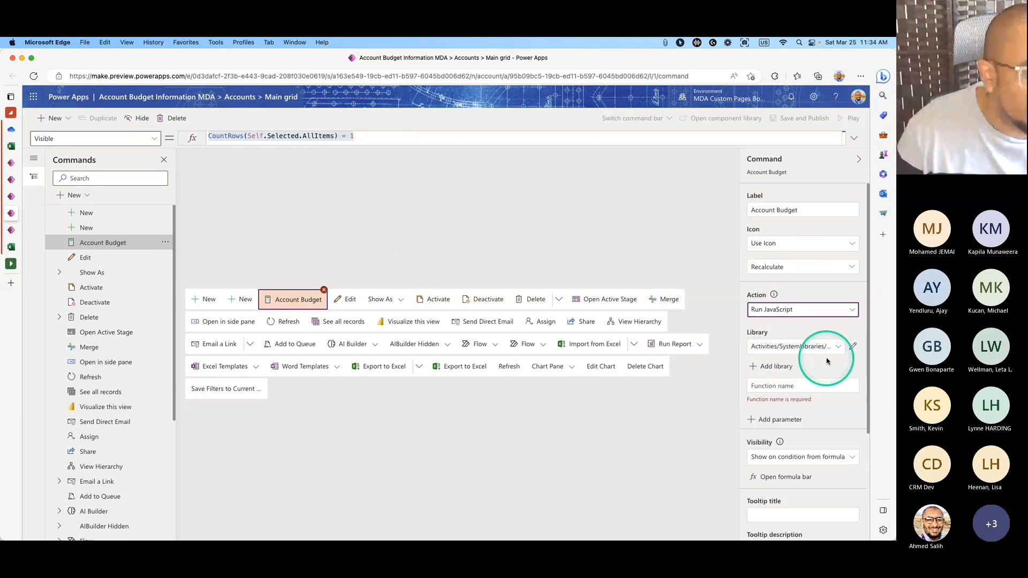
Open and close the library's Edit web resource and New web resource panels without changes.
{"action": "left_click", "coordinate": [852, 349]}
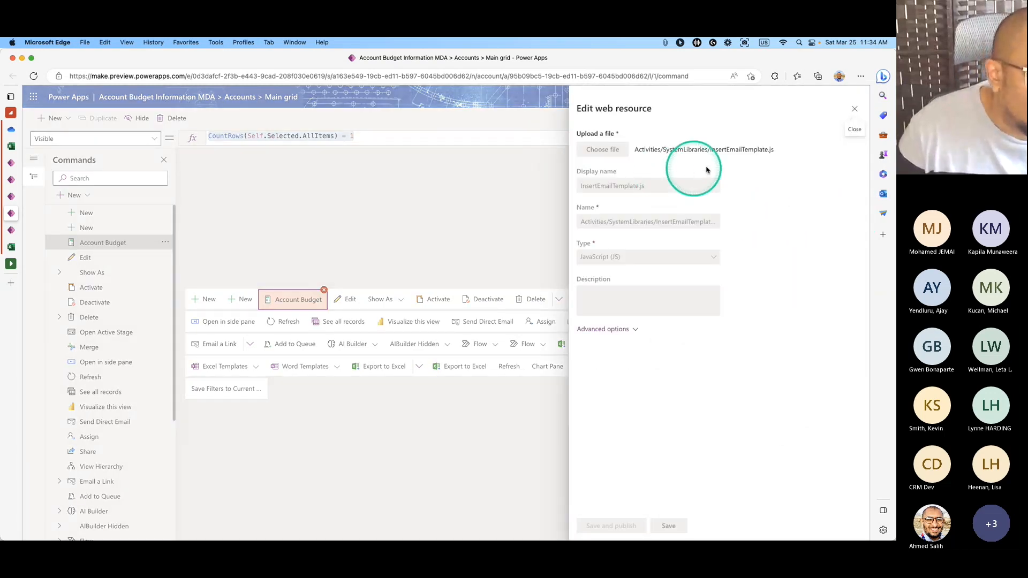
{"action": "left_click", "coordinate": [854, 110]}
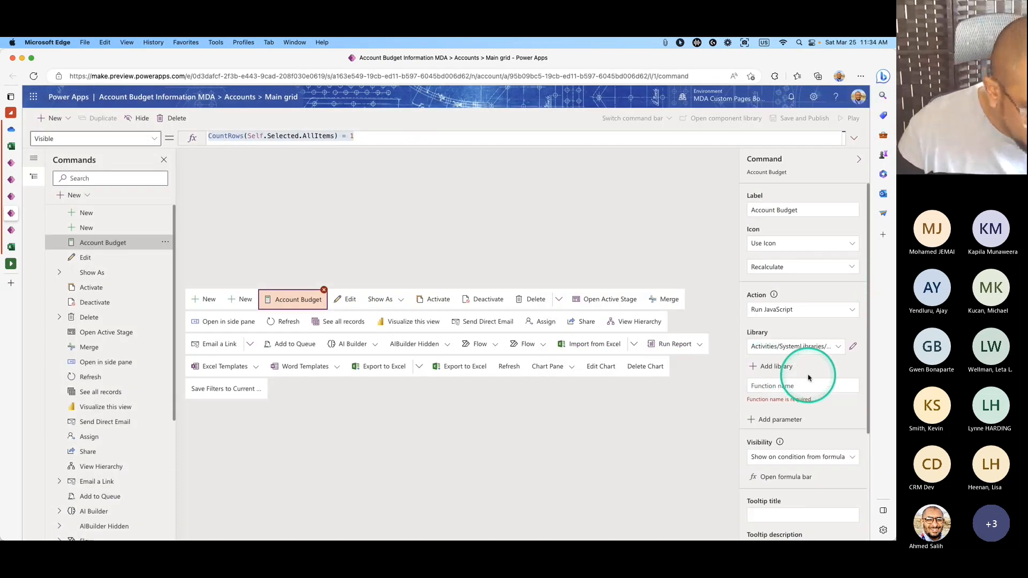
{"action": "left_click", "coordinate": [808, 376]}
{"action": "left_click", "coordinate": [558, 207]}
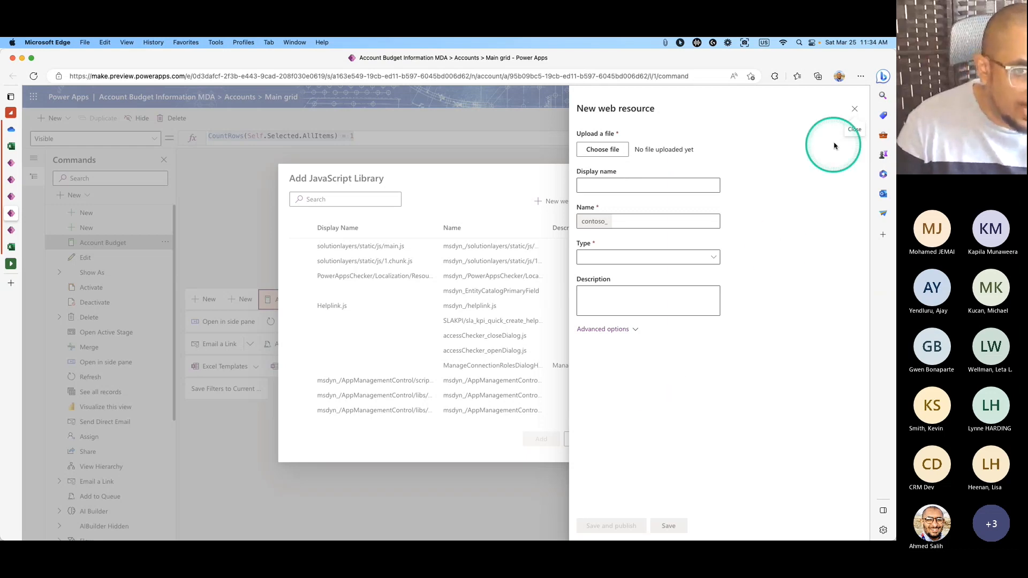
{"action": "left_click", "coordinate": [855, 111]}
{"action": "left_click", "coordinate": [591, 178]}
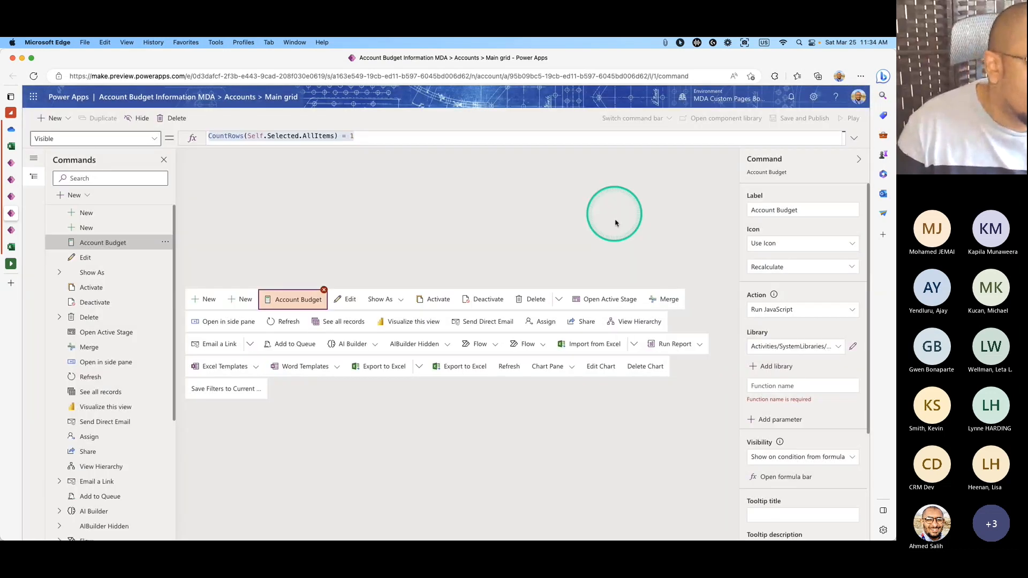
Go to the MDA and Canvas Apps Demo solution's Apps page and dismiss the editing notice.
{"action": "left_click", "coordinate": [11, 197]}
{"action": "left_click", "coordinate": [13, 180]}
{"action": "left_click", "coordinate": [13, 163]}
{"action": "left_click", "coordinate": [12, 230]}
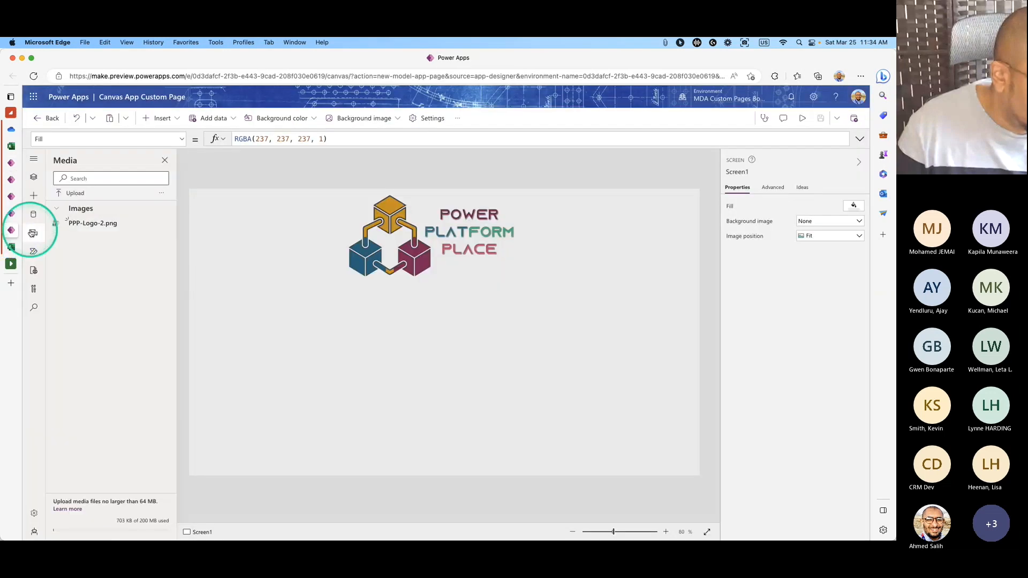
{"action": "left_click", "coordinate": [12, 213]}
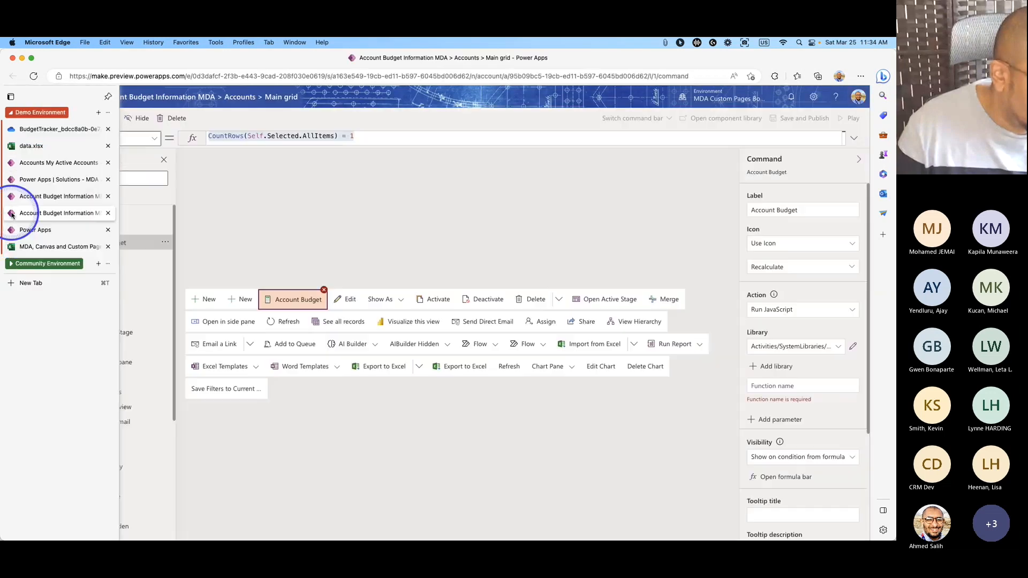
{"action": "left_click", "coordinate": [11, 163]}
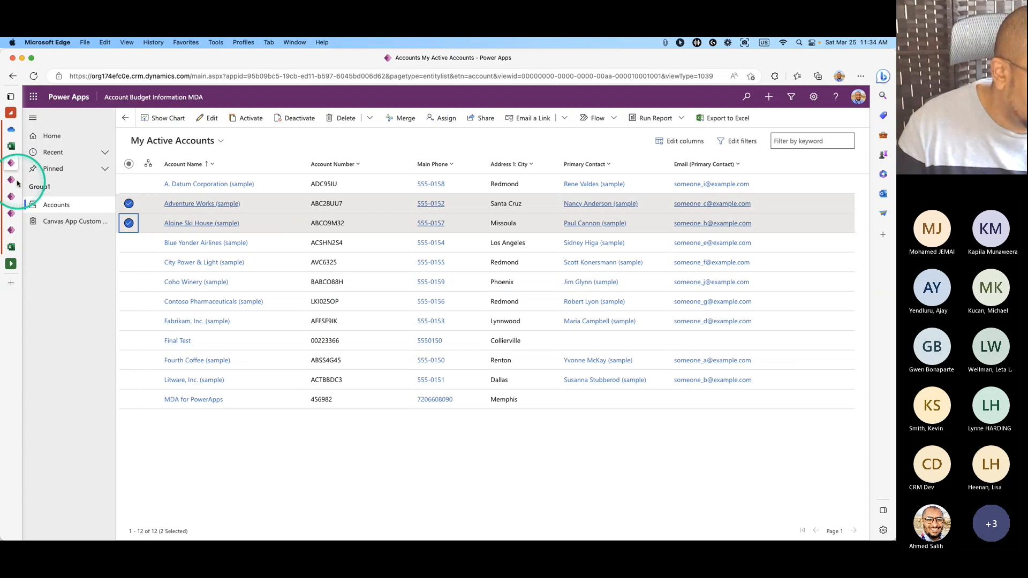
{"action": "left_click", "coordinate": [11, 180]}
{"action": "left_click", "coordinate": [509, 342]}
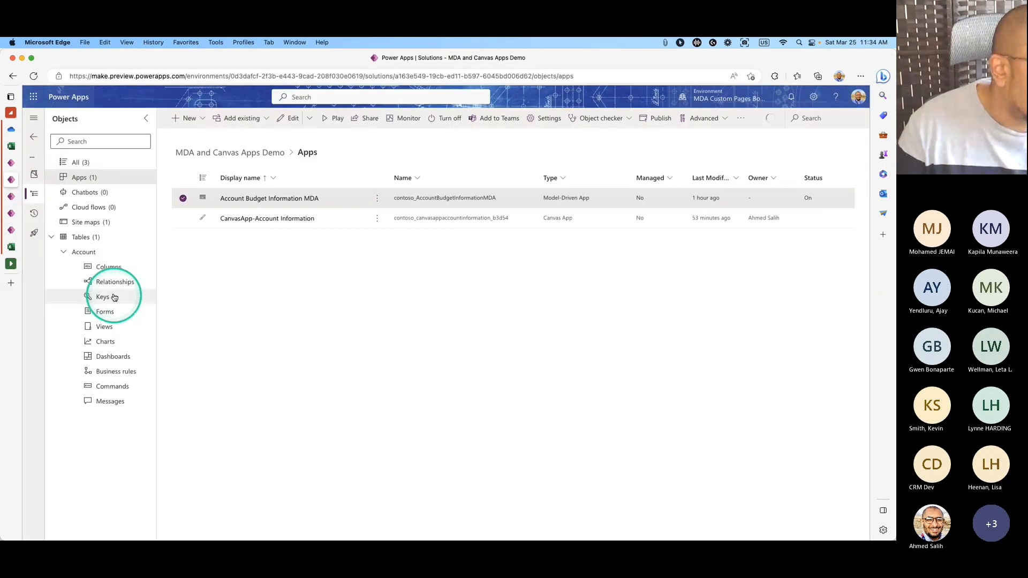
Start a new web resource via New > More > Web resource, then bring Visual Studio Code forward.
{"action": "left_click", "coordinate": [53, 238]}
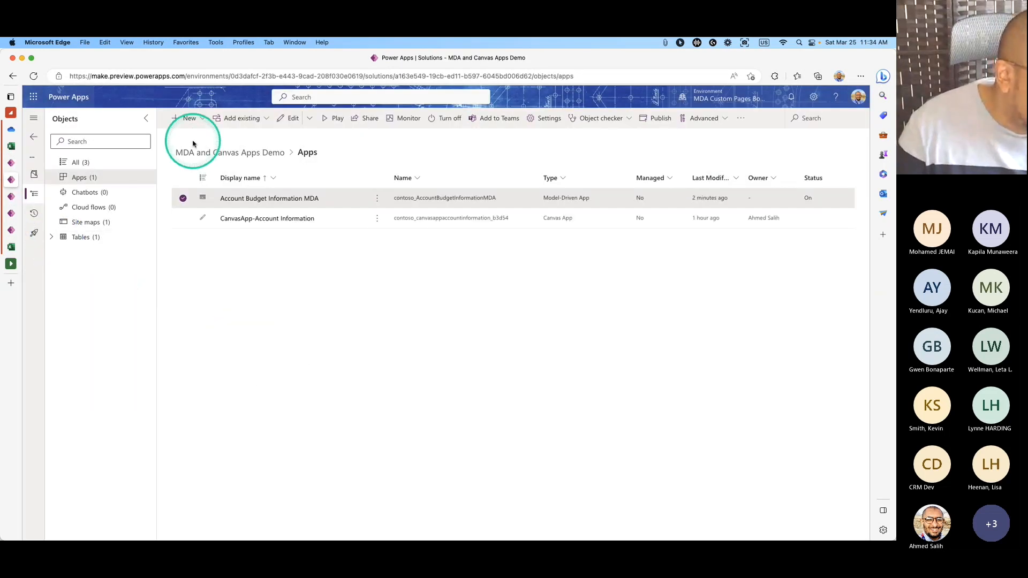
{"action": "left_click", "coordinate": [201, 124]}
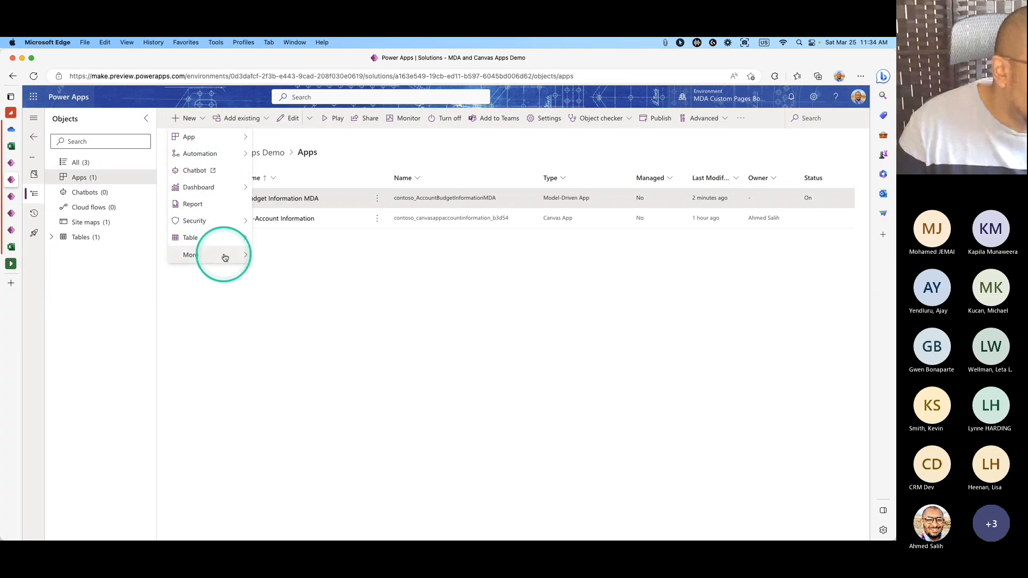
{"action": "mouse_move", "coordinate": [225, 257]}
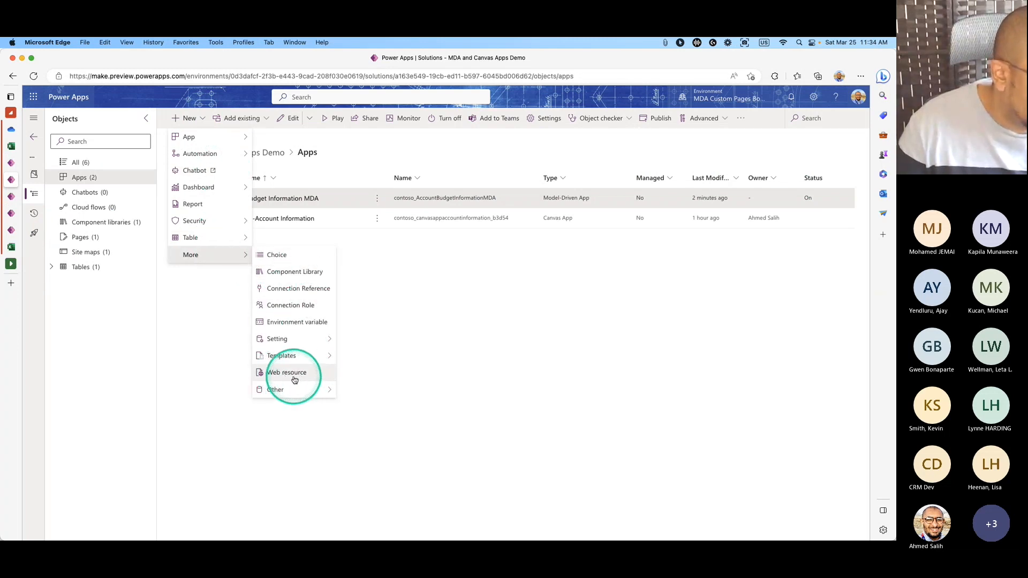
{"action": "left_click", "coordinate": [294, 380]}
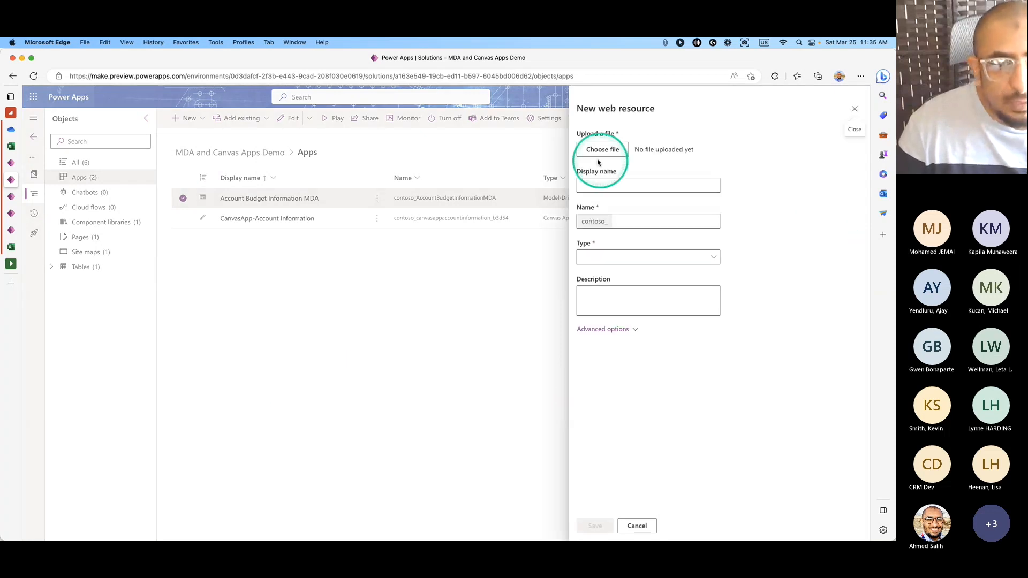
{"action": "mouse_move", "coordinate": [287, 535]}
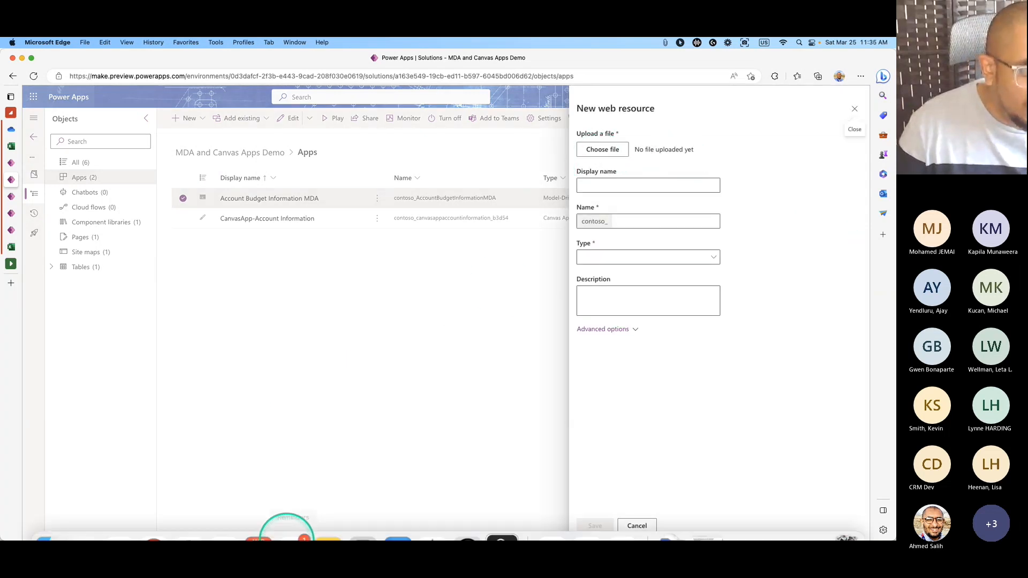
{"action": "left_click", "coordinate": [587, 517]}
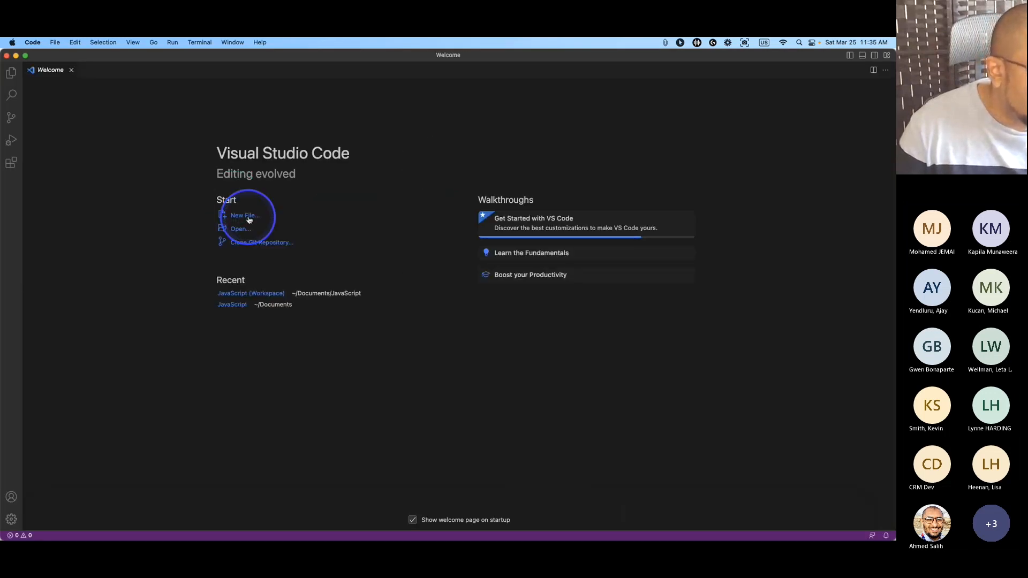
Create a new JavaScript file and paste in the MainGridShippingPage function.
{"action": "left_click", "coordinate": [245, 215]}
{"action": "left_click", "coordinate": [324, 99]}
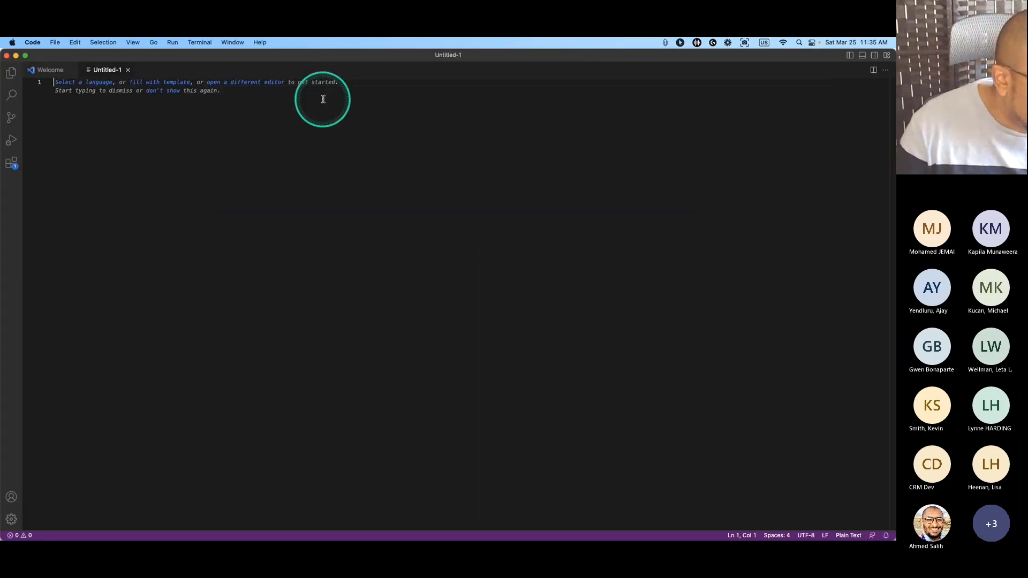
{"action": "left_click", "coordinate": [95, 83]}
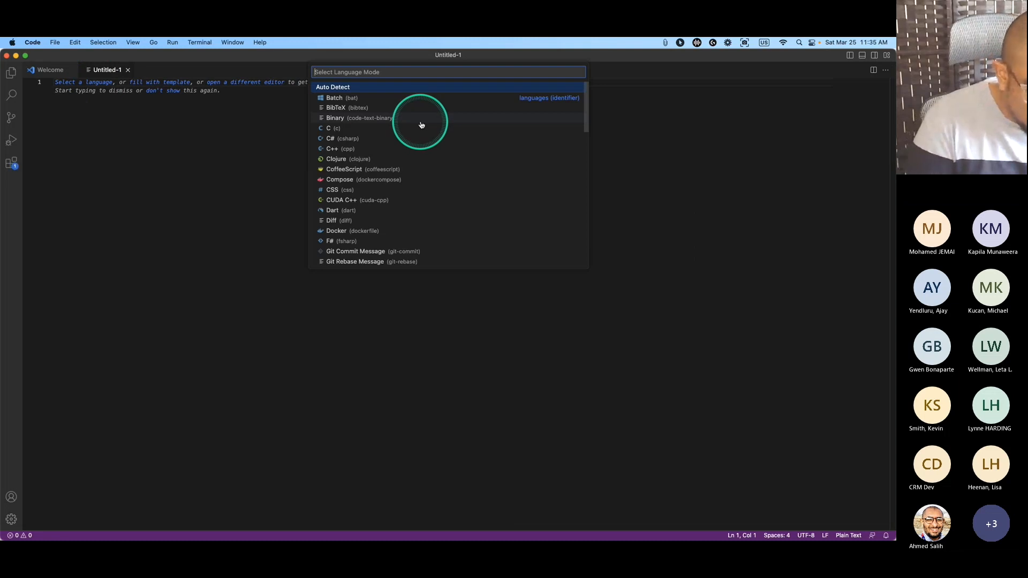
{"action": "type", "text": "java"}
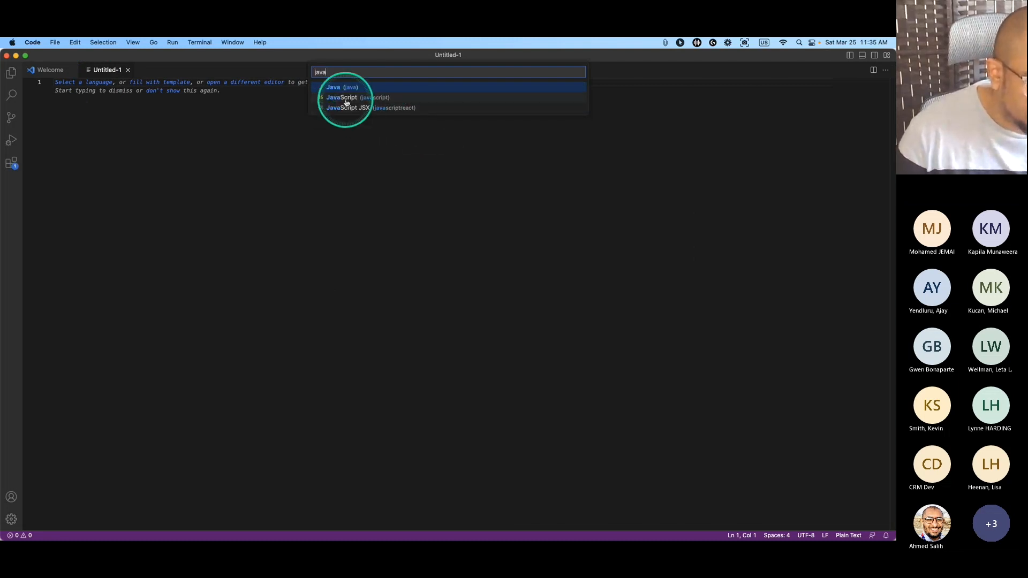
{"action": "left_click", "coordinate": [346, 102]}
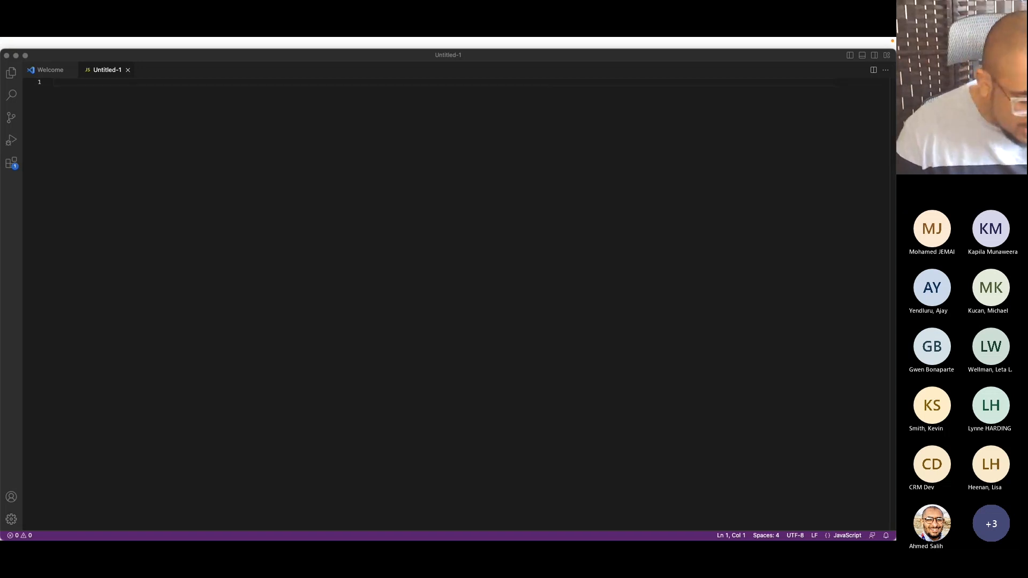
{"action": "left_click", "coordinate": [62, 83]}
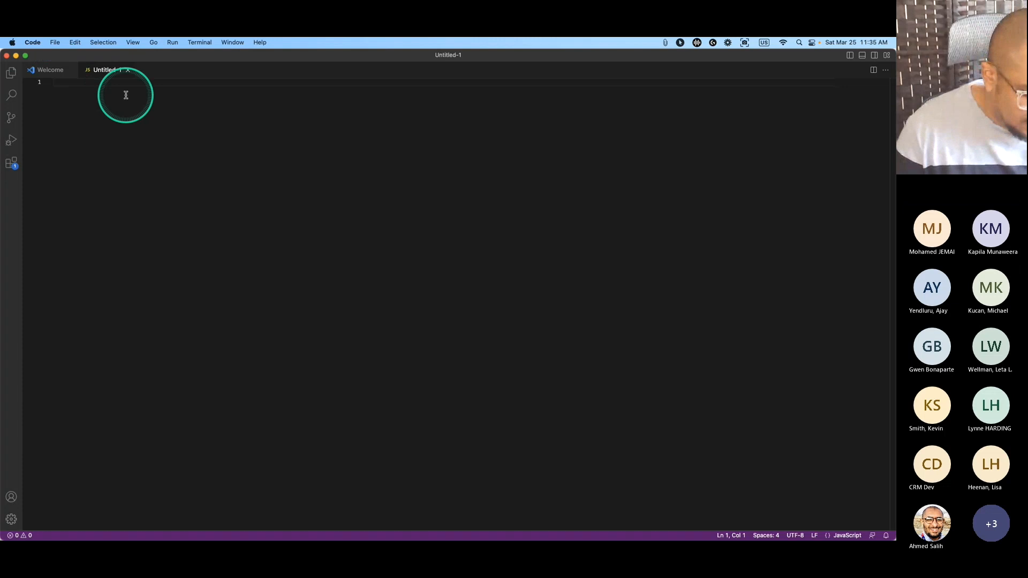
{"action": "type", "text": "function MainGridShippingPage(gridContext,selectedID){     Xrm.Navigation.navigateTo({        pageType: \"custom\",        name: \"demo_shippingpage_70164\",        entityName: gridContext.getEntityName(),        recordId: selectedID     }, {     target:2,     position: 1,     width: {value:70, unit:\"%\"},     title: \"TEST\"     }     )  .then(function(){     gridContext.refresh();  })  .catch(console.error);  }"}
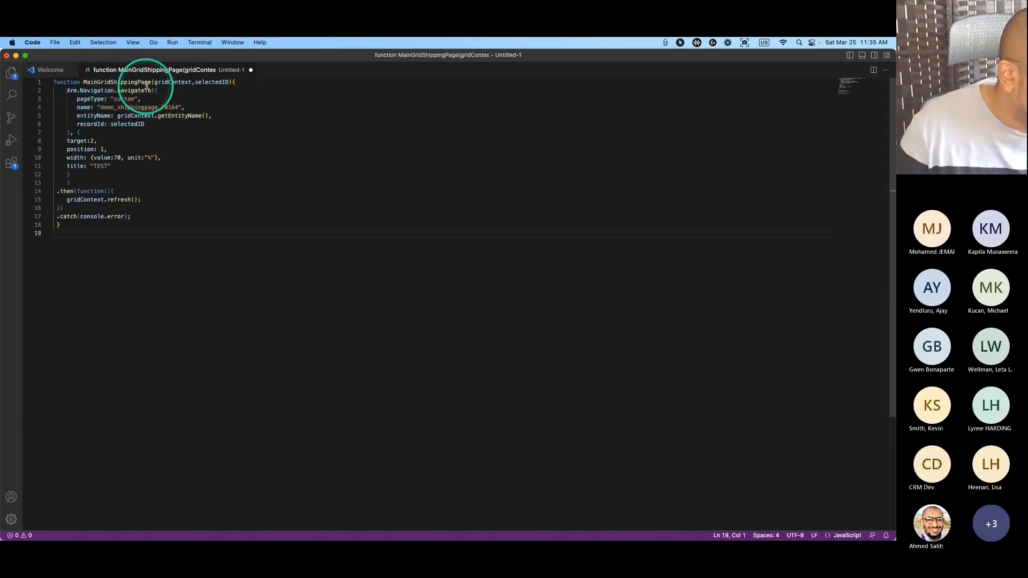
Rename the function to MainGridAccountBudget and enlarge the editor text.
{"action": "left_click_drag", "start_coordinate": [152, 82], "coordinate": [111, 83]}
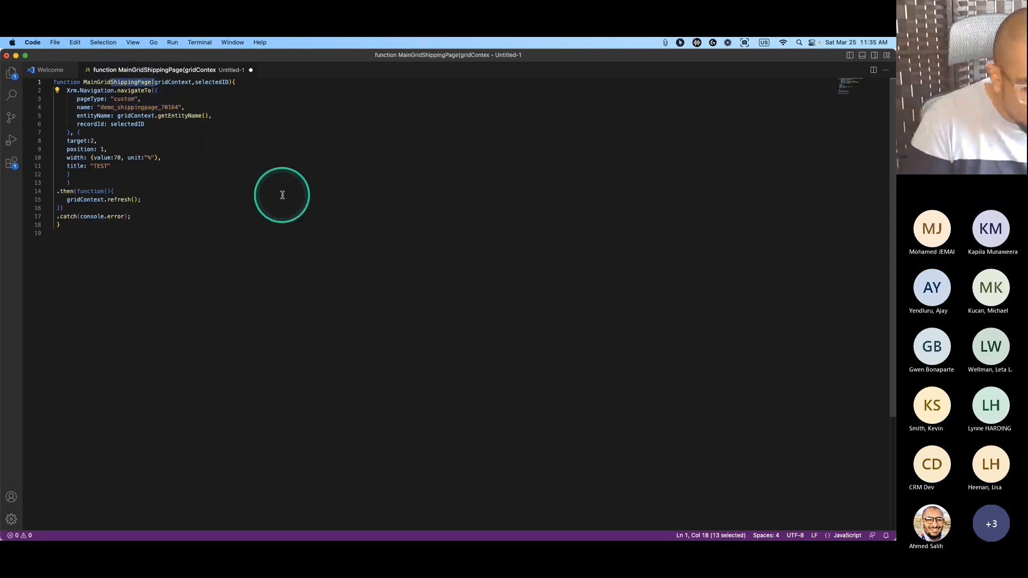
{"action": "type", "text": "A"}
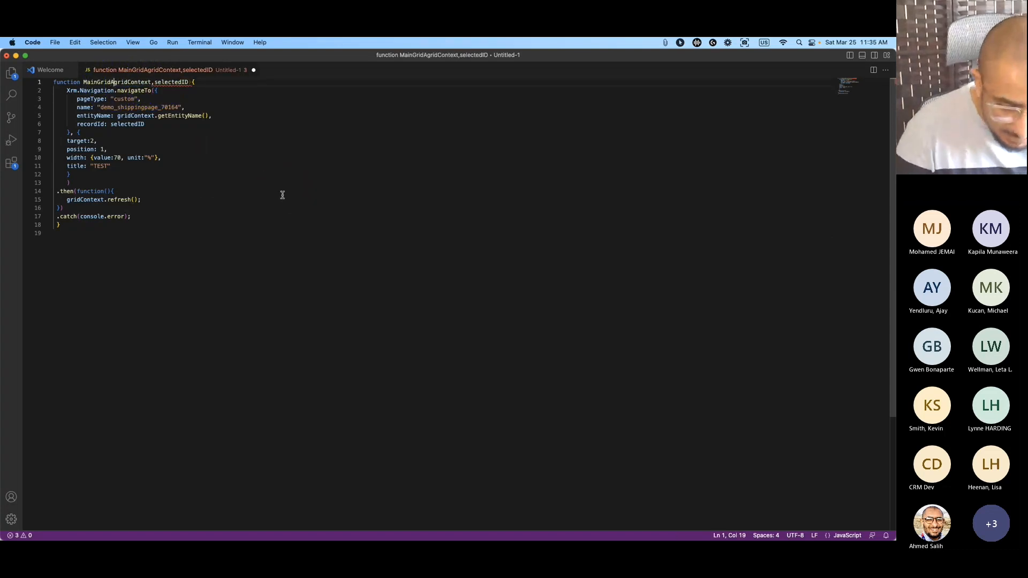
{"action": "key", "text": "super+equal"}
{"action": "key", "text": "super+equal"}
{"action": "key", "text": "super+equal"}
{"action": "key", "text": "super+equal"}
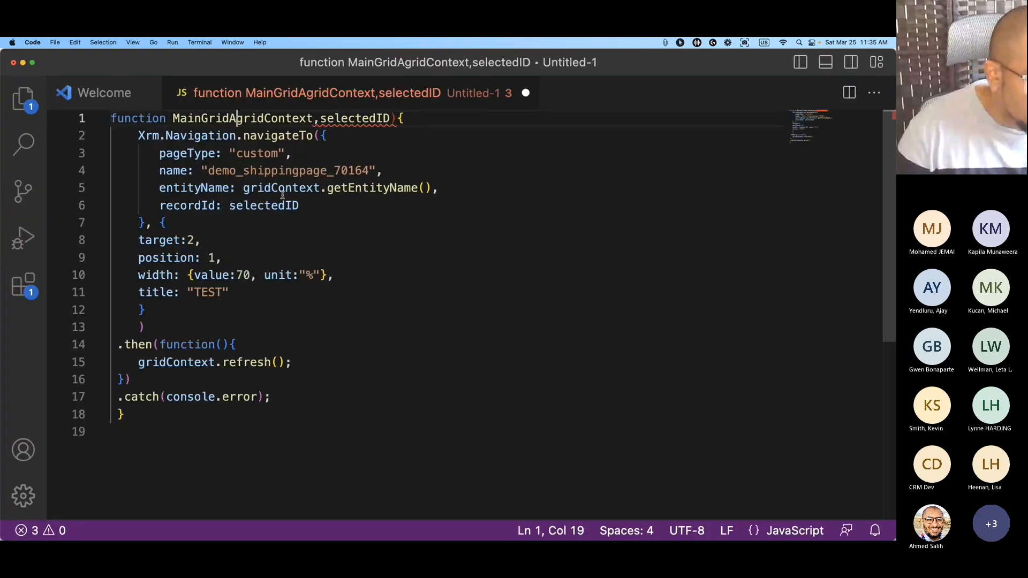
{"action": "left_click", "coordinate": [241, 118]}
{"action": "left_click_drag", "start_coordinate": [227, 119], "coordinate": [315, 119]}
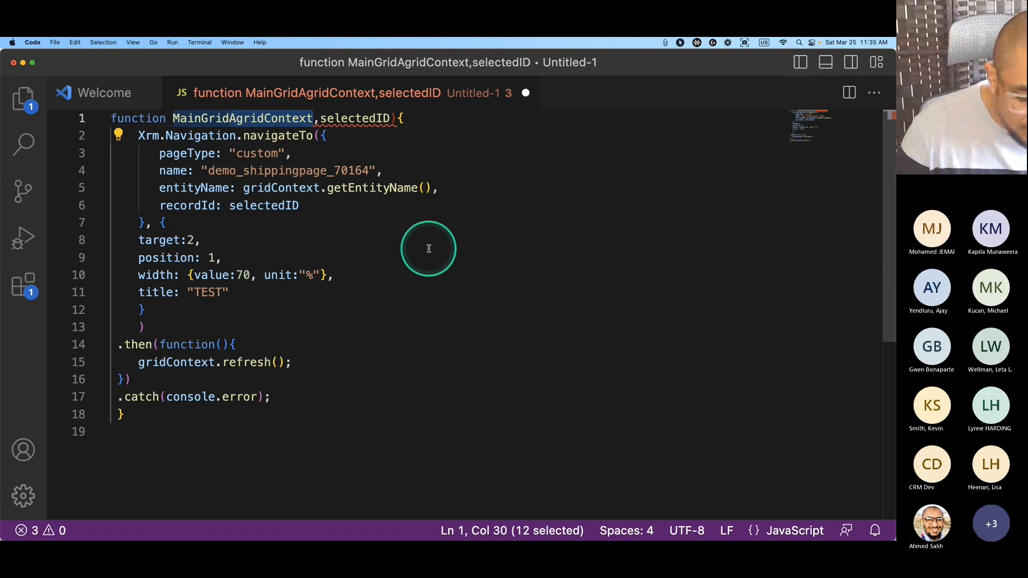
{"action": "left_click", "coordinate": [429, 250]}
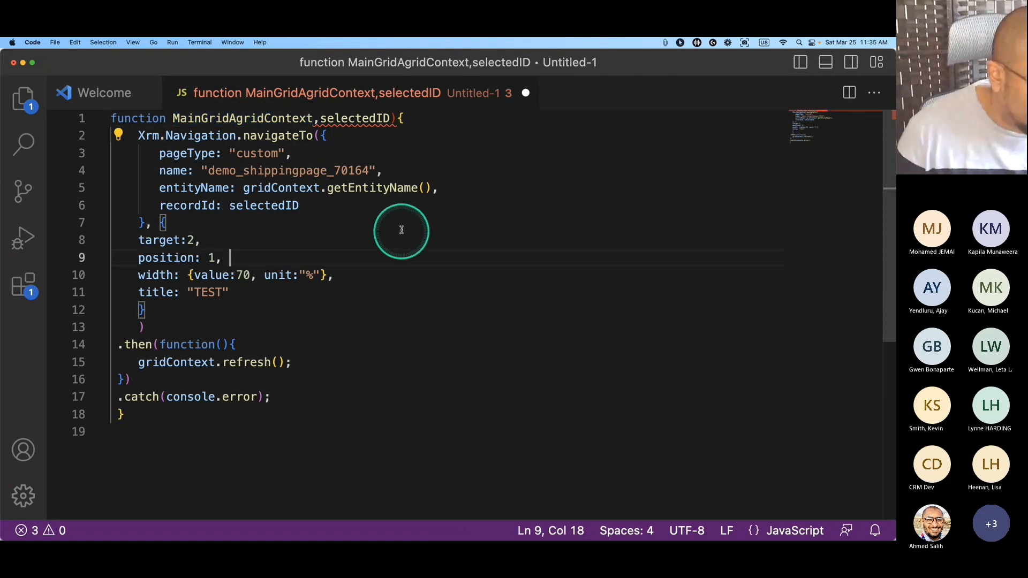
{"action": "left_click_drag", "start_coordinate": [315, 119], "coordinate": [229, 119]}
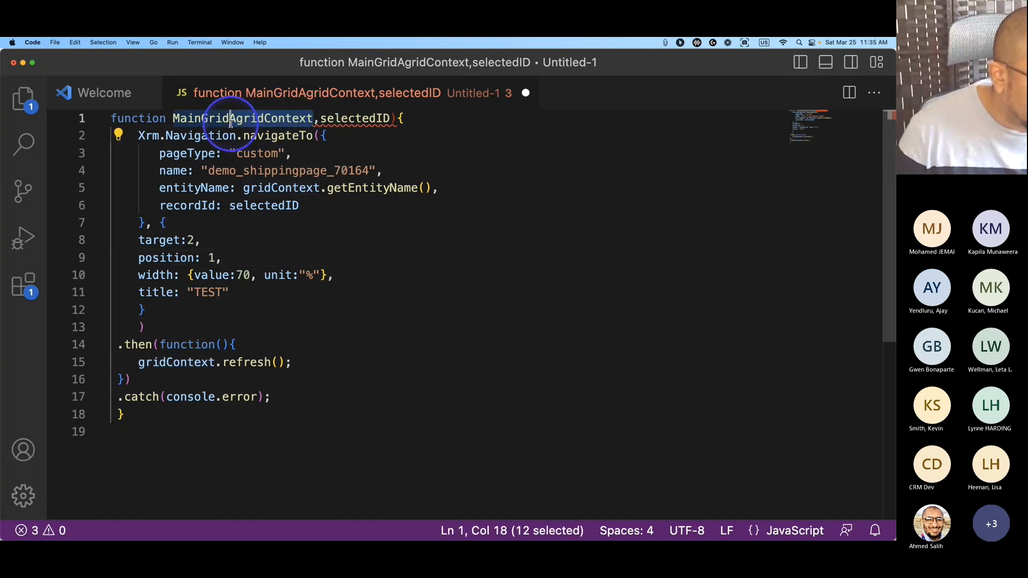
{"action": "type", "text": "AccountB"}
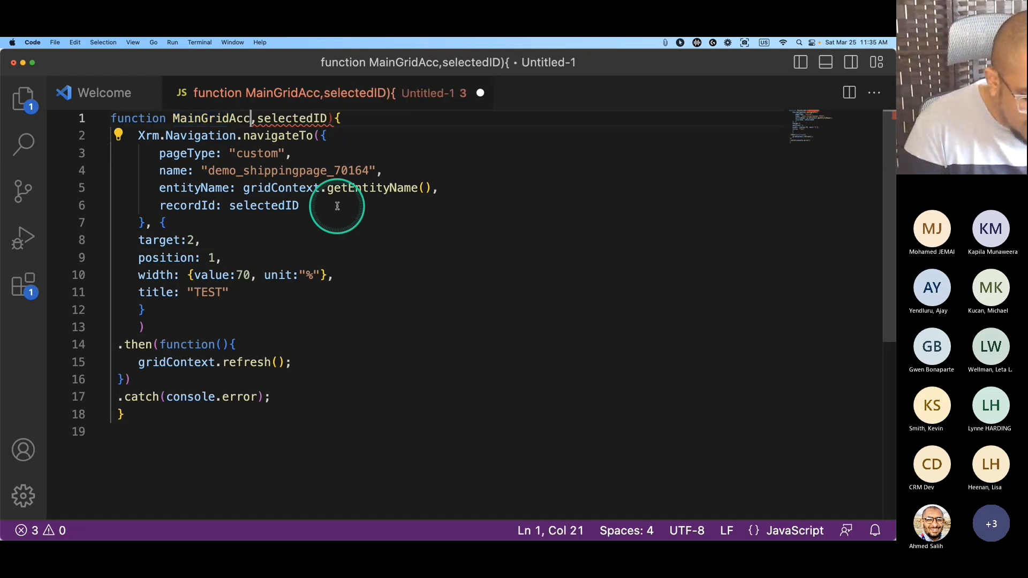
{"action": "type", "text": "u"}
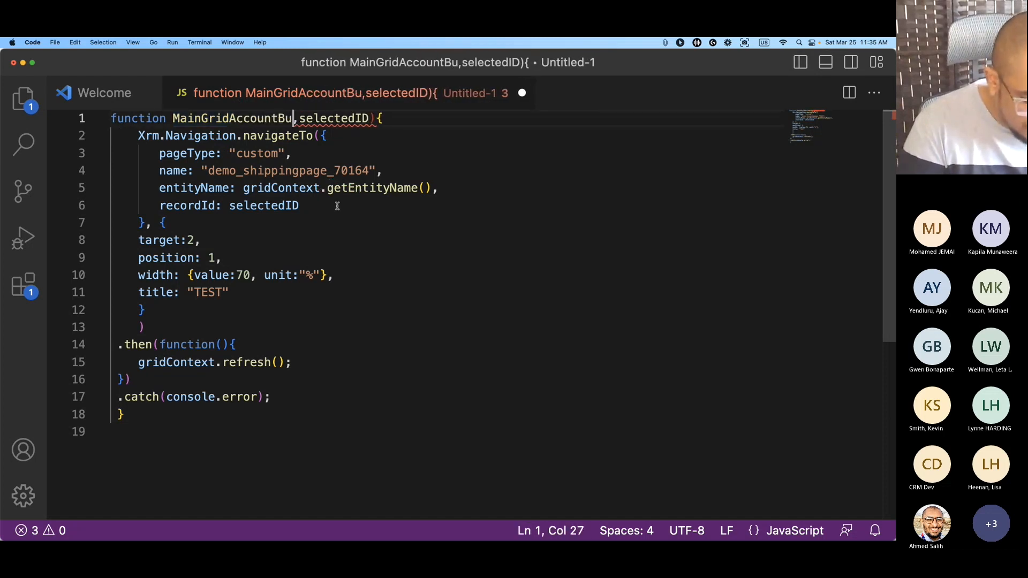
{"action": "type", "text": "dget"}
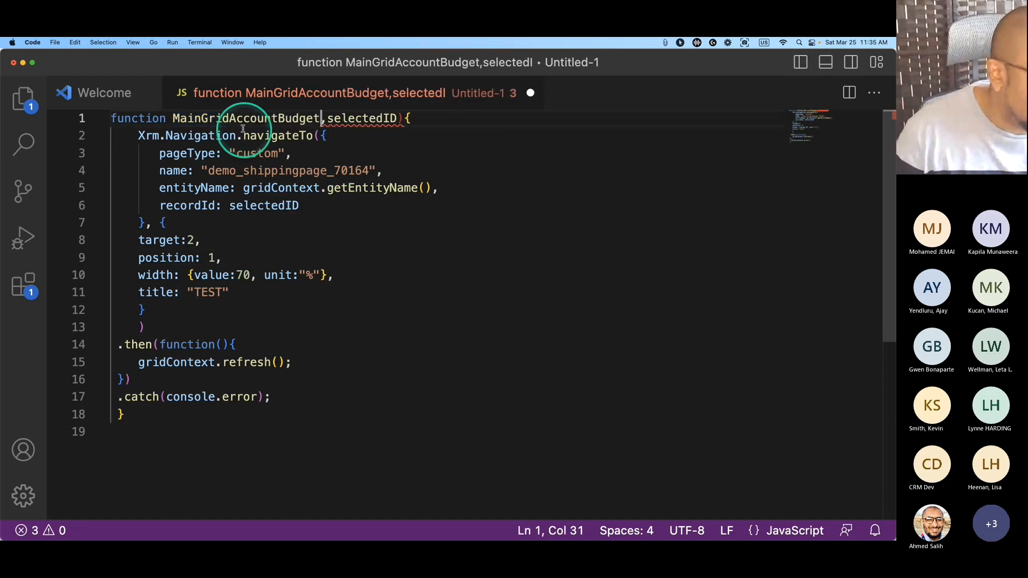
{"action": "double_click", "coordinate": [241, 119]}
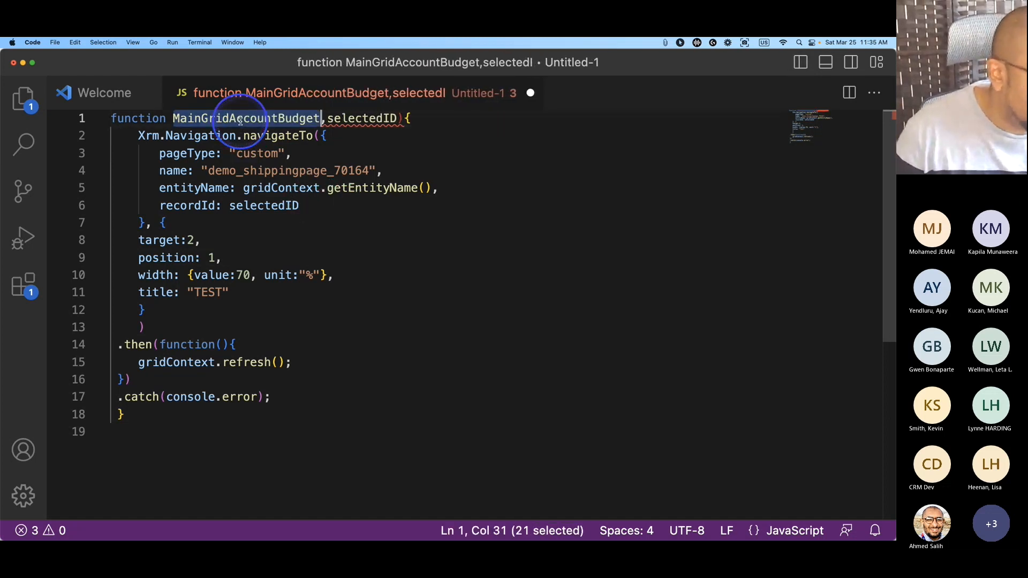
Add a '//Logical Name of the Custom Page' comment and return to Power Apps.
{"action": "left_click", "coordinate": [262, 153]}
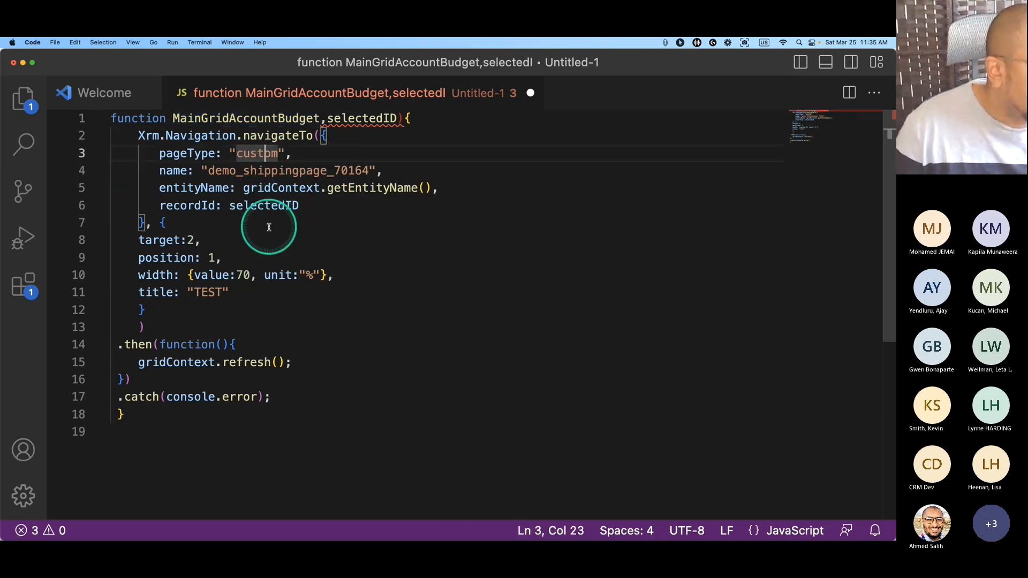
{"action": "left_click", "coordinate": [396, 177]}
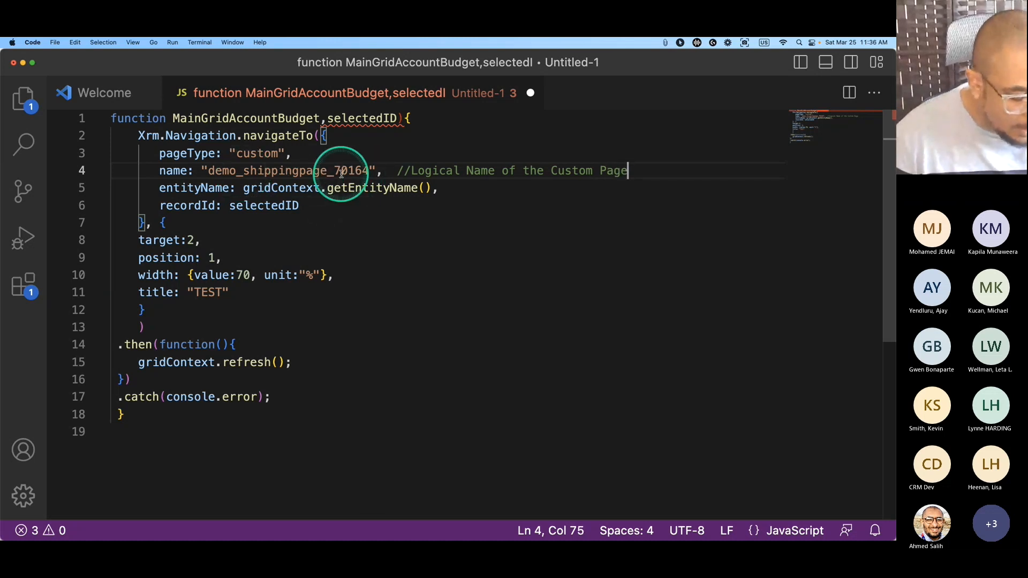
{"action": "key", "text": "super+Tab"}
{"action": "key", "text": "super+Tab"}
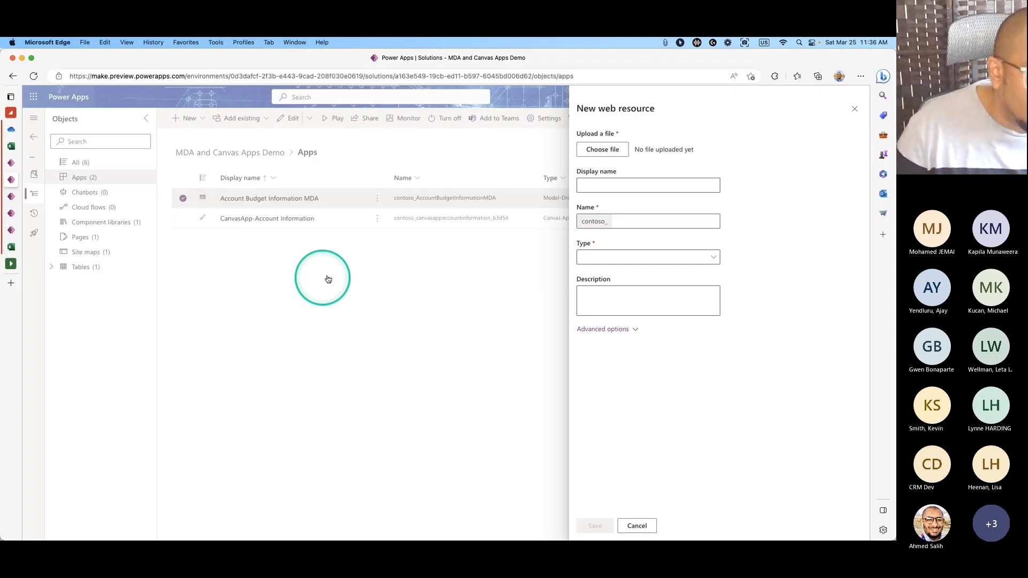
Close the new web resource panel and show the solution's Pages list.
{"action": "left_click", "coordinate": [855, 109]}
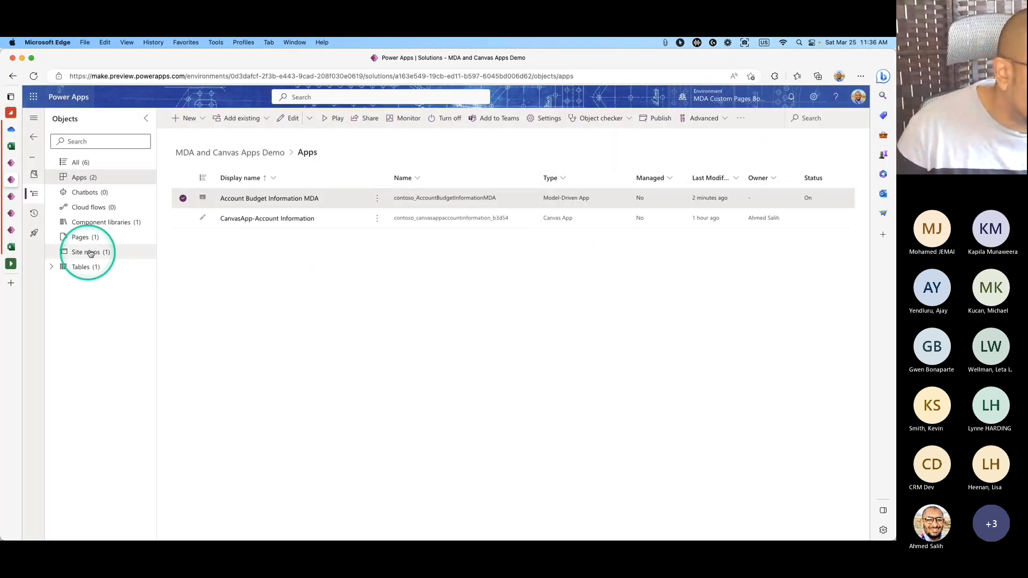
{"action": "left_click", "coordinate": [89, 238]}
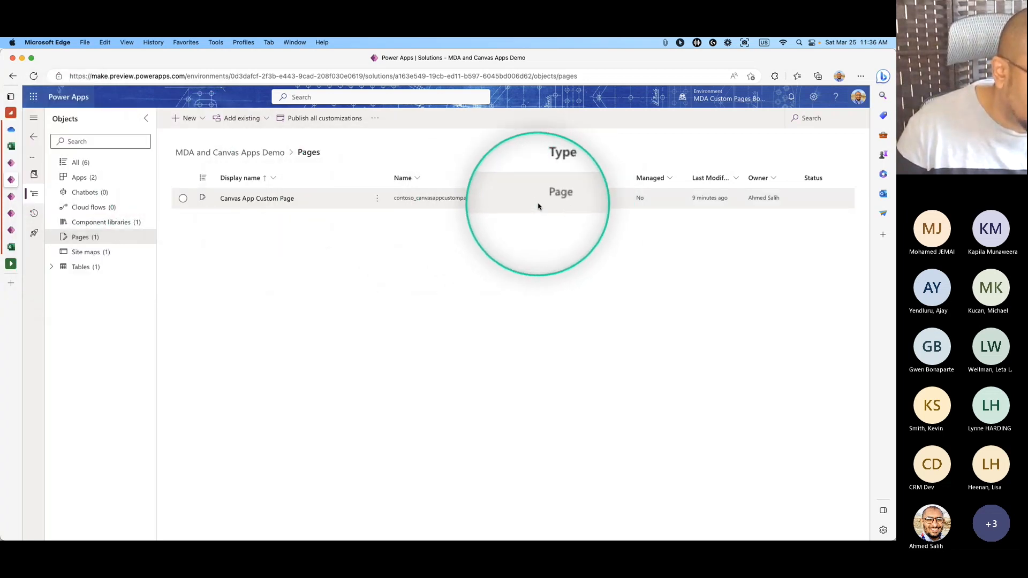
{"action": "left_click", "coordinate": [378, 200]}
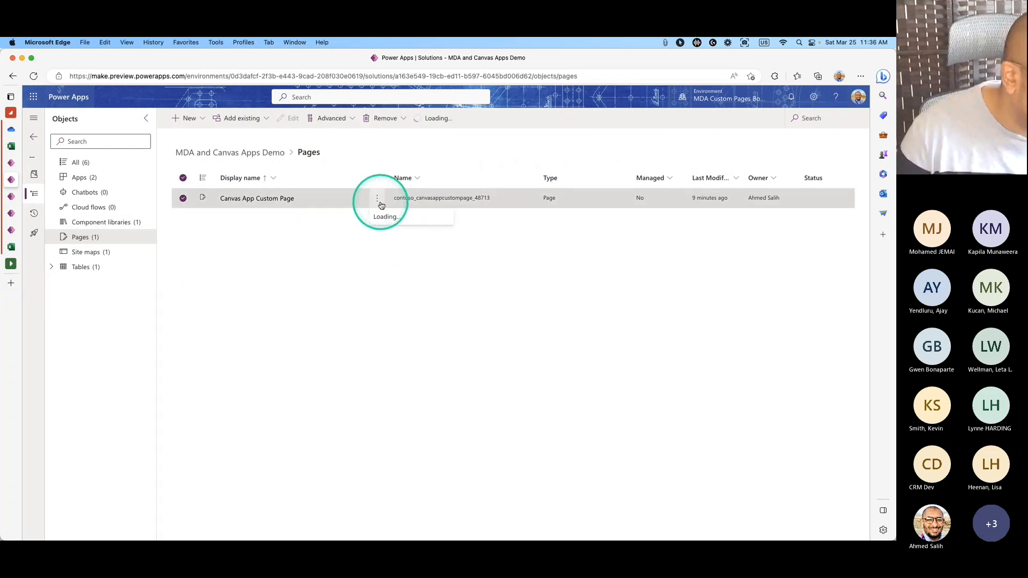
Open the Details of Canvas App Custom Page from its options menu.
{"action": "mouse_move", "coordinate": [410, 250]}
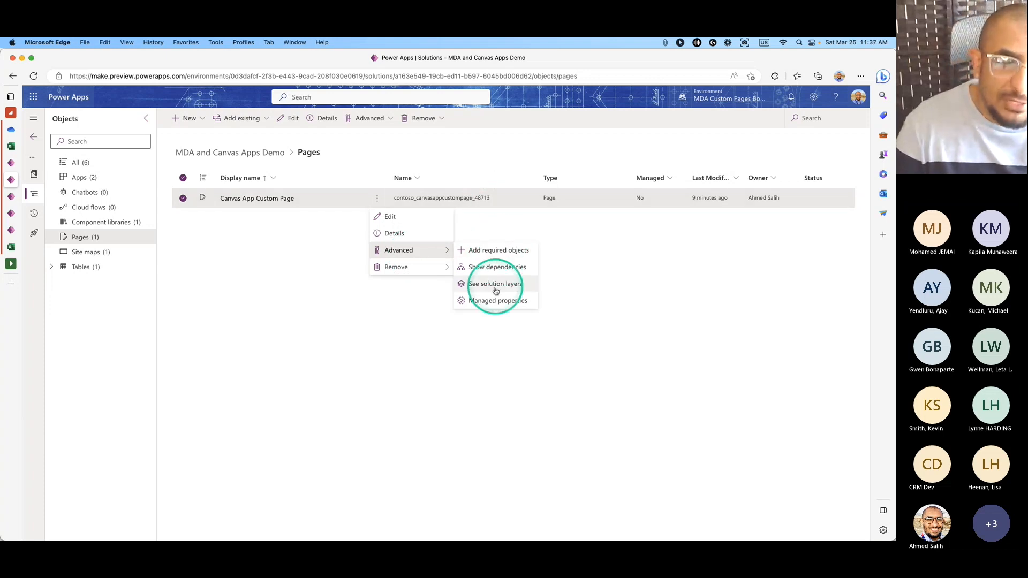
{"action": "left_click", "coordinate": [485, 227]}
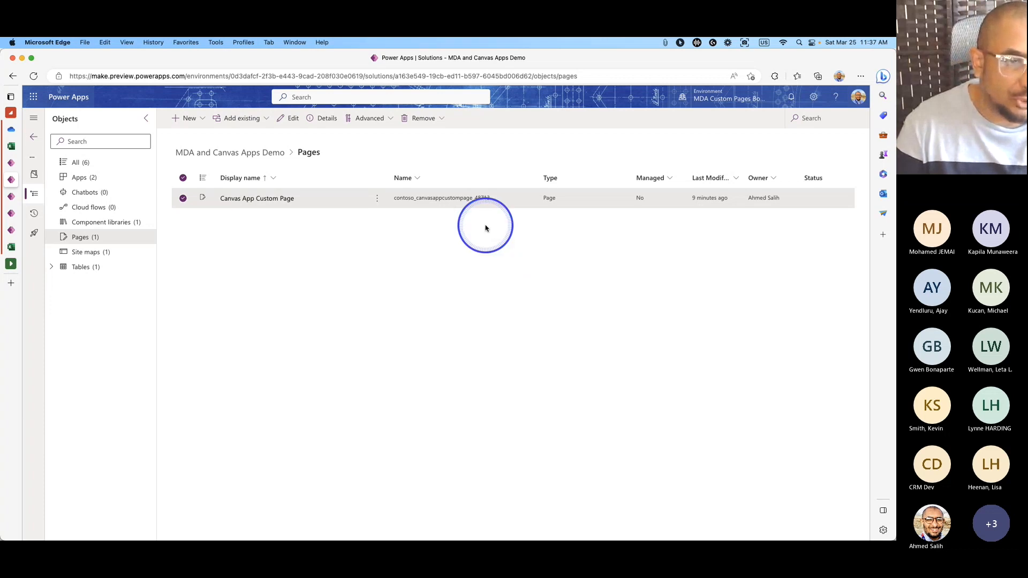
{"action": "left_click", "coordinate": [441, 203]}
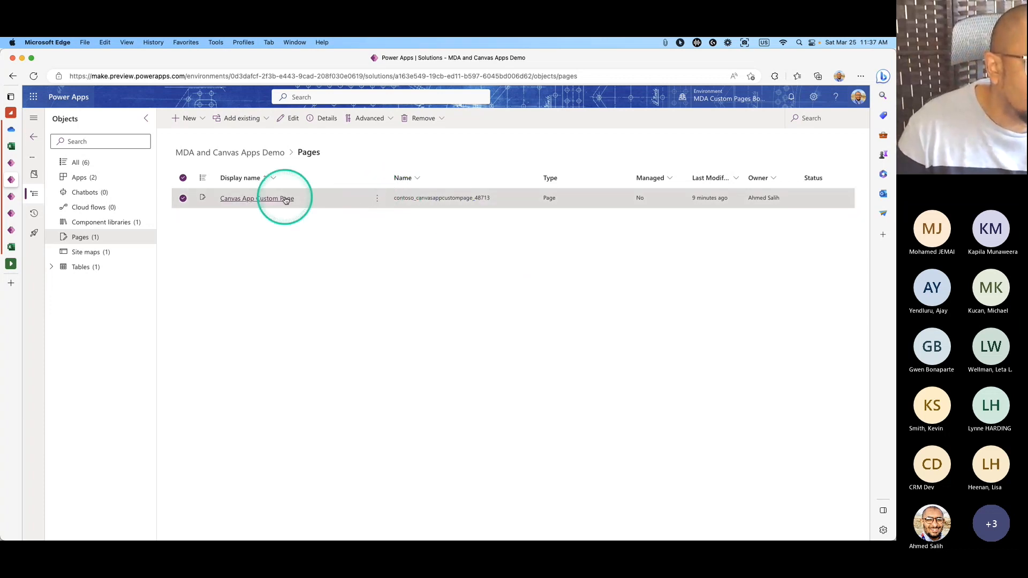
{"action": "left_click", "coordinate": [378, 199]}
{"action": "left_click", "coordinate": [403, 256]}
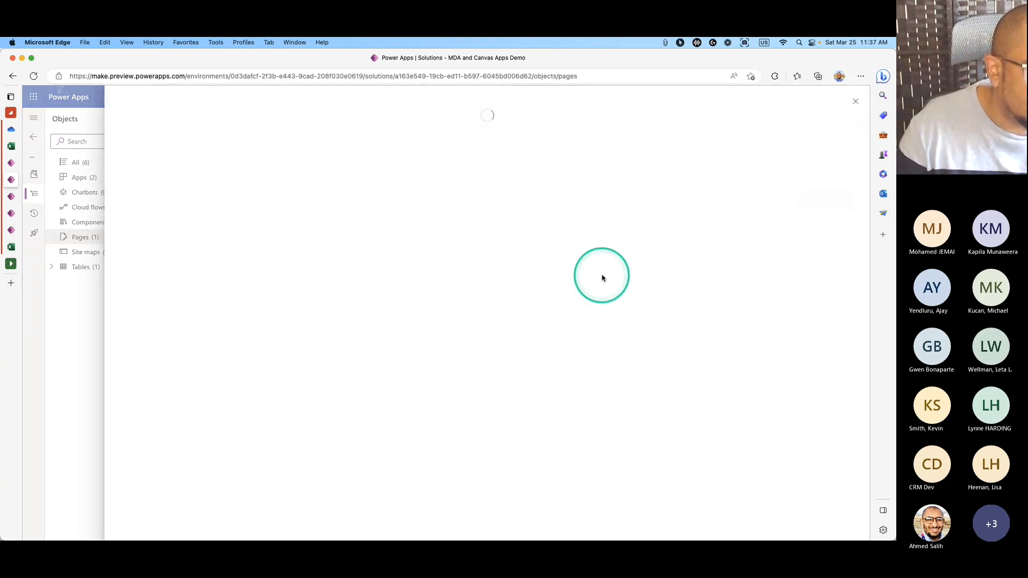
Review the custom page's Versions, Analytics and Details tabs, then close the details panel.
{"action": "left_click", "coordinate": [196, 154]}
{"action": "left_click", "coordinate": [306, 148]}
{"action": "left_click", "coordinate": [166, 147]}
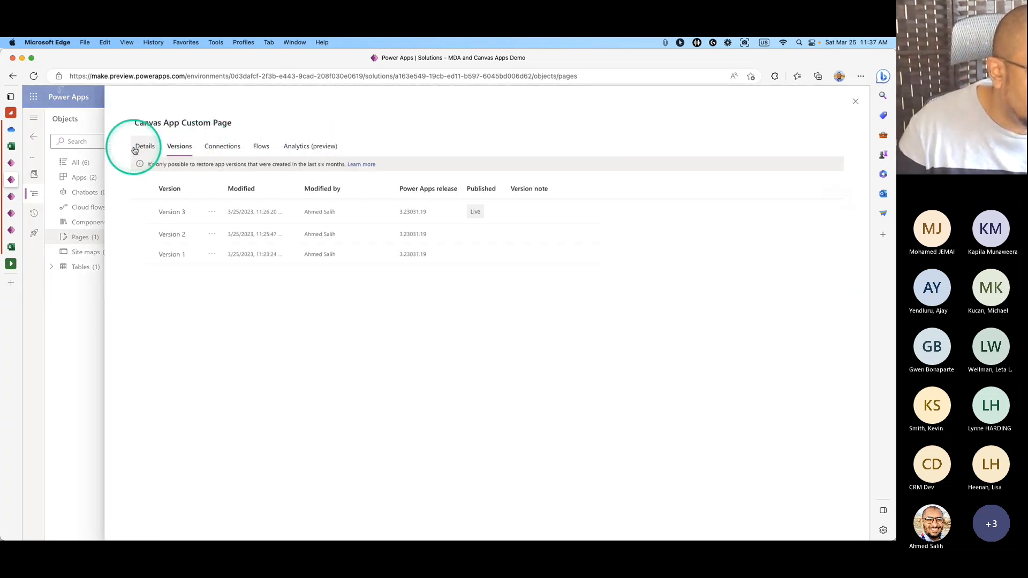
{"action": "left_click", "coordinate": [143, 147]}
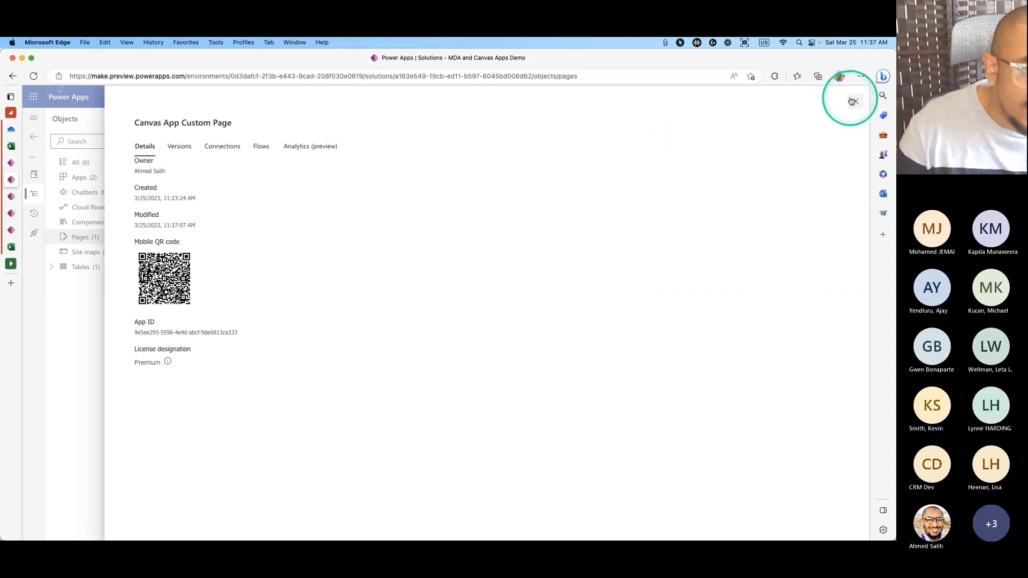
{"action": "left_click", "coordinate": [855, 101]}
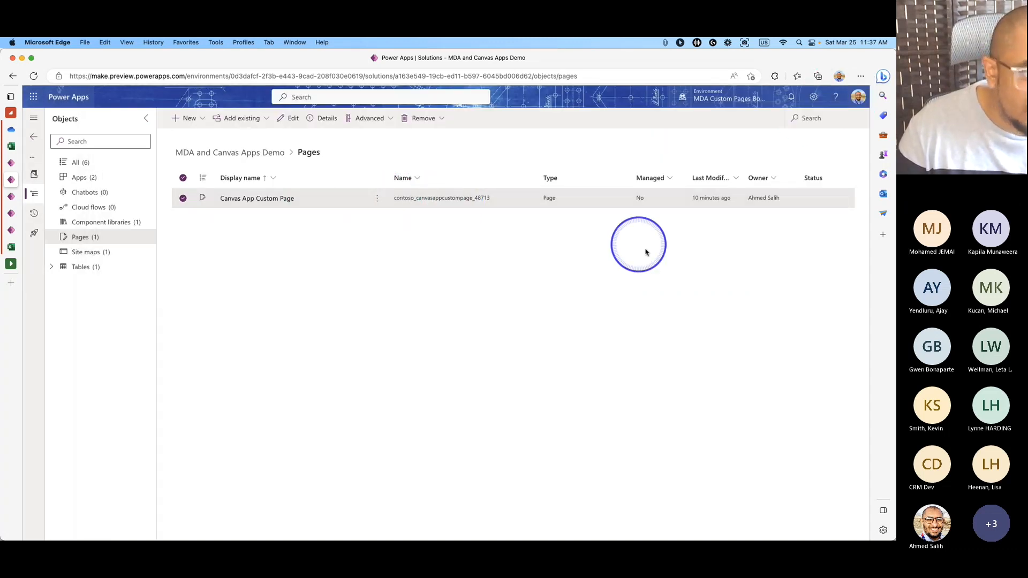
Look at the custom page's advanced actions, then reopen and close its details.
{"action": "left_click", "coordinate": [378, 199]}
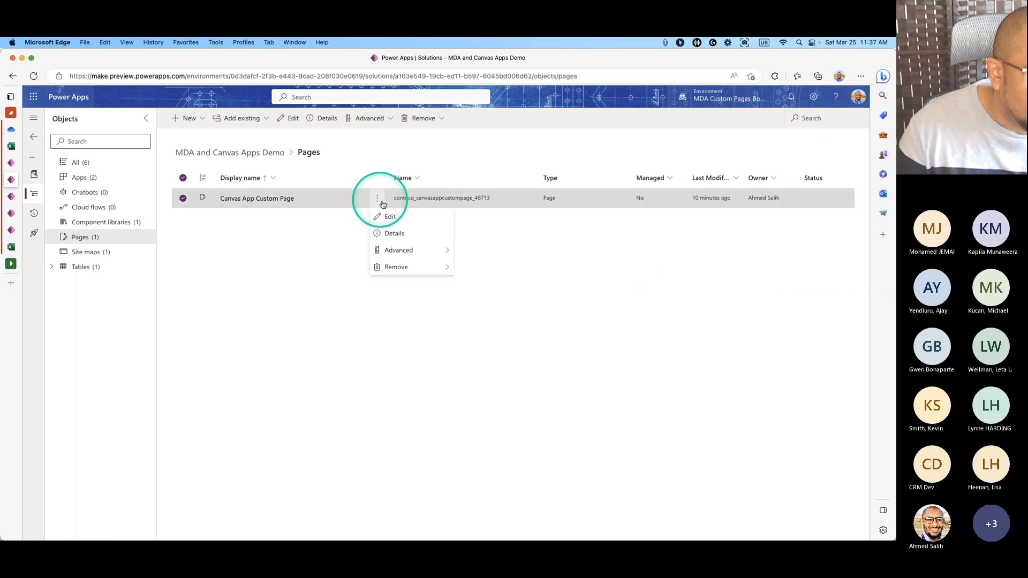
{"action": "left_click", "coordinate": [431, 250]}
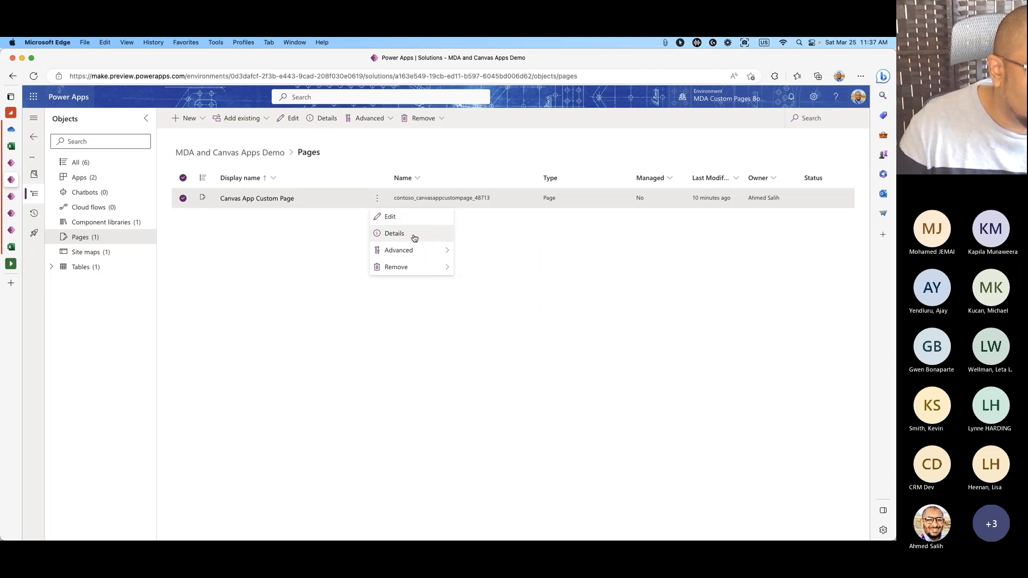
{"action": "left_click", "coordinate": [323, 119]}
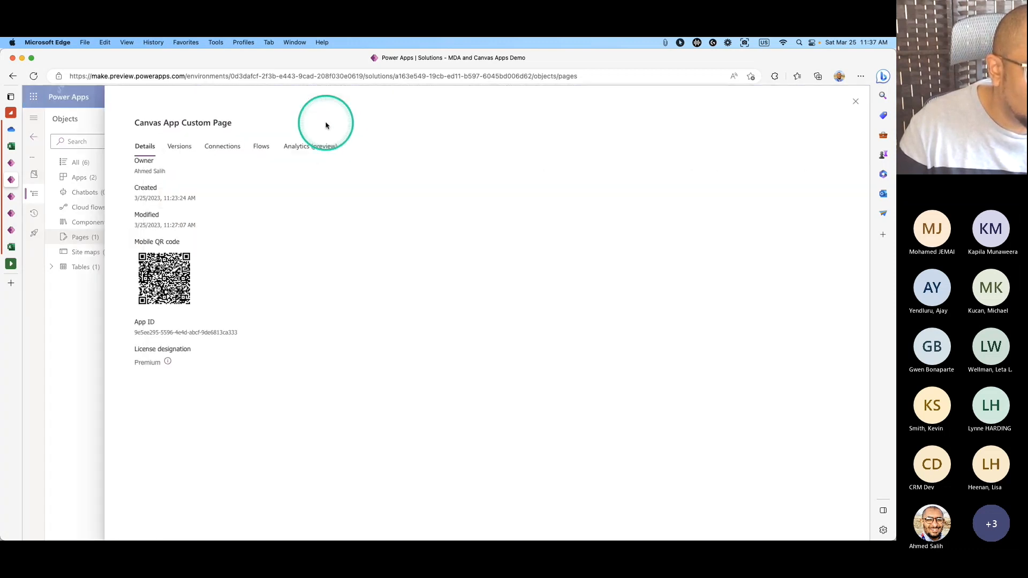
{"action": "left_click", "coordinate": [855, 101]}
Bring up the Advanced actions menu for the Canvas App Custom Page.
{"action": "right_click", "coordinate": [449, 199]}
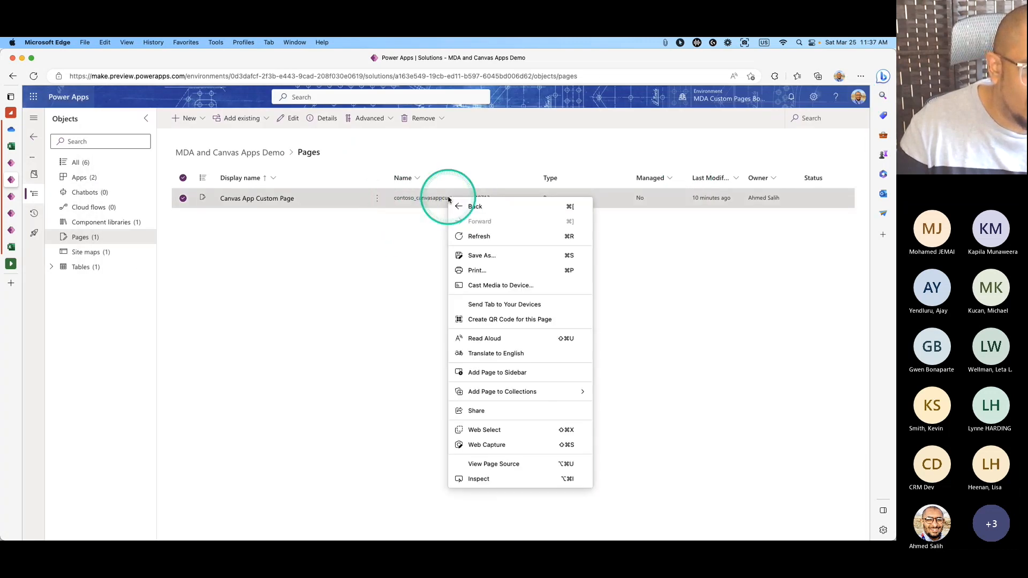
{"action": "left_click", "coordinate": [410, 219]}
{"action": "left_click", "coordinate": [377, 199]}
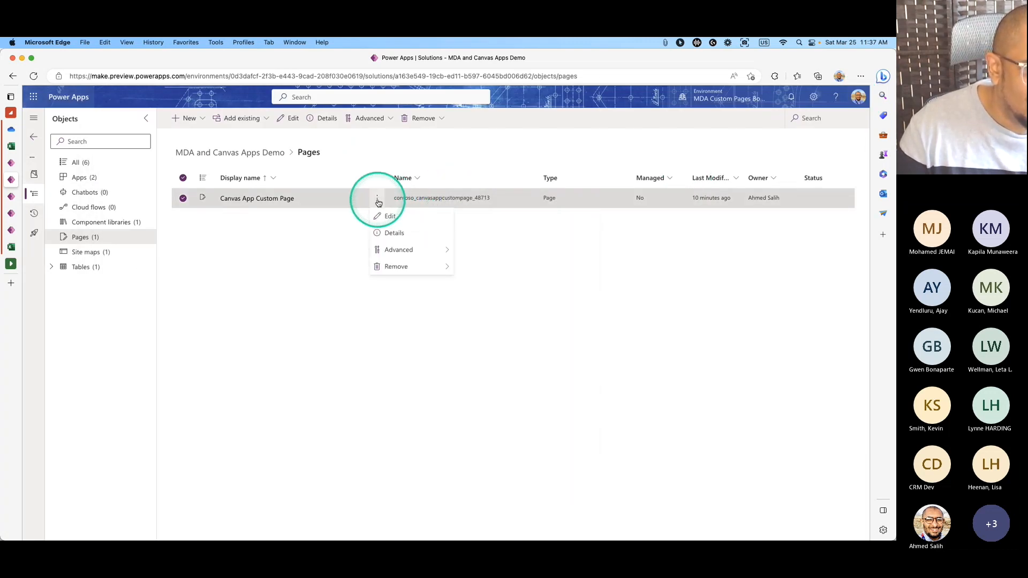
{"action": "mouse_move", "coordinate": [409, 253]}
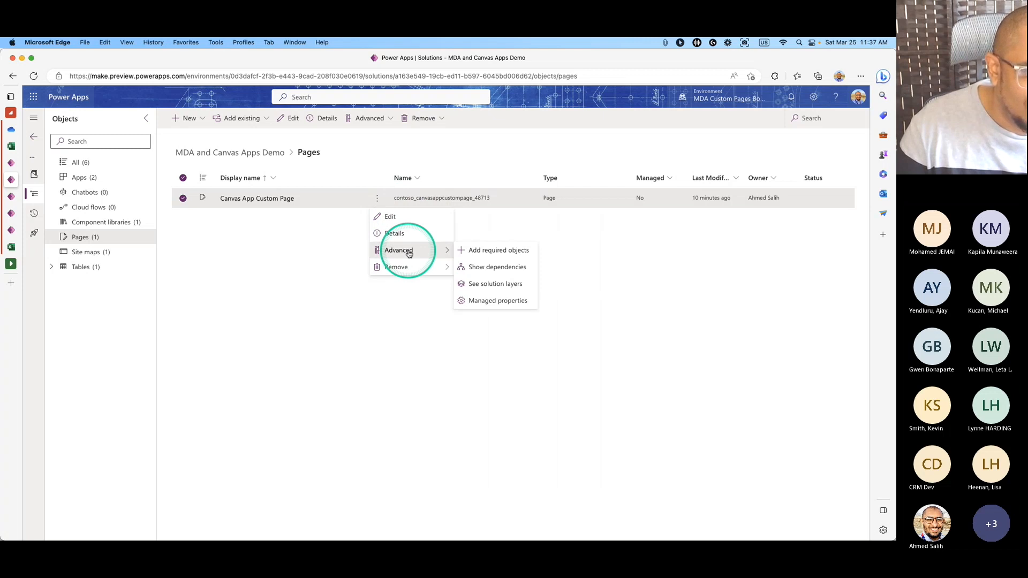
{"action": "left_click", "coordinate": [636, 233]}
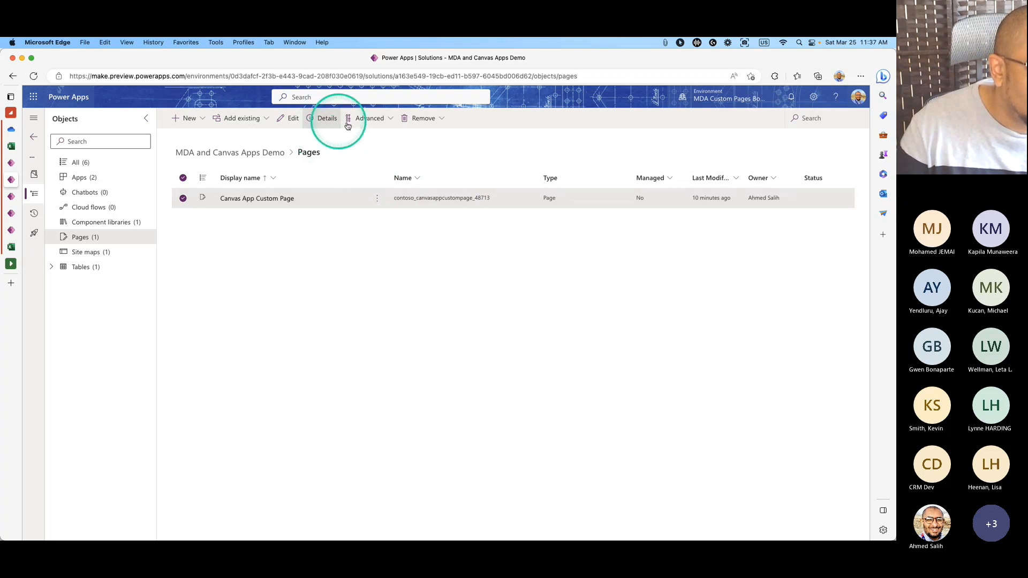
{"action": "left_click", "coordinate": [391, 122]}
{"action": "left_click", "coordinate": [388, 188]}
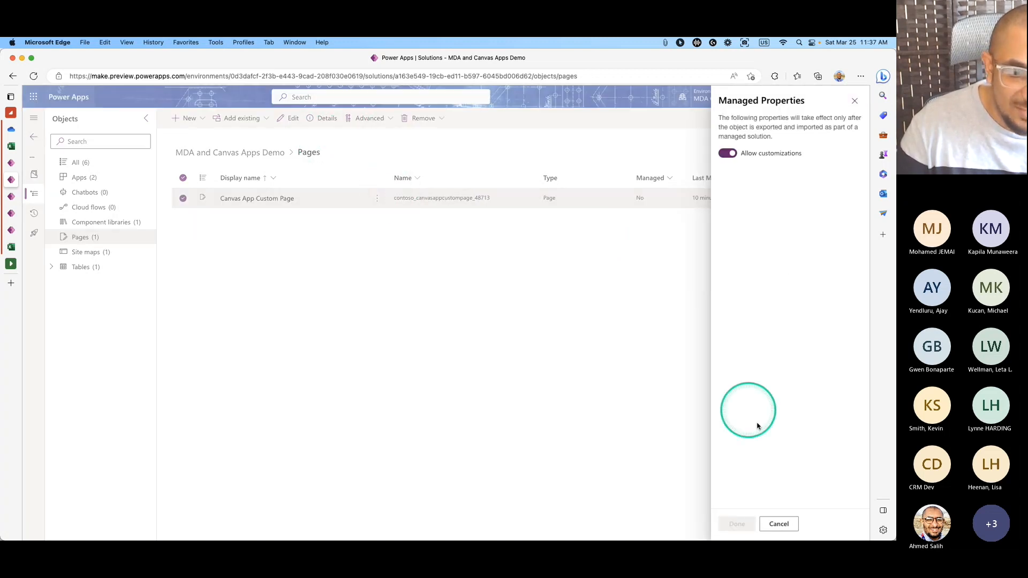
{"action": "left_click", "coordinate": [779, 523]}
{"action": "left_click", "coordinate": [390, 120]}
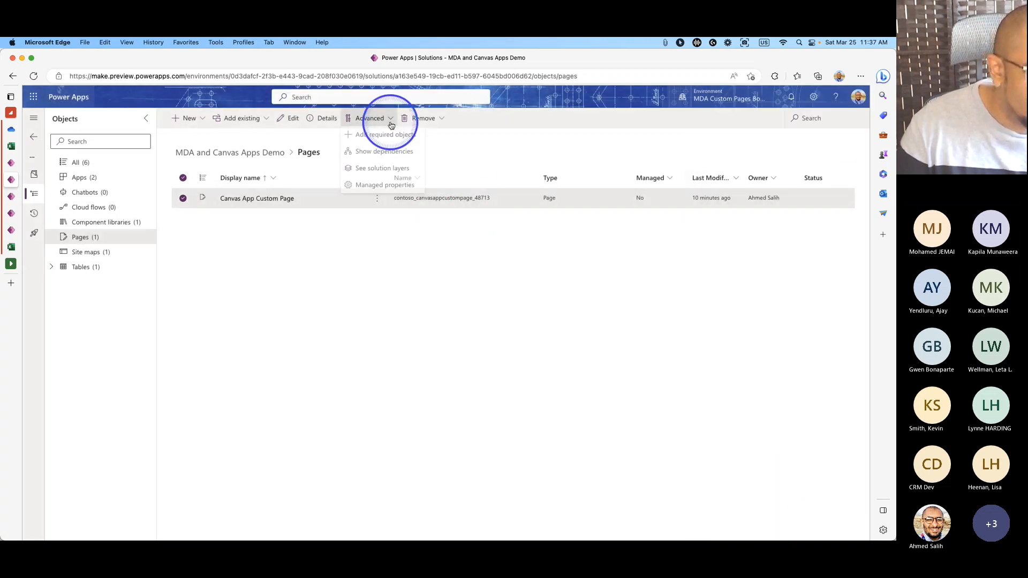
{"action": "left_click", "coordinate": [456, 216]}
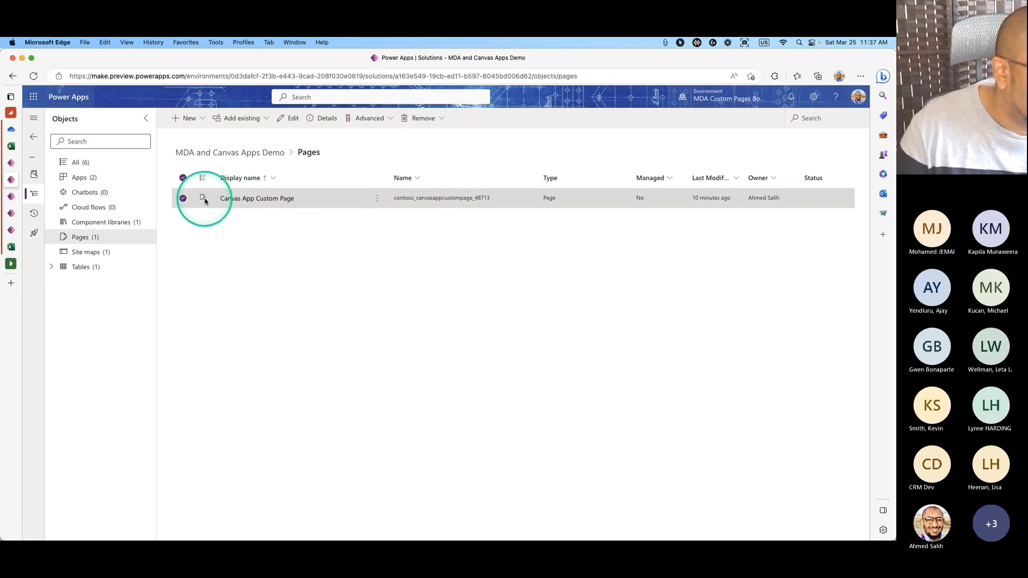
{"action": "left_click", "coordinate": [205, 119]}
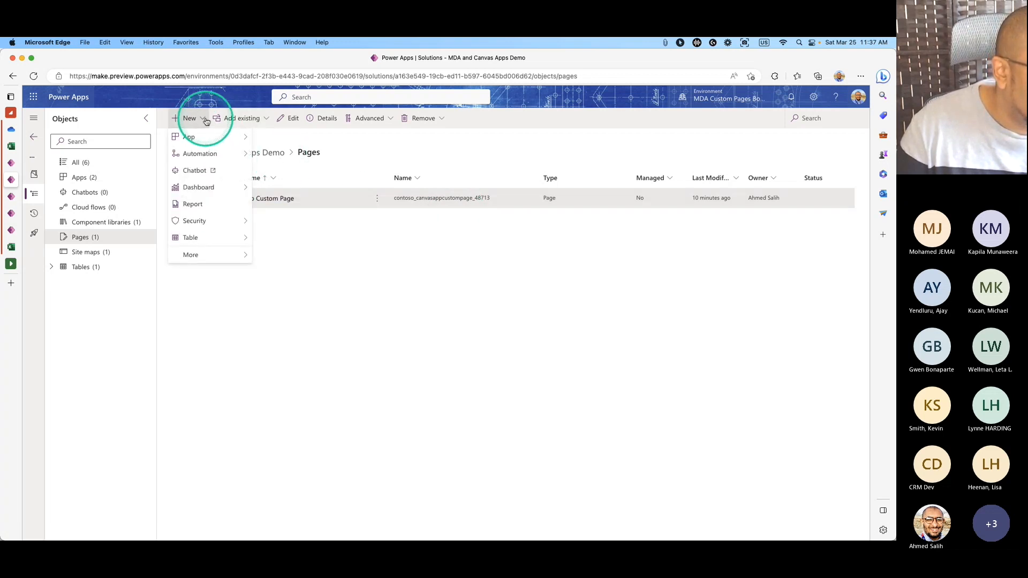
{"action": "left_click", "coordinate": [447, 156]}
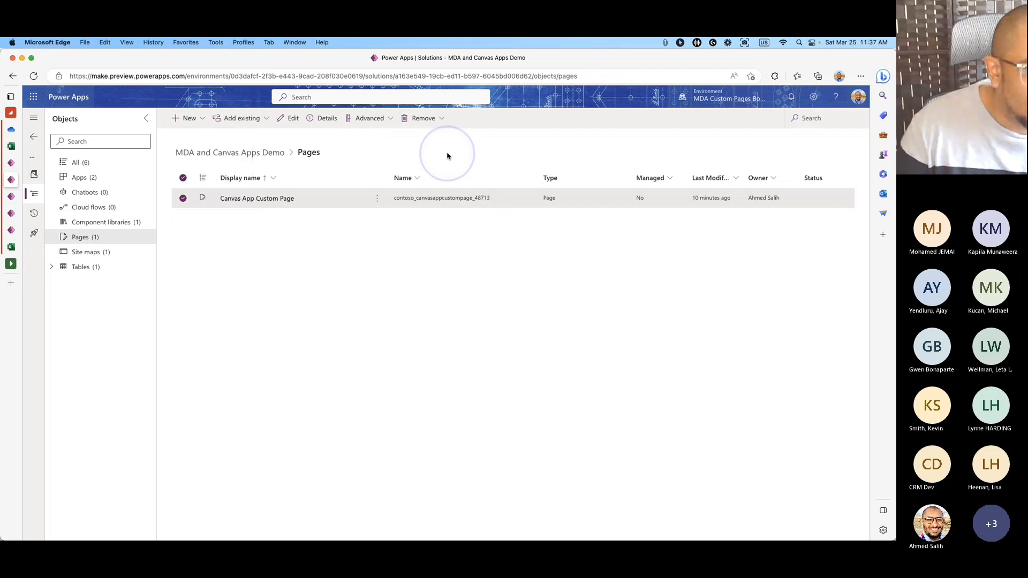
{"action": "left_click", "coordinate": [378, 202]}
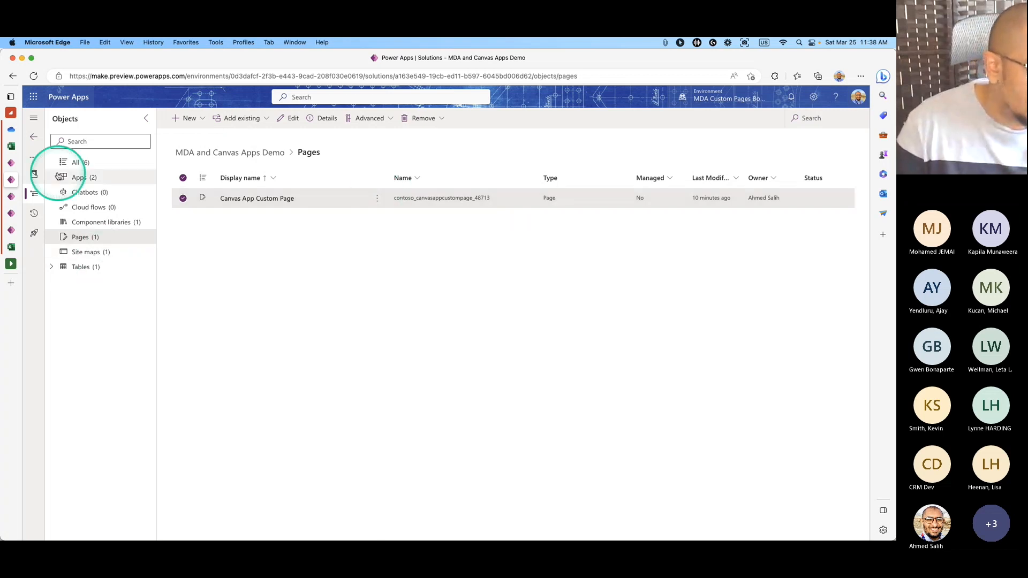
{"action": "right_click", "coordinate": [438, 207]}
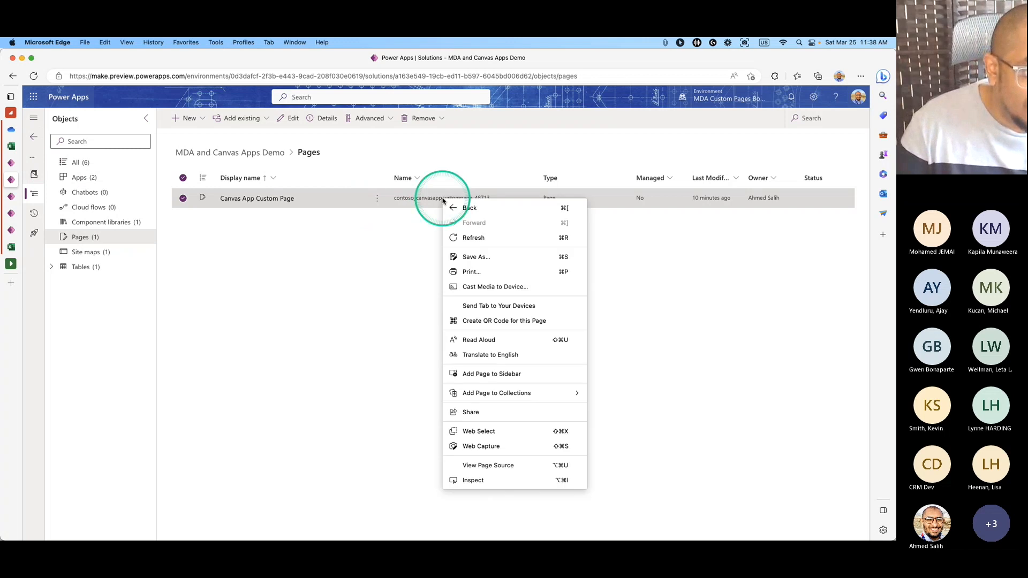
{"action": "left_click", "coordinate": [429, 201]}
{"action": "left_click", "coordinate": [376, 199]}
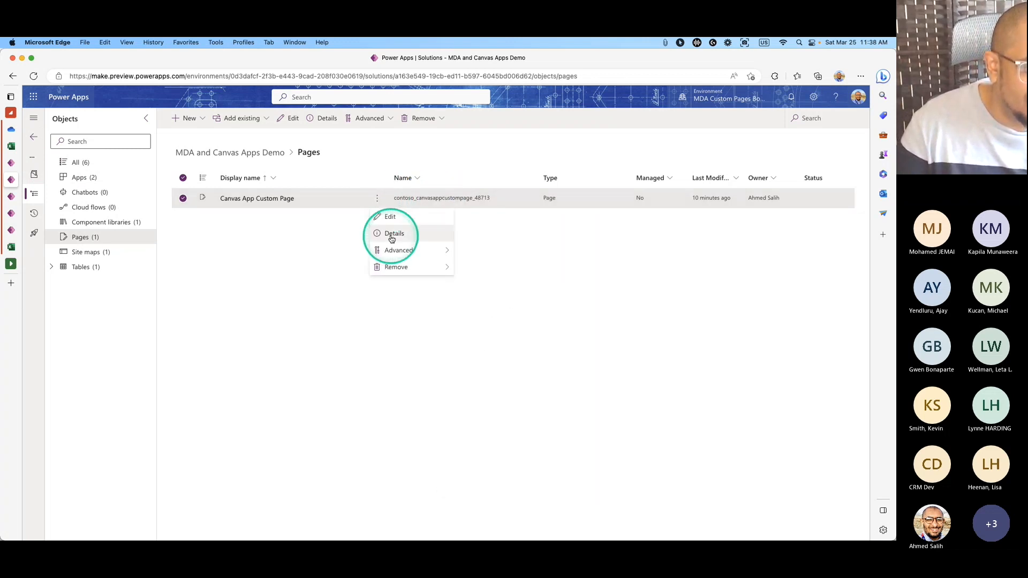
{"action": "left_click", "coordinate": [420, 236]}
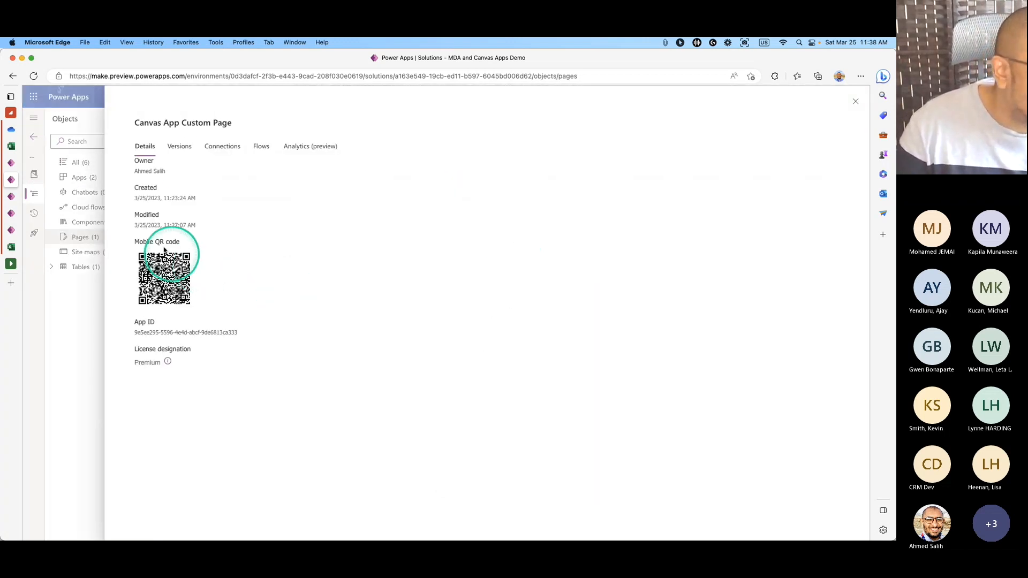
{"action": "left_click", "coordinate": [185, 152]}
{"action": "left_click", "coordinate": [305, 146]}
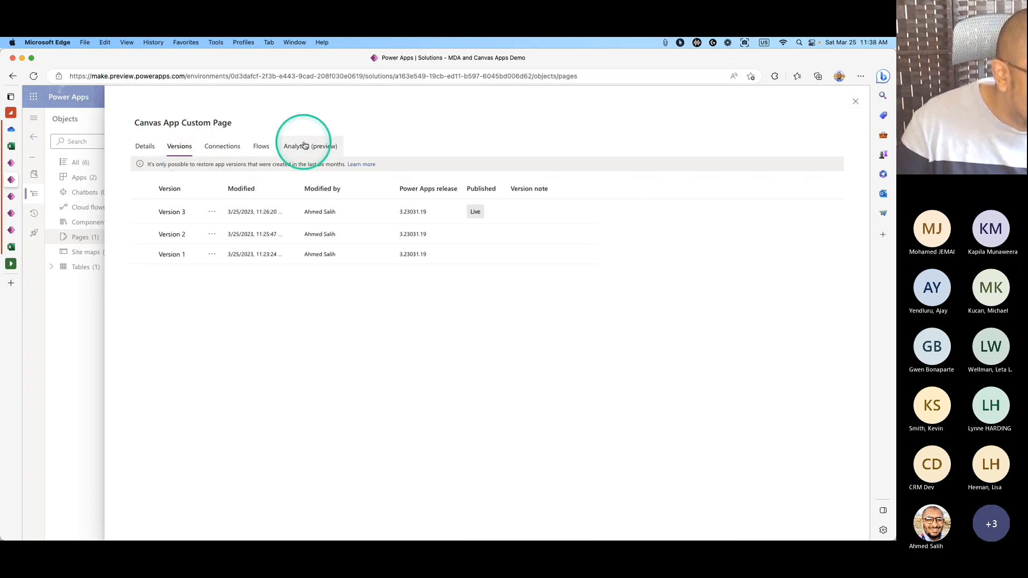
{"action": "left_click", "coordinate": [262, 146]}
{"action": "left_click", "coordinate": [211, 153]}
{"action": "left_click", "coordinate": [137, 149]}
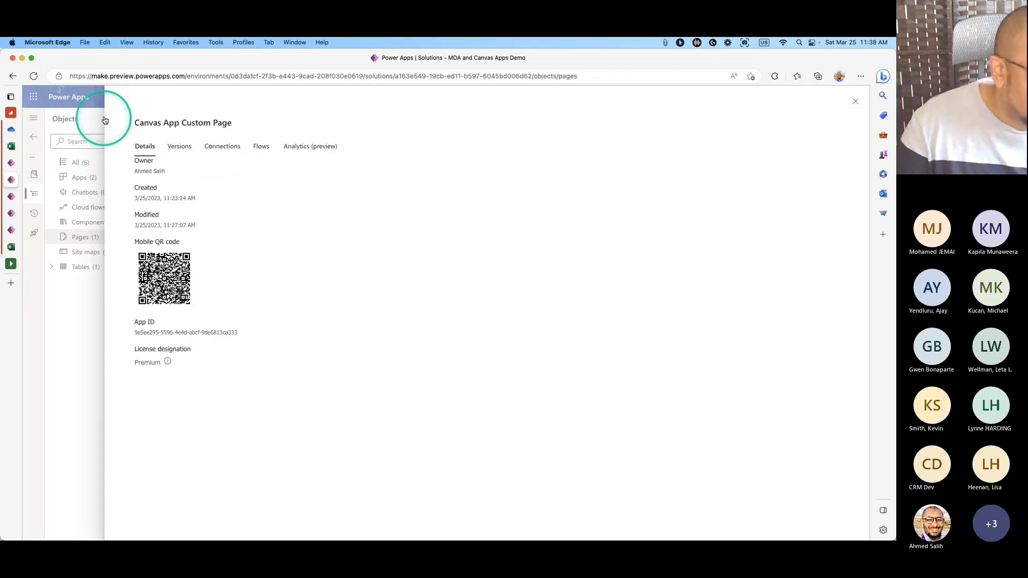
{"action": "left_click", "coordinate": [855, 101]}
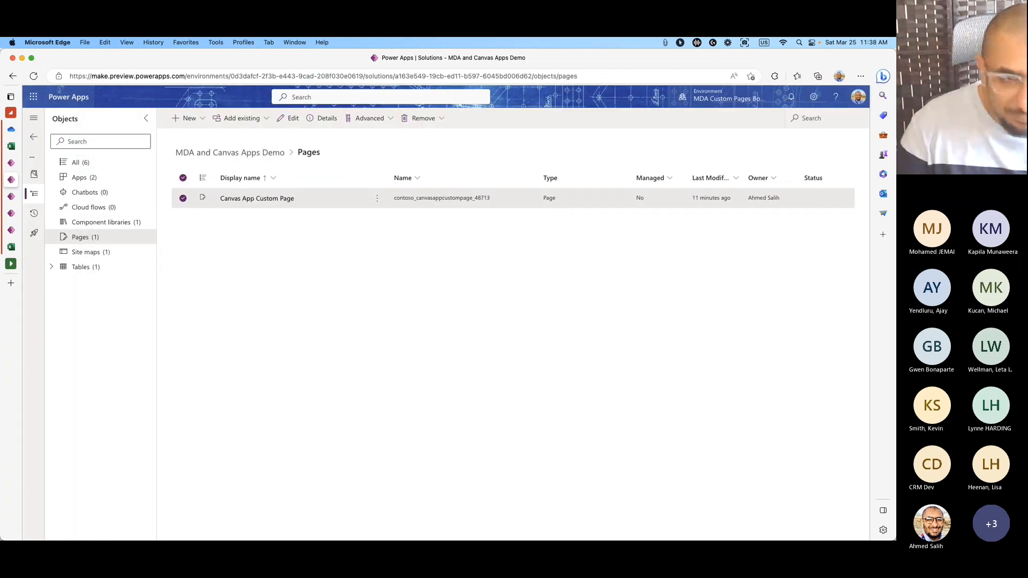
{"action": "mouse_move", "coordinate": [538, 538]}
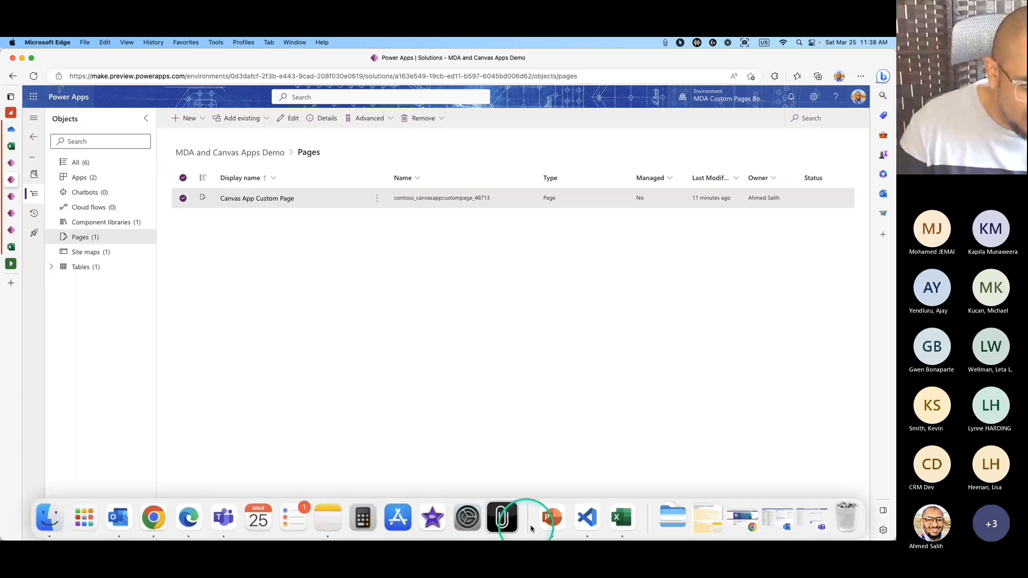
Close the App Store and bring Visual Studio Code up beside the solution's Pages list.
{"action": "left_click", "coordinate": [407, 519]}
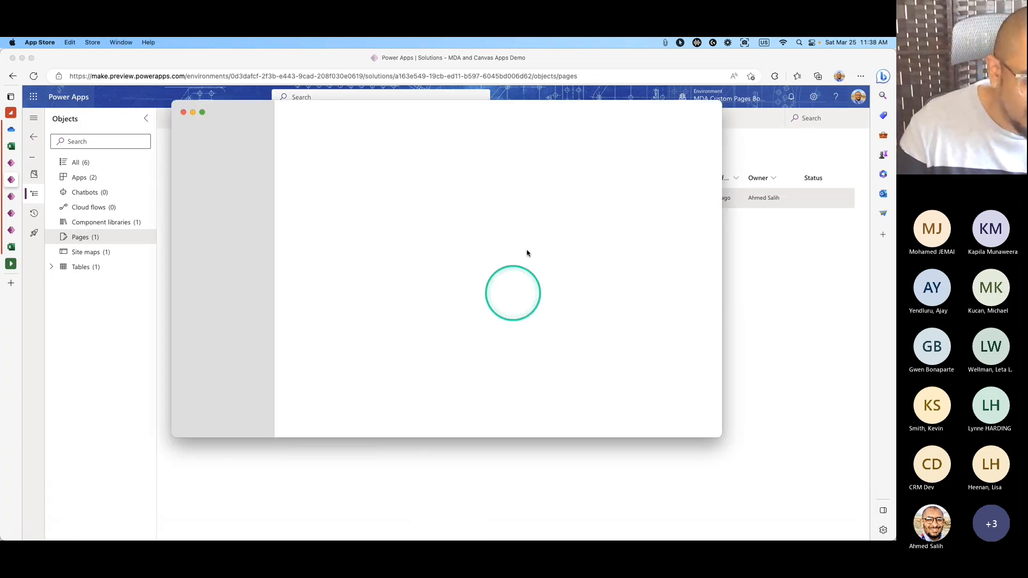
{"action": "left_click", "coordinate": [183, 113]}
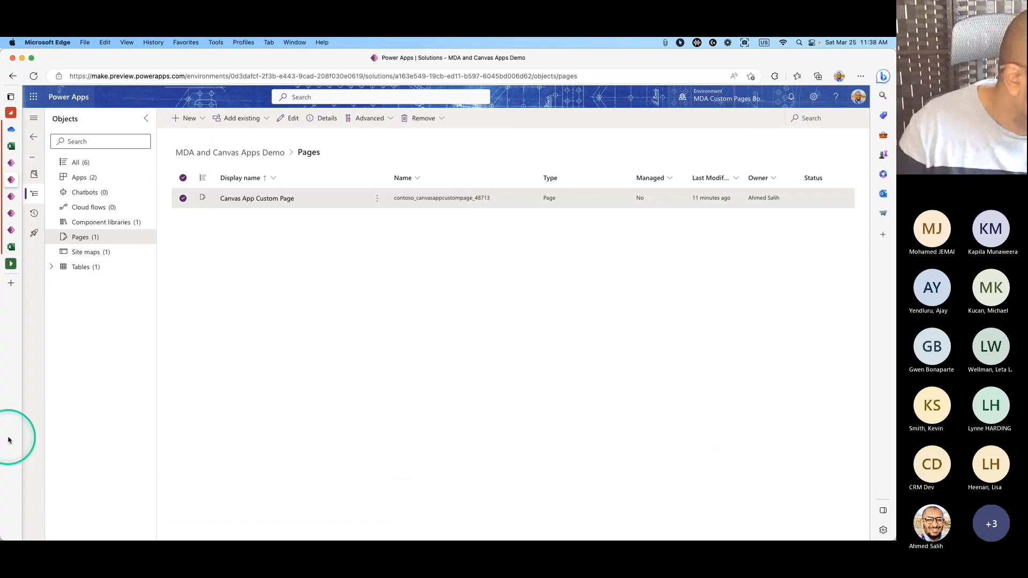
{"action": "mouse_move", "coordinate": [30, 443]}
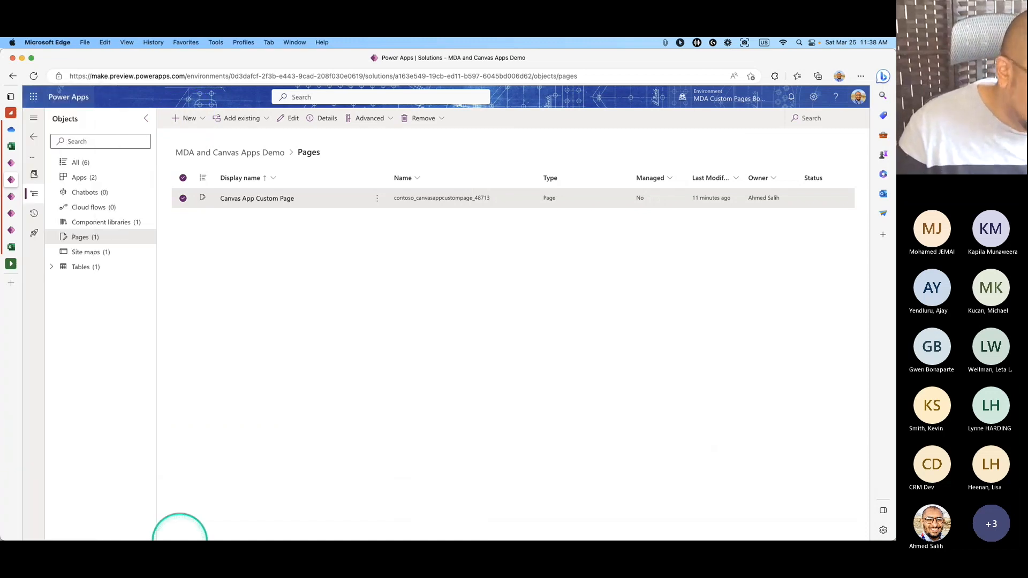
{"action": "mouse_move", "coordinate": [426, 538]}
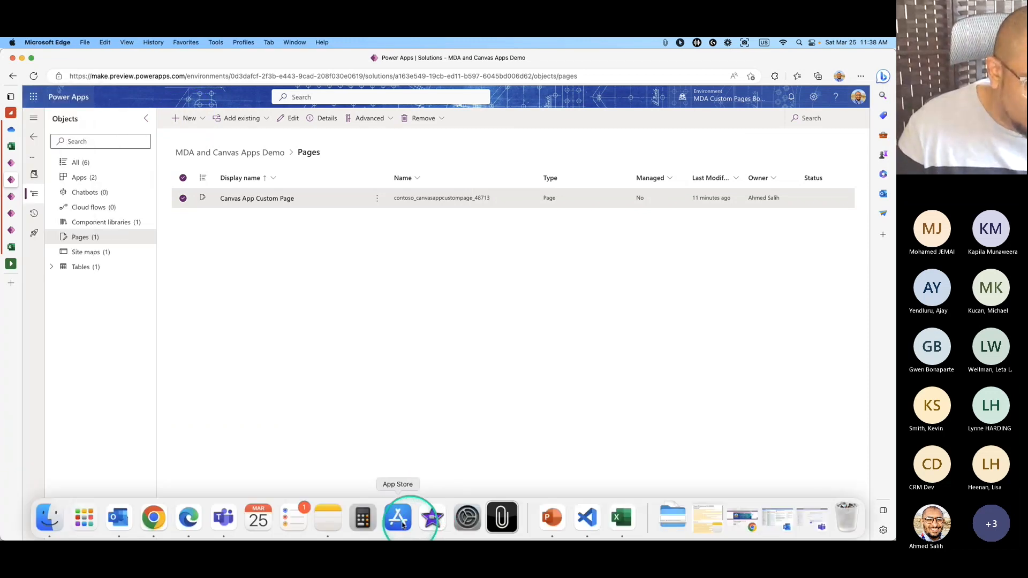
{"action": "left_click", "coordinate": [589, 522]}
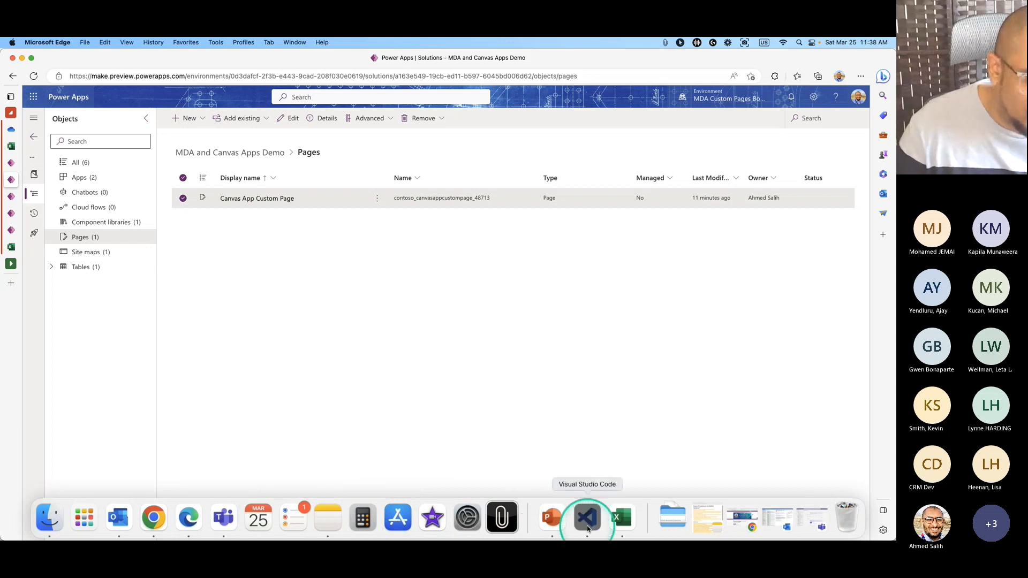
{"action": "left_click_drag", "start_coordinate": [209, 59], "coordinate": [745, 63]}
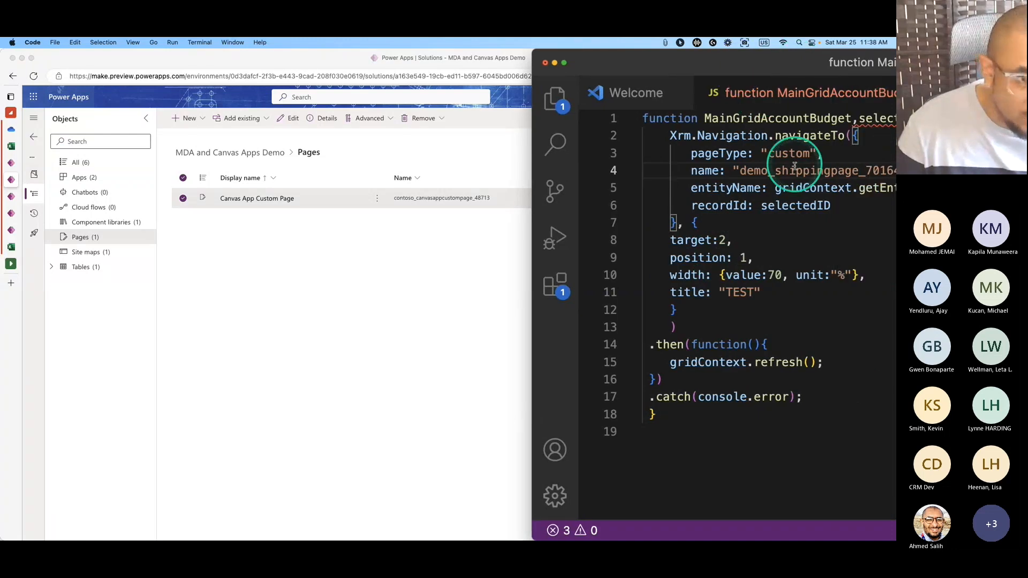
Replace demo_shippingpage_70164 on line 4 with contoso_canvasappcustompage_48713.
{"action": "left_click_drag", "start_coordinate": [742, 170], "coordinate": [881, 171]}
{"action": "left_click_drag", "start_coordinate": [792, 67], "coordinate": [759, 67]}
{"action": "left_click_drag", "start_coordinate": [710, 172], "coordinate": [860, 170]}
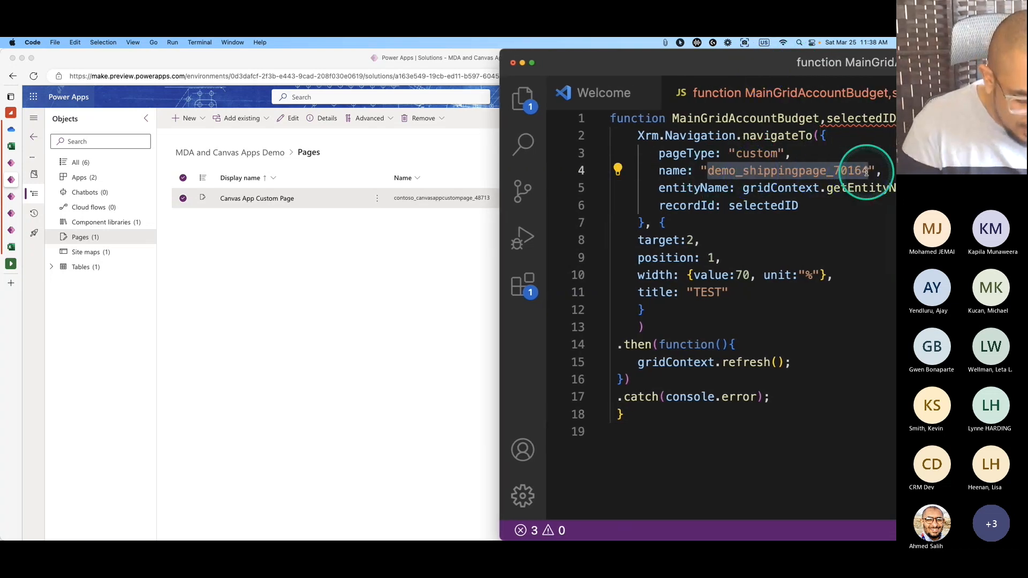
{"action": "type", "text": "contos"}
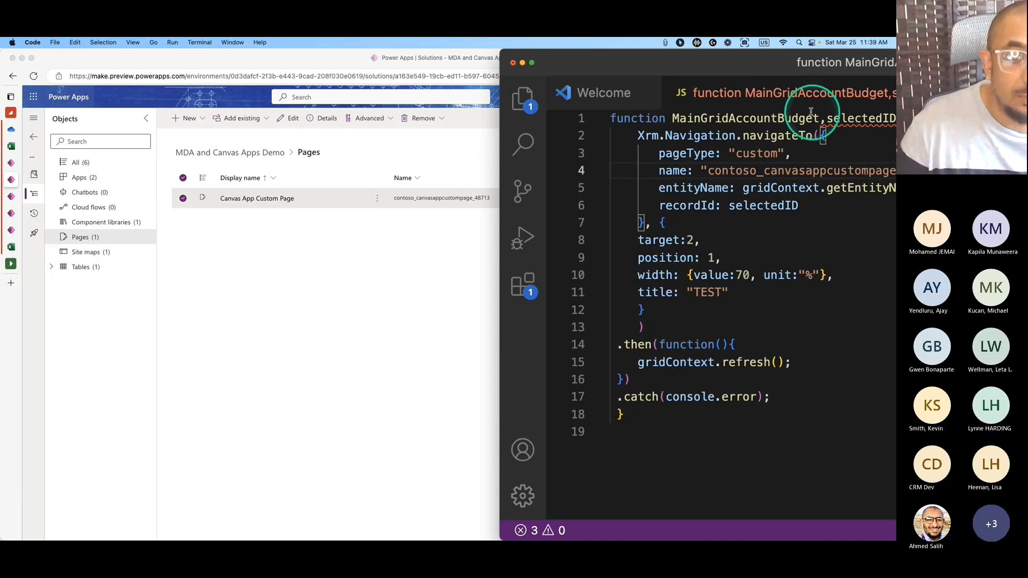
{"action": "left_click_drag", "start_coordinate": [734, 67], "coordinate": [404, 120]}
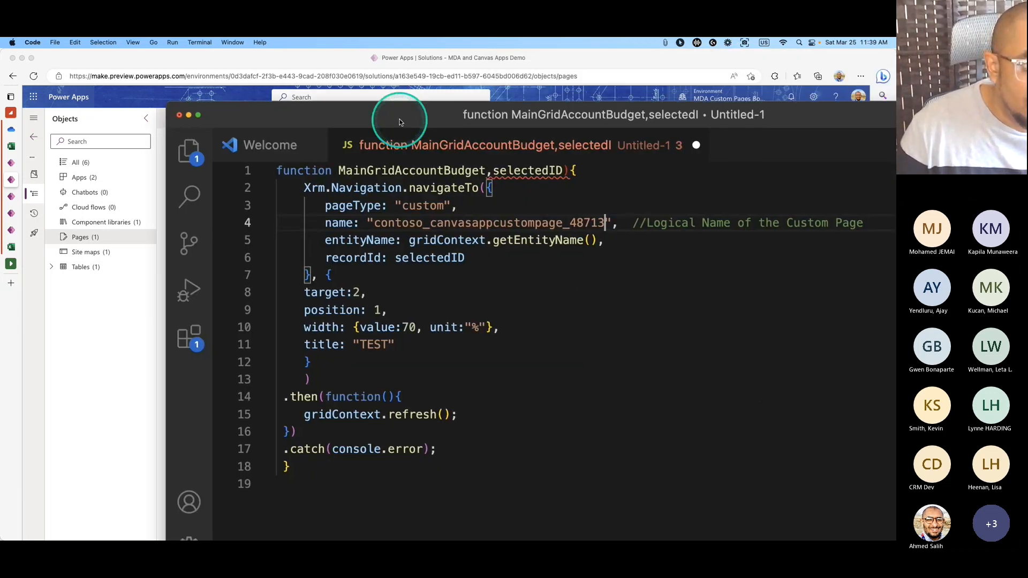
Maximize the editor and inspect the name and entityName lines of navigateTo.
{"action": "double_click", "coordinate": [408, 110]}
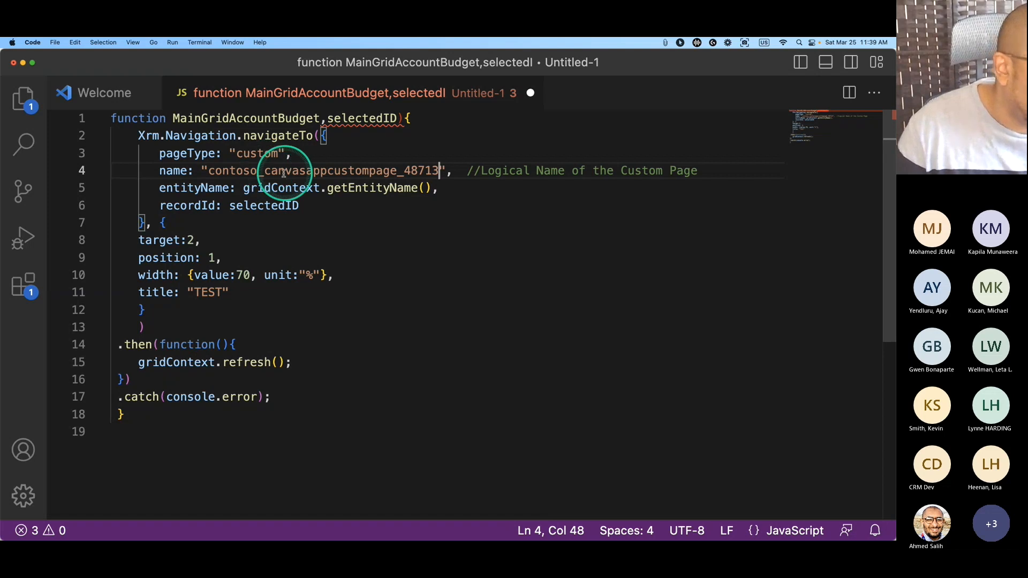
{"action": "left_click_drag", "start_coordinate": [159, 170], "coordinate": [217, 188]}
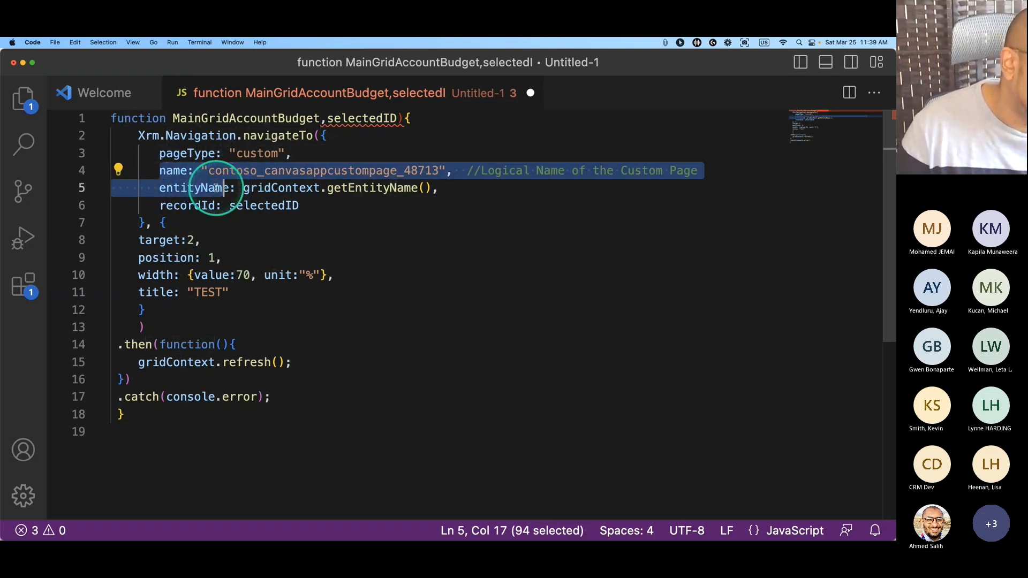
{"action": "double_click", "coordinate": [216, 188]}
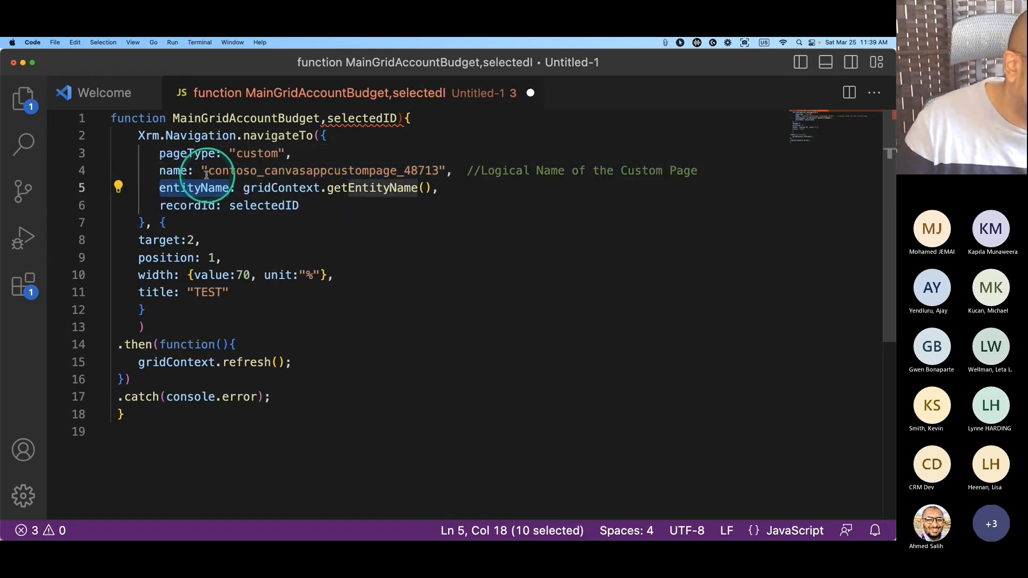
{"action": "double_click", "coordinate": [172, 170]}
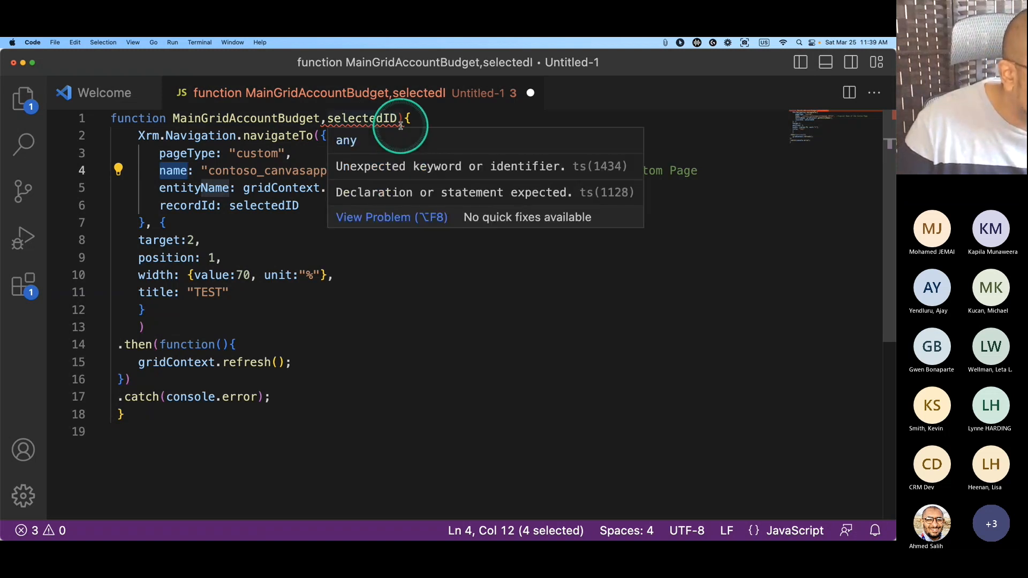
Replace the comma on line 1 with an opening parenthesis: MainGridAccountBudget(selectedID).
{"action": "left_click", "coordinate": [327, 119]}
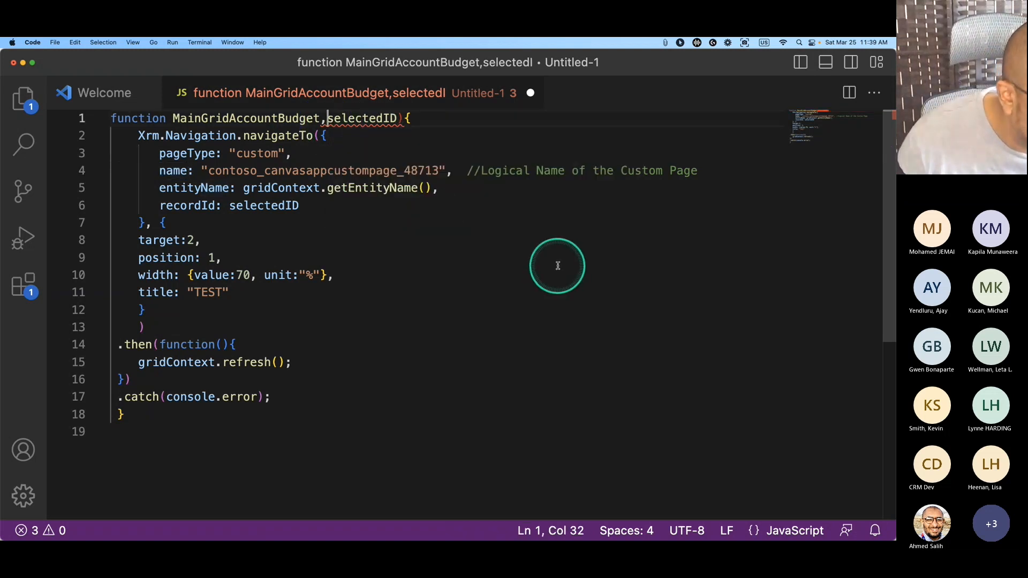
{"action": "key", "text": "BackSpace"}
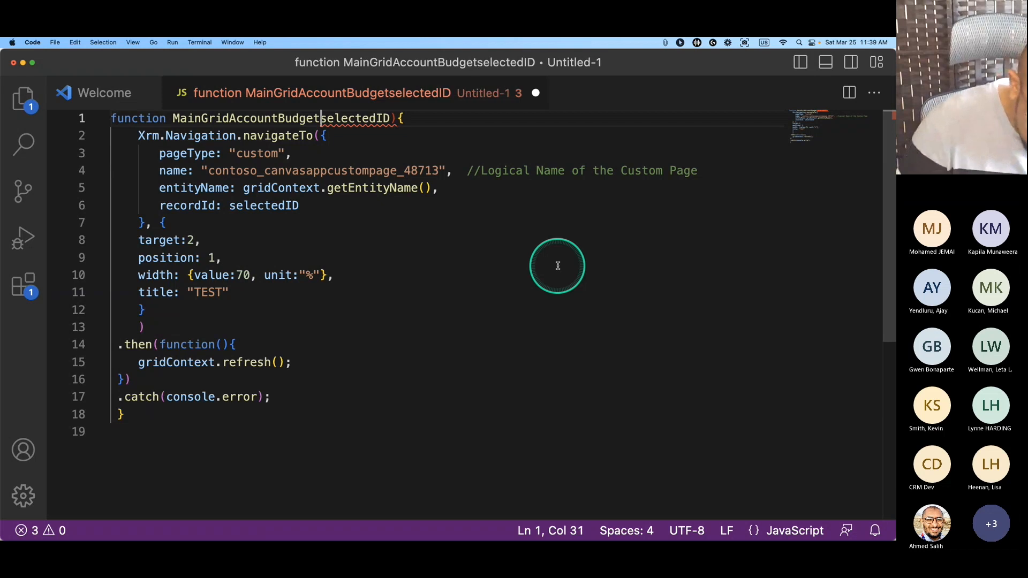
{"action": "type", "text": "("}
{"action": "left_click", "coordinate": [338, 188]}
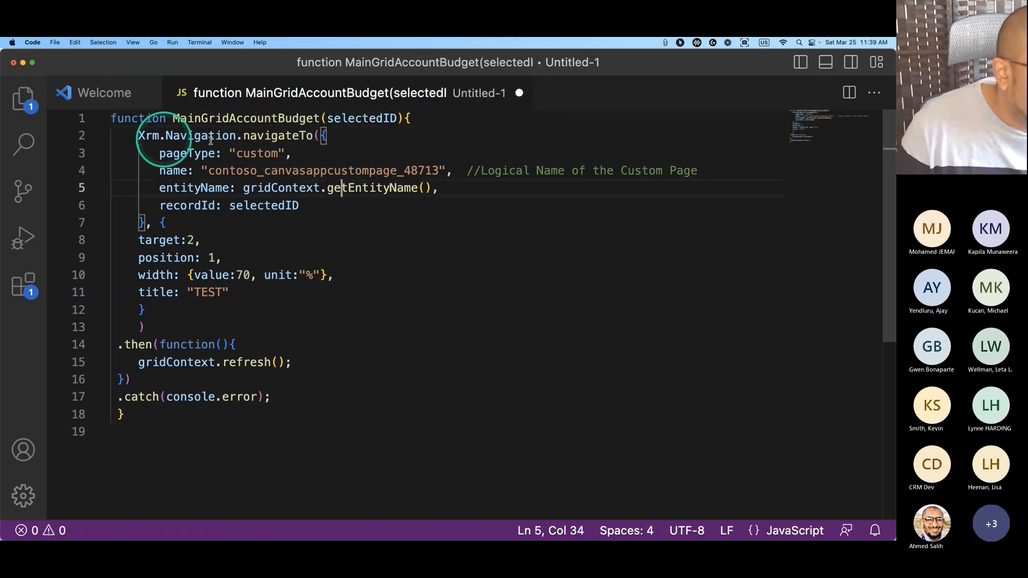
{"action": "left_click", "coordinate": [369, 117]}
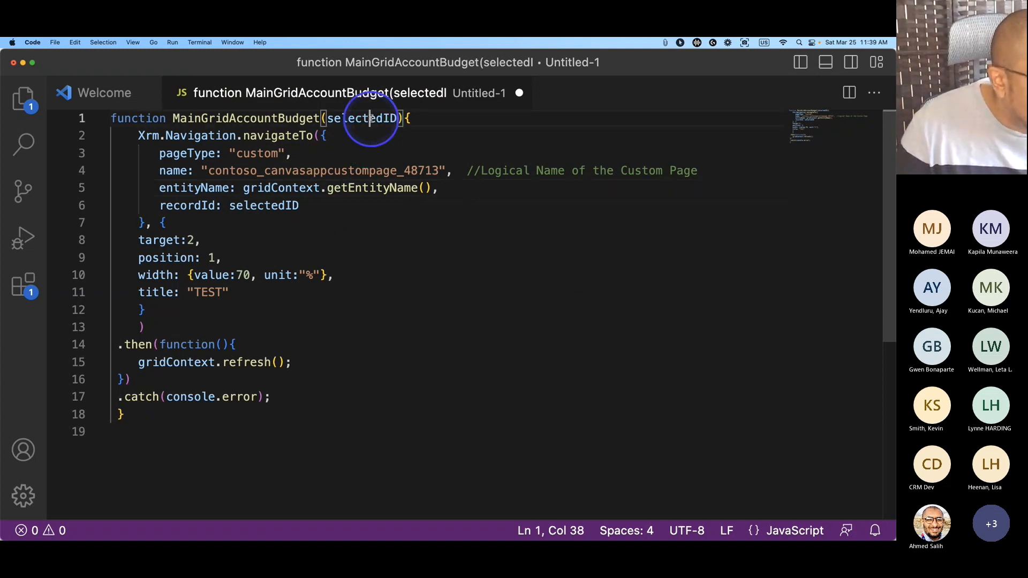
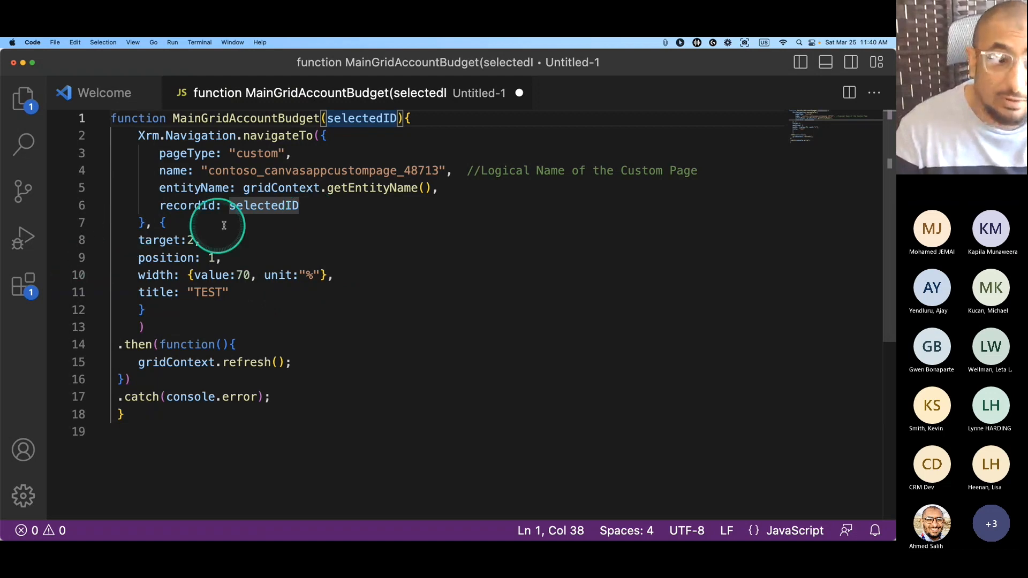
Start saving the script and trim its file name to MainGridAccountBudget.js.
{"action": "left_click", "coordinate": [157, 416]}
{"action": "key", "text": "super+s"}
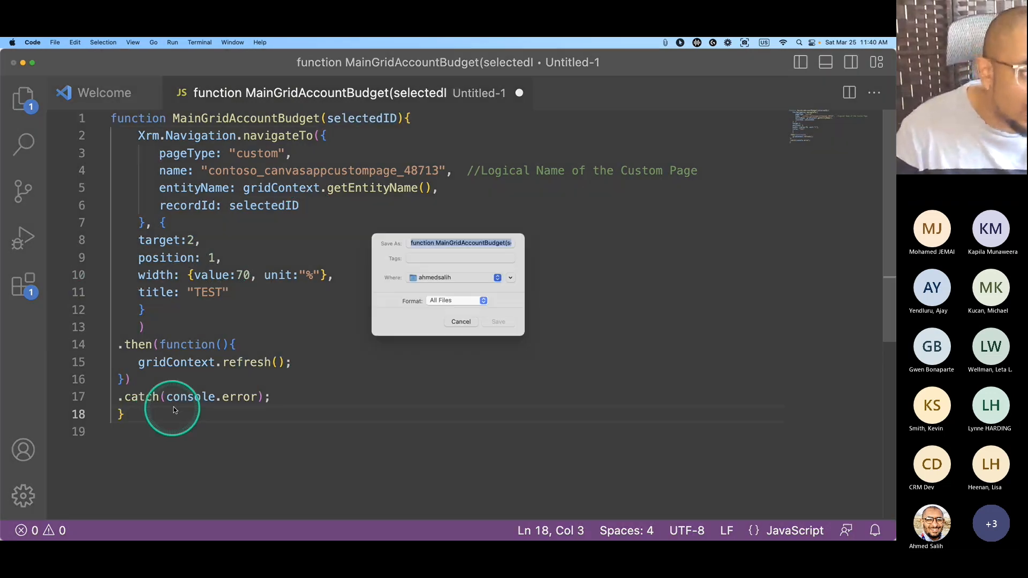
{"action": "left_click_drag", "start_coordinate": [505, 255], "coordinate": [585, 255]}
{"action": "left_click", "coordinate": [487, 259]}
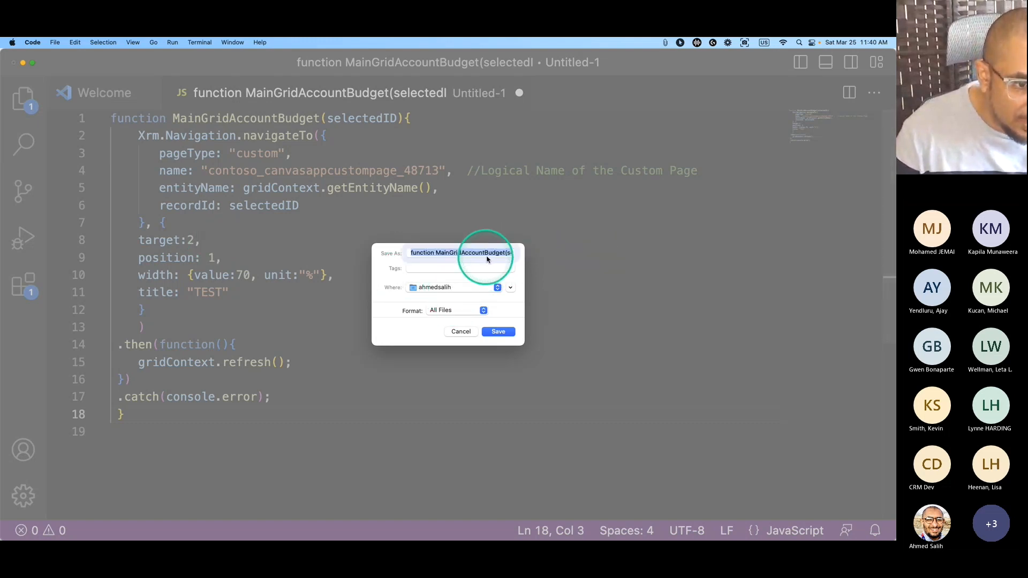
{"action": "left_click", "coordinate": [503, 253]}
{"action": "left_click_drag", "start_coordinate": [439, 254], "coordinate": [340, 253]}
{"action": "key", "text": "BackSpace"}
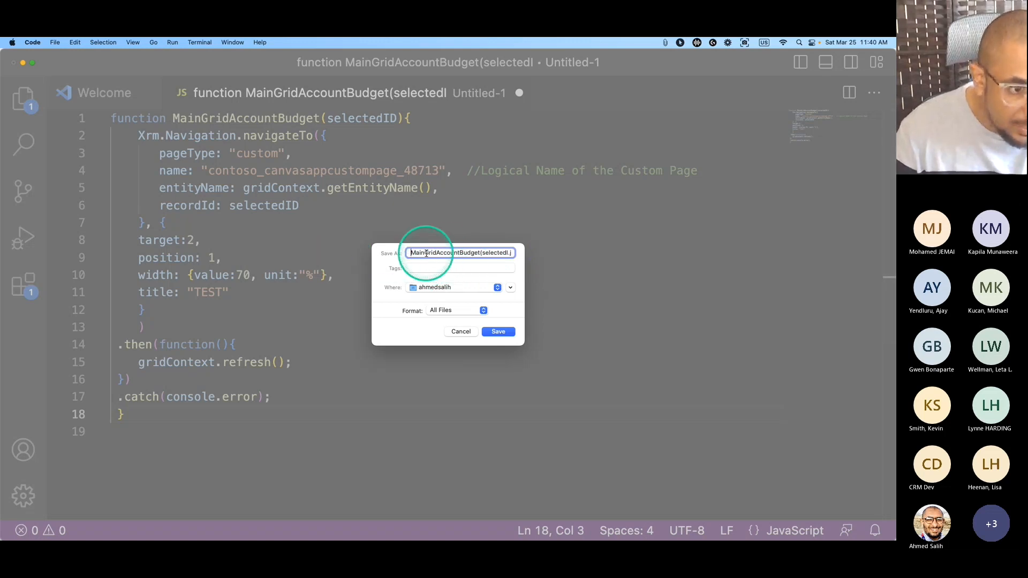
{"action": "left_click_drag", "start_coordinate": [481, 253], "coordinate": [504, 254]}
{"action": "key", "text": "BackSpace"}
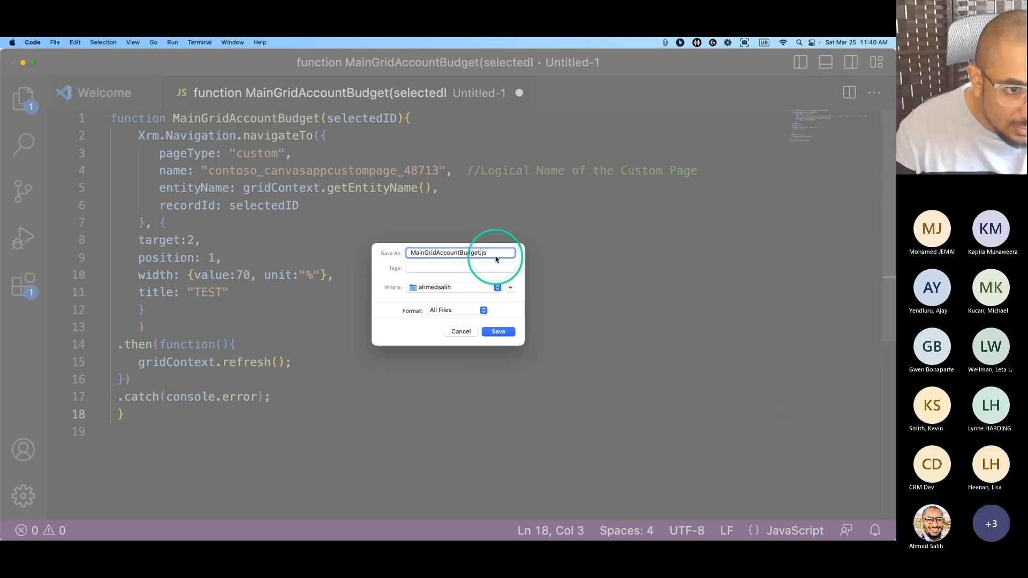
Save it into Documents > JavaScript and minimize VS Code.
{"action": "left_click", "coordinate": [459, 287]}
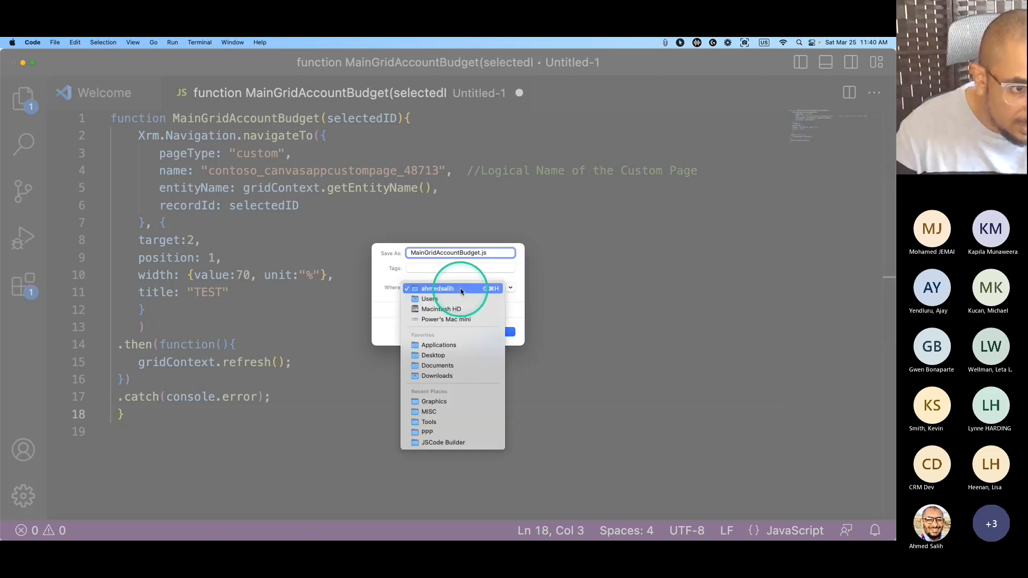
{"action": "left_click", "coordinate": [436, 365]}
{"action": "left_click", "coordinate": [510, 288]}
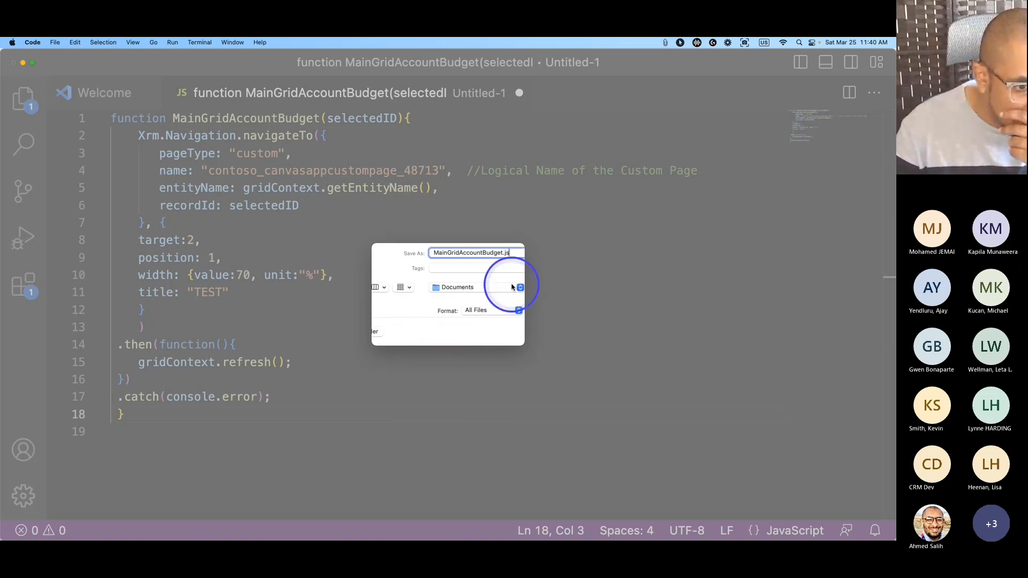
{"action": "left_click", "coordinate": [371, 336]}
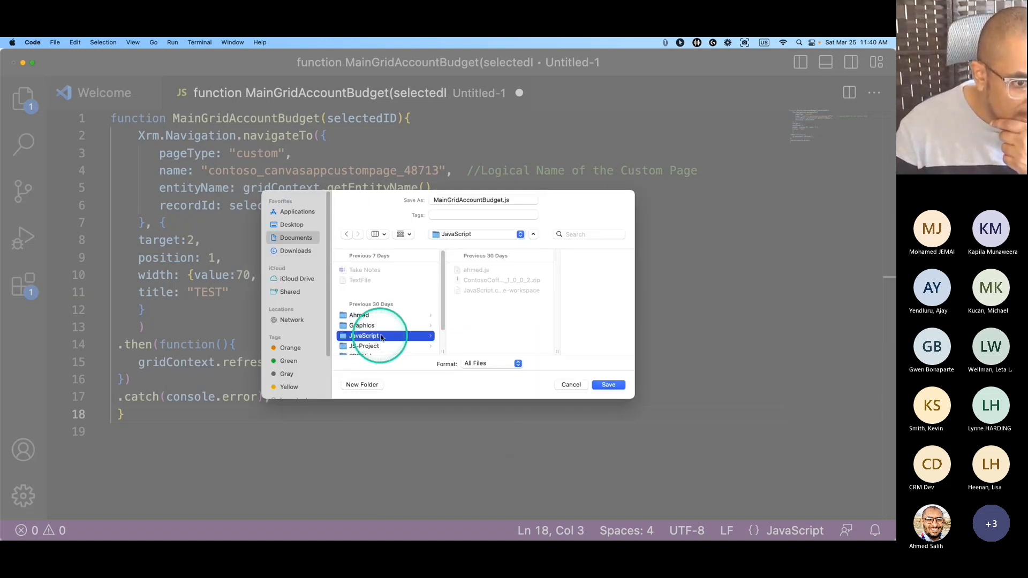
{"action": "left_click", "coordinate": [606, 385]}
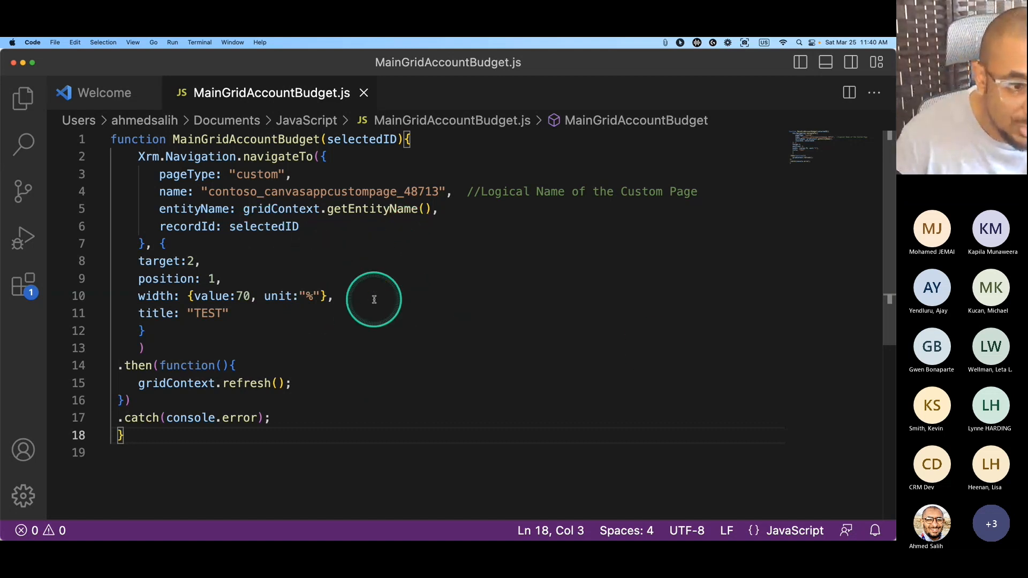
{"action": "left_click", "coordinate": [23, 63]}
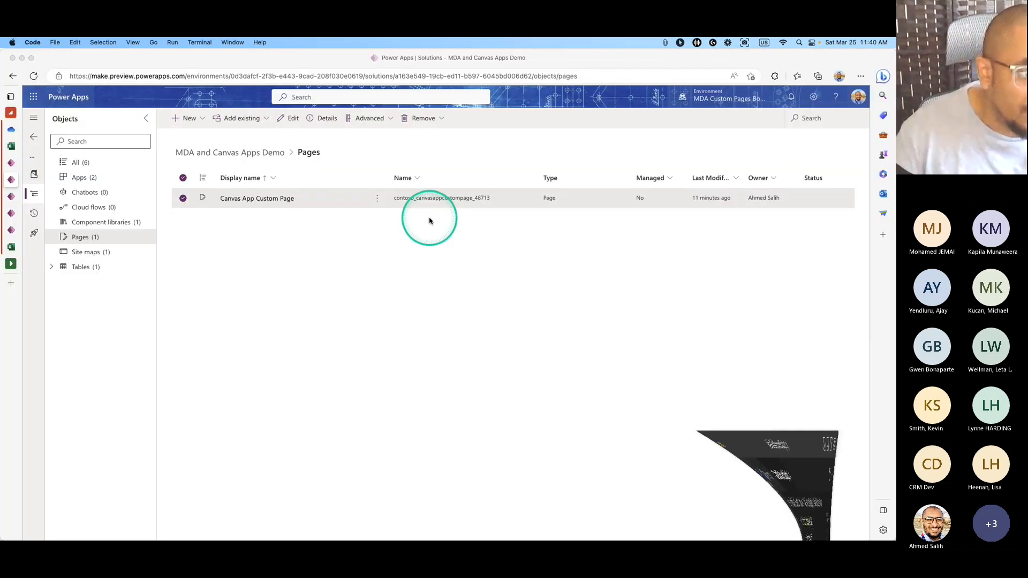
Add a new web resource library to the command and upload Documents/JavaScript/MainGridAccountBudget.js.
{"action": "left_click", "coordinate": [16, 196]}
{"action": "left_click", "coordinate": [13, 214]}
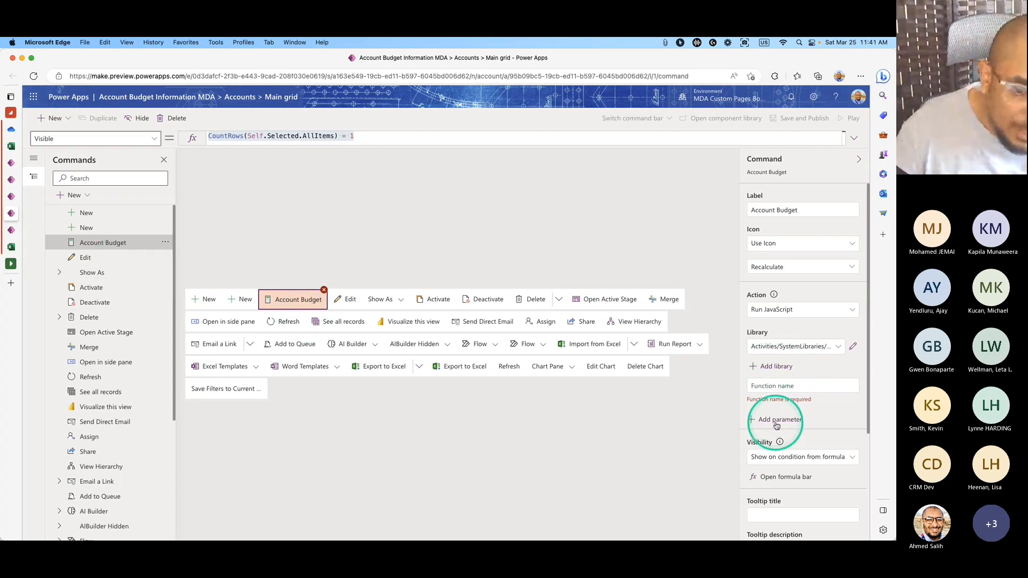
{"action": "left_click", "coordinate": [775, 367]}
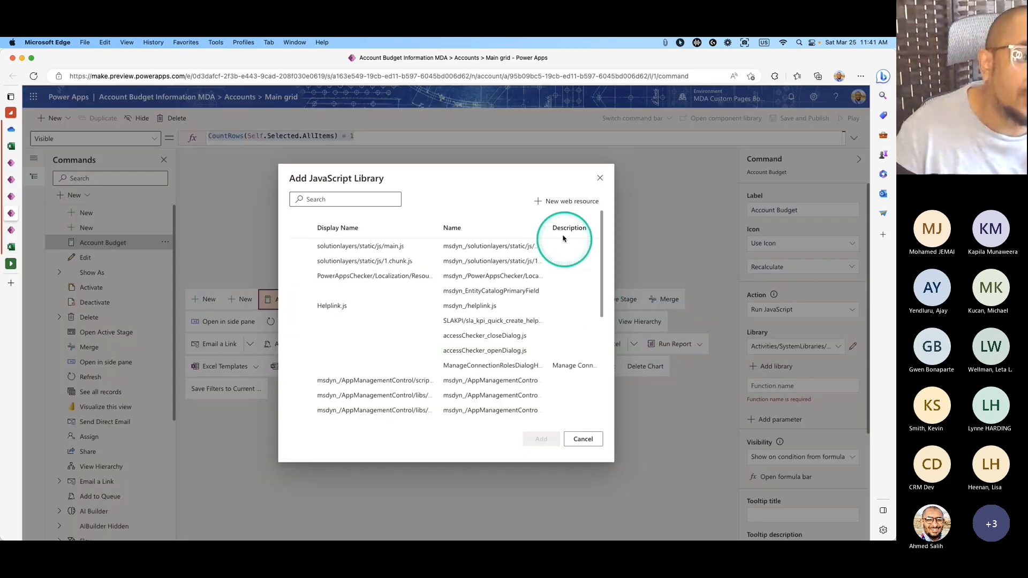
{"action": "left_click", "coordinate": [554, 203]}
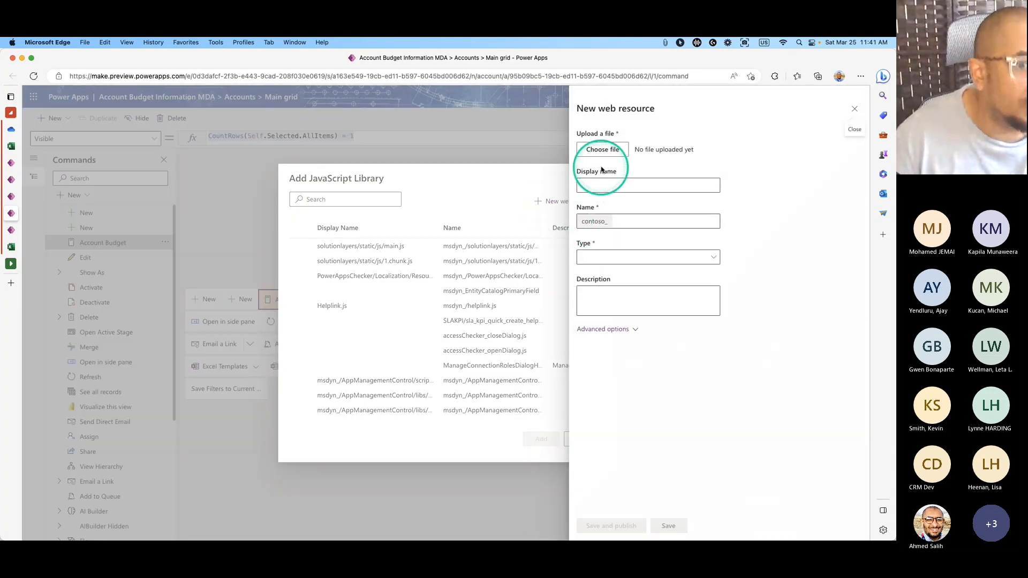
{"action": "left_click", "coordinate": [612, 150]}
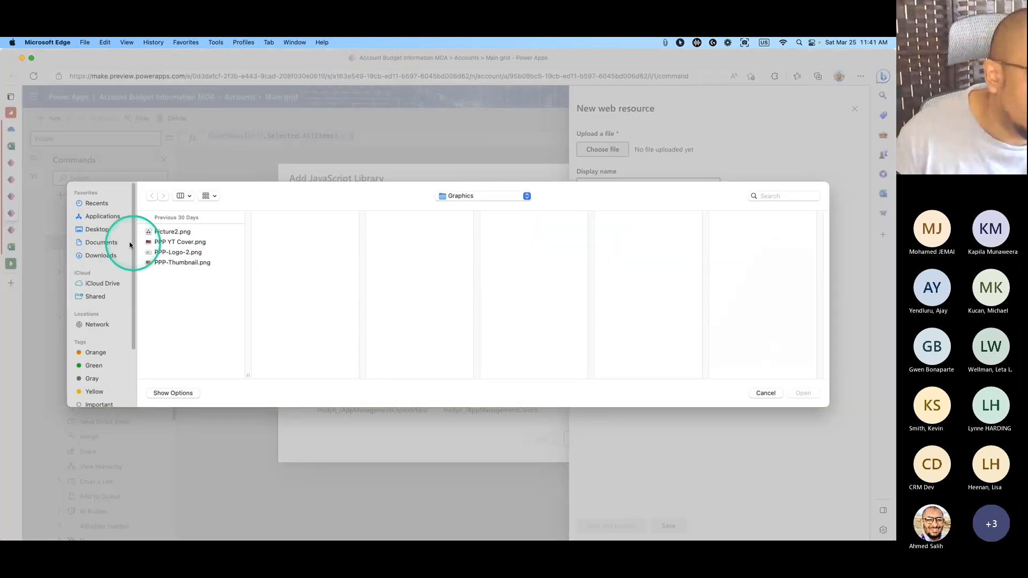
{"action": "left_click", "coordinate": [102, 255]}
{"action": "left_click", "coordinate": [106, 245]}
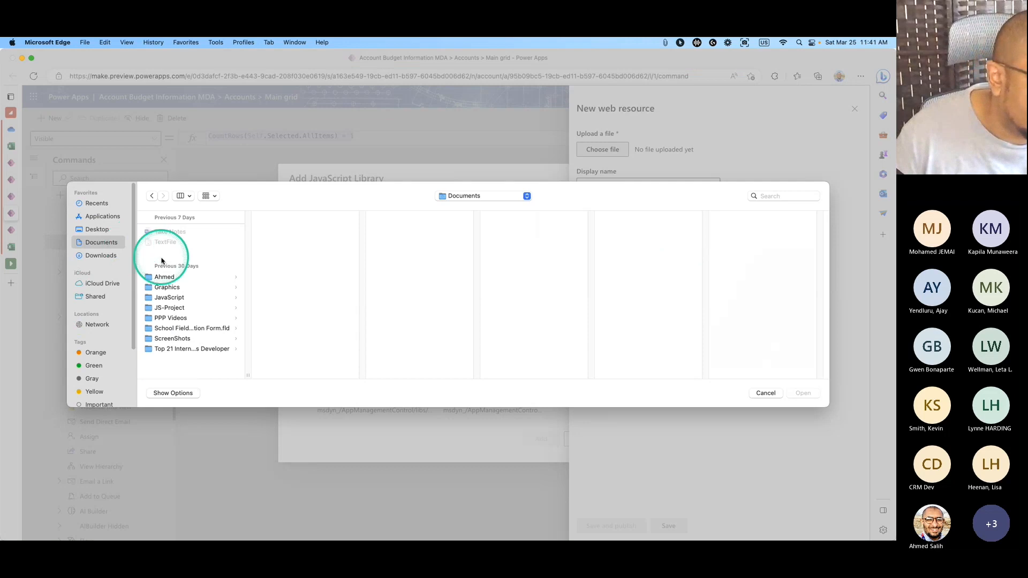
{"action": "left_click", "coordinate": [172, 297]}
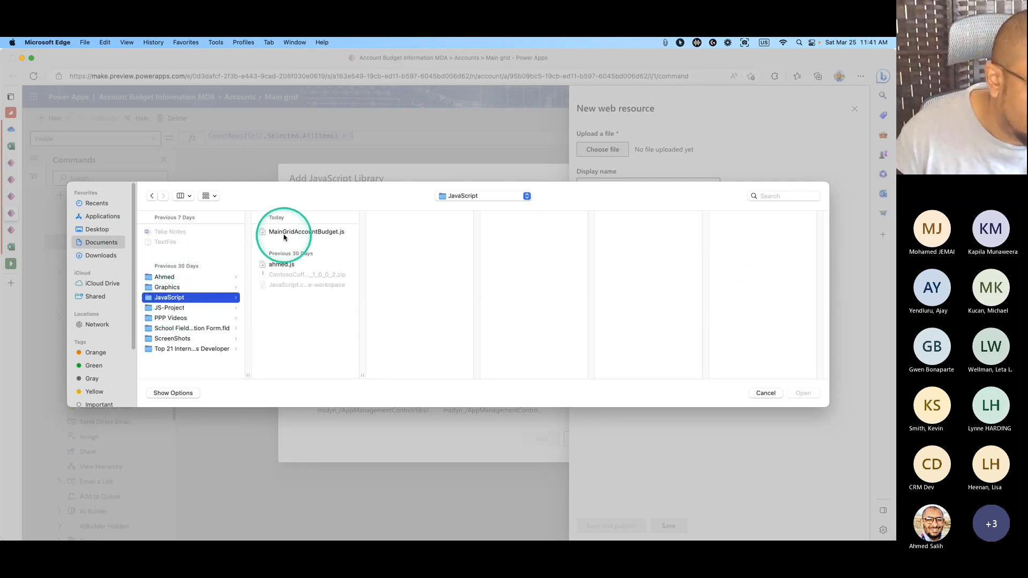
{"action": "left_click", "coordinate": [334, 232]}
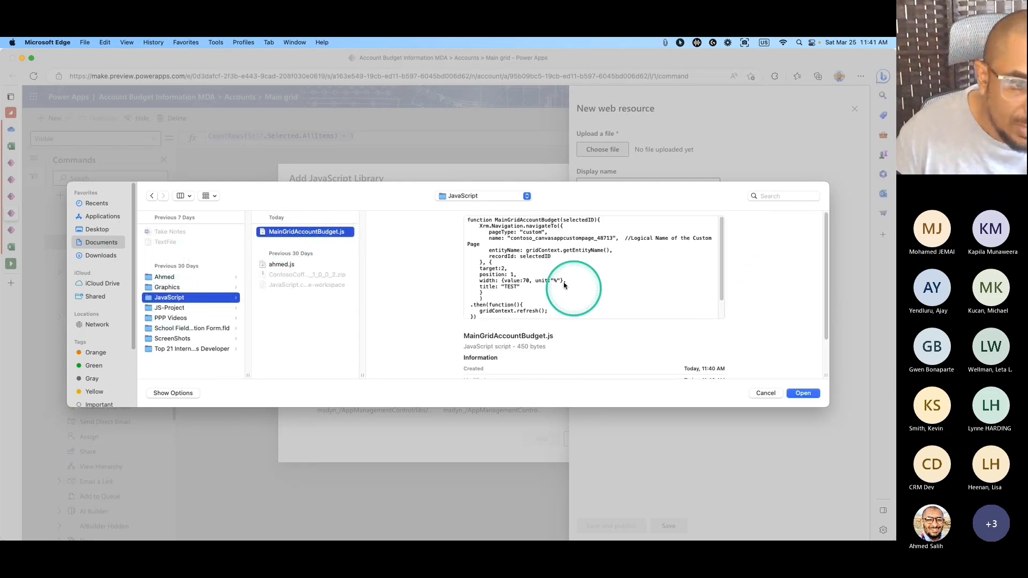
{"action": "mouse_move", "coordinate": [721, 282]}
{"action": "left_mouse_down"}
{"action": "mouse_move", "coordinate": [723, 303]}
{"action": "mouse_move", "coordinate": [722, 274]}
{"action": "left_mouse_up"}
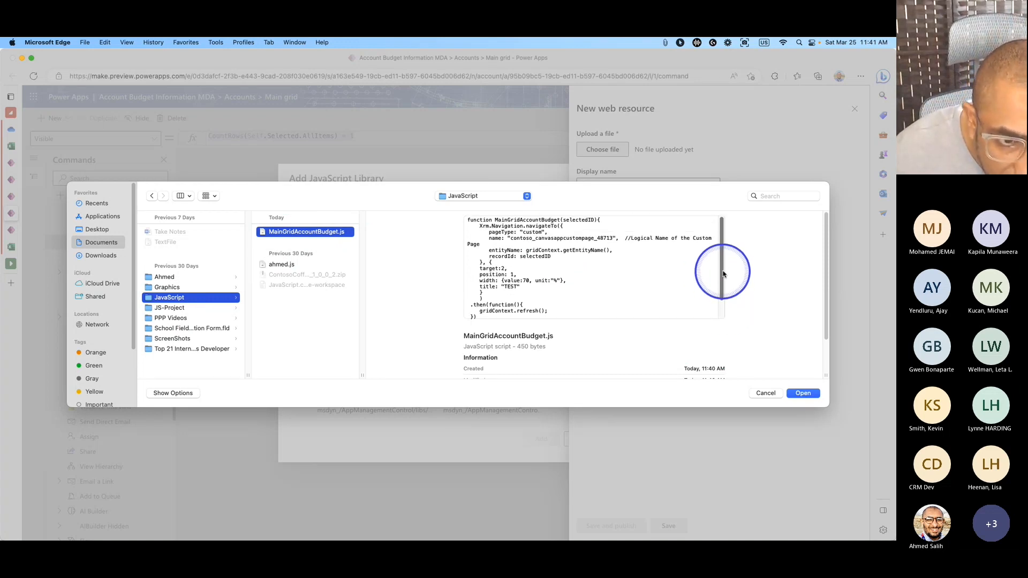
{"action": "left_click_drag", "start_coordinate": [722, 274], "coordinate": [721, 299]}
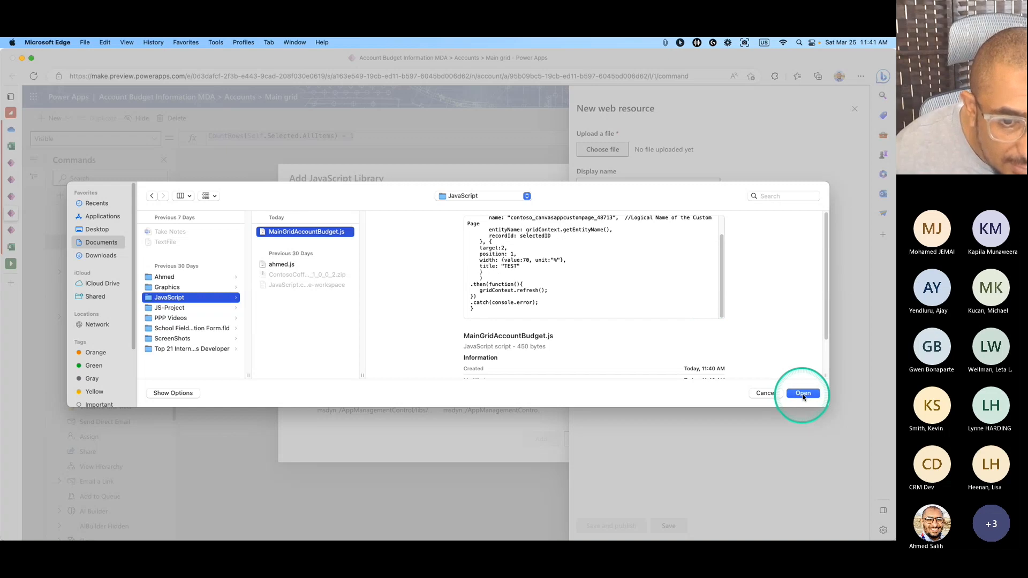
{"action": "left_click", "coordinate": [796, 399]}
Set both Display name and Name to AccountBudget, then save and publish.
{"action": "left_click", "coordinate": [608, 186]}
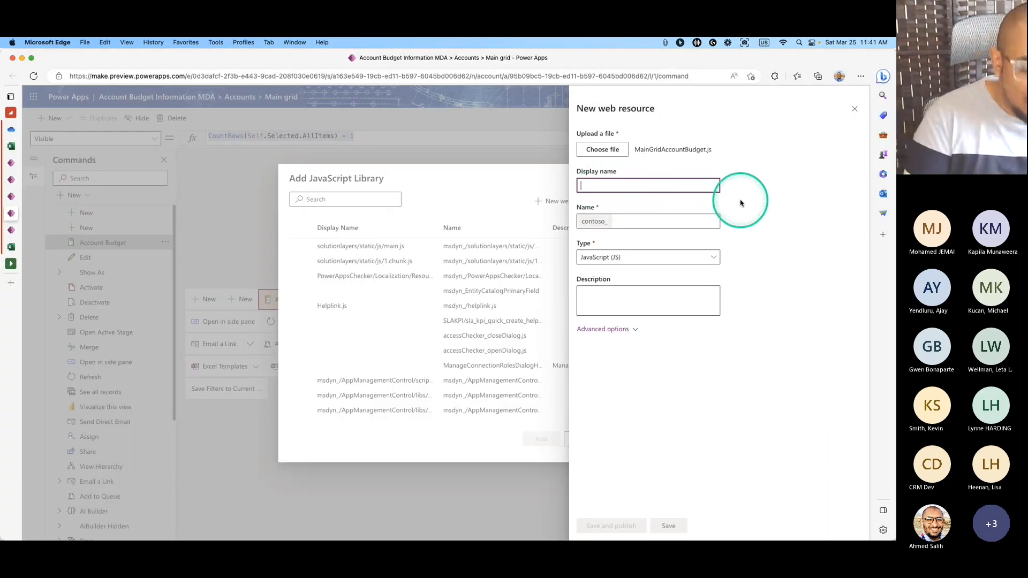
{"action": "type", "text": "AccountBu"}
{"action": "left_click", "coordinate": [647, 220]}
{"action": "left_click", "coordinate": [635, 182]}
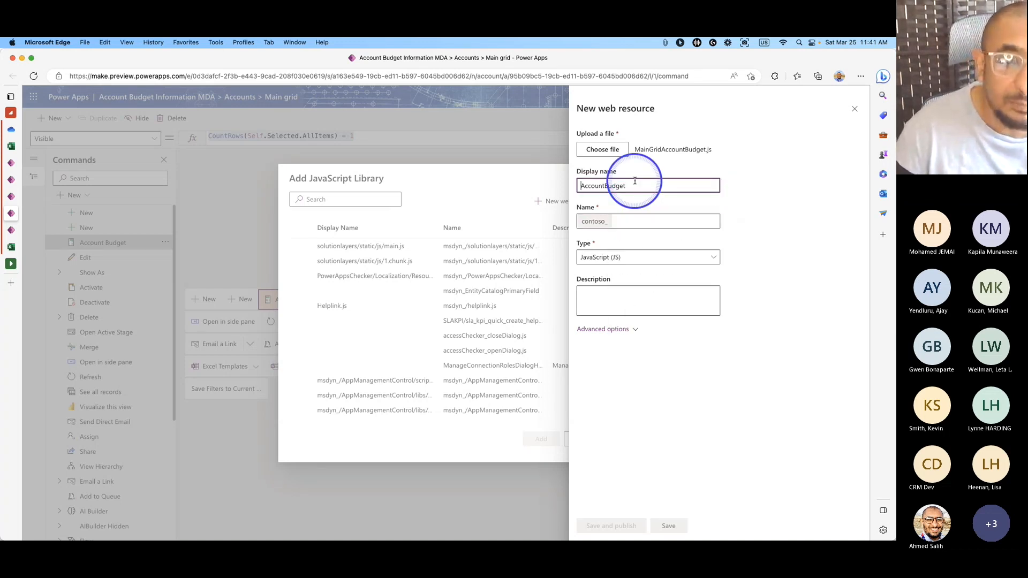
{"action": "double_click", "coordinate": [635, 182]}
{"action": "key", "text": "super+c"}
{"action": "left_click", "coordinate": [632, 217]}
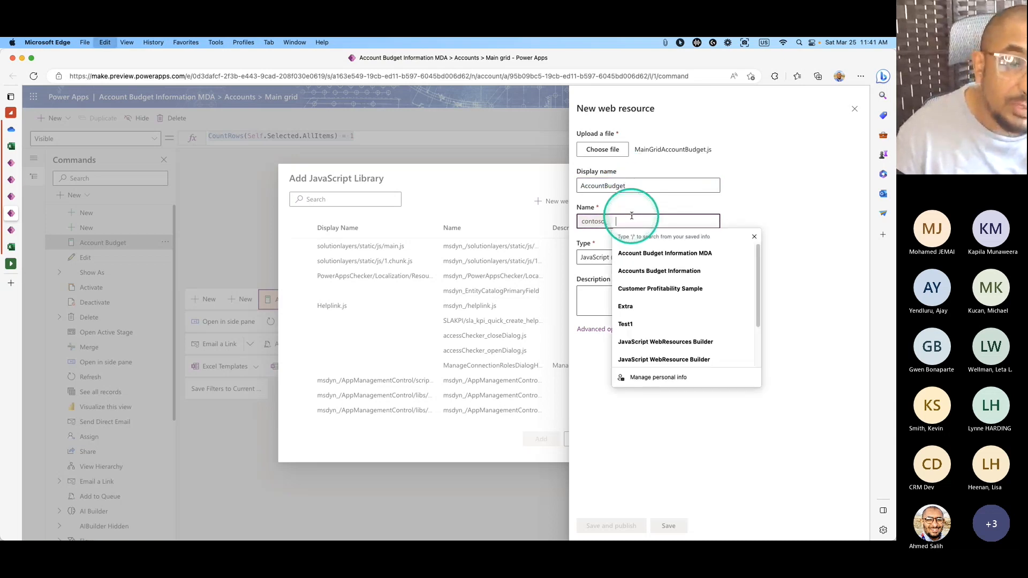
{"action": "key", "text": "super+v"}
{"action": "left_click", "coordinate": [621, 329]}
{"action": "left_click", "coordinate": [605, 525]}
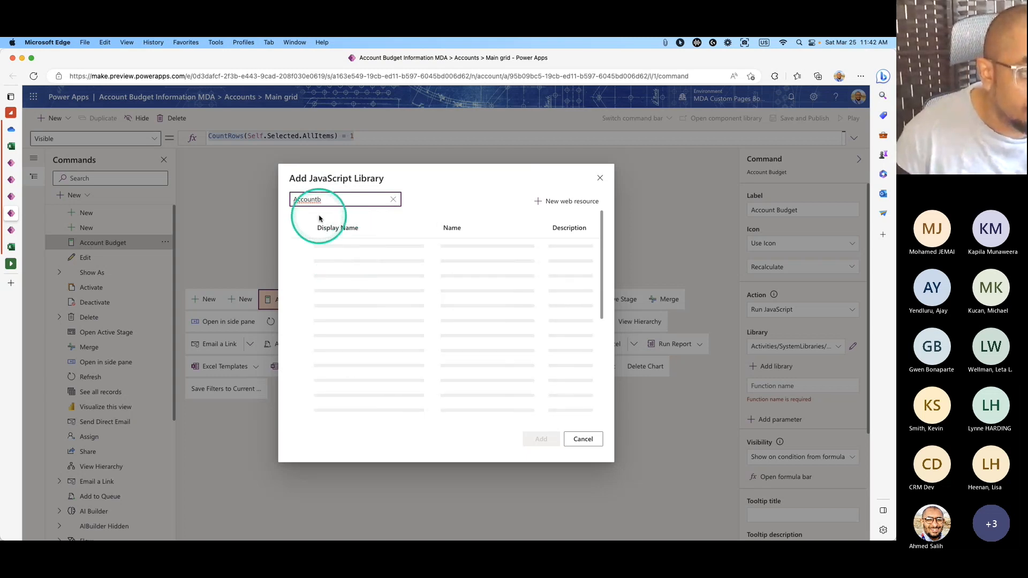
Attach the AccountBudget library and set Function name to MainGridAccountBudget, copied from VS Code.
{"action": "left_click", "coordinate": [300, 246]}
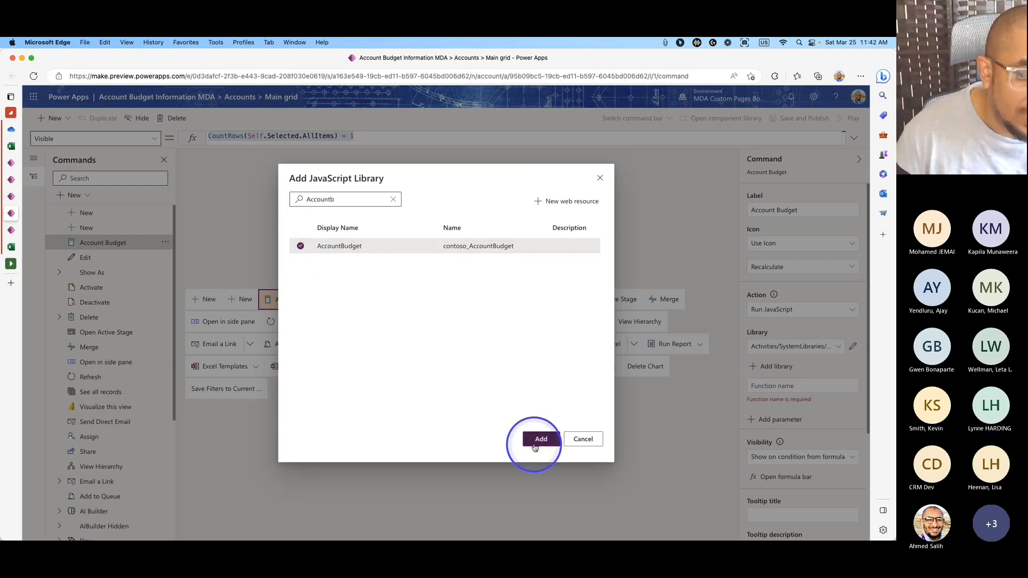
{"action": "left_click", "coordinate": [540, 439]}
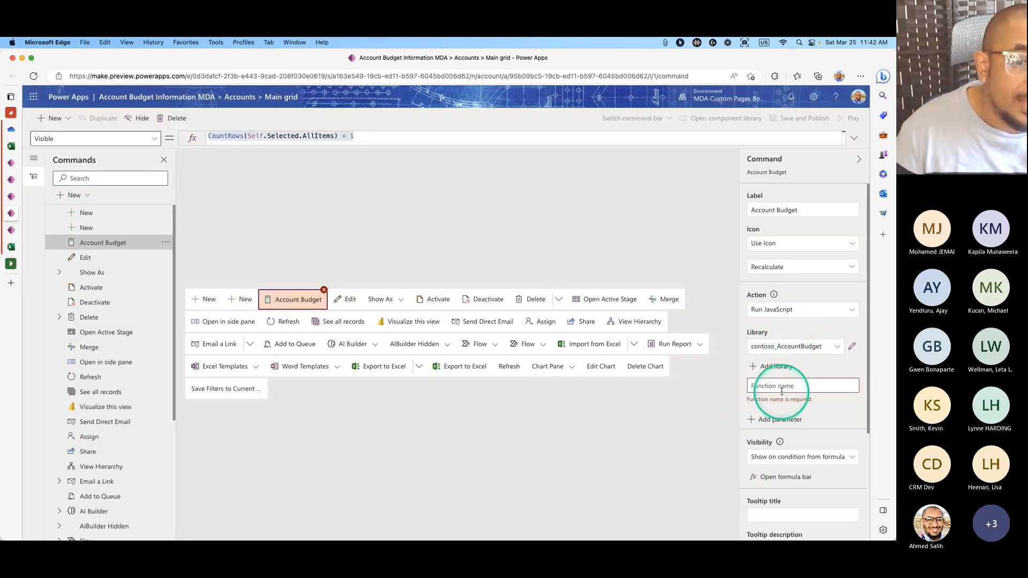
{"action": "left_click", "coordinate": [827, 387]}
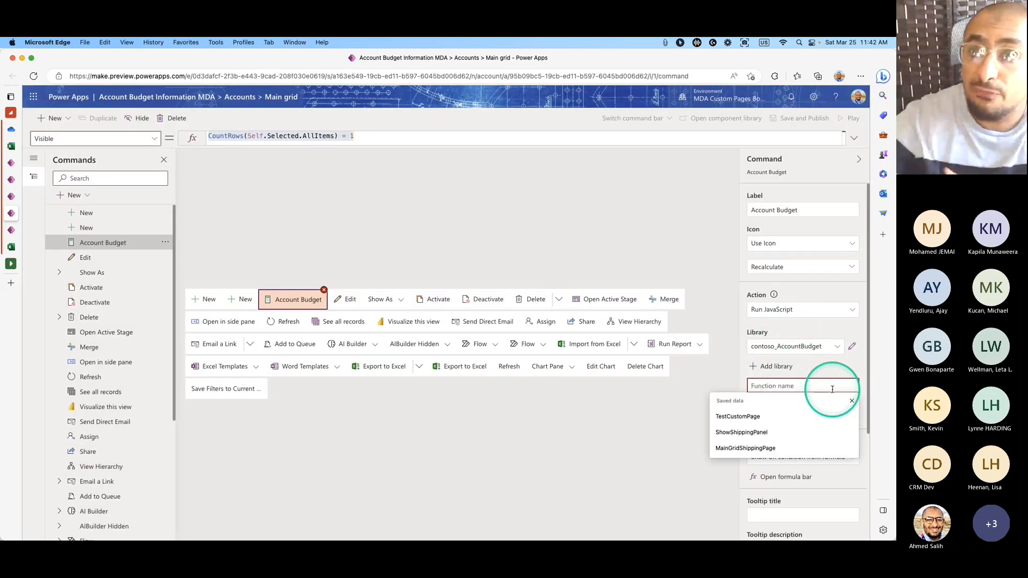
{"action": "key", "text": "super+Tab"}
{"action": "left_click", "coordinate": [363, 238]}
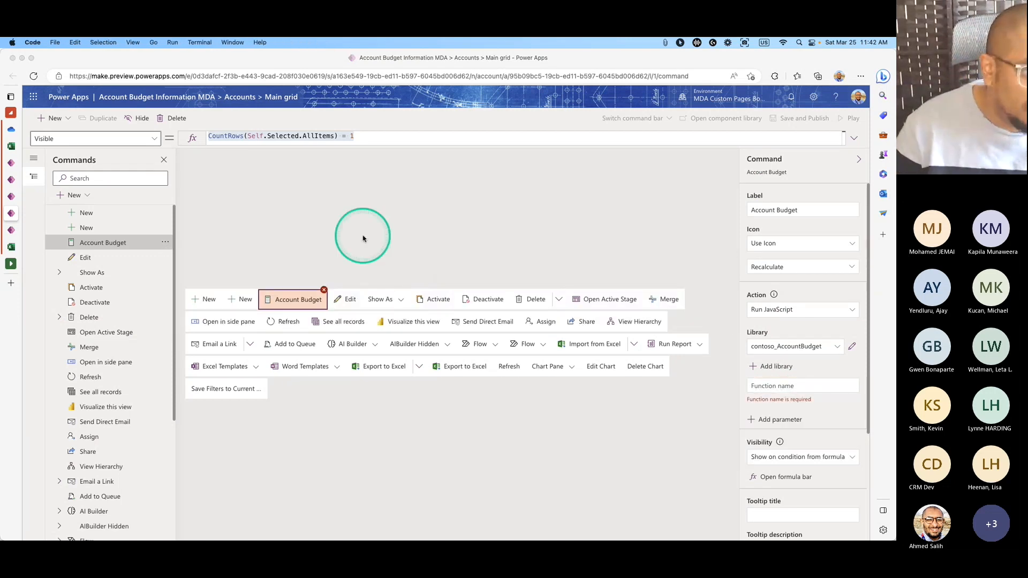
{"action": "key", "text": "super+Tab"}
{"action": "left_click", "coordinate": [204, 280]}
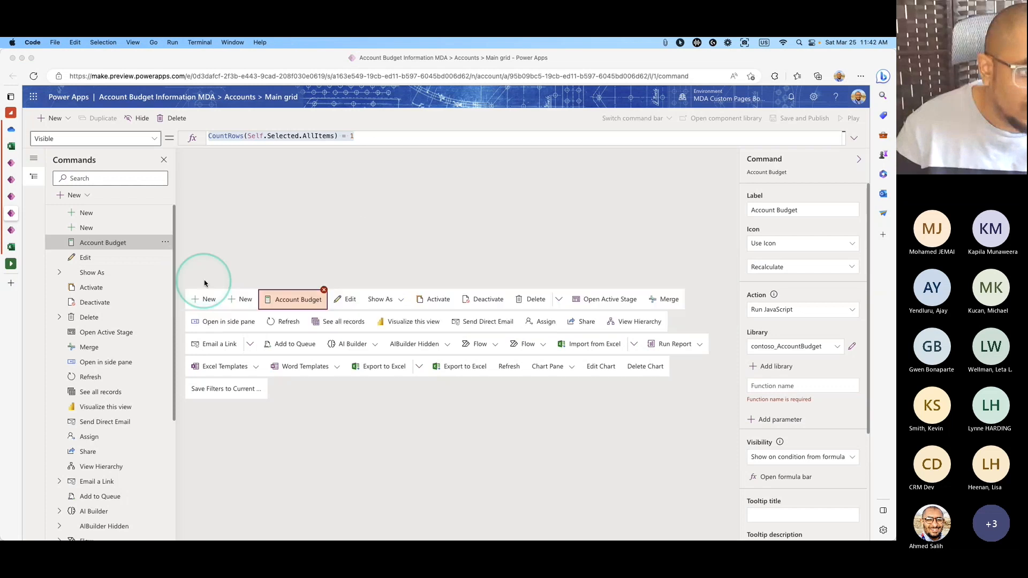
{"action": "mouse_move", "coordinate": [345, 535]}
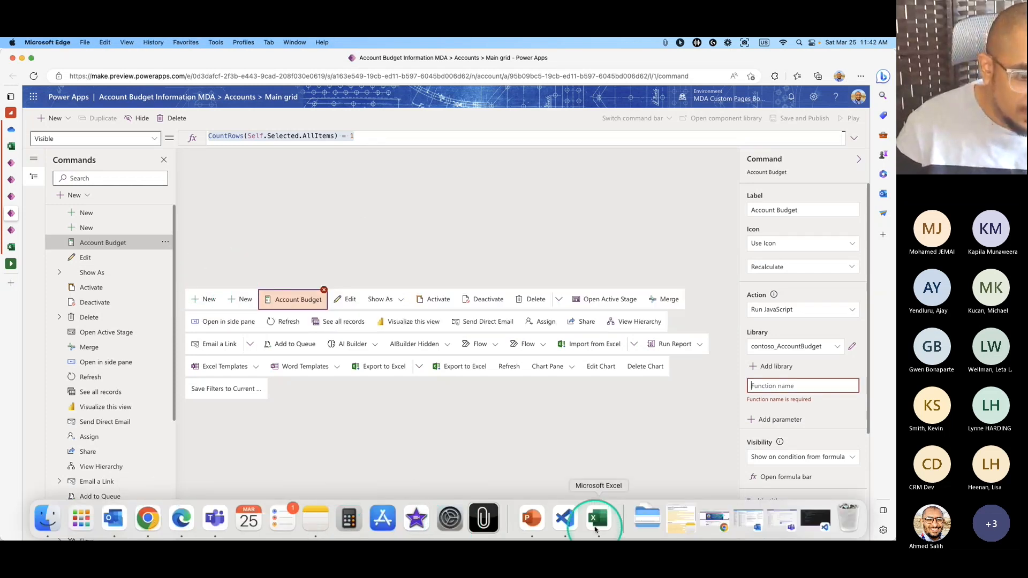
{"action": "left_click", "coordinate": [571, 525]}
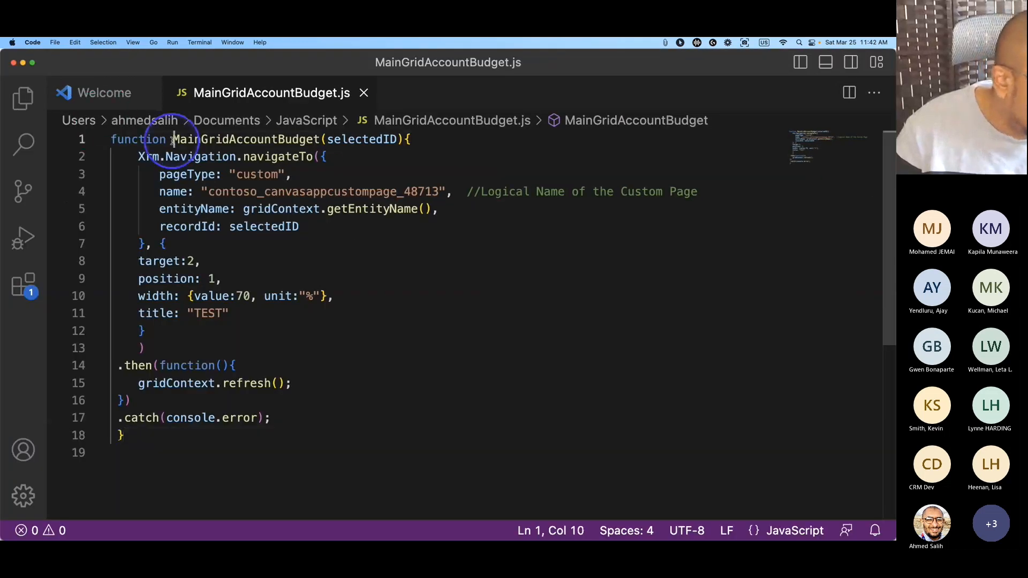
{"action": "left_click_drag", "start_coordinate": [174, 139], "coordinate": [316, 139]}
{"action": "key", "text": "super+c"}
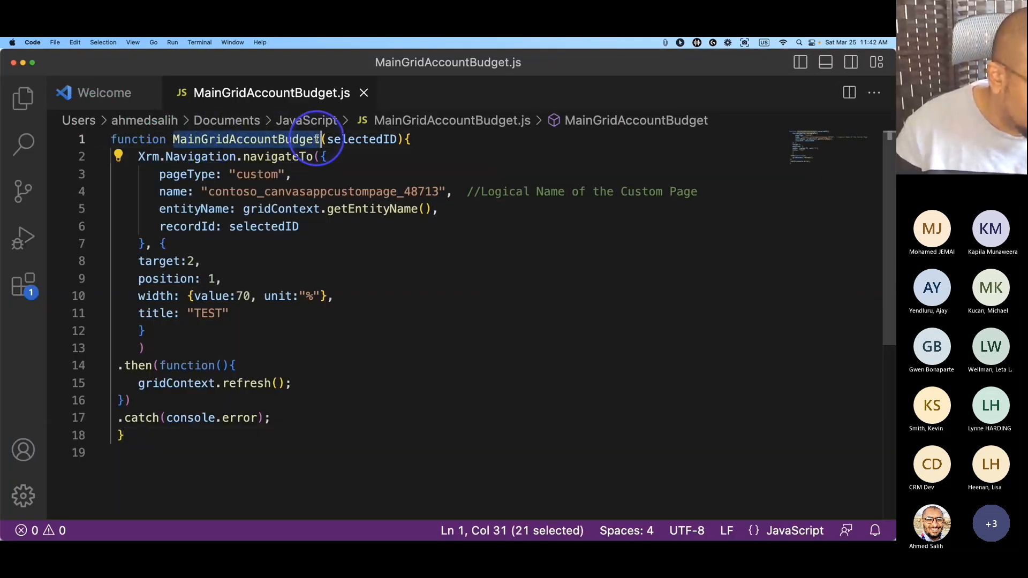
{"action": "left_click", "coordinate": [23, 64]}
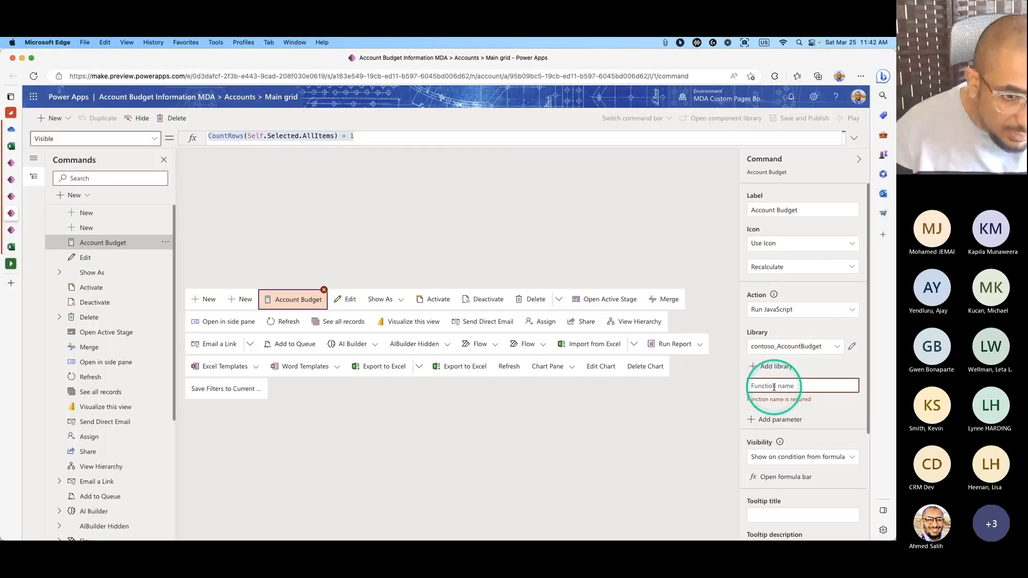
{"action": "left_click", "coordinate": [773, 386]}
{"action": "key", "text": "super+v"}
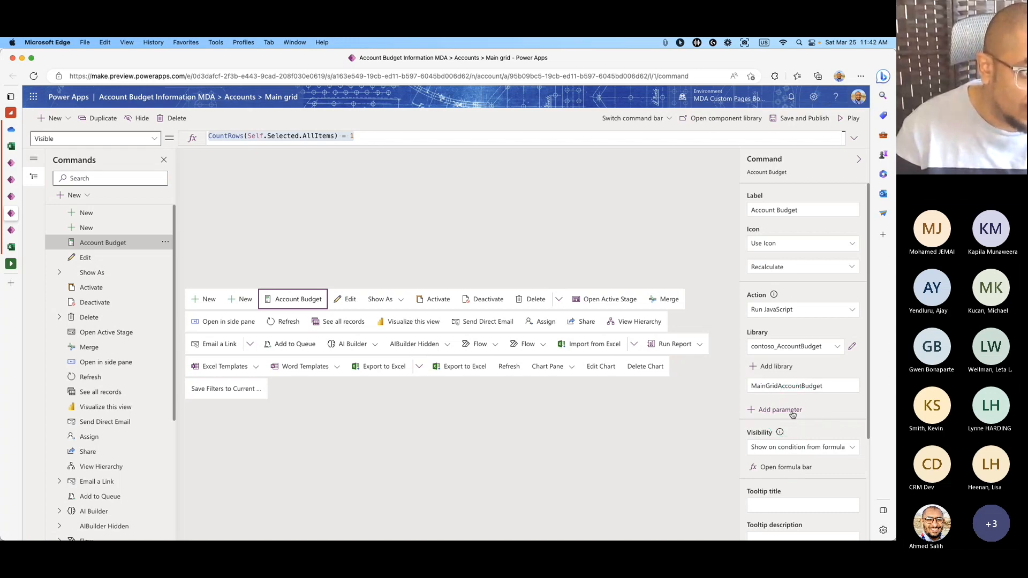
Add Parameter 1 as SelectedControl, then save and publish the command.
{"action": "key", "text": "super+Tab"}
{"action": "left_click_drag", "start_coordinate": [356, 144], "coordinate": [360, 144]}
{"action": "double_click", "coordinate": [359, 141]}
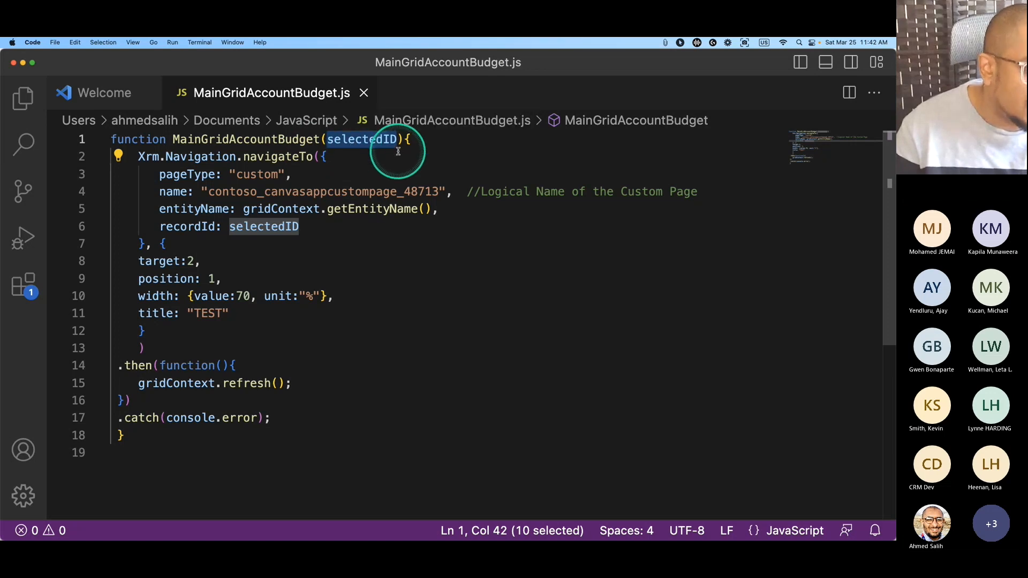
{"action": "key", "text": "super+Tab"}
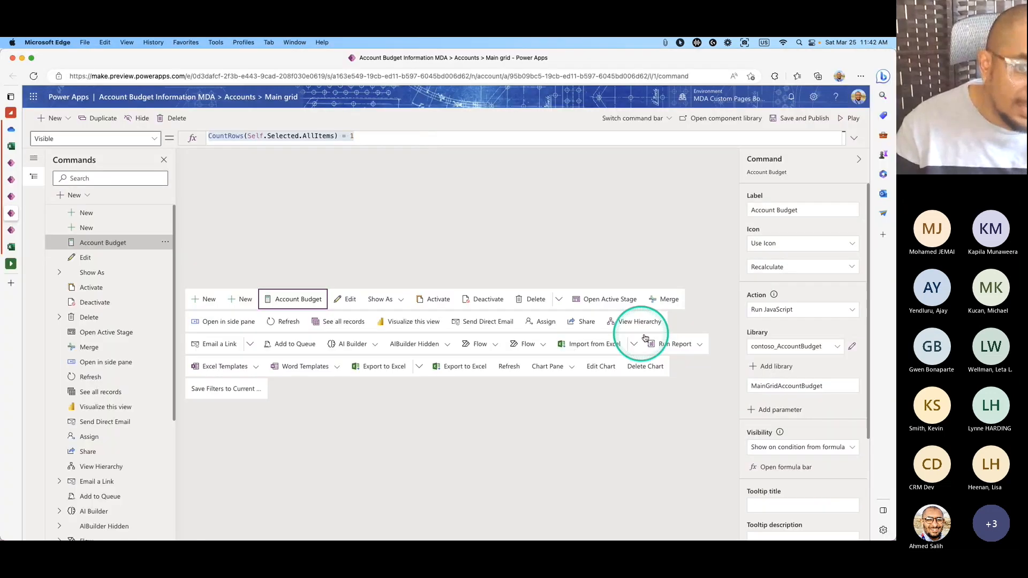
{"action": "left_click", "coordinate": [783, 415]}
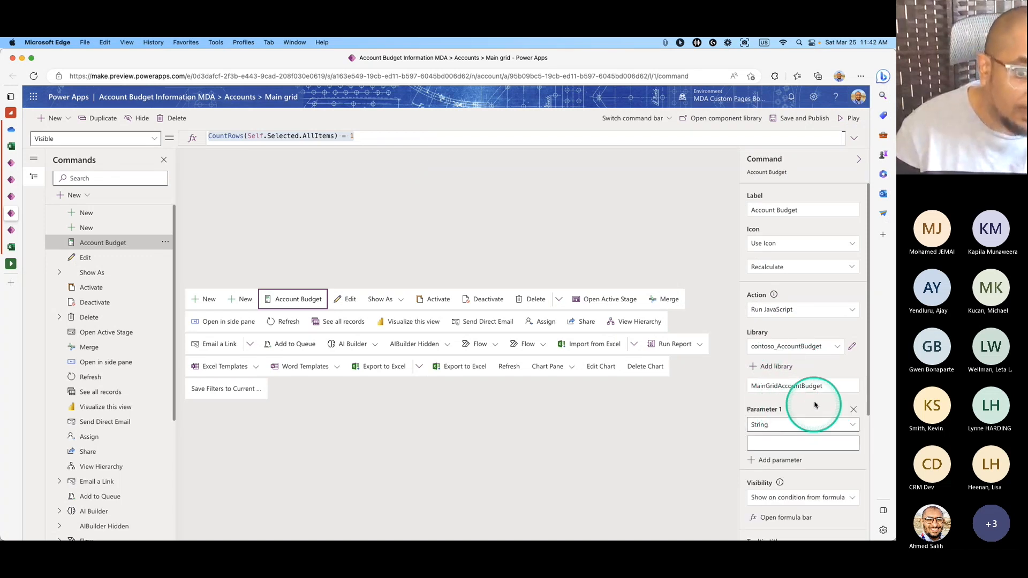
{"action": "scroll", "coordinate": [833, 395], "scroll_direction": "down", "scroll_amount": 2}
{"action": "left_click", "coordinate": [853, 369]}
{"action": "left_click_drag", "start_coordinate": [856, 389], "coordinate": [864, 427]}
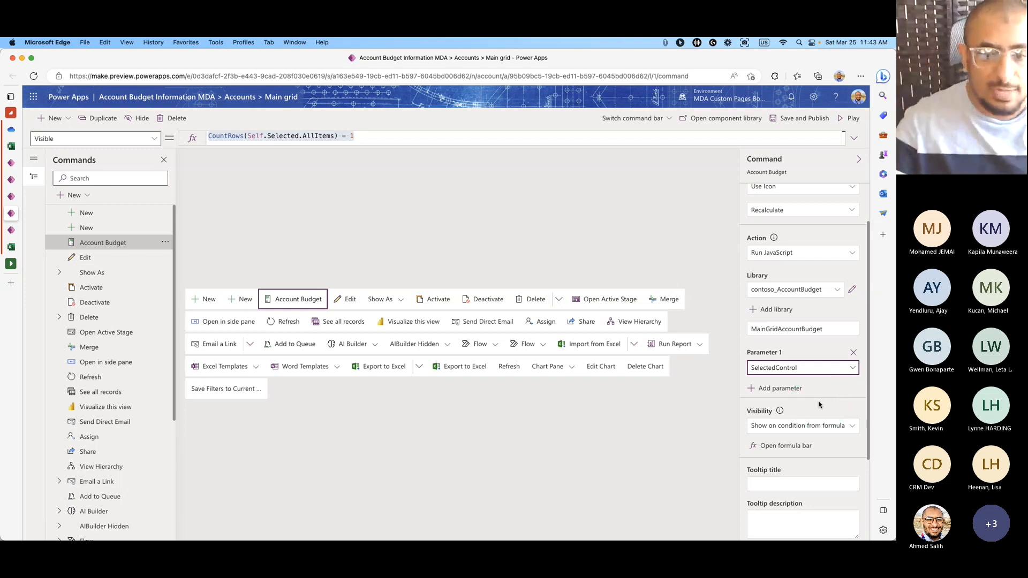
{"action": "scroll", "coordinate": [846, 369], "scroll_direction": "down", "scroll_amount": 5}
{"action": "scroll", "coordinate": [842, 376], "scroll_direction": "up", "scroll_amount": 7}
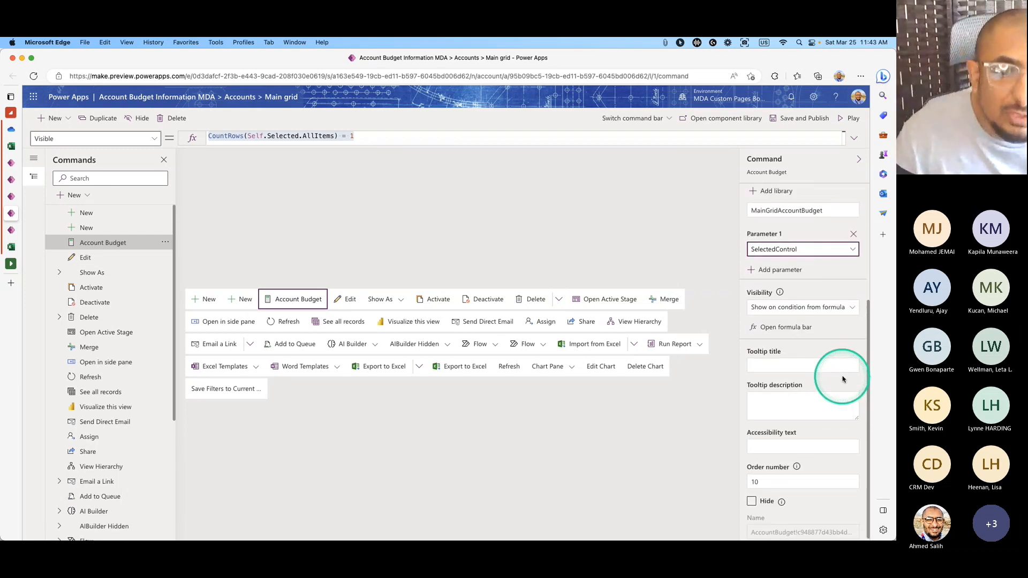
{"action": "left_click", "coordinate": [796, 123]}
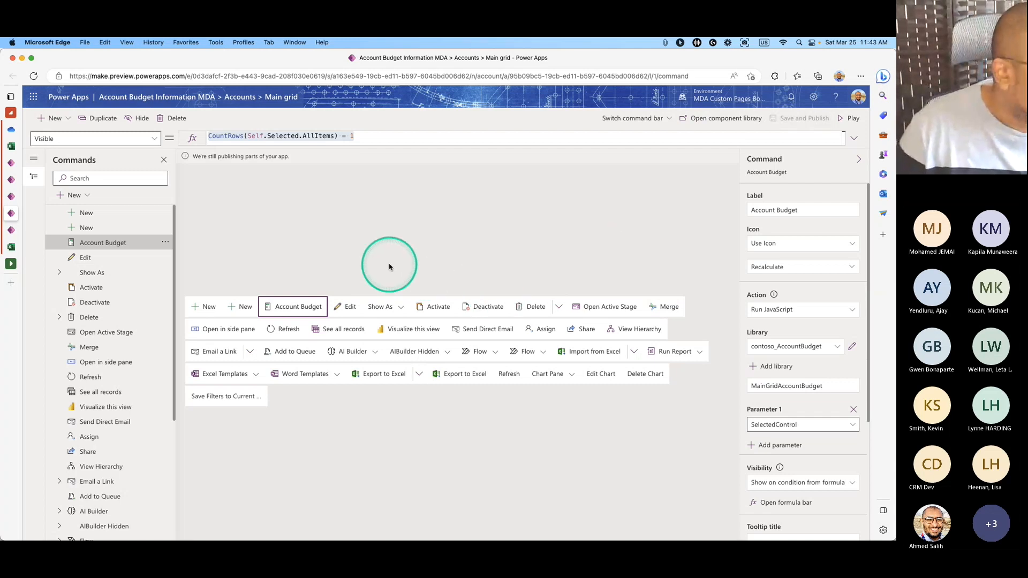
Play the Account Budget Information app in a new tab and reload it for the latest version.
{"action": "left_click", "coordinate": [849, 118]}
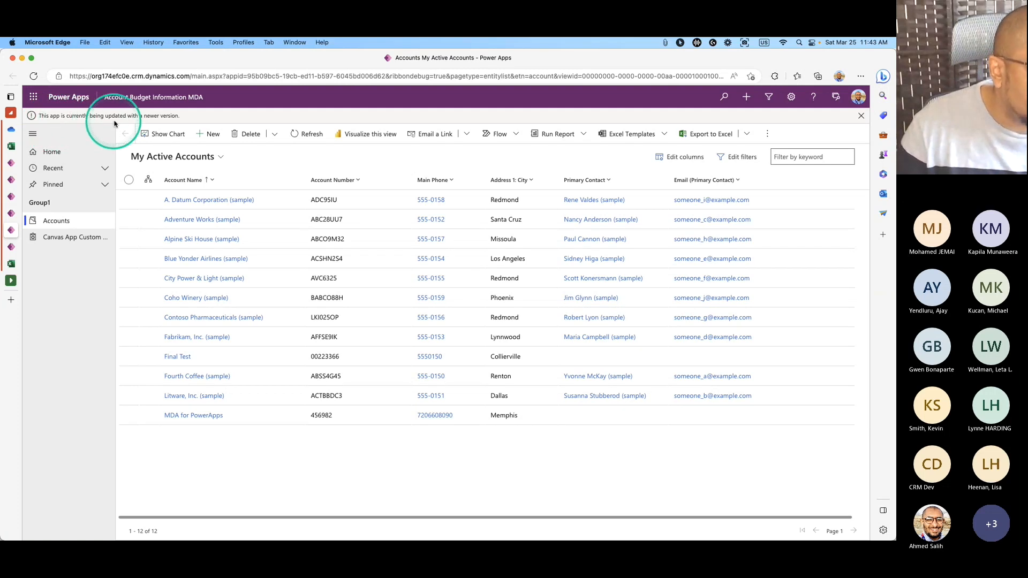
{"action": "left_click", "coordinate": [33, 80]}
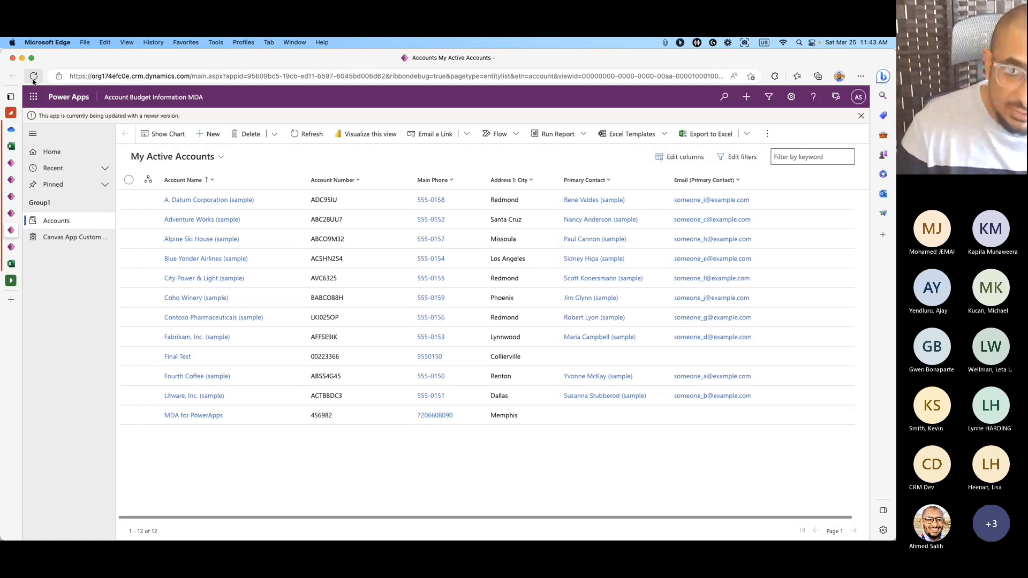
In the canvas page editor, select App in Tree view and select its full OnStart formula.
{"action": "left_click", "coordinate": [33, 79]}
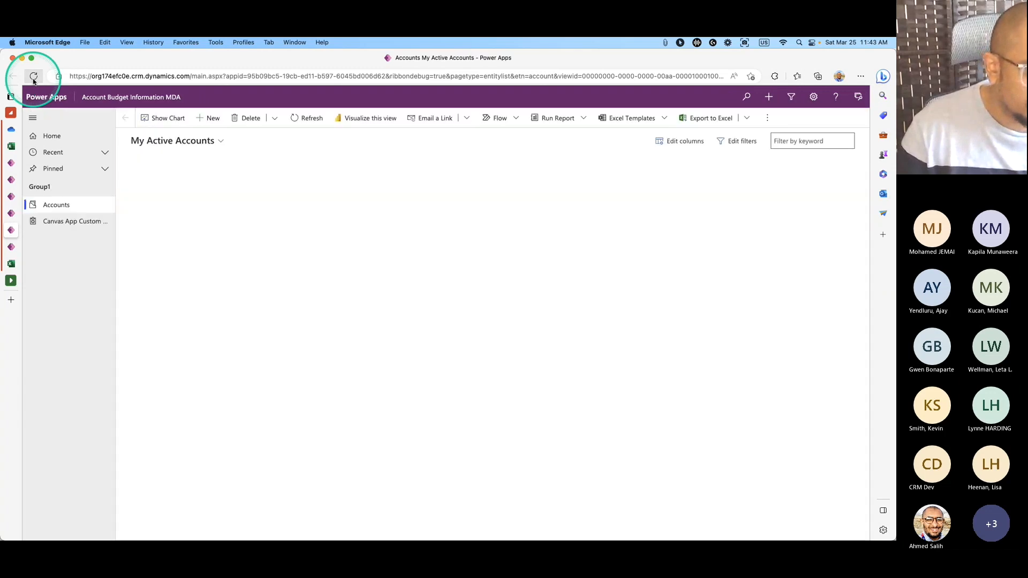
{"action": "left_click", "coordinate": [11, 247]}
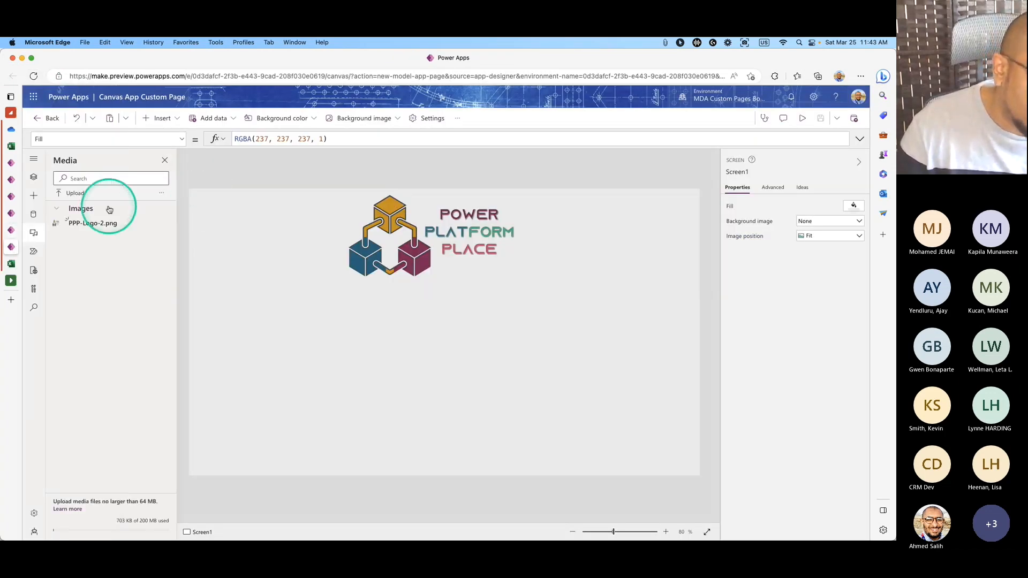
{"action": "left_click", "coordinate": [34, 179]}
{"action": "left_click", "coordinate": [86, 201]}
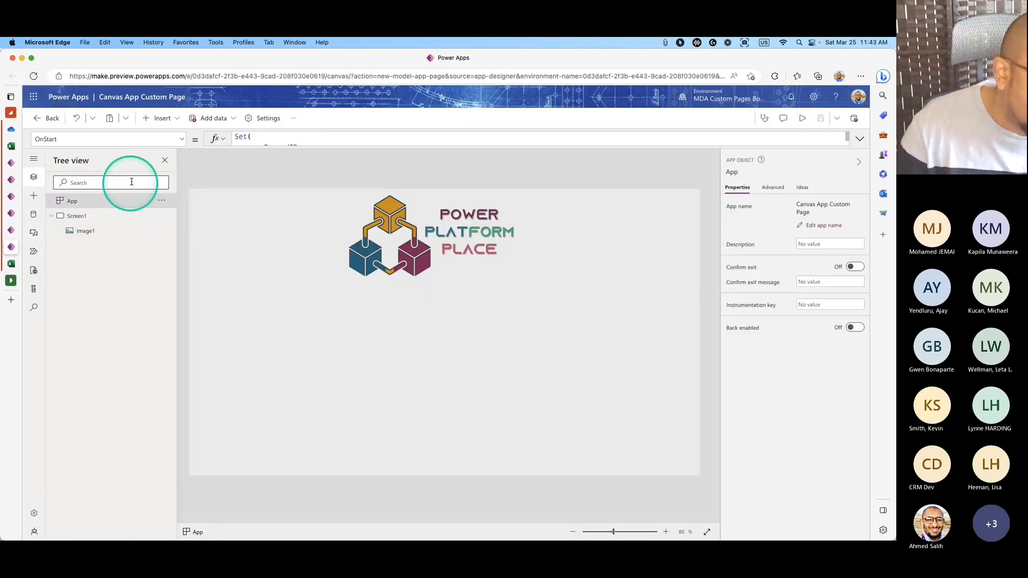
{"action": "left_click_drag", "start_coordinate": [254, 147], "coordinate": [271, 343]}
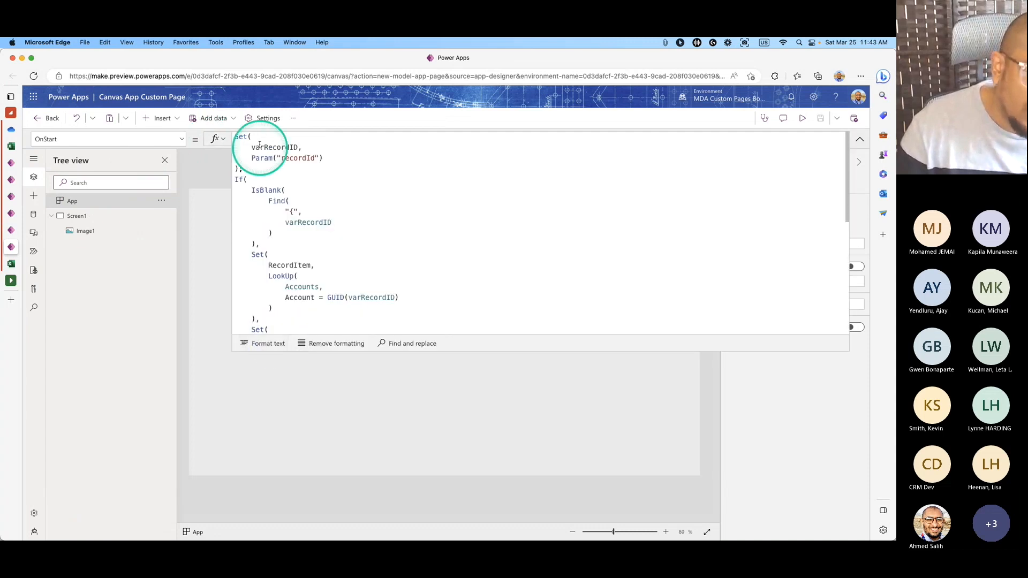
{"action": "left_click_drag", "start_coordinate": [236, 137], "coordinate": [289, 389]}
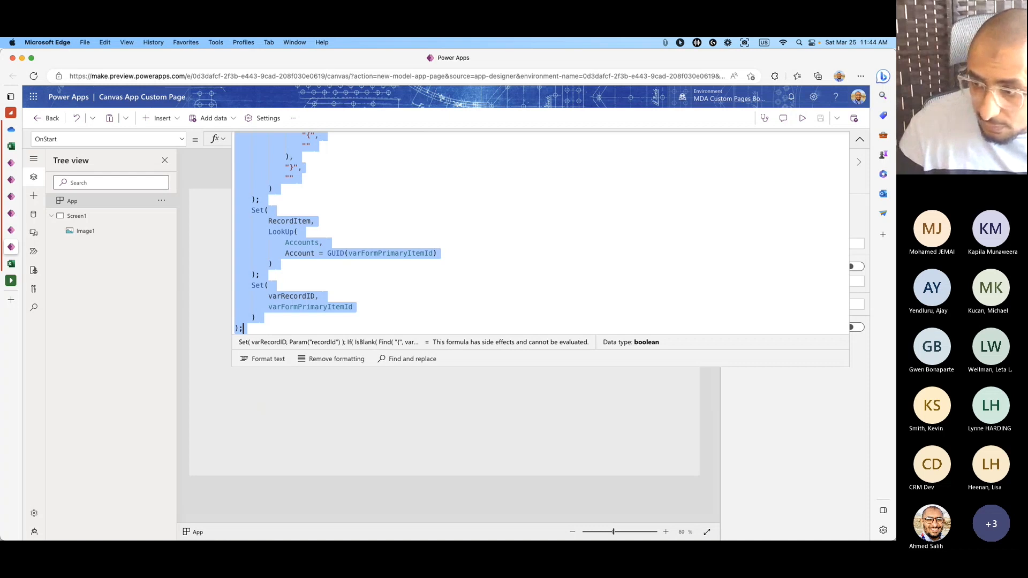
{"action": "key", "text": "super+Tab"}
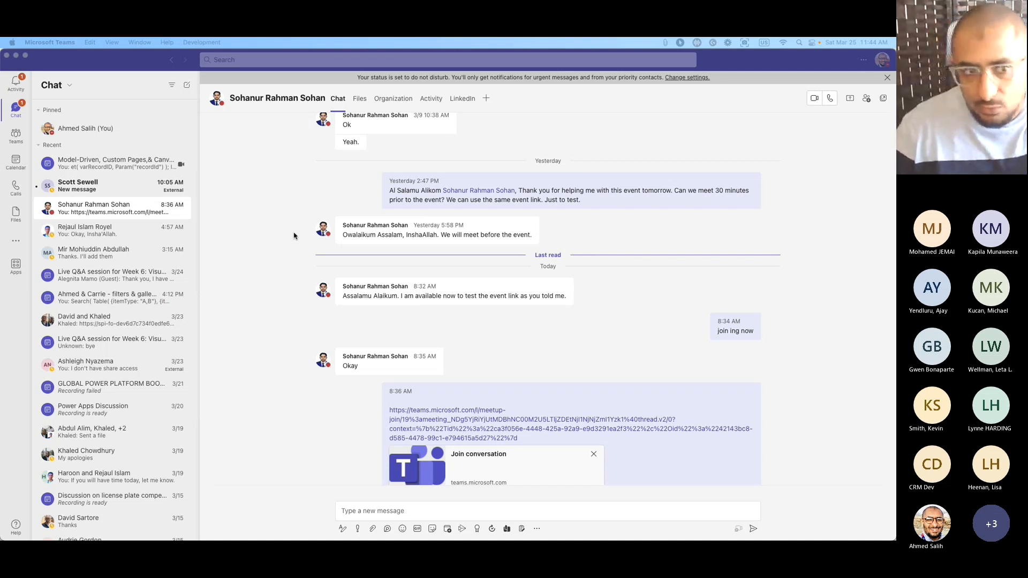
Hide the chat window and collapse the formula bar back to one line.
{"action": "left_click", "coordinate": [15, 56]}
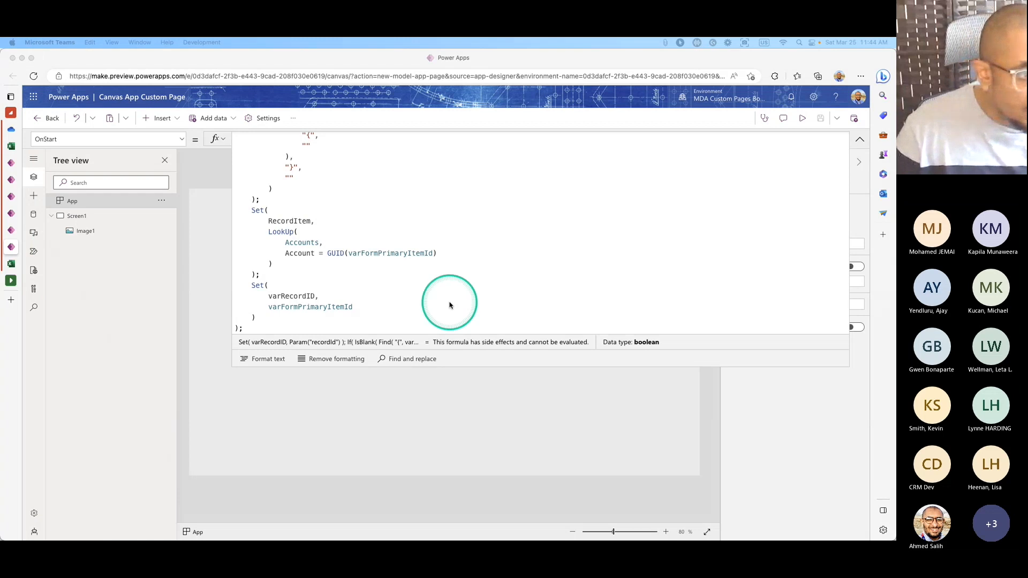
{"action": "scroll", "coordinate": [642, 269], "scroll_direction": "up", "scroll_amount": 10}
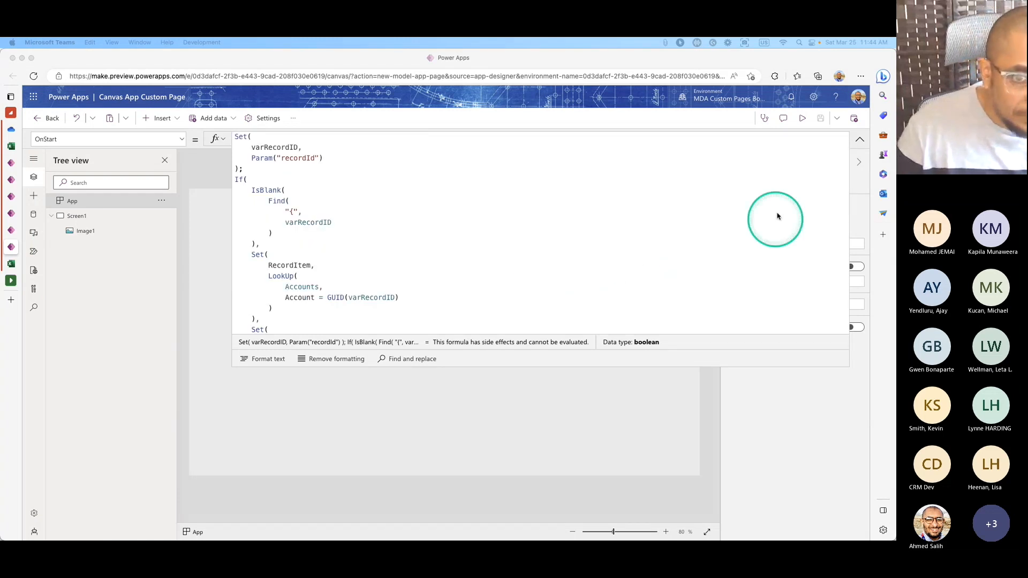
{"action": "left_click", "coordinate": [859, 139]}
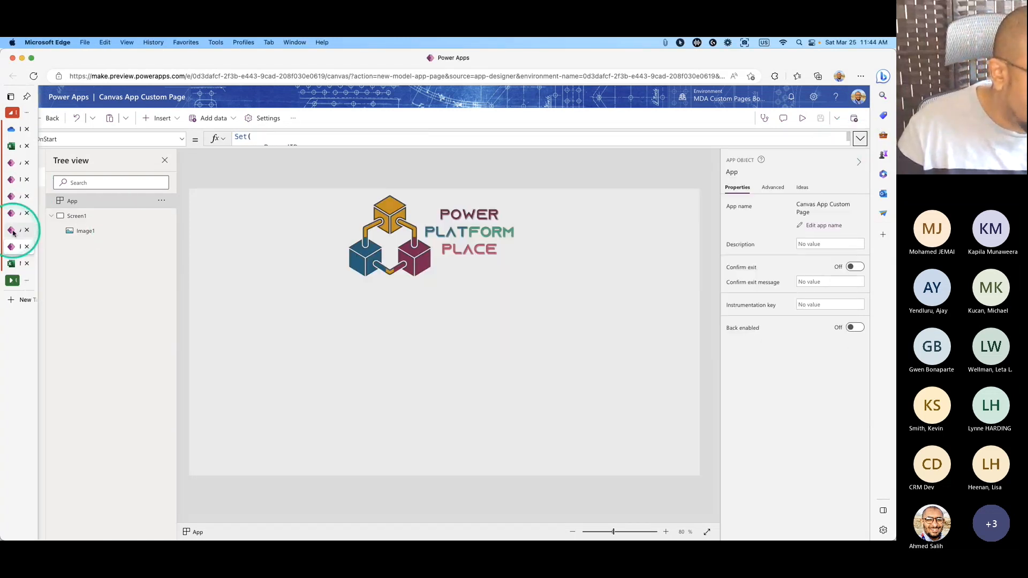
{"action": "left_click", "coordinate": [13, 231]}
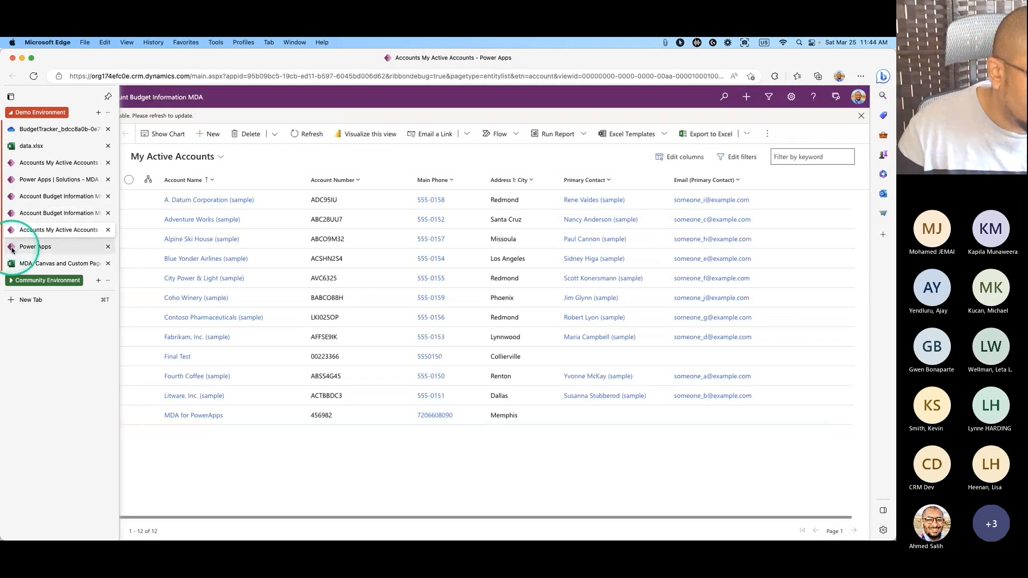
Reload the accounts list and run Account Budget on the first account, A. Datum Corporation.
{"action": "left_click", "coordinate": [19, 244]}
{"action": "left_click", "coordinate": [16, 213]}
{"action": "left_click", "coordinate": [16, 229]}
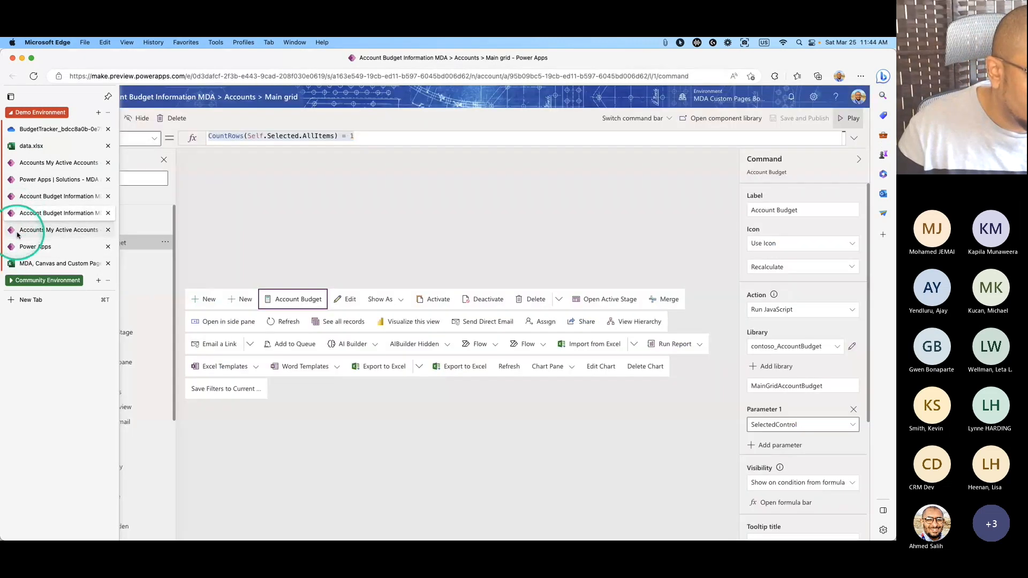
{"action": "left_click", "coordinate": [33, 76]}
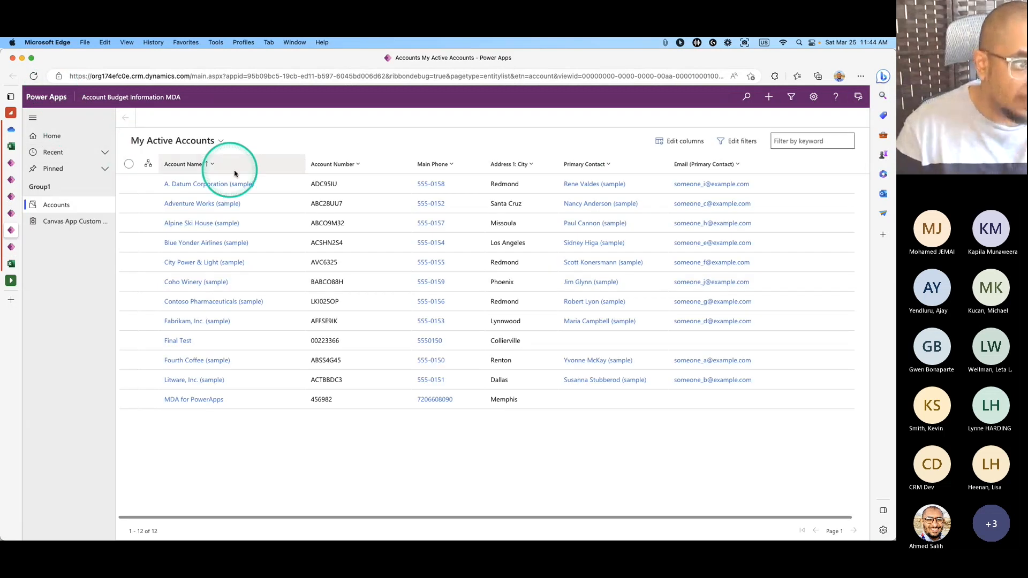
{"action": "left_click", "coordinate": [129, 184]}
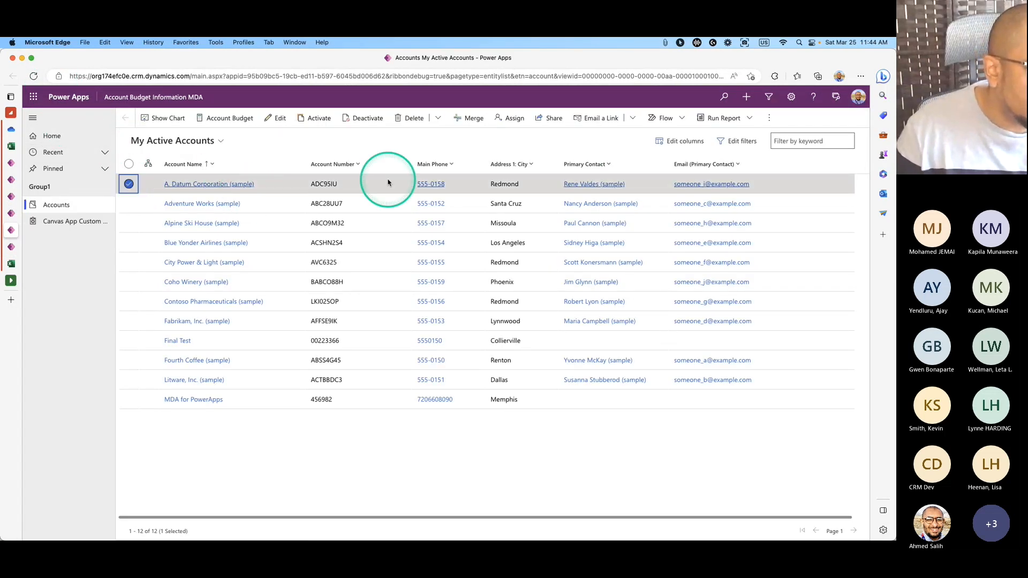
{"action": "left_click", "coordinate": [232, 120]}
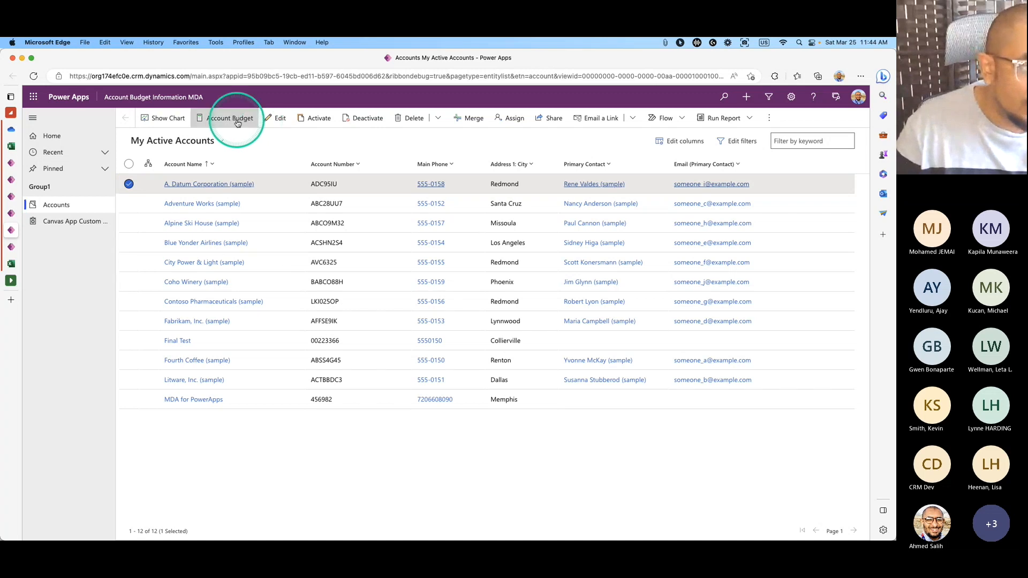
{"action": "left_click", "coordinate": [34, 76]}
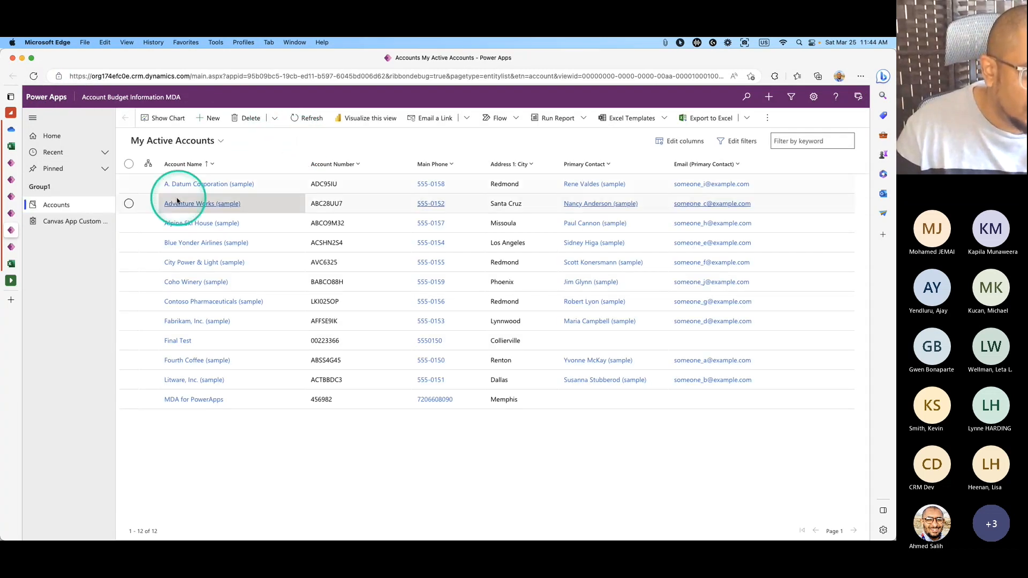
{"action": "left_click", "coordinate": [129, 184]}
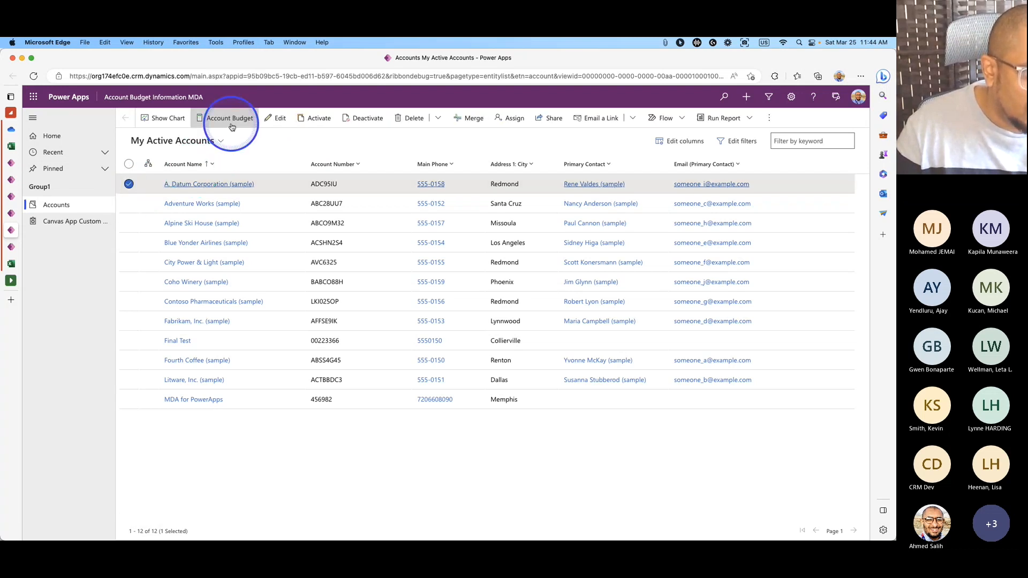
{"action": "left_click", "coordinate": [234, 120]}
Retry Account Budget on A. Datum Corporation, then select Adventure Works and reload the list.
{"action": "left_click", "coordinate": [33, 75]}
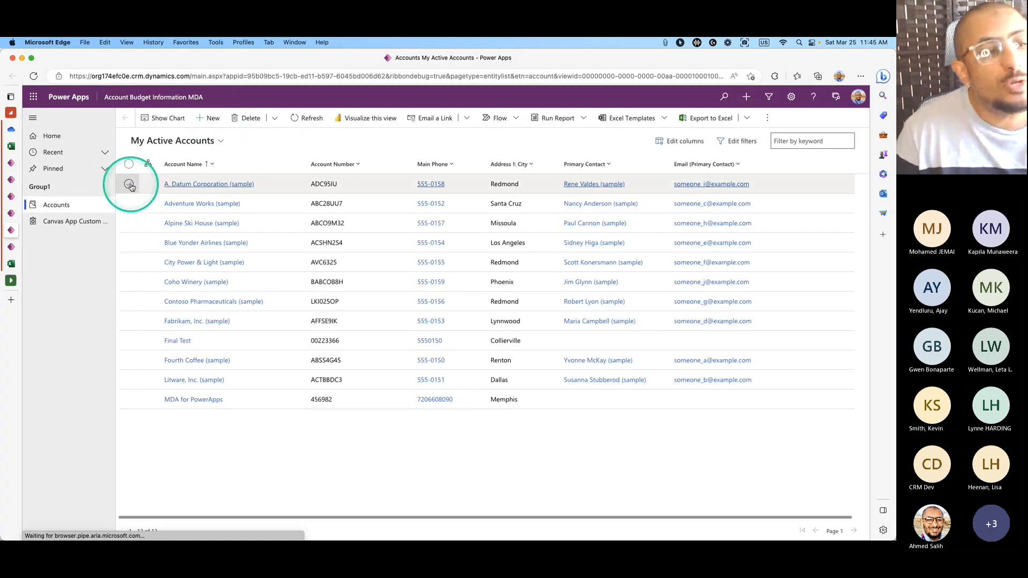
{"action": "left_click", "coordinate": [130, 185]}
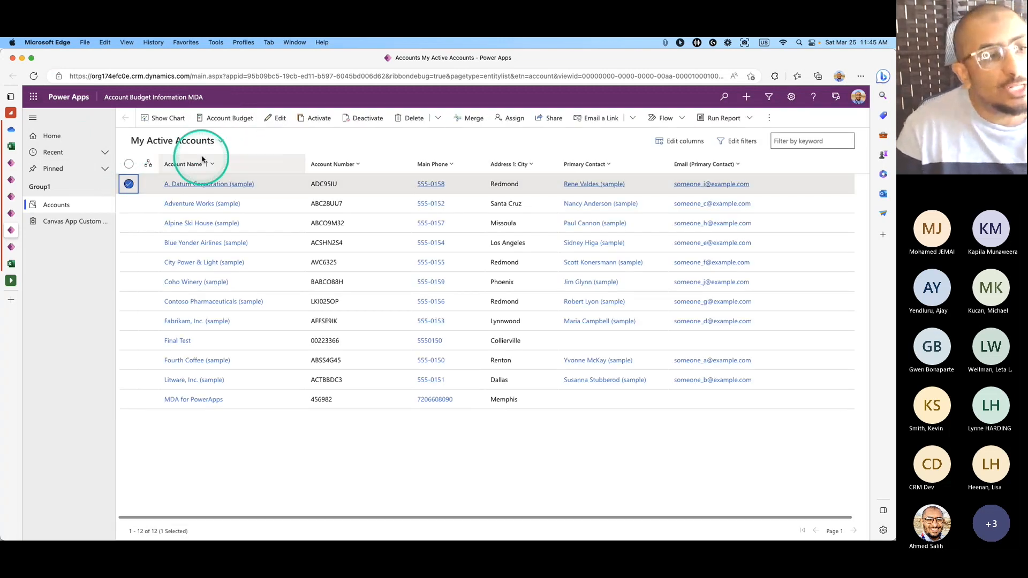
{"action": "left_click", "coordinate": [238, 119]}
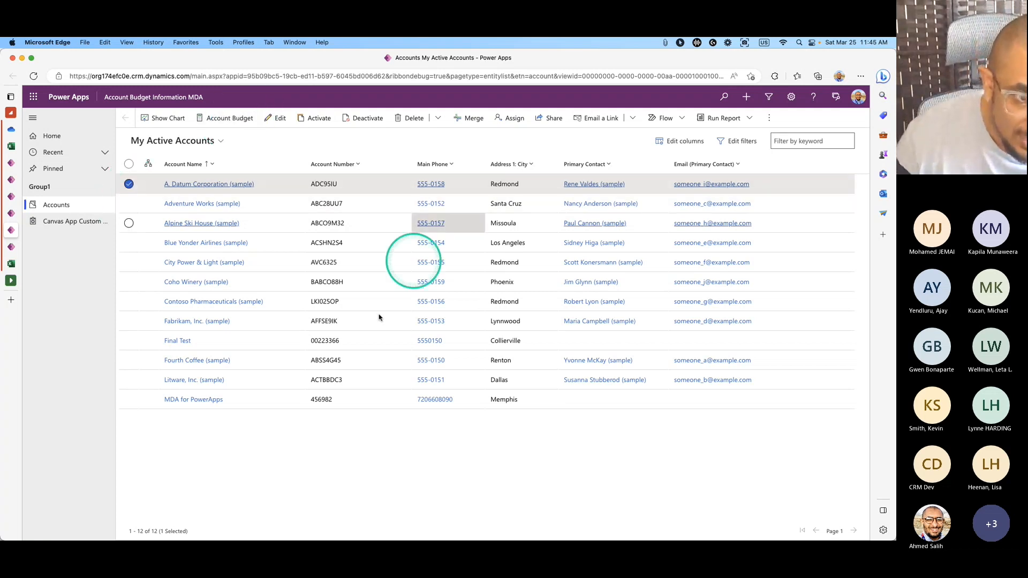
{"action": "left_click", "coordinate": [128, 184]}
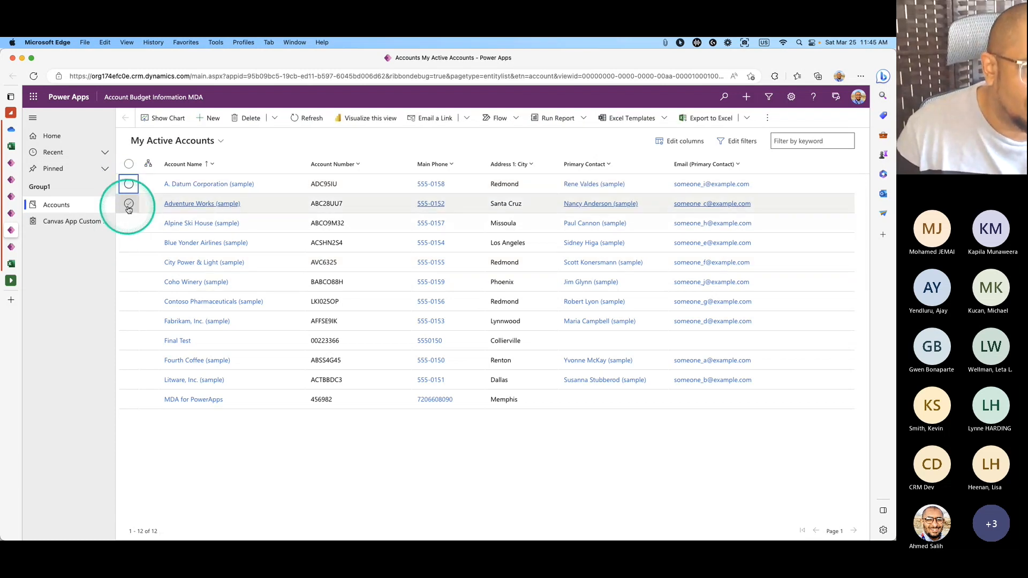
{"action": "left_click", "coordinate": [129, 205]}
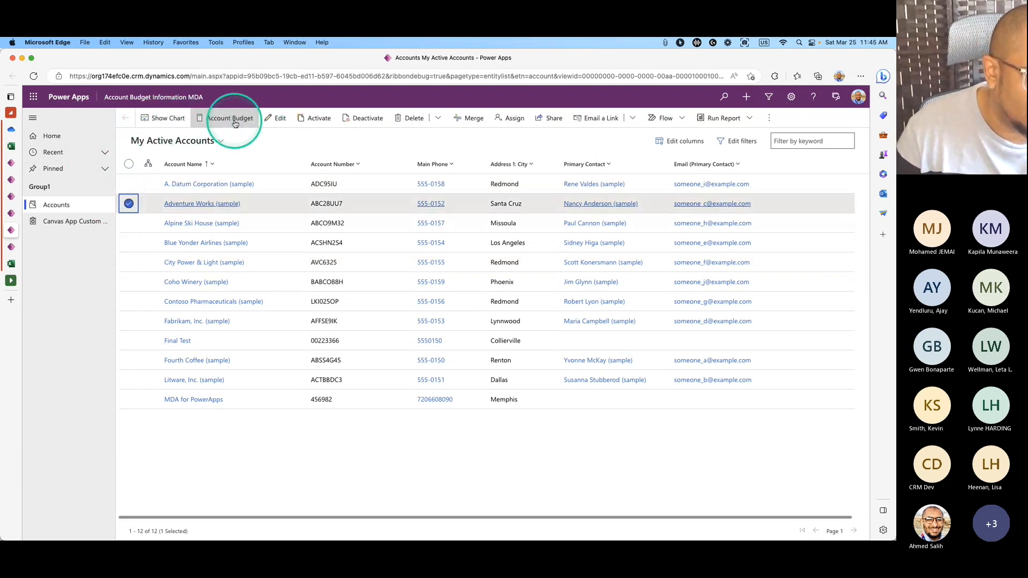
{"action": "left_click", "coordinate": [34, 79]}
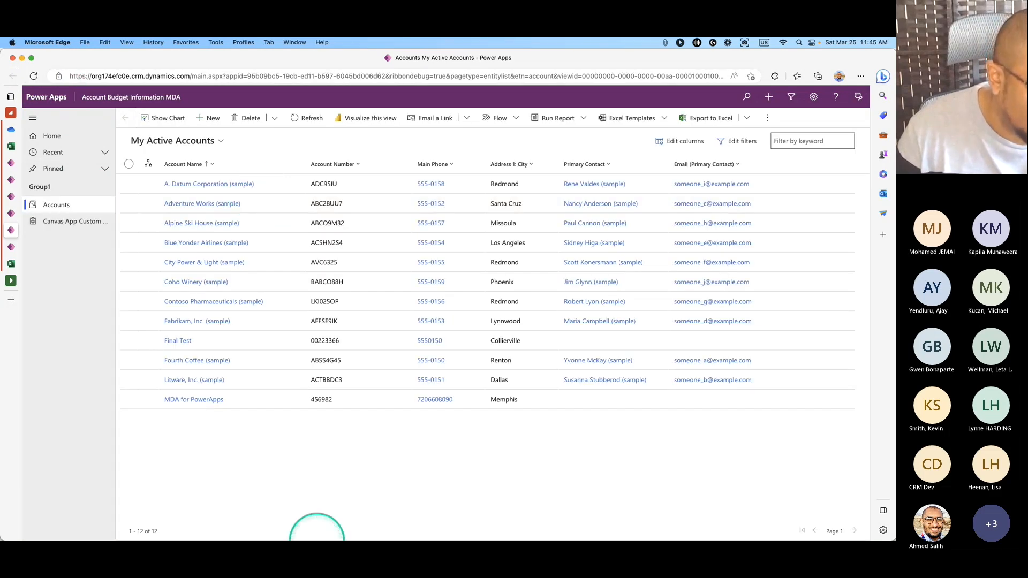
{"action": "mouse_move", "coordinate": [321, 533]}
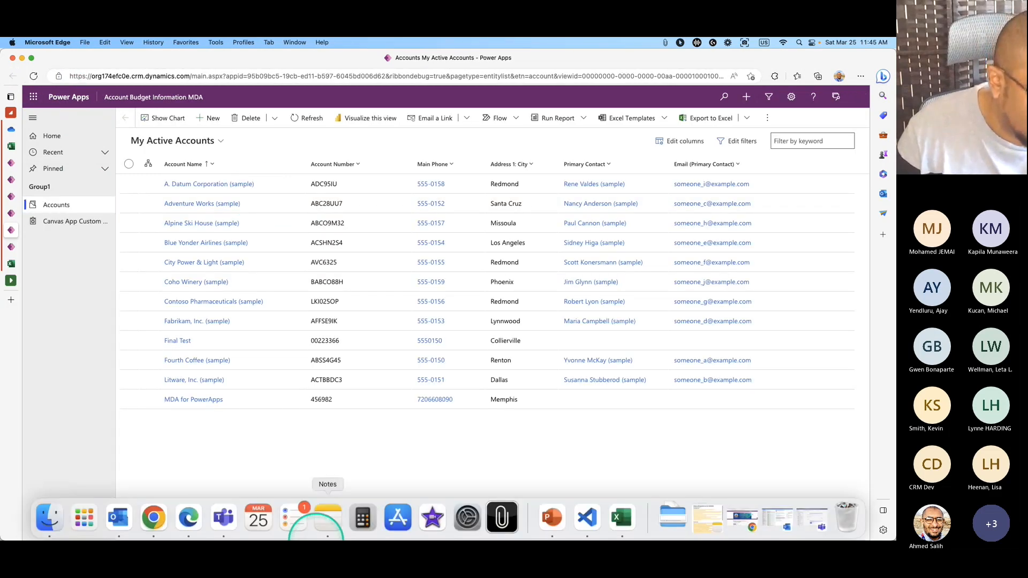
{"action": "left_click", "coordinate": [595, 525]}
Check the selectedID parameter and page name contoso_canvasappcustompage_48713, then minimize VS Code.
{"action": "left_click", "coordinate": [214, 174]}
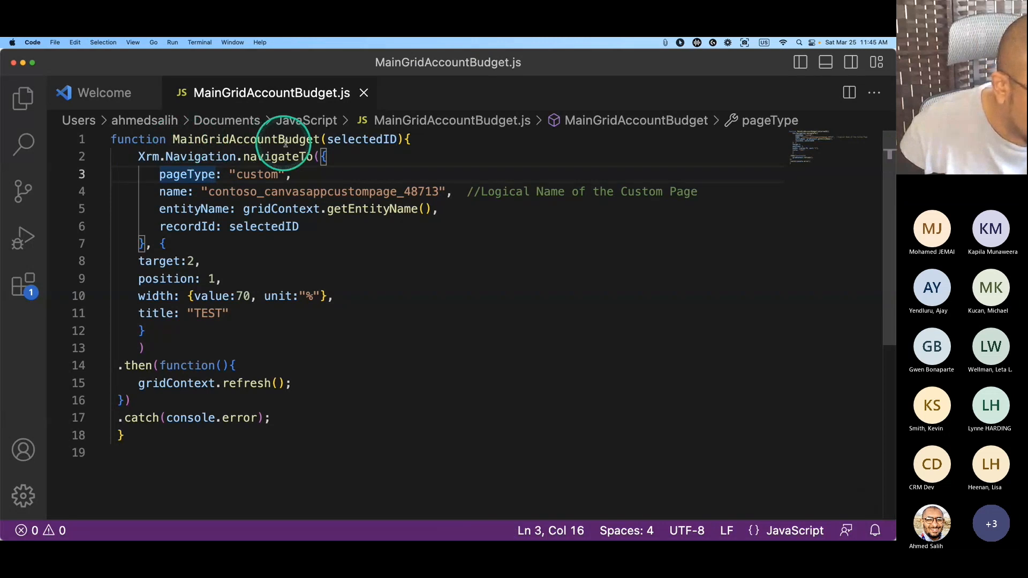
{"action": "left_click", "coordinate": [320, 140]}
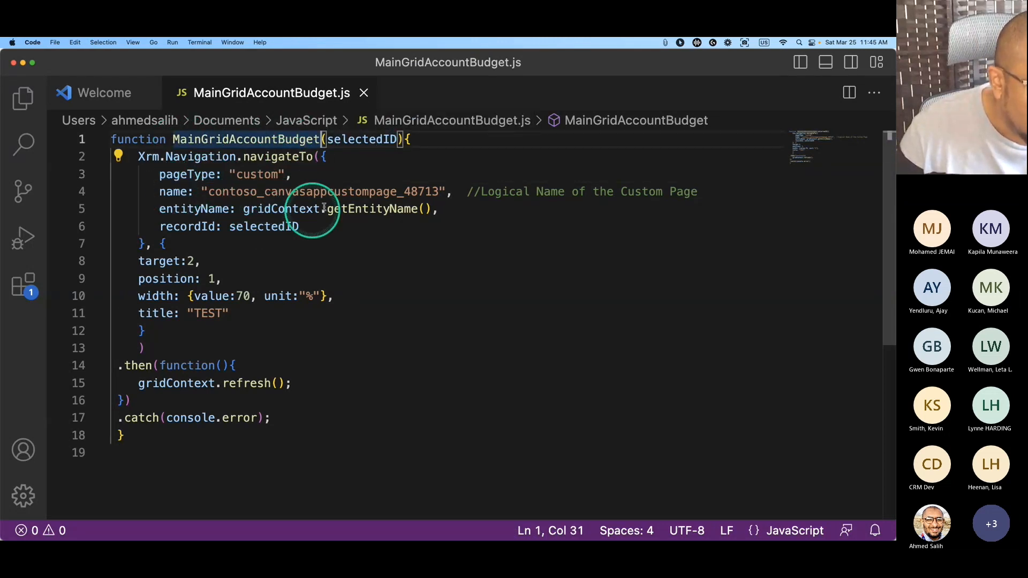
{"action": "left_click", "coordinate": [362, 192]}
{"action": "left_click_drag", "start_coordinate": [444, 191], "coordinate": [210, 195]}
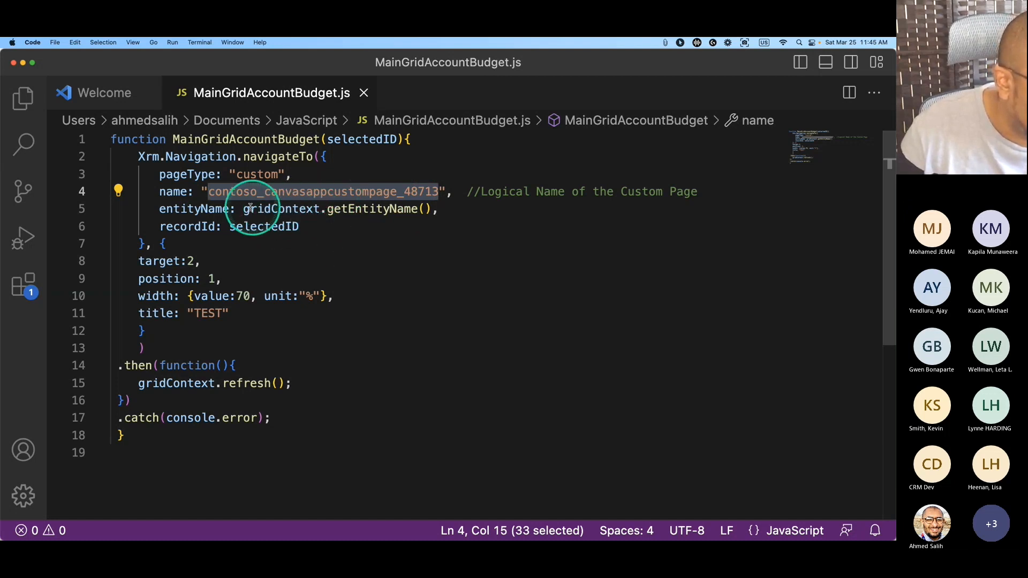
{"action": "left_click", "coordinate": [23, 63]}
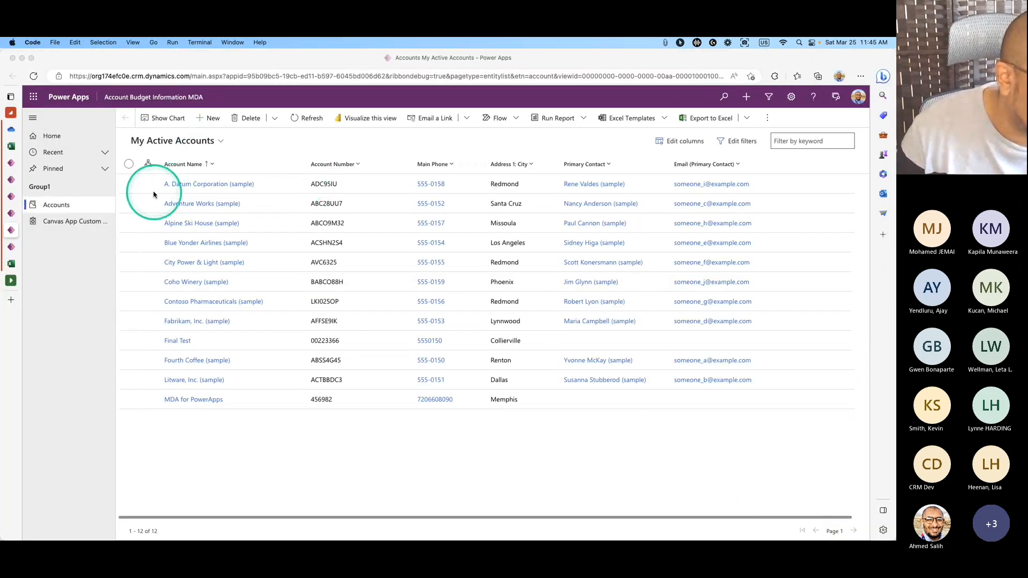
Select A. Datum Corporation, then go back to the solution tab and reload it.
{"action": "left_click", "coordinate": [149, 192]}
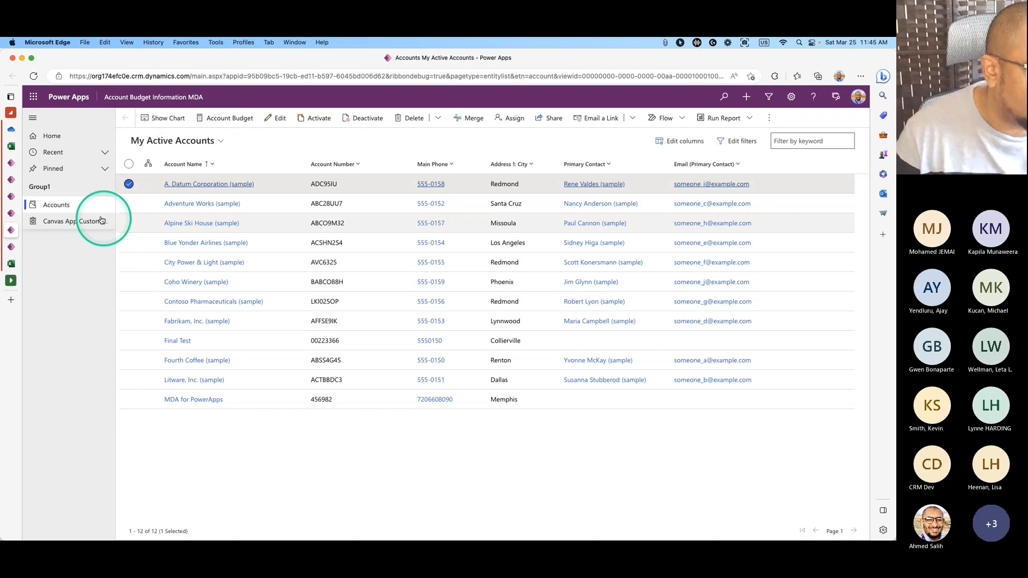
{"action": "left_click", "coordinate": [11, 213]}
{"action": "left_click", "coordinate": [12, 196]}
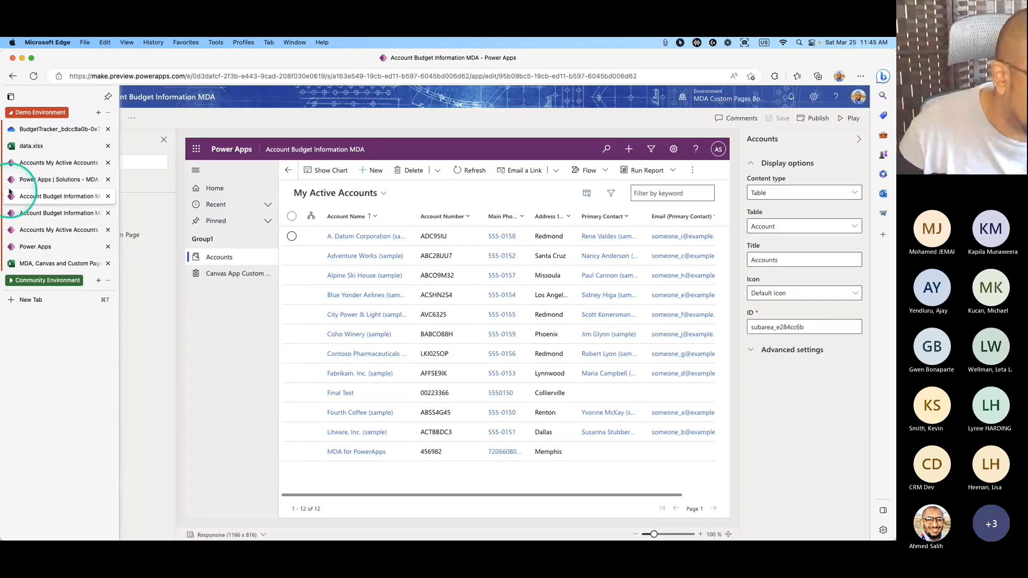
{"action": "left_click", "coordinate": [12, 179]}
{"action": "left_click", "coordinate": [11, 162]}
{"action": "left_click", "coordinate": [12, 198]}
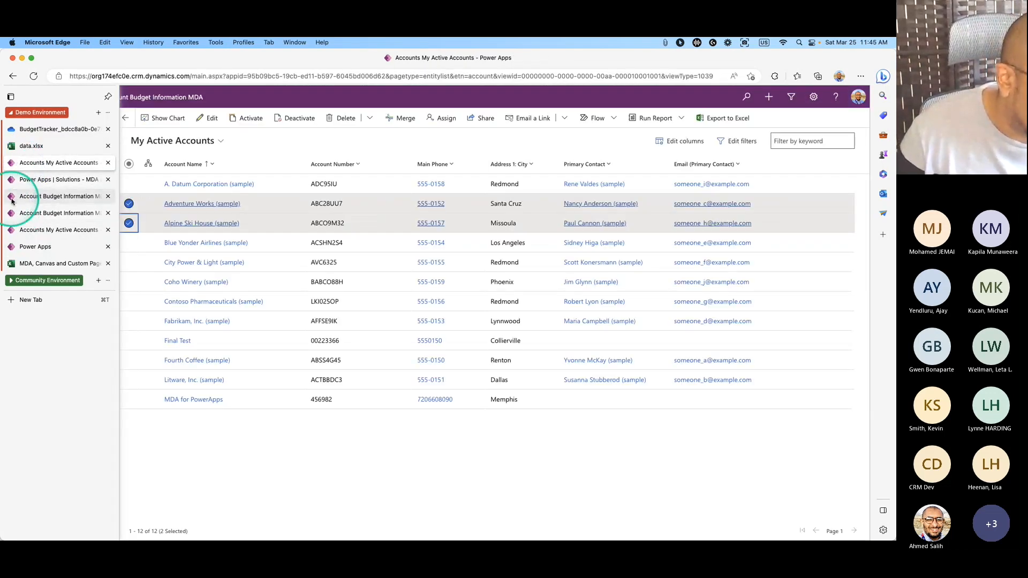
{"action": "left_click", "coordinate": [20, 179]}
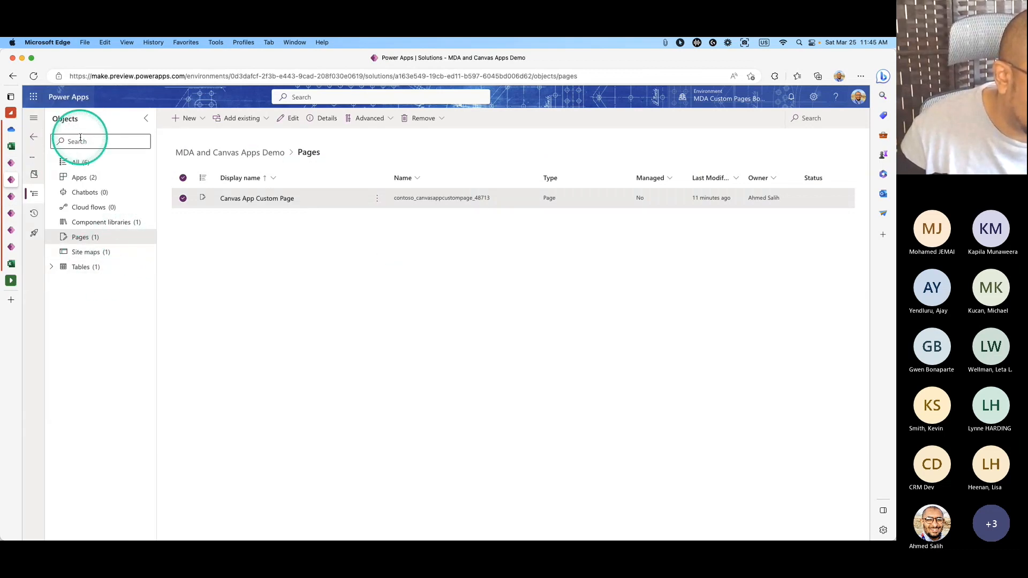
{"action": "left_click", "coordinate": [34, 76]}
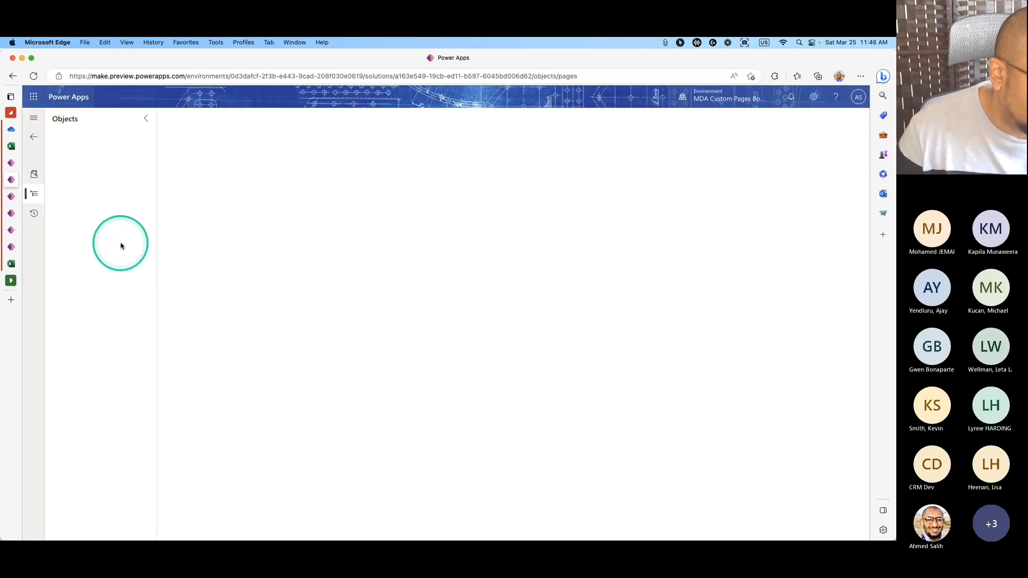
Open the AccountBudget web resource from Web resources using Edit in classic.
{"action": "left_click", "coordinate": [110, 222]}
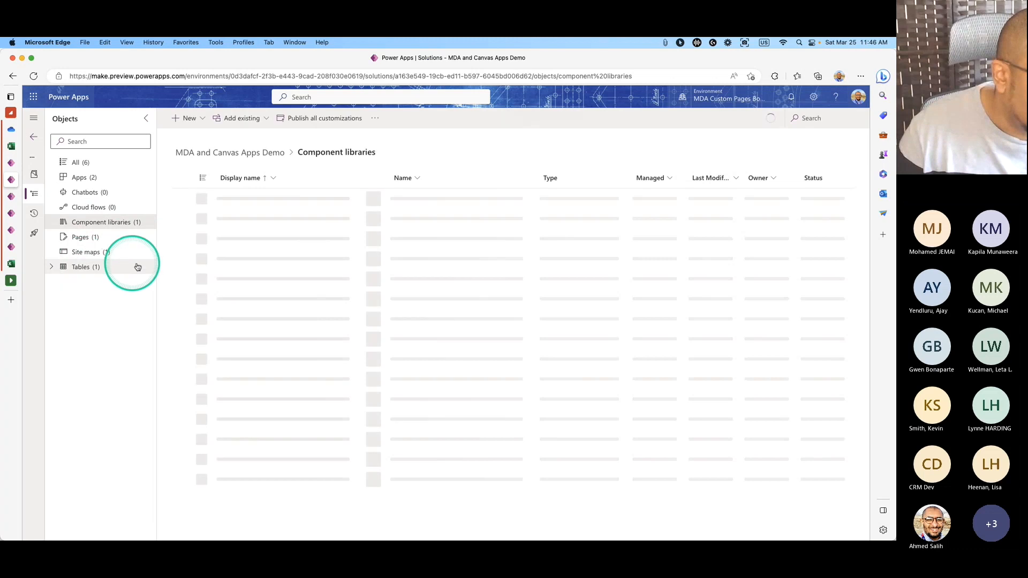
{"action": "left_click", "coordinate": [99, 281]}
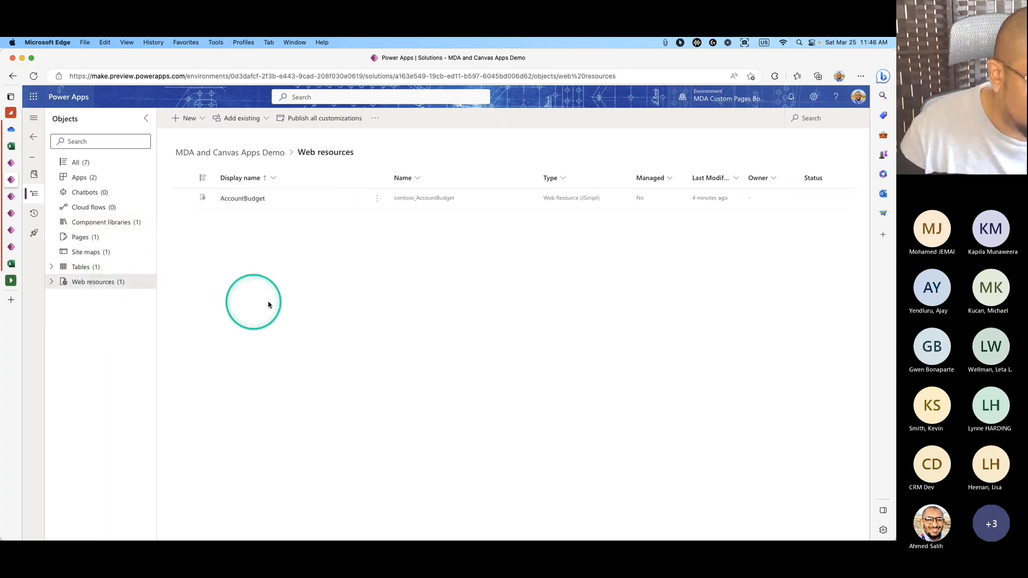
{"action": "left_click", "coordinate": [377, 198]}
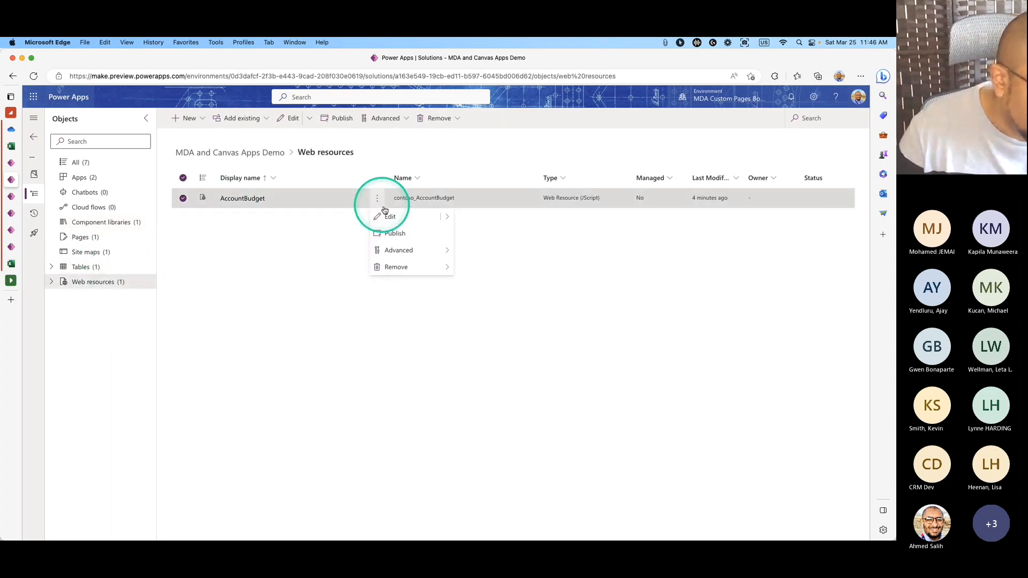
{"action": "mouse_move", "coordinate": [446, 216]}
{"action": "left_click", "coordinate": [477, 231]}
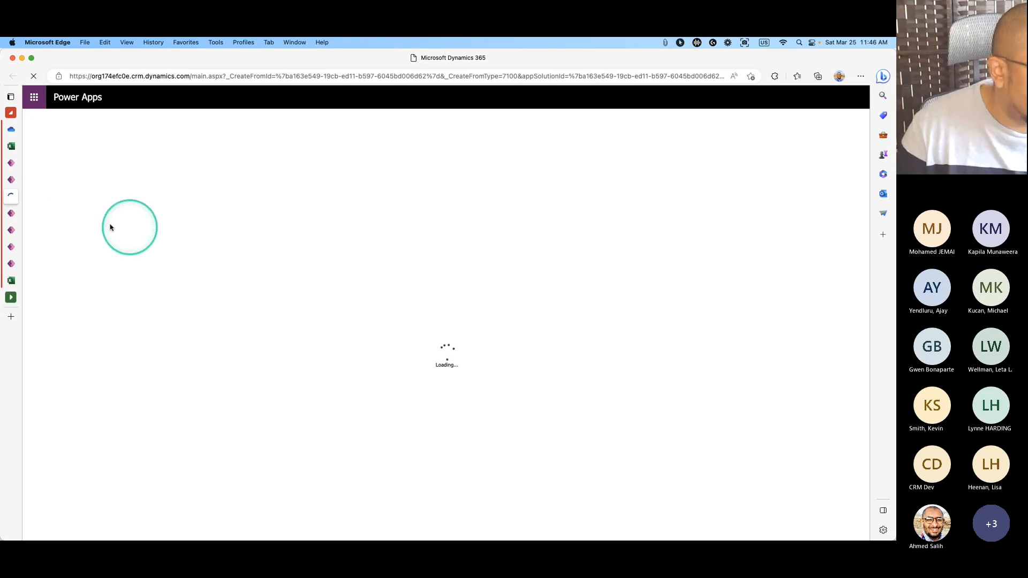
Close the finished dialog on the solution tab and show the solution's Pages list.
{"action": "left_click", "coordinate": [11, 232]}
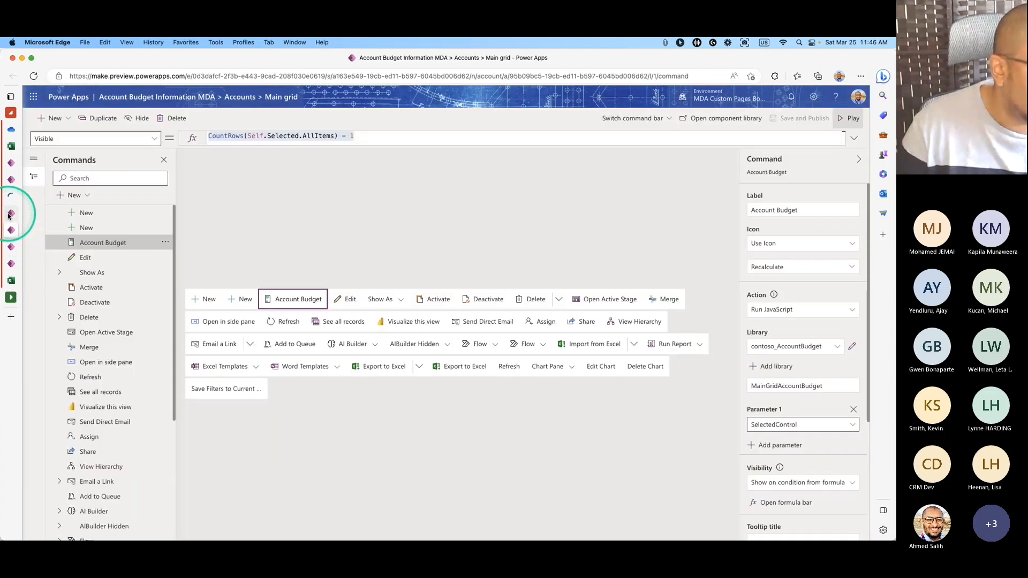
{"action": "left_click", "coordinate": [10, 213]}
{"action": "left_click", "coordinate": [13, 246]}
{"action": "left_click", "coordinate": [17, 263]}
{"action": "left_click", "coordinate": [11, 230]}
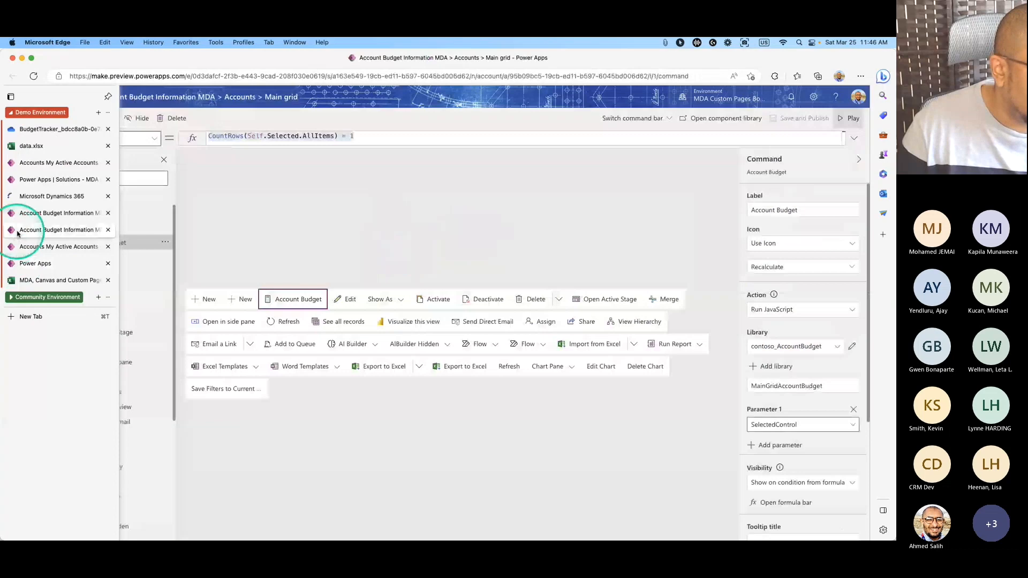
{"action": "left_click", "coordinate": [12, 247]}
{"action": "left_click", "coordinate": [28, 182]}
{"action": "left_click", "coordinate": [28, 163]}
{"action": "left_click", "coordinate": [28, 180]}
{"action": "left_click", "coordinate": [496, 349]}
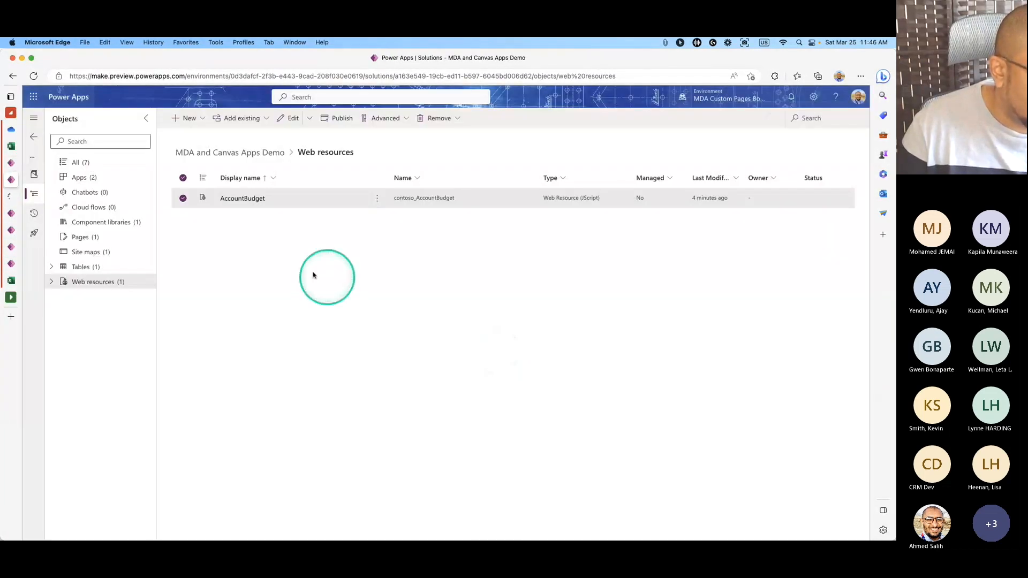
{"action": "left_click", "coordinate": [99, 238]}
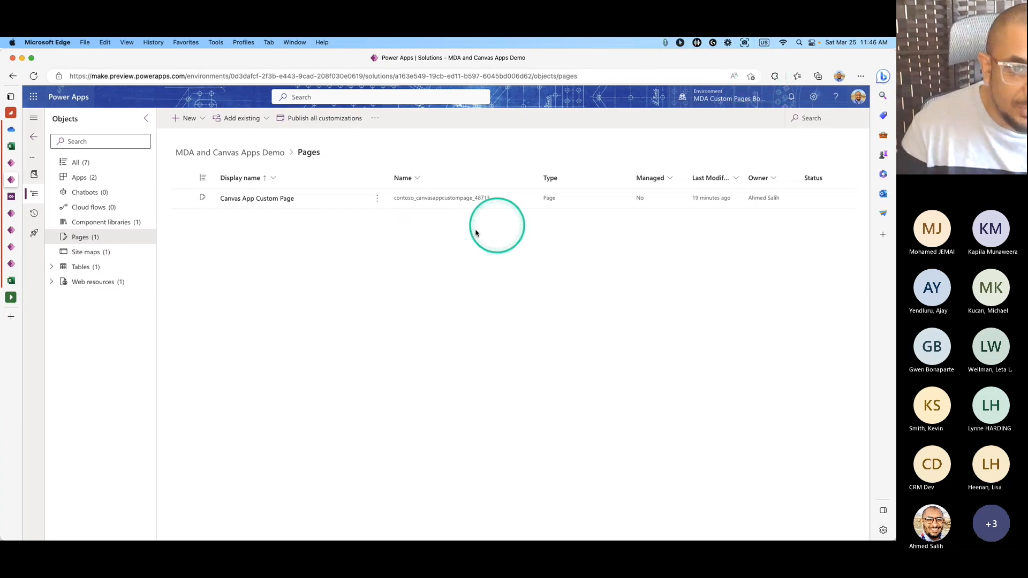
Screenshot the custom page name, then open the AccountBudget source in the Text Editor.
{"action": "left_click", "coordinate": [745, 43]}
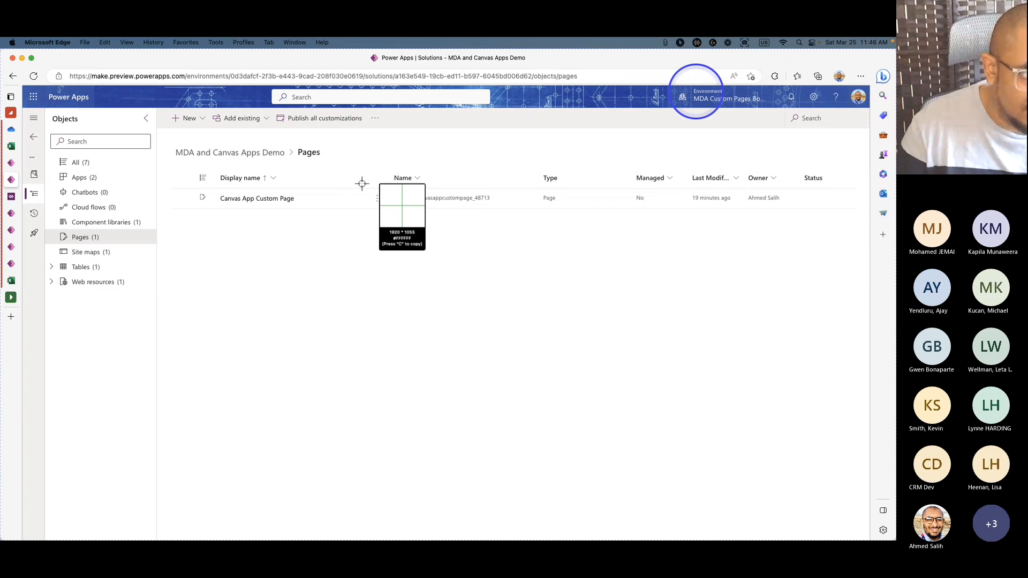
{"action": "left_click_drag", "start_coordinate": [351, 172], "coordinate": [526, 233]}
{"action": "left_click_drag", "start_coordinate": [482, 197], "coordinate": [394, 220]}
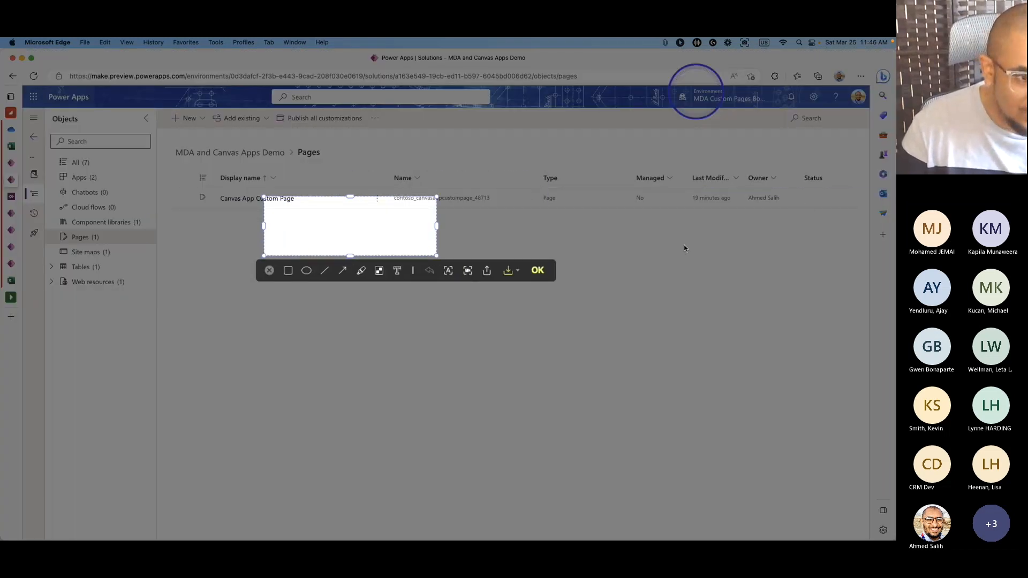
{"action": "left_click", "coordinate": [538, 271]}
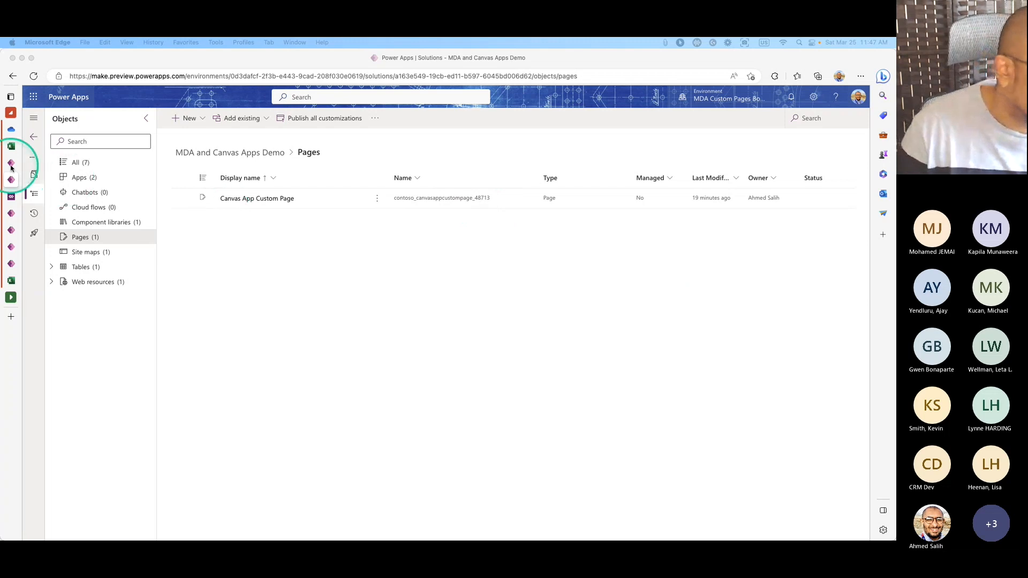
{"action": "left_click", "coordinate": [19, 198]}
{"action": "left_click", "coordinate": [502, 266]}
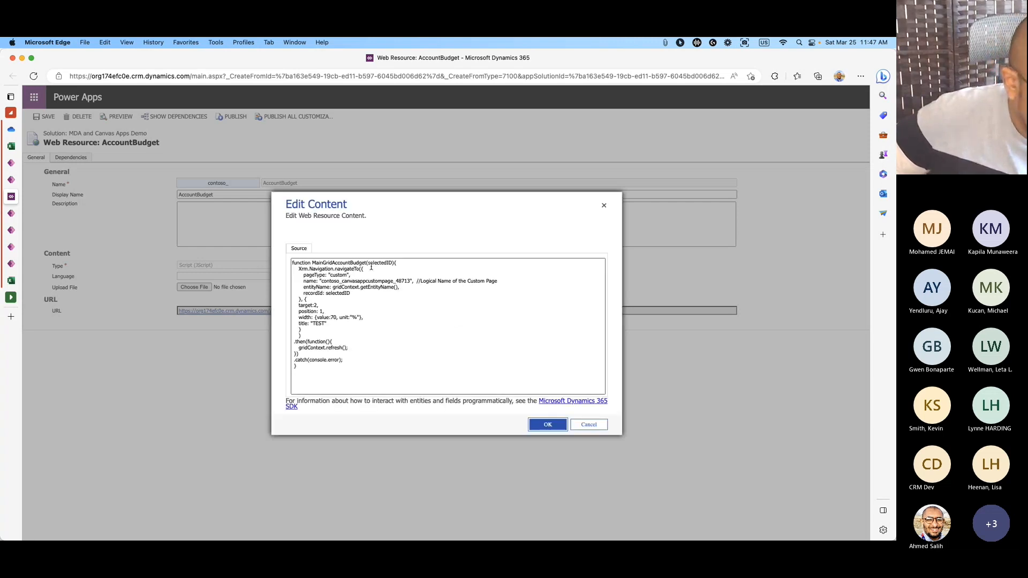
Compare the script's page name against the screenshot, then return to the solution's Pages list.
{"action": "left_click", "coordinate": [412, 281]}
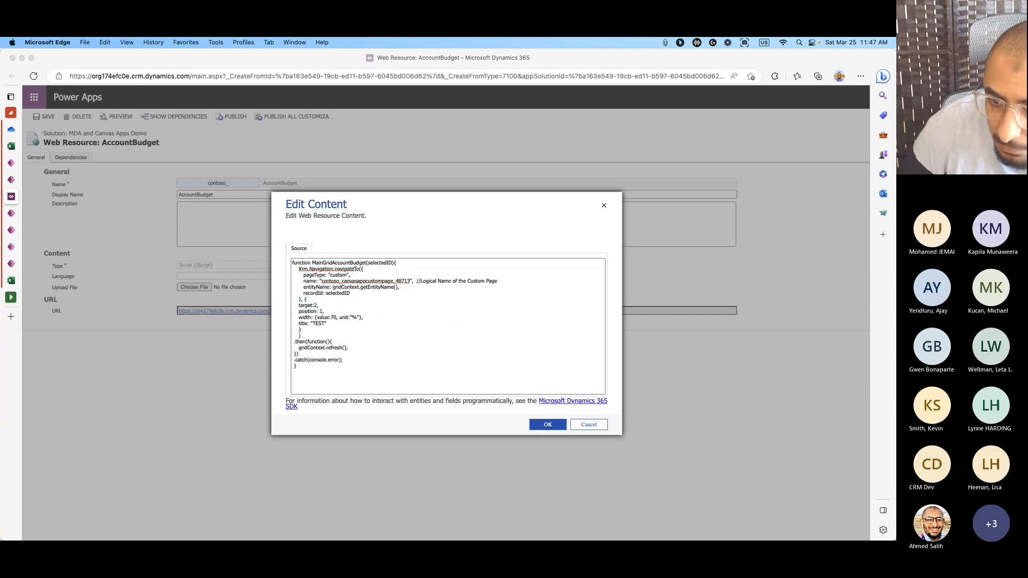
{"action": "key", "text": "super+Tab"}
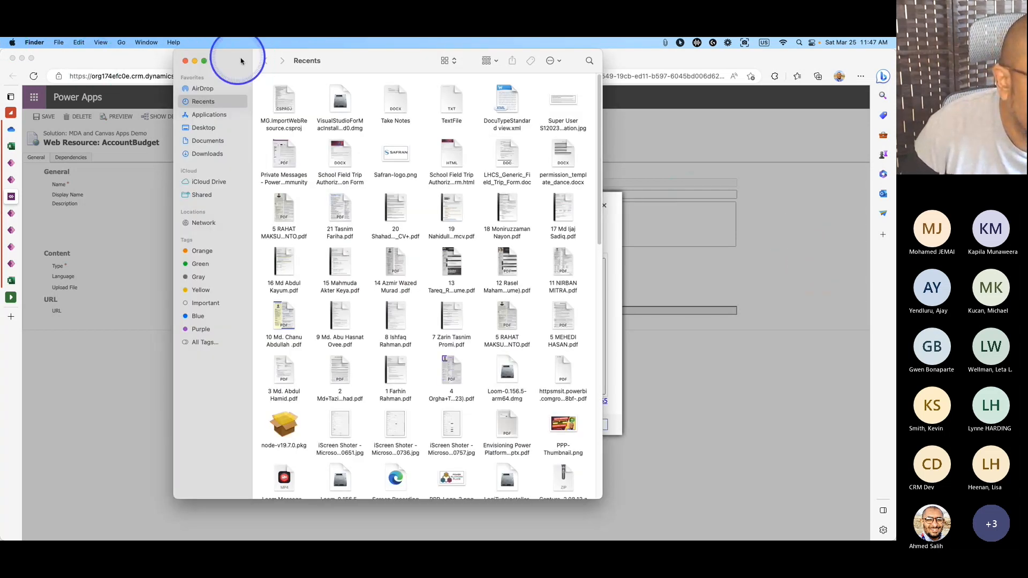
{"action": "left_click_drag", "start_coordinate": [243, 61], "coordinate": [1, 64]}
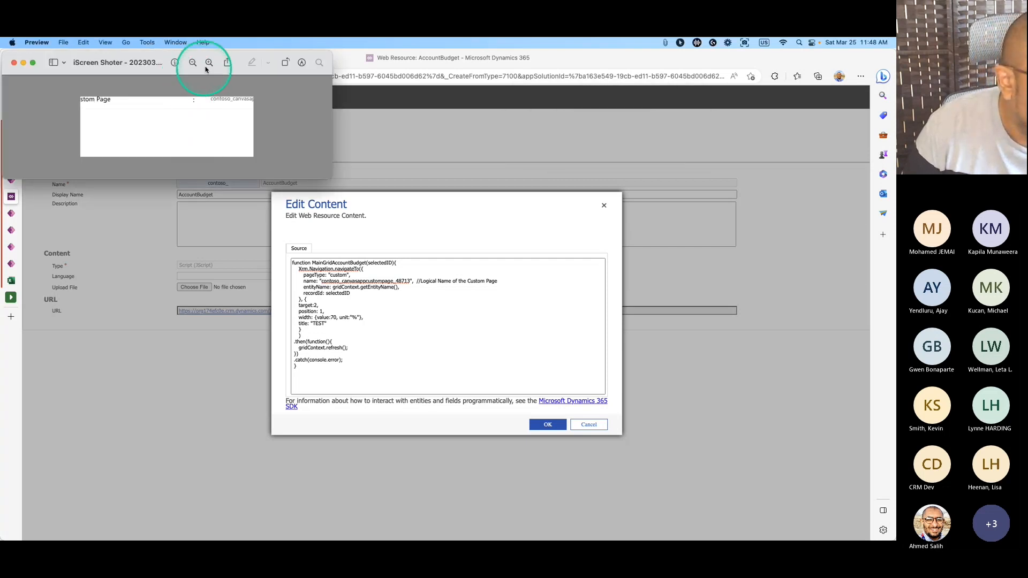
{"action": "left_click_drag", "start_coordinate": [201, 87], "coordinate": [245, 115]}
{"action": "left_click_drag", "start_coordinate": [200, 54], "coordinate": [894, 161]}
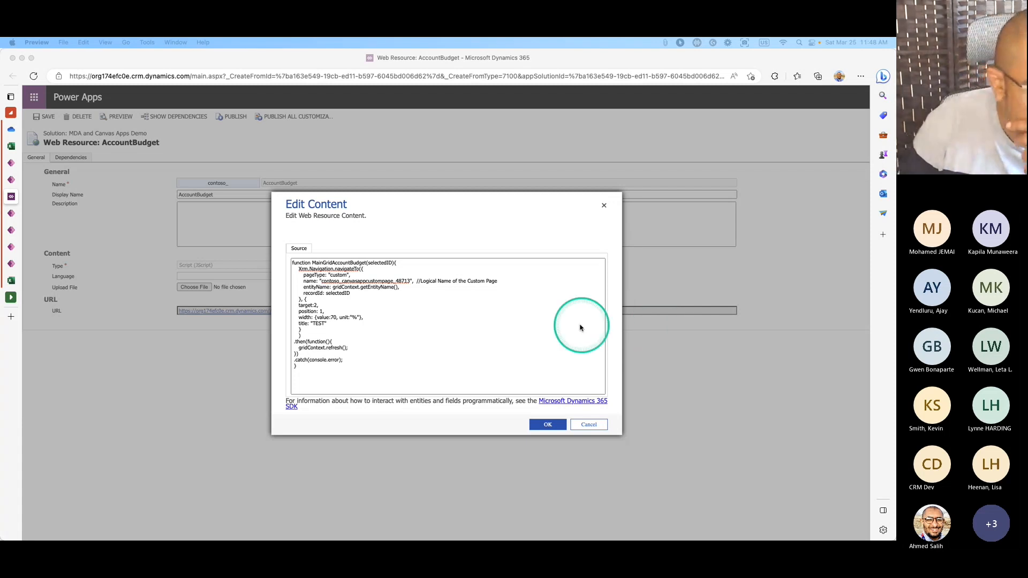
{"action": "left_click", "coordinate": [368, 283]}
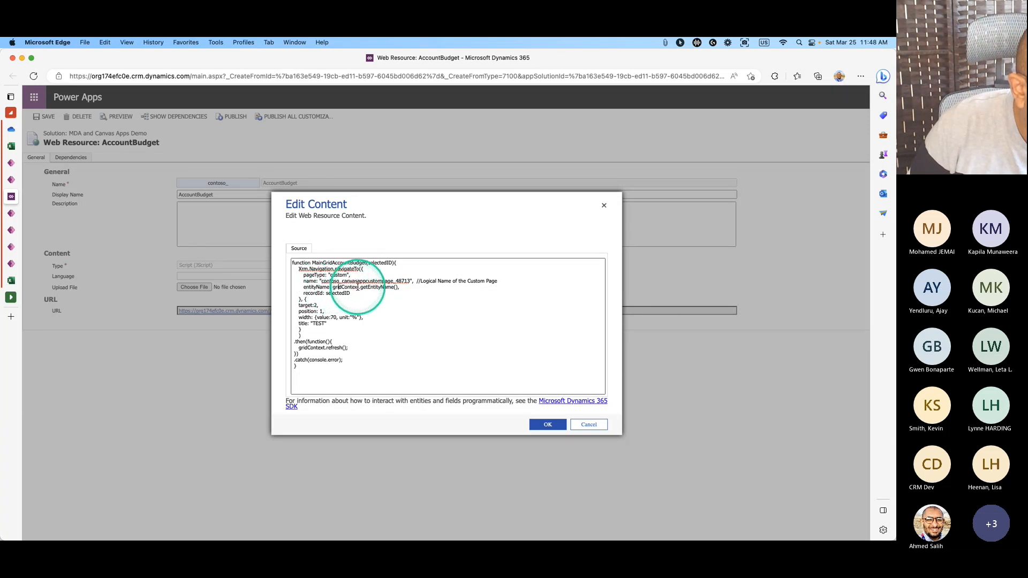
{"action": "left_click", "coordinate": [378, 287]}
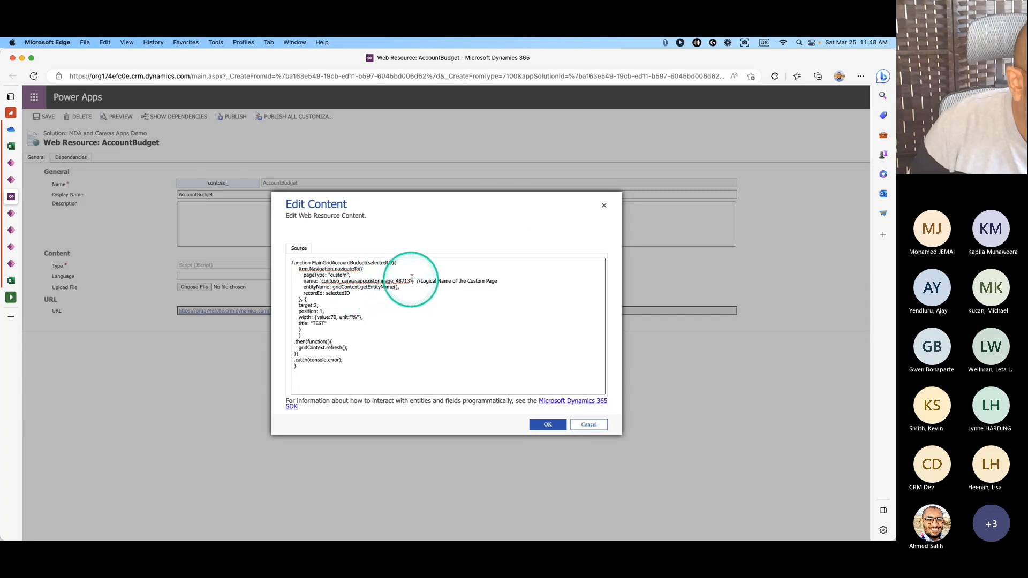
{"action": "left_click", "coordinate": [9, 185]}
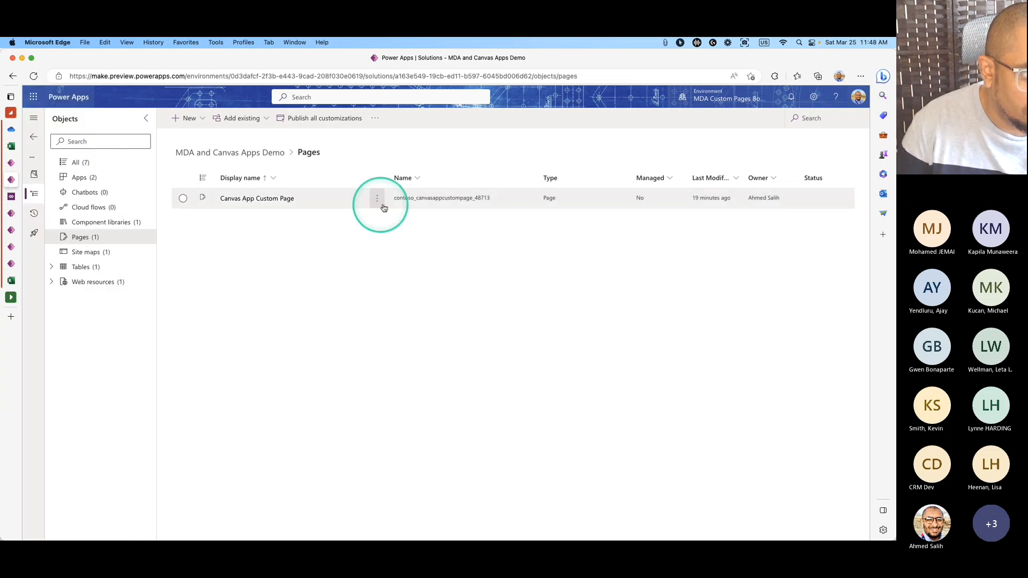
Select the Canvas App Custom Page row and screen-capture the area around its logical name.
{"action": "left_click", "coordinate": [390, 203]}
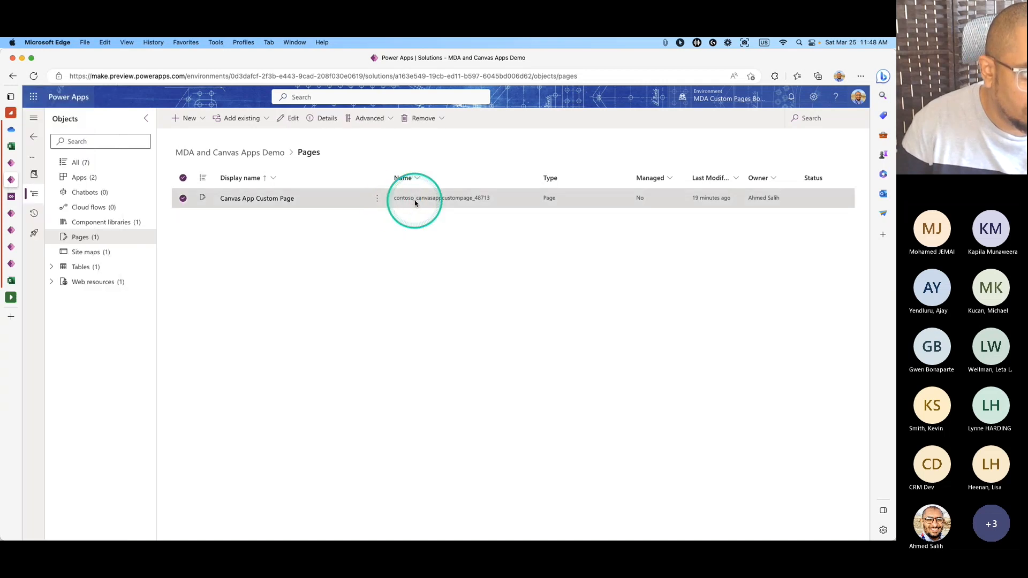
{"action": "right_click", "coordinate": [421, 201]}
{"action": "left_click", "coordinate": [387, 198]}
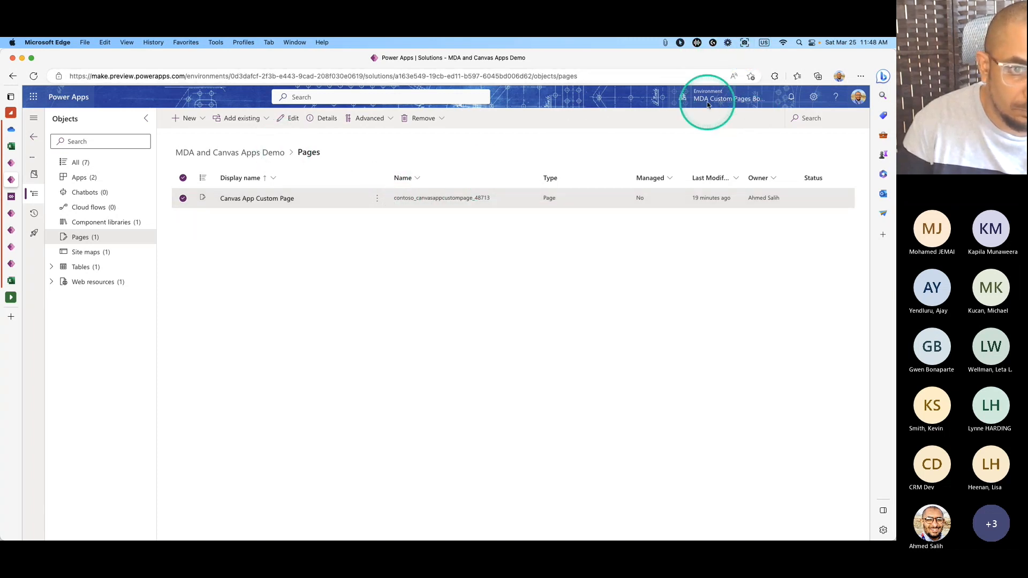
{"action": "key", "text": "super+shift+4"}
{"action": "left_click_drag", "start_coordinate": [348, 157], "coordinate": [517, 236]}
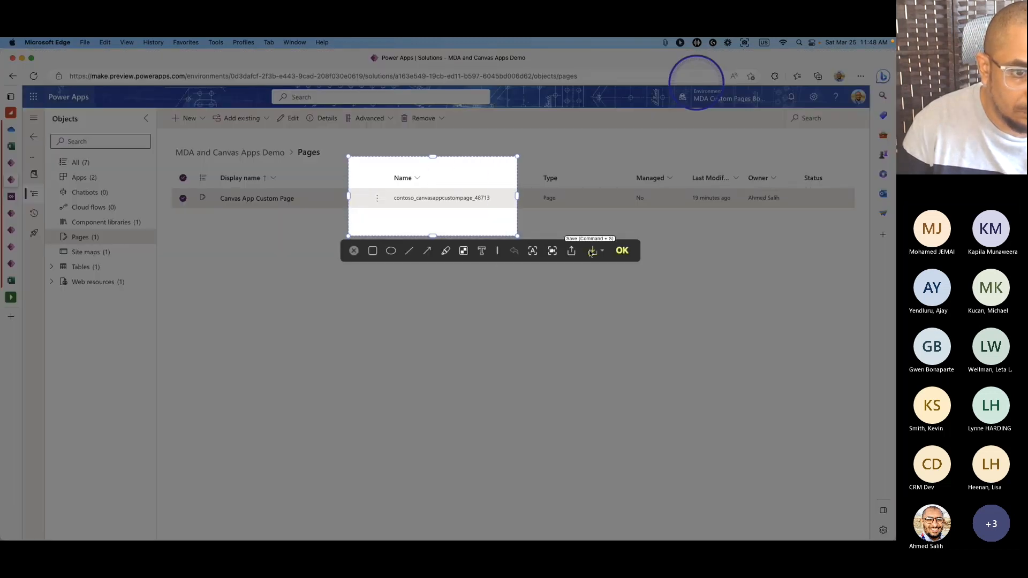
Extract and copy contoso_canvasappcustompage_48713 from the capture, then return to the AccountBudget script.
{"action": "left_click", "coordinate": [533, 250]}
{"action": "left_click_drag", "start_coordinate": [481, 267], "coordinate": [604, 265]}
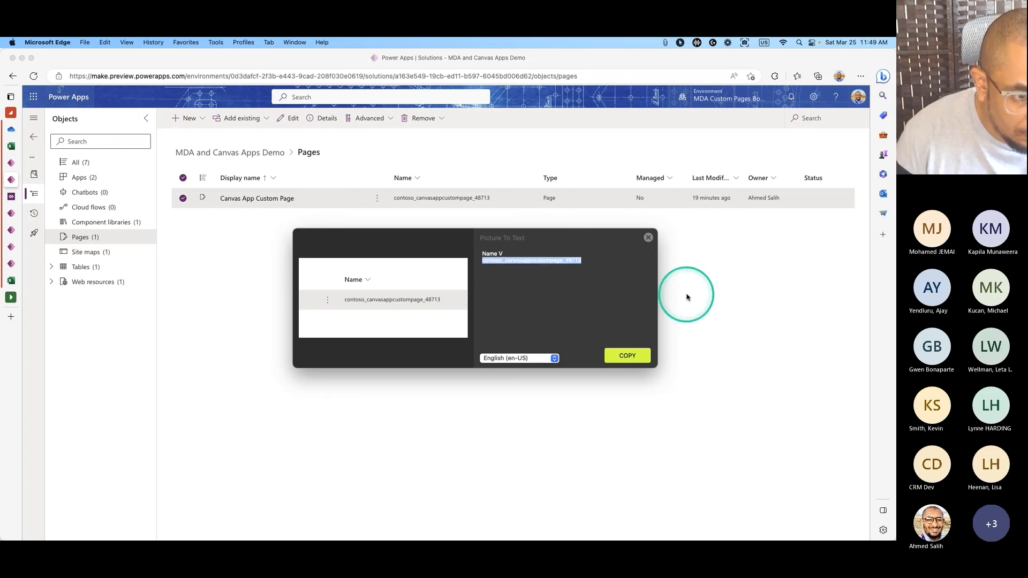
{"action": "left_click", "coordinate": [648, 237]}
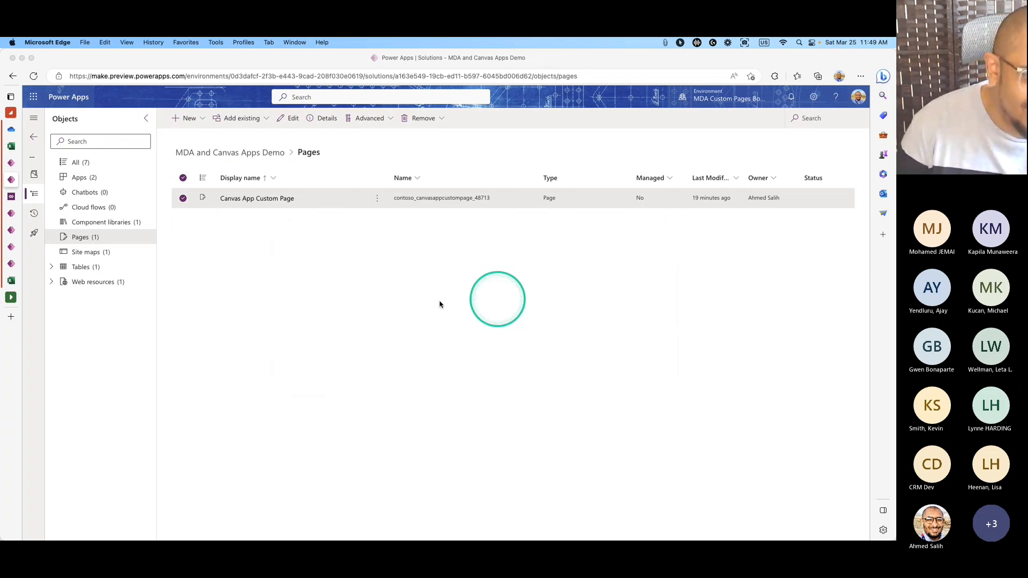
{"action": "left_click", "coordinate": [10, 196]}
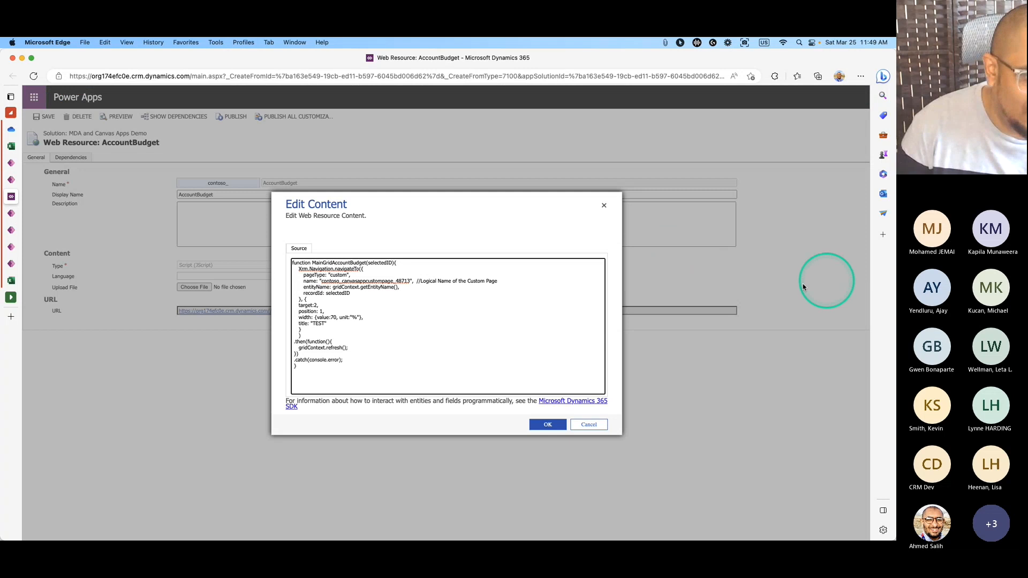
Replace the script's page name value with contoso_canvasappcustompage_48713.
{"action": "left_click", "coordinate": [357, 281]}
{"action": "left_click", "coordinate": [413, 281]}
{"action": "type", "text": ","}
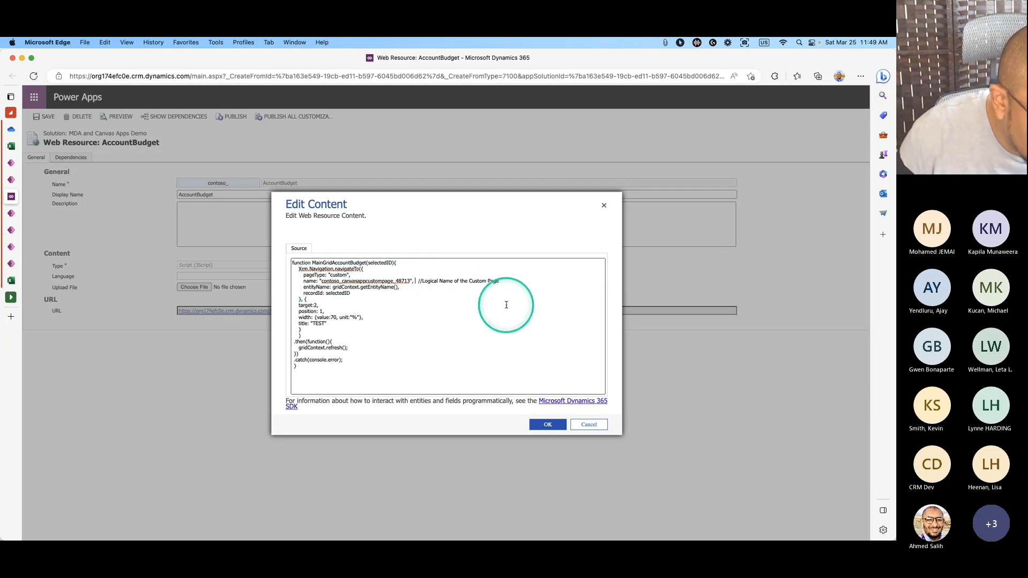
{"action": "key", "text": "super+v"}
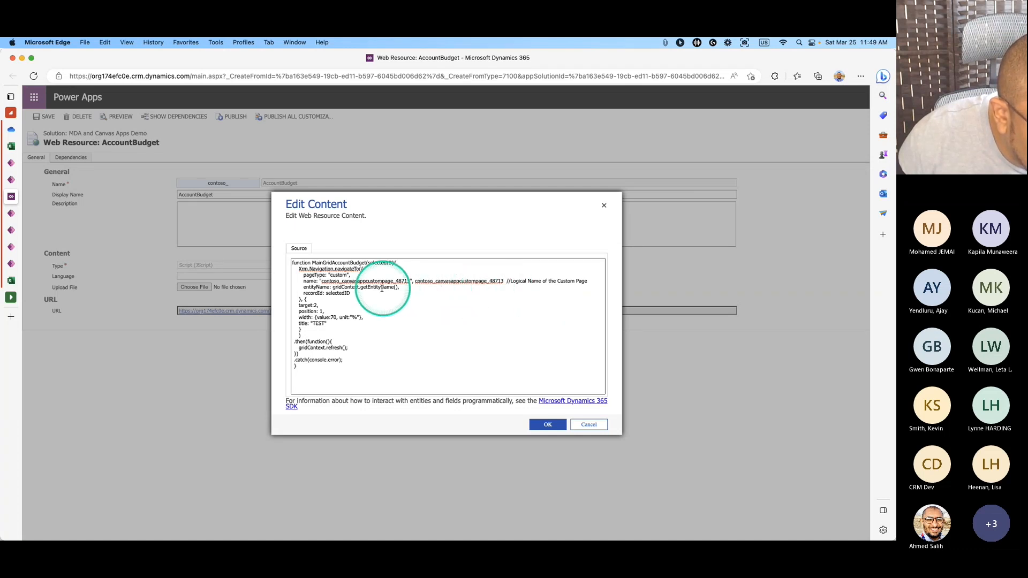
{"action": "key", "text": "alt+BackSpace"}
{"action": "left_click_drag", "start_coordinate": [411, 281], "coordinate": [321, 281]}
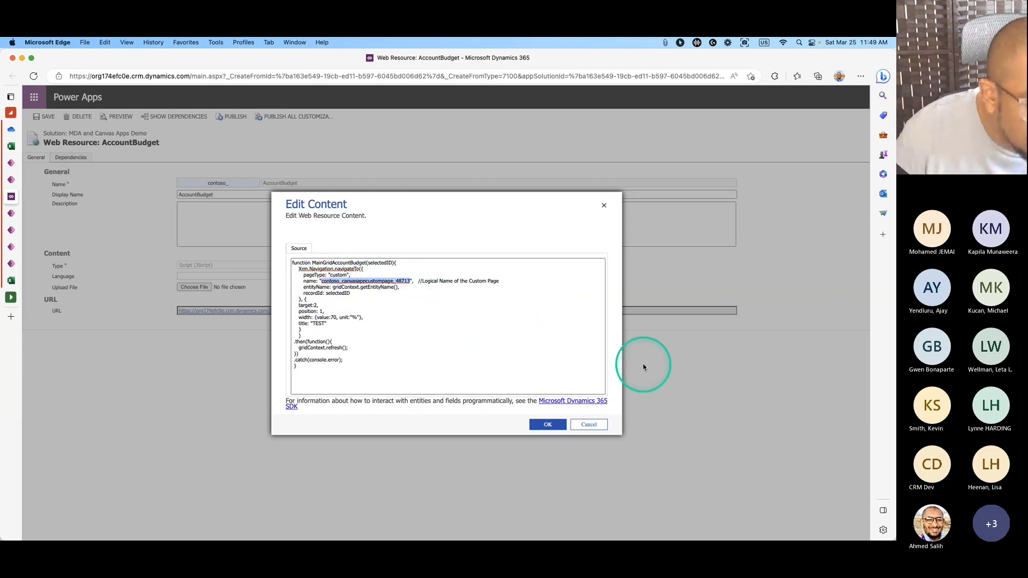
{"action": "key", "text": "super+v"}
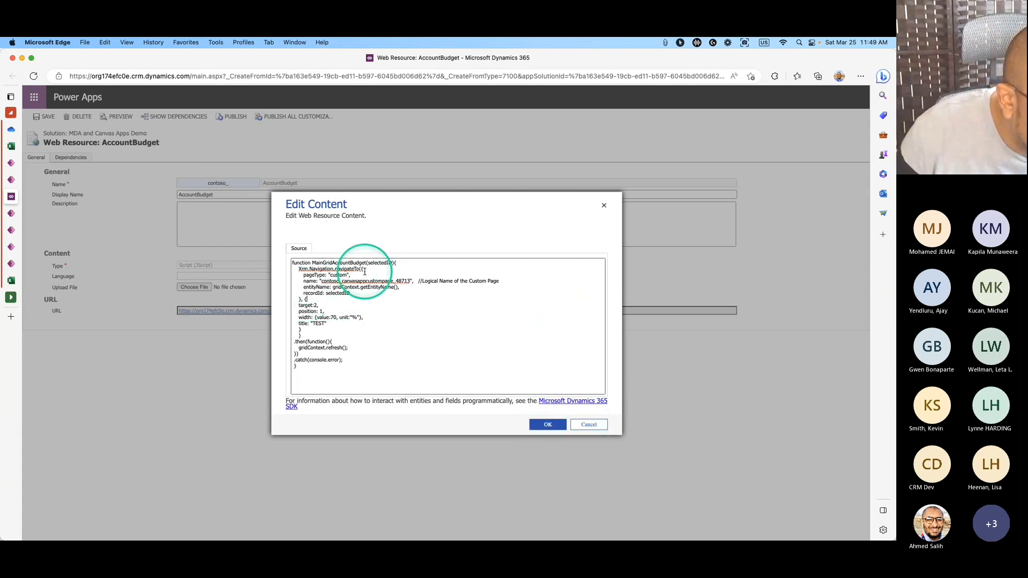
Check the MainGridAccountBudget function name and close the content editor.
{"action": "left_click", "coordinate": [304, 263]}
{"action": "double_click", "coordinate": [339, 263]}
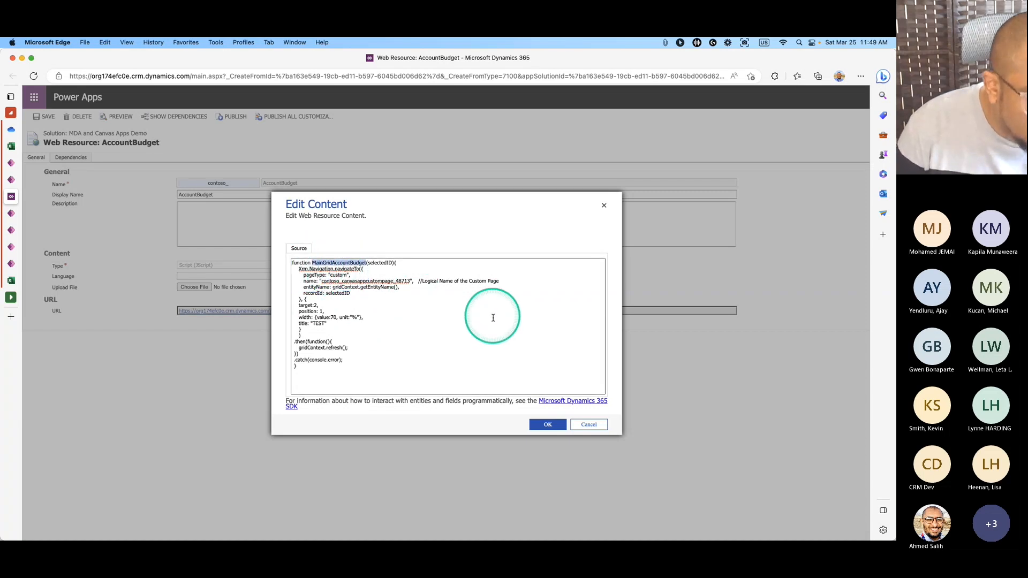
{"action": "left_click", "coordinate": [548, 423]}
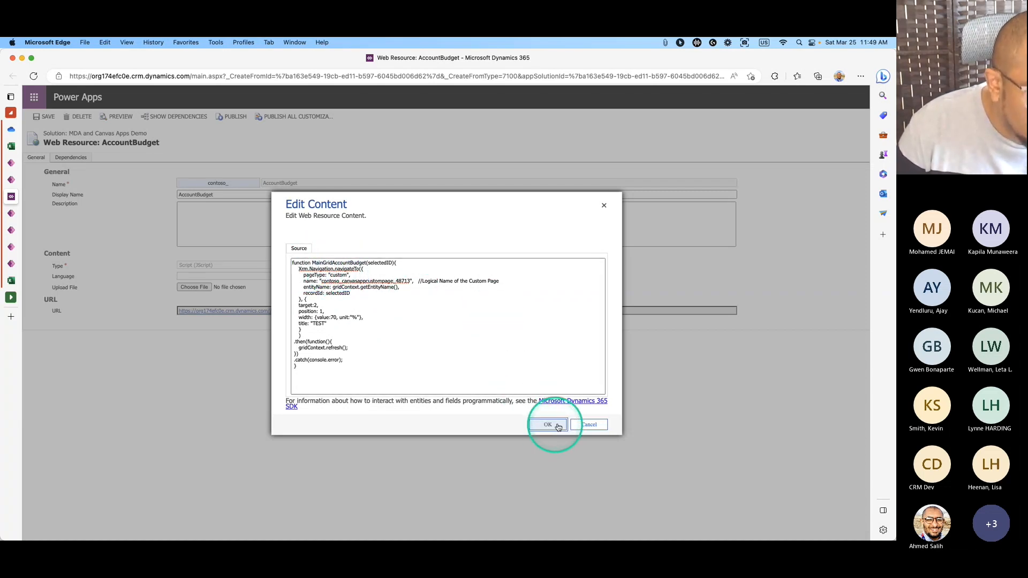
{"action": "left_click", "coordinate": [593, 423]}
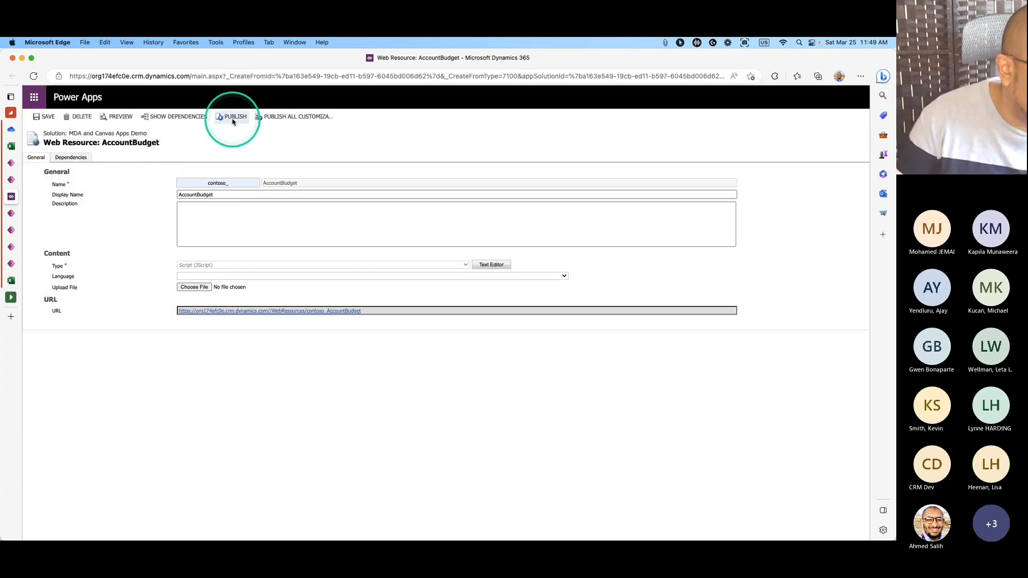
Reload the Accounts list, select A. Datum Corporation and run Account Budget.
{"action": "left_click", "coordinate": [10, 213]}
{"action": "left_click", "coordinate": [11, 230]}
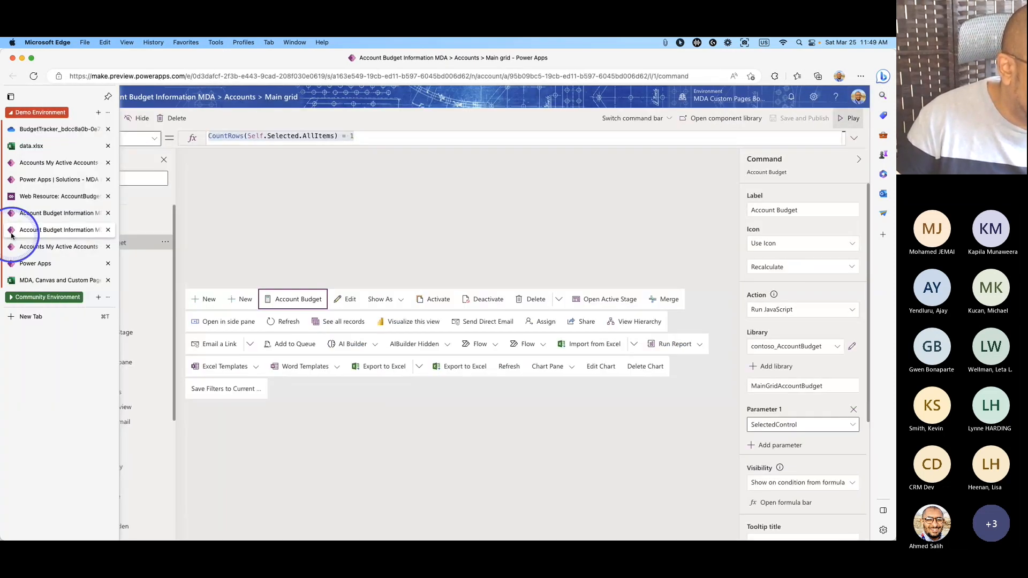
{"action": "left_click", "coordinate": [10, 163]}
{"action": "left_click", "coordinate": [129, 223]}
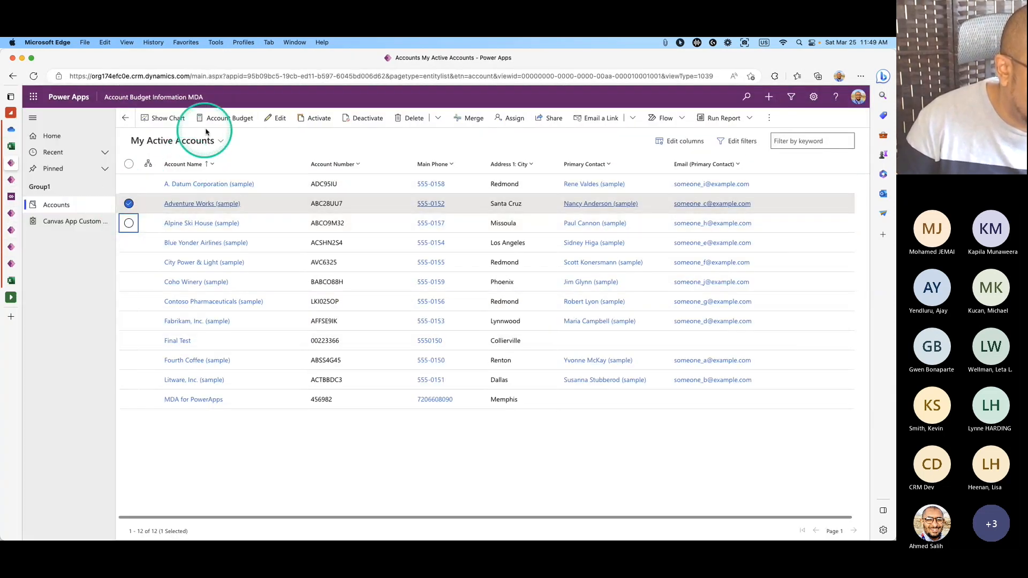
{"action": "left_click", "coordinate": [33, 75]}
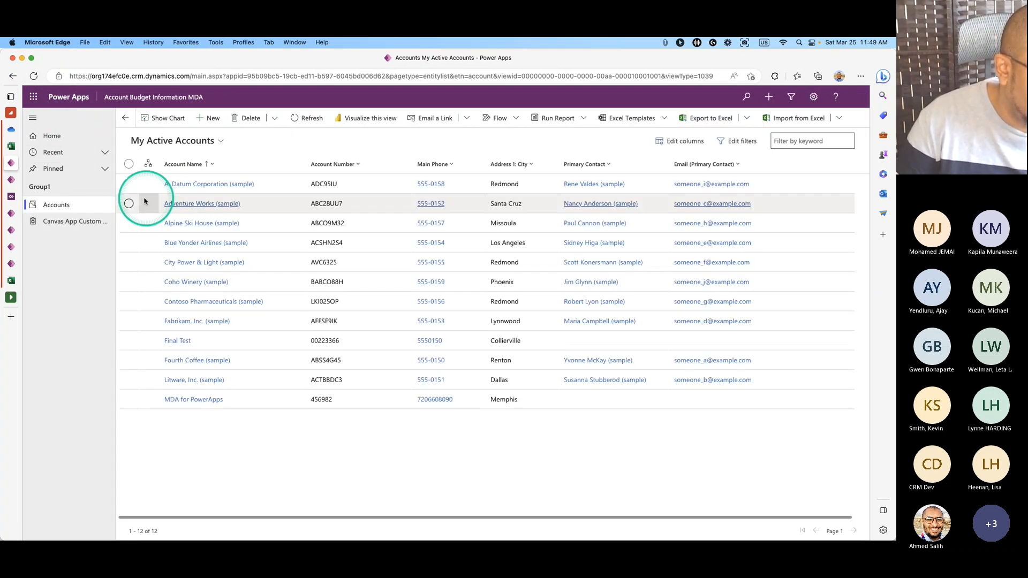
{"action": "left_click", "coordinate": [128, 184]}
{"action": "left_click", "coordinate": [230, 124]}
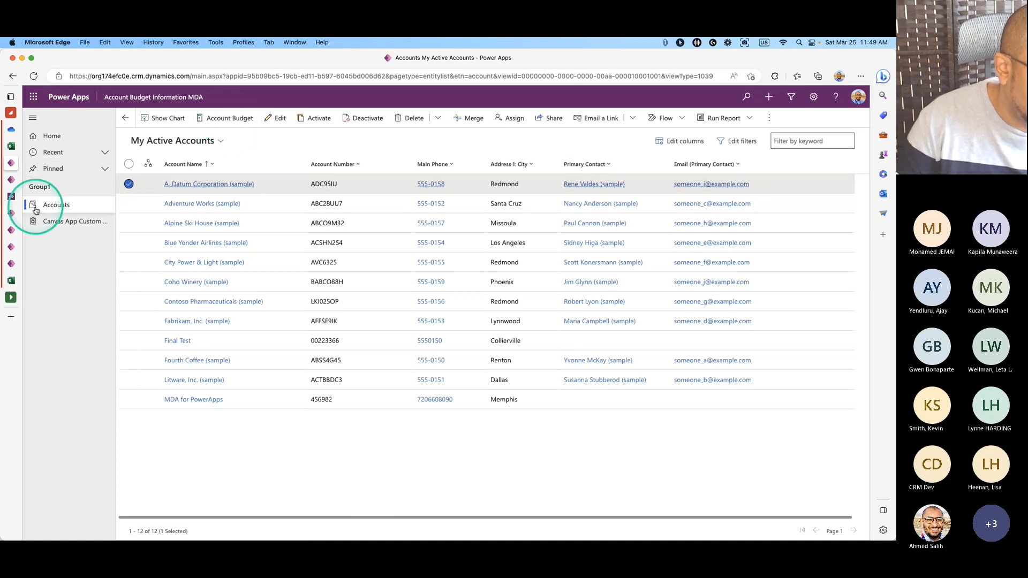
Publish all customizations from the AccountBudget web resource page.
{"action": "left_click", "coordinate": [10, 213]}
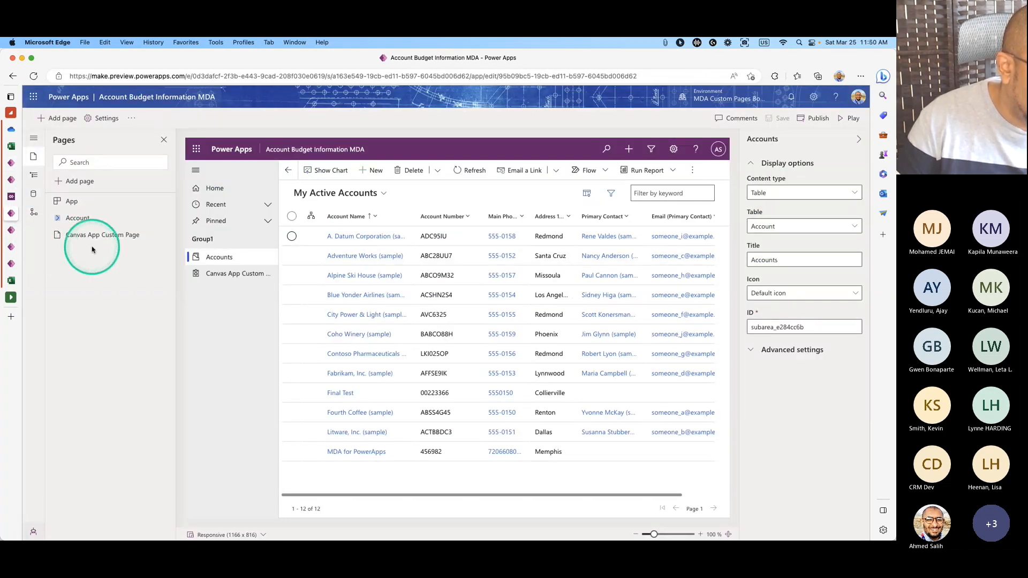
{"action": "left_click", "coordinate": [11, 230]}
{"action": "left_click", "coordinate": [11, 247]}
{"action": "left_click", "coordinate": [12, 197]}
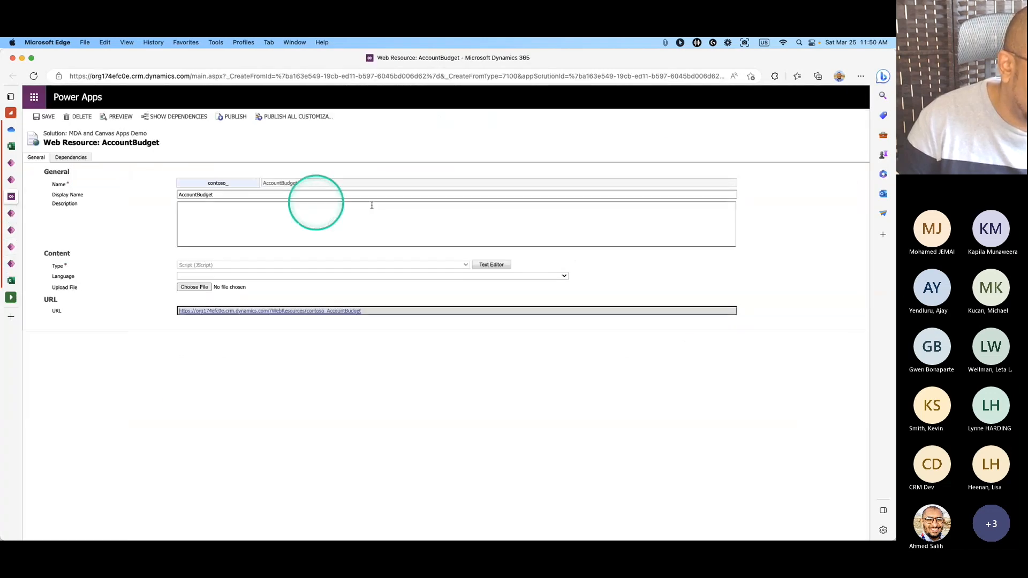
{"action": "left_click", "coordinate": [257, 118]}
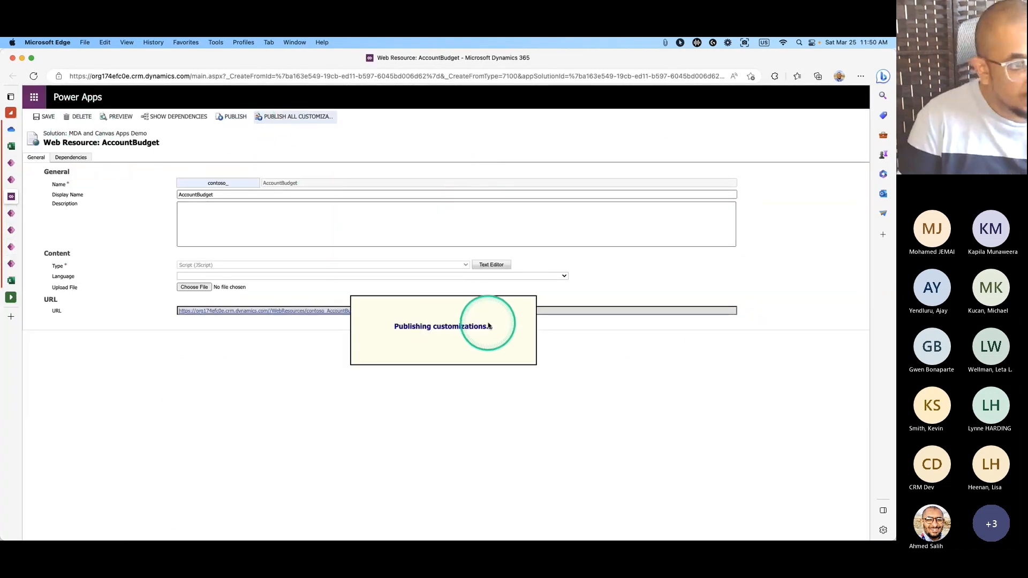
{"action": "mouse_move", "coordinate": [514, 535]}
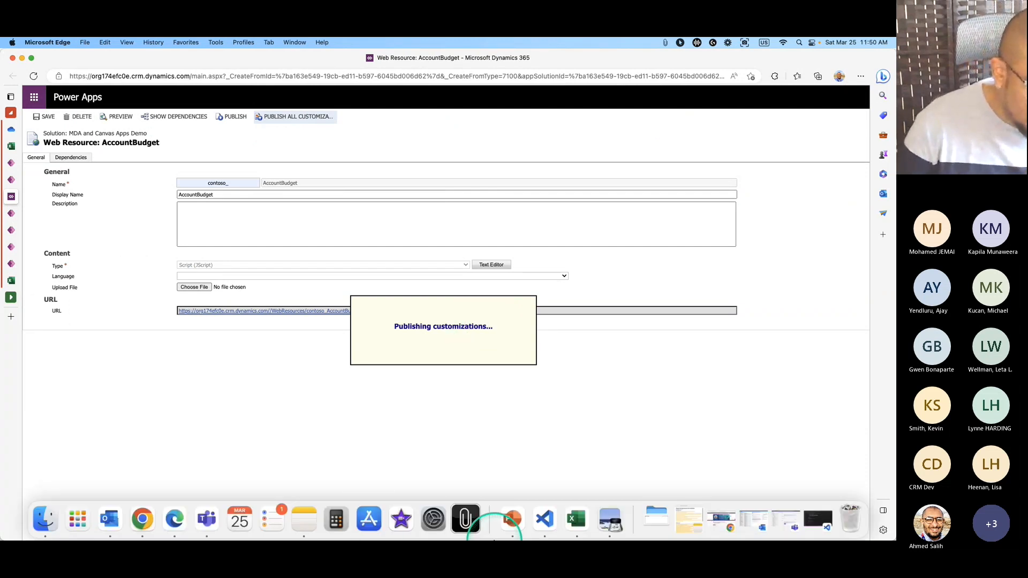
{"action": "left_click", "coordinate": [544, 520]}
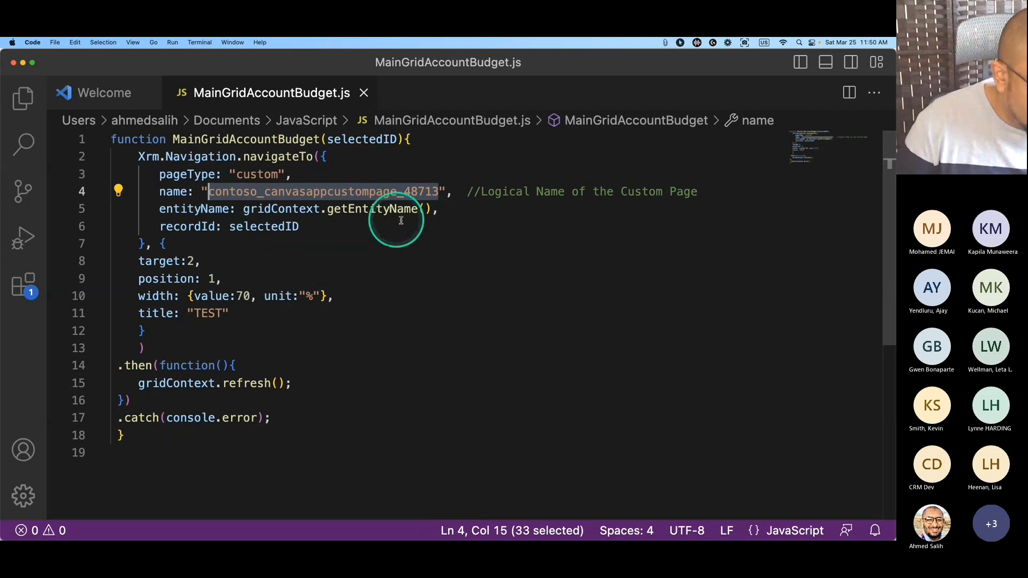
Check the recordId line in MainGridAccountBudget.js, then return to the Main grid command designer.
{"action": "left_click", "coordinate": [316, 225]}
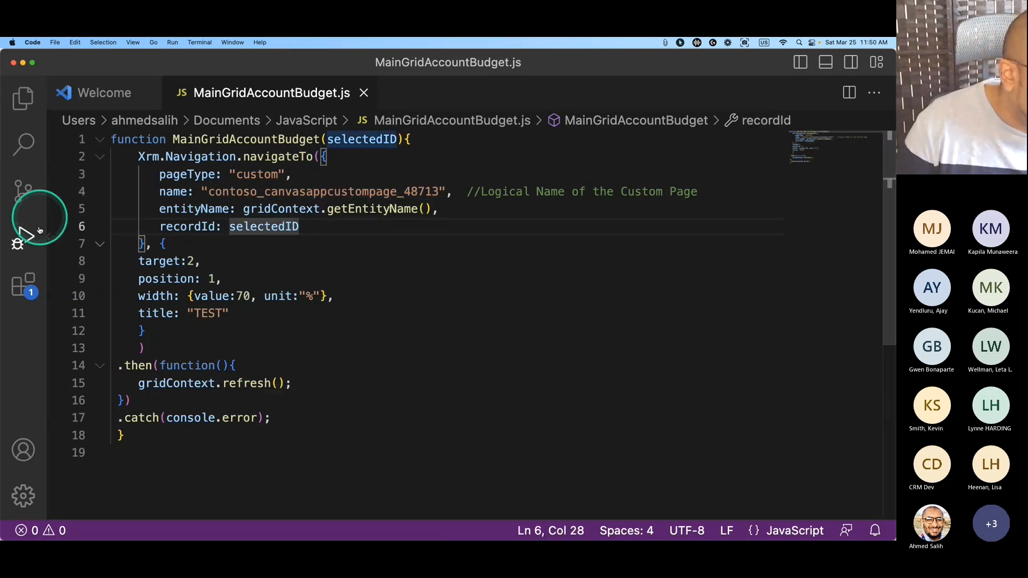
{"action": "left_click", "coordinate": [23, 62]}
{"action": "left_click", "coordinate": [14, 213]}
{"action": "left_click", "coordinate": [17, 245]}
{"action": "left_click", "coordinate": [16, 231]}
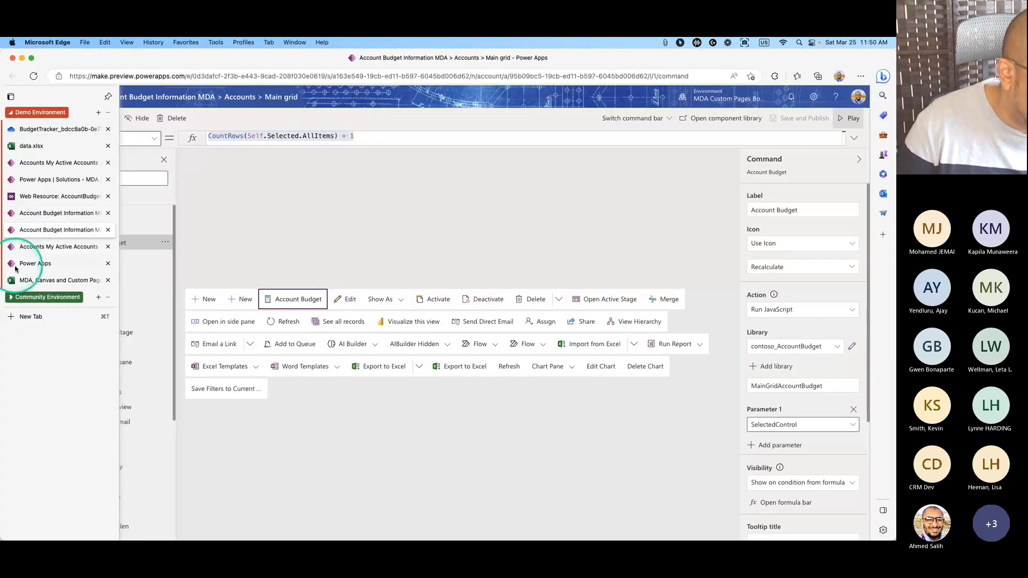
Inspect the command's MainGridAccountBudget function name, check other windows, and return to the command designer.
{"action": "scroll", "coordinate": [819, 360], "scroll_direction": "down", "scroll_amount": 5}
{"action": "scroll", "coordinate": [820, 360], "scroll_direction": "up", "scroll_amount": 5}
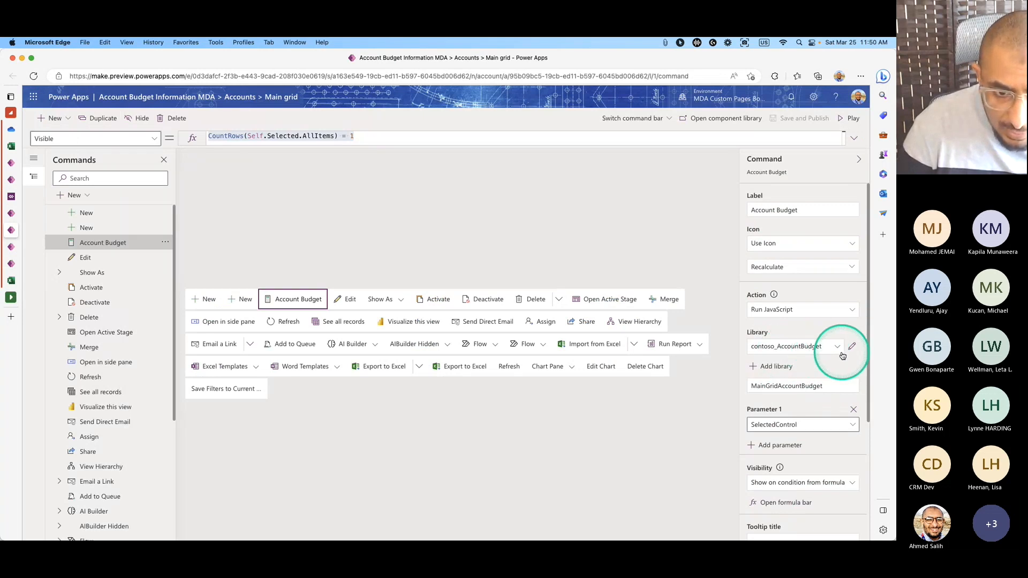
{"action": "left_click", "coordinate": [822, 387]}
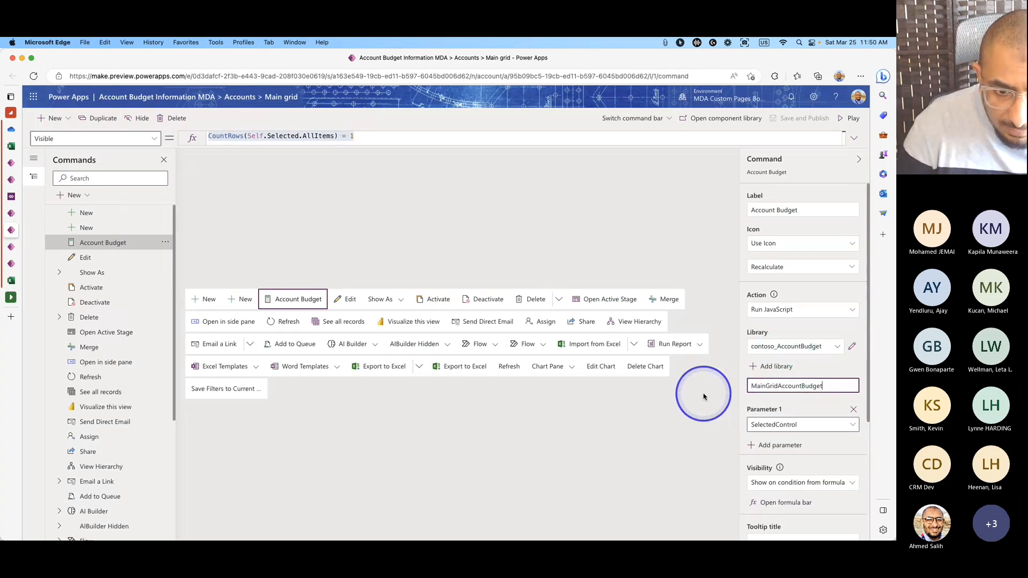
{"action": "double_click", "coordinate": [775, 386]}
{"action": "left_click", "coordinate": [838, 385]}
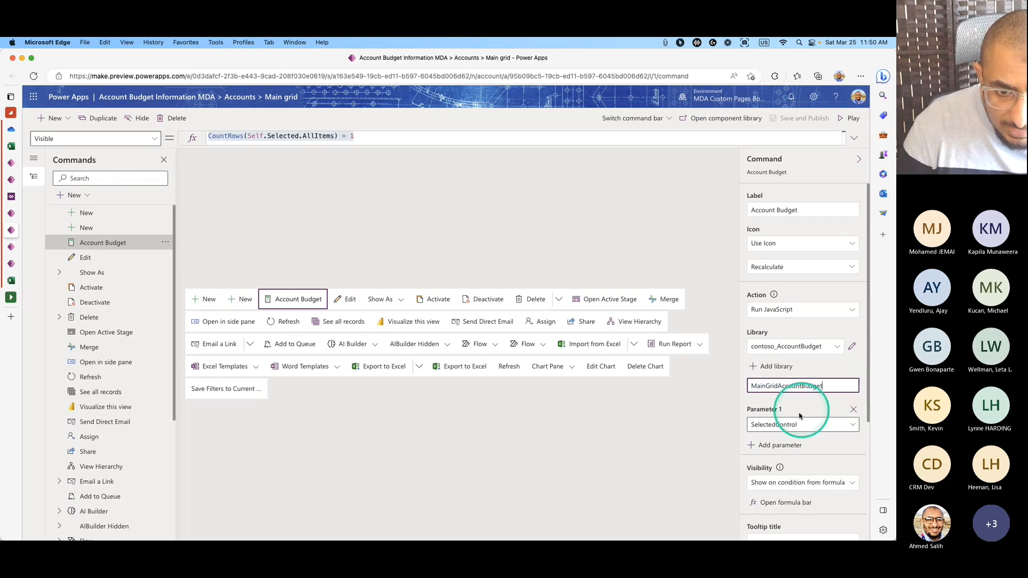
{"action": "scroll", "coordinate": [811, 413], "scroll_direction": "down", "scroll_amount": 1}
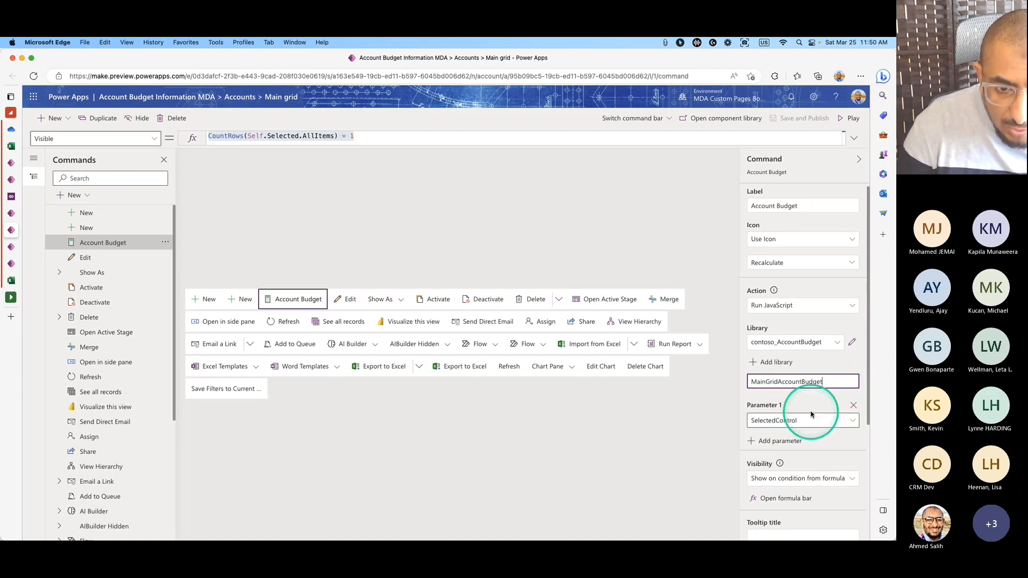
{"action": "scroll", "coordinate": [808, 407], "scroll_direction": "down", "scroll_amount": 3}
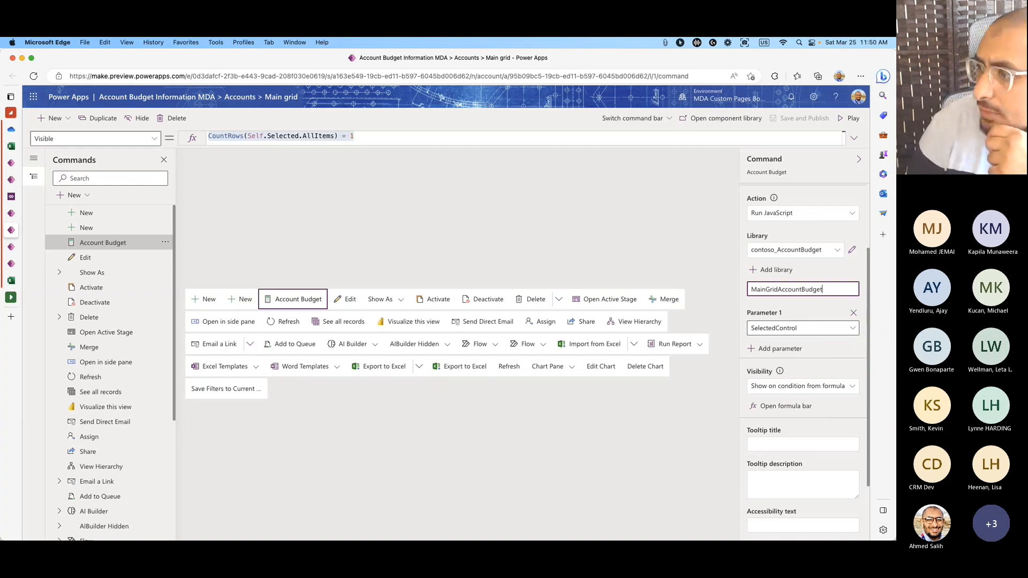
{"action": "key", "text": "super+Tab"}
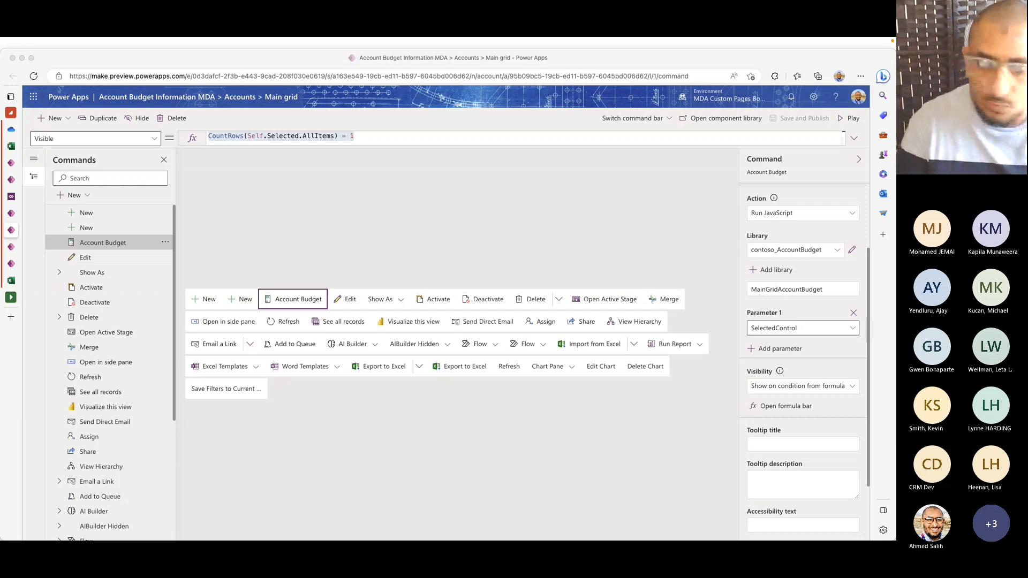
{"action": "left_click", "coordinate": [10, 197]}
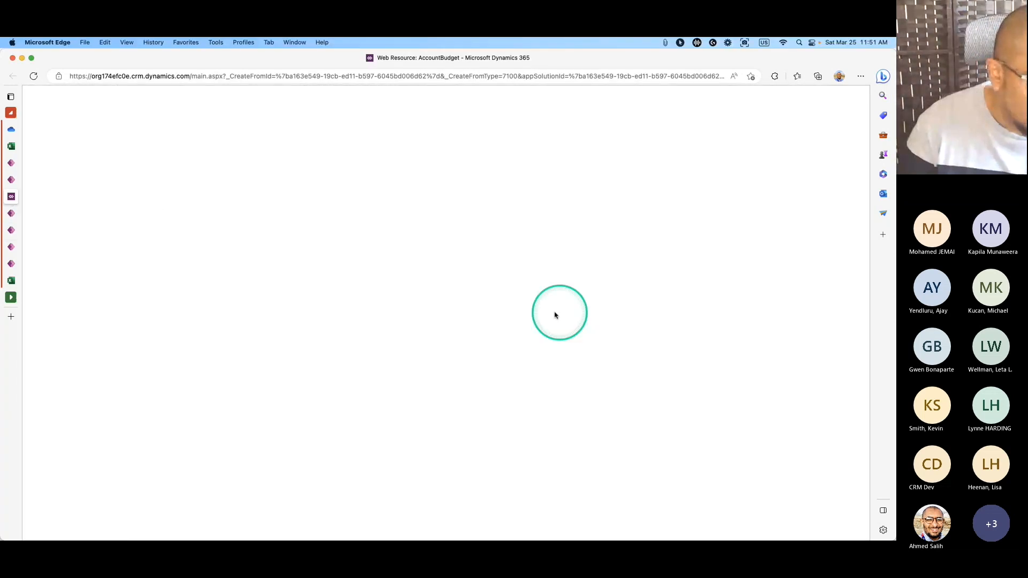
{"action": "key", "text": "super+Tab"}
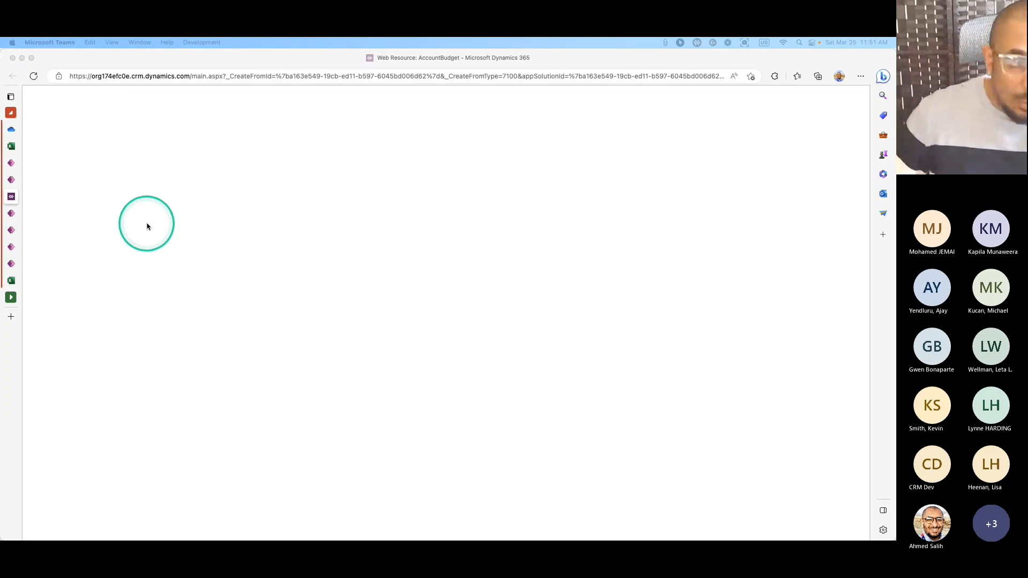
{"action": "left_click", "coordinate": [10, 247]}
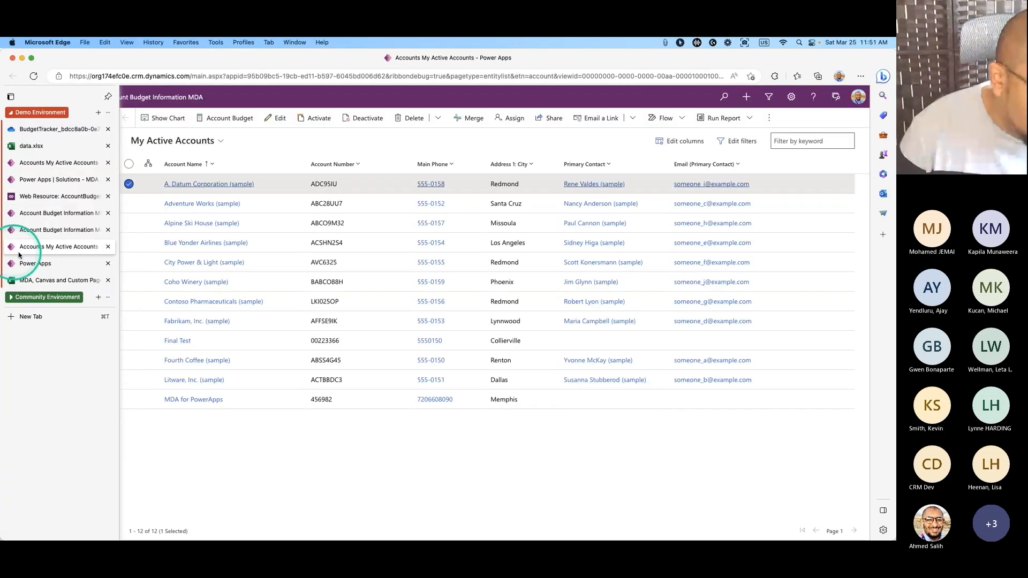
{"action": "left_click", "coordinate": [11, 229]}
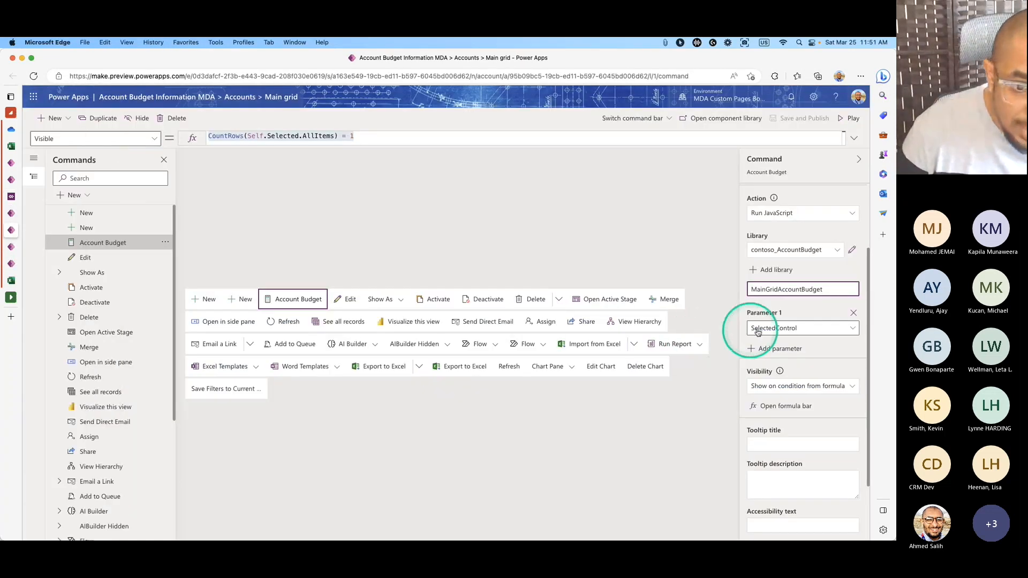
Add Parameter 2 as SelectedControlSelectedItemIds and save and publish the command.
{"action": "left_click", "coordinate": [782, 350]}
{"action": "left_click", "coordinate": [813, 362]}
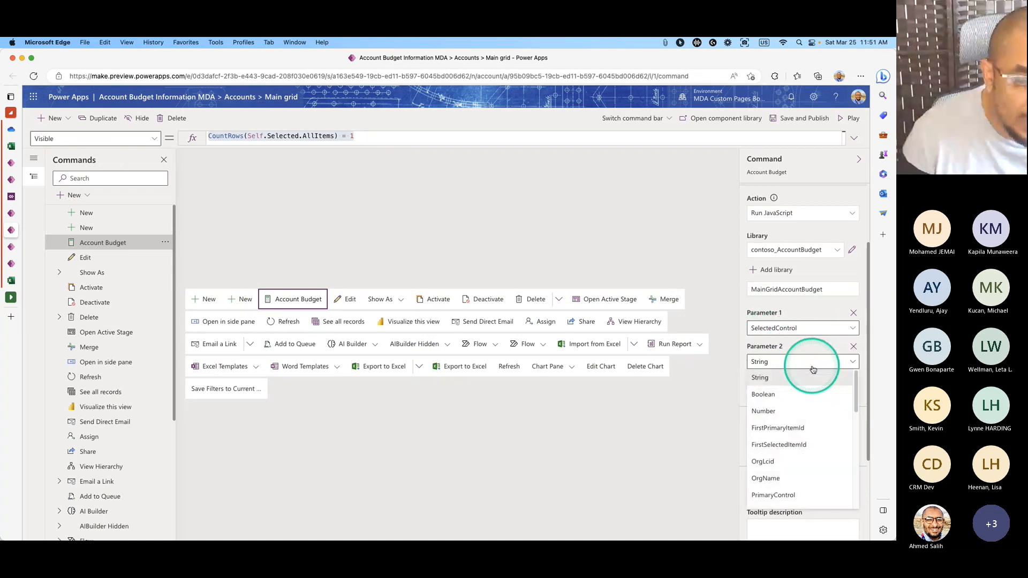
{"action": "scroll", "coordinate": [824, 447], "scroll_direction": "down", "scroll_amount": 2}
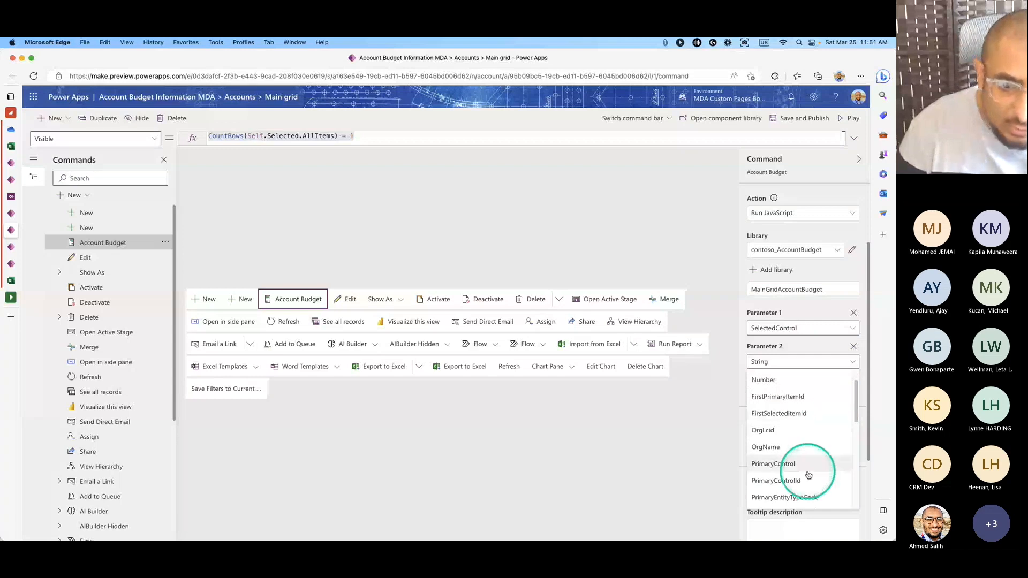
{"action": "scroll", "coordinate": [809, 471], "scroll_direction": "down", "scroll_amount": 6}
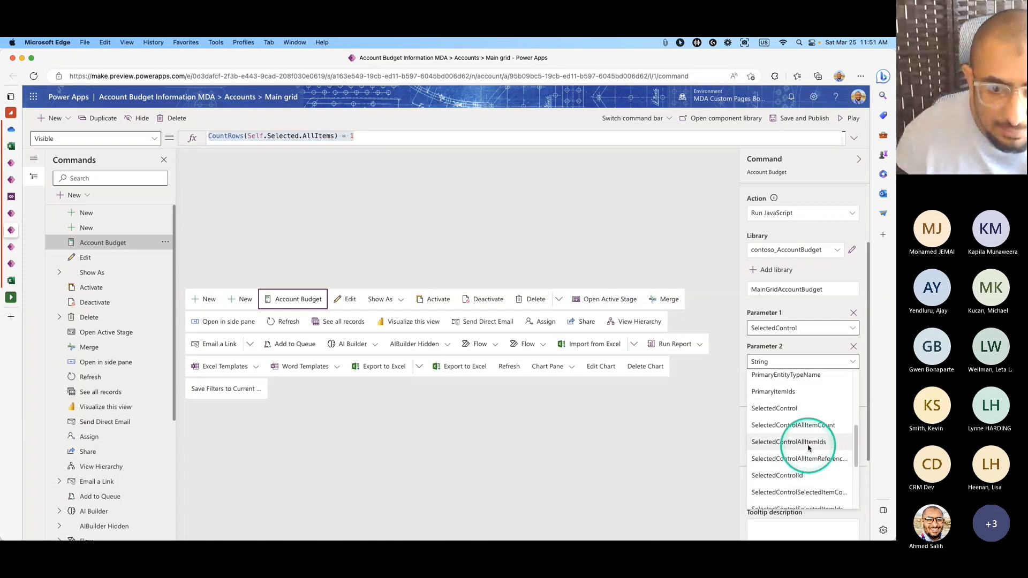
{"action": "scroll", "coordinate": [810, 477], "scroll_direction": "down", "scroll_amount": 1}
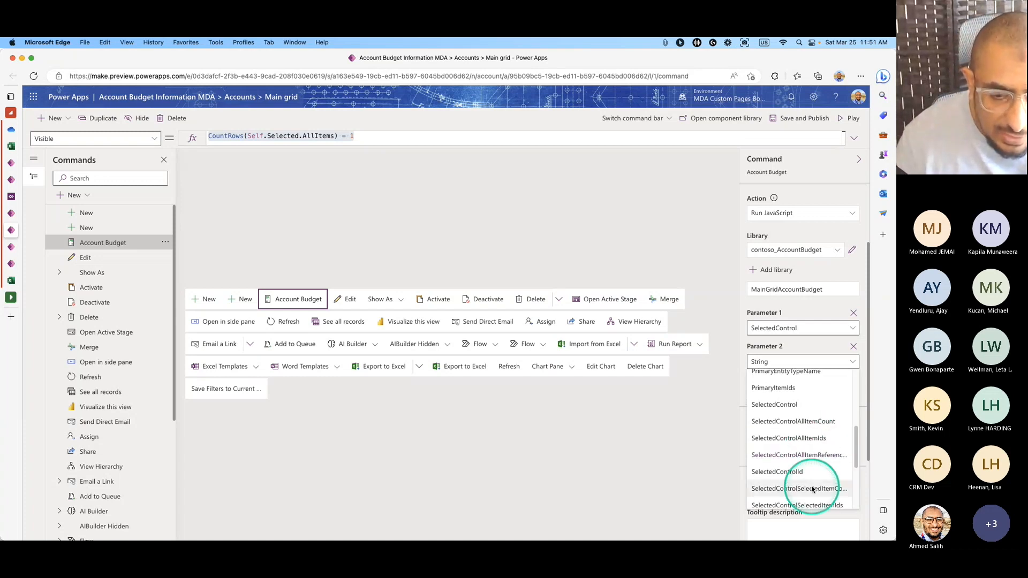
{"action": "scroll", "coordinate": [814, 479], "scroll_direction": "down", "scroll_amount": 2}
{"action": "left_click", "coordinate": [815, 473]}
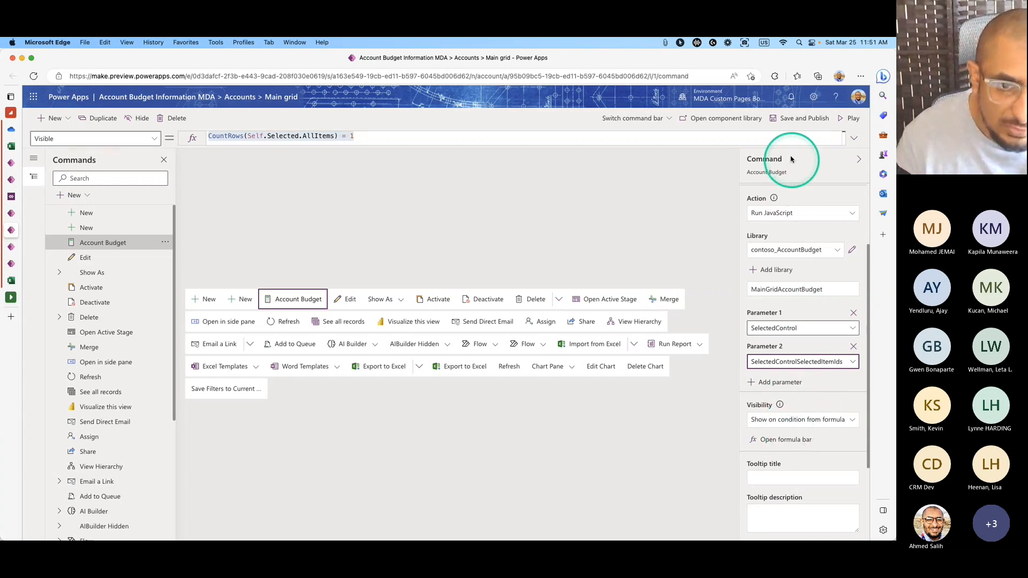
{"action": "left_click", "coordinate": [790, 123]}
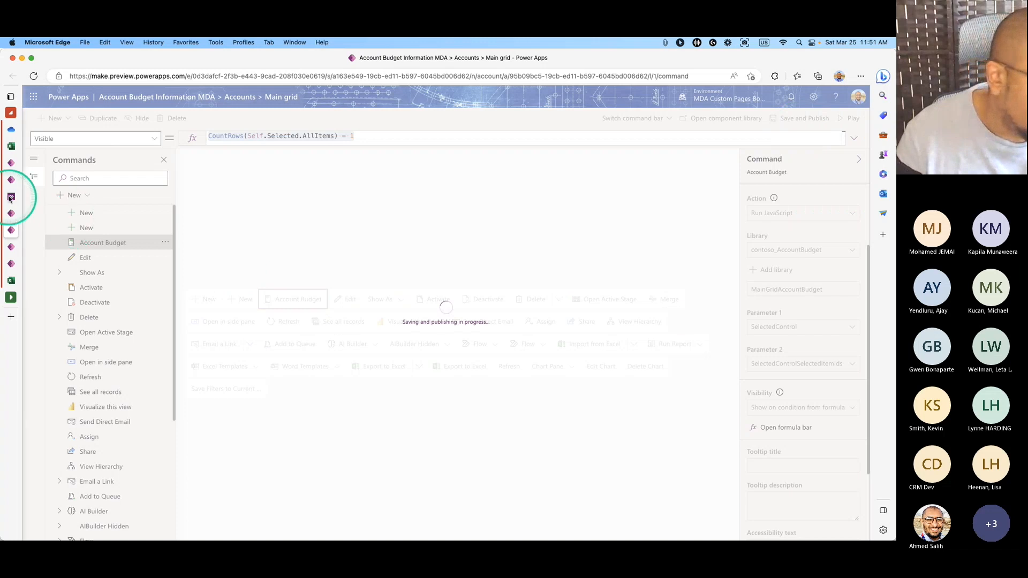
Insert gridContext before selectedID in MainGridAccountBudget's signature and apply the script edit.
{"action": "left_click", "coordinate": [9, 197]}
{"action": "left_click", "coordinate": [476, 266]}
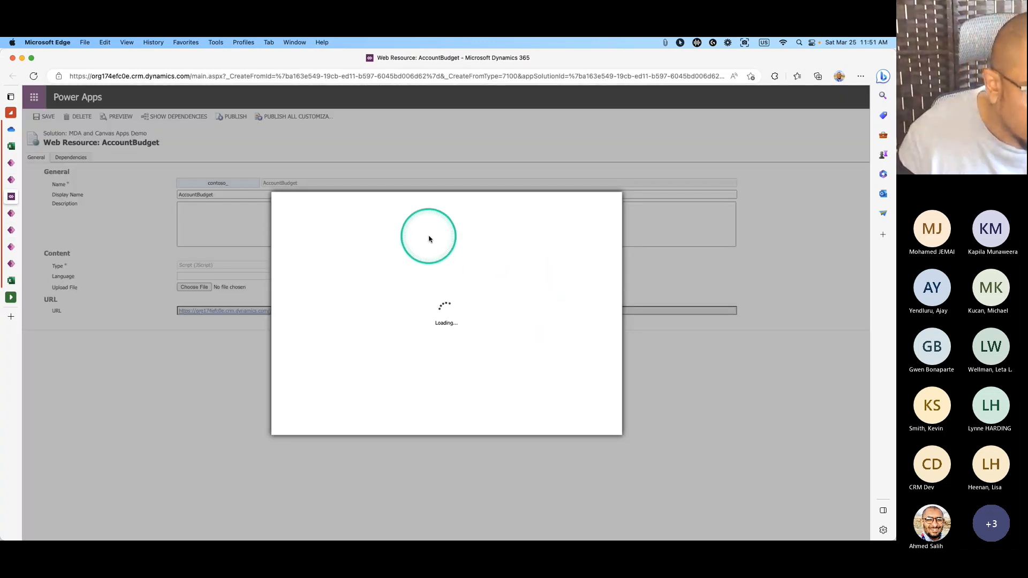
{"action": "left_click", "coordinate": [386, 266]}
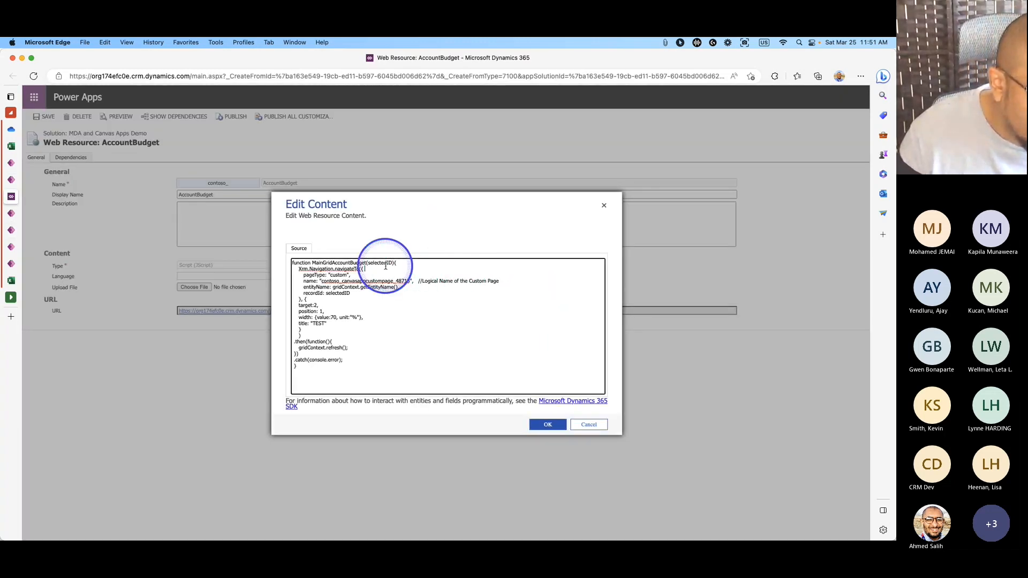
{"action": "triple_click", "coordinate": [375, 262]}
{"action": "left_click", "coordinate": [368, 264]}
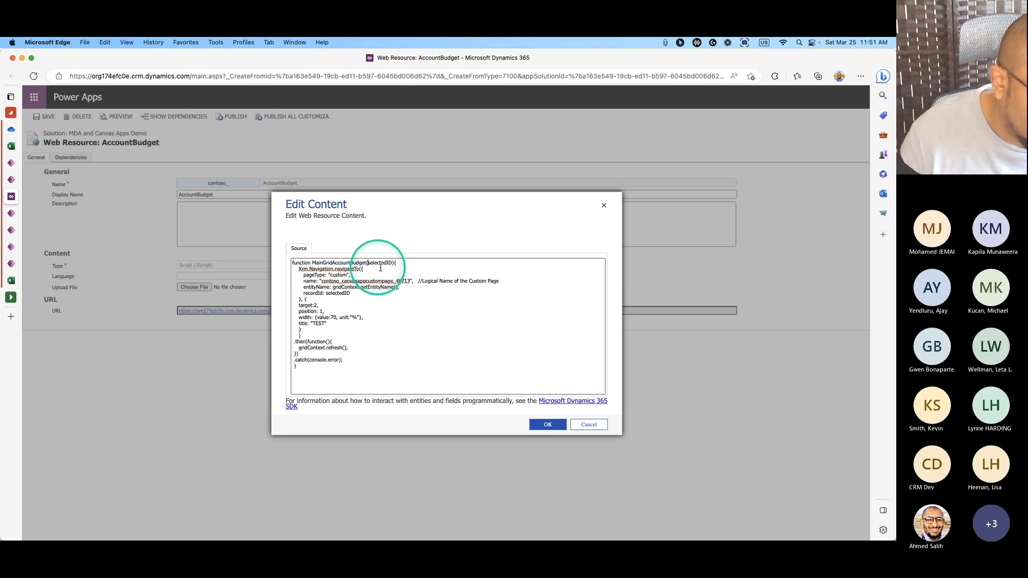
{"action": "type", "text": "gridContext,"}
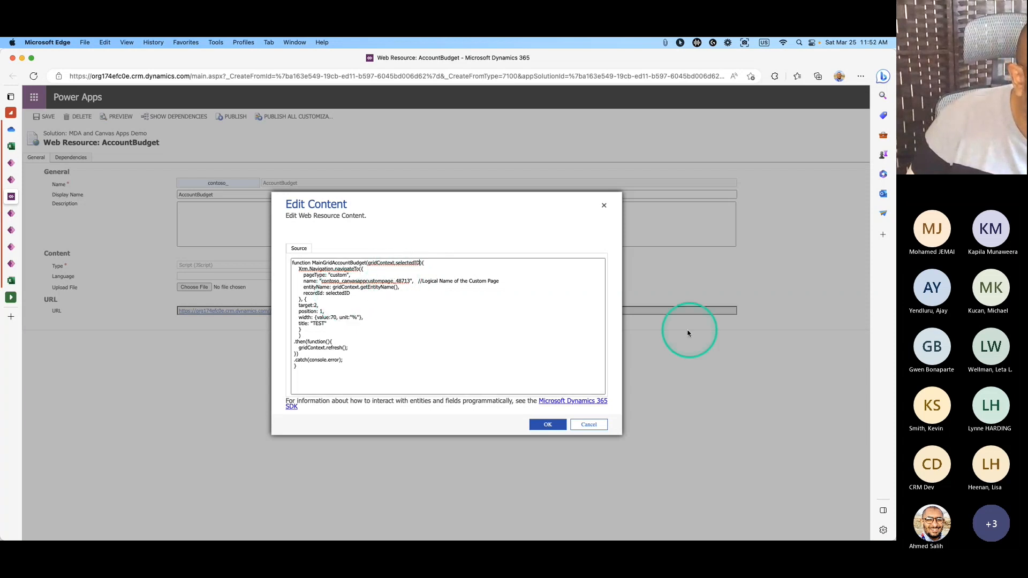
{"action": "left_click", "coordinate": [552, 428]}
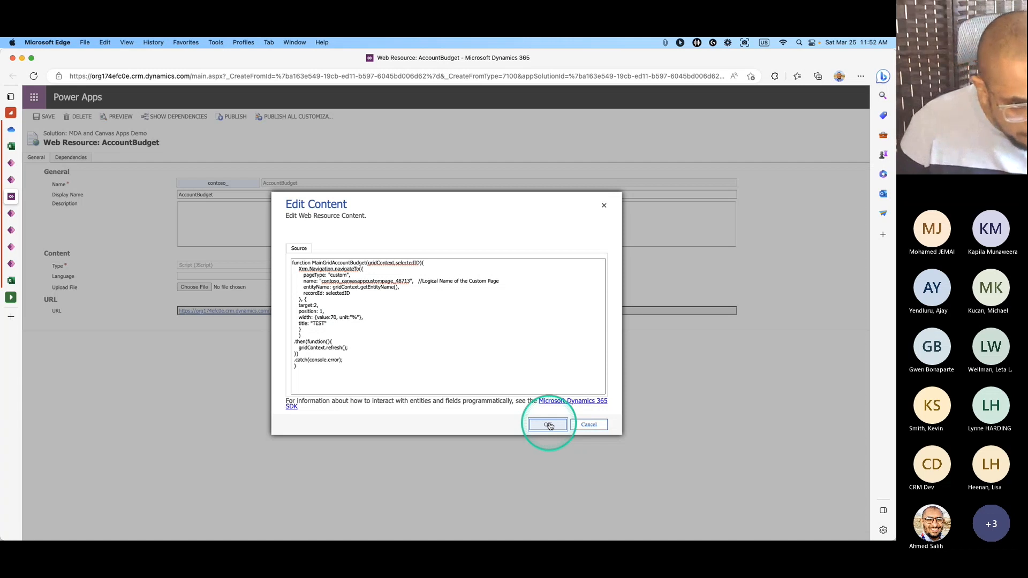
{"action": "left_click", "coordinate": [553, 427]}
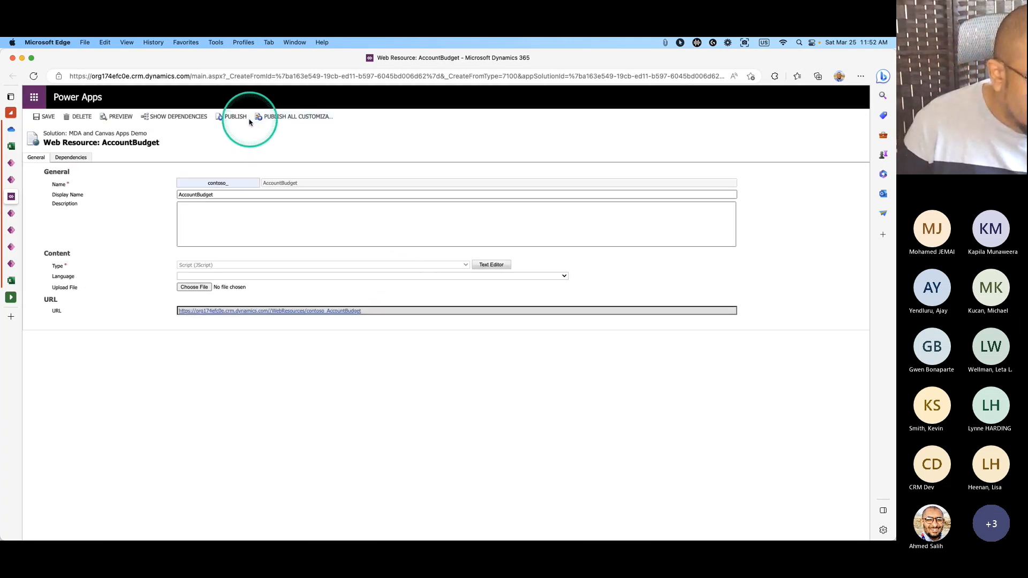
Save AccountBudget, publish all customizations choosing Wait when prompted, and return to the command designer.
{"action": "left_click", "coordinate": [48, 118]}
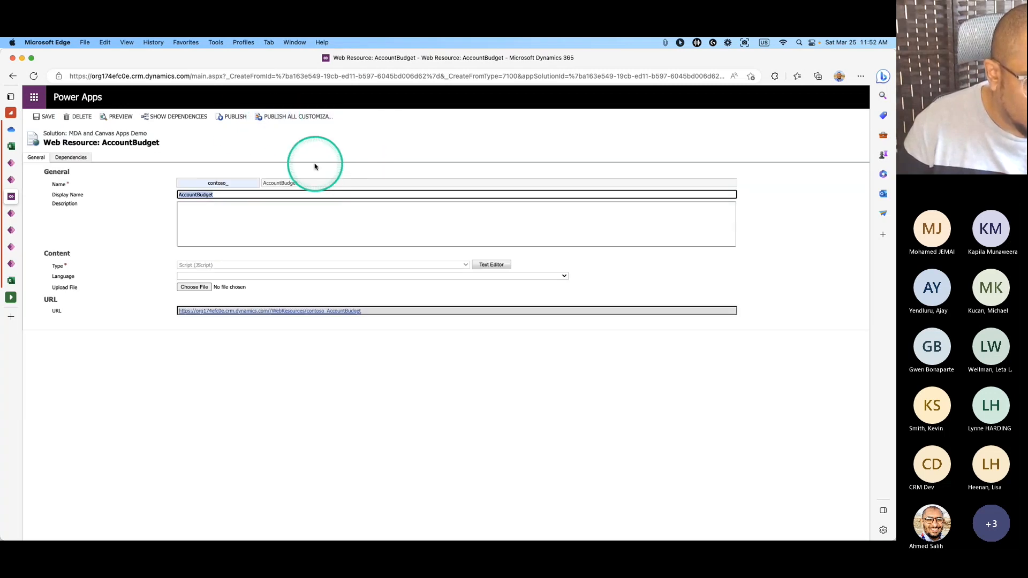
{"action": "left_click", "coordinate": [270, 121]}
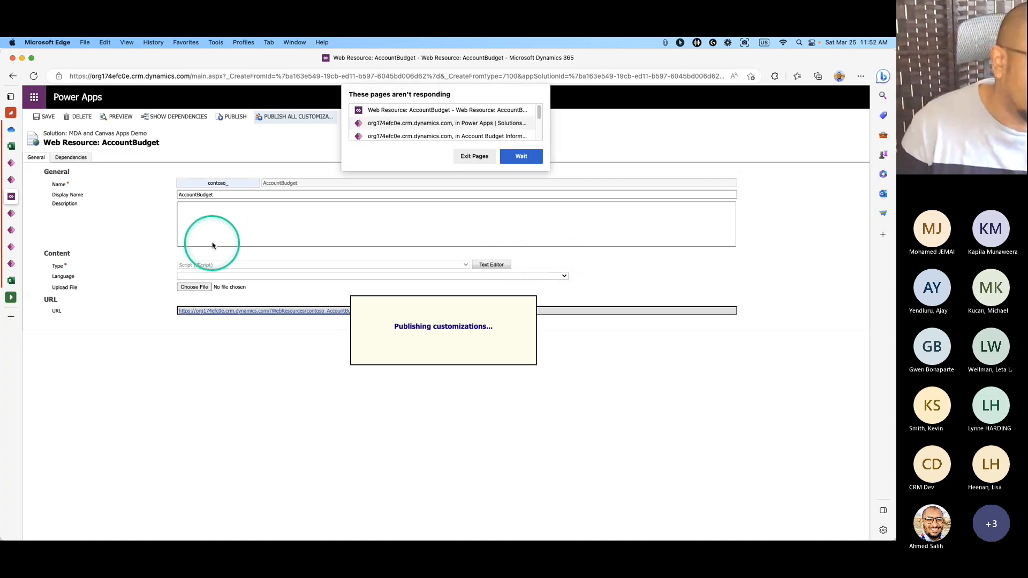
{"action": "left_click", "coordinate": [517, 156]}
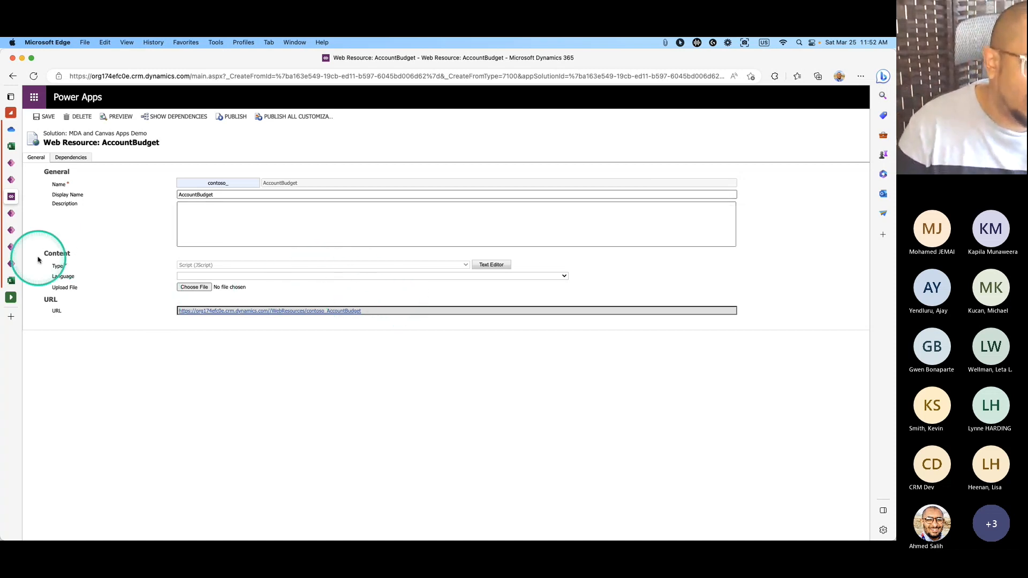
{"action": "mouse_move", "coordinate": [21, 217]}
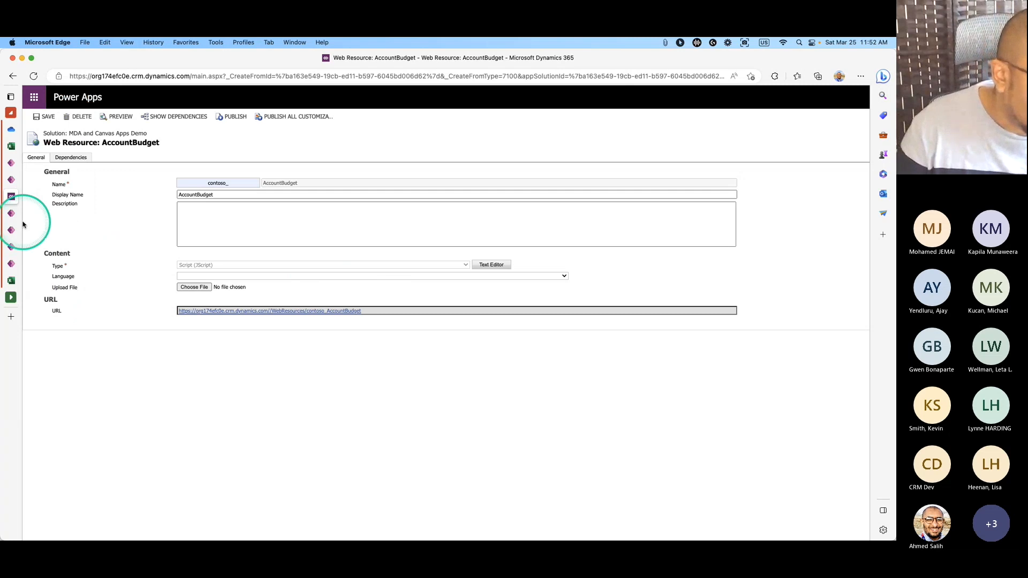
{"action": "left_click", "coordinate": [32, 214]}
{"action": "left_click", "coordinate": [20, 231]}
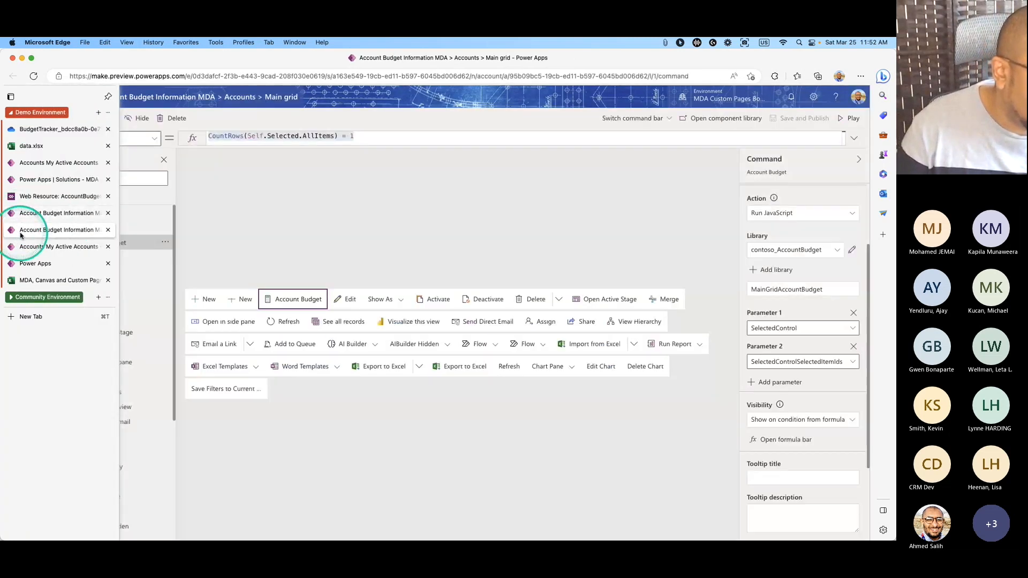
Reload My Active Accounts, select A. Datum Corporation and run Account Budget to open the dialog.
{"action": "left_click", "coordinate": [32, 180]}
{"action": "left_click", "coordinate": [49, 162]}
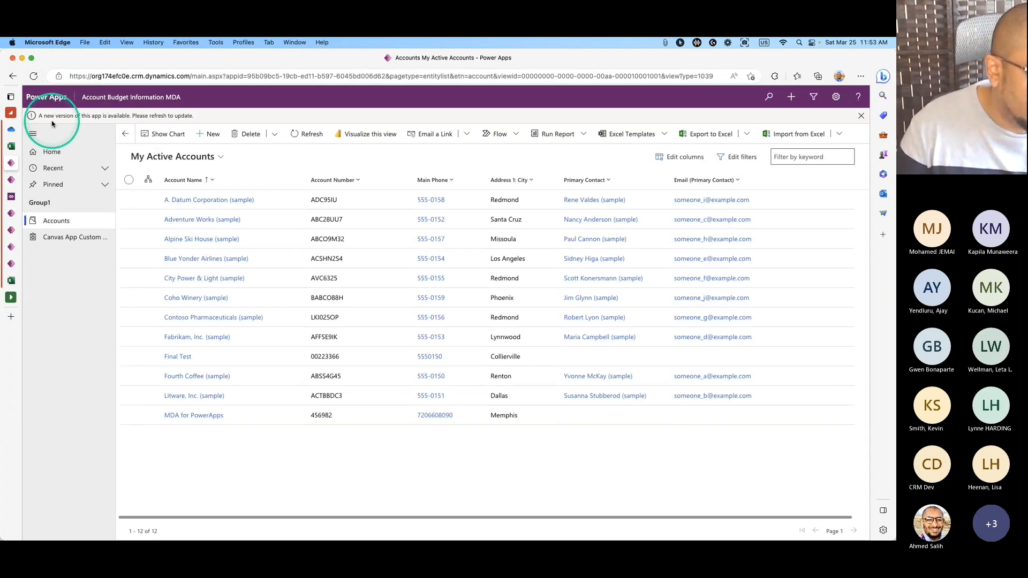
{"action": "left_click", "coordinate": [33, 80]}
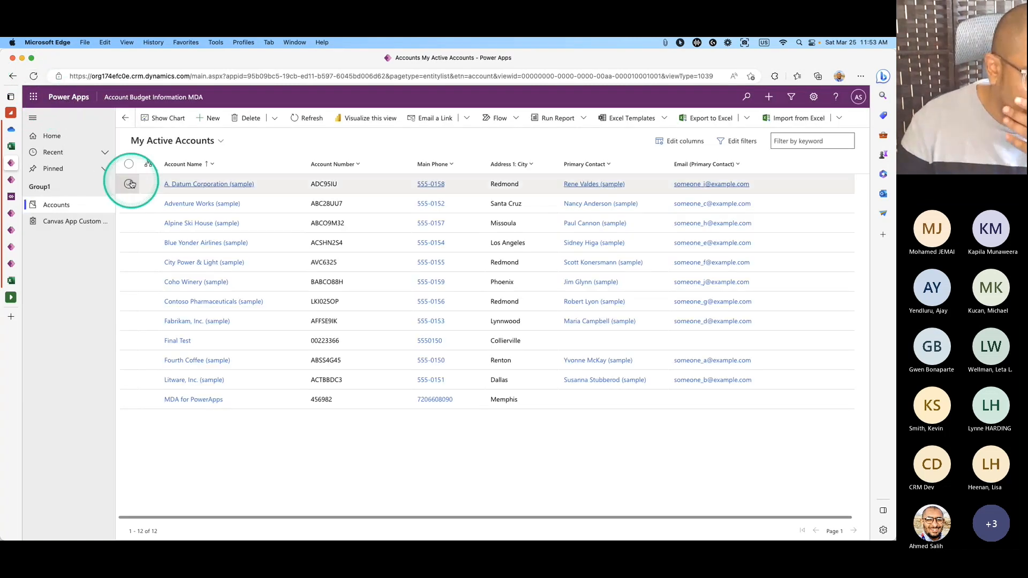
{"action": "left_click", "coordinate": [128, 183]}
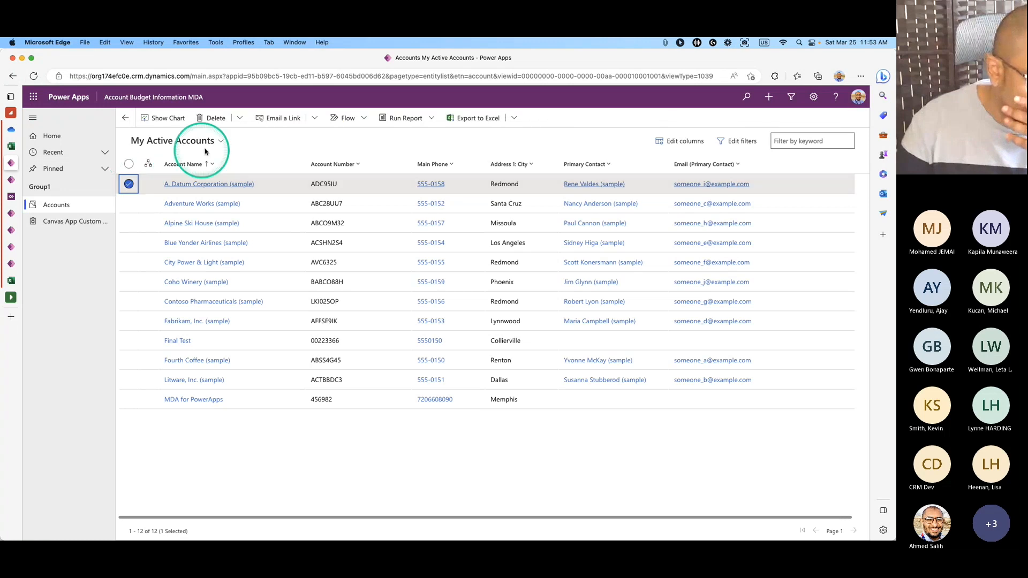
{"action": "left_click", "coordinate": [245, 118]}
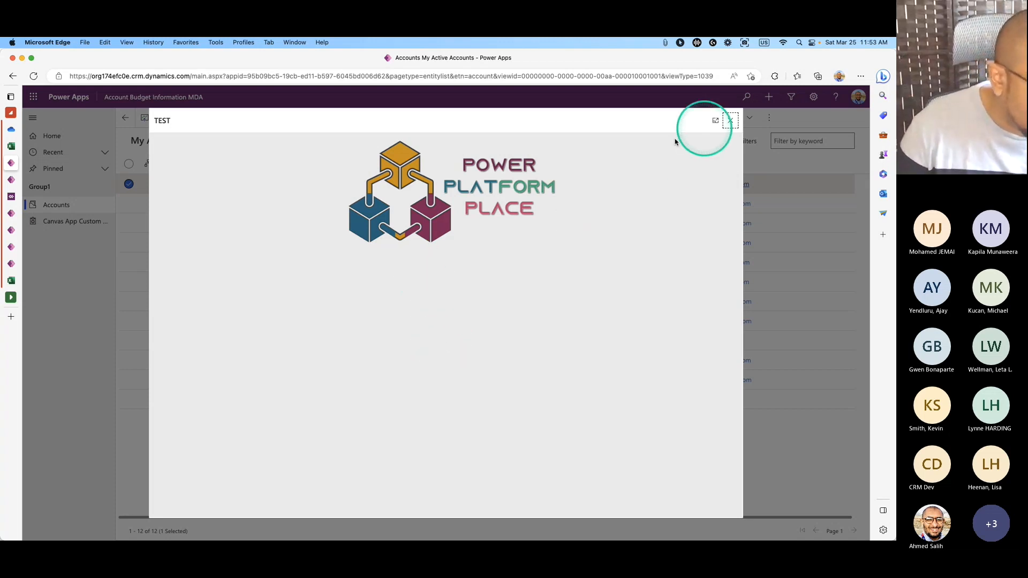
Move through the browser tabs to the Account Budget command designer.
{"action": "left_click", "coordinate": [13, 267]}
{"action": "left_click", "coordinate": [16, 247]}
{"action": "left_click", "coordinate": [32, 263]}
{"action": "left_click", "coordinate": [38, 231]}
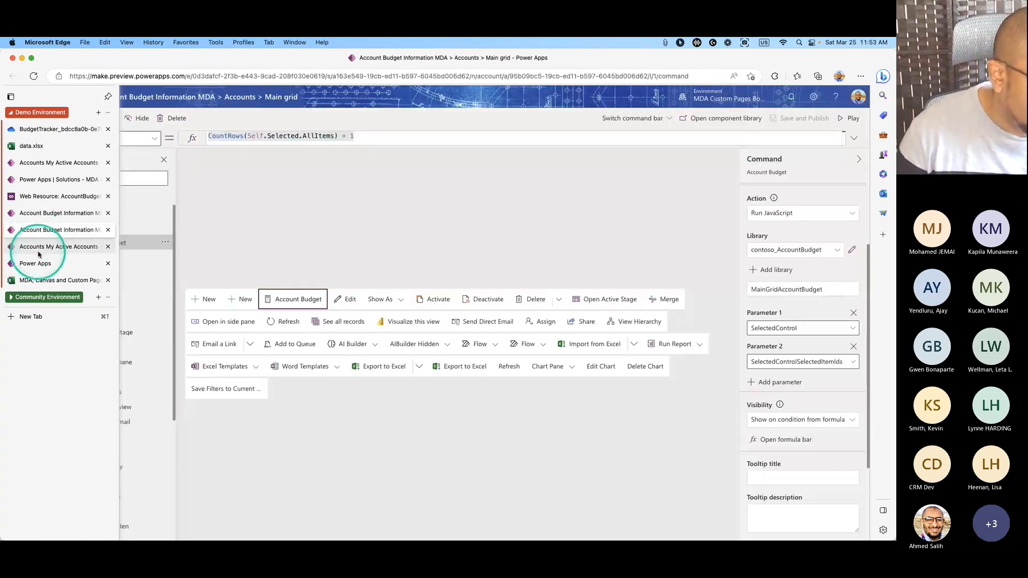
Return to the custom page editor and insert a new label.
{"action": "left_click", "coordinate": [38, 247]}
{"action": "left_click", "coordinate": [38, 263]}
{"action": "left_click", "coordinate": [46, 213]}
{"action": "left_click", "coordinate": [47, 263]}
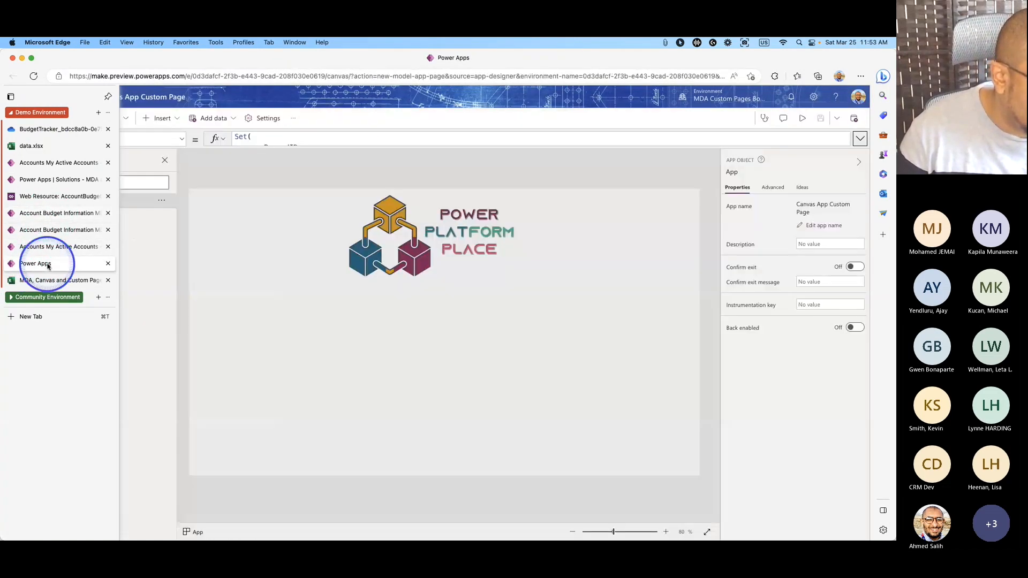
{"action": "left_click", "coordinate": [411, 260]}
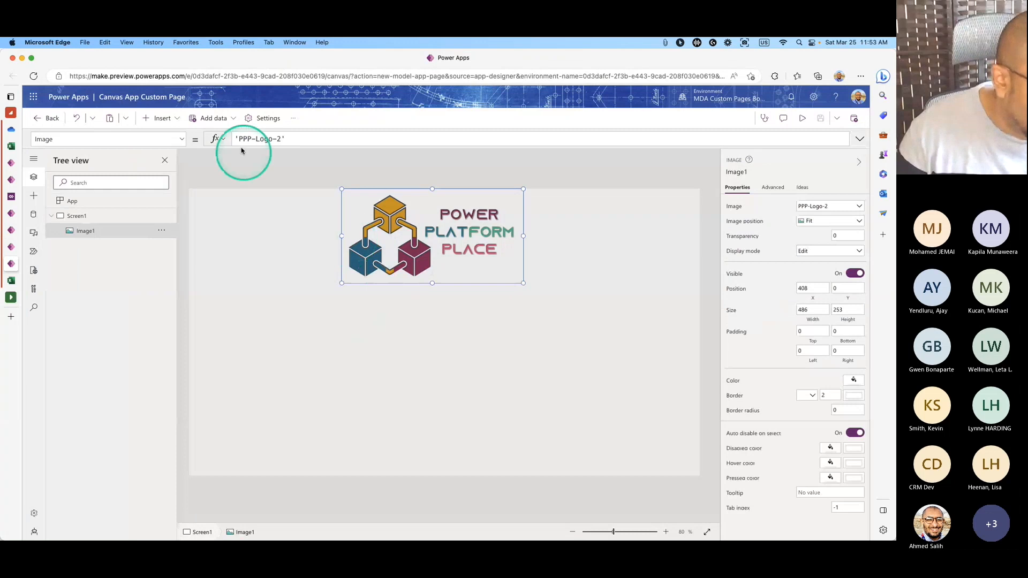
{"action": "left_click", "coordinate": [161, 118]}
{"action": "left_click", "coordinate": [181, 185]}
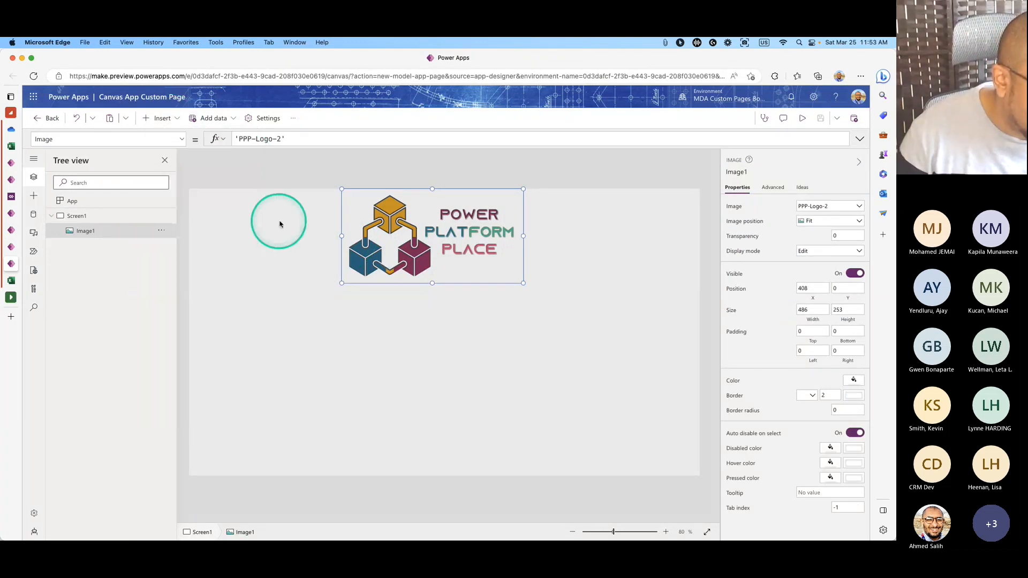
Place the label below the logo at 1222×103 width, centre its text, and set font size 15.
{"action": "left_click_drag", "start_coordinate": [249, 213], "coordinate": [267, 374]}
{"action": "left_click_drag", "start_coordinate": [341, 377], "coordinate": [679, 404]}
{"action": "left_click_drag", "start_coordinate": [601, 371], "coordinate": [594, 337]}
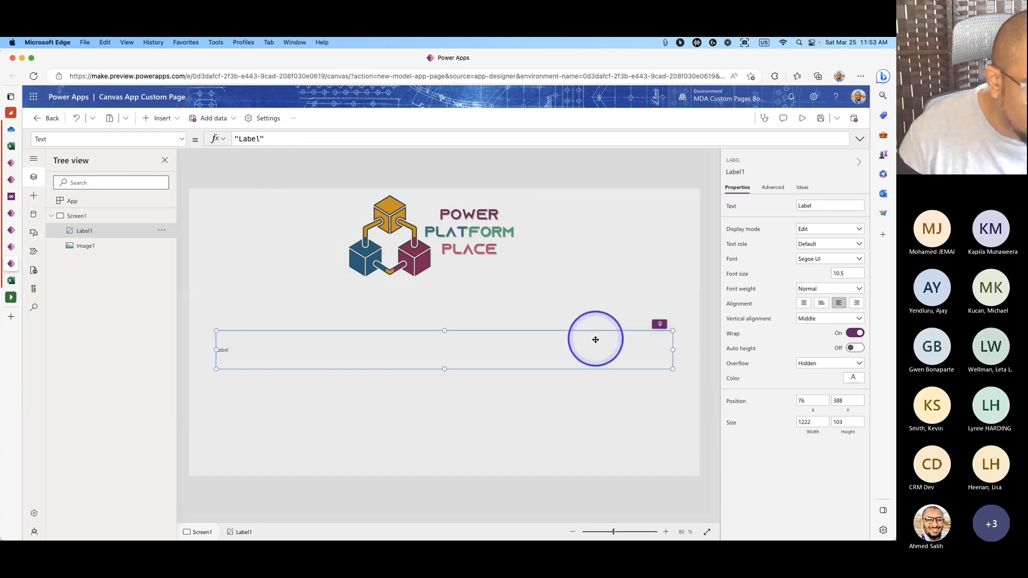
{"action": "left_click", "coordinate": [804, 303]}
{"action": "left_click", "coordinate": [844, 273]}
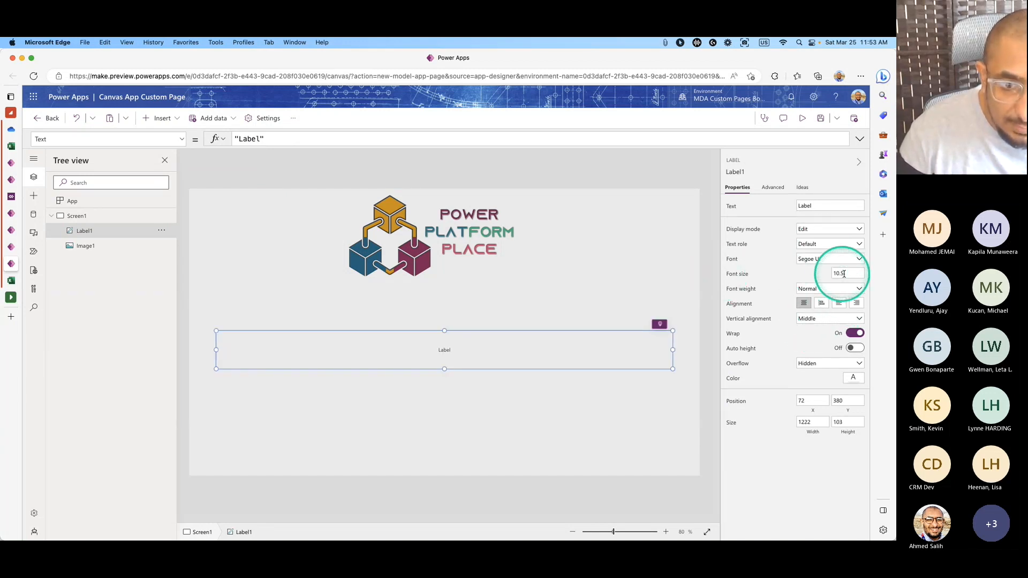
{"action": "type", "text": "15"}
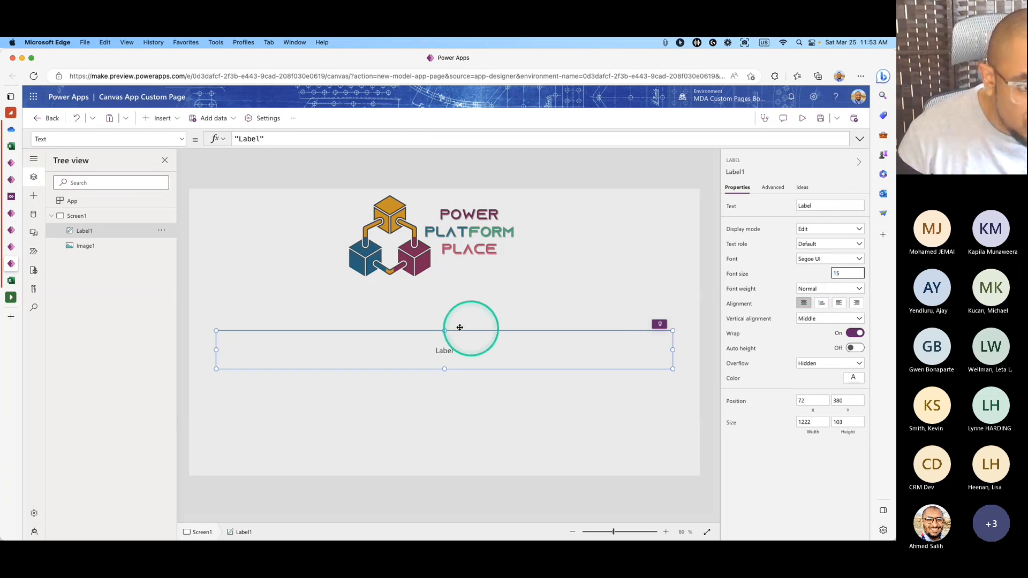
{"action": "left_click", "coordinate": [111, 214]}
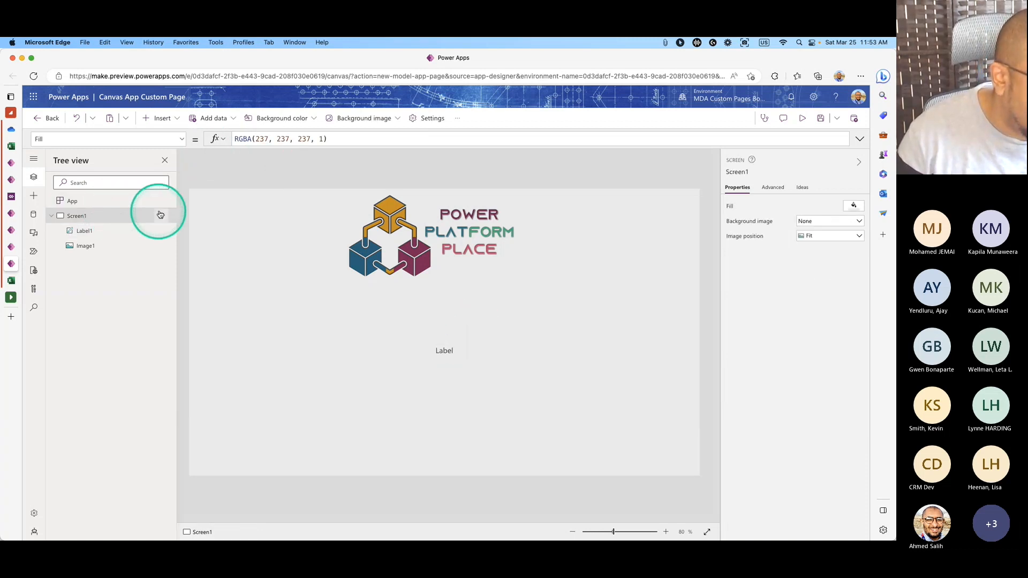
{"action": "left_click", "coordinate": [78, 206]}
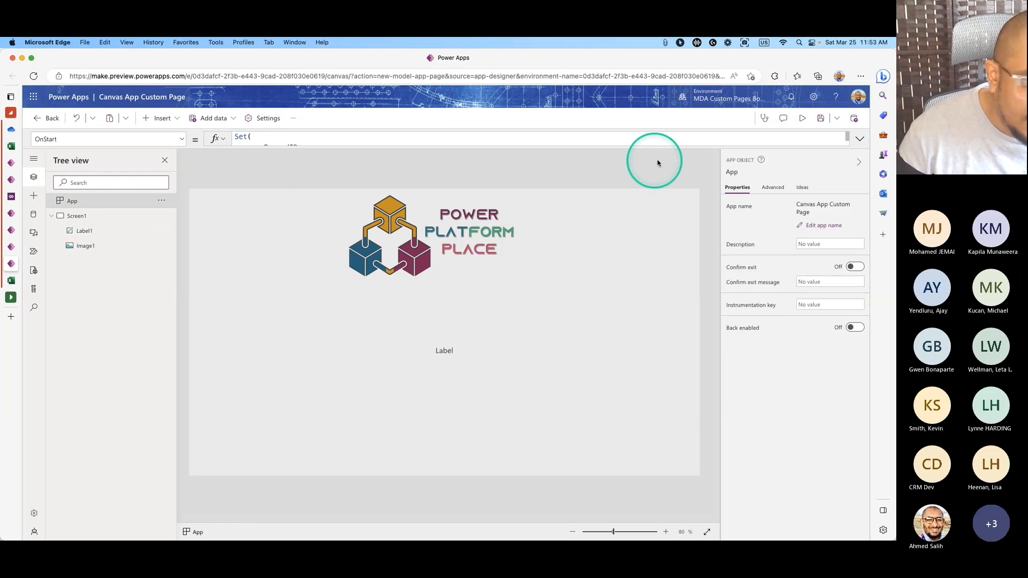
Review App.OnStart's uses of varRecordID and RecordItem.
{"action": "left_click", "coordinate": [859, 139]}
{"action": "double_click", "coordinate": [274, 147]}
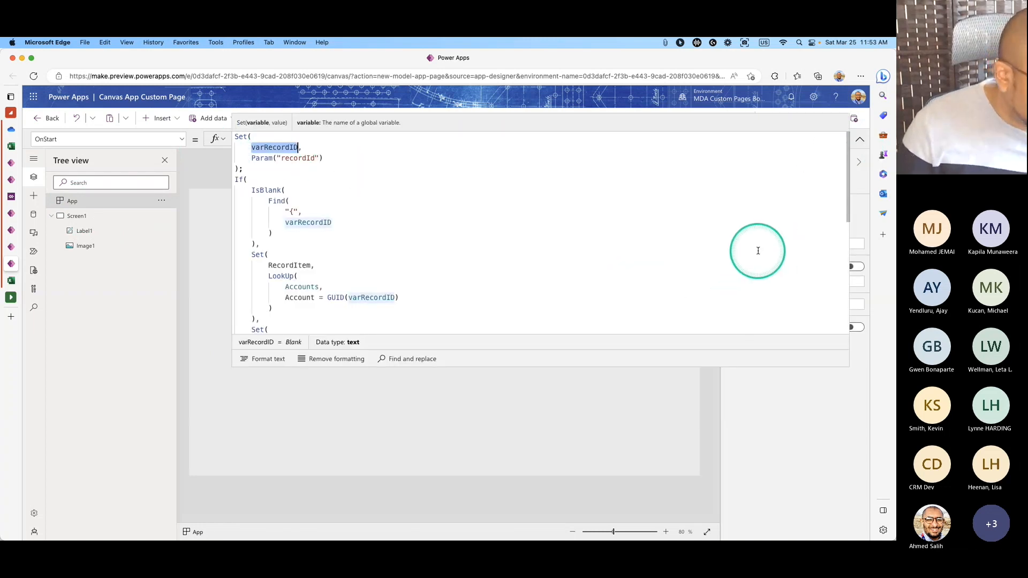
{"action": "scroll", "coordinate": [467, 221], "scroll_direction": "down", "scroll_amount": 5}
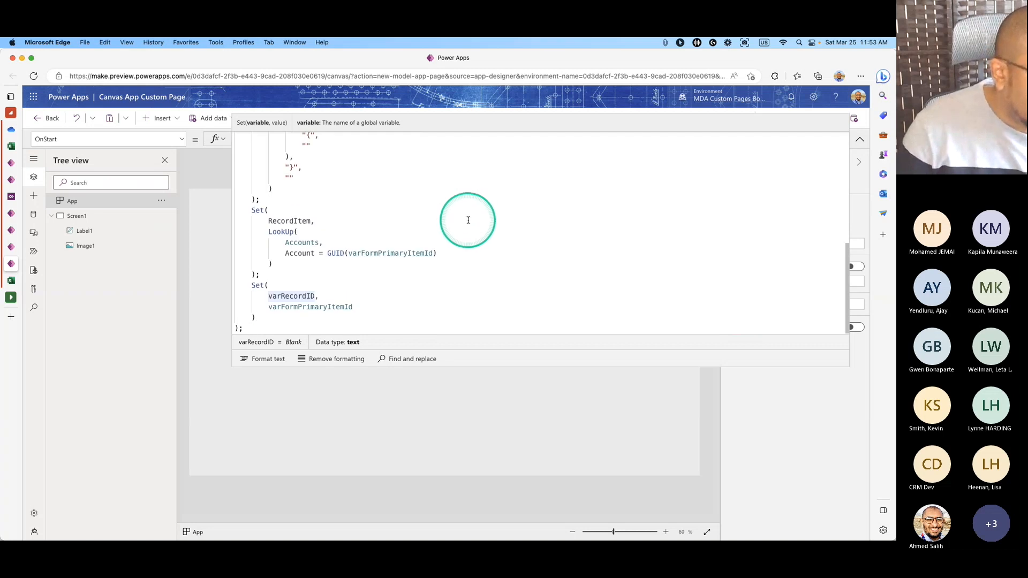
{"action": "scroll", "coordinate": [467, 220], "scroll_direction": "up", "scroll_amount": 5}
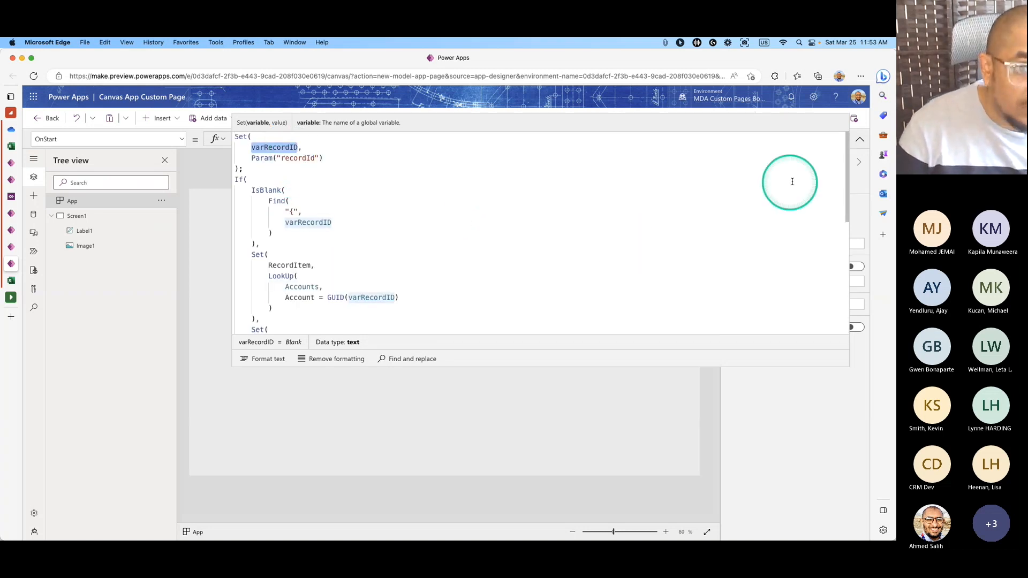
{"action": "scroll", "coordinate": [421, 219], "scroll_direction": "down", "scroll_amount": 2}
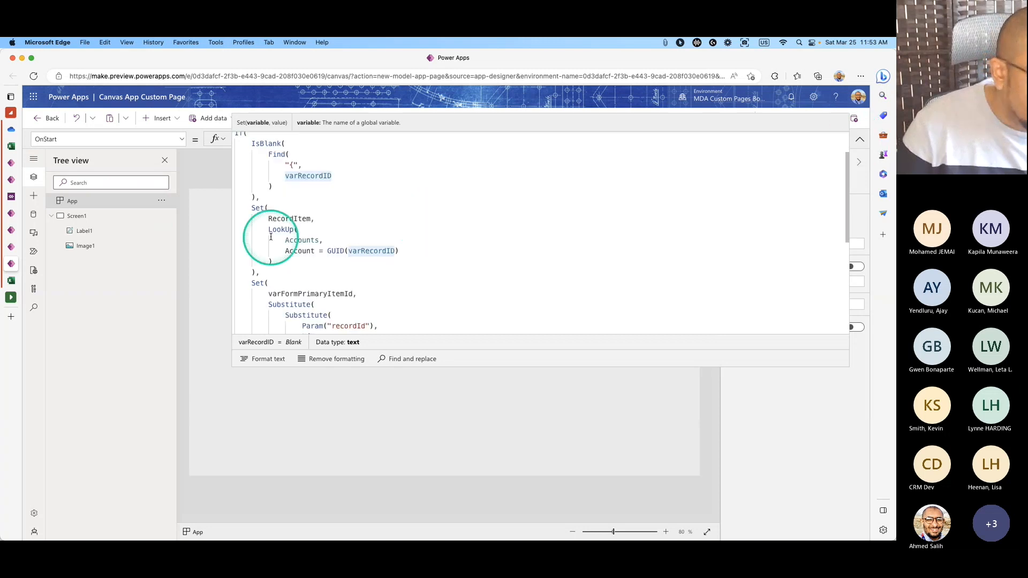
{"action": "double_click", "coordinate": [289, 219]}
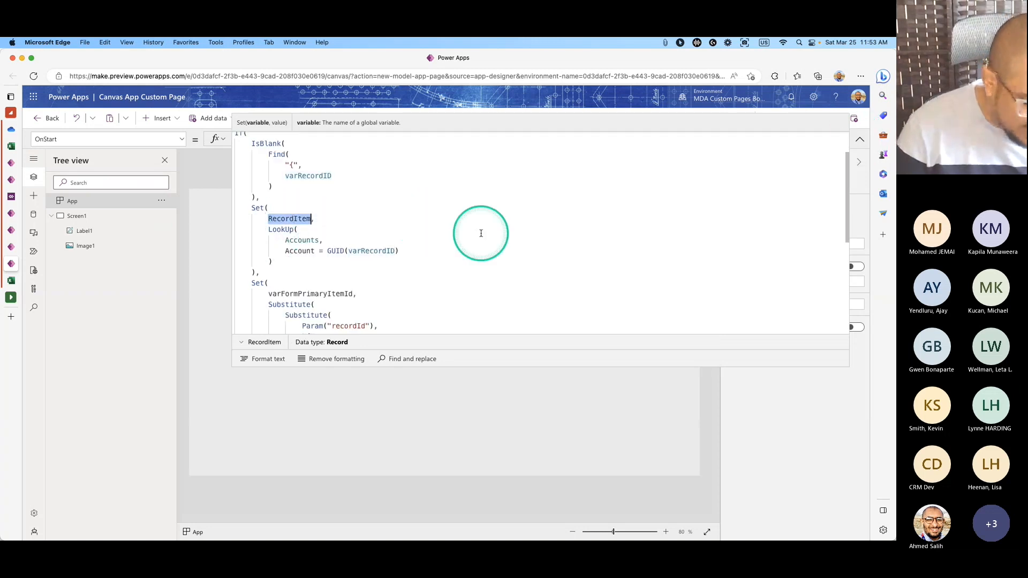
{"action": "left_click", "coordinate": [857, 141]}
Set Label1's text to RecordItem.'Account Name' & " " & RecordItem.'Account Number'.
{"action": "left_click", "coordinate": [443, 347]}
{"action": "double_click", "coordinate": [285, 140]}
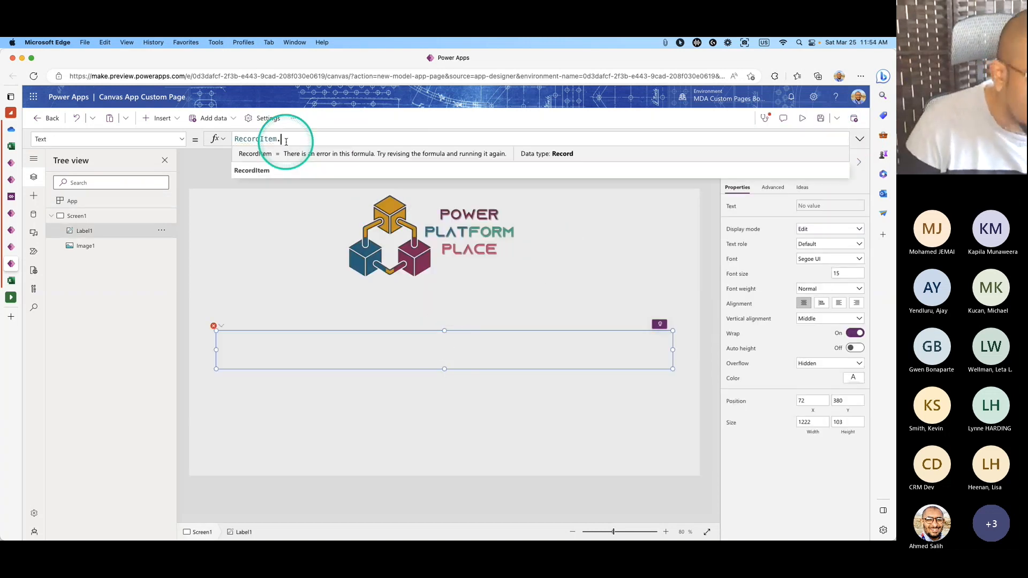
{"action": "key", "text": "Down"}
{"action": "key", "text": "Down"}
{"action": "key", "text": "Return"}
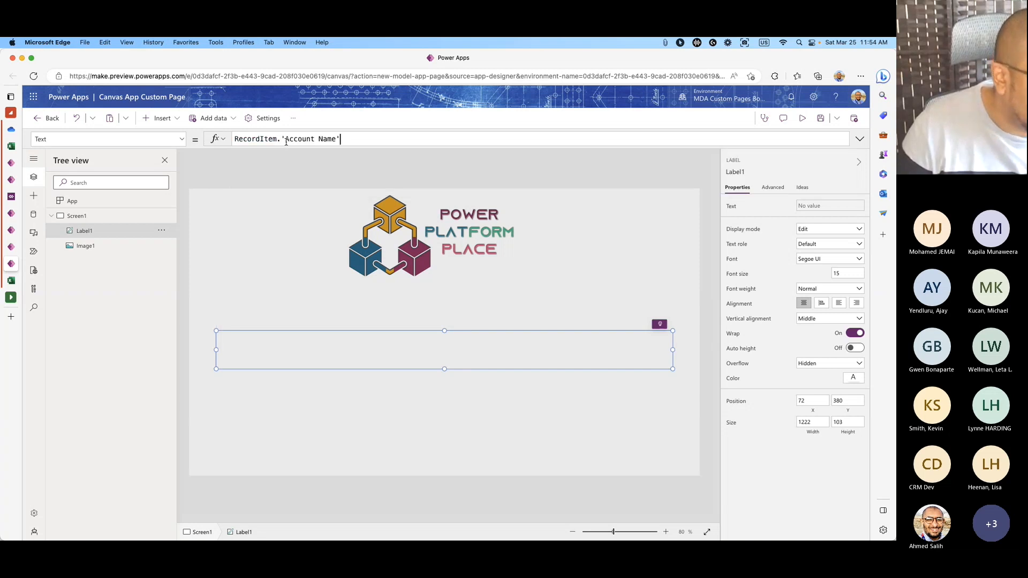
{"action": "type", "text": "&\""}
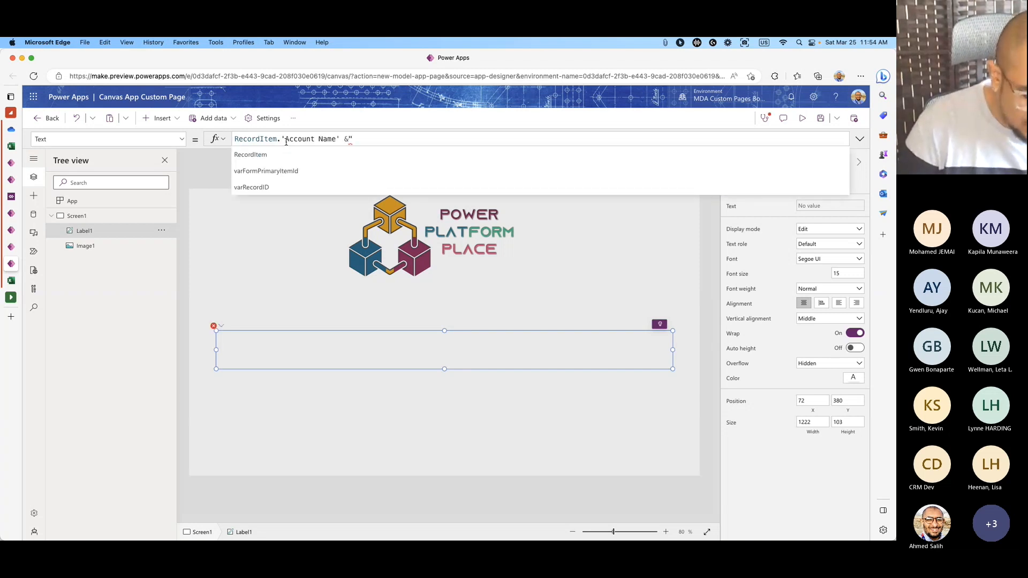
{"action": "type", "text": " \""}
{"action": "key", "text": "BackSpace"}
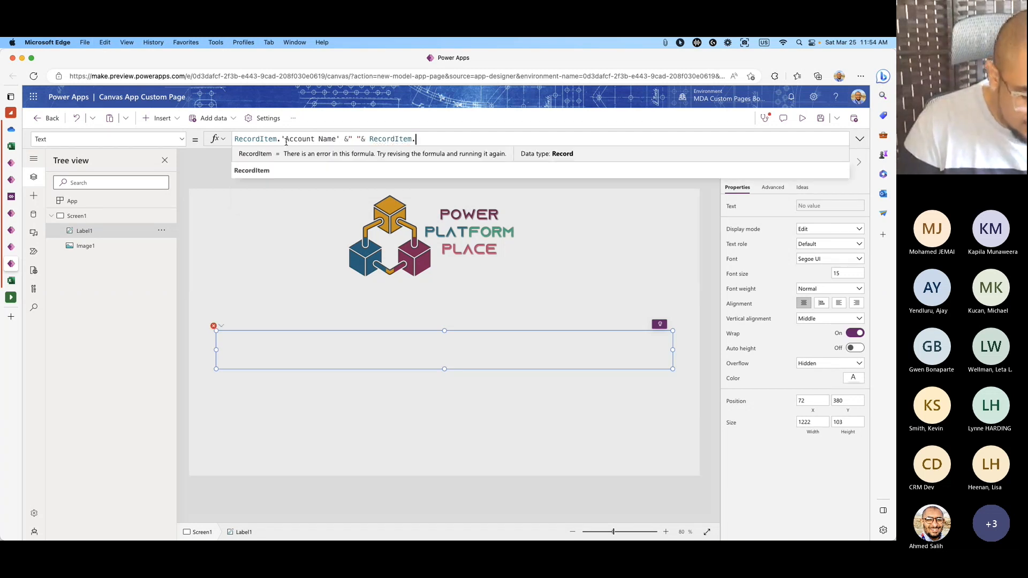
{"action": "type", "text": "acc"}
{"action": "key", "text": "Down"}
{"action": "key", "text": "Down"}
{"action": "key", "text": "Tab"}
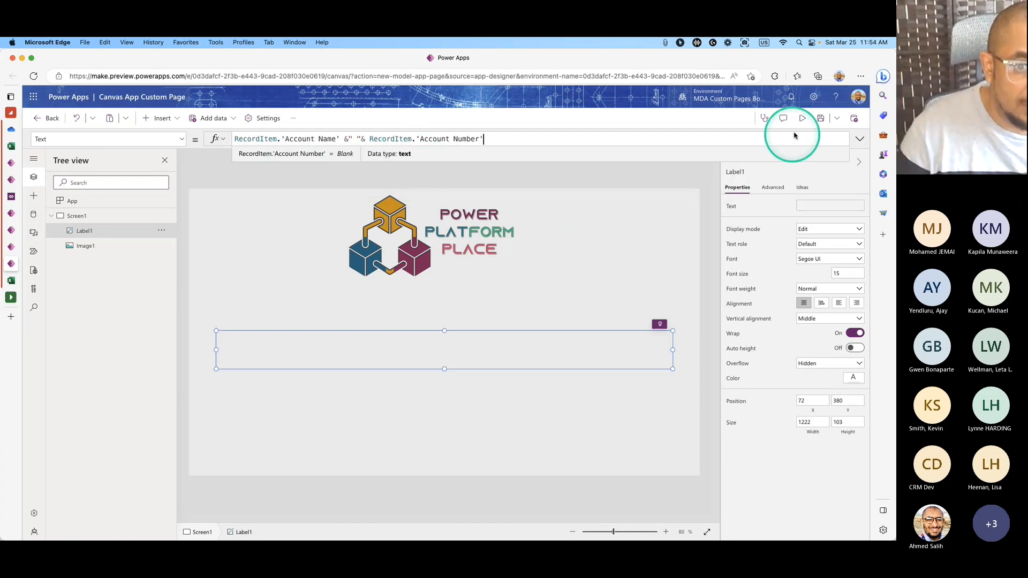
Save and publish the custom page, then switch to the Accounts grid.
{"action": "left_click", "coordinate": [820, 118]}
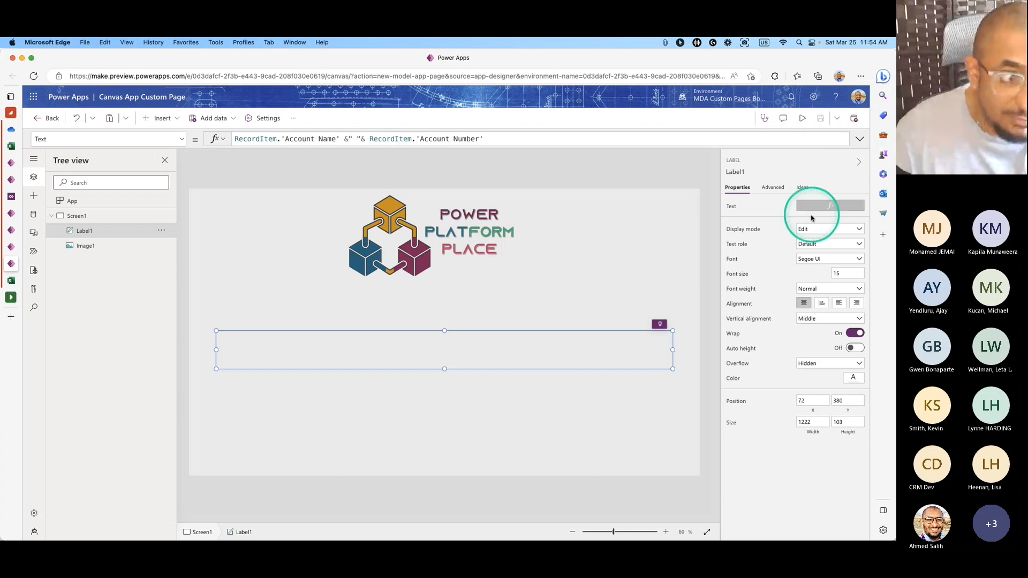
{"action": "left_click", "coordinate": [854, 117]}
{"action": "left_click", "coordinate": [487, 396]}
{"action": "left_click", "coordinate": [12, 248]}
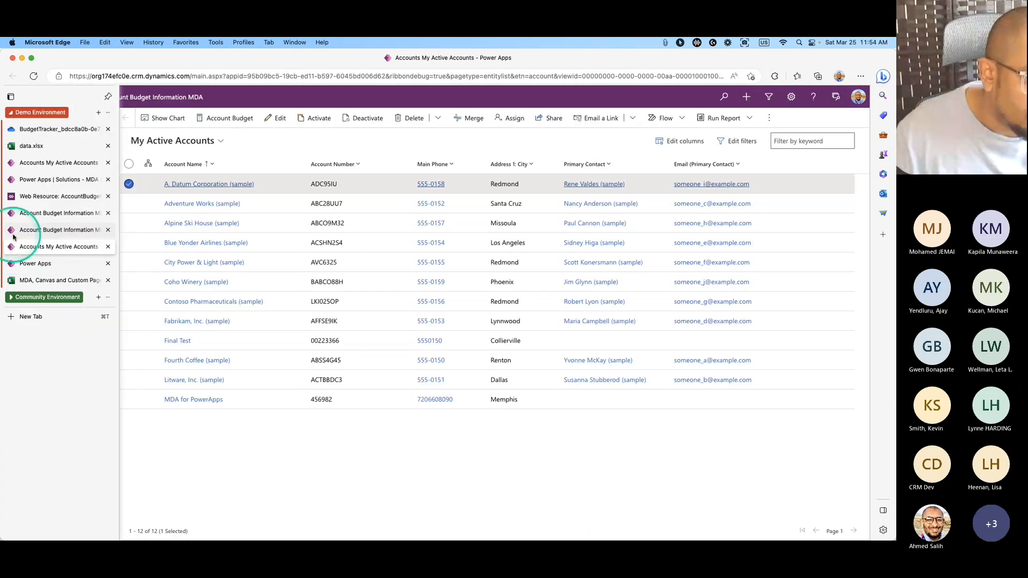
Reload the Accounts app, then open and close the Account Budget dialog for A. Datum Corporation.
{"action": "left_click", "coordinate": [128, 184]}
{"action": "left_click", "coordinate": [34, 76]}
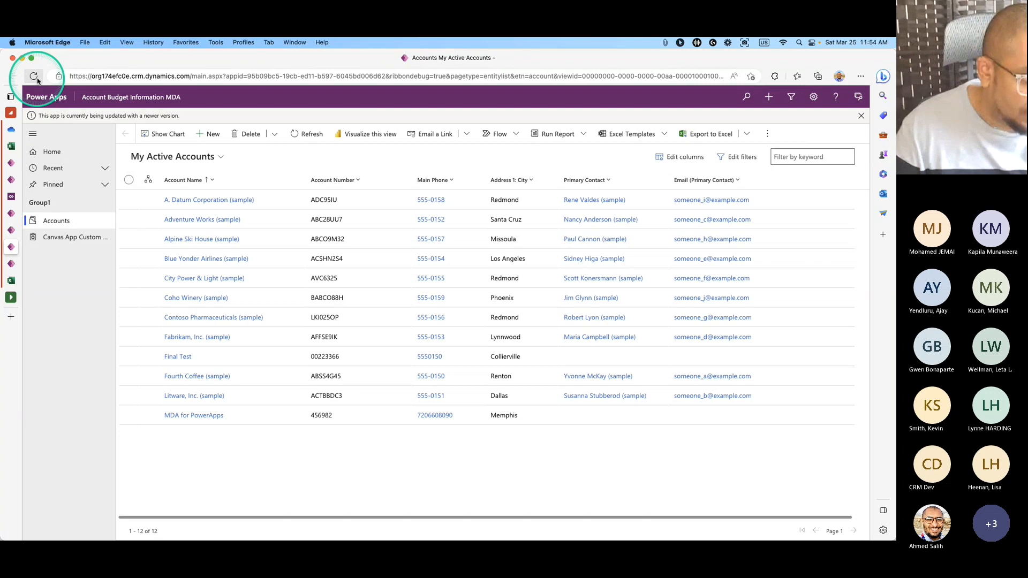
{"action": "left_click", "coordinate": [33, 76]}
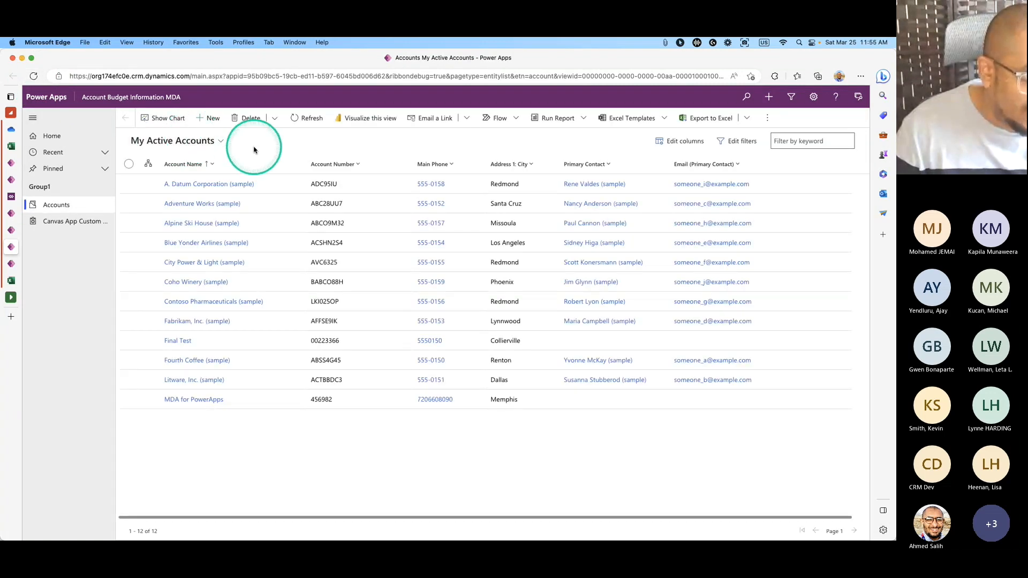
{"action": "left_click", "coordinate": [129, 183]}
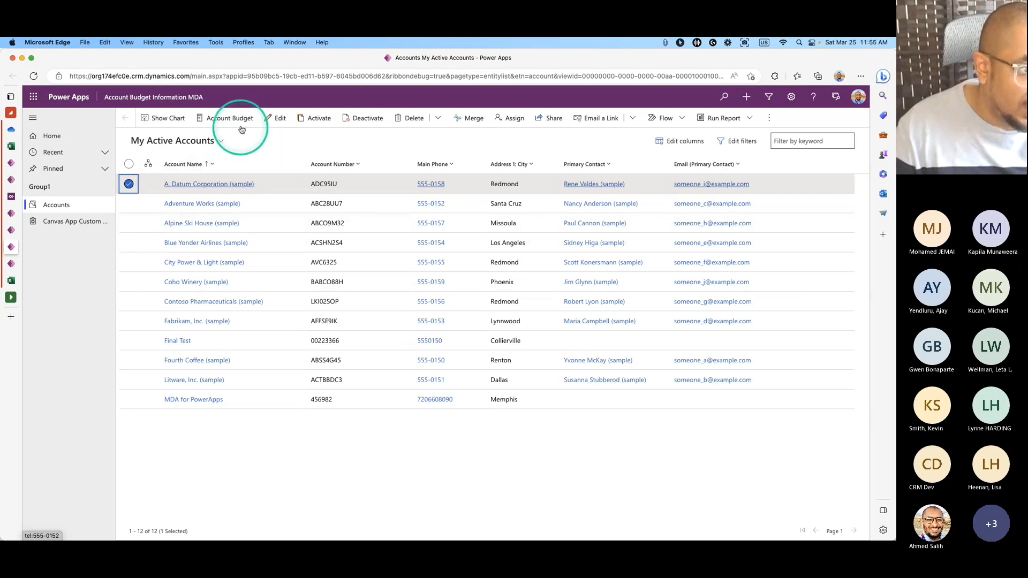
{"action": "left_click", "coordinate": [236, 117]}
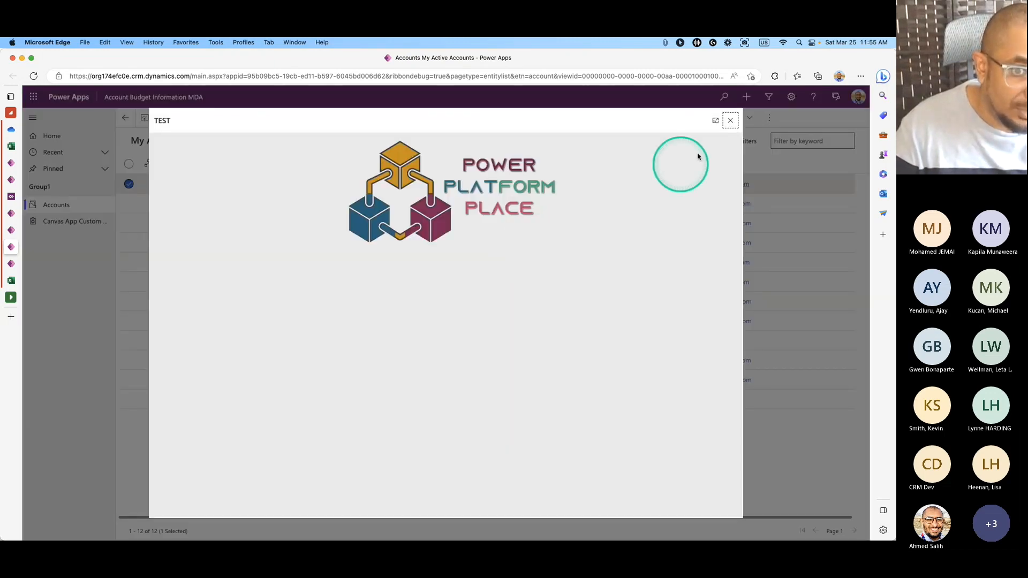
{"action": "left_click", "coordinate": [730, 120]}
Reload again, then open and close the budget dialog for the first account row.
{"action": "left_click", "coordinate": [34, 76]}
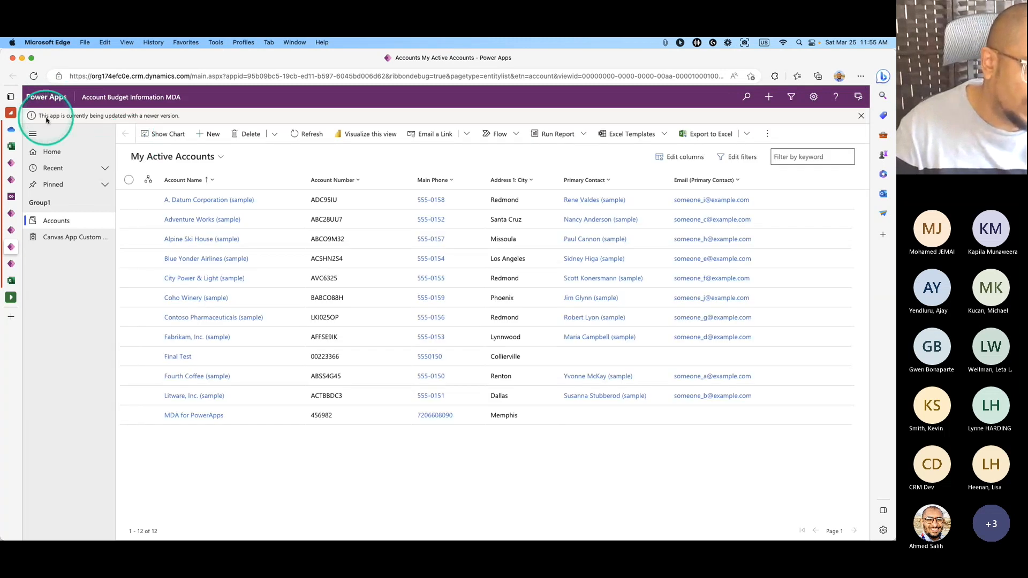
{"action": "left_click", "coordinate": [34, 79]}
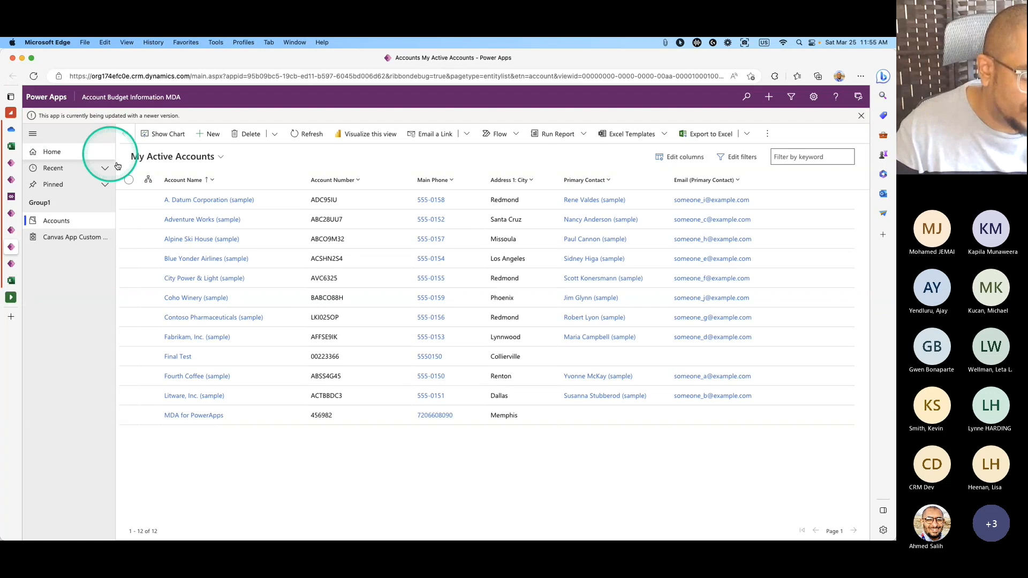
{"action": "left_click", "coordinate": [130, 200]}
{"action": "left_click", "coordinate": [219, 135]}
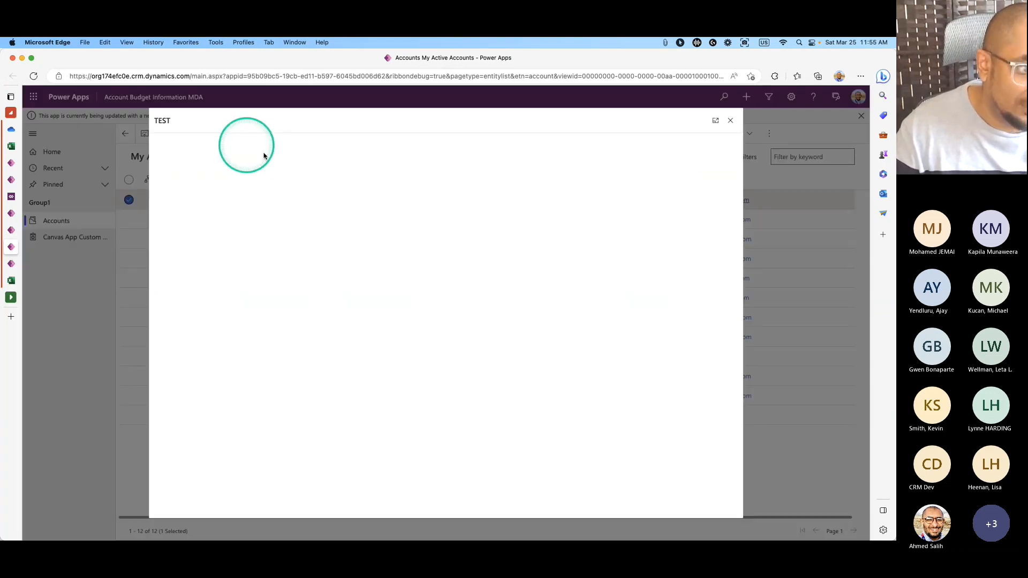
{"action": "left_click", "coordinate": [730, 120]}
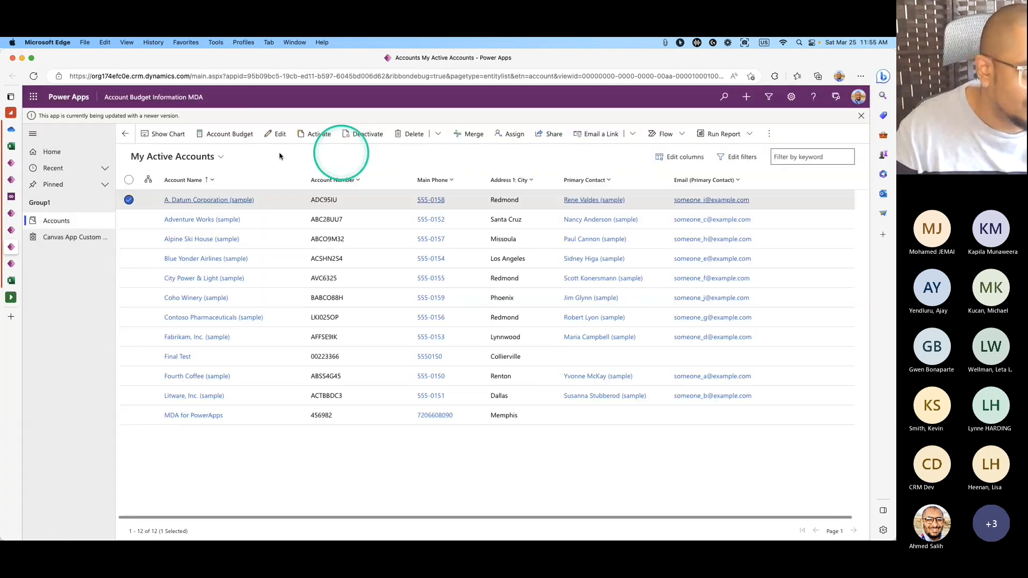
Reload once more, check A. Datum Corporation's TEST dialog, close it, and select Adventure Works.
{"action": "left_click", "coordinate": [33, 82]}
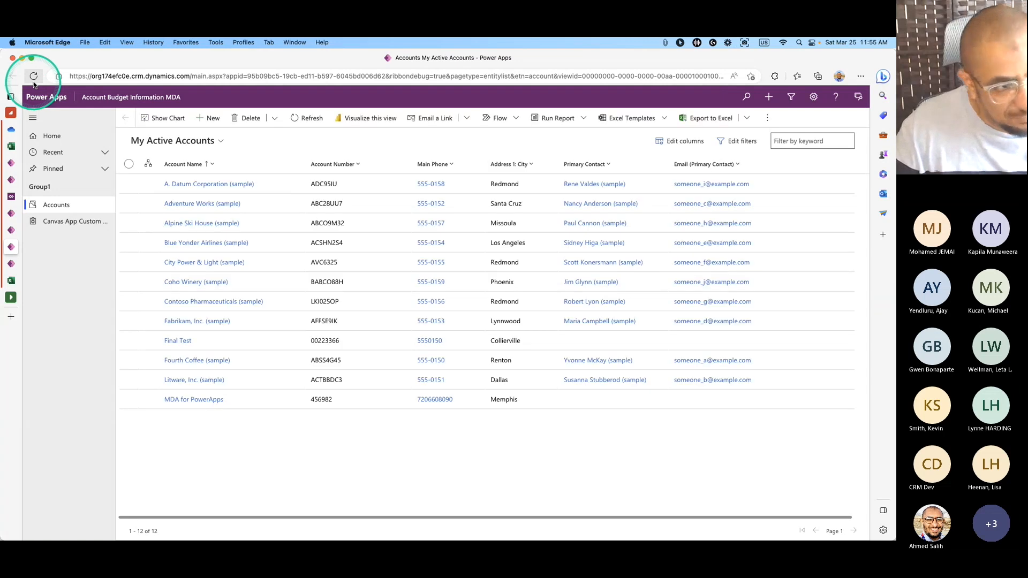
{"action": "left_click", "coordinate": [129, 184]}
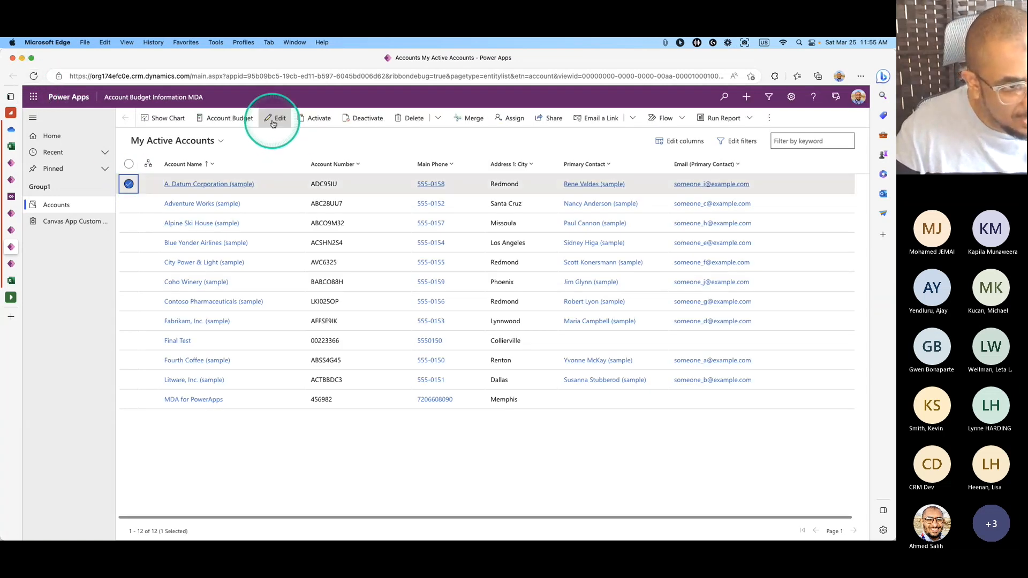
{"action": "left_click", "coordinate": [228, 122]}
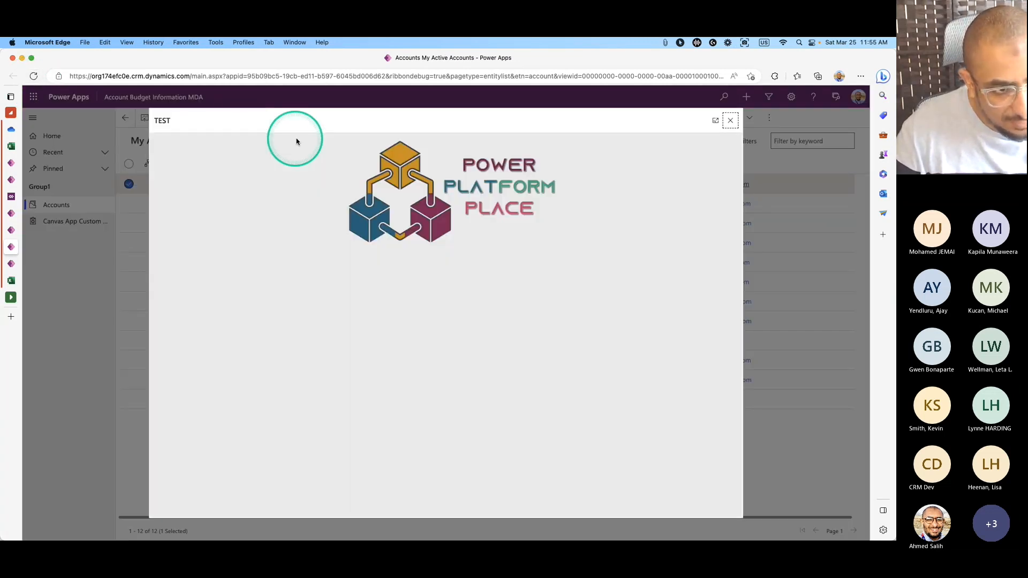
{"action": "left_click", "coordinate": [730, 121]}
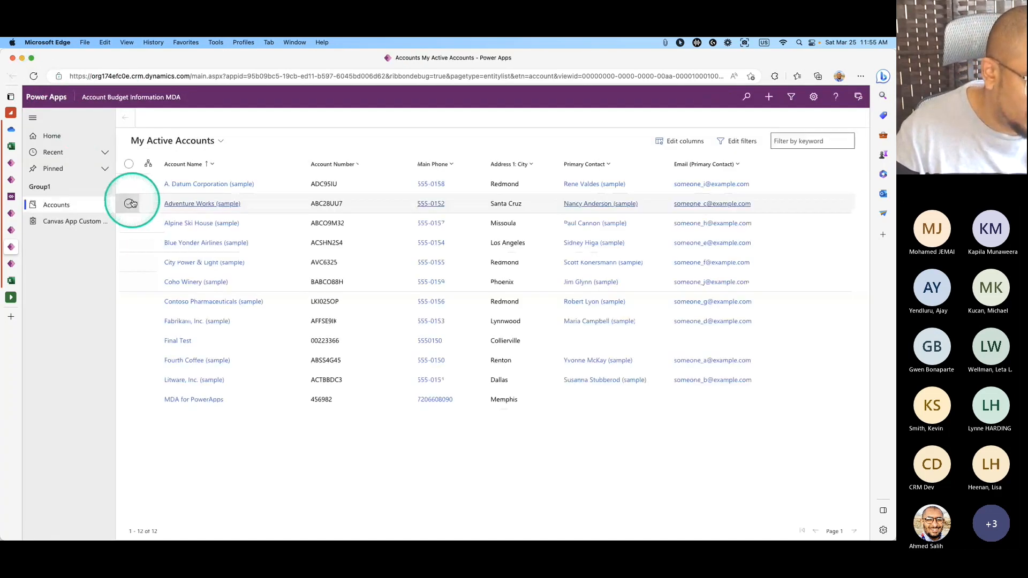
{"action": "left_click", "coordinate": [131, 204]}
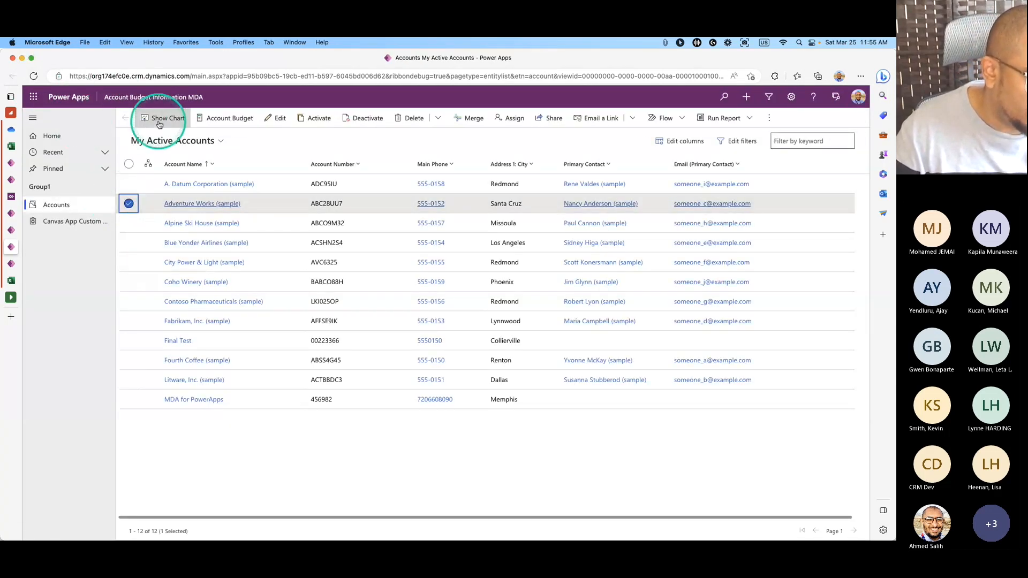
View and close the budget dialog for Adventure Works, then select only City Power & Light.
{"action": "left_click", "coordinate": [213, 123]}
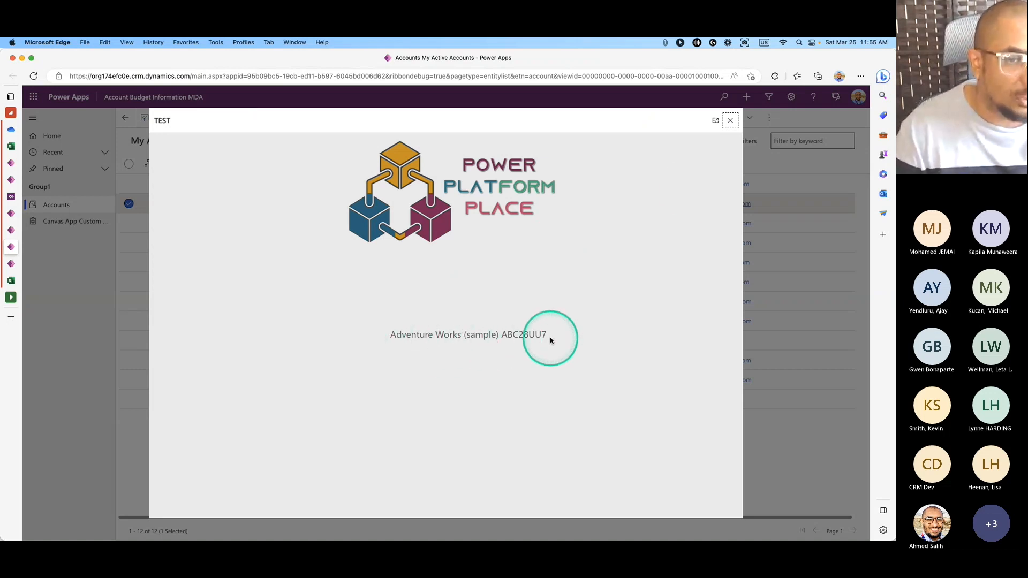
{"action": "left_click", "coordinate": [730, 120]}
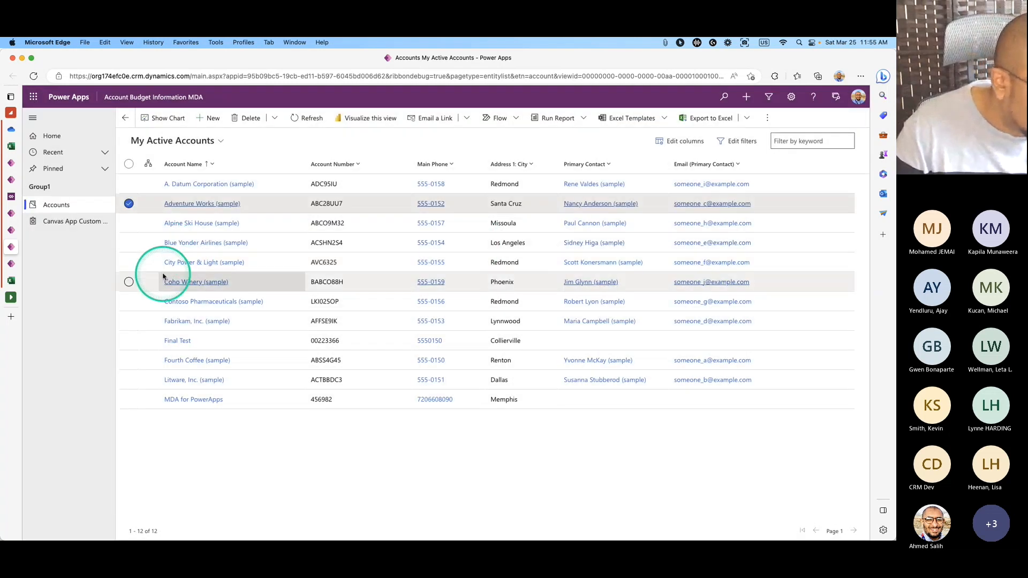
{"action": "left_click", "coordinate": [128, 261]}
{"action": "left_click", "coordinate": [129, 204]}
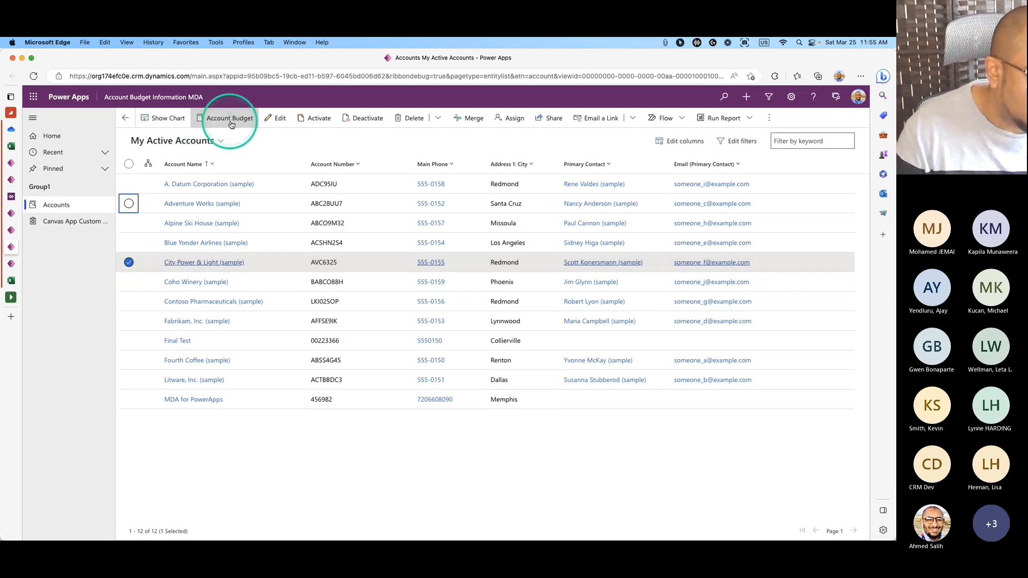
Check the Account Budget dialog for City Power & Light (sample) and close it.
{"action": "left_click", "coordinate": [230, 118]}
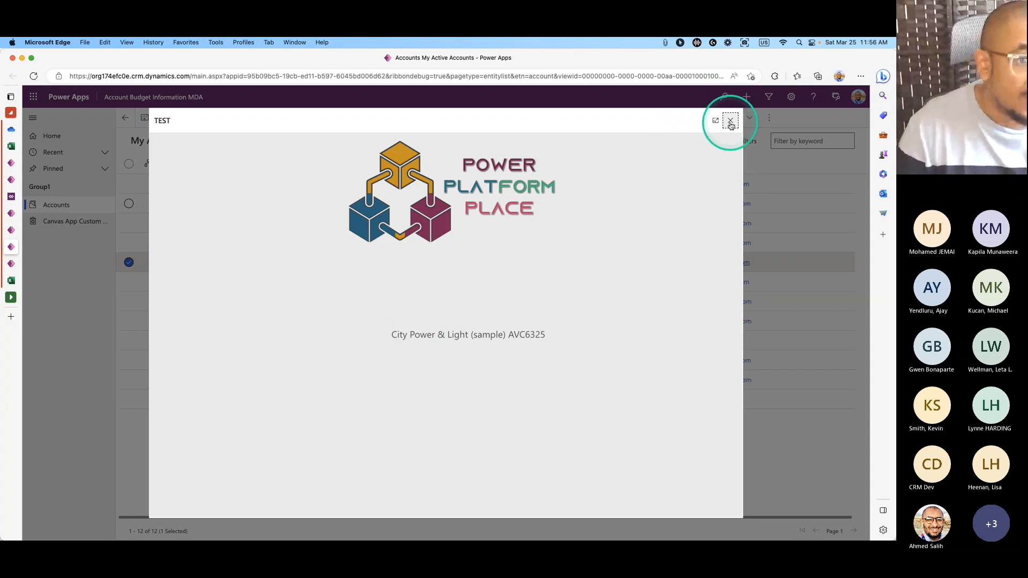
{"action": "left_click", "coordinate": [731, 121]}
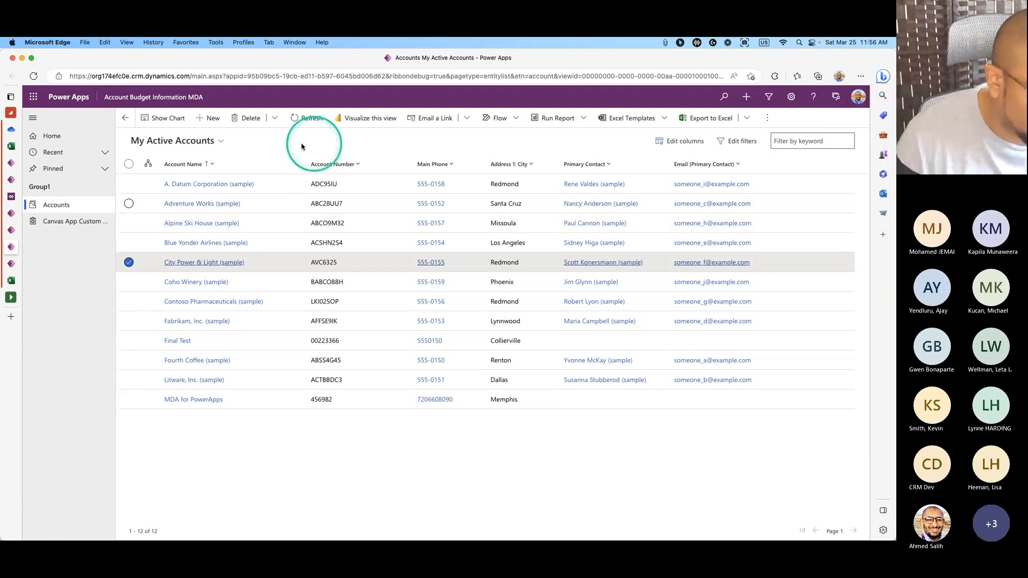
{"action": "left_click", "coordinate": [11, 163]}
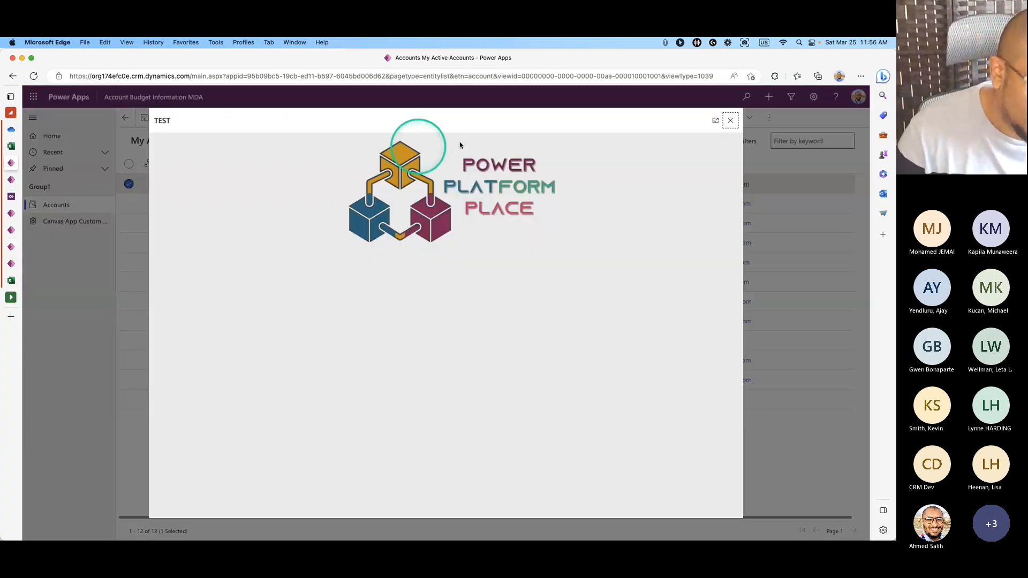
In the JavaScript WebResource Builder environment, play the JavaScript Builder canvas app from its solution.
{"action": "left_click", "coordinate": [11, 179]}
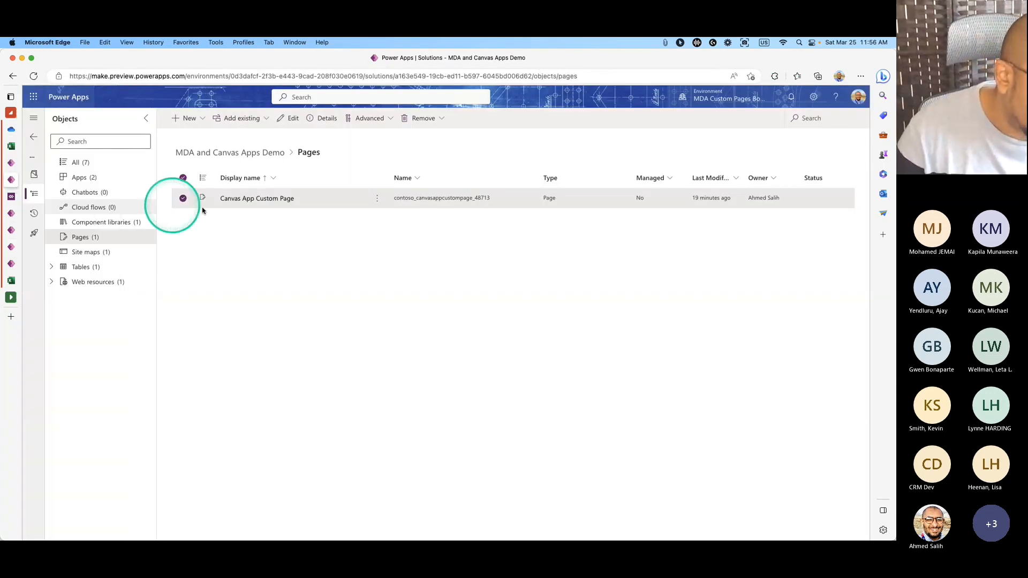
{"action": "left_click", "coordinate": [748, 105]}
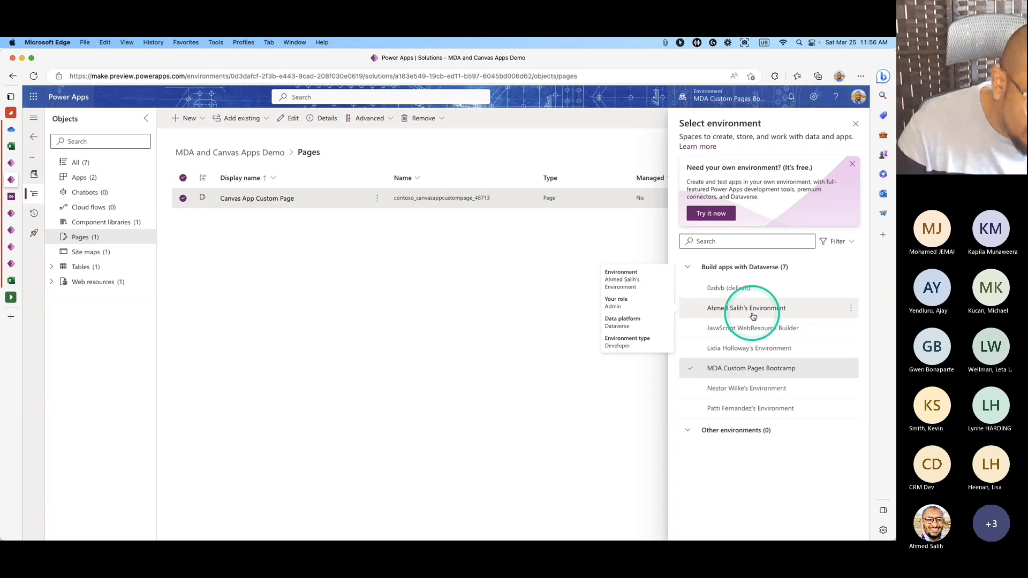
{"action": "left_click", "coordinate": [750, 328]}
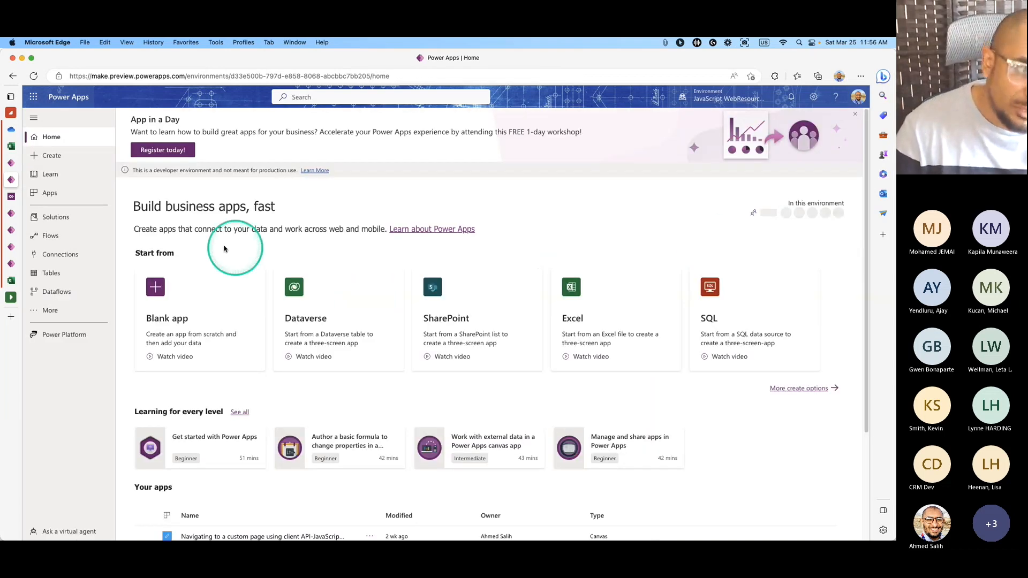
{"action": "left_click", "coordinate": [73, 197]}
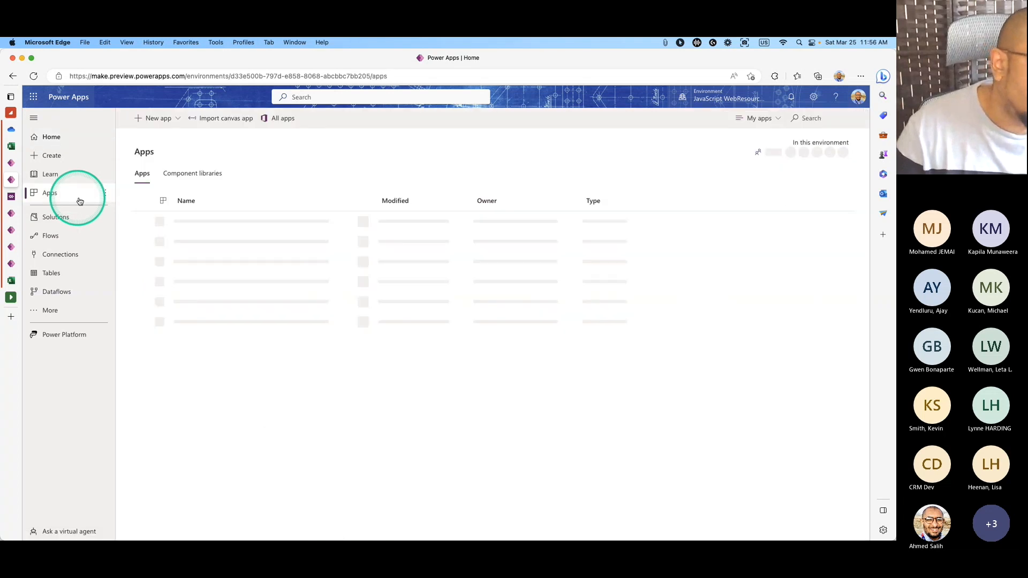
{"action": "left_click", "coordinate": [60, 218]}
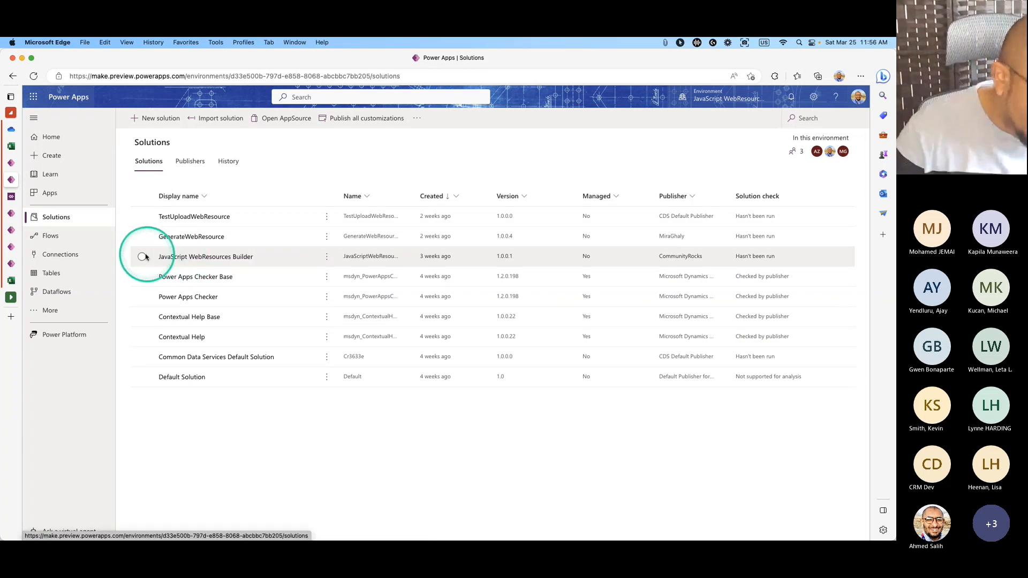
{"action": "left_click", "coordinate": [203, 257]}
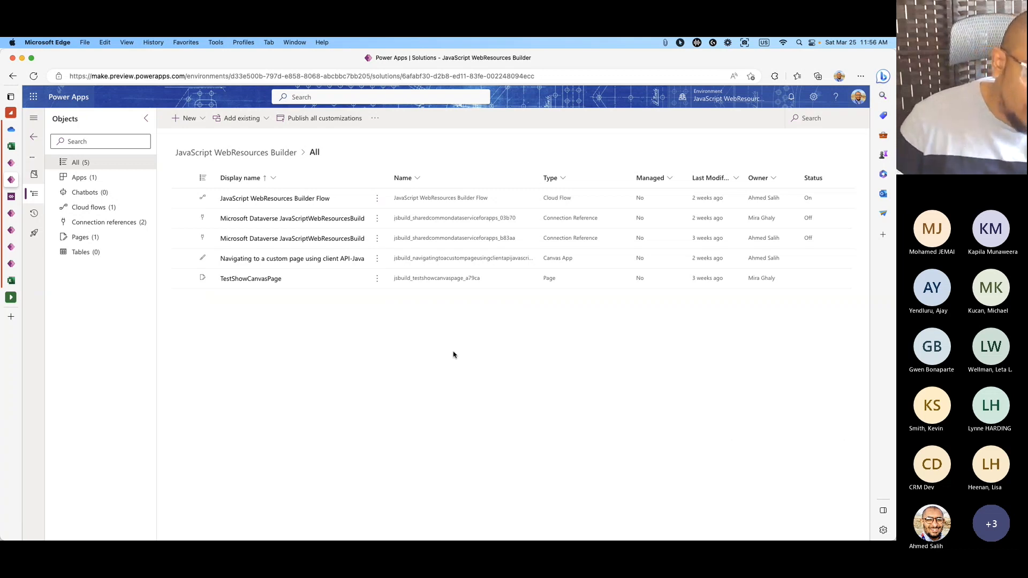
{"action": "left_click", "coordinate": [137, 180]}
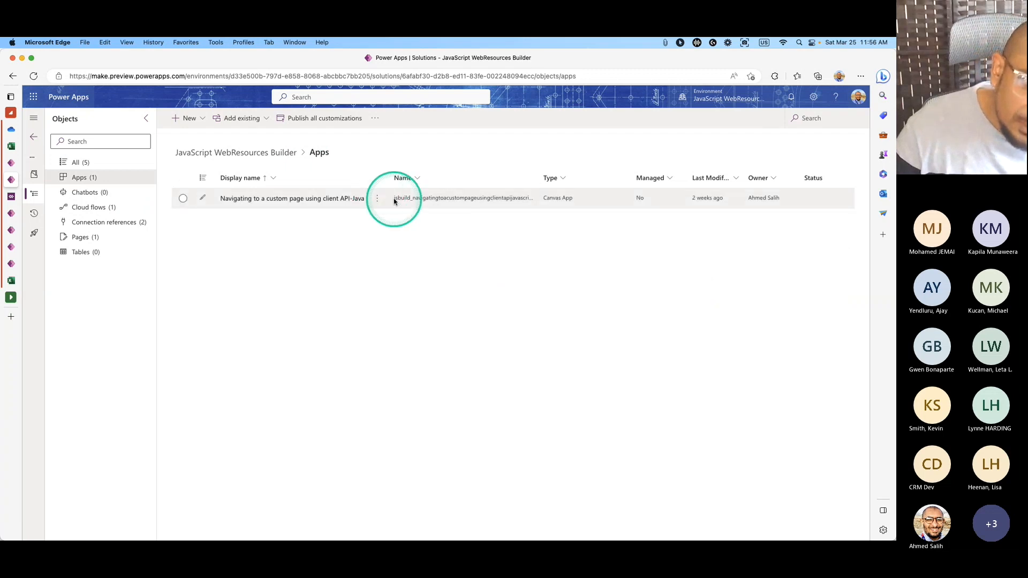
{"action": "left_click", "coordinate": [379, 203]}
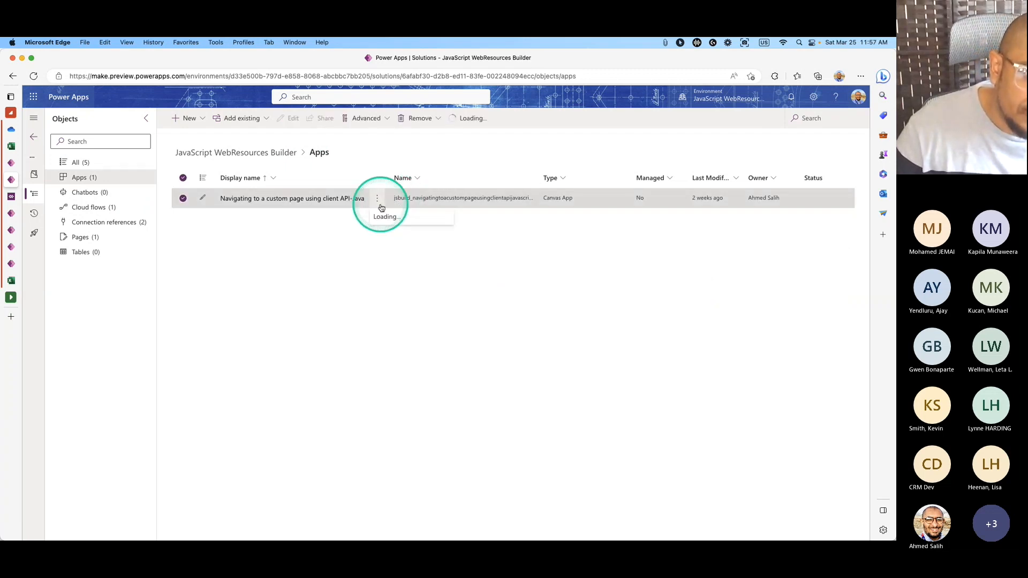
{"action": "left_click", "coordinate": [390, 234]}
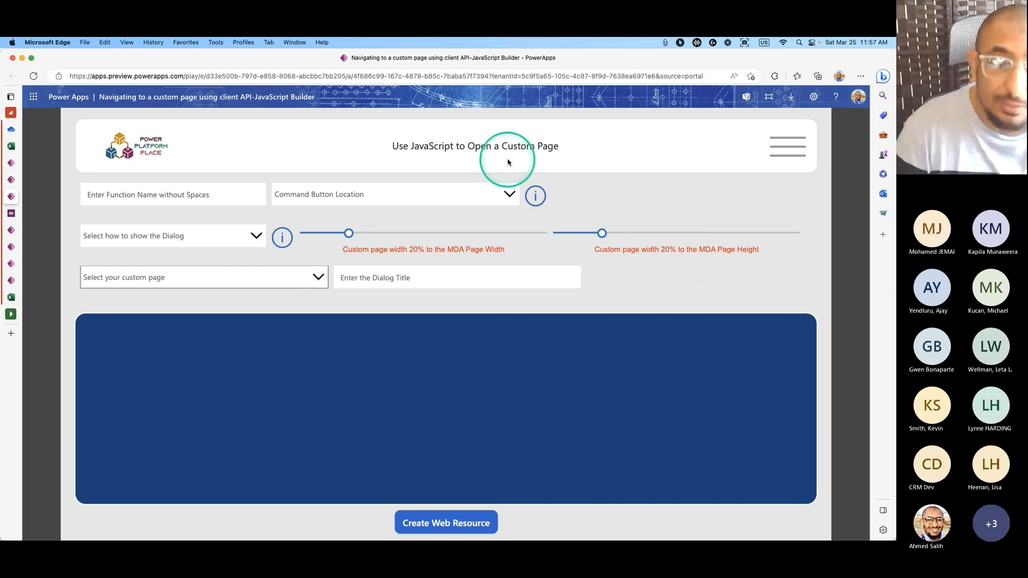
Name the function cAccountBudgetInformation and place the command on the Main Grid.
{"action": "left_click", "coordinate": [234, 194]}
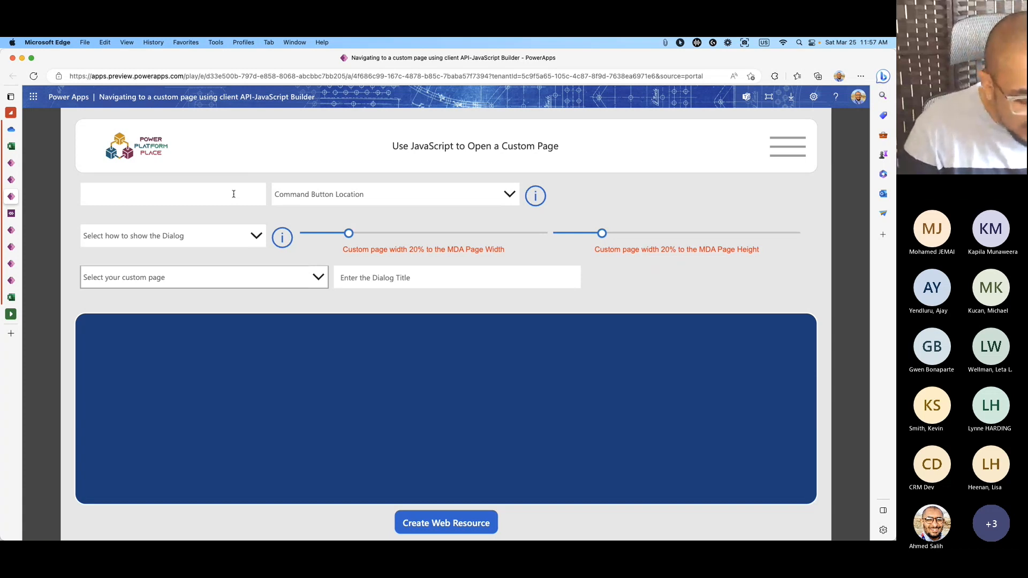
{"action": "type", "text": "cA"}
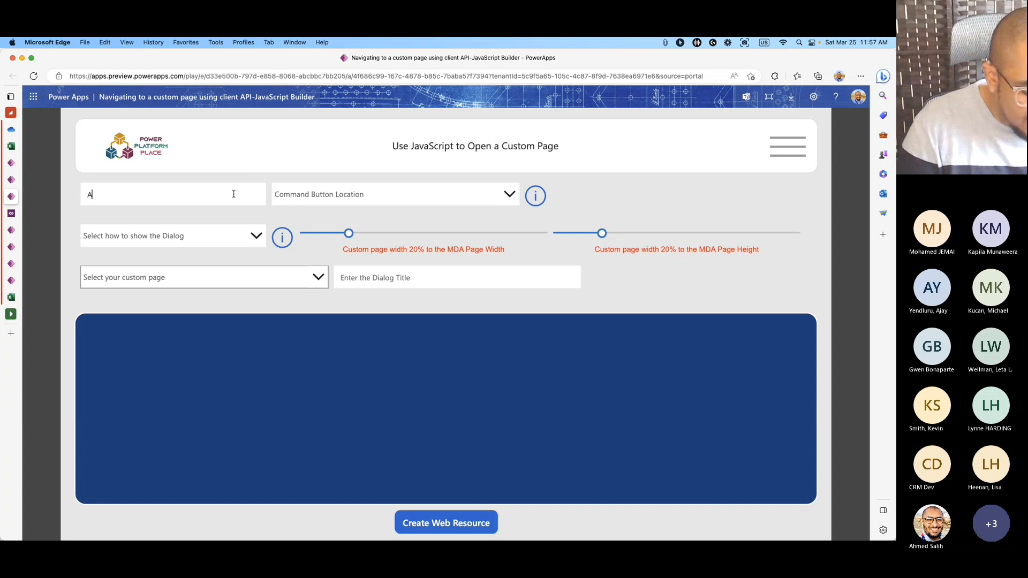
{"action": "type", "text": "ccountBud"}
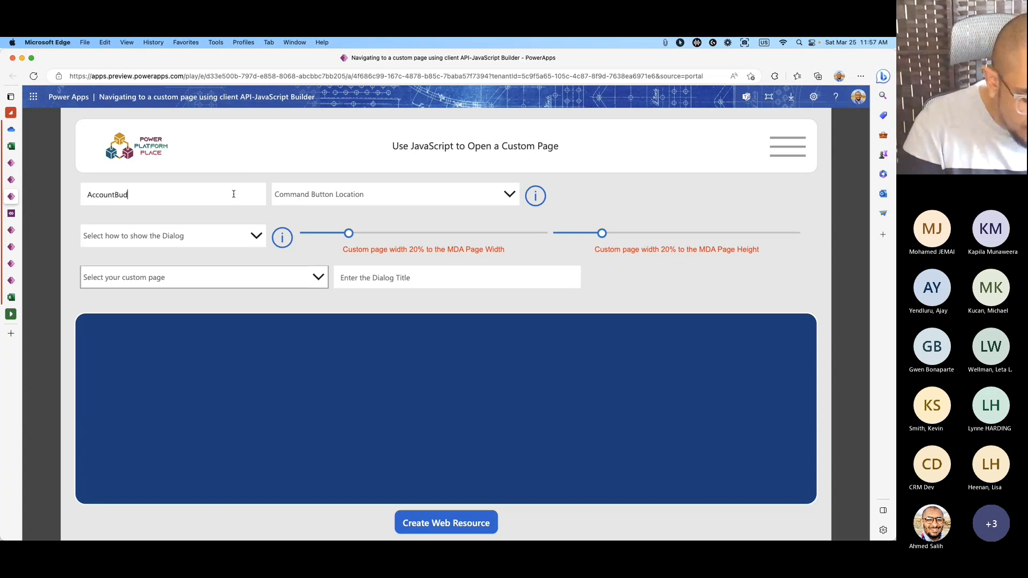
{"action": "type", "text": "getInformation"}
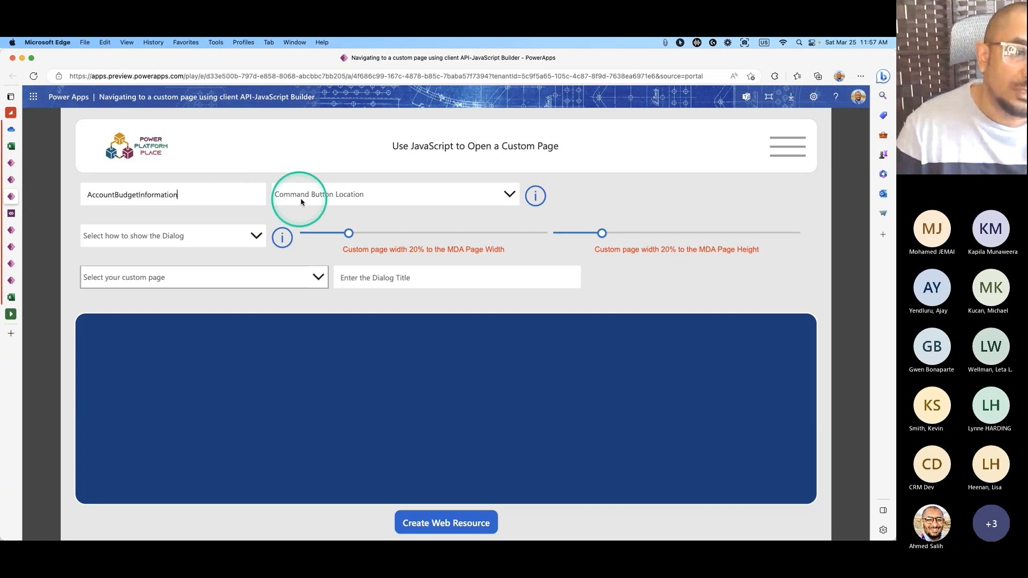
{"action": "left_click", "coordinate": [367, 200]}
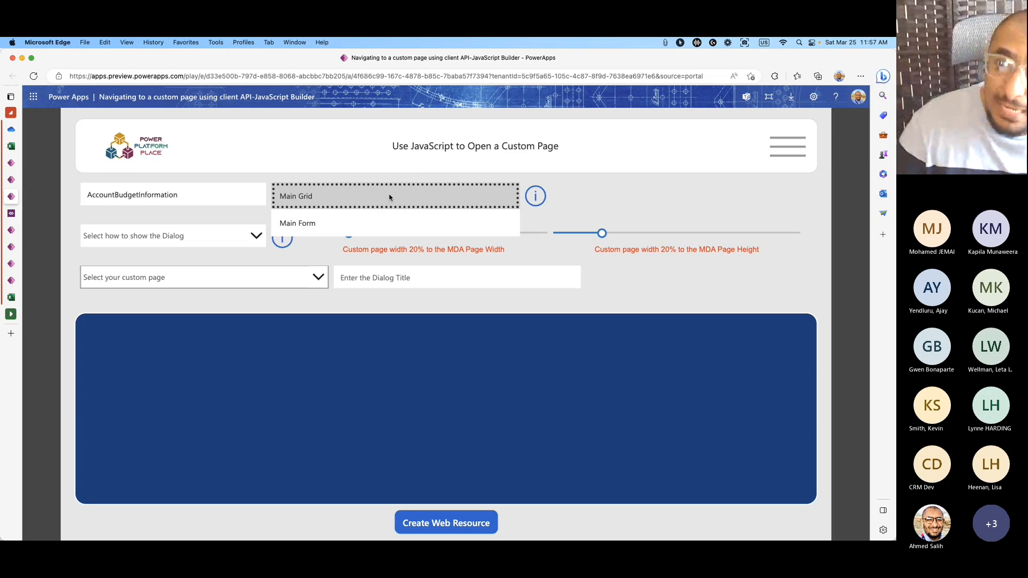
{"action": "left_click", "coordinate": [404, 201]}
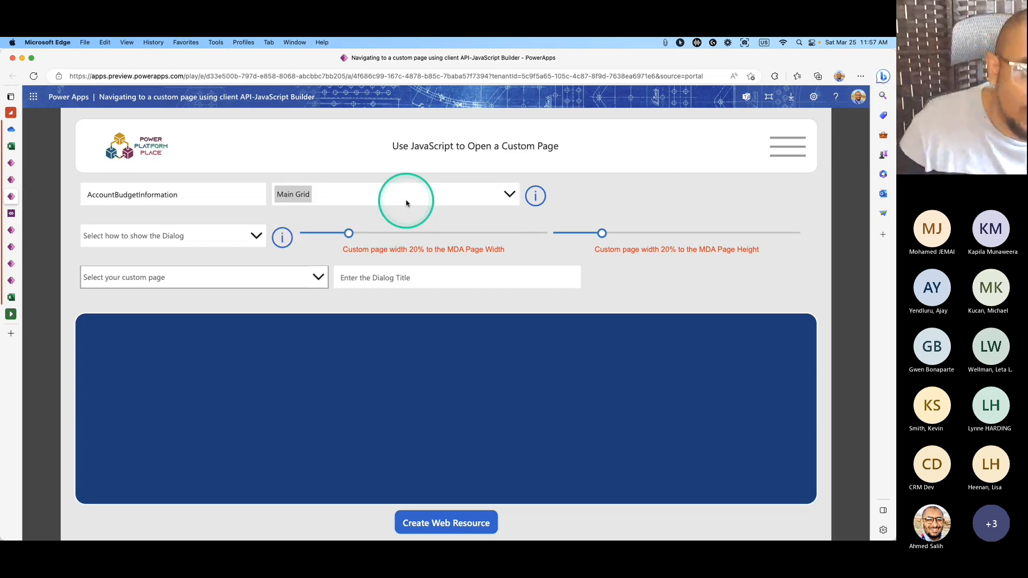
{"action": "left_click", "coordinate": [532, 204]}
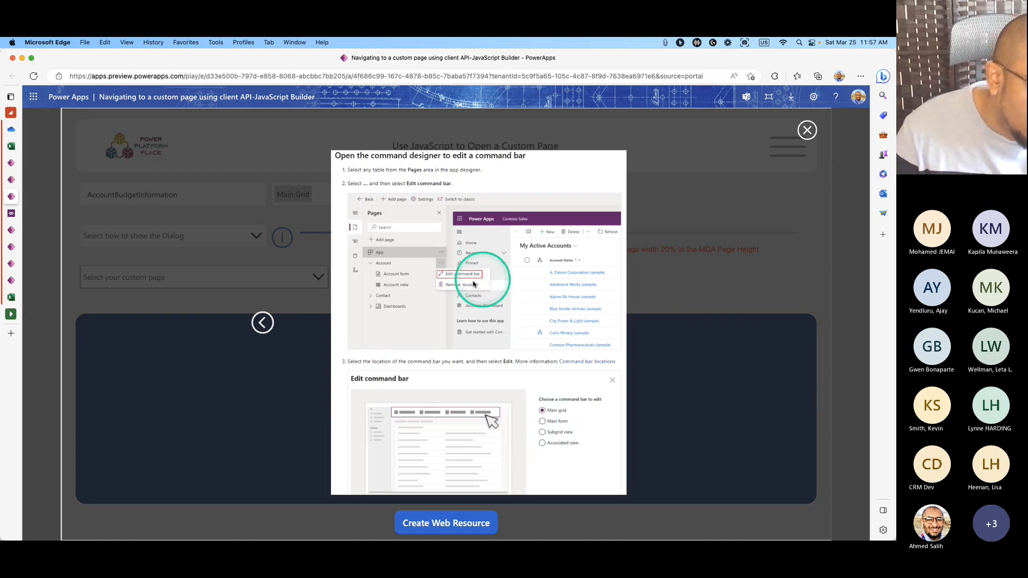
{"action": "left_click", "coordinate": [806, 130]}
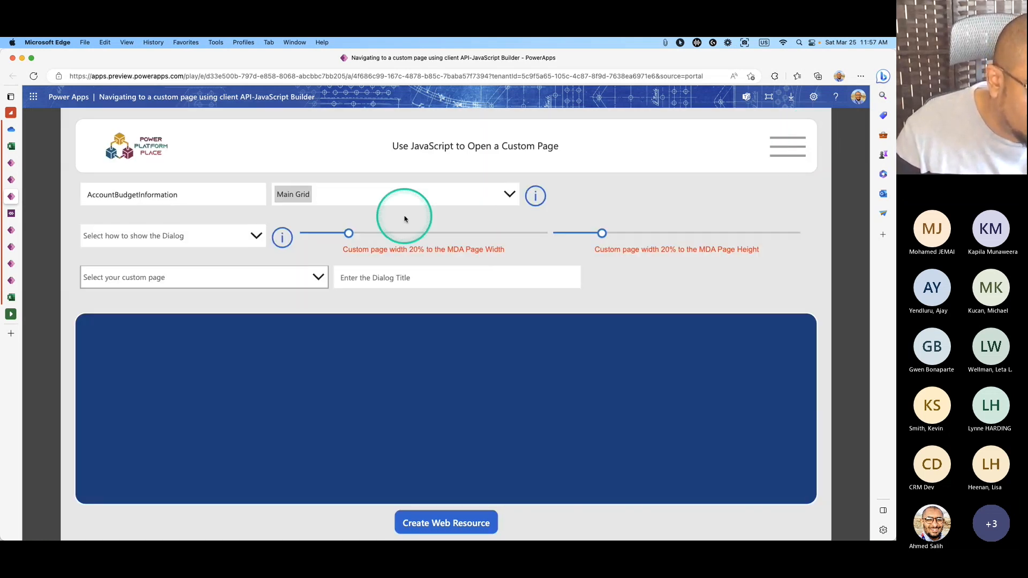
Review the display-mode illustrations and choose to open the page as a centered dialog.
{"action": "left_click", "coordinate": [257, 238]}
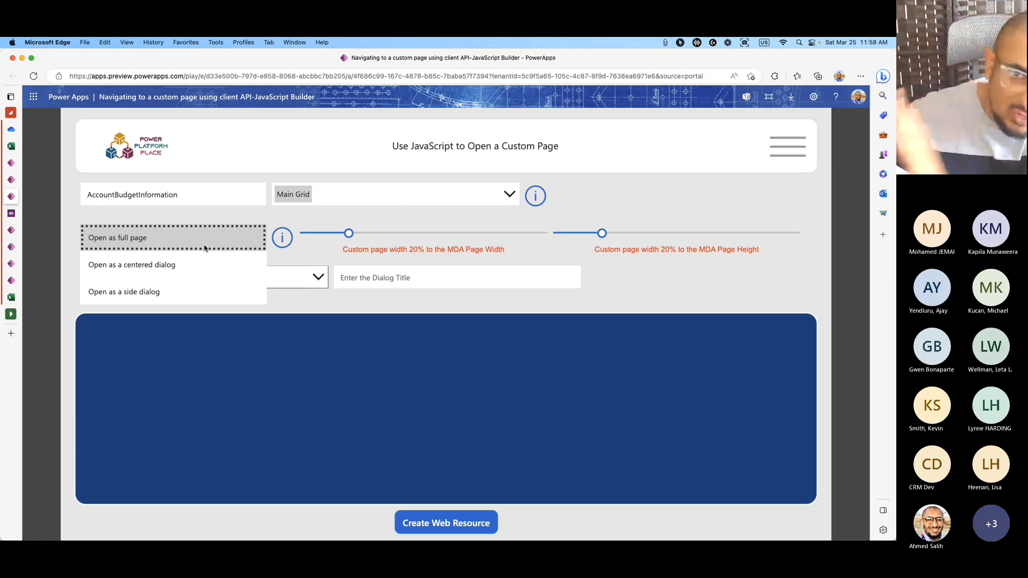
{"action": "left_click", "coordinate": [282, 238]}
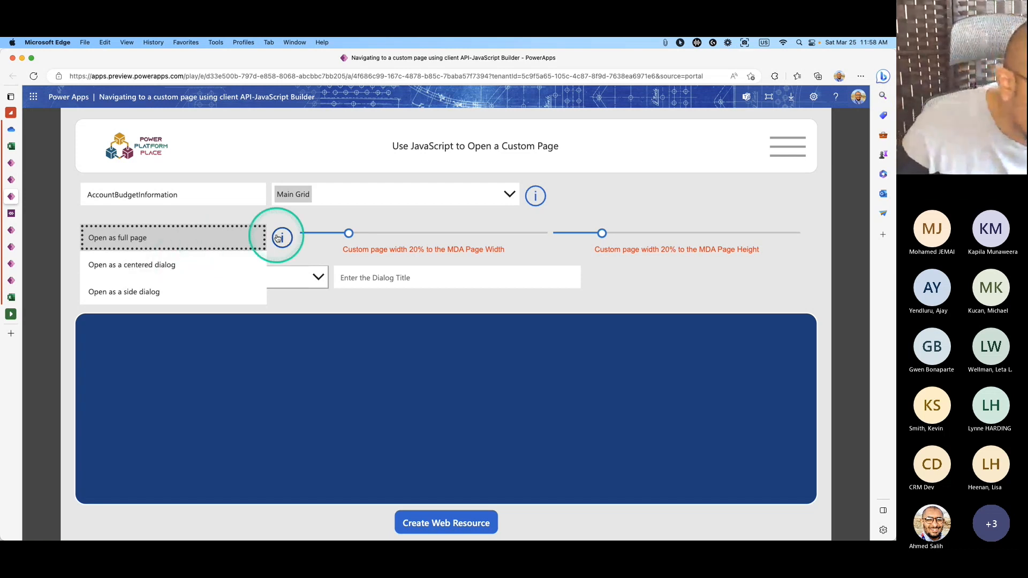
{"action": "left_click", "coordinate": [587, 317]}
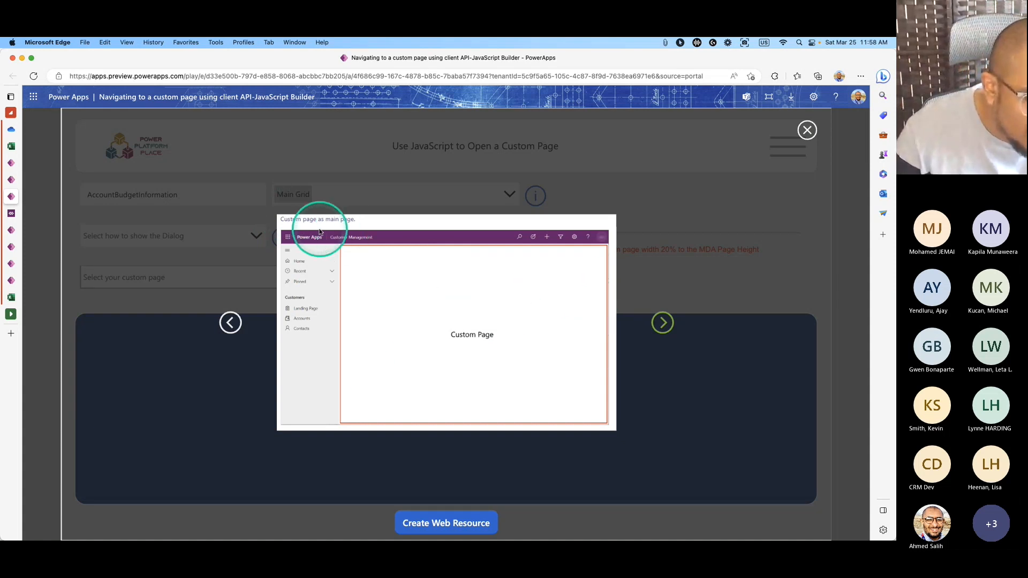
{"action": "left_click", "coordinate": [662, 322]}
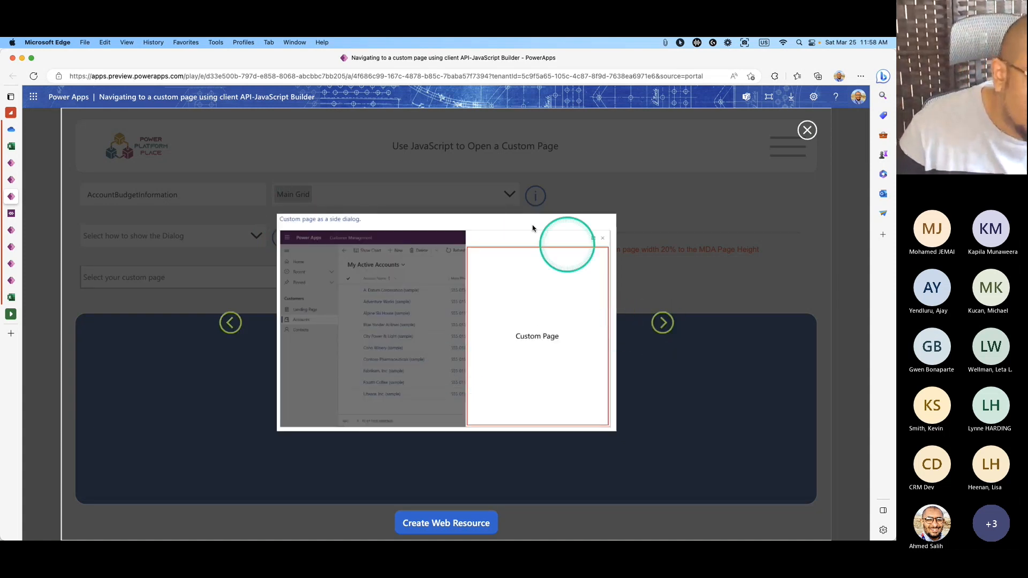
{"action": "left_click", "coordinate": [662, 322]}
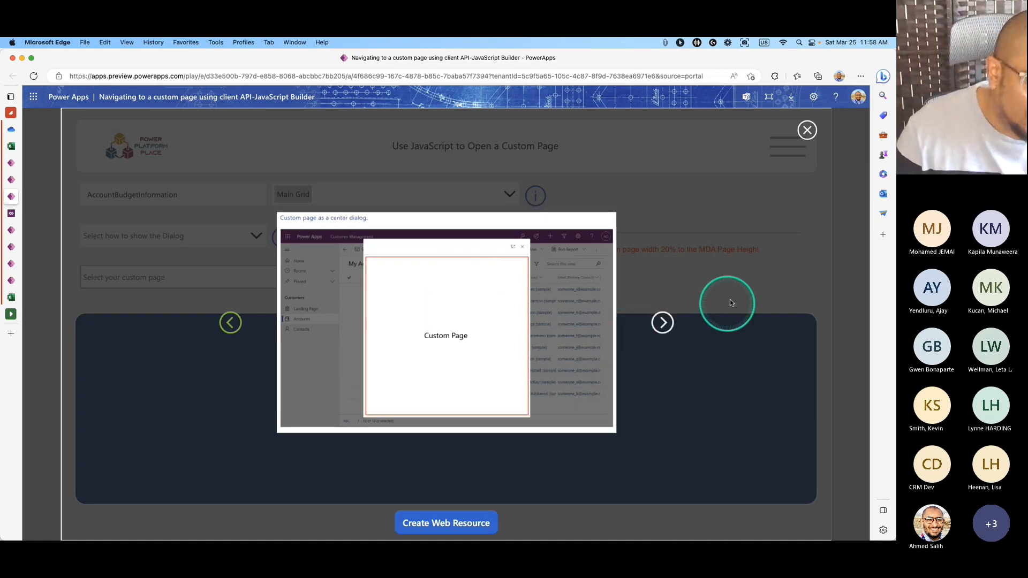
{"action": "left_click", "coordinate": [797, 153]}
{"action": "left_click", "coordinate": [253, 236]}
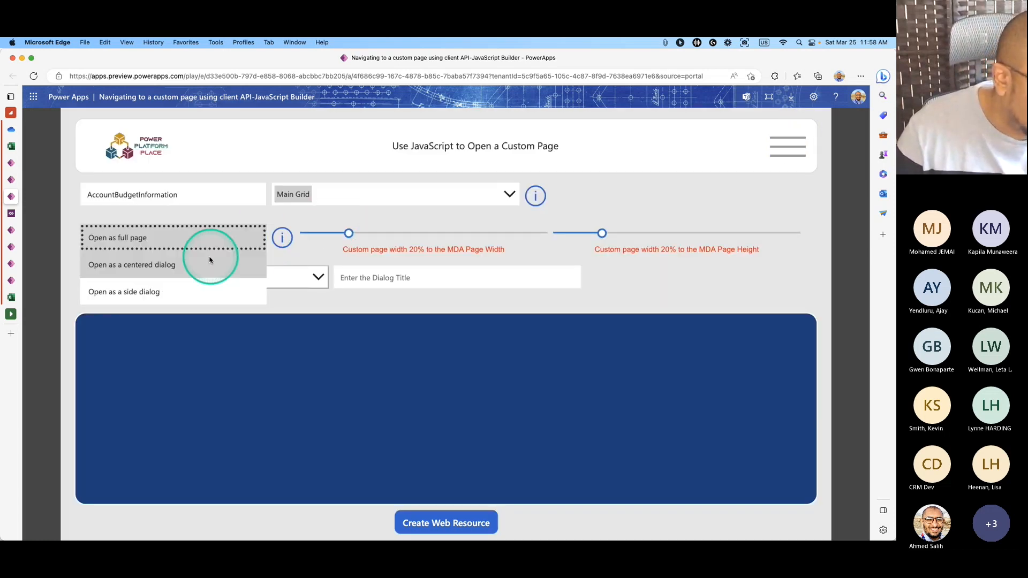
{"action": "left_click", "coordinate": [177, 265]}
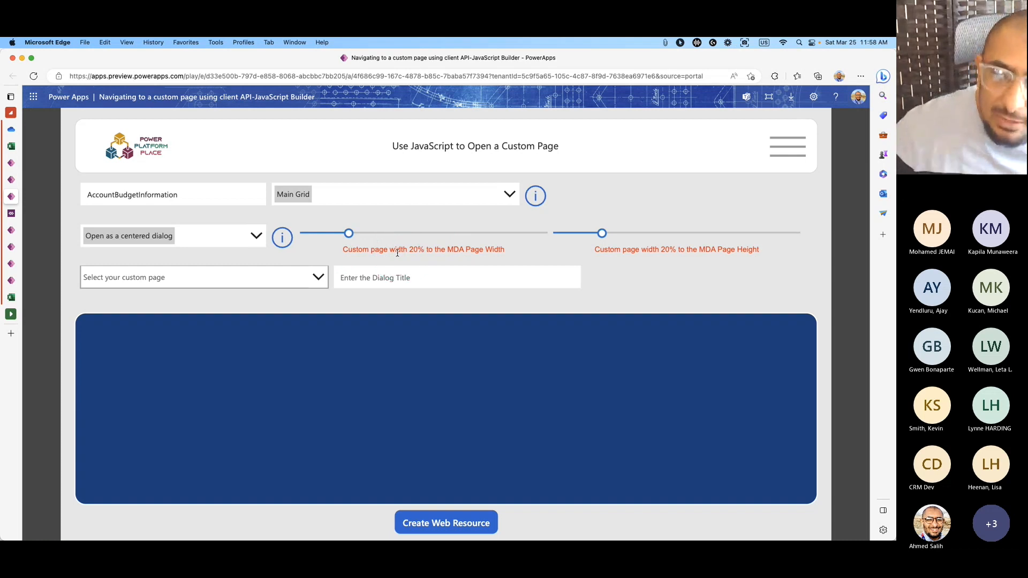
Size the dialog to 54% width and 45% height, targeting custom page jsbuild_testshowcanvaspage_a79ca.
{"action": "left_click_drag", "start_coordinate": [348, 233], "coordinate": [433, 237]}
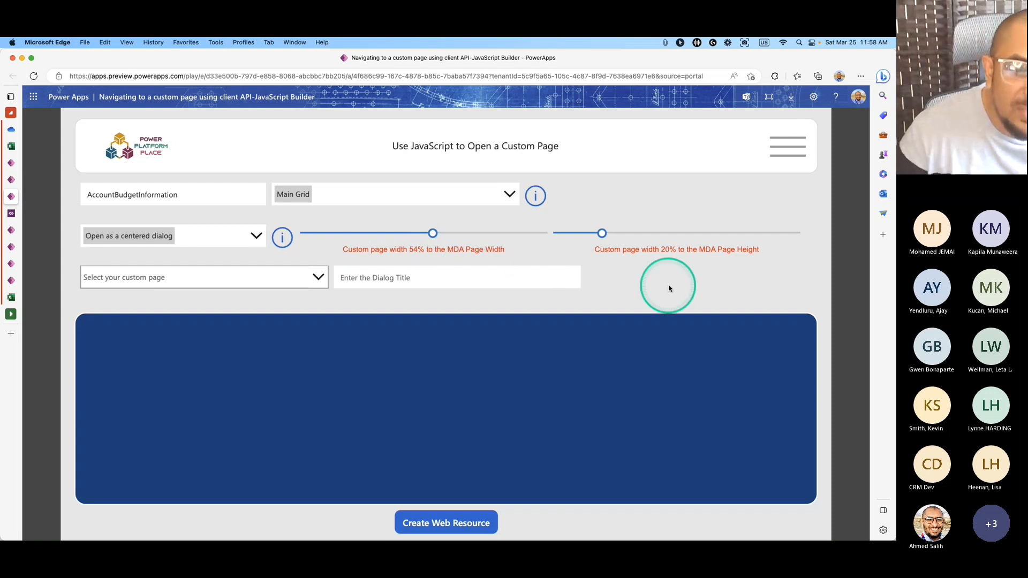
{"action": "left_click_drag", "start_coordinate": [602, 232], "coordinate": [663, 233]}
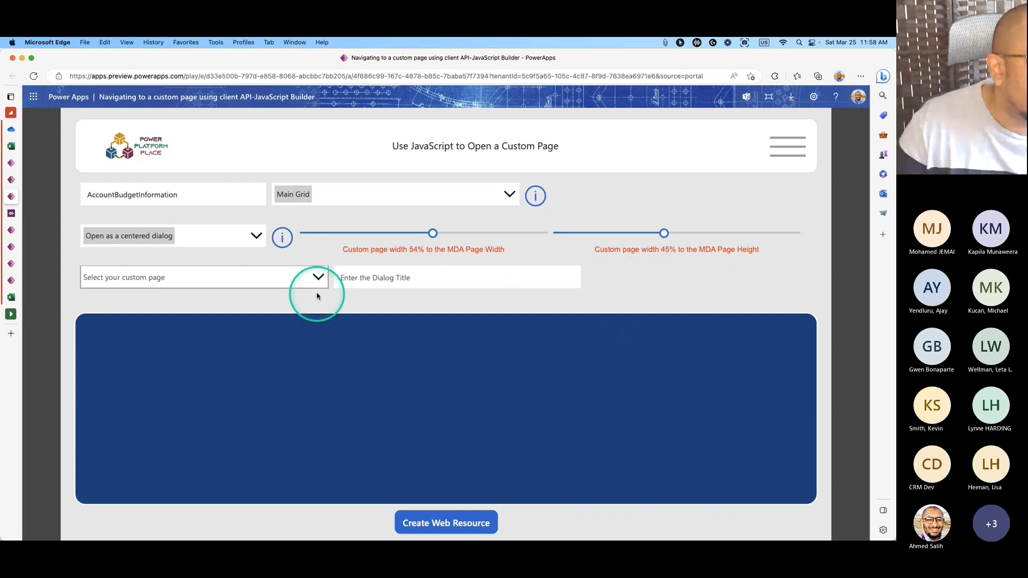
{"action": "left_click", "coordinate": [320, 276]}
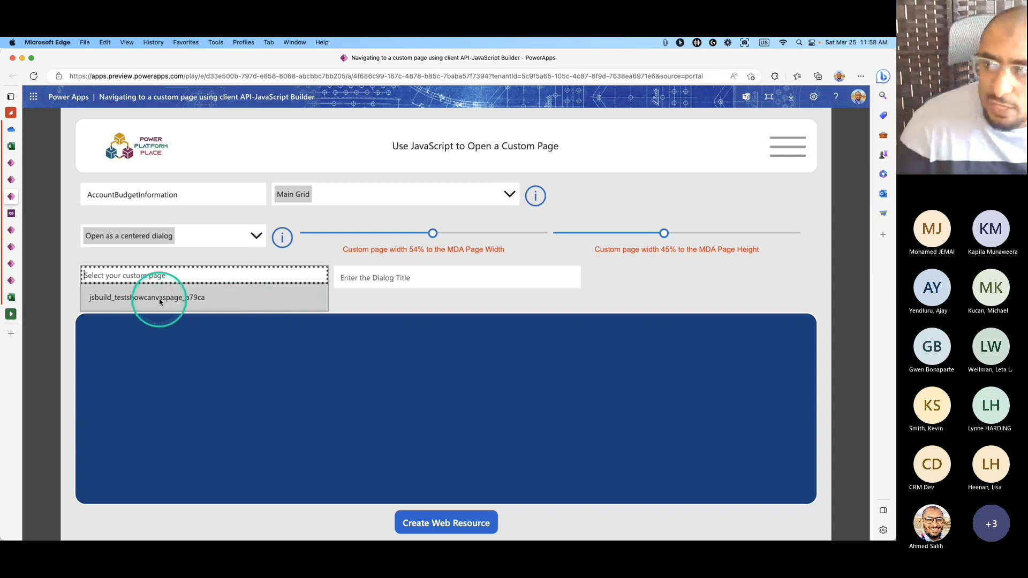
{"action": "left_click", "coordinate": [219, 303]}
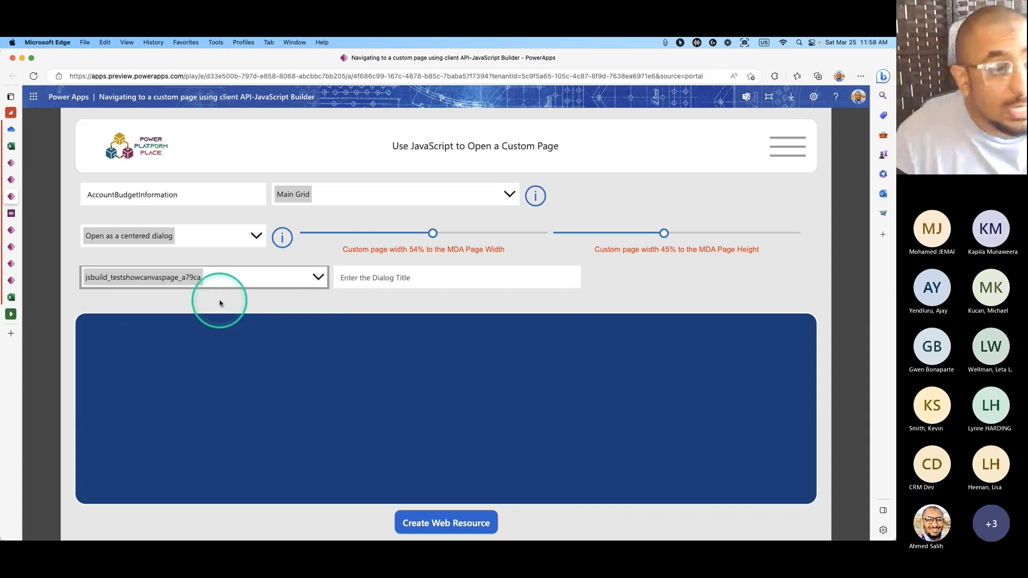
{"action": "left_click", "coordinate": [407, 278]}
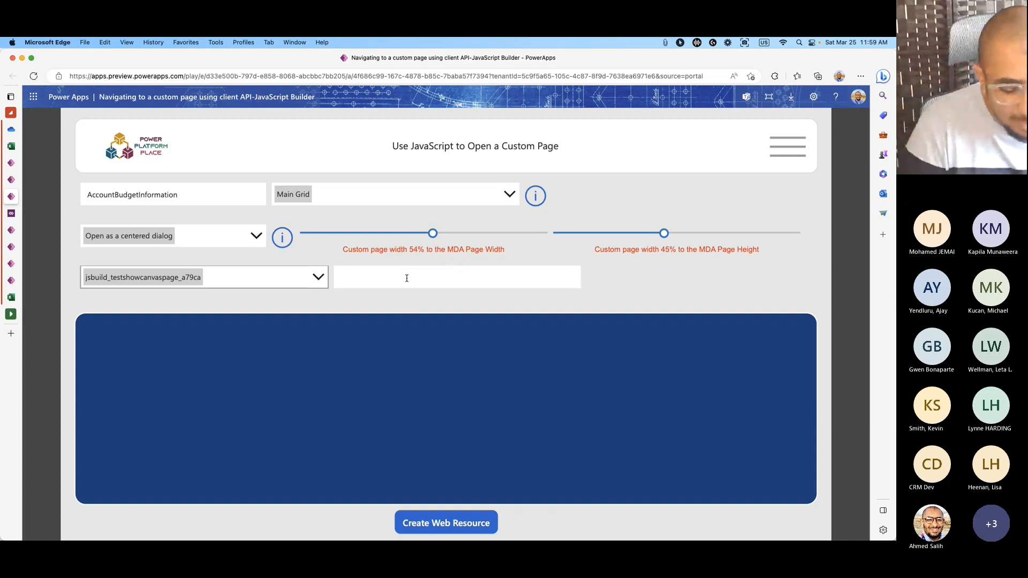
Enter 'My Custom Page' as the dialog title and start creating the web resource.
{"action": "type", "text": "My C"}
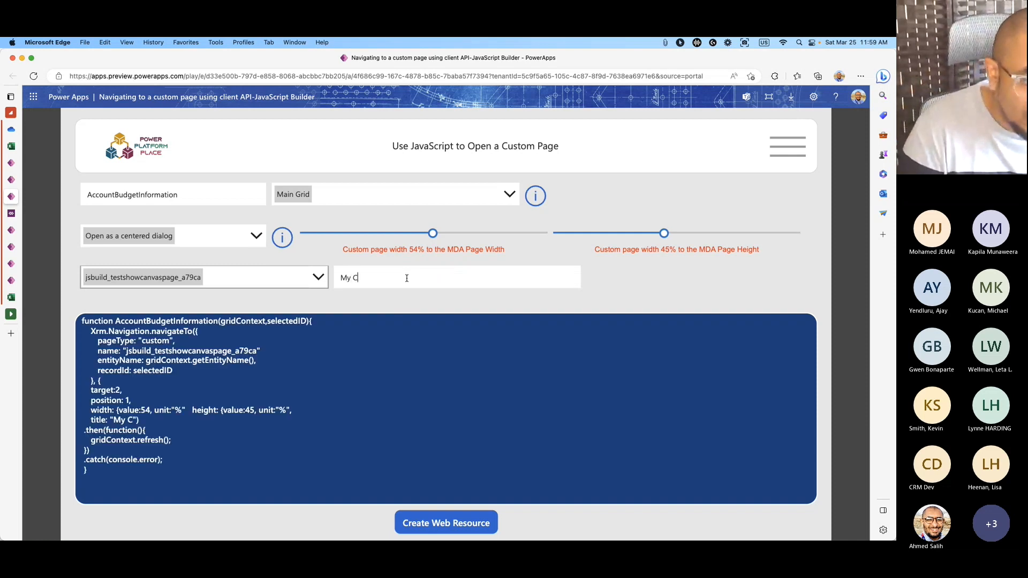
{"action": "type", "text": "ustom Page"}
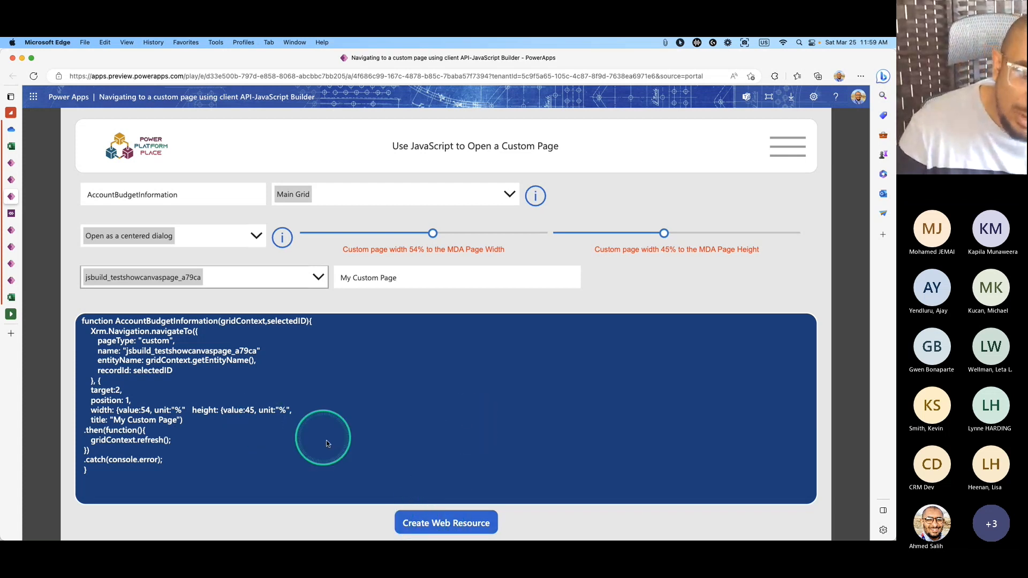
{"action": "left_click", "coordinate": [444, 524]}
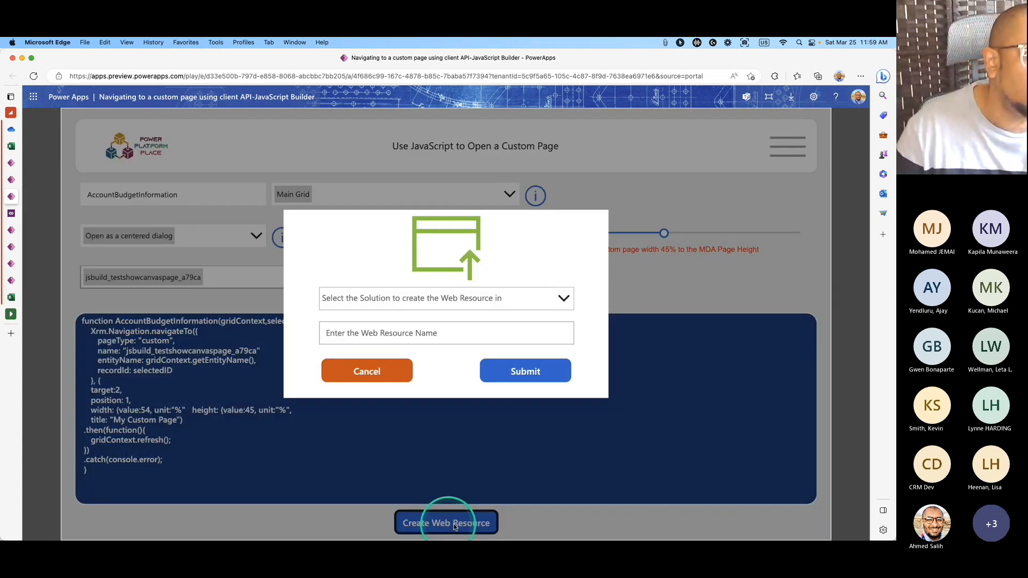
Submit web resource MDA-CanvasApp-Demo into the JavaScript WebResources Builder solution.
{"action": "left_click", "coordinate": [564, 301]}
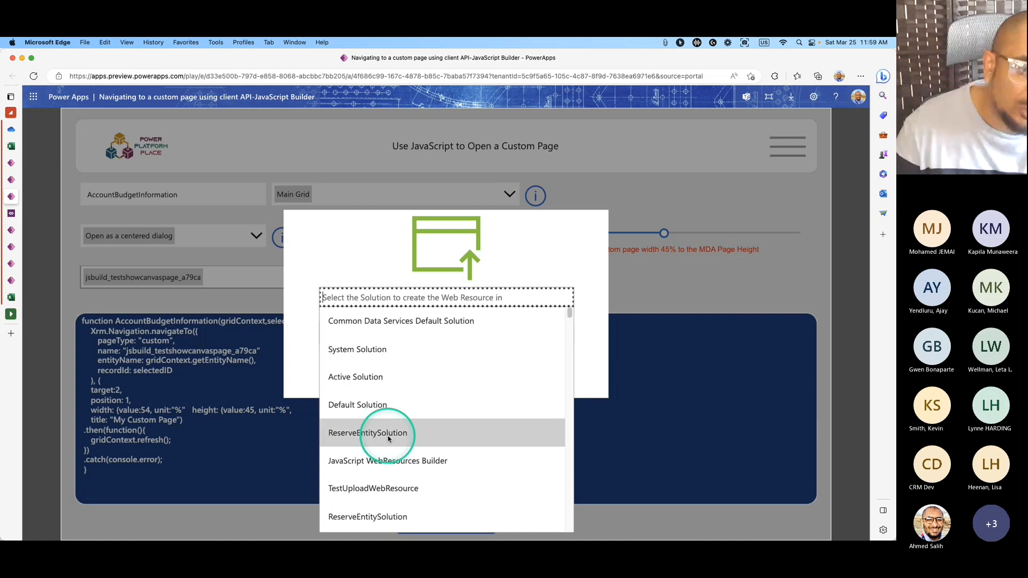
{"action": "scroll", "coordinate": [383, 458], "scroll_direction": "down", "scroll_amount": 1}
{"action": "scroll", "coordinate": [383, 458], "scroll_direction": "down", "scroll_amount": 5}
{"action": "scroll", "coordinate": [396, 460], "scroll_direction": "up", "scroll_amount": 6}
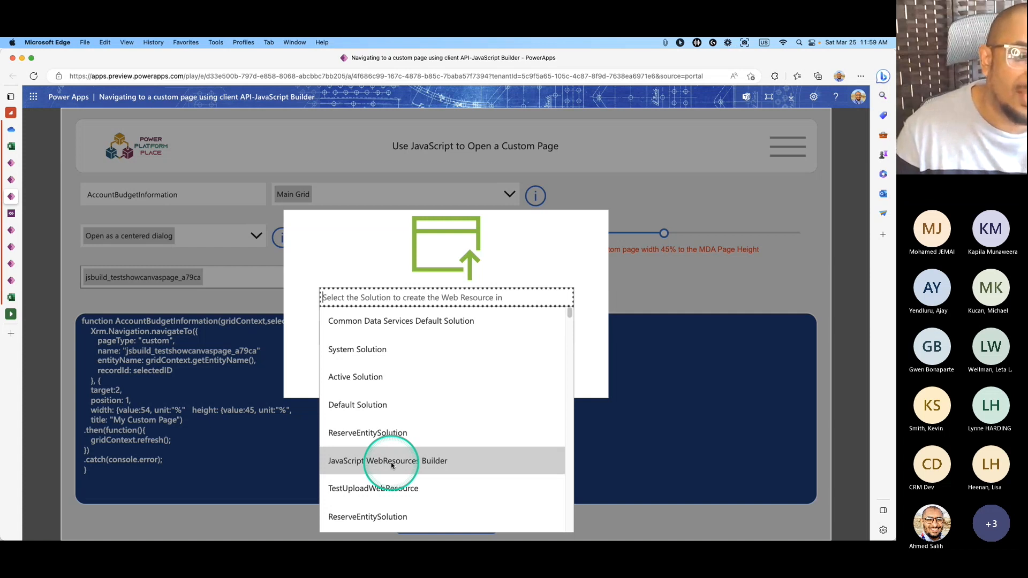
{"action": "left_click", "coordinate": [390, 462]}
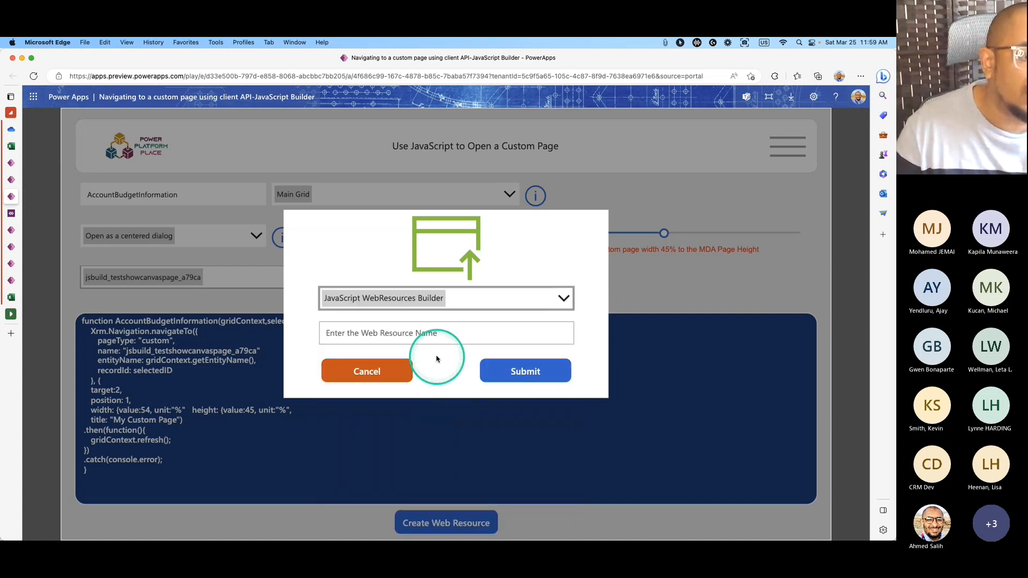
{"action": "left_click", "coordinate": [421, 333]}
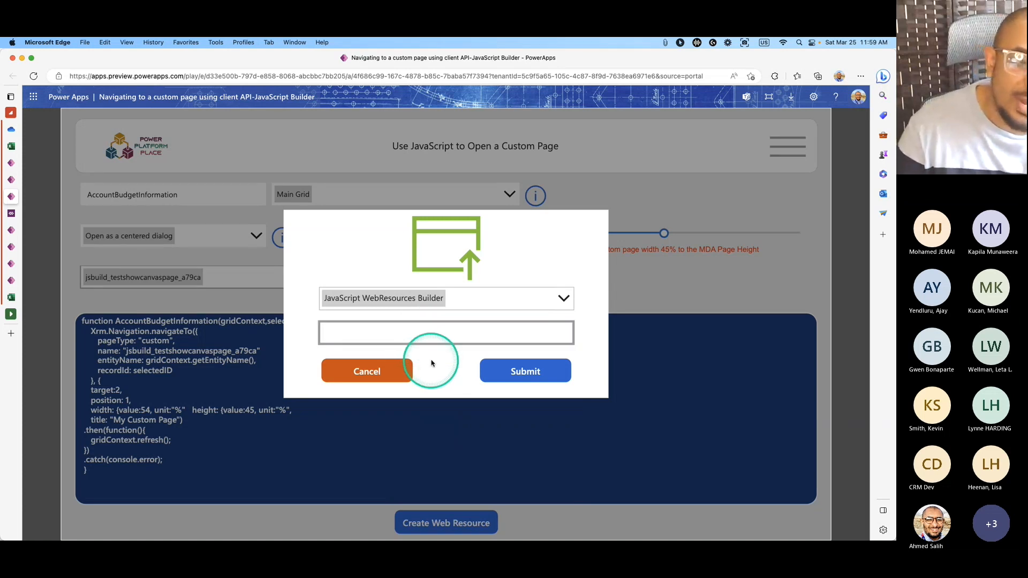
{"action": "left_click", "coordinate": [433, 331]}
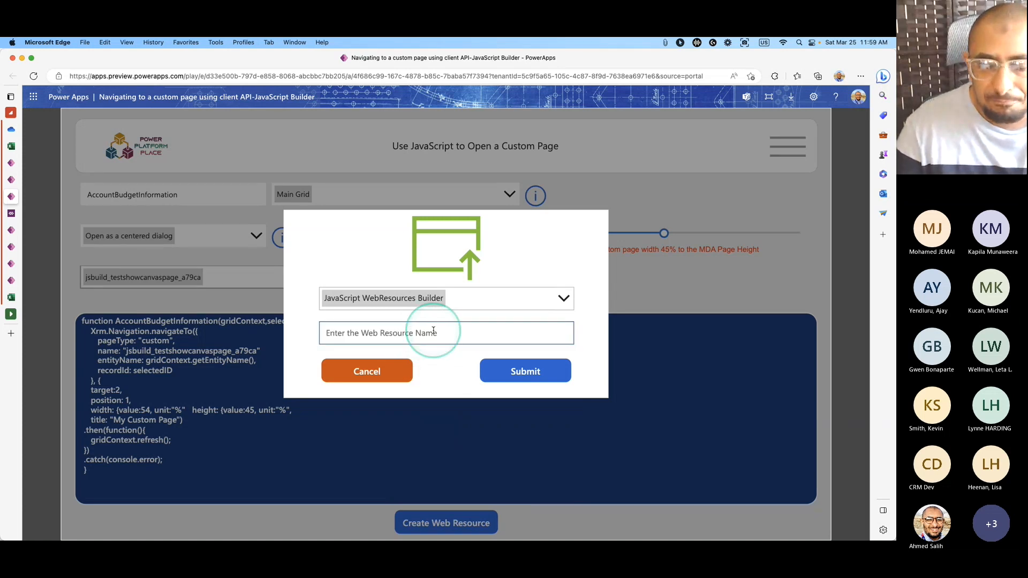
{"action": "left_click", "coordinate": [433, 330]}
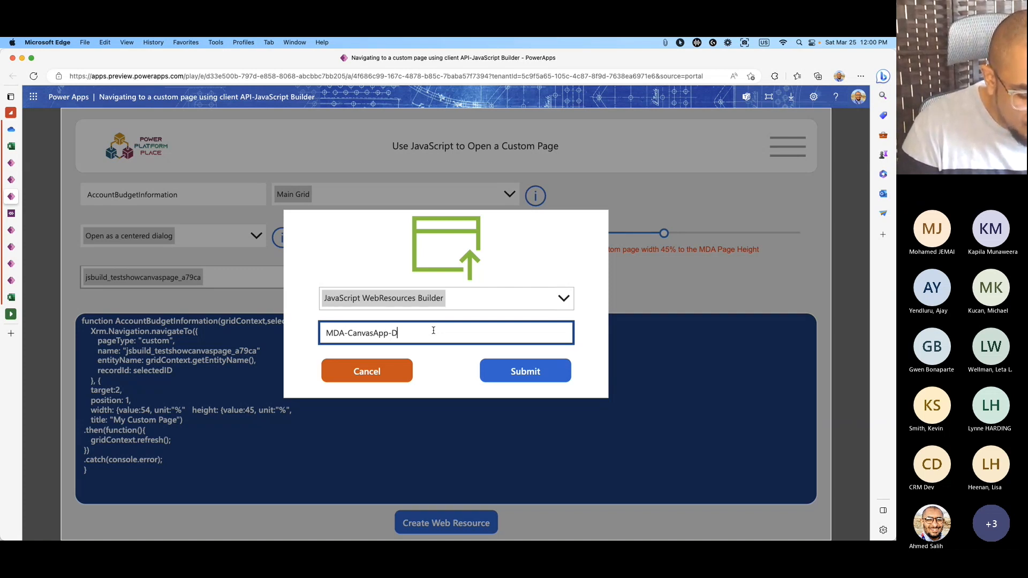
{"action": "left_click", "coordinate": [541, 370]}
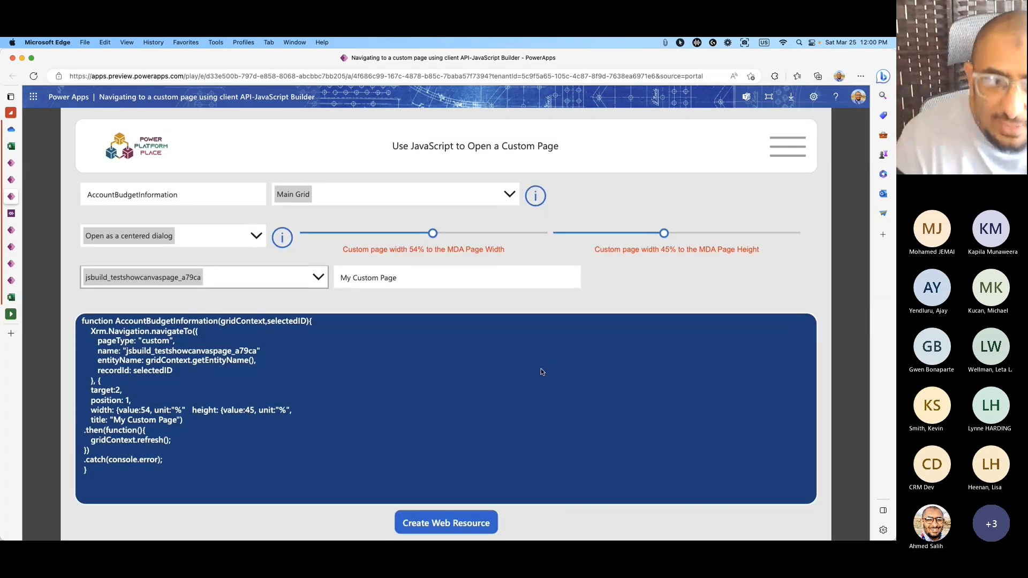
Reload the solution page and open the builder flow's actions in its Cloud flows list.
{"action": "left_click", "coordinate": [9, 181]}
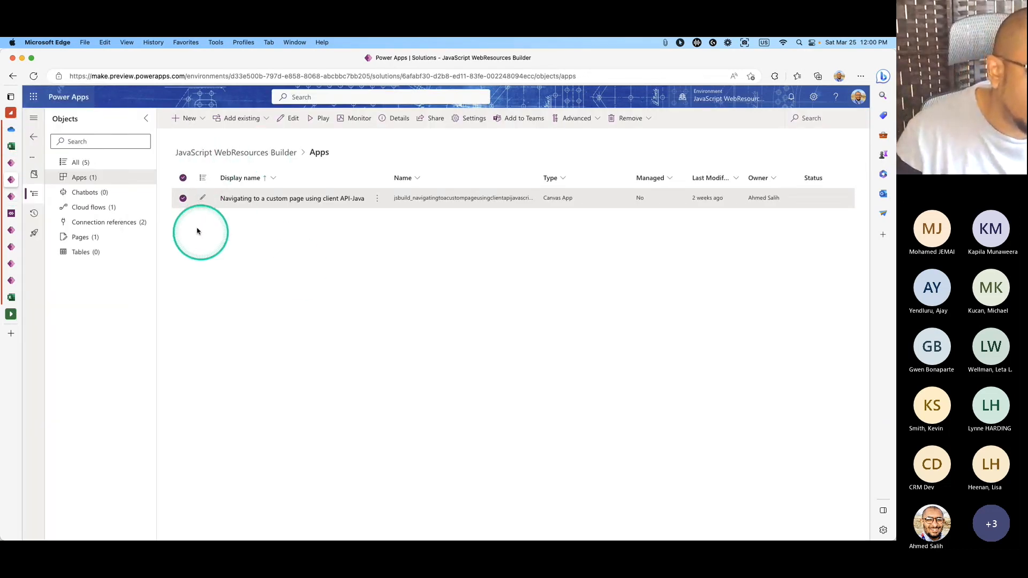
{"action": "left_click", "coordinate": [33, 76]}
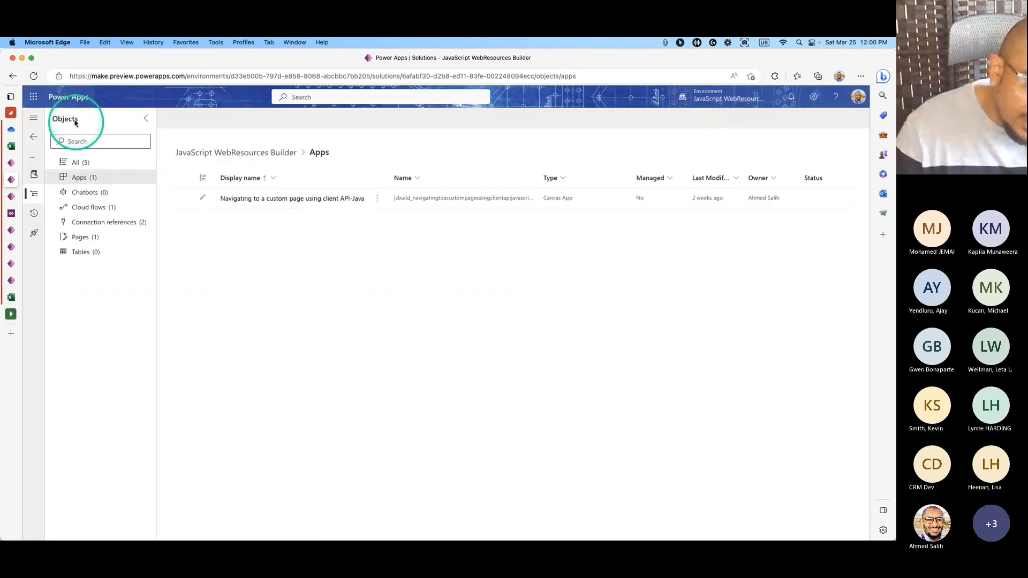
{"action": "left_click", "coordinate": [33, 75]}
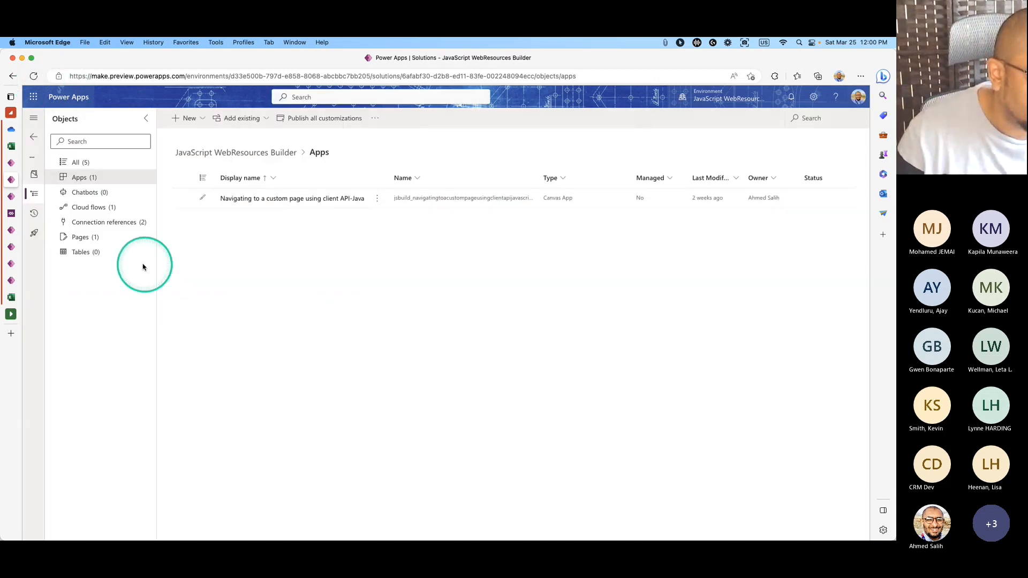
{"action": "left_click", "coordinate": [34, 76]}
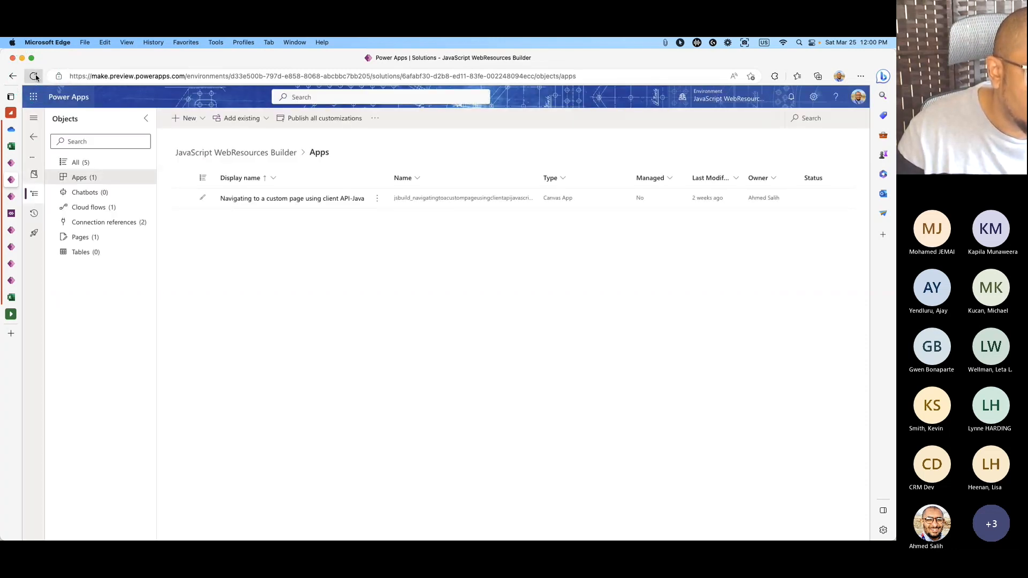
{"action": "left_click", "coordinate": [35, 76]}
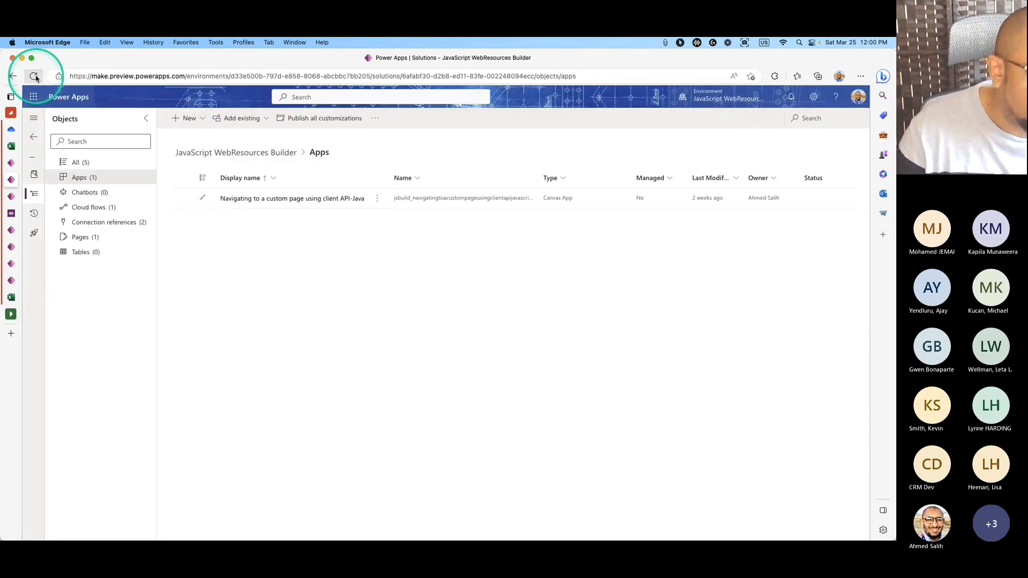
{"action": "left_click", "coordinate": [92, 207]}
{"action": "left_click", "coordinate": [378, 199]}
Open the JavaScript WebResources Builder Flow's details page.
{"action": "mouse_move", "coordinate": [445, 234]}
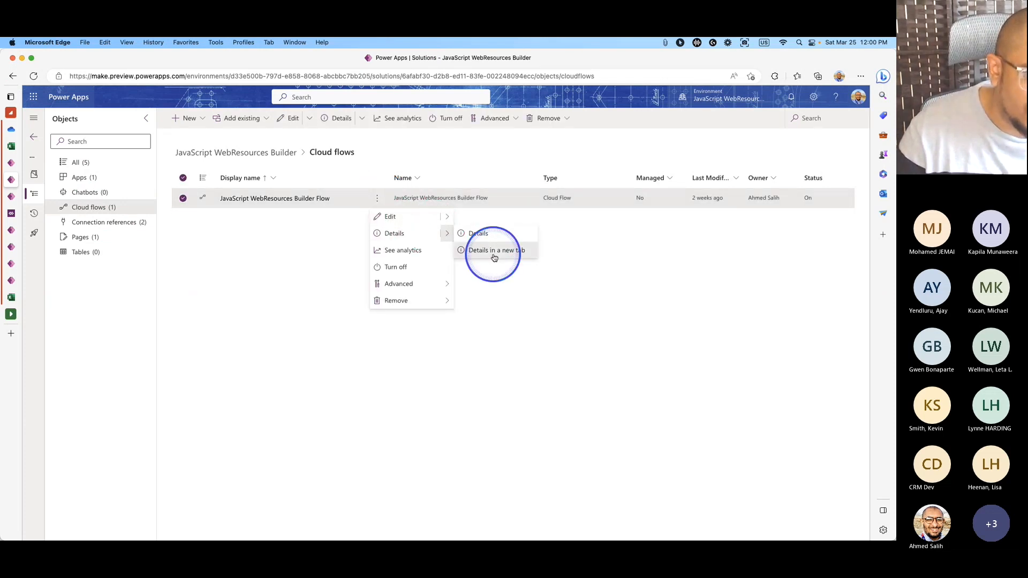
{"action": "left_click", "coordinate": [493, 257]}
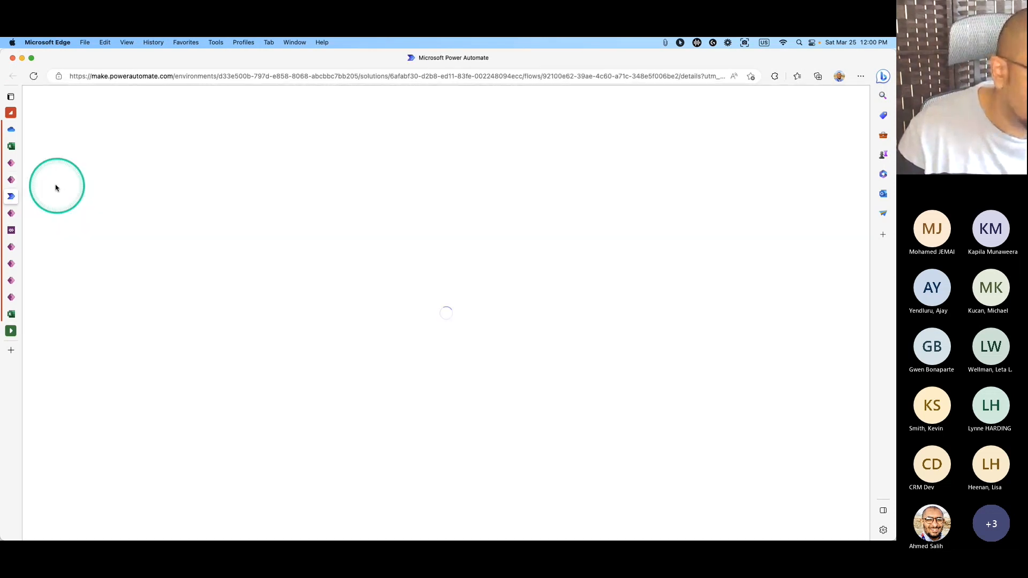
{"action": "mouse_move", "coordinate": [12, 181]}
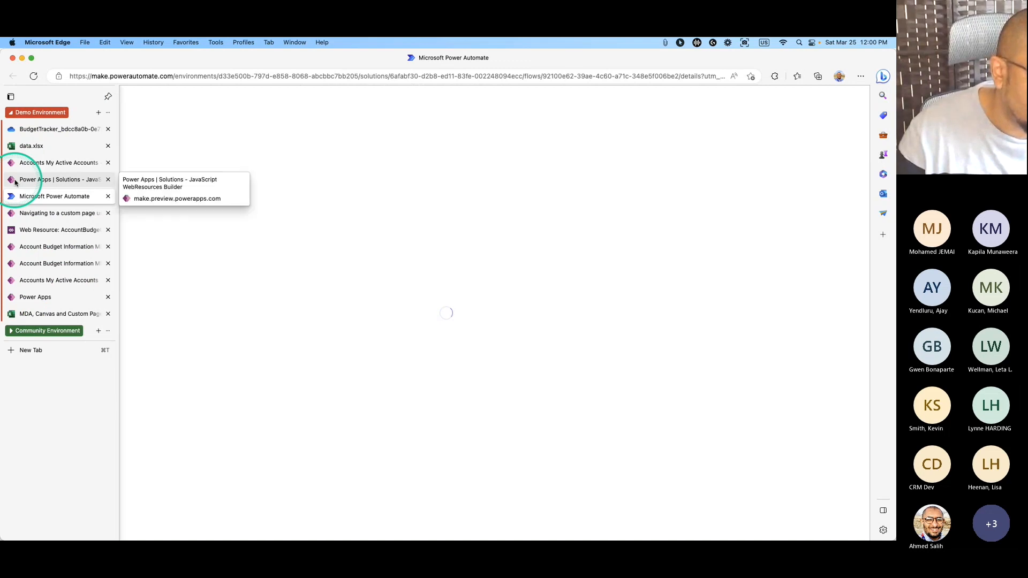
{"action": "left_click", "coordinate": [32, 179]}
{"action": "left_click", "coordinate": [21, 196]}
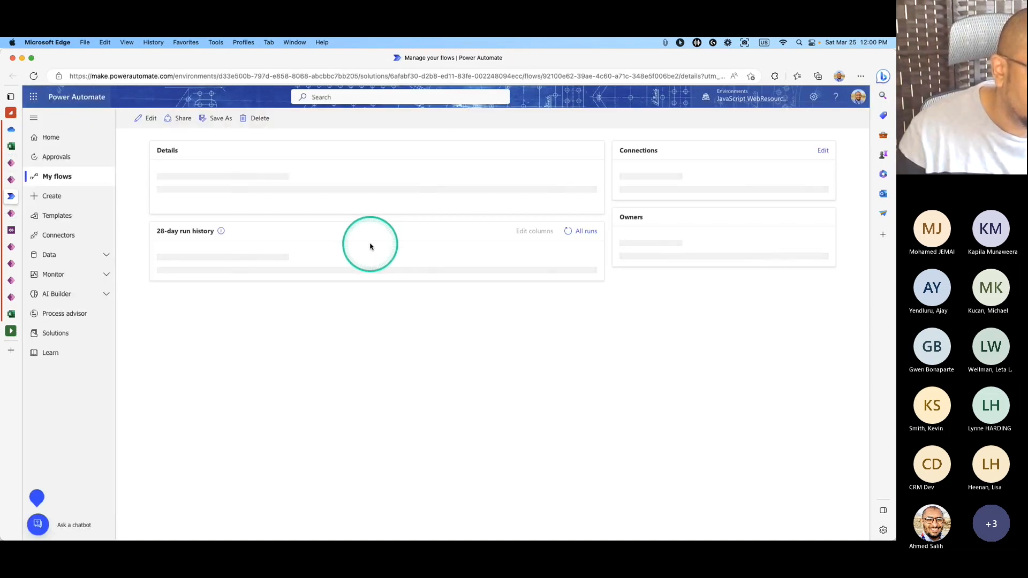
Inspect the failed Mar 25 run's 'Perform an unbound action' error: invalid solution name.
{"action": "left_click", "coordinate": [231, 389]}
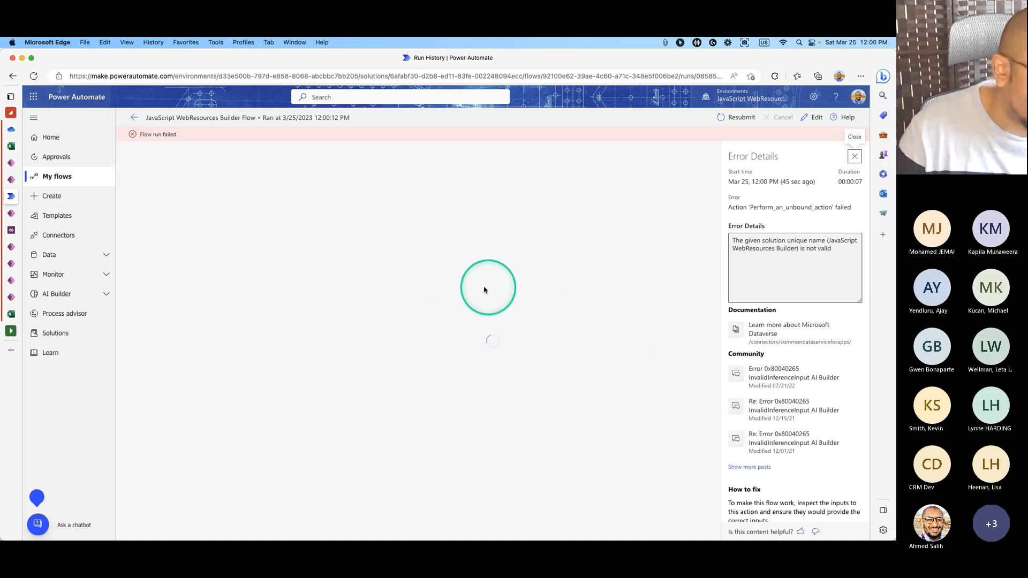
{"action": "left_click", "coordinate": [465, 368]}
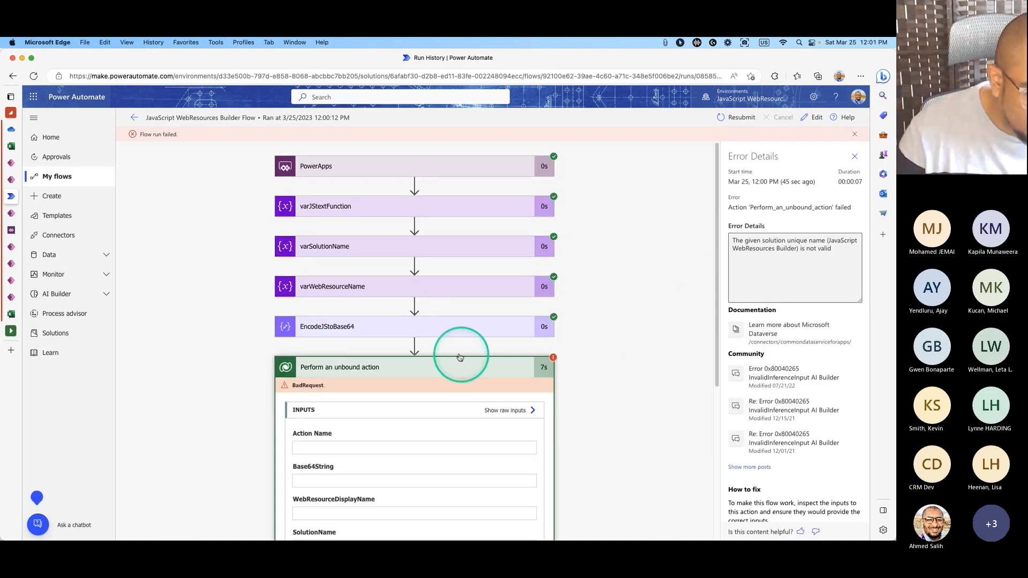
{"action": "scroll", "coordinate": [497, 364], "scroll_direction": "down", "scroll_amount": 5}
{"action": "scroll", "coordinate": [543, 370], "scroll_direction": "down", "scroll_amount": 3}
{"action": "scroll", "coordinate": [557, 368], "scroll_direction": "down", "scroll_amount": 1}
{"action": "left_click_drag", "start_coordinate": [420, 475], "coordinate": [332, 449]}
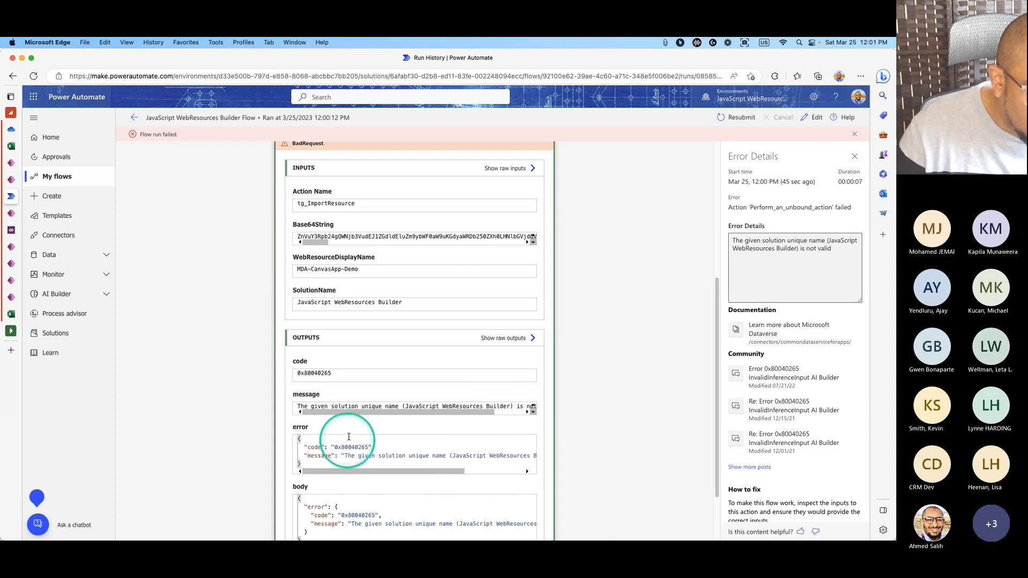
{"action": "left_click_drag", "start_coordinate": [346, 413], "coordinate": [436, 420]}
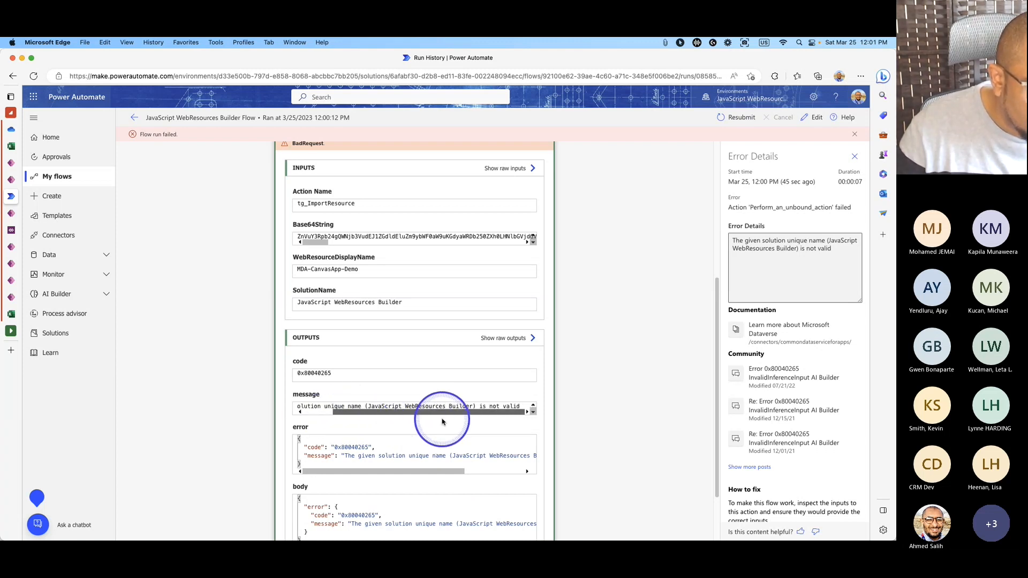
{"action": "scroll", "coordinate": [482, 433], "scroll_direction": "down", "scroll_amount": 2}
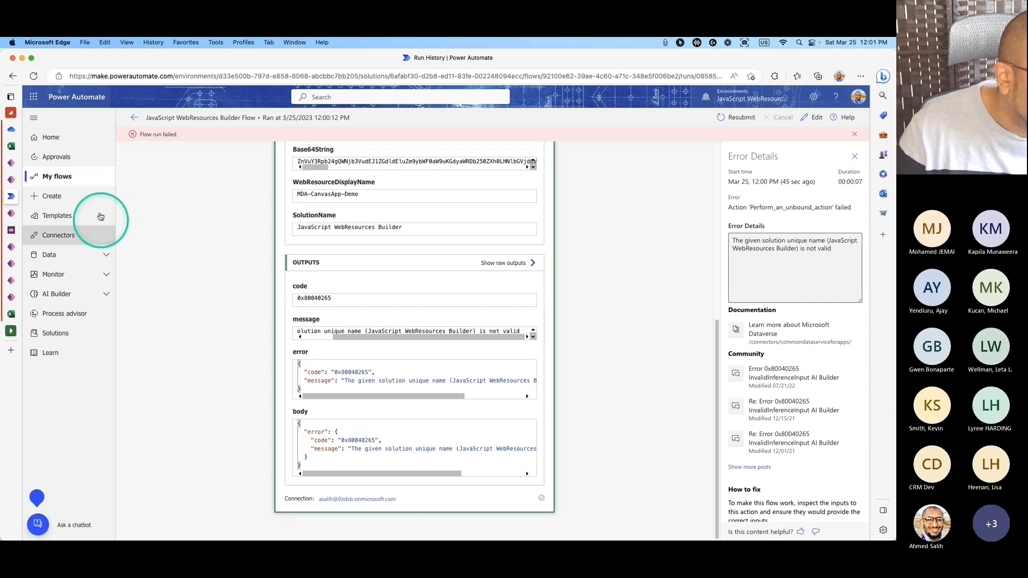
{"action": "left_click", "coordinate": [11, 163]}
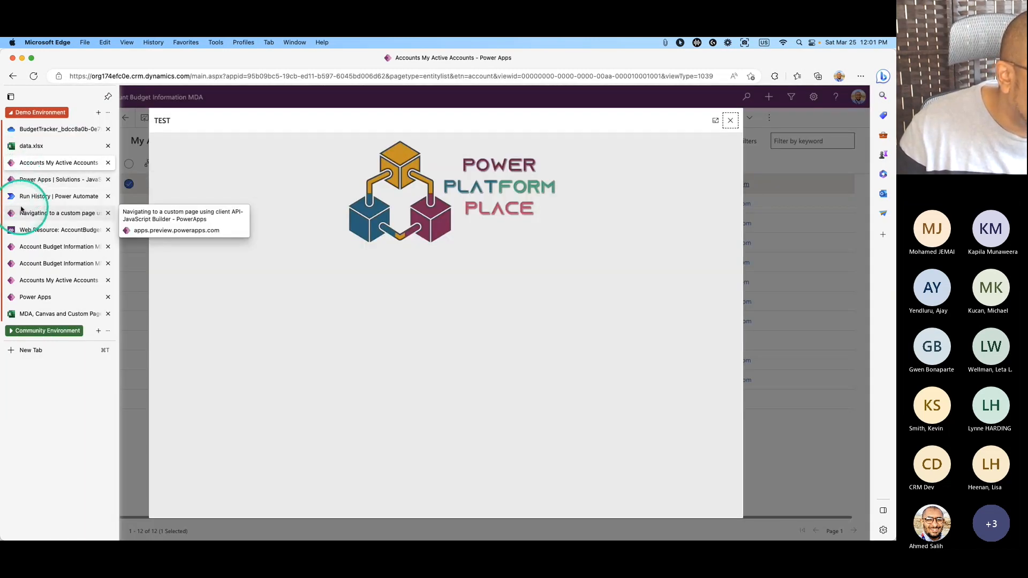
Resubmit web resource MDA-CanvasApp-Demo from the builder app into the TestUploadWebResource solution.
{"action": "left_click", "coordinate": [33, 180]}
{"action": "left_click", "coordinate": [34, 197]}
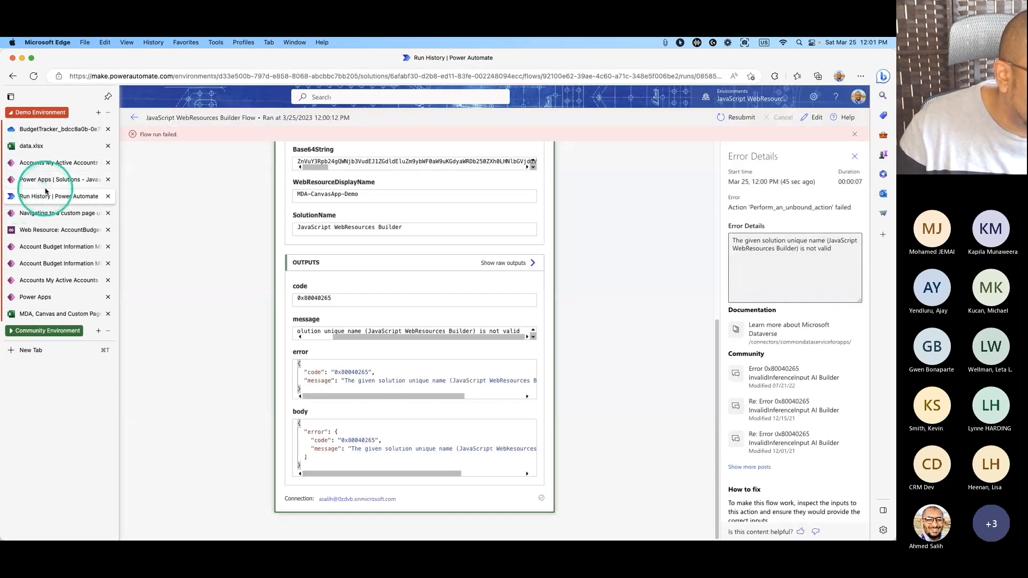
{"action": "left_click", "coordinate": [35, 180]}
{"action": "left_click", "coordinate": [36, 213]}
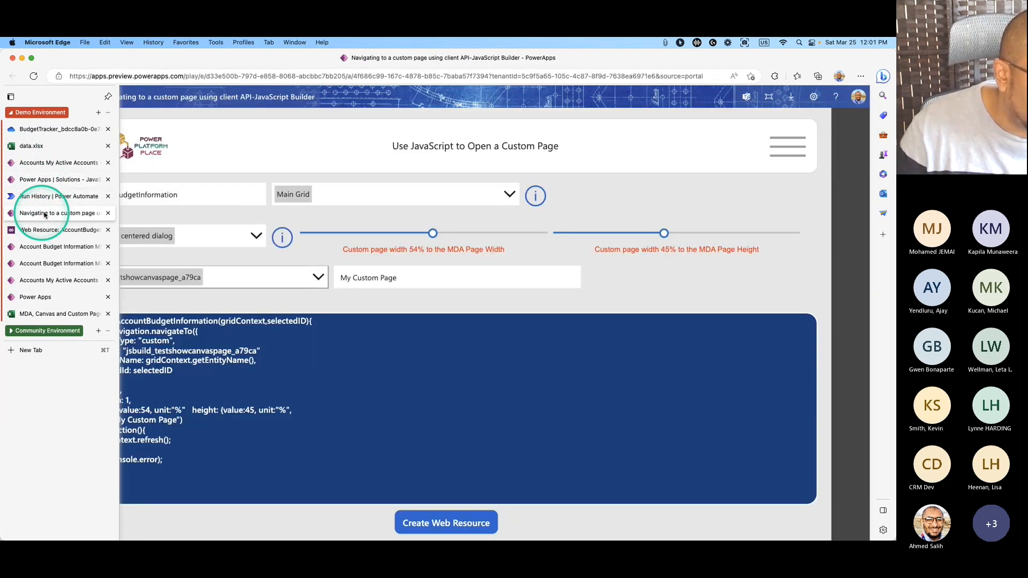
{"action": "left_click", "coordinate": [456, 522]}
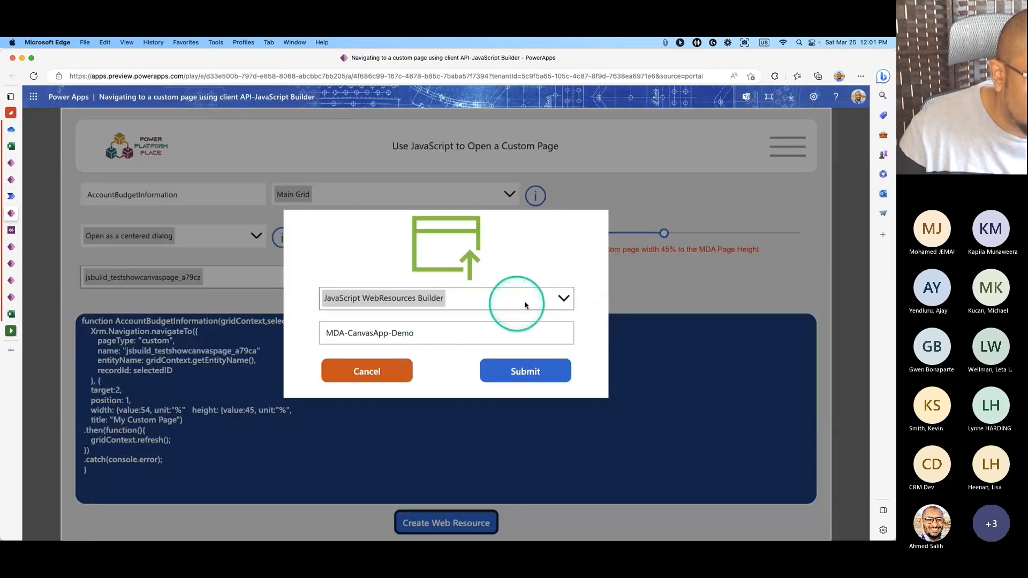
{"action": "left_click", "coordinate": [557, 304]}
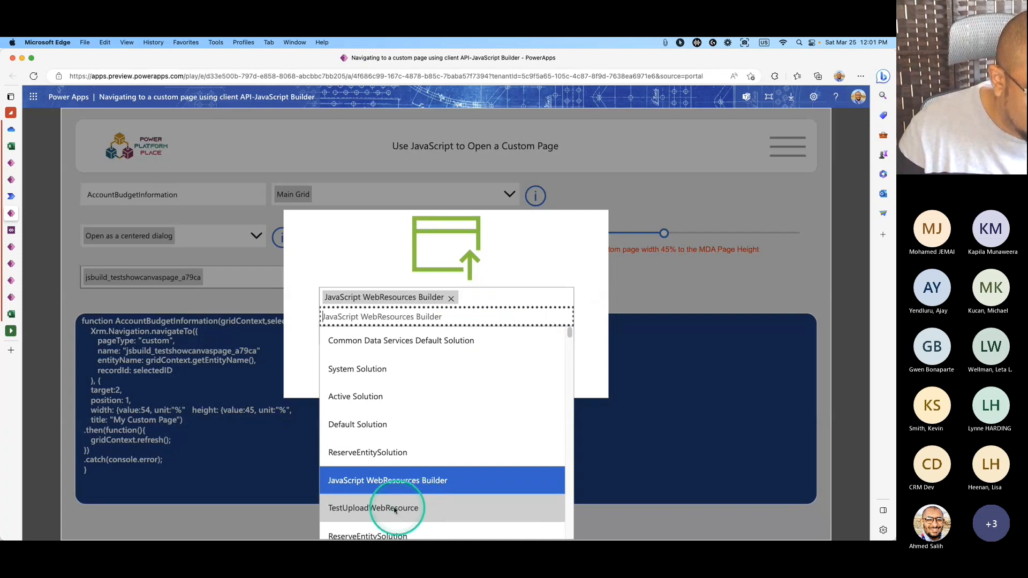
{"action": "left_click", "coordinate": [366, 513]}
{"action": "left_click", "coordinate": [509, 373]}
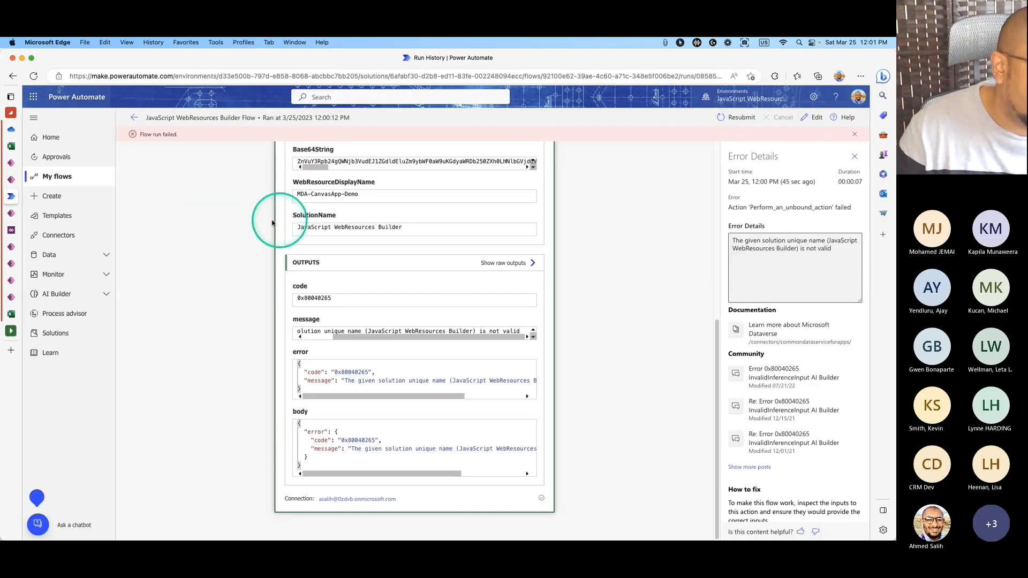
{"action": "left_click", "coordinate": [143, 114]}
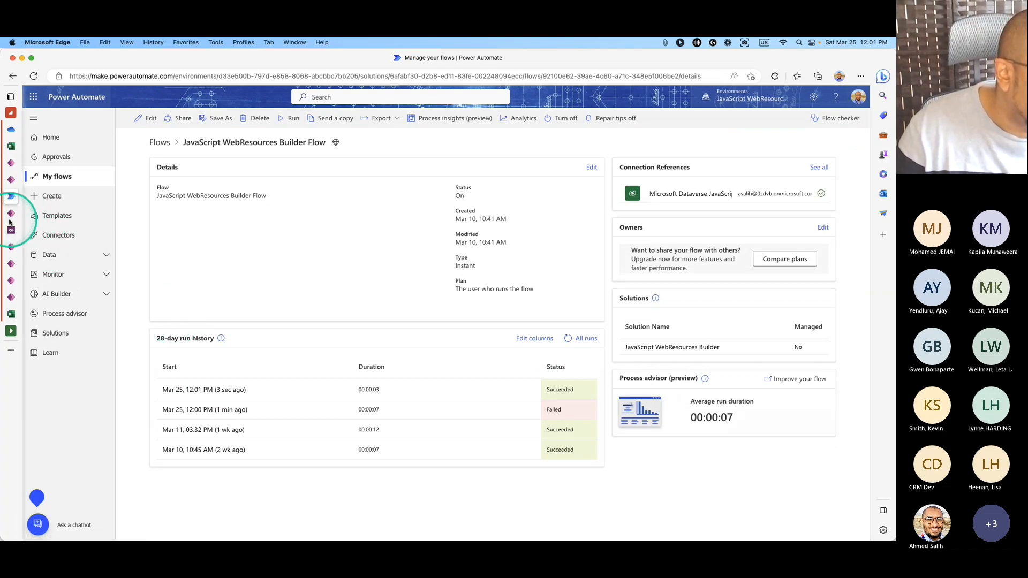
List the web resources in the TestUploadWebResource solution.
{"action": "mouse_move", "coordinate": [30, 221]}
{"action": "left_click", "coordinate": [65, 216]}
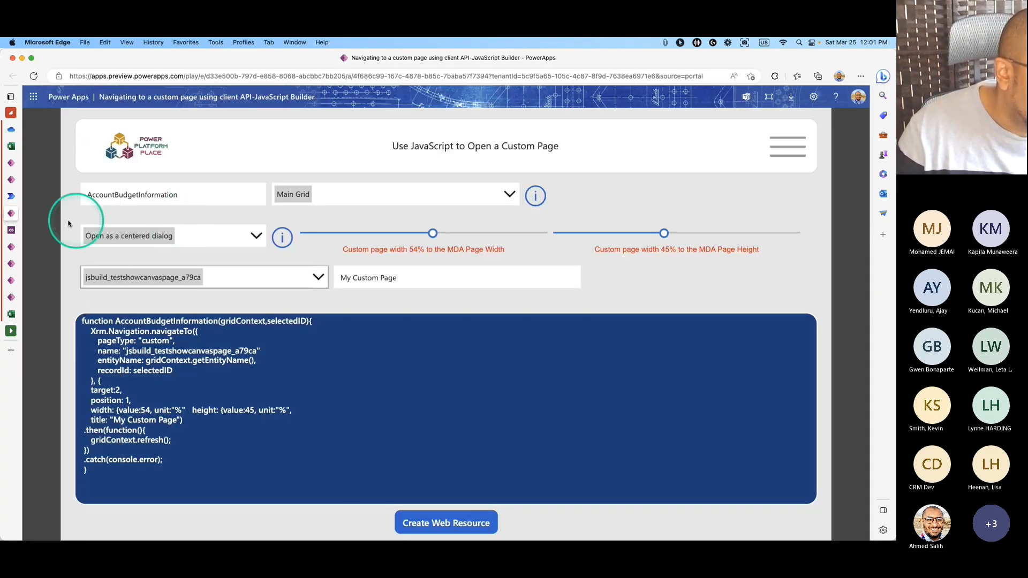
{"action": "left_click", "coordinate": [12, 182]}
{"action": "left_click", "coordinate": [36, 139]}
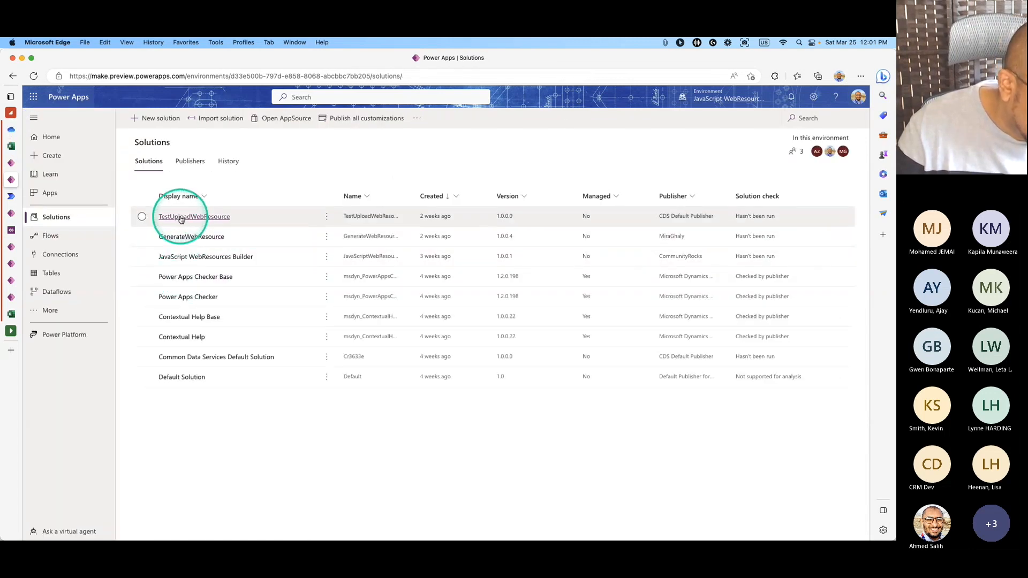
{"action": "left_click", "coordinate": [185, 218]}
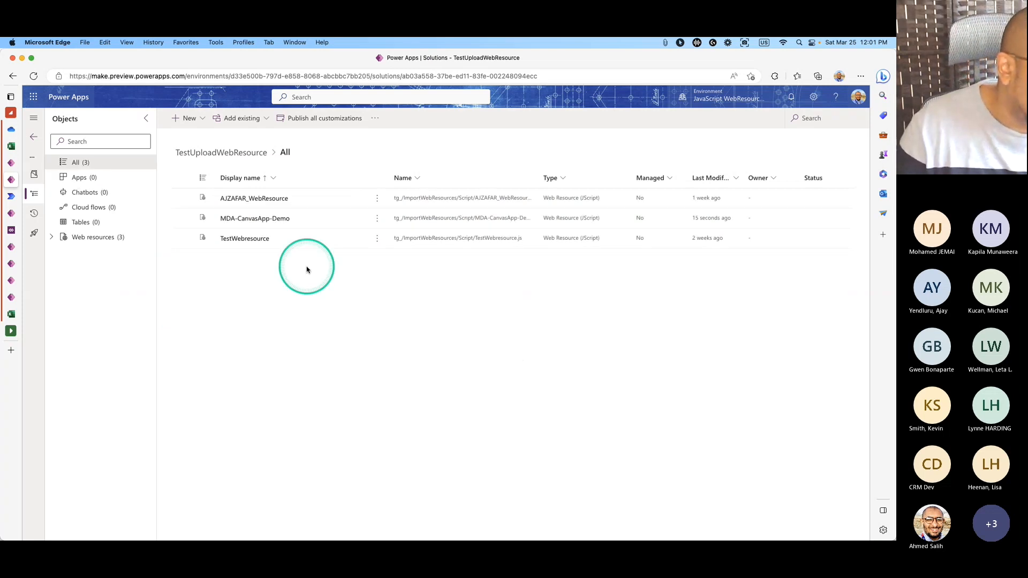
{"action": "left_click", "coordinate": [50, 237]}
{"action": "left_click", "coordinate": [107, 237]}
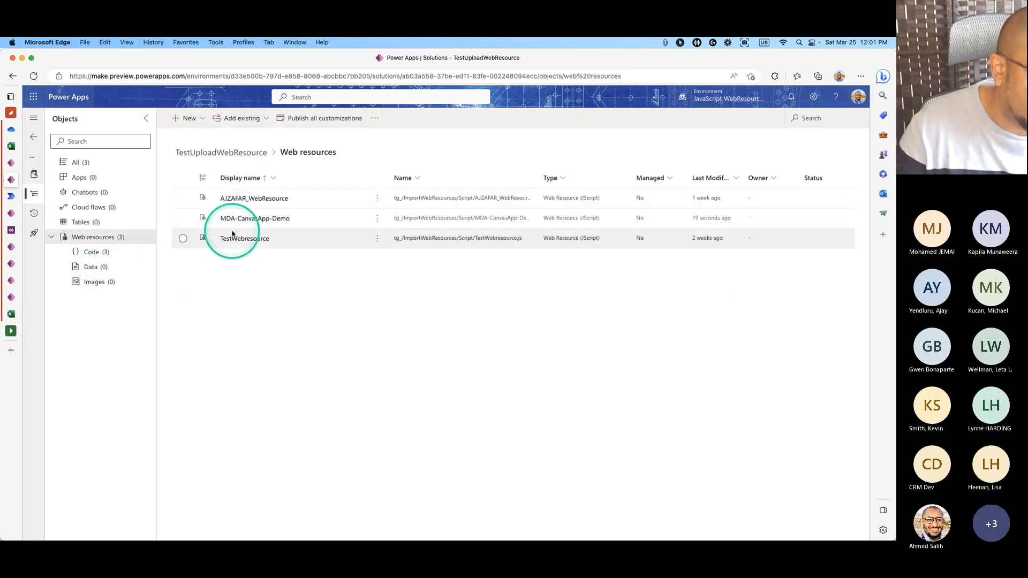
Select MDA-CanvasApp-Demo, show its actions, and return to the flow details page.
{"action": "left_click", "coordinate": [183, 218]}
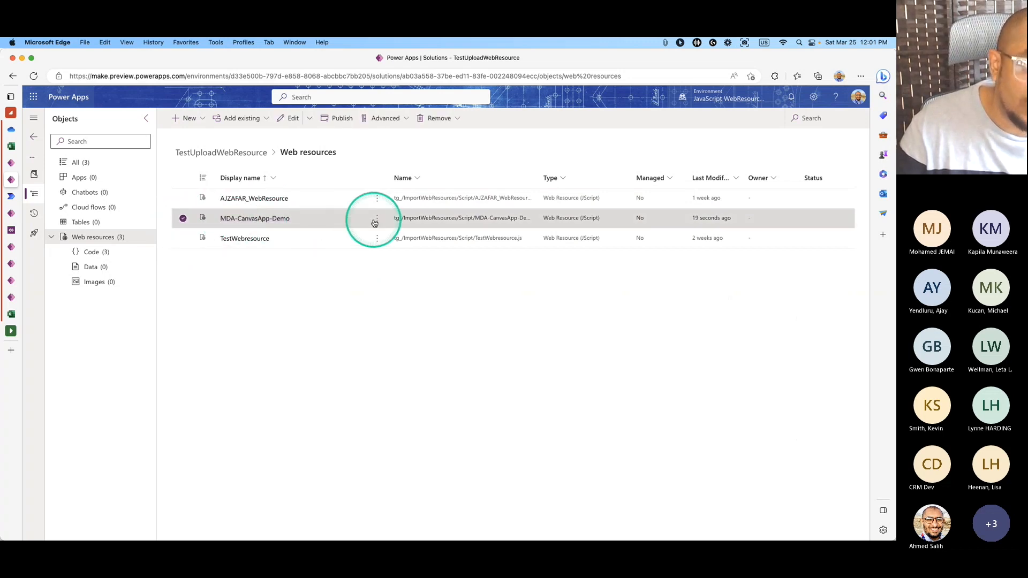
{"action": "left_click", "coordinate": [376, 220]}
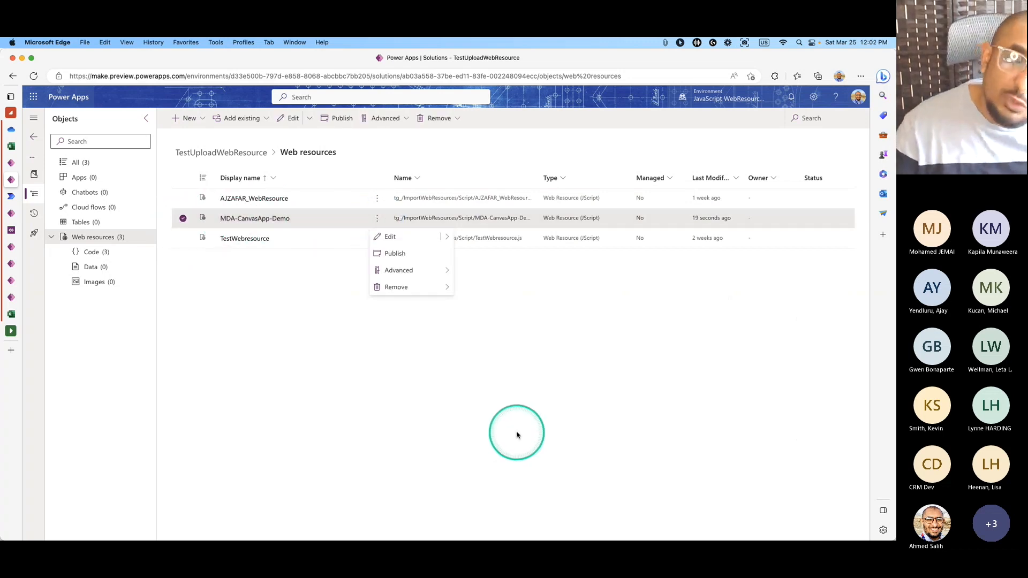
{"action": "left_click", "coordinate": [11, 163]}
{"action": "left_click", "coordinate": [16, 198]}
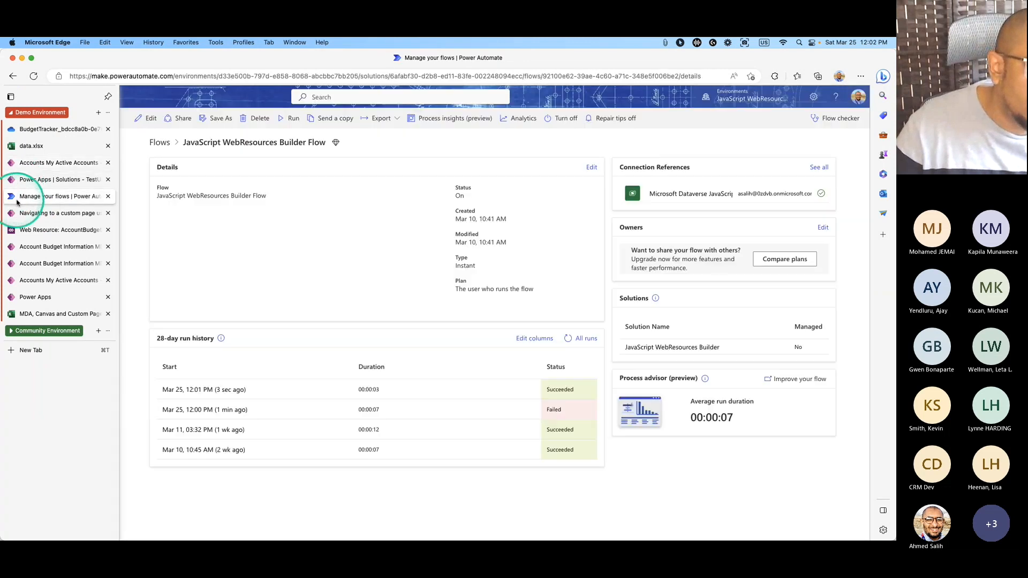
In the JavaScript Builder app, change the custom page width from 54% to 35%.
{"action": "left_click", "coordinate": [22, 213]}
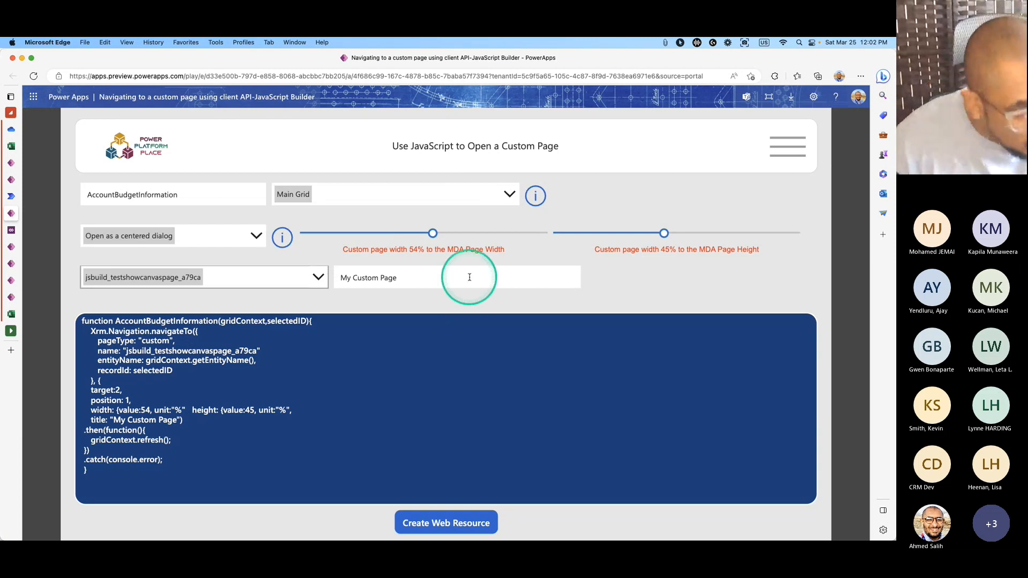
{"action": "left_click", "coordinate": [209, 199]}
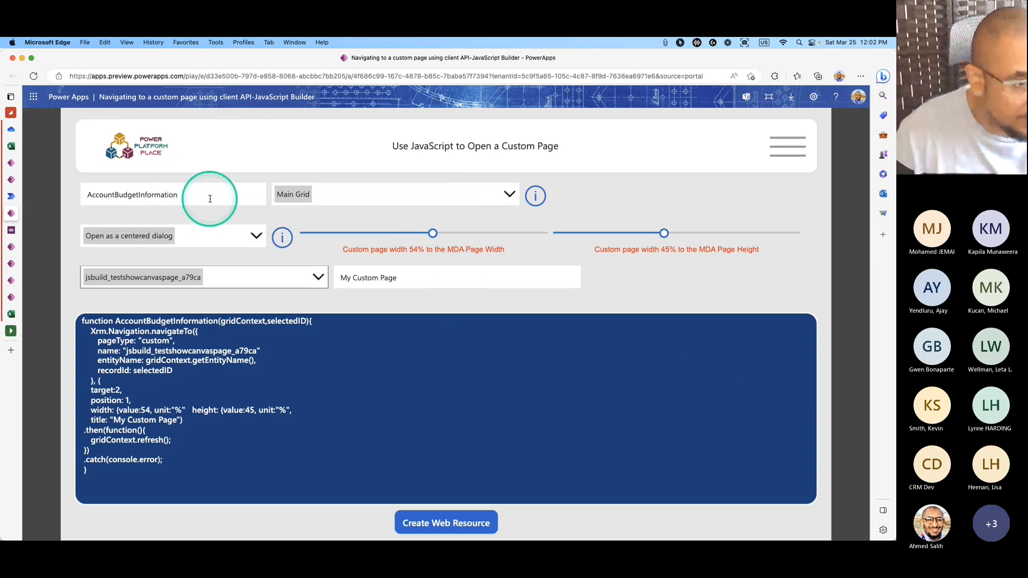
{"action": "left_click", "coordinate": [258, 237]}
{"action": "left_click", "coordinate": [318, 277]}
{"action": "left_click", "coordinate": [385, 234]}
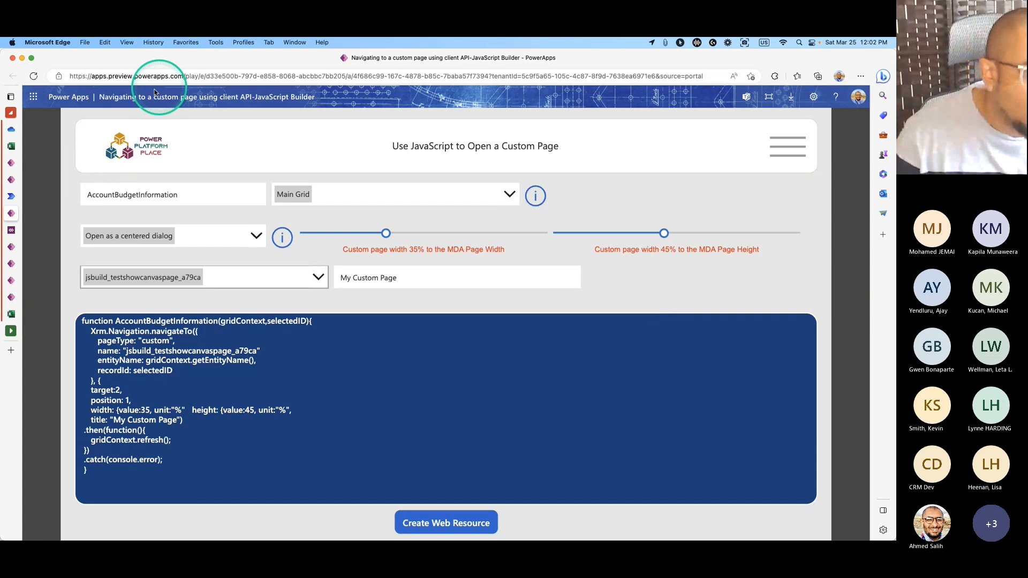
Load the Power Platform Place website and browse its home page.
{"action": "left_click", "coordinate": [118, 80]}
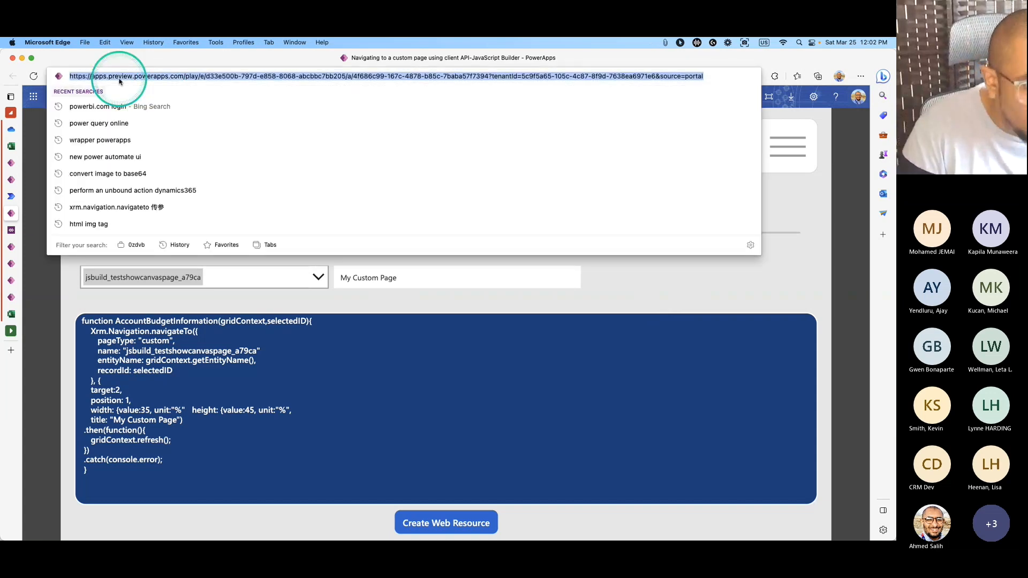
{"action": "type", "text": "power"}
{"action": "key", "text": "Return"}
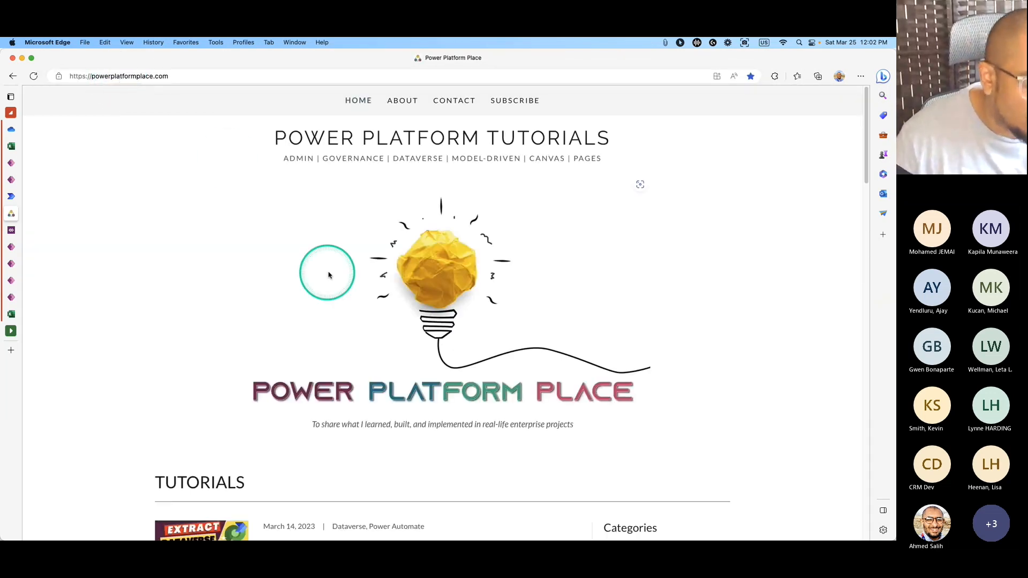
{"action": "scroll", "coordinate": [632, 329], "scroll_direction": "down", "scroll_amount": 3}
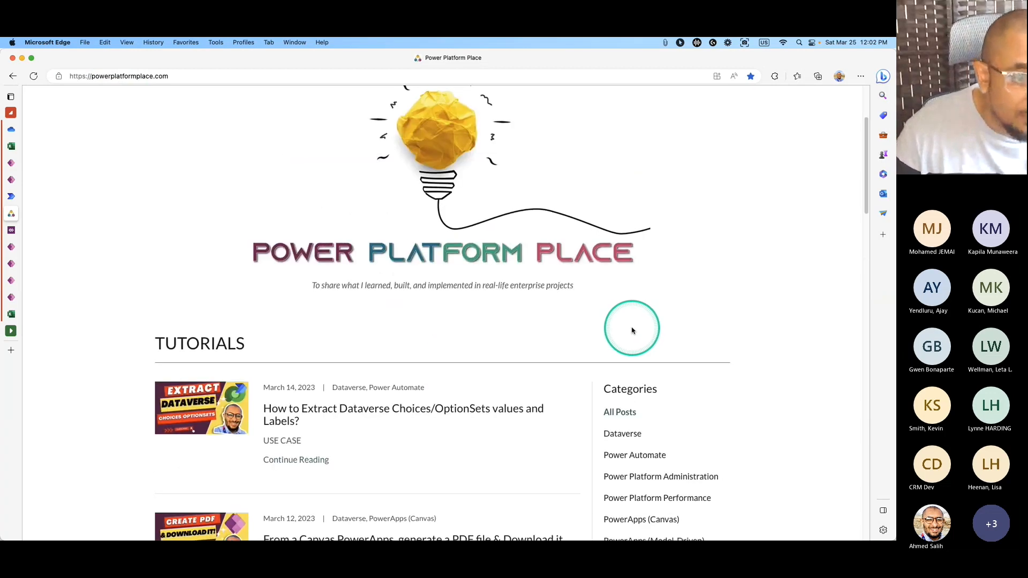
{"action": "scroll", "coordinate": [632, 330], "scroll_direction": "down", "scroll_amount": 7}
{"action": "scroll", "coordinate": [553, 321], "scroll_direction": "down", "scroll_amount": 3}
{"action": "scroll", "coordinate": [620, 319], "scroll_direction": "up", "scroll_amount": 12}
{"action": "scroll", "coordinate": [620, 319], "scroll_direction": "down", "scroll_amount": 11}
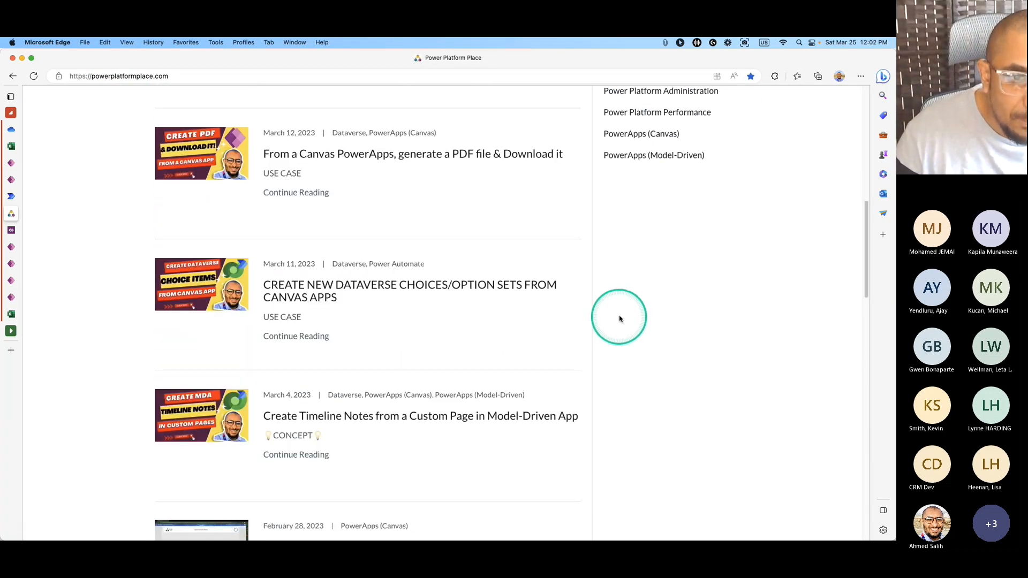
{"action": "scroll", "coordinate": [620, 319], "scroll_direction": "up", "scroll_amount": 2}
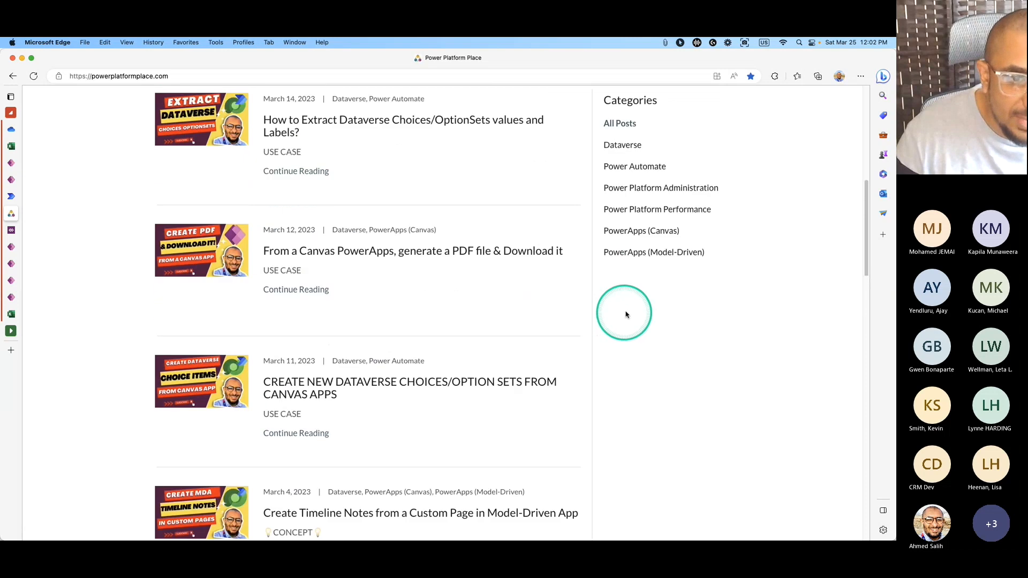
Filter the tutorials to the PowerApps (Model-Driven) category and scroll through the posts.
{"action": "left_click", "coordinate": [642, 256]}
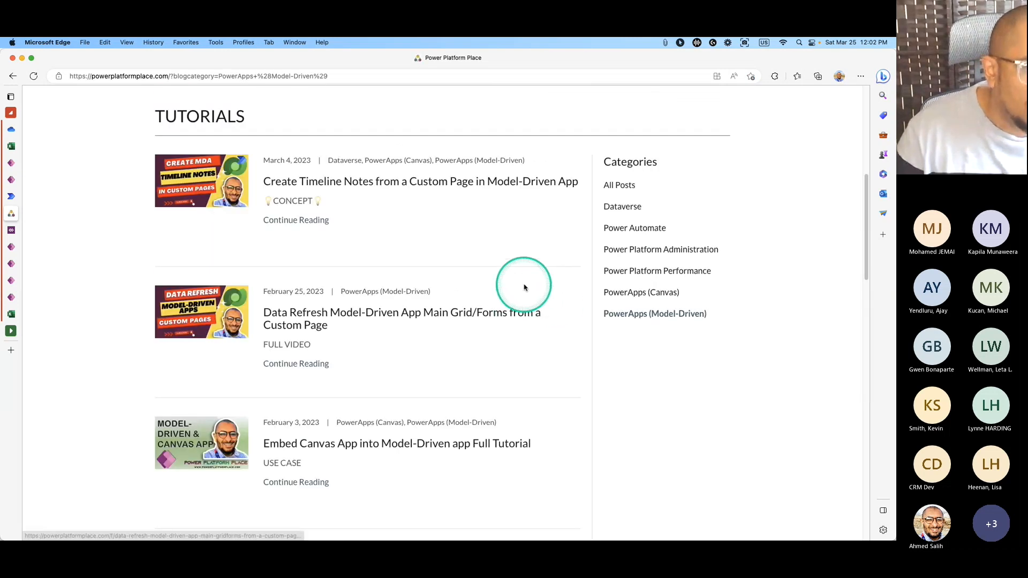
{"action": "scroll", "coordinate": [509, 238], "scroll_direction": "down", "scroll_amount": 5}
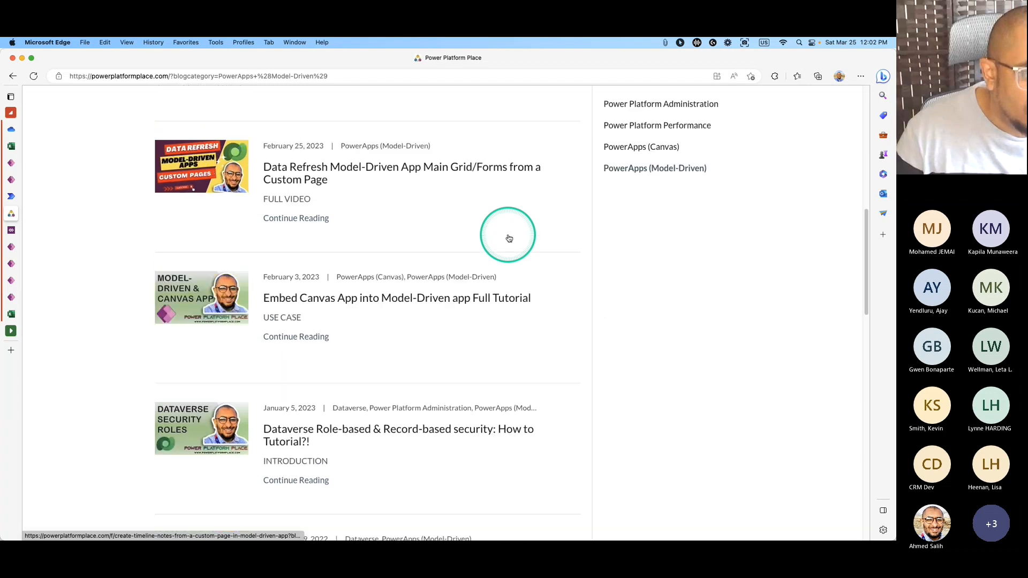
{"action": "scroll", "coordinate": [535, 268], "scroll_direction": "down", "scroll_amount": 5}
{"action": "scroll", "coordinate": [558, 291], "scroll_direction": "down", "scroll_amount": 5}
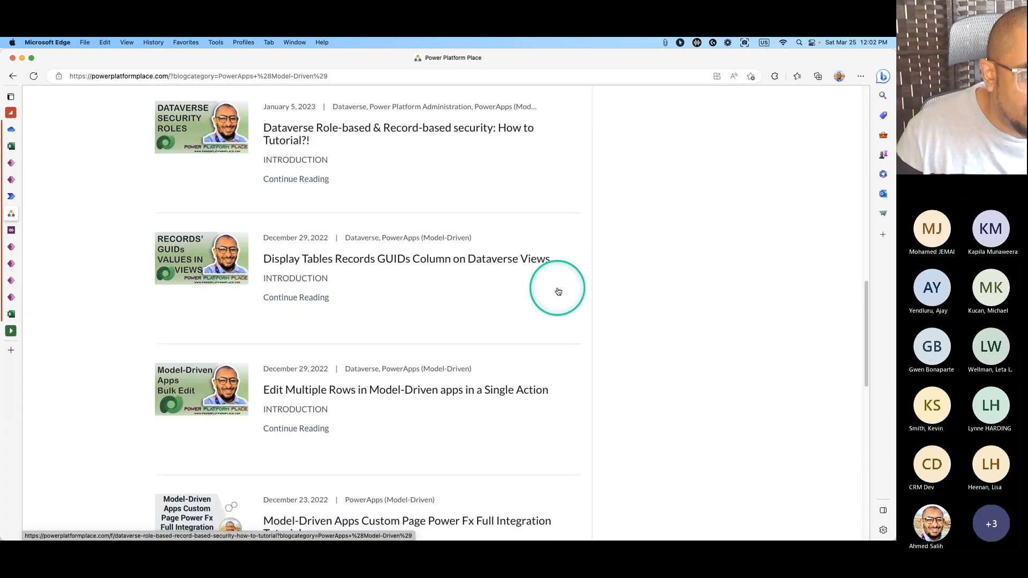
{"action": "scroll", "coordinate": [558, 291], "scroll_direction": "down", "scroll_amount": 5}
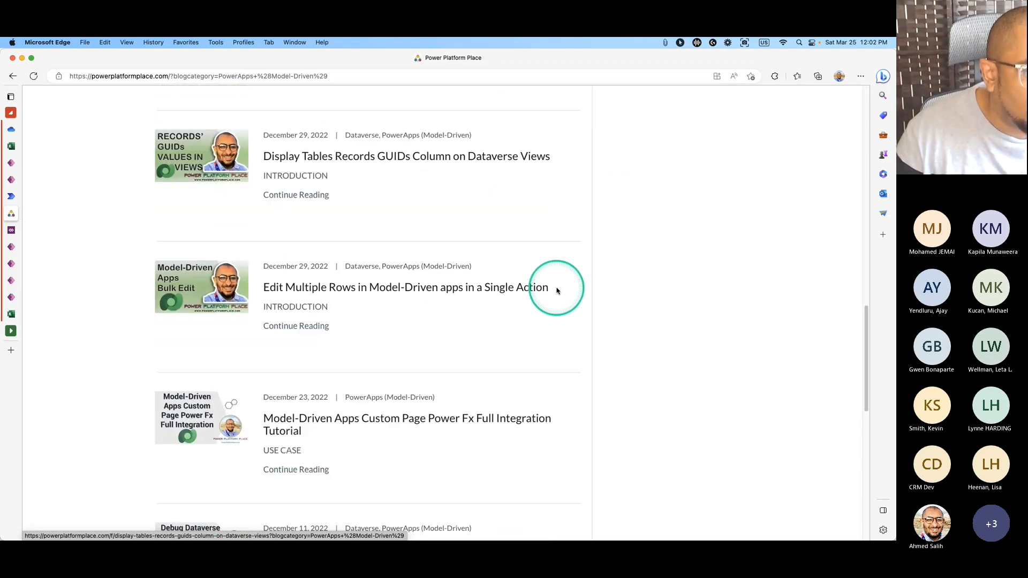
{"action": "scroll", "coordinate": [503, 382], "scroll_direction": "down", "scroll_amount": 3}
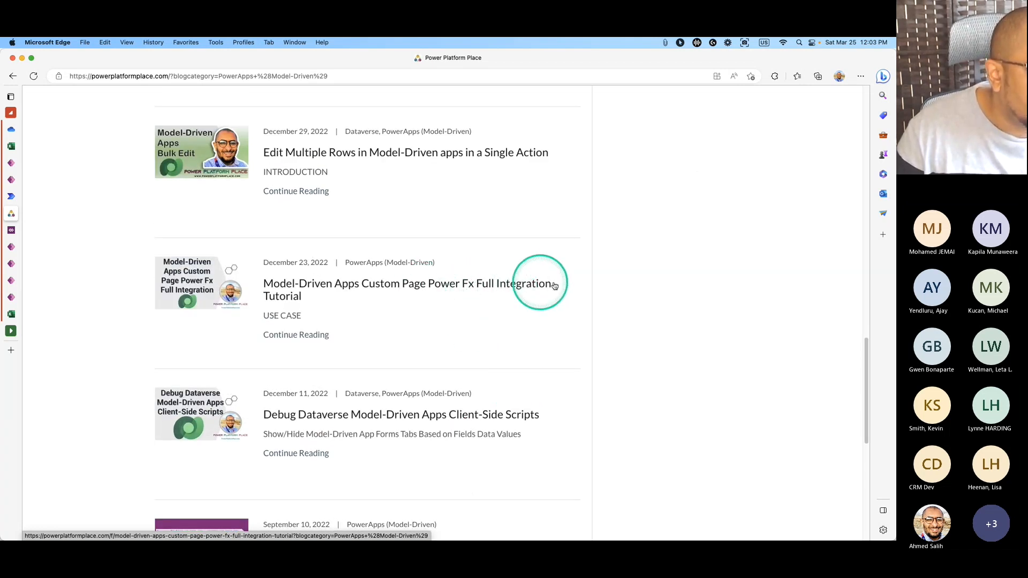
{"action": "scroll", "coordinate": [569, 302], "scroll_direction": "down", "scroll_amount": 2}
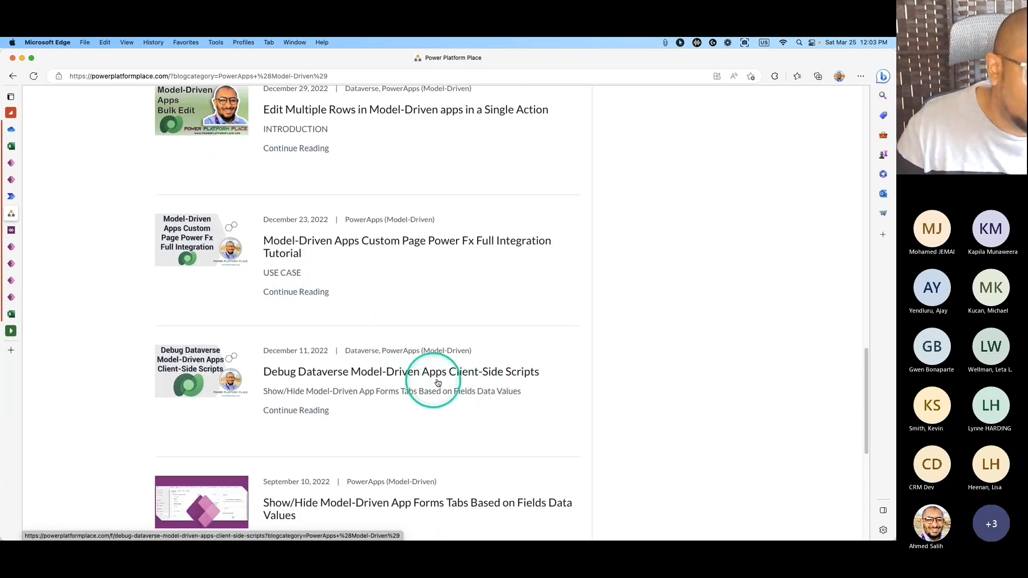
{"action": "scroll", "coordinate": [522, 372], "scroll_direction": "down", "scroll_amount": 1}
{"action": "scroll", "coordinate": [521, 373], "scroll_direction": "down", "scroll_amount": 3}
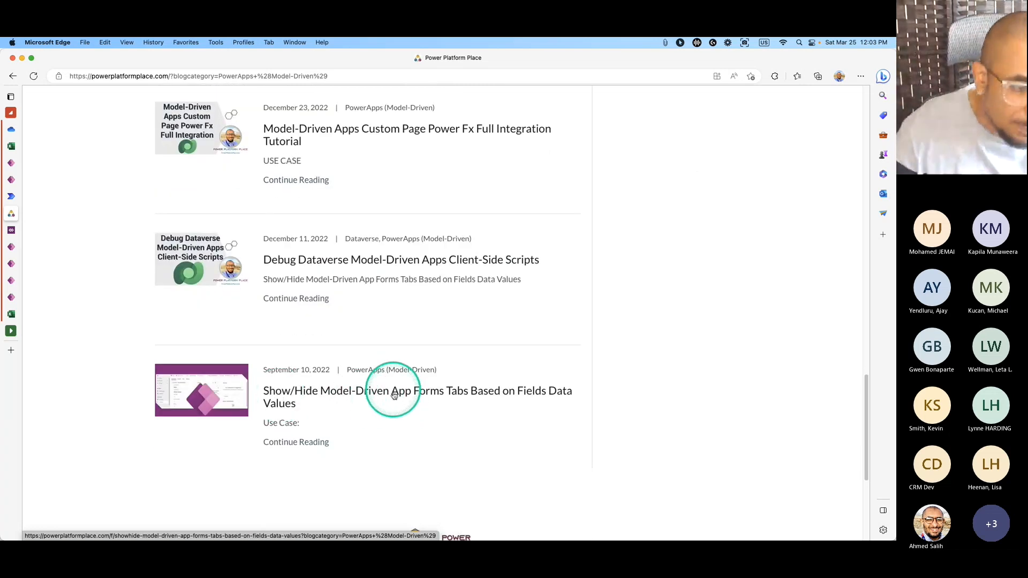
{"action": "scroll", "coordinate": [394, 396], "scroll_direction": "down", "scroll_amount": 1}
{"action": "scroll", "coordinate": [392, 404], "scroll_direction": "up", "scroll_amount": 15}
{"action": "scroll", "coordinate": [392, 404], "scroll_direction": "up", "scroll_amount": 2}
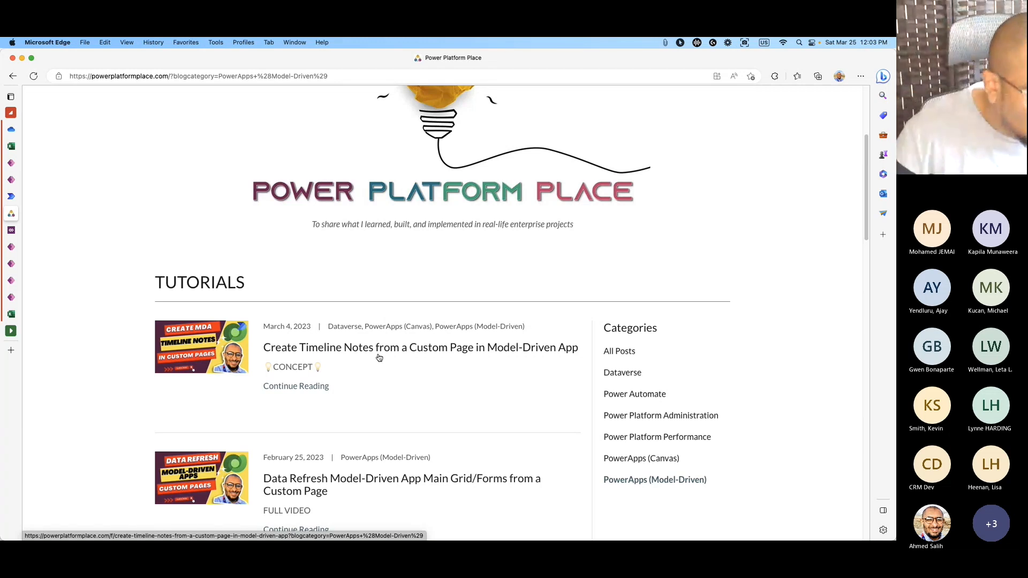
{"action": "scroll", "coordinate": [425, 392], "scroll_direction": "down", "scroll_amount": 1}
{"action": "scroll", "coordinate": [424, 392], "scroll_direction": "down", "scroll_amount": 5}
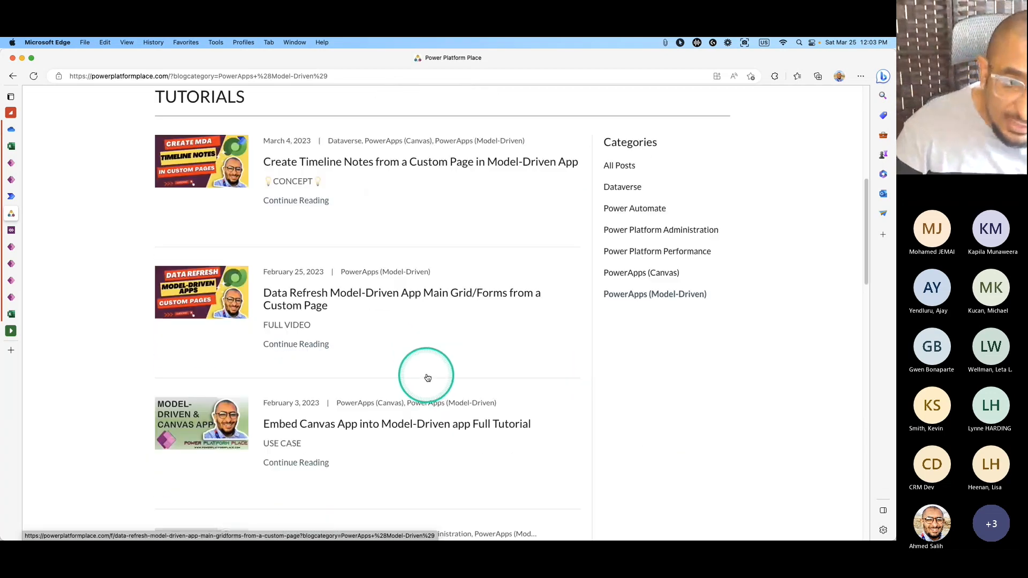
{"action": "scroll", "coordinate": [425, 386], "scroll_direction": "down", "scroll_amount": 2}
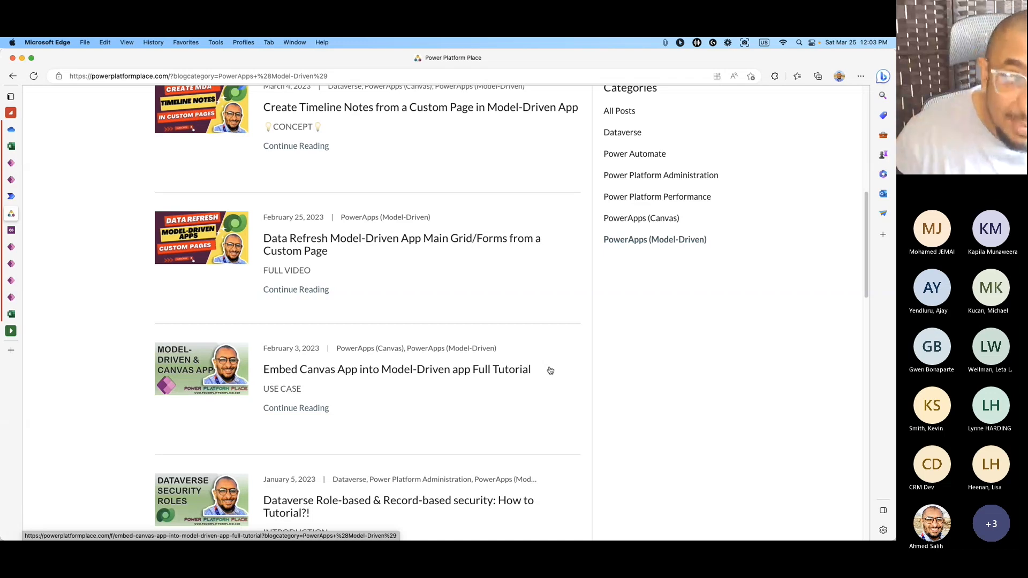
Return to the Canvas App Custom Page editor tab and select Screen1 in the Tree view.
{"action": "left_click", "coordinate": [10, 181]}
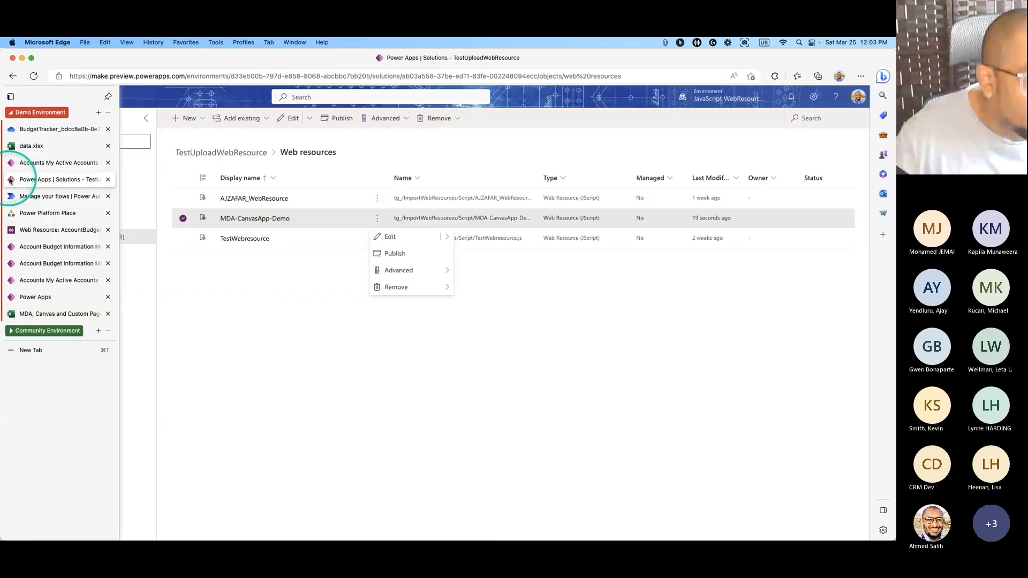
{"action": "left_click", "coordinate": [9, 168]}
{"action": "left_click", "coordinate": [23, 229]}
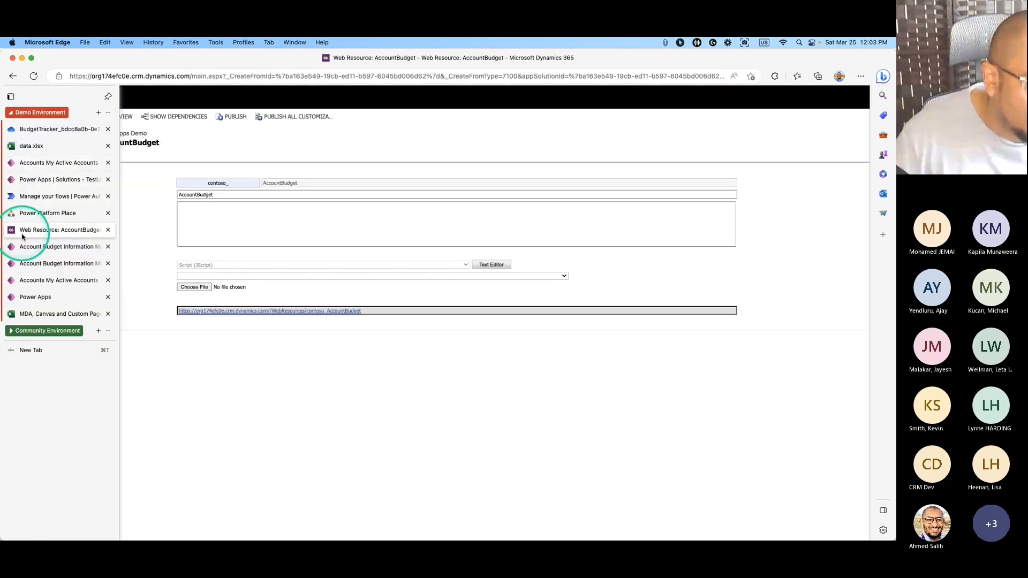
{"action": "left_click", "coordinate": [22, 246]}
{"action": "left_click", "coordinate": [23, 263]}
{"action": "left_click", "coordinate": [34, 297]}
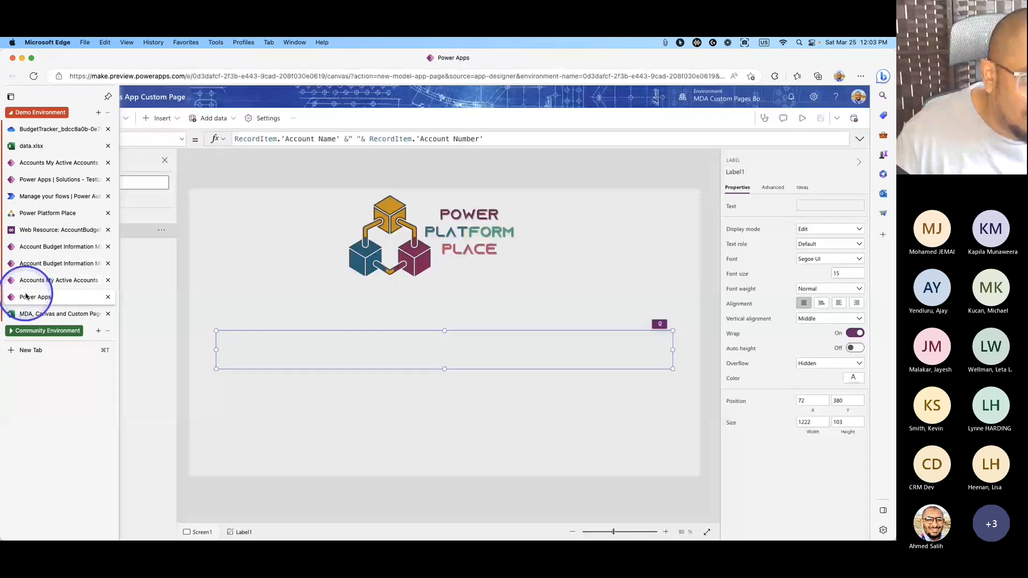
{"action": "left_click", "coordinate": [614, 167]}
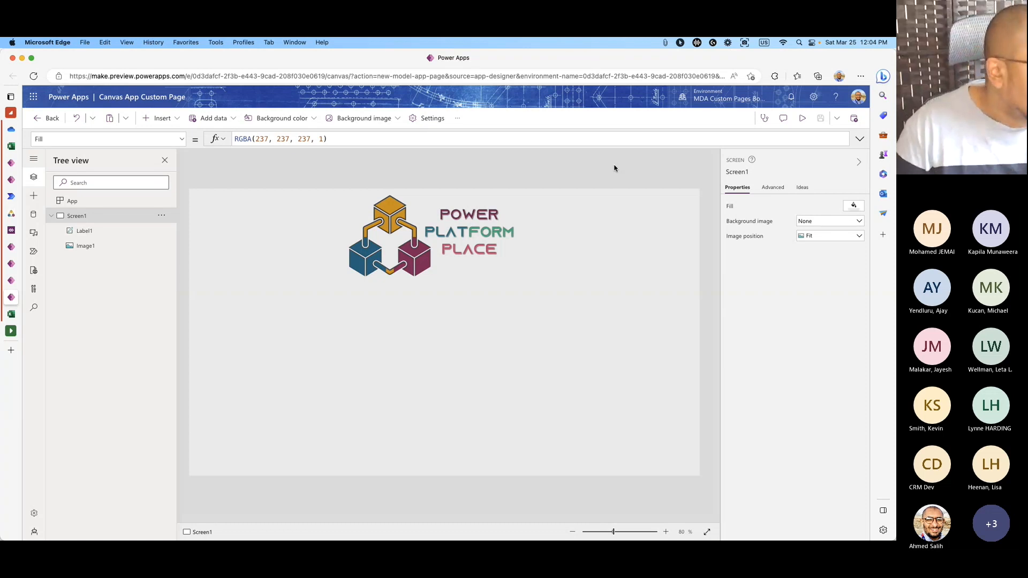
Right-click the Screen1 canvas background to bring up the browser's page menu.
{"action": "right_click", "coordinate": [614, 166]}
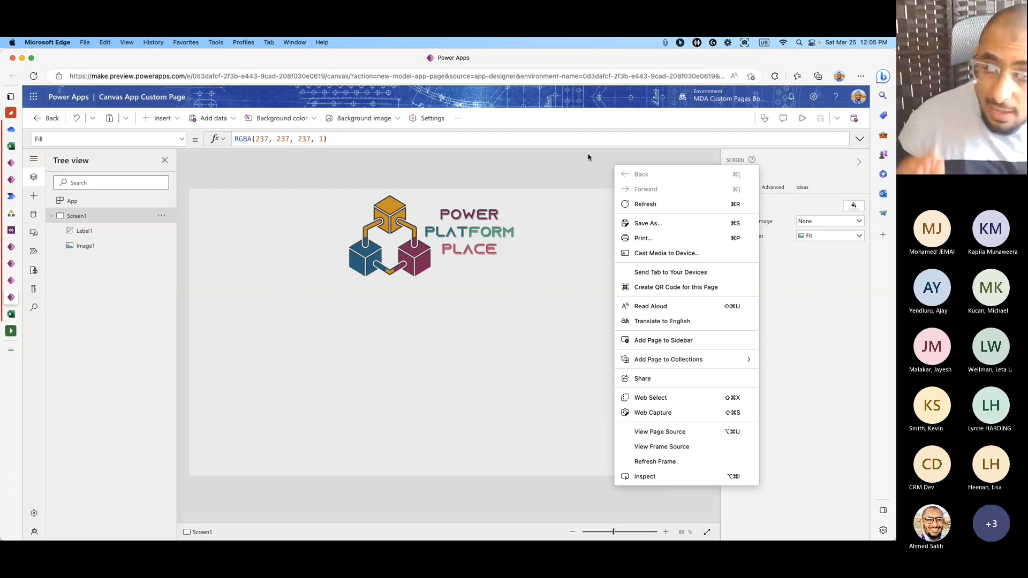
Dismiss the browser page menu by clicking the canvas background.
{"action": "left_click", "coordinate": [587, 157]}
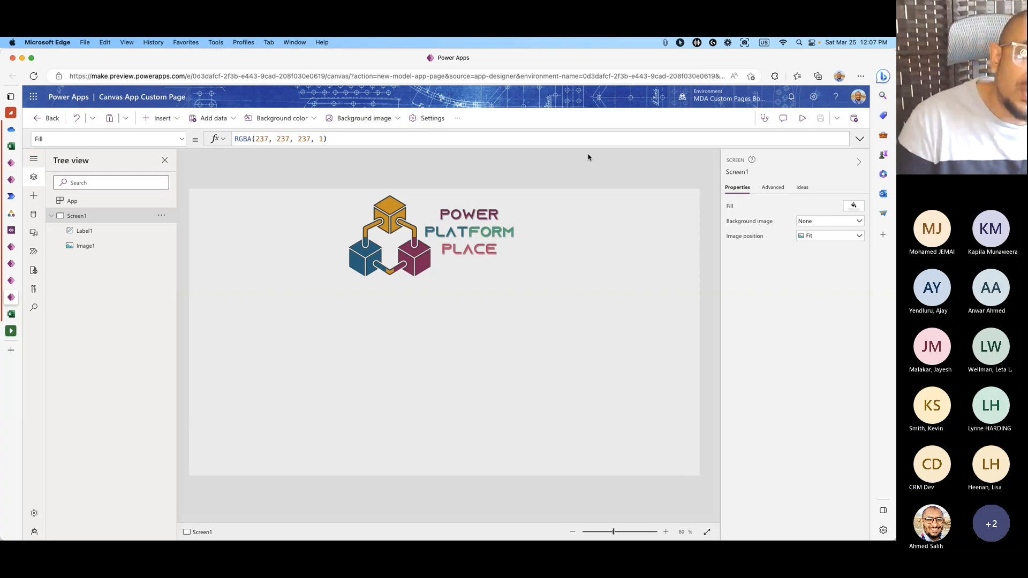
Close the TEST dialog, open Canvas App Custom Page from the navigation, then return to Accounts.
{"action": "mouse_move", "coordinate": [16, 160]}
{"action": "left_click", "coordinate": [11, 181]}
{"action": "left_click", "coordinate": [11, 163]}
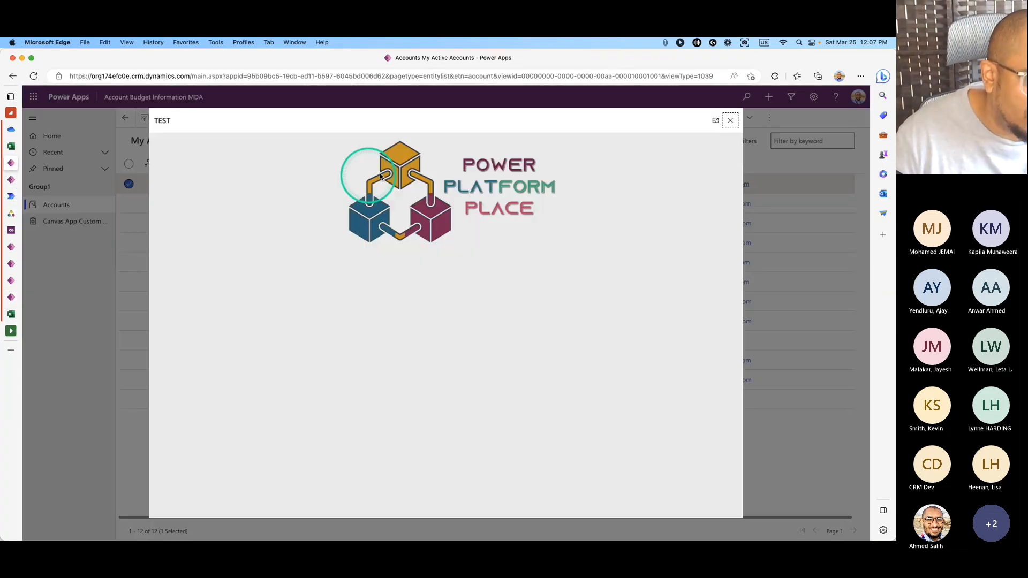
{"action": "left_click", "coordinate": [723, 124]}
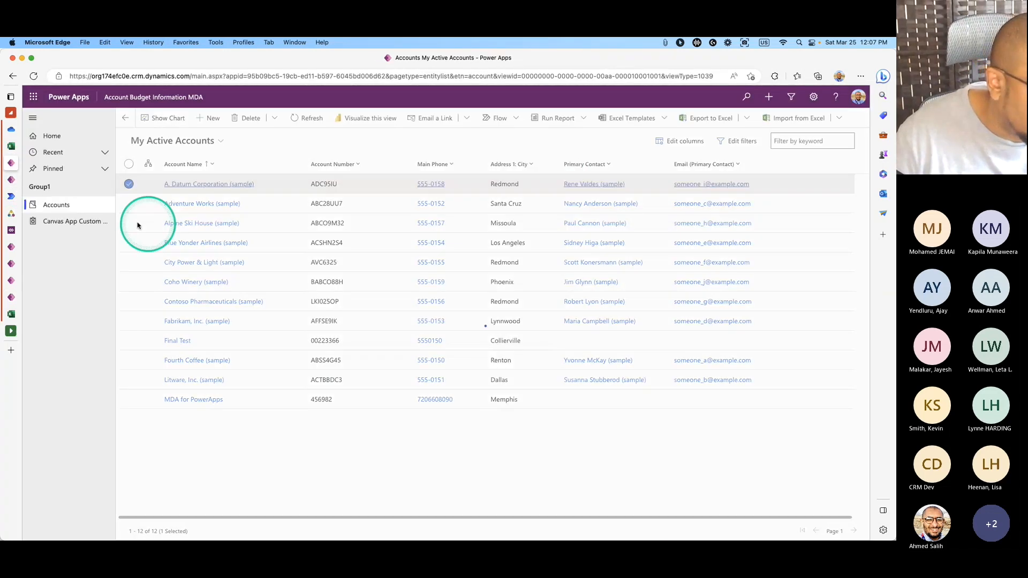
{"action": "left_click", "coordinate": [80, 222]}
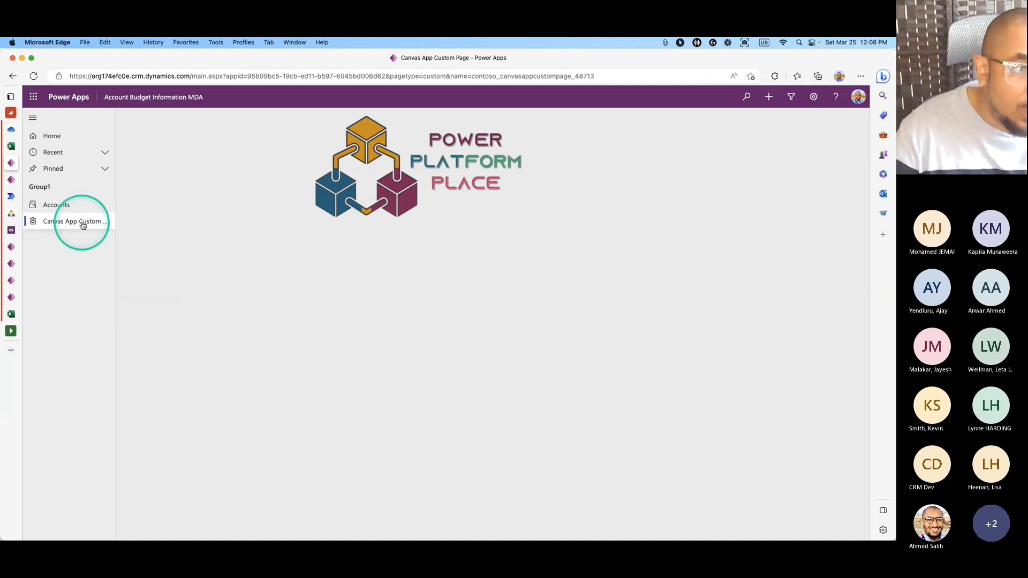
{"action": "left_click", "coordinate": [72, 206]}
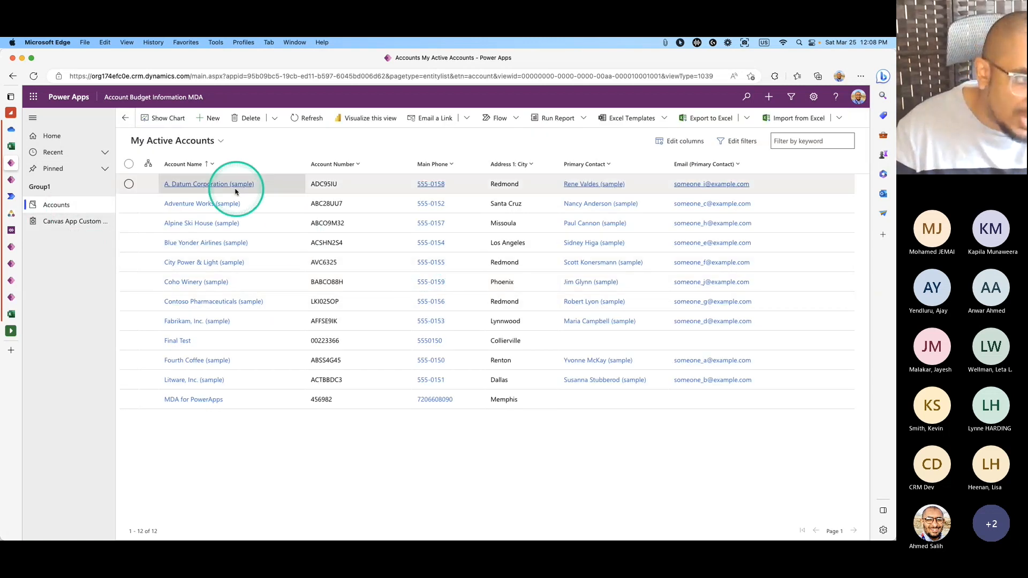
Open the A. Datum Corporation (sample) record and view its embedded Account Budget Tracking System.
{"action": "left_click", "coordinate": [176, 184]}
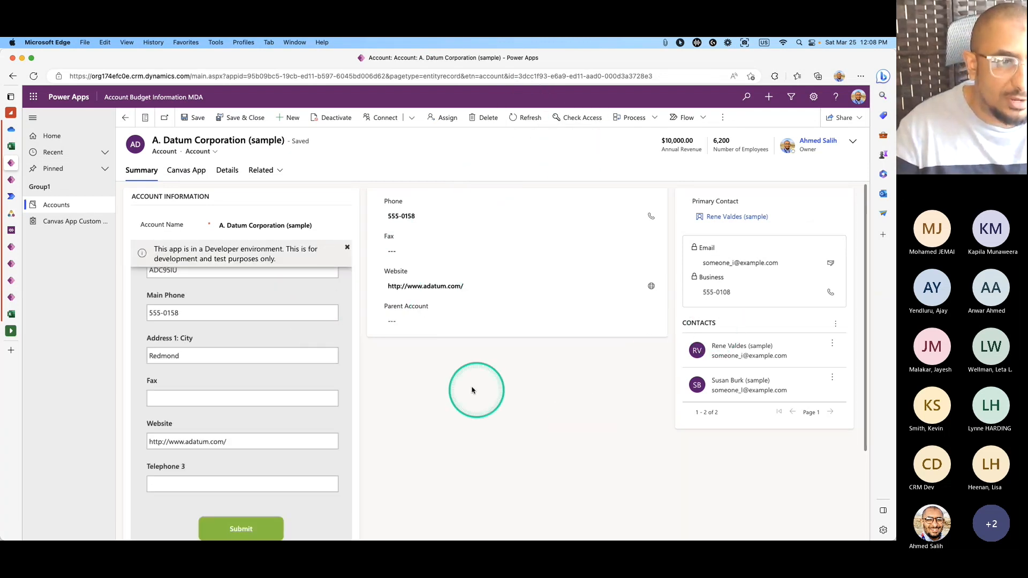
{"action": "left_click", "coordinate": [346, 247]}
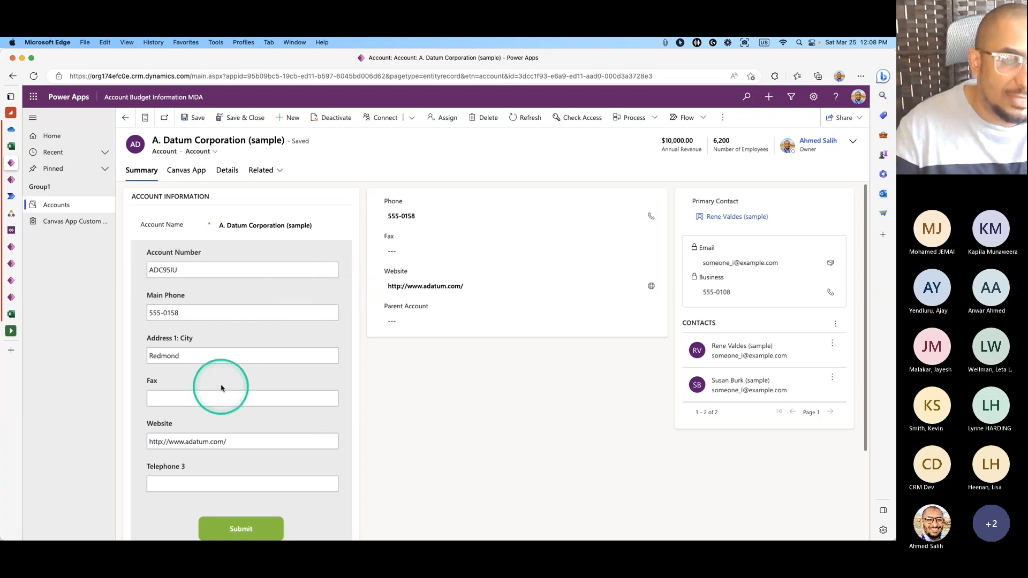
{"action": "left_click", "coordinate": [186, 170]}
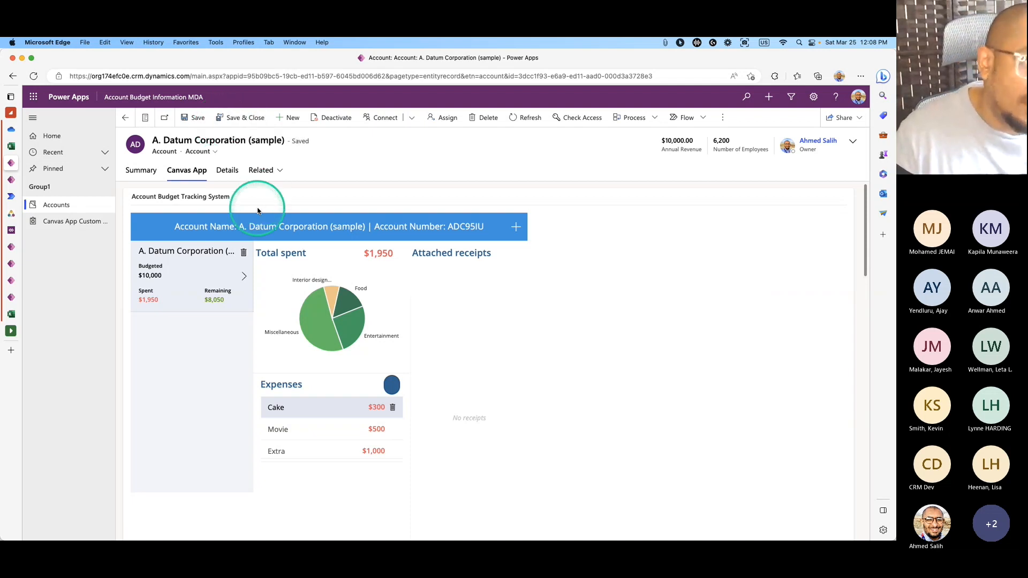
Go back to Accounts, tick A. Datum Corporation (sample), and reopen it with Edit.
{"action": "left_click", "coordinate": [125, 117]}
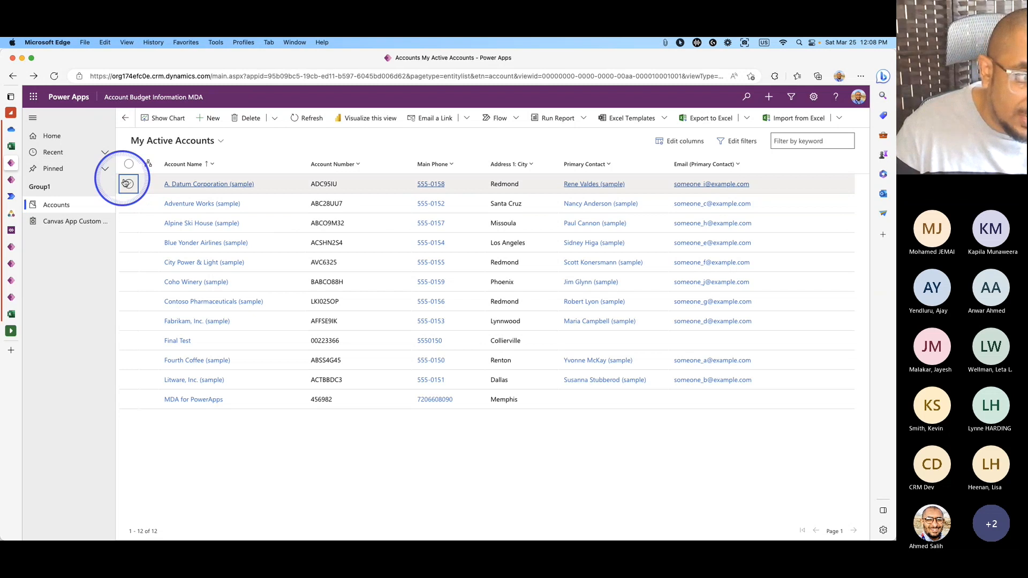
{"action": "left_click", "coordinate": [129, 185]}
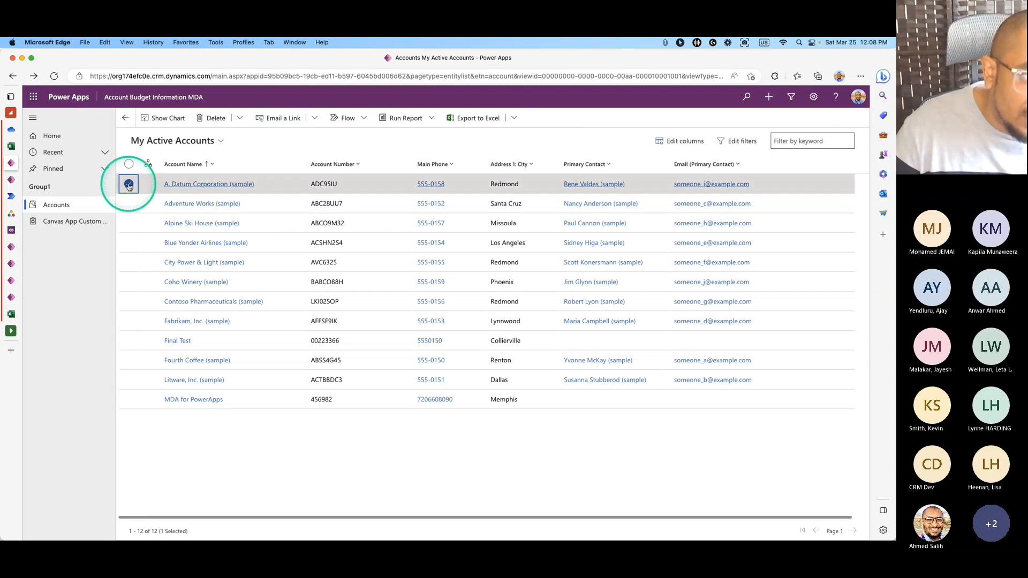
{"action": "left_click", "coordinate": [275, 118]}
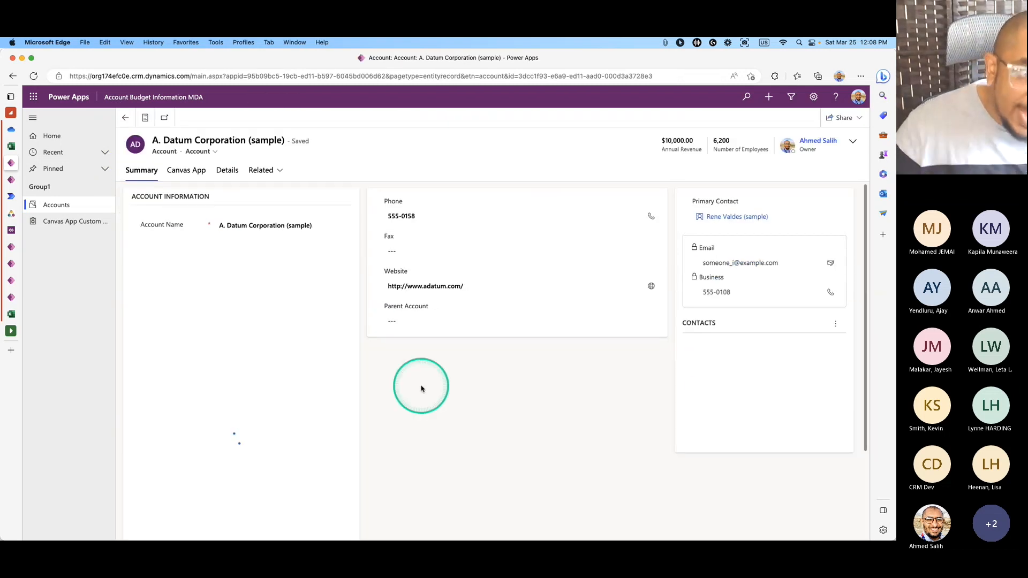
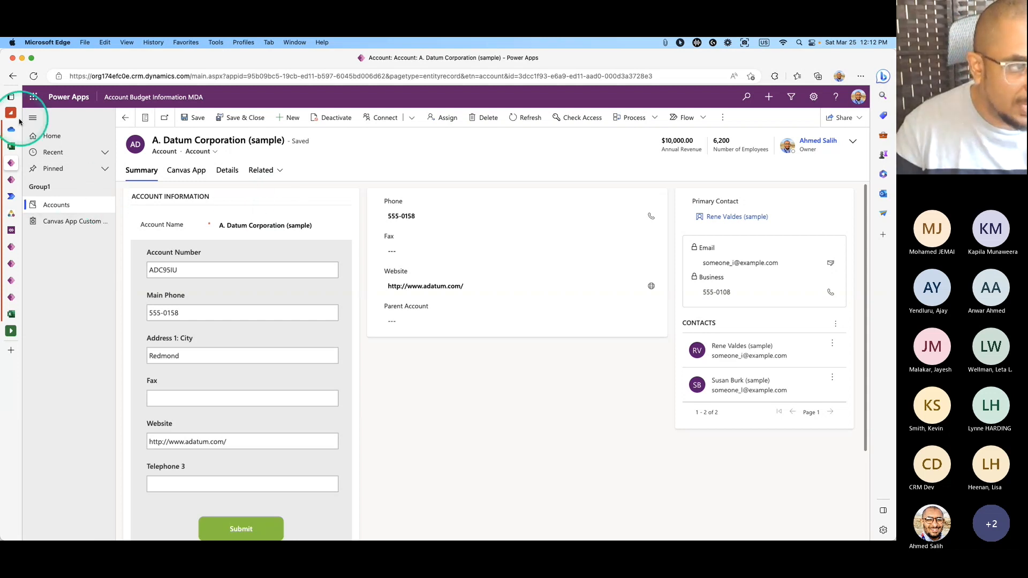
Return to the TestUploadWebResource solution and start New > Table > Table from external data.
{"action": "left_click", "coordinate": [13, 177]}
{"action": "left_click", "coordinate": [51, 236]}
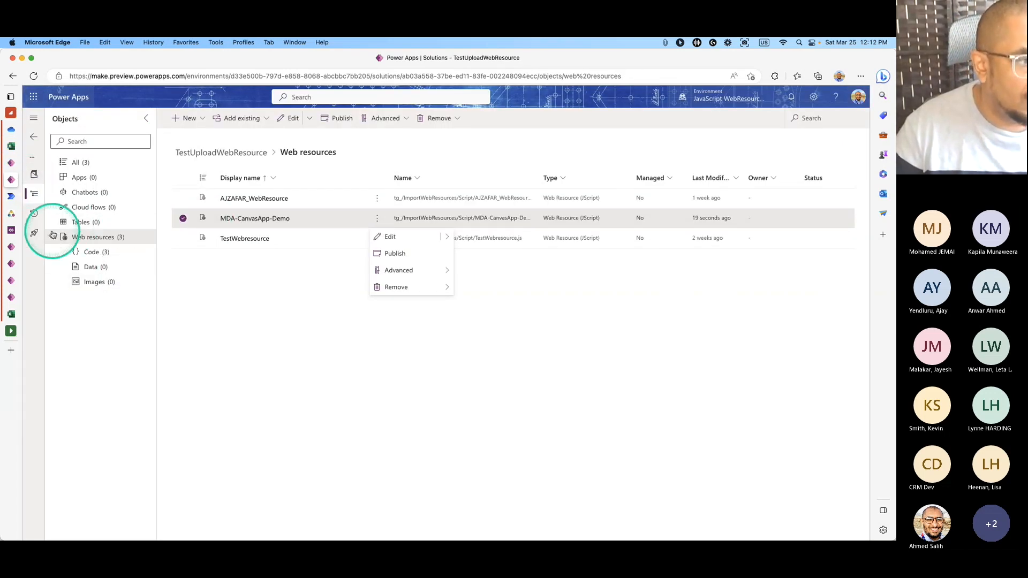
{"action": "left_click", "coordinate": [204, 119]}
{"action": "left_click", "coordinate": [205, 119]}
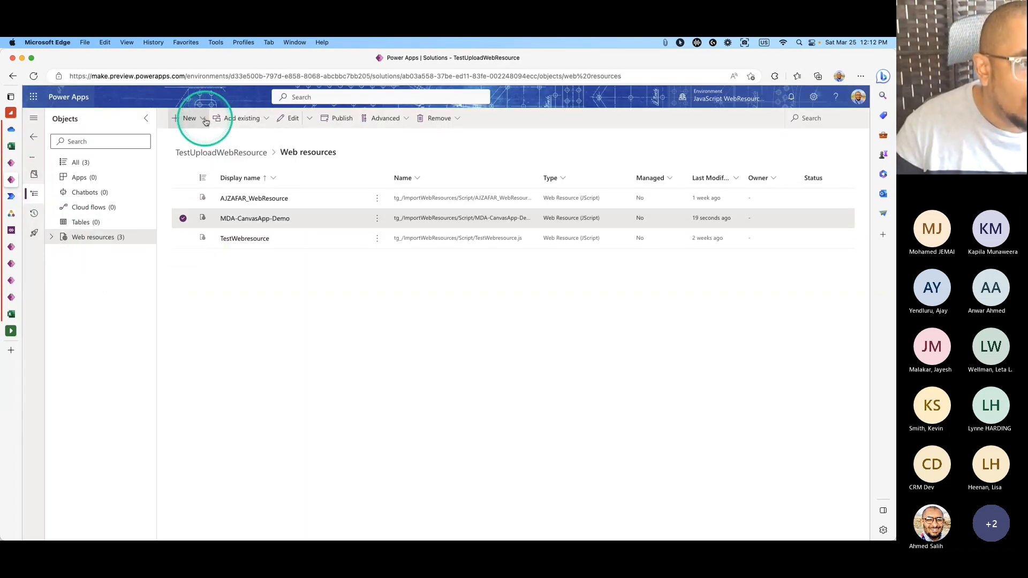
{"action": "left_click", "coordinate": [205, 120]}
{"action": "mouse_move", "coordinate": [218, 238]}
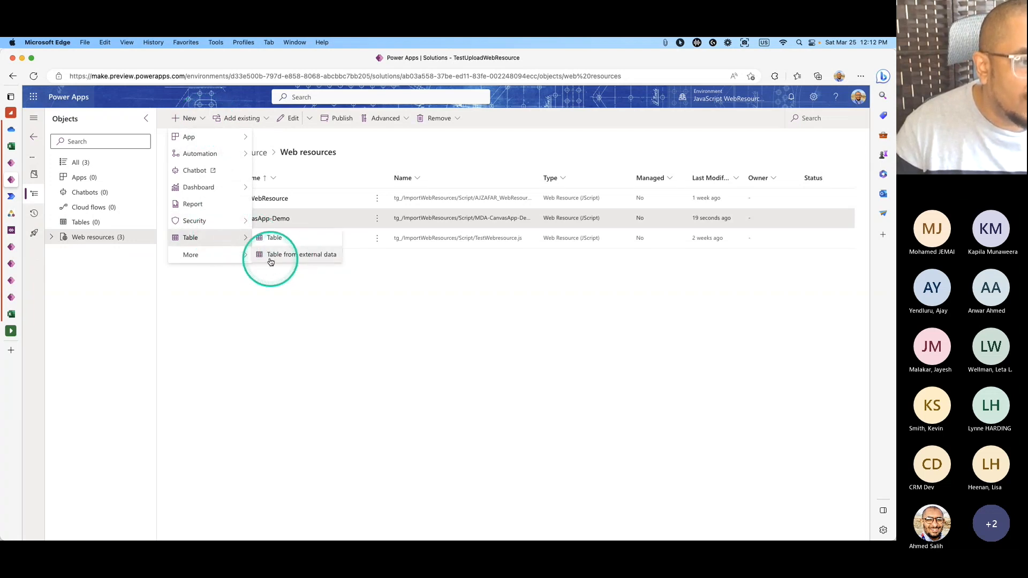
{"action": "left_click", "coordinate": [293, 256]}
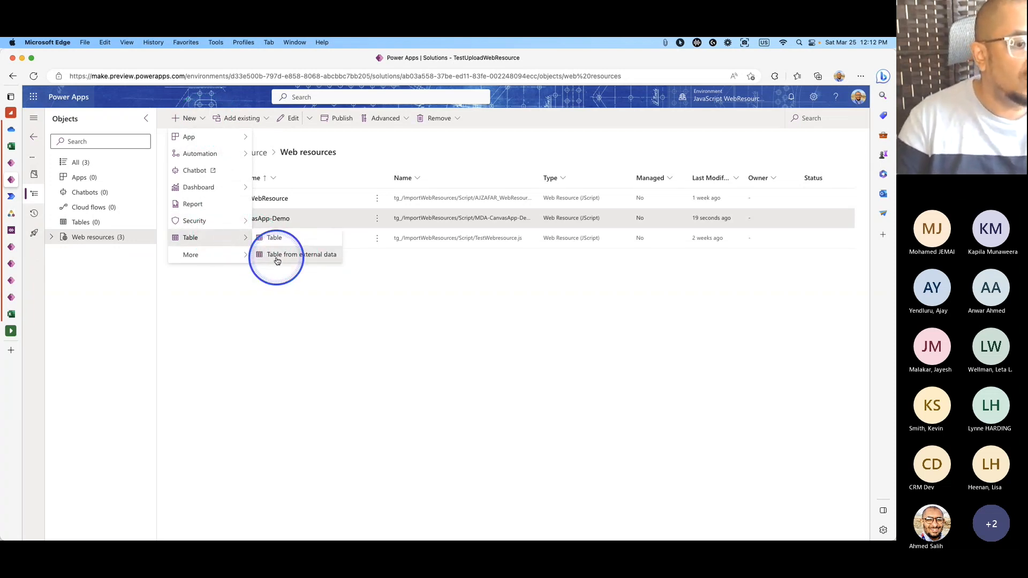